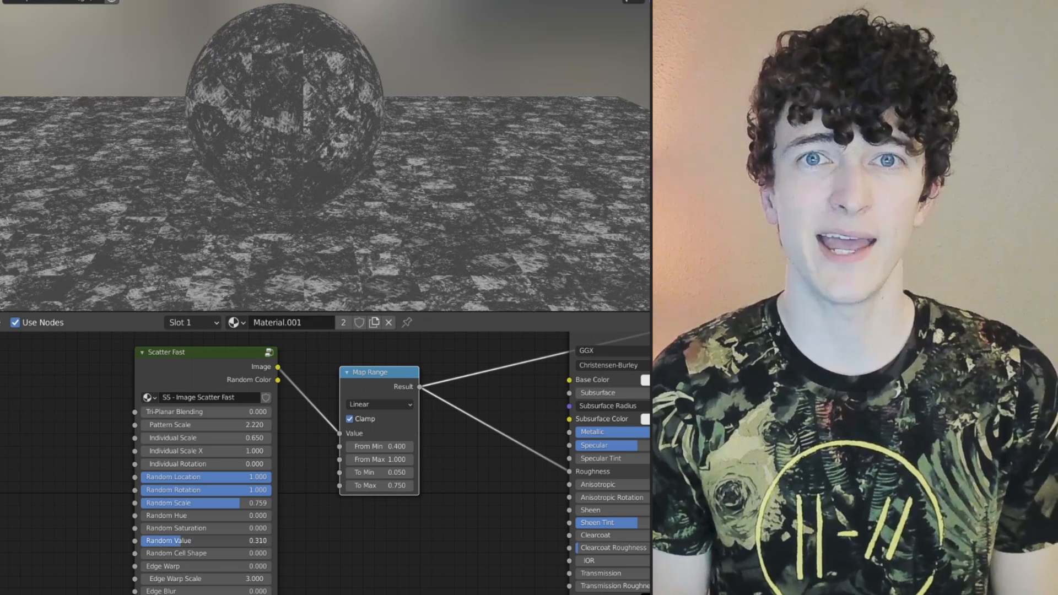
# Step: Adjust the scatter nodes' randomization, setting Random Rotation to 1.000 and raising Random Location for the flower and leaf images
pyautogui.moveTo(179, 568); pyautogui.dragTo(208, 591)
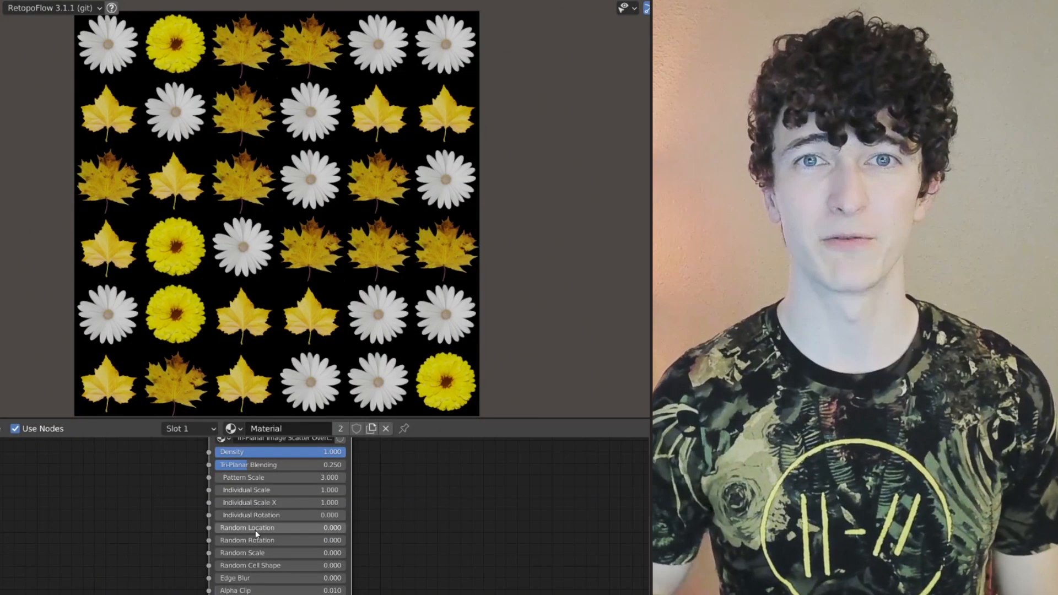
pyautogui.moveTo(228, 539); pyautogui.dragTo(346, 540)
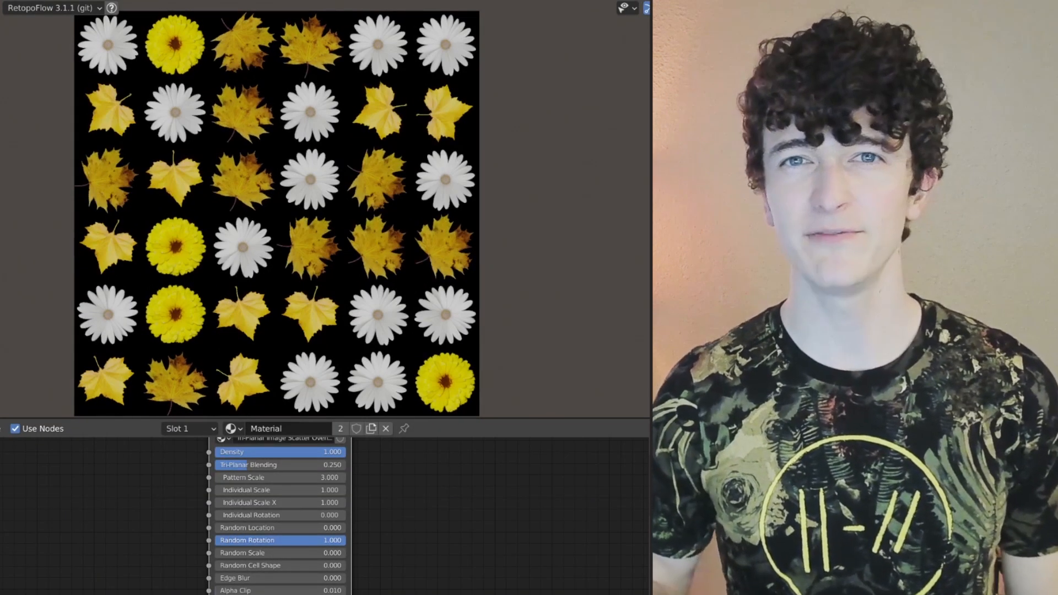
pyautogui.moveTo(261, 528)
pyautogui.mouseDown()
pyautogui.moveTo(338, 528)
pyautogui.moveTo(286, 527)
pyautogui.moveTo(288, 551)
pyautogui.moveTo(307, 550)
pyautogui.mouseUp()
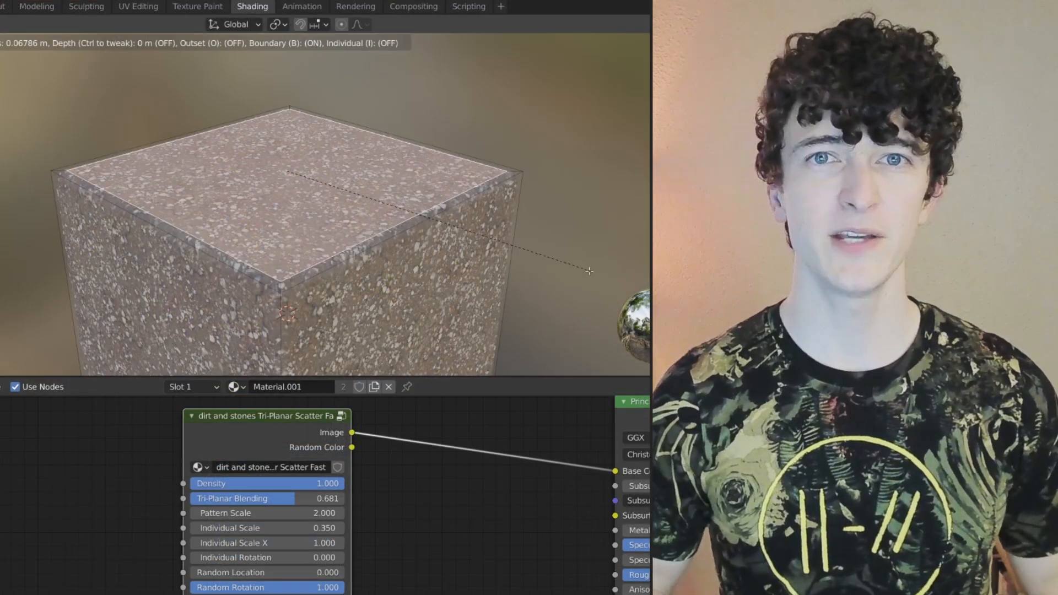
# Step: Inset the cube's top face and extrude the smaller face upward into a block
pyautogui.press('i')
pyautogui.press('e')
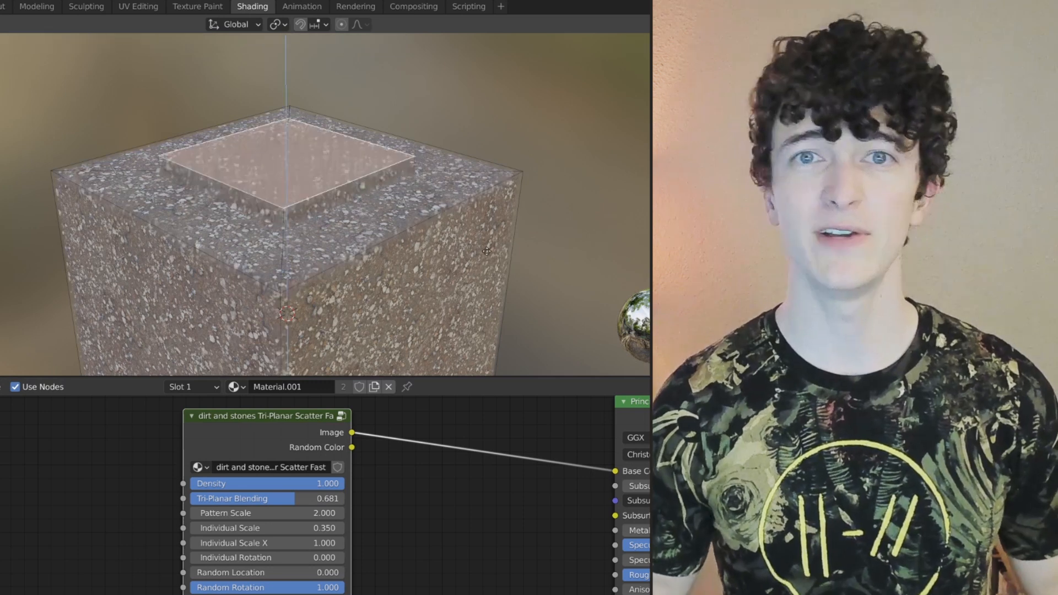
pyautogui.click(487, 156)
# Step: Add a centred loop cut around the extruded upper block and scale the new edge loop
pyautogui.hotkey('ctrl', 'r')
pyautogui.click(421, 108)
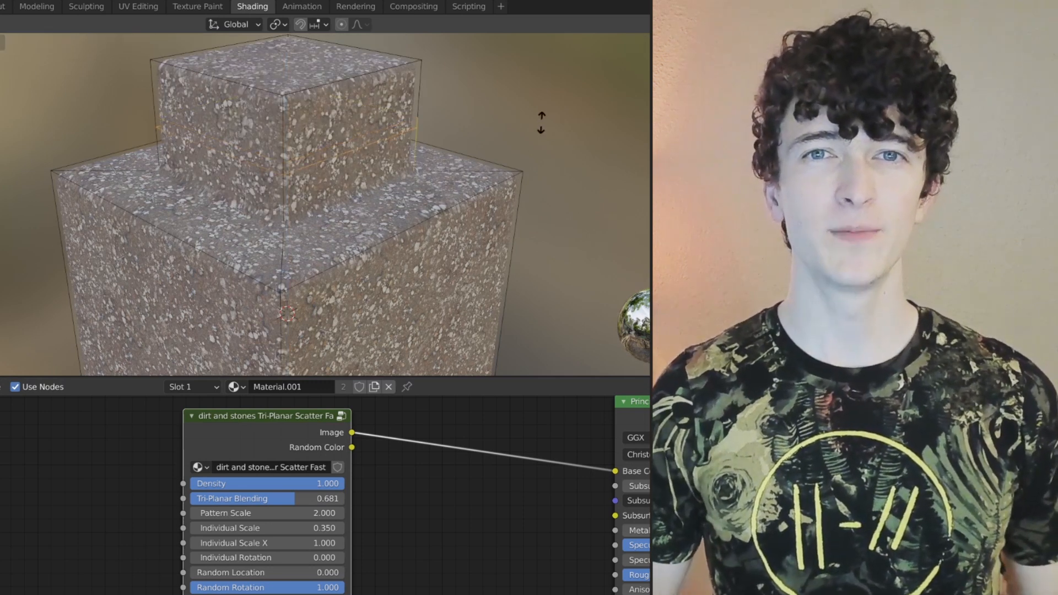
pyautogui.rightClick(568, 123)
pyautogui.press('s')
pyautogui.click(527, 117)
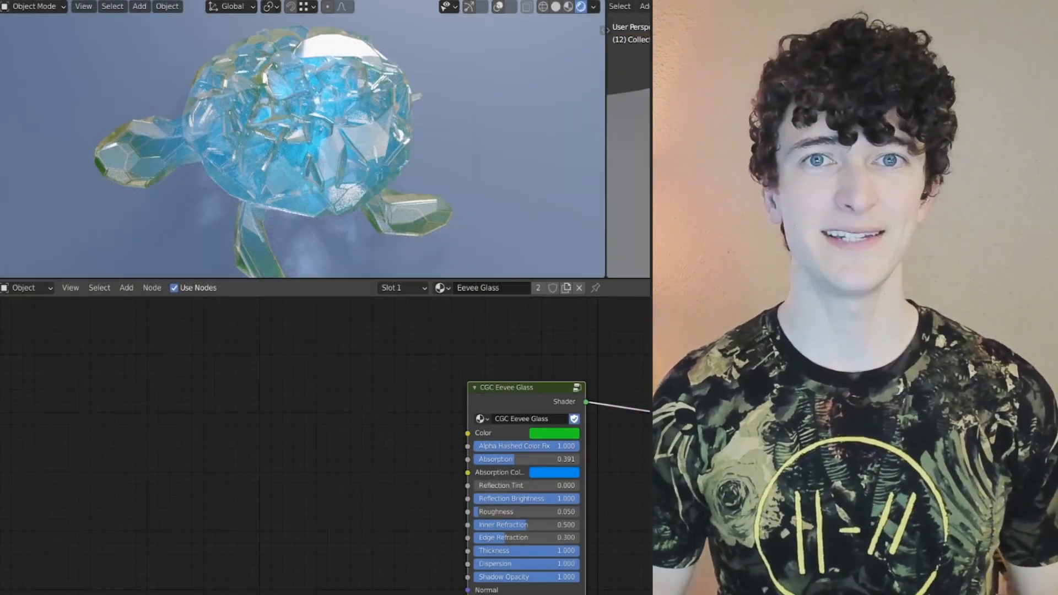
# Step: Adjust the Absorption of the CGC Eevee Glass node on the turtle's material
pyautogui.moveTo(518, 462)
pyautogui.mouseDown()
pyautogui.moveTo(532, 464)
pyautogui.moveTo(503, 459)
pyautogui.moveTo(512, 459)
pyautogui.mouseUp()
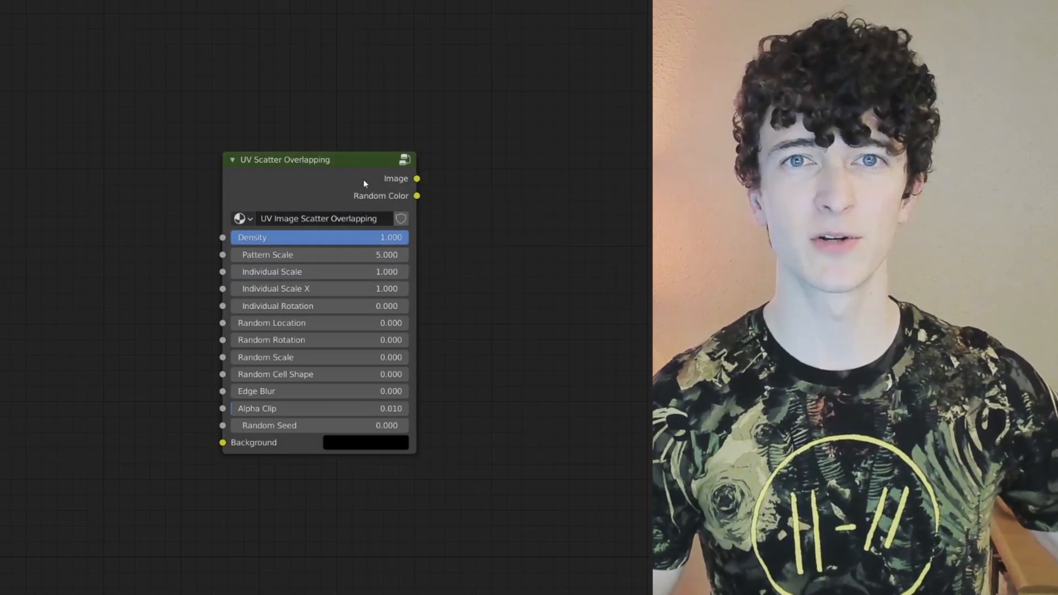
# Step: Examine the node network inside the UV Scatter Overlapping group, including its first scatter coordinates subgroup
pyautogui.click(363, 183)
pyautogui.press('Tab')
pyautogui.scroll(-12, 366, 255)
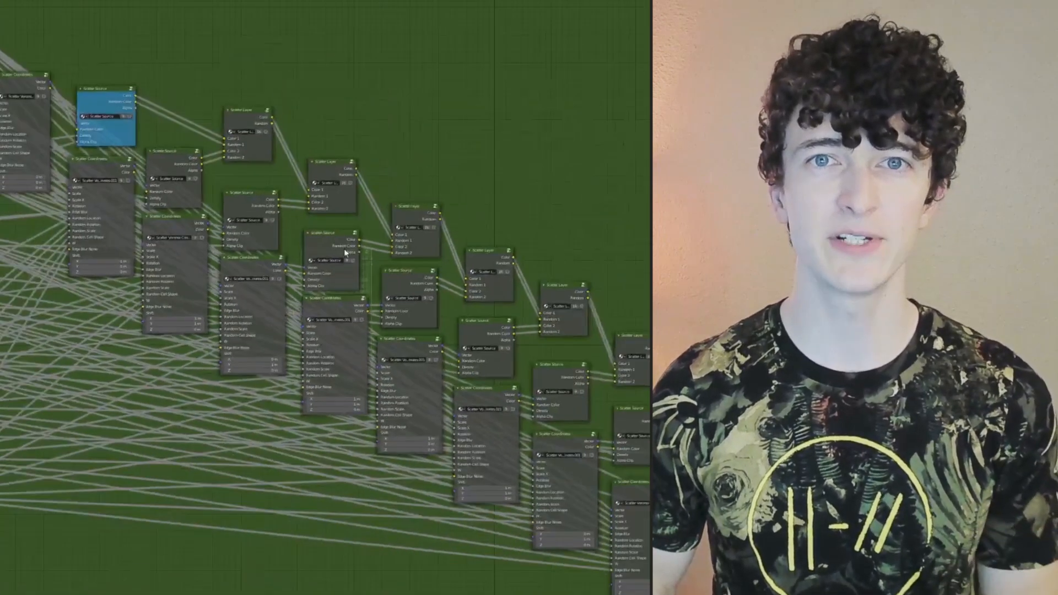
pyautogui.moveTo(344, 249); pyautogui.dragTo(458, 336, button='middle')
pyautogui.scroll(5, 229, 184)
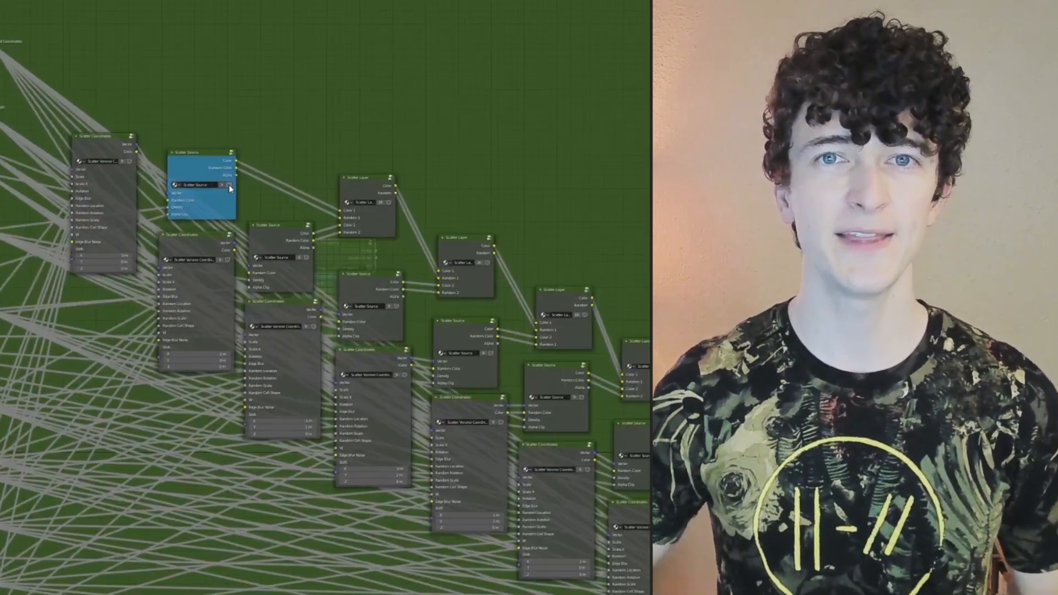
pyautogui.click(59, 104)
pyautogui.press('Tab')
pyautogui.scroll(-3, 343, 292)
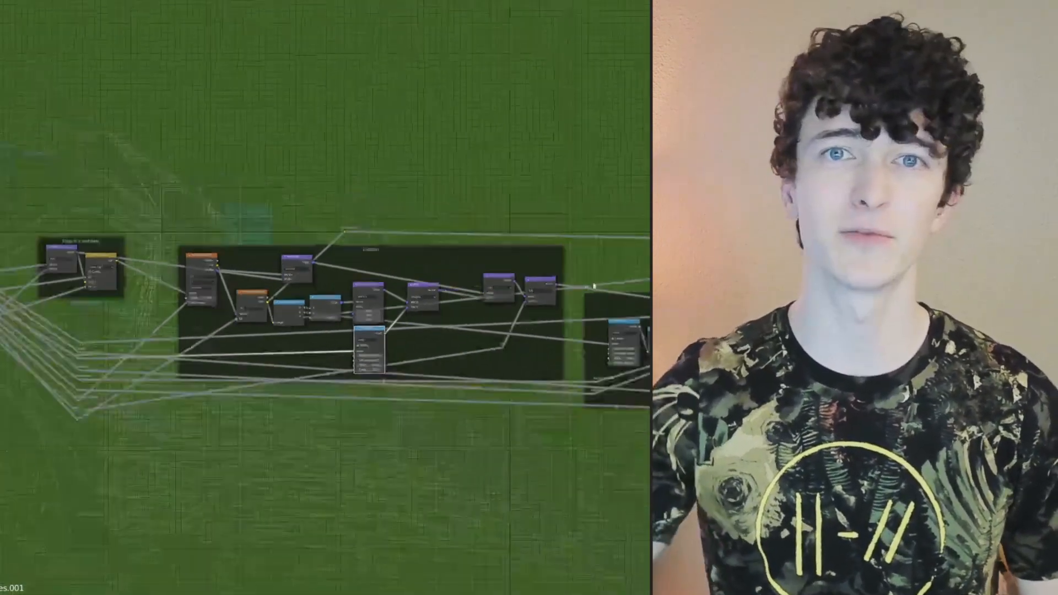
pyautogui.moveTo(593, 286); pyautogui.dragTo(420, 283, button='middle')
pyautogui.press('Tab')
# Step: Examine the image textures and mixing nodes inside the first Scatter Source group
pyautogui.click(223, 189)
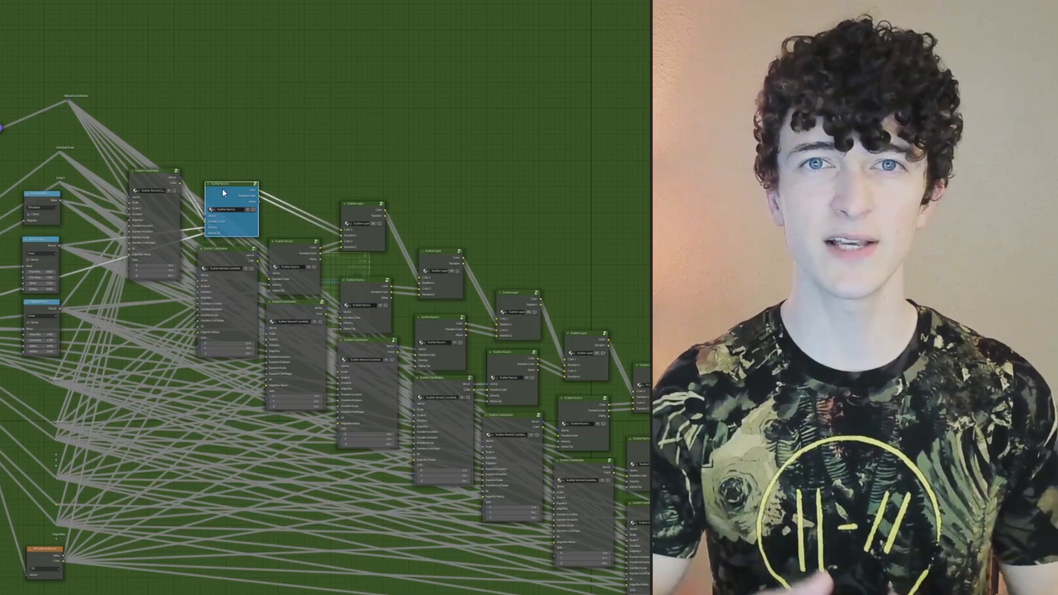
pyautogui.press('Tab')
pyautogui.scroll(7, 368, 311)
pyautogui.moveTo(369, 311)
pyautogui.mouseDown(button='middle')
pyautogui.moveTo(369, 296)
pyautogui.moveTo(369, 305)
pyautogui.mouseUp(button='middle')
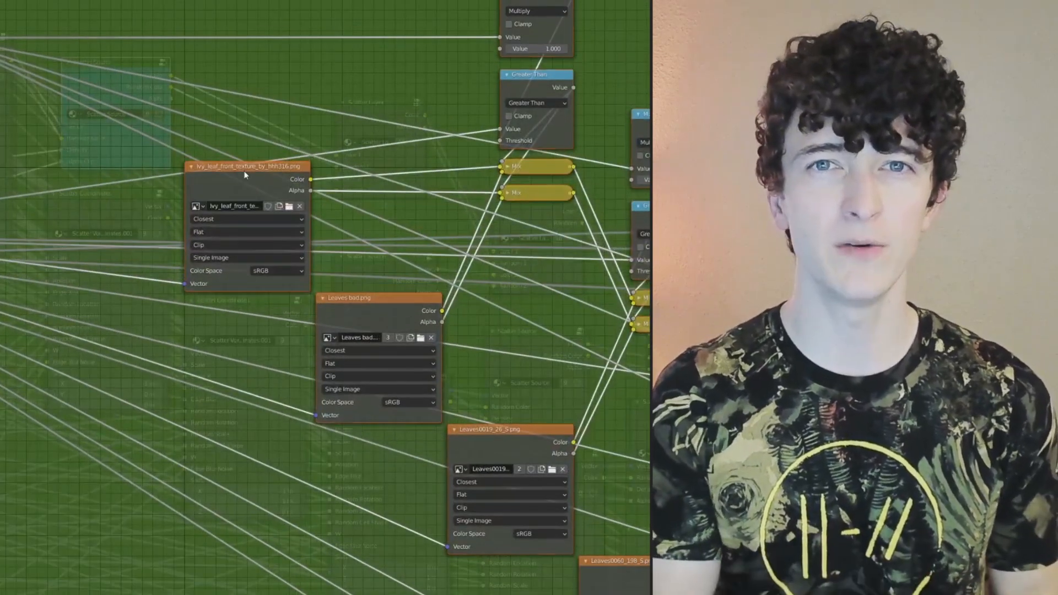
pyautogui.moveTo(243, 171); pyautogui.dragTo(239, 167)
pyautogui.moveTo(374, 308)
pyautogui.mouseDown()
pyautogui.moveTo(366, 293)
pyautogui.moveTo(368, 309)
pyautogui.mouseUp()
pyautogui.scroll(-1, 495, 336)
pyautogui.moveTo(495, 336); pyautogui.dragTo(267, 186, button='middle')
pyautogui.moveTo(276, 275)
pyautogui.mouseDown()
pyautogui.moveTo(280, 261)
pyautogui.moveTo(278, 275)
pyautogui.mouseUp()
pyautogui.scroll(-1, 340, 268)
pyautogui.scroll(-2, 339, 269)
pyautogui.moveTo(340, 269); pyautogui.dragTo(215, 237, button='middle')
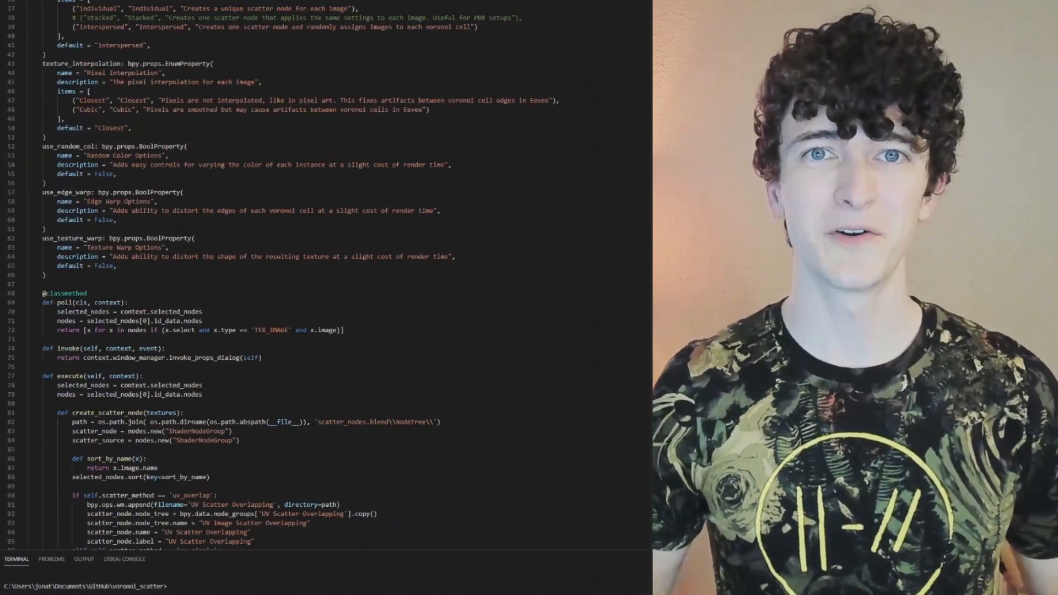
# Step: Read through the Voronoi Scatter add-on's Python code, from the property definitions to the scatter node creation
pyautogui.scroll(-15, 325, 276)
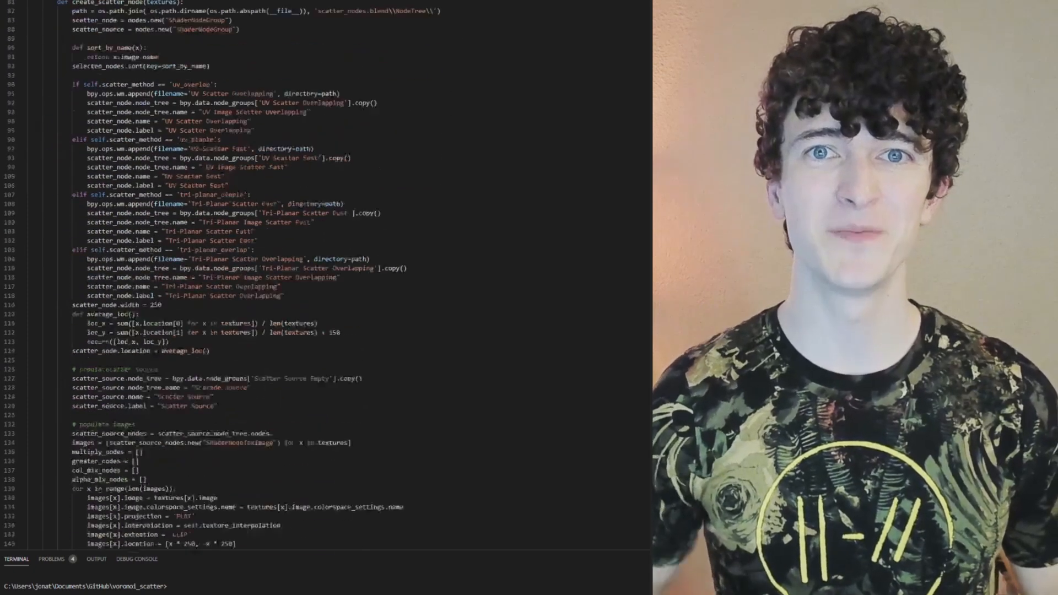
pyautogui.scroll(-20, 325, 275)
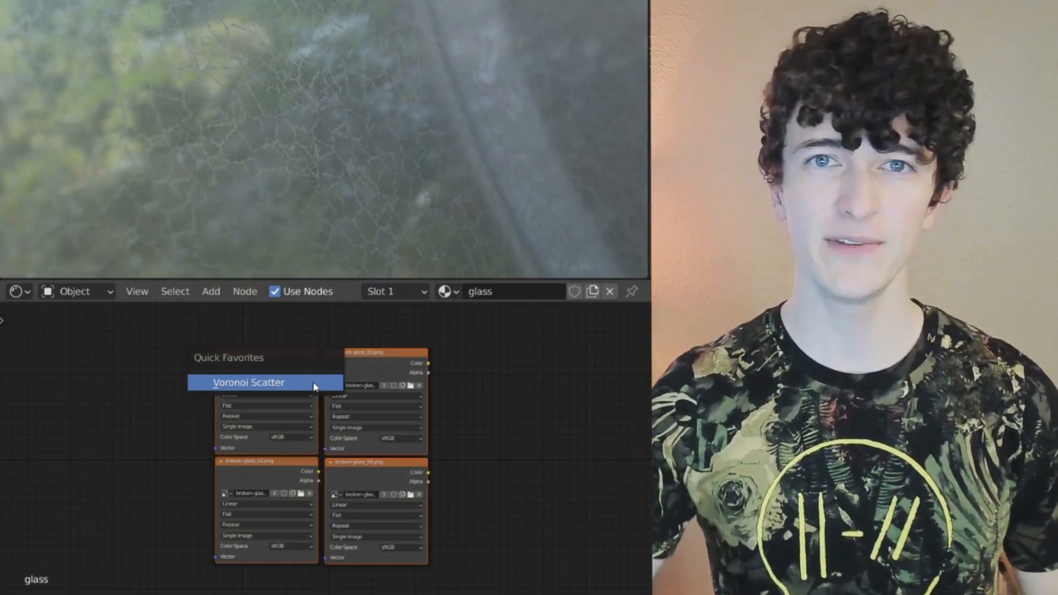
# Step: Run Voronoi Scatter on the four broken-glass images with UV Simple, Interspersed and Closest, and adjust the scatter node's Pattern Scale
pyautogui.click(314, 383)
pyautogui.click(326, 412)
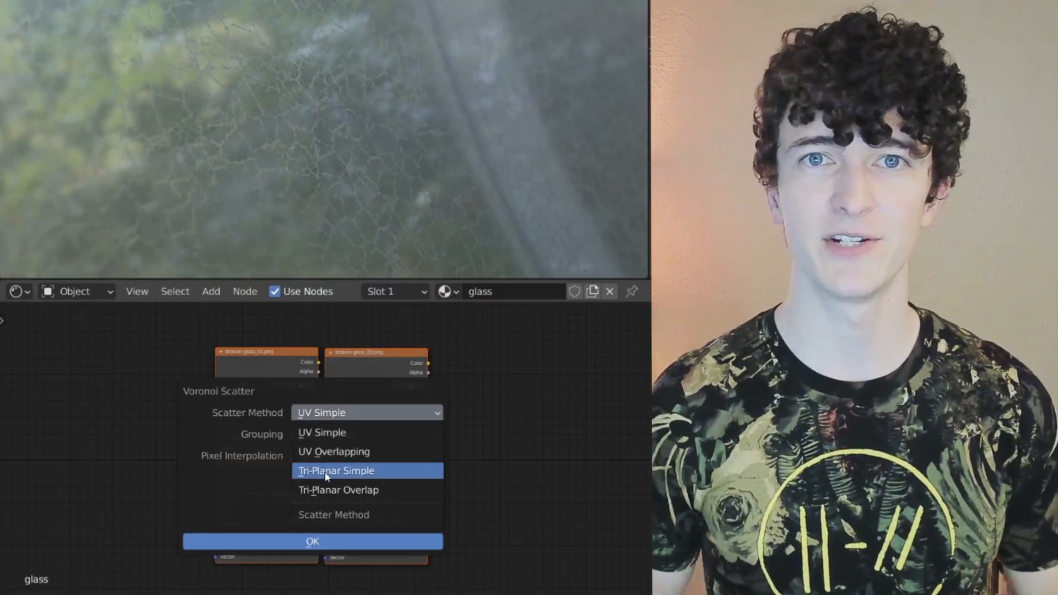
pyautogui.click(331, 432)
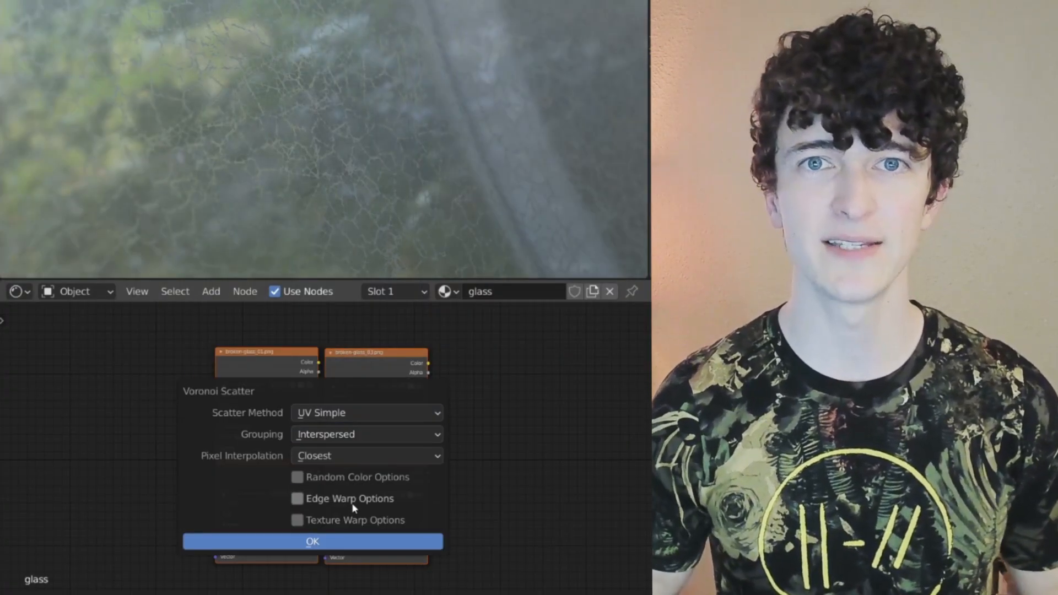
pyautogui.click(340, 540)
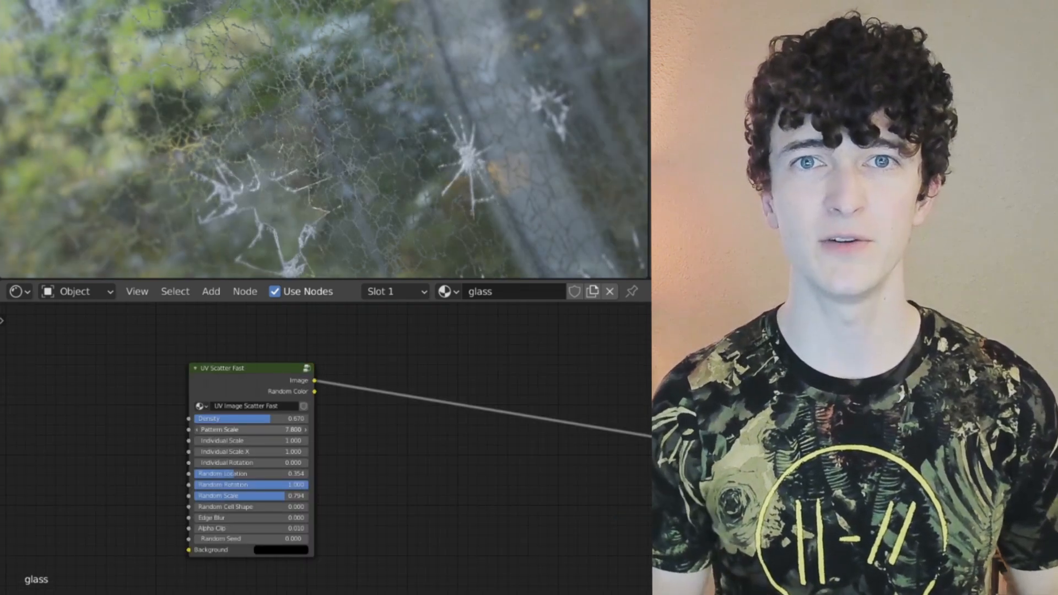
pyautogui.moveTo(248, 429)
pyautogui.mouseDown()
pyautogui.moveTo(223, 429)
pyautogui.moveTo(250, 429)
pyautogui.mouseUp()
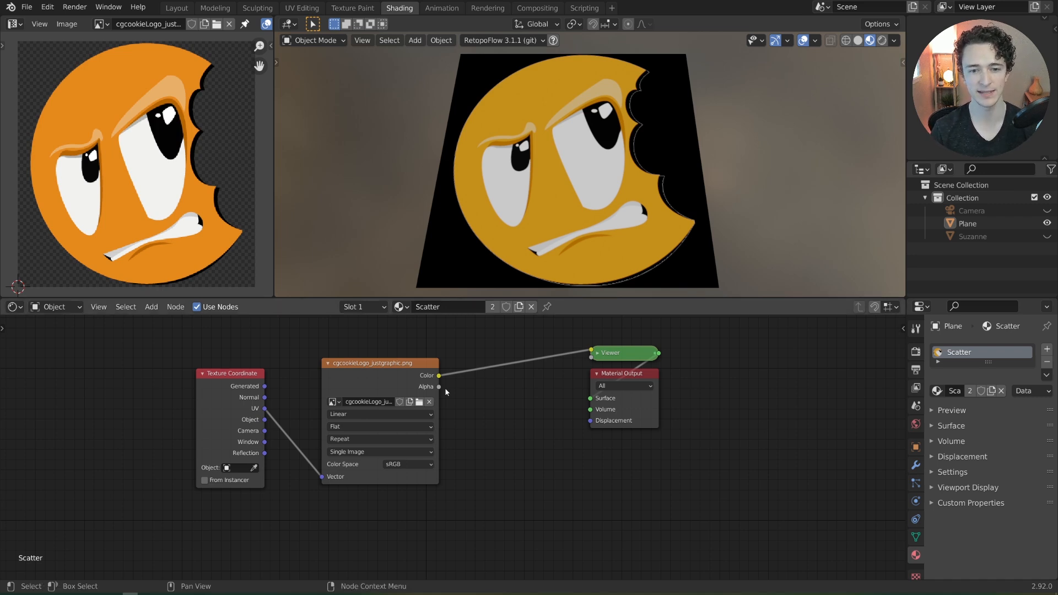
# Step: Move the image texture node away from the Texture Coordinate node, and show the plane in Edit Mode from the top view
pyautogui.moveTo(356, 386); pyautogui.dragTo(428, 376)
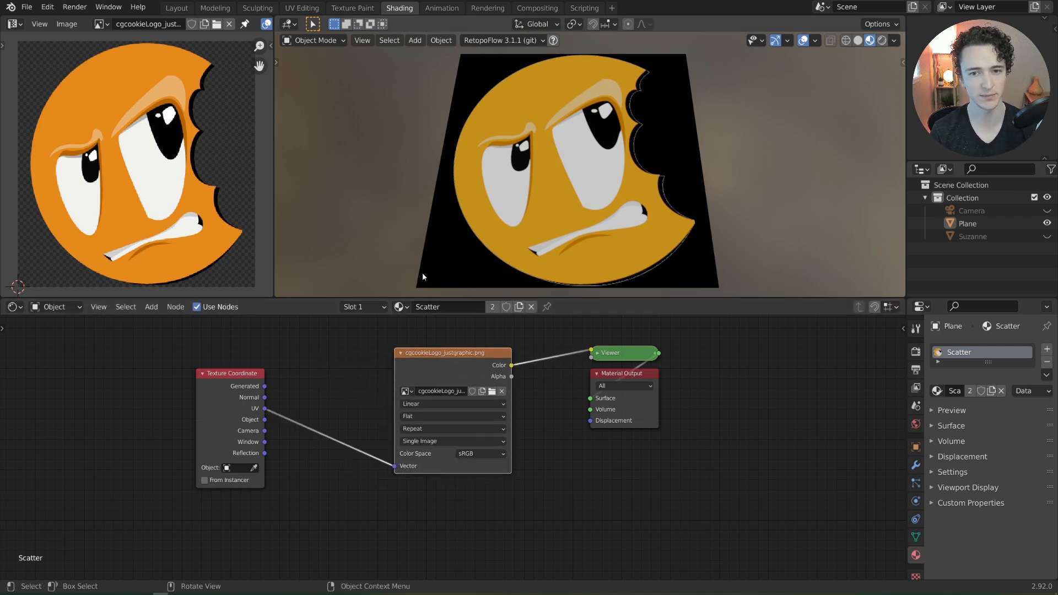
pyautogui.click(516, 227)
pyautogui.press('Tab')
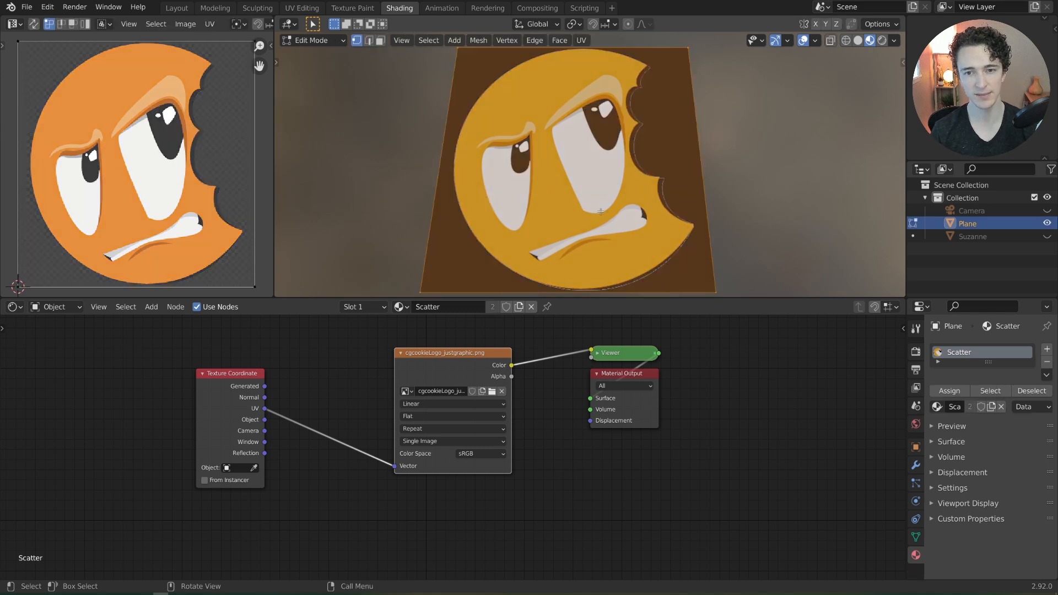
pyautogui.press('KP_7')
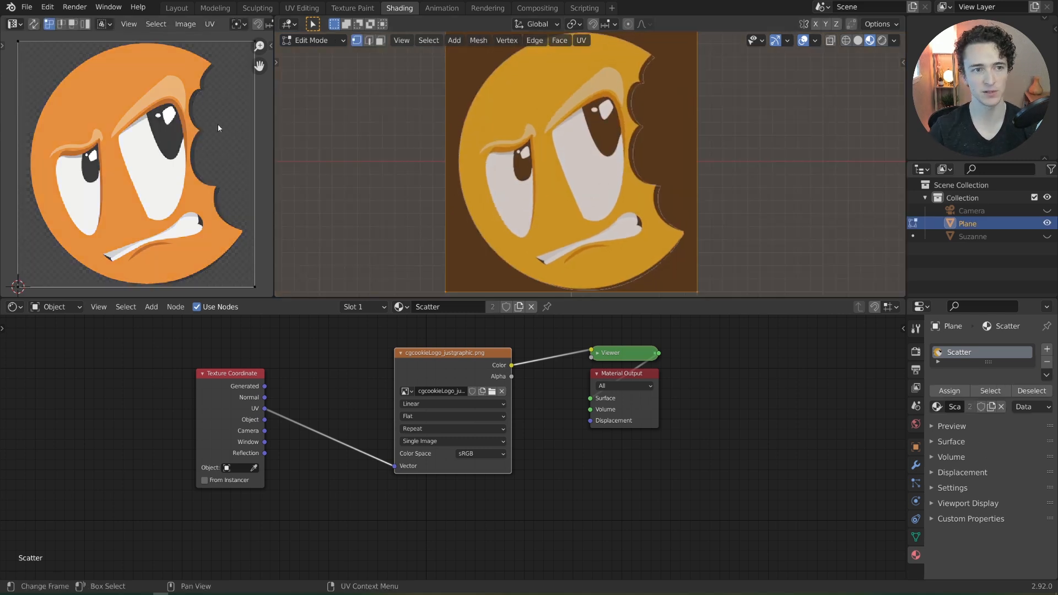
# Step: Annotate the UV square in the UV editor with 0 at the origin and 1 at the end of each axis
pyautogui.scroll(-1, 215, 162)
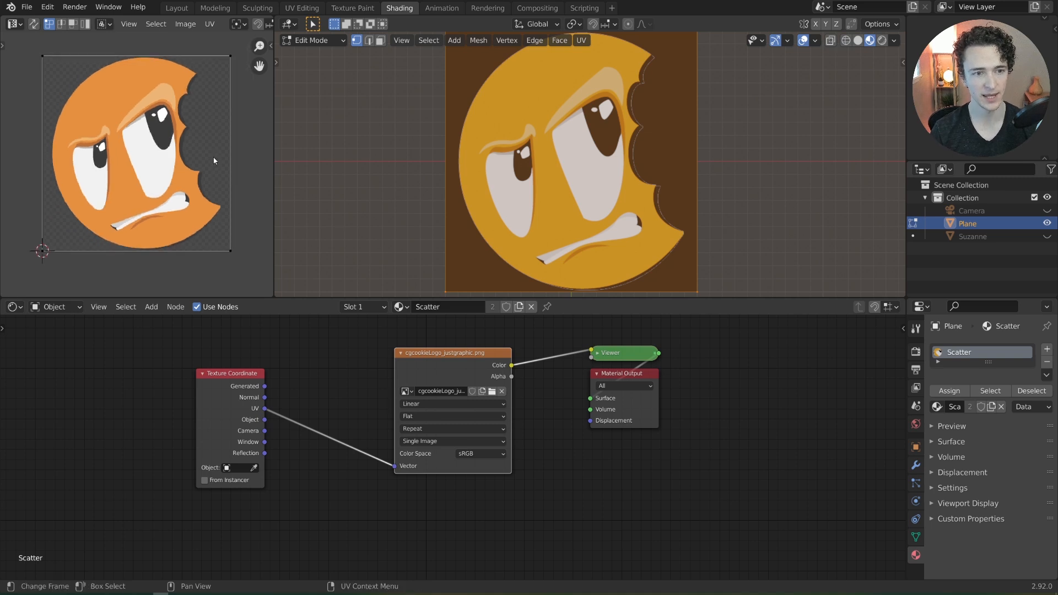
pyautogui.press('d')
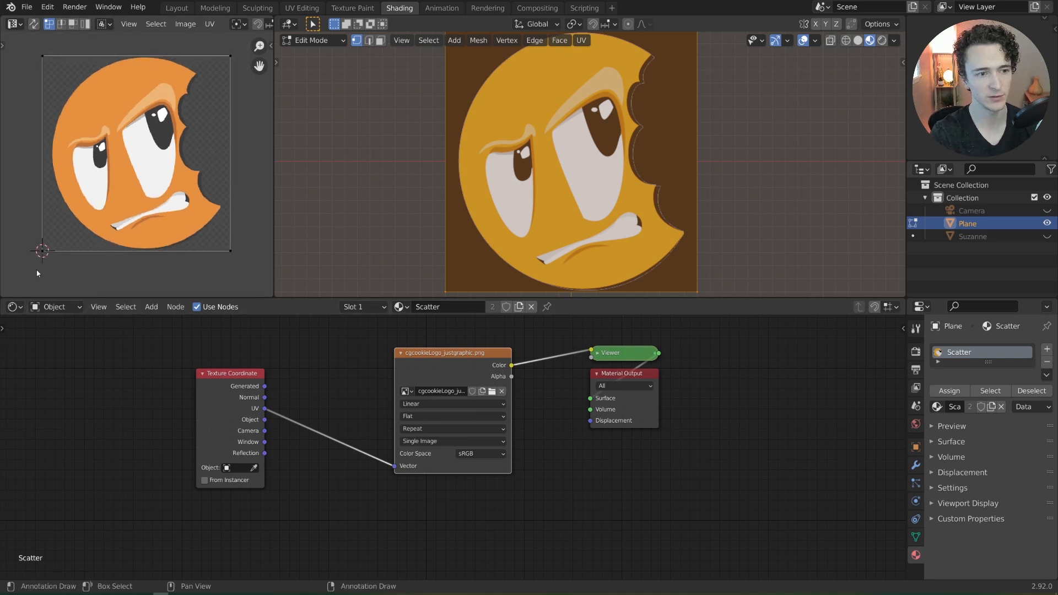
pyautogui.moveTo(38, 263); pyautogui.dragTo(41, 273)
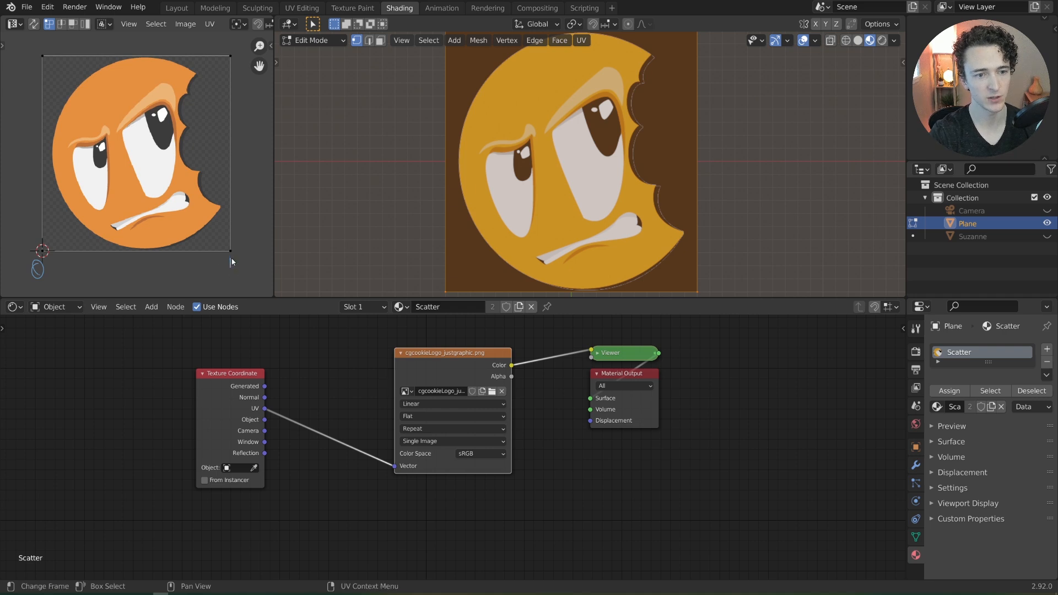
pyautogui.moveTo(231, 258); pyautogui.dragTo(230, 273)
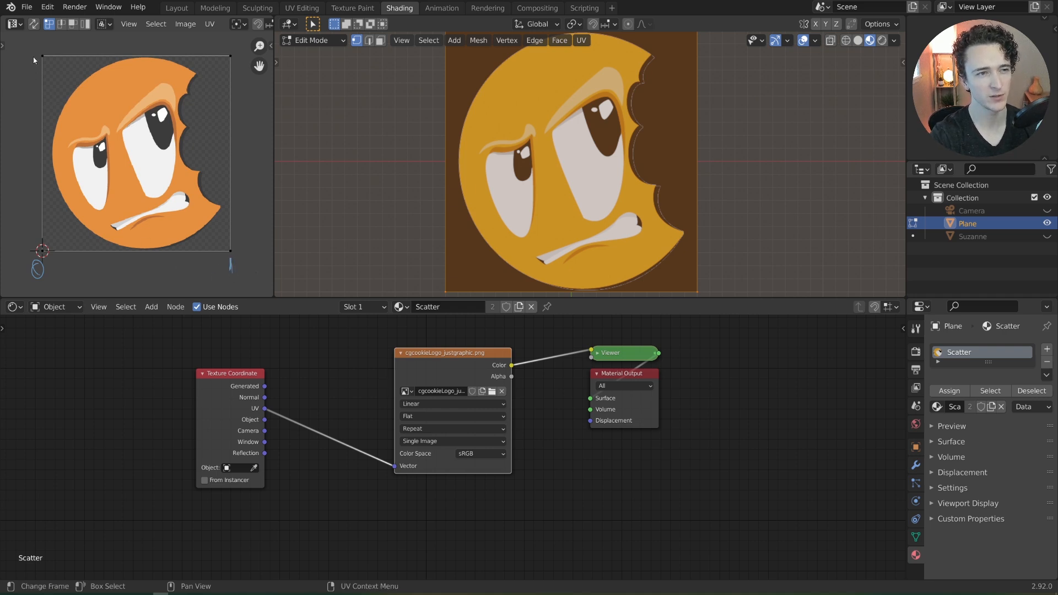
pyautogui.moveTo(33, 52); pyautogui.dragTo(33, 65)
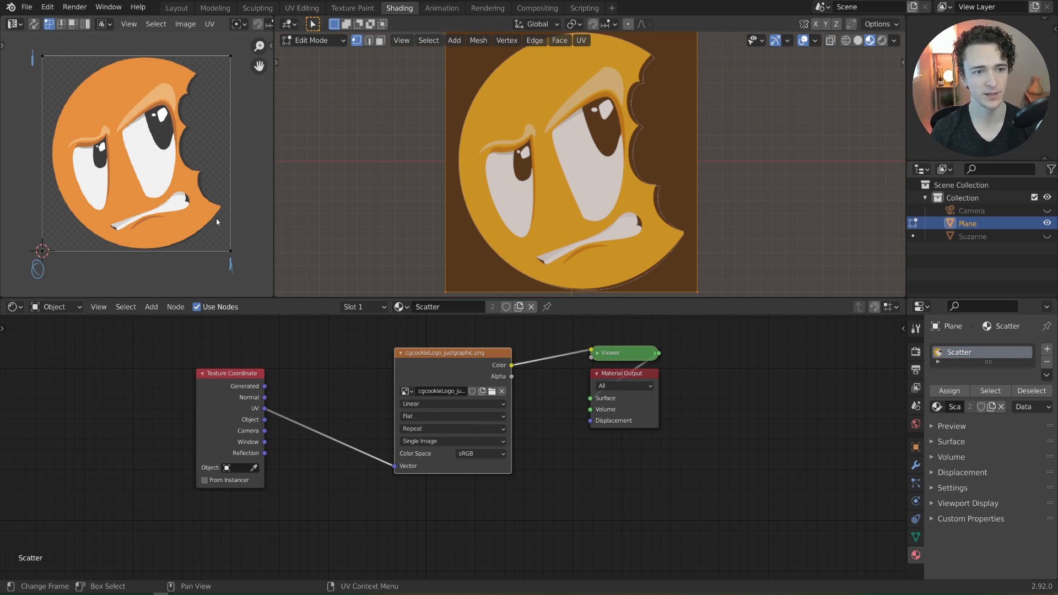
# Step: Try scaling all of the plane's UVs down toward a single point and return to Object Mode
pyautogui.press('a')
pyautogui.press('s')
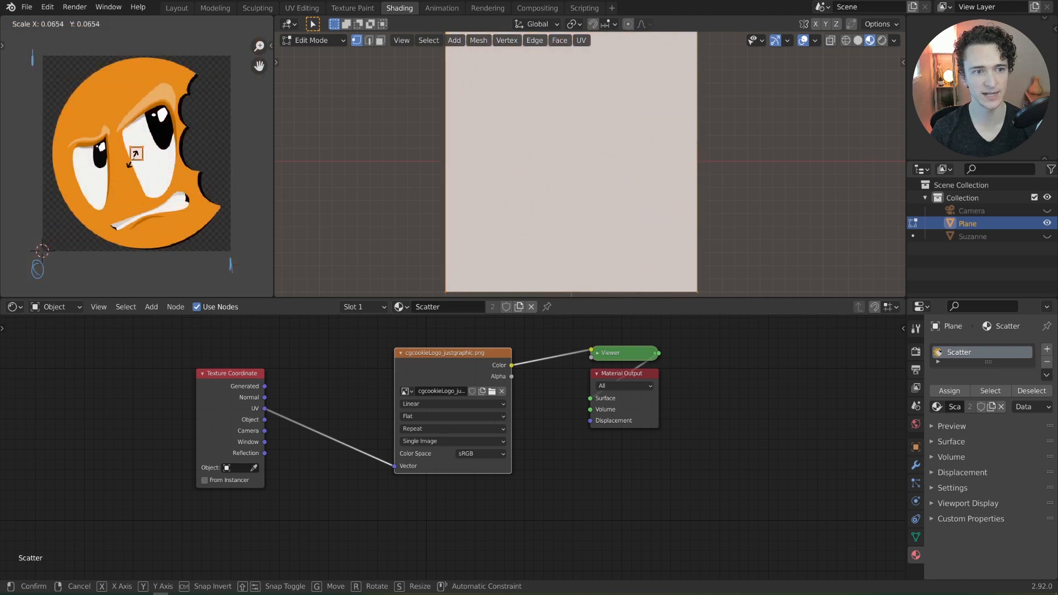
pyautogui.press('Escape')
pyautogui.press('Tab')
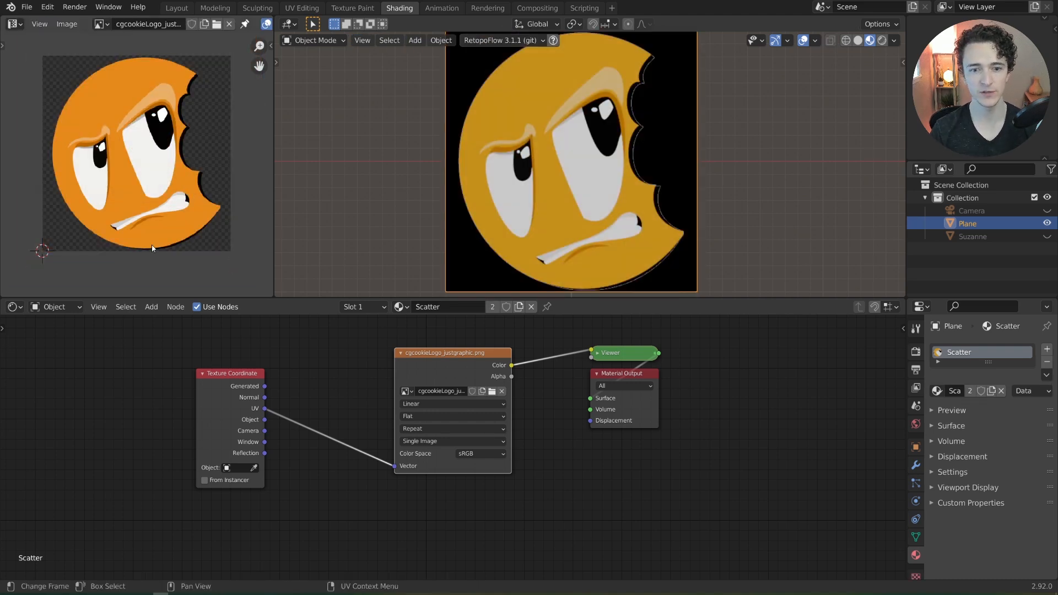
# Step: Move the Texture Coordinate node aside and connect a new Combine XYZ node to the image texture's Vector input
pyautogui.moveTo(220, 410); pyautogui.dragTo(146, 407)
pyautogui.hotkey('shift', 'a')
pyautogui.moveTo(279, 425)
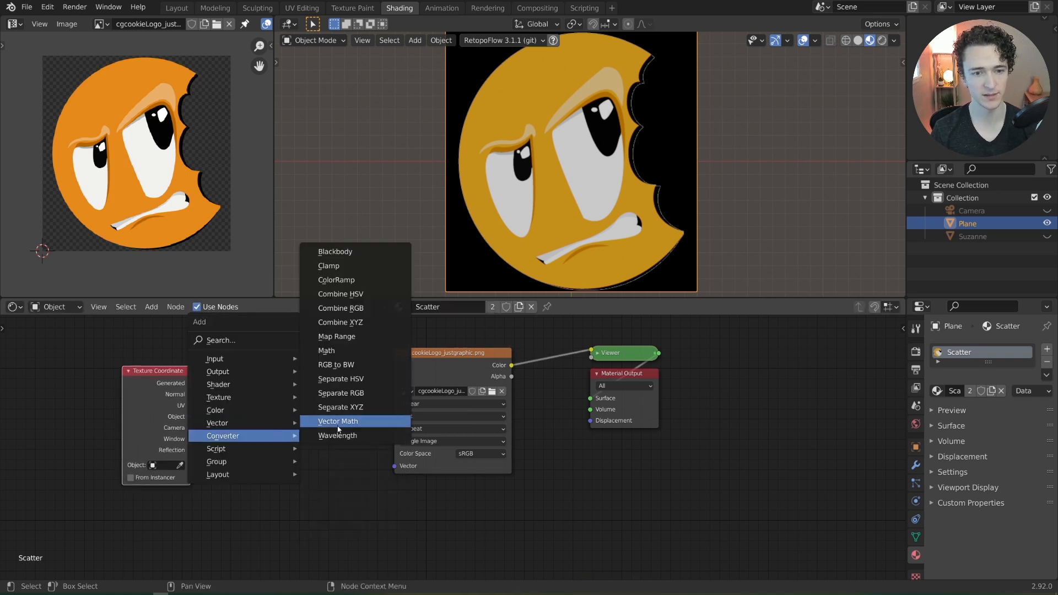
pyautogui.click(336, 322)
pyautogui.click(271, 422)
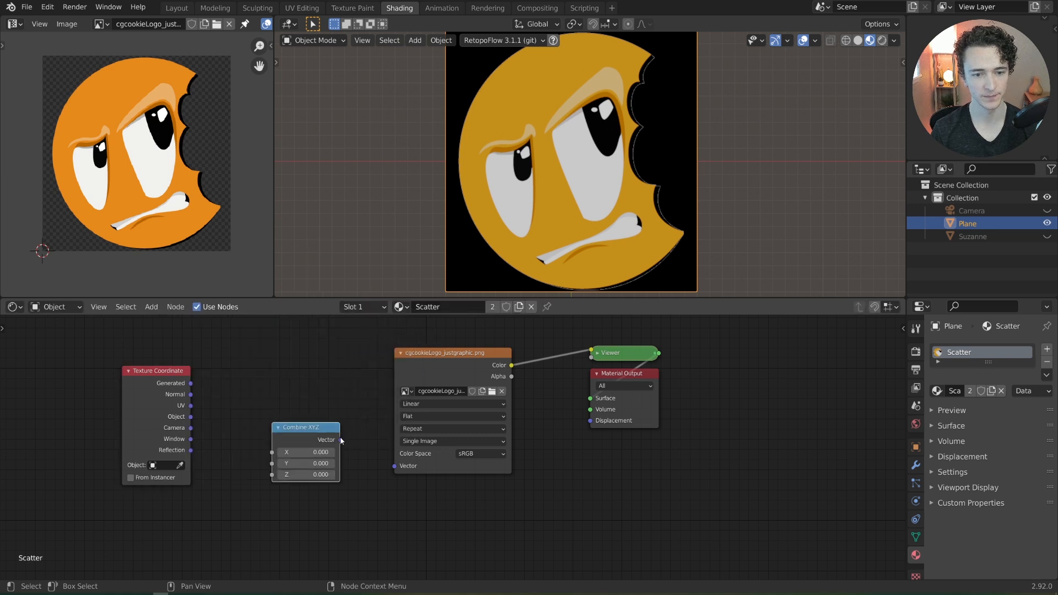
pyautogui.moveTo(339, 439); pyautogui.dragTo(394, 465)
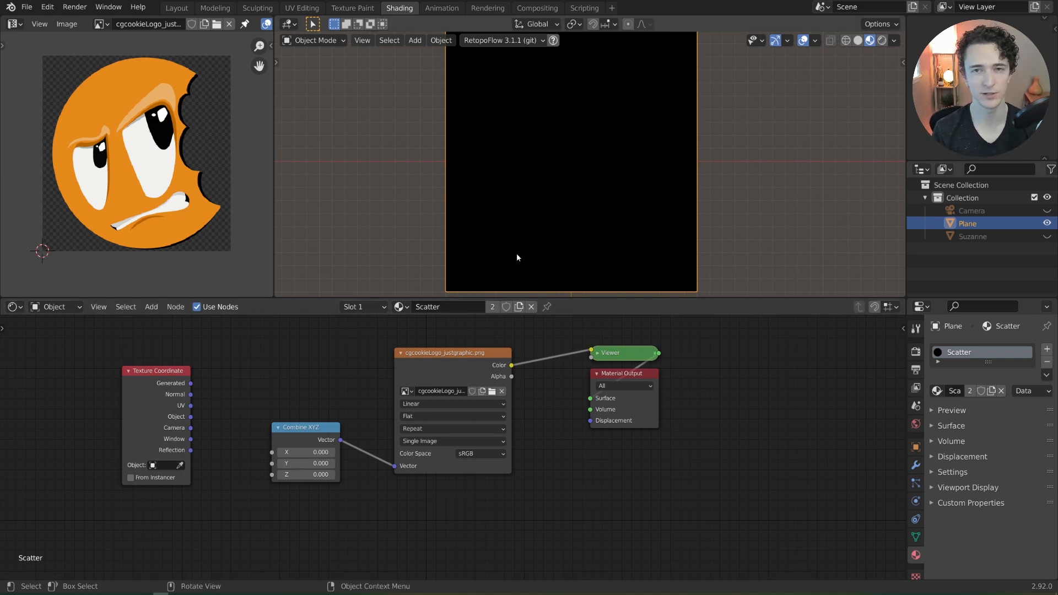
# Step: Set both X and Y of the Combine XYZ node to 0.5
pyautogui.click(298, 452)
pyautogui.press('BackSpace')
pyautogui.write('0.5')
pyautogui.press('Return')
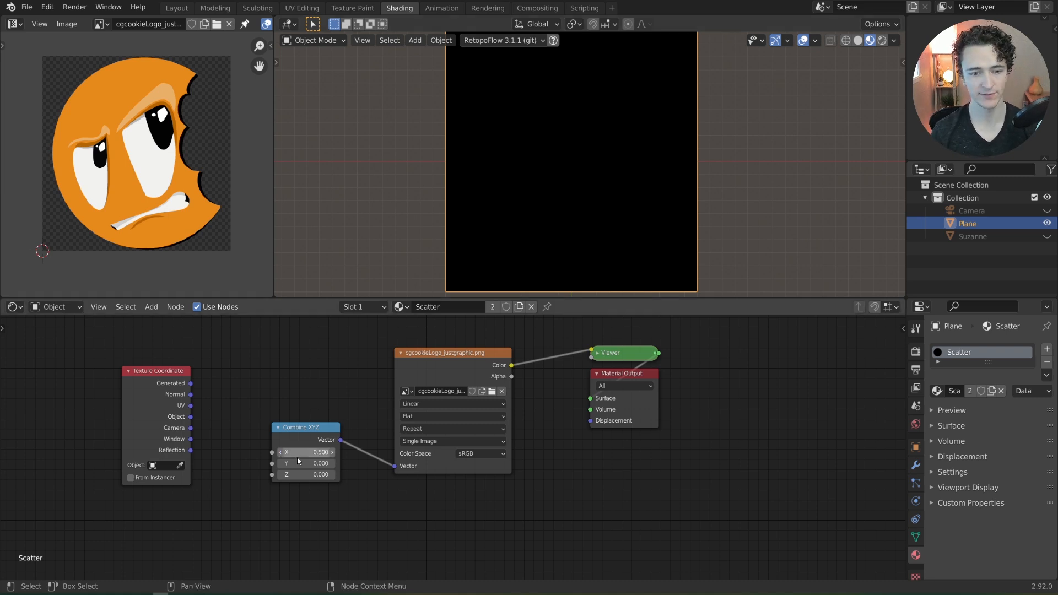
pyautogui.click(298, 461)
pyautogui.write('0.5')
pyautogui.press('Return')
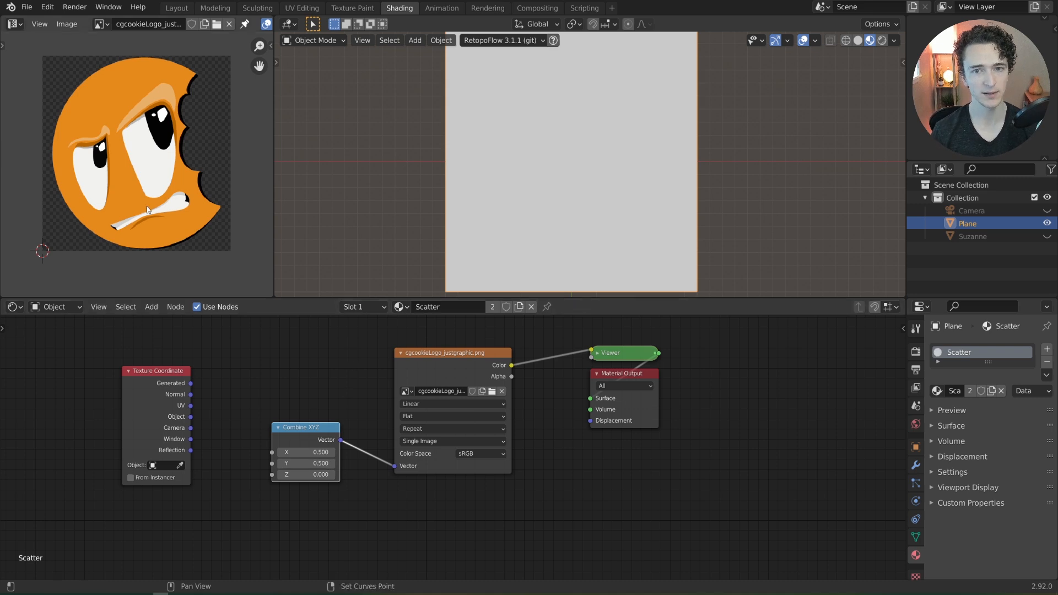
pyautogui.scroll(1, 151, 226)
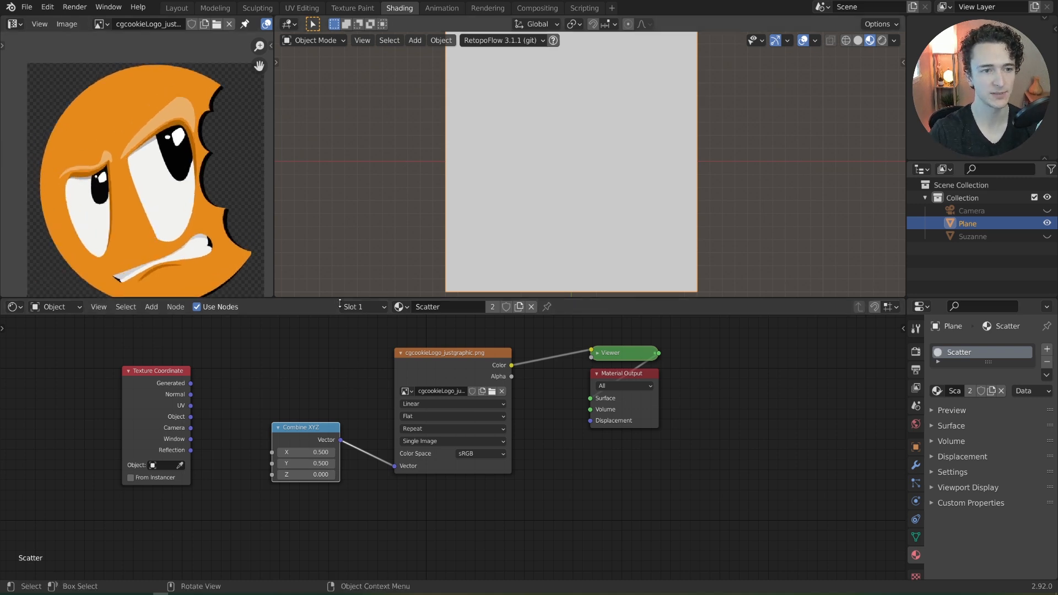
# Step: Mark the centre of the logo image with an annotation dot, erase it, and examine the pixels at that point
pyautogui.press('d')
pyautogui.click(143, 195)
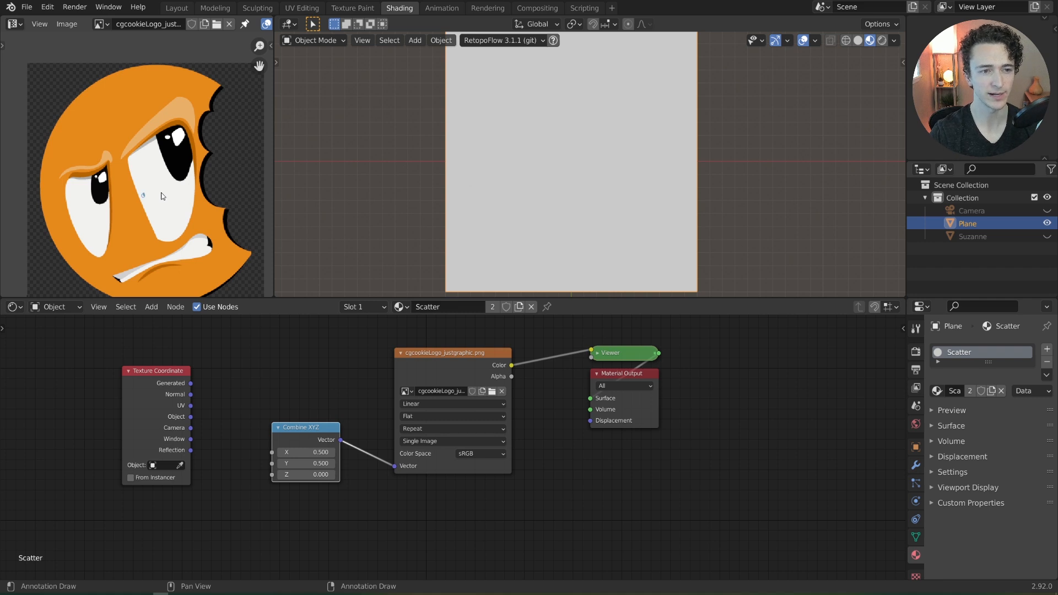
pyautogui.moveTo(147, 194); pyautogui.dragTo(164, 188, button='right')
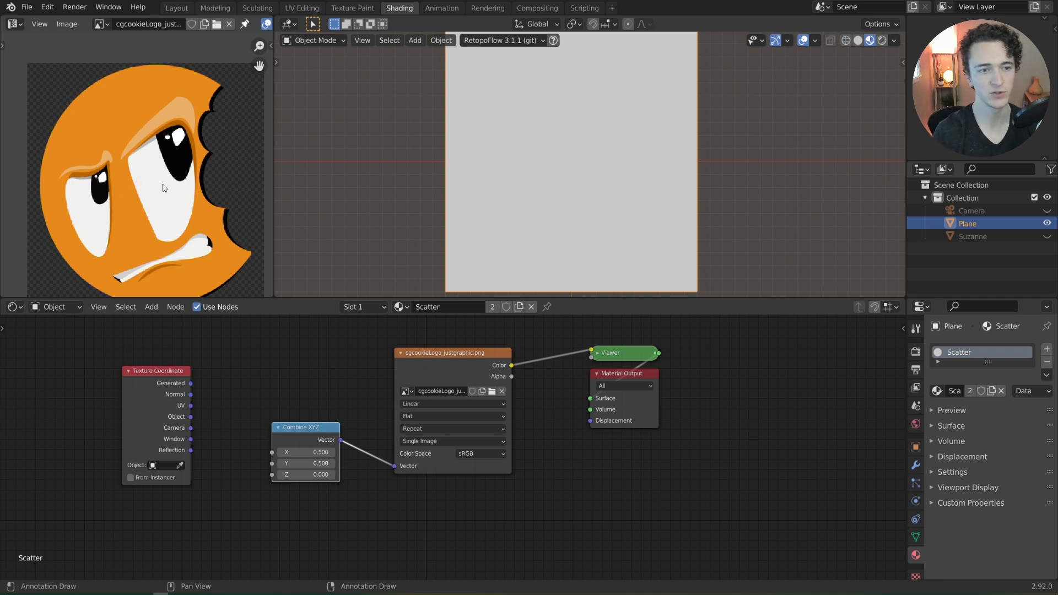
pyautogui.scroll(8, 163, 188)
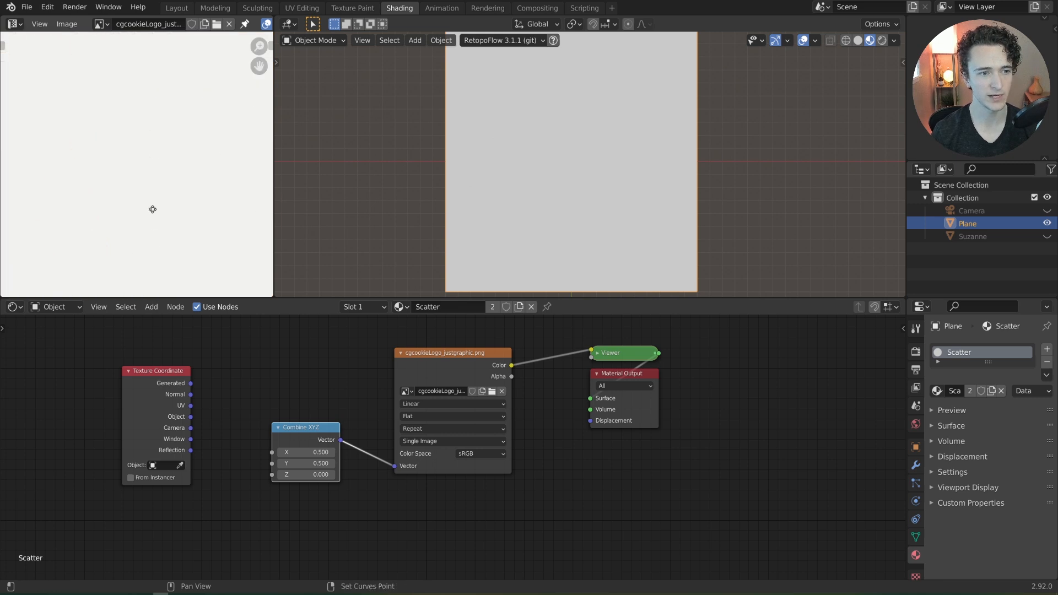
pyautogui.scroll(-2, 175, 207)
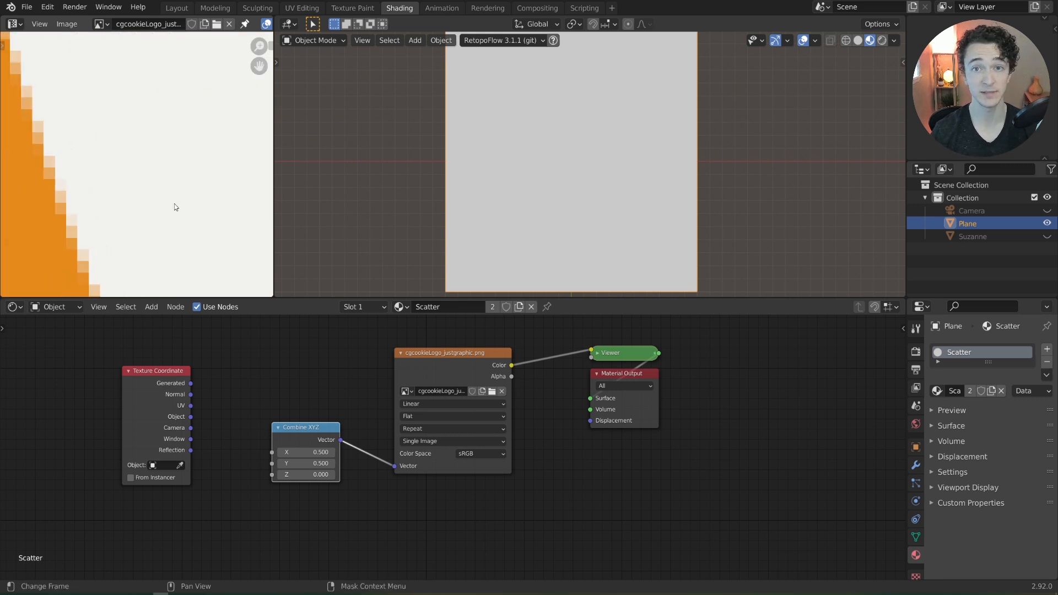
pyautogui.scroll(-6, 174, 221)
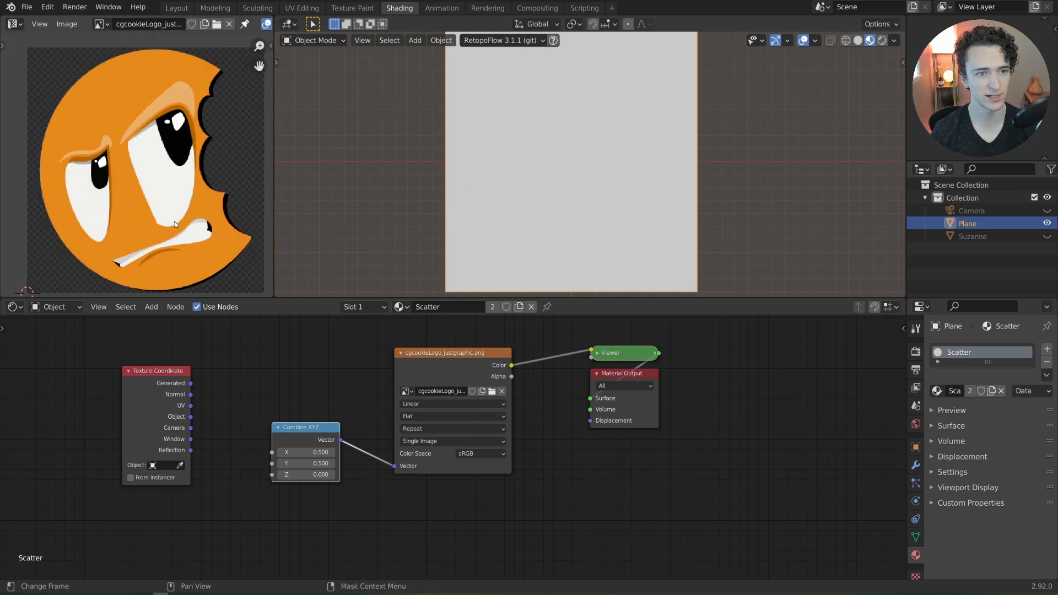
pyautogui.moveTo(160, 221); pyautogui.dragTo(163, 220, button='middle')
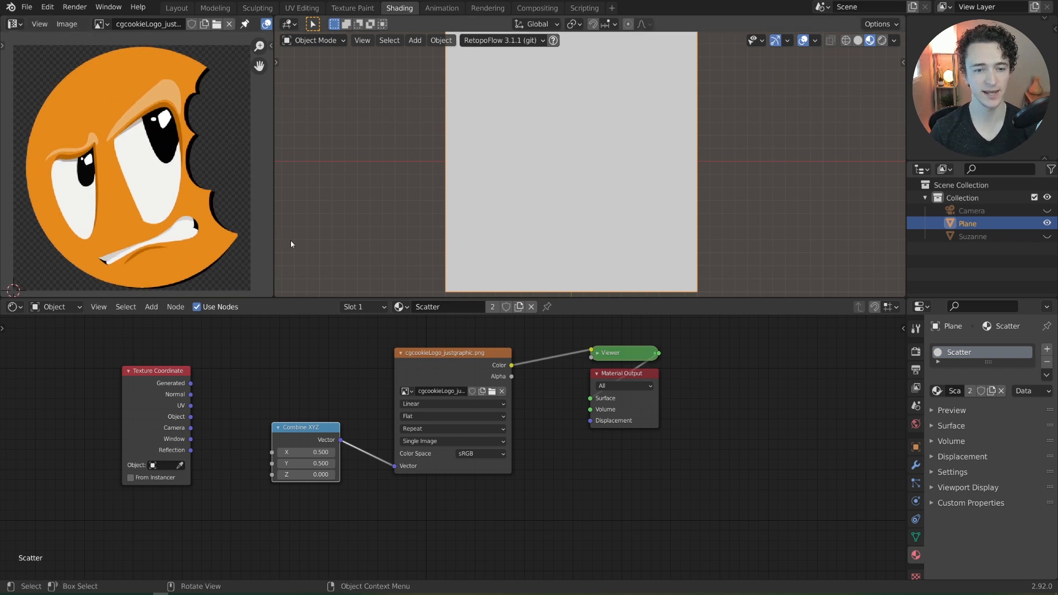
# Step: Replace the Combine XYZ node with a Voronoi Texture node whose Vector input is fed by the Texture Coordinate's UV output
pyautogui.press('x')
pyautogui.hotkey('shift', 'a')
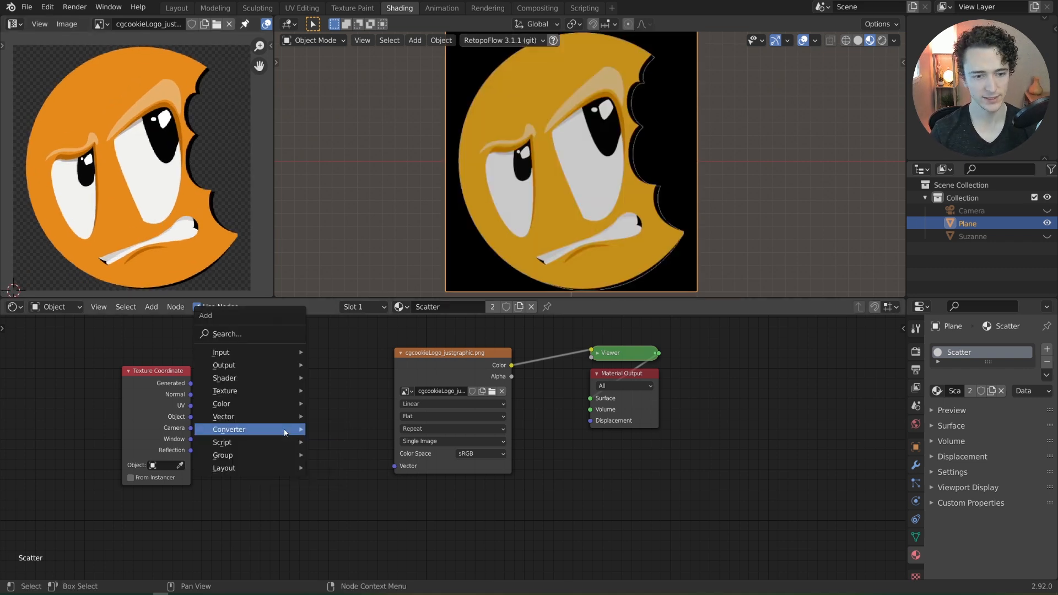
pyautogui.moveTo(270, 392)
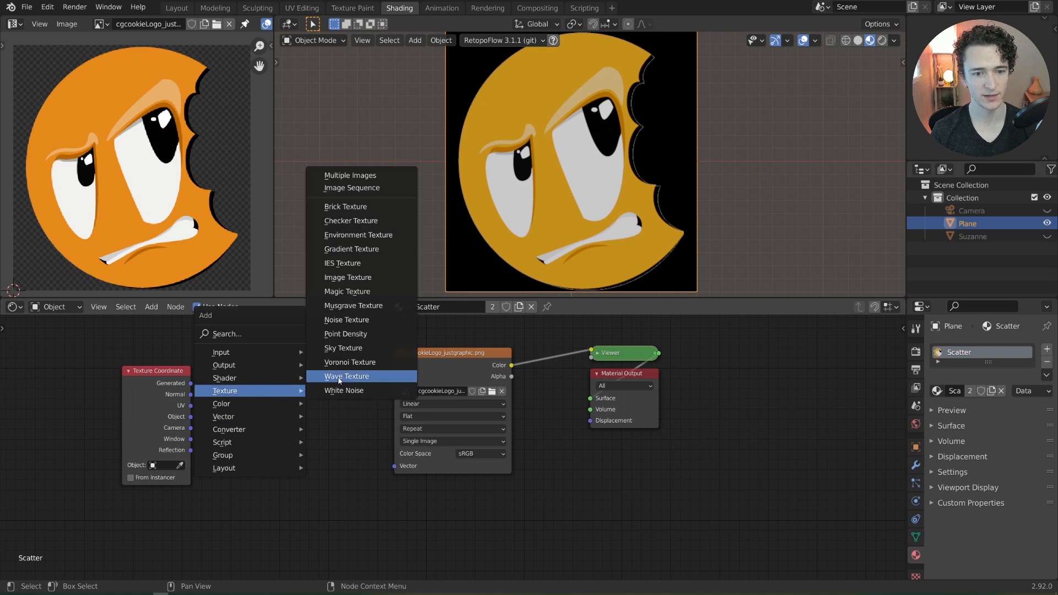
pyautogui.click(349, 361)
pyautogui.click(223, 408)
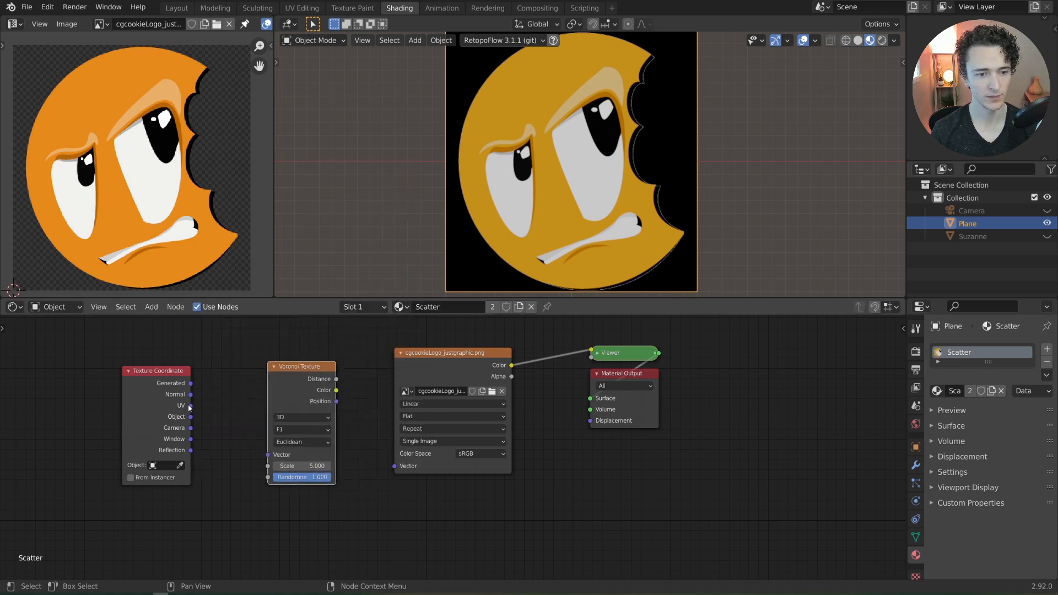
pyautogui.moveTo(189, 407); pyautogui.dragTo(268, 454)
pyautogui.moveTo(304, 384); pyautogui.dragTo(305, 442)
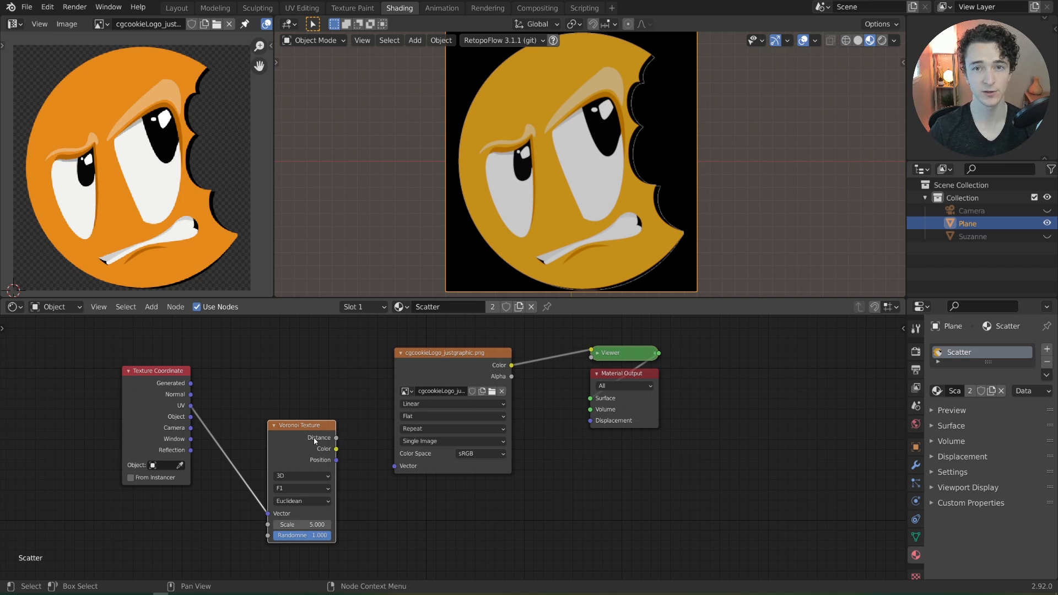
# Step: Preview the Voronoi Texture's Position output on the plane, with its Scale set to 7.050 and Randomness to 0
pyautogui.keyDown('ctrl'); pyautogui.keyDown('shift'); pyautogui.click(315, 441); pyautogui.keyUp('shift'); pyautogui.keyUp('ctrl')
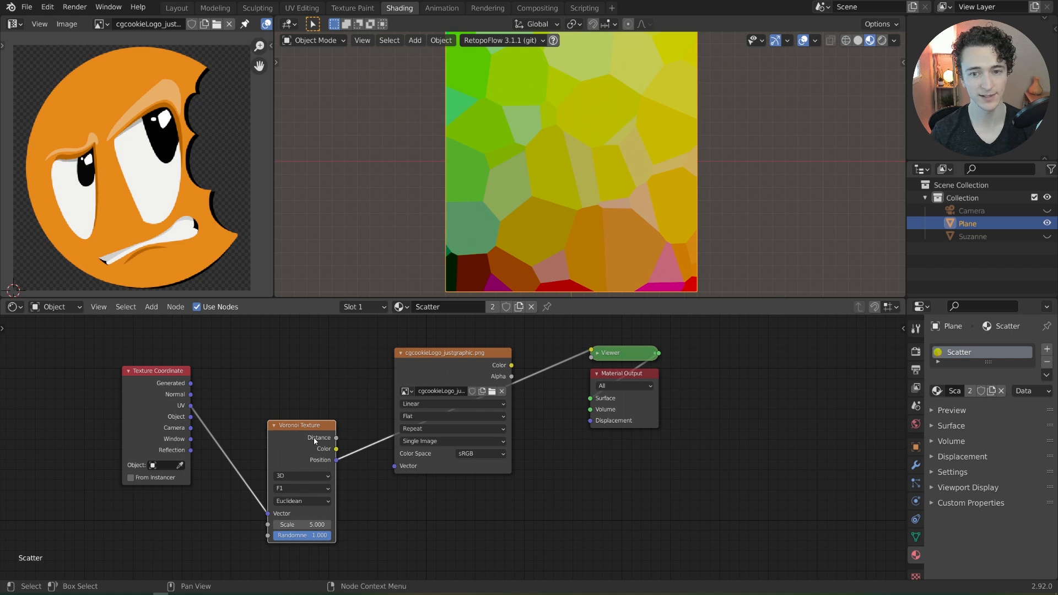
pyautogui.keyDown('shift'); pyautogui.moveTo(310, 525); pyautogui.dragTo(374, 524); pyautogui.keyUp('shift')
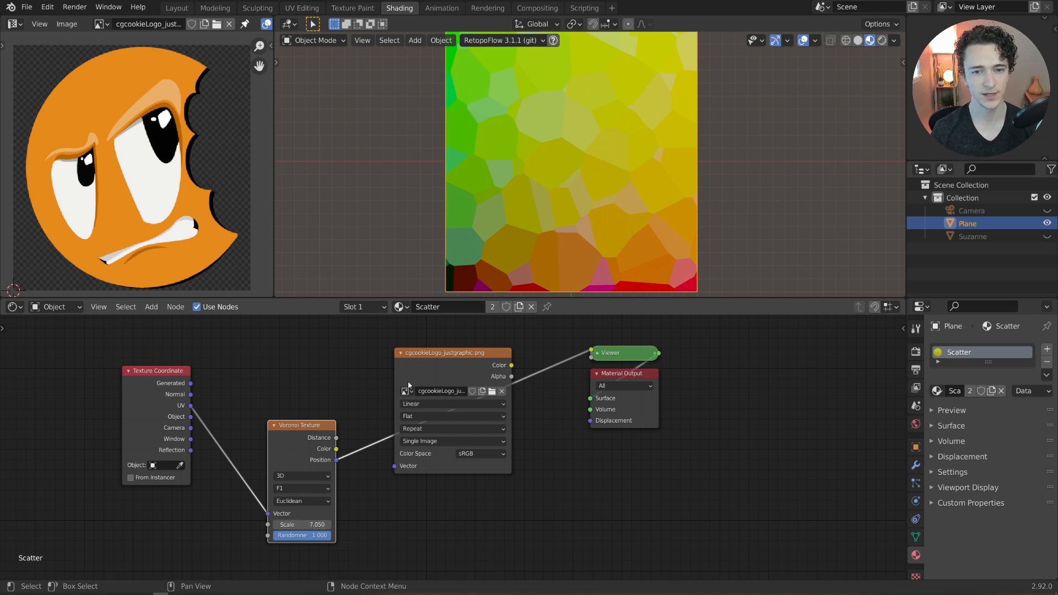
pyautogui.keyDown('shift'); pyautogui.moveTo(537, 243); pyautogui.dragTo(537, 226, button='middle'); pyautogui.keyUp('shift')
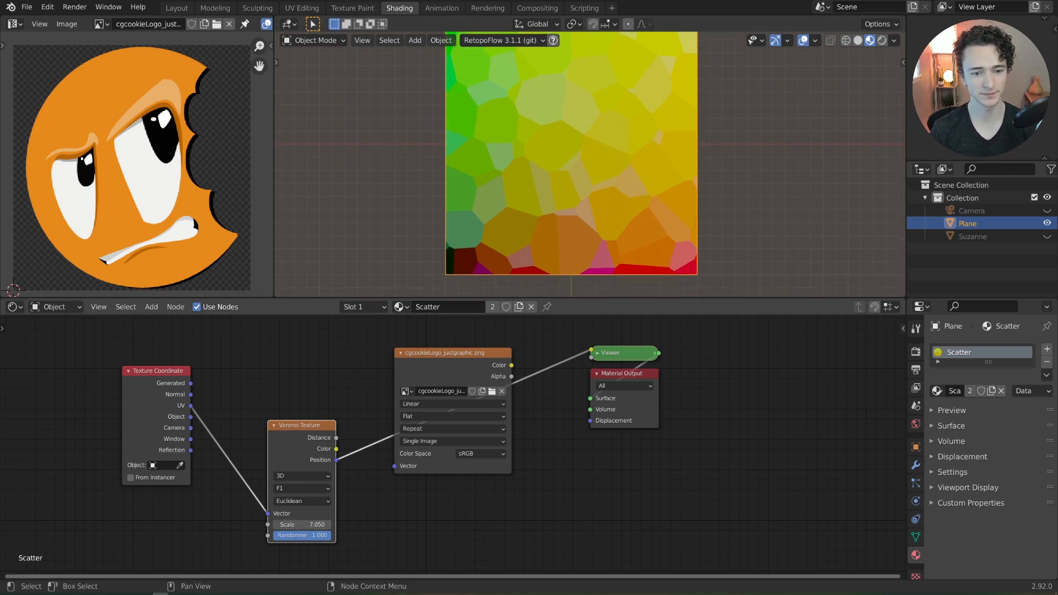
pyautogui.moveTo(325, 535); pyautogui.dragTo(276, 535)
pyautogui.keyDown('shift'); pyautogui.moveTo(570, 204); pyautogui.dragTo(552, 222, button='middle'); pyautogui.keyUp('shift')
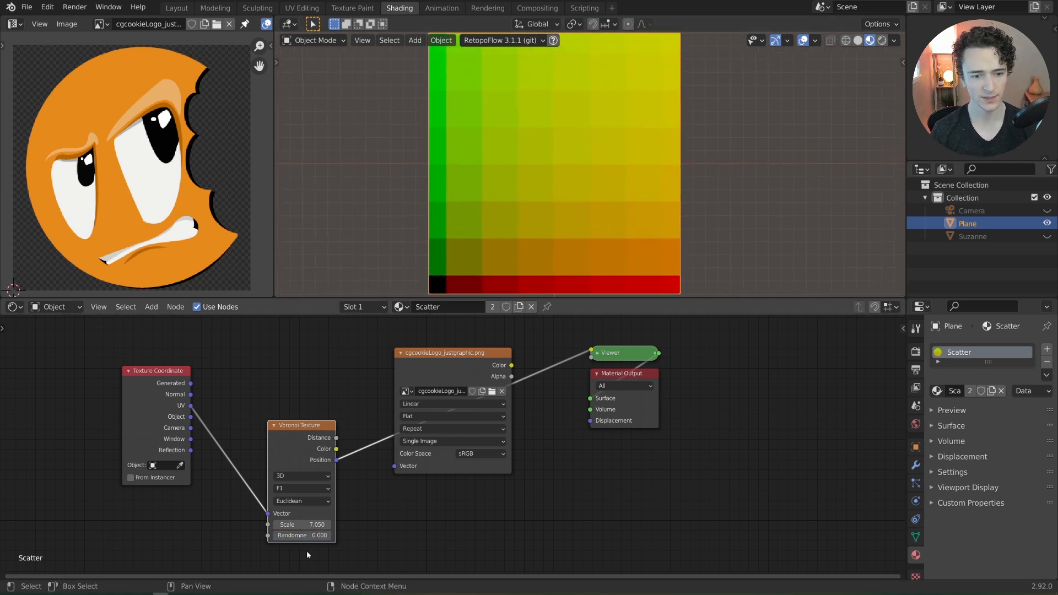
# Step: Drive the image texture's Vector with the Voronoi Position output and preview it with Scale 22.990 and Randomness 1
pyautogui.moveTo(329, 461); pyautogui.dragTo(394, 466)
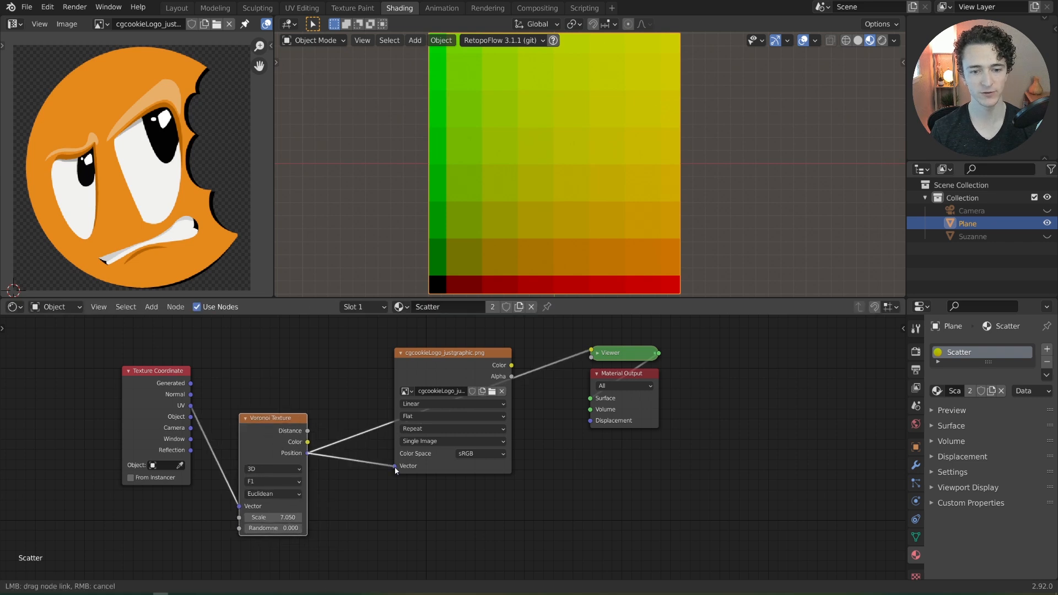
pyautogui.keyDown('ctrl'); pyautogui.keyDown('shift'); pyautogui.click(460, 376); pyautogui.keyUp('shift'); pyautogui.keyUp('ctrl')
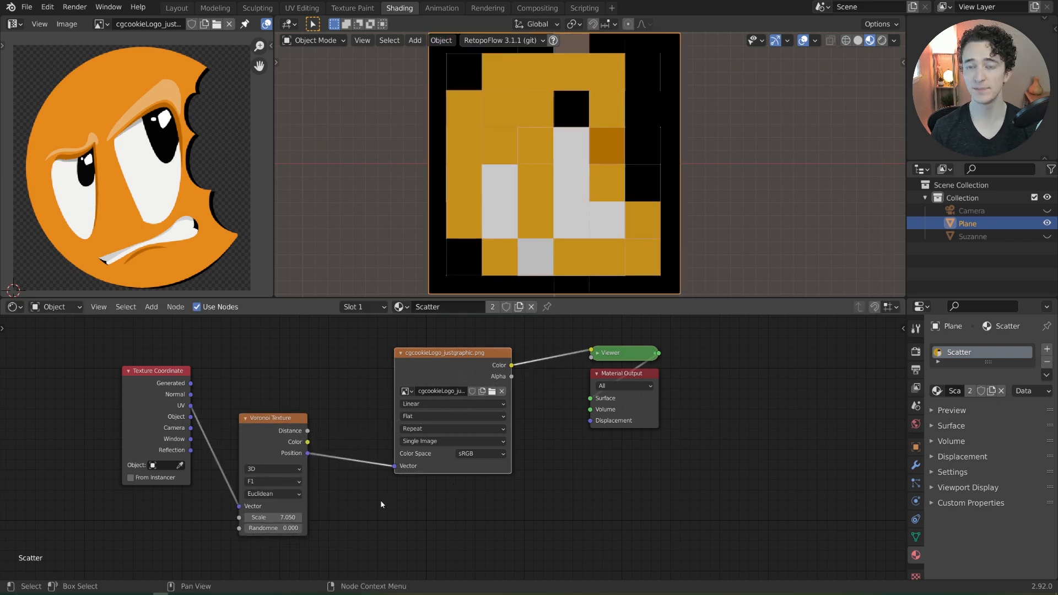
pyautogui.moveTo(259, 516)
pyautogui.mouseDown()
pyautogui.moveTo(331, 516)
pyautogui.moveTo(289, 529)
pyautogui.moveTo(305, 529)
pyautogui.moveTo(254, 517)
pyautogui.mouseUp()
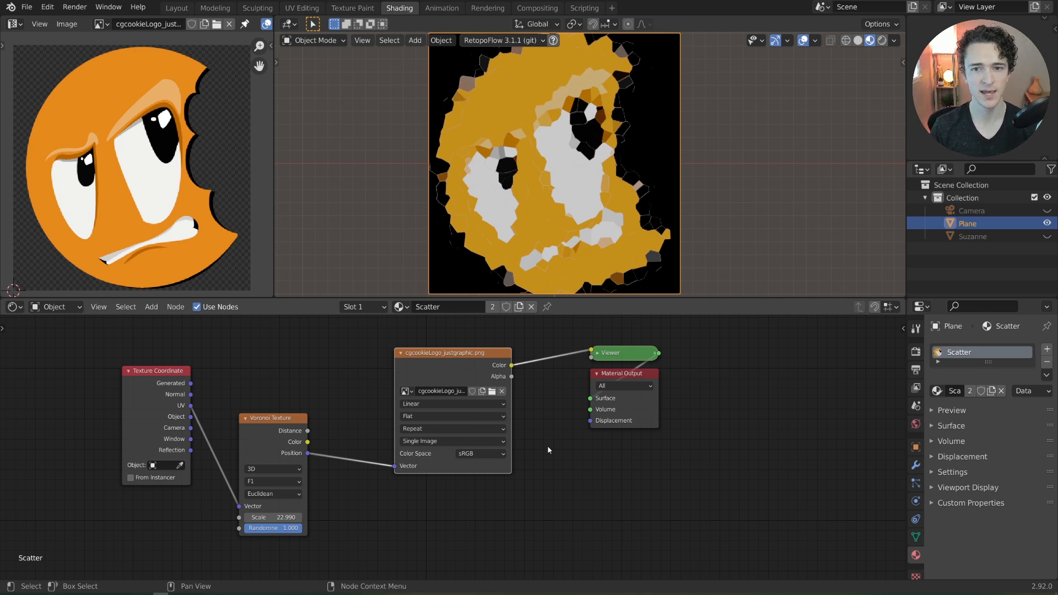
# Step: Examine the edges between the Voronoi cells up close, comparing Rendered and Material Preview shading
pyautogui.scroll(4, 593, 220)
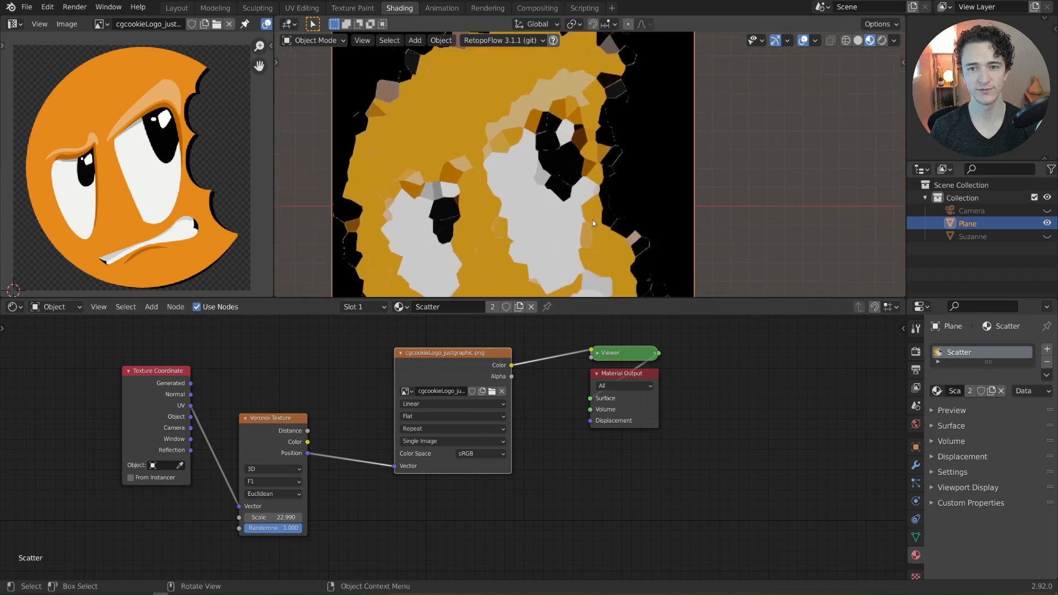
pyautogui.scroll(5, 547, 157)
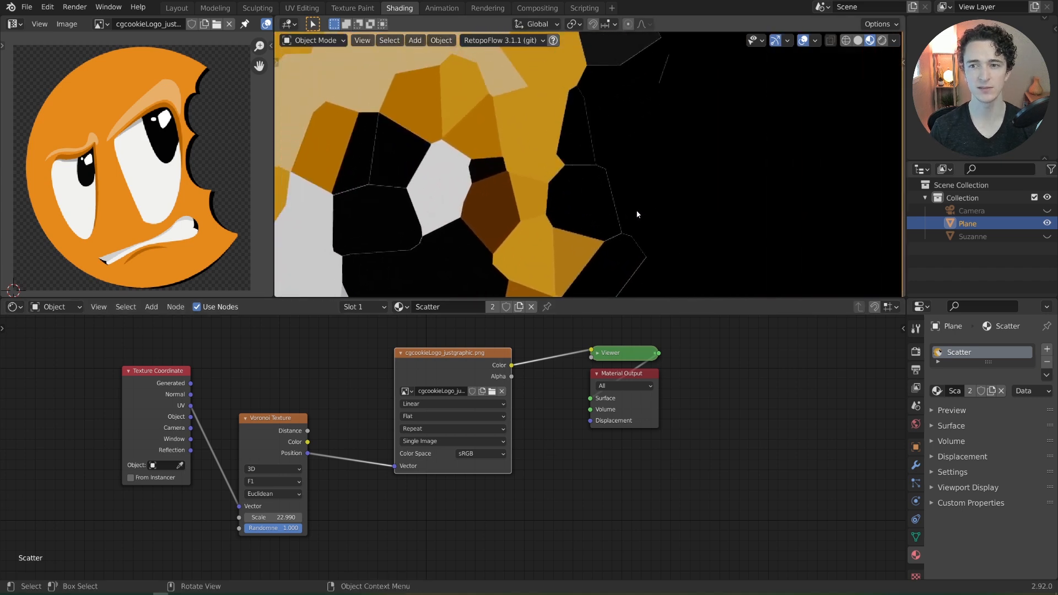
pyautogui.click(881, 40)
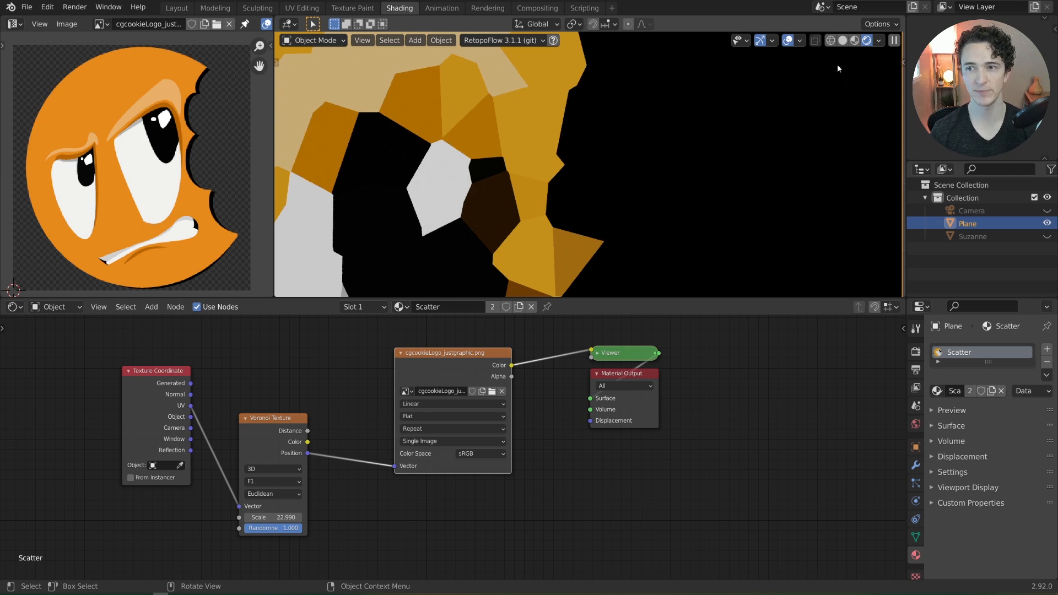
pyautogui.click(854, 40)
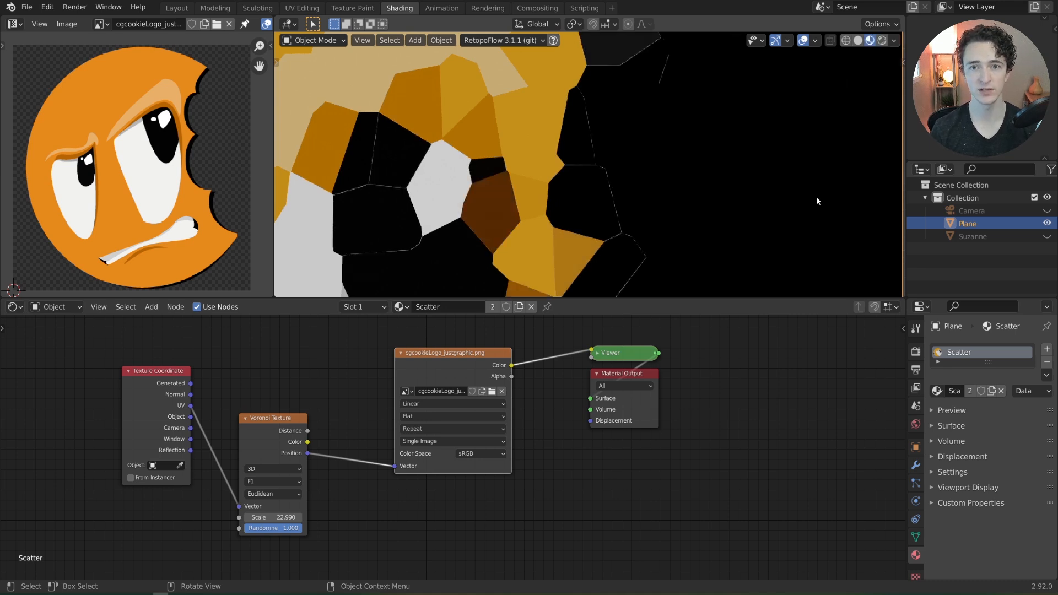
# Step: Set the image texture's interpolation to Closest
pyautogui.scroll(1, 587, 443)
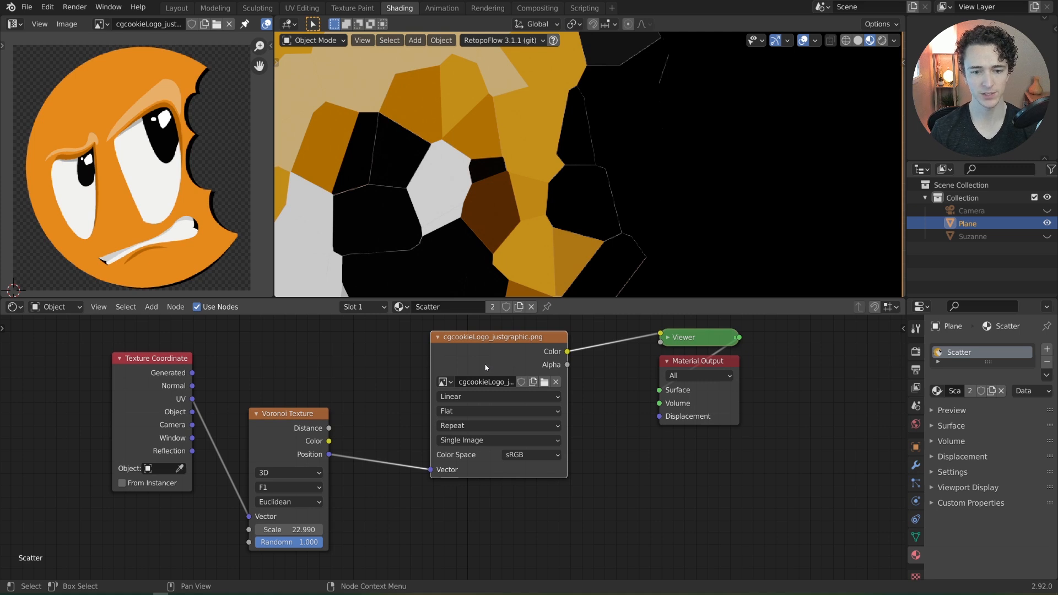
pyautogui.click(473, 397)
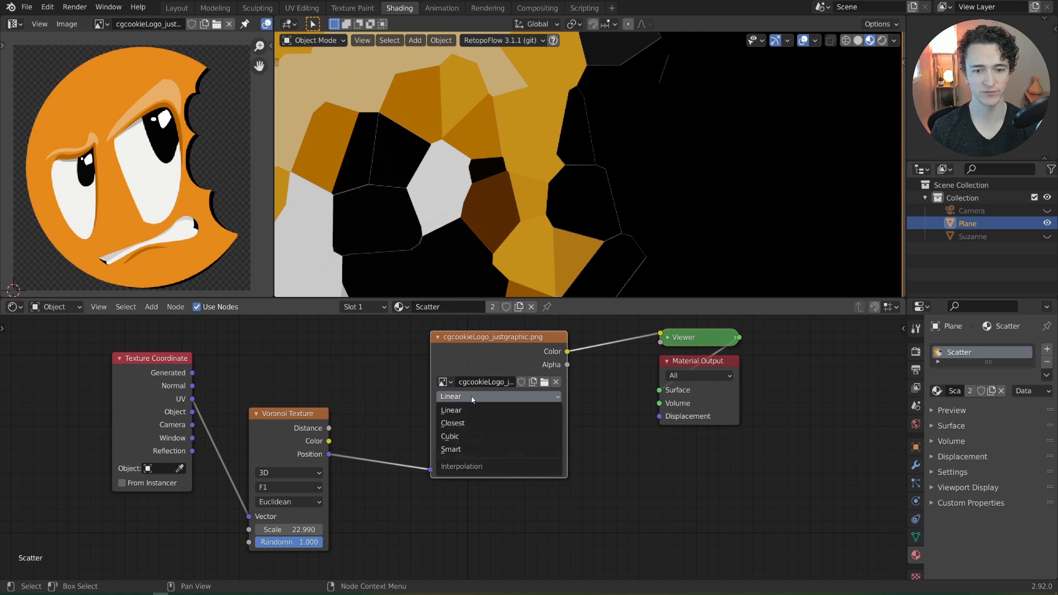
pyautogui.click(472, 423)
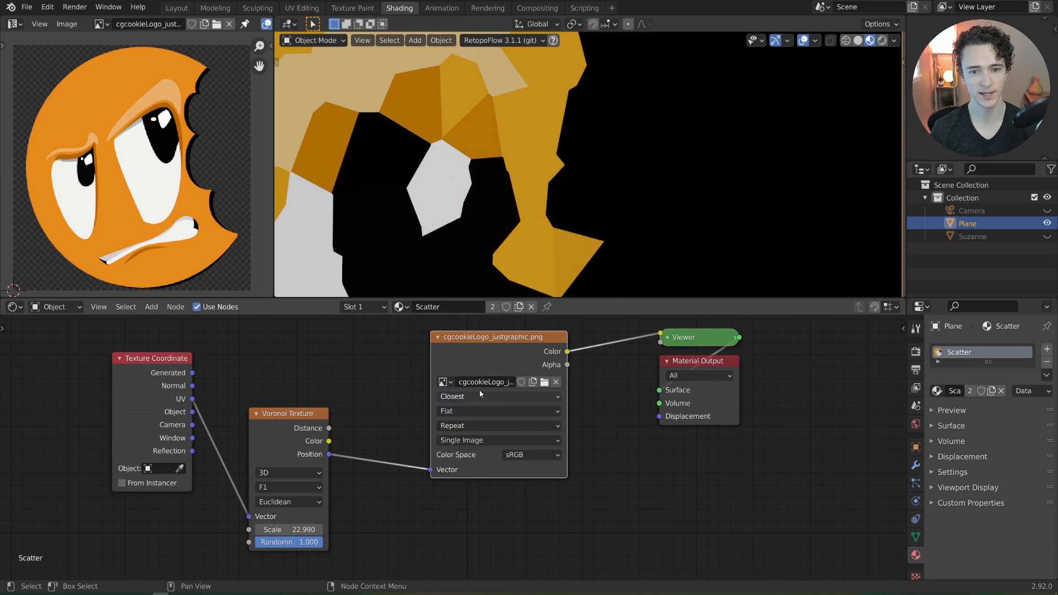
# Step: Connect the UV output directly to the image texture's Vector and inspect the logo's edge pixels on the plane
pyautogui.moveTo(193, 398); pyautogui.dragTo(431, 469)
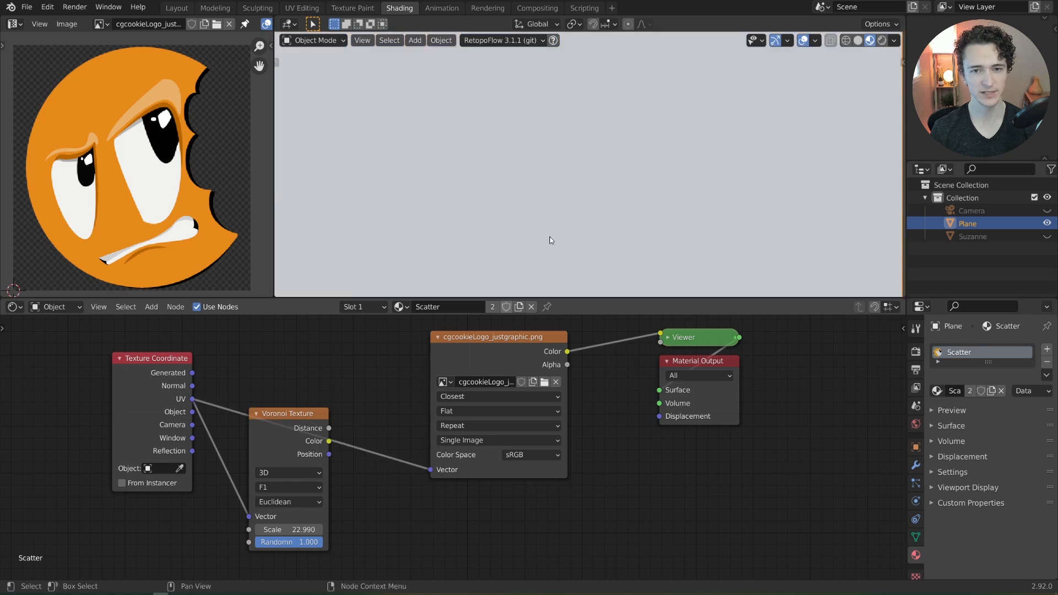
pyautogui.scroll(2, 576, 160)
pyautogui.keyDown('shift'); pyautogui.moveTo(576, 161); pyautogui.dragTo(491, 187, button='middle'); pyautogui.keyUp('shift')
pyautogui.scroll(3, 491, 187)
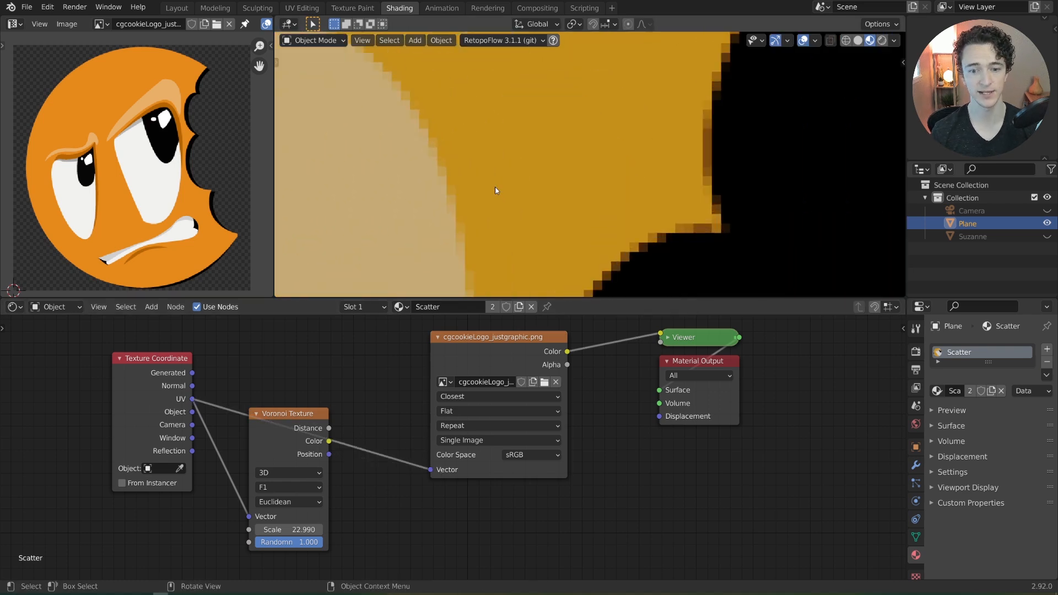
# Step: Switch the image texture's interpolation to Linear to compare pixel blending along the logo's edge, and return it to Closest
pyautogui.click(503, 396)
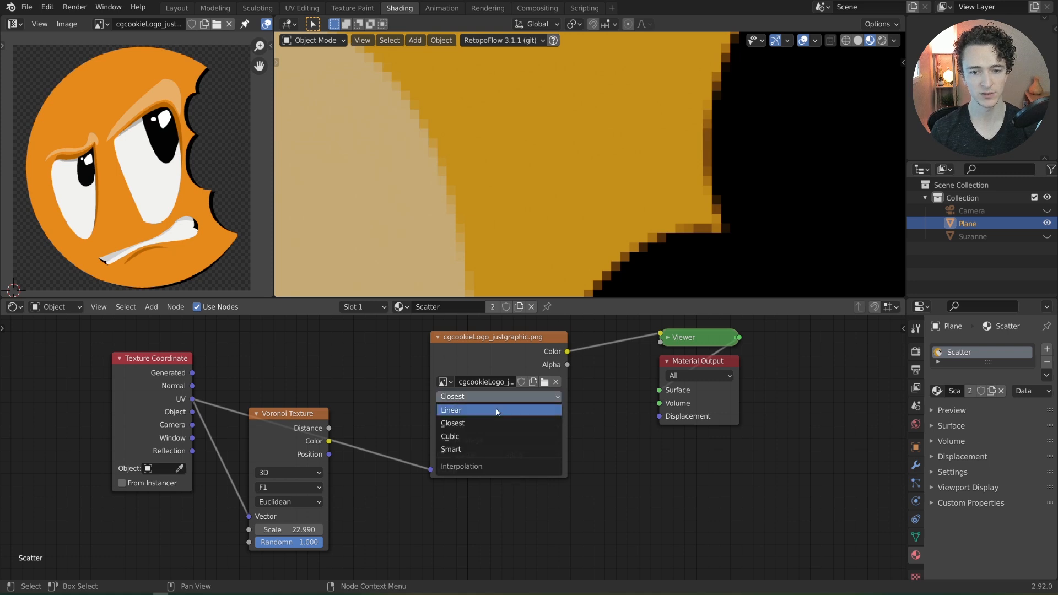
pyautogui.click(498, 411)
pyautogui.keyDown('shift'); pyautogui.moveTo(649, 197); pyautogui.dragTo(584, 190, button='middle'); pyautogui.keyUp('shift')
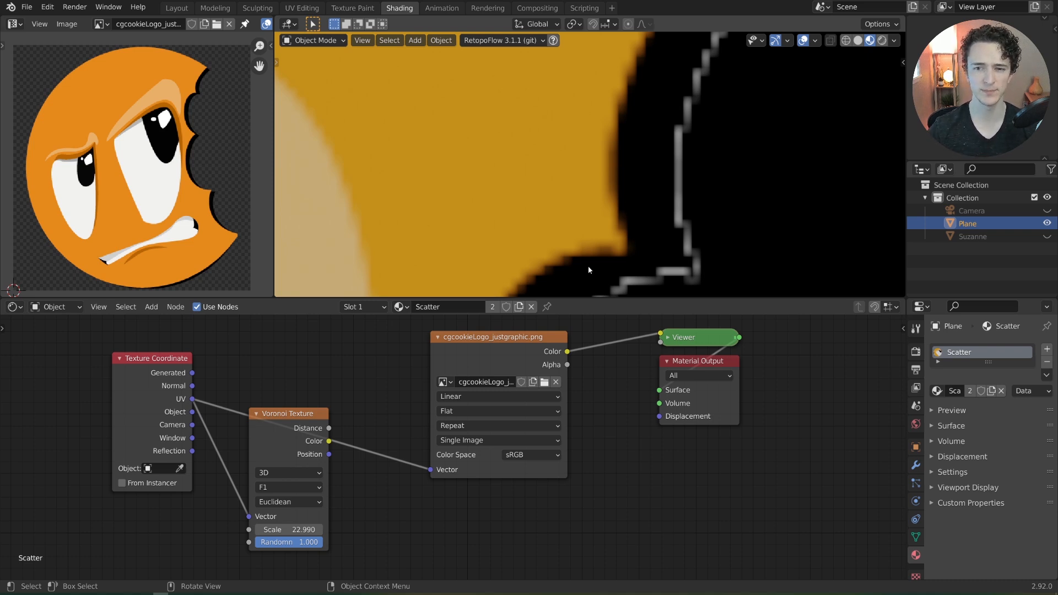
pyautogui.moveTo(495, 350); pyautogui.dragTo(494, 353)
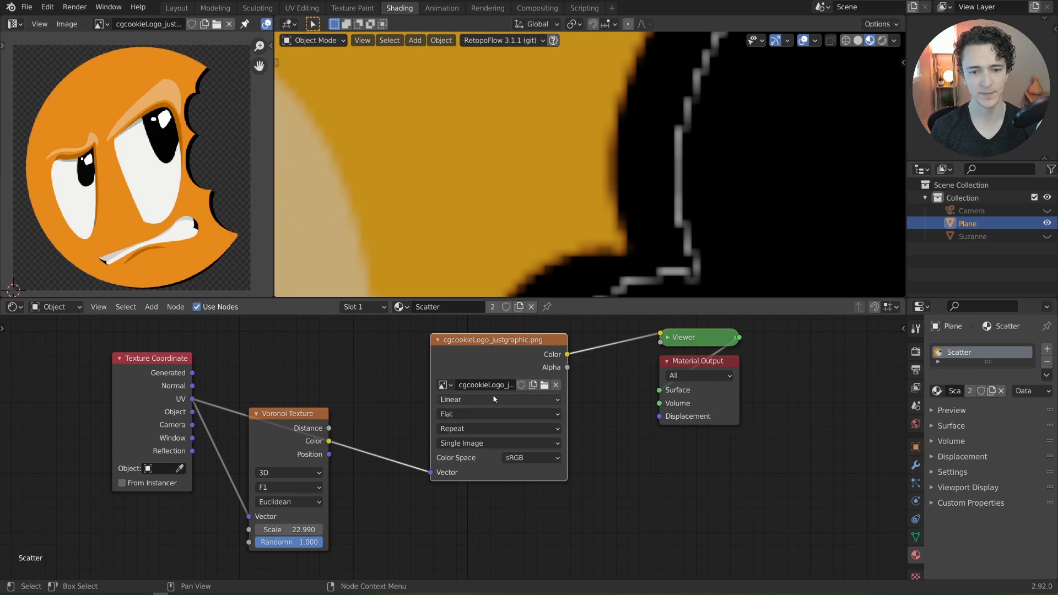
pyautogui.click(474, 399)
pyautogui.click(474, 426)
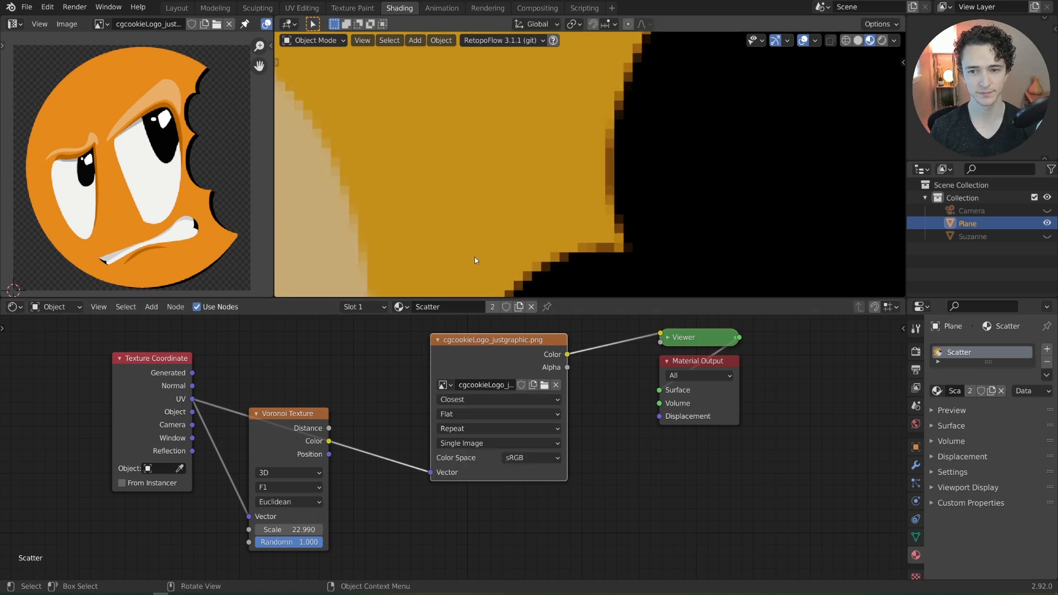
pyautogui.scroll(-5, 474, 253)
pyautogui.scroll(2, 475, 233)
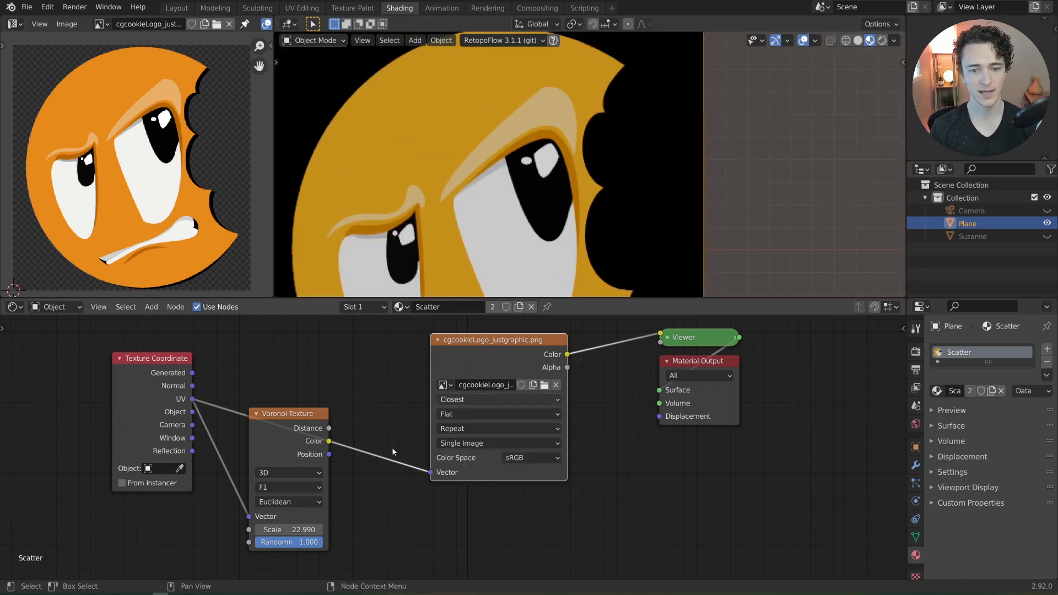
# Step: Spread the Image Texture, Voronoi Texture and Texture Coordinate nodes apart to make room between them
pyautogui.moveTo(466, 353); pyautogui.dragTo(507, 350)
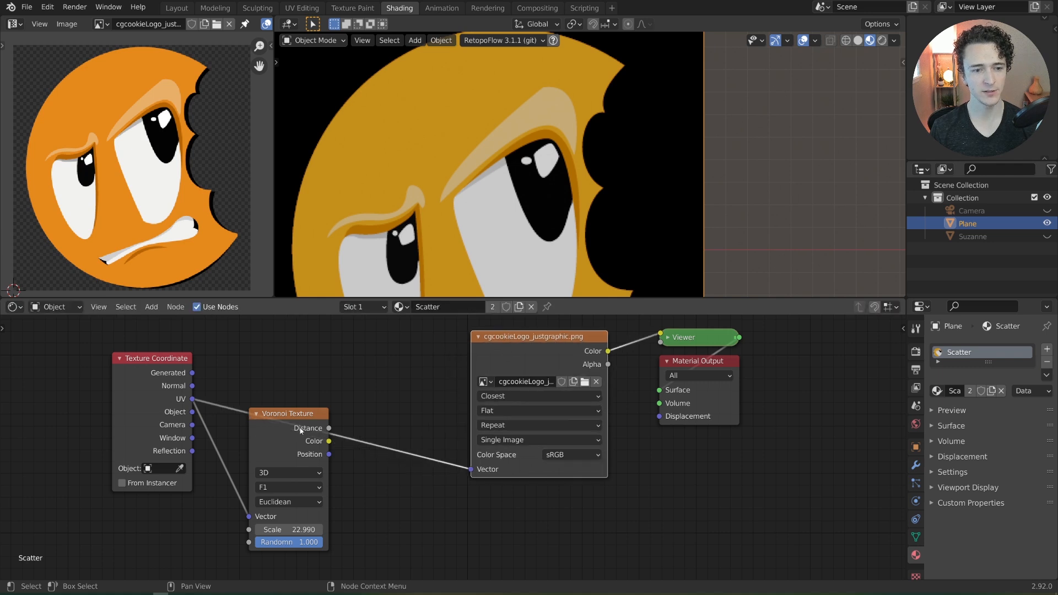
pyautogui.moveTo(281, 416); pyautogui.dragTo(276, 448)
pyautogui.moveTo(155, 407); pyautogui.dragTo(86, 406)
pyautogui.moveTo(532, 344); pyautogui.dragTo(533, 338)
# Step: Preview the Voronoi Texture's Position output with Randomness set to 0 and a lower Scale
pyautogui.keyDown('ctrl'); pyautogui.keyDown('shift'); pyautogui.click(283, 490); pyautogui.keyUp('shift'); pyautogui.keyUp('ctrl')
pyautogui.keyDown('ctrl'); pyautogui.keyDown('shift'); pyautogui.click(283, 490); pyautogui.keyUp('shift'); pyautogui.keyUp('ctrl')
pyautogui.keyDown('ctrl'); pyautogui.keyDown('shift'); pyautogui.click(283, 490); pyautogui.keyUp('shift'); pyautogui.keyUp('ctrl')
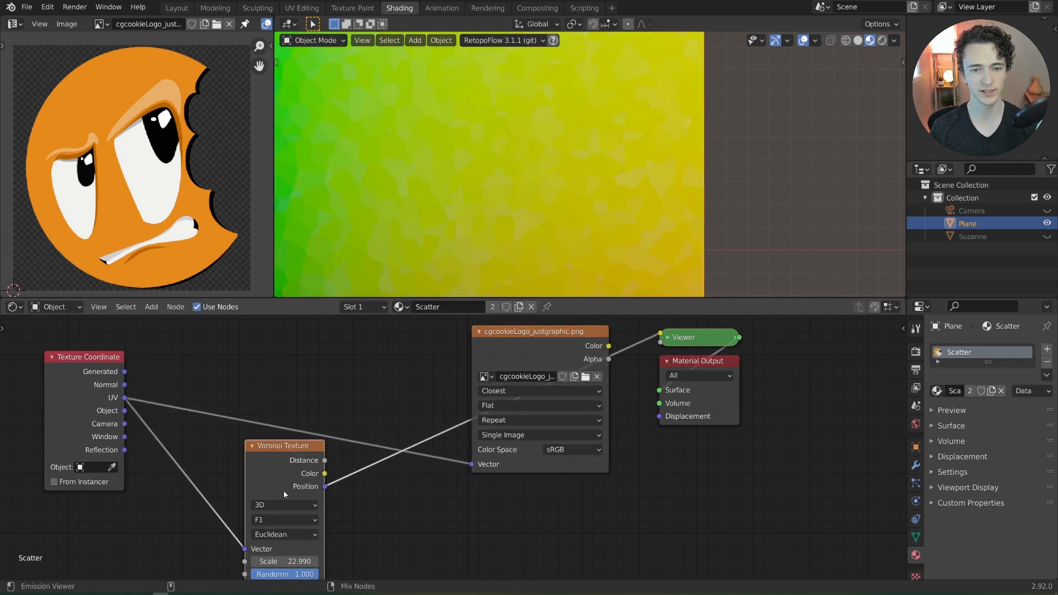
pyautogui.moveTo(283, 490); pyautogui.dragTo(268, 491)
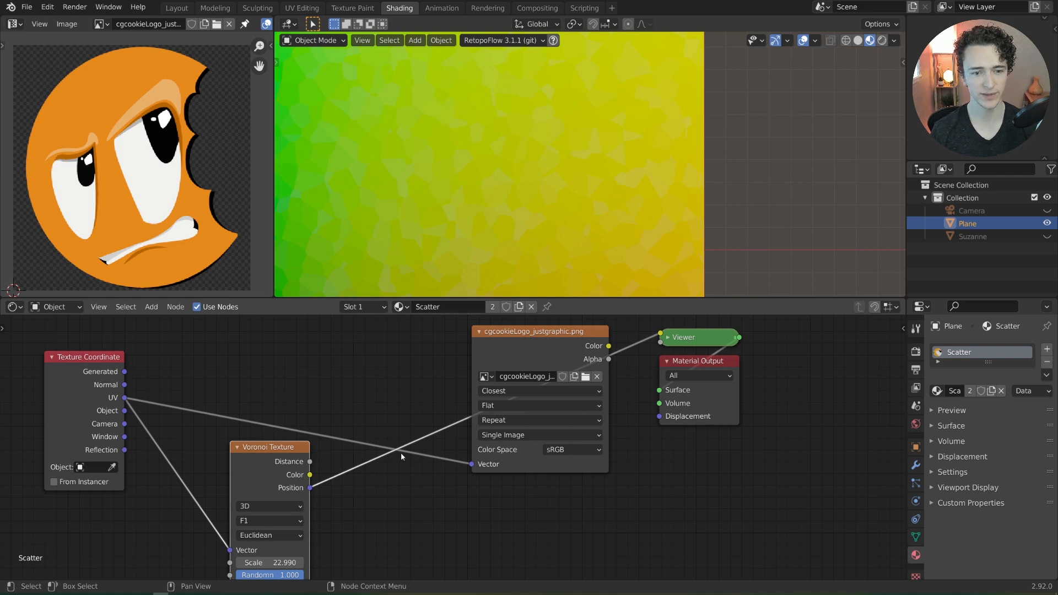
pyautogui.scroll(-2, 401, 456)
pyautogui.moveTo(307, 544); pyautogui.dragTo(253, 530)
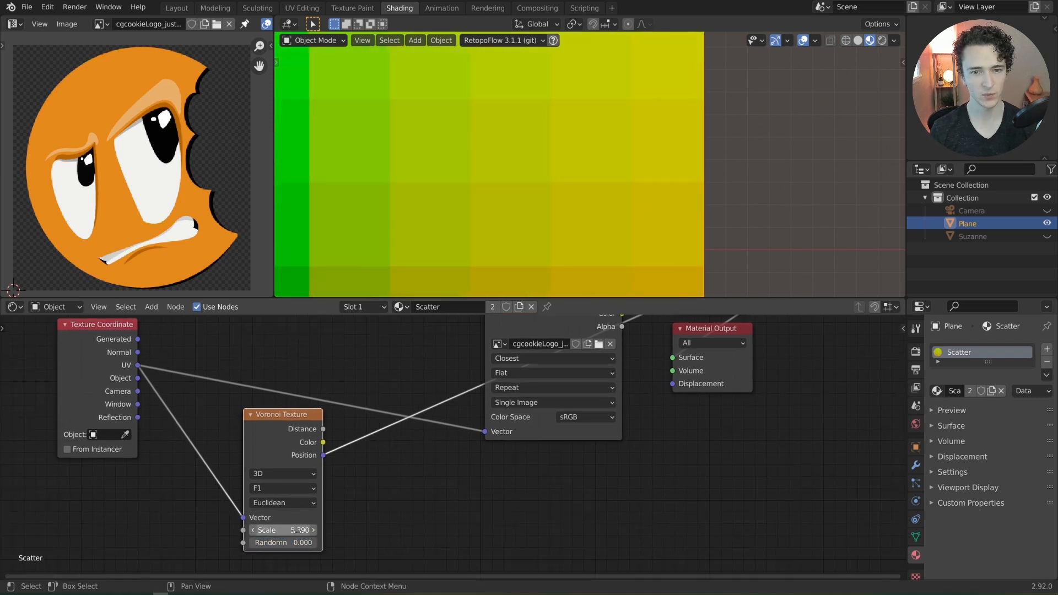
# Step: Set the Voronoi Texture's Scale to 1 and examine the resulting Position cells across the whole plane
pyautogui.click(297, 530)
pyautogui.write('1')
pyautogui.press('Return')
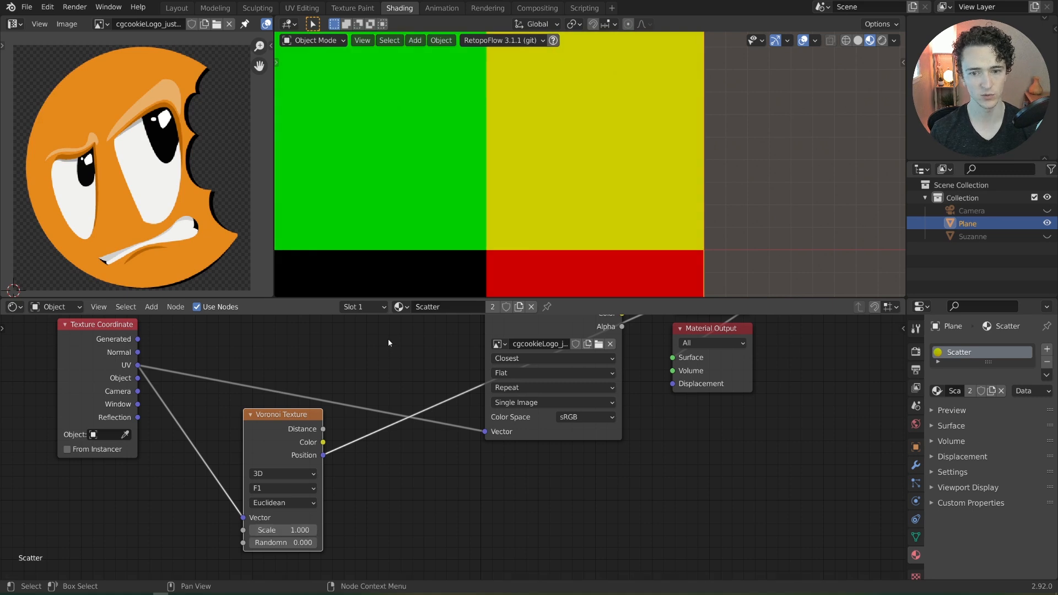
pyautogui.scroll(-3, 388, 419)
pyautogui.moveTo(386, 413); pyautogui.dragTo(389, 440, button='middle')
pyautogui.scroll(-3, 436, 205)
pyautogui.keyDown('shift'); pyautogui.moveTo(435, 205); pyautogui.dragTo(400, 166, button='middle'); pyautogui.keyUp('shift')
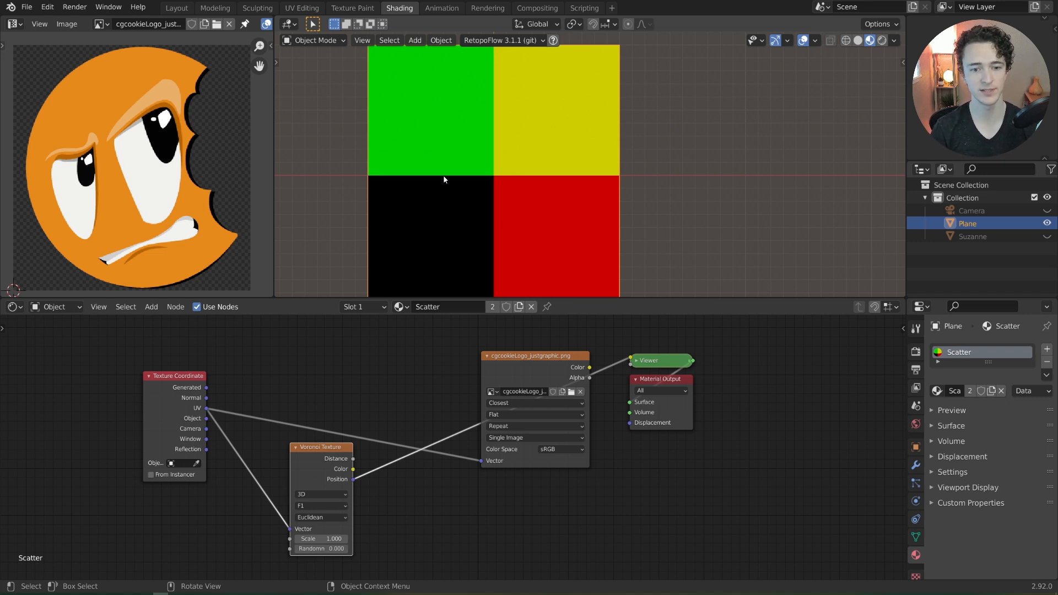
# Step: Add a MixRGB node with the Texture Coordinate's UV feeding Color1 and the Voronoi Position feeding Color2
pyautogui.hotkey('shift', 'a')
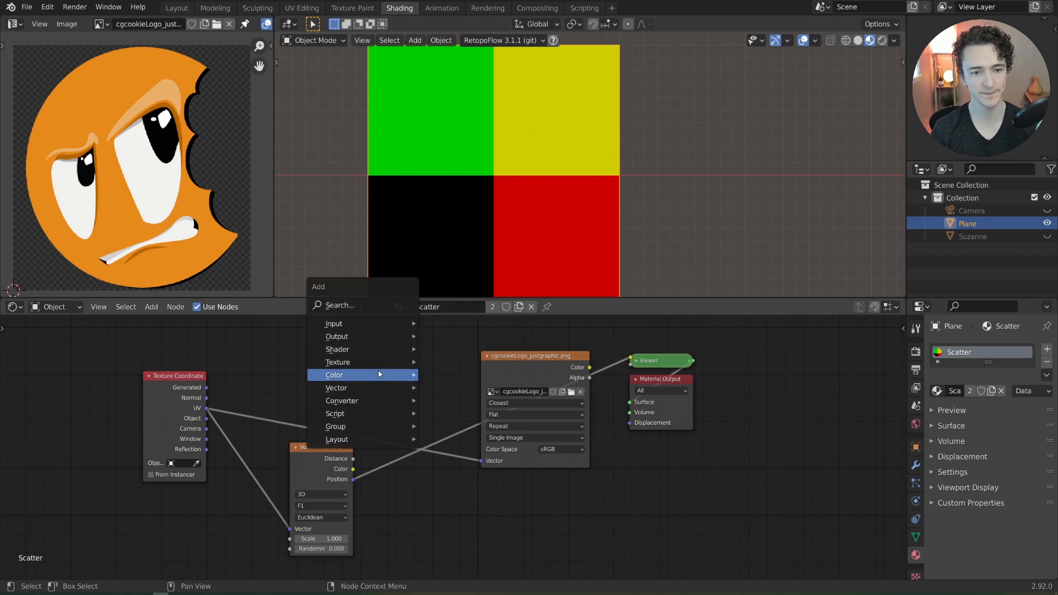
pyautogui.moveTo(400, 380)
pyautogui.click(450, 445)
pyautogui.click(410, 358)
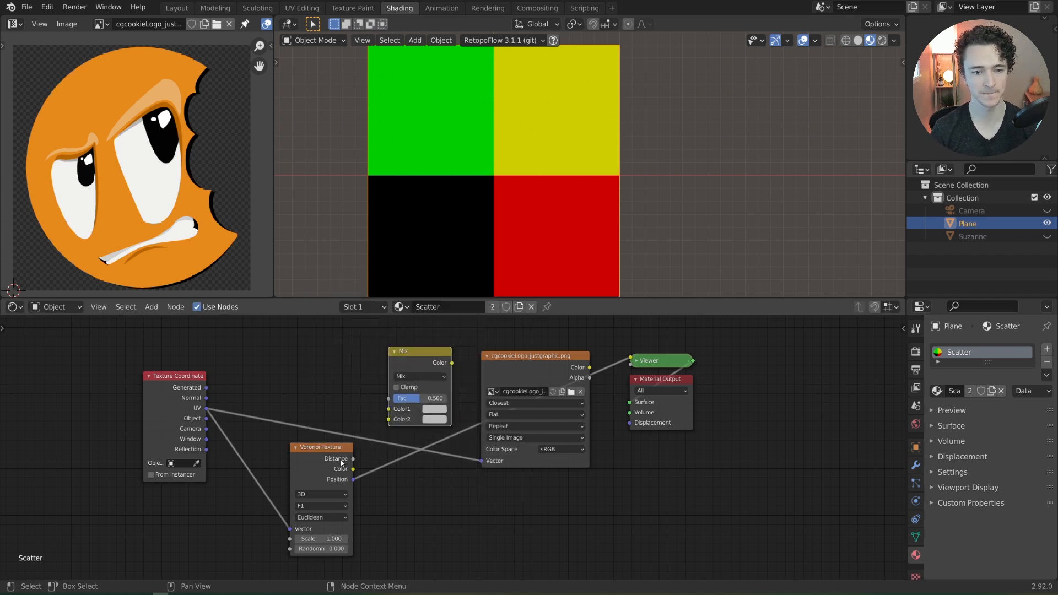
pyautogui.moveTo(334, 456); pyautogui.dragTo(279, 460)
pyautogui.moveTo(206, 407); pyautogui.dragTo(388, 409)
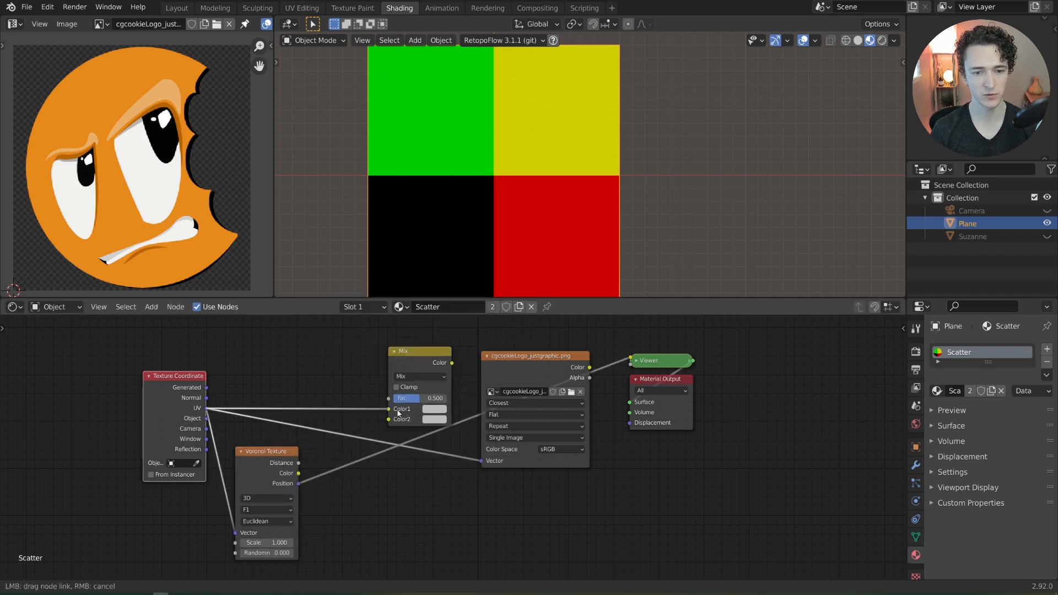
pyautogui.moveTo(299, 483); pyautogui.dragTo(391, 421)
# Step: Change the Mix node's blend mode to Subtract with a Fac of 1 and preview its output on the plane
pyautogui.click(419, 376)
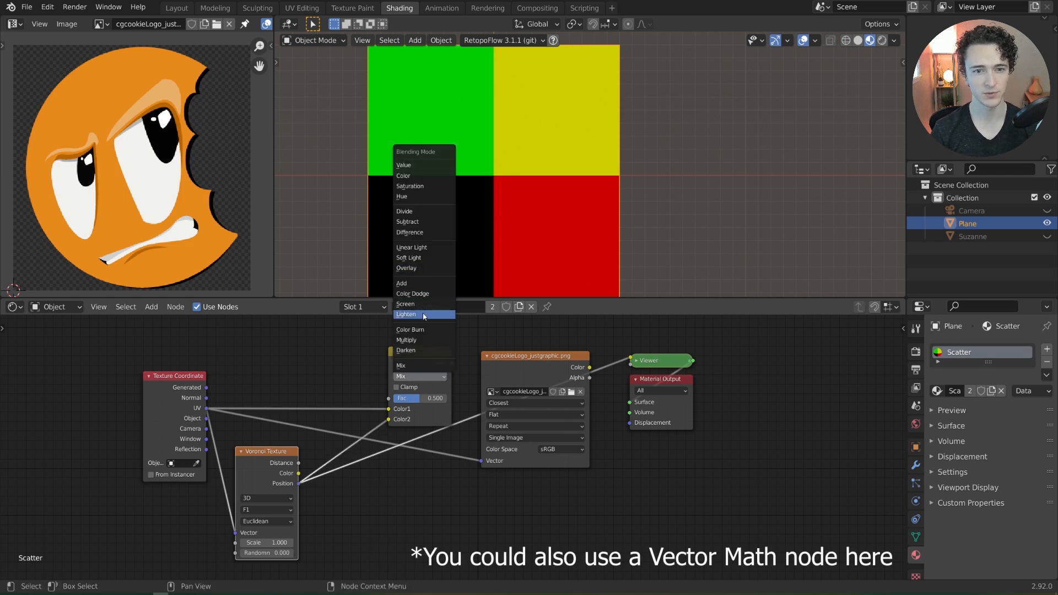
pyautogui.click(425, 220)
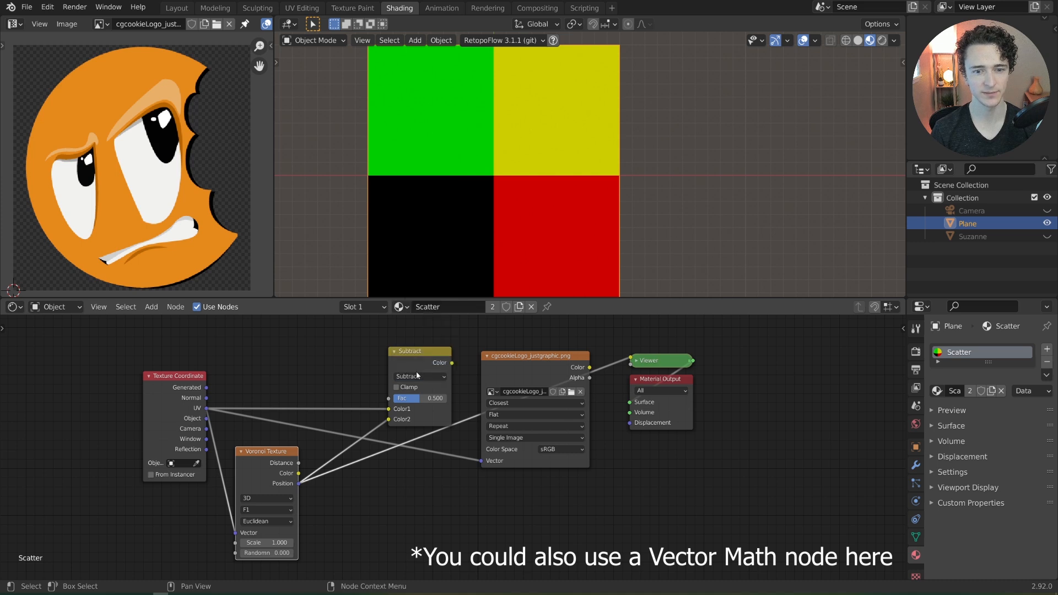
pyautogui.moveTo(420, 397); pyautogui.dragTo(447, 398)
pyautogui.keyDown('ctrl'); pyautogui.keyDown('shift'); pyautogui.click(415, 349); pyautogui.keyUp('shift'); pyautogui.keyUp('ctrl')
pyautogui.moveTo(415, 349); pyautogui.dragTo(392, 356)
pyautogui.scroll(-1, 450, 186)
pyautogui.keyDown('shift'); pyautogui.moveTo(449, 186); pyautogui.dragTo(438, 180, button='middle'); pyautogui.keyUp('shift')
pyautogui.scroll(1, 438, 180)
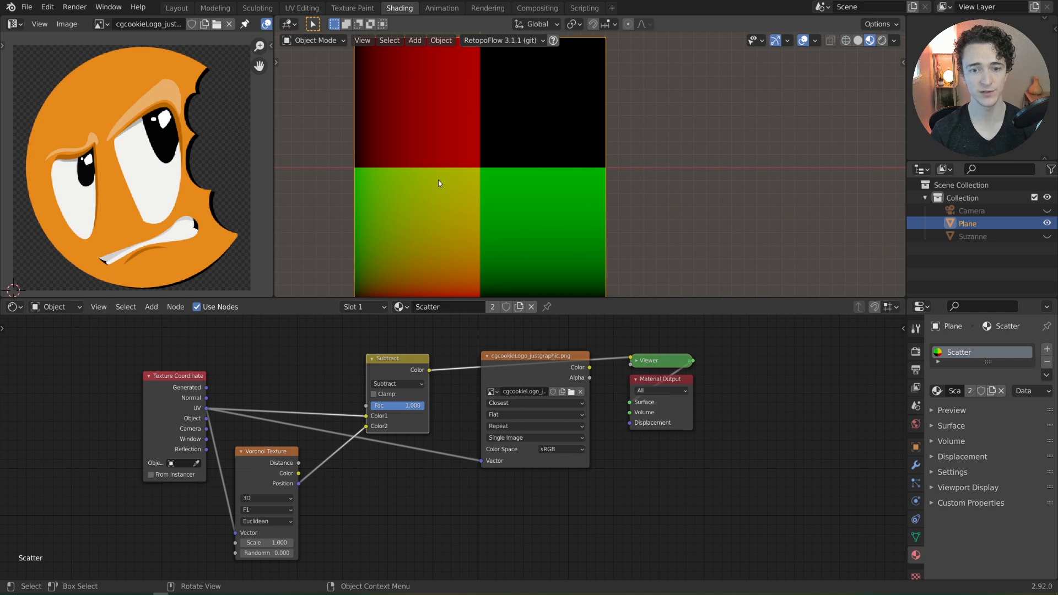
# Step: Feed the Subtract result into the image texture's Vector and compare the previews of both nodes on the plane
pyautogui.press('g')
pyautogui.click(414, 391)
pyautogui.moveTo(414, 389); pyautogui.dragTo(482, 461)
pyautogui.keyDown('ctrl'); pyautogui.keyDown('shift'); pyautogui.click(528, 368); pyautogui.keyUp('shift'); pyautogui.keyUp('ctrl')
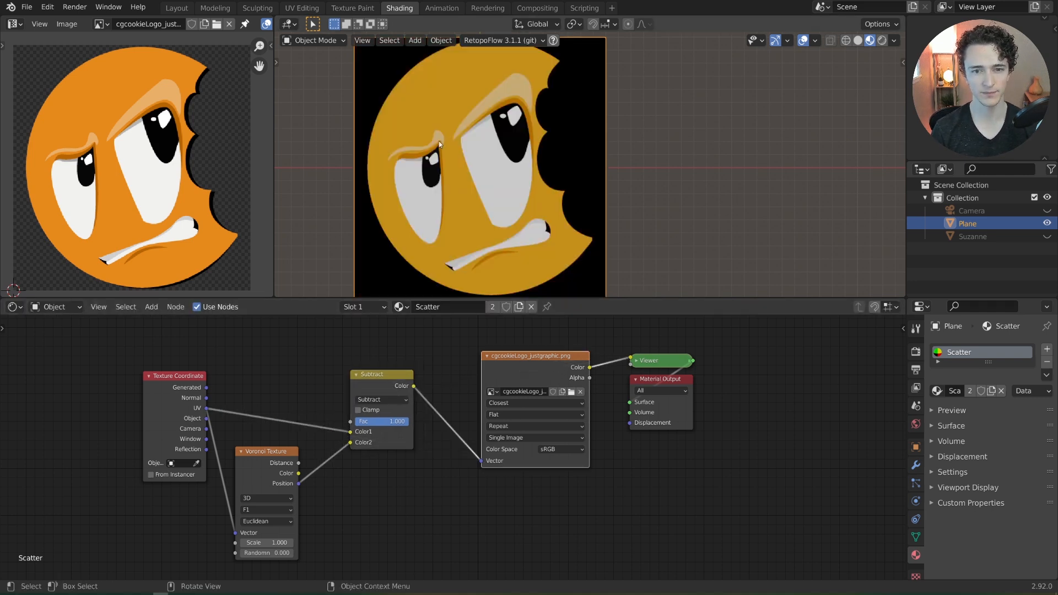
pyautogui.scroll(-3, 439, 141)
pyautogui.scroll(2, 421, 158)
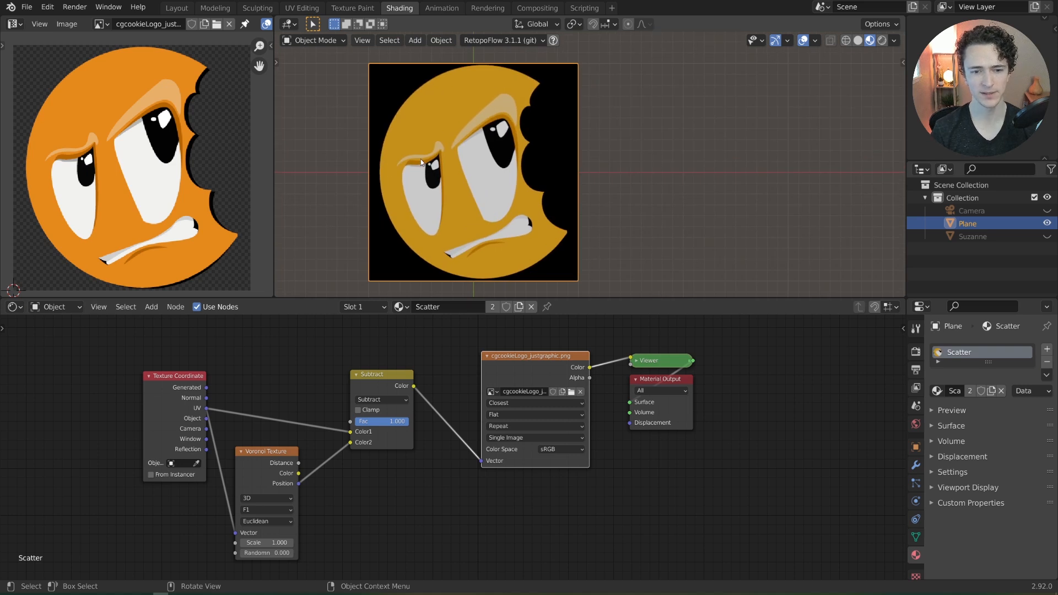
pyautogui.keyDown('ctrl'); pyautogui.keyDown('shift'); pyautogui.click(372, 388); pyautogui.keyUp('shift'); pyautogui.keyUp('ctrl')
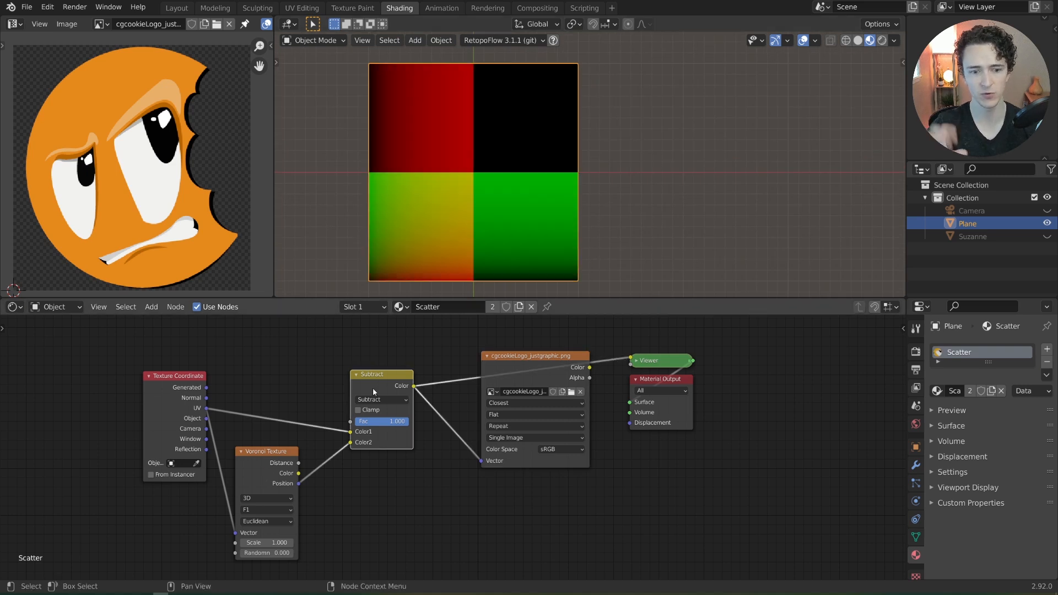
pyautogui.keyDown('ctrl'); pyautogui.keyDown('shift'); pyautogui.click(588, 394); pyautogui.keyUp('shift'); pyautogui.keyUp('ctrl')
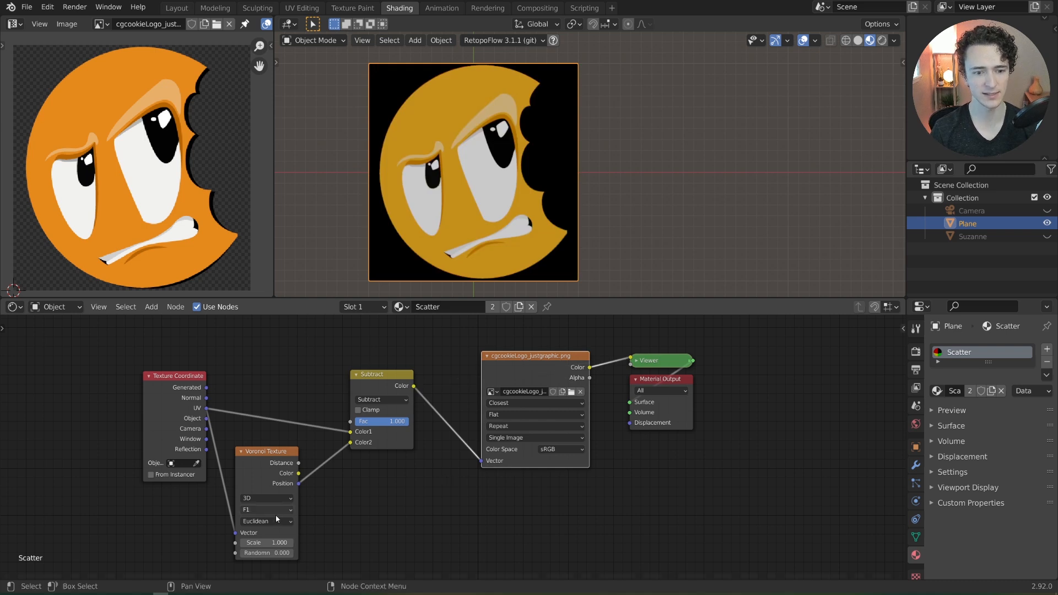
# Step: Set the image texture's extension to Clip and raise the Voronoi Scale to 4 while previewing the Subtract output
pyautogui.moveTo(268, 542); pyautogui.dragTo(297, 543)
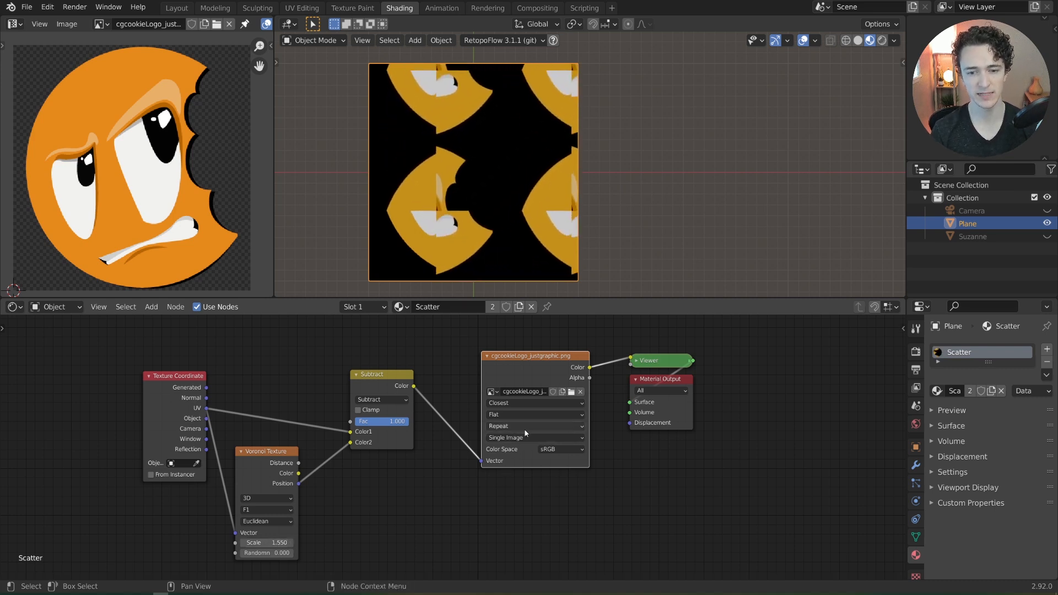
pyautogui.click(524, 428)
pyautogui.click(515, 457)
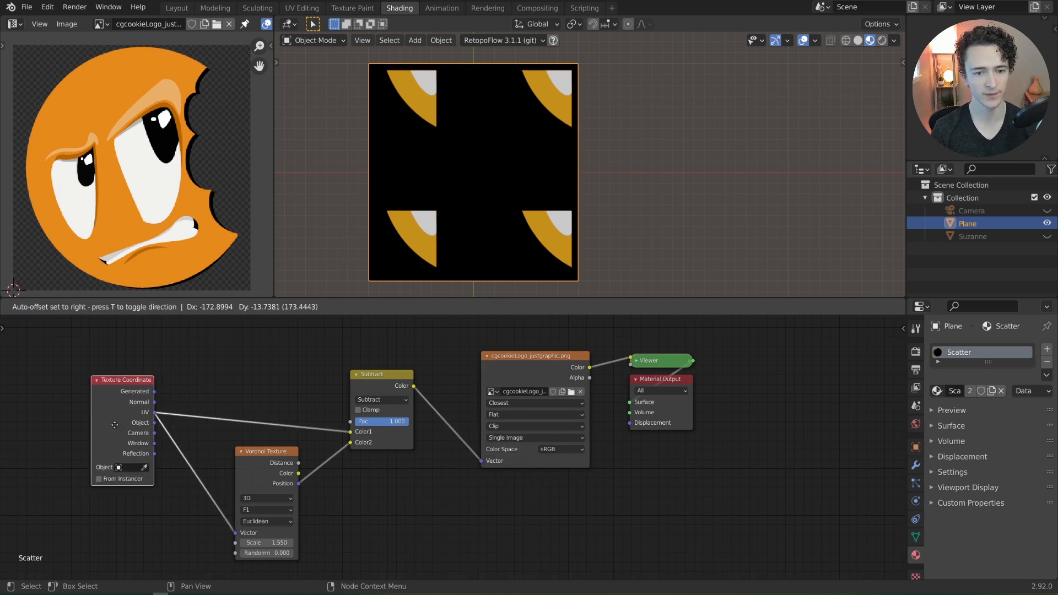
pyautogui.moveTo(178, 430); pyautogui.dragTo(119, 437)
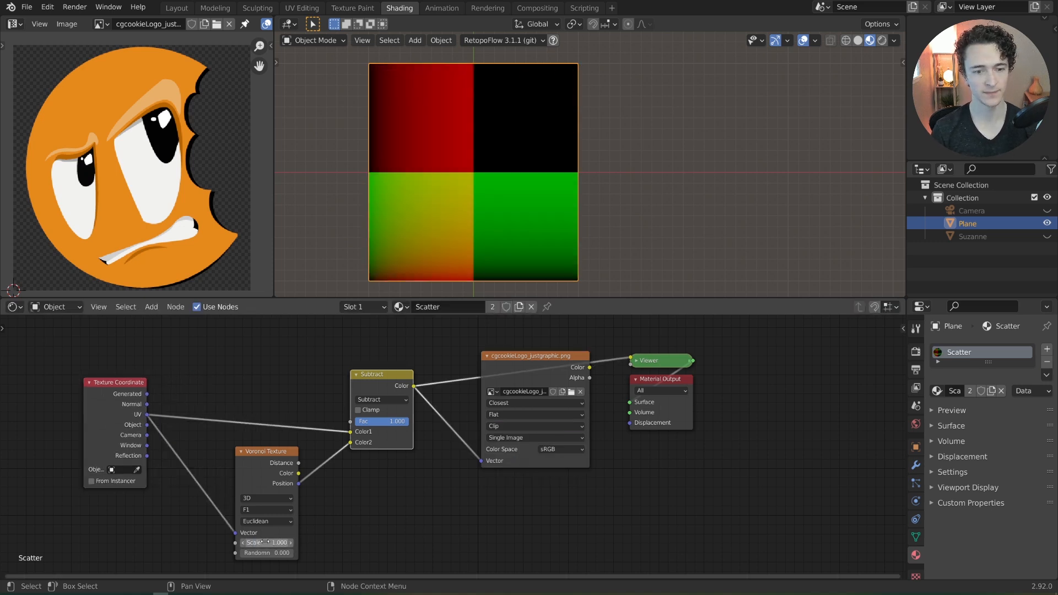
pyautogui.moveTo(267, 543); pyautogui.dragTo(350, 543)
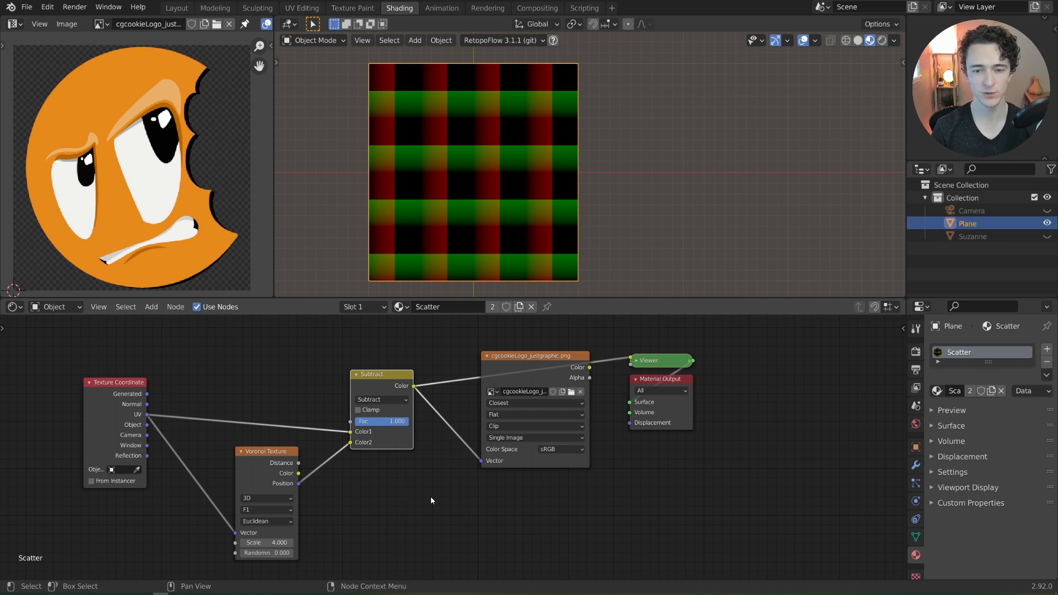
# Step: Move the image texture and output nodes aside and insert a Mapping node between Subtract and the image texture
pyautogui.moveTo(441, 321); pyautogui.dragTo(756, 515)
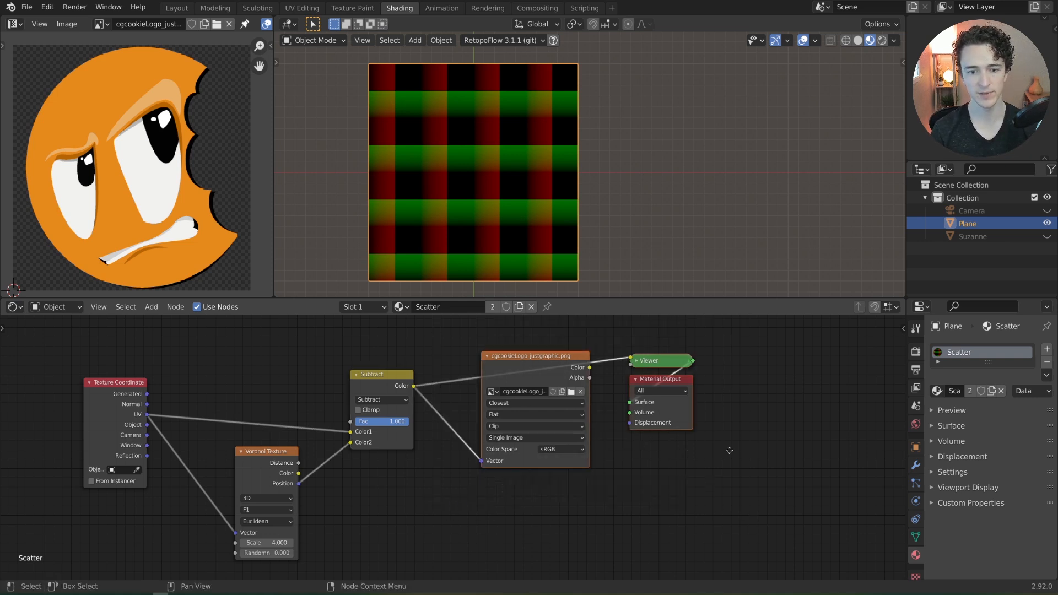
pyautogui.press('g')
pyautogui.click(874, 424)
pyautogui.press('g')
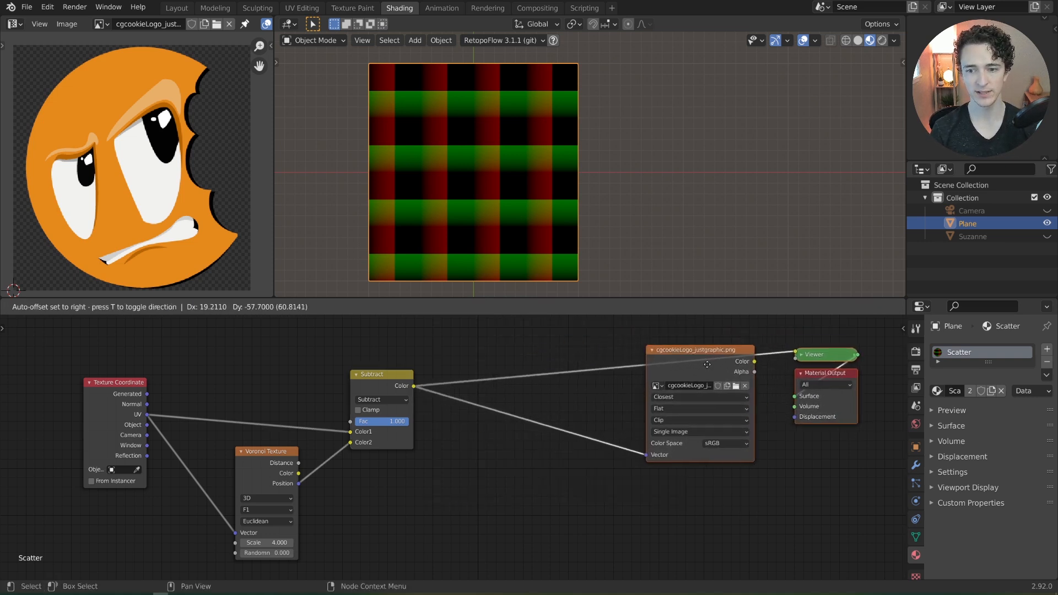
pyautogui.click(701, 344)
pyautogui.hotkey('shift', 'a')
pyautogui.moveTo(533, 454)
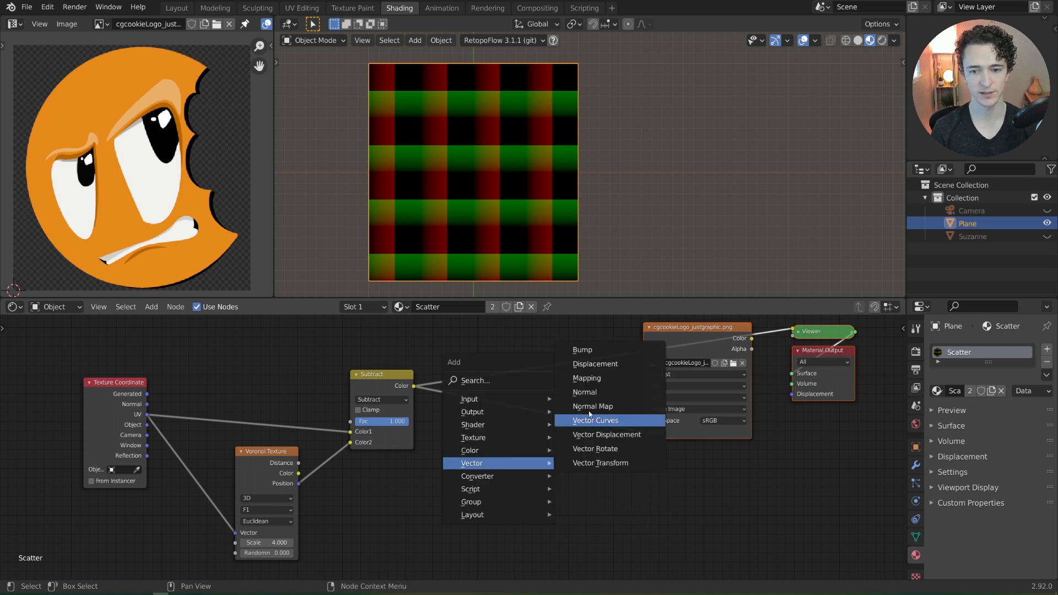
pyautogui.click(584, 379)
pyautogui.click(567, 417)
pyautogui.moveTo(565, 417); pyautogui.dragTo(533, 375)
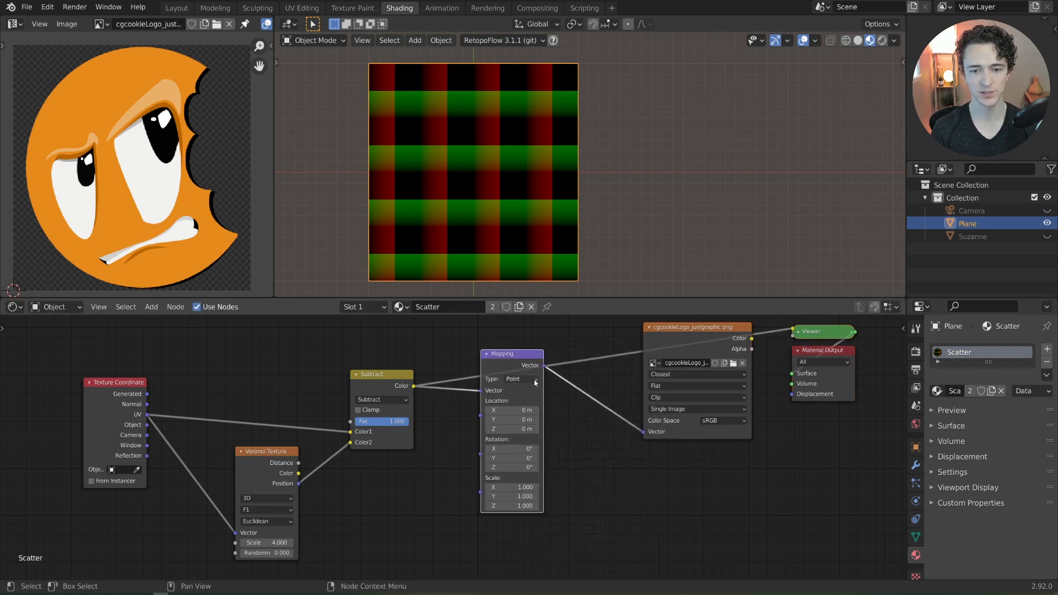
# Step: Set the Mapping node's Location X and Y to 0.5 m and preview the image texture on the plane
pyautogui.click(522, 411)
pyautogui.write('0.5')
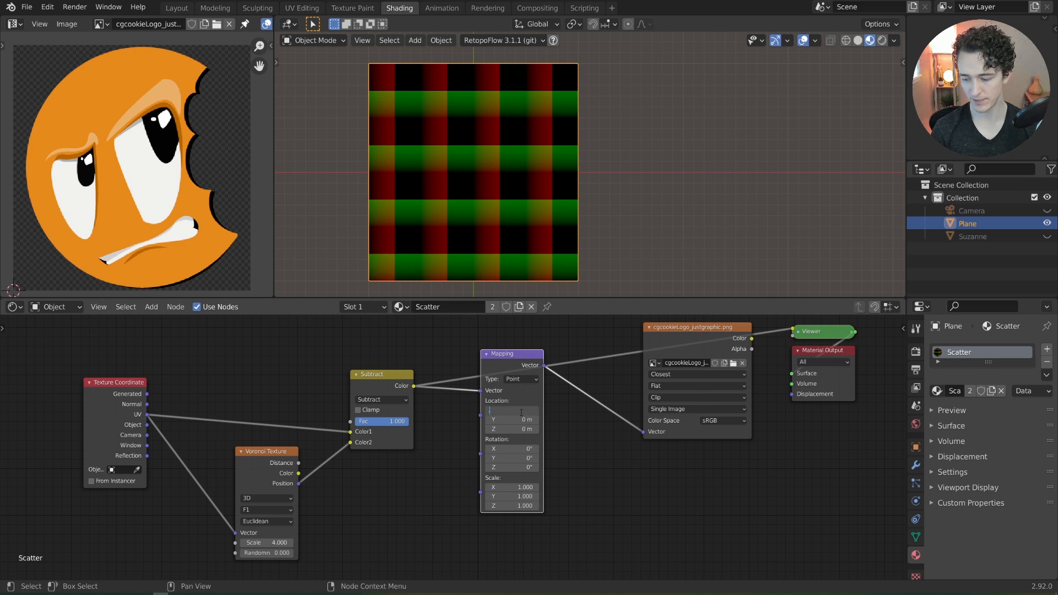
pyautogui.press('Return')
pyautogui.click(505, 420)
pyautogui.write('0.5')
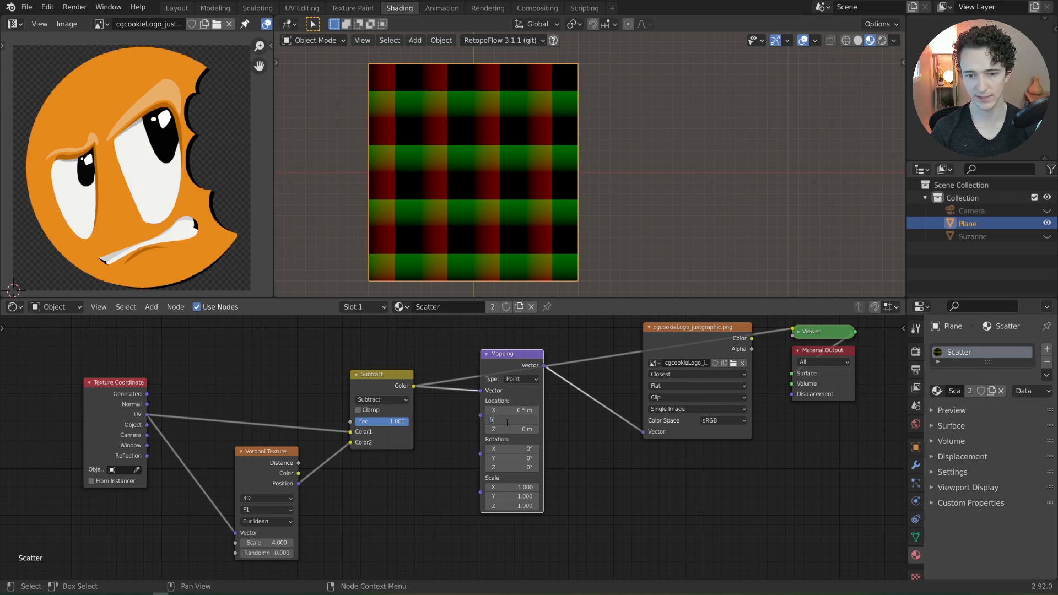
pyautogui.press('Return')
pyautogui.keyDown('ctrl'); pyautogui.keyDown('shift'); pyautogui.click(678, 339); pyautogui.keyUp('shift'); pyautogui.keyUp('ctrl')
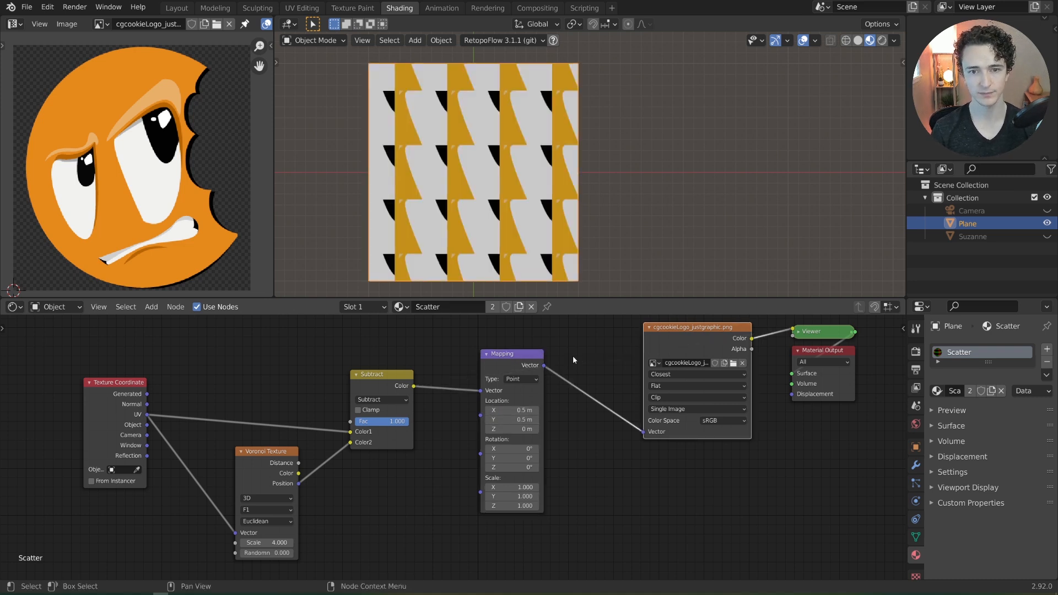
# Step: Set the Mapping node's Scale to 5.66 on all three axes and try out its Z rotation on the logos
pyautogui.moveTo(523, 366); pyautogui.dragTo(518, 357)
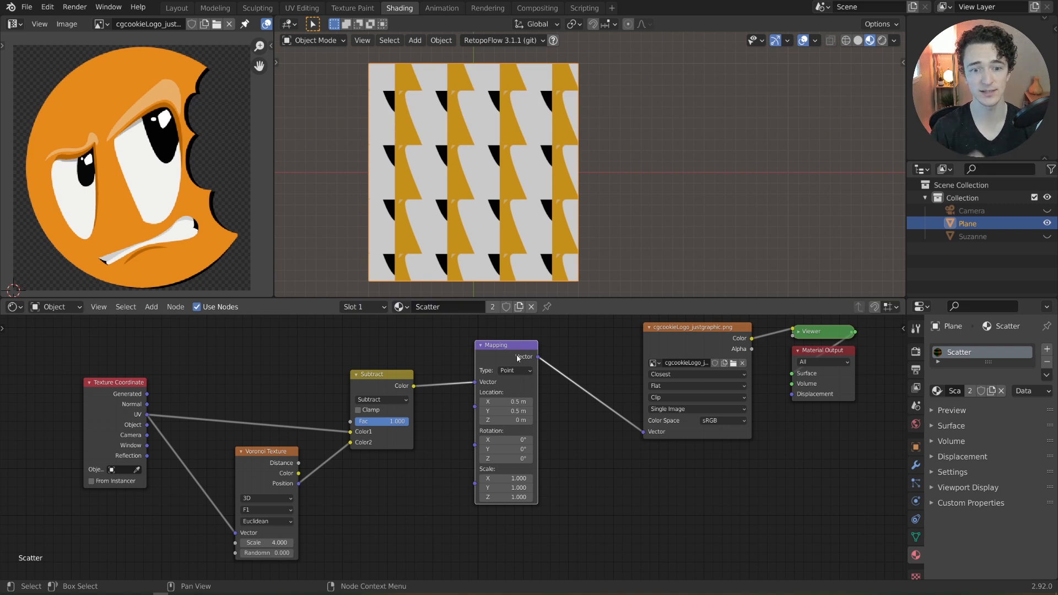
pyautogui.moveTo(510, 478); pyautogui.dragTo(594, 497)
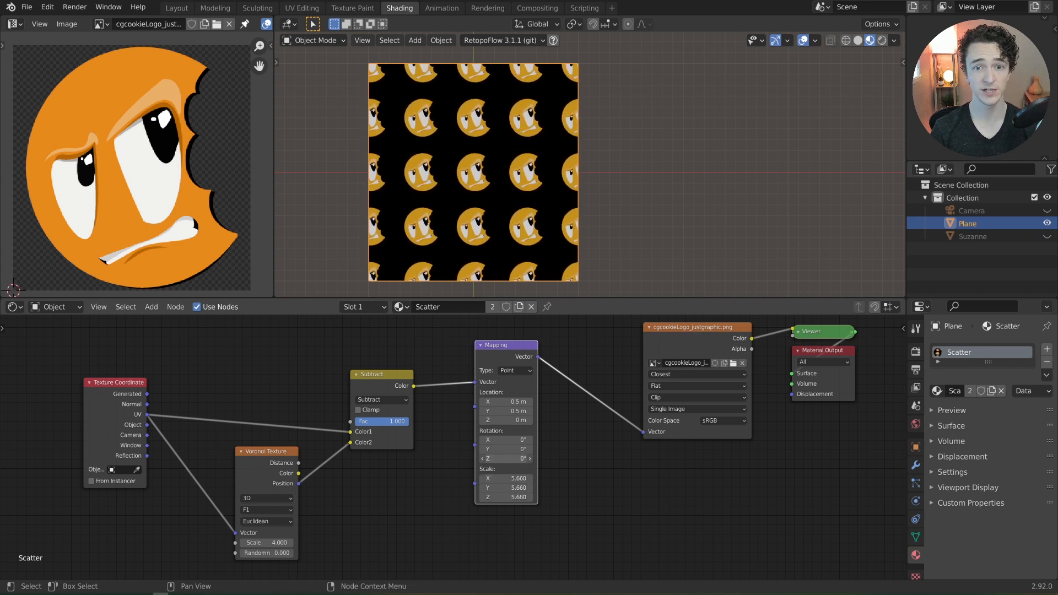
pyautogui.moveTo(506, 458); pyautogui.dragTo(529, 458)
pyautogui.moveTo(505, 458); pyautogui.dragTo(484, 458)
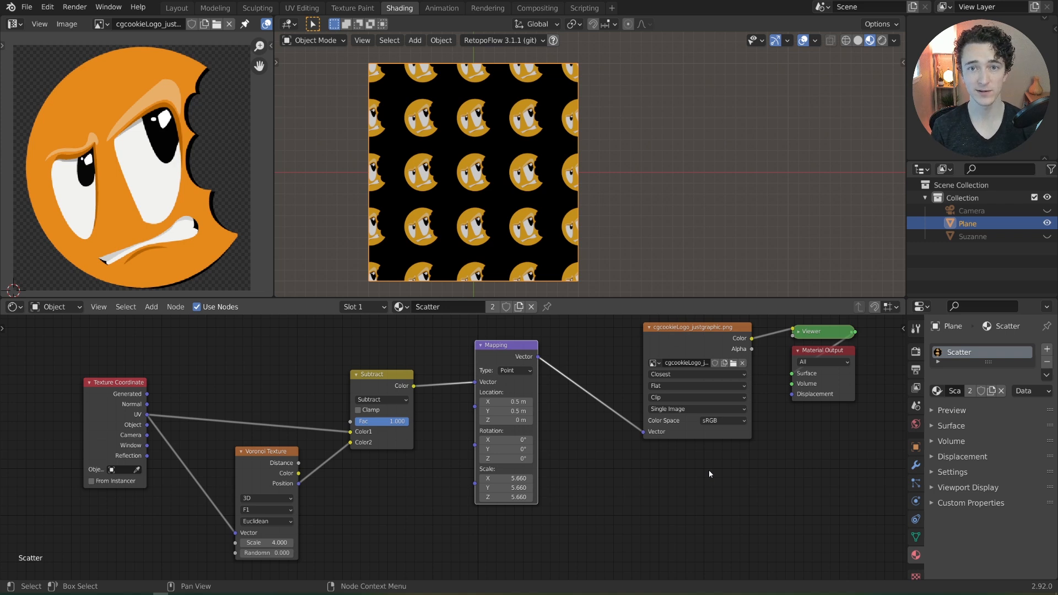
# Step: Preview the Voronoi Texture's Color output on the plane and move the node closer to Texture Coordinate
pyautogui.keyDown('ctrl'); pyautogui.keyDown('shift'); pyautogui.click(280, 482); pyautogui.keyUp('shift'); pyautogui.keyUp('ctrl')
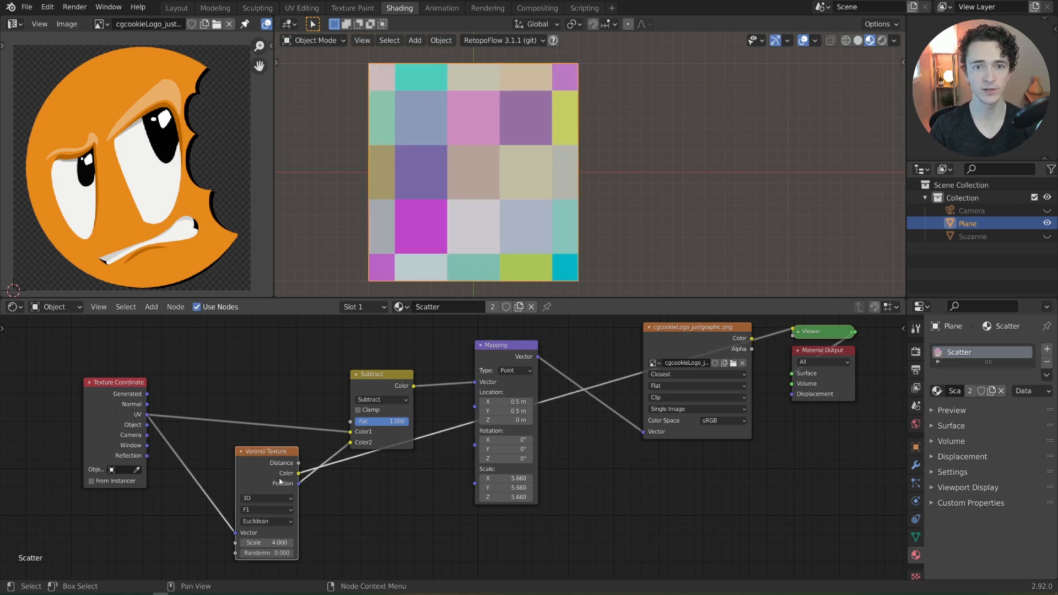
pyautogui.moveTo(280, 482); pyautogui.dragTo(230, 475)
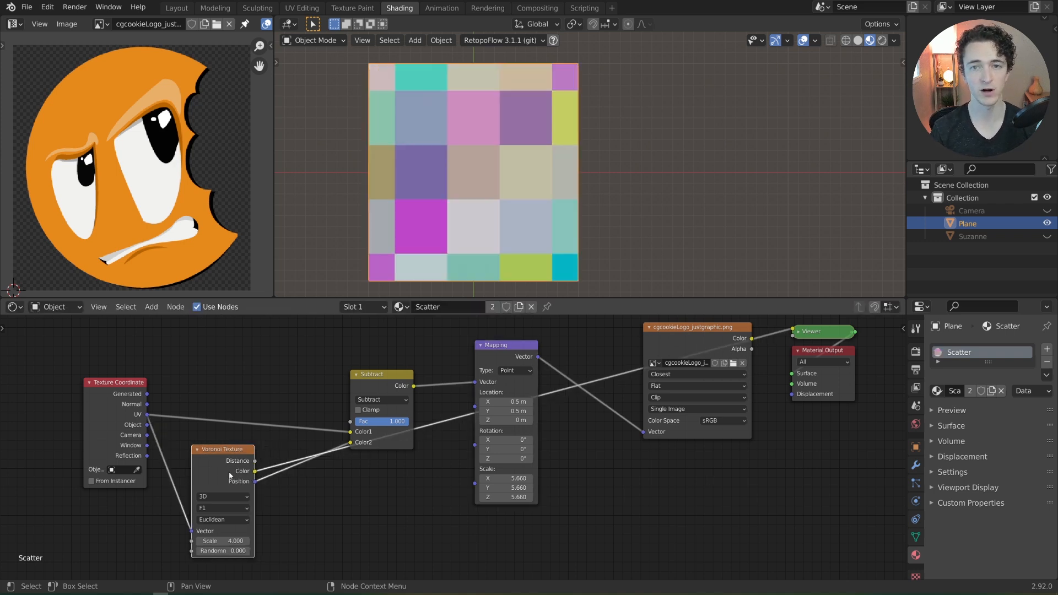
pyautogui.moveTo(235, 526); pyautogui.dragTo(260, 497, button='middle')
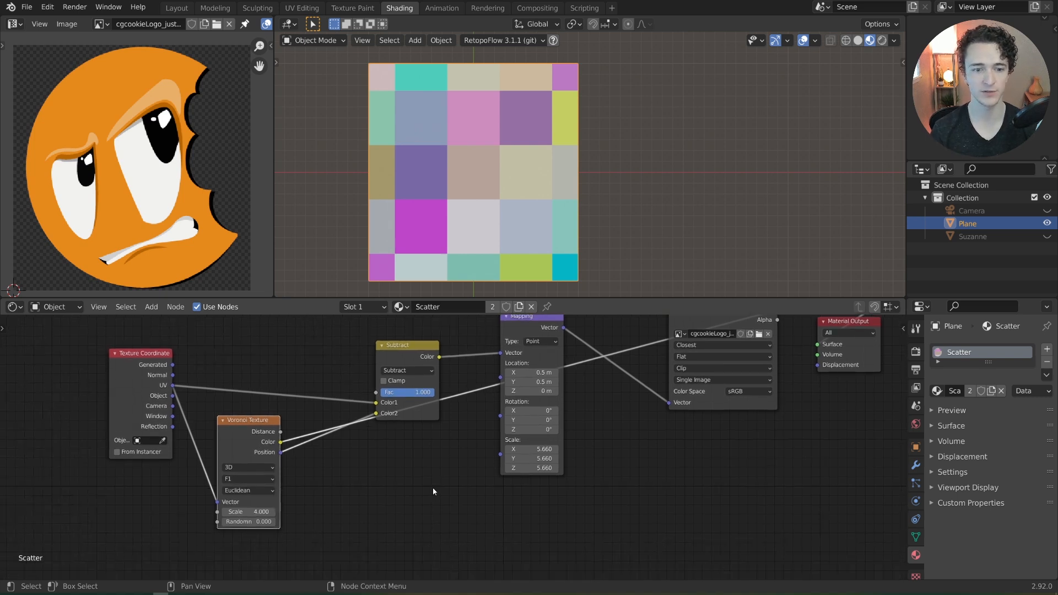
# Step: Add a Separate RGB node fed by the Voronoi Color output and preview its individual channels on the plane
pyautogui.hotkey('shift', 'a')
pyautogui.moveTo(431, 487)
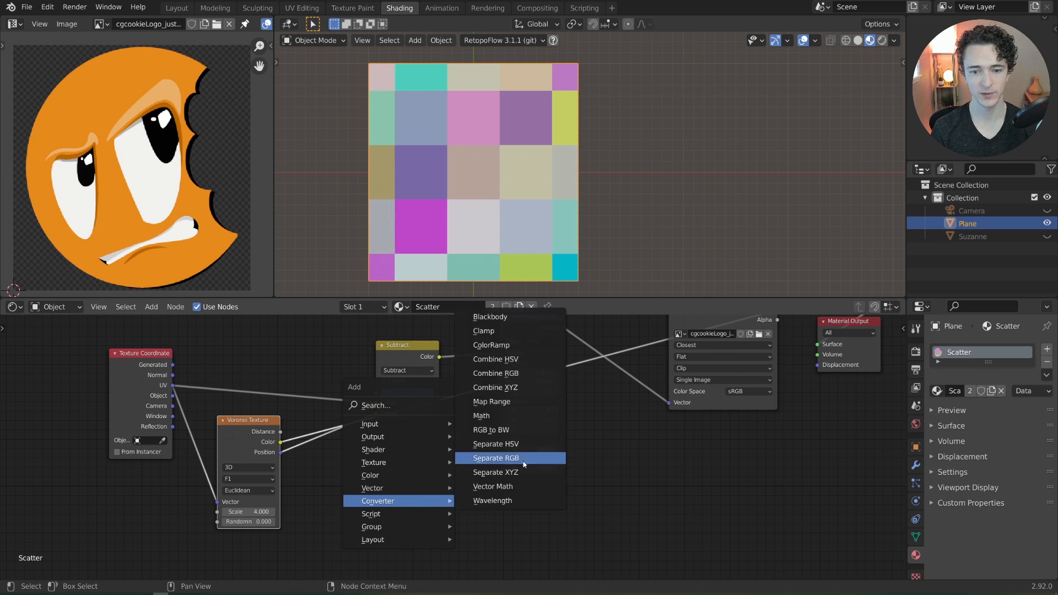
pyautogui.click(526, 460)
pyautogui.click(319, 465)
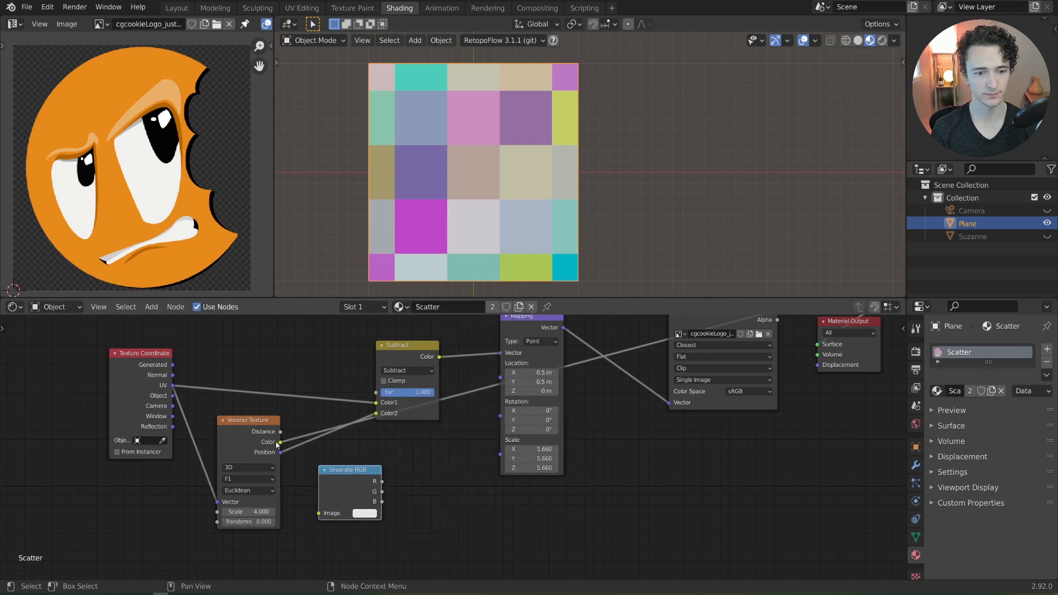
pyautogui.moveTo(280, 442); pyautogui.dragTo(325, 467)
pyautogui.keyDown('ctrl'); pyautogui.keyDown('shift'); pyautogui.click(324, 467); pyautogui.keyUp('shift'); pyautogui.keyUp('ctrl')
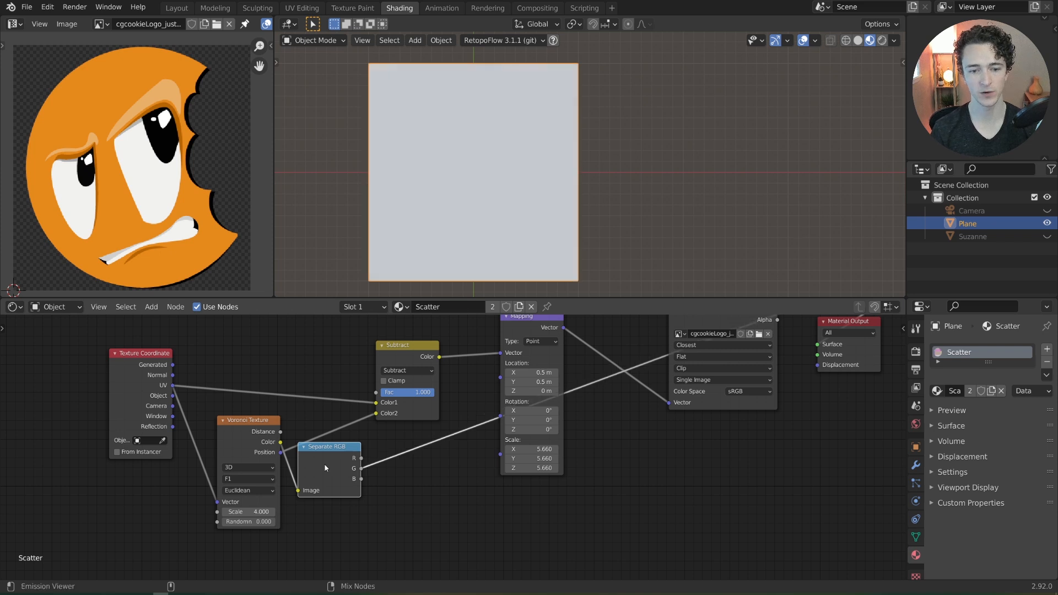
pyautogui.keyDown('ctrl'); pyautogui.keyDown('shift'); pyautogui.click(324, 468); pyautogui.keyUp('shift'); pyautogui.keyUp('ctrl')
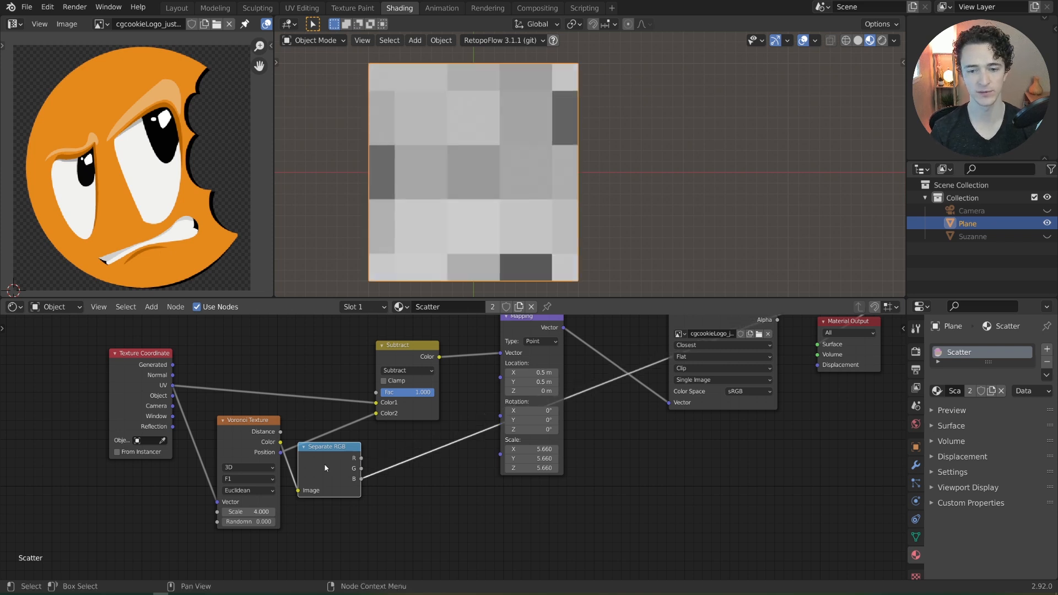
# Step: Spread the Subtract and Mapping nodes apart to make room beside the Separate RGB node
pyautogui.moveTo(554, 332); pyautogui.dragTo(530, 378, button='middle')
pyautogui.moveTo(515, 375); pyautogui.dragTo(554, 356)
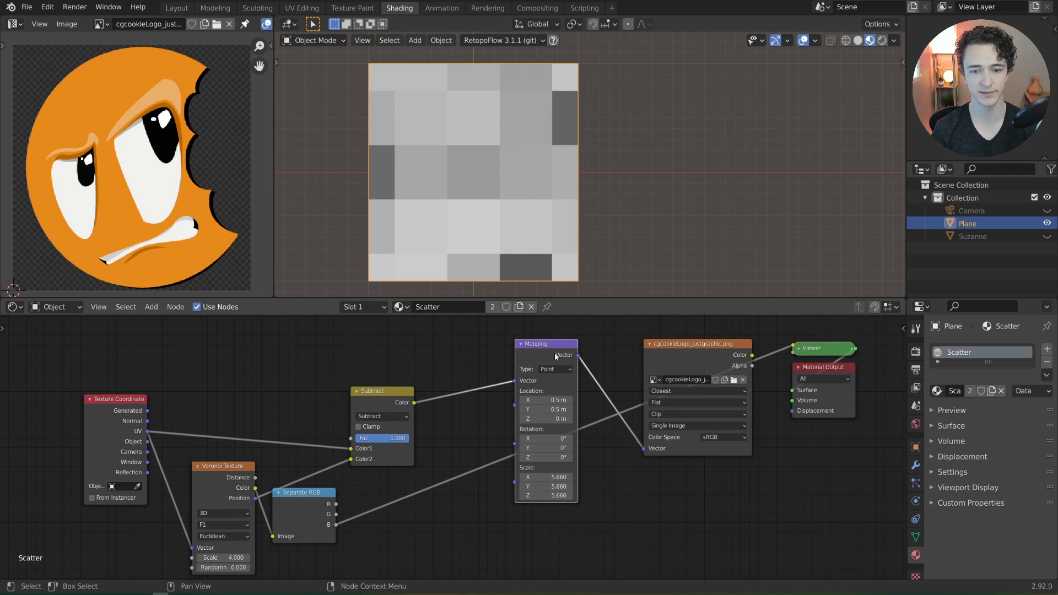
pyautogui.moveTo(370, 397); pyautogui.dragTo(353, 375)
pyautogui.moveTo(543, 358); pyautogui.dragTo(570, 357)
pyautogui.moveTo(512, 479); pyautogui.dragTo(530, 444, button='middle')
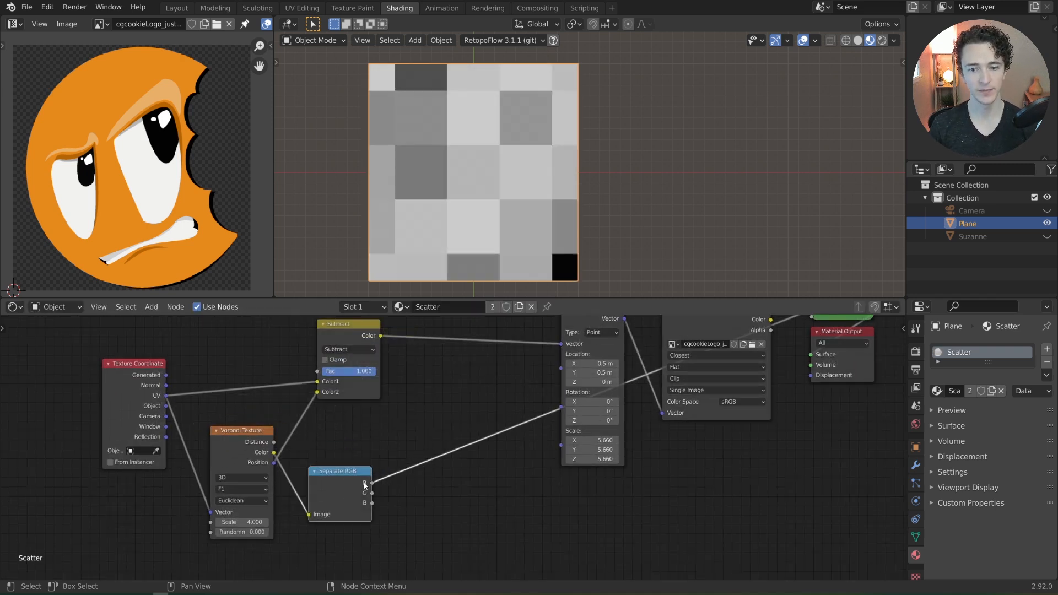
# Step: Feed the Separate RGB R channel into the Mapping node's Location and insert a Combine XYZ node on that link, using its X input
pyautogui.moveTo(372, 483); pyautogui.dragTo(573, 374)
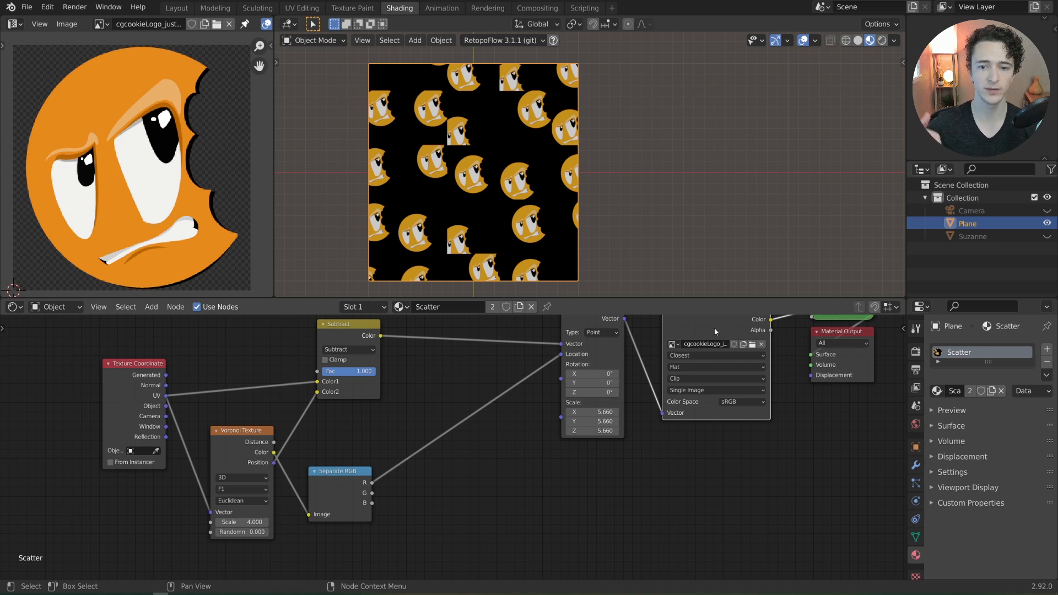
pyautogui.hotkey('shift', 'a')
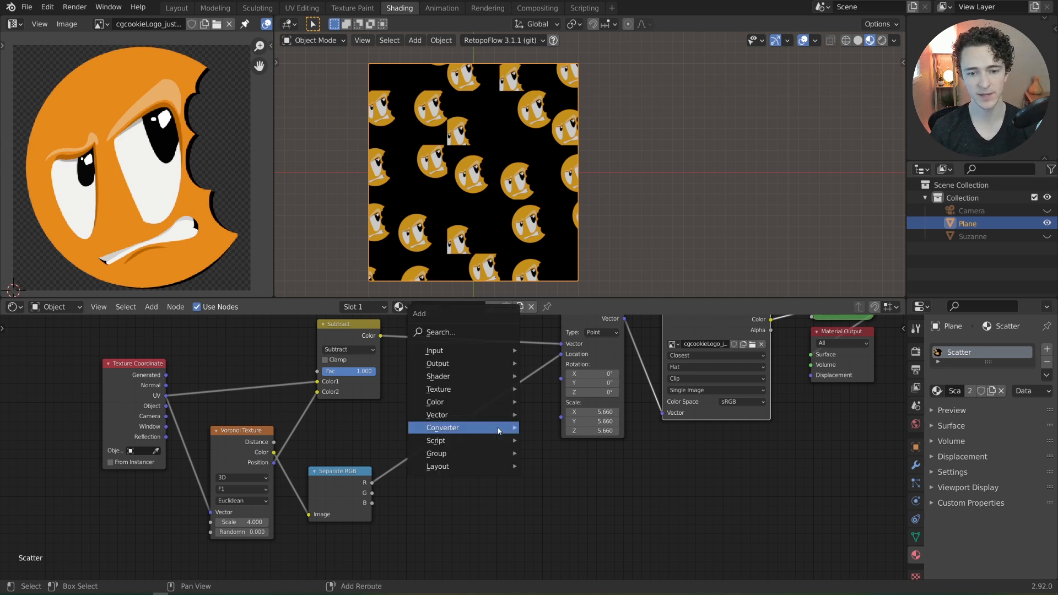
pyautogui.moveTo(498, 431)
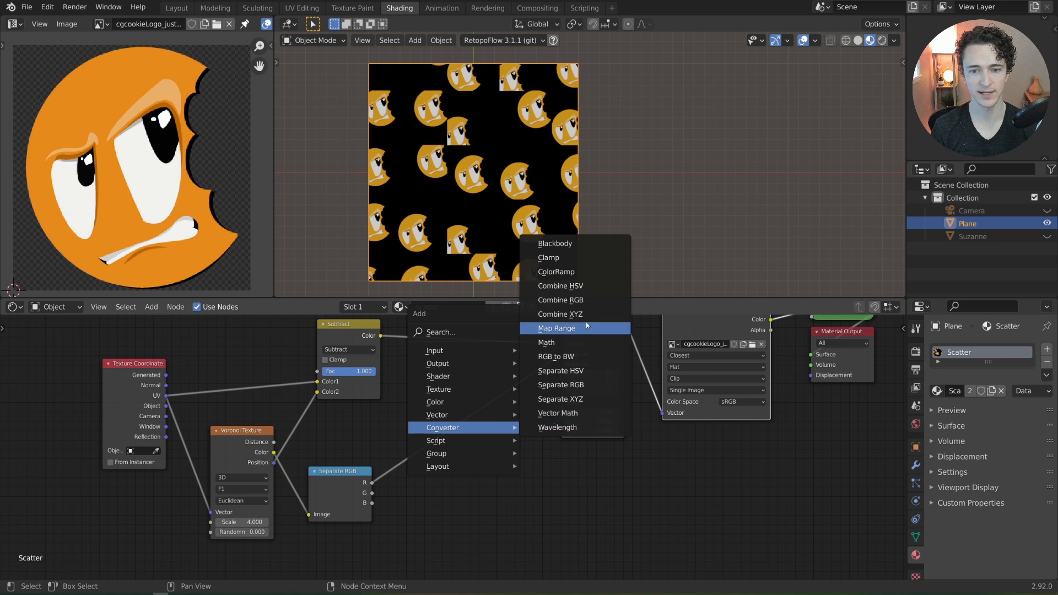
pyautogui.click(559, 314)
pyautogui.click(481, 325)
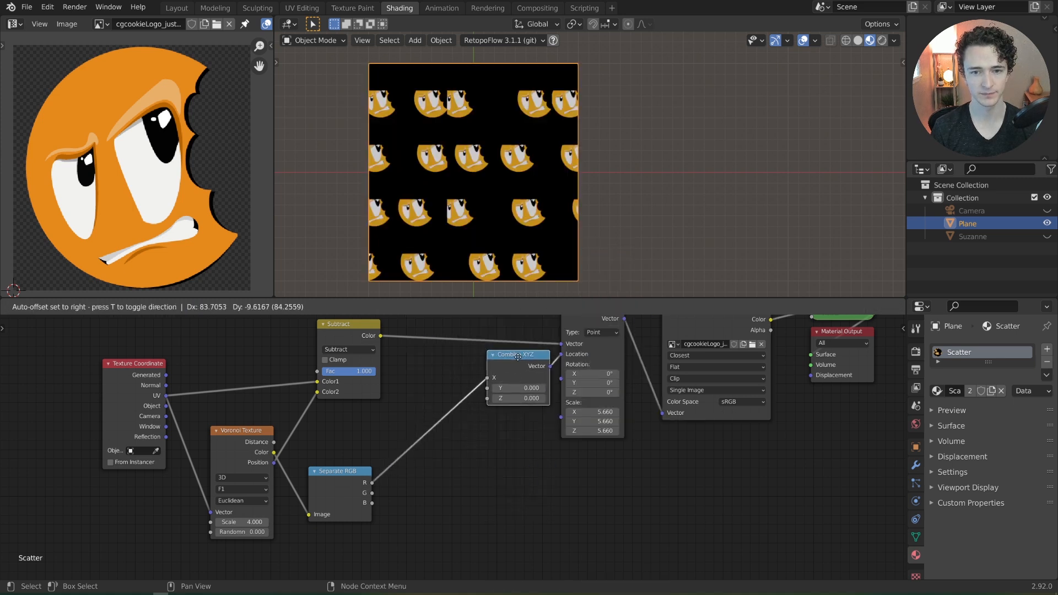
# Step: Connect the Separate RGB G channel to the Combine XYZ Y input and shift the Separate RGB, Combine XYZ and Subtract nodes for spacing
pyautogui.moveTo(355, 495); pyautogui.dragTo(359, 460)
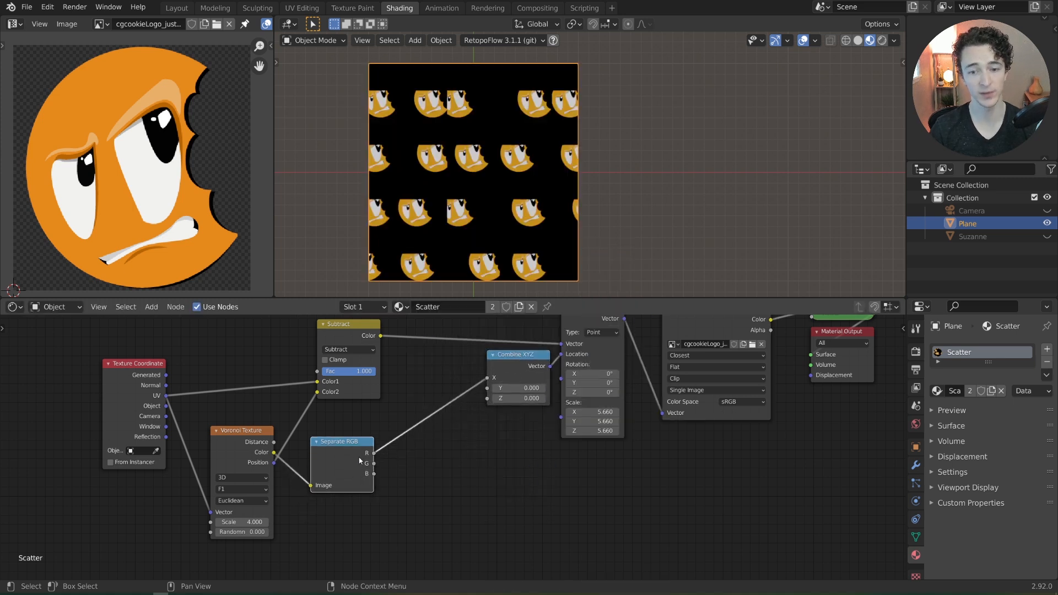
pyautogui.moveTo(373, 463); pyautogui.dragTo(521, 364)
pyautogui.click(518, 397)
pyautogui.write('-1.80')
pyautogui.press('Return')
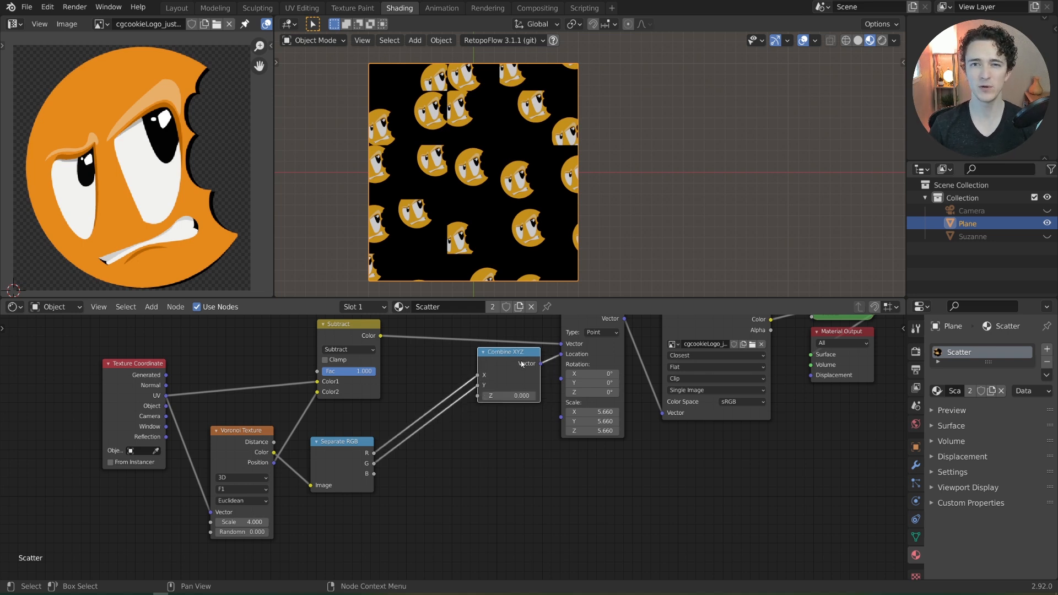
pyautogui.moveTo(521, 363); pyautogui.dragTo(468, 365)
pyautogui.moveTo(351, 335); pyautogui.dragTo(332, 331)
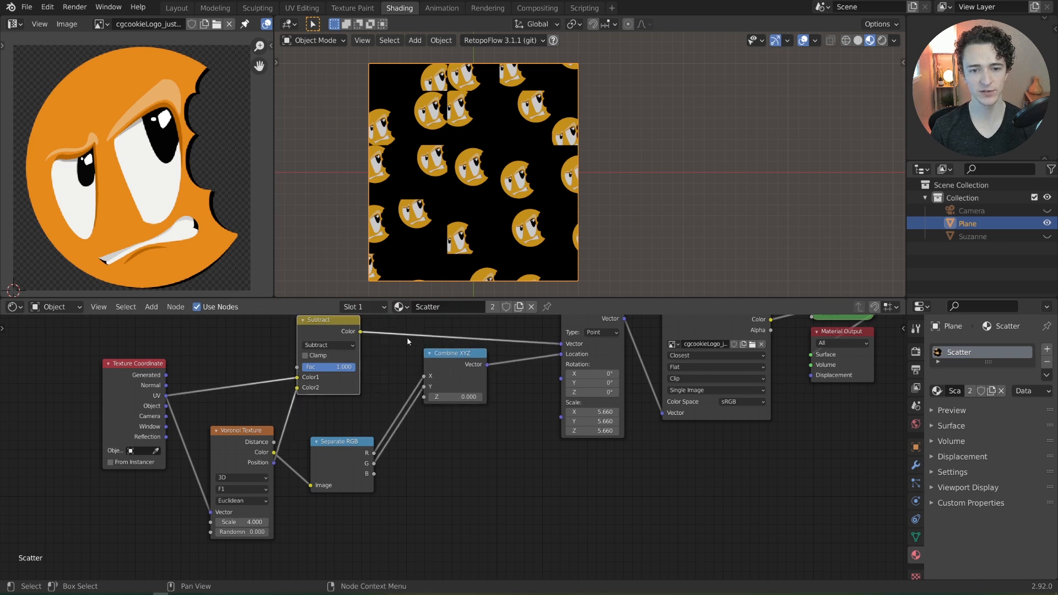
# Step: Duplicate the Combine XYZ node below the original and set the copy's X and Y to 0.5
pyautogui.hotkey('shift', 'd')
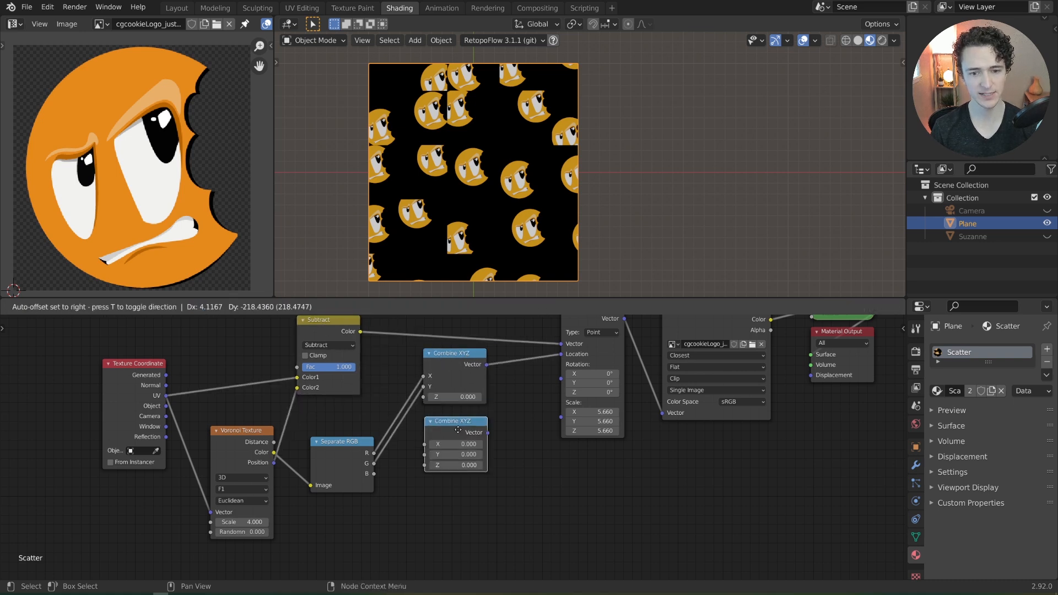
pyautogui.click(456, 423)
pyautogui.moveTo(452, 435); pyautogui.dragTo(453, 445)
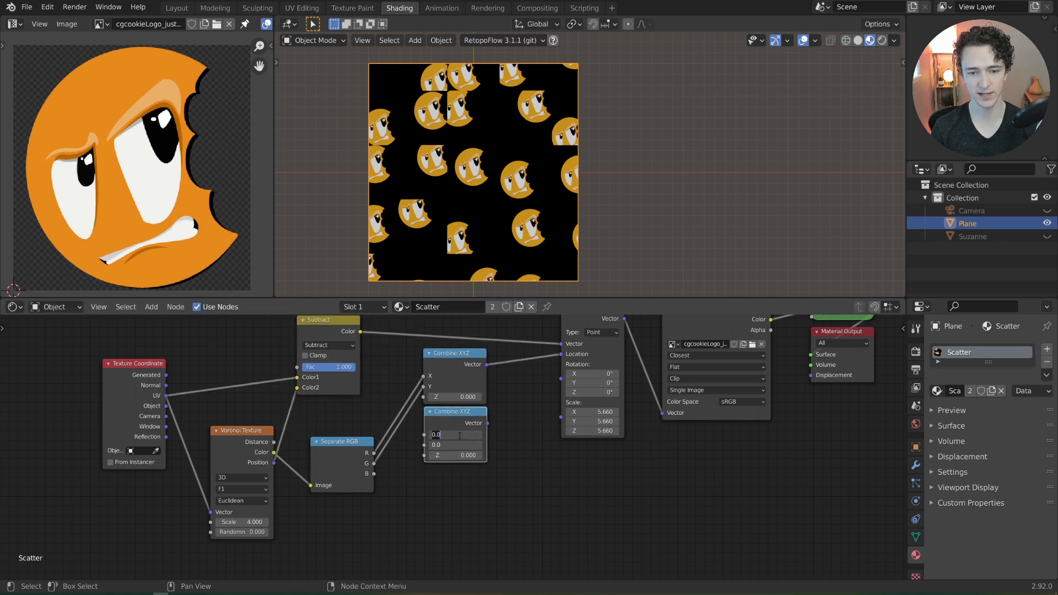
pyautogui.write('0.5')
pyautogui.press('Return')
# Step: Move the Mapping, image texture and output nodes farther from the Combine XYZ nodes to make room
pyautogui.moveTo(515, 398); pyautogui.dragTo(496, 425, button='middle')
pyautogui.scroll(-2, 495, 424)
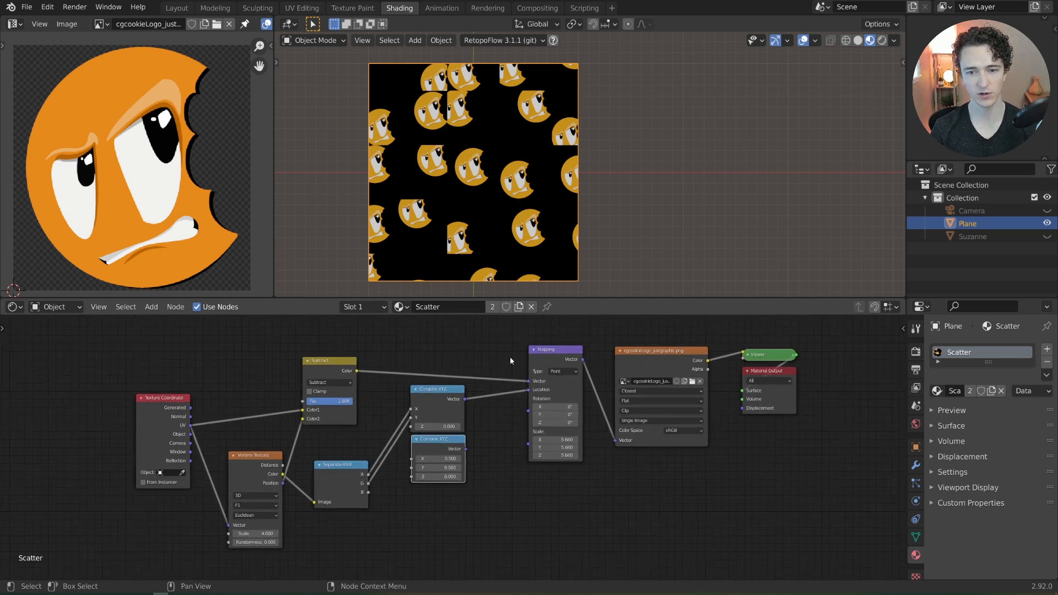
pyautogui.moveTo(510, 334); pyautogui.dragTo(843, 515)
pyautogui.press('g')
pyautogui.click(828, 446)
# Step: Insert a Mix node before the Mapping Location, connect the constant Combine XYZ to Color2, and set Fac to 1
pyautogui.hotkey('shift', 'a')
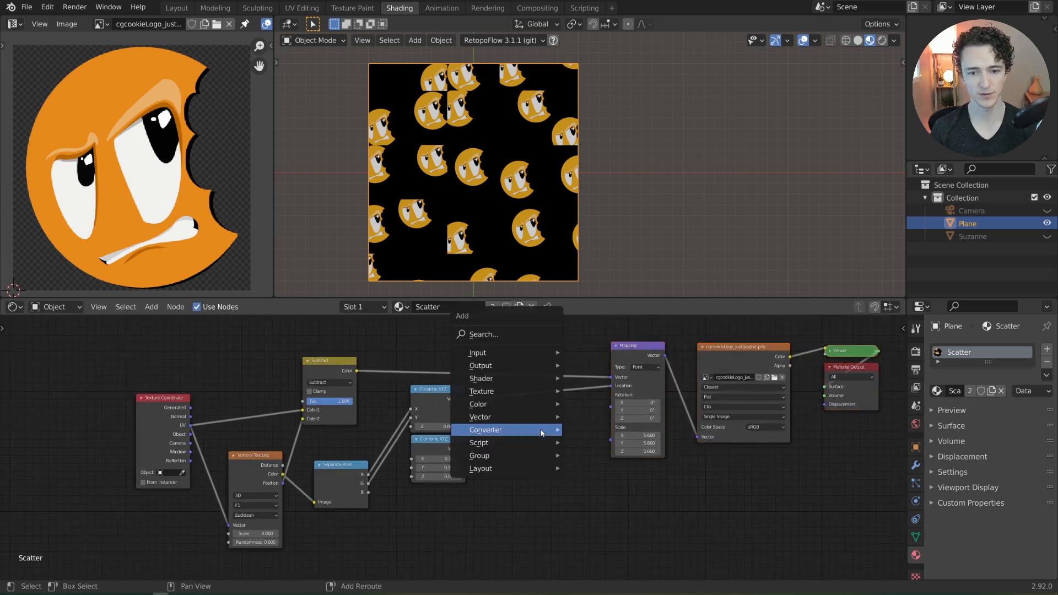
pyautogui.moveTo(512, 403)
pyautogui.click(593, 474)
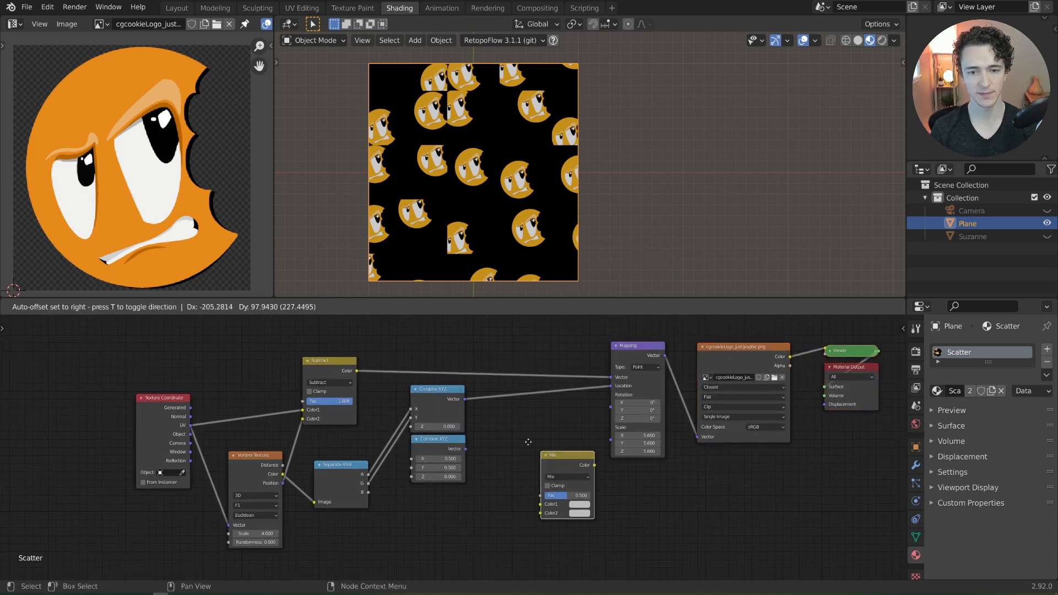
pyautogui.click(492, 466)
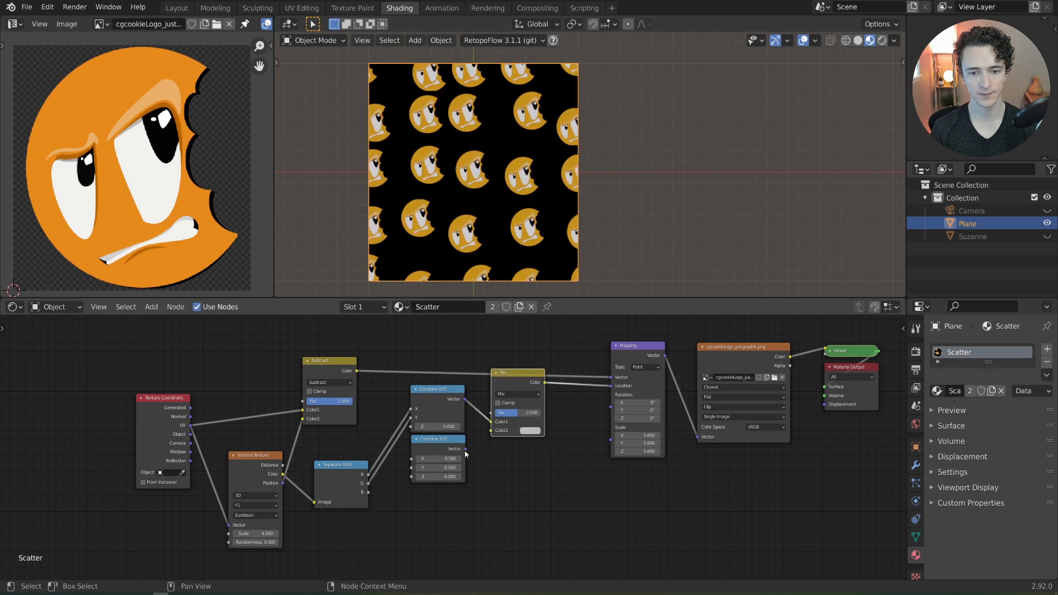
pyautogui.moveTo(465, 449); pyautogui.dragTo(491, 430)
pyautogui.press('g')
pyautogui.click(540, 364)
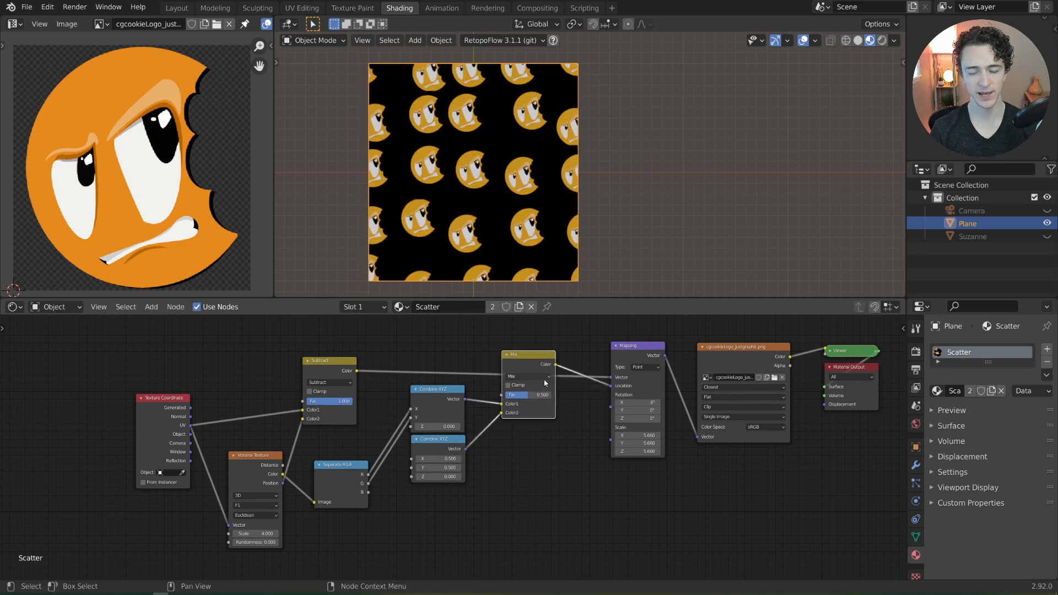
pyautogui.moveTo(534, 396)
pyautogui.mouseDown()
pyautogui.moveTo(506, 395)
pyautogui.moveTo(551, 395)
pyautogui.mouseUp()
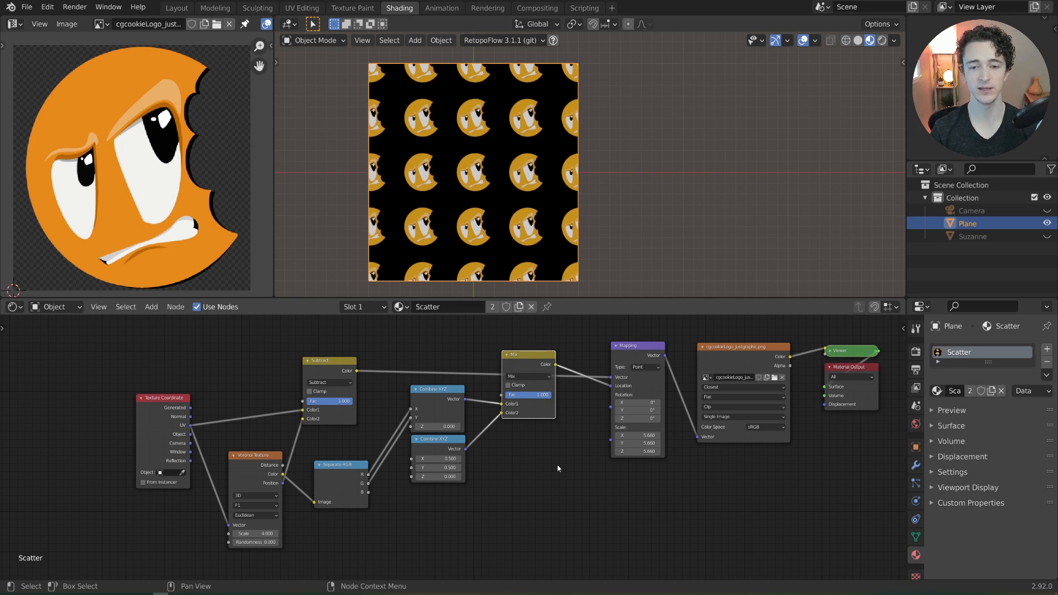
# Step: Swap the Mix node's two inputs so the constant Combine XYZ feeds Color1, and place that node above the random one
pyautogui.scroll(2, 532, 454)
pyautogui.moveTo(502, 412); pyautogui.dragTo(502, 404)
pyautogui.moveTo(438, 390); pyautogui.dragTo(439, 509)
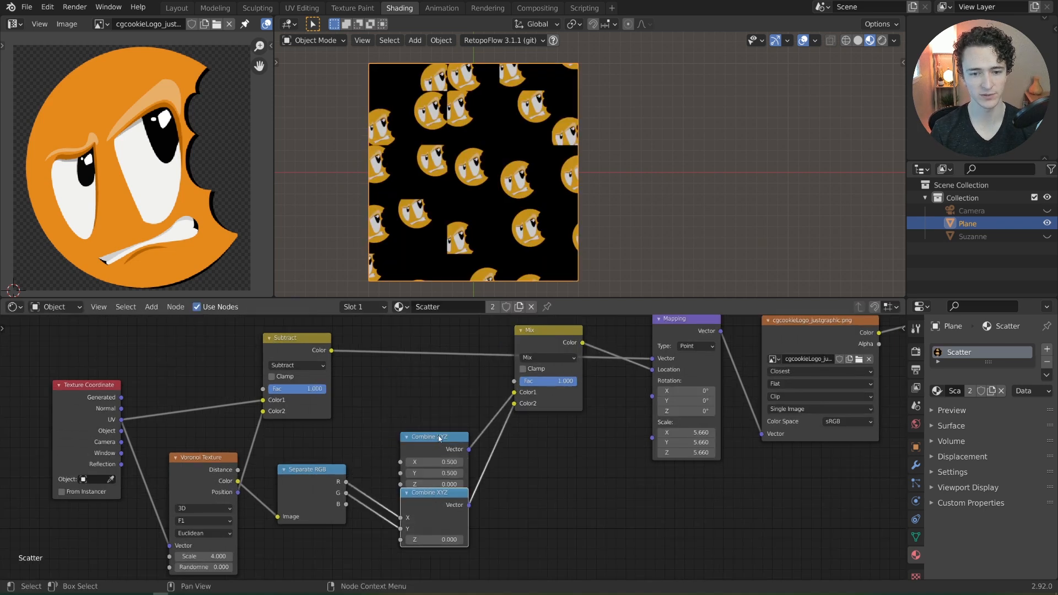
pyautogui.moveTo(439, 435); pyautogui.dragTo(438, 393)
pyautogui.moveTo(435, 492); pyautogui.dragTo(434, 457)
pyautogui.moveTo(570, 384)
pyautogui.mouseDown()
pyautogui.moveTo(515, 384)
pyautogui.moveTo(576, 381)
pyautogui.mouseUp()
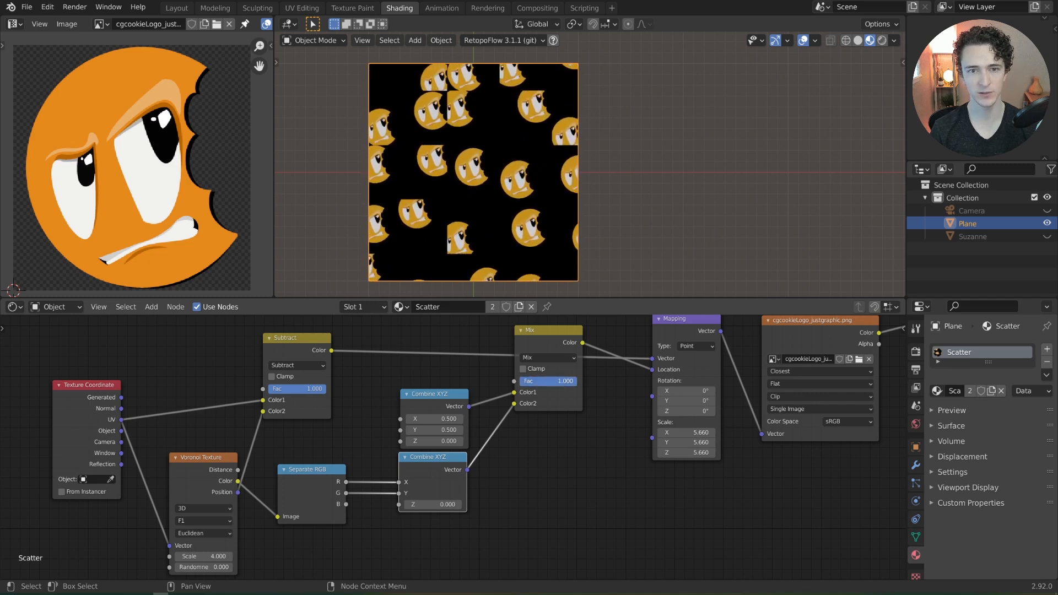
# Step: Move both Combine XYZ nodes and the Mix node away from Separate RGB to make room between them
pyautogui.click(529, 441)
pyautogui.moveTo(529, 440); pyautogui.dragTo(537, 435, button='middle')
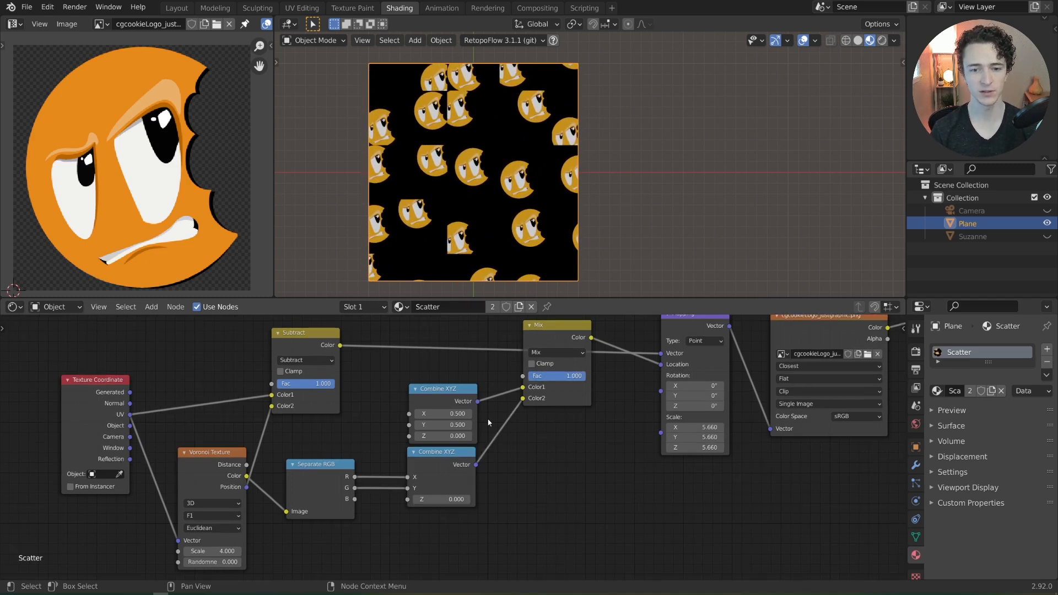
pyautogui.moveTo(429, 339); pyautogui.dragTo(616, 534)
pyautogui.press('g')
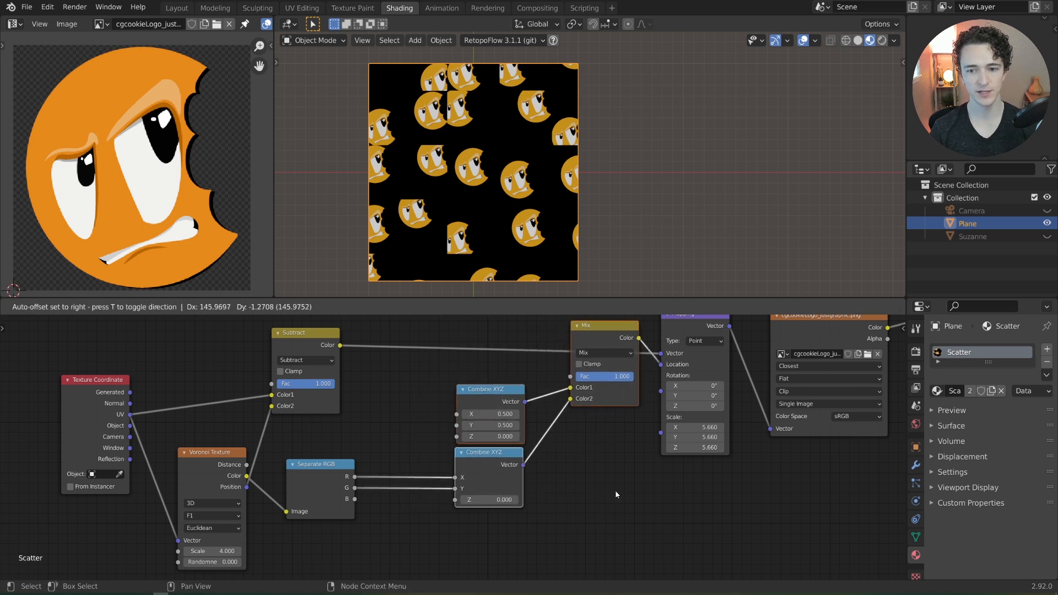
pyautogui.click(615, 490)
pyautogui.click(615, 490)
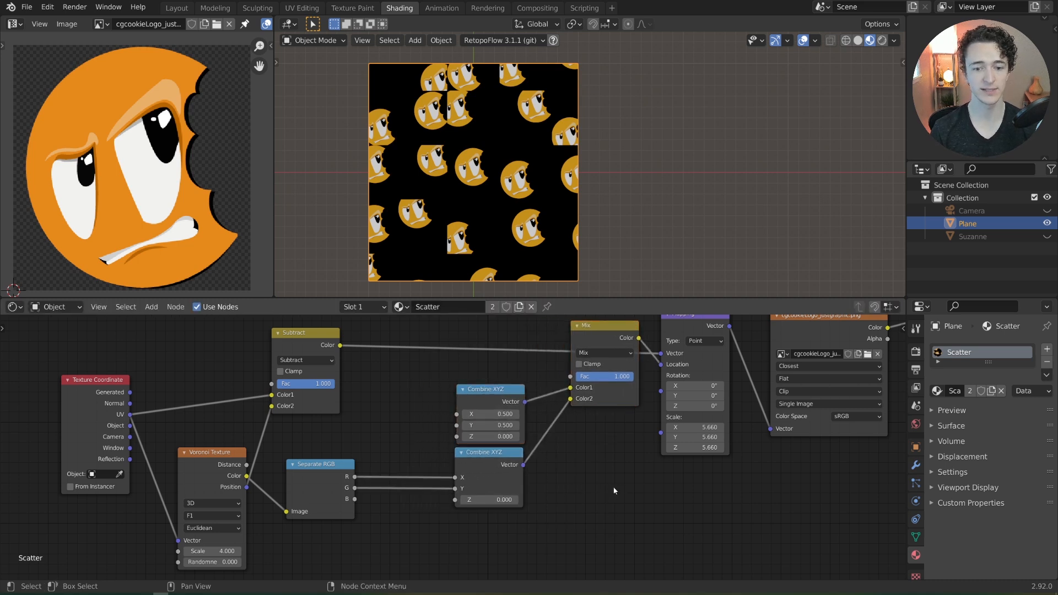
# Step: Insert a Math node between the R channel and the Combine XYZ X input, set to Multiply with a value of 0.5
pyautogui.hotkey('shift', 'a')
pyautogui.moveTo(615, 488)
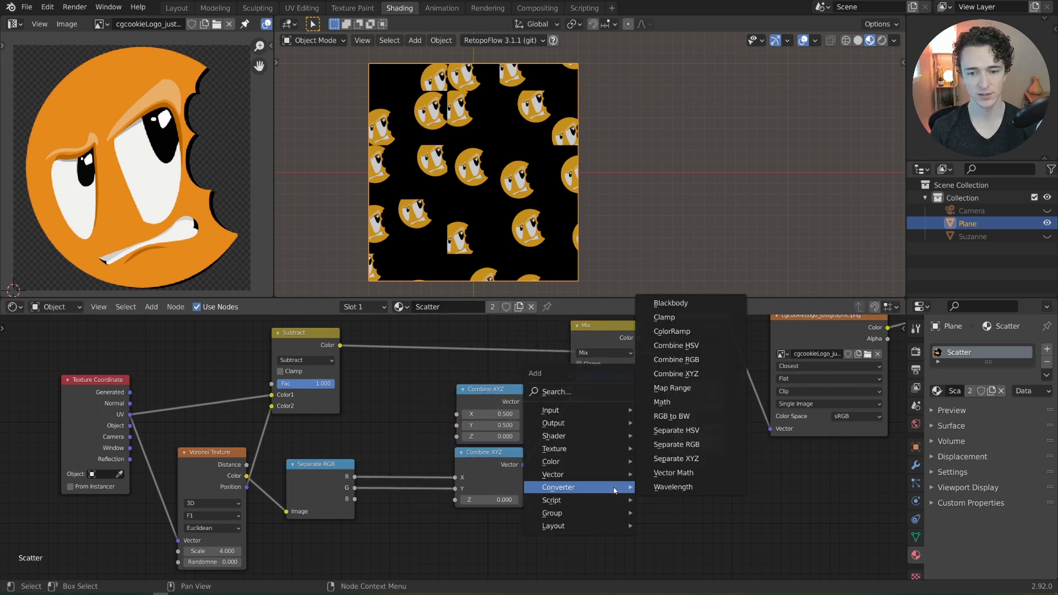
pyautogui.click(662, 402)
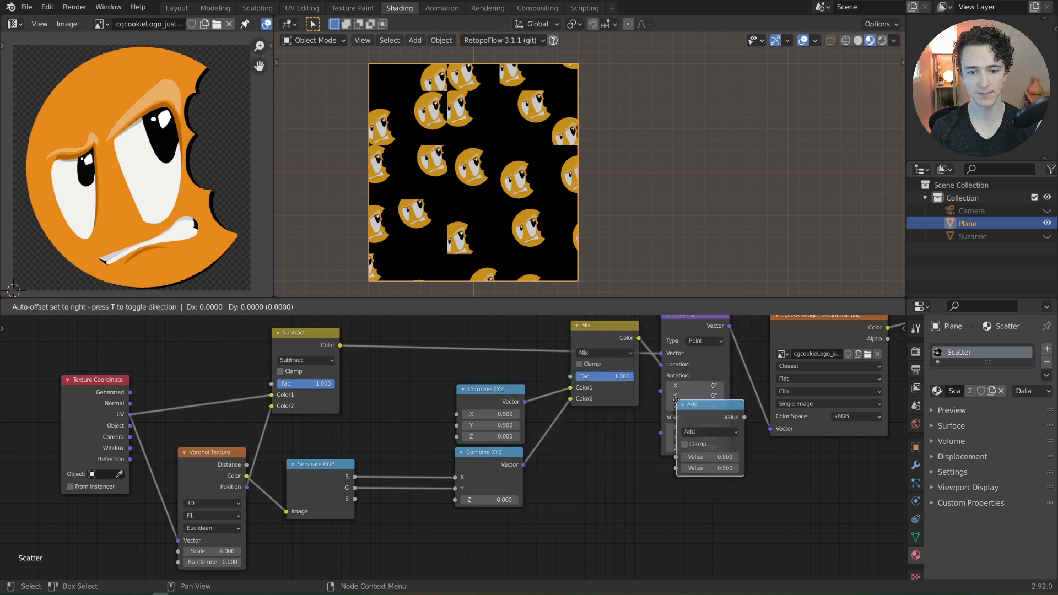
pyautogui.click(379, 451)
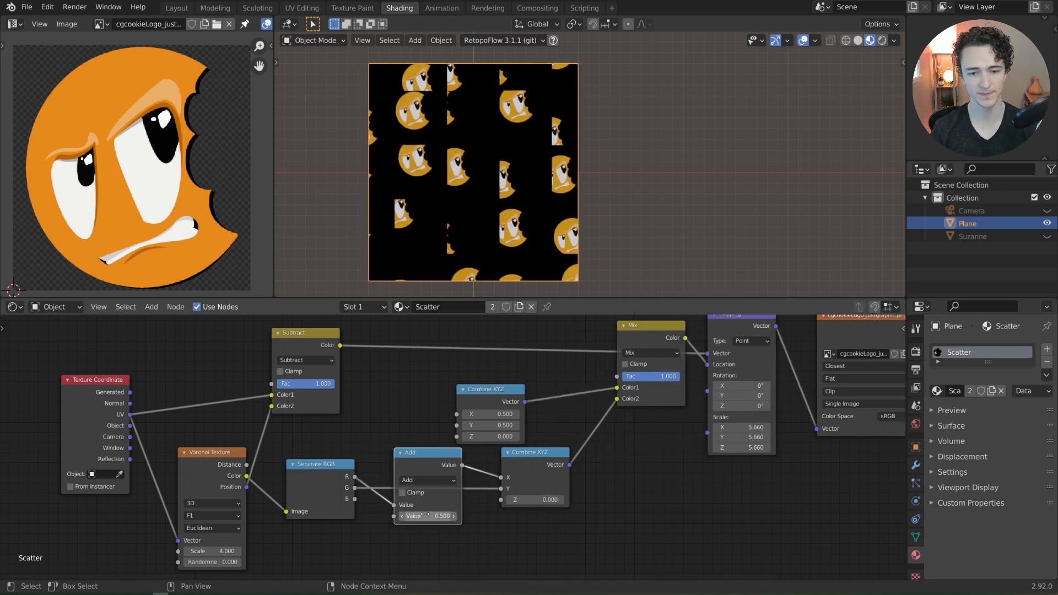
pyautogui.click(428, 481)
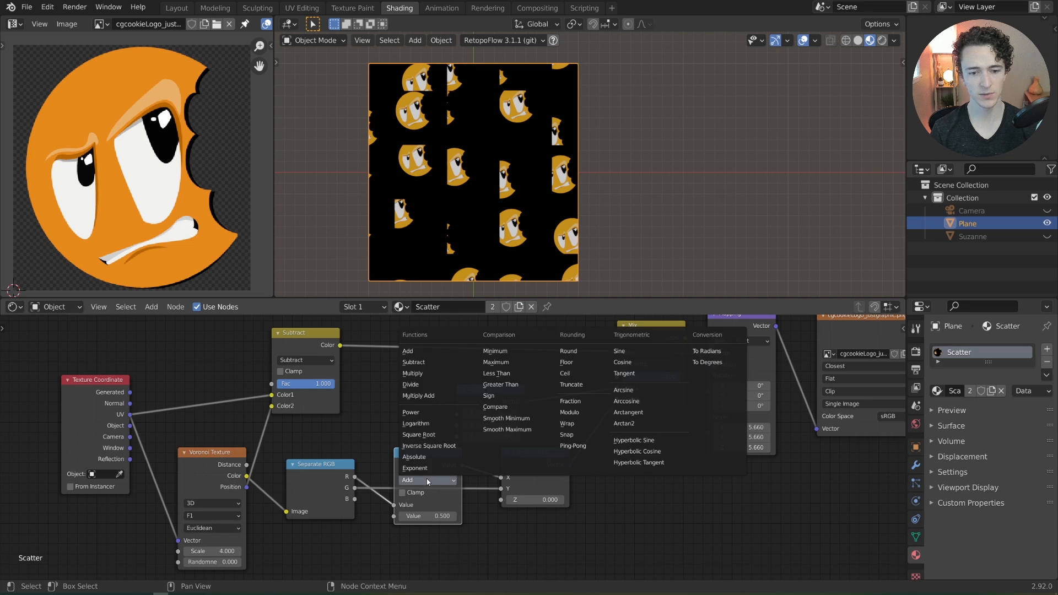
pyautogui.click(424, 374)
pyautogui.moveTo(426, 517); pyautogui.dragTo(468, 516)
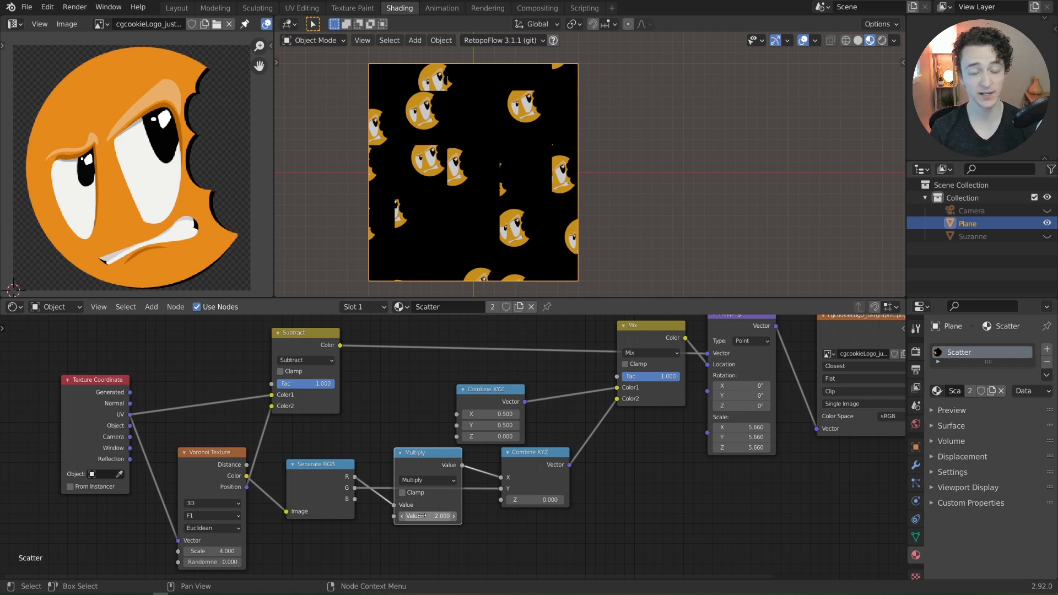
pyautogui.moveTo(422, 516)
pyautogui.mouseDown()
pyautogui.moveTo(400, 516)
pyautogui.moveTo(430, 516)
pyautogui.mouseUp()
# Step: Duplicate the Multiply node onto the link between the G channel and the Combine XYZ Y input, stacked below the original
pyautogui.moveTo(430, 453); pyautogui.dragTo(409, 433)
pyautogui.hotkey('shift', 'd')
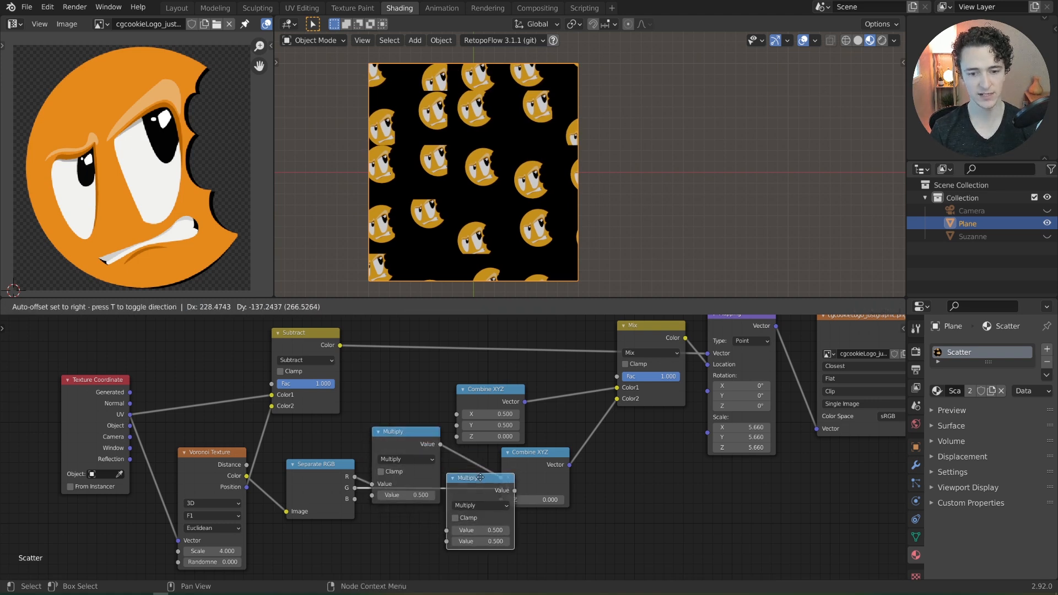
pyautogui.click(413, 516)
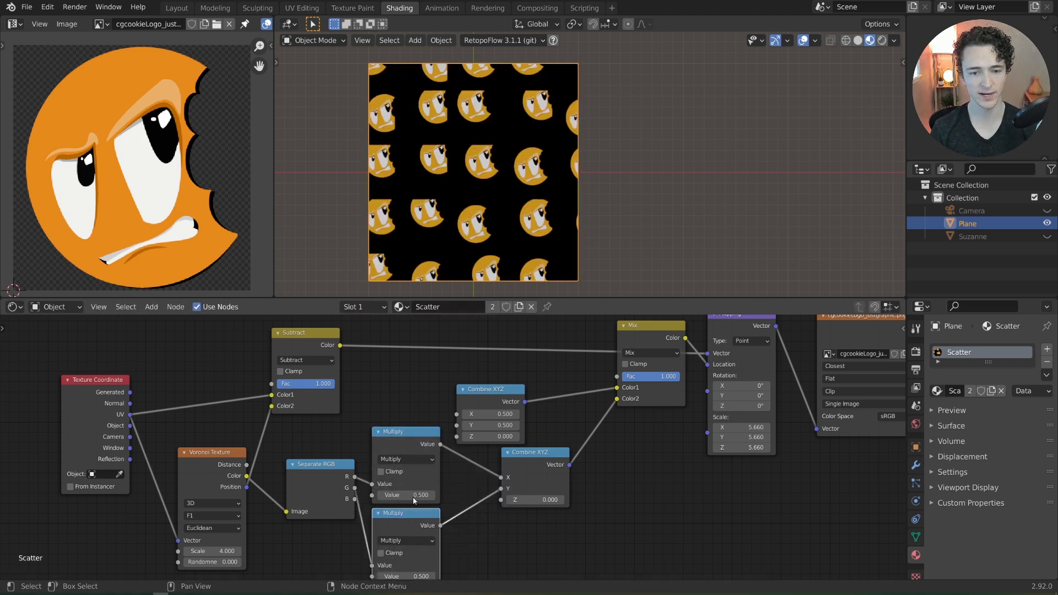
pyautogui.moveTo(404, 437); pyautogui.dragTo(408, 435)
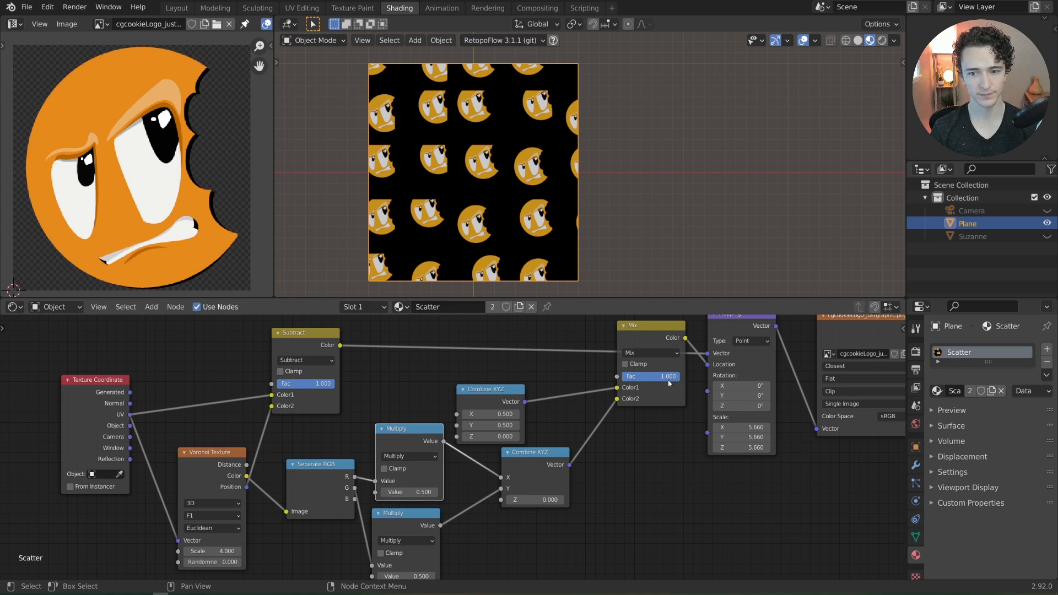
# Step: Try out the Mix factor, leaving it at 1, and align the constant Combine XYZ node above the random one
pyautogui.moveTo(668, 381)
pyautogui.mouseDown()
pyautogui.moveTo(610, 380)
pyautogui.moveTo(681, 379)
pyautogui.mouseUp()
pyautogui.moveTo(581, 513); pyautogui.dragTo(593, 441, button='middle')
pyautogui.scroll(1, 477, 463)
pyautogui.moveTo(417, 507)
pyautogui.mouseDown()
pyautogui.moveTo(389, 507)
pyautogui.moveTo(445, 507)
pyautogui.moveTo(417, 507)
pyautogui.mouseUp()
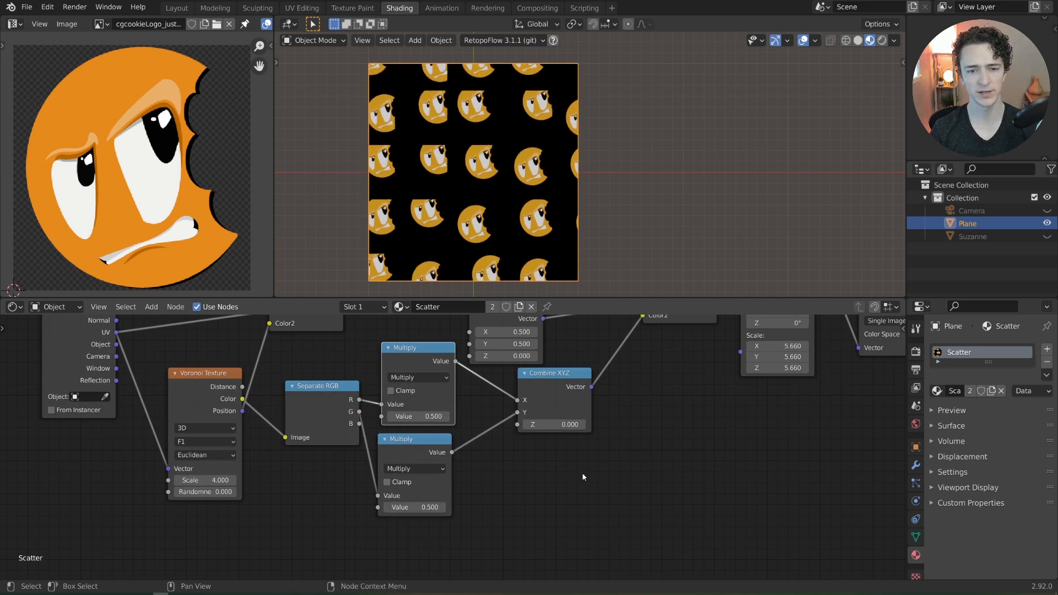
pyautogui.scroll(-3, 571, 418)
pyautogui.moveTo(572, 417); pyautogui.dragTo(569, 474, button='middle')
pyautogui.scroll(2, 574, 468)
pyautogui.moveTo(510, 401); pyautogui.dragTo(555, 395)
pyautogui.scroll(-3, 446, 457)
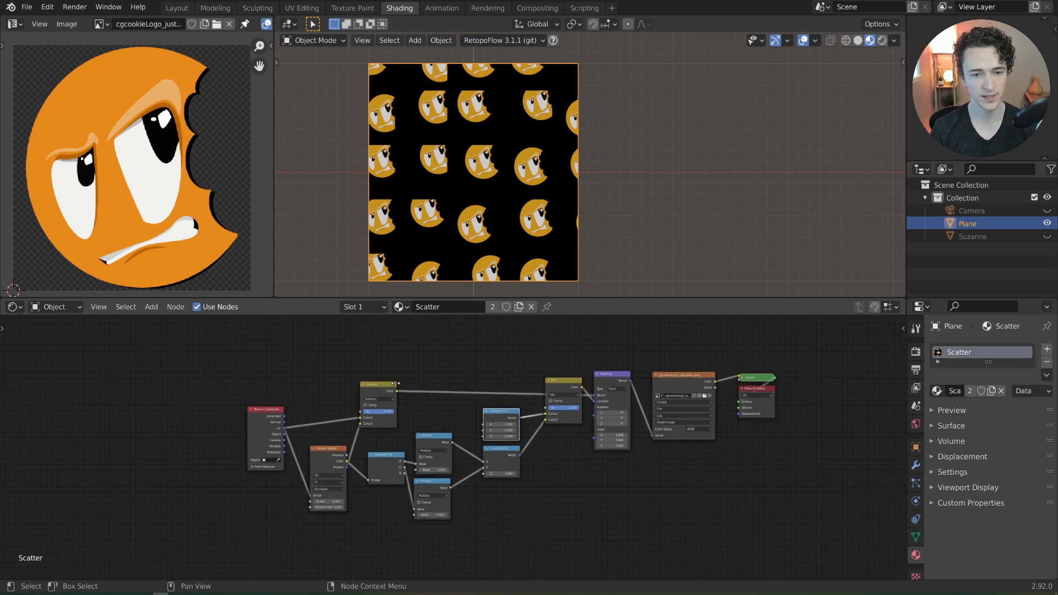
# Step: Space the random-location nodes apart from the Texture Coordinate, Voronoi Texture and Subtract nodes
pyautogui.moveTo(392, 440); pyautogui.dragTo(513, 541)
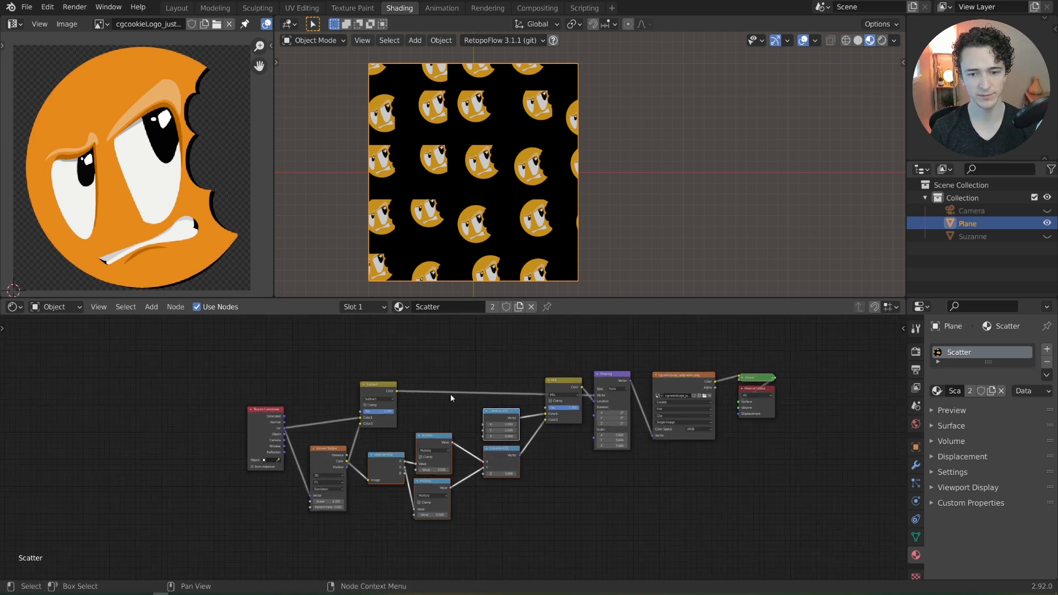
pyautogui.moveTo(425, 387); pyautogui.dragTo(531, 548)
pyautogui.moveTo(428, 365); pyautogui.dragTo(547, 520)
pyautogui.keyDown('shift'); pyautogui.click(391, 461); pyautogui.keyUp('shift')
pyautogui.scroll(-2, 537, 456)
pyautogui.press('g')
pyautogui.moveTo(536, 456); pyautogui.dragTo(599, 482, button='middle')
pyautogui.click(530, 526)
pyautogui.moveTo(264, 364); pyautogui.dragTo(412, 519)
pyautogui.press('g')
pyautogui.click(325, 517)
# Step: Join the Separate RGB, Multiply, Combine XYZ and Mix nodes in a frame and move it above the main node chain
pyautogui.moveTo(447, 401); pyautogui.dragTo(619, 554)
pyautogui.click(516, 419)
pyautogui.press('g')
pyautogui.click(600, 527)
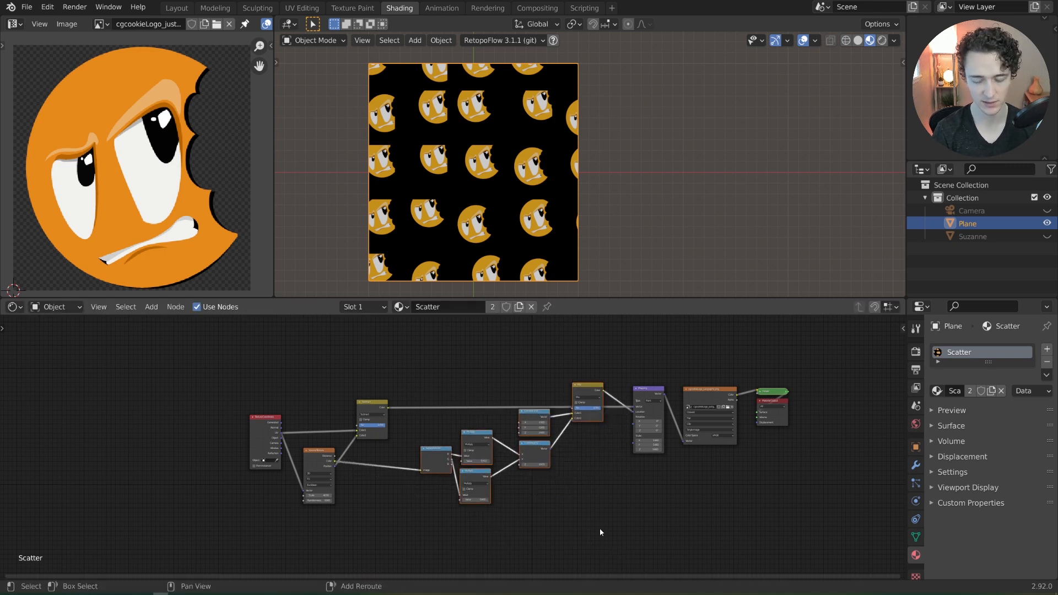
pyautogui.hotkey('ctrl', 'j')
pyautogui.press('g')
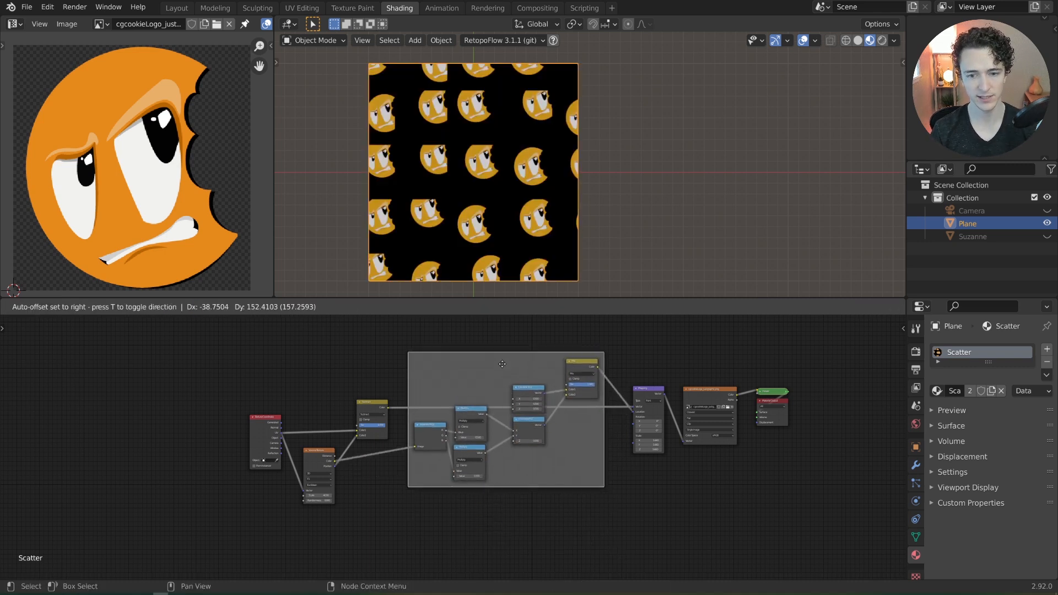
pyautogui.click(541, 454)
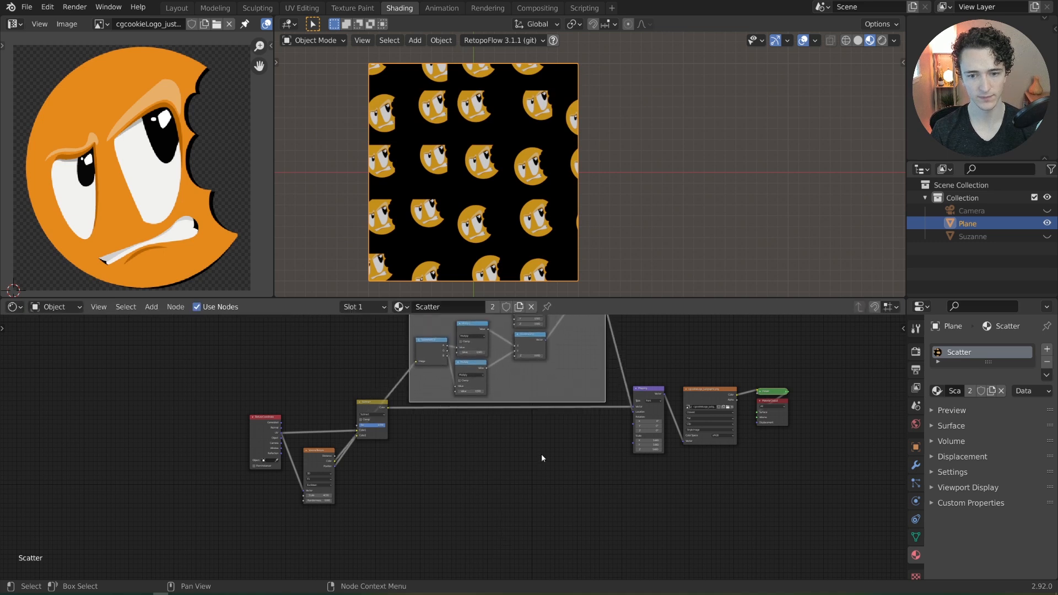
# Step: Label the frame around the random-location nodes "Random Location" and turn off its custom color
pyautogui.press('Home')
pyautogui.press('n')
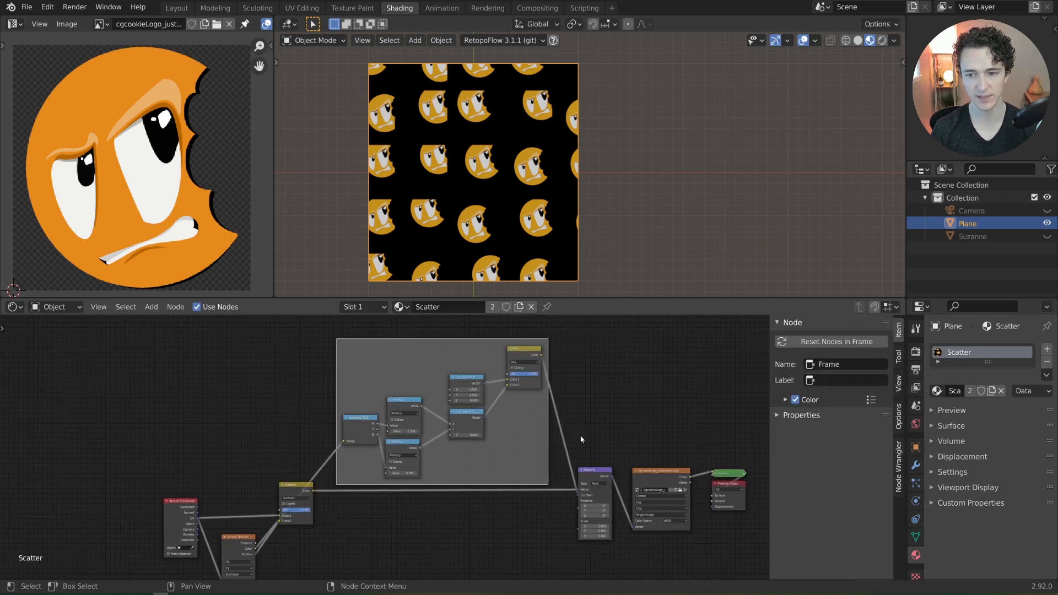
pyautogui.click(851, 380)
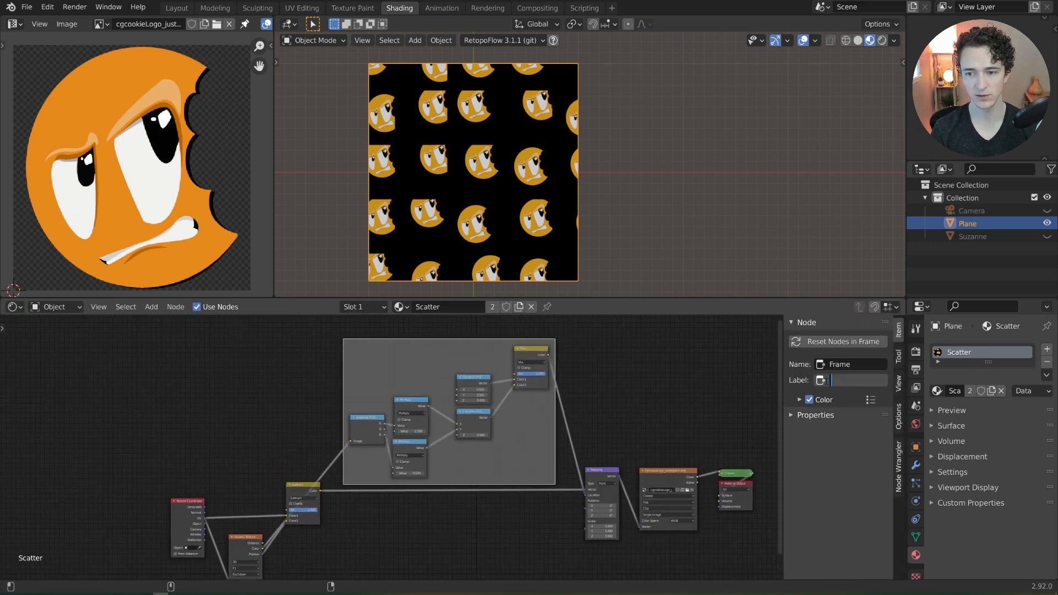
pyautogui.write('Random Location')
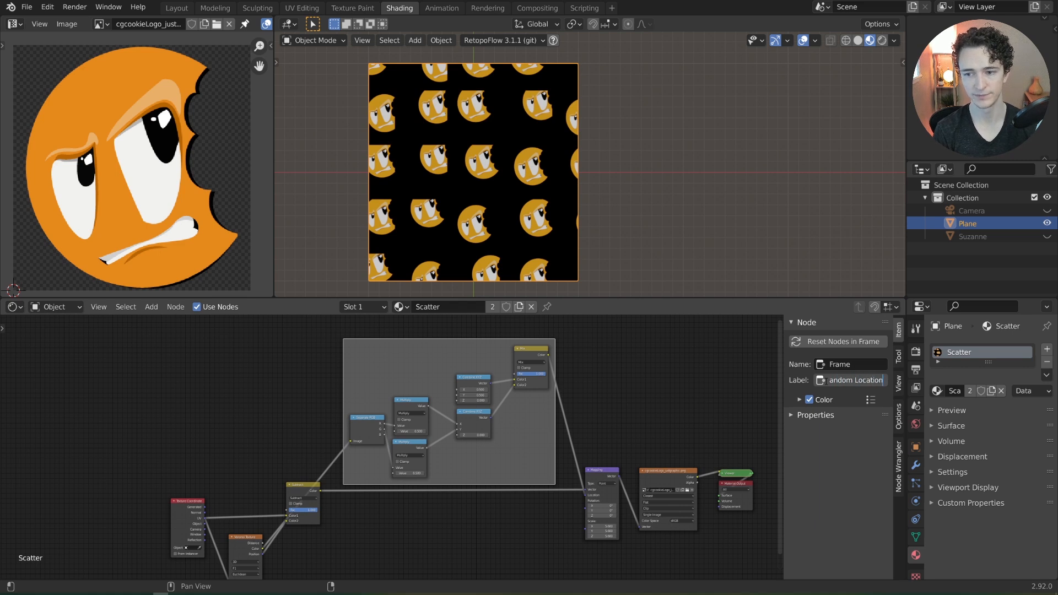
pyautogui.press('Return')
pyautogui.click(809, 400)
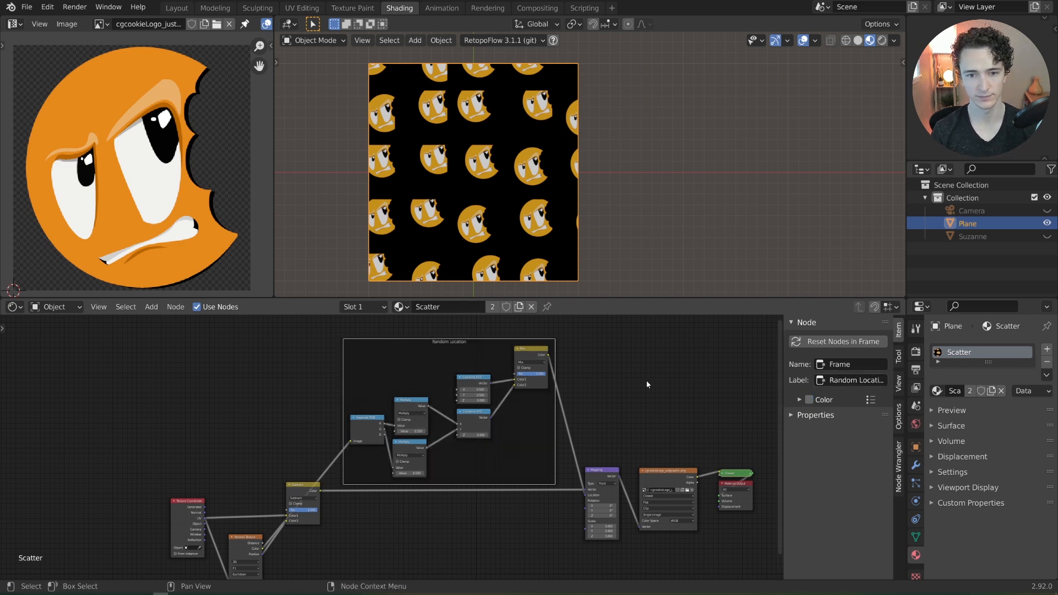
# Step: Tighten the layout inside the Random Location frame, bringing the Mix and Combine XYZ nodes close to the Multiply nodes and lowering Separate RGB slightly
pyautogui.scroll(1, 584, 411)
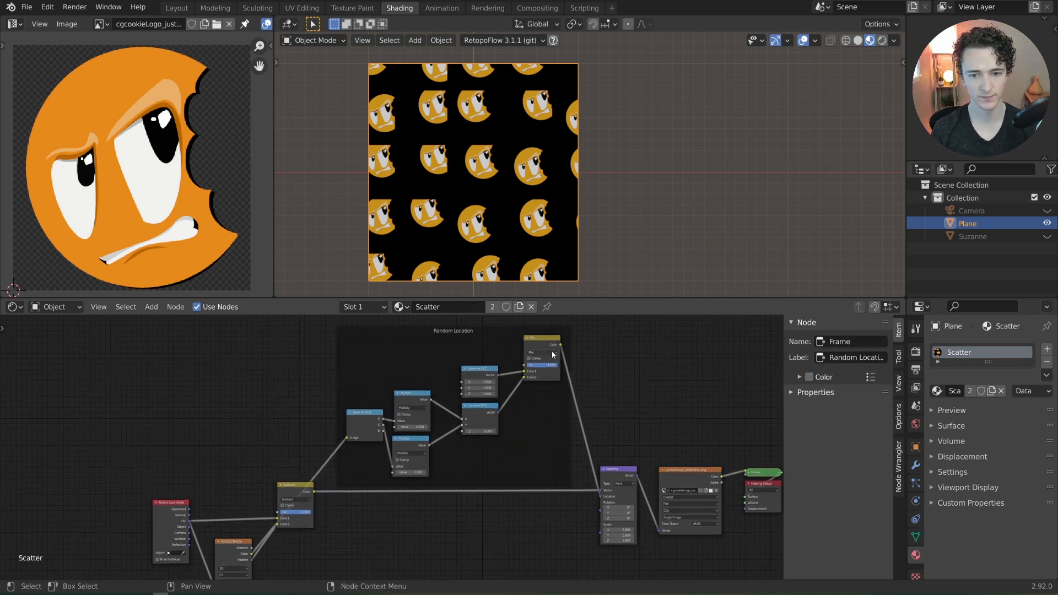
pyautogui.moveTo(544, 351); pyautogui.dragTo(530, 388)
pyautogui.click(457, 368)
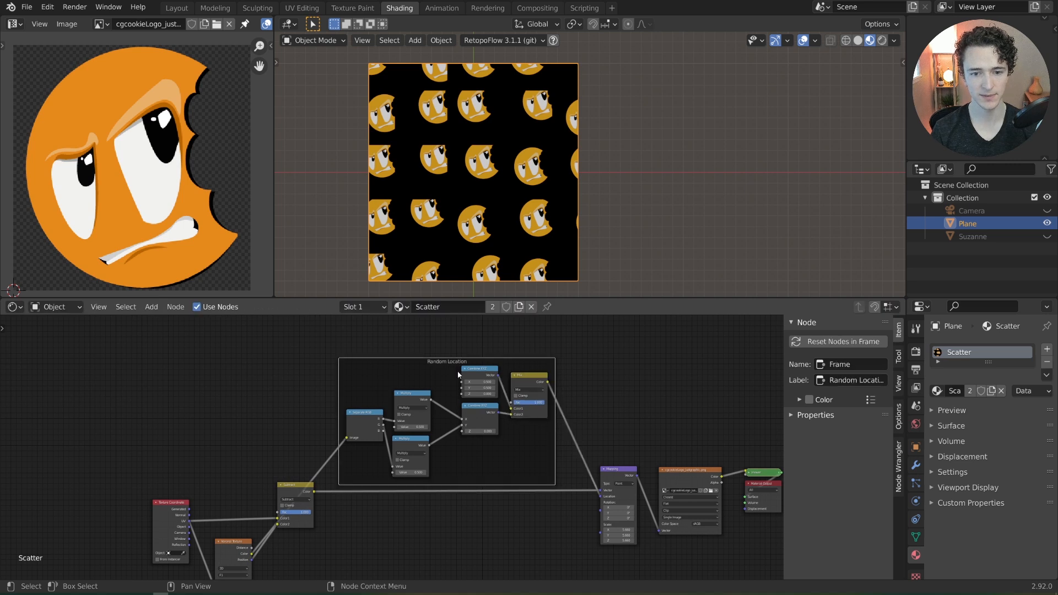
pyautogui.moveTo(457, 369); pyautogui.dragTo(470, 340)
pyautogui.click(496, 347)
pyautogui.keyDown('shift'); pyautogui.click(494, 387); pyautogui.keyUp('shift')
pyautogui.keyDown('shift'); pyautogui.click(533, 356); pyautogui.keyUp('shift')
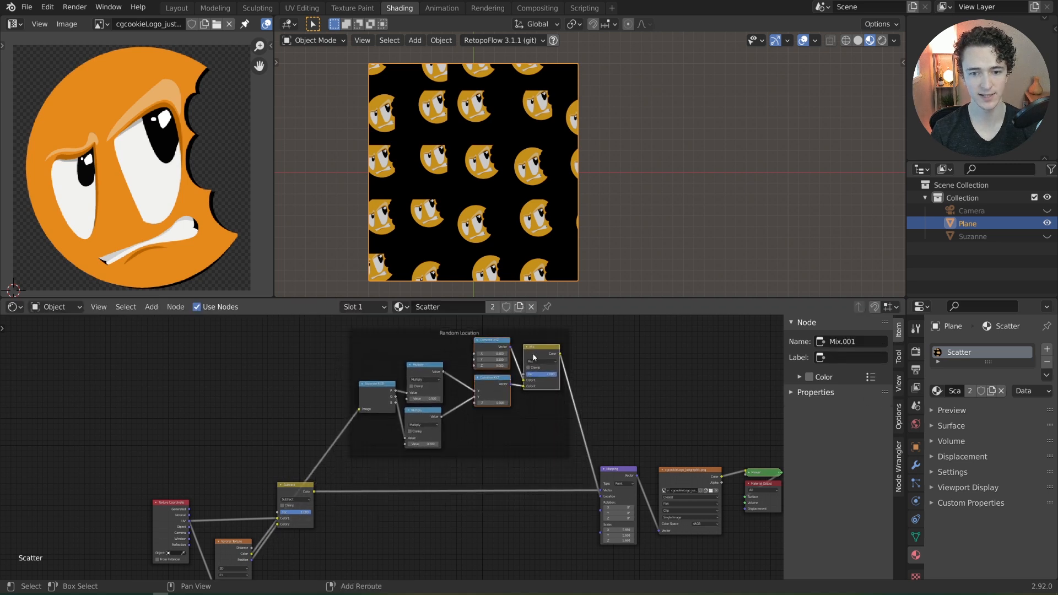
pyautogui.moveTo(530, 356); pyautogui.dragTo(510, 384)
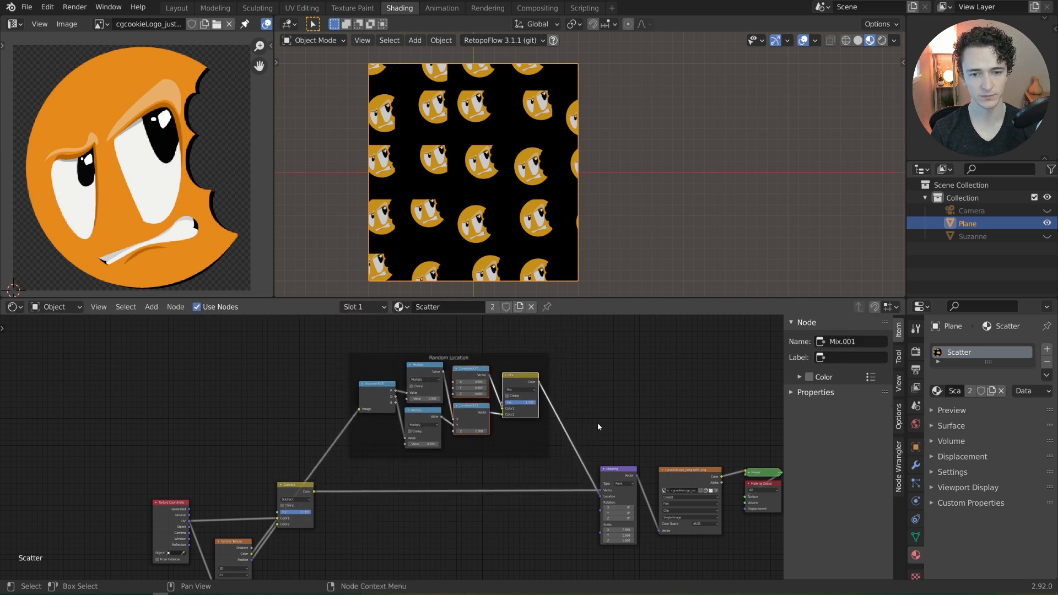
pyautogui.moveTo(597, 431); pyautogui.dragTo(592, 396, button='middle')
pyautogui.scroll(2, 592, 395)
pyautogui.moveTo(377, 356); pyautogui.dragTo(368, 373)
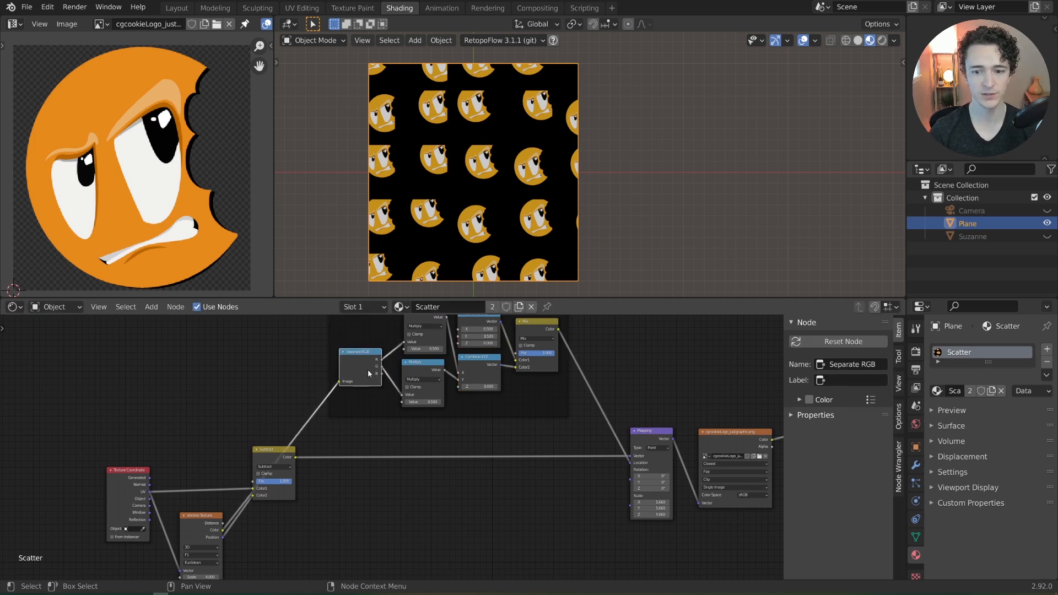
# Step: Try out the Mapping node's Z rotation with the Mix factor at 0 and 1, leaving the rotation at 33.8° and the factor at 1
pyautogui.moveTo(465, 429); pyautogui.dragTo(465, 416, button='middle')
pyautogui.scroll(1, 458, 441)
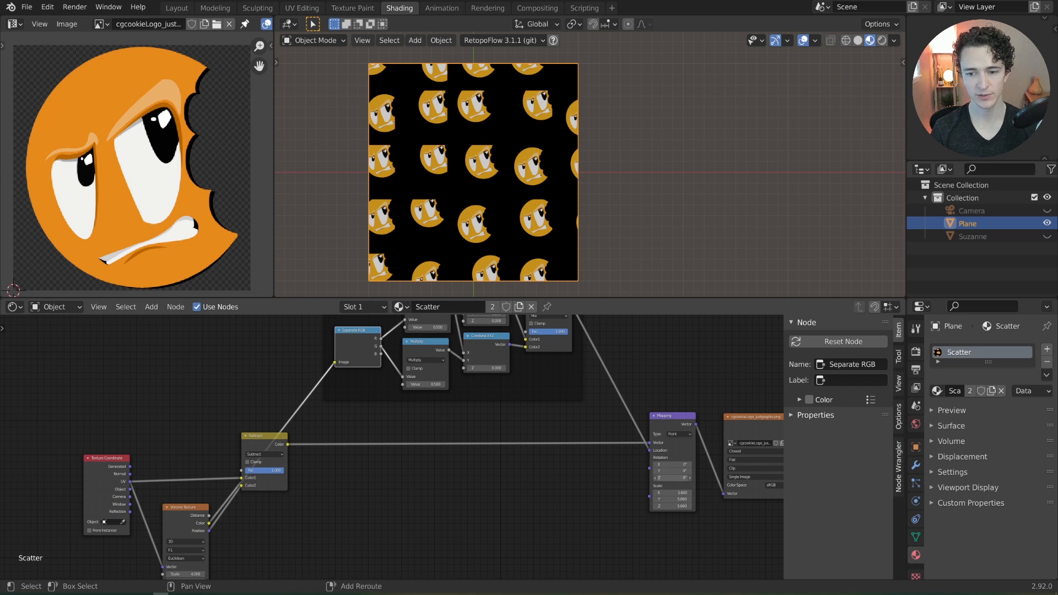
pyautogui.moveTo(672, 477); pyautogui.dragTo(744, 478)
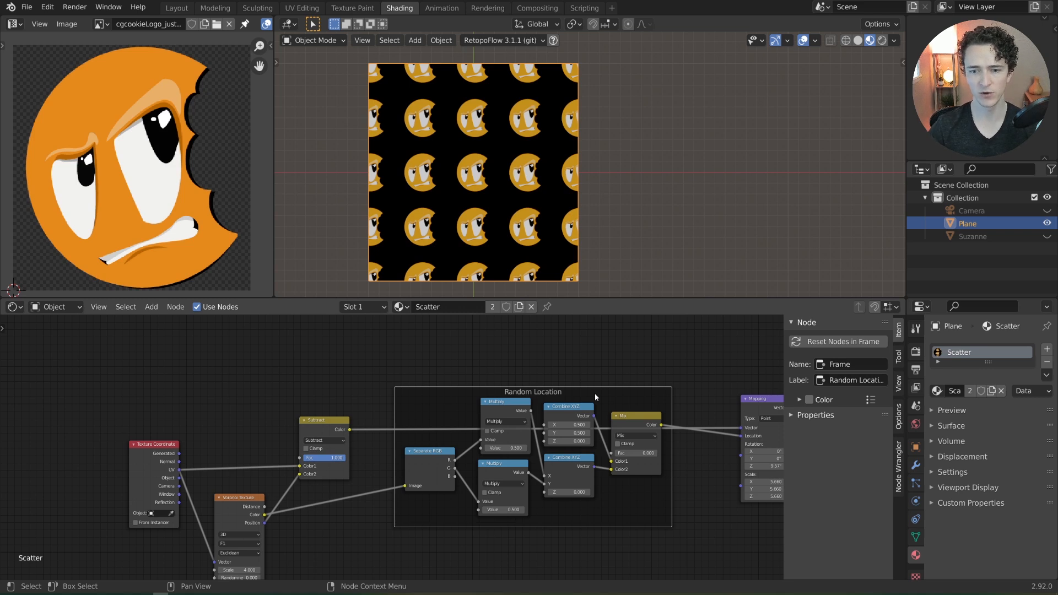
pyautogui.moveTo(594, 394); pyautogui.dragTo(584, 388)
pyautogui.moveTo(733, 457); pyautogui.dragTo(661, 460, button='middle')
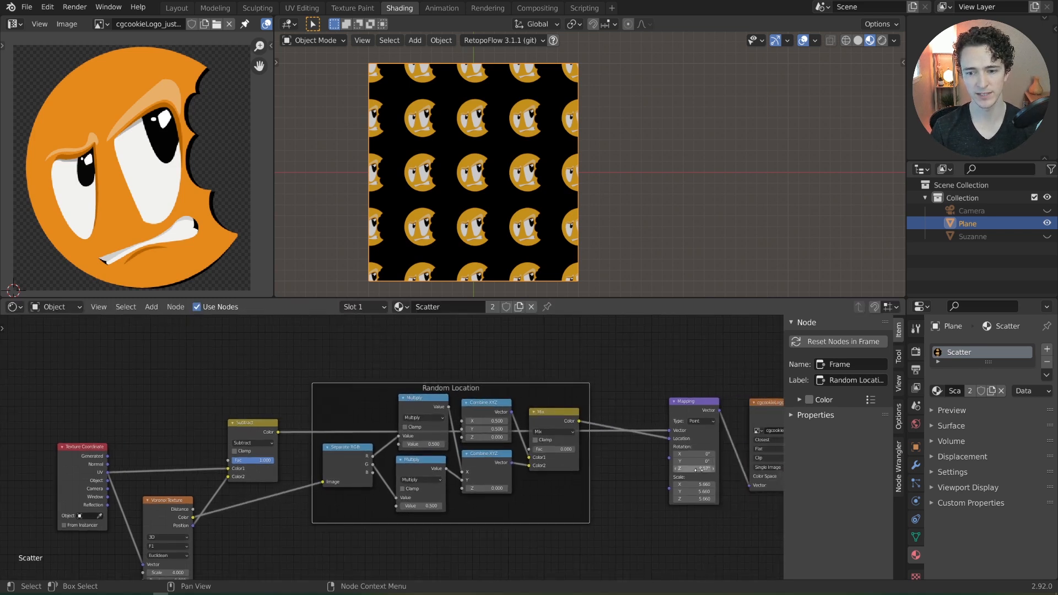
pyautogui.moveTo(698, 470); pyautogui.dragTo(765, 469)
pyautogui.moveTo(534, 446); pyautogui.dragTo(576, 450)
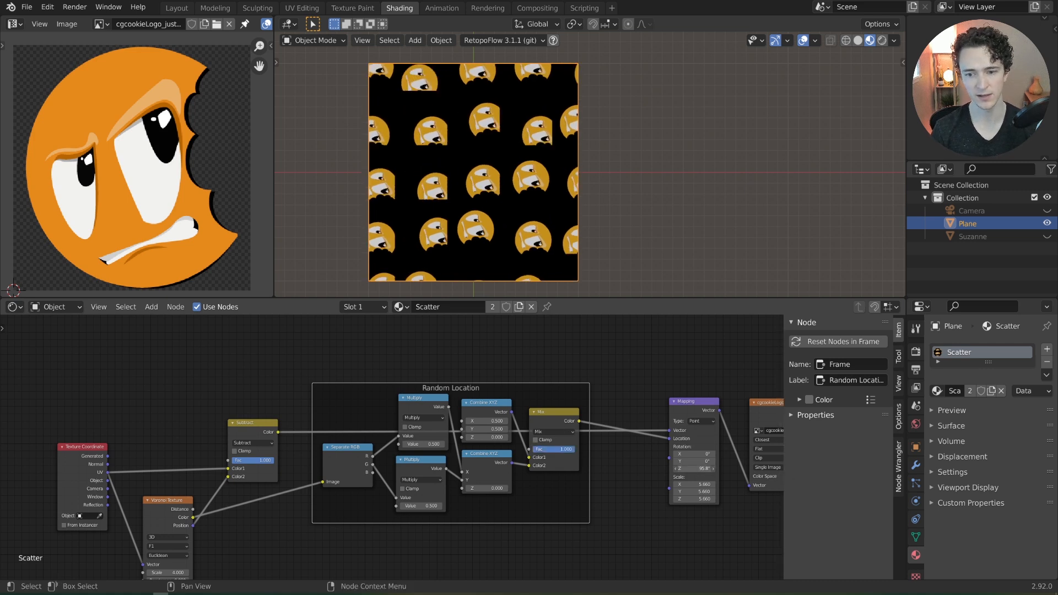
pyautogui.keyDown('shift'); pyautogui.moveTo(703, 468); pyautogui.dragTo(669, 468); pyautogui.keyUp('shift')
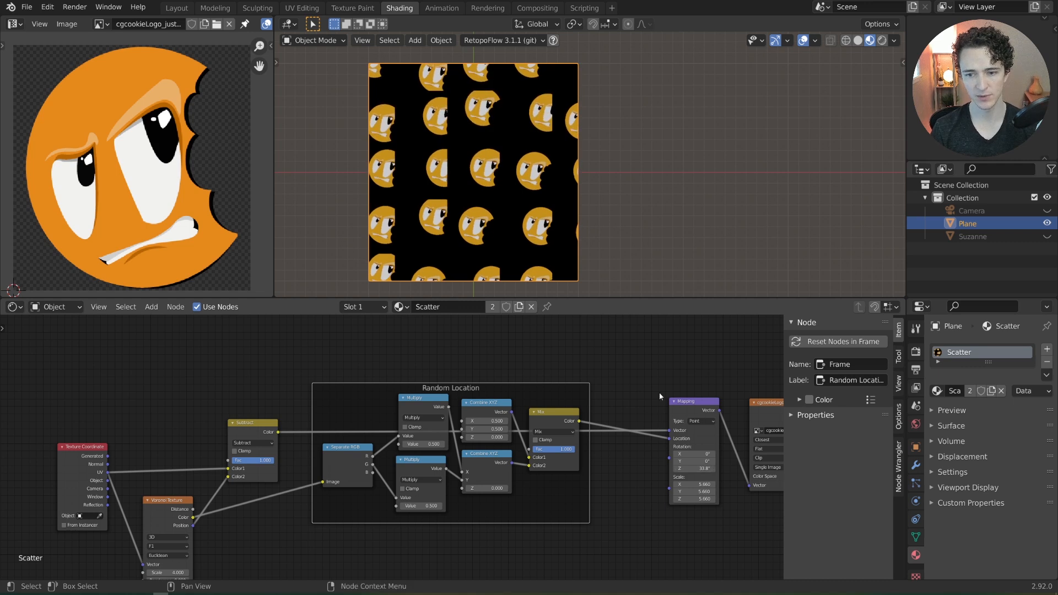
# Step: Raise the Random Location frame above the main node chain and shift the Mapping node slightly closer to it
pyautogui.moveTo(470, 404); pyautogui.dragTo(484, 353)
pyautogui.moveTo(702, 413); pyautogui.dragTo(688, 416)
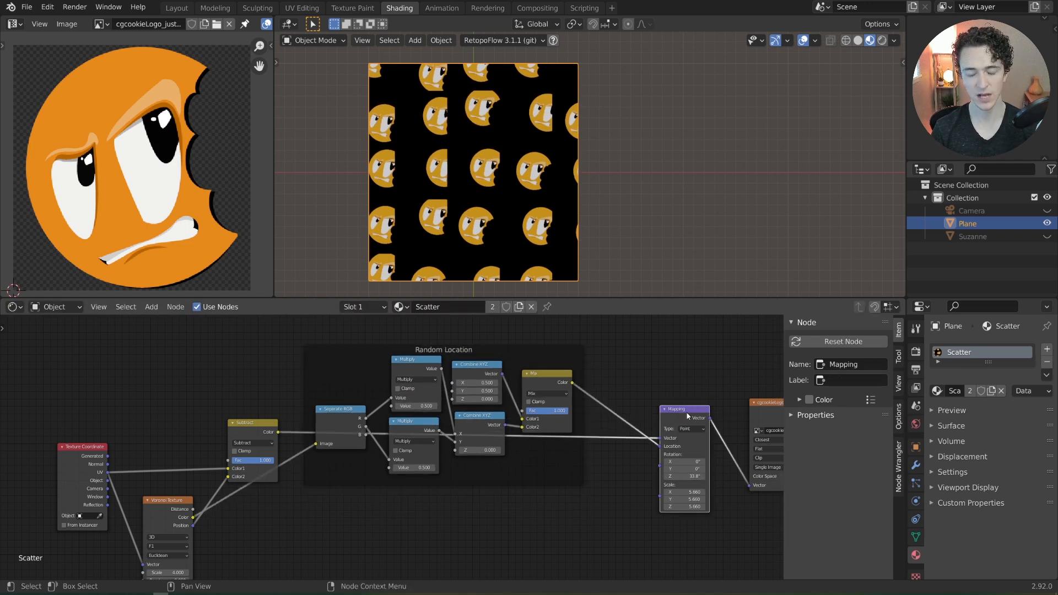
pyautogui.moveTo(650, 395); pyautogui.dragTo(633, 396, button='middle')
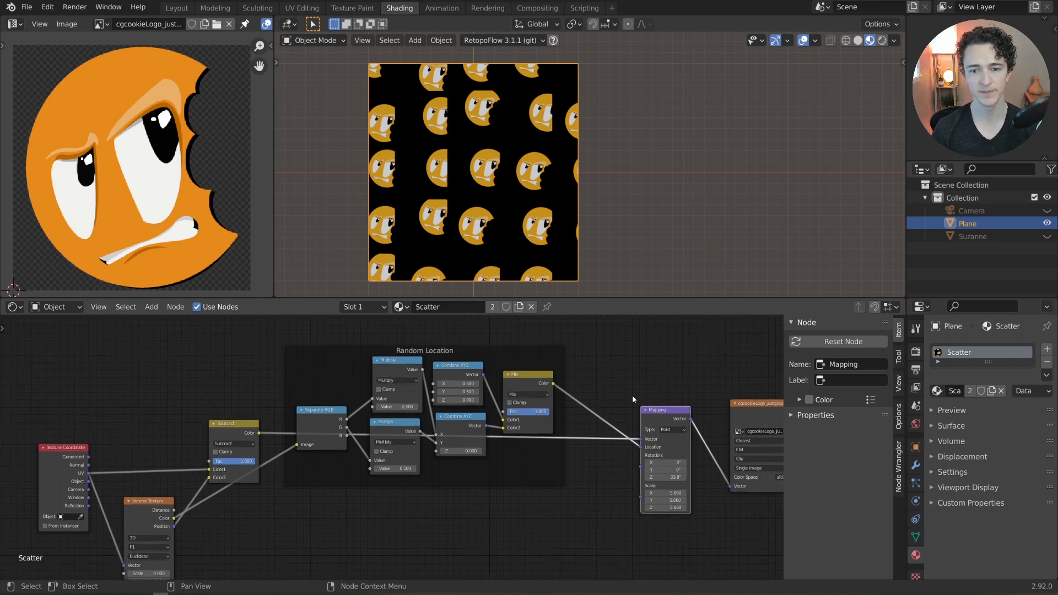
# Step: Add a Vector Math node set to Add above the Mapping node, lowering Mapping to make room
pyautogui.moveTo(612, 344); pyautogui.dragTo(606, 365, button='middle')
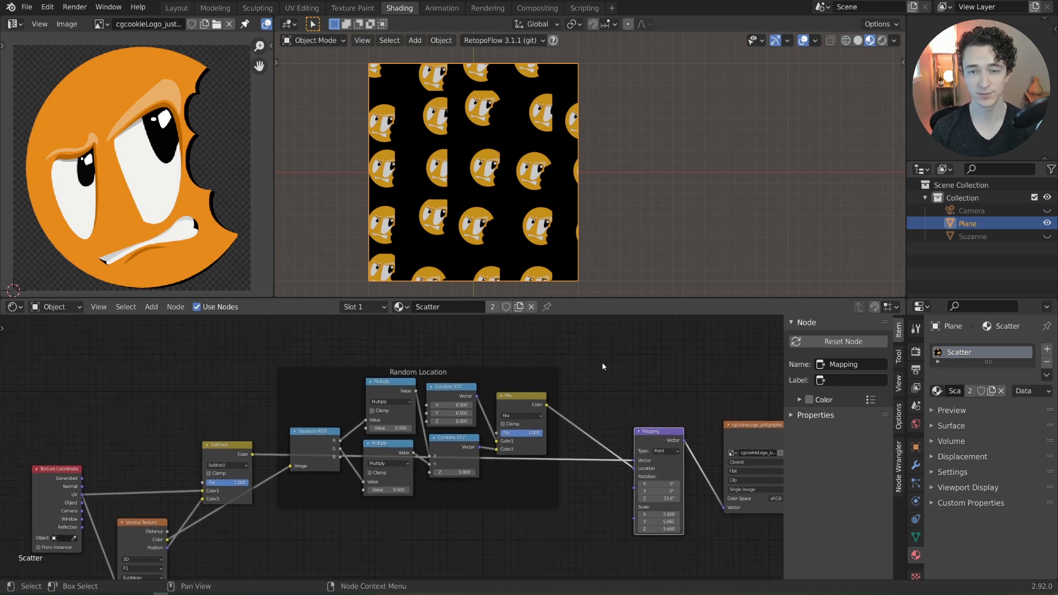
pyautogui.hotkey('shift', 'a')
pyautogui.moveTo(602, 363)
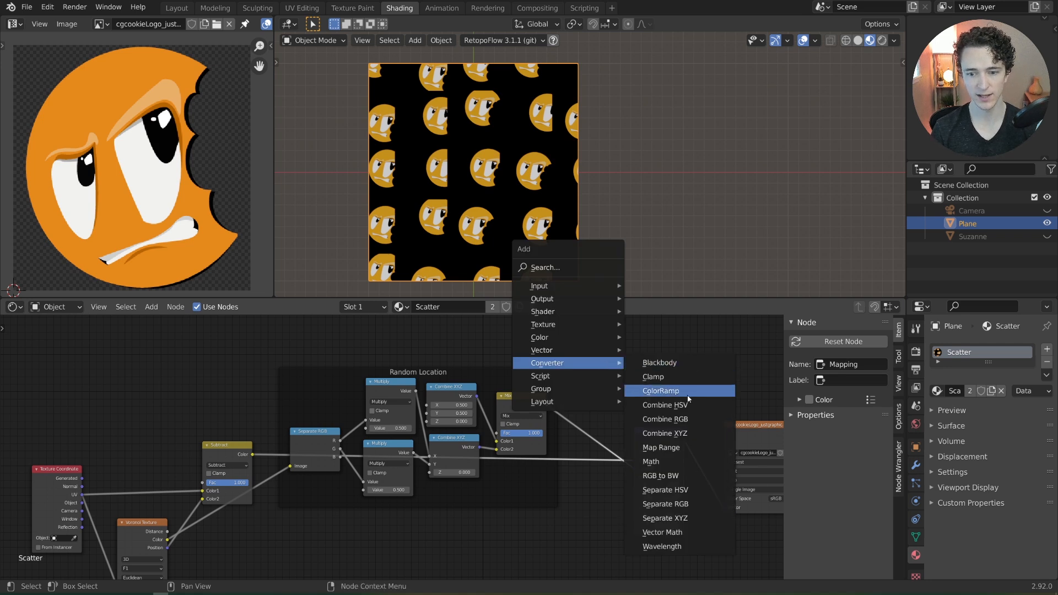
pyautogui.click(661, 532)
pyautogui.click(655, 375)
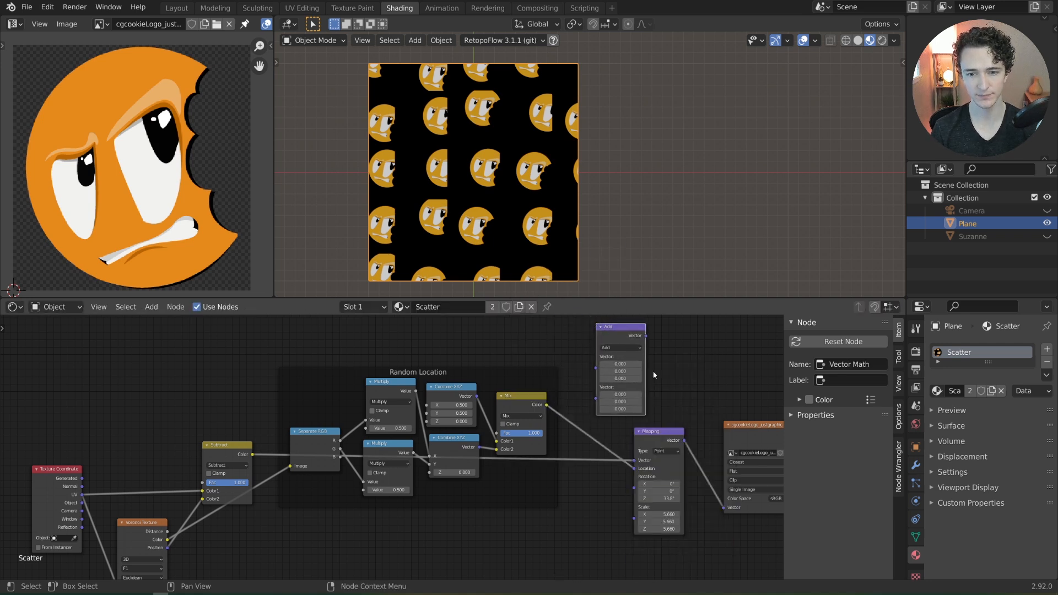
pyautogui.moveTo(662, 435); pyautogui.dragTo(662, 447)
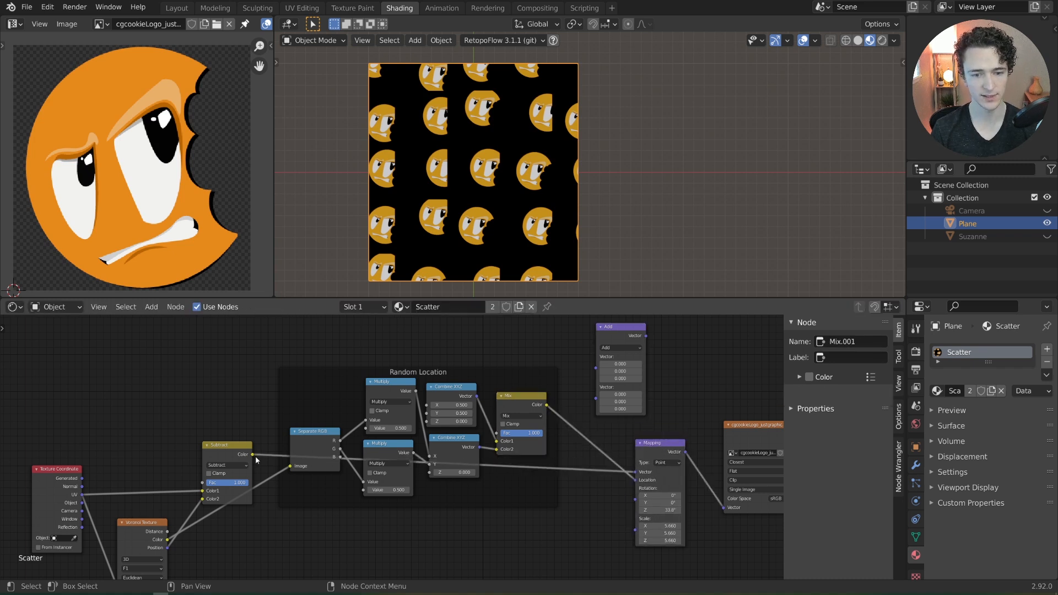
# Step: Connect the Subtract color and the Mix color to the two vector inputs of the Add node
pyautogui.moveTo(251, 456); pyautogui.dragTo(596, 372)
pyautogui.moveTo(630, 340); pyautogui.dragTo(636, 367)
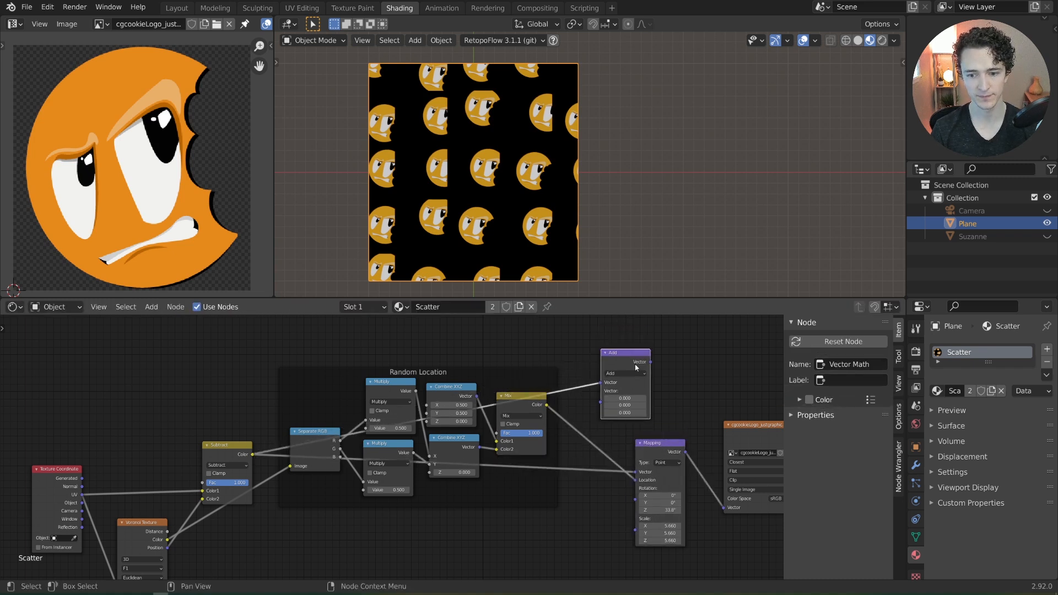
pyautogui.moveTo(547, 410); pyautogui.dragTo(606, 404)
pyautogui.moveTo(626, 357)
pyautogui.mouseDown()
pyautogui.moveTo(622, 367)
pyautogui.moveTo(629, 358)
pyautogui.mouseUp()
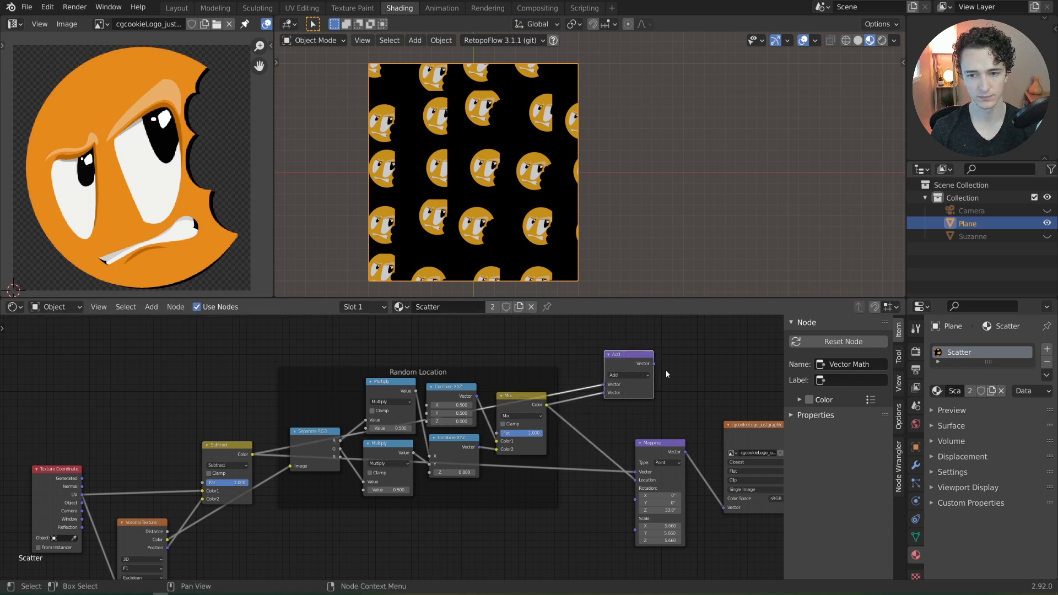
# Step: Connect the Add node's output to the Image Texture's Vector input, bypassing Mapping, and place the Mapping node beneath Add
pyautogui.moveTo(745, 393); pyautogui.dragTo(661, 386, button='middle')
pyautogui.moveTo(569, 356); pyautogui.dragTo(639, 500)
pyautogui.moveTo(576, 439); pyautogui.dragTo(547, 439)
pyautogui.moveTo(534, 410); pyautogui.dragTo(621, 420, button='middle')
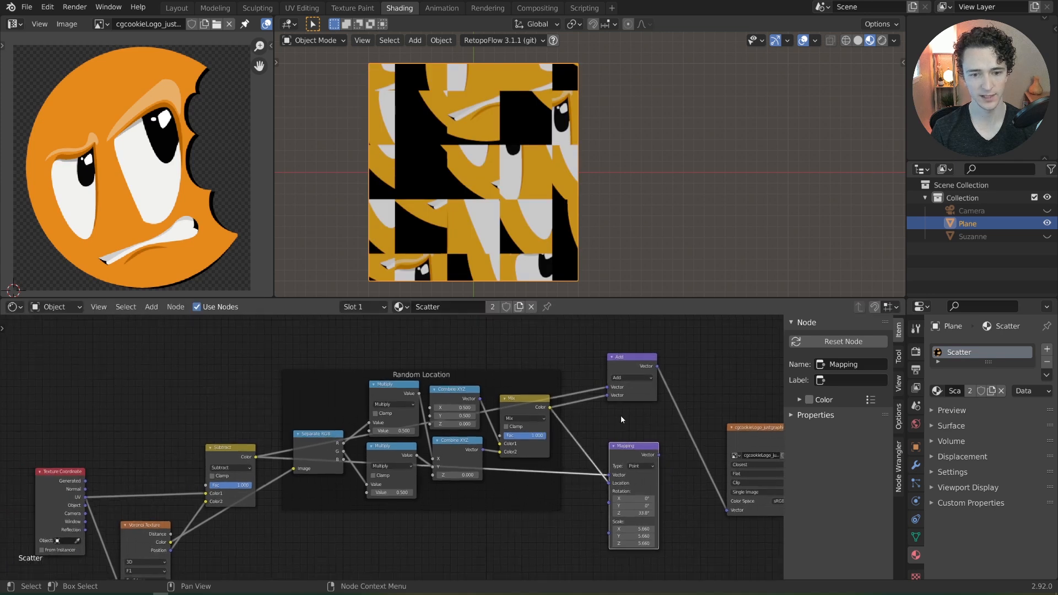
# Step: Move the Image Texture and output nodes farther from the Add node to free space for more nodes
pyautogui.scroll(1, 621, 421)
pyautogui.moveTo(648, 360)
pyautogui.mouseDown()
pyautogui.moveTo(646, 379)
pyautogui.moveTo(648, 366)
pyautogui.mouseUp()
pyautogui.moveTo(649, 366); pyautogui.dragTo(591, 341, button='middle')
pyautogui.scroll(-3, 657, 427)
pyautogui.moveTo(656, 427); pyautogui.dragTo(575, 417, button='middle')
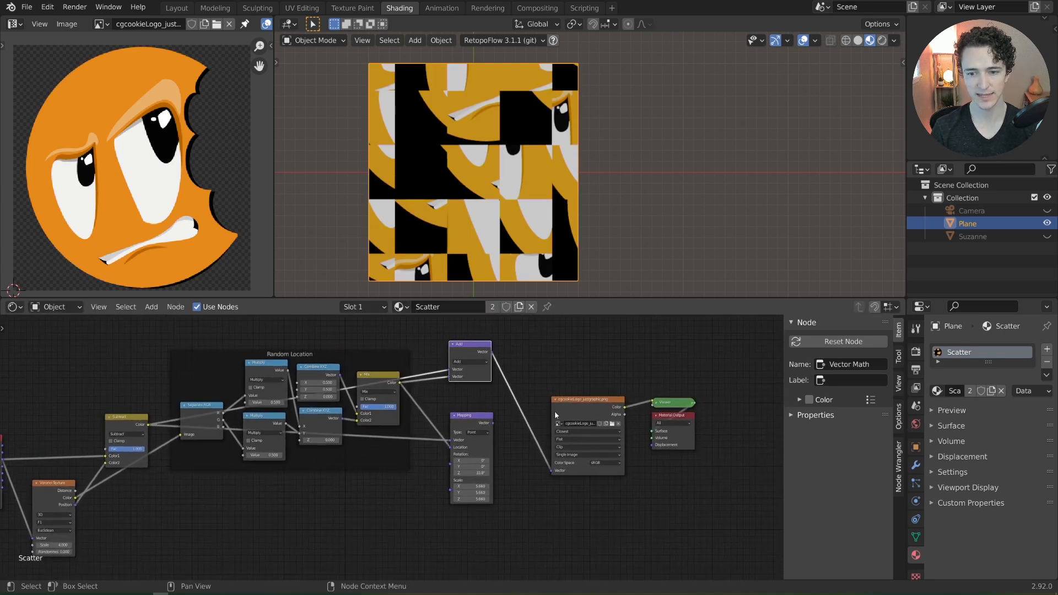
pyautogui.moveTo(544, 362); pyautogui.dragTo(764, 502)
pyautogui.press('g')
pyautogui.click(721, 454)
pyautogui.moveTo(582, 436); pyautogui.dragTo(630, 460, button='middle')
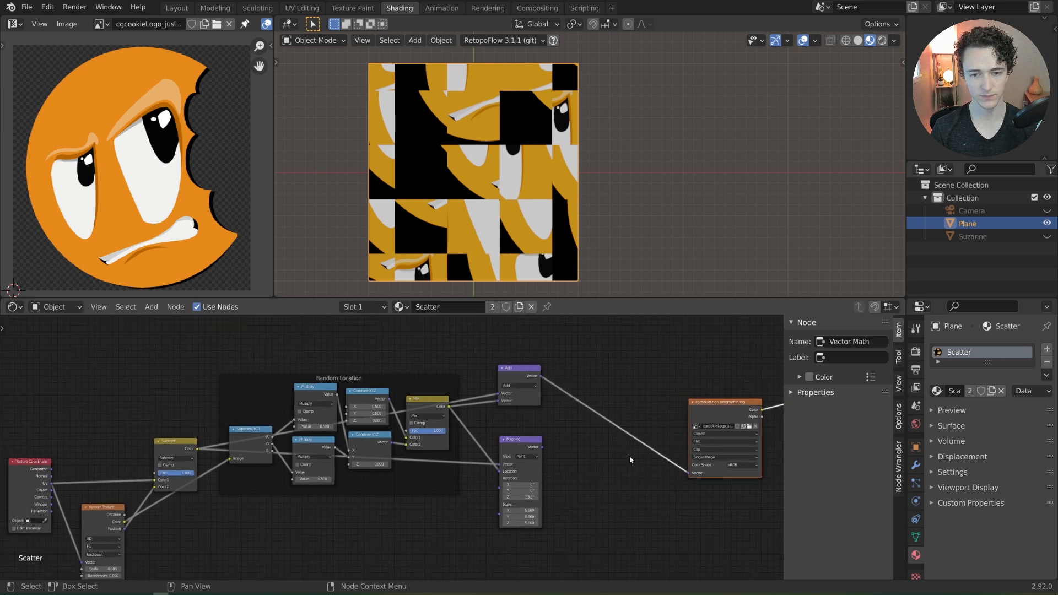
# Step: Move the Add vector node closer to the Mapping node and label it "Location"
pyautogui.scroll(3, 630, 460)
pyautogui.moveTo(562, 348); pyautogui.dragTo(560, 366)
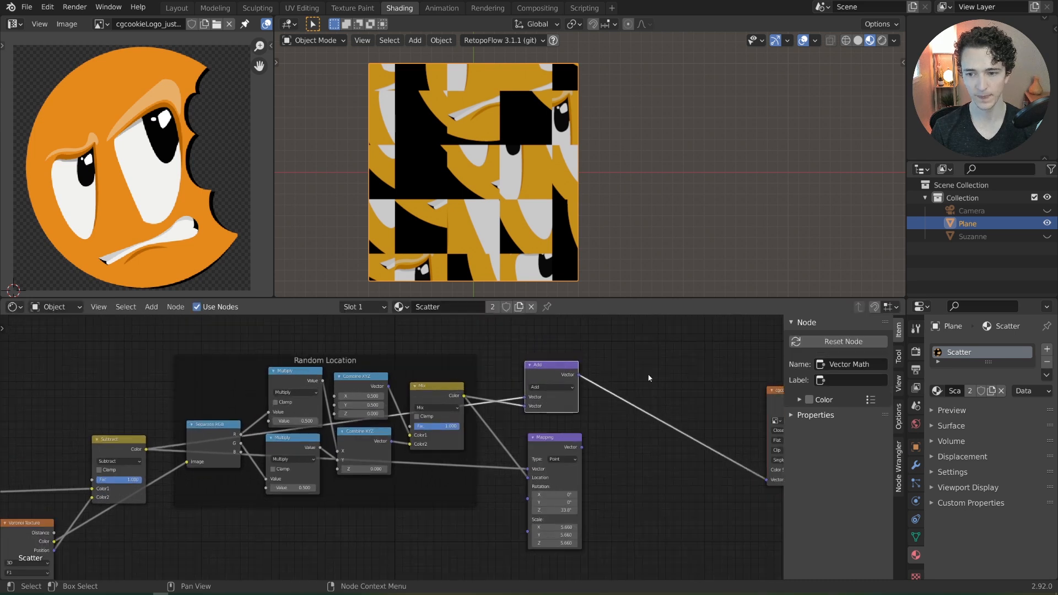
pyautogui.click(852, 380)
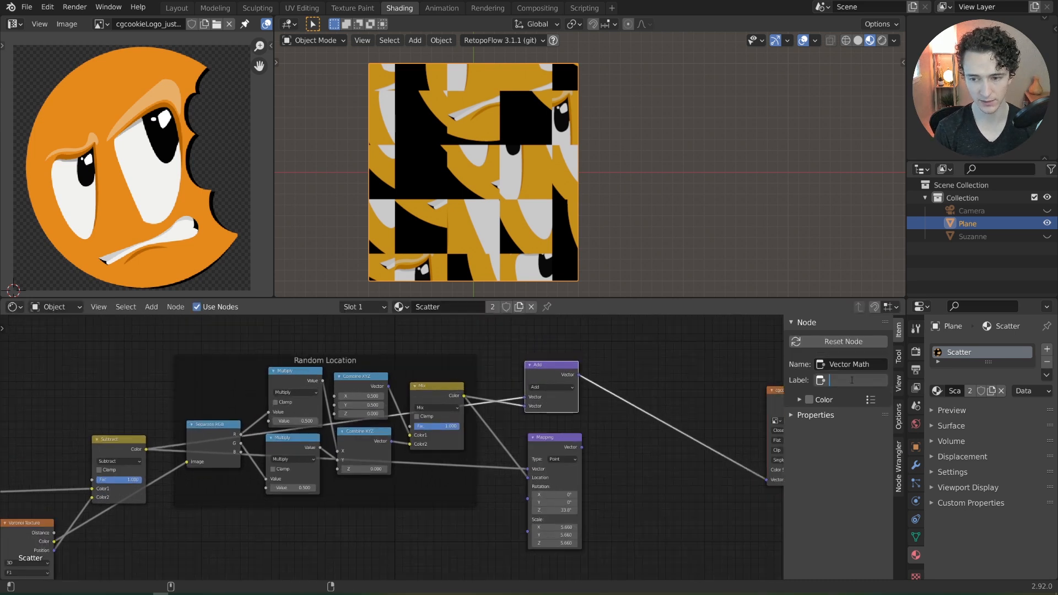
pyautogui.write('Location')
pyautogui.press('Return')
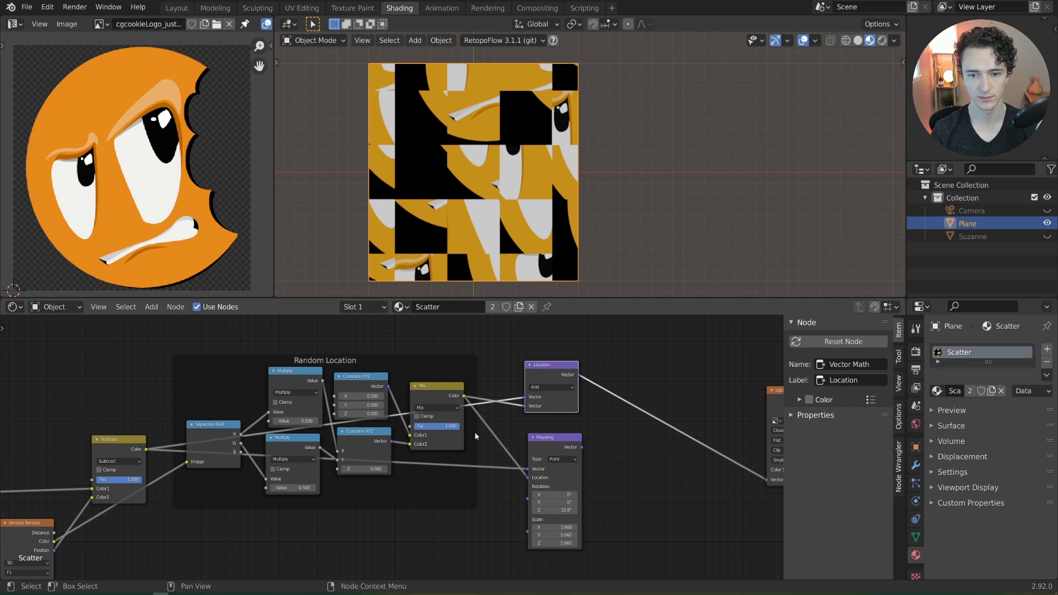
# Step: Set the Mix factor to 0 and move the Location node past the Mapping node toward the Image Texture
pyautogui.moveTo(617, 483); pyautogui.dragTo(653, 477, button='middle')
pyautogui.moveTo(482, 420); pyautogui.dragTo(441, 420)
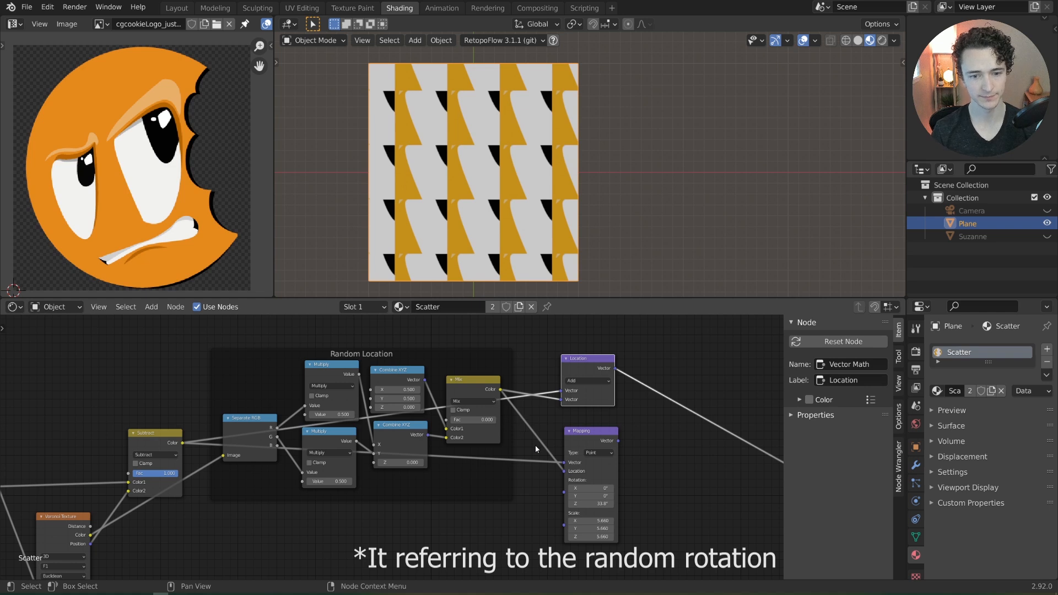
pyautogui.moveTo(581, 439); pyautogui.dragTo(574, 424, button='middle')
pyautogui.moveTo(575, 424); pyautogui.dragTo(573, 438)
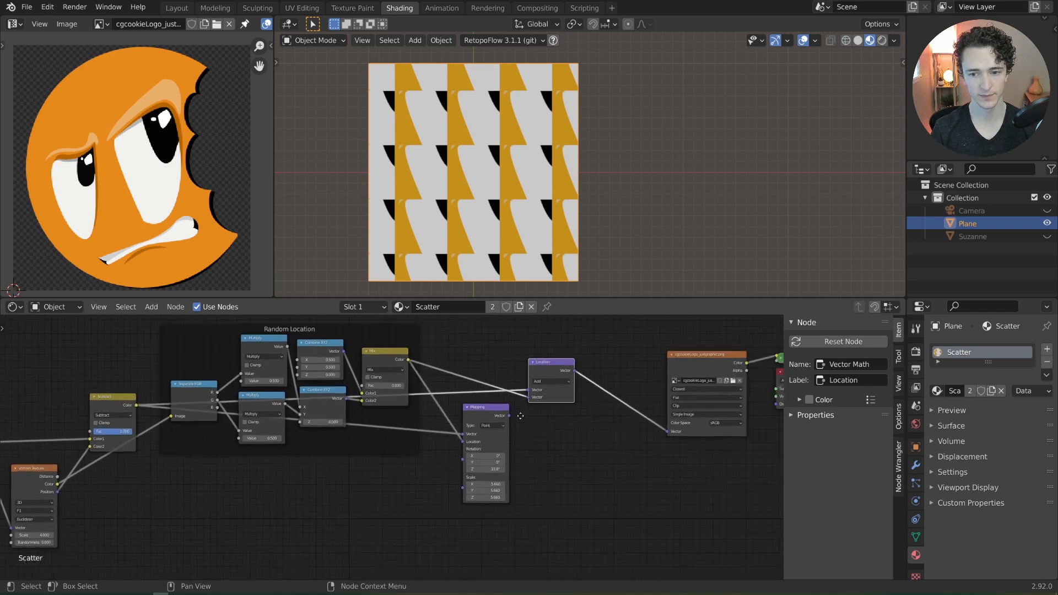
pyautogui.moveTo(530, 425); pyautogui.dragTo(495, 415, button='middle')
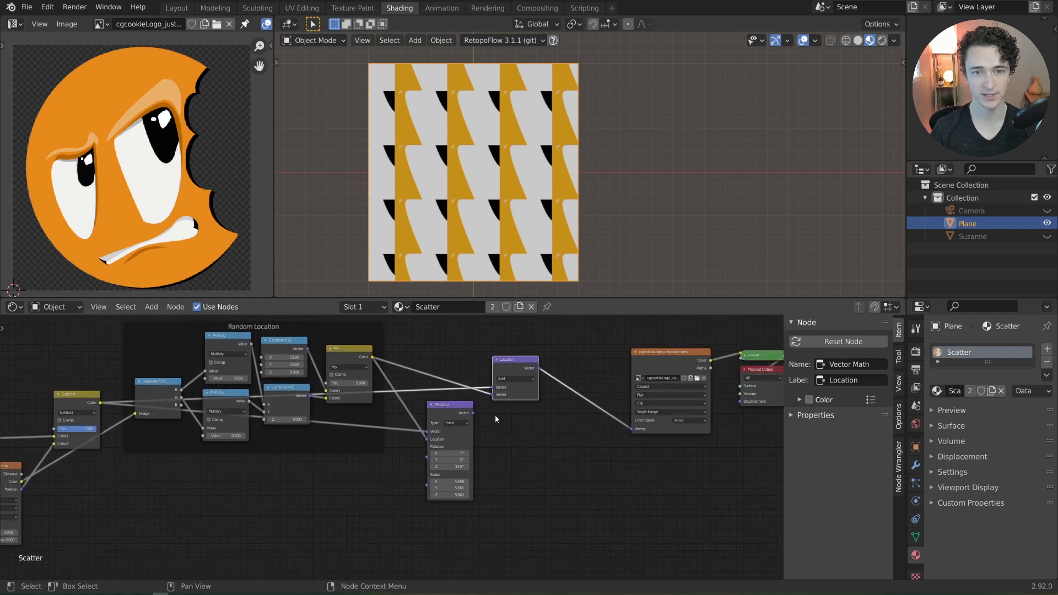
pyautogui.moveTo(568, 406); pyautogui.dragTo(537, 410, button='middle')
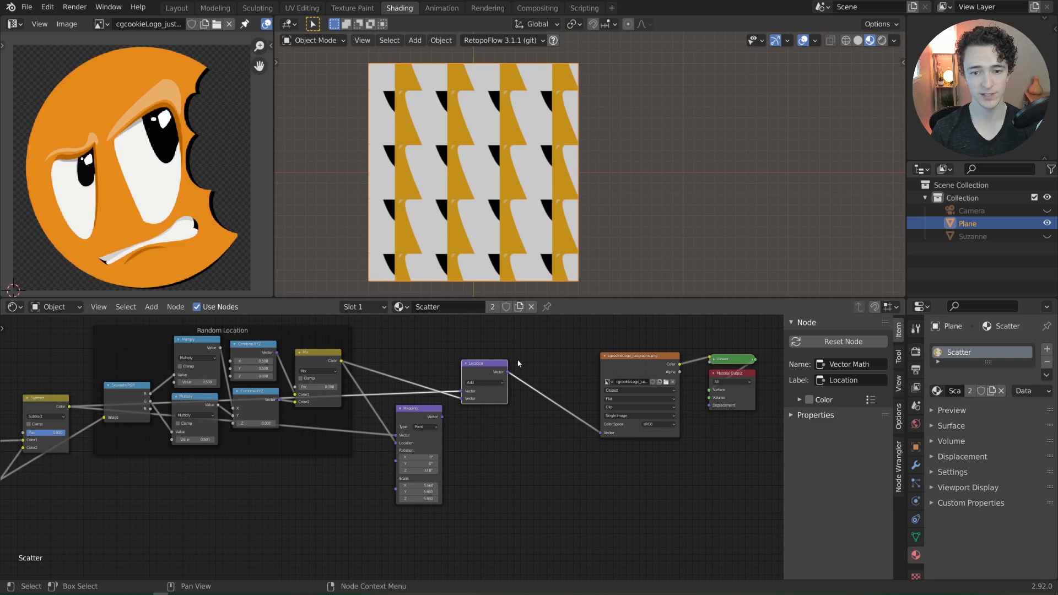
# Step: Duplicate the Location node onto its link to the Image Texture and set the copy's operation to Scale
pyautogui.hotkey('shift', 'd')
pyautogui.click(557, 374)
pyautogui.click(558, 382)
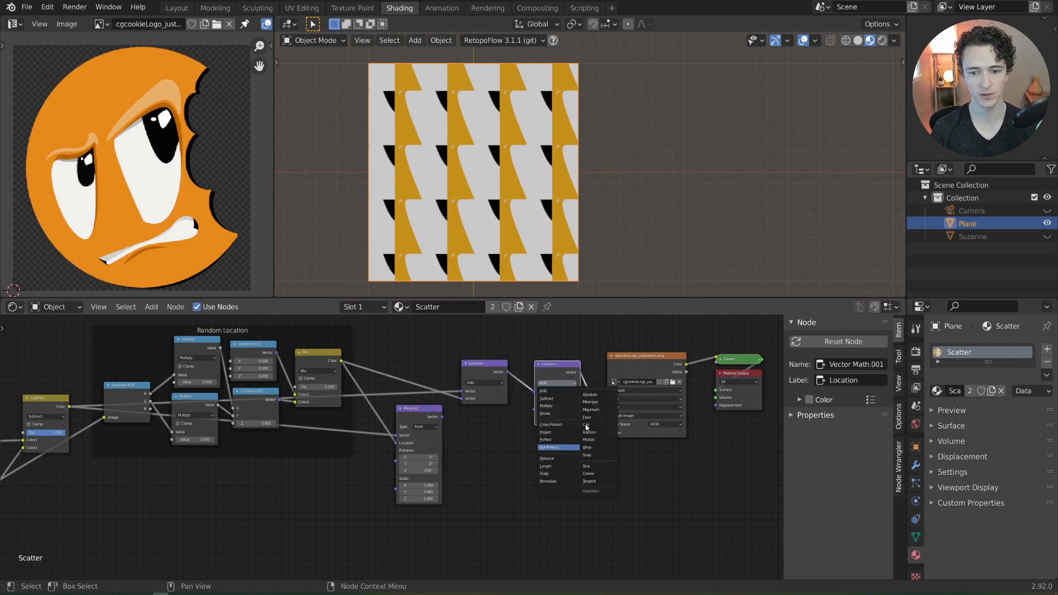
pyautogui.click(560, 474)
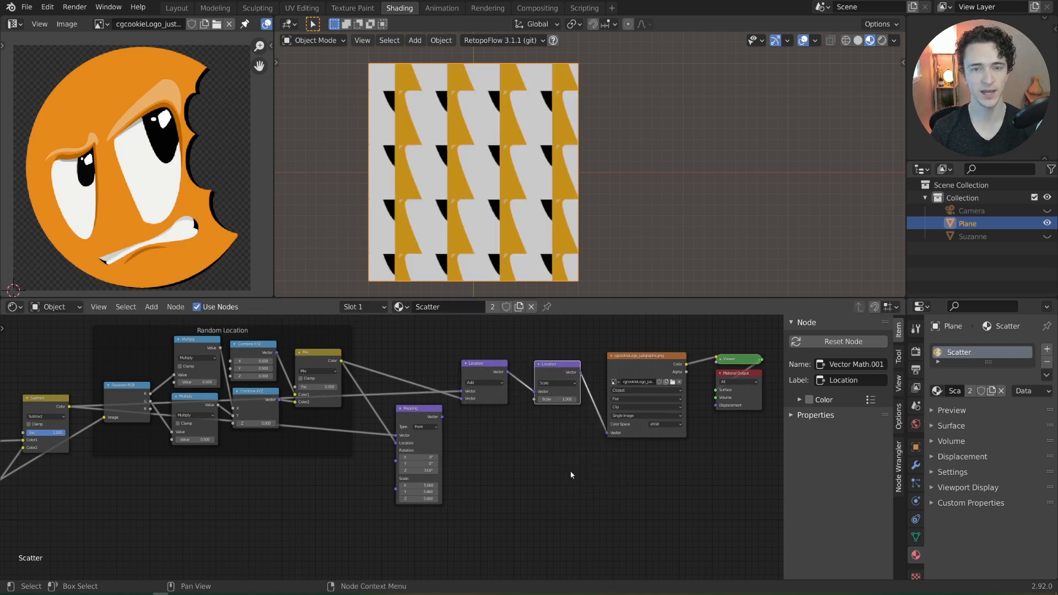
# Step: Reposition the duplicated vector node between Location and the Image Texture and set its Scale to 1.860
pyautogui.scroll(2, 584, 452)
pyautogui.moveTo(591, 439); pyautogui.dragTo(551, 446, button='middle')
pyautogui.scroll(2, 555, 435)
pyautogui.moveTo(563, 387); pyautogui.dragTo(582, 413)
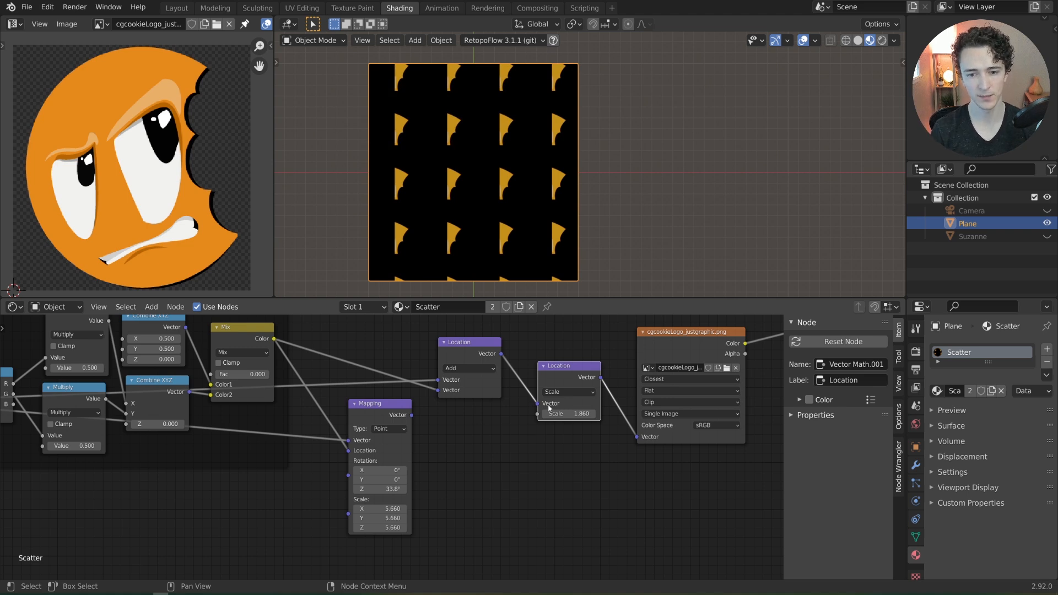
# Step: Link Location directly to the Image Texture and delete Mapping, placing the Scale vector node between the Subtract output and Location instead
pyautogui.moveTo(538, 403); pyautogui.dragTo(636, 436)
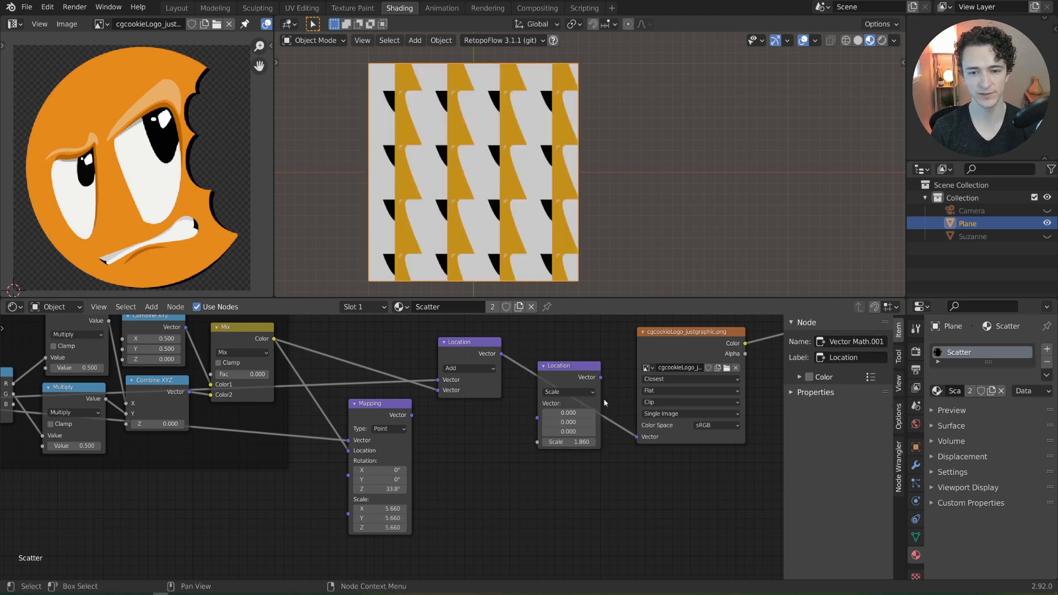
pyautogui.moveTo(586, 379); pyautogui.dragTo(326, 503)
pyautogui.press('x')
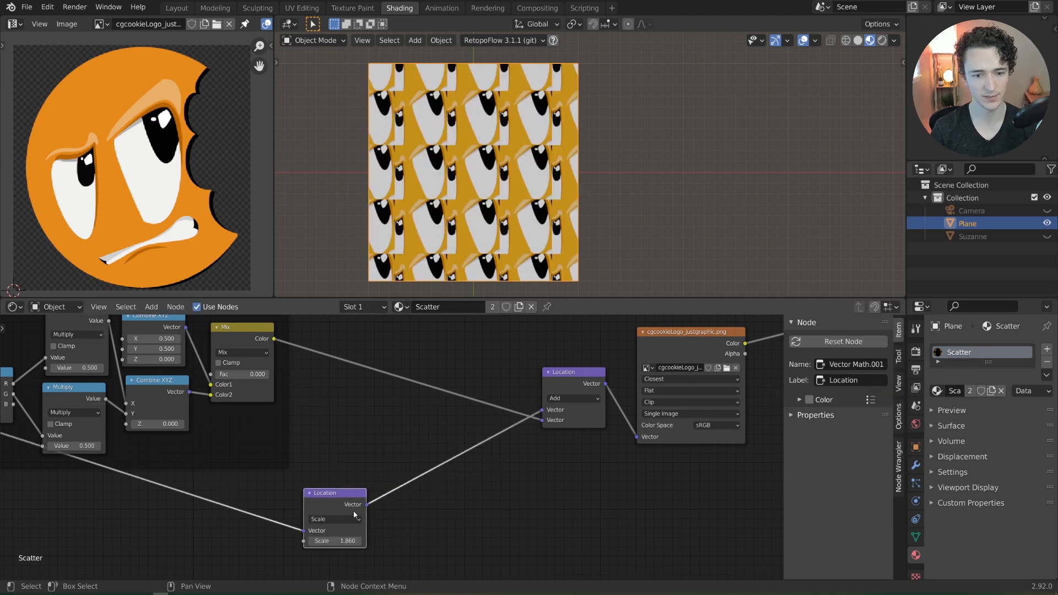
# Step: Set the Scale vector node's scale to 4.610 and label the node "Scale"
pyautogui.moveTo(362, 516); pyautogui.dragTo(494, 422, button='middle')
pyautogui.moveTo(459, 442); pyautogui.dragTo(511, 443)
pyautogui.moveTo(461, 404); pyautogui.dragTo(470, 440, button='middle')
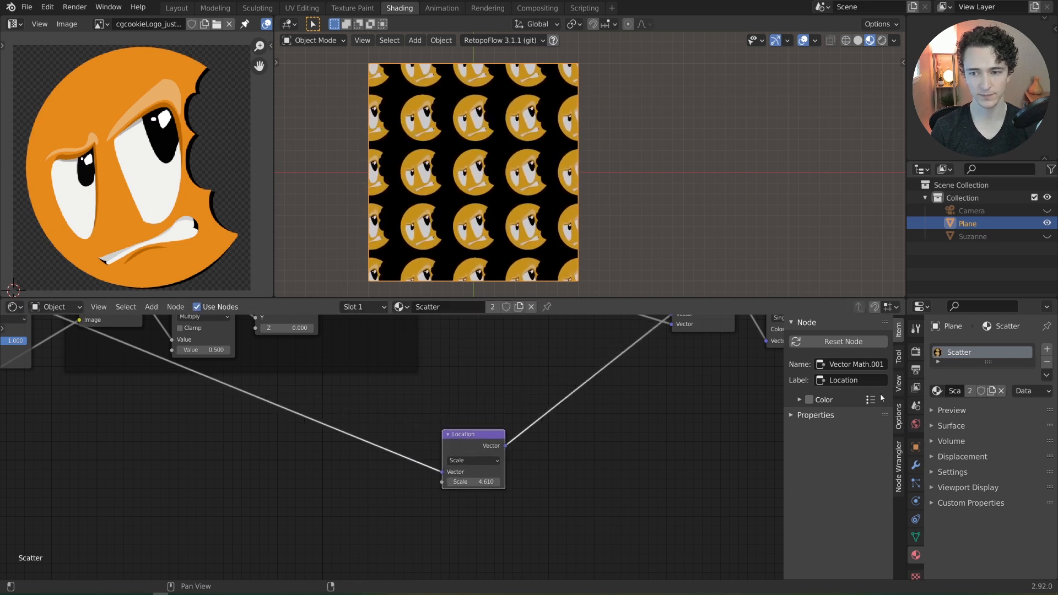
pyautogui.click(869, 380)
pyautogui.write('Scal')
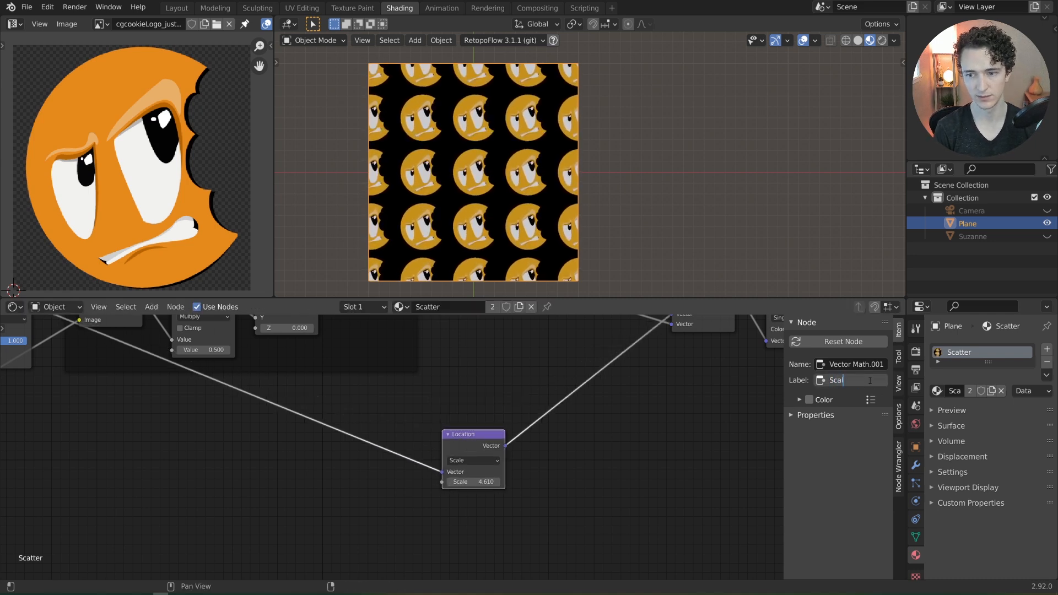
pyautogui.write('e')
pyautogui.press('Return')
# Step: Move the Scale node up in line with Location, leaving space between the two nodes
pyautogui.scroll(-2, 550, 518)
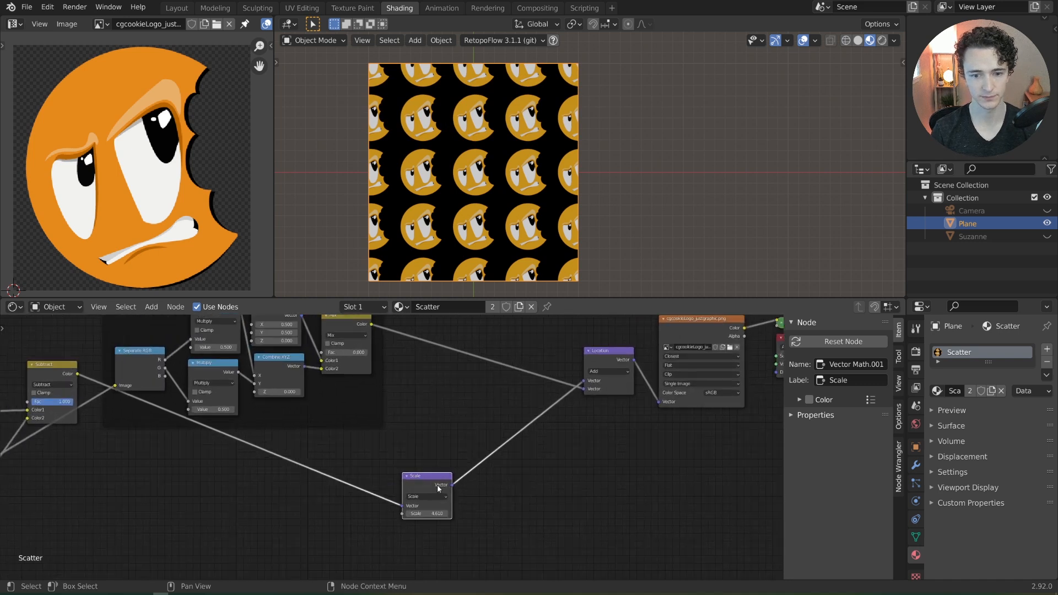
pyautogui.moveTo(437, 484); pyautogui.dragTo(534, 356)
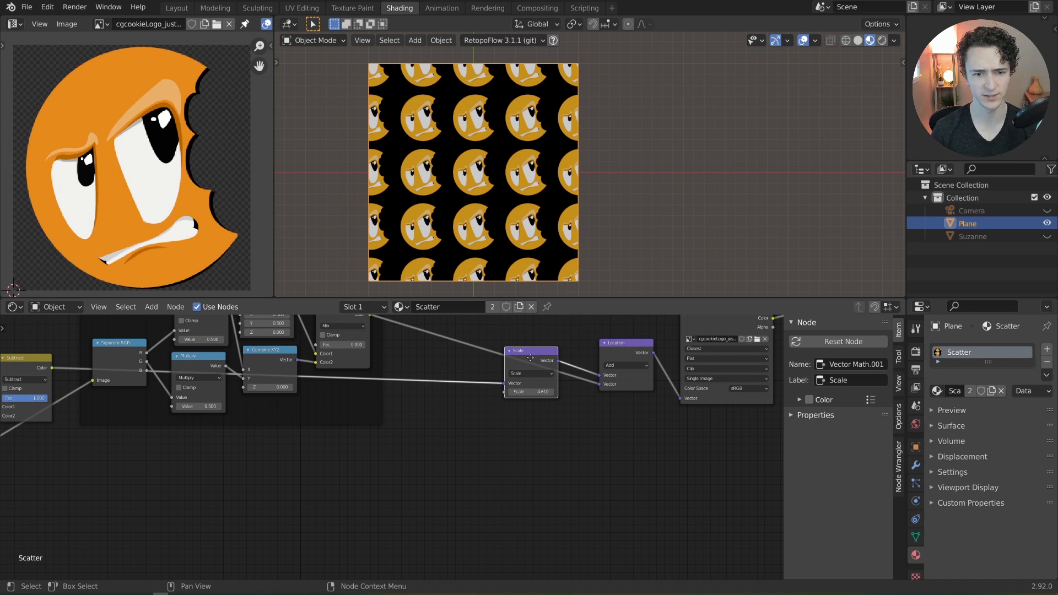
pyautogui.moveTo(530, 357); pyautogui.dragTo(466, 363)
pyautogui.click(456, 379)
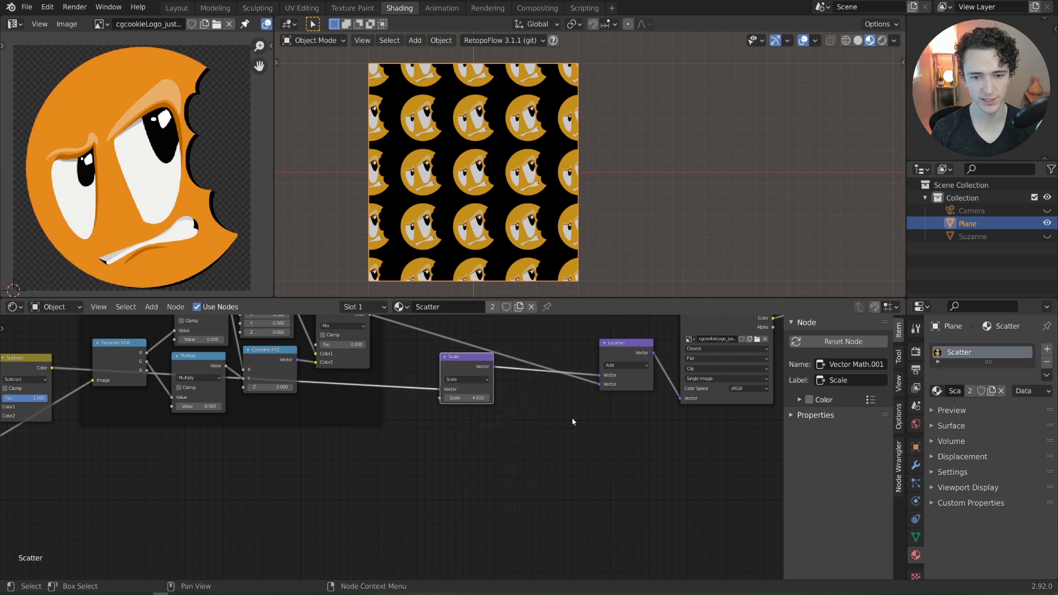
# Step: Insert a new Mapping node on the link between Scale and Location and set its Z rotation to 61.9°
pyautogui.hotkey('shift', 'a')
pyautogui.moveTo(550, 402)
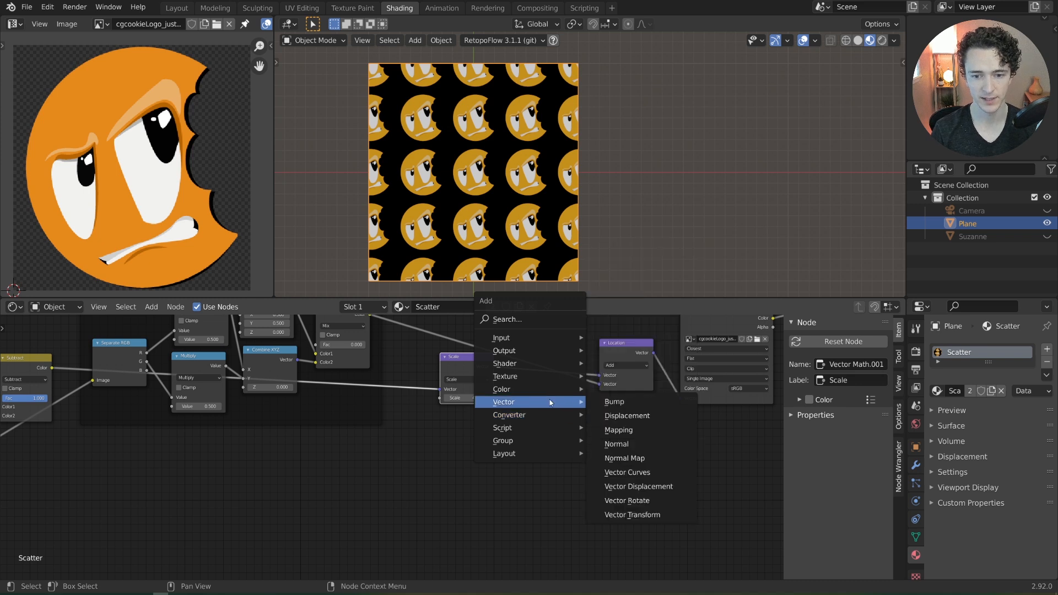
pyautogui.click(639, 431)
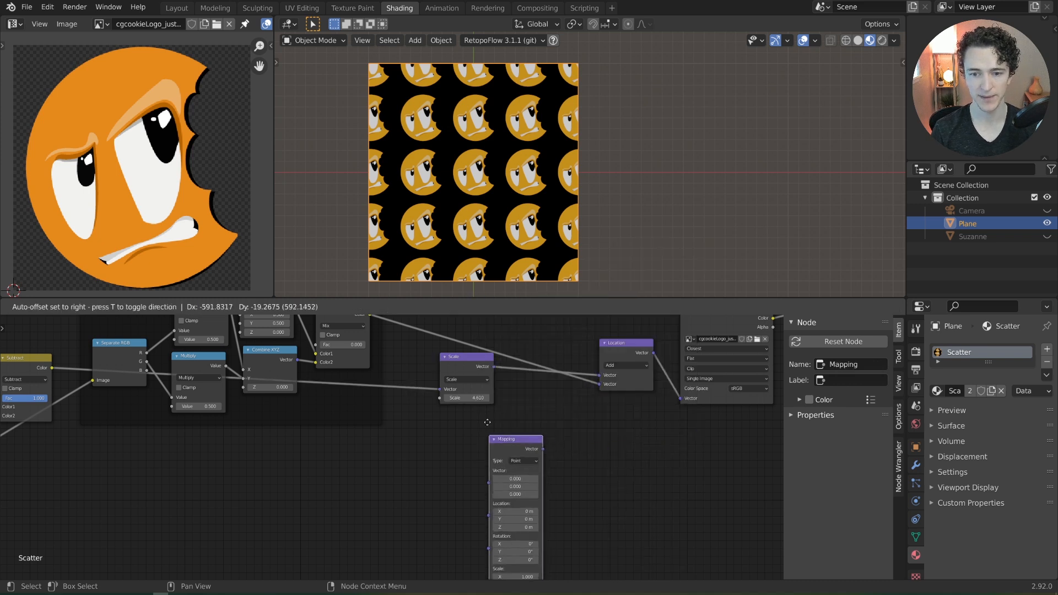
pyautogui.click(517, 368)
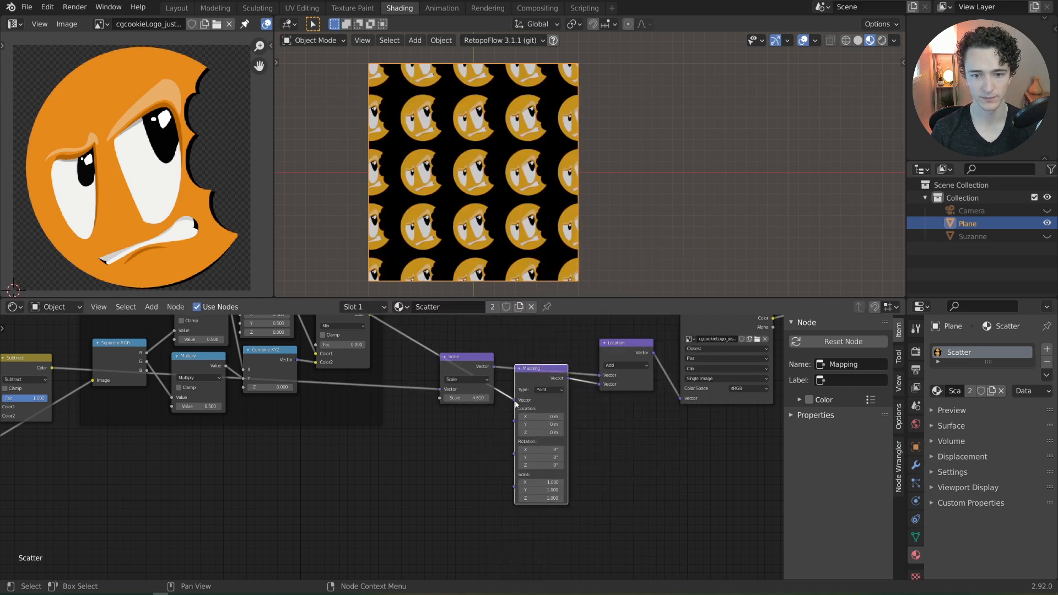
pyautogui.moveTo(543, 379); pyautogui.dragTo(541, 375)
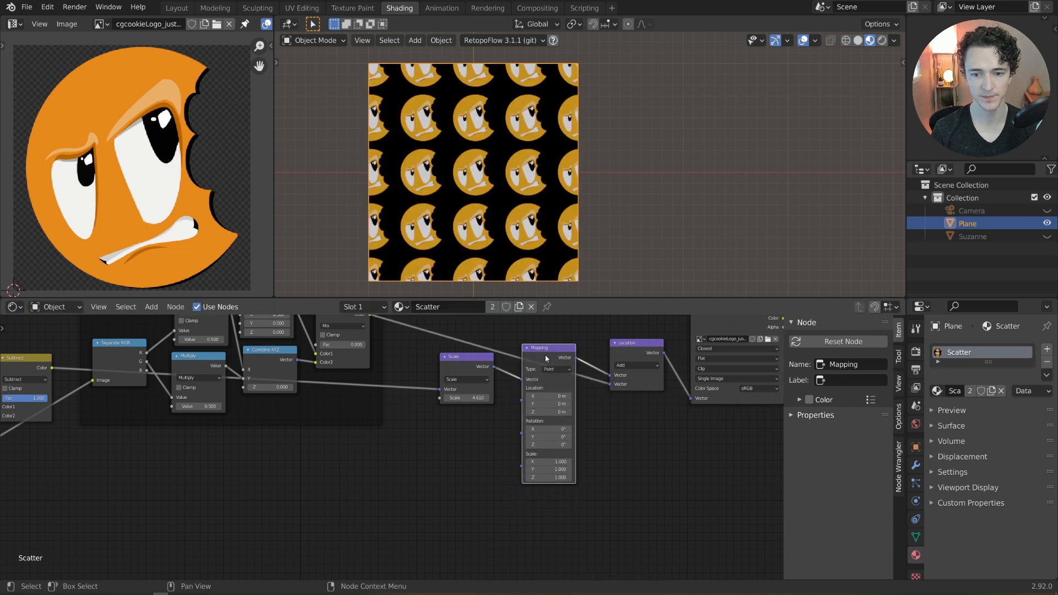
pyautogui.moveTo(545, 445); pyautogui.dragTo(567, 445)
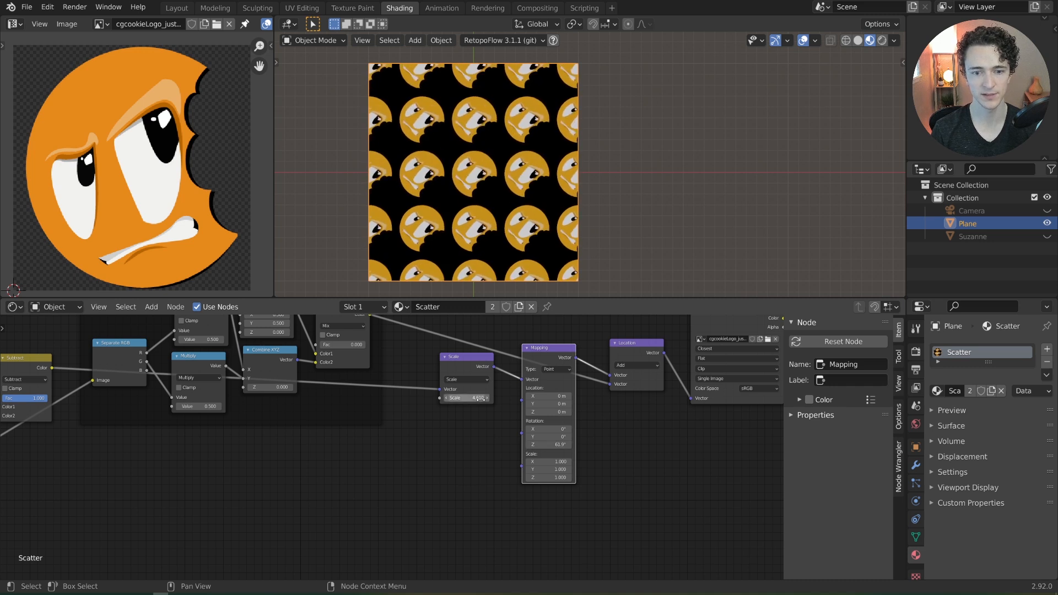
# Step: Set the Scale node's value to 6.580 and space the Scale and Mapping nodes apart
pyautogui.moveTo(468, 398); pyautogui.dragTo(489, 398)
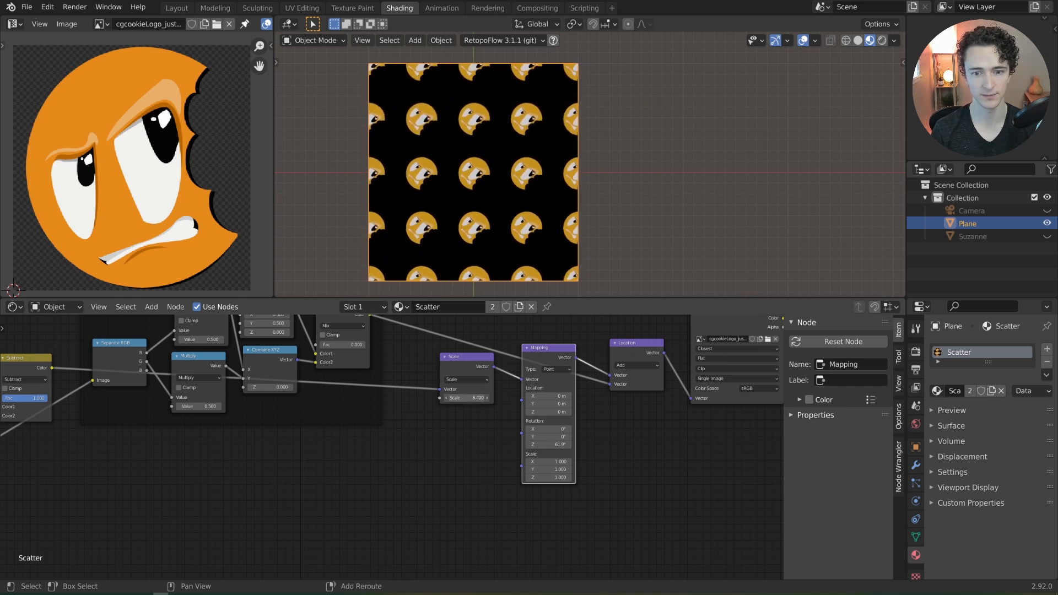
pyautogui.moveTo(466, 361); pyautogui.dragTo(454, 360)
pyautogui.moveTo(567, 351); pyautogui.dragTo(564, 350)
# Step: Label the Mapping node "Rotation"
pyautogui.scroll(1, 602, 379)
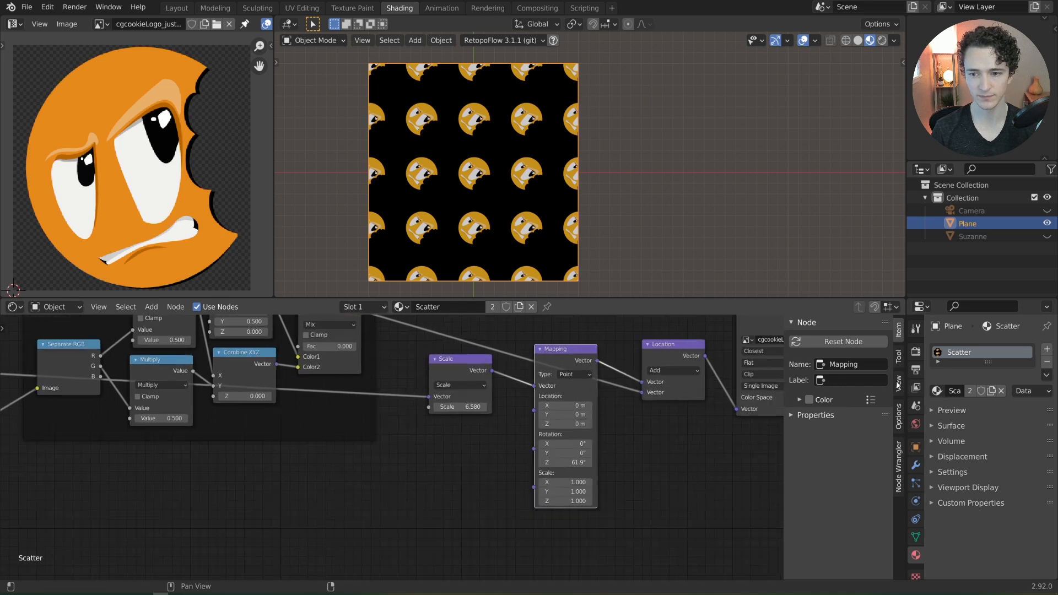
pyautogui.click(872, 381)
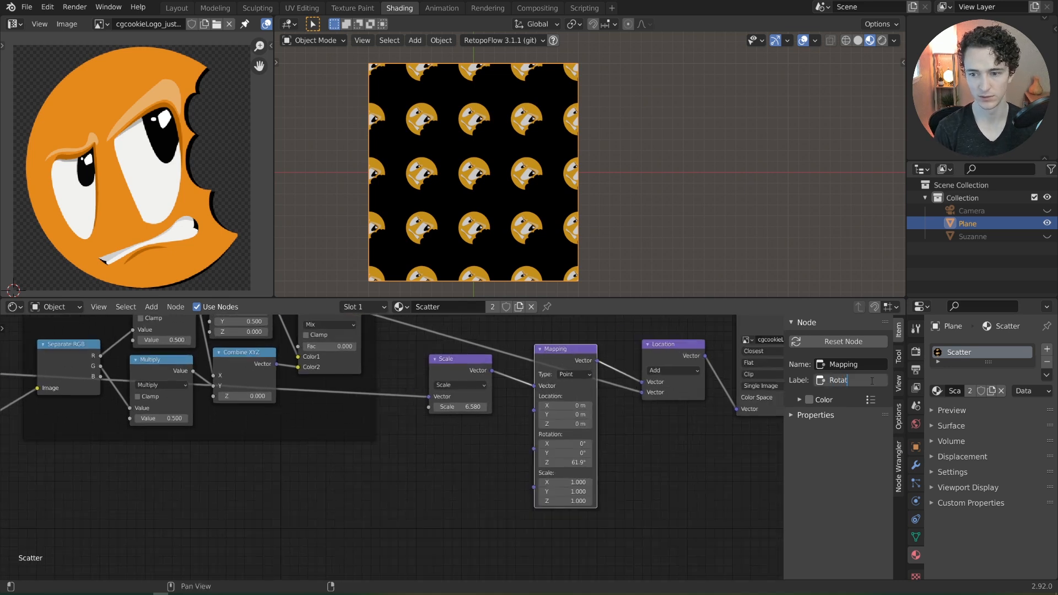
pyautogui.press('Return')
# Step: Add a Combine XYZ node, connect it to the Rotation node's Rotation input and set its Z to 0.370
pyautogui.hotkey('shift', 'a')
pyautogui.moveTo(499, 464)
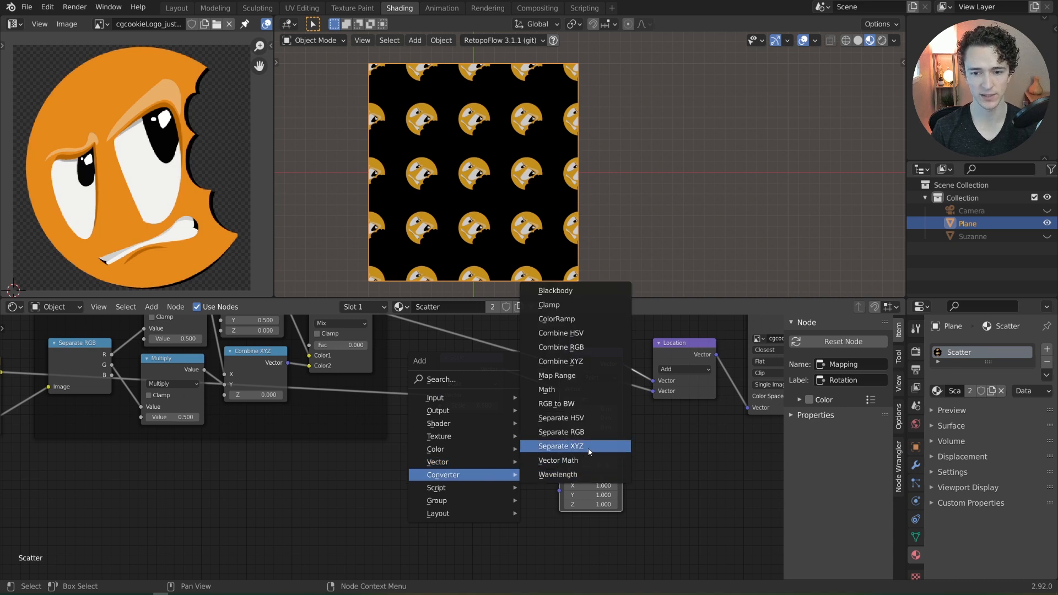
pyautogui.click(587, 361)
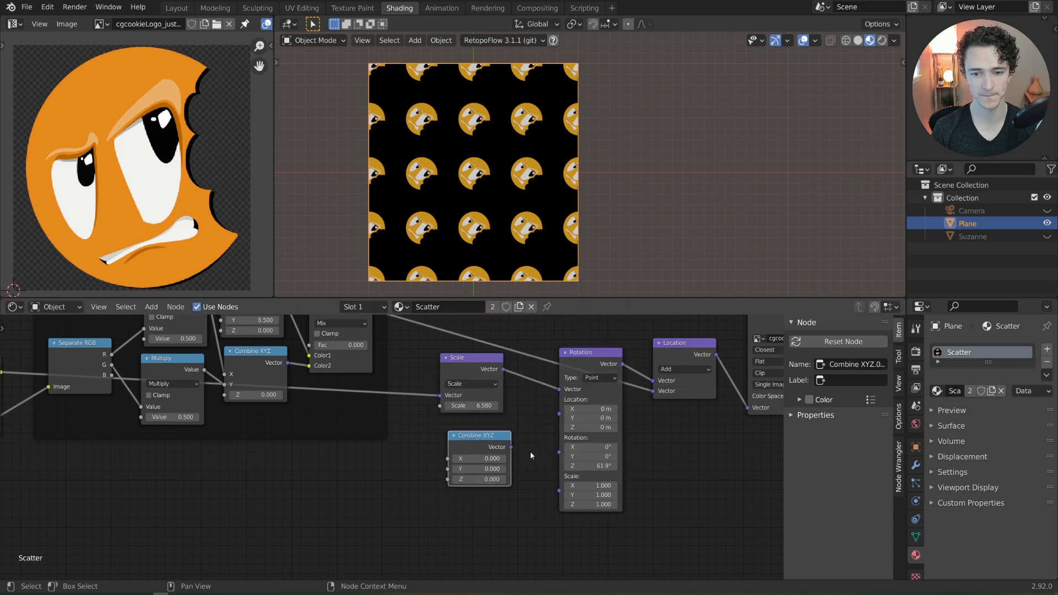
pyautogui.moveTo(511, 447); pyautogui.dragTo(559, 452)
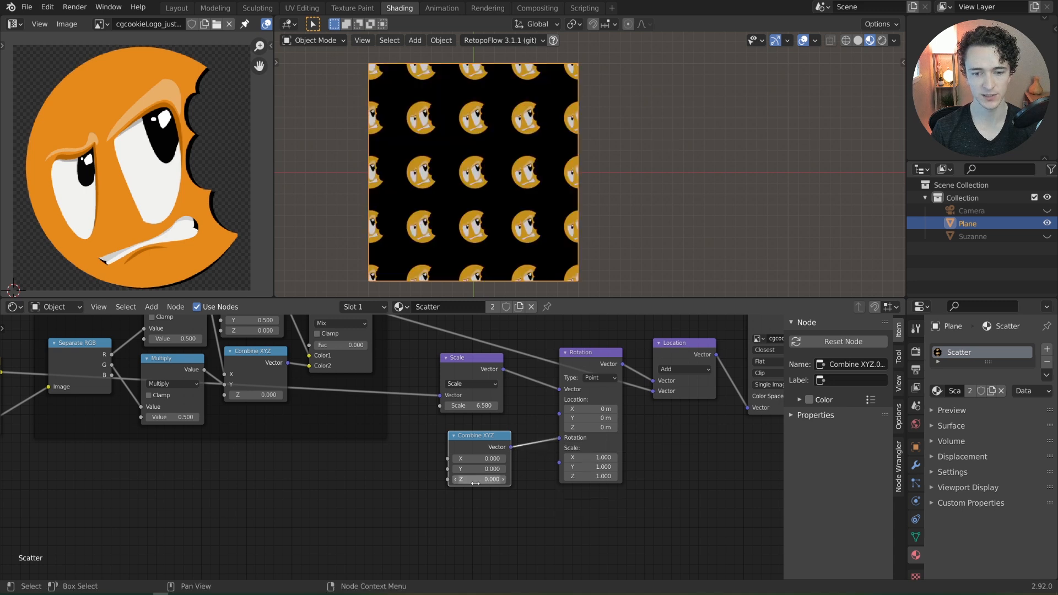
pyautogui.moveTo(477, 479)
pyautogui.mouseDown()
pyautogui.moveTo(532, 479)
pyautogui.moveTo(493, 479)
pyautogui.mouseUp()
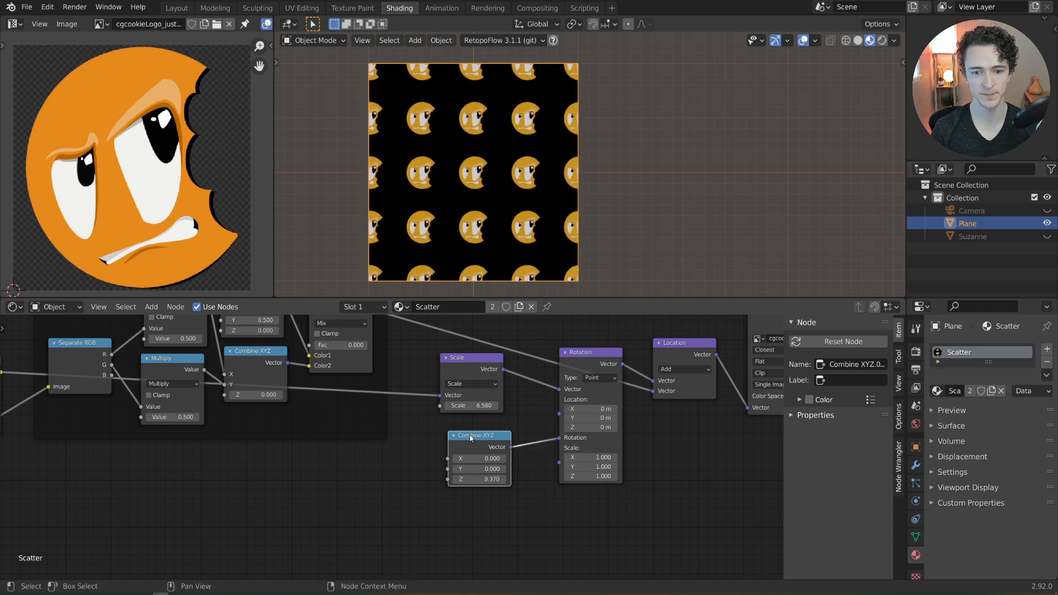
# Step: Move the new Combine XYZ node below the Random Location frame and connect Separate RGB's B output to its Z input
pyautogui.moveTo(473, 439); pyautogui.dragTo(475, 448)
pyautogui.scroll(-4, 475, 447)
pyautogui.moveTo(484, 441); pyautogui.dragTo(558, 432, button='middle')
pyautogui.moveTo(533, 438); pyautogui.dragTo(444, 463)
pyautogui.moveTo(444, 463); pyautogui.dragTo(437, 466)
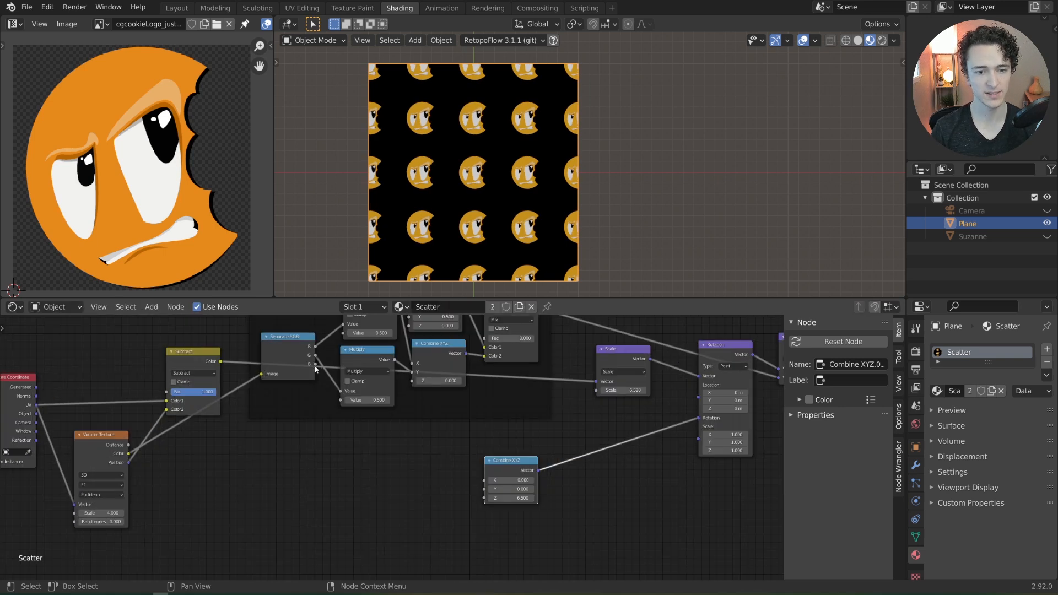
pyautogui.moveTo(315, 364); pyautogui.dragTo(484, 497)
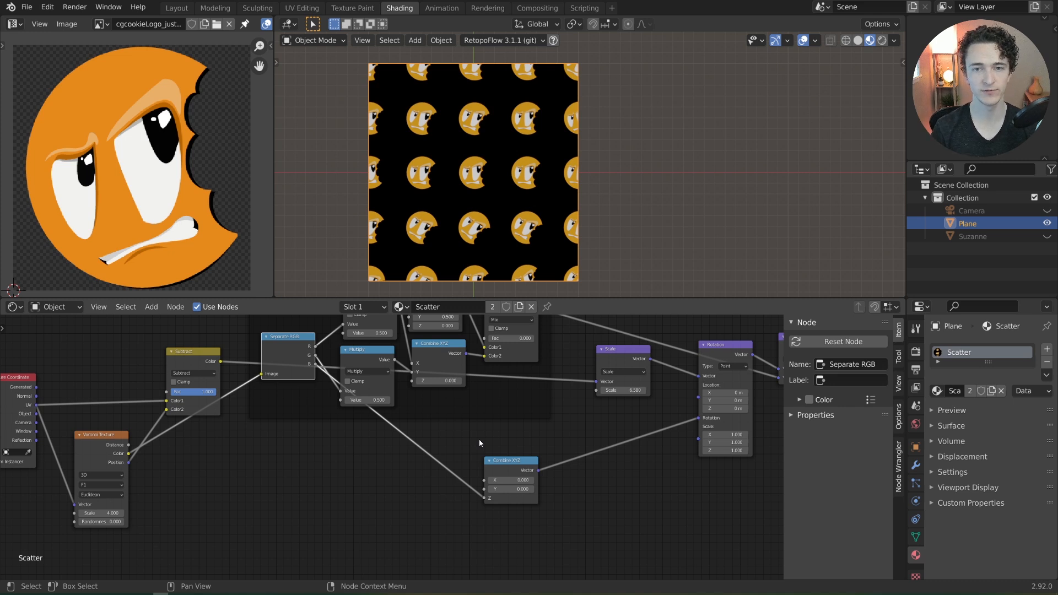
# Step: Insert a Map Range node on the link between Separate RGB's B output and the Combine XYZ Z input
pyautogui.hotkey('shift', 'a')
pyautogui.moveTo(479, 441)
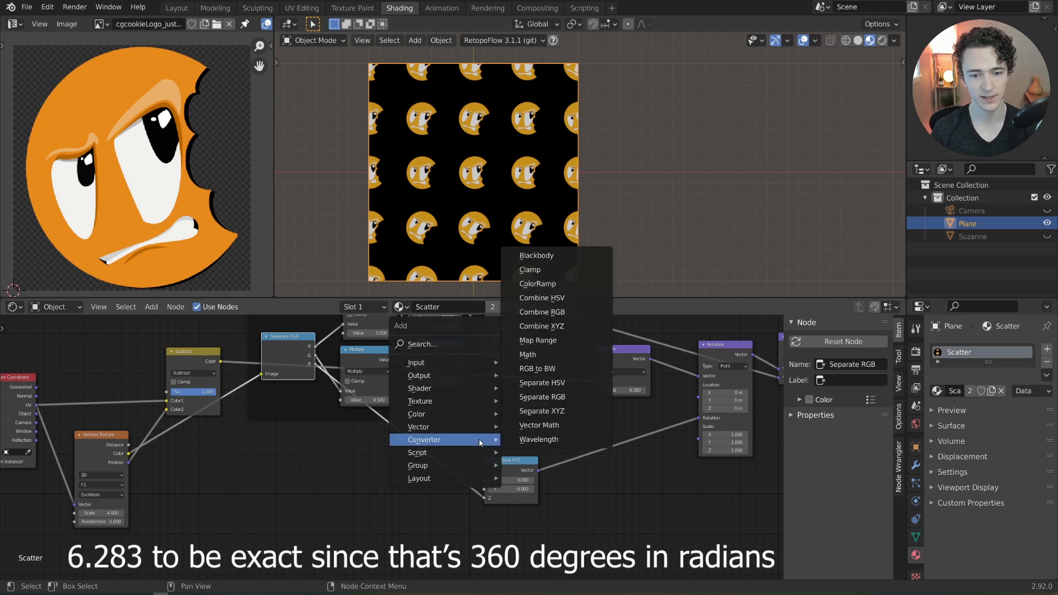
pyautogui.click(537, 340)
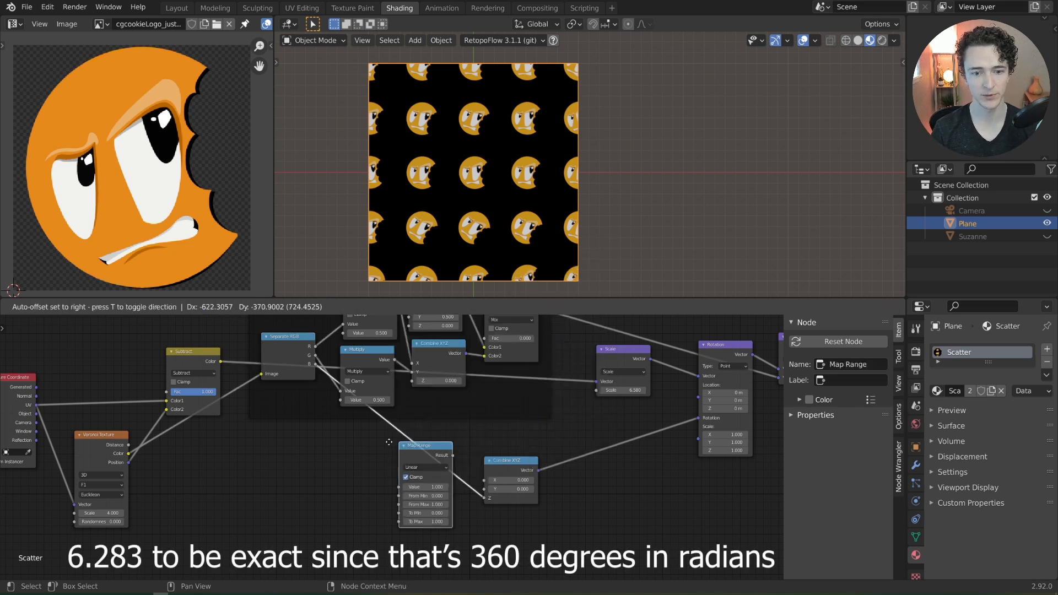
pyautogui.click(426, 491)
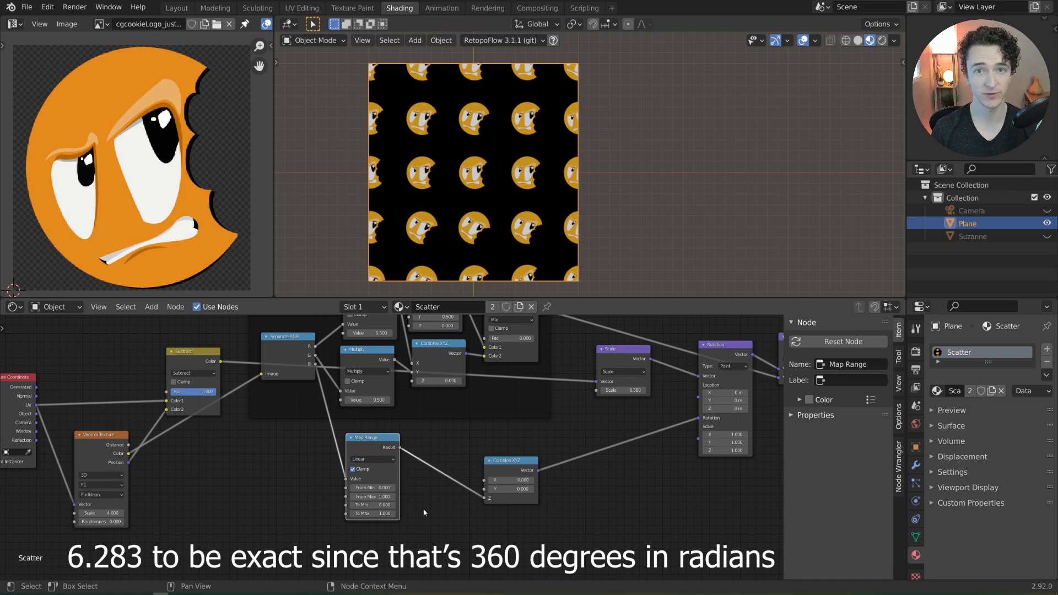
# Step: Set the Map Range To Max to 6.500 and reposition the Map Range and Combine XYZ nodes level with each other
pyautogui.scroll(1, 442, 498)
pyautogui.scroll(1, 416, 499)
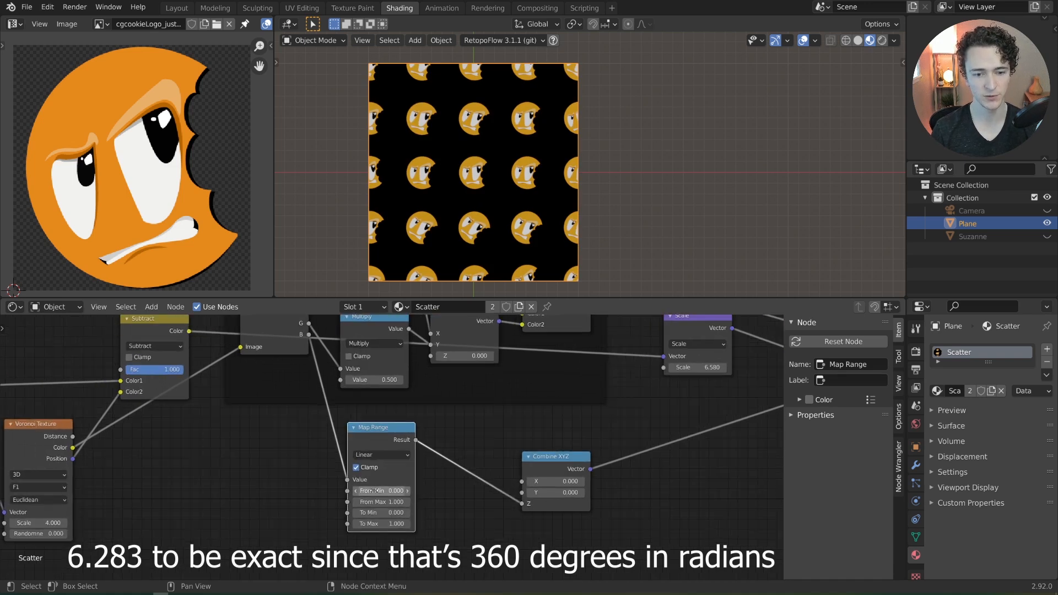
pyautogui.click(378, 523)
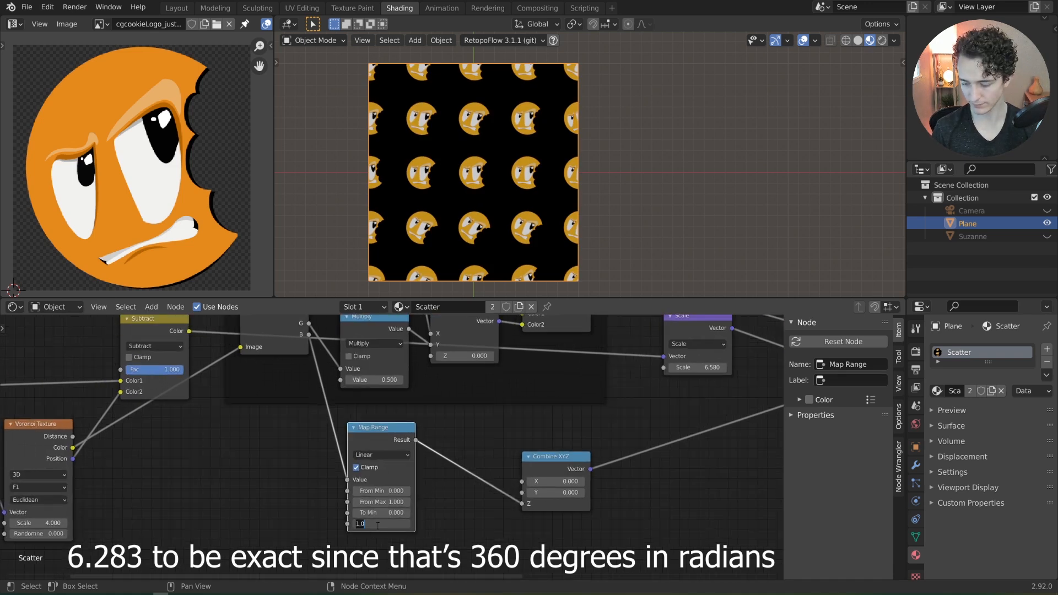
pyautogui.press('Return')
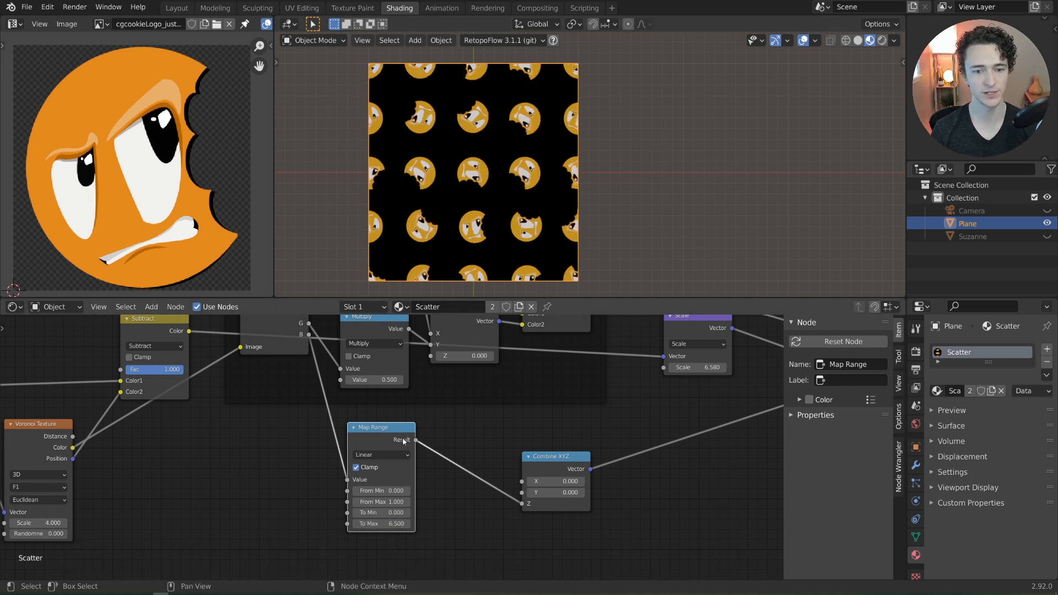
pyautogui.moveTo(554, 456); pyautogui.dragTo(564, 422)
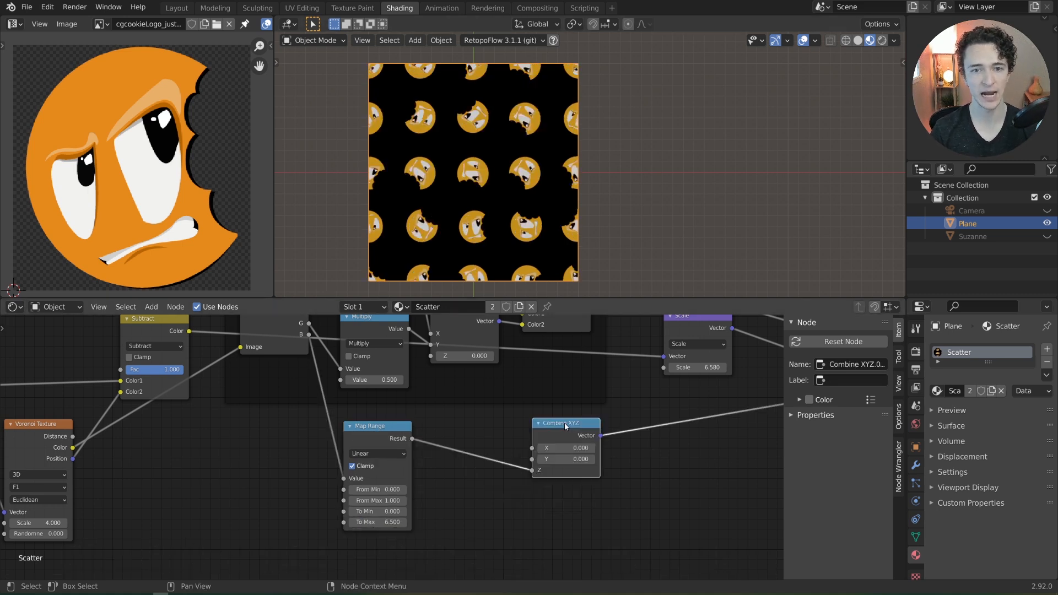
# Step: Insert a MixRGB node between the lower Combine XYZ and the Rotation input, with Combine XYZ feeding Color2
pyautogui.press('Home')
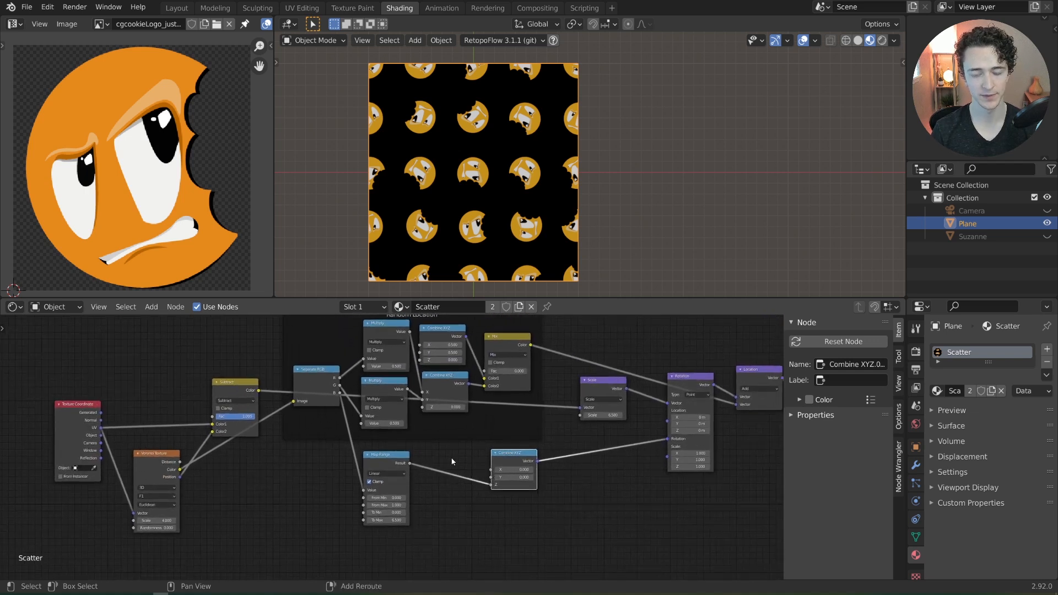
pyautogui.hotkey('shift', 'a')
pyautogui.moveTo(551, 439)
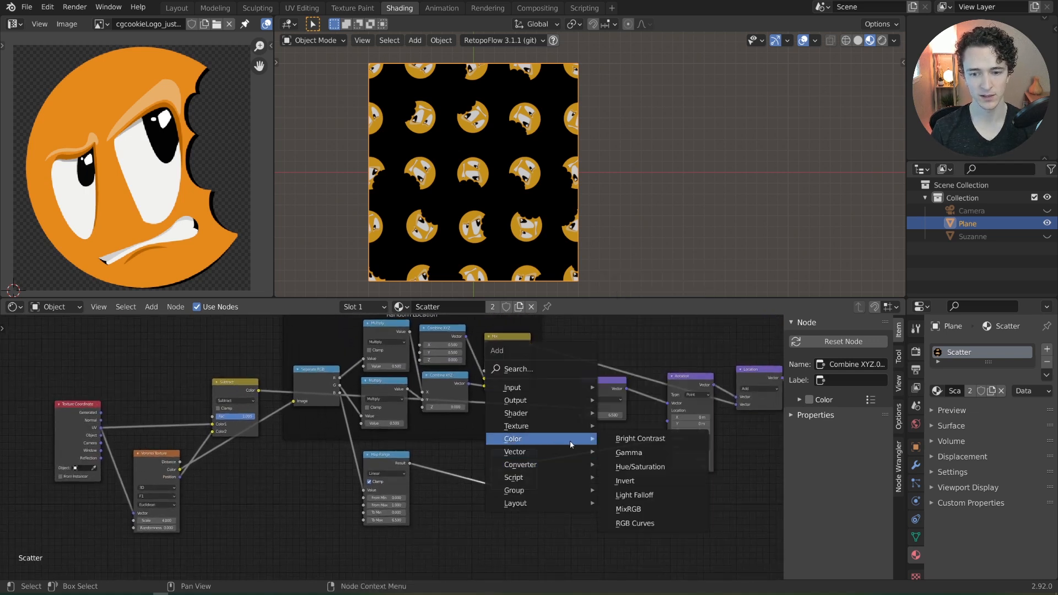
pyautogui.click(639, 509)
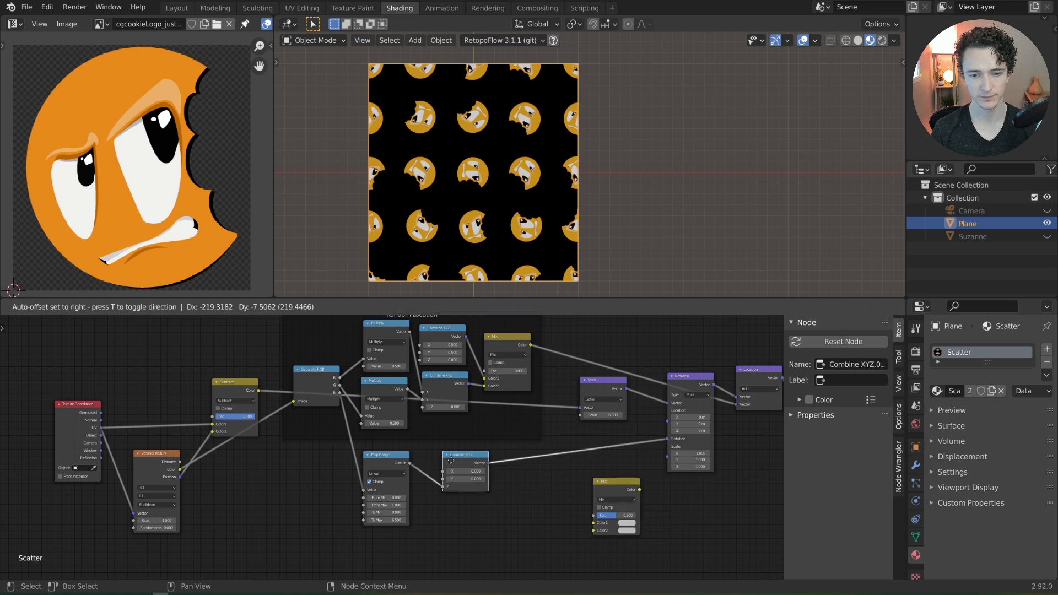
pyautogui.click(620, 488)
pyautogui.moveTo(620, 488); pyautogui.dragTo(531, 457)
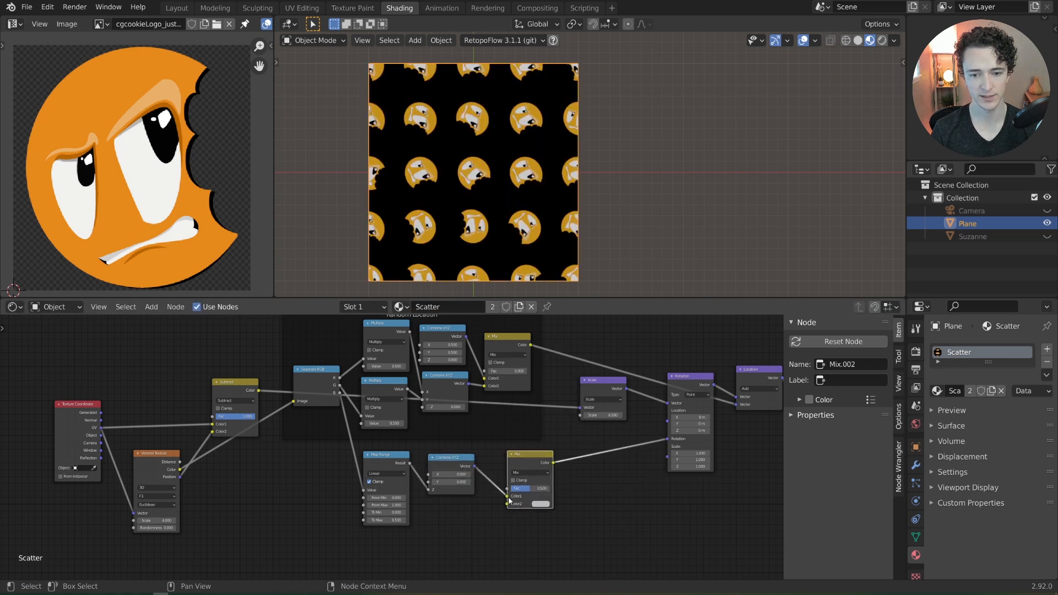
pyautogui.moveTo(508, 497); pyautogui.dragTo(506, 504)
# Step: Set the new Mix node's Color1 to black and its factor to 0
pyautogui.moveTo(532, 511); pyautogui.dragTo(537, 499, button='middle')
pyautogui.scroll(3, 569, 498)
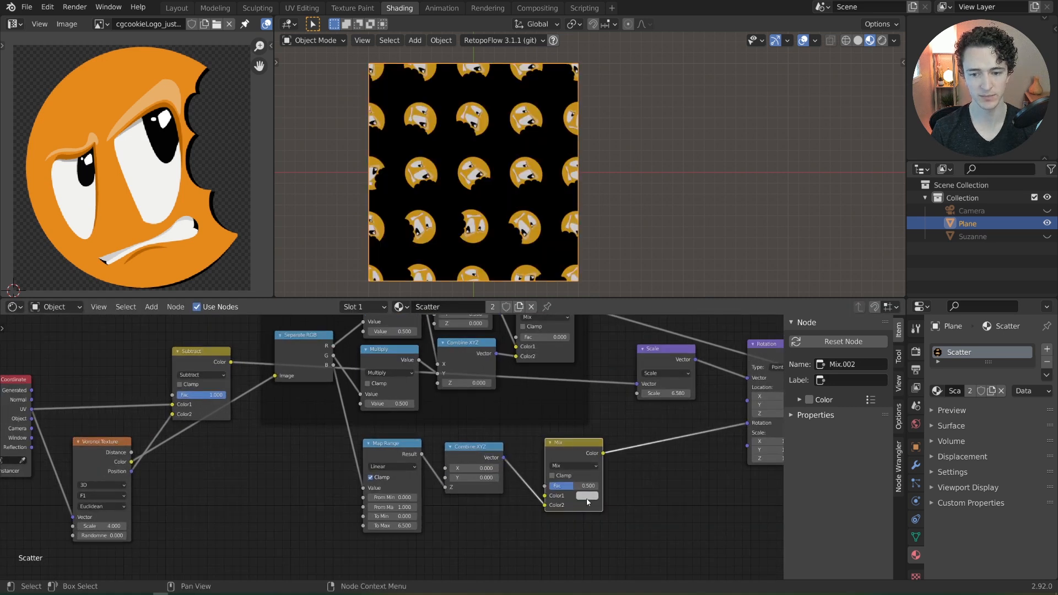
pyautogui.click(587, 497)
pyautogui.moveTo(645, 425); pyautogui.dragTo(648, 435)
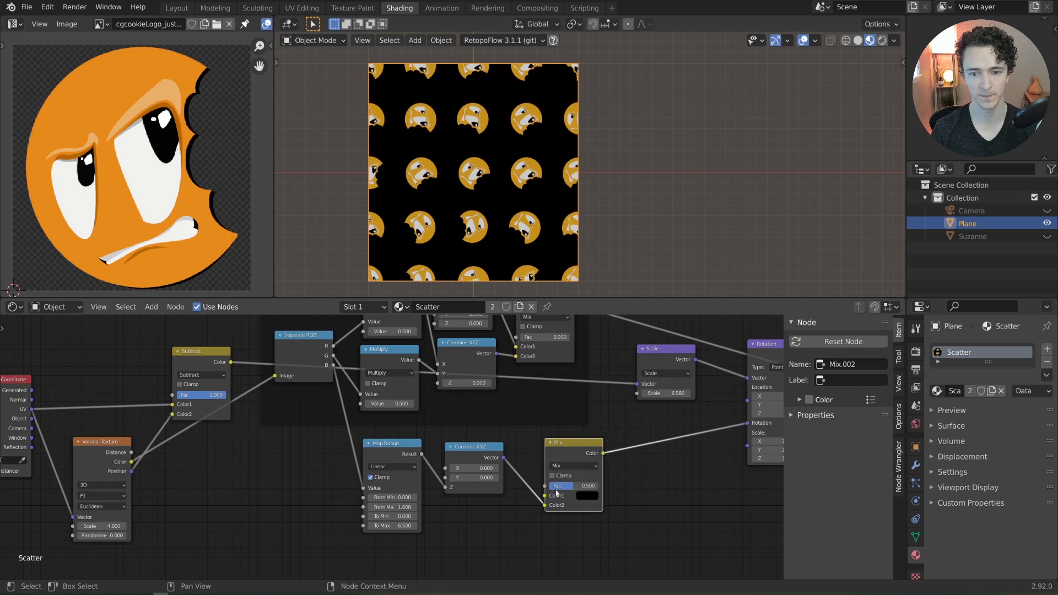
pyautogui.moveTo(573, 485); pyautogui.dragTo(539, 455)
# Step: Group the Map Range, lower Combine XYZ and new Mix nodes into a frame
pyautogui.moveTo(289, 444); pyautogui.dragTo(617, 562)
pyautogui.scroll(-1, 588, 510)
pyautogui.hotkey('ctrl', 'j')
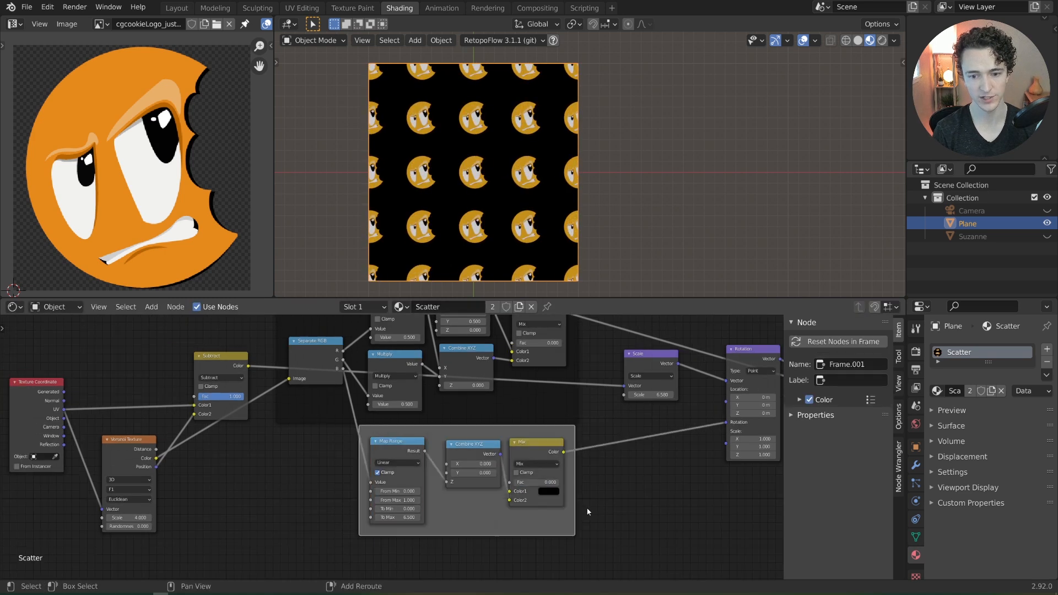
# Step: Move the new frame slightly lower, label it Random Rotation and turn off its custom color
pyautogui.moveTo(487, 434); pyautogui.dragTo(468, 454)
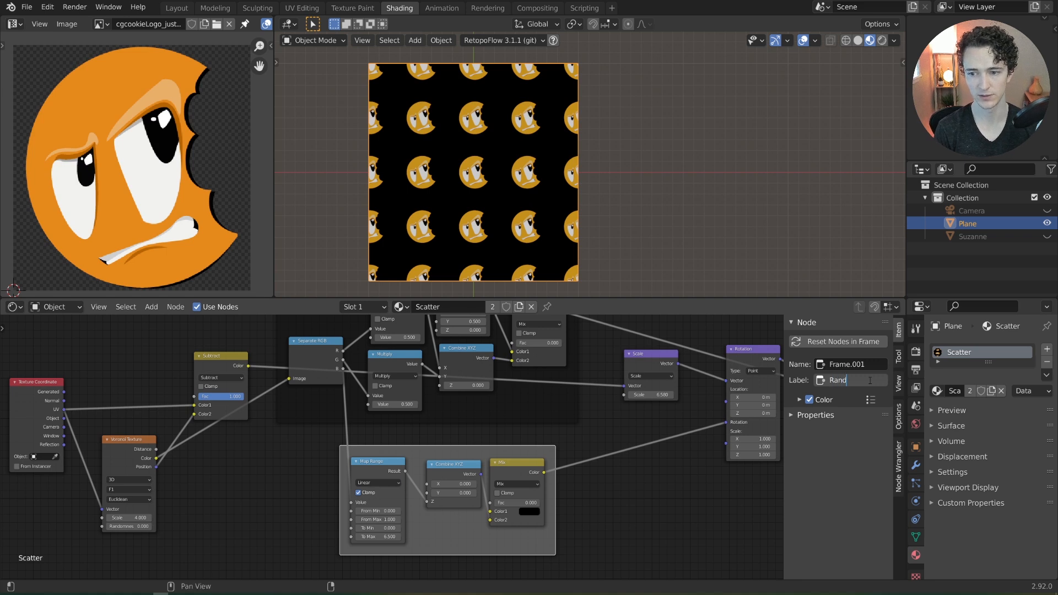
pyautogui.press('Return')
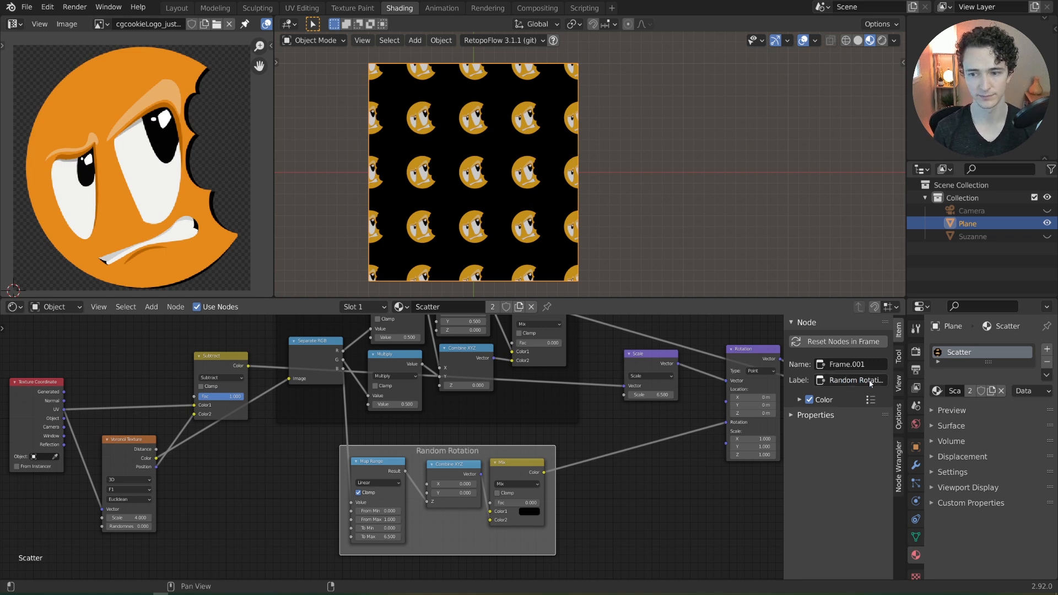
pyautogui.click(809, 400)
pyautogui.scroll(-1, 548, 490)
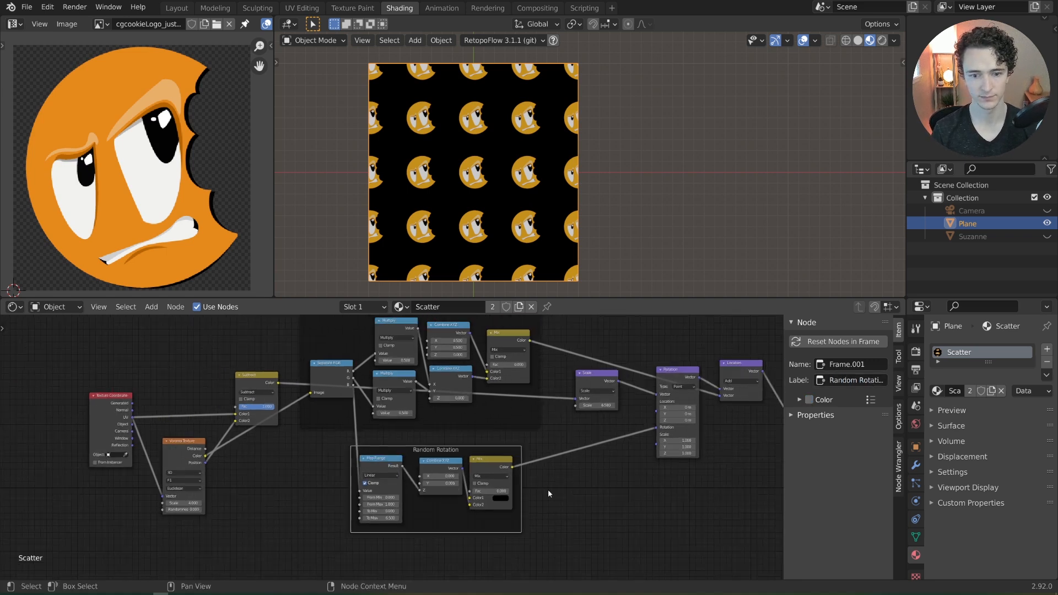
# Step: Reposition the Random Rotation frame beneath the upper frame and shift the Separate RGB node slightly away from the Multiply nodes
pyautogui.click(548, 489)
pyautogui.moveTo(466, 455); pyautogui.dragTo(472, 473)
pyautogui.moveTo(342, 385); pyautogui.dragTo(335, 386)
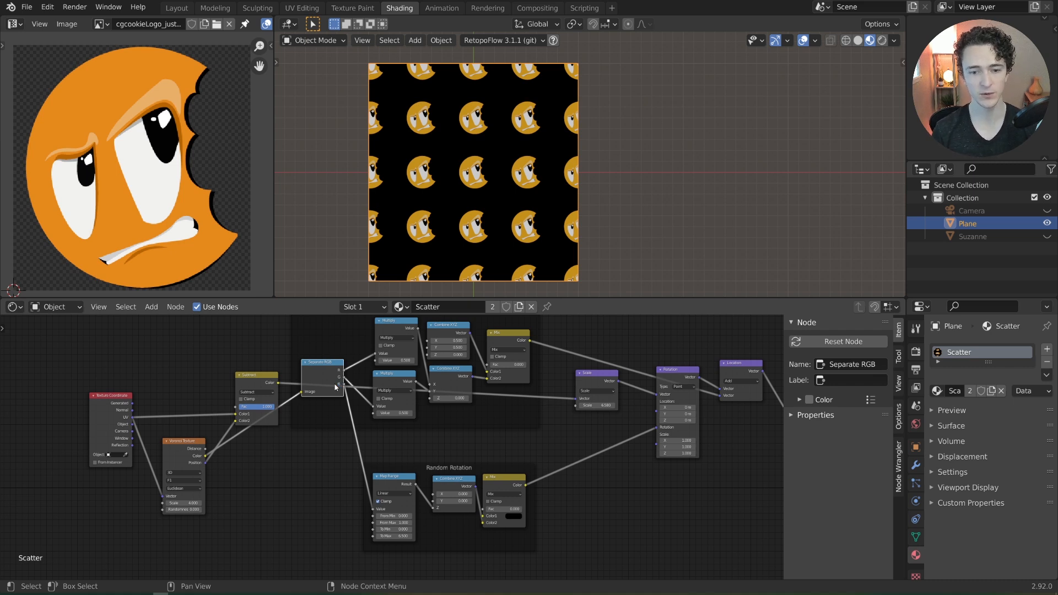
pyautogui.moveTo(466, 469); pyautogui.dragTo(463, 443)
# Step: Add a White Noise Texture node below the Random Rotation frame
pyautogui.moveTo(514, 524); pyautogui.dragTo(519, 464, button='middle')
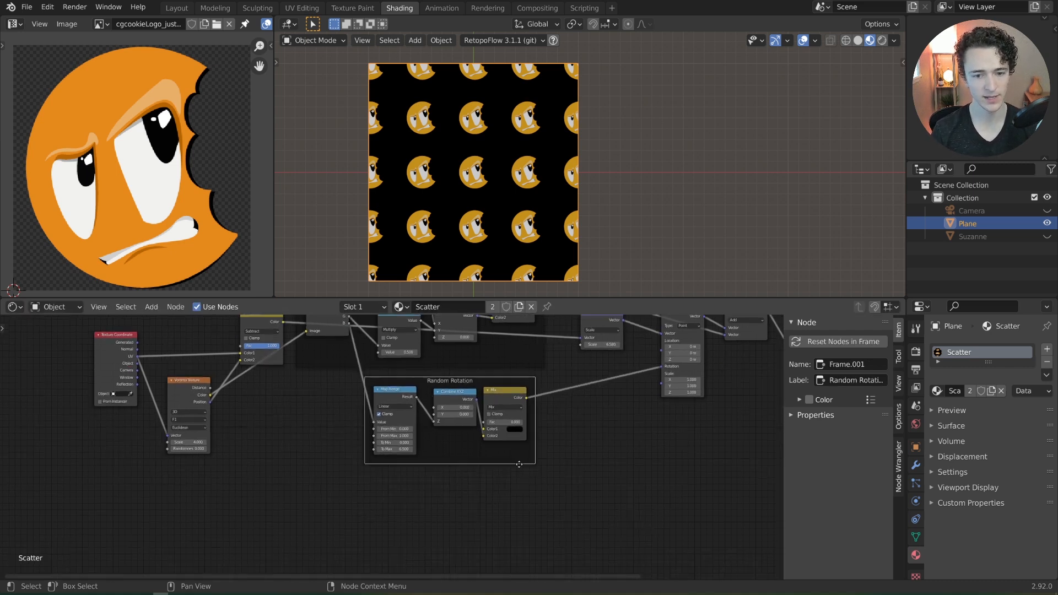
pyautogui.hotkey('shift', 'a')
pyautogui.moveTo(477, 461)
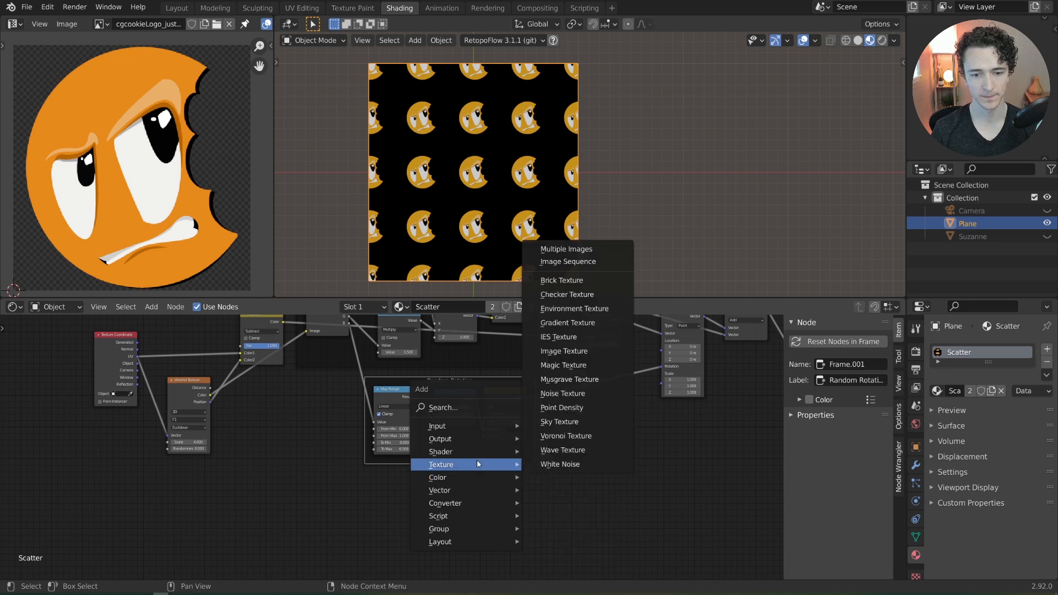
pyautogui.click(560, 464)
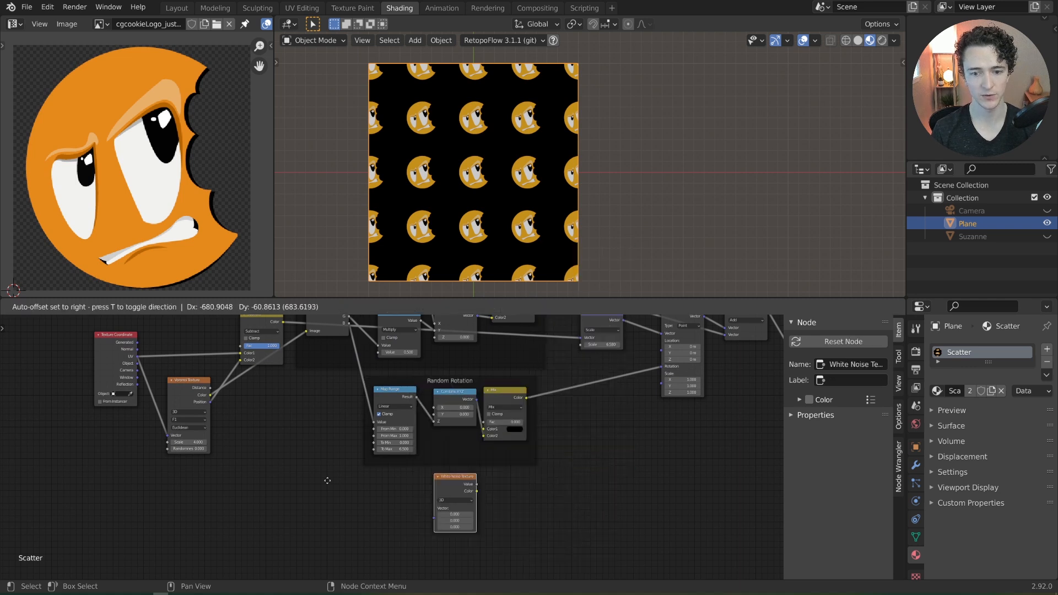
pyautogui.click(379, 477)
# Step: Connect the Voronoi Color output to the White Noise Vector input, previewing the Voronoi color before and the noise color after
pyautogui.scroll(1, 320, 481)
pyautogui.keyDown('ctrl'); pyautogui.keyDown('shift'); pyautogui.click(181, 387); pyautogui.keyUp('shift'); pyautogui.keyUp('ctrl')
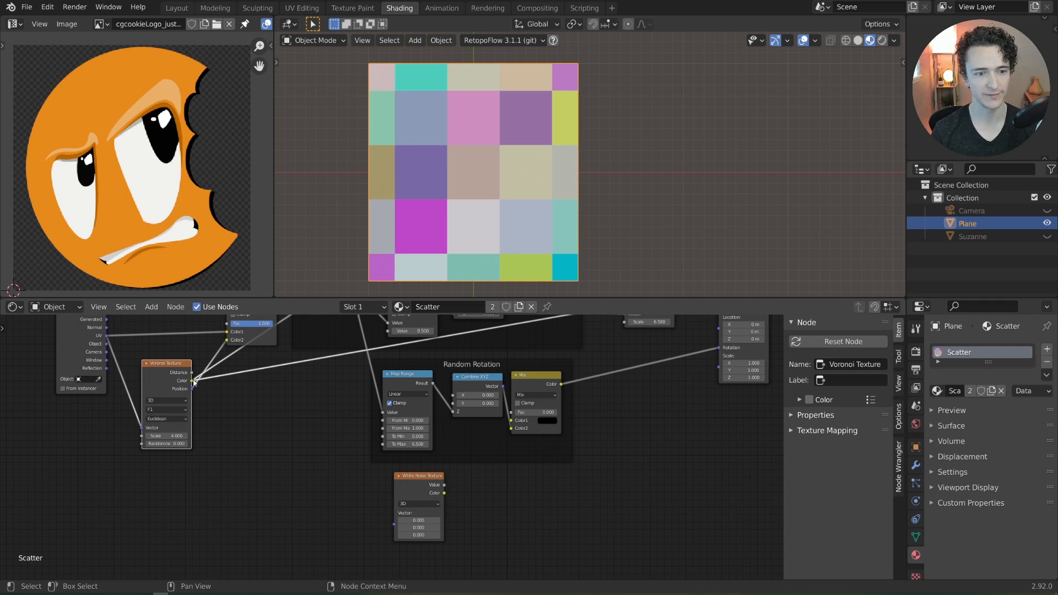
pyautogui.moveTo(192, 380); pyautogui.dragTo(395, 526)
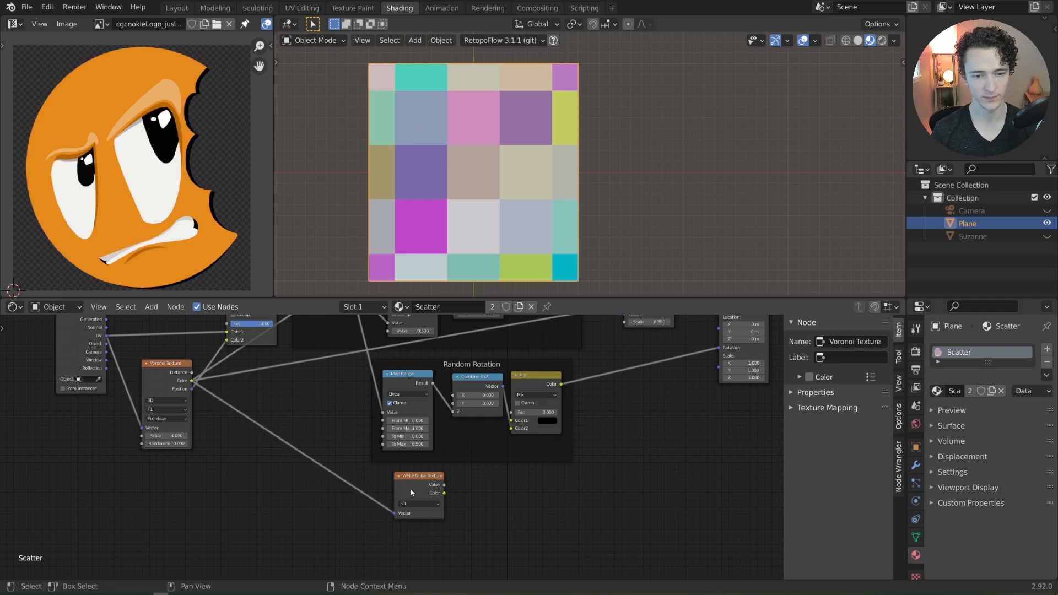
pyautogui.moveTo(413, 487); pyautogui.dragTo(402, 487)
pyautogui.keyDown('ctrl'); pyautogui.keyDown('shift'); pyautogui.click(402, 487); pyautogui.keyUp('shift'); pyautogui.keyUp('ctrl')
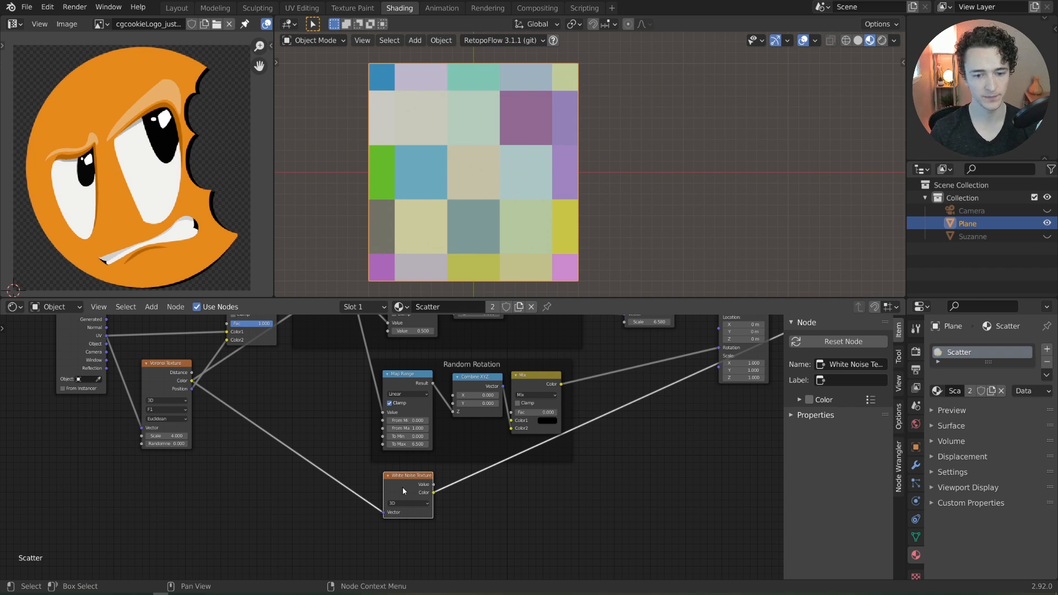
# Step: Duplicate the White Noise Texture below the original, feed it the Voronoi Color output and preview it
pyautogui.moveTo(404, 491); pyautogui.dragTo(415, 472, button='middle')
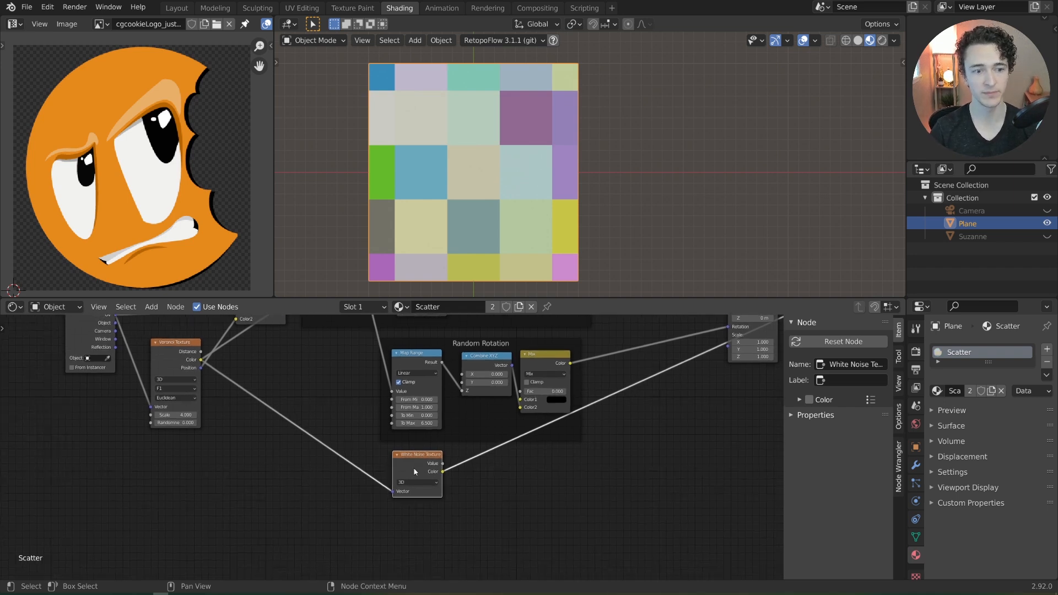
pyautogui.hotkey('shift', 'd')
pyautogui.click(416, 526)
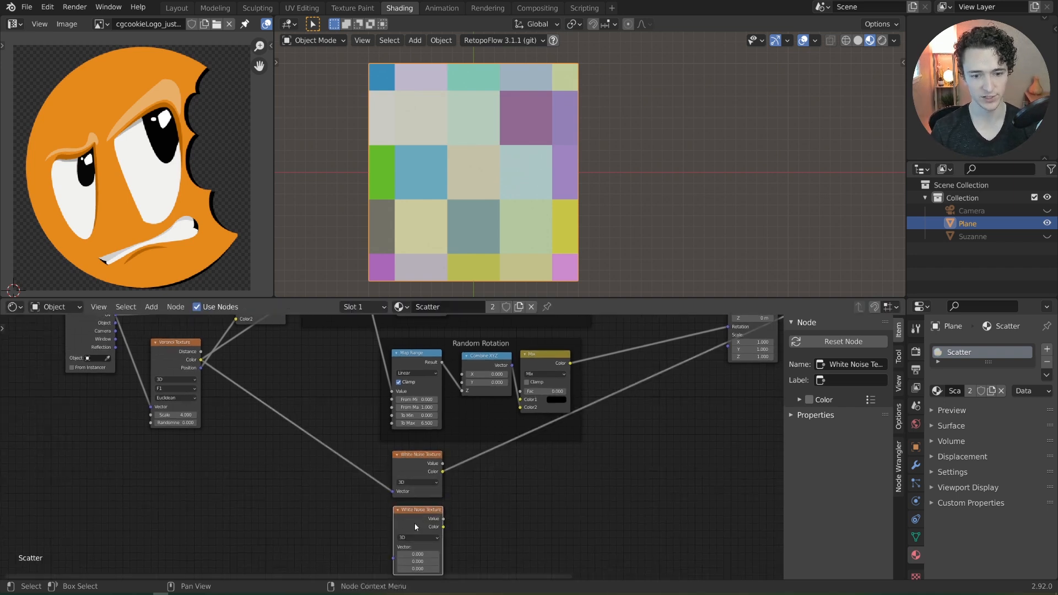
pyautogui.moveTo(203, 359); pyautogui.dragTo(395, 554)
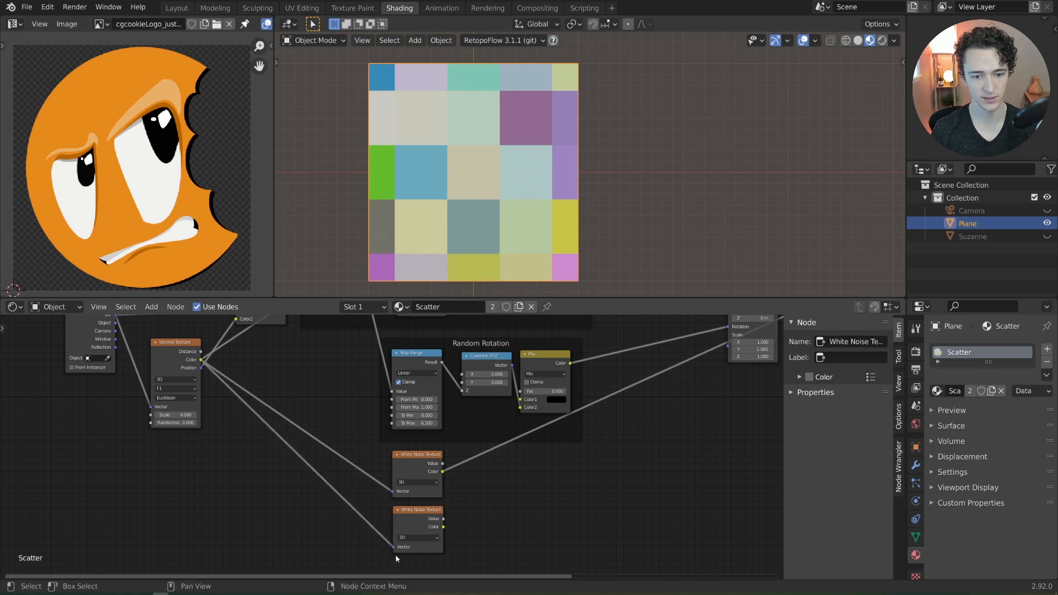
pyautogui.keyDown('ctrl'); pyautogui.keyDown('shift'); pyautogui.click(410, 515); pyautogui.keyUp('shift'); pyautogui.keyUp('ctrl')
pyautogui.keyDown('ctrl'); pyautogui.keyDown('shift'); pyautogui.click(409, 516); pyautogui.keyUp('shift'); pyautogui.keyUp('ctrl')
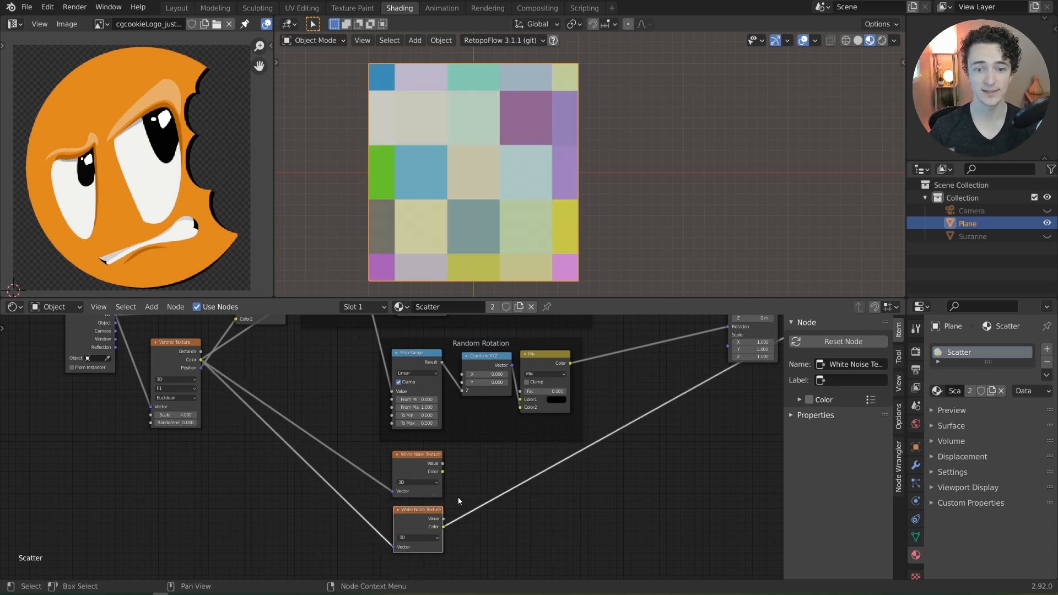
# Step: Switch the duplicated White Noise Texture to 4D and raise its W value stepwise to 1.100
pyautogui.scroll(1, 454, 496)
pyautogui.click(430, 526)
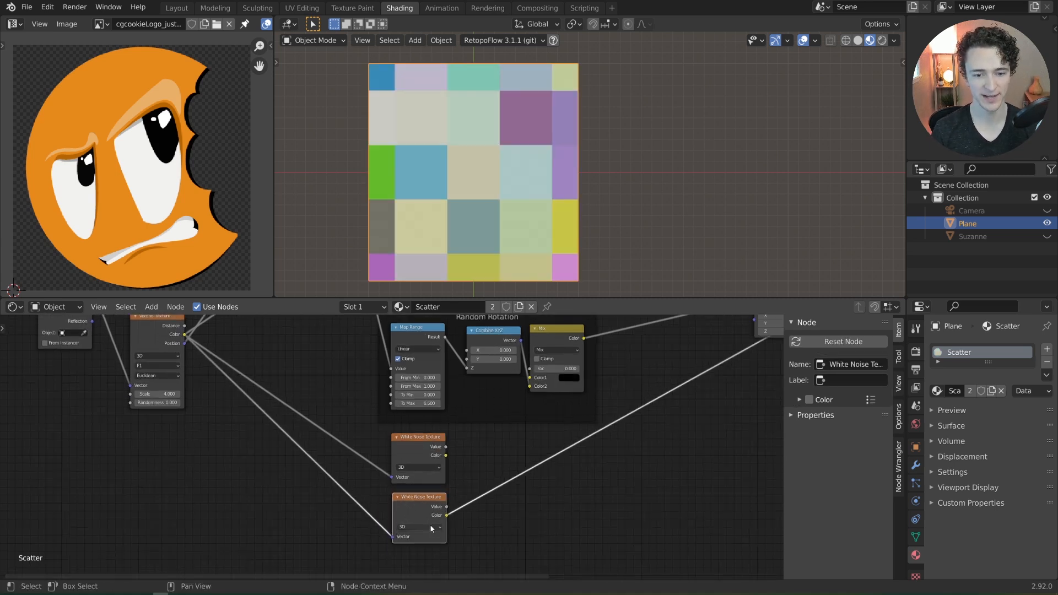
pyautogui.click(424, 561)
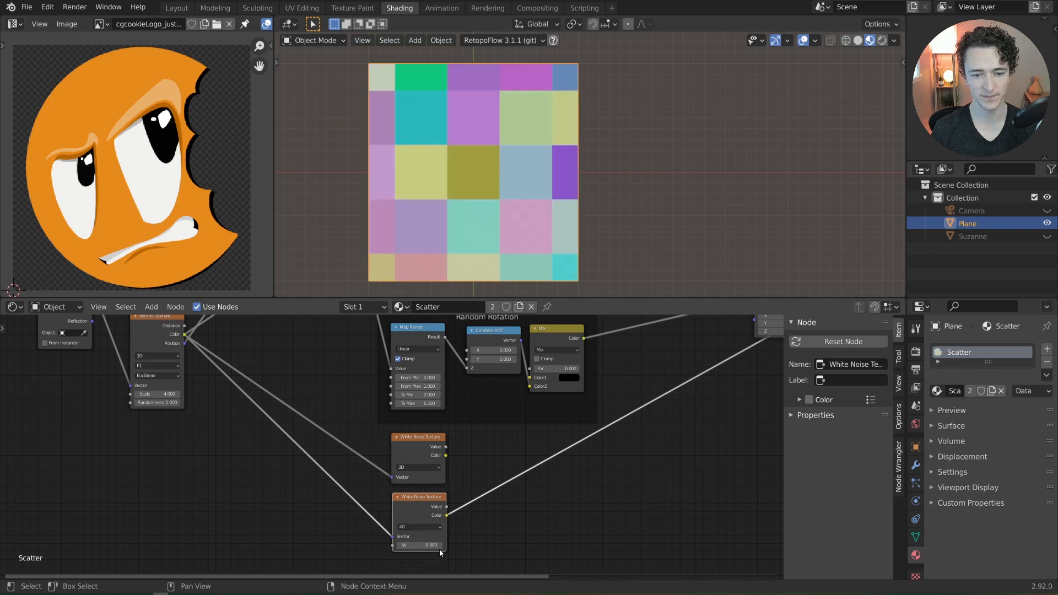
pyautogui.click(441, 545)
pyautogui.click(441, 546)
pyautogui.click(441, 546)
pyautogui.click(442, 546)
pyautogui.click(441, 546)
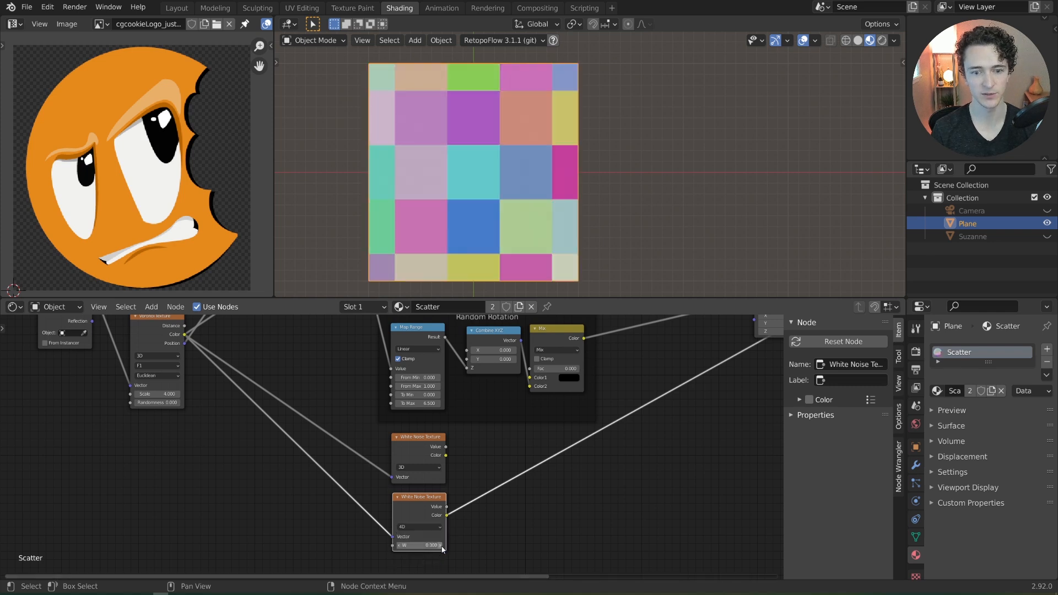
pyautogui.click(441, 546)
pyautogui.click(442, 545)
pyautogui.click(442, 546)
pyautogui.click(441, 545)
pyautogui.click(441, 545)
pyautogui.click(441, 546)
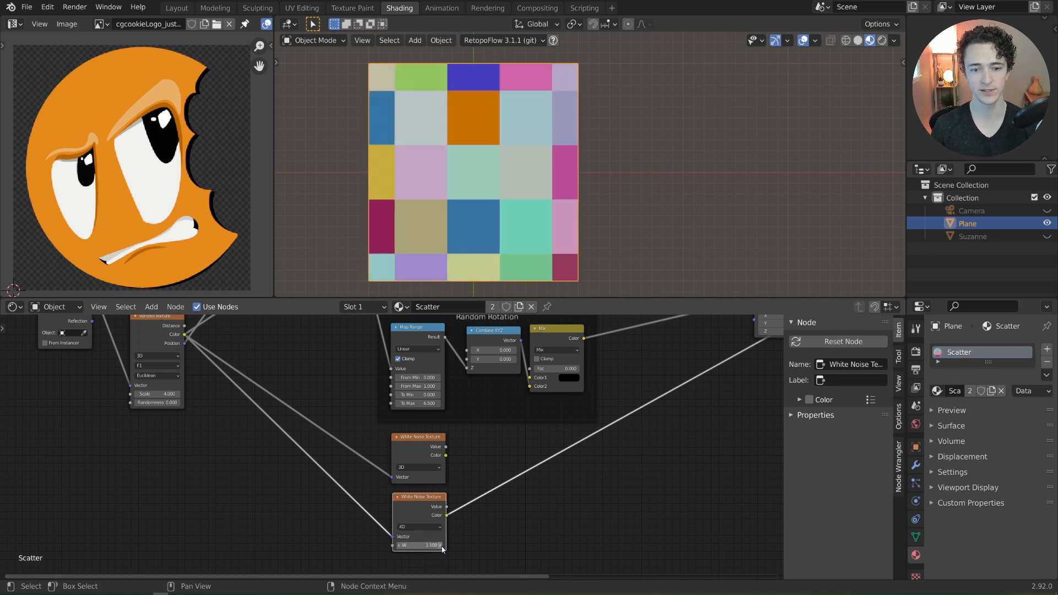
# Step: Delete the duplicated 4D White Noise Texture node
pyautogui.moveTo(421, 507); pyautogui.dragTo(421, 513)
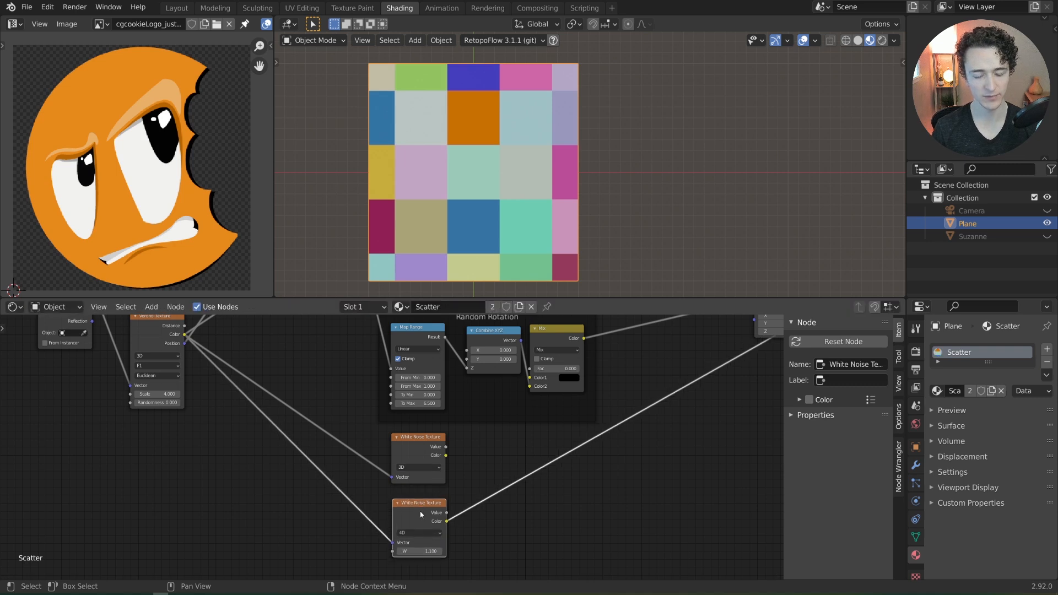
pyautogui.press('x')
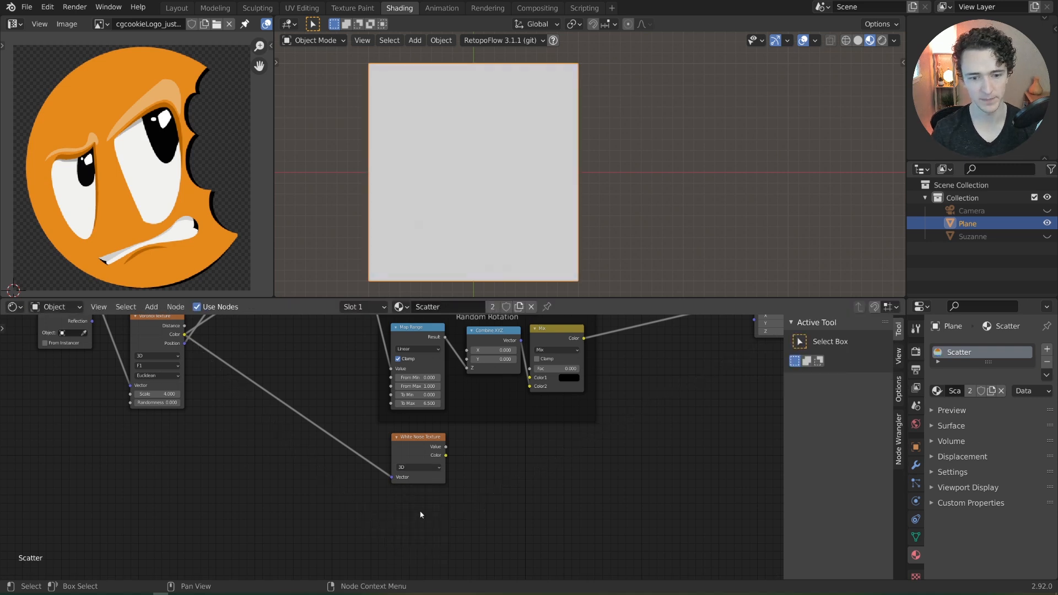
# Step: Set the remaining White Noise Texture to 2D and preview its Value output
pyautogui.click(421, 447)
pyautogui.moveTo(424, 454); pyautogui.dragTo(387, 505, button='middle')
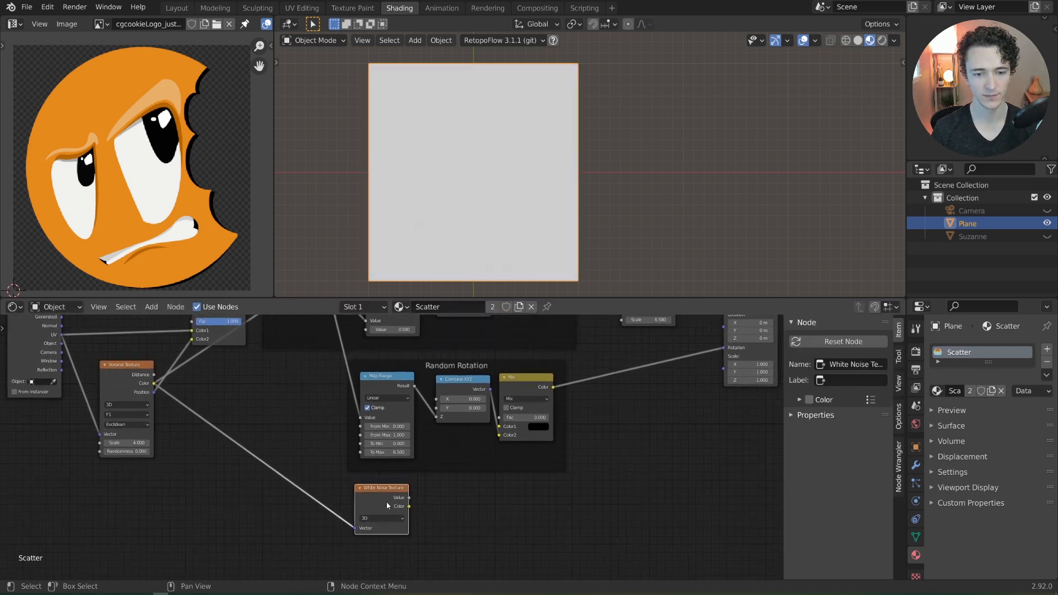
pyautogui.click(382, 518)
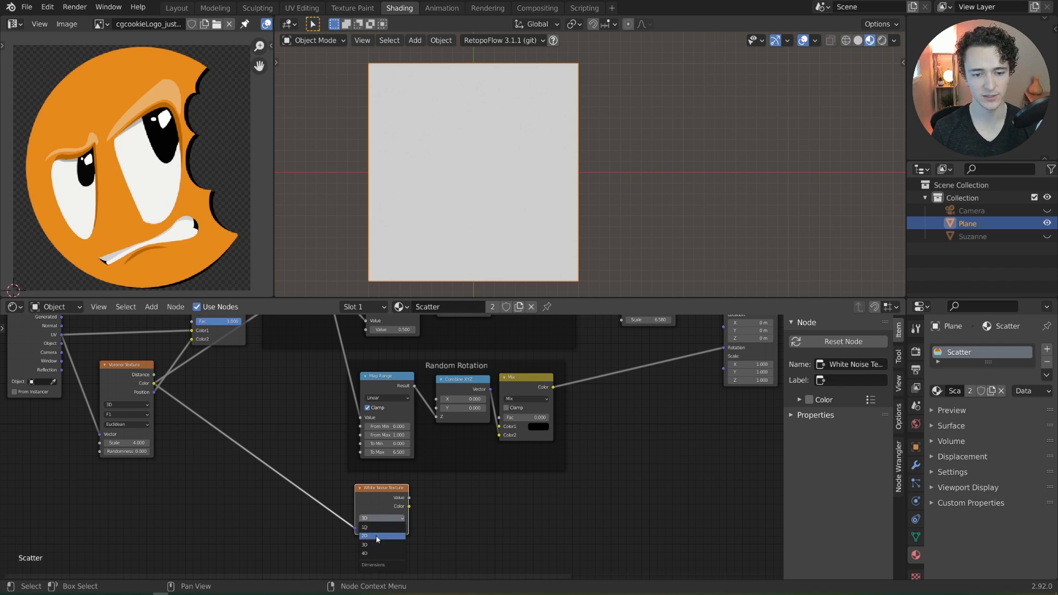
pyautogui.click(376, 534)
pyautogui.keyDown('ctrl'); pyautogui.keyDown('shift'); pyautogui.click(389, 505); pyautogui.keyUp('shift'); pyautogui.keyUp('ctrl')
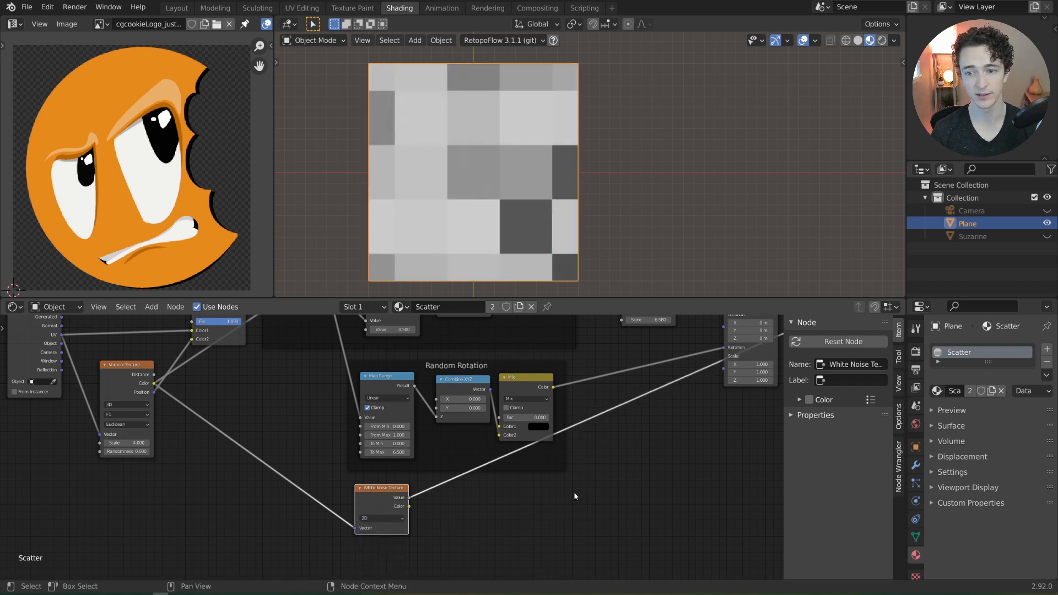
pyautogui.moveTo(573, 492); pyautogui.dragTo(535, 514, button='middle')
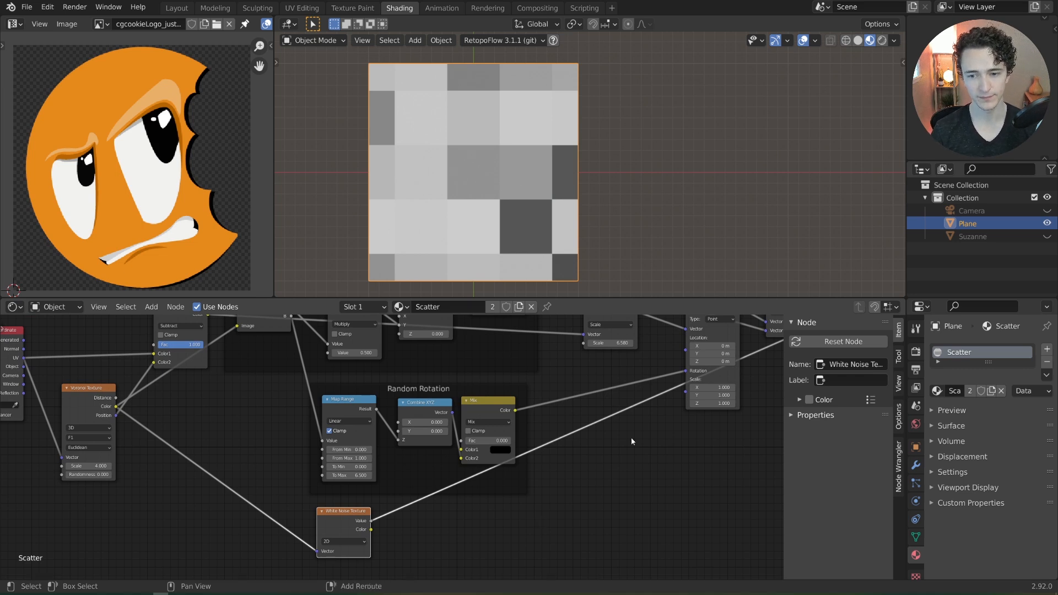
pyautogui.hotkey('shift', 'a')
pyautogui.moveTo(633, 439)
pyautogui.press('Escape')
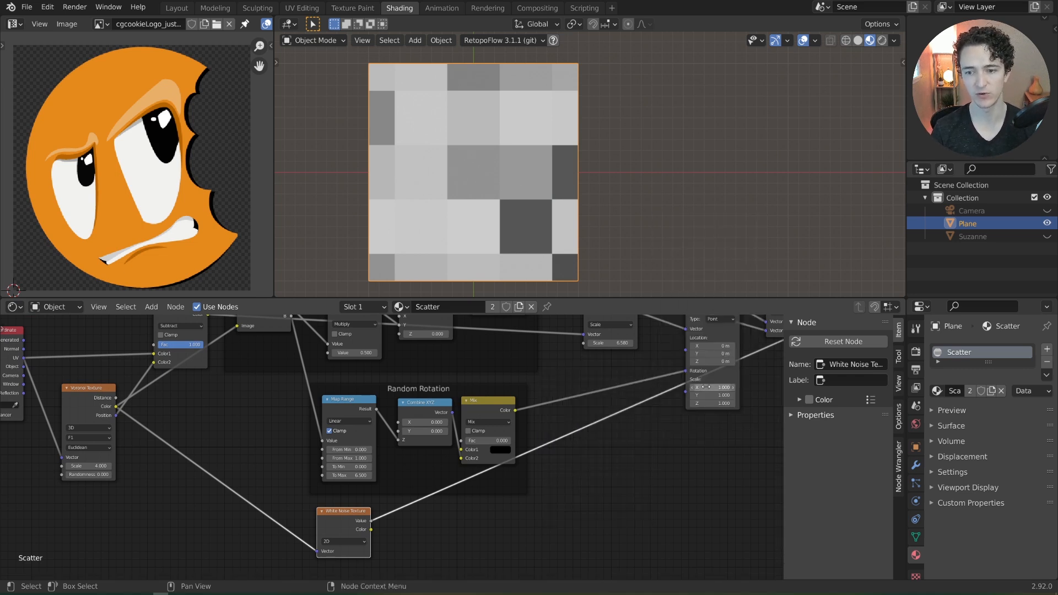
pyautogui.press('BackSpace')
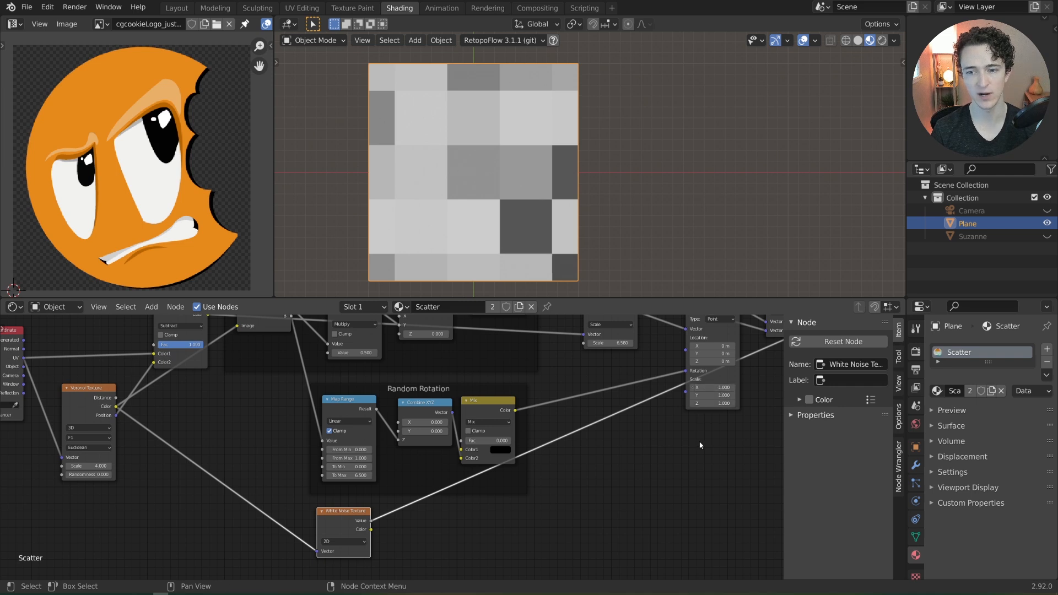
# Step: Preview the logo Image Texture node's output on the plane
pyautogui.moveTo(699, 443); pyautogui.dragTo(637, 470, button='middle')
pyautogui.moveTo(740, 387); pyautogui.dragTo(688, 388, button='middle')
pyautogui.scroll(-4, 686, 329)
pyautogui.keyDown('ctrl'); pyautogui.keyDown('shift'); pyautogui.click(685, 335); pyautogui.keyUp('shift'); pyautogui.keyUp('ctrl')
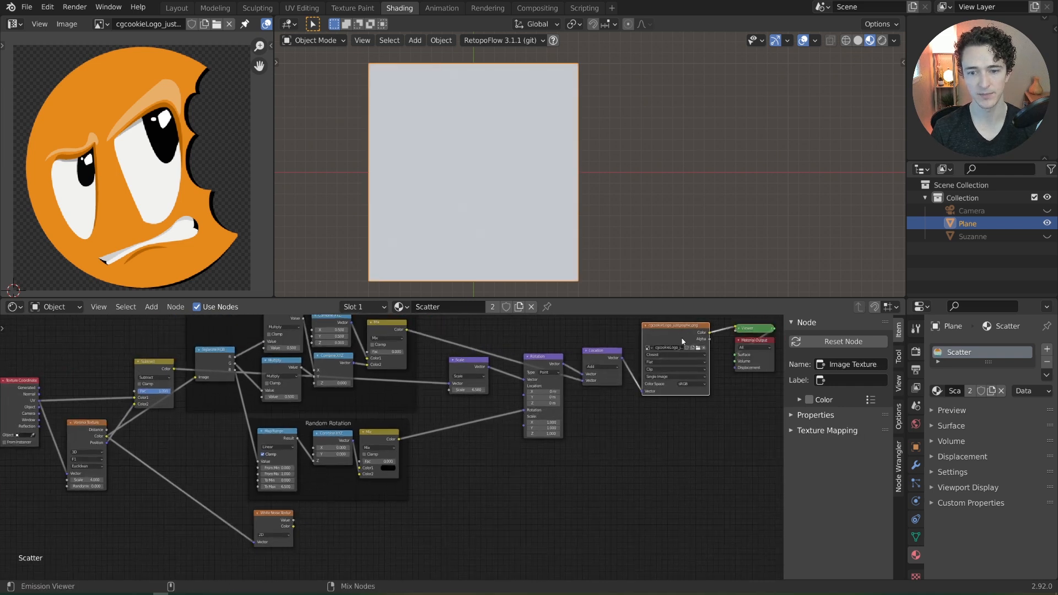
# Step: Add a Value node beside the White Noise Texture and connect it to the Rotation node's Scale input
pyautogui.moveTo(565, 466); pyautogui.dragTo(599, 439, button='middle')
pyautogui.scroll(3, 600, 439)
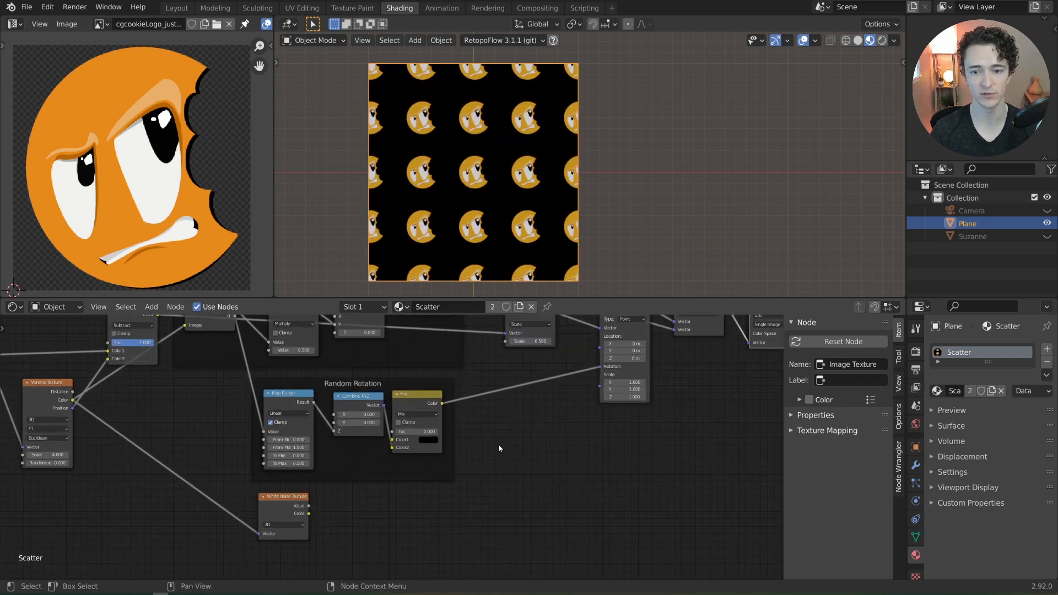
pyautogui.hotkey('shift', 'a')
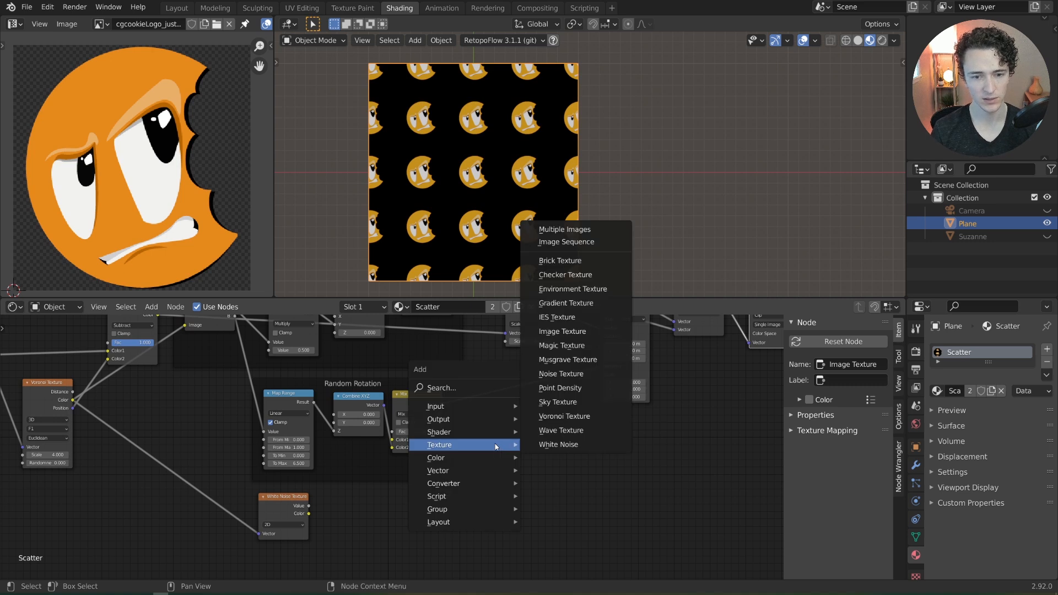
pyautogui.moveTo(468, 406)
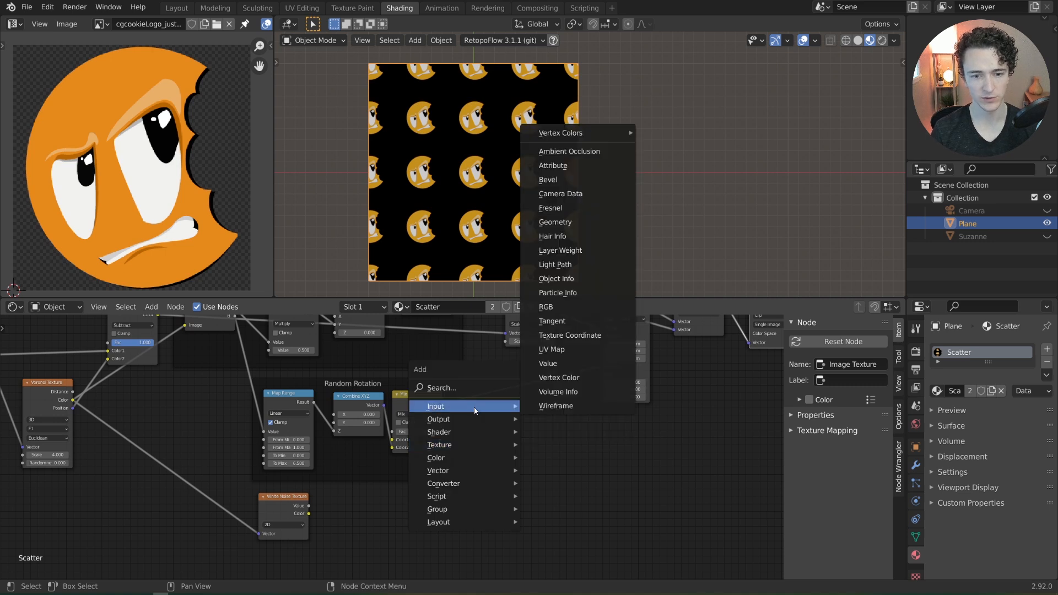
pyautogui.click(568, 364)
pyautogui.click(406, 501)
pyautogui.moveTo(432, 504); pyautogui.dragTo(601, 376)
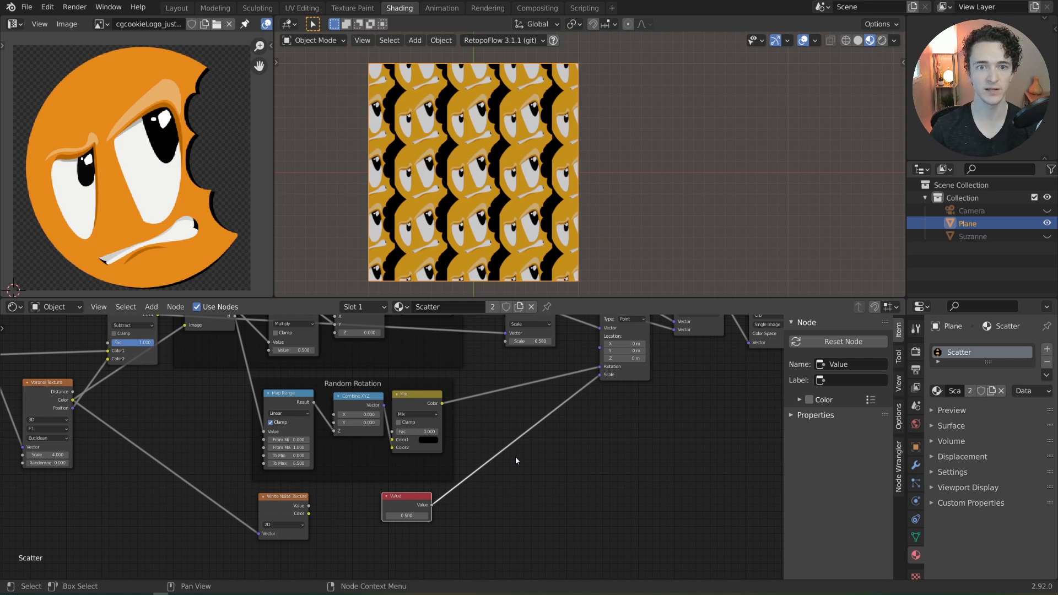
# Step: Test uniform logo scaling by varying the Value node's number, and delete the node
pyautogui.moveTo(515, 457); pyautogui.dragTo(564, 431, button='middle')
pyautogui.scroll(3, 565, 441)
pyautogui.moveTo(462, 496)
pyautogui.mouseDown()
pyautogui.moveTo(485, 496)
pyautogui.moveTo(445, 497)
pyautogui.mouseUp()
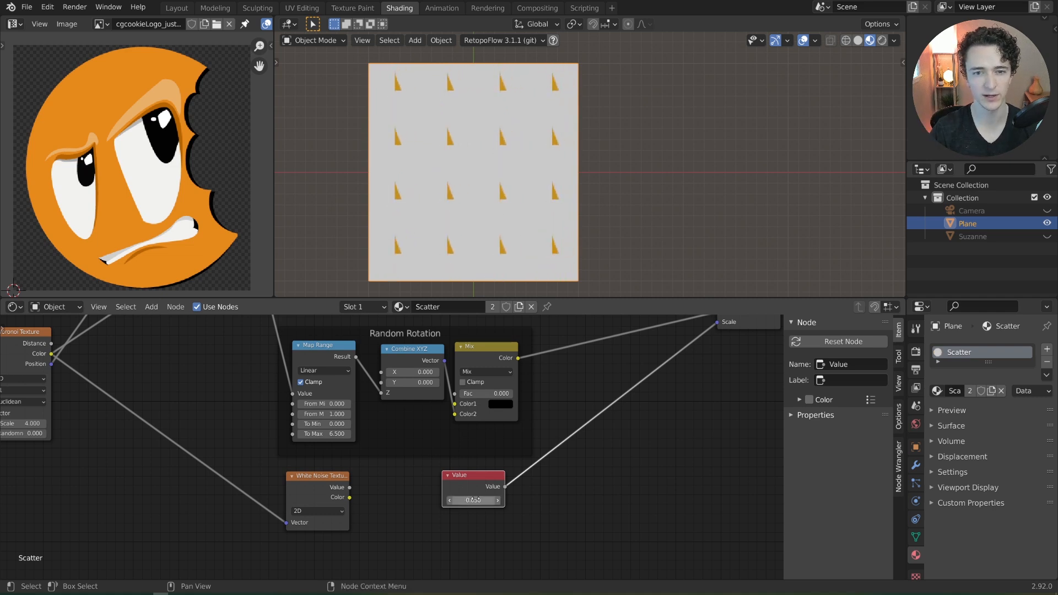
pyautogui.moveTo(473, 499)
pyautogui.mouseDown()
pyautogui.moveTo(461, 499)
pyautogui.moveTo(485, 500)
pyautogui.moveTo(454, 490)
pyautogui.mouseUp()
pyautogui.scroll(-2, 535, 500)
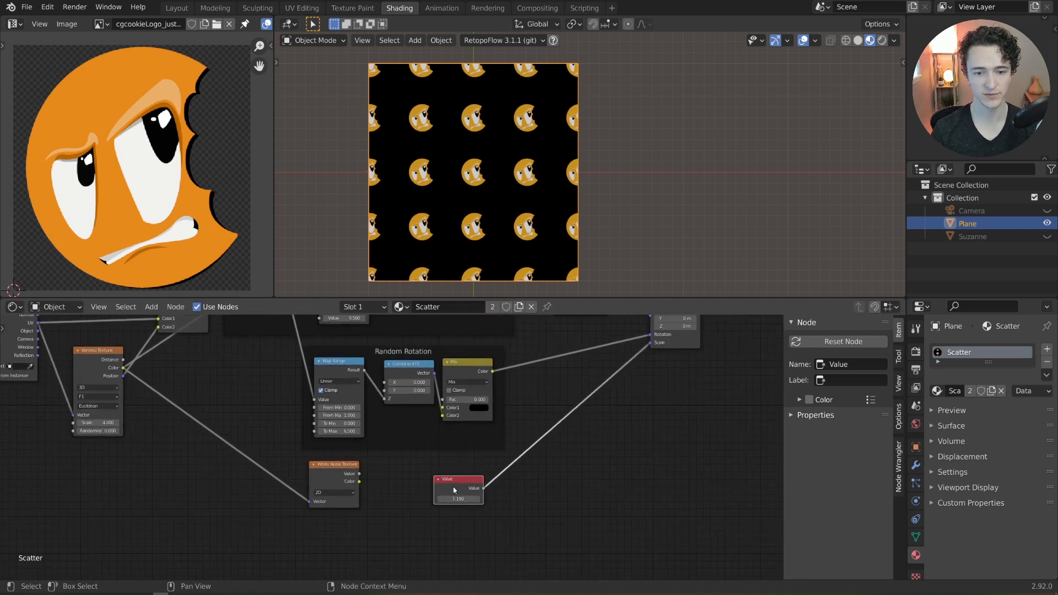
pyautogui.press('x')
# Step: Add a Map Range node beside the lower White Noise Texture and feed it the noise Value output
pyautogui.hotkey('shift', 'a')
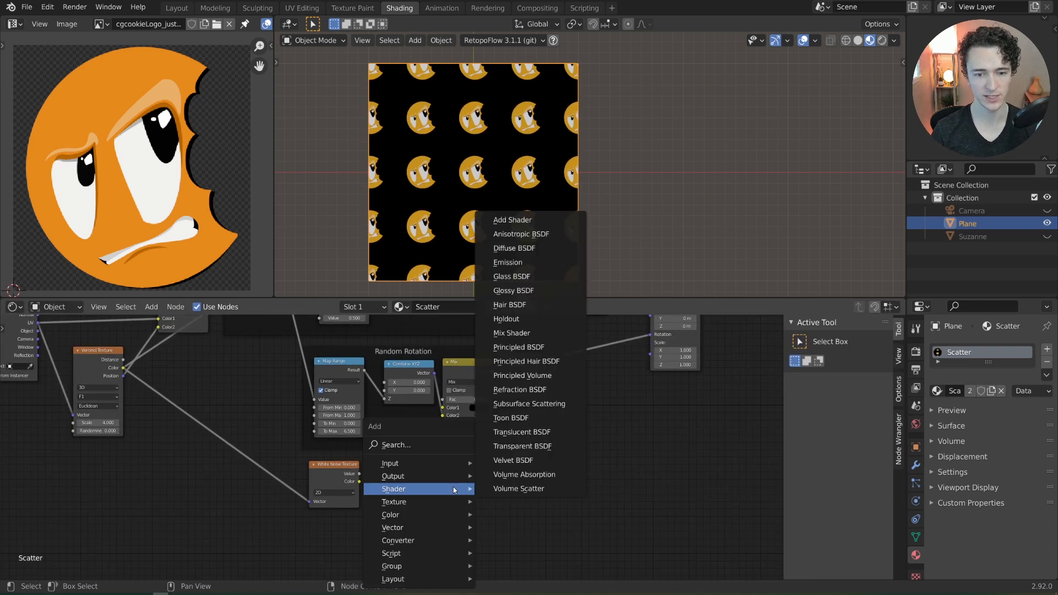
pyautogui.moveTo(421, 544)
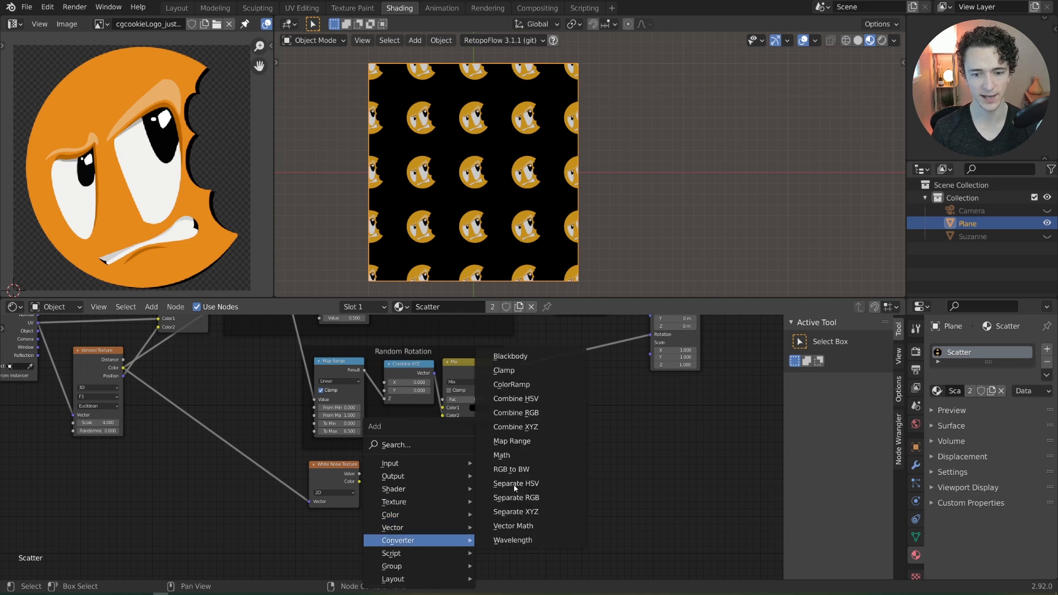
pyautogui.click(512, 441)
pyautogui.click(411, 470)
pyautogui.moveTo(359, 474); pyautogui.dragTo(415, 466)
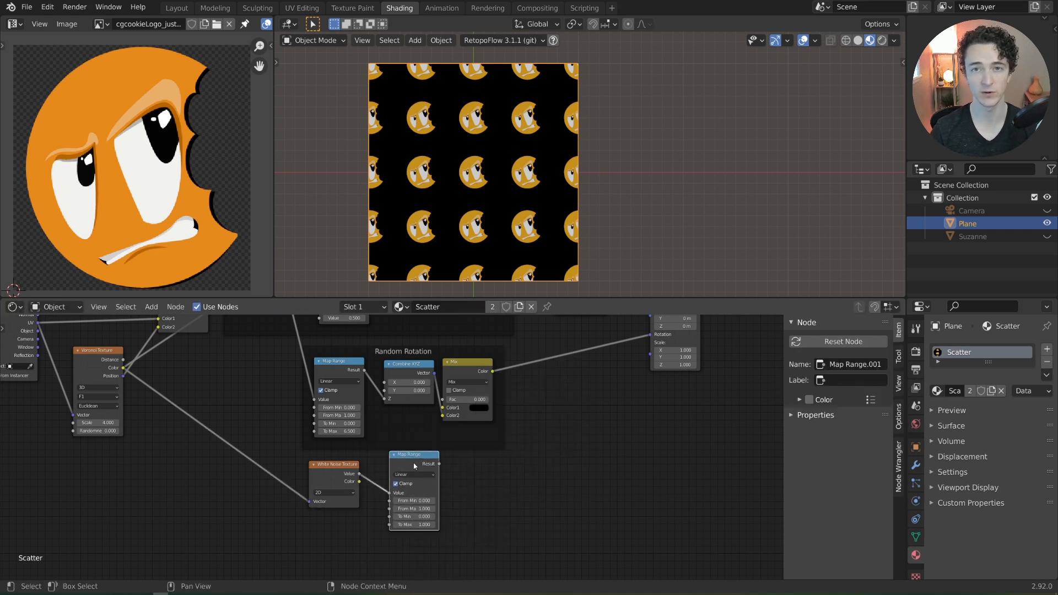
# Step: Set the new Map Range node's To Min to 0.5 and To Max to 2, and connect its Result to the Rotation node's Scale input
pyautogui.click(414, 517)
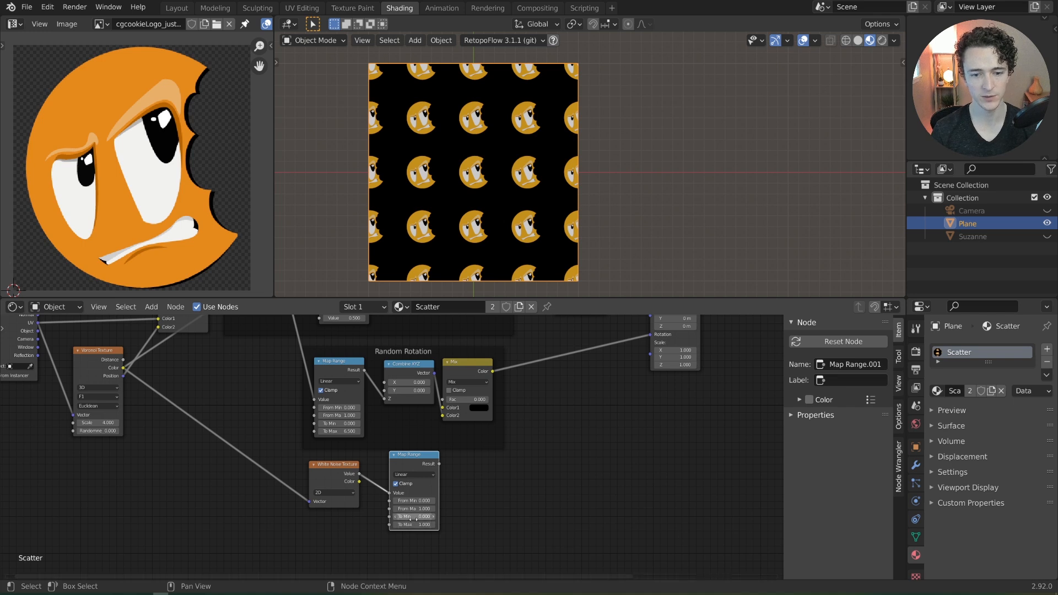
pyautogui.write('0.0')
pyautogui.write('0.5')
pyautogui.click(410, 524)
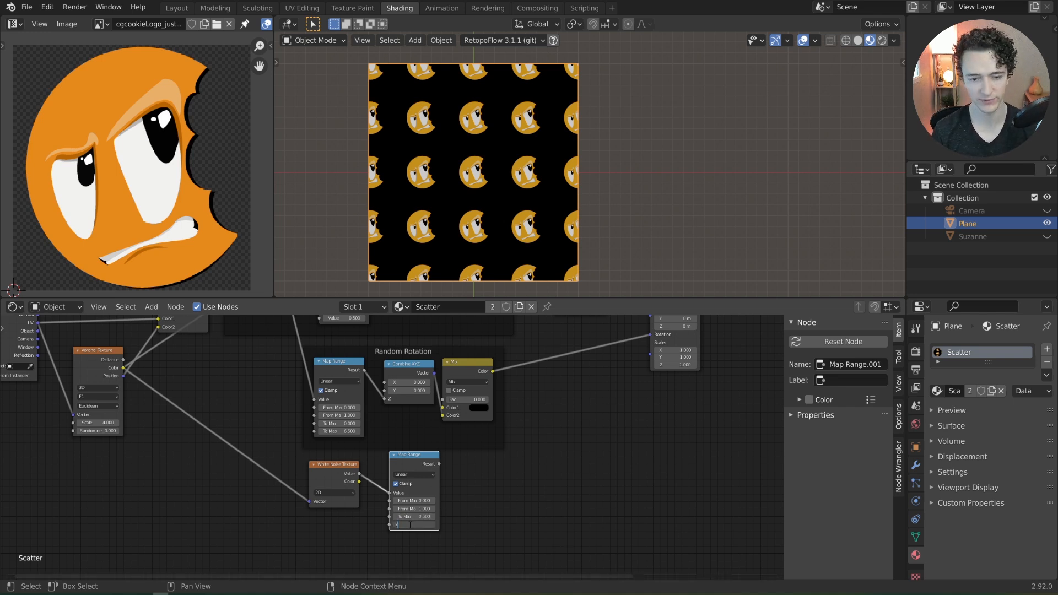
pyautogui.press('Return')
pyautogui.moveTo(502, 468); pyautogui.dragTo(455, 510, button='middle')
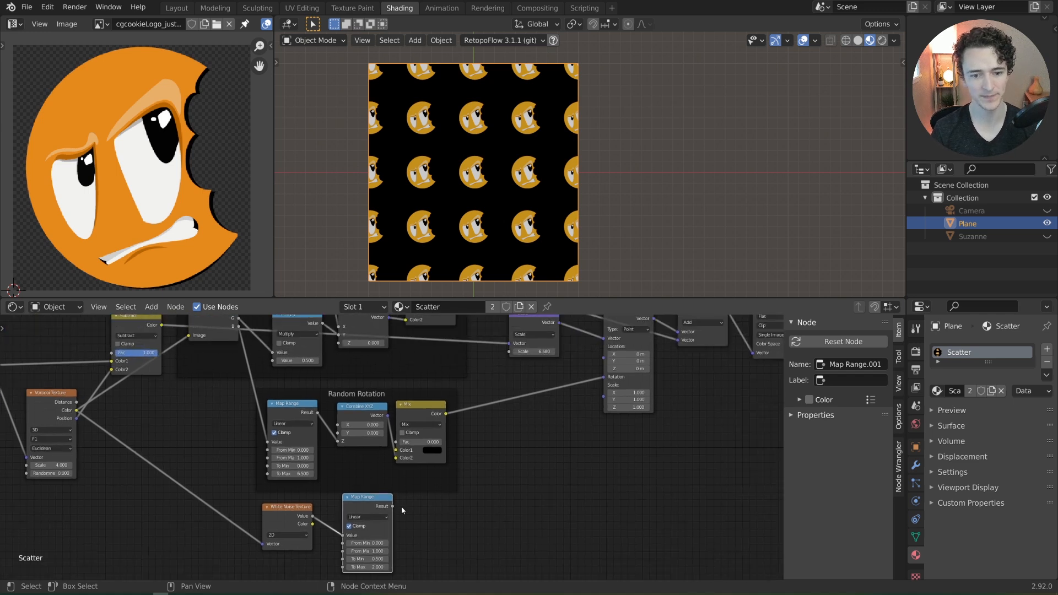
pyautogui.moveTo(393, 507); pyautogui.dragTo(610, 398)
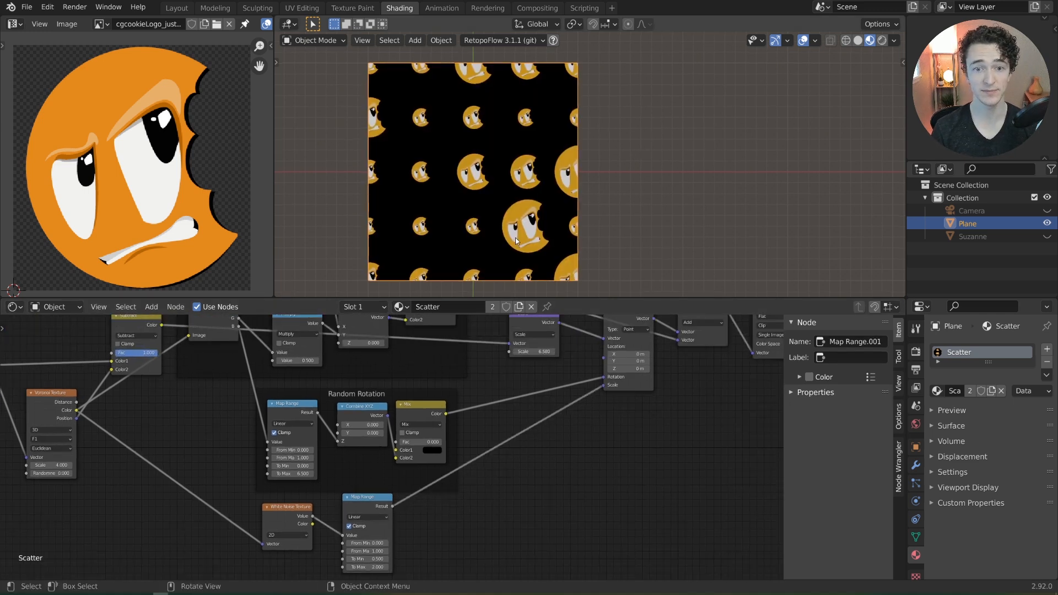
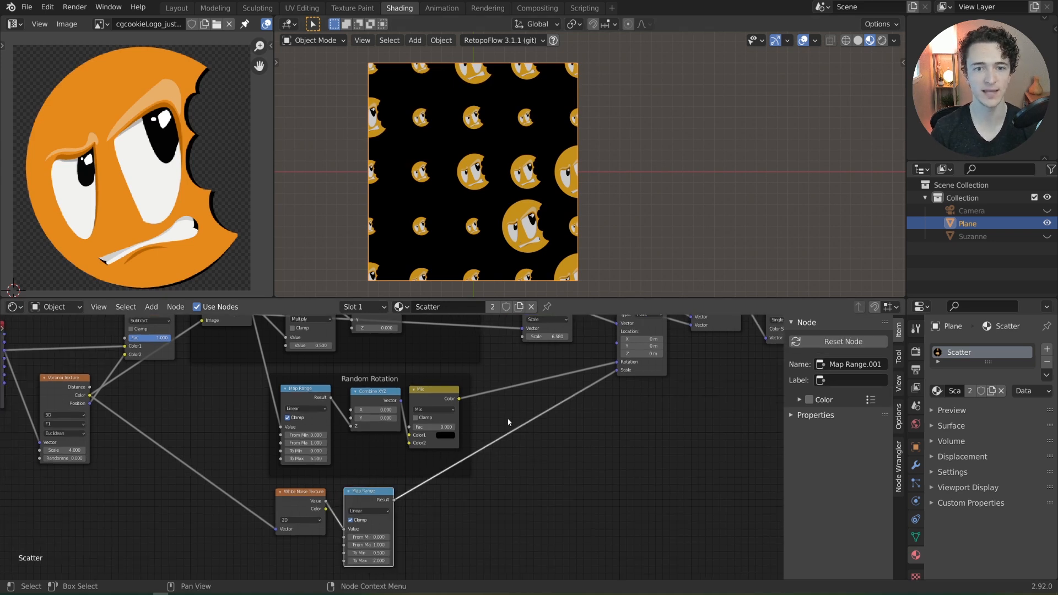
# Step: Duplicate the Random Rotation Mix node into the link between the scale Map Range and the Scale input, and reposition the scale nodes below the rotation frame
pyautogui.click(420, 394)
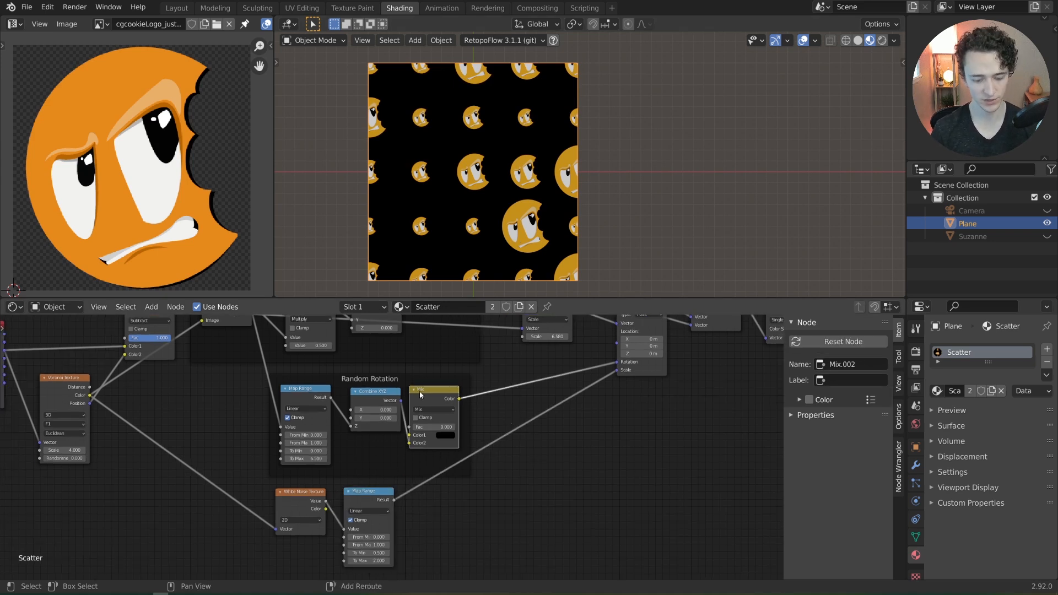
pyautogui.hotkey('shift', 'd')
pyautogui.click(443, 456)
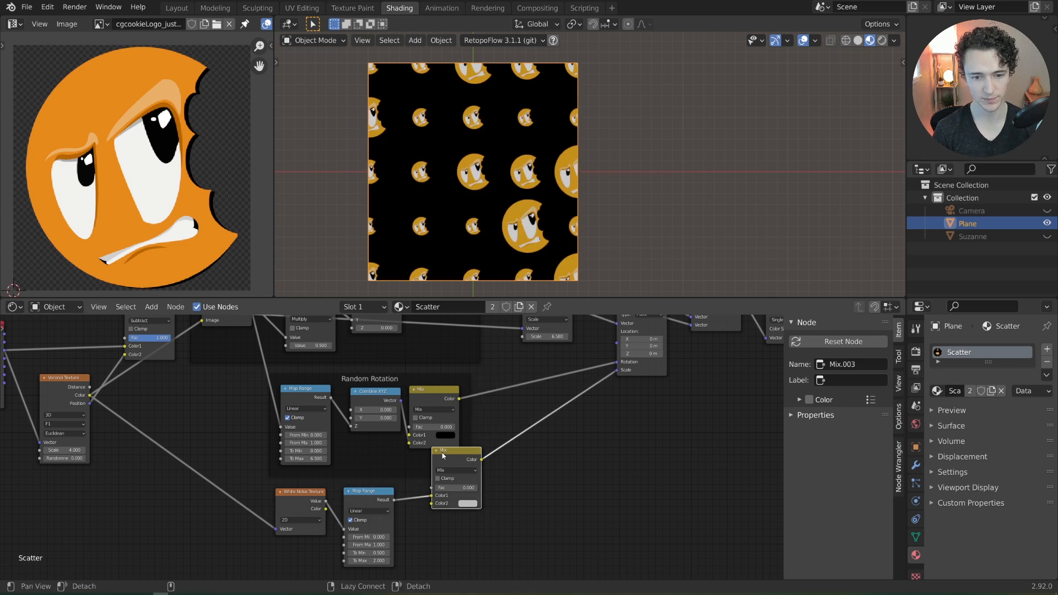
pyautogui.moveTo(442, 456); pyautogui.dragTo(420, 497)
pyautogui.moveTo(503, 528); pyautogui.dragTo(521, 499, button='middle')
pyautogui.moveTo(259, 468); pyautogui.dragTo(507, 569)
pyautogui.press('g')
pyautogui.click(520, 313)
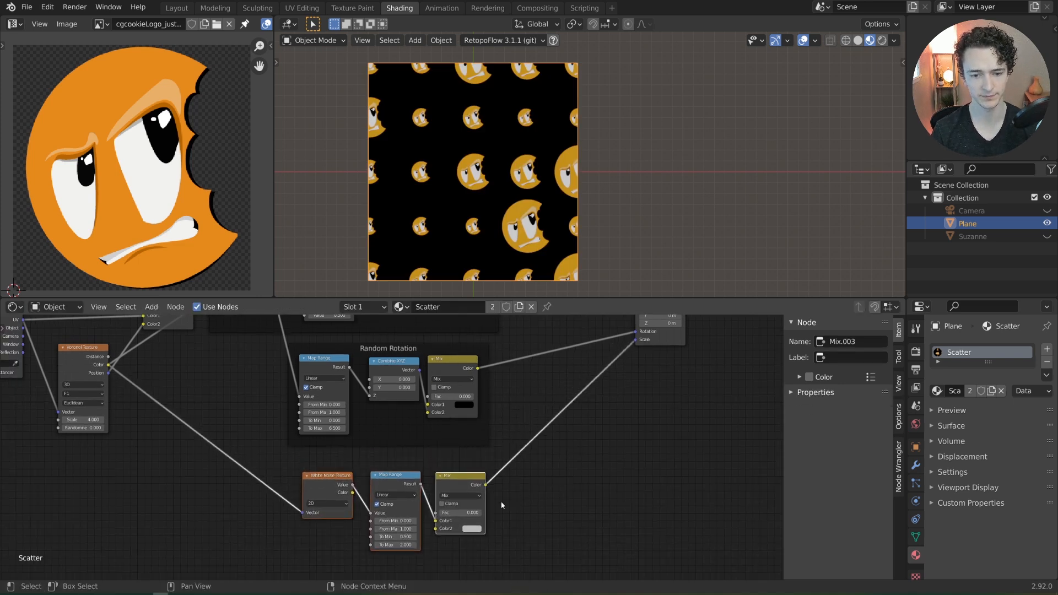
# Step: Move the Map Range link to the scale Mix node's Color2 input and set Color1 to white
pyautogui.moveTo(436, 520); pyautogui.dragTo(444, 532)
pyautogui.click(475, 521)
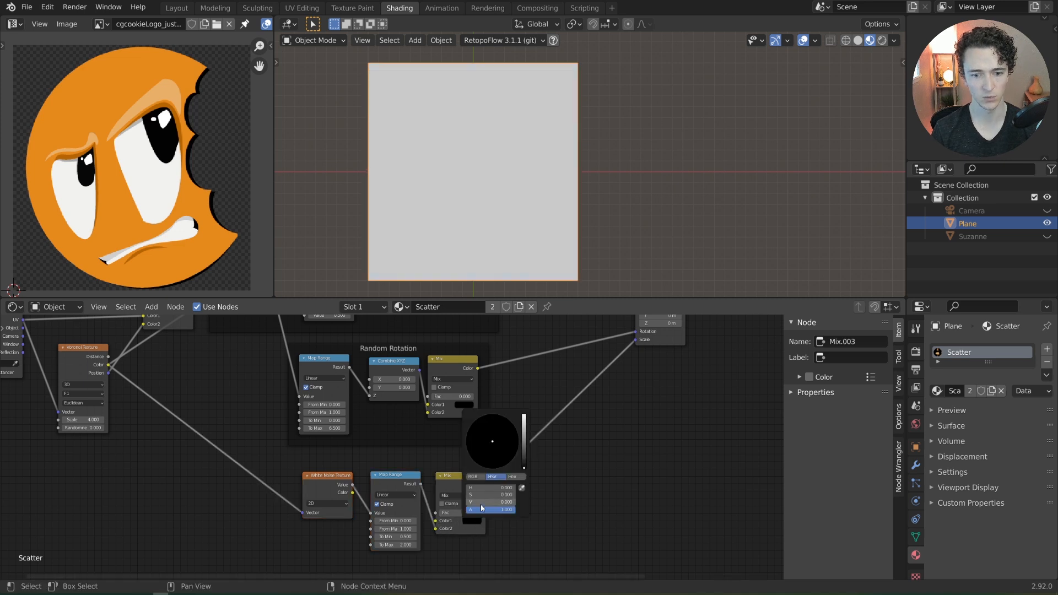
pyautogui.moveTo(480, 501); pyautogui.dragTo(529, 502)
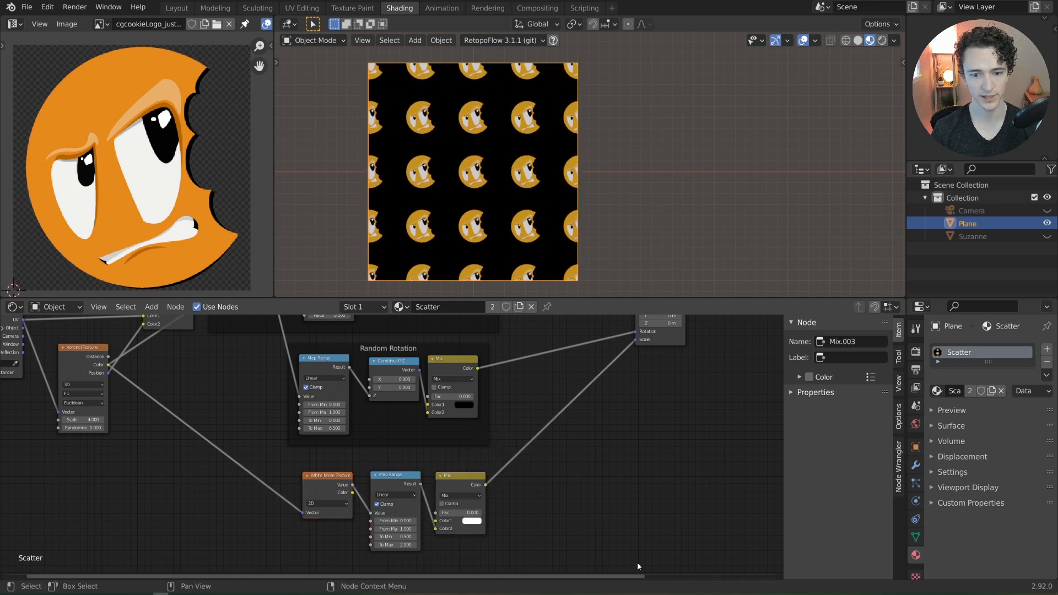
# Step: Test the random scale effect by raising the scale Mix node's Fac, and return all three Mix factors to 0
pyautogui.moveTo(506, 511); pyautogui.dragTo(512, 517, button='middle')
pyautogui.moveTo(446, 519); pyautogui.dragTo(487, 519)
pyautogui.scroll(-2, 499, 452)
pyautogui.moveTo(498, 453); pyautogui.dragTo(503, 529, button='middle')
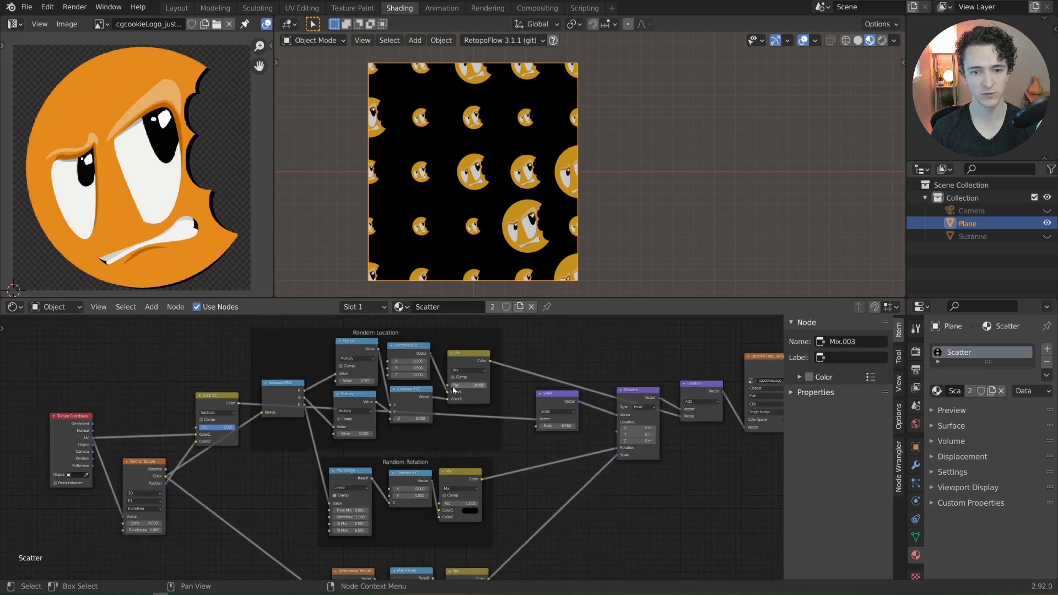
pyautogui.moveTo(453, 385)
pyautogui.mouseDown()
pyautogui.moveTo(487, 385)
pyautogui.moveTo(447, 385)
pyautogui.mouseUp()
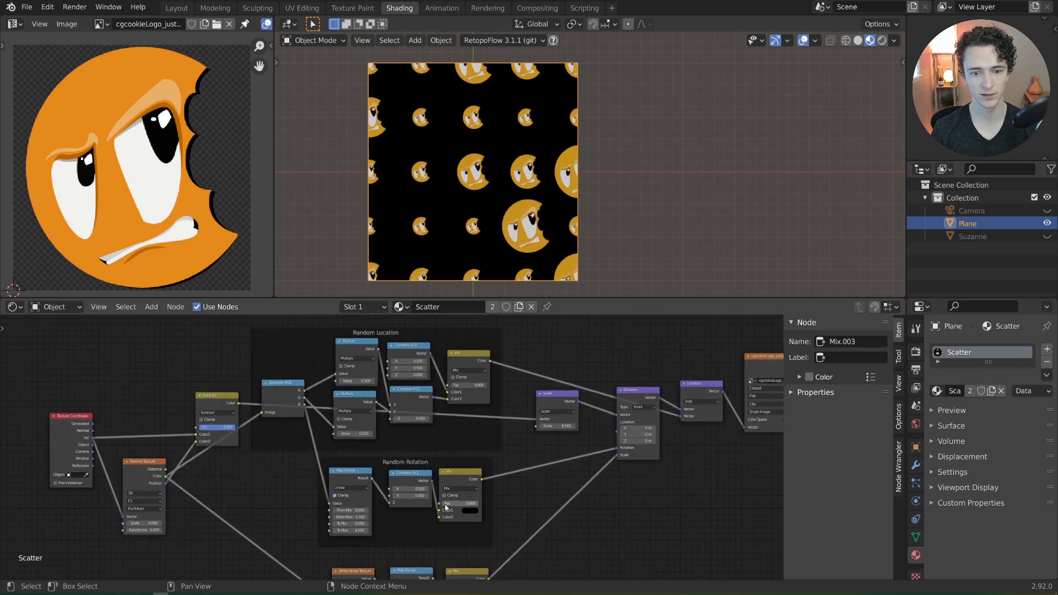
pyautogui.moveTo(445, 505)
pyautogui.mouseDown()
pyautogui.moveTo(477, 504)
pyautogui.moveTo(442, 505)
pyautogui.mouseUp()
pyautogui.moveTo(514, 538); pyautogui.dragTo(501, 482, button='middle')
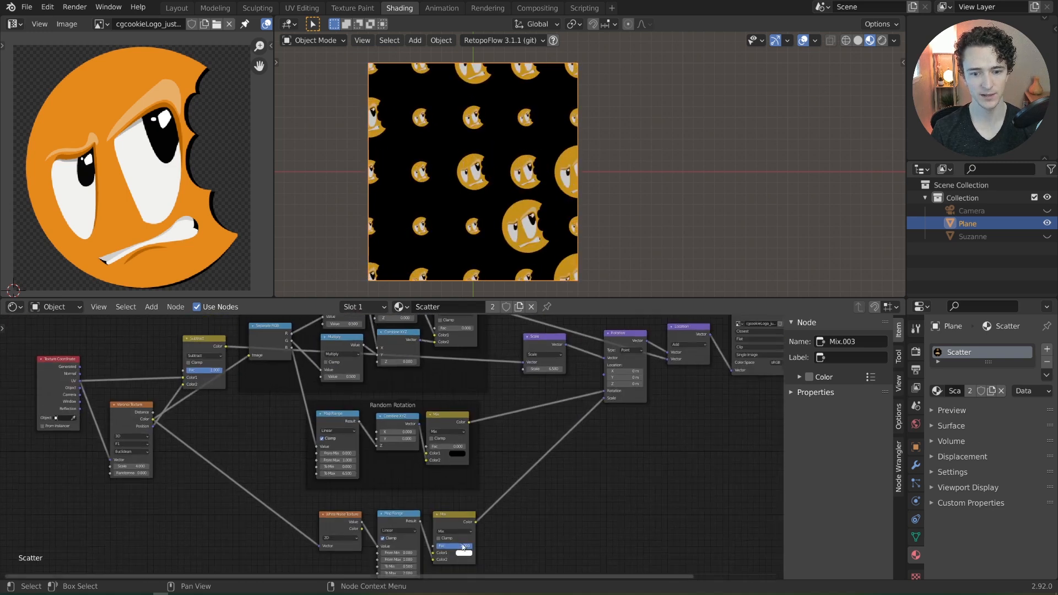
pyautogui.moveTo(464, 547); pyautogui.dragTo(441, 547)
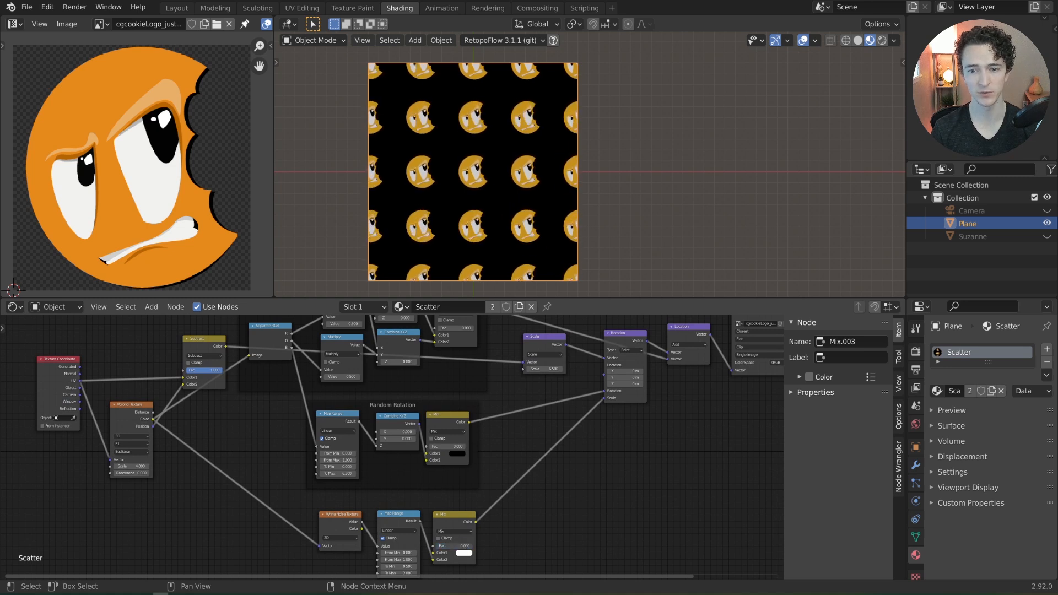
# Step: Frame the White Noise, Map Range and Mix scale nodes together, label the frame "Random Scale", and disable its custom color
pyautogui.scroll(-2, 573, 450)
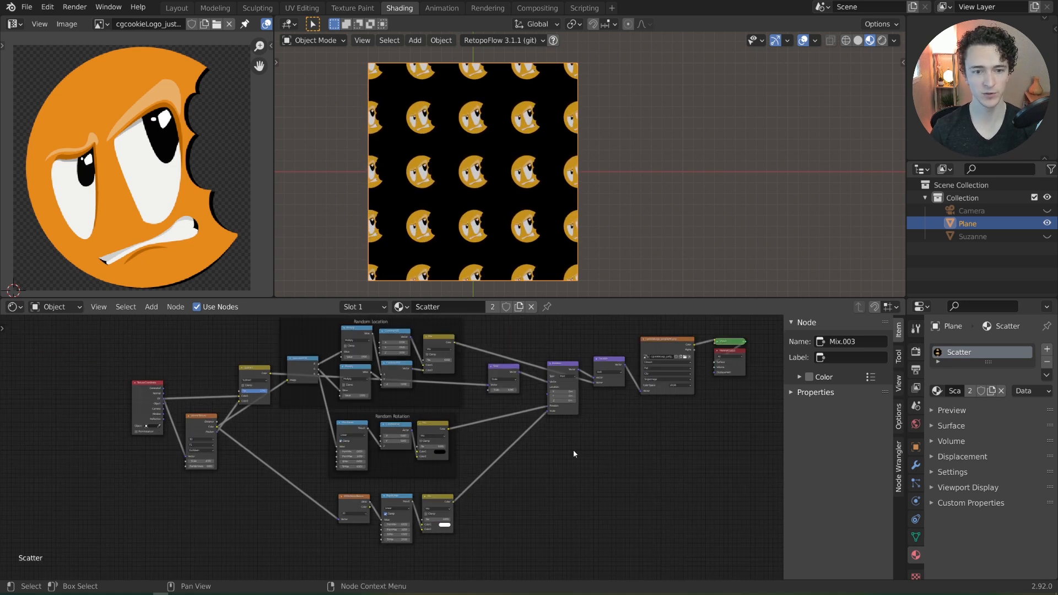
pyautogui.moveTo(520, 487); pyautogui.dragTo(550, 495, button='middle')
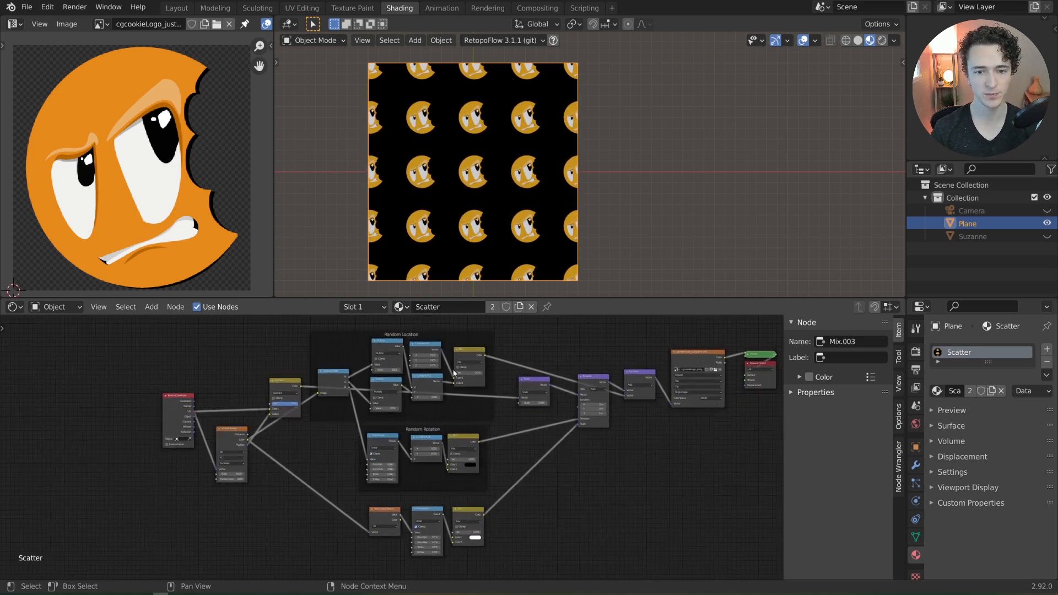
pyautogui.moveTo(453, 376); pyautogui.dragTo(84, 332)
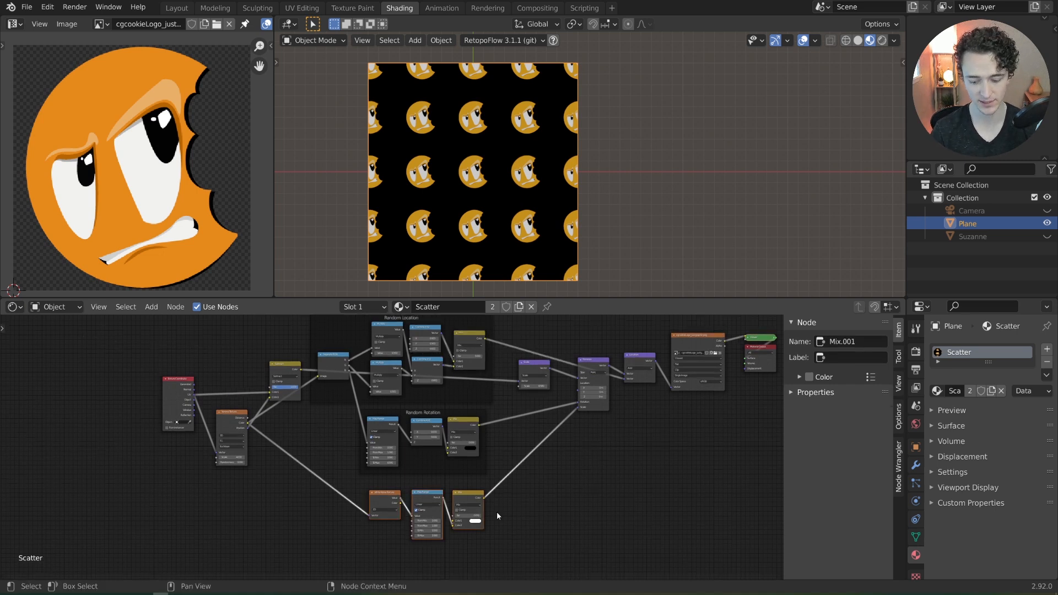
pyautogui.hotkey('ctrl', 'j')
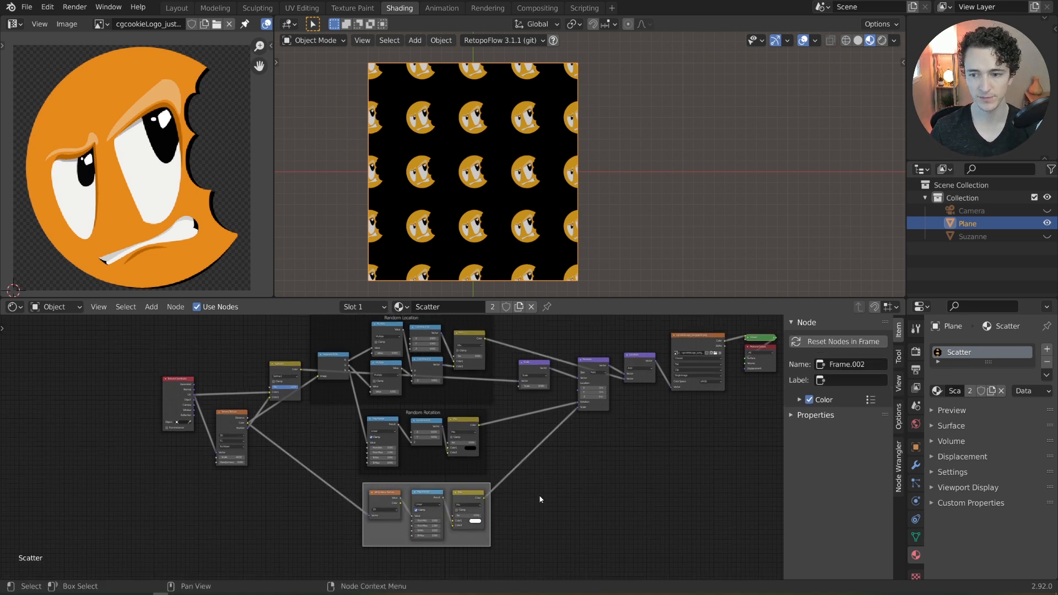
pyautogui.click(861, 380)
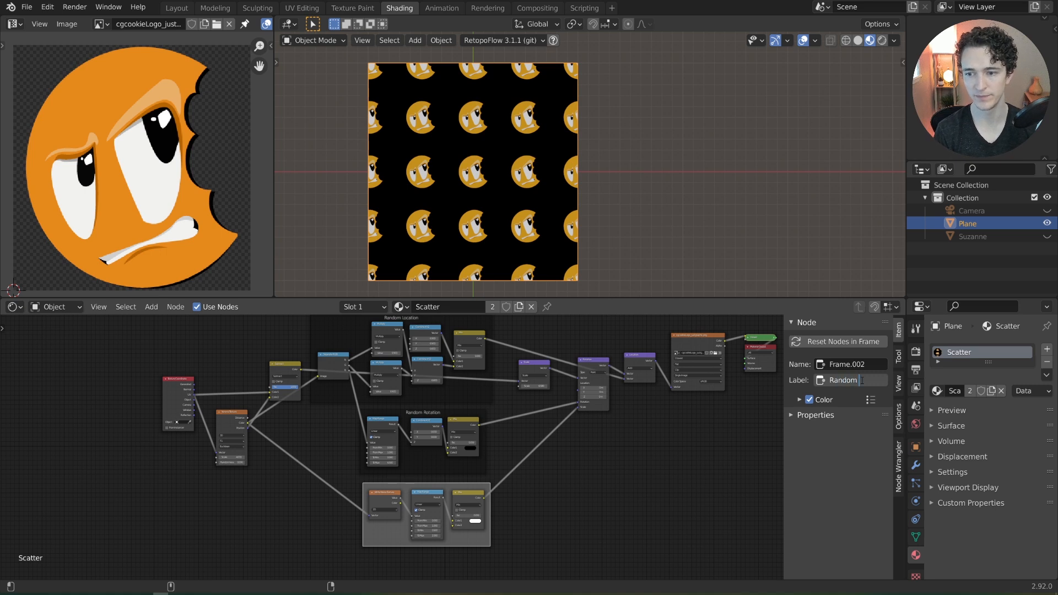
pyautogui.write('Random Scale')
pyautogui.press('Return')
pyautogui.click(809, 399)
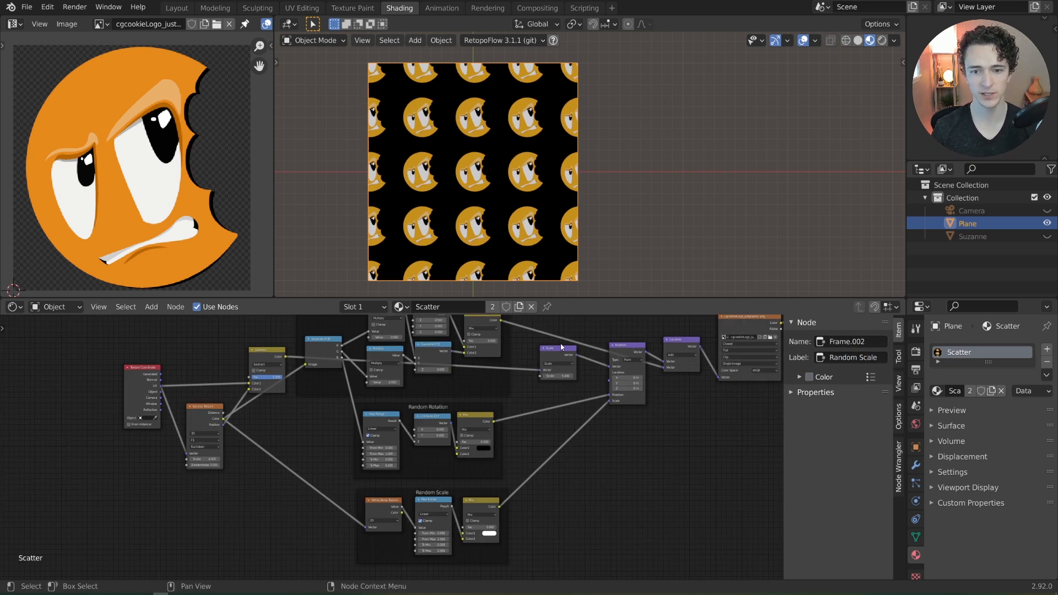
# Step: Test the overall logo size by varying the Scale node's value, and restore it
pyautogui.moveTo(544, 355); pyautogui.dragTo(540, 362)
pyautogui.scroll(1, 539, 362)
pyautogui.moveTo(539, 362); pyautogui.dragTo(539, 392, button='middle')
pyautogui.scroll(1, 539, 392)
pyautogui.moveTo(652, 371); pyautogui.dragTo(649, 370)
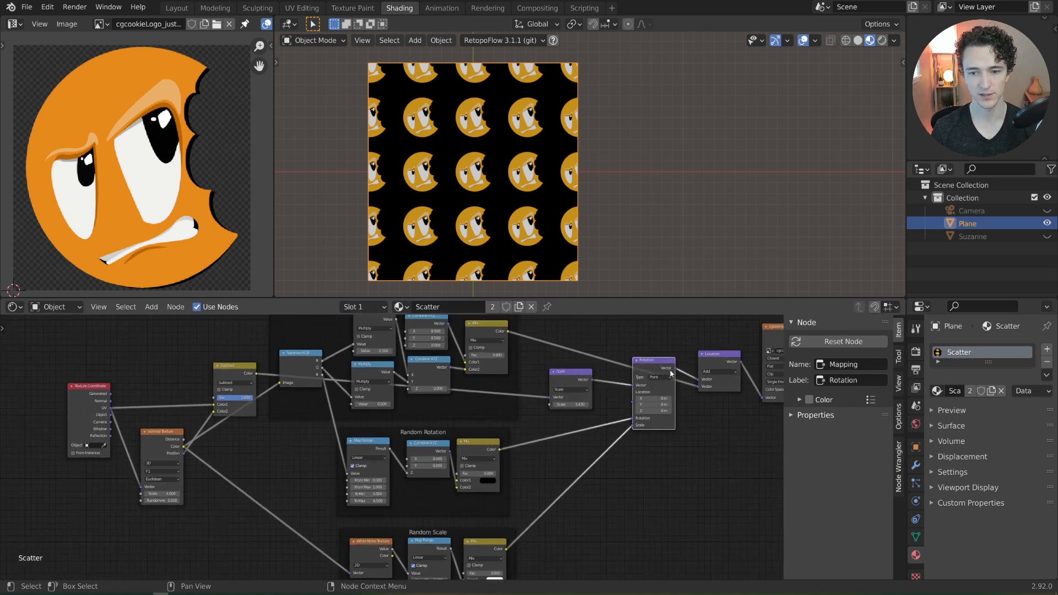
pyautogui.moveTo(571, 404); pyautogui.dragTo(624, 405)
# Step: Test the Random Scale Mix factor together with the Scale node's value, and return the factor to 0
pyautogui.moveTo(529, 494); pyautogui.dragTo(535, 432, button='middle')
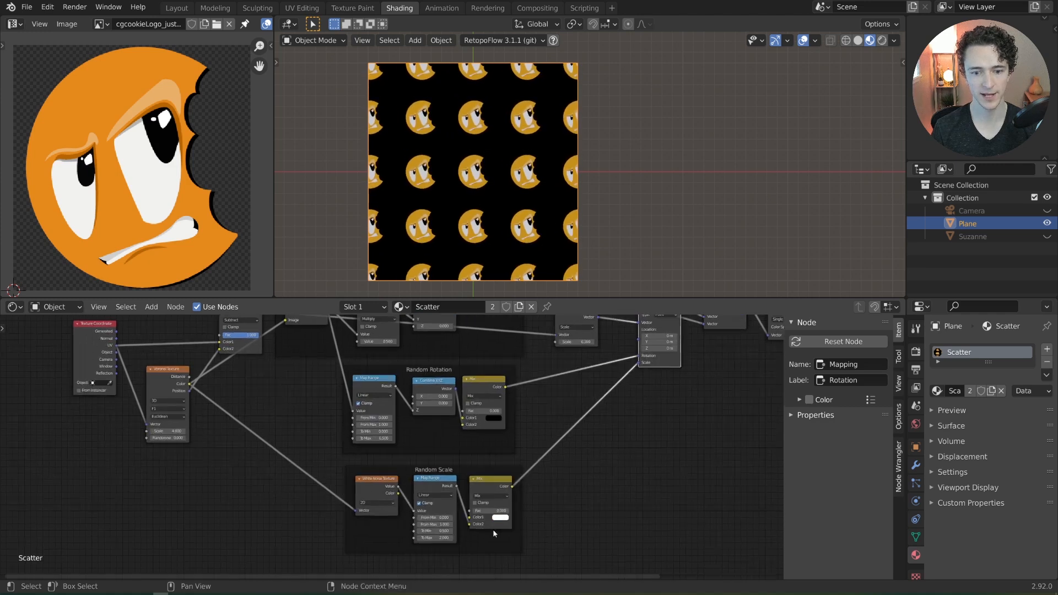
pyautogui.moveTo(482, 510); pyautogui.dragTo(504, 510)
pyautogui.moveTo(599, 350); pyautogui.dragTo(603, 376, button='middle')
pyautogui.keyDown('shift'); pyautogui.moveTo(574, 369); pyautogui.dragTo(588, 370); pyautogui.keyUp('shift')
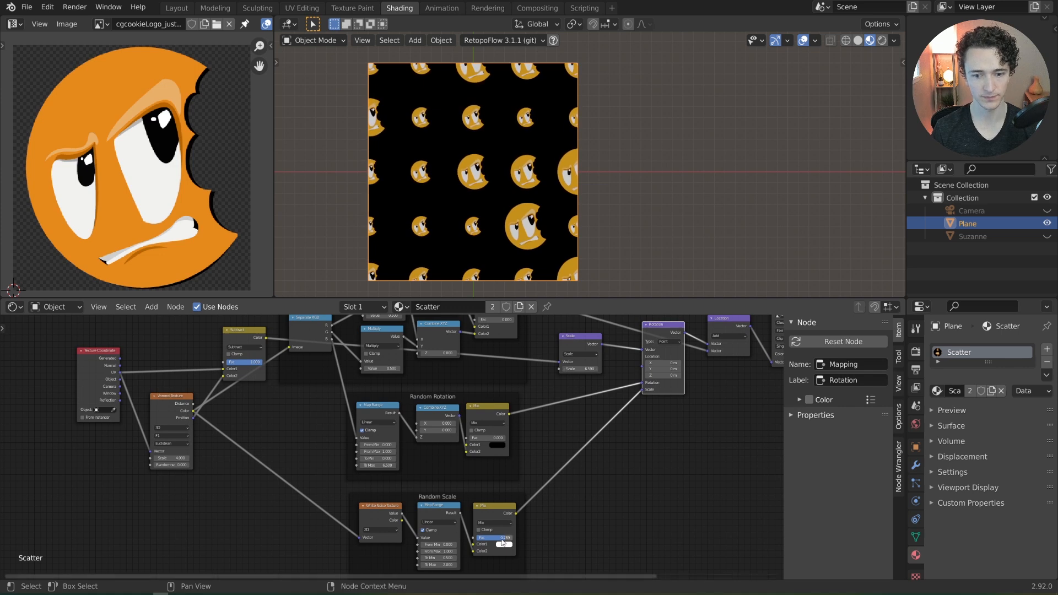
pyautogui.moveTo(504, 537); pyautogui.dragTo(474, 537)
# Step: Move the Texture Coordinate node farther from the other nodes and join its two outgoing UV links through a shared reroute point
pyautogui.scroll(-3, 567, 421)
pyautogui.scroll(-2, 556, 430)
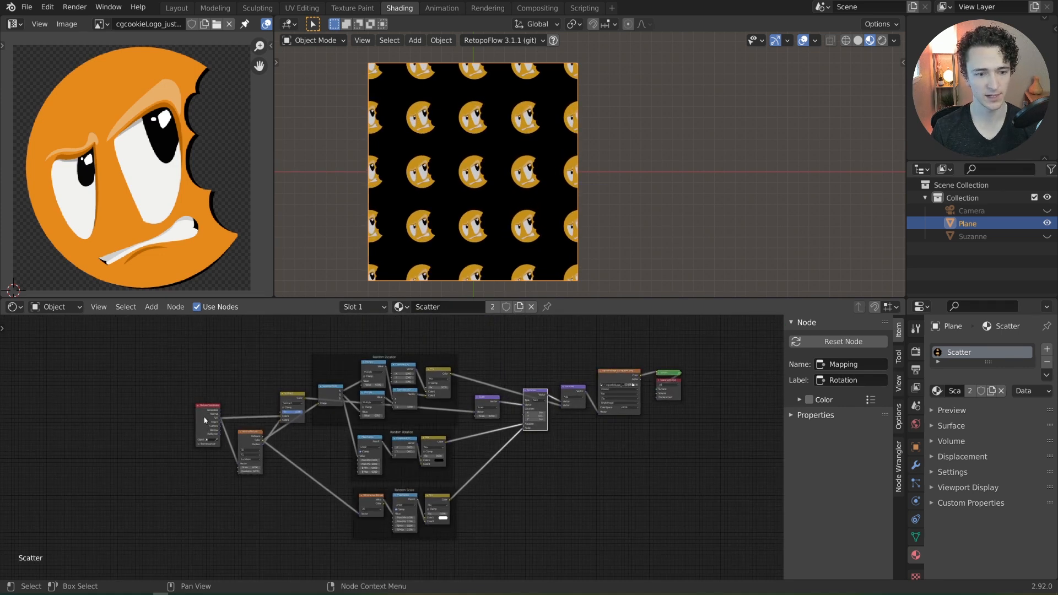
pyautogui.moveTo(204, 421); pyautogui.dragTo(145, 421)
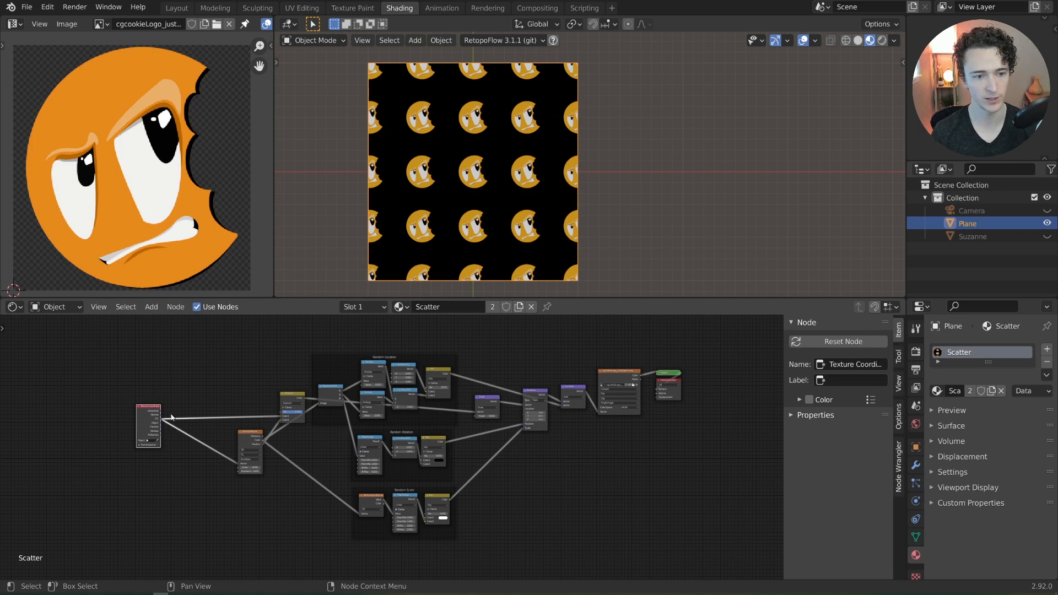
pyautogui.moveTo(199, 427); pyautogui.dragTo(235, 416, button='middle')
pyautogui.scroll(1, 236, 416)
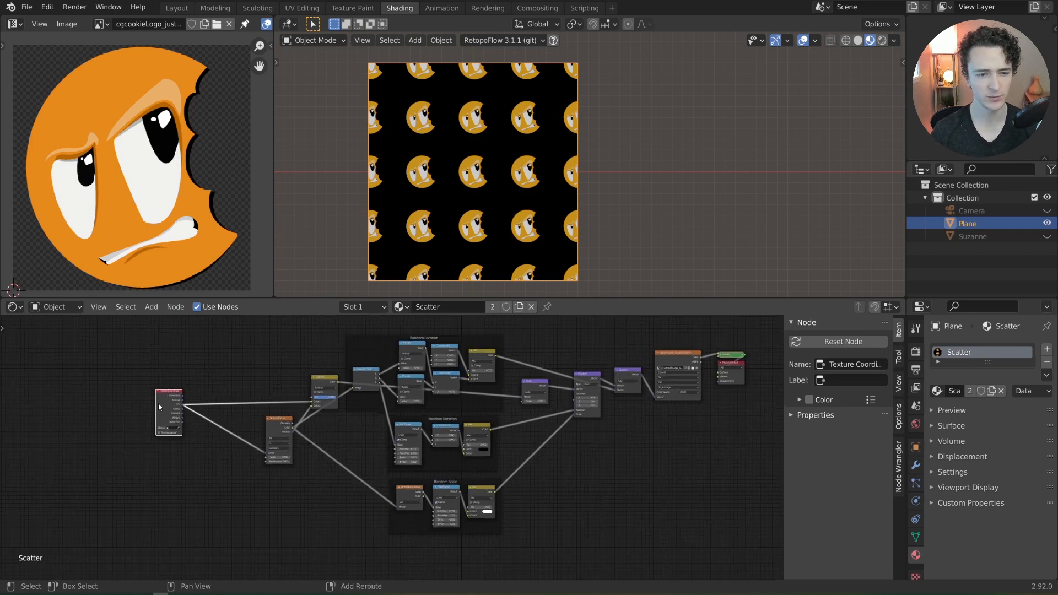
pyautogui.keyDown('shift'); pyautogui.moveTo(229, 372); pyautogui.dragTo(249, 474, button='right'); pyautogui.keyUp('shift')
pyautogui.moveTo(244, 424); pyautogui.dragTo(244, 409)
# Step: Group all nodes between the Texture Coordinate and logo Image Texture nodes into a node group named "Scatter Coordinates"
pyautogui.moveTo(216, 326); pyautogui.dragTo(647, 560)
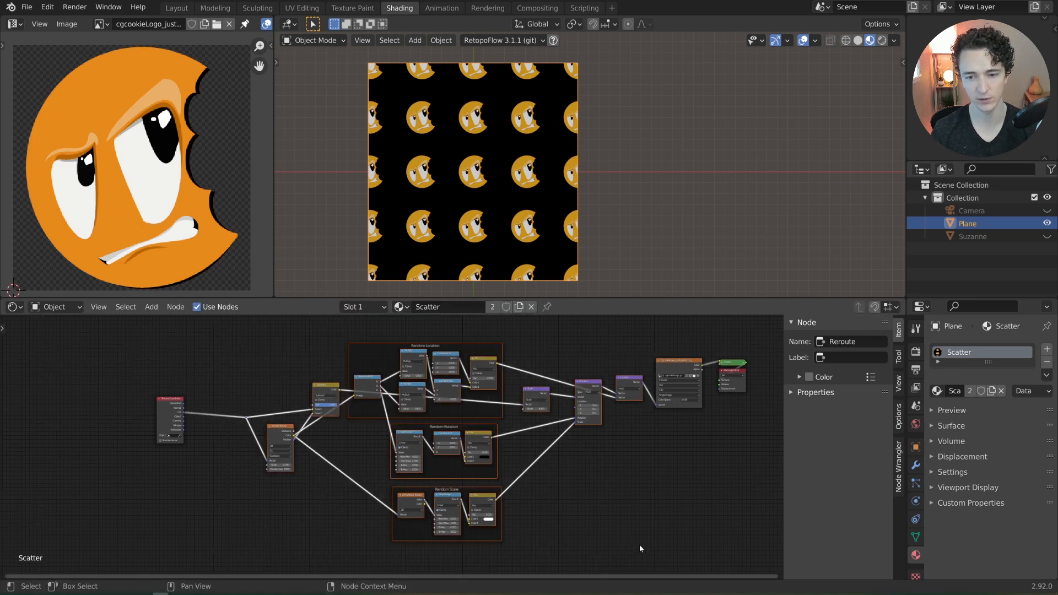
pyautogui.hotkey('ctrl', 'g')
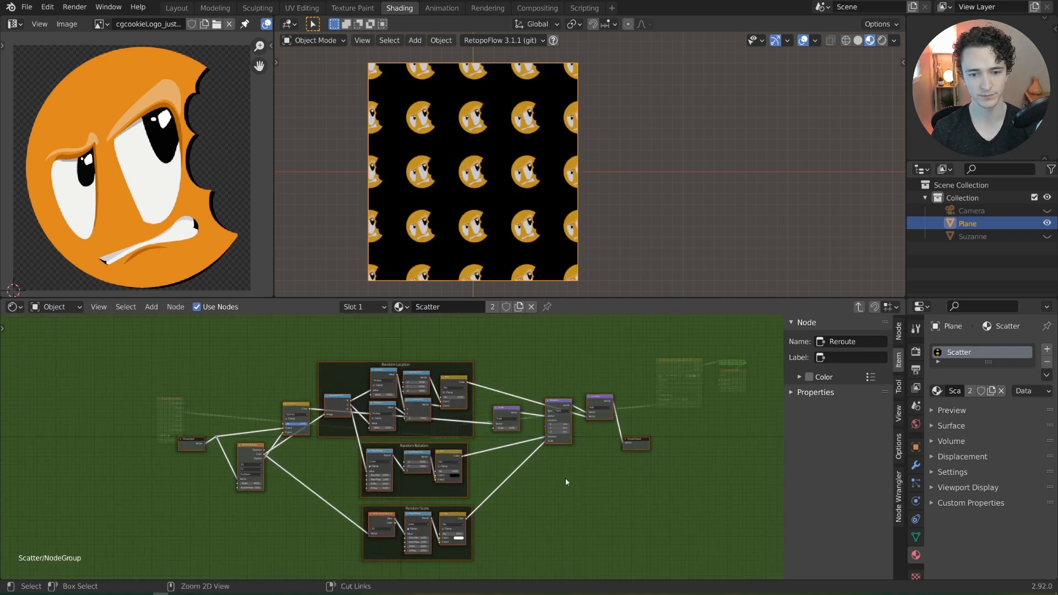
pyautogui.press('Tab')
pyautogui.scroll(4, 559, 448)
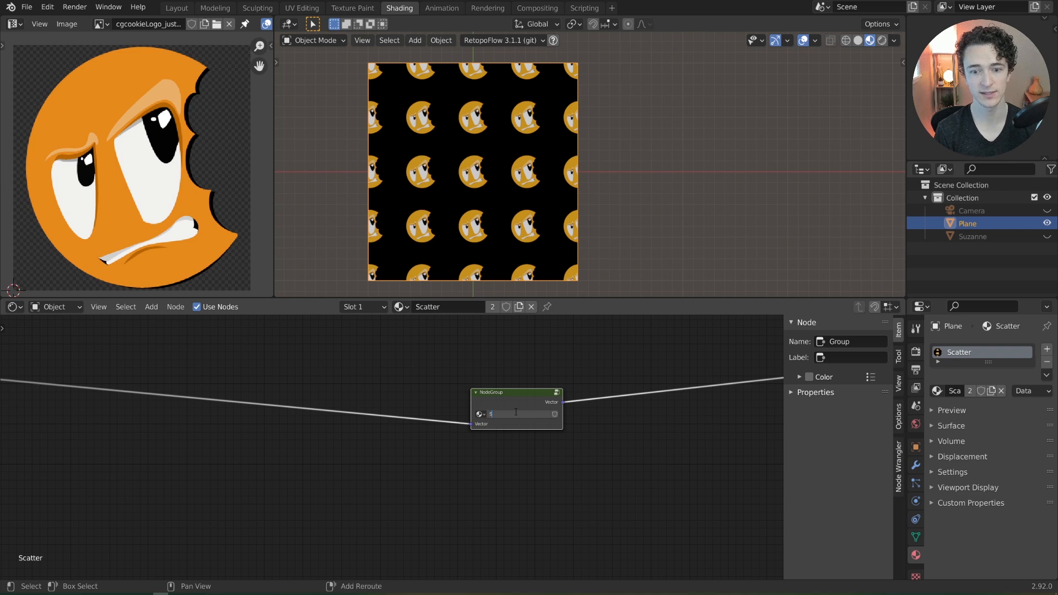
pyautogui.write('ca')
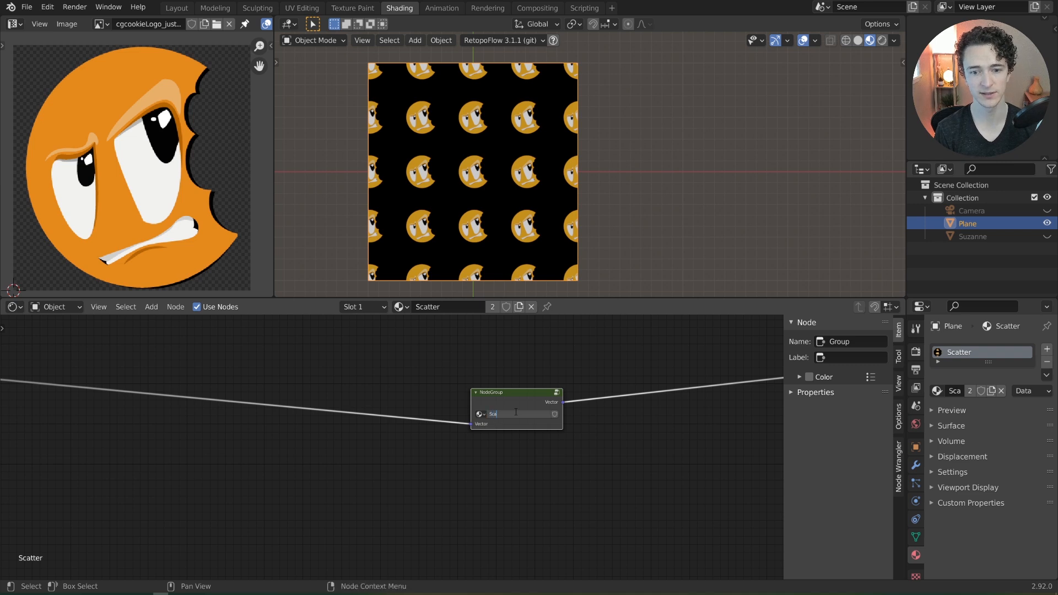
pyautogui.write('tter Coor')
# Step: Reposition the Scatter Coordinates group and the Texture Coordinate node closer in line with the logo Image Texture node
pyautogui.click(342, 425)
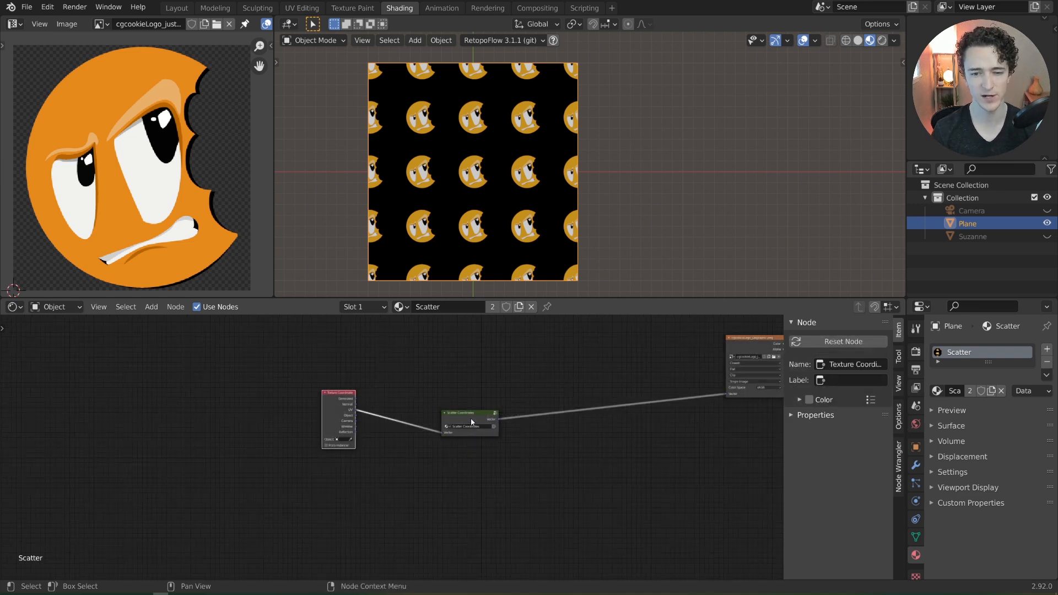
pyautogui.moveTo(472, 422); pyautogui.dragTo(501, 378)
pyautogui.moveTo(344, 408); pyautogui.dragTo(353, 367)
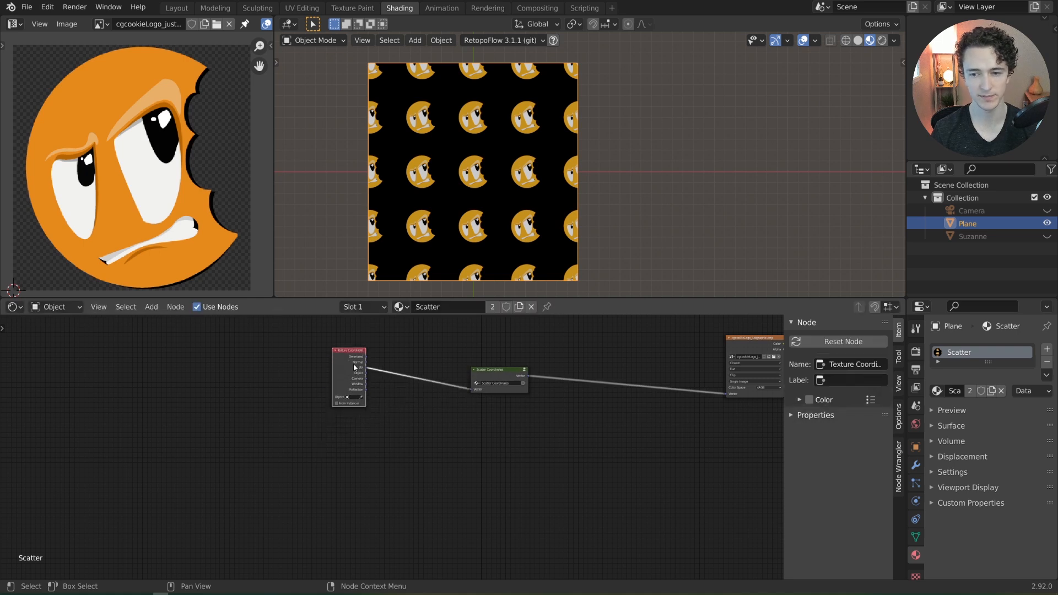
# Step: Open the Scatter Coordinates group for editing, shift all its nodes together slightly, and clear the selection
pyautogui.moveTo(652, 368); pyautogui.dragTo(596, 393, button='middle')
pyautogui.click(696, 374)
pyautogui.click(442, 408)
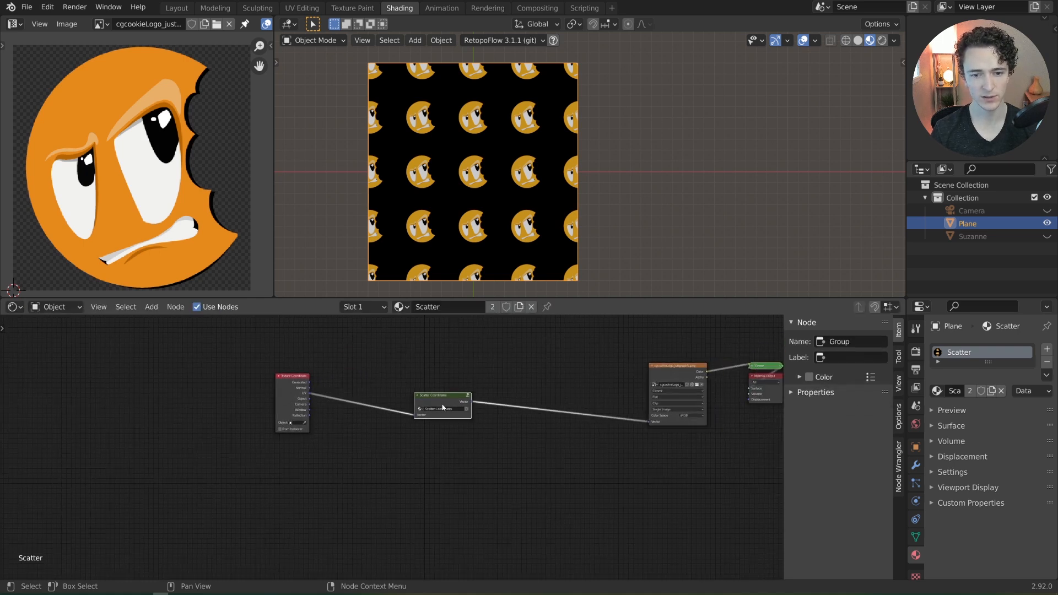
pyautogui.press('Tab')
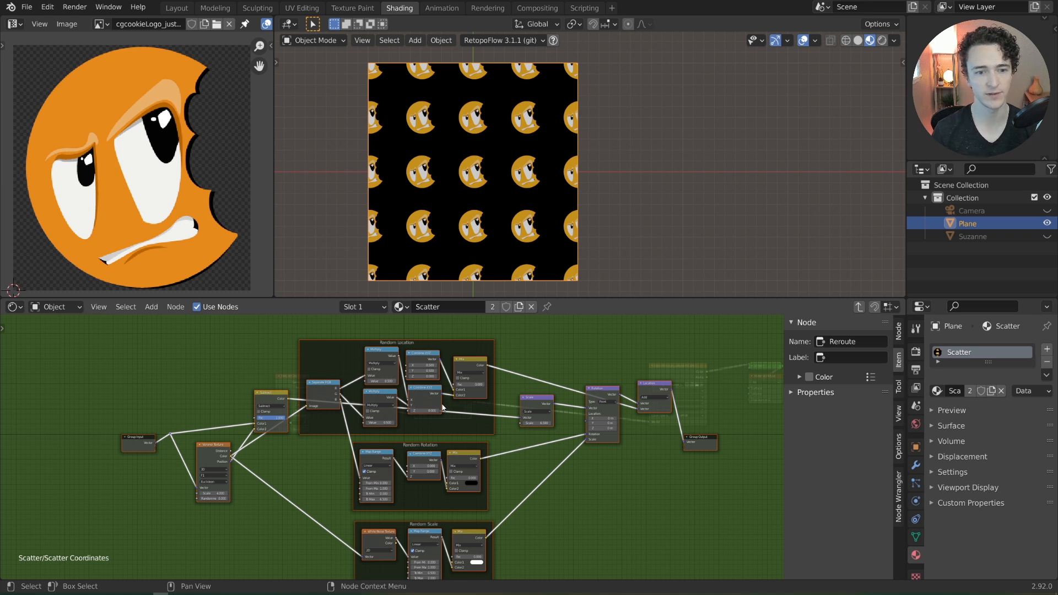
pyautogui.scroll(2, 385, 462)
pyautogui.moveTo(370, 465); pyautogui.dragTo(434, 443, button='middle')
pyautogui.moveTo(339, 479); pyautogui.dragTo(432, 467, button='middle')
pyautogui.scroll(2, 441, 423)
pyautogui.moveTo(441, 423); pyautogui.dragTo(454, 447, button='middle')
pyautogui.scroll(1, 440, 466)
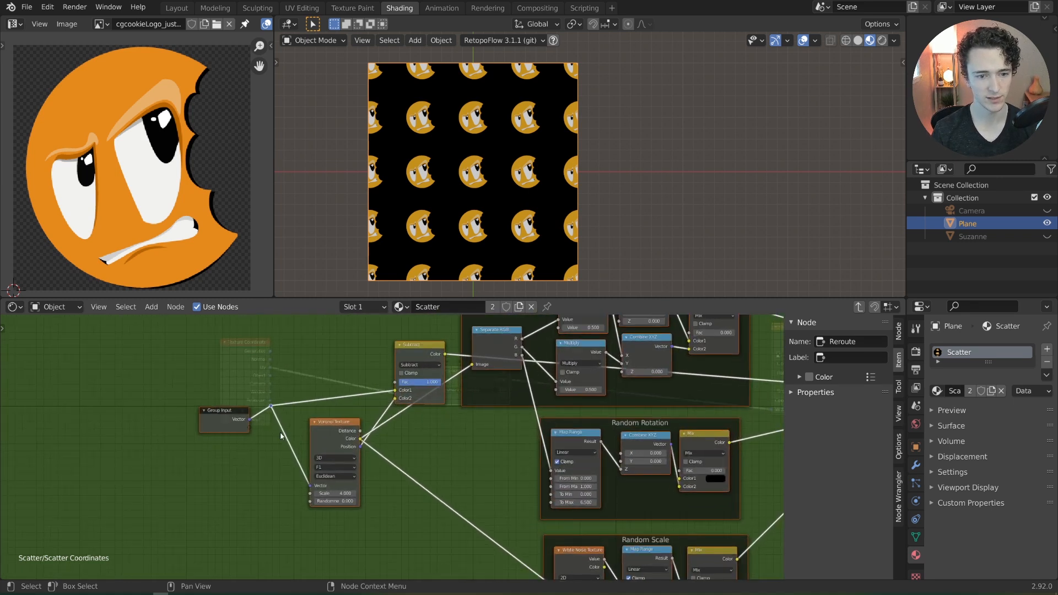
pyautogui.moveTo(228, 425); pyautogui.dragTo(248, 443)
pyautogui.click(417, 494)
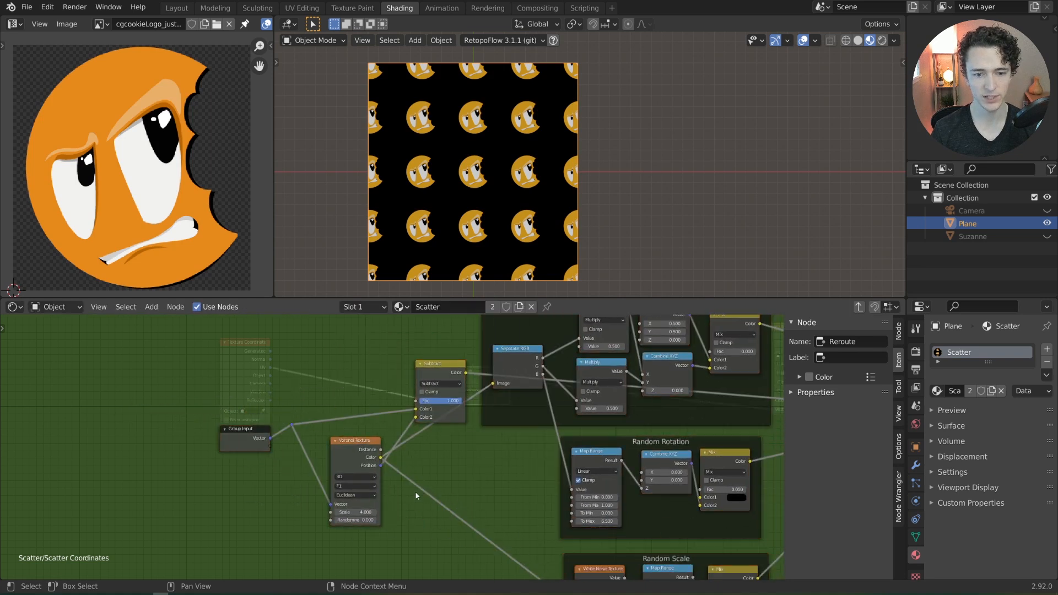
# Step: Try different Scale values on the Voronoi Texture node and undo the change
pyautogui.click(353, 512)
pyautogui.write('7.9')
pyautogui.press('Return')
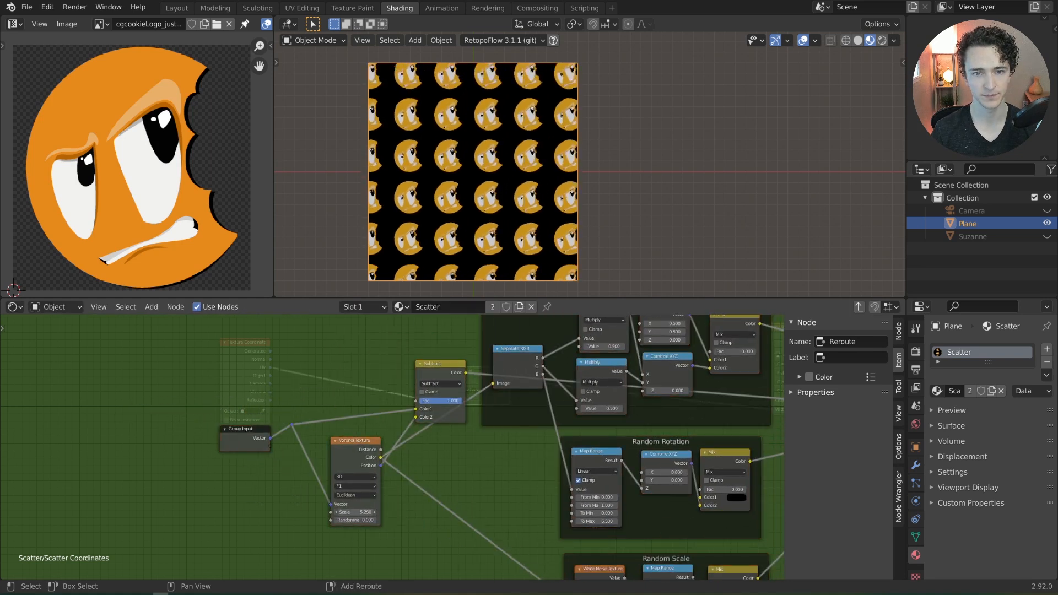
pyautogui.moveTo(356, 511); pyautogui.dragTo(330, 512)
pyautogui.hotkey('ctrl', 'z')
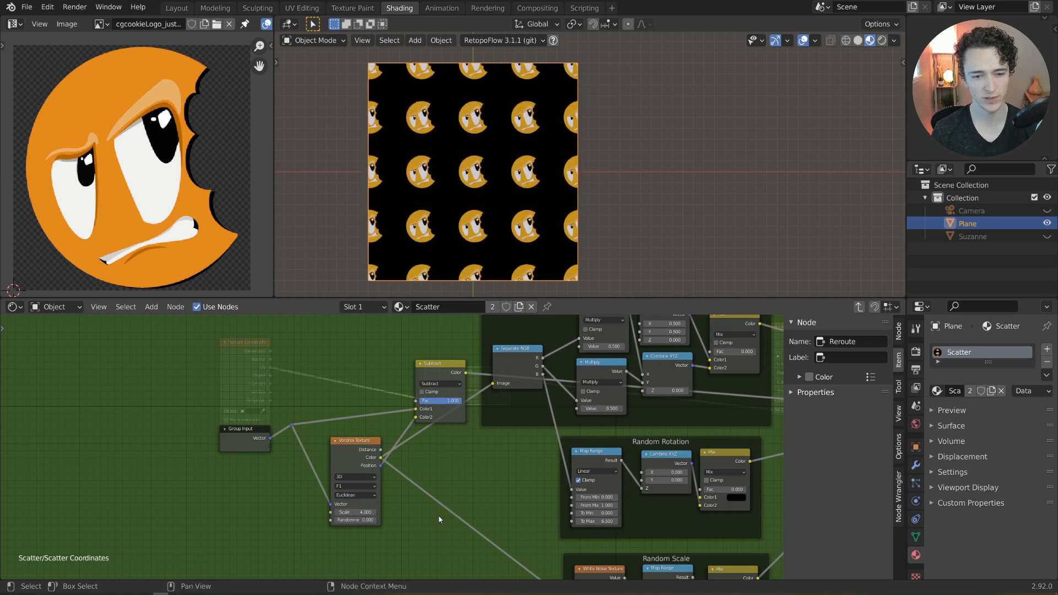
# Step: Move the Group Input node farther from the other nodes, and set the Voronoi Texture scale and the Scale node's value to 1
pyautogui.moveTo(239, 445); pyautogui.dragTo(162, 434)
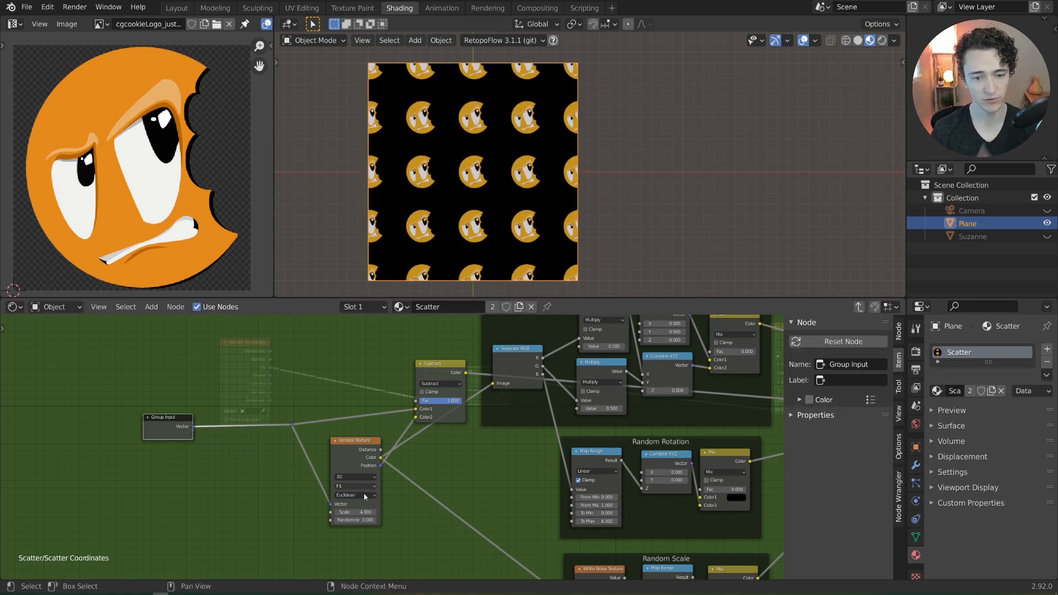
pyautogui.click(361, 512)
pyautogui.press('Return')
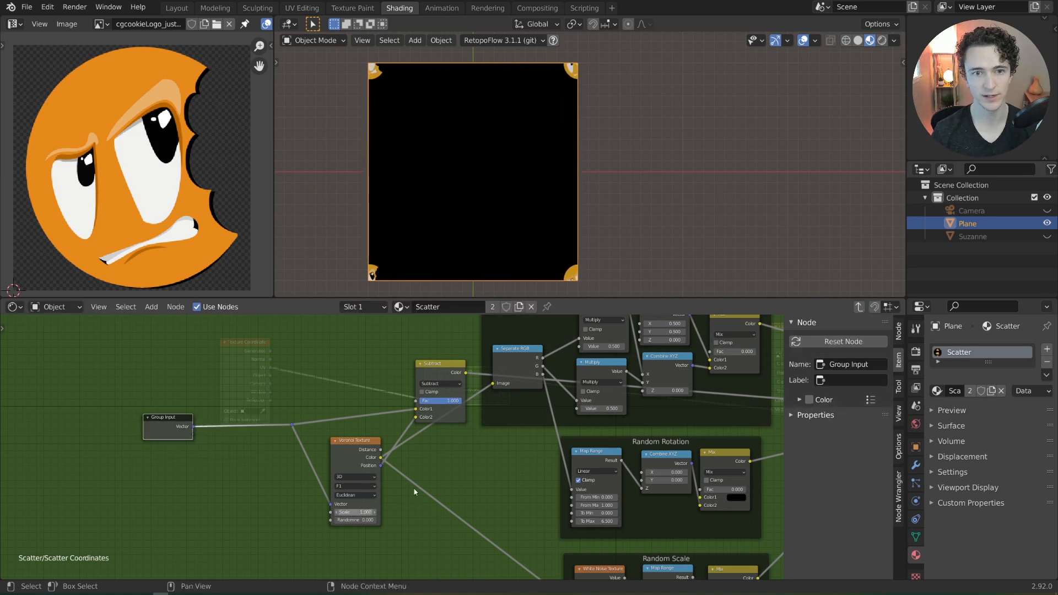
pyautogui.scroll(-3, 472, 472)
pyautogui.moveTo(622, 471); pyautogui.dragTo(496, 478, button='middle')
pyautogui.click(627, 427)
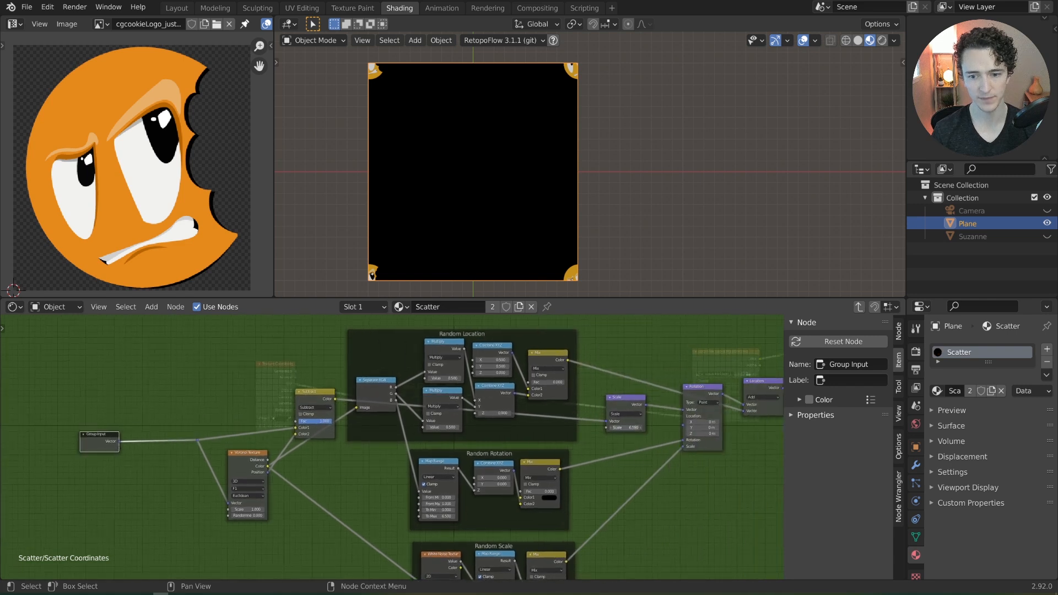
pyautogui.press('Return')
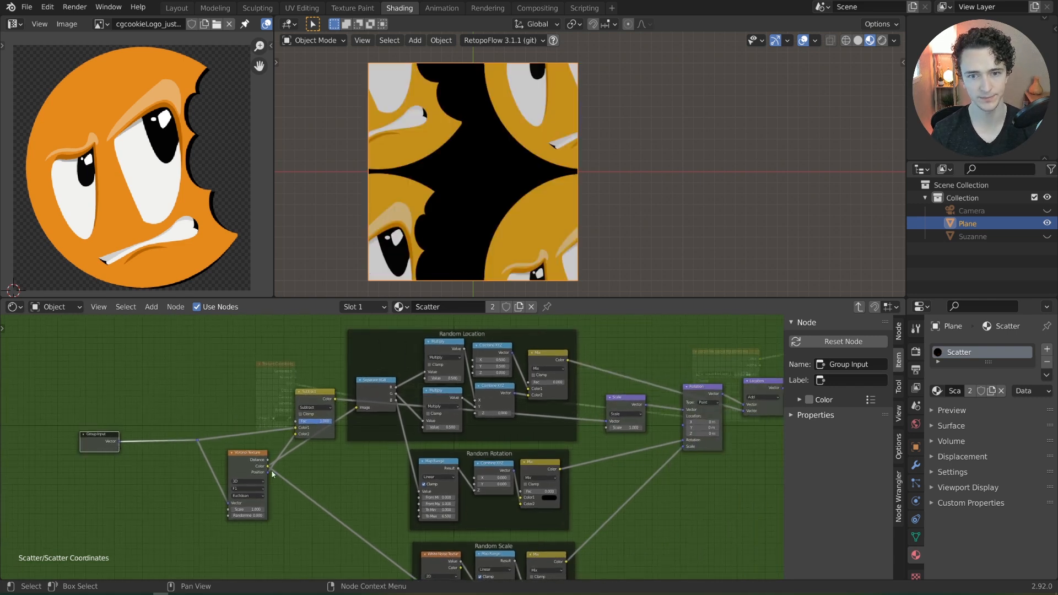
# Step: Duplicate the Scale node onto the link between Group Input and the reroute point, and set the copy's scale to 2.9
pyautogui.moveTo(113, 468); pyautogui.dragTo(275, 445, button='middle')
pyautogui.scroll(3, 276, 445)
pyautogui.scroll(-2, 255, 422)
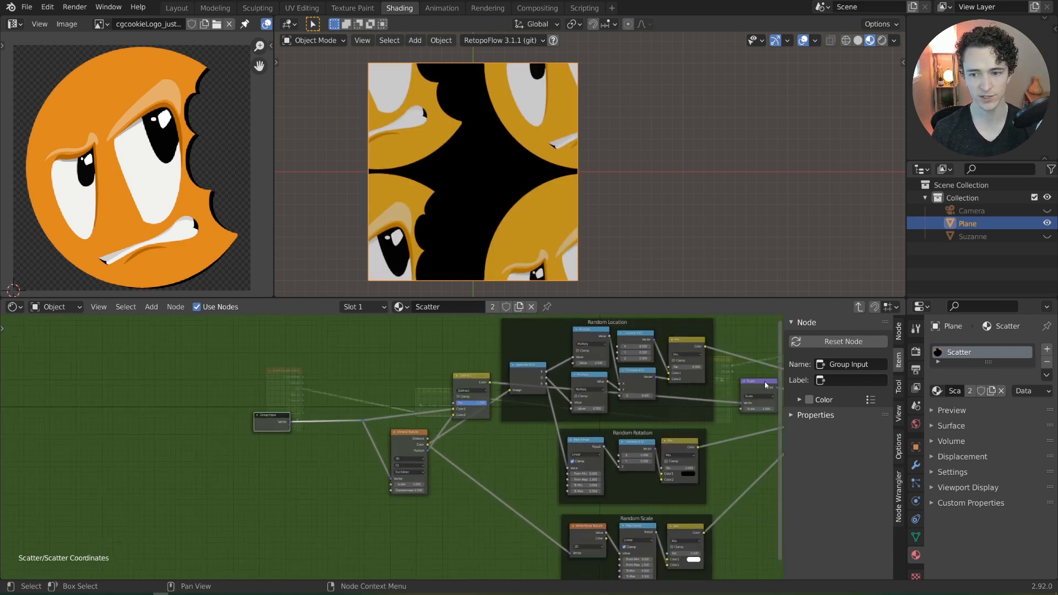
pyautogui.click(762, 383)
pyautogui.hotkey('shift', 'd')
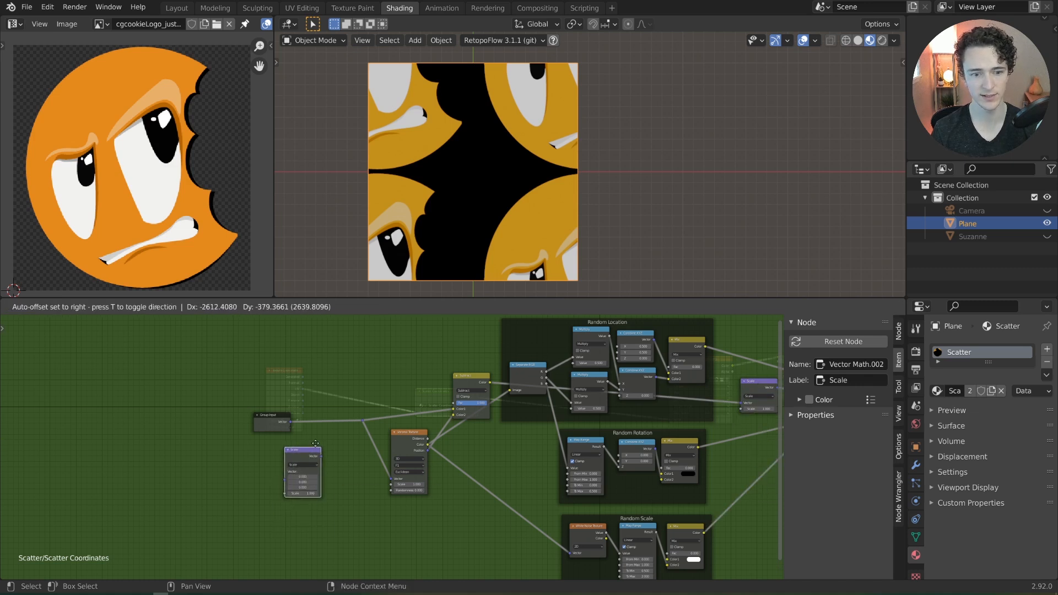
pyautogui.click(331, 410)
pyautogui.scroll(5, 363, 472)
pyautogui.moveTo(363, 472); pyautogui.dragTo(402, 475, button='middle')
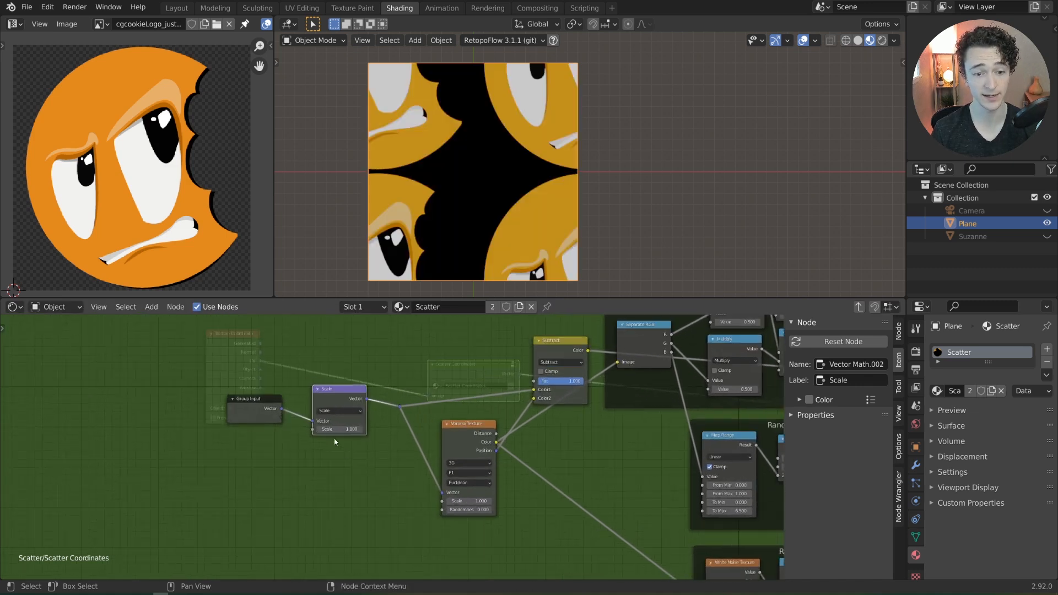
pyautogui.moveTo(338, 429); pyautogui.dragTo(442, 429)
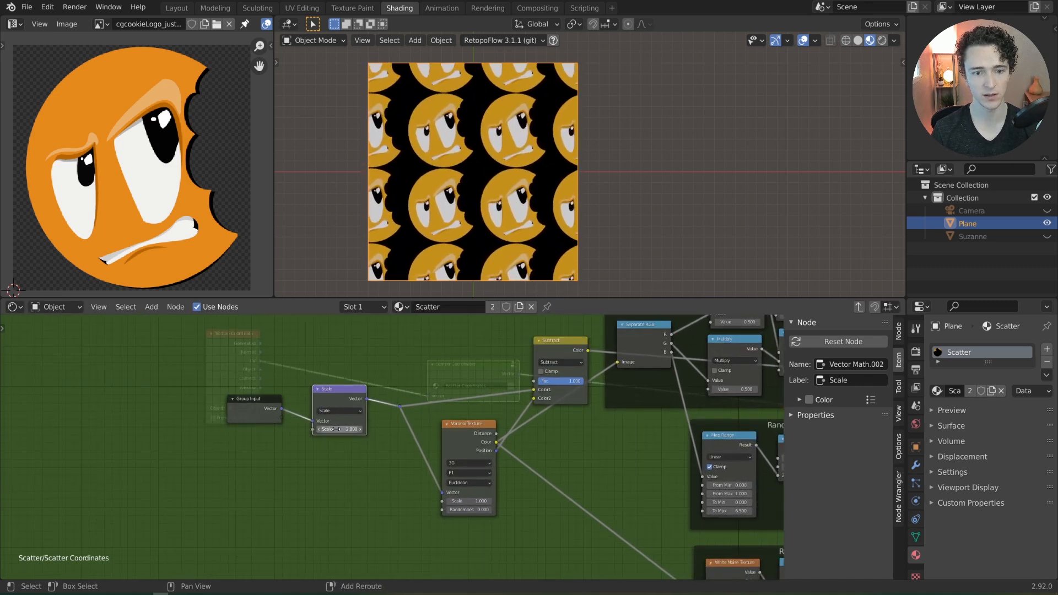
# Step: Expose the duplicated node's Scale value as a group input and label the node "Pattern Scale"
pyautogui.moveTo(313, 429); pyautogui.dragTo(281, 418)
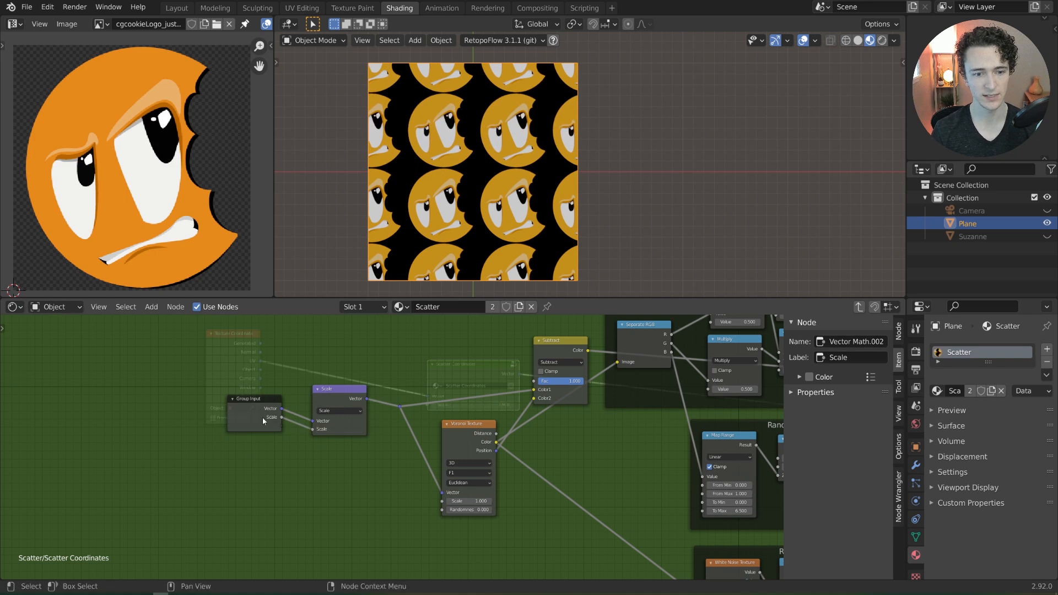
pyautogui.click(863, 358)
pyautogui.write('Patt')
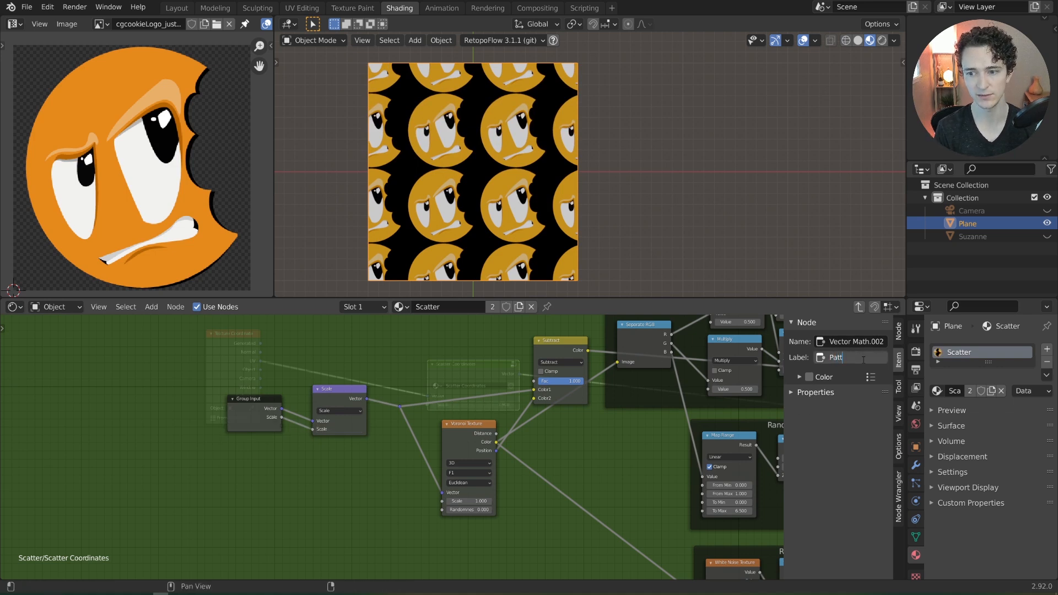
pyautogui.write('ern Scal')
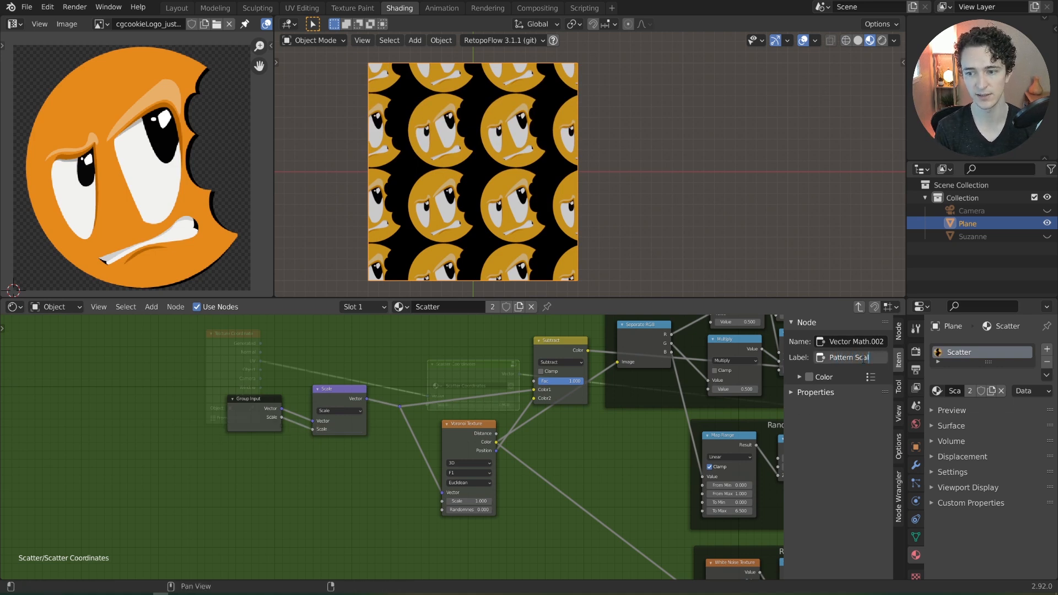
pyautogui.write('e')
pyautogui.press('Return')
# Step: Expose the original Scale node's Scale value as another group input on the Group Input node
pyautogui.moveTo(268, 412); pyautogui.dragTo(260, 419)
pyautogui.keyDown('ctrl'); pyautogui.moveTo(529, 419); pyautogui.dragTo(403, 420, button='middle'); pyautogui.keyUp('ctrl')
pyautogui.moveTo(681, 390); pyautogui.dragTo(180, 428)
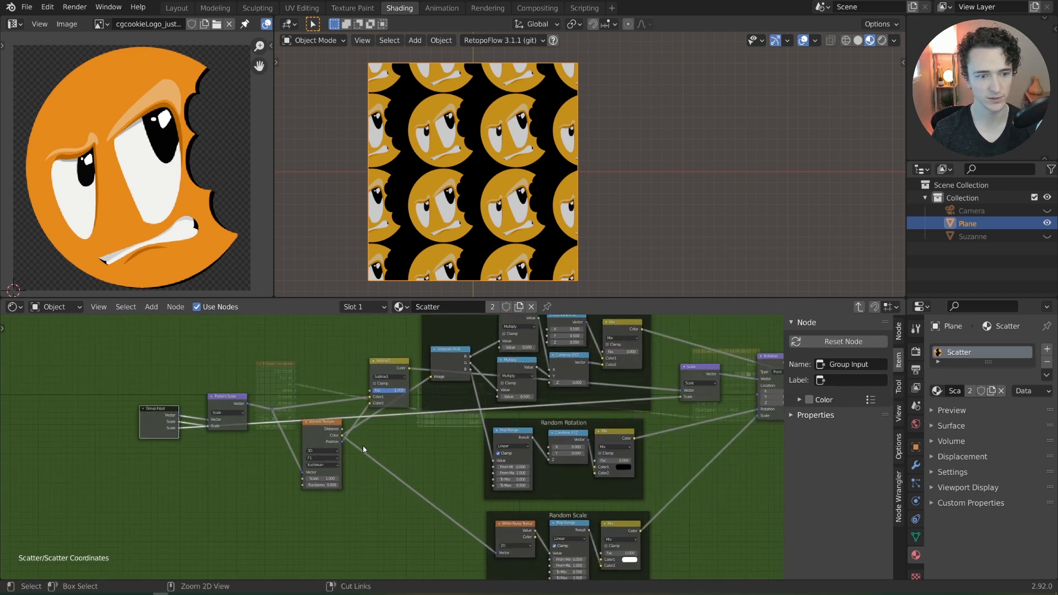
# Step: Rename the group's two Scale inputs to "Pattern Scale" for the first and "Individual Scale" for the second
pyautogui.click(232, 410)
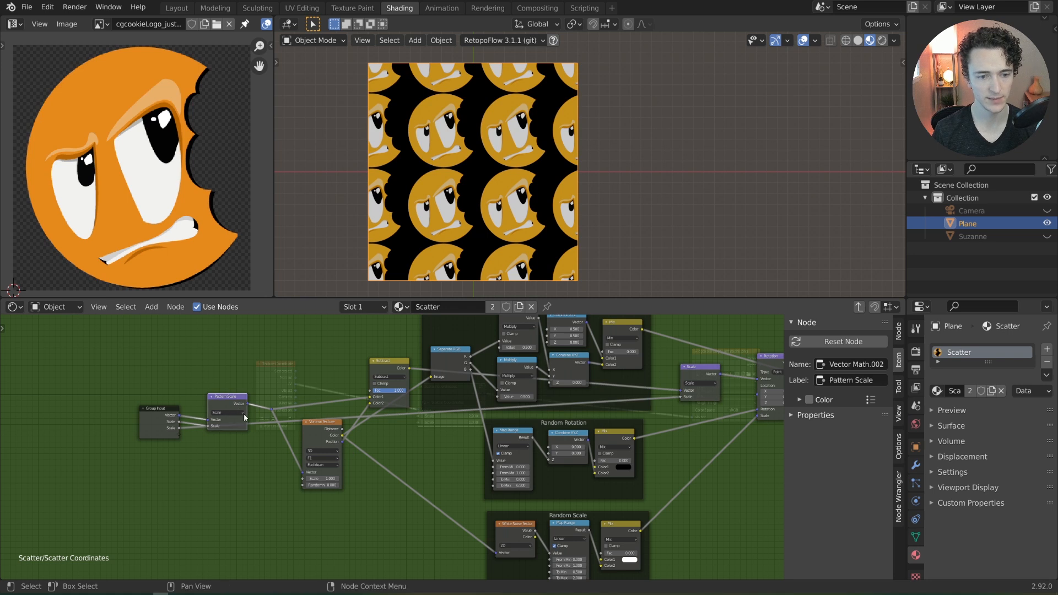
pyautogui.click(172, 426)
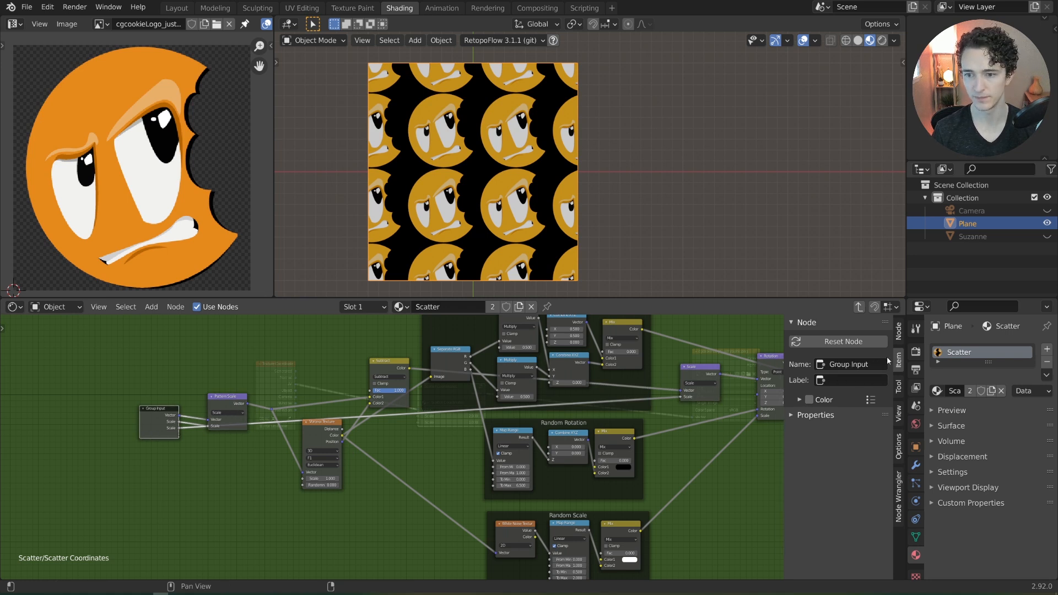
pyautogui.click(899, 332)
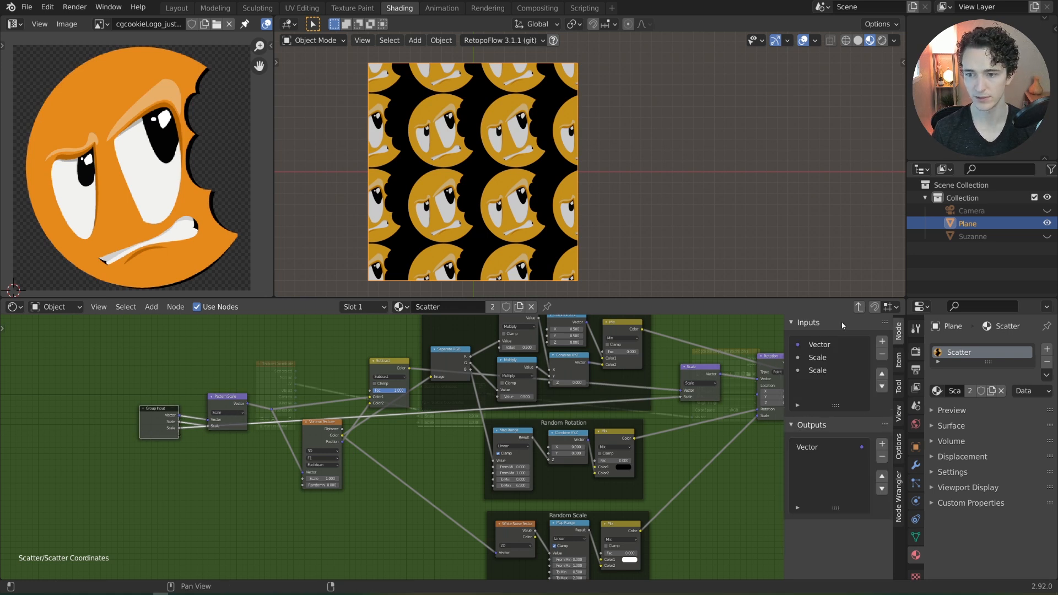
pyautogui.doubleClick(825, 358)
pyautogui.write('Pattern')
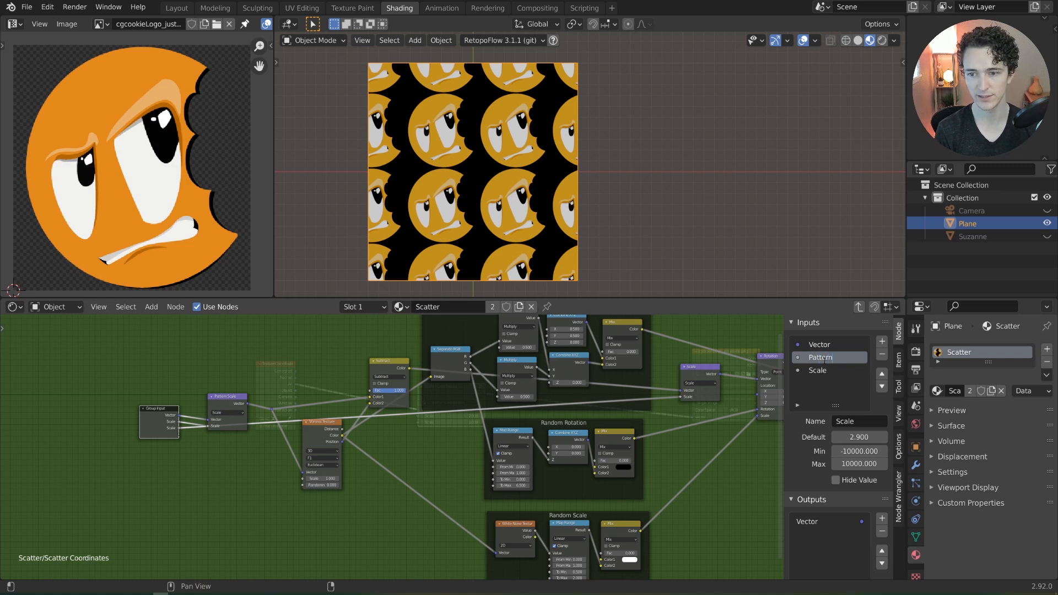
pyautogui.write(' Scale')
pyautogui.press('Return')
pyautogui.doubleClick(825, 371)
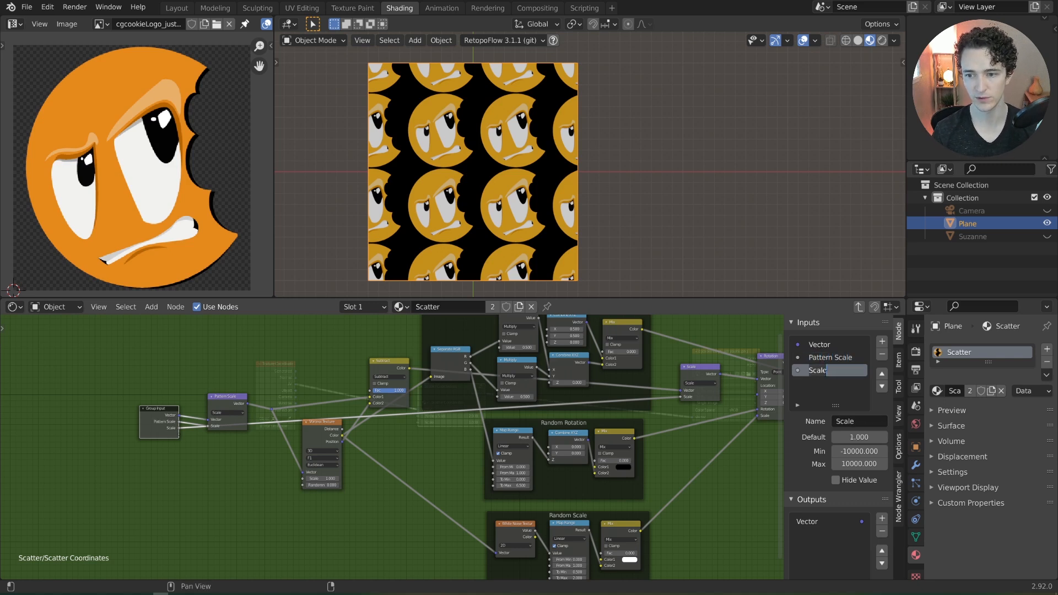
pyautogui.write('Individual')
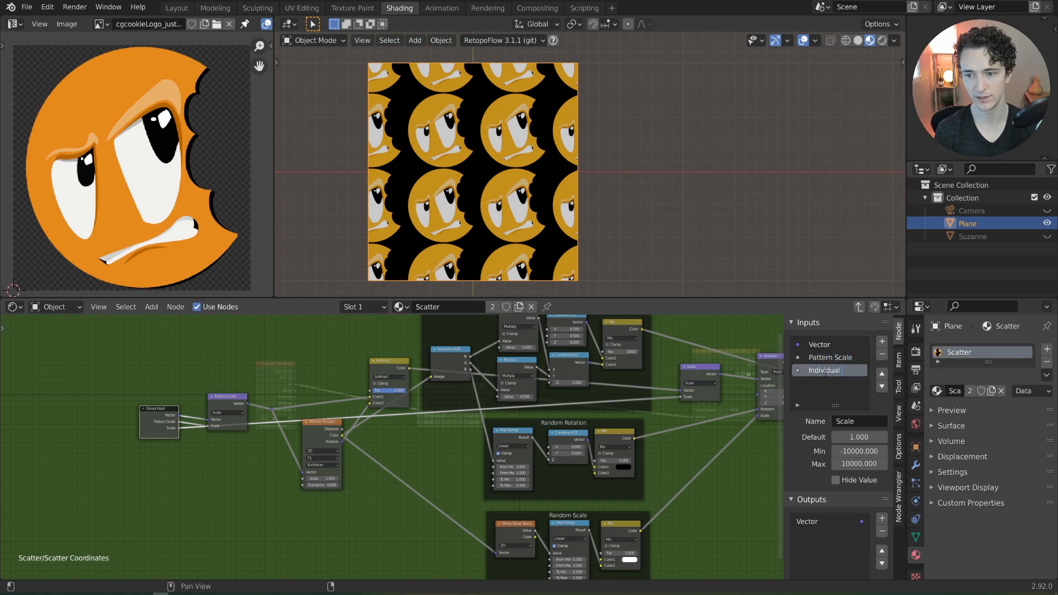
pyautogui.write(' Scale')
pyautogui.press('Return')
# Step: Examine the default, minimum and maximum settings of the Pattern Scale and Individual Scale group inputs
pyautogui.click(855, 358)
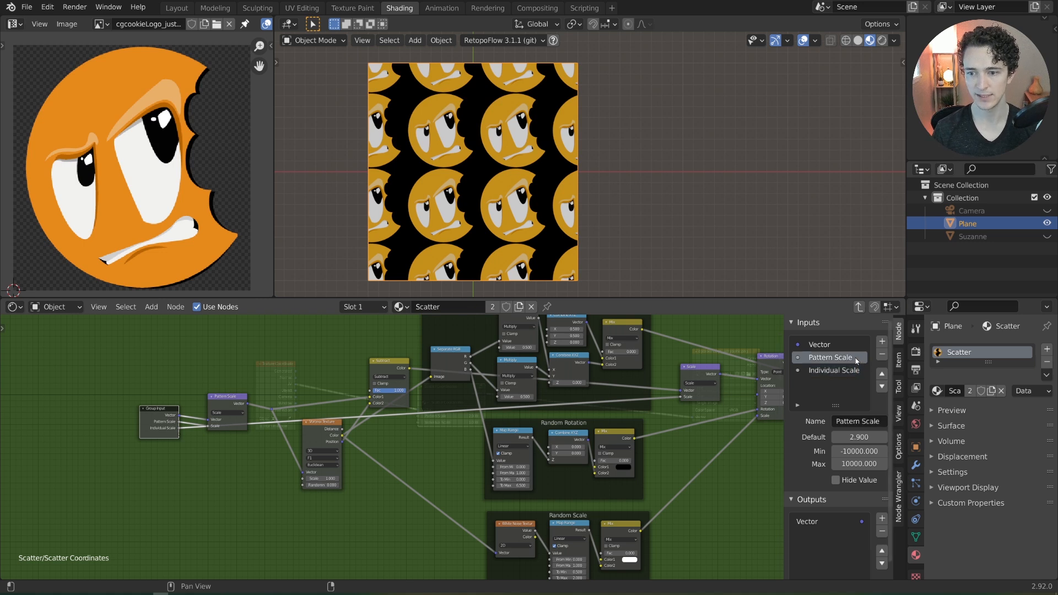
pyautogui.click(853, 371)
pyautogui.click(852, 361)
pyautogui.click(853, 370)
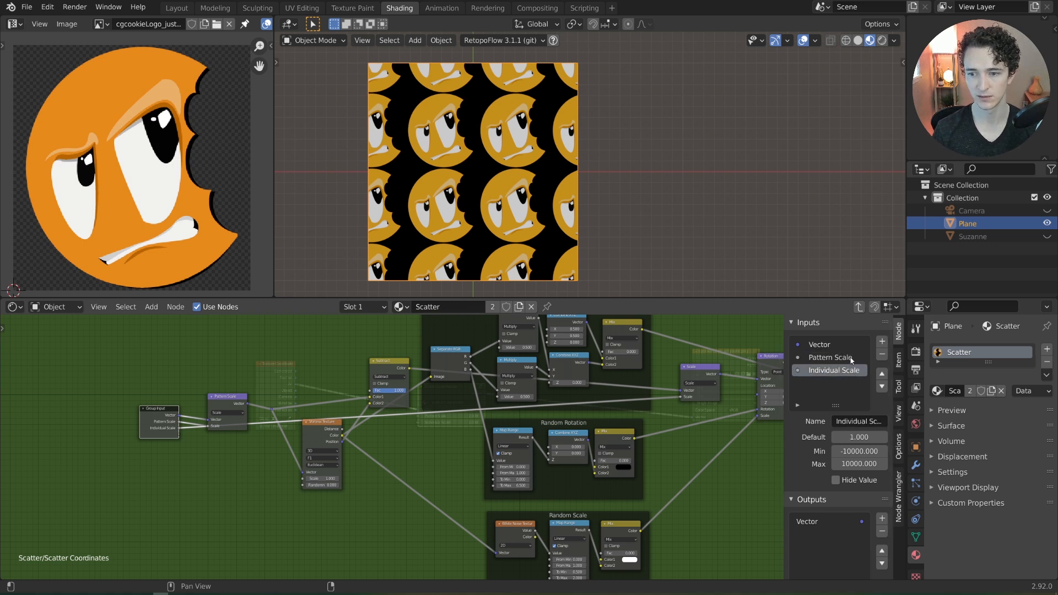
pyautogui.click(851, 359)
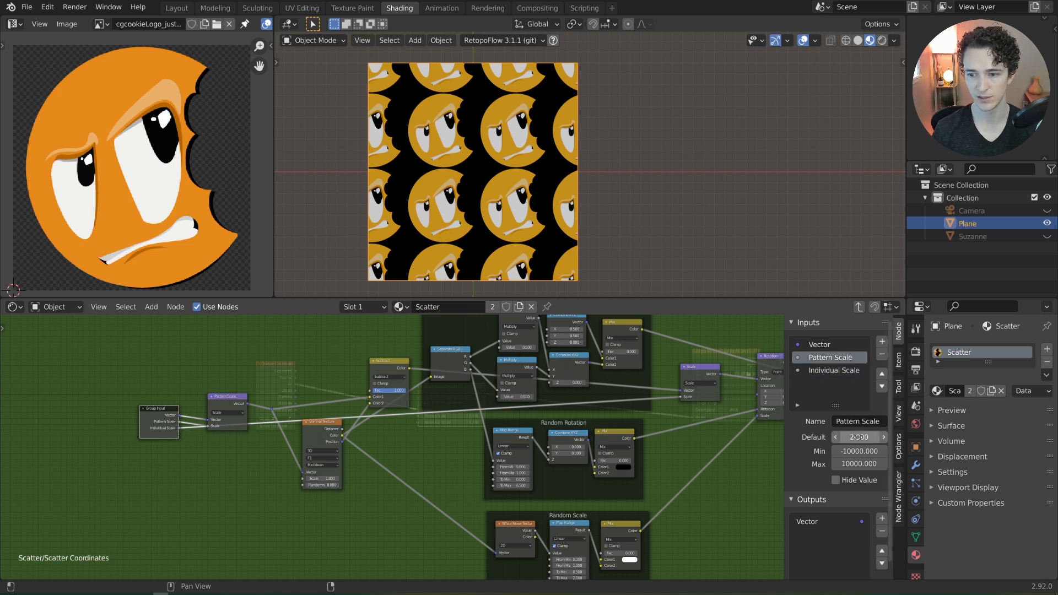
pyautogui.click(848, 370)
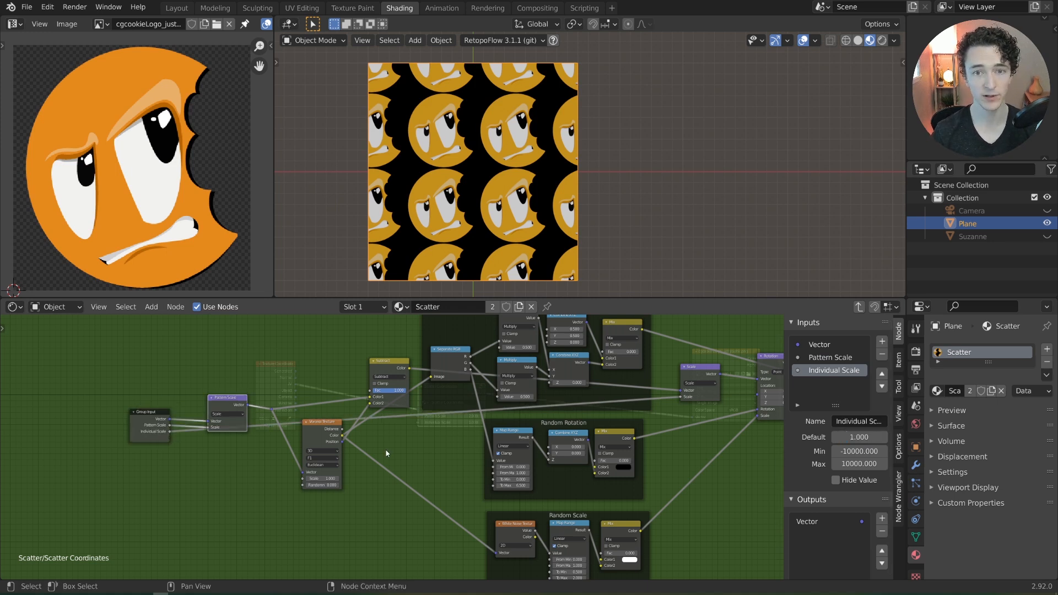
# Step: Test the Voronoi Texture node's Randomness at 1
pyautogui.scroll(2, 386, 453)
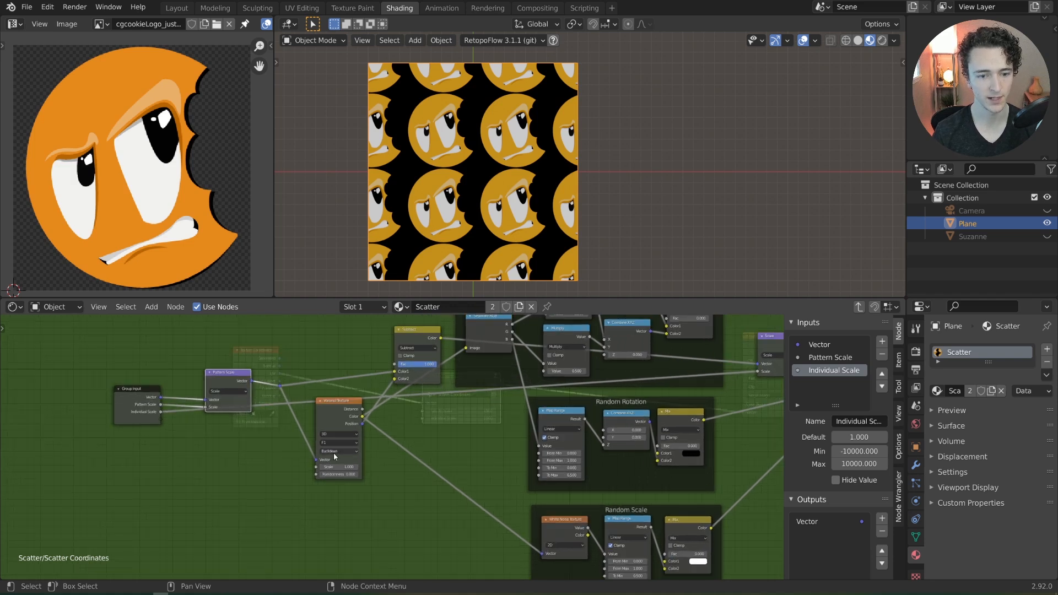
pyautogui.moveTo(331, 476); pyautogui.dragTo(370, 475)
pyautogui.moveTo(407, 472); pyautogui.dragTo(478, 498, button='middle')
pyautogui.scroll(1, 478, 498)
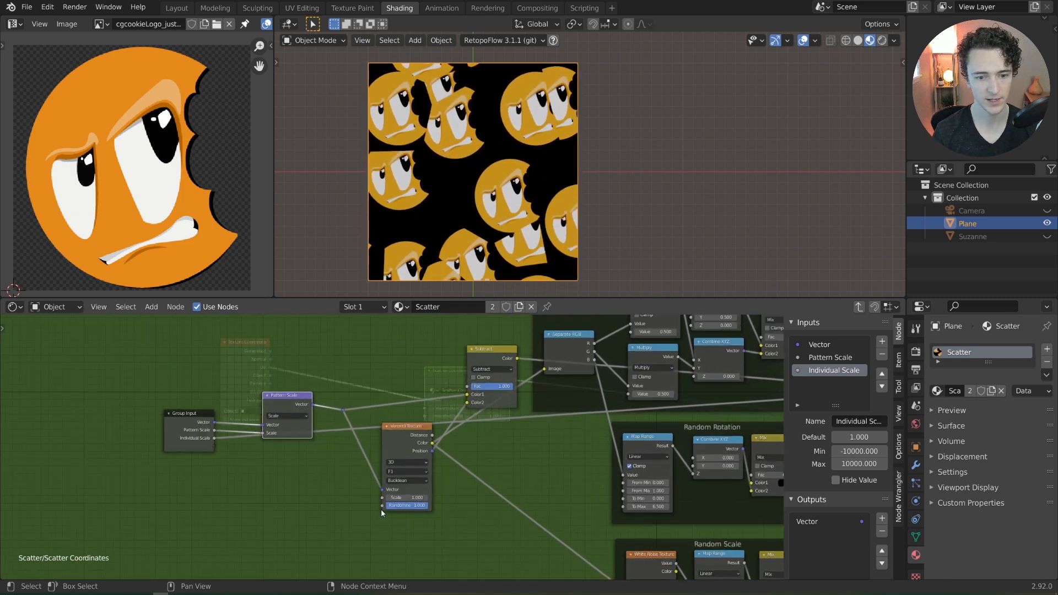
# Step: Expose the Voronoi Texture's Randomness as a group input and rename that input "Random Cell Shape"
pyautogui.moveTo(409, 510); pyautogui.dragTo(215, 446)
pyautogui.doubleClick(834, 382)
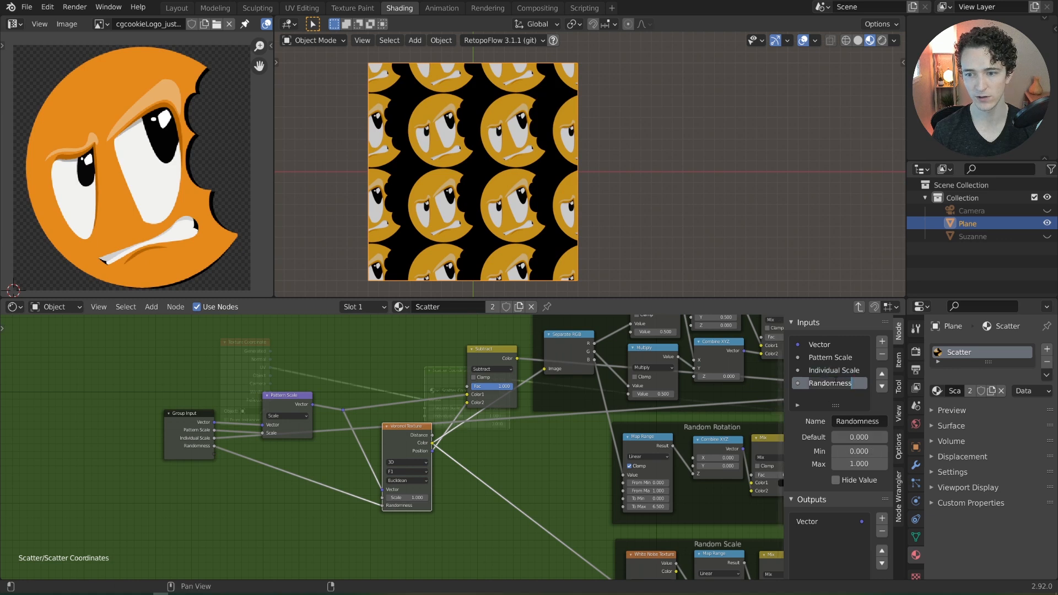
pyautogui.write('Random Cel')
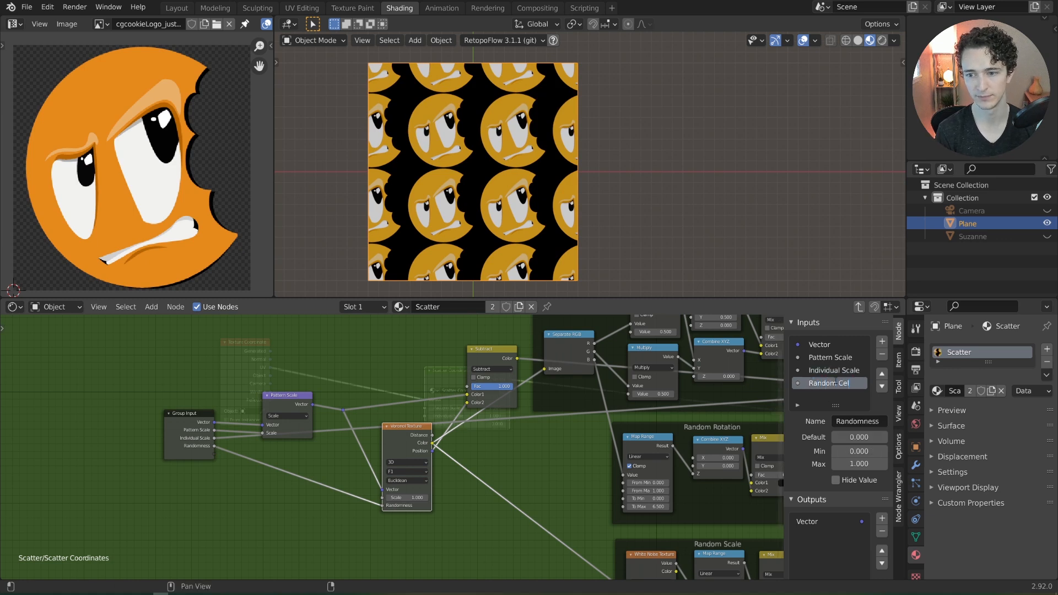
pyautogui.write('l Shape')
pyautogui.press('Return')
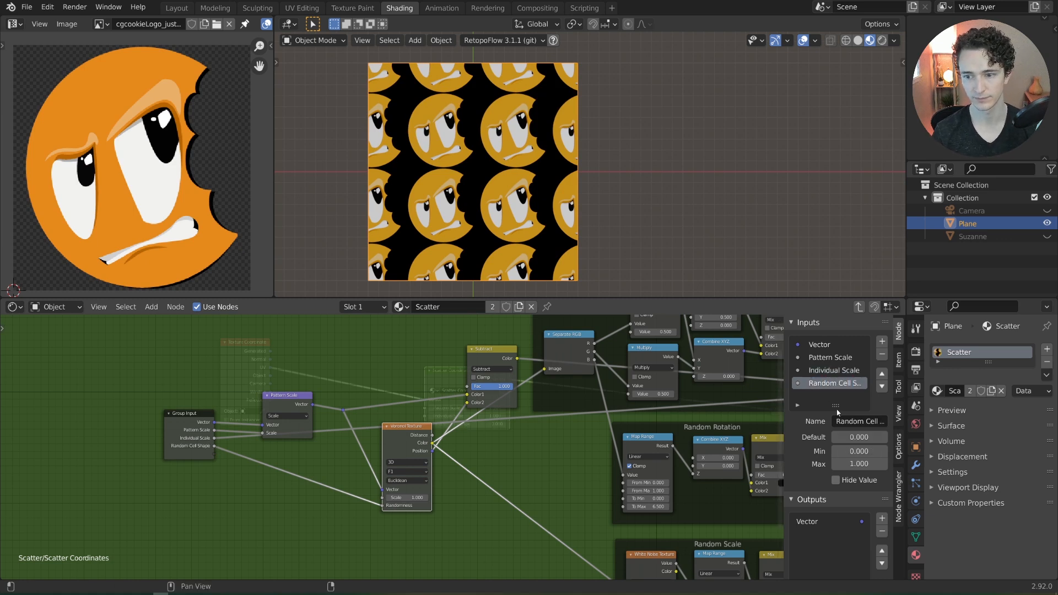
# Step: Enlarge the node editor area and lengthen the list of group inputs to make room for more entries
pyautogui.moveTo(708, 299); pyautogui.dragTo(711, 244)
pyautogui.moveTo(835, 350); pyautogui.dragTo(835, 401)
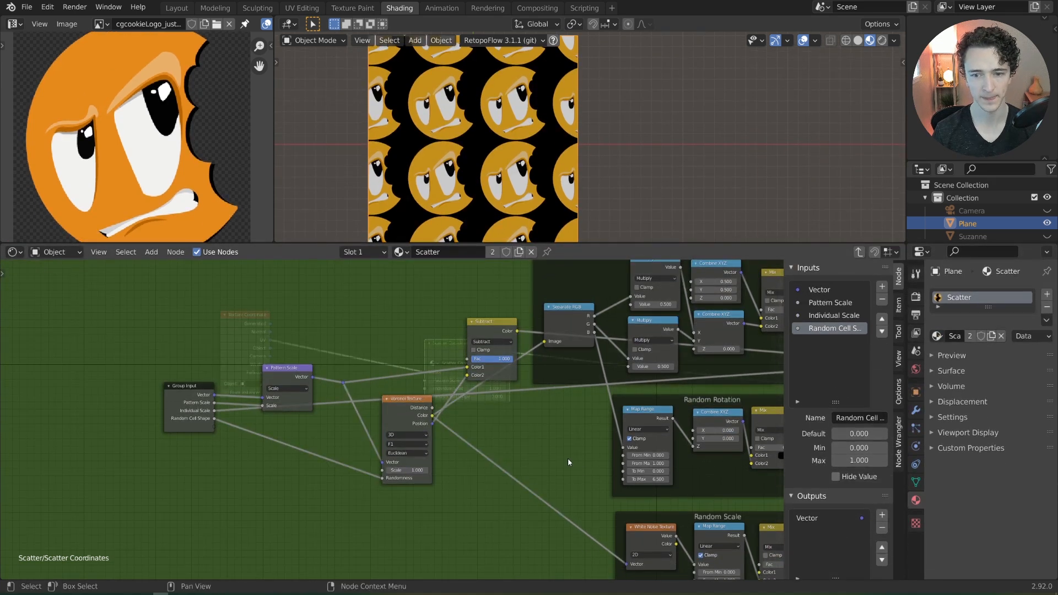
pyautogui.scroll(-1, 498, 385)
pyautogui.scroll(2, 498, 385)
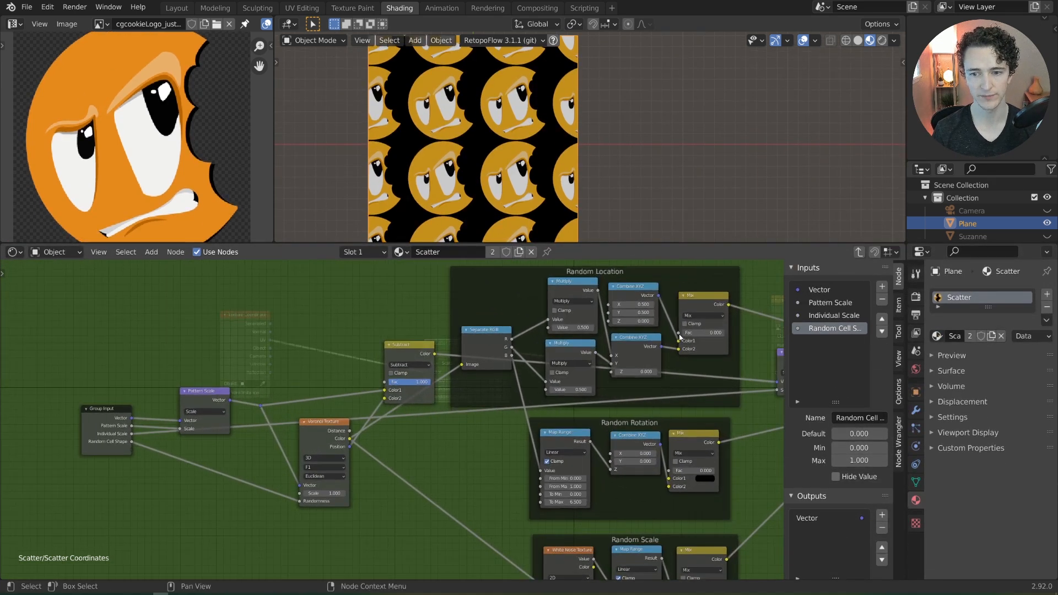
# Step: Expose the Random Location Mix node's Fac as a group input and rename that input "Random Loc"
pyautogui.moveTo(679, 334); pyautogui.dragTo(132, 449)
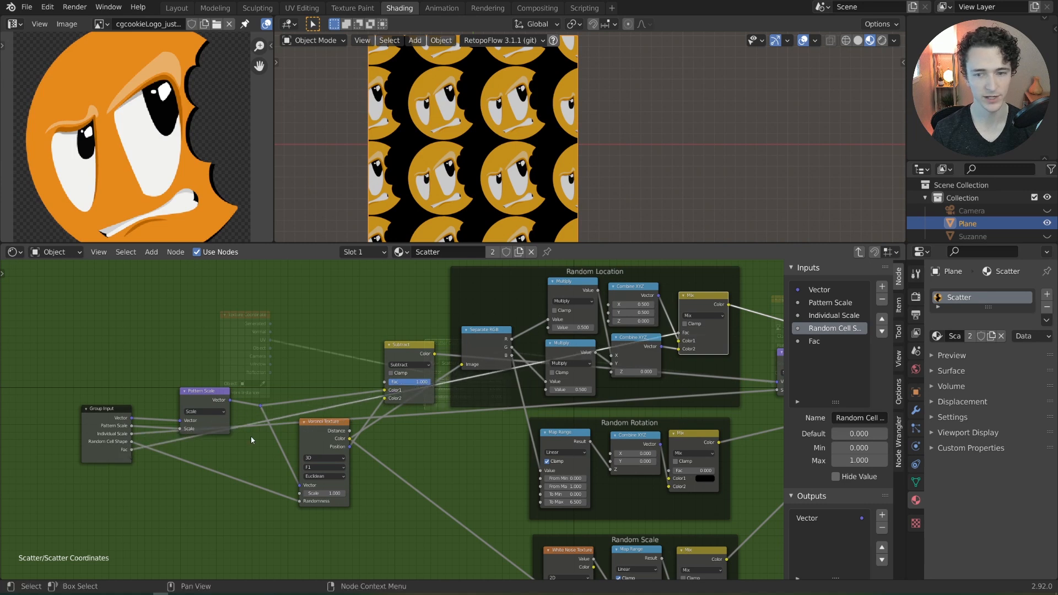
pyautogui.doubleClick(815, 341)
pyautogui.write('Random Lo')
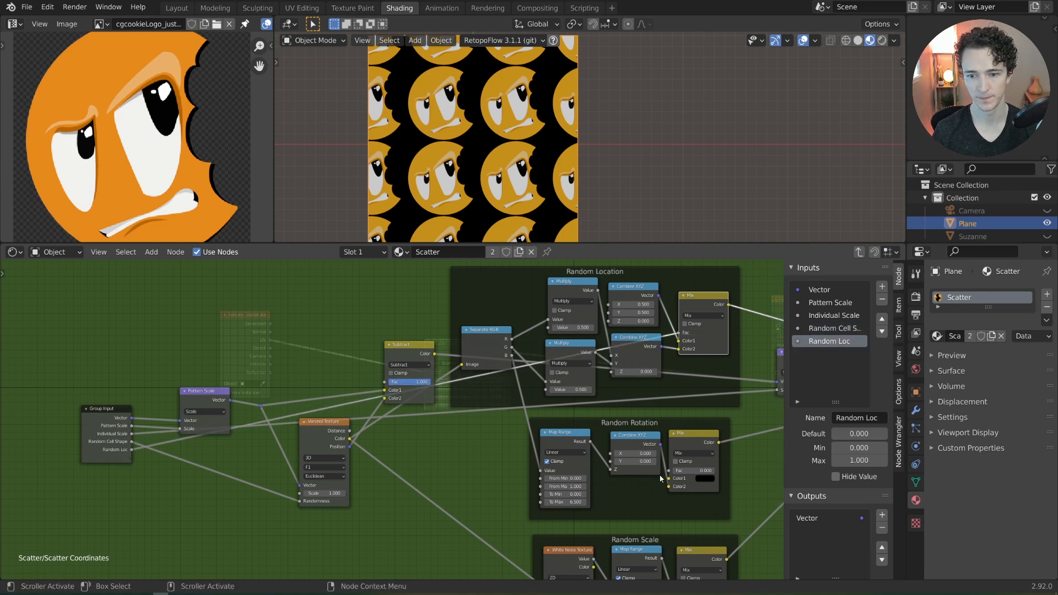
# Step: Expose the Random Rotation Mix node's Fac as a group input and rename that input "Random Rot"
pyautogui.moveTo(668, 469); pyautogui.dragTo(132, 457)
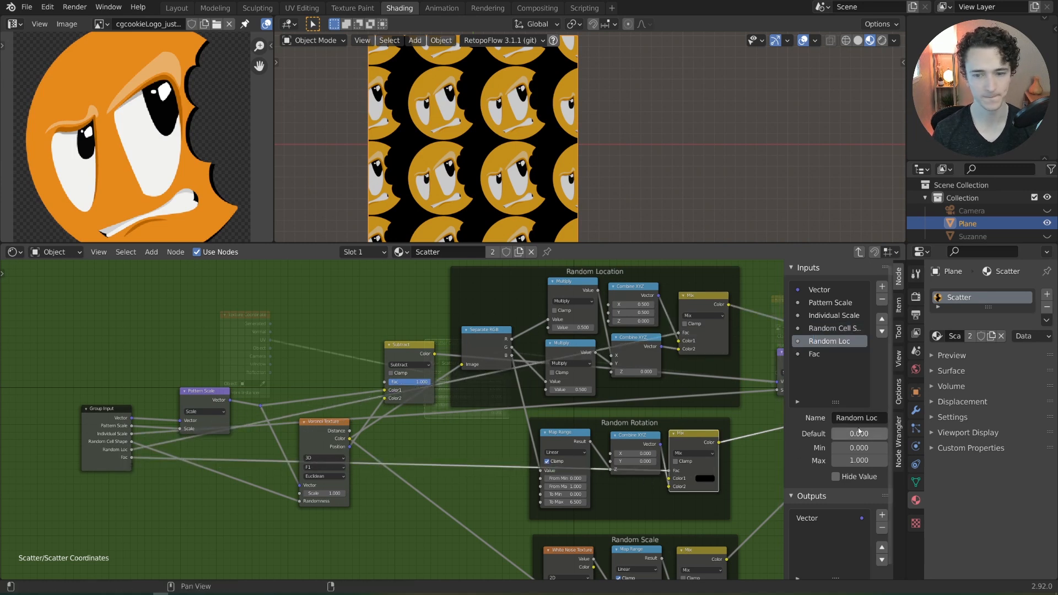
pyautogui.doubleClick(824, 353)
pyautogui.write('Random Rot')
pyautogui.press('Return')
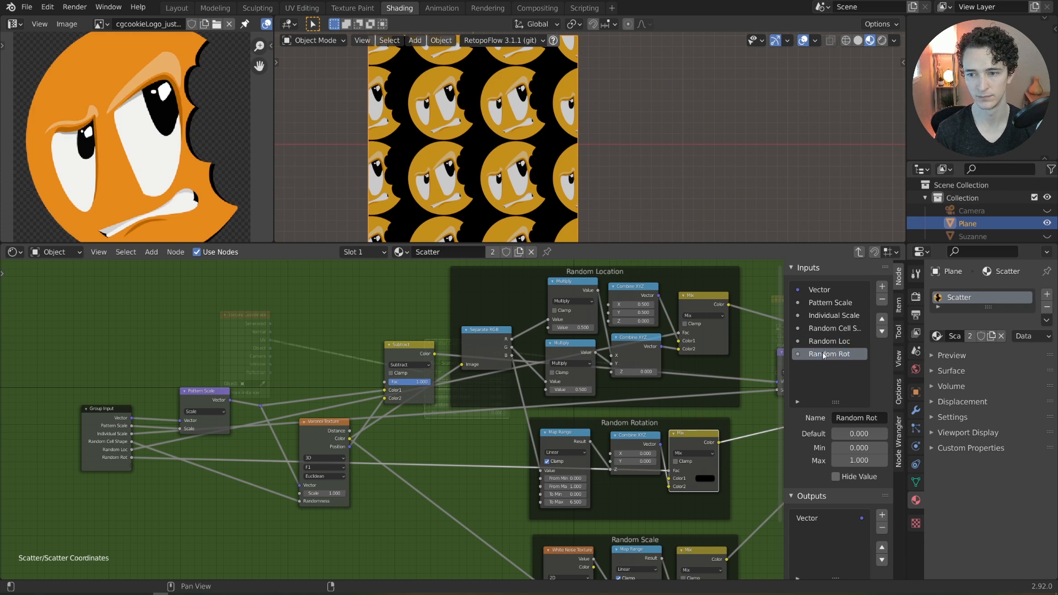
# Step: Expose the Random Scale Mix node's Fac as a group input and rename that input "Random Scale"
pyautogui.moveTo(677, 576); pyautogui.dragTo(679, 486, button='middle')
pyautogui.moveTo(679, 497); pyautogui.dragTo(134, 376)
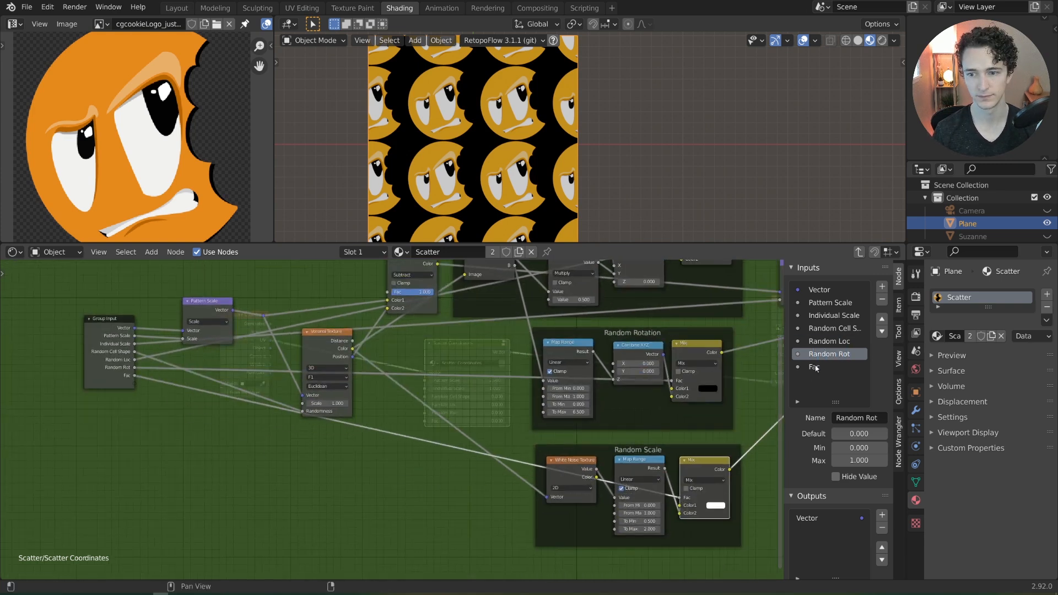
pyautogui.doubleClick(816, 367)
pyautogui.write('Random Scale')
pyautogui.press('Return')
# Step: Leave the Scatter Coordinates group and arrange the Texture Coordinate, group and Image Texture nodes closely in a row
pyautogui.moveTo(515, 428); pyautogui.dragTo(446, 480, button='middle')
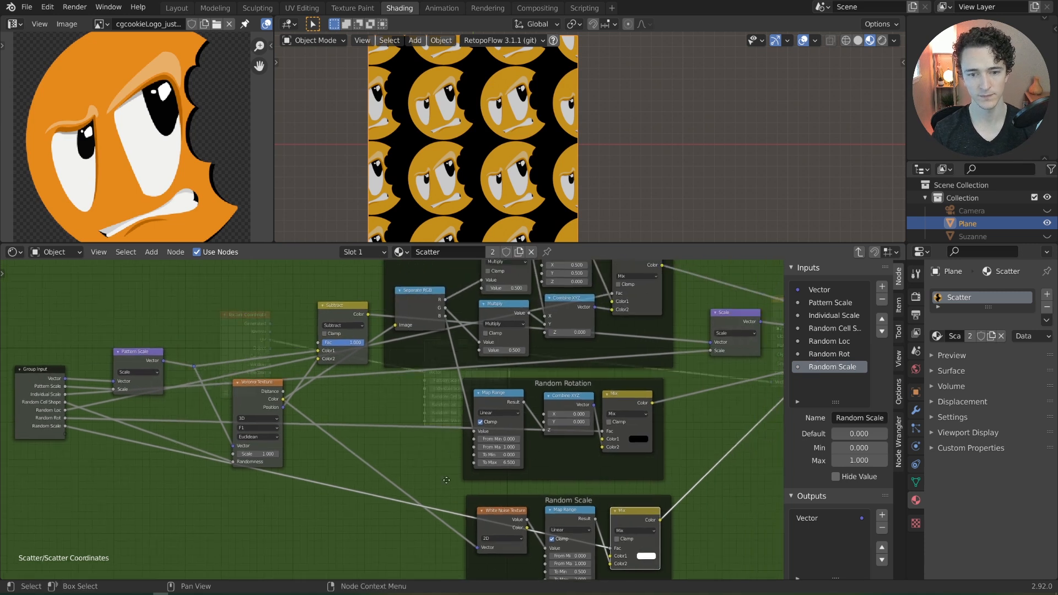
pyautogui.press('Tab')
pyautogui.scroll(1, 398, 416)
pyautogui.moveTo(224, 331); pyautogui.dragTo(349, 380)
pyautogui.scroll(-5, 350, 380)
pyautogui.moveTo(765, 312); pyautogui.dragTo(659, 343, button='middle')
pyautogui.moveTo(658, 342); pyautogui.dragTo(457, 382)
pyautogui.moveTo(410, 410); pyautogui.dragTo(495, 390, button='middle')
pyautogui.scroll(4, 495, 391)
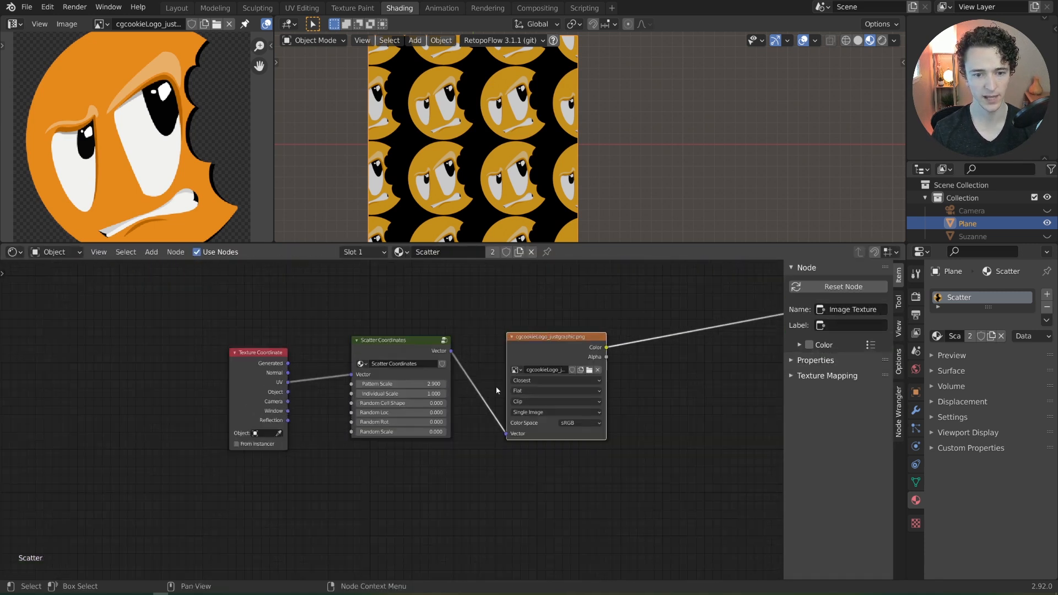
# Step: Set the group's Pattern Scale to 6.630, Individual Scale to 1.460, Random Scale to 1 and Random Loc to 0.474
pyautogui.moveTo(401, 384); pyautogui.dragTo(475, 384)
pyautogui.moveTo(401, 394); pyautogui.dragTo(419, 393)
pyautogui.moveTo(401, 432); pyautogui.dragTo(441, 431)
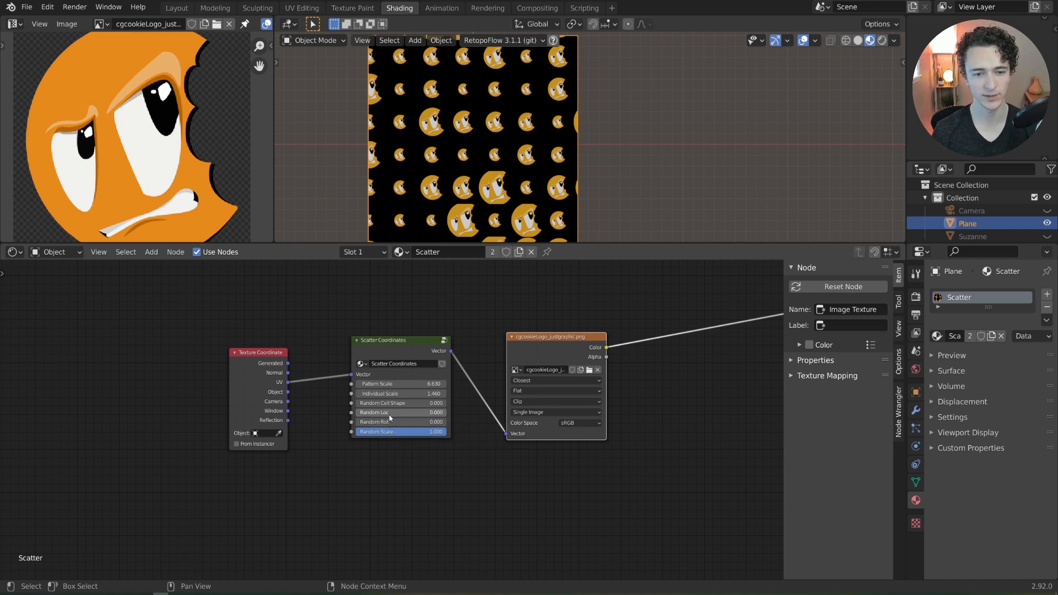
pyautogui.moveTo(389, 414); pyautogui.dragTo(473, 414)
pyautogui.scroll(3, 515, 154)
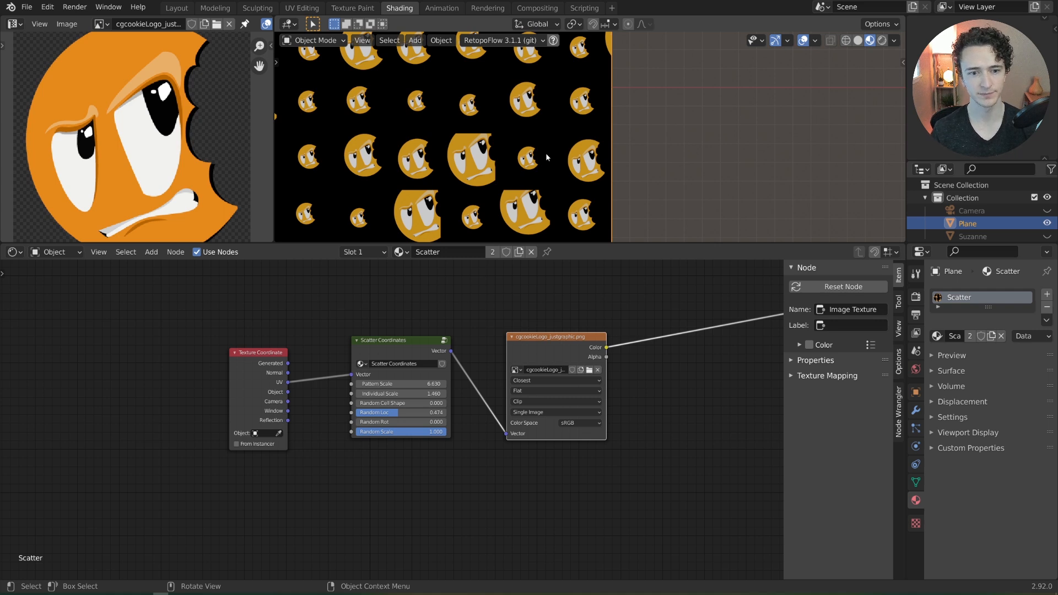
# Step: Open the Scatter Coordinates group for editing and reposition the Voronoi Texture and the reroute point to make room between them
pyautogui.click(400, 368)
pyautogui.scroll(2, 400, 368)
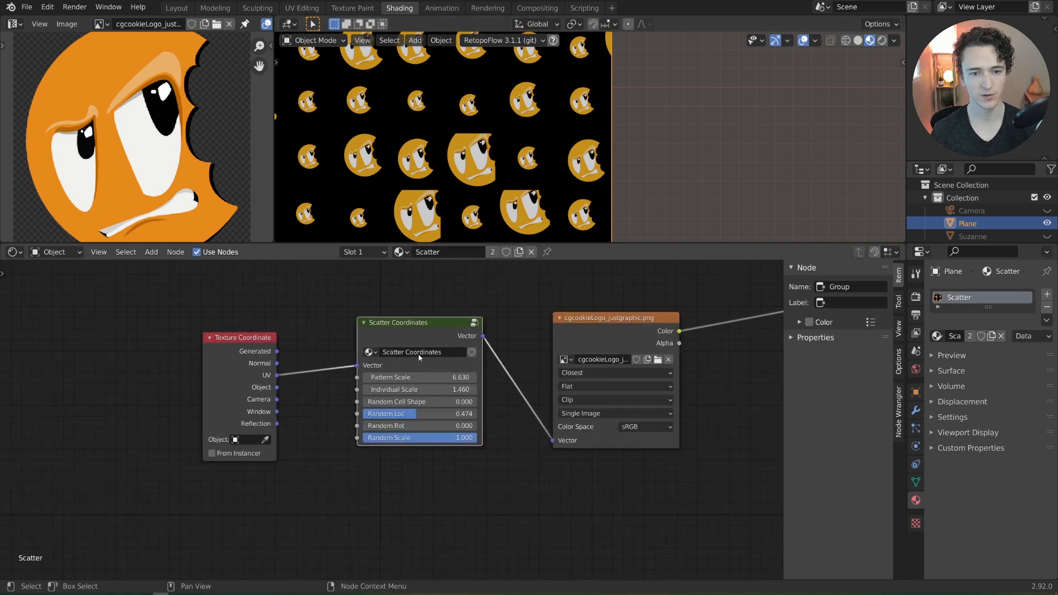
pyautogui.press('Tab')
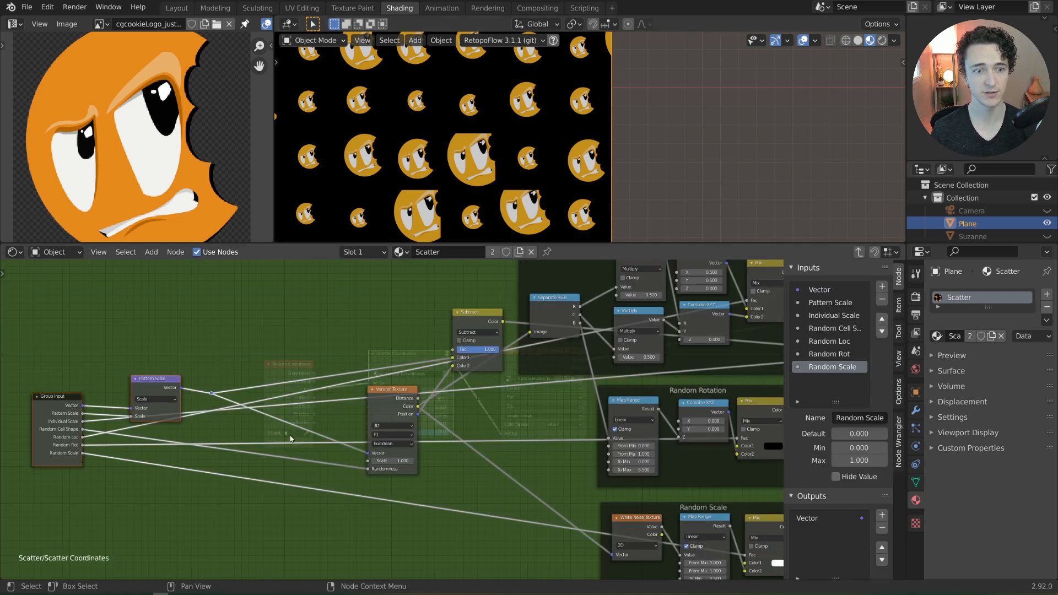
pyautogui.moveTo(388, 407); pyautogui.dragTo(401, 429)
pyautogui.moveTo(212, 393); pyautogui.dragTo(212, 384)
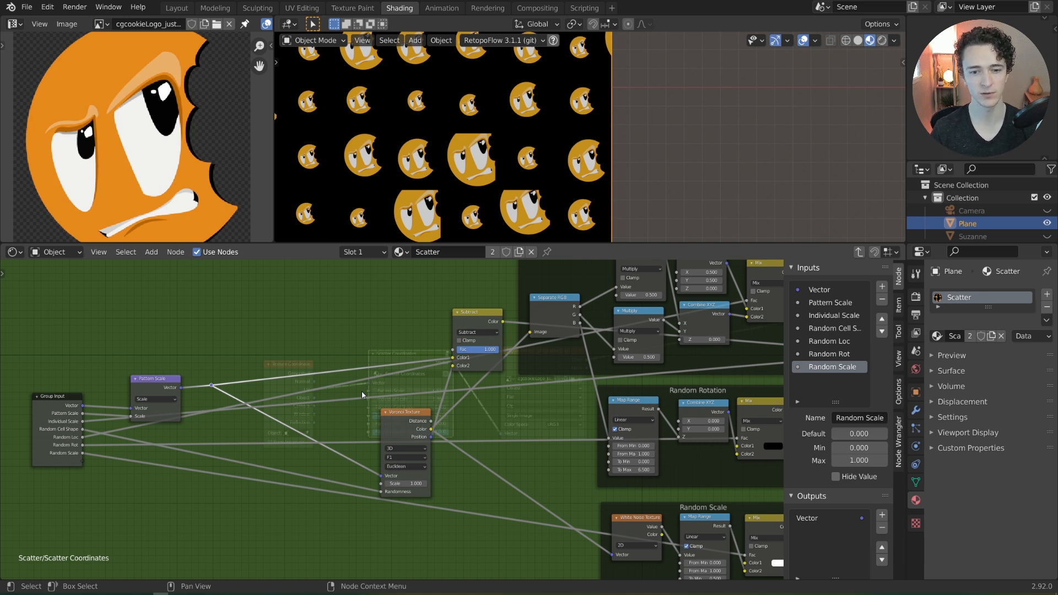
pyautogui.moveTo(396, 420); pyautogui.dragTo(397, 419)
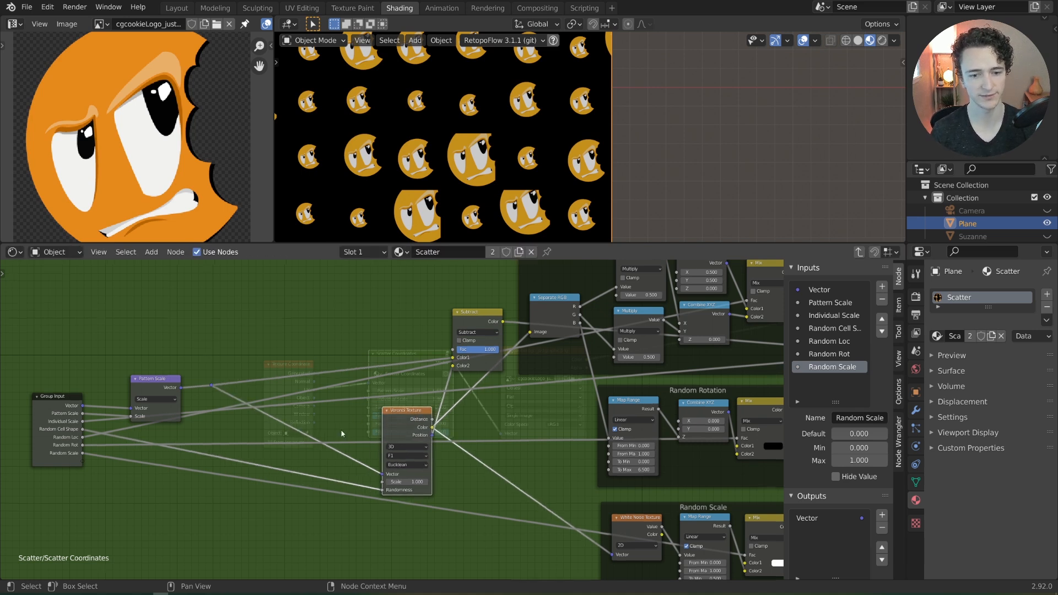
pyautogui.moveTo(341, 434); pyautogui.dragTo(411, 413, button='middle')
pyautogui.scroll(1, 411, 415)
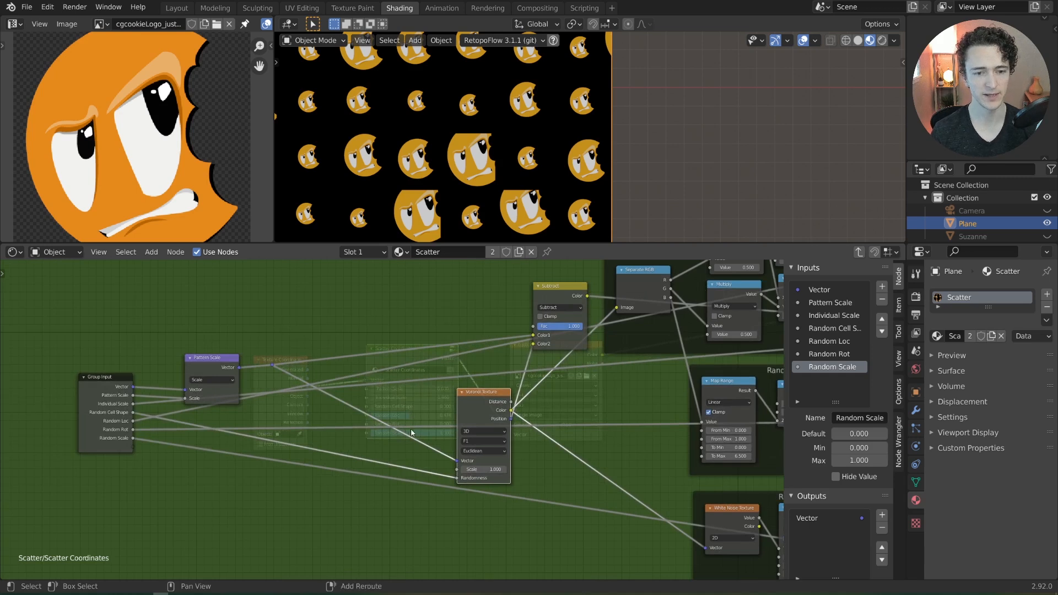
# Step: Insert a MixRGB node on the vector link into the Voronoi Texture and set its Fac to 0
pyautogui.hotkey('shift', 'a')
pyautogui.moveTo(386, 408)
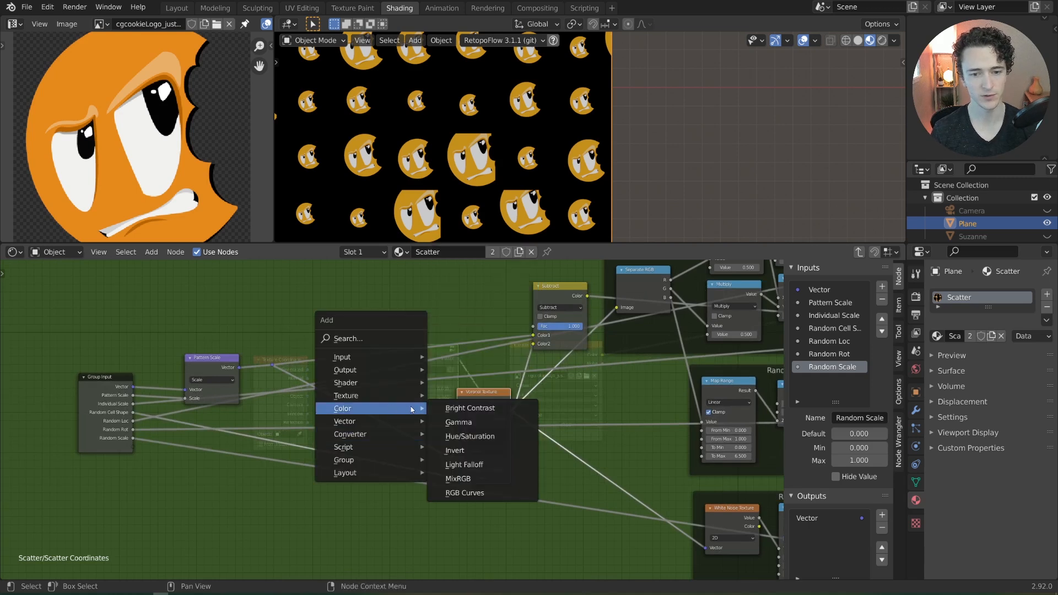
pyautogui.click(463, 479)
pyautogui.click(429, 442)
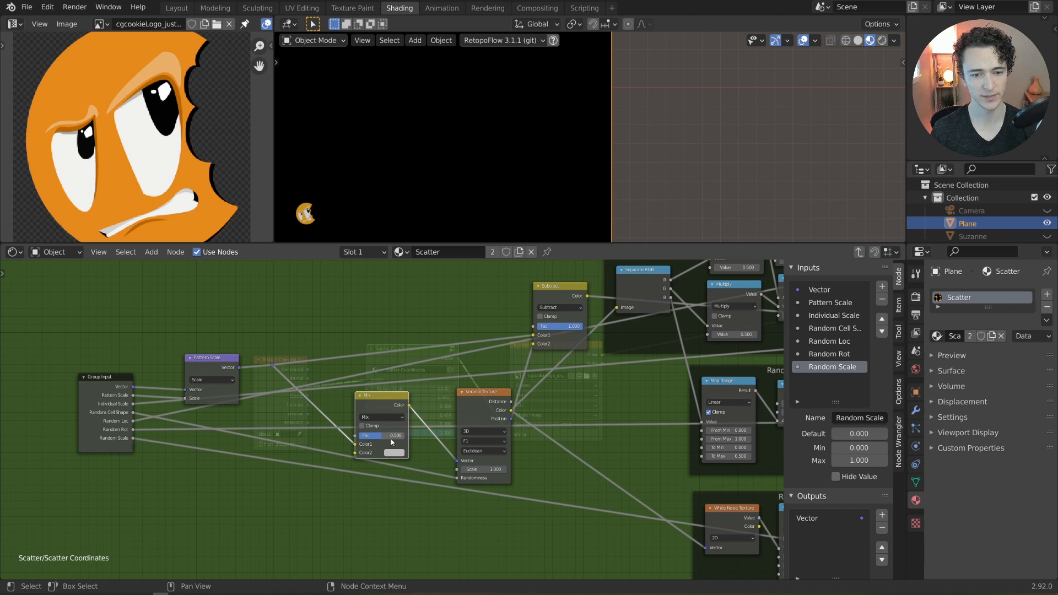
pyautogui.moveTo(392, 438); pyautogui.dragTo(378, 409)
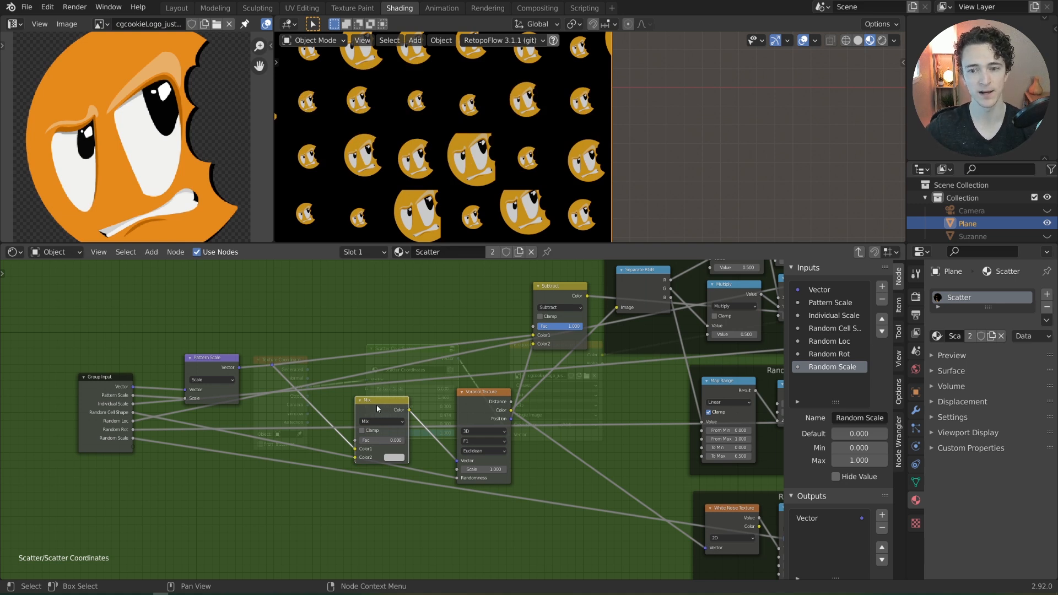
pyautogui.moveTo(364, 440)
pyautogui.mouseDown()
pyautogui.moveTo(380, 440)
pyautogui.moveTo(359, 440)
pyautogui.mouseUp()
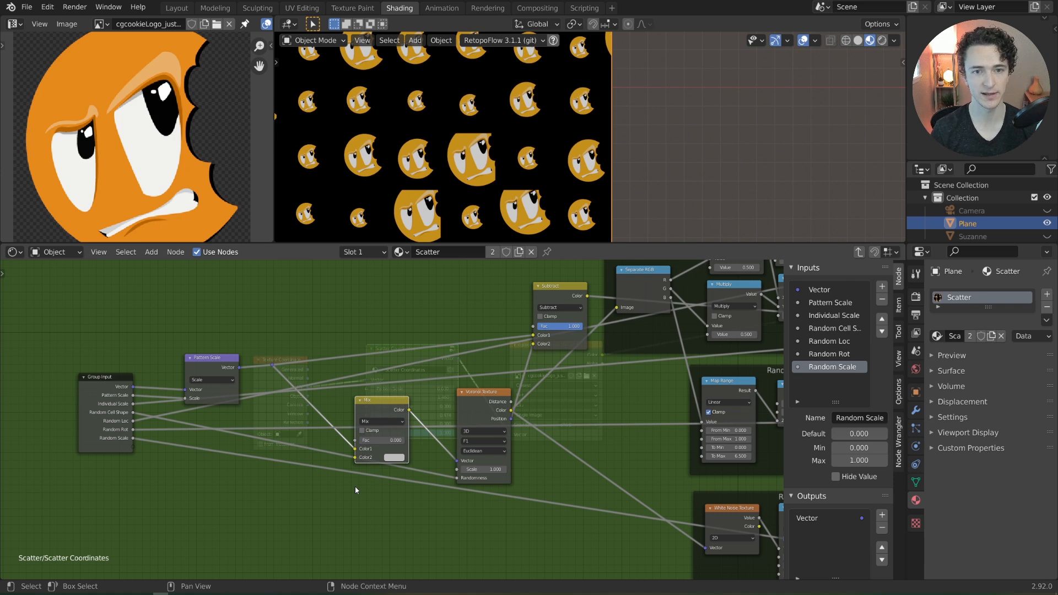
# Step: Add a White Noise Texture below Pattern Scale, feed it the Group Input's Vector and set it to 2D
pyautogui.moveTo(230, 497); pyautogui.dragTo(264, 482, button='middle')
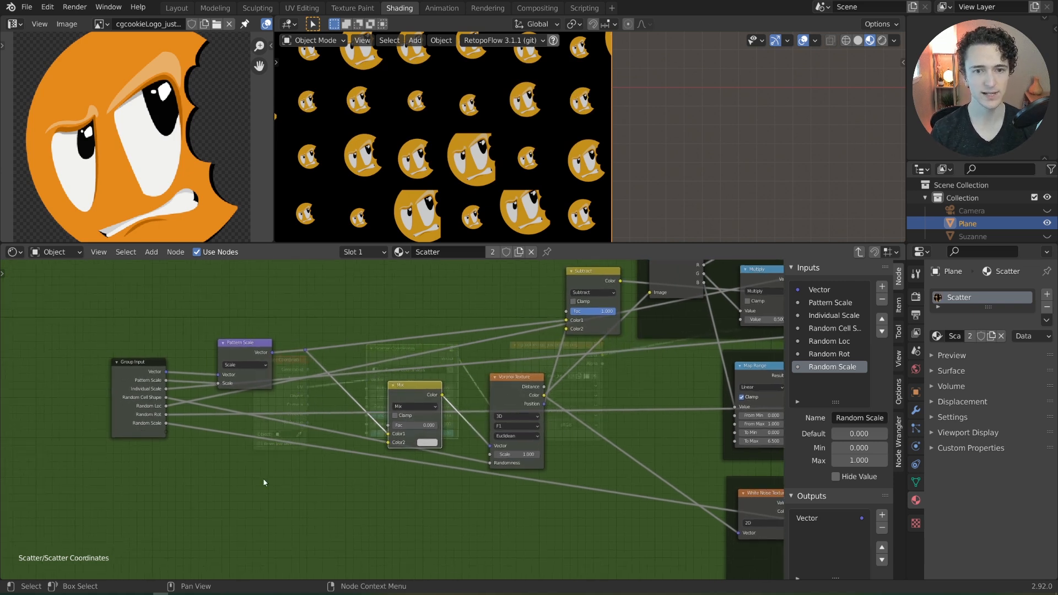
pyautogui.hotkey('shift', 'a')
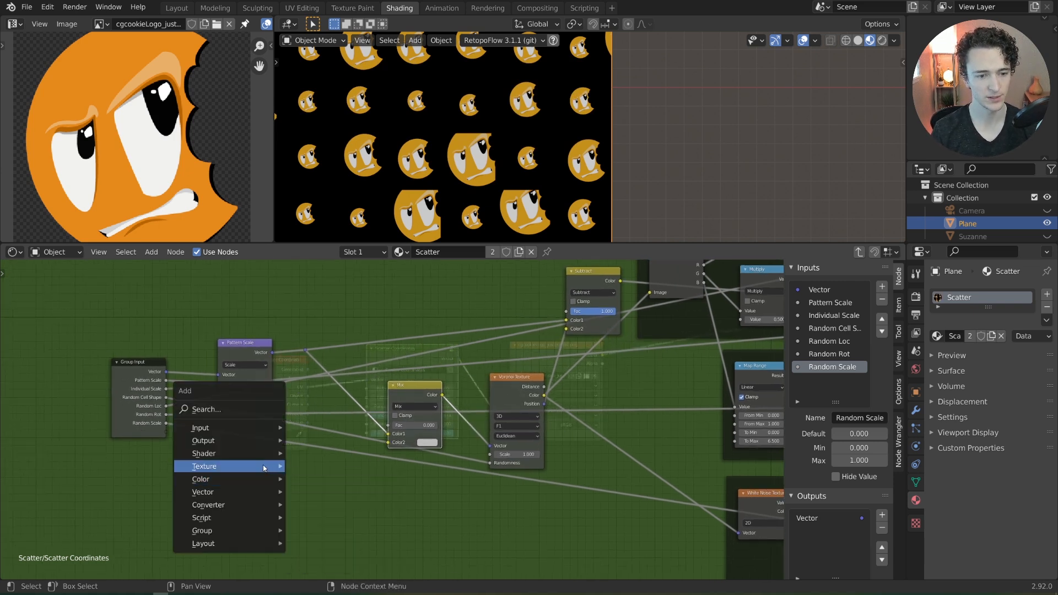
pyautogui.moveTo(263, 468)
pyautogui.click(323, 465)
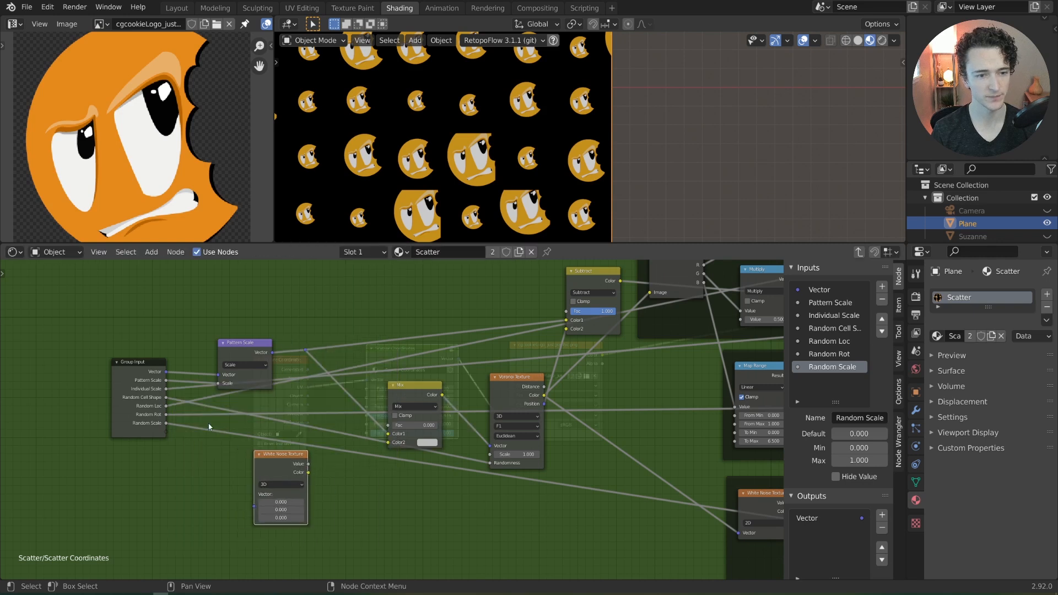
pyautogui.moveTo(166, 372); pyautogui.dragTo(254, 505)
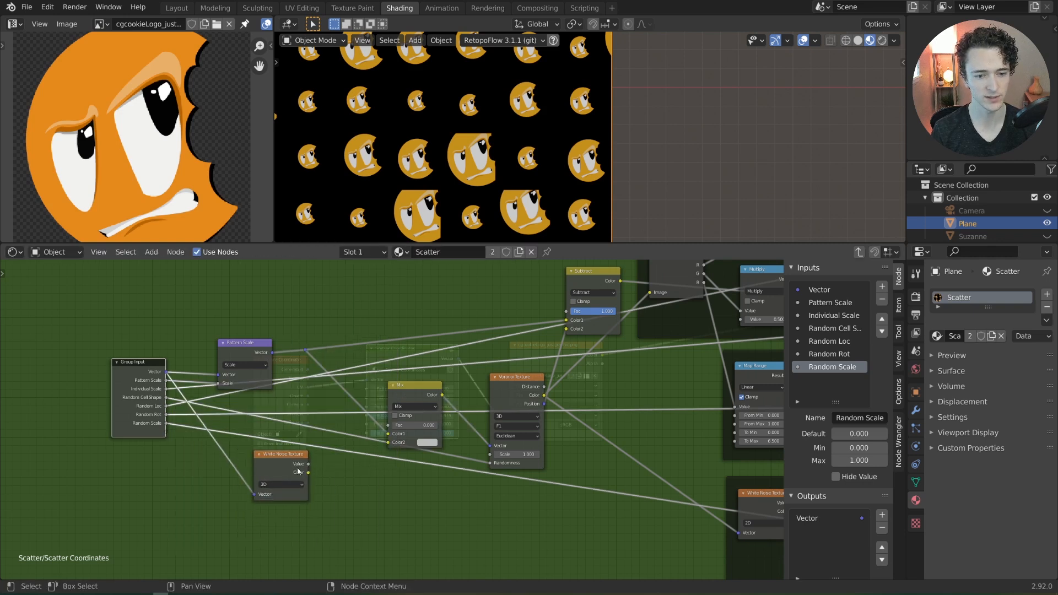
pyautogui.moveTo(292, 462)
pyautogui.mouseDown()
pyautogui.moveTo(279, 461)
pyautogui.moveTo(290, 473)
pyautogui.mouseUp()
pyautogui.scroll(1, 302, 488)
pyautogui.click(282, 504)
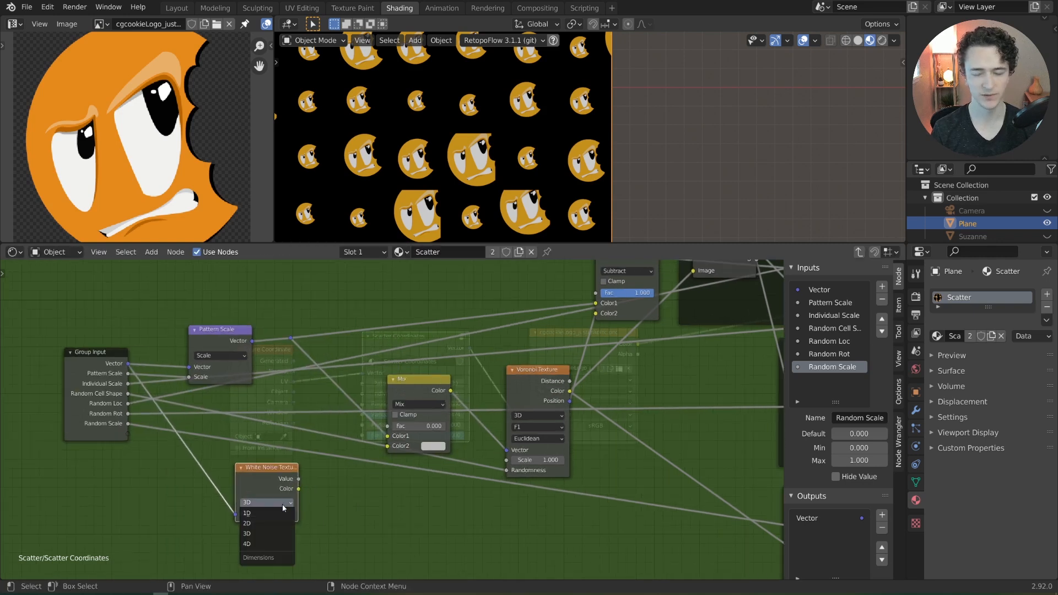
pyautogui.click(263, 522)
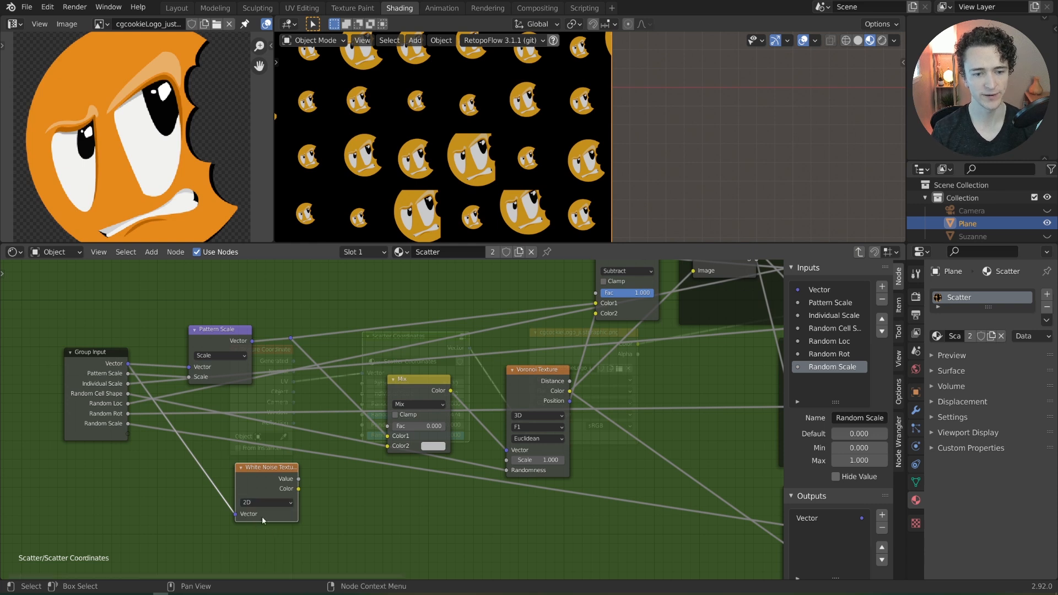
pyautogui.moveTo(259, 489); pyautogui.dragTo(255, 488)
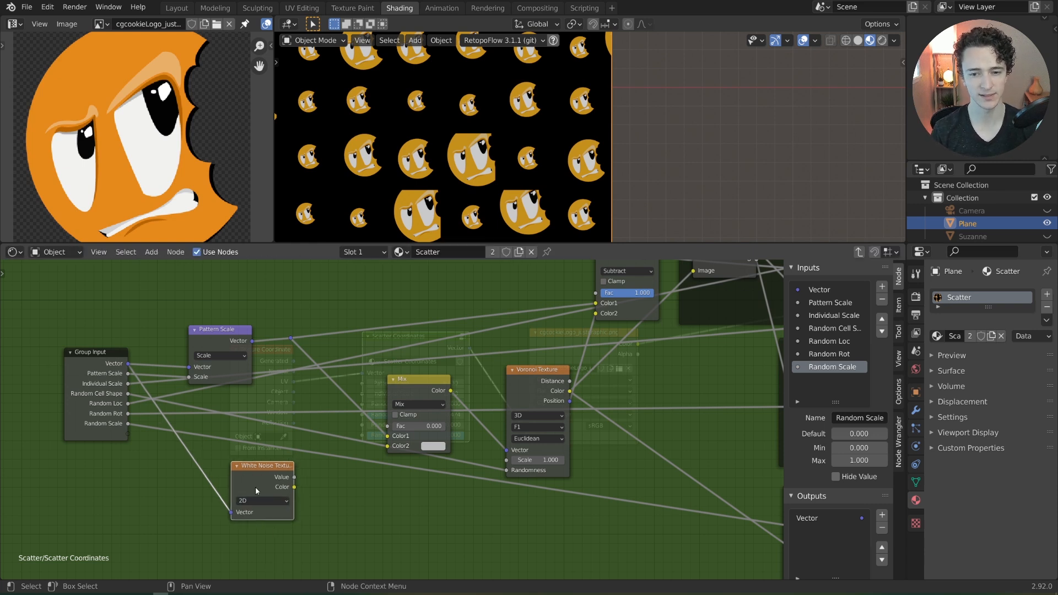
# Step: Set the Voronoi Texture to 2D and connect the White Noise Color to the new Mix node's Color2
pyautogui.click(535, 417)
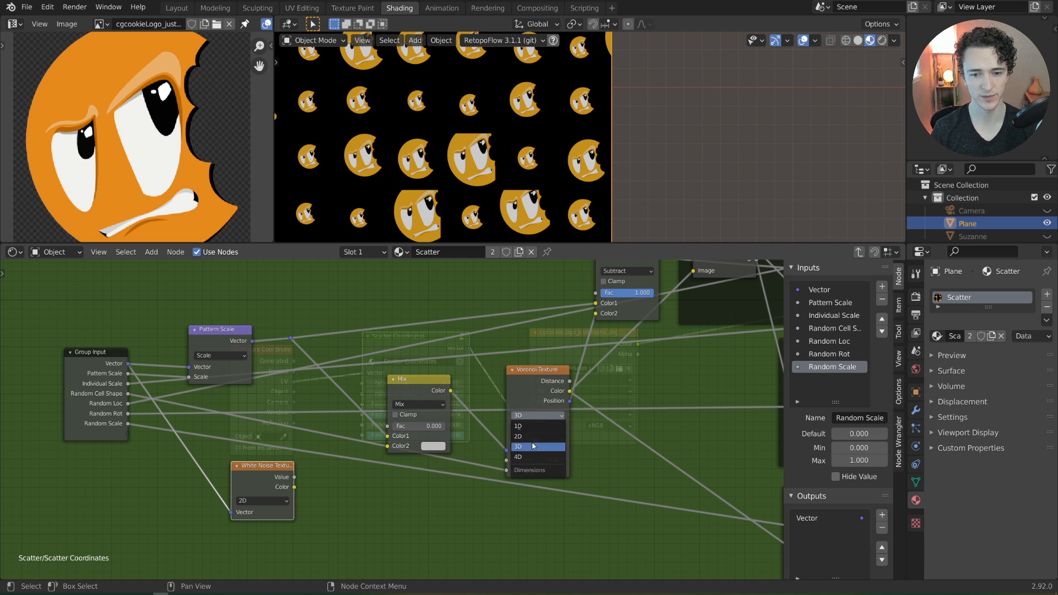
pyautogui.click(533, 437)
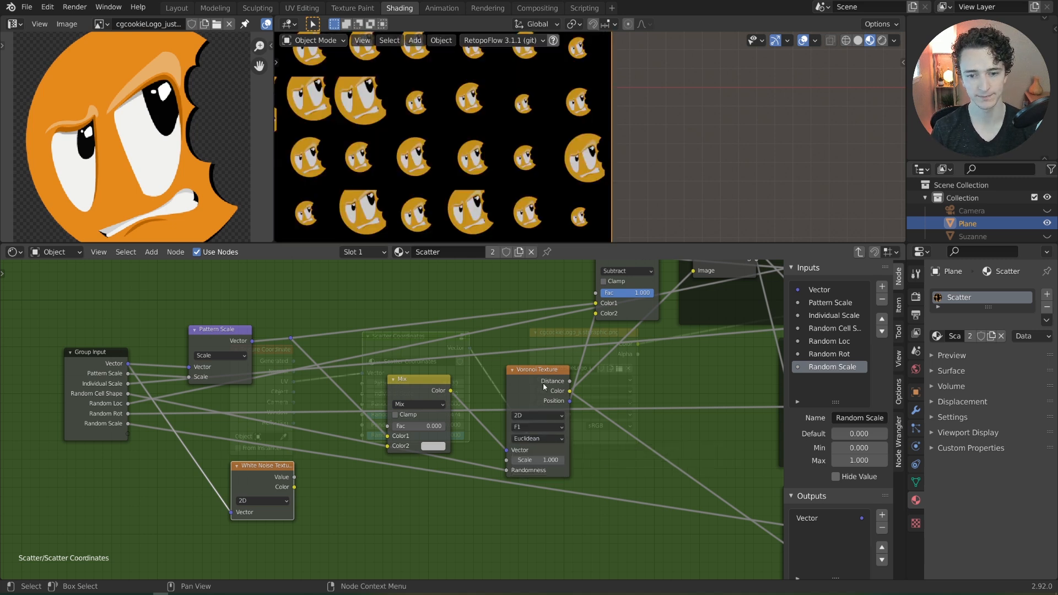
pyautogui.moveTo(234, 468); pyautogui.dragTo(389, 445)
pyautogui.moveTo(267, 475); pyautogui.dragTo(269, 465)
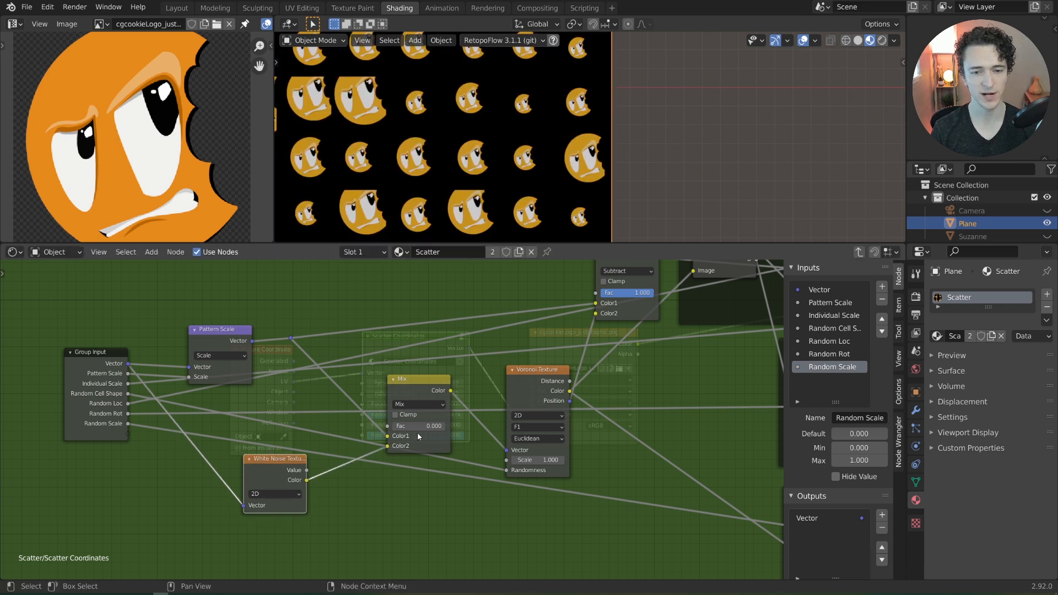
# Step: Test the Mix node's Fac at 0.144, preview the Voronoi Texture's Distance and Color outputs, and return Fac to 0
pyautogui.moveTo(416, 428)
pyautogui.mouseDown()
pyautogui.moveTo(469, 428)
pyautogui.moveTo(421, 428)
pyautogui.mouseUp()
pyautogui.keyDown('ctrl'); pyautogui.keyDown('shift'); pyautogui.click(536, 374); pyautogui.keyUp('shift'); pyautogui.keyUp('ctrl')
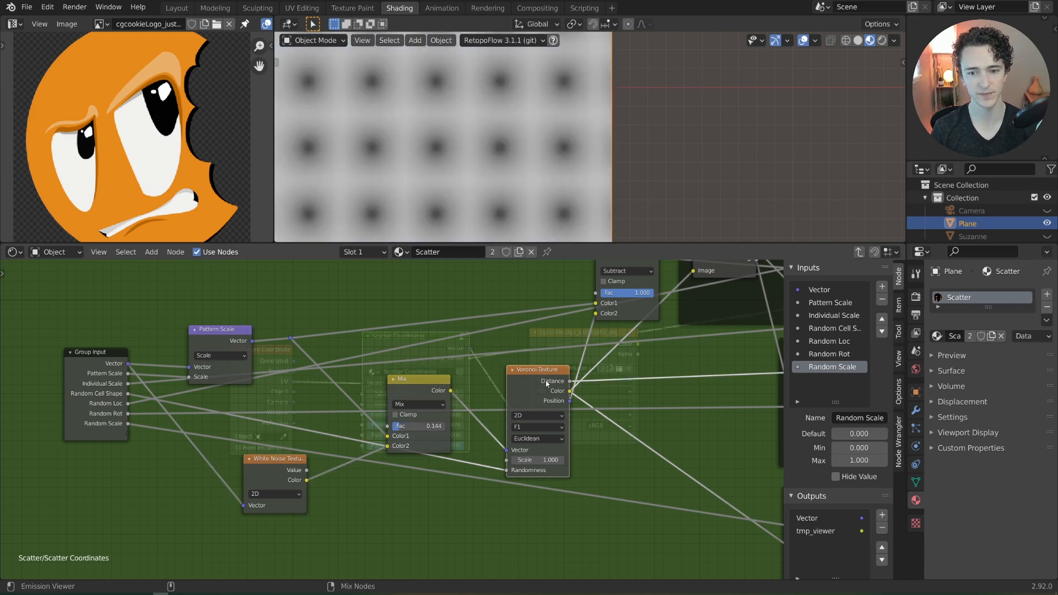
pyautogui.keyDown('ctrl'); pyautogui.keyDown('shift'); pyautogui.click(546, 384); pyautogui.keyUp('shift'); pyautogui.keyUp('ctrl')
pyautogui.moveTo(422, 425); pyautogui.dragTo(464, 418)
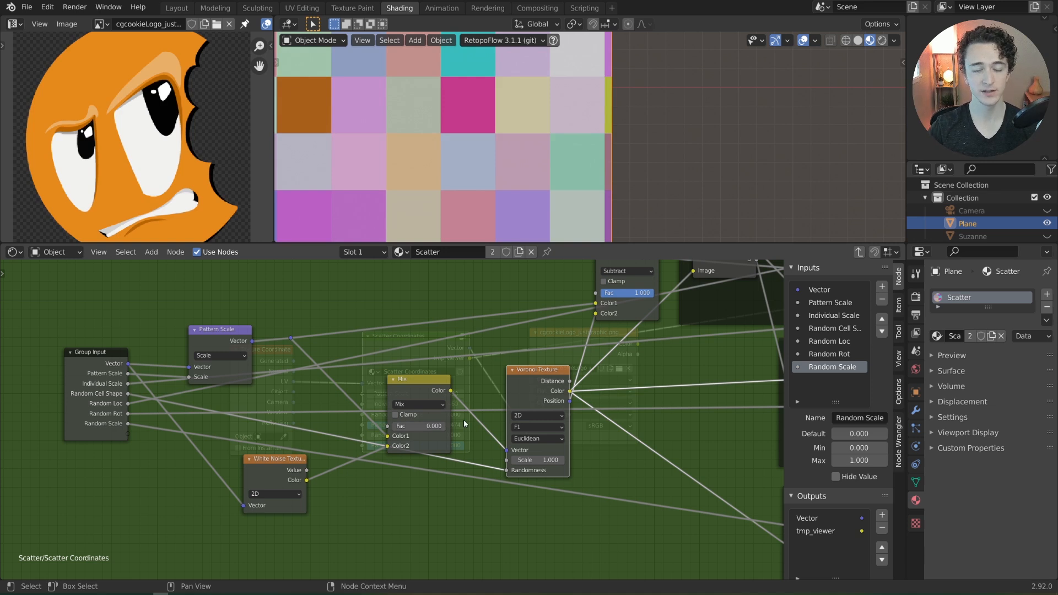
# Step: Change the Mix node's blending mode to Linear Light and set its Fac to 0.149
pyautogui.click(428, 404)
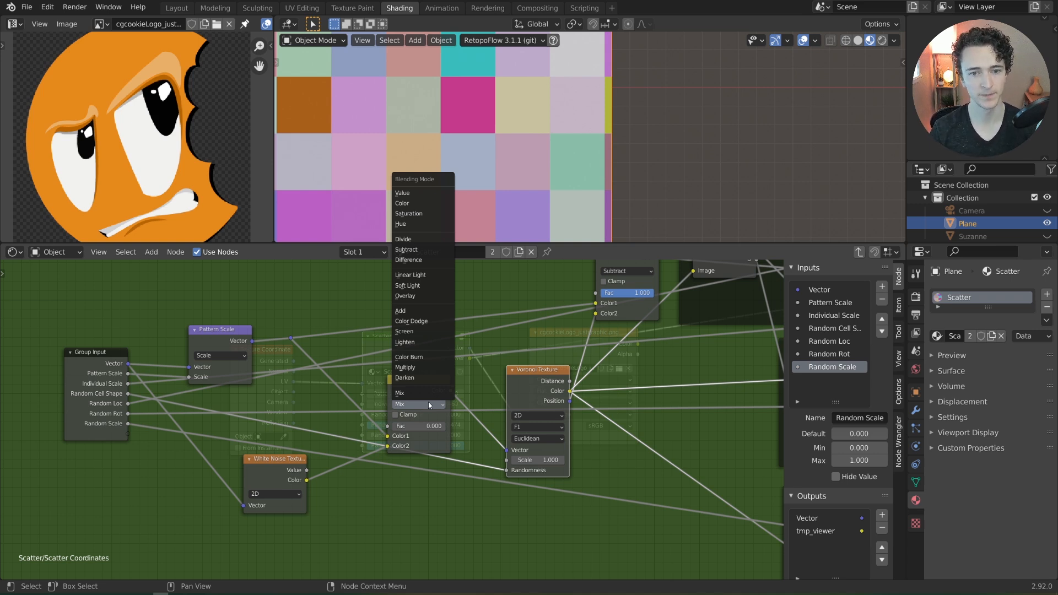
pyautogui.click(411, 275)
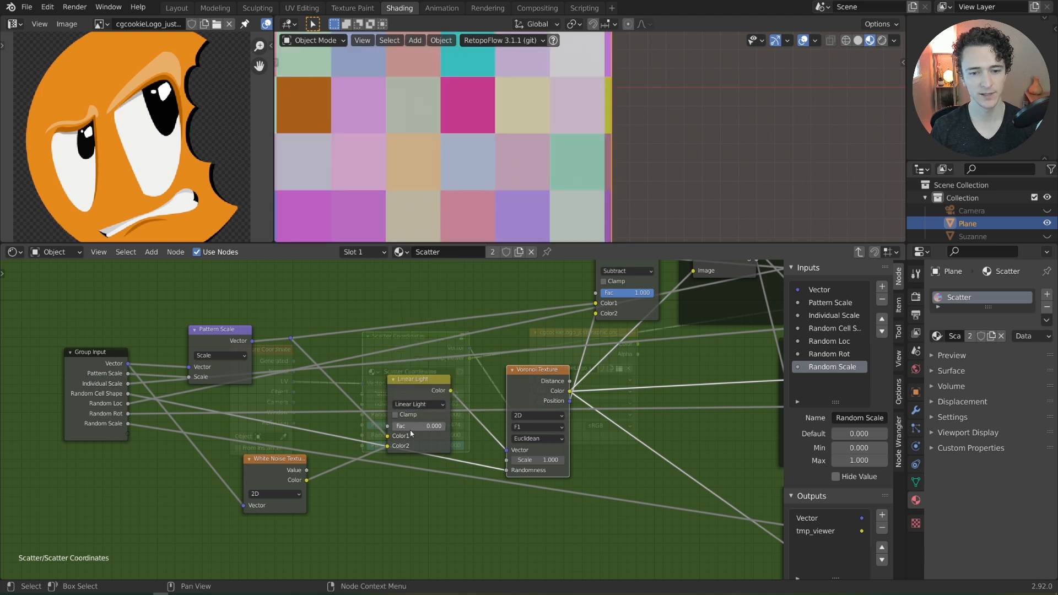
pyautogui.moveTo(418, 426); pyautogui.dragTo(443, 426)
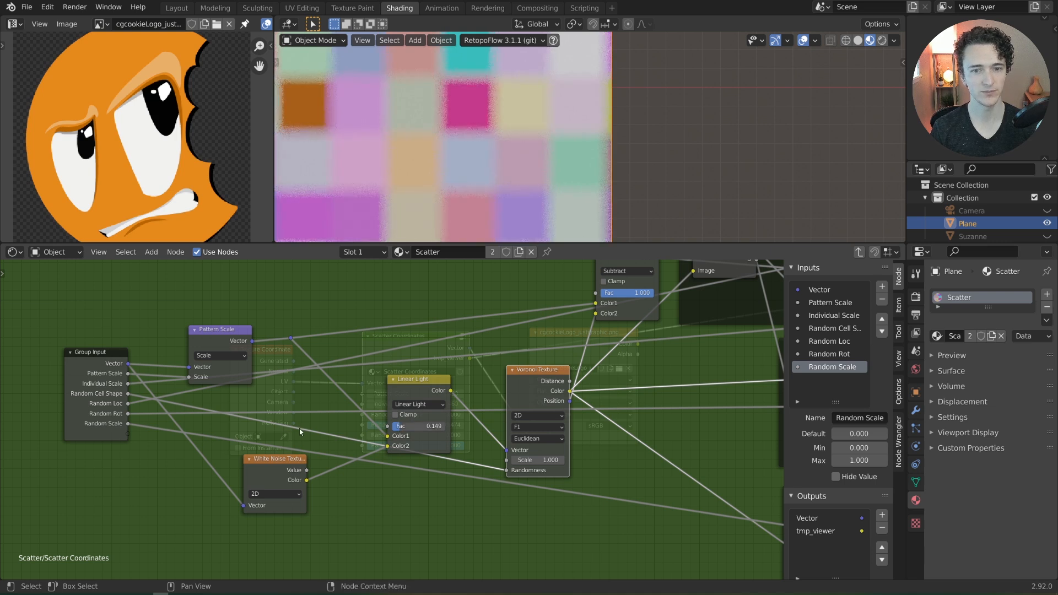
# Step: Expose the Linear Light node's Fac as a group input and rename that input "Edge Blur"
pyautogui.moveTo(300, 432); pyautogui.dragTo(416, 448, button='middle')
pyautogui.scroll(1, 418, 447)
pyautogui.moveTo(505, 442); pyautogui.dragTo(225, 449)
pyautogui.doubleClick(824, 379)
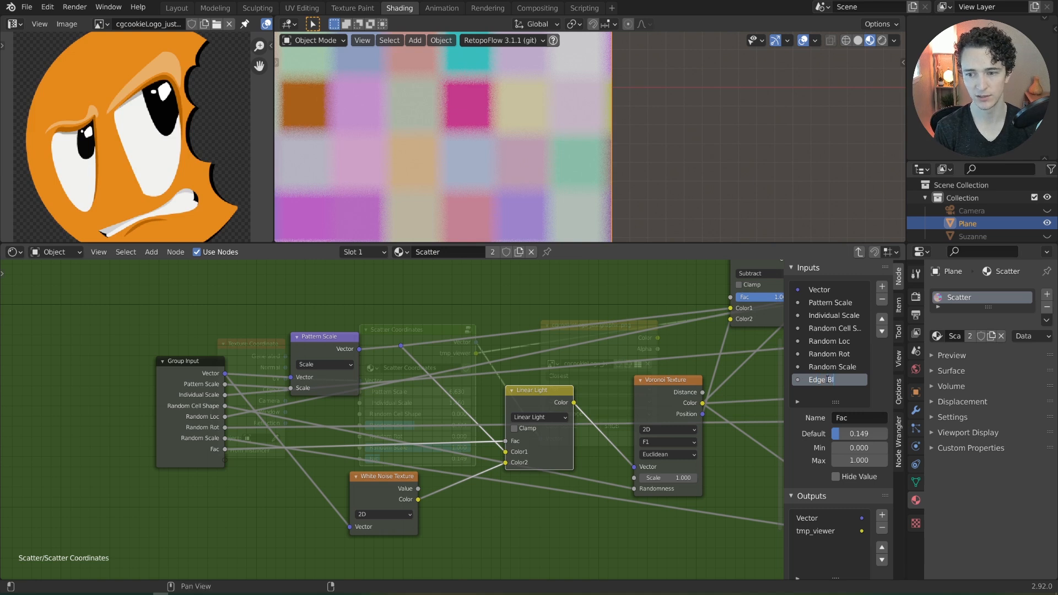
pyautogui.moveTo(387, 434); pyautogui.dragTo(405, 415, button='middle')
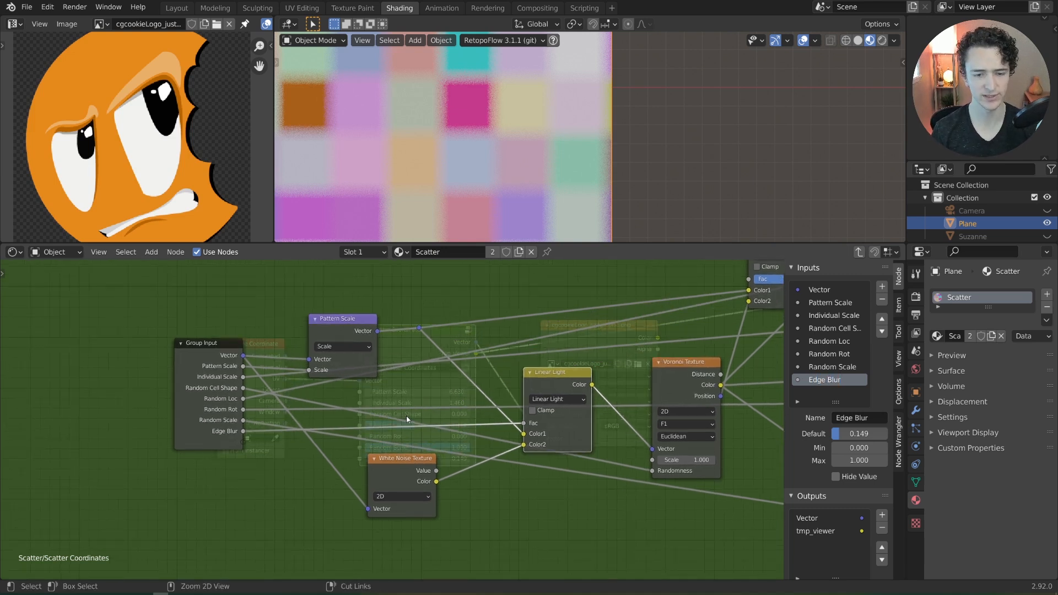
# Step: Leave the Scatter Coordinates group, set its Edge Blur to 0 and preview the logo Image Texture on the plane
pyautogui.press('Tab')
pyautogui.moveTo(379, 458); pyautogui.dragTo(365, 458)
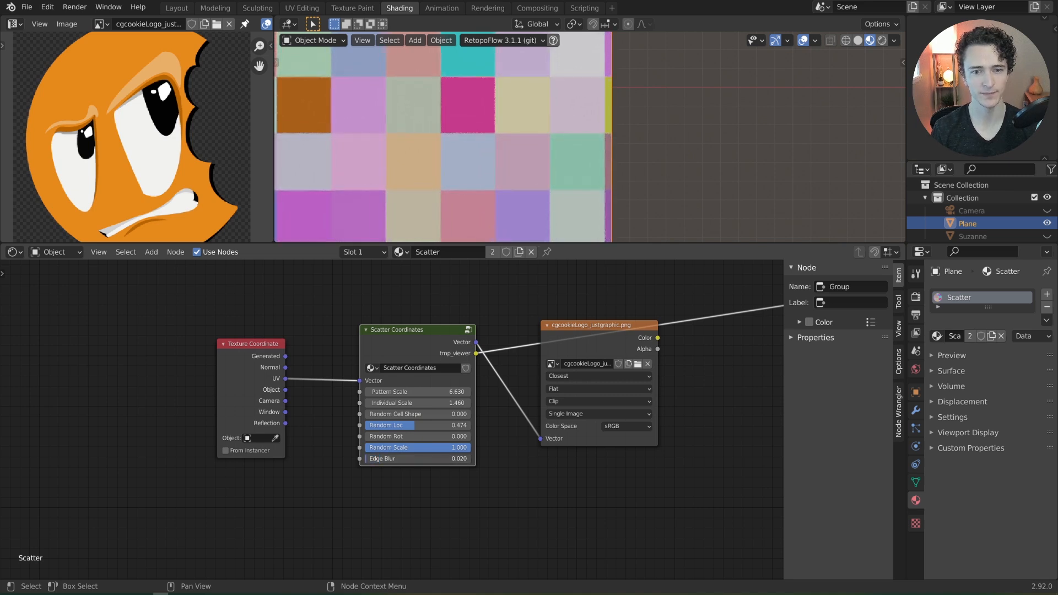
pyautogui.keyDown('ctrl'); pyautogui.keyDown('shift'); pyautogui.click(584, 334); pyautogui.keyUp('shift'); pyautogui.keyUp('ctrl')
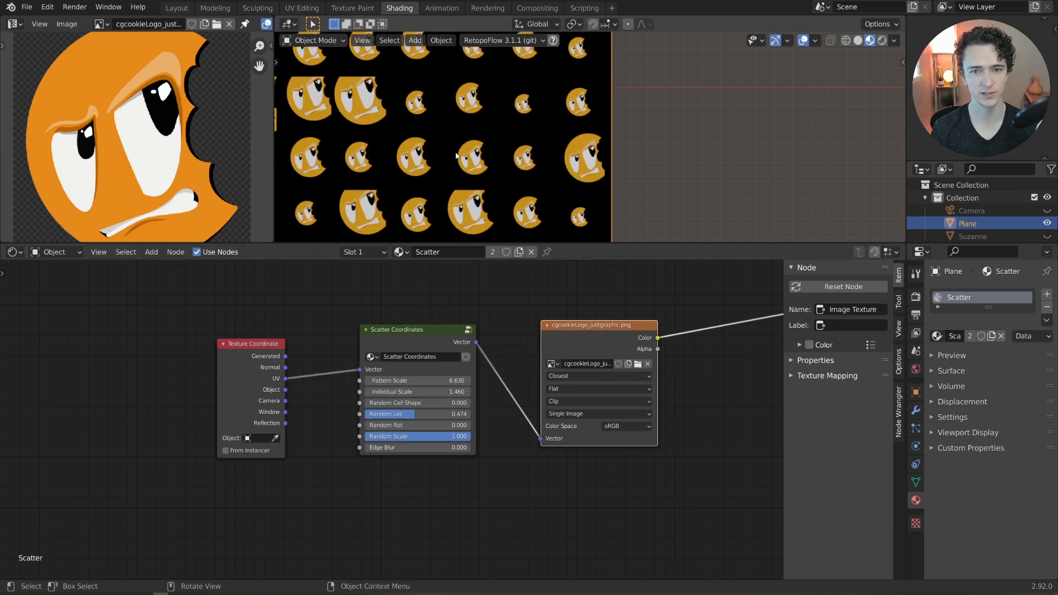
# Step: Set the Scatter Coordinates node's Edge Blur to 0.217 and its Random Loc to 1
pyautogui.moveTo(395, 448); pyautogui.dragTo(417, 447)
pyautogui.scroll(-2, 485, 152)
pyautogui.keyDown('shift'); pyautogui.moveTo(485, 152); pyautogui.dragTo(481, 187, button='middle'); pyautogui.keyUp('shift')
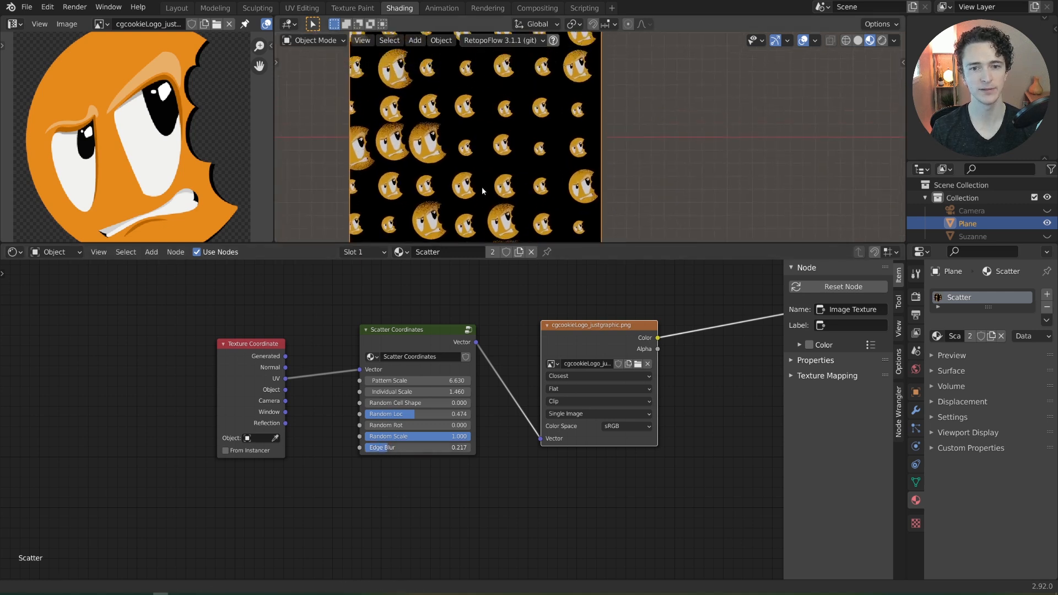
pyautogui.scroll(1, 482, 188)
pyautogui.moveTo(420, 414); pyautogui.dragTo(473, 413)
pyautogui.keyDown('shift'); pyautogui.moveTo(404, 184); pyautogui.dragTo(470, 108, button='middle'); pyautogui.keyUp('shift')
pyautogui.scroll(1, 432, 151)
pyautogui.scroll(3, 568, 170)
pyautogui.keyDown('shift'); pyautogui.moveTo(570, 170); pyautogui.dragTo(505, 157, button='middle'); pyautogui.keyUp('shift')
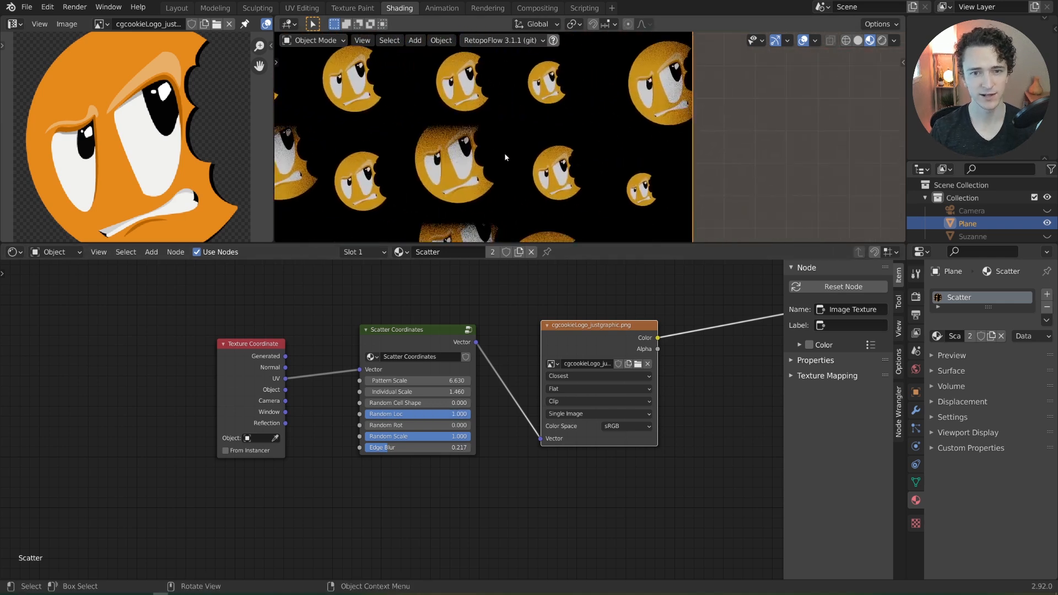
# Step: Raise the Scatter Coordinates node's Random Cell Shape to 1 and set its Edge Blur to 0.162
pyautogui.scroll(-5, 503, 158)
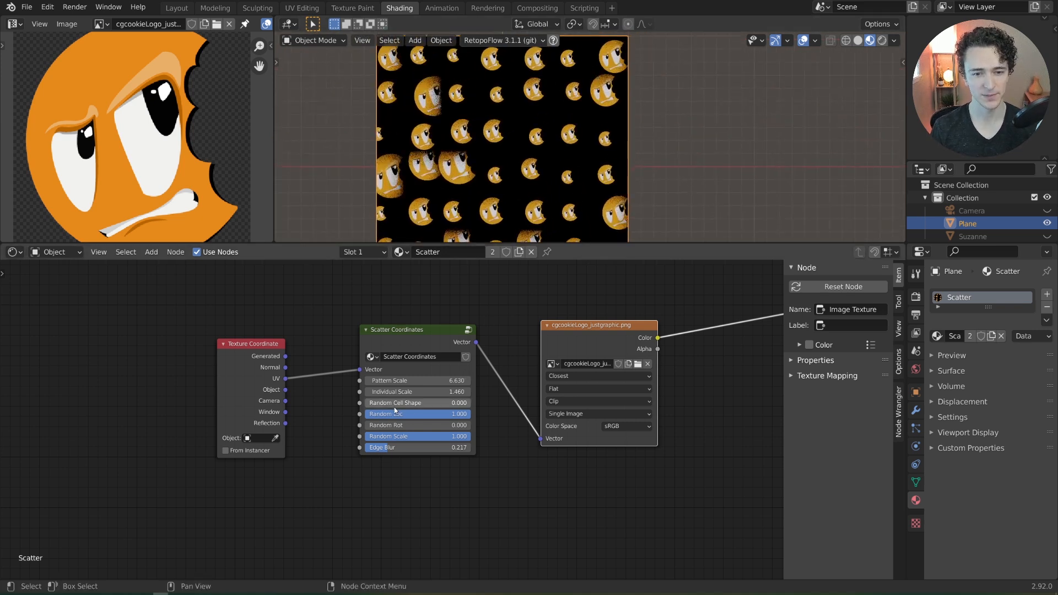
pyautogui.moveTo(395, 408); pyautogui.dragTo(472, 407)
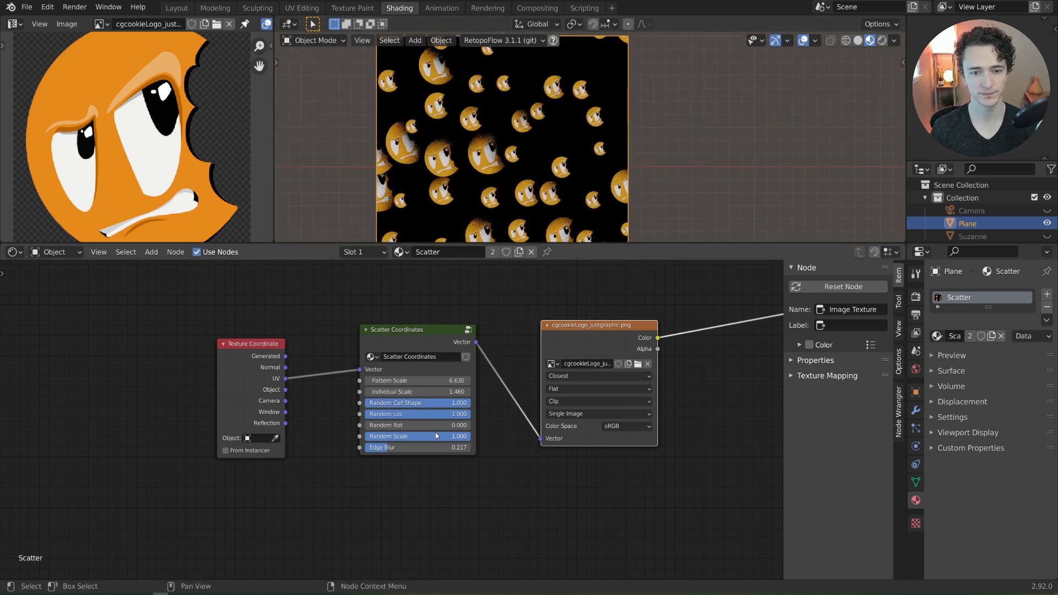
pyautogui.moveTo(437, 447); pyautogui.dragTo(384, 447)
pyautogui.keyDown('shift'); pyautogui.moveTo(499, 202); pyautogui.dragTo(516, 165, button='middle'); pyautogui.keyUp('shift')
pyautogui.scroll(-1, 478, 200)
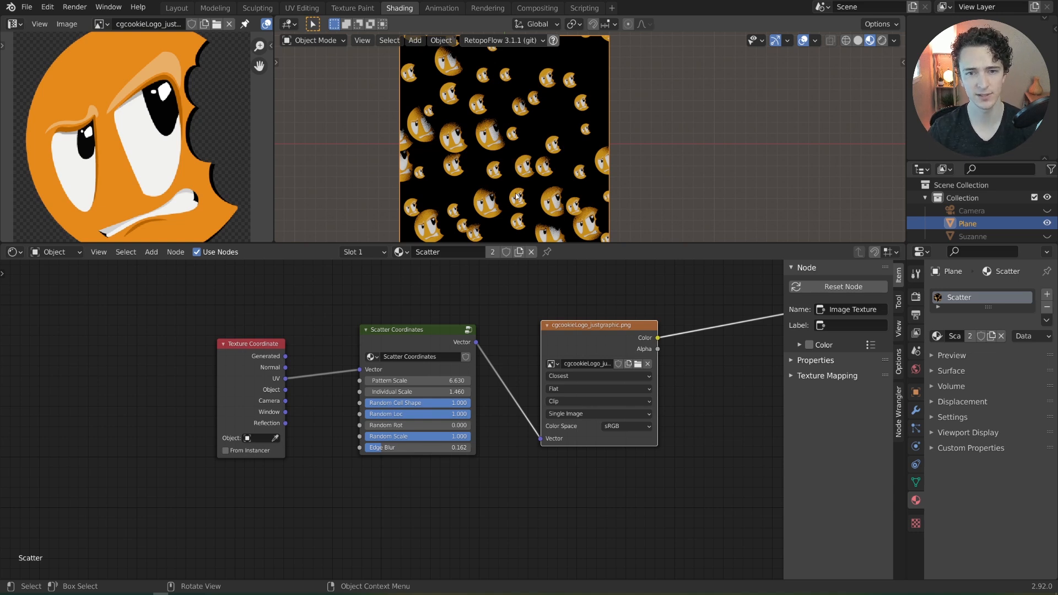
pyautogui.scroll(2, 555, 172)
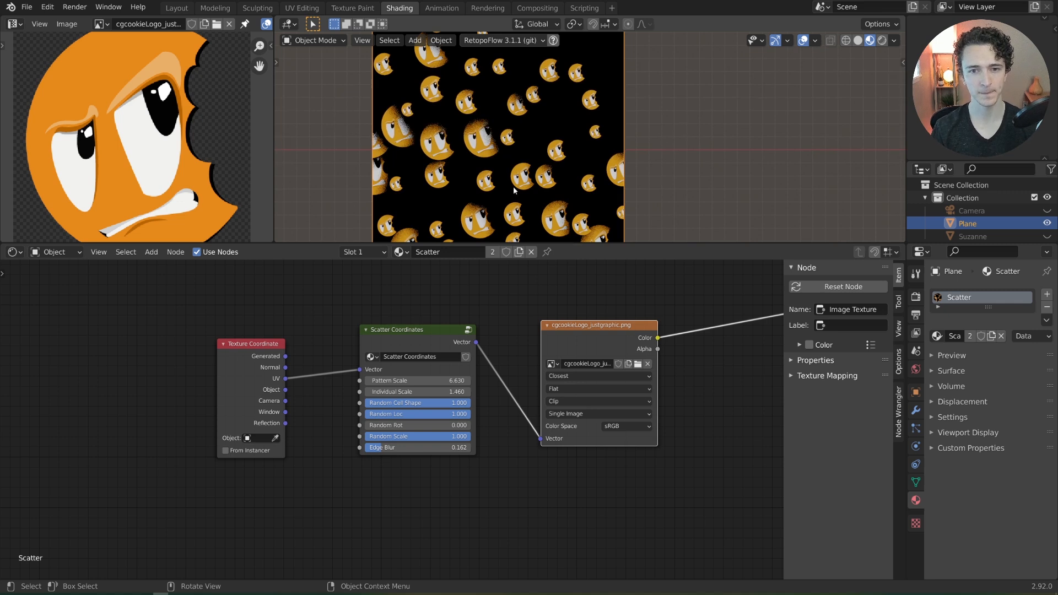
# Step: Set the Scatter Coordinates node's Edge Blur to 0 and lower its Individual Scale to enlarge the scattered logos
pyautogui.click(427, 338)
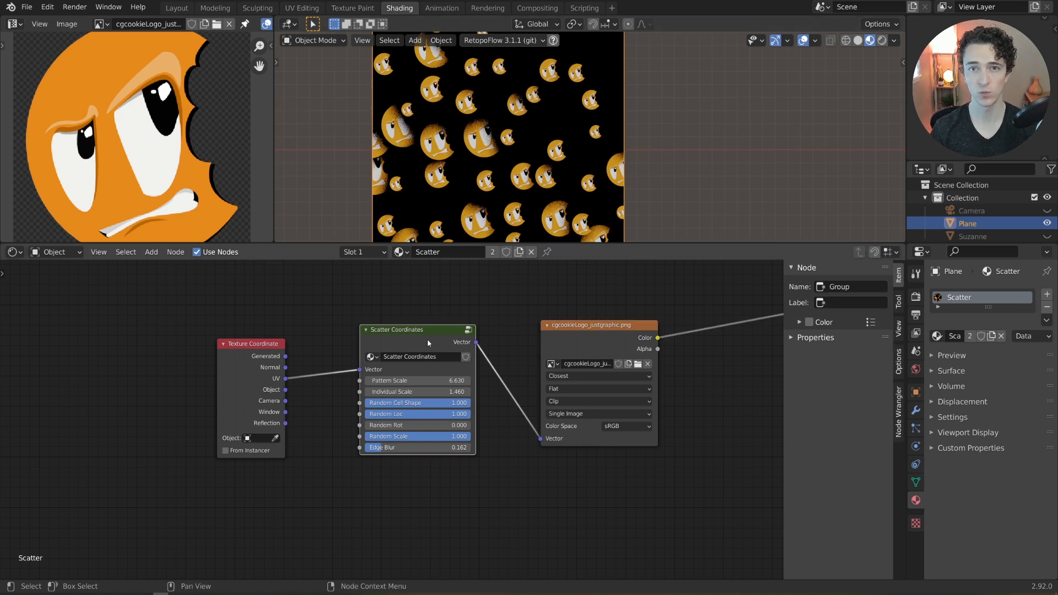
pyautogui.moveTo(413, 449); pyautogui.dragTo(392, 448)
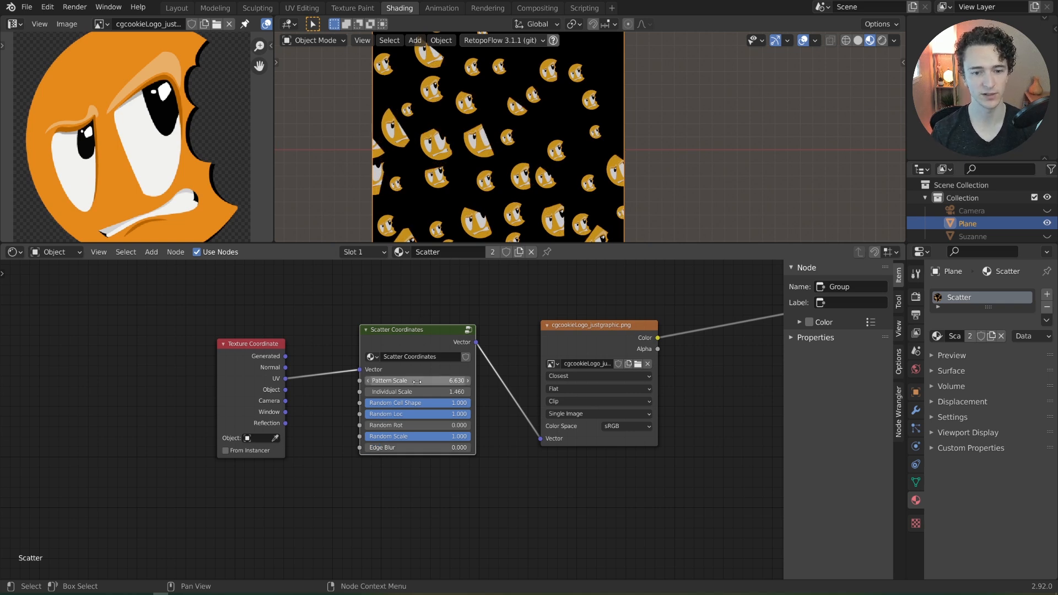
pyautogui.scroll(1, 445, 158)
pyautogui.keyDown('shift'); pyautogui.moveTo(446, 158); pyautogui.dragTo(481, 172, button='middle'); pyautogui.keyUp('shift')
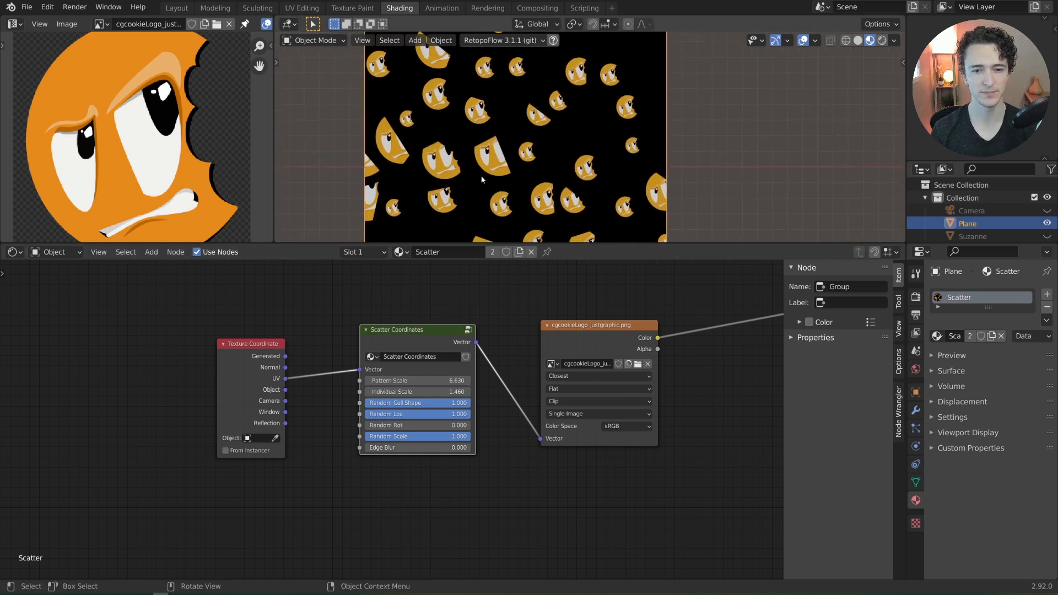
pyautogui.moveTo(417, 391); pyautogui.dragTo(384, 391)
# Step: Open the Scatter Coordinates group and reposition the White Noise Texture and Linear Light nodes to make room before the Voronoi Texture
pyautogui.press('Tab')
pyautogui.scroll(-2, 432, 330)
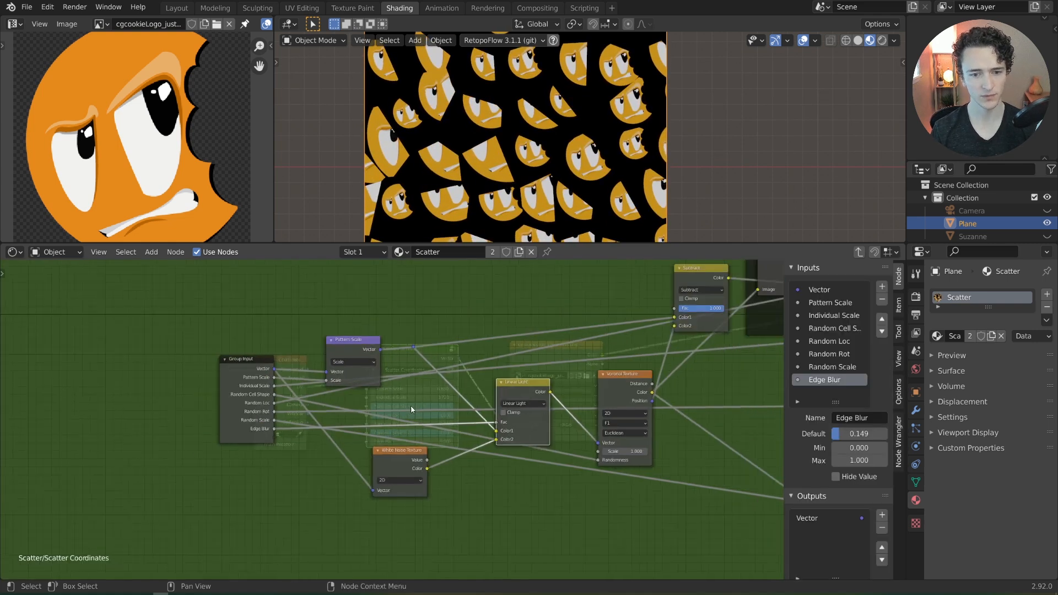
pyautogui.moveTo(384, 346)
pyautogui.mouseDown()
pyautogui.moveTo(382, 333)
pyautogui.moveTo(382, 342)
pyautogui.mouseUp()
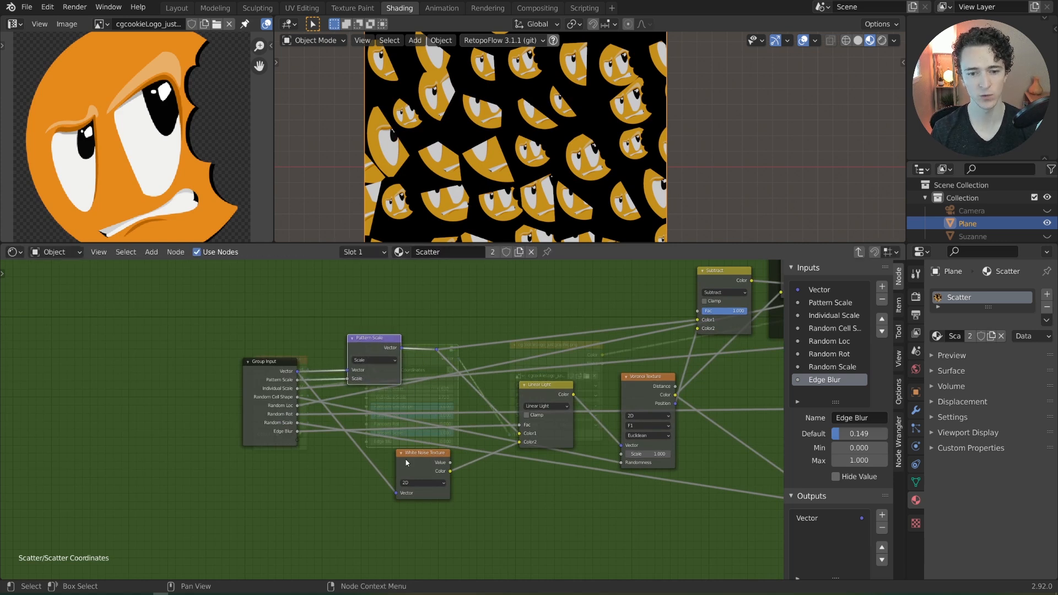
pyautogui.moveTo(406, 463); pyautogui.dragTo(451, 468)
pyautogui.moveTo(539, 392)
pyautogui.mouseDown()
pyautogui.moveTo(544, 401)
pyautogui.moveTo(528, 397)
pyautogui.mouseUp()
pyautogui.moveTo(452, 469); pyautogui.dragTo(417, 464)
pyautogui.moveTo(531, 389); pyautogui.dragTo(507, 385)
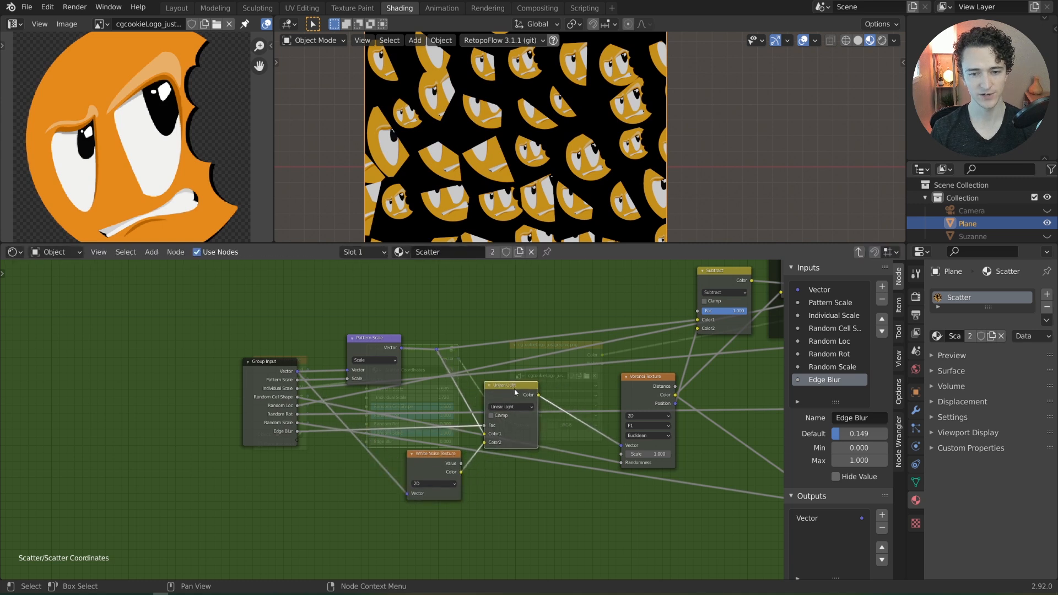
# Step: Duplicate the Linear Light node and insert the copy between the original and the Voronoi Texture
pyautogui.hotkey('shift', 'd')
pyautogui.click(570, 403)
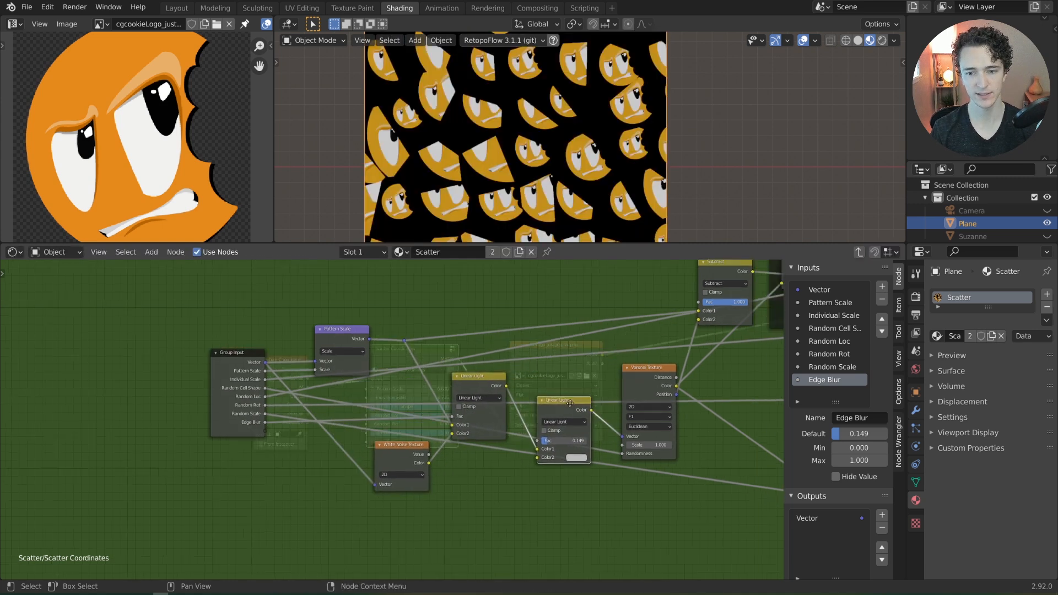
pyautogui.moveTo(570, 404); pyautogui.dragTo(538, 400, button='middle')
# Step: Label the original Linear Light node "Edge Blur" and the duplicated one "Edge Warp"
pyautogui.click(451, 386)
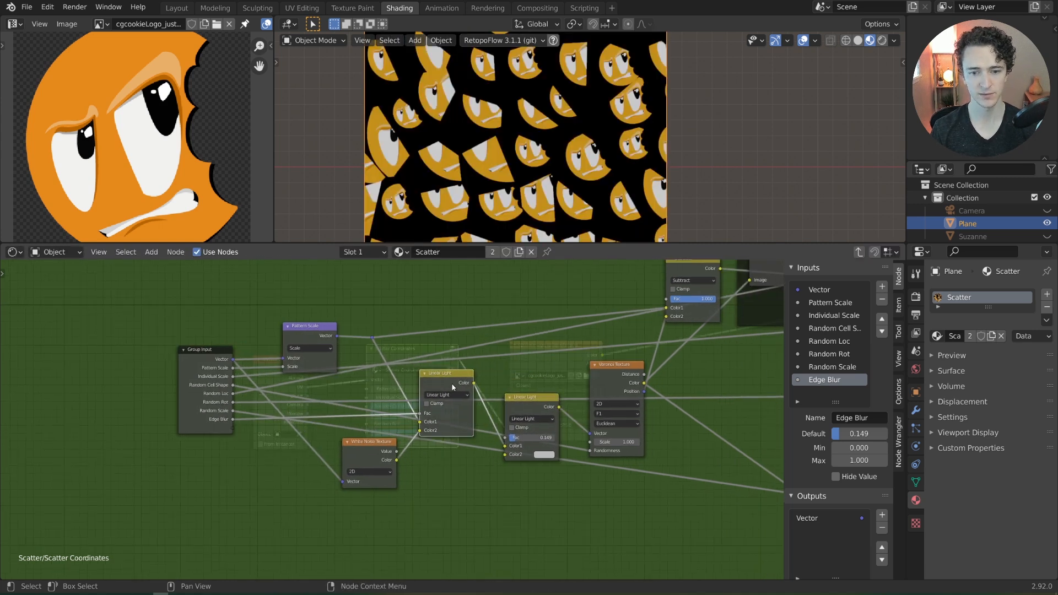
pyautogui.click(900, 306)
pyautogui.click(851, 325)
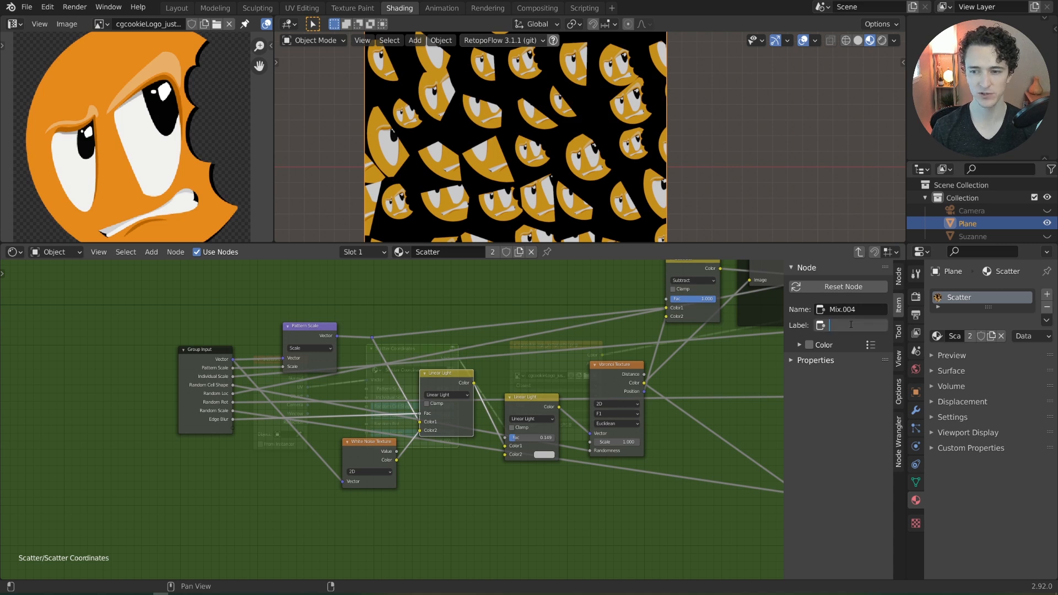
pyautogui.write('Edge Blur')
pyautogui.press('Return')
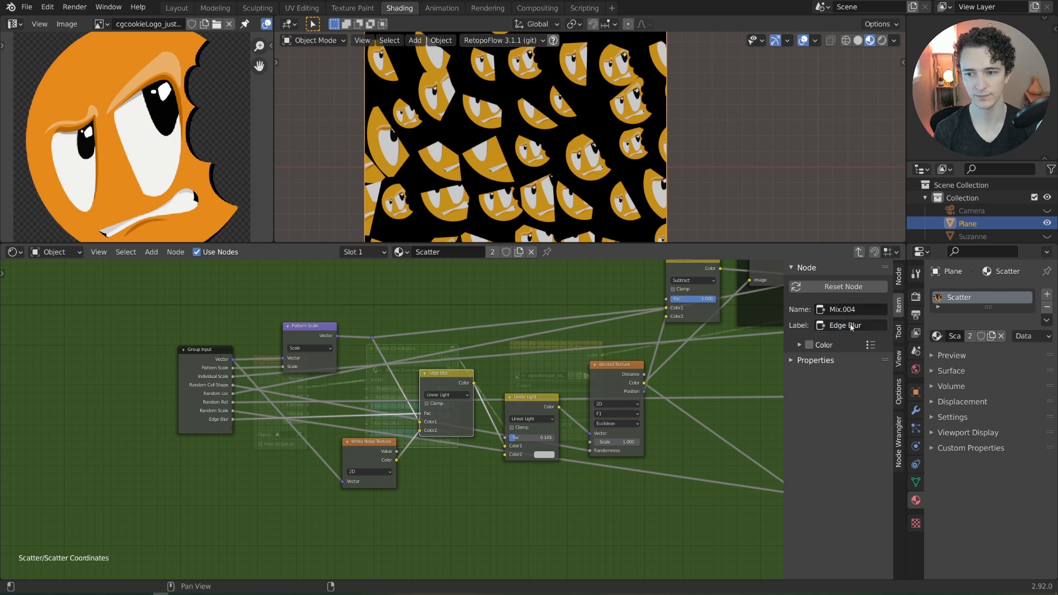
pyautogui.click(554, 398)
pyautogui.click(848, 325)
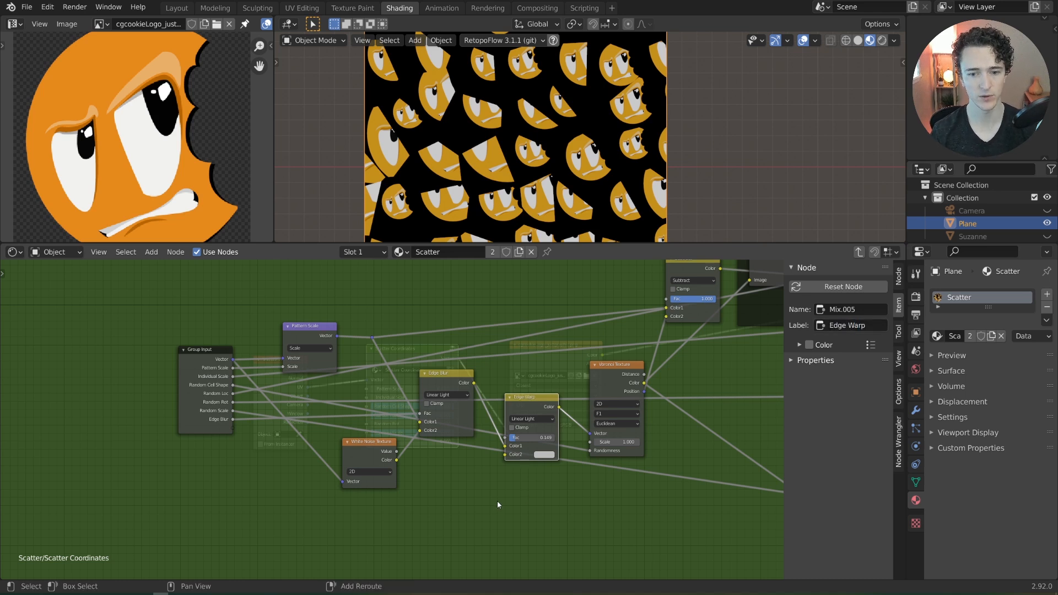
# Step: Add a Noise Texture driven by the Group Input Vector and connect its Color to the Edge Warp node's Color2
pyautogui.hotkey('shift', 'a')
pyautogui.moveTo(498, 503)
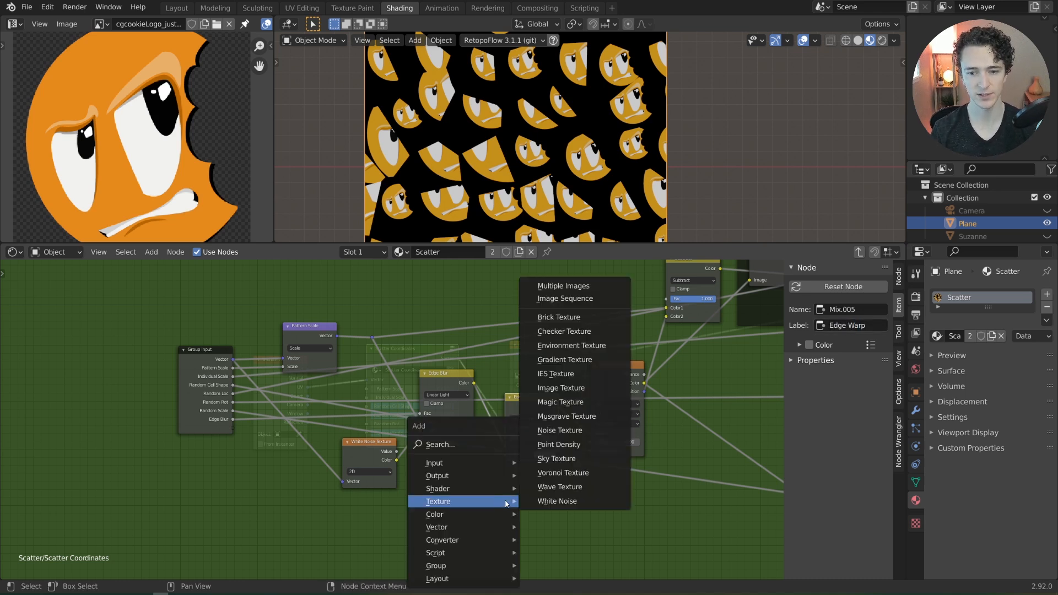
pyautogui.click(560, 430)
pyautogui.click(481, 500)
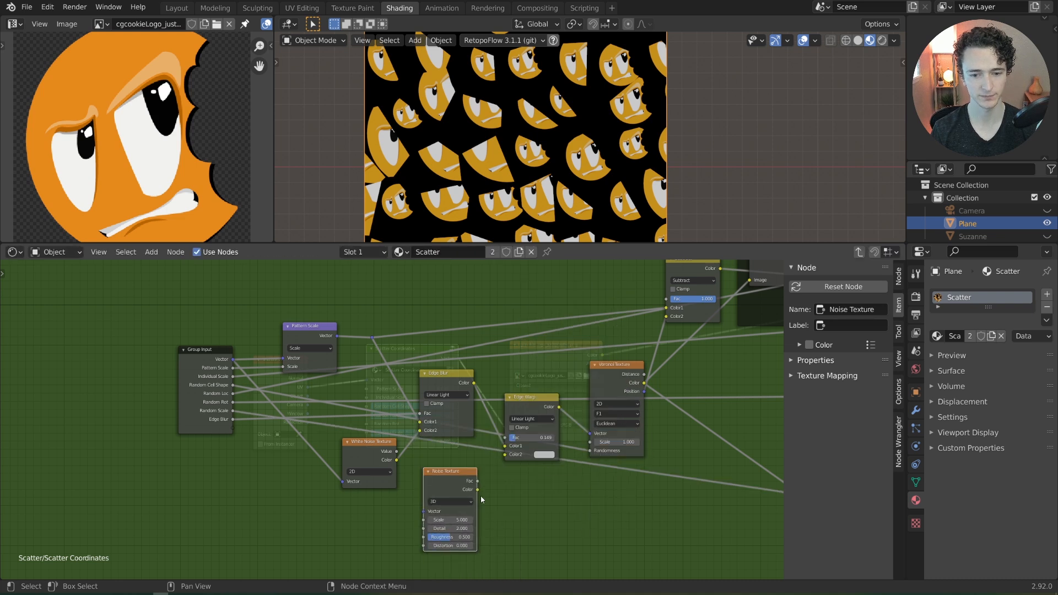
pyautogui.moveTo(477, 489); pyautogui.dragTo(463, 464)
pyautogui.scroll(1, 533, 499)
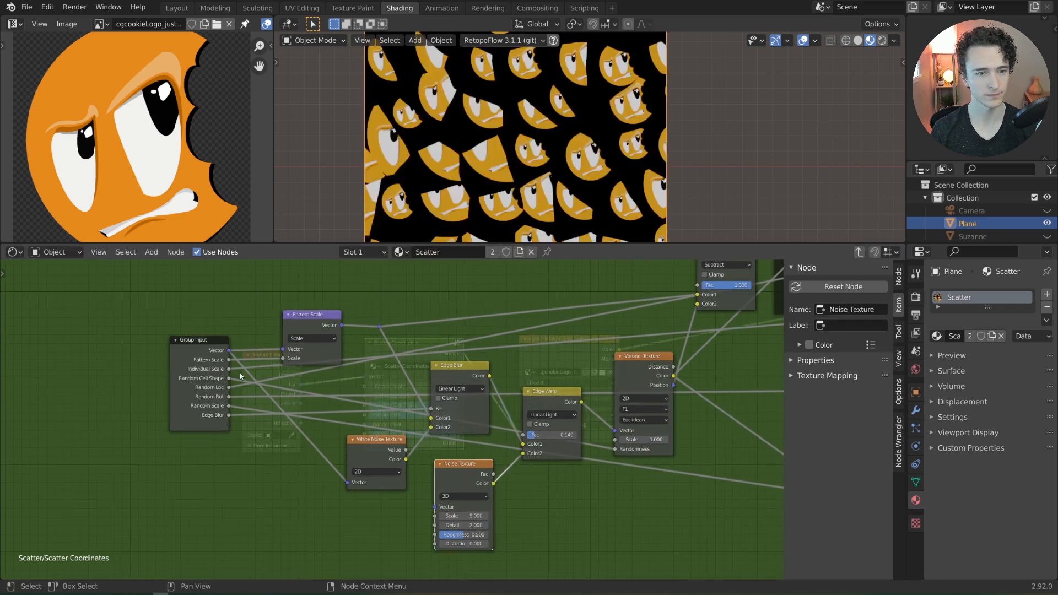
pyautogui.moveTo(227, 349); pyautogui.dragTo(434, 506)
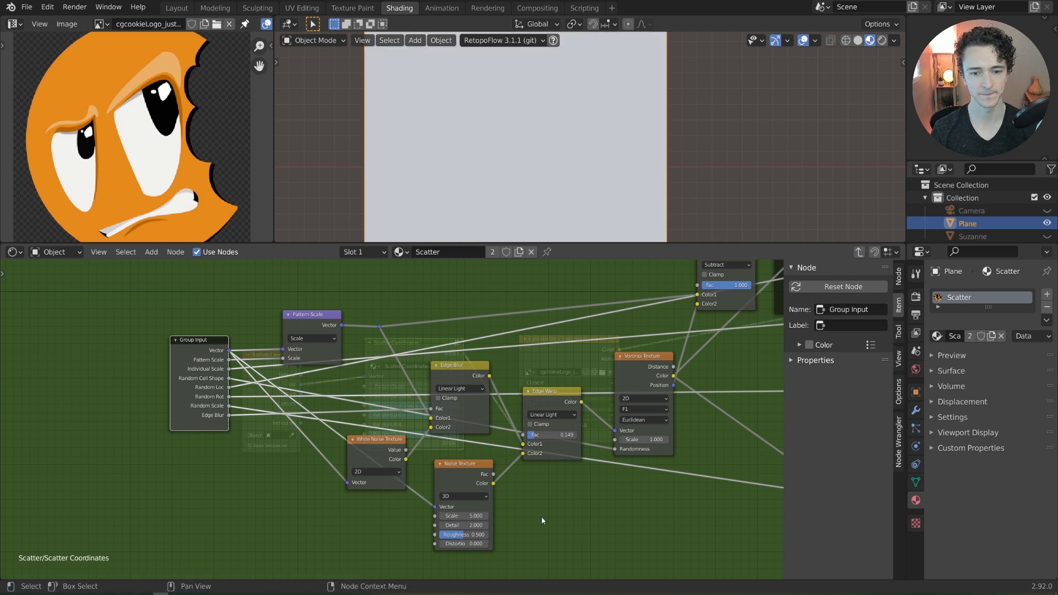
# Step: Adjust the Noise Texture's Scale to 10.6 and the Edge Warp node's Fac to 0.377
pyautogui.moveTo(541, 516); pyautogui.dragTo(532, 491, button='middle')
pyautogui.scroll(1, 531, 491)
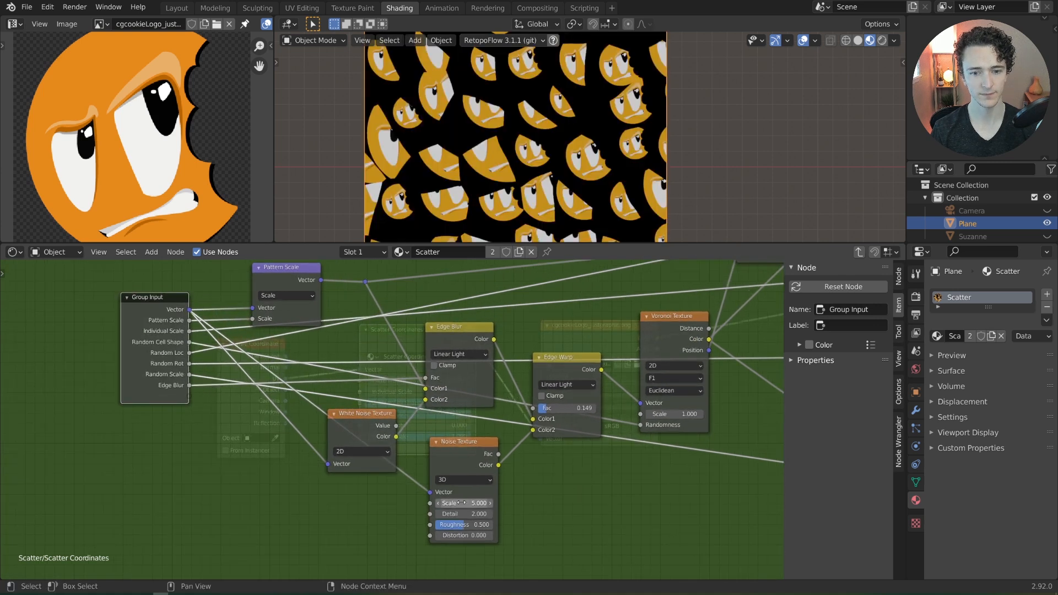
pyautogui.keyDown('shift'); pyautogui.moveTo(477, 502); pyautogui.dragTo(526, 503); pyautogui.keyUp('shift')
pyautogui.click(567, 408)
pyautogui.write('12.420')
pyautogui.press('Return')
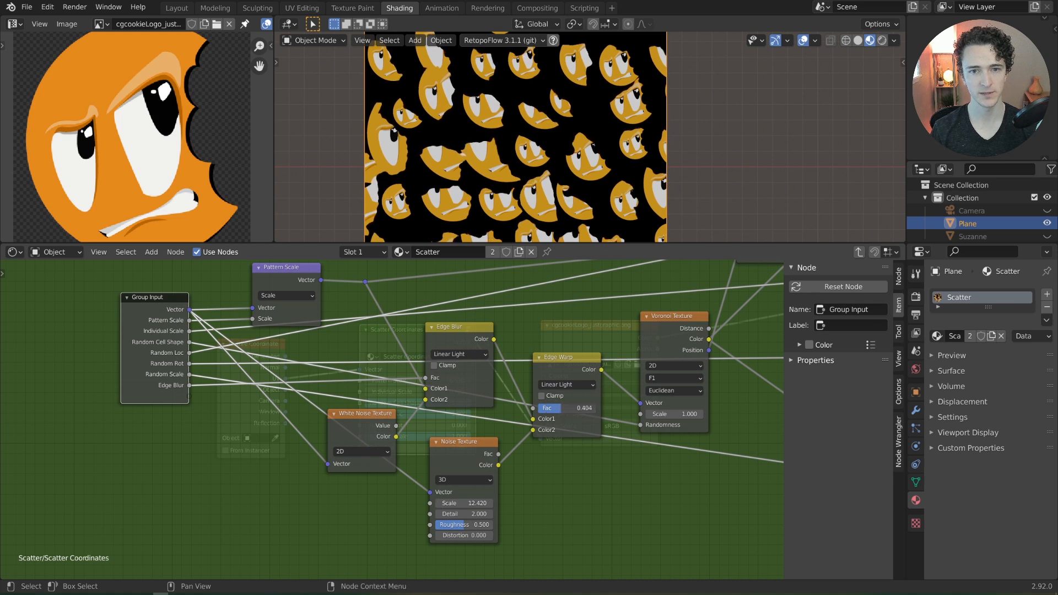
pyautogui.moveTo(593, 408); pyautogui.dragTo(560, 410)
pyautogui.keyDown('shift'); pyautogui.moveTo(467, 503); pyautogui.dragTo(419, 503); pyautogui.keyUp('shift')
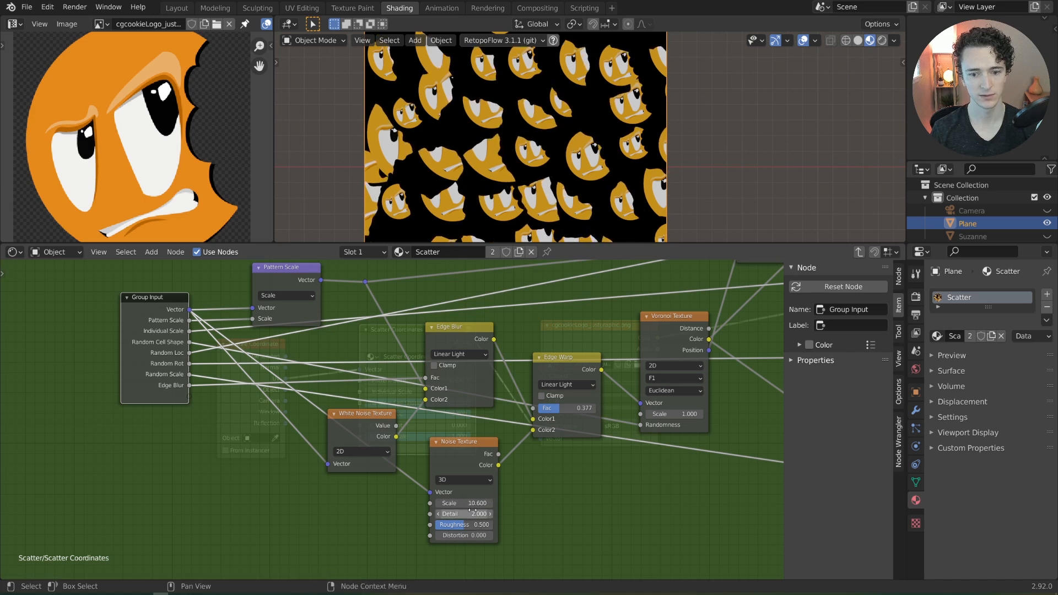
# Step: Switch the Noise Texture to 2D and set its Detail to 1 and its Roughness to 1
pyautogui.click(463, 481)
pyautogui.click(466, 503)
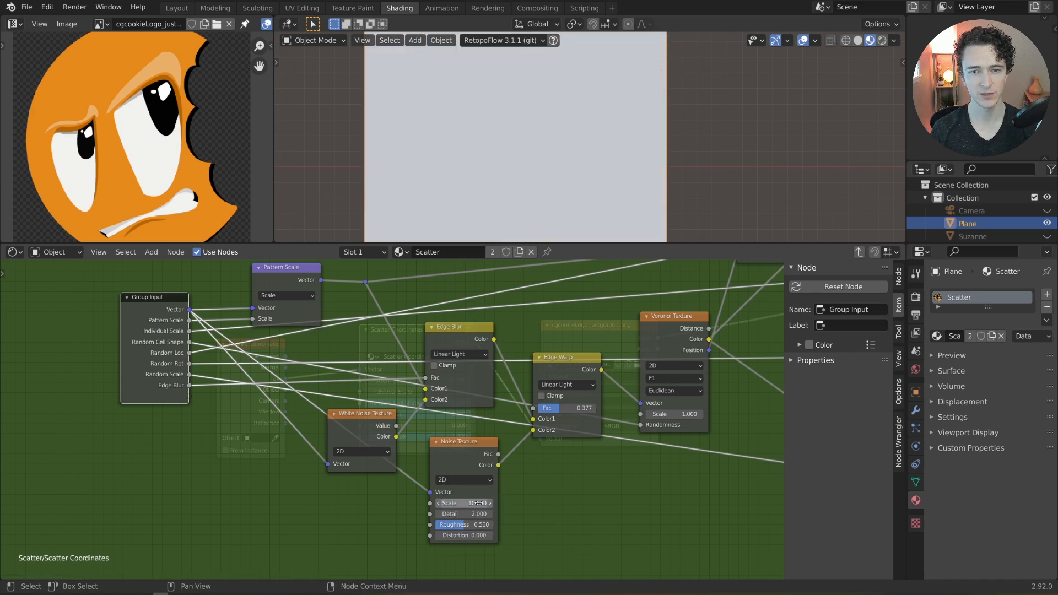
pyautogui.moveTo(493, 512); pyautogui.dragTo(465, 513)
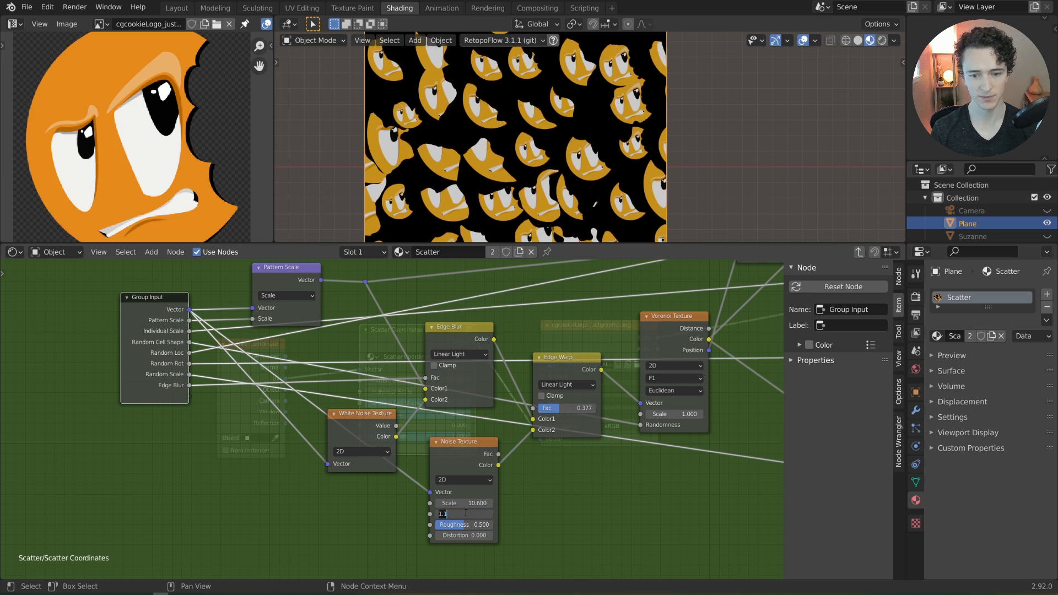
pyautogui.write('1')
pyautogui.press('Return')
pyautogui.moveTo(481, 456); pyautogui.dragTo(476, 464)
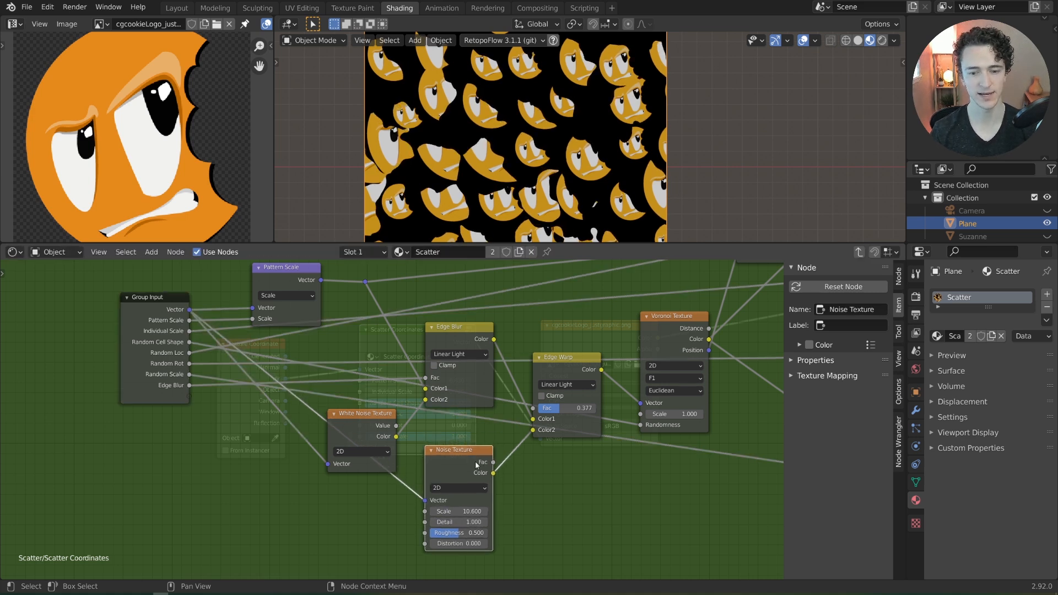
pyautogui.moveTo(469, 533); pyautogui.dragTo(499, 532)
# Step: Expose the Edge Warp node's Fac as a group input and rename that input "Edge Warp"
pyautogui.moveTo(579, 413); pyautogui.dragTo(189, 396)
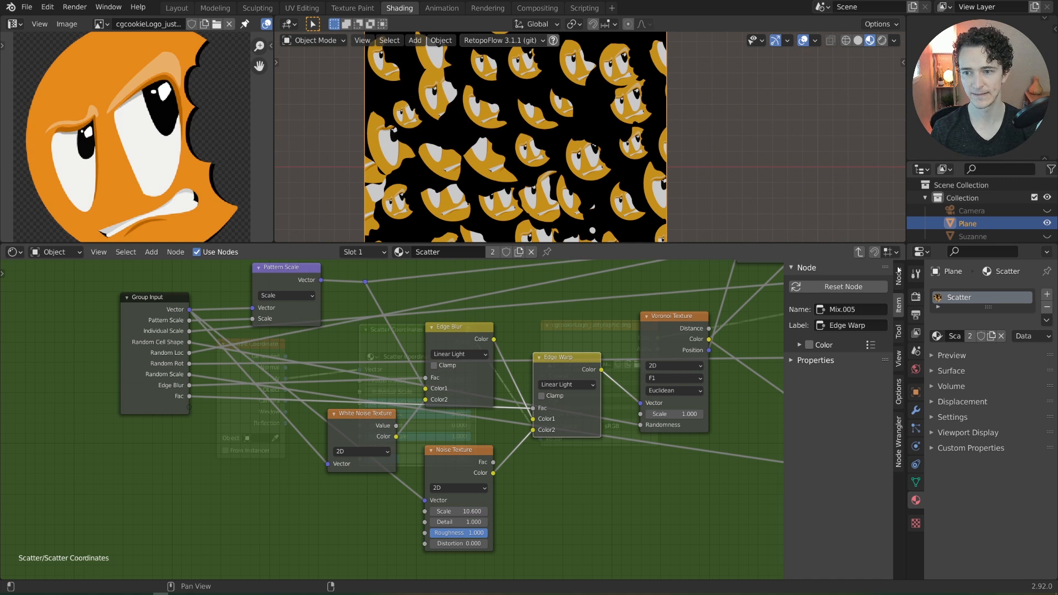
pyautogui.click(898, 274)
pyautogui.doubleClick(825, 393)
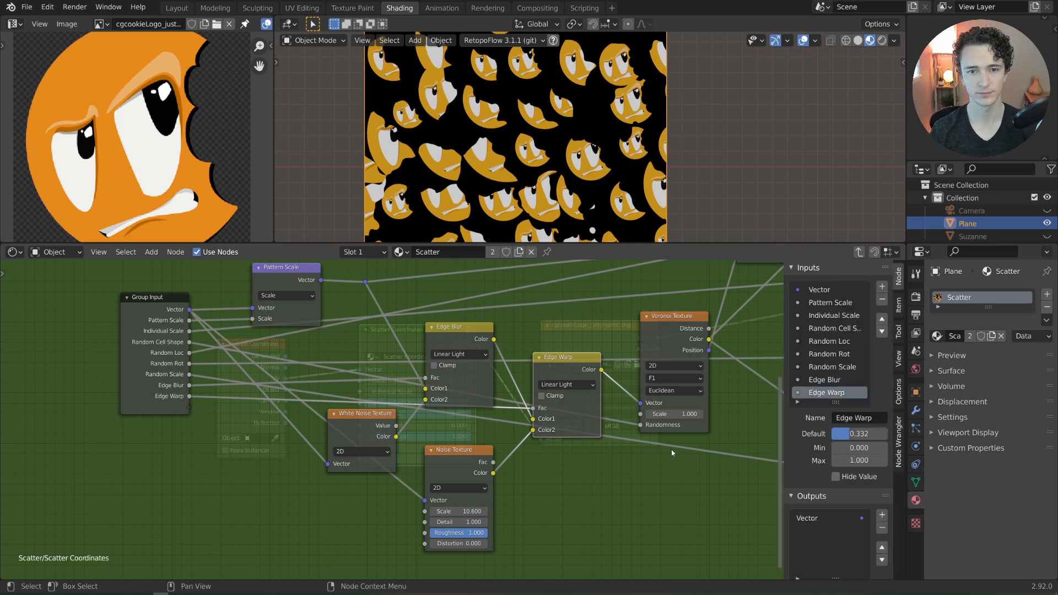
# Step: Leave the Scatter Coordinates group and preview the ConcreteRough0076_5_S.jpg image texture on the plane
pyautogui.press('Tab')
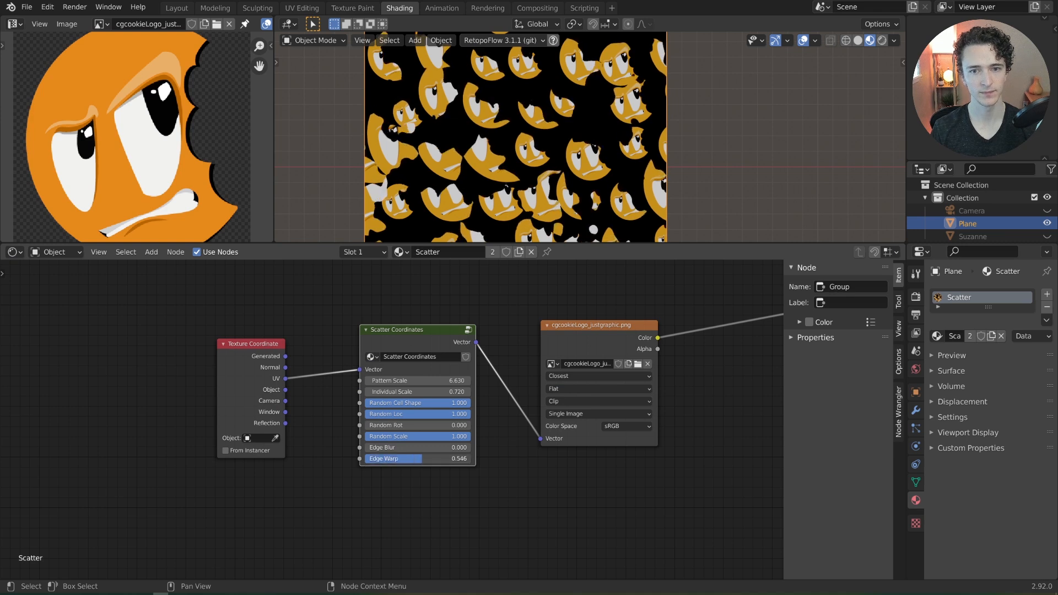
pyautogui.press('Home')
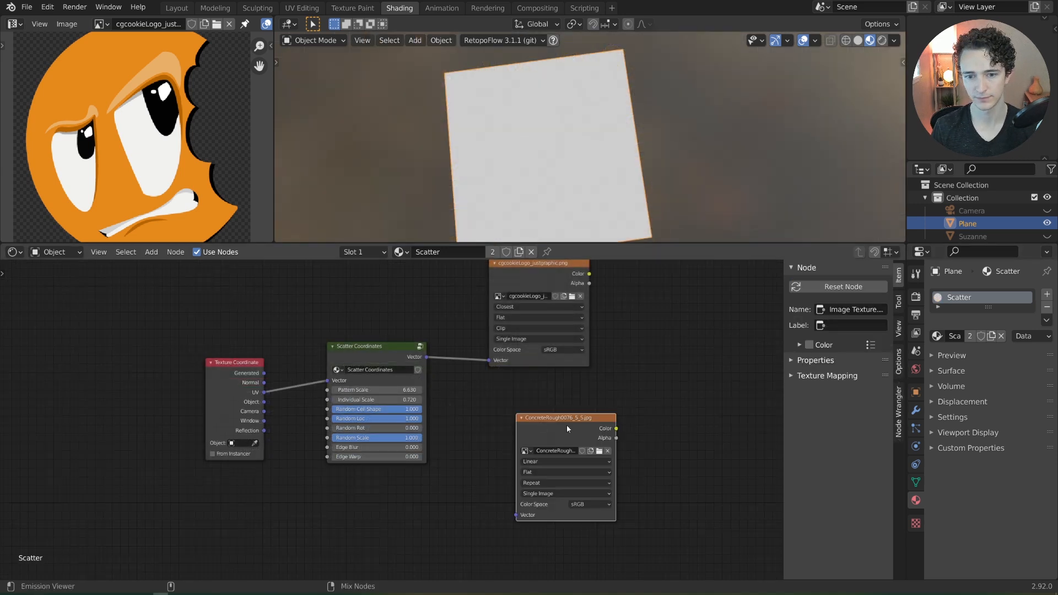
pyautogui.keyDown('ctrl'); pyautogui.keyDown('shift'); pyautogui.click(566, 424); pyautogui.keyUp('shift'); pyautogui.keyUp('ctrl')
pyautogui.moveTo(566, 425); pyautogui.dragTo(560, 468)
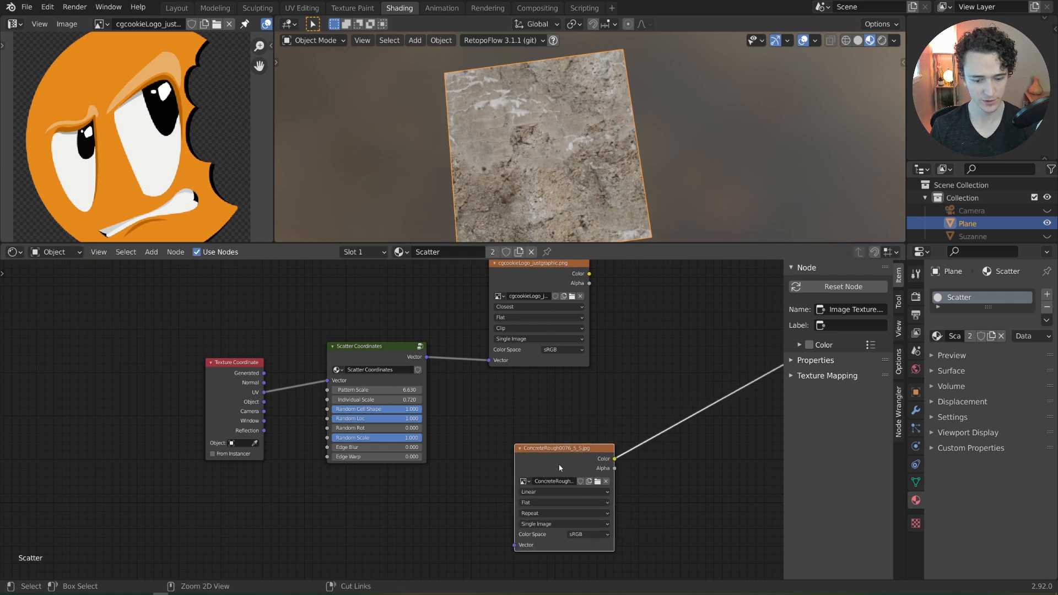
# Step: Add Mapping and Texture Coordinate nodes to the concrete texture and set the mapping scale to 7.4 on all axes
pyautogui.hotkey('ctrl', 't')
pyautogui.moveTo(550, 453); pyautogui.dragTo(556, 402, button='middle')
pyautogui.moveTo(556, 403); pyautogui.dragTo(556, 421)
pyautogui.moveTo(464, 540); pyautogui.dragTo(574, 279)
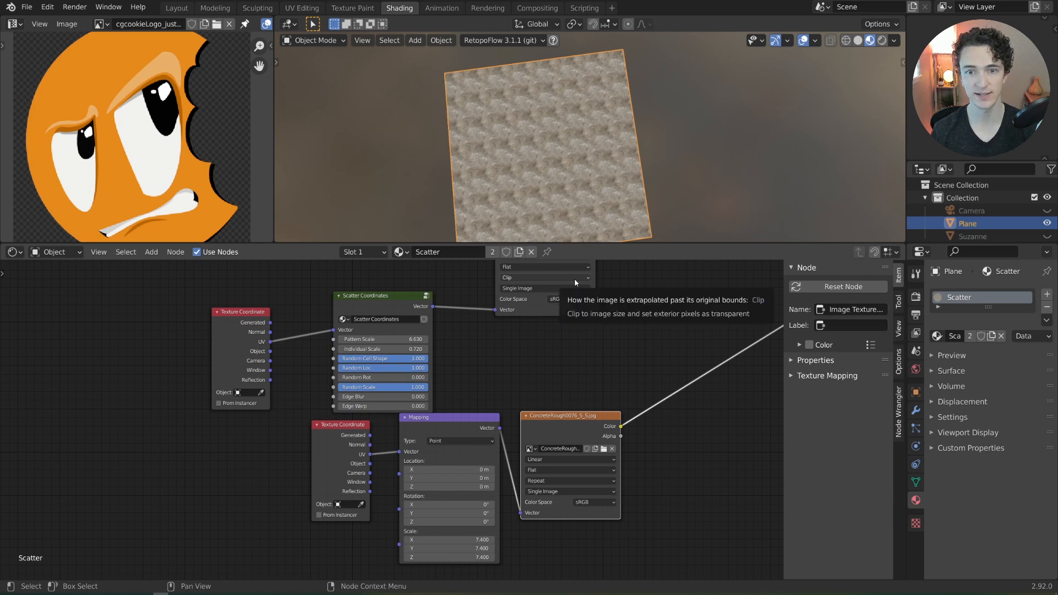
# Step: Connect the Scatter Coordinates vector output to the concrete texture and delete that texture's Mapping and Texture Coordinate nodes
pyautogui.moveTo(375, 303); pyautogui.dragTo(376, 290)
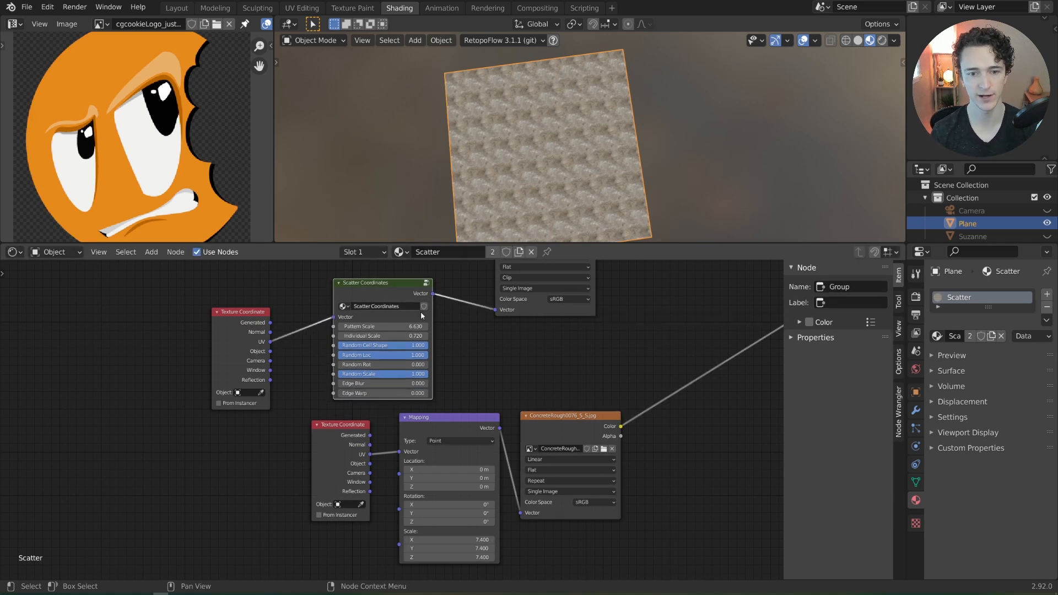
pyautogui.moveTo(458, 422); pyautogui.dragTo(444, 432)
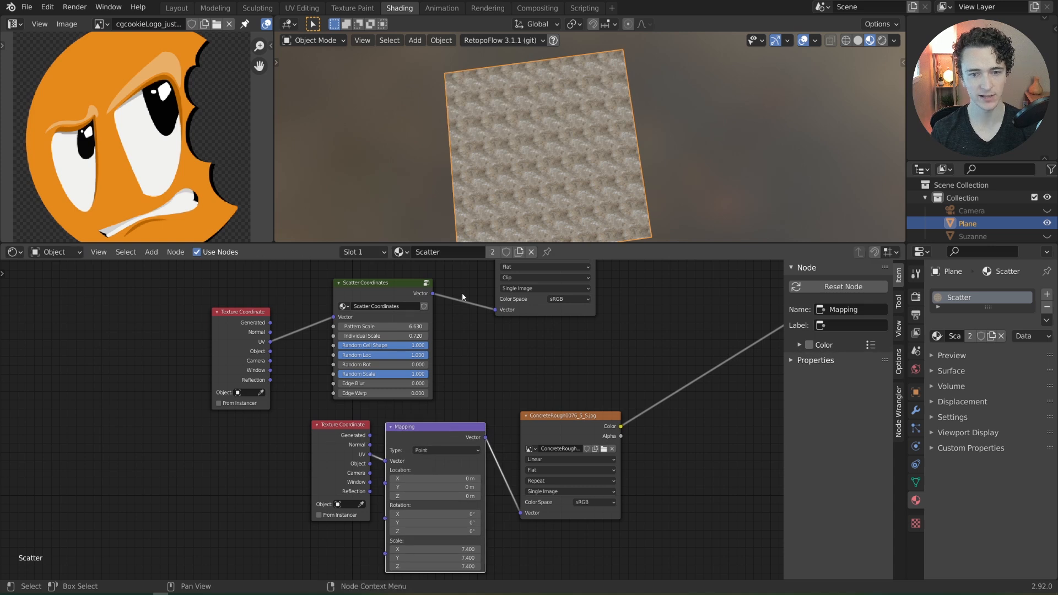
pyautogui.moveTo(433, 294); pyautogui.dragTo(521, 513)
pyautogui.keyDown('shift'); pyautogui.click(356, 443); pyautogui.keyUp('shift')
pyautogui.press('x')
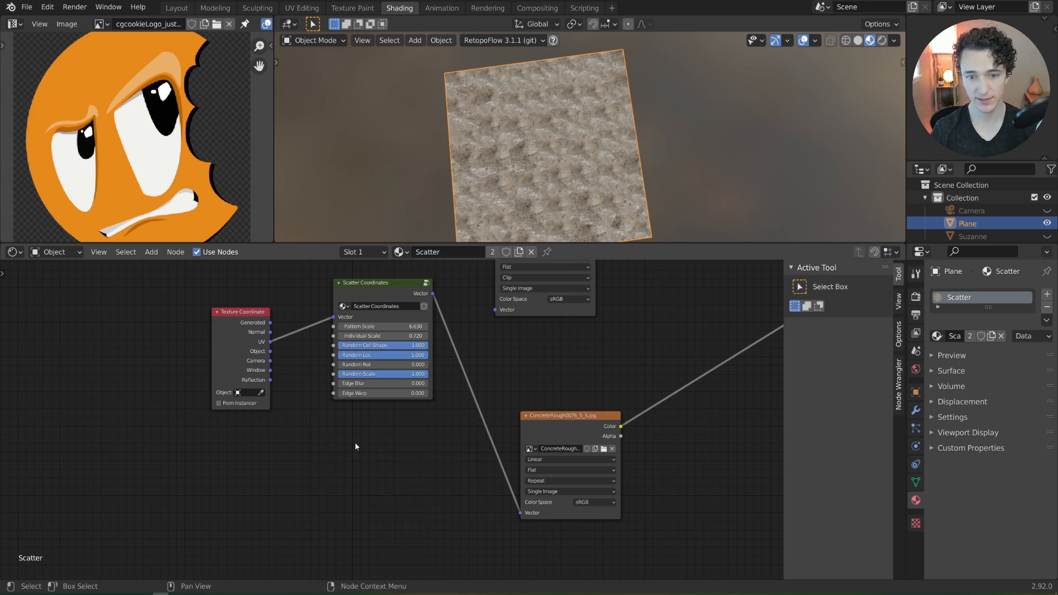
# Step: Move the Scatter Coordinates node beside the concrete texture and set its Individual Scale to 1
pyautogui.moveTo(375, 283); pyautogui.dragTo(391, 396)
pyautogui.scroll(5, 520, 187)
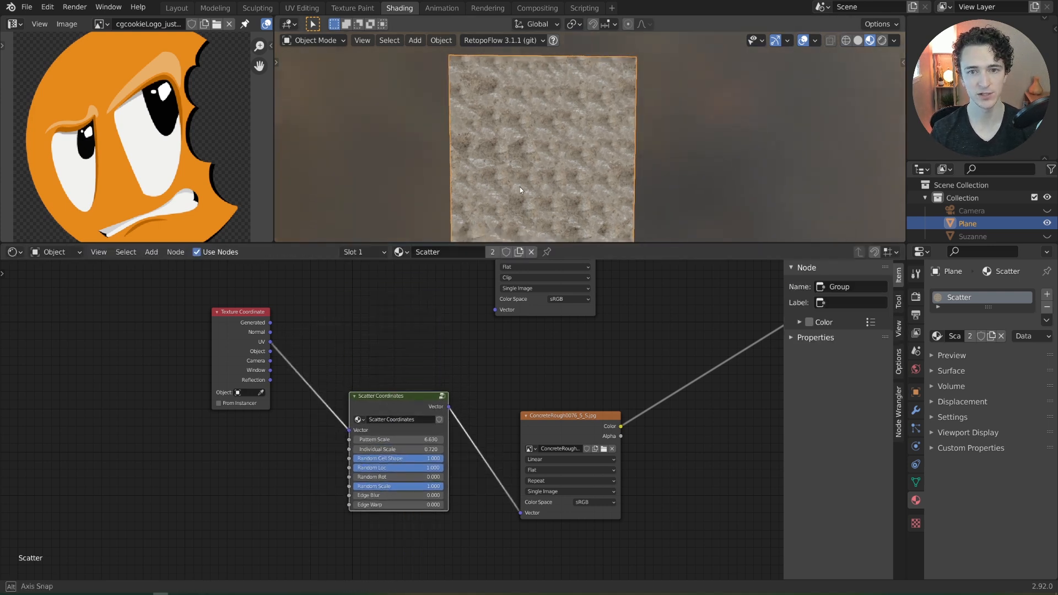
pyautogui.press('KP_1')
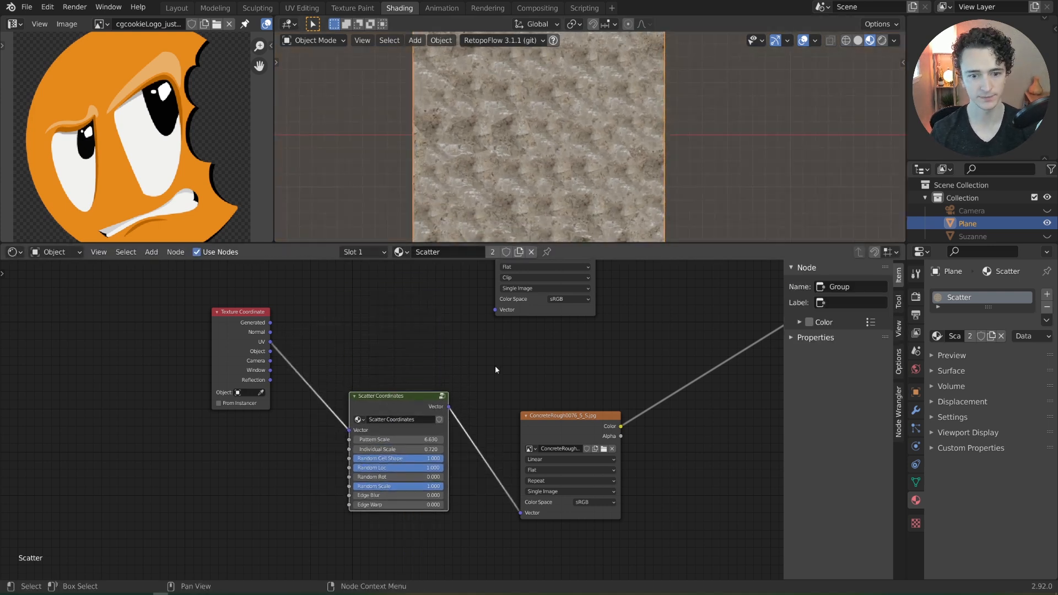
pyautogui.scroll(2, 475, 450)
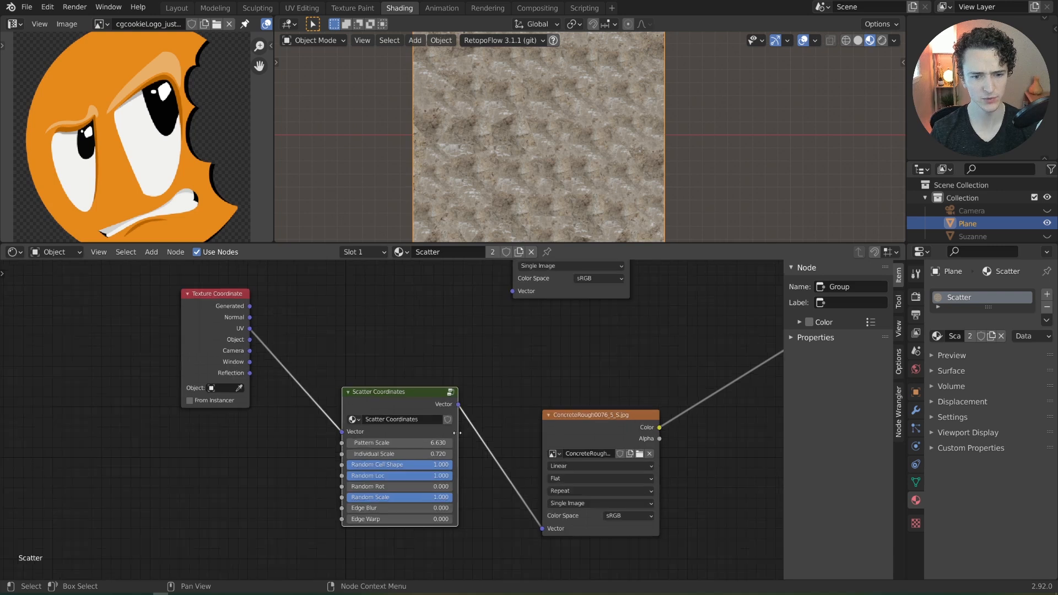
pyautogui.click(407, 452)
pyautogui.write('1')
pyautogui.press('Return')
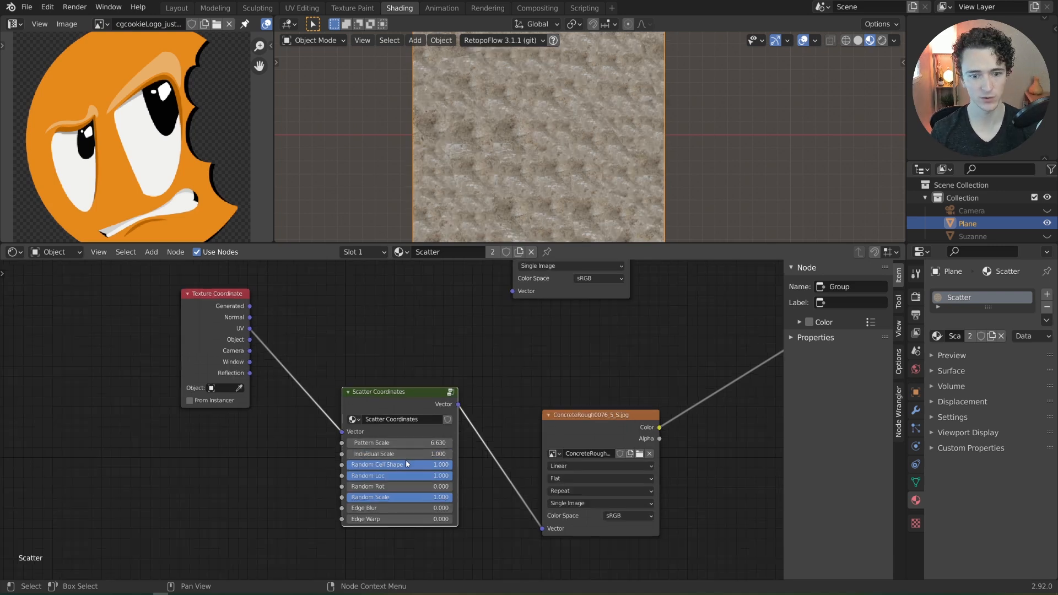
pyautogui.moveTo(431, 467); pyautogui.dragTo(451, 474)
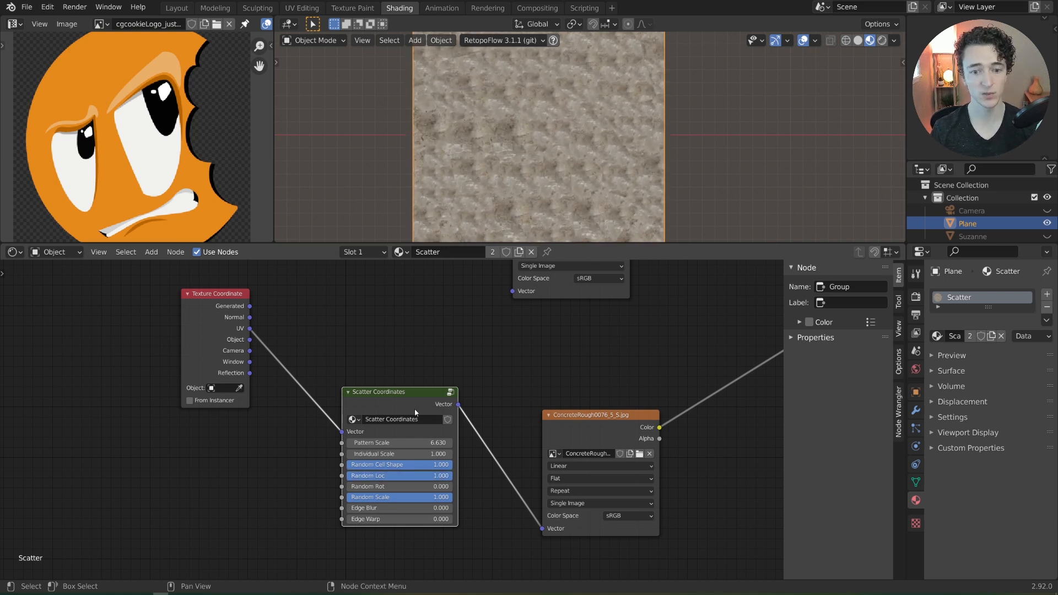
# Step: Inside the Scatter Coordinates group, set both Multiply values in the Random Location frame to 2, then return to the main material
pyautogui.press('Tab')
pyautogui.scroll(4, 441, 465)
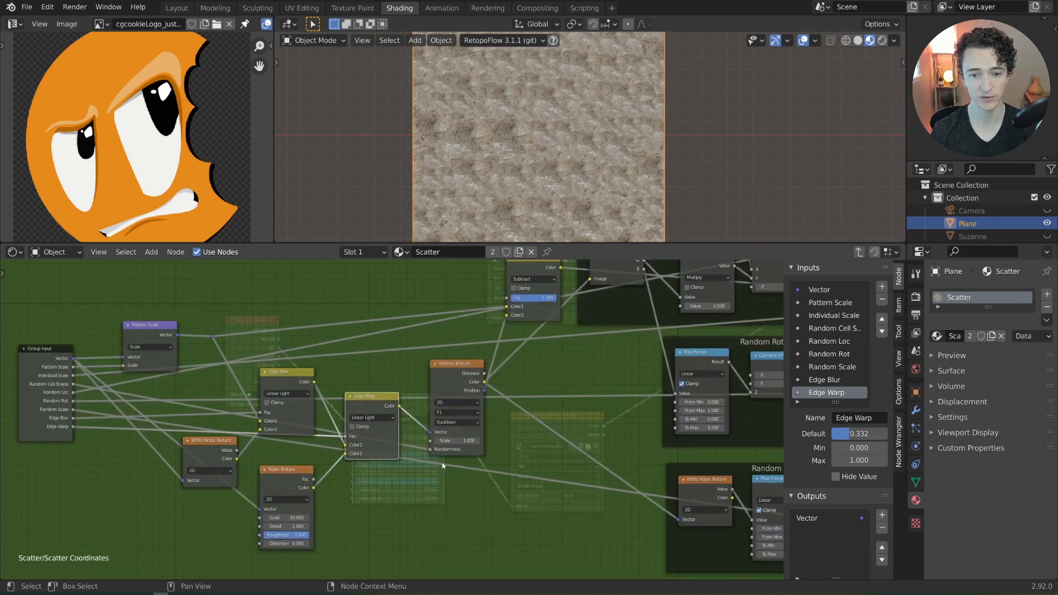
pyautogui.moveTo(599, 395); pyautogui.dragTo(371, 398, button='middle')
pyautogui.moveTo(505, 428); pyautogui.dragTo(510, 530, button='middle')
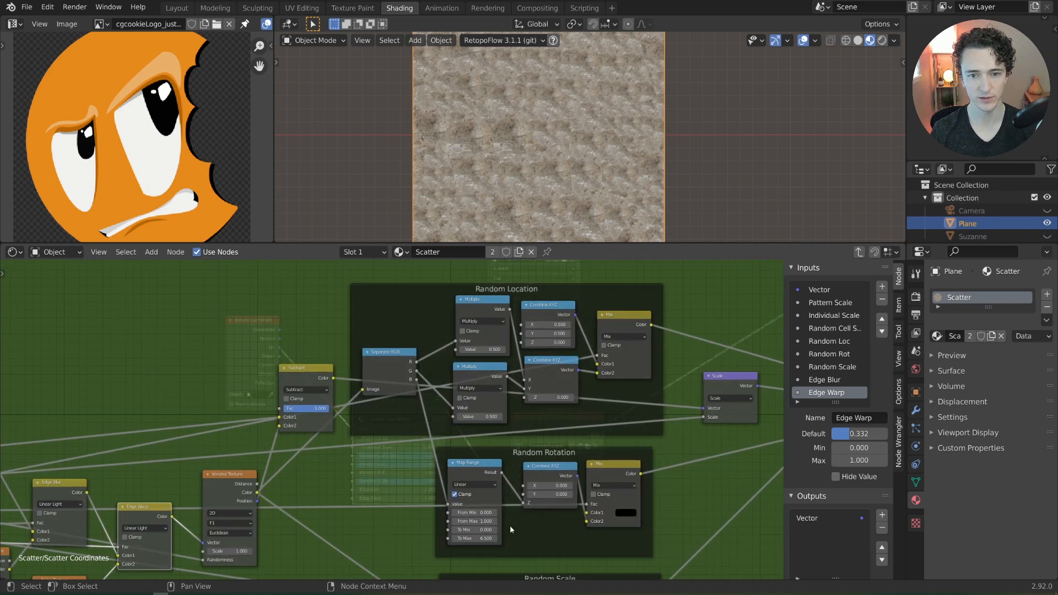
pyautogui.scroll(2, 551, 418)
pyautogui.moveTo(593, 377); pyautogui.dragTo(554, 425, button='middle')
pyautogui.scroll(2, 554, 425)
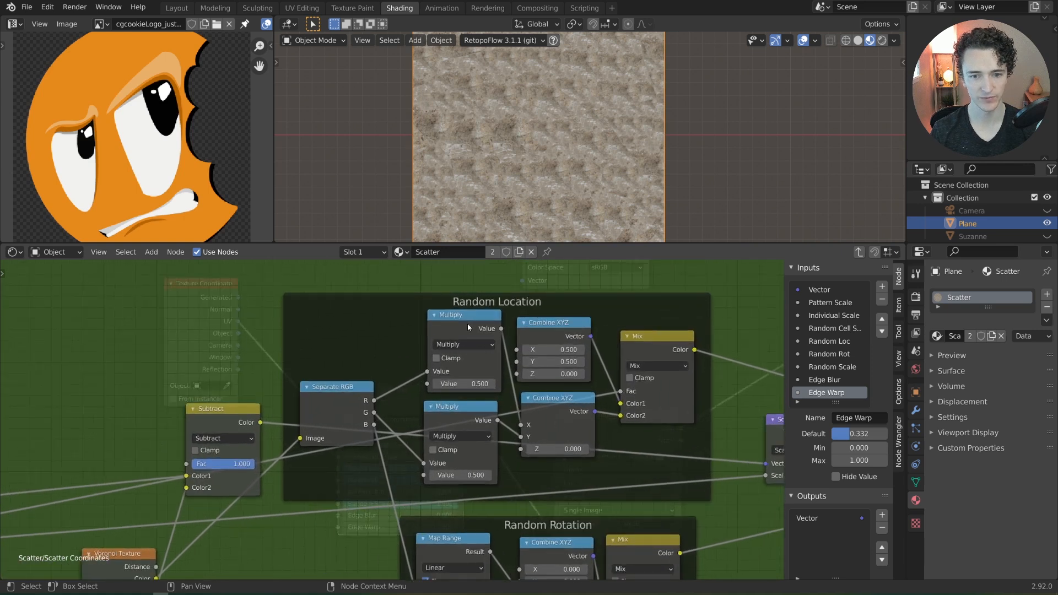
pyautogui.moveTo(467, 325); pyautogui.dragTo(461, 327)
pyautogui.click(463, 385)
pyautogui.write('2')
pyautogui.press('Return')
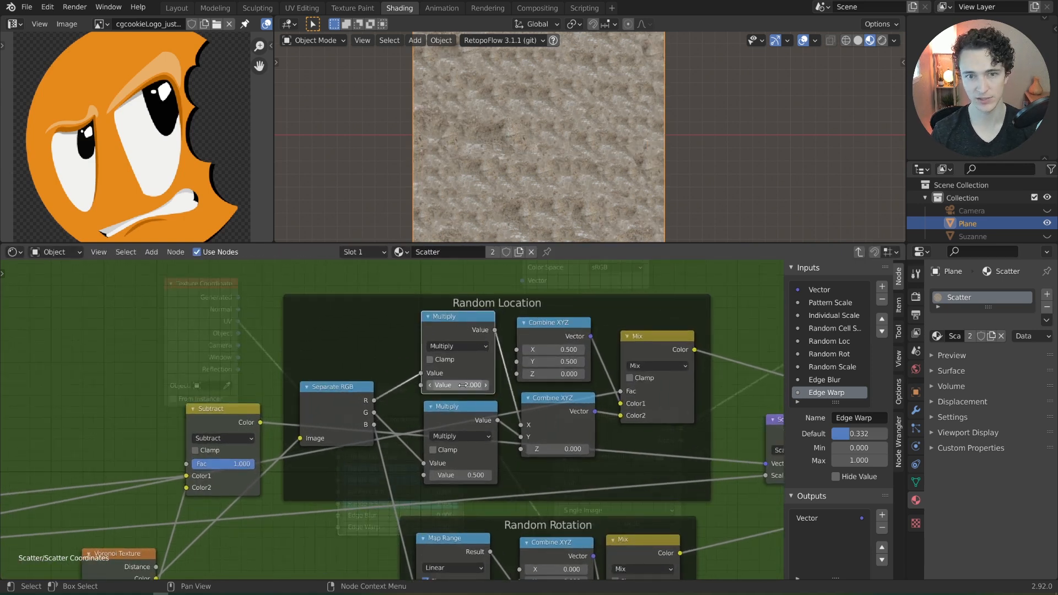
pyautogui.click(459, 472)
pyautogui.write('2')
pyautogui.press('Return')
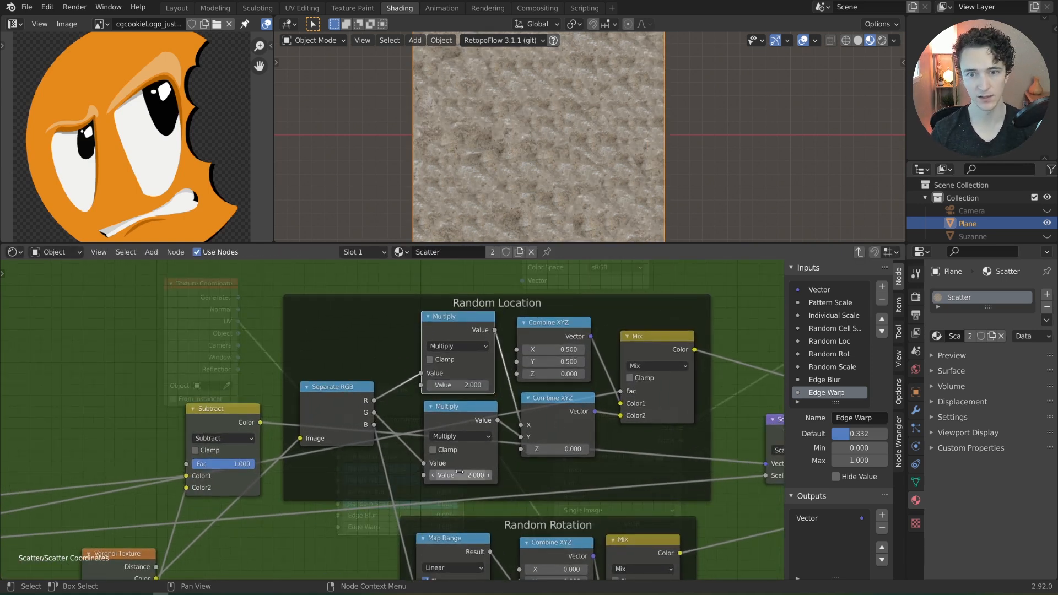
pyautogui.press('Tab')
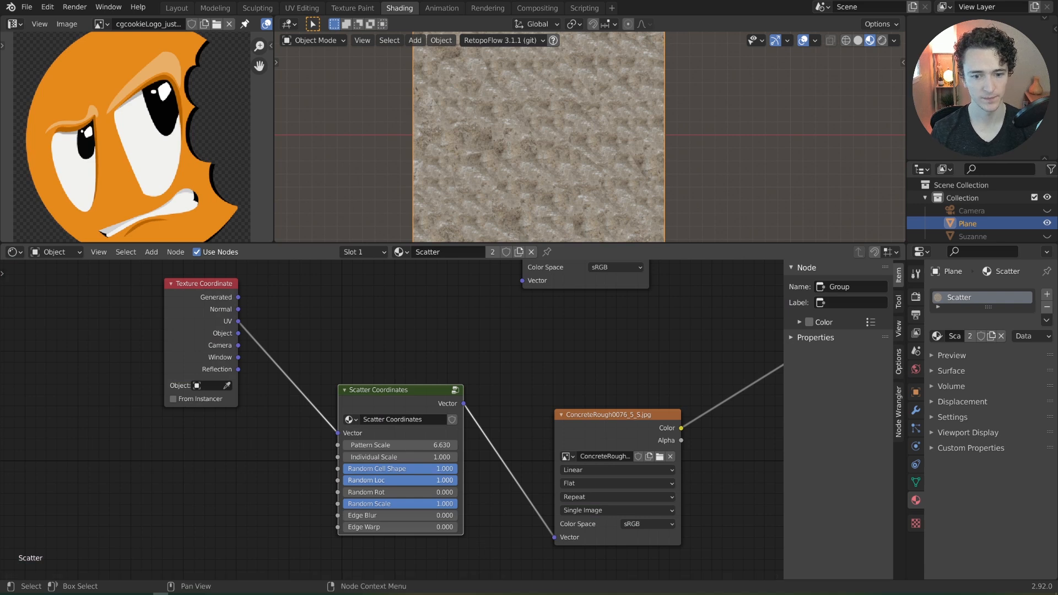
# Step: On the Scatter Coordinates node, try a lower Random Loc and return it to 1, with Individual Scale 0.65 and Random Rot 1
pyautogui.moveTo(419, 479); pyautogui.dragTo(356, 458)
pyautogui.moveTo(406, 480); pyautogui.dragTo(457, 480)
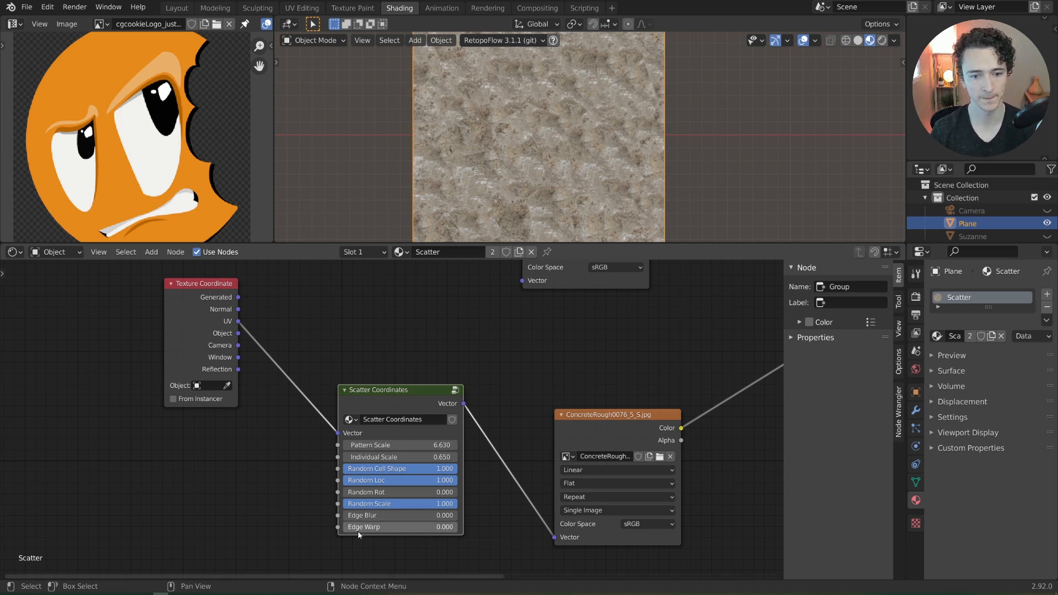
pyautogui.moveTo(358, 492); pyautogui.dragTo(457, 492)
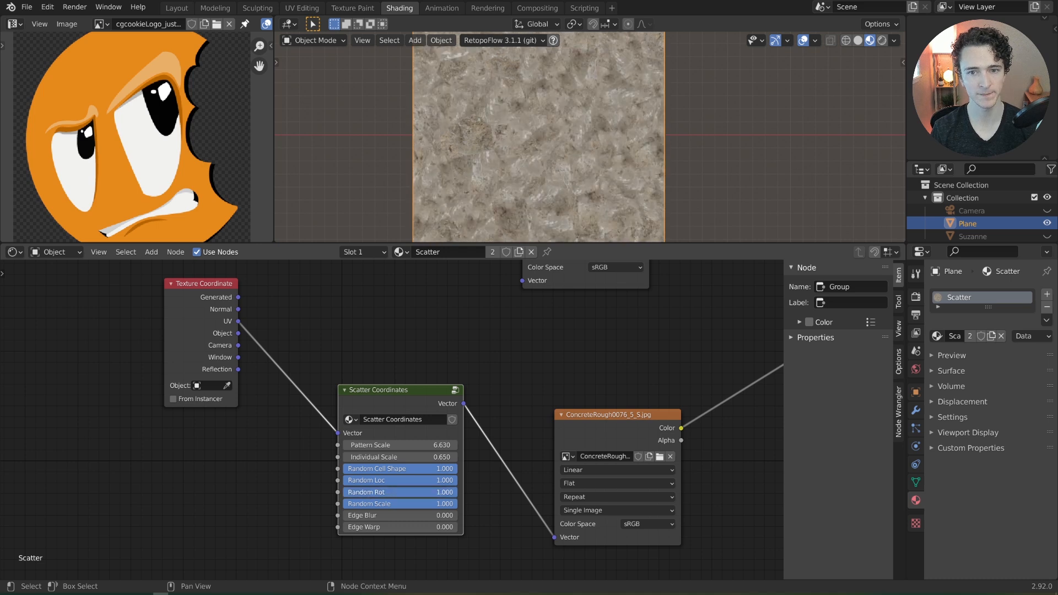
pyautogui.scroll(-1, 557, 199)
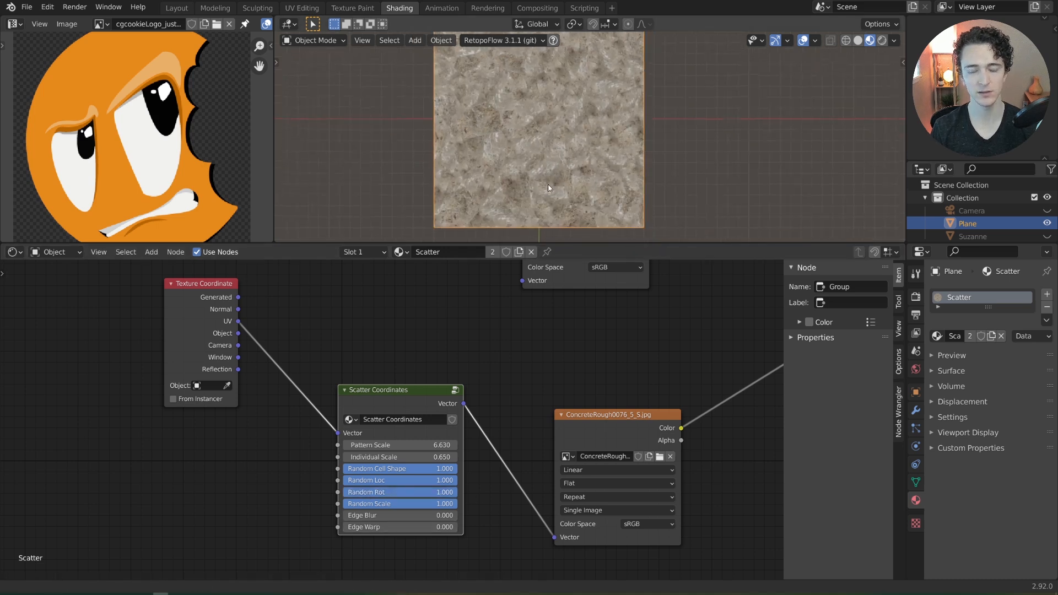
# Step: Set the Scatter Coordinates node's Individual Scale to 0.75 and its Pattern Scale to 9.63
pyautogui.moveTo(385, 456)
pyautogui.mouseDown()
pyautogui.moveTo(435, 457)
pyautogui.moveTo(400, 457)
pyautogui.mouseUp()
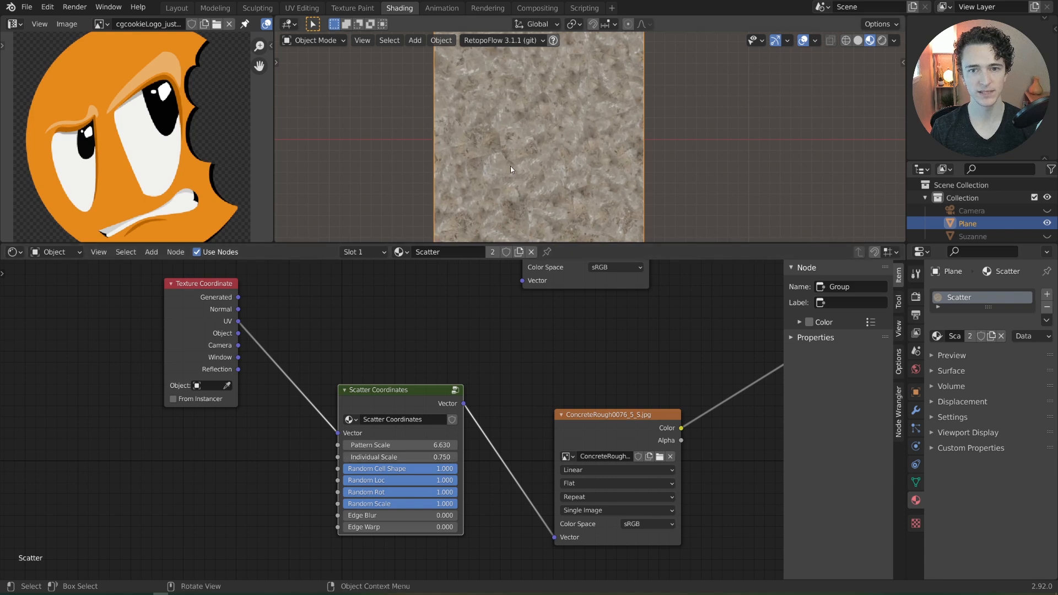
pyautogui.moveTo(510, 167); pyautogui.dragTo(560, 155, button='middle')
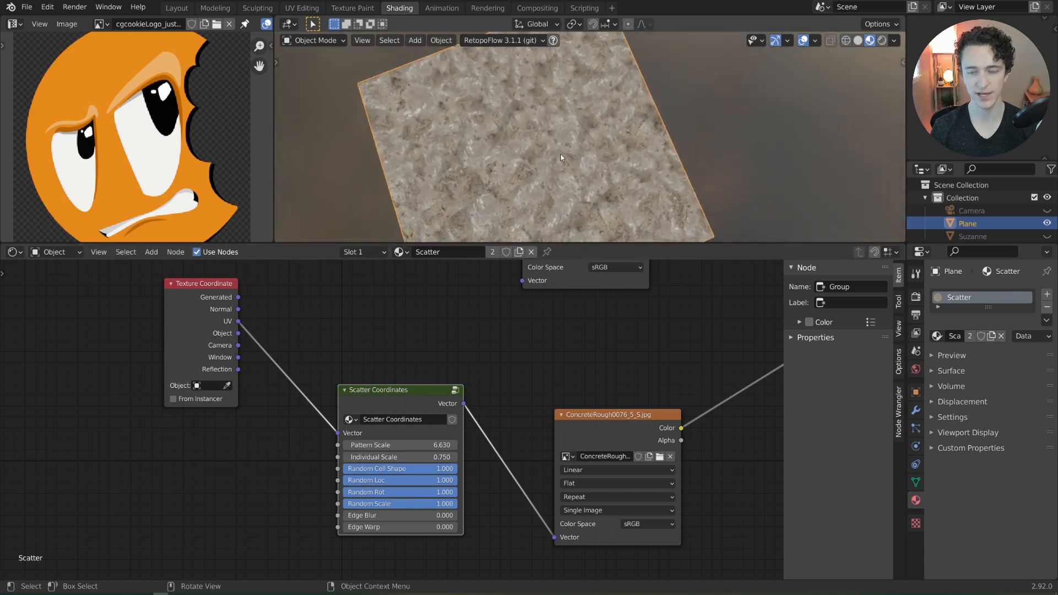
pyautogui.press('KP_7')
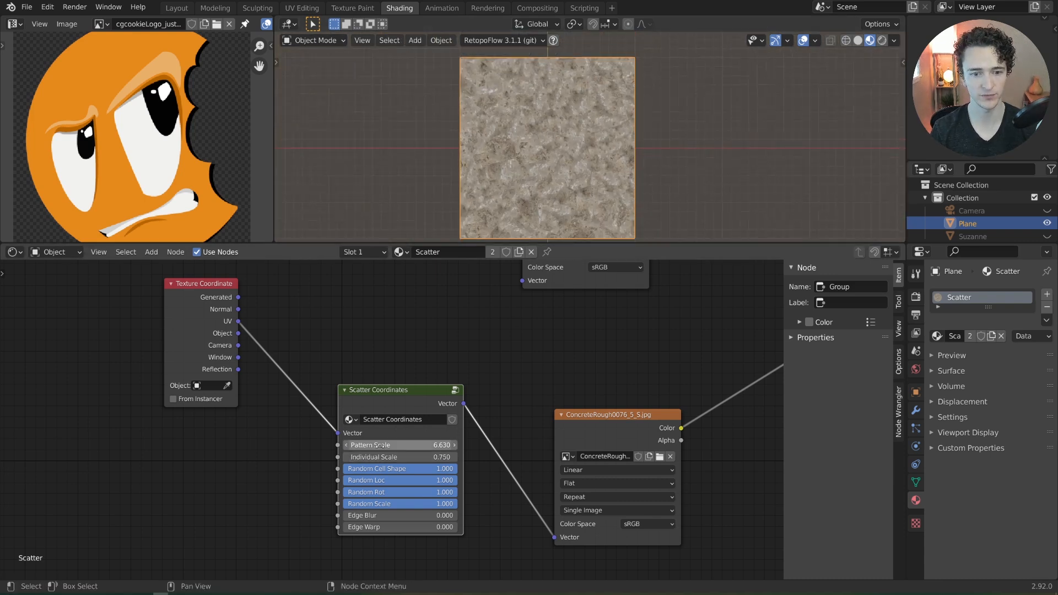
pyautogui.moveTo(395, 444); pyautogui.dragTo(420, 445)
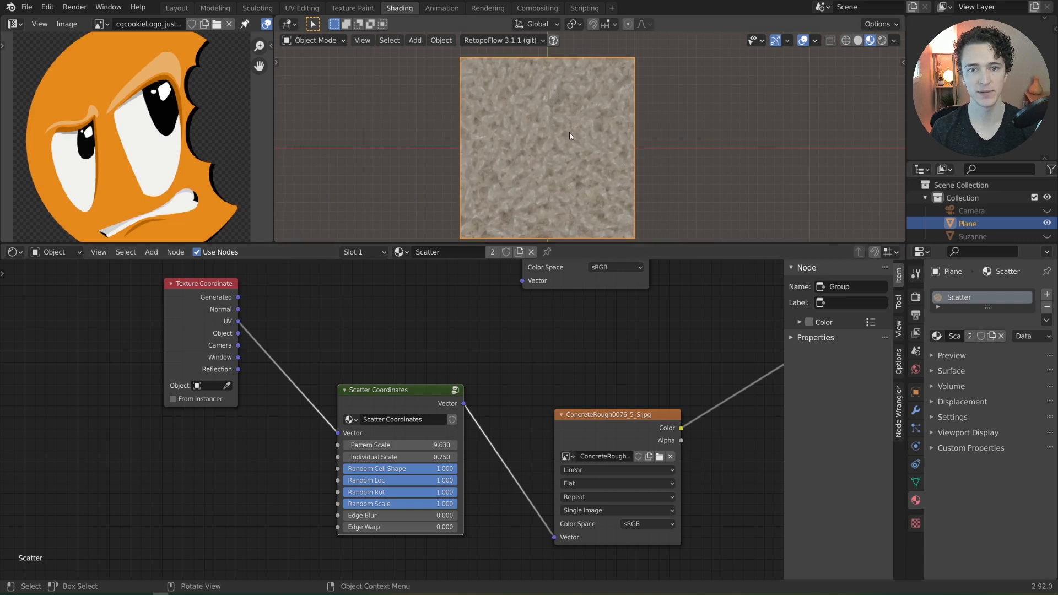
# Step: Set Edge Warp to 0.288 on the Scatter Coordinates node and the Noise Texture scale inside the group to 22.29
pyautogui.moveTo(568, 205); pyautogui.dragTo(610, 146, button='middle')
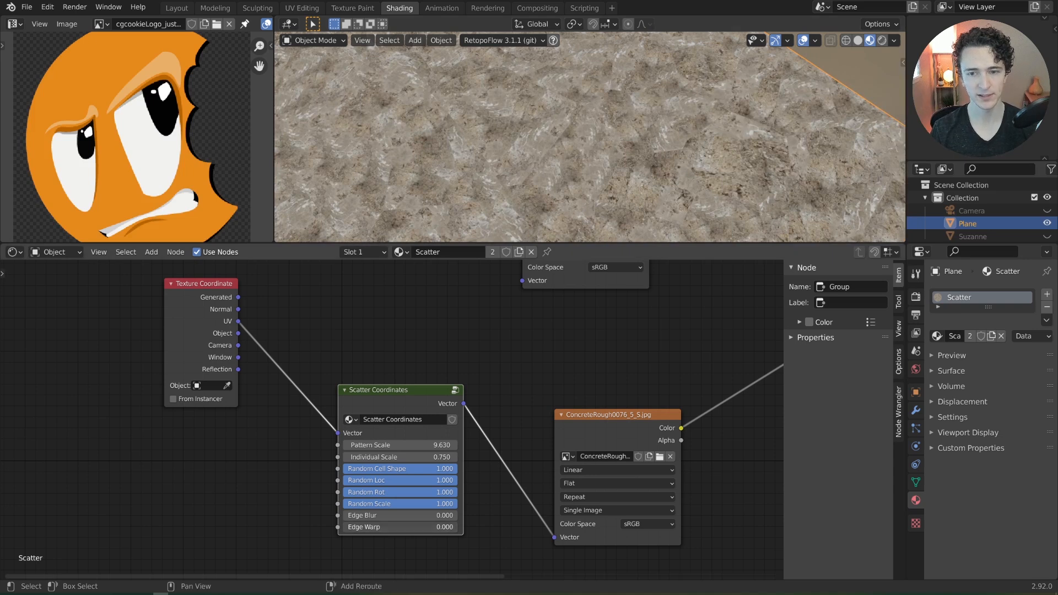
pyautogui.moveTo(351, 527); pyautogui.dragTo(381, 527)
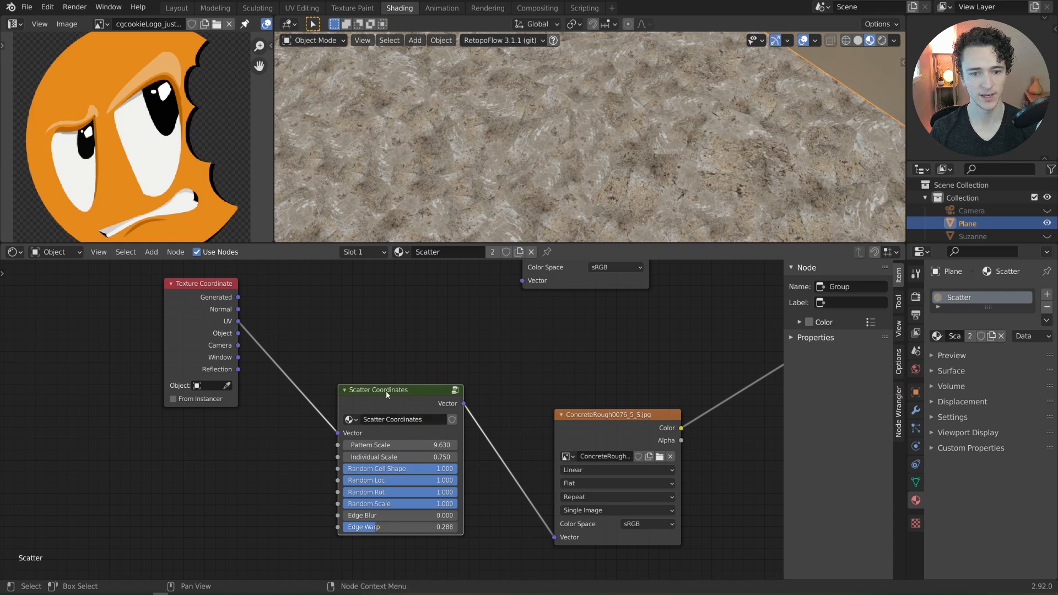
pyautogui.press('Tab')
pyautogui.moveTo(355, 491); pyautogui.dragTo(782, 293, button='middle')
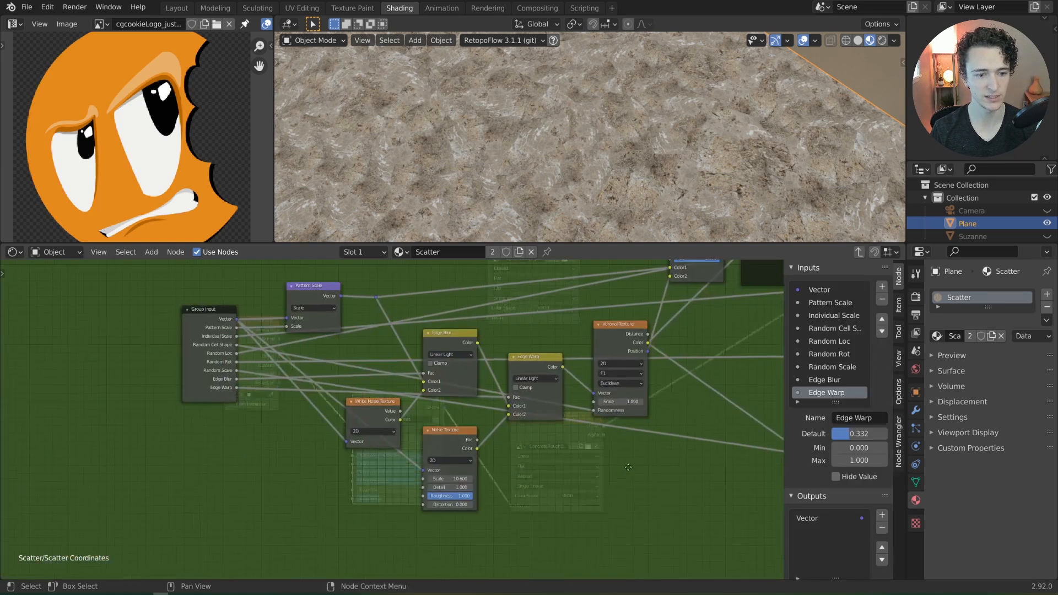
pyautogui.scroll(3, 605, 490)
pyautogui.moveTo(474, 490); pyautogui.dragTo(572, 490)
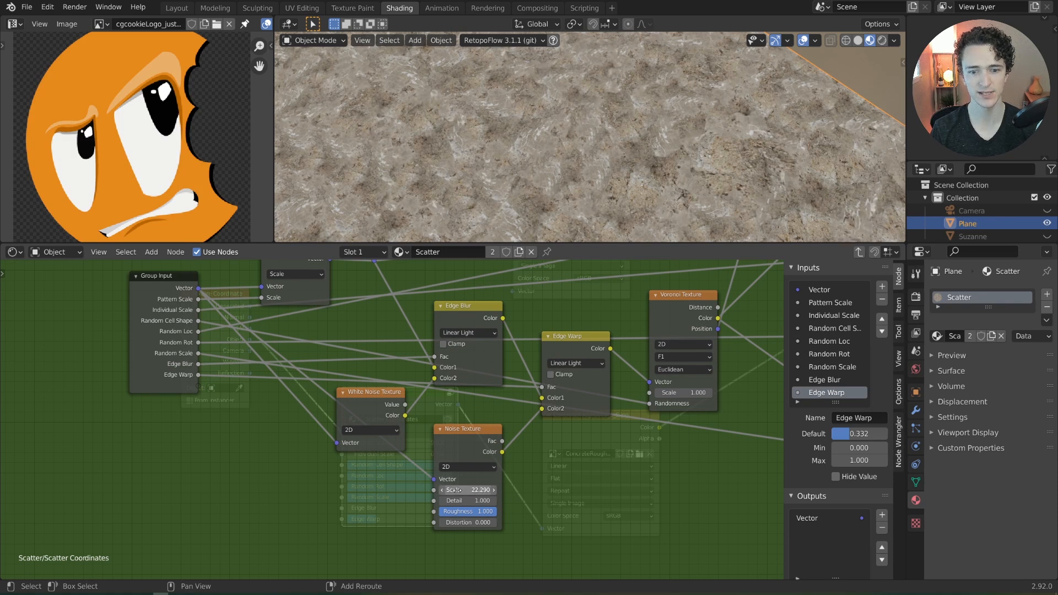
pyautogui.press('Tab')
# Step: Set the Scatter Coordinates node's Edge Warp to 0.441 and inspect the concrete cell edges up close
pyautogui.moveTo(392, 519)
pyautogui.mouseDown()
pyautogui.moveTo(452, 518)
pyautogui.moveTo(377, 519)
pyautogui.moveTo(392, 518)
pyautogui.mouseUp()
pyautogui.scroll(-4, 590, 155)
pyautogui.moveTo(590, 155); pyautogui.dragTo(557, 101, button='middle')
pyautogui.scroll(6, 628, 152)
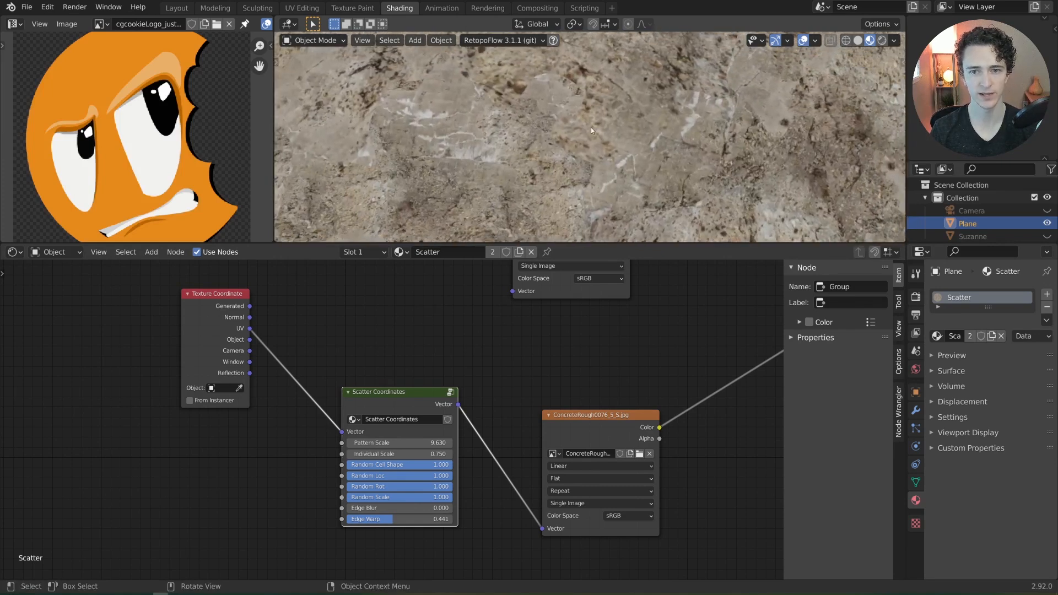
# Step: Raise Edge Blur on the Scatter Coordinates node to about 0.11 to soften the concrete cell edges
pyautogui.moveTo(370, 508); pyautogui.dragTo(388, 508)
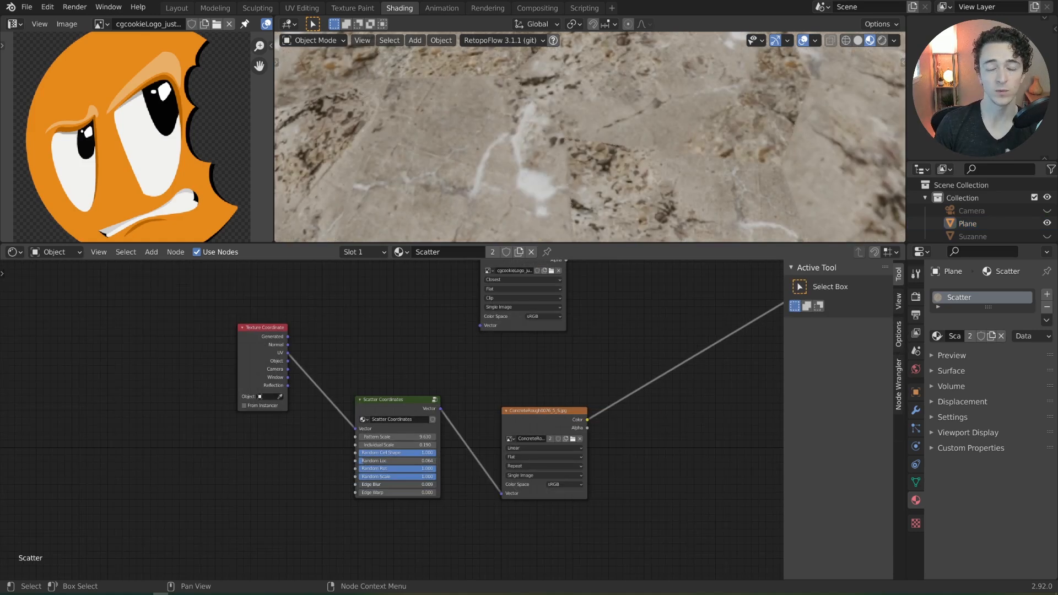
pyautogui.moveTo(360, 484); pyautogui.dragTo(366, 484)
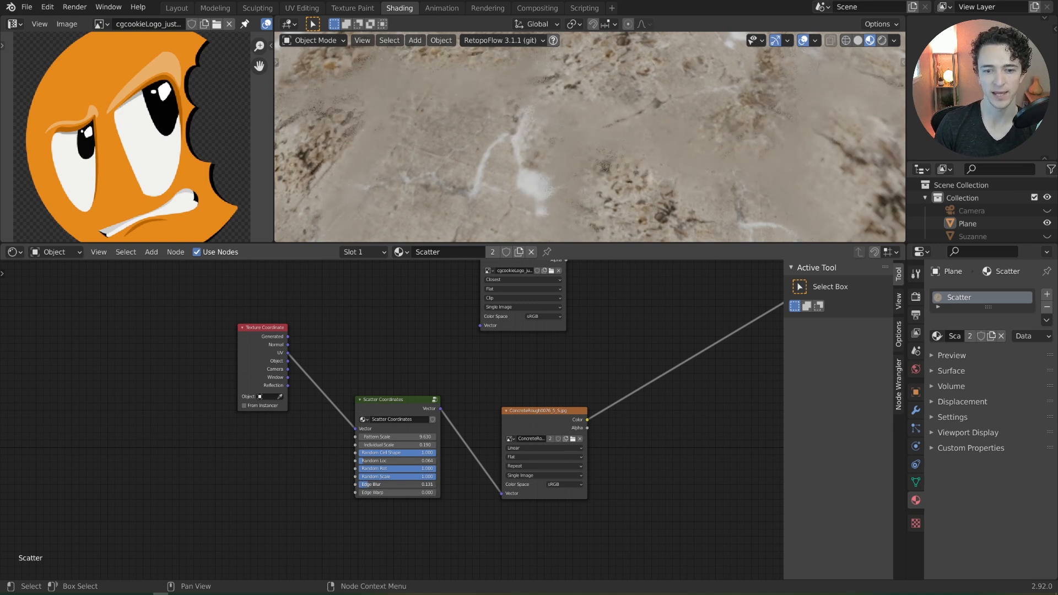
# Step: Move the concrete image texture node closer to Scatter Coordinates and set its interpolation to Closest
pyautogui.click(567, 425)
pyautogui.moveTo(566, 425); pyautogui.dragTo(556, 420)
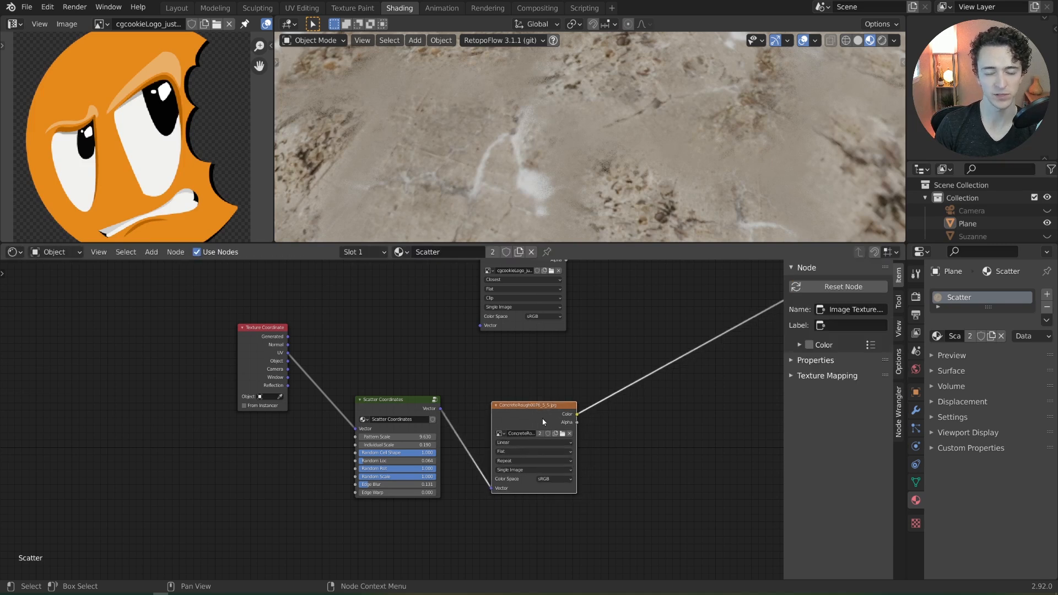
pyautogui.click(525, 443)
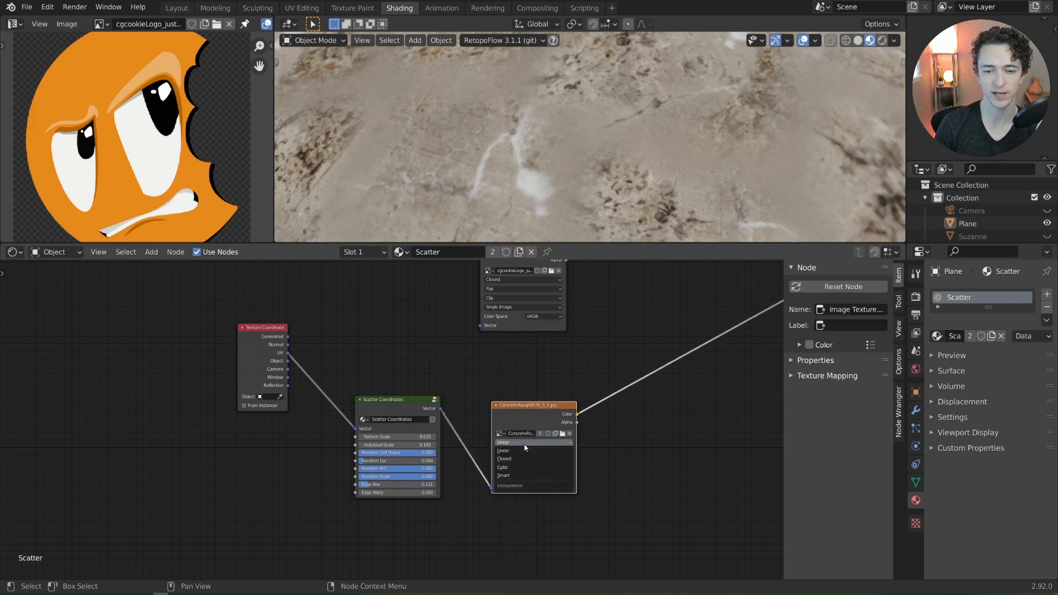
pyautogui.click(521, 459)
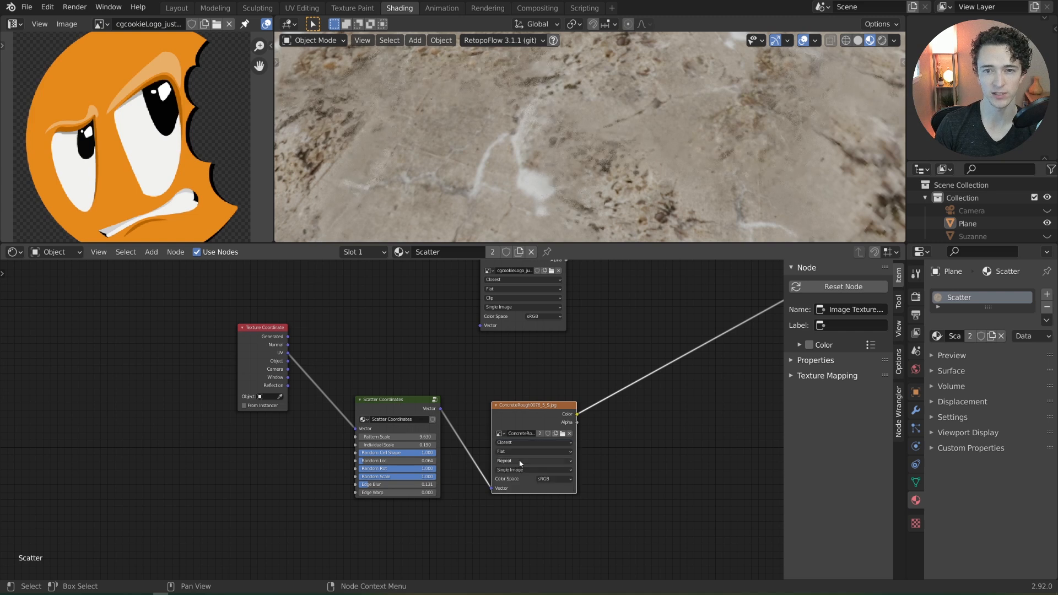
# Step: Set Edge Blur to 0.187 on the Scatter Coordinates node and check the concrete blending across the plane
pyautogui.moveTo(394, 484)
pyautogui.mouseDown()
pyautogui.moveTo(369, 484)
pyautogui.moveTo(399, 484)
pyautogui.mouseUp()
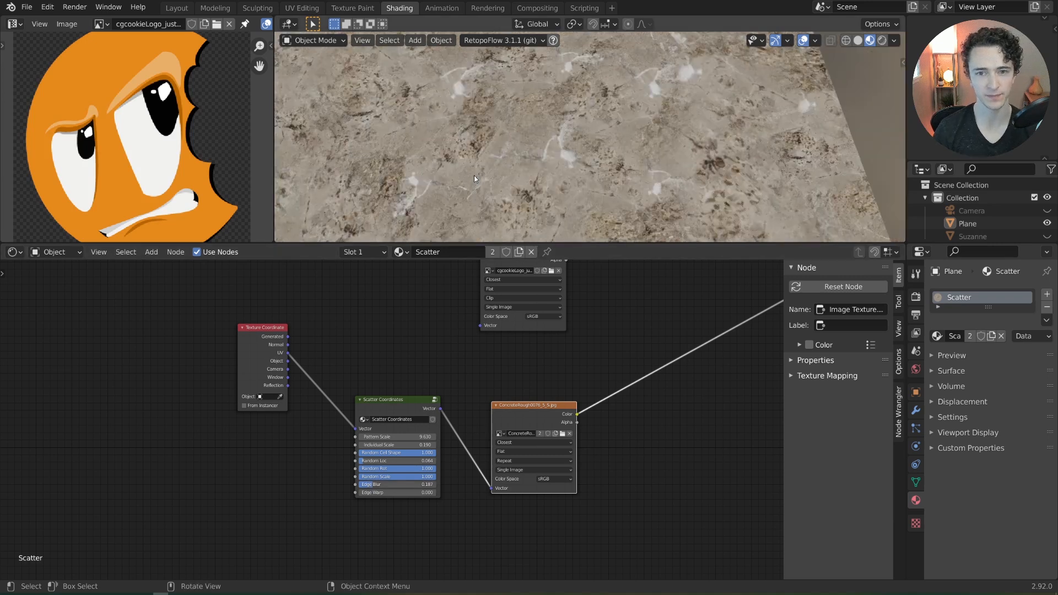
pyautogui.scroll(-6, 473, 175)
pyautogui.moveTo(578, 168)
pyautogui.mouseDown(button='middle')
pyautogui.moveTo(603, 173)
pyautogui.moveTo(583, 190)
pyautogui.moveTo(547, 170)
pyautogui.moveTo(579, 167)
pyautogui.mouseUp(button='middle')
pyautogui.scroll(6, 583, 190)
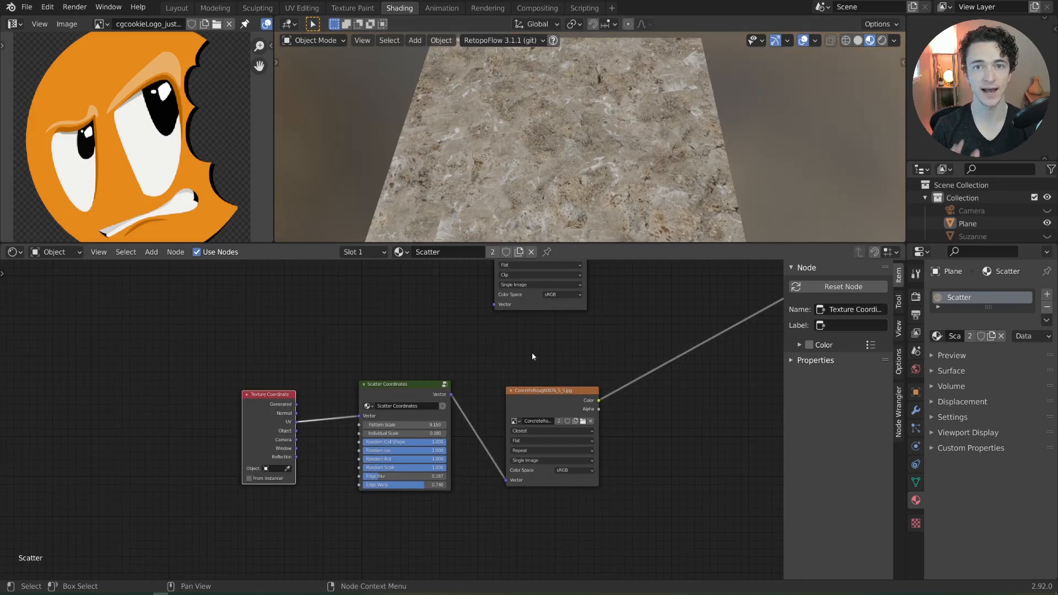
# Step: Duplicate the concrete image texture node and place the unconnected copy beside the original
pyautogui.scroll(-1, 532, 353)
pyautogui.moveTo(546, 357); pyautogui.dragTo(503, 342, button='middle')
pyautogui.click(508, 387)
pyautogui.hotkey('shift', 'd')
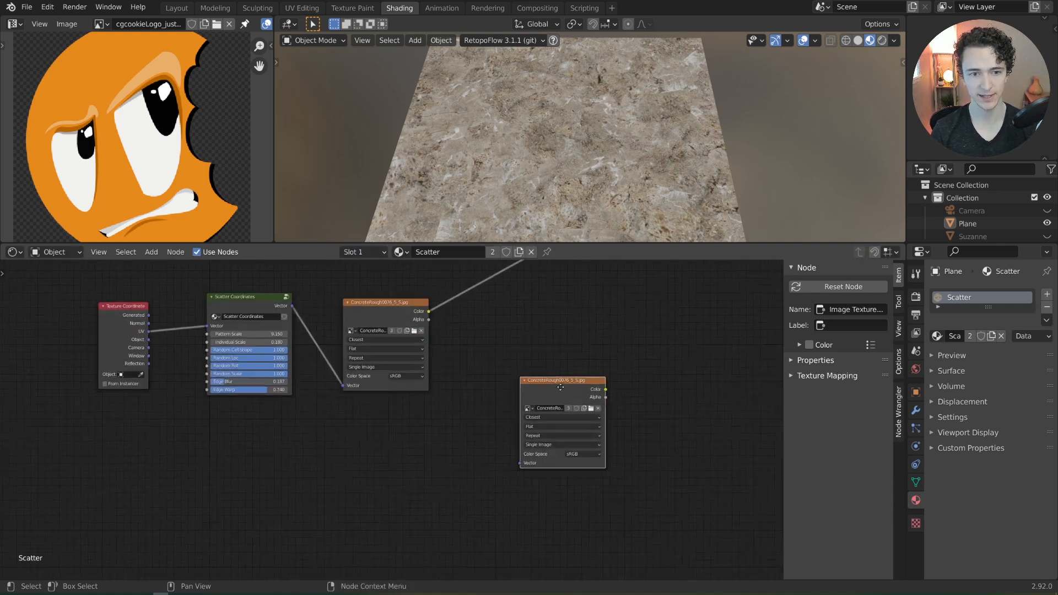
pyautogui.click(555, 404)
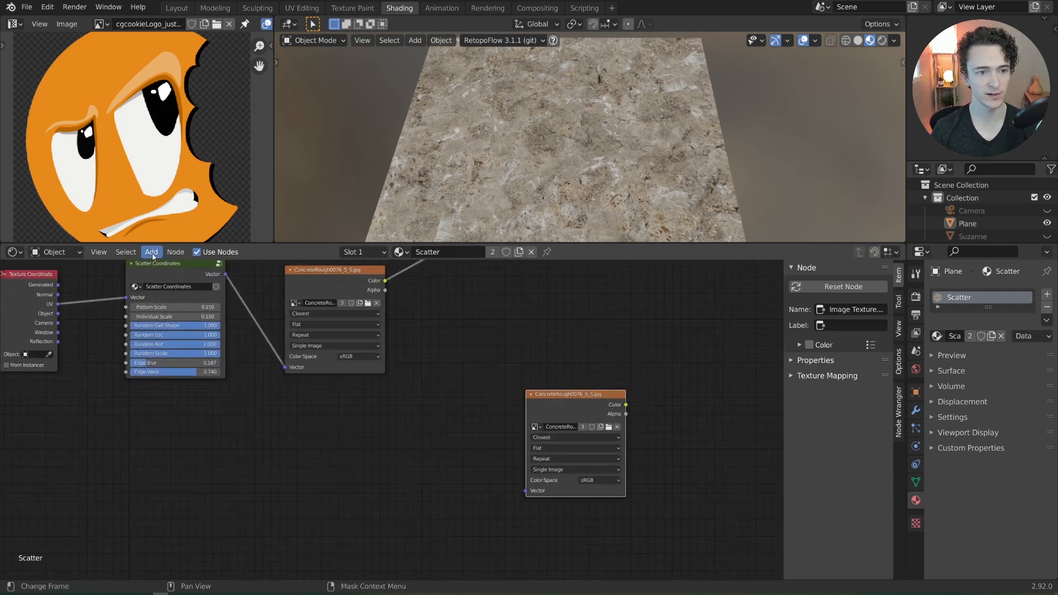
# Step: Reposition the duplicated concrete texture node slightly and open the Voronoi Scatter options for it
pyautogui.click(175, 251)
pyautogui.scroll(-6, 233, 572)
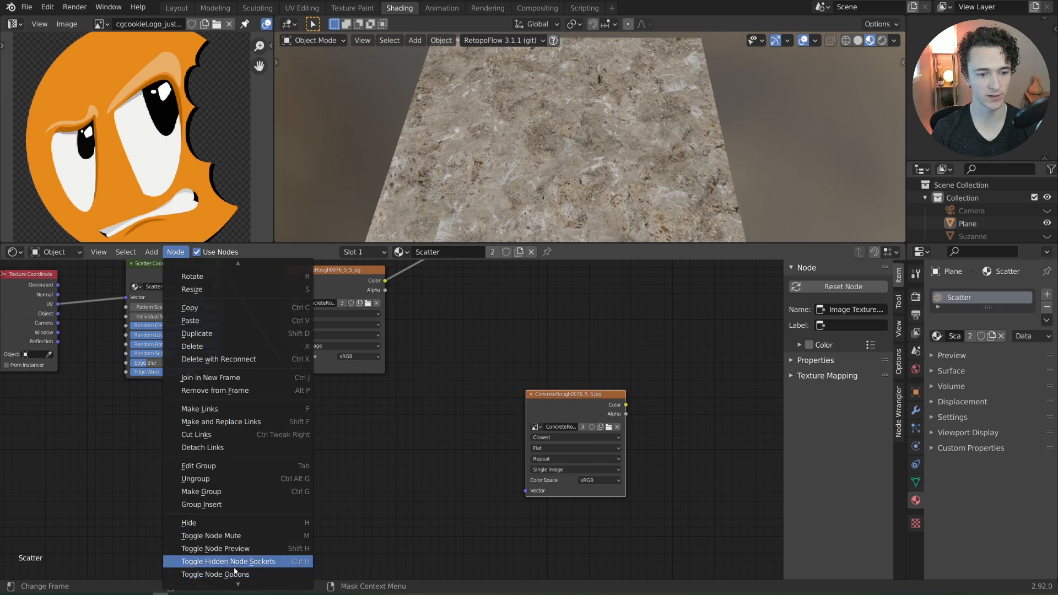
pyautogui.scroll(2, 234, 570)
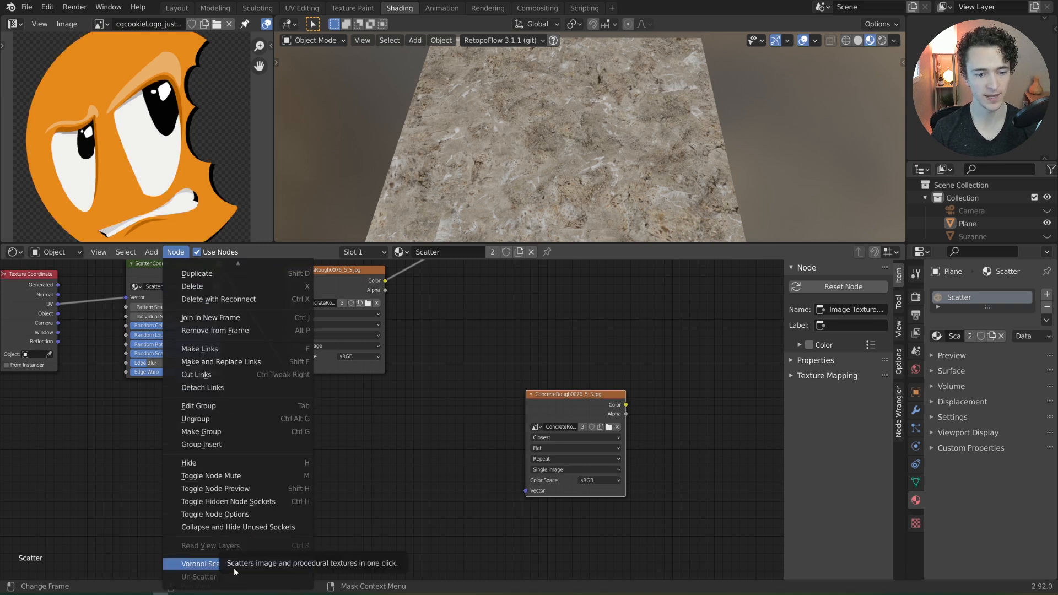
pyautogui.rightClick(234, 568)
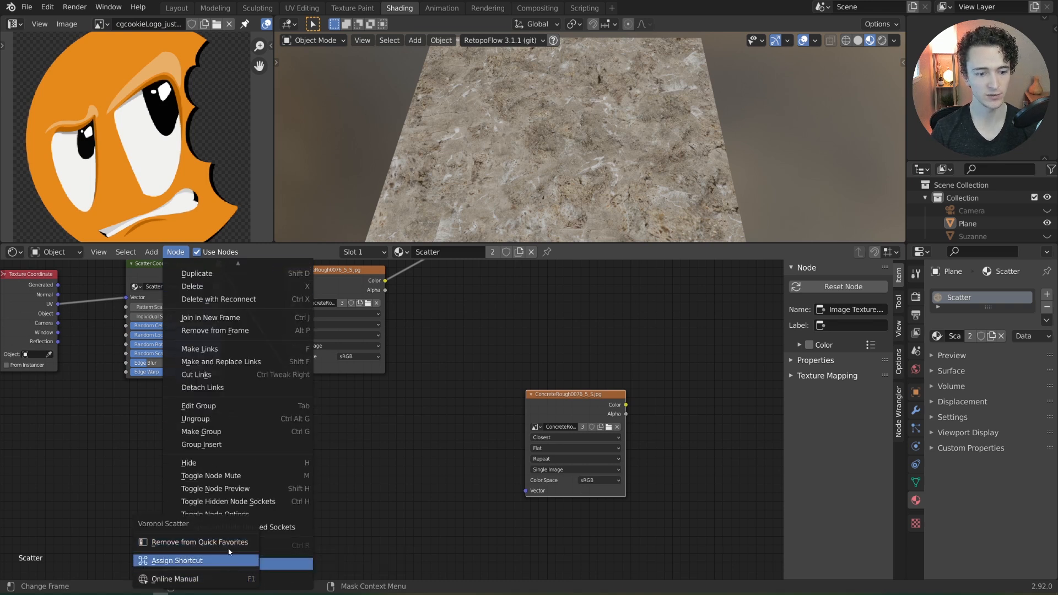
pyautogui.moveTo(570, 407); pyautogui.dragTo(561, 385)
pyautogui.press('q')
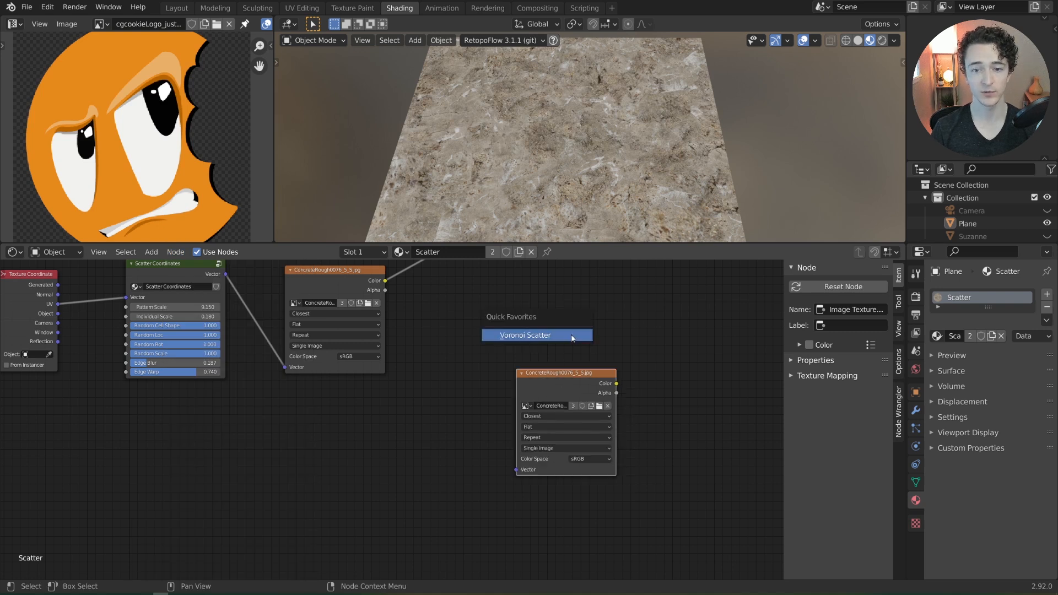
pyautogui.click(572, 335)
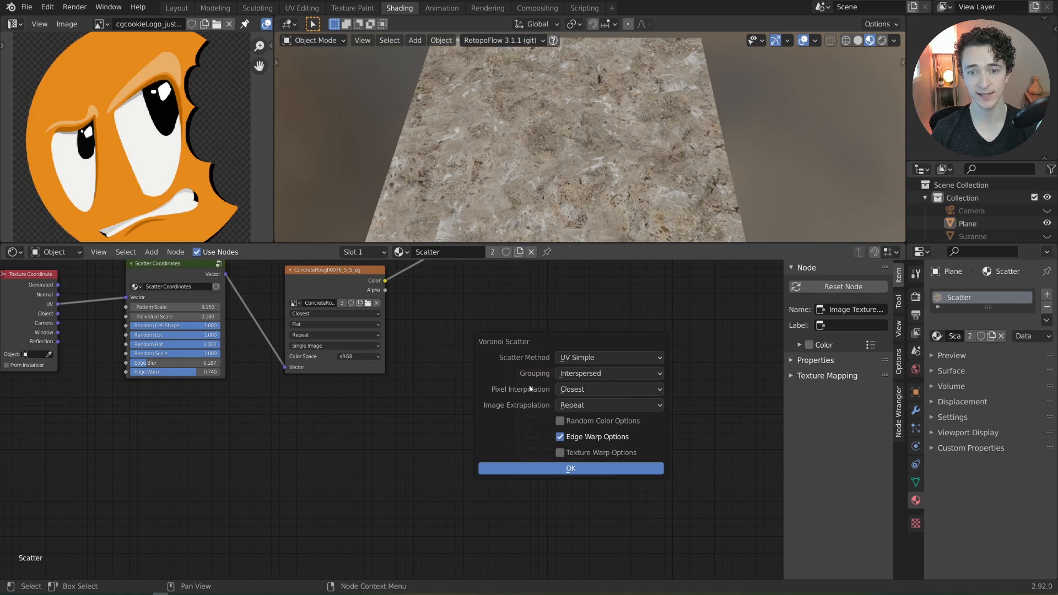
# Step: Apply Voronoi Scatter with Image Extrapolation on Repeat and both Random Color Options and Texture Warp Options enabled
pyautogui.click(583, 406)
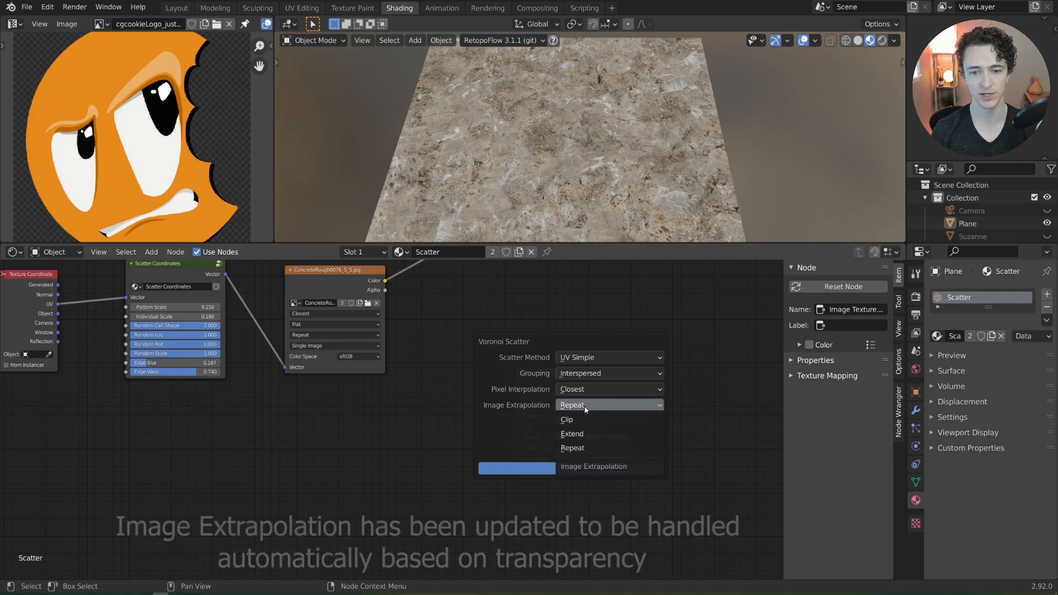
pyautogui.click(585, 450)
pyautogui.click(571, 408)
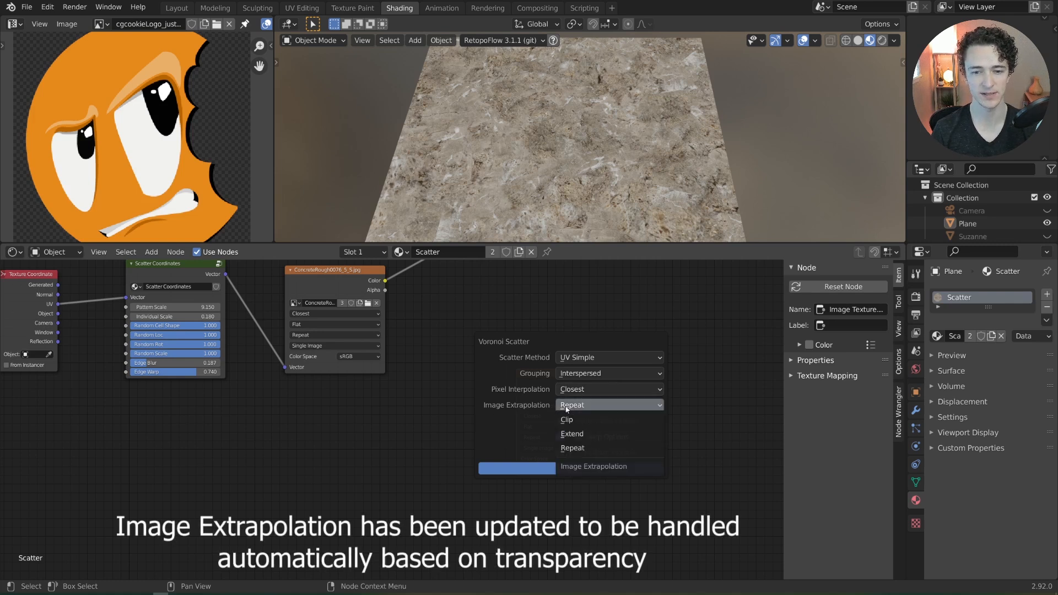
pyautogui.click(560, 420)
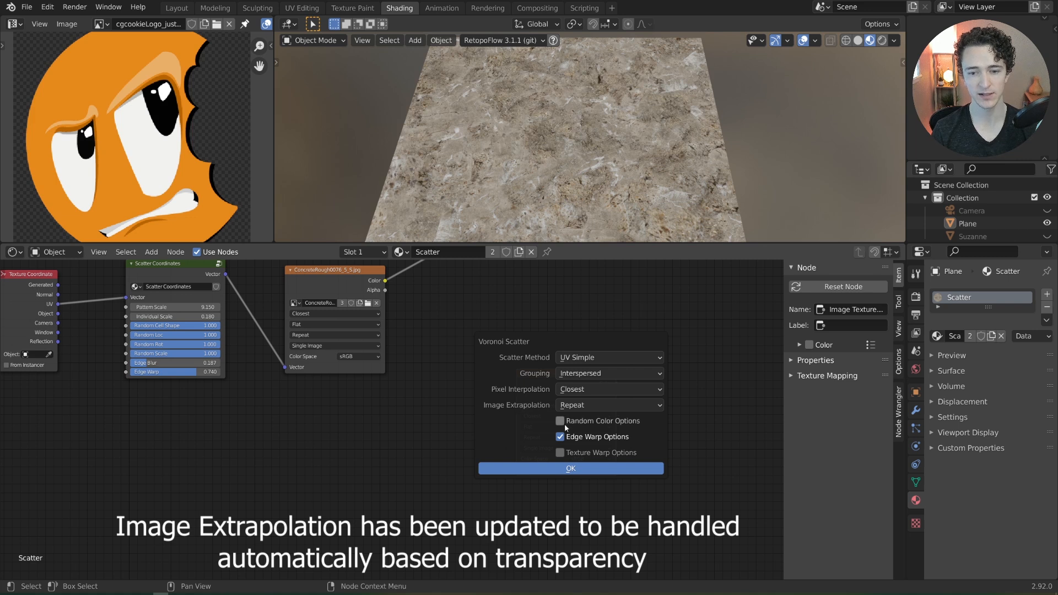
pyautogui.click(561, 453)
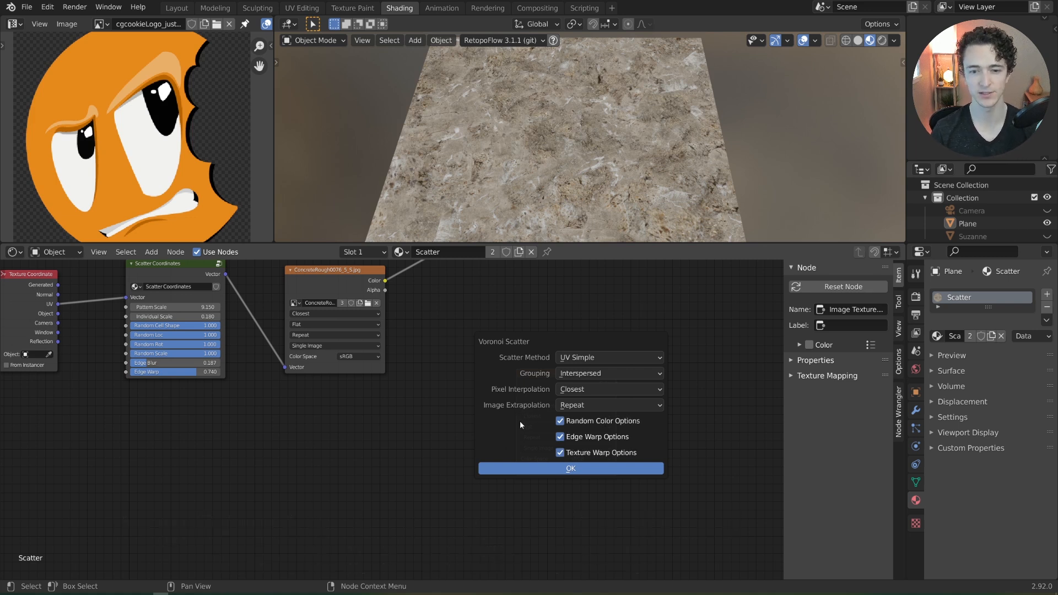
pyautogui.click(546, 465)
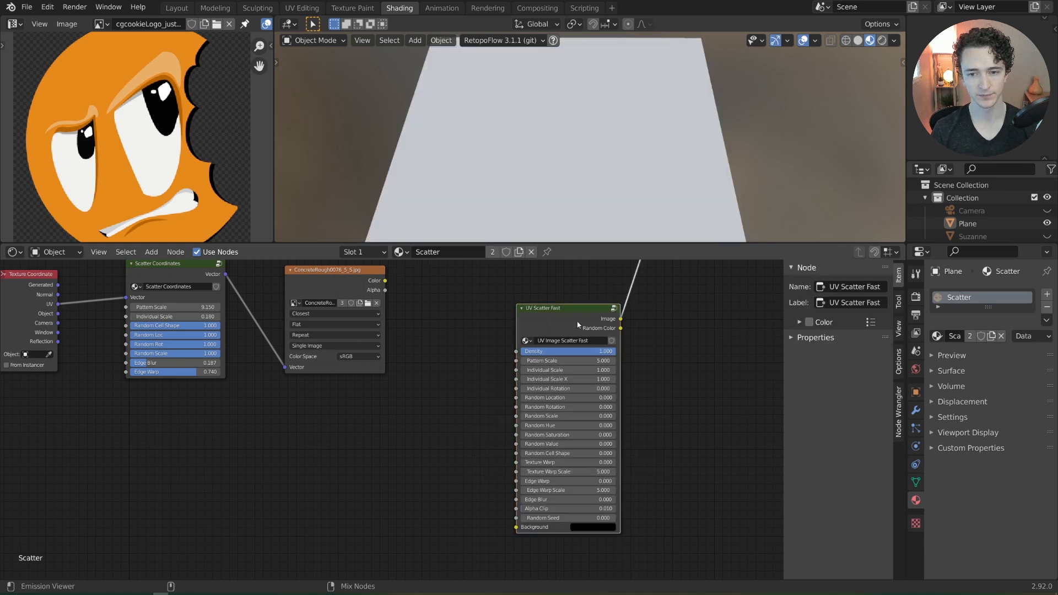
# Step: Move the UV Scatter Fast node nearer the concrete texture and set Pattern Scale to 8.3, Individual Scale to 0.86 and Individual Scale X to 1
pyautogui.moveTo(577, 324); pyautogui.dragTo(522, 303)
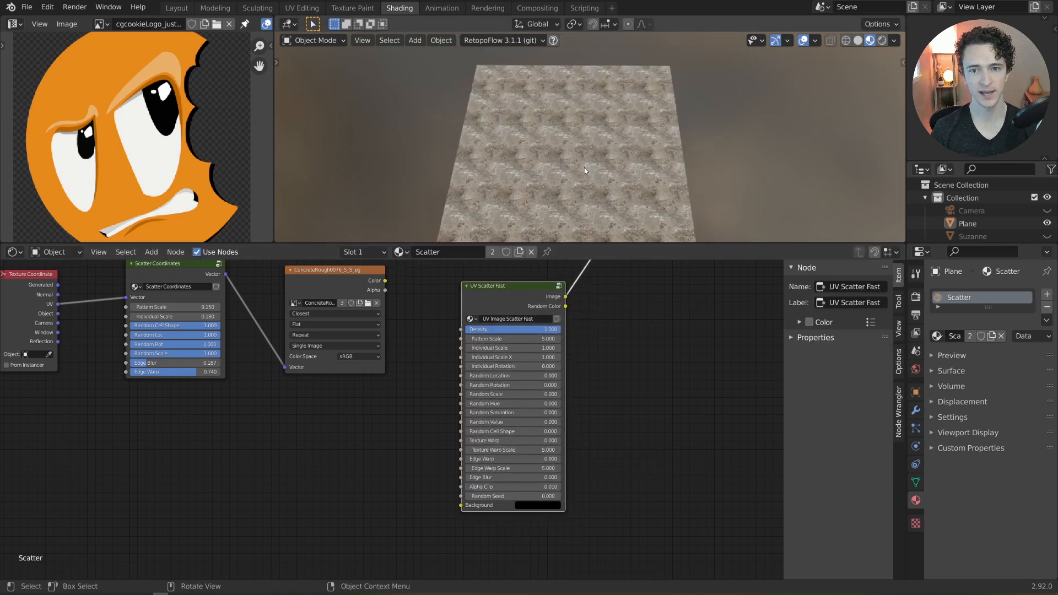
pyautogui.scroll(5, 584, 167)
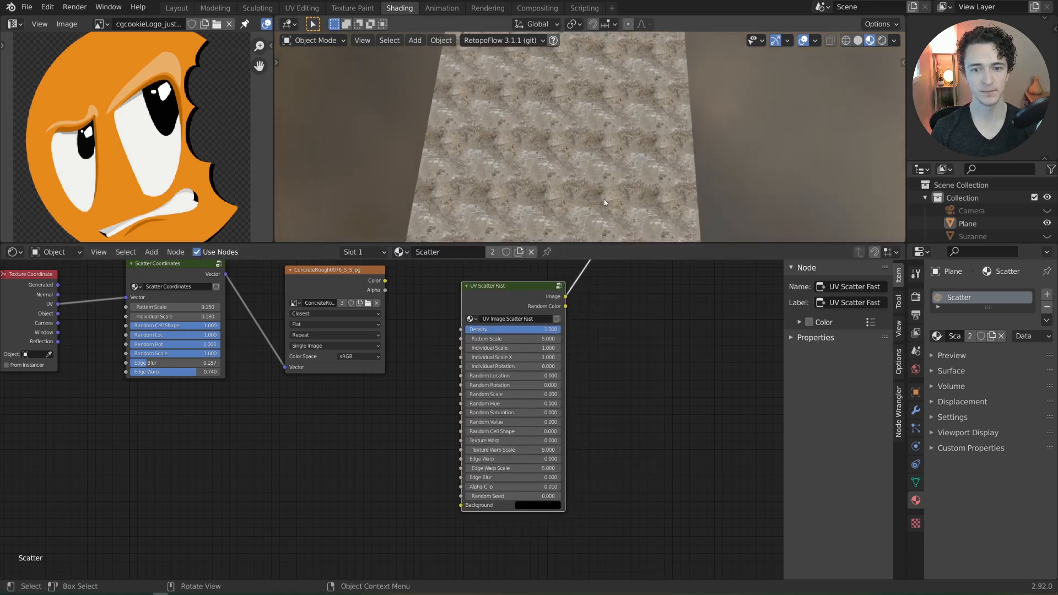
pyautogui.scroll(2, 621, 420)
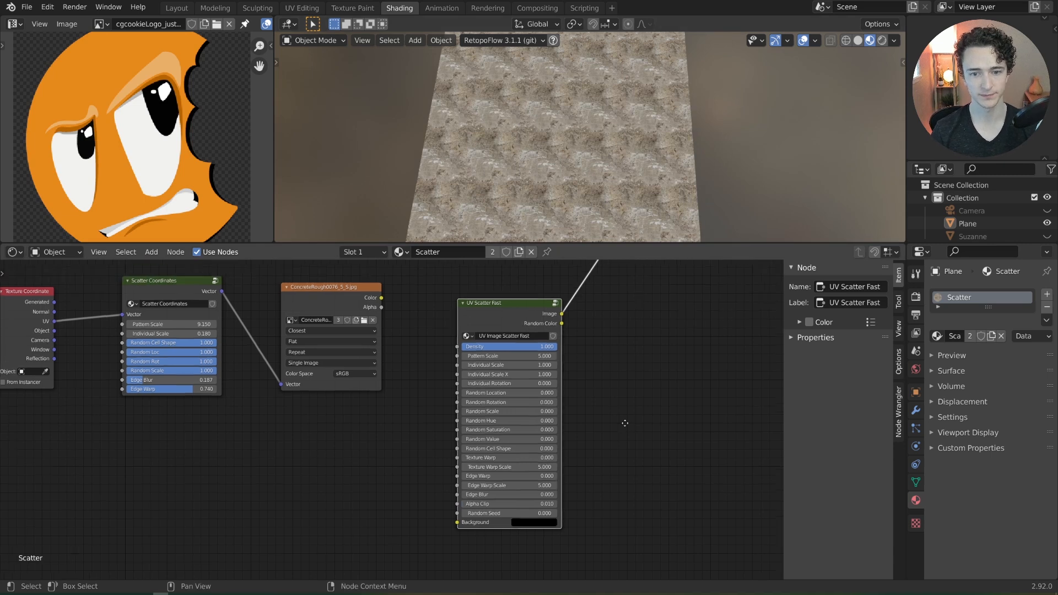
pyautogui.moveTo(539, 343); pyautogui.dragTo(538, 366)
pyautogui.click(538, 366)
pyautogui.write('1')
pyautogui.press('Return')
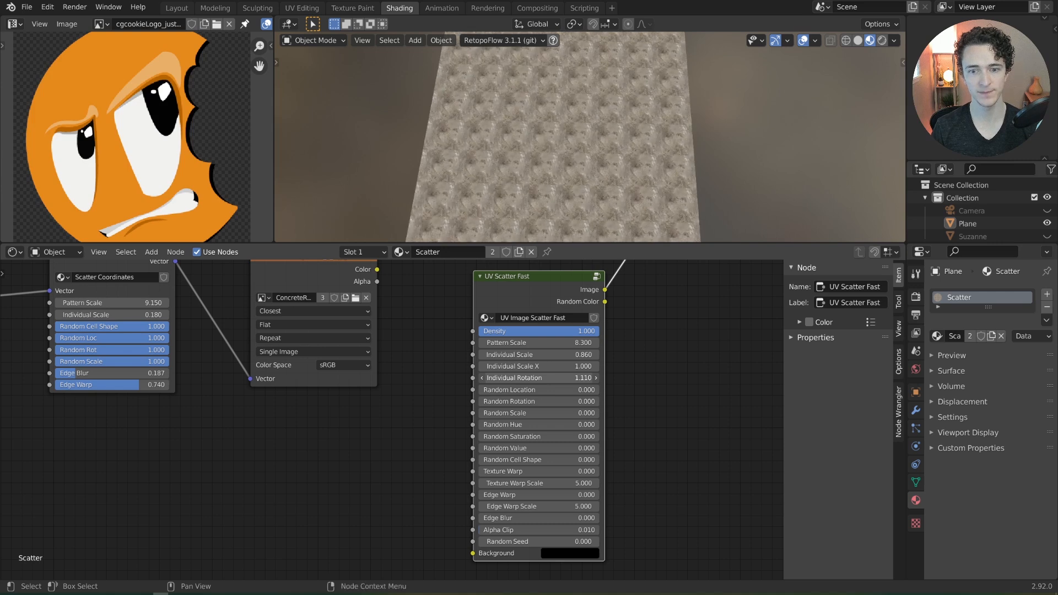
# Step: On UV Scatter Fast, set Random Location, Random Rotation and Random Cell Shape to 1, Random Scale to 0.4 and Random Value to 0.568
pyautogui.moveTo(528, 392); pyautogui.dragTo(648, 392)
pyautogui.moveTo(502, 402); pyautogui.dragTo(606, 401)
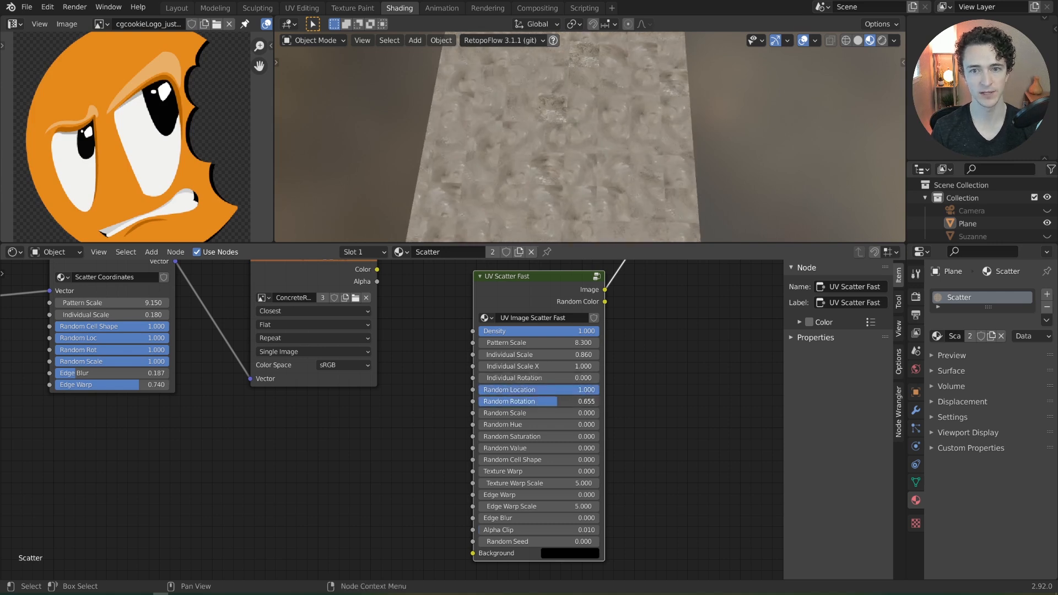
pyautogui.moveTo(502, 415); pyautogui.dragTo(527, 412)
pyautogui.moveTo(611, 209)
pyautogui.mouseDown(button='middle')
pyautogui.moveTo(635, 163)
pyautogui.moveTo(646, 176)
pyautogui.moveTo(621, 217)
pyautogui.mouseUp(button='middle')
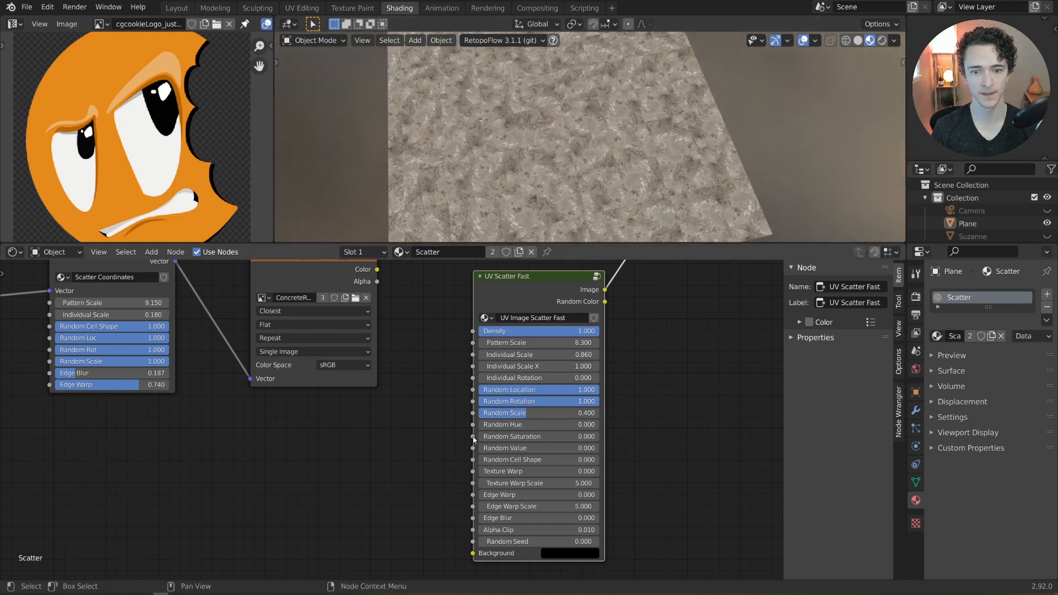
pyautogui.moveTo(512, 424); pyautogui.dragTo(547, 447)
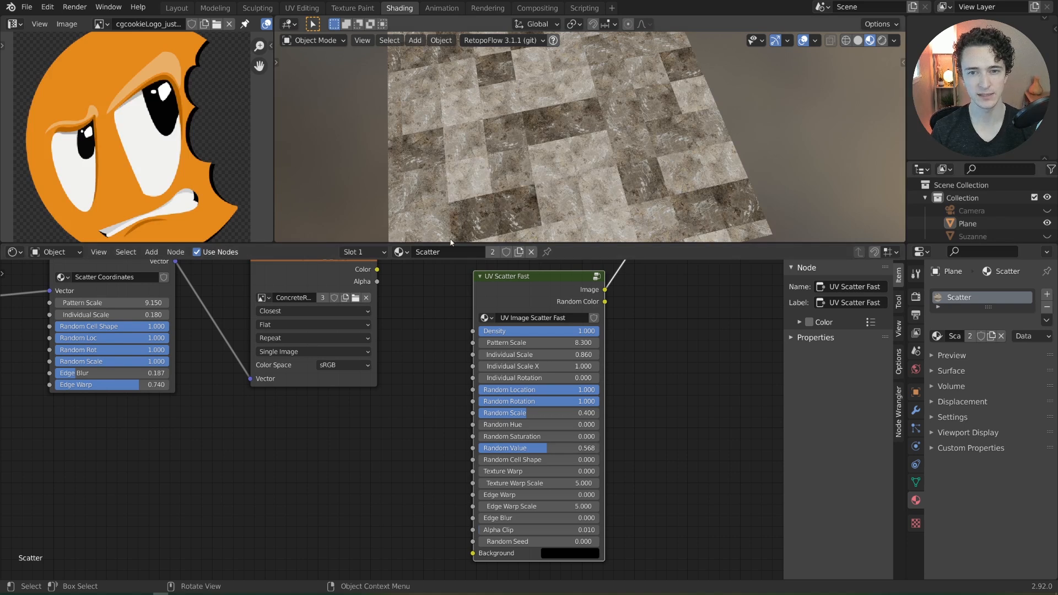
pyautogui.moveTo(513, 460); pyautogui.dragTo(599, 460)
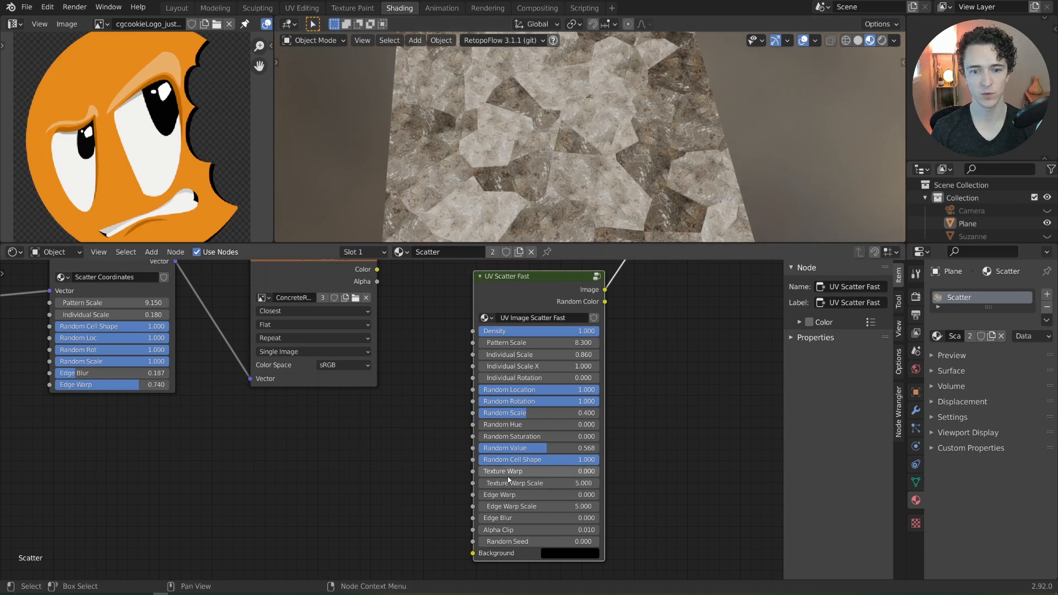
# Step: Set UV Scatter Fast's Texture Warp to 0, Texture Warp Scale to 2.43, Edge Warp to 0.18, Edge Warp Scale to 27.38 and Edge Blur to 0.177
pyautogui.moveTo(499, 471)
pyautogui.mouseDown()
pyautogui.moveTo(518, 471)
pyautogui.moveTo(507, 471)
pyautogui.mouseUp()
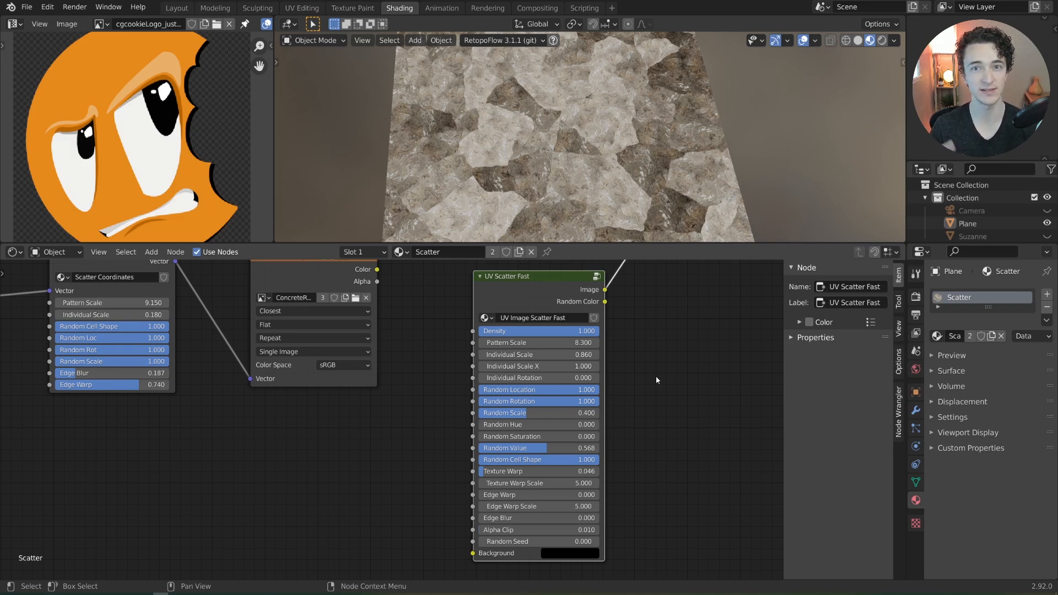
pyautogui.moveTo(551, 483)
pyautogui.mouseDown()
pyautogui.moveTo(534, 484)
pyautogui.moveTo(530, 474)
pyautogui.moveTo(551, 473)
pyautogui.moveTo(534, 472)
pyautogui.moveTo(475, 484)
pyautogui.moveTo(479, 471)
pyautogui.moveTo(600, 495)
pyautogui.mouseUp()
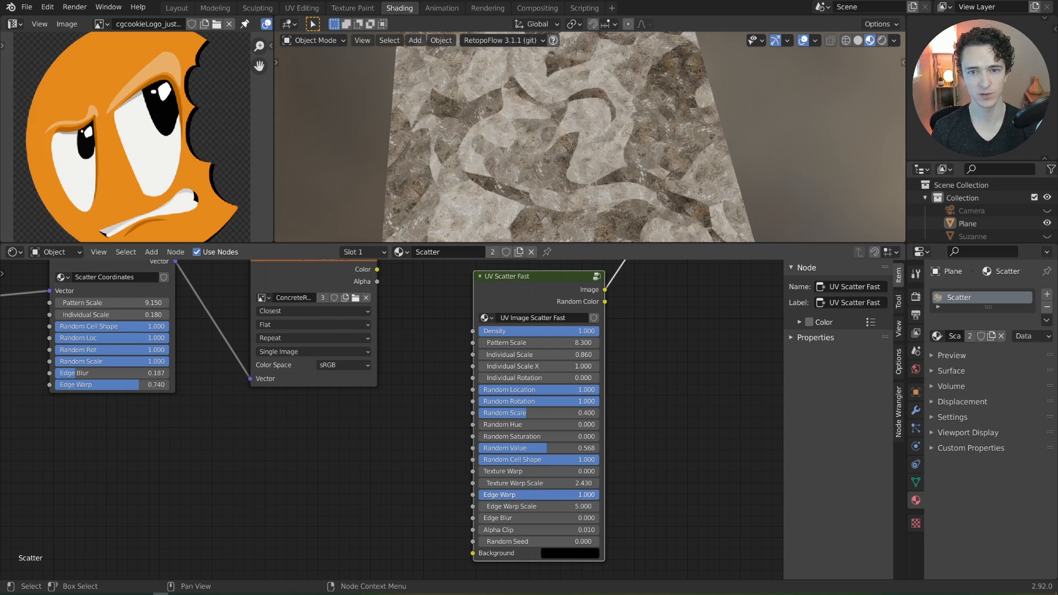
pyautogui.moveTo(520, 505); pyautogui.dragTo(542, 519)
pyautogui.moveTo(647, 425); pyautogui.dragTo(645, 414, button='middle')
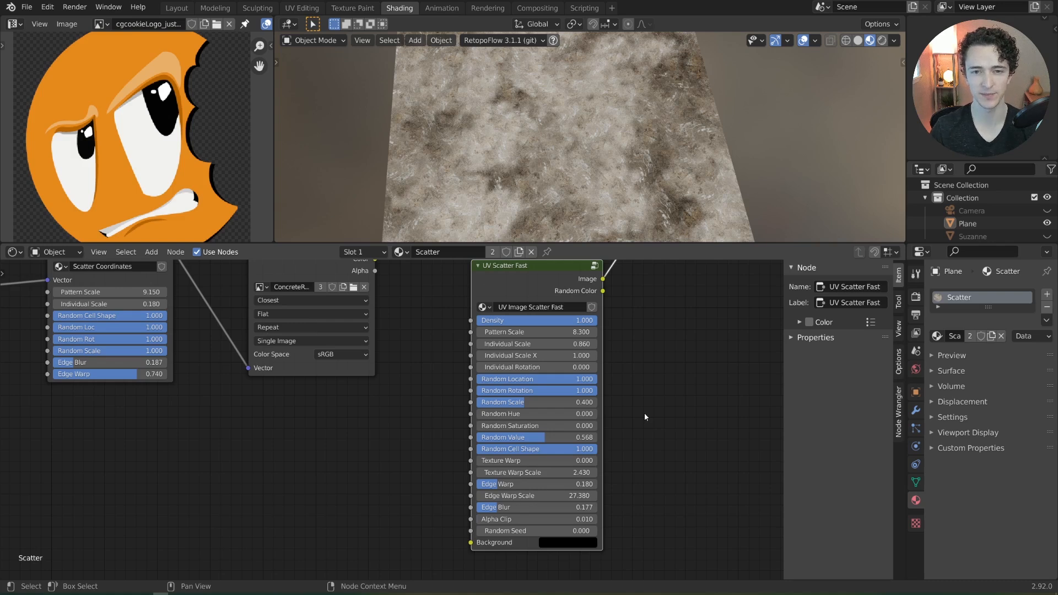
pyautogui.moveTo(642, 414); pyautogui.dragTo(639, 430, button='middle')
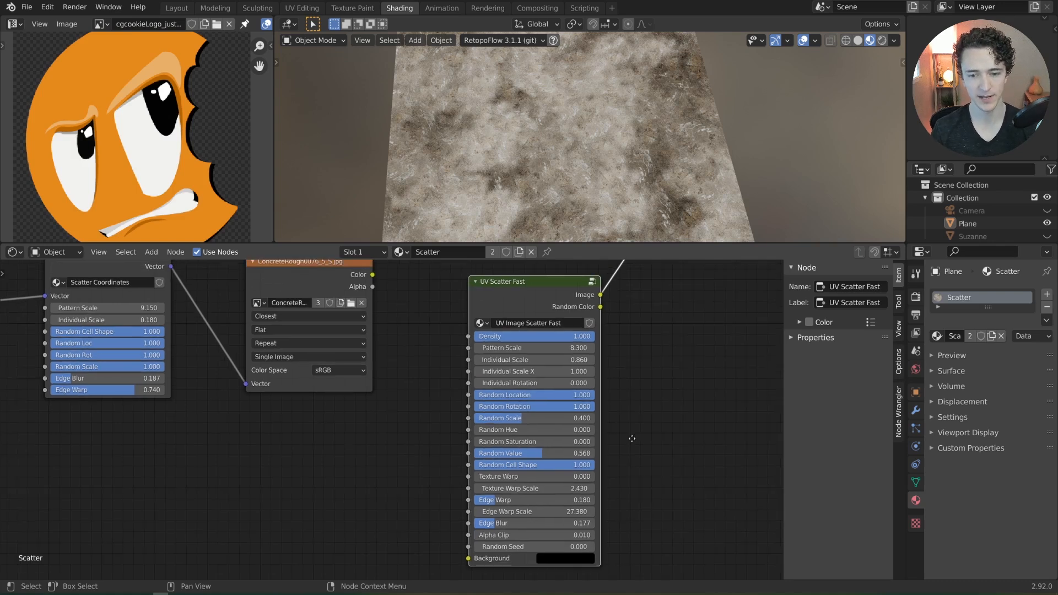
# Step: Set the Random Seed of the UV Scatter Fast node to 3.7 to vary the concrete pattern
pyautogui.click(508, 547)
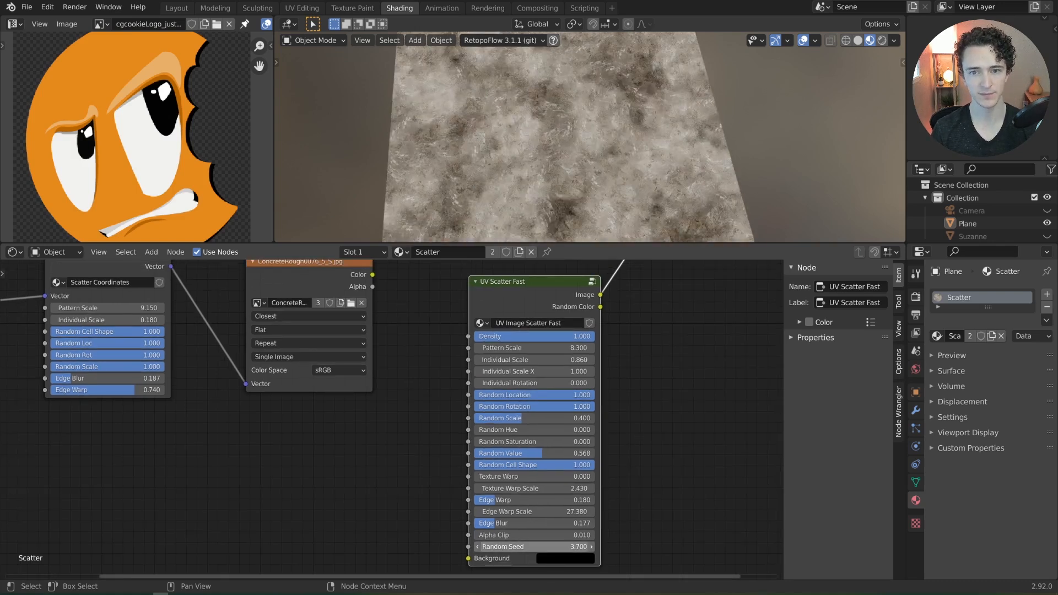
pyautogui.write('3.70')
pyautogui.press('Return')
pyautogui.moveTo(563, 518)
pyautogui.mouseDown(button='middle')
pyautogui.moveTo(563, 548)
pyautogui.moveTo(563, 501)
pyautogui.mouseUp(button='middle')
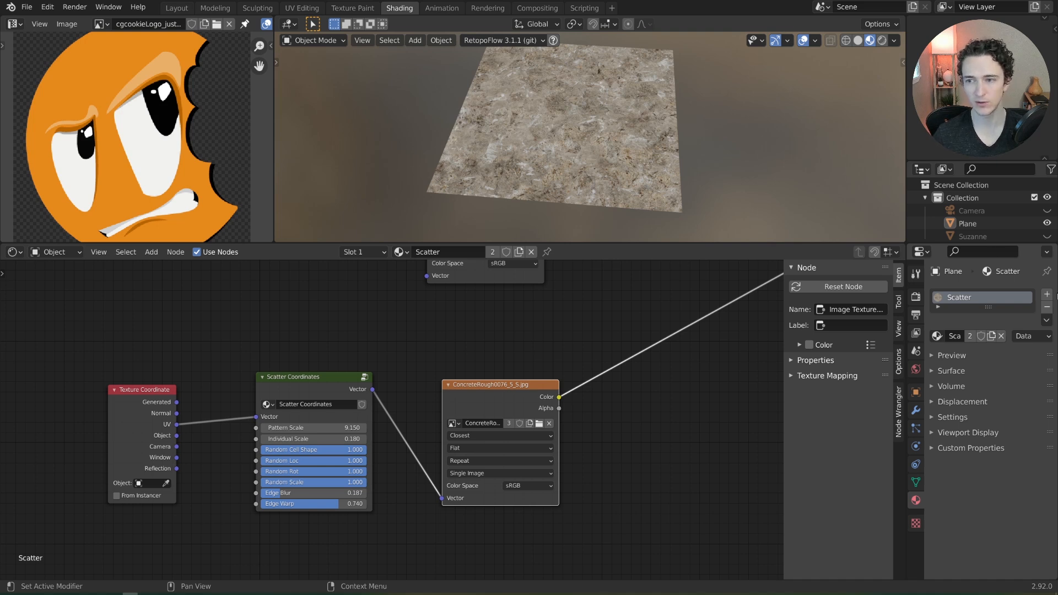
# Step: Show Suzanne, hide the Plane, and select and frame Suzanne in the 3D view
pyautogui.click(1046, 236)
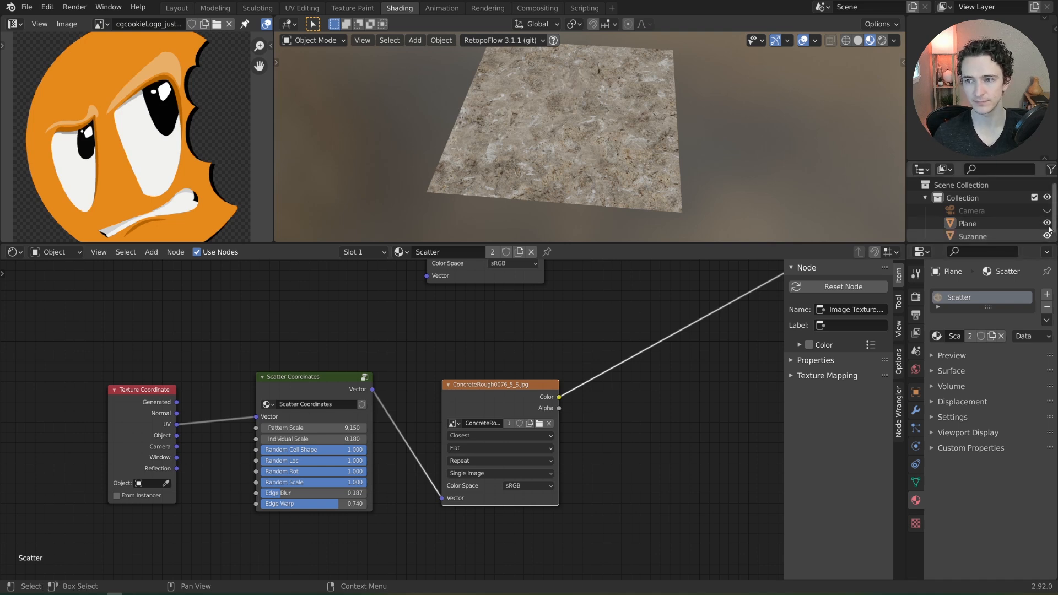
pyautogui.click(1047, 223)
pyautogui.moveTo(815, 194); pyautogui.dragTo(604, 139, button='middle')
pyautogui.scroll(2, 587, 110)
pyautogui.scroll(3, 580, 144)
pyautogui.click(581, 135)
pyautogui.press('KP_Decimal')
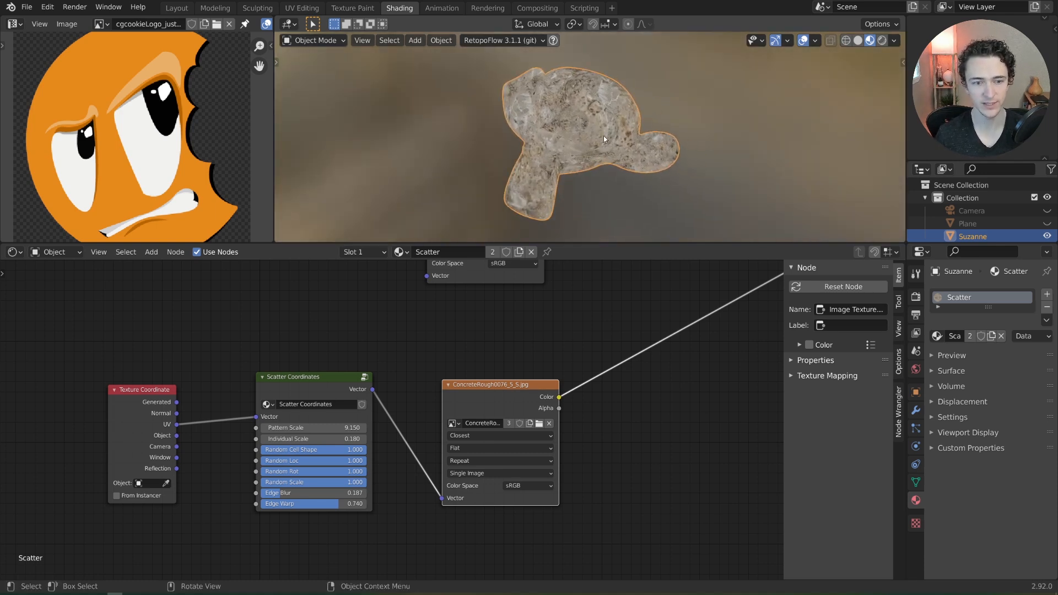
# Step: Feed the Object texture coordinates into Scatter Coordinates and set the concrete image texture's projection to Box
pyautogui.moveTo(177, 435); pyautogui.dragTo(259, 416)
pyautogui.moveTo(539, 169); pyautogui.dragTo(511, 172, button='middle')
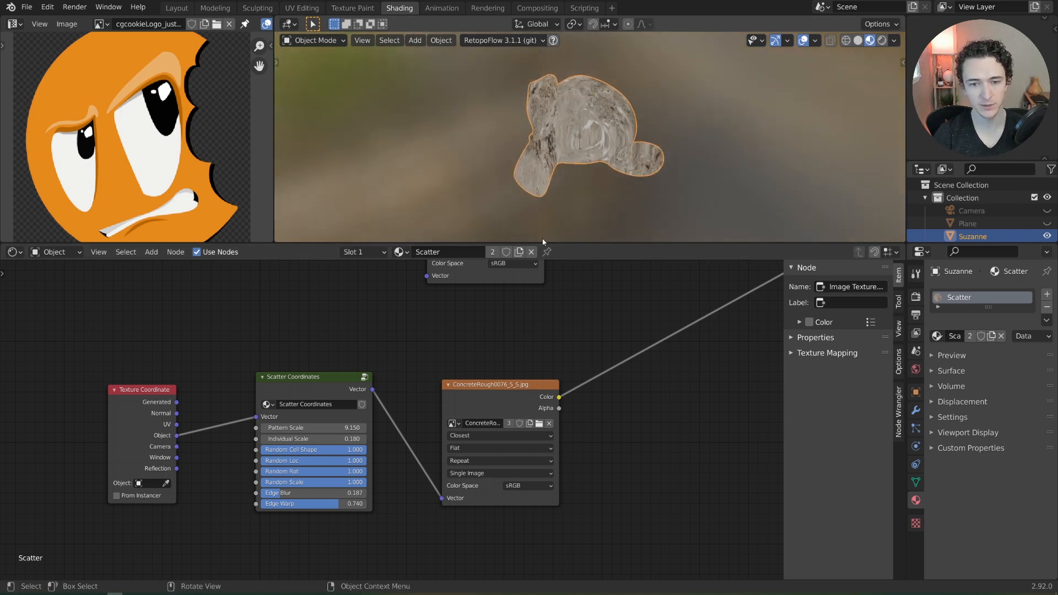
pyautogui.click(480, 448)
pyautogui.click(478, 471)
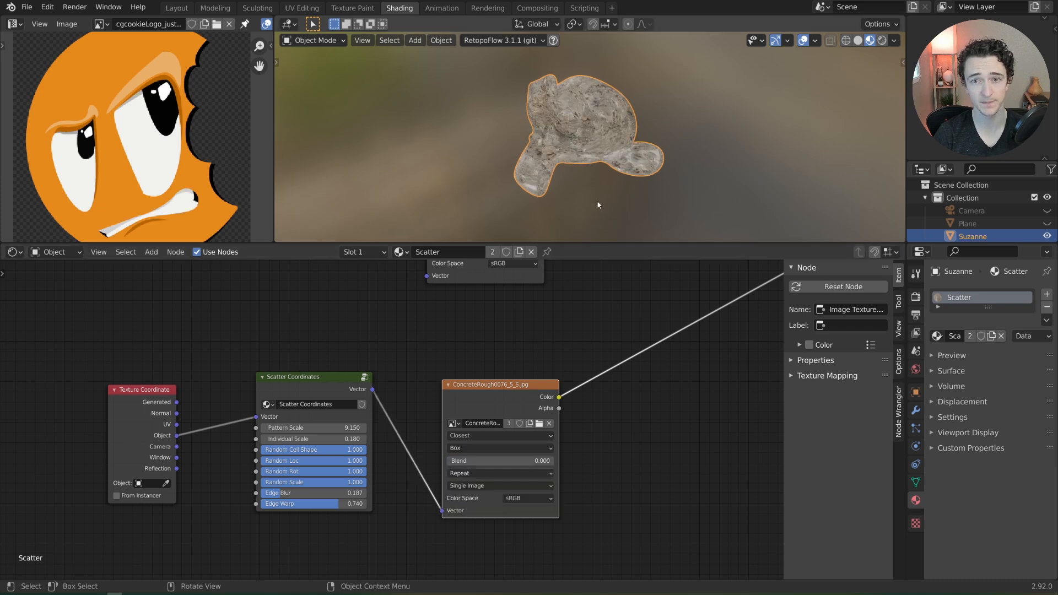
# Step: Set Random Rot to 0 and Pattern Scale to 15.65 on the Scatter Coordinates node while checking Suzanne's surface
pyautogui.scroll(4, 554, 193)
pyautogui.moveTo(554, 193); pyautogui.dragTo(643, 162, button='middle')
pyautogui.scroll(2, 667, 166)
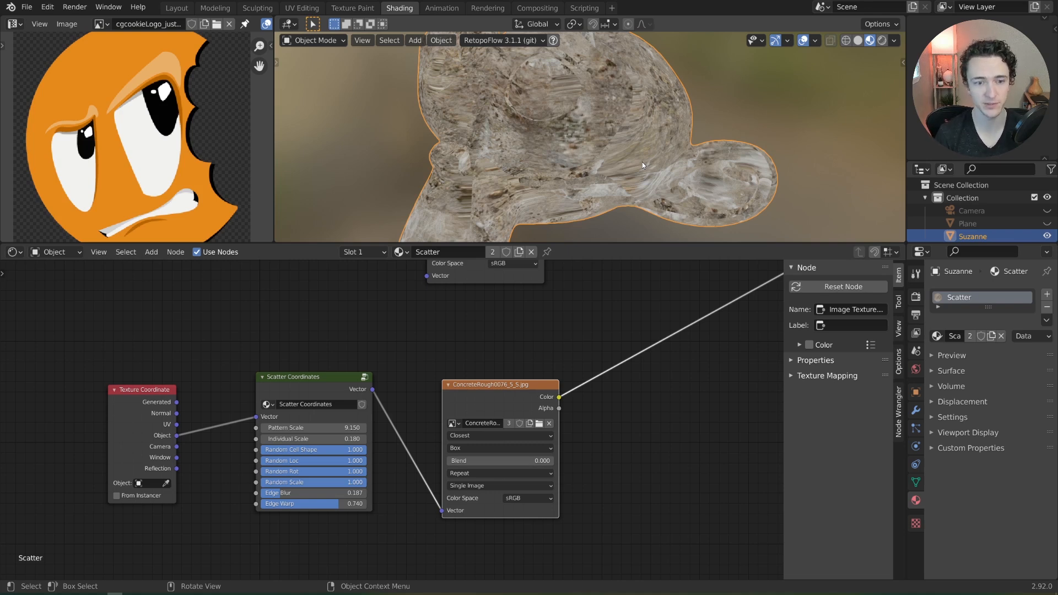
pyautogui.moveTo(361, 470); pyautogui.dragTo(266, 470)
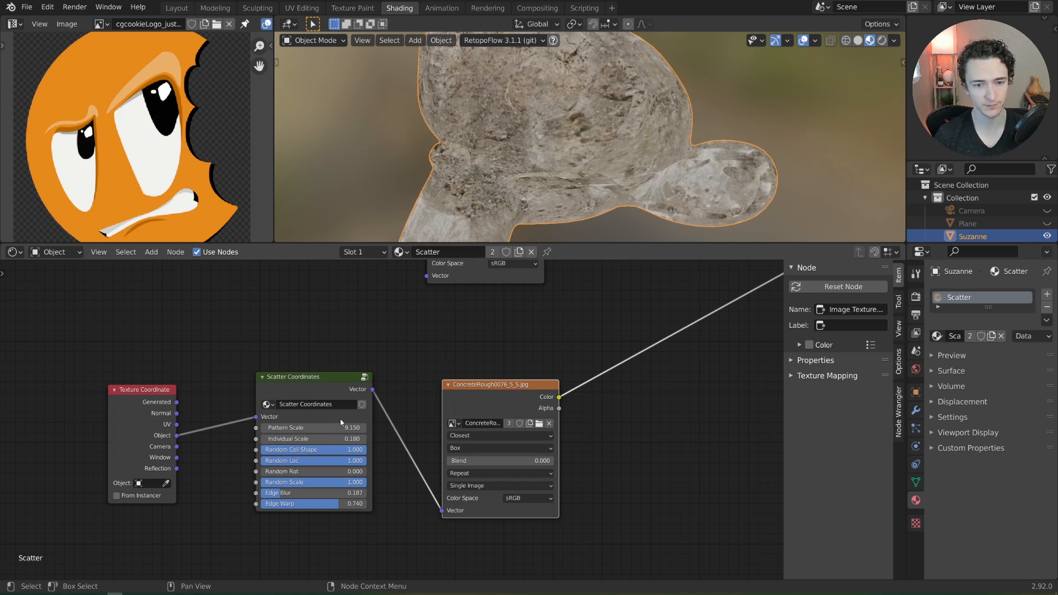
pyautogui.moveTo(341, 428); pyautogui.dragTo(372, 427)
pyautogui.moveTo(527, 170)
pyautogui.mouseDown(button='middle')
pyautogui.moveTo(488, 148)
pyautogui.moveTo(520, 147)
pyautogui.moveTo(520, 157)
pyautogui.mouseUp(button='middle')
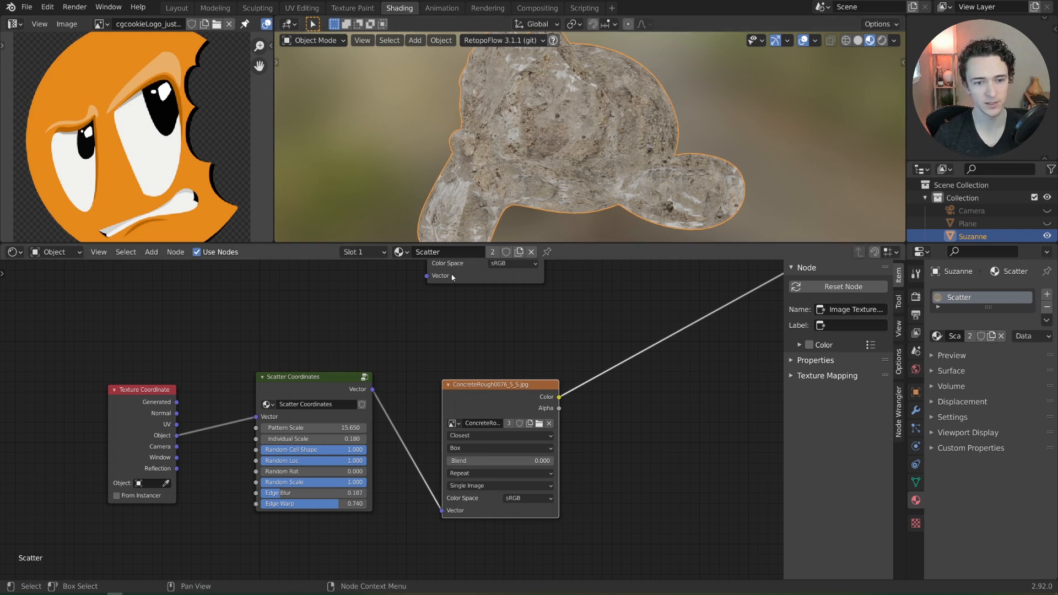
# Step: Inside the Scatter Coordinates group, preview the Noise Texture on Suzanne and switch its dimensions to 3D
pyautogui.click(339, 379)
pyautogui.press('Tab')
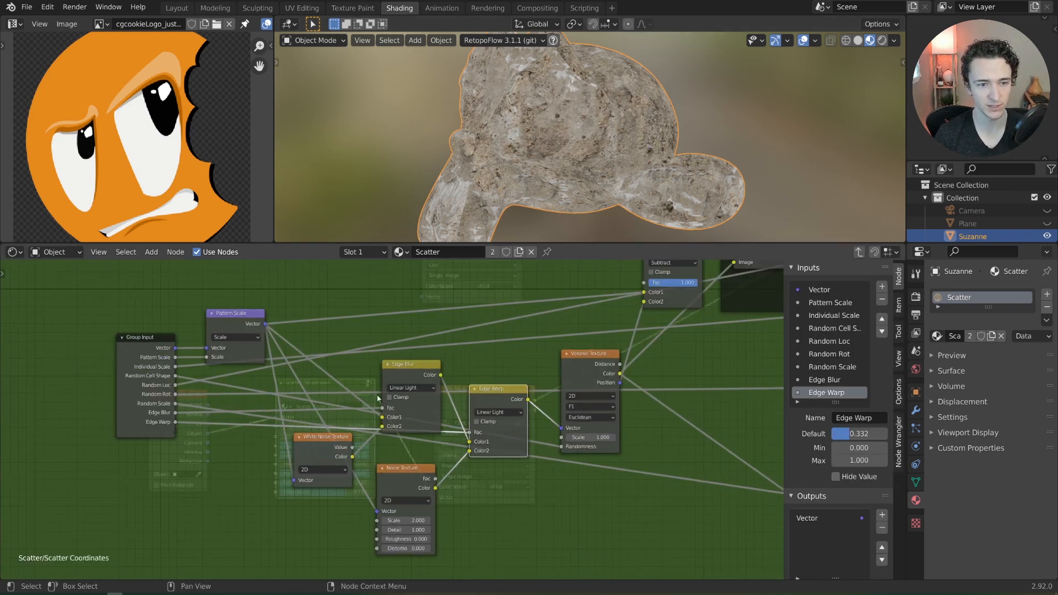
pyautogui.scroll(2, 383, 453)
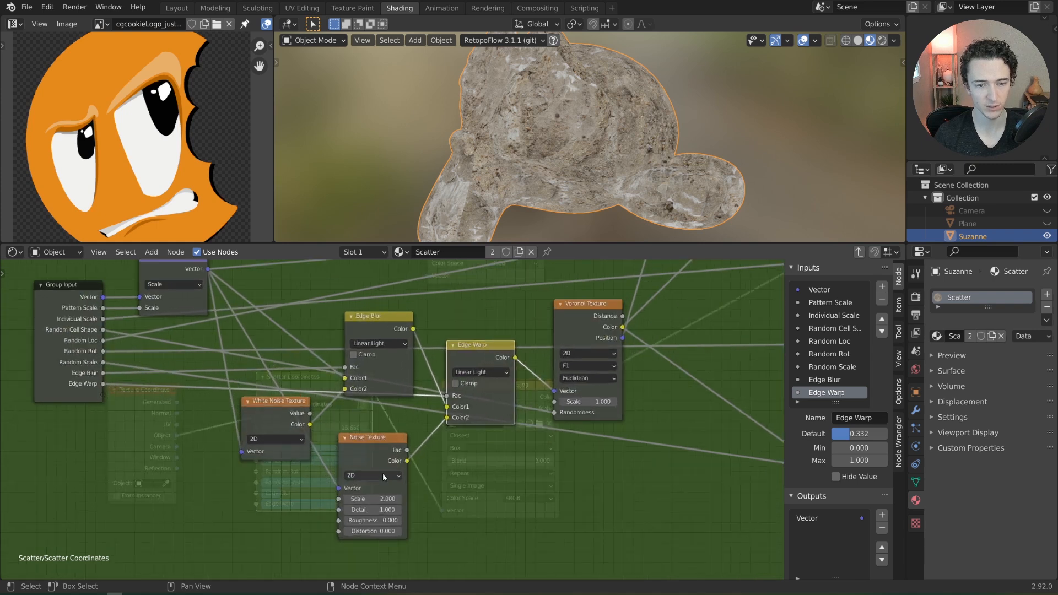
pyautogui.keyDown('ctrl'); pyautogui.keyDown('shift'); pyautogui.click(382, 472); pyautogui.keyUp('shift'); pyautogui.keyUp('ctrl')
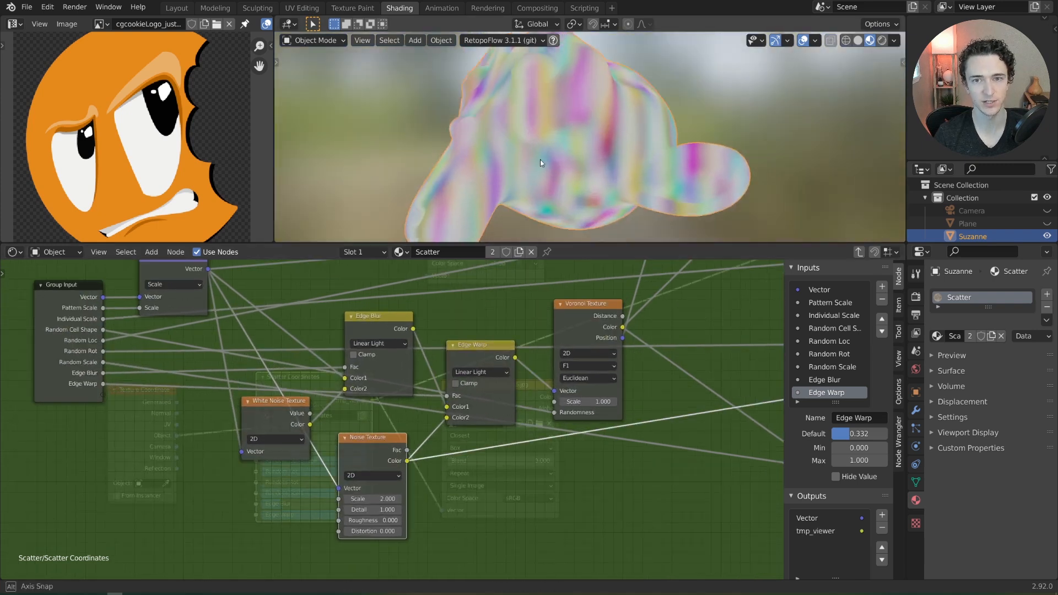
pyautogui.click(385, 475)
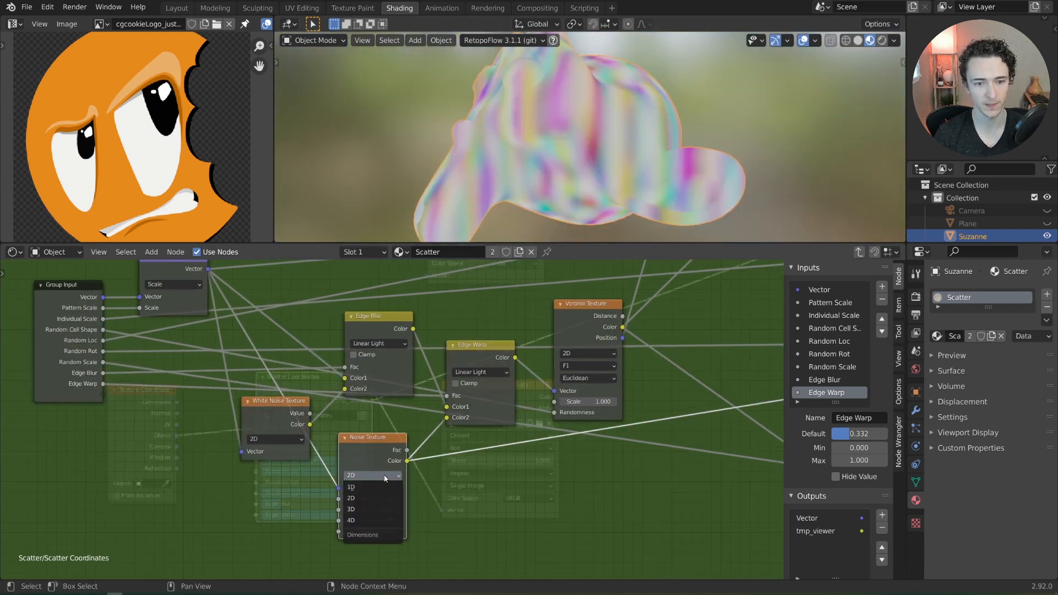
pyautogui.click(371, 508)
# Step: Preview the Voronoi Texture inside the Scatter Coordinates group and switch its dimensions to 3D
pyautogui.press('Home')
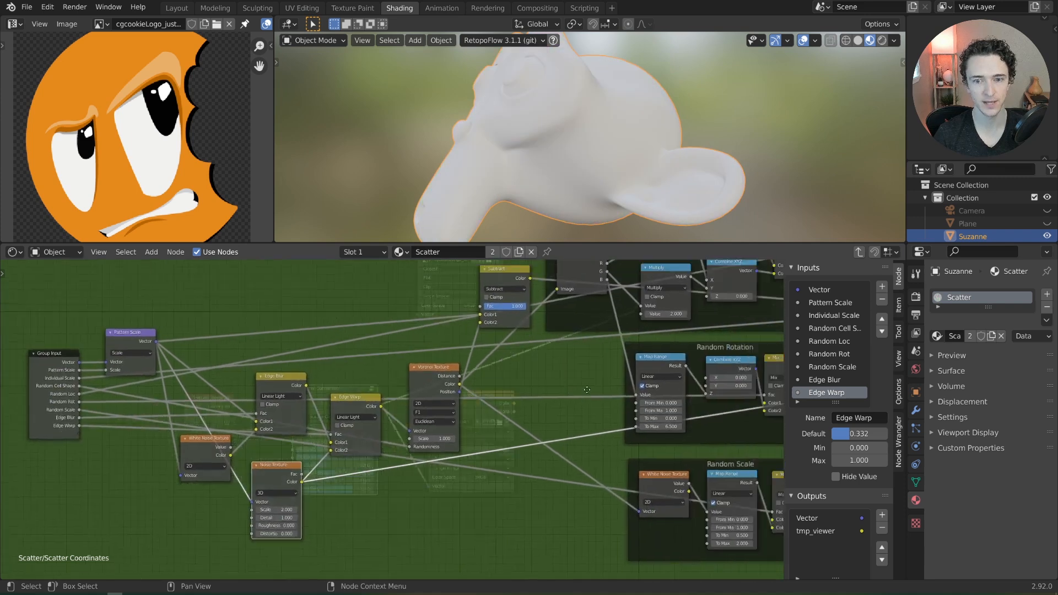
pyautogui.scroll(2, 425, 409)
pyautogui.keyDown('ctrl'); pyautogui.keyDown('shift'); pyautogui.click(451, 375); pyautogui.keyUp('shift'); pyautogui.keyUp('ctrl')
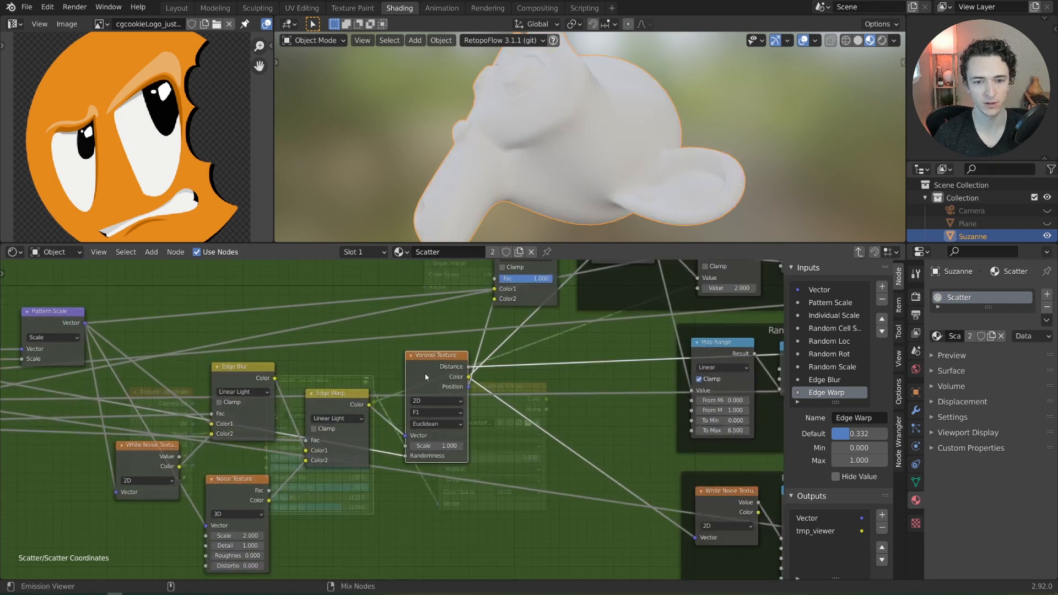
pyautogui.click(444, 401)
pyautogui.click(435, 413)
pyautogui.moveTo(162, 440); pyautogui.dragTo(265, 435, button='middle')
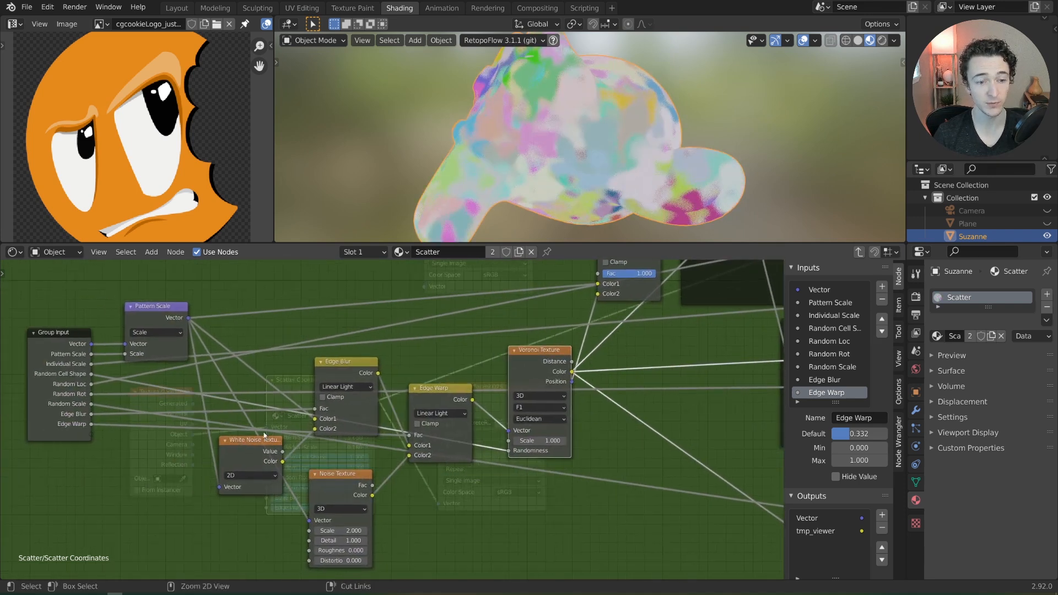
# Step: Preview the White Noise Texture on Suzanne, leave the group and preview the concrete image texture again
pyautogui.keyDown('ctrl'); pyautogui.keyDown('shift'); pyautogui.click(244, 443); pyautogui.keyUp('shift'); pyautogui.keyUp('ctrl')
pyautogui.moveTo(586, 189); pyautogui.dragTo(602, 214, button='middle')
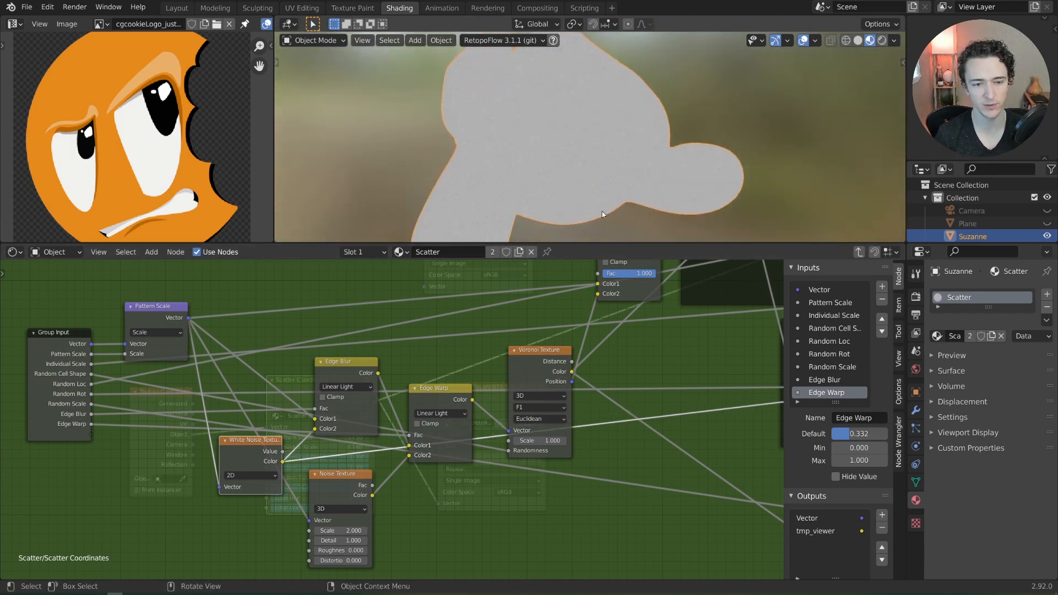
pyautogui.press('Tab')
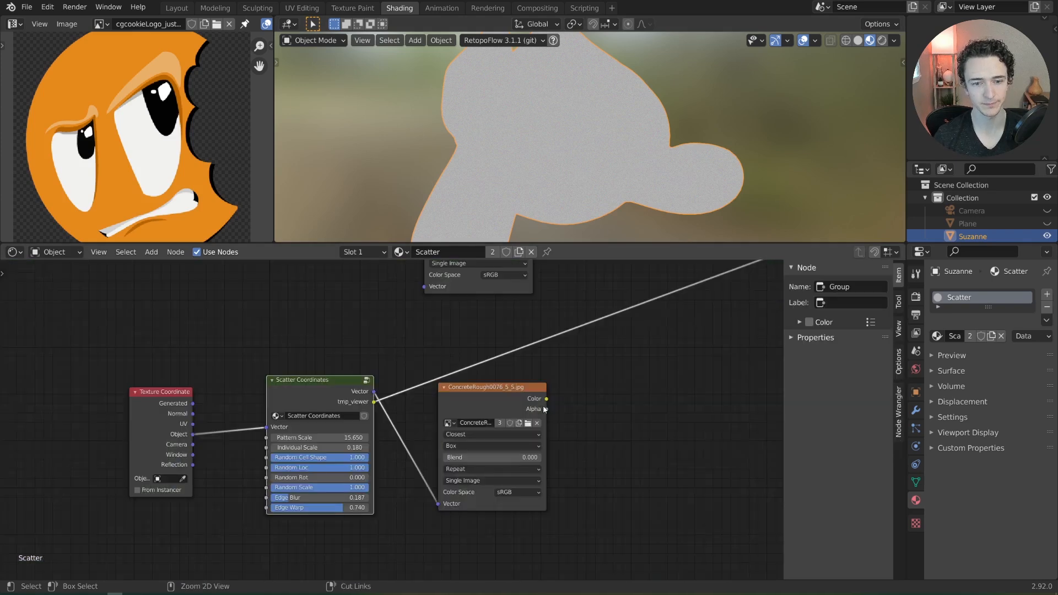
pyautogui.keyDown('ctrl'); pyautogui.keyDown('shift'); pyautogui.click(451, 394); pyautogui.keyUp('shift'); pyautogui.keyUp('ctrl')
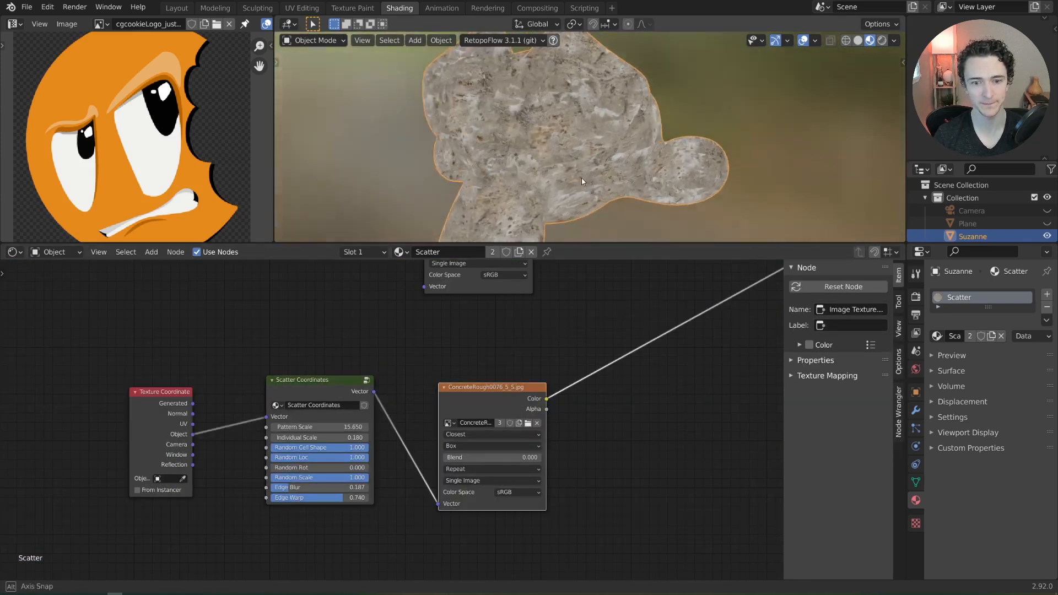
# Step: Set the Blend of the concrete texture's box projection to 0.248
pyautogui.moveTo(494, 458)
pyautogui.mouseDown()
pyautogui.moveTo(539, 458)
pyautogui.moveTo(477, 457)
pyautogui.mouseUp()
pyautogui.moveTo(498, 399); pyautogui.dragTo(484, 389)
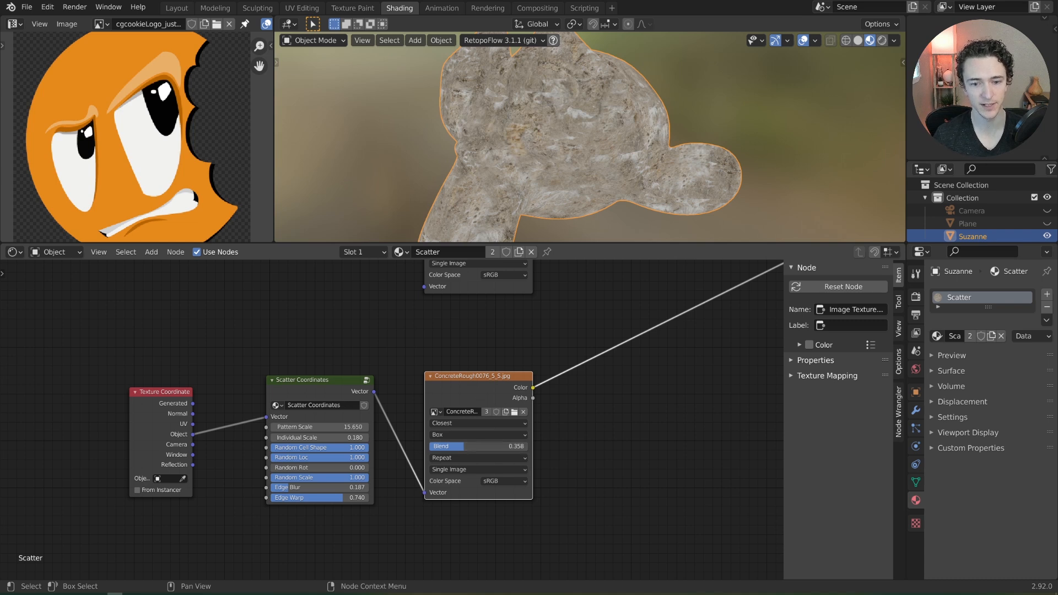
pyautogui.moveTo(464, 446)
pyautogui.mouseDown()
pyautogui.moveTo(441, 446)
pyautogui.moveTo(453, 446)
pyautogui.mouseUp()
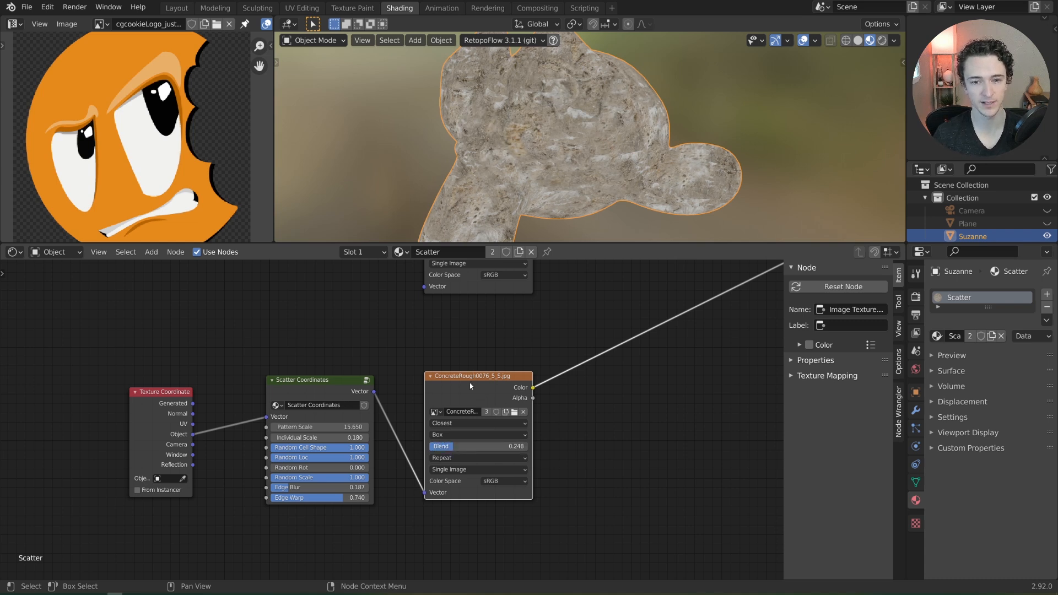
pyautogui.moveTo(471, 386); pyautogui.dragTo(469, 395)
# Step: Duplicate the Texture Coordinate and Scatter Coordinates nodes and place the copies beside the cgcookieLogo image texture
pyautogui.moveTo(454, 393); pyautogui.dragTo(454, 457, button='middle')
pyautogui.scroll(-2, 424, 457)
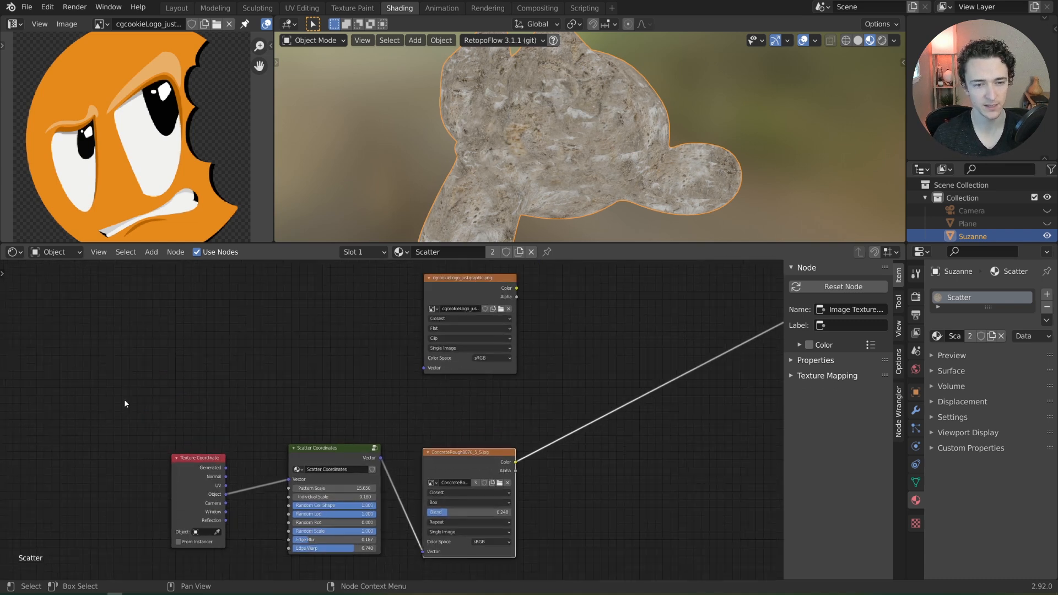
pyautogui.moveTo(138, 402); pyautogui.dragTo(356, 470)
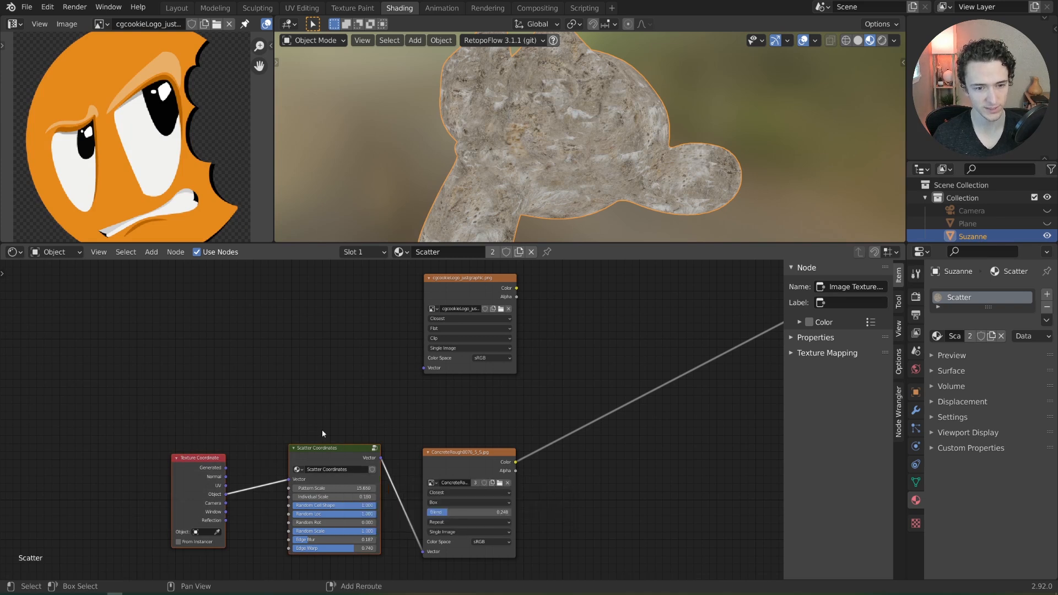
pyautogui.hotkey('shift', 'd')
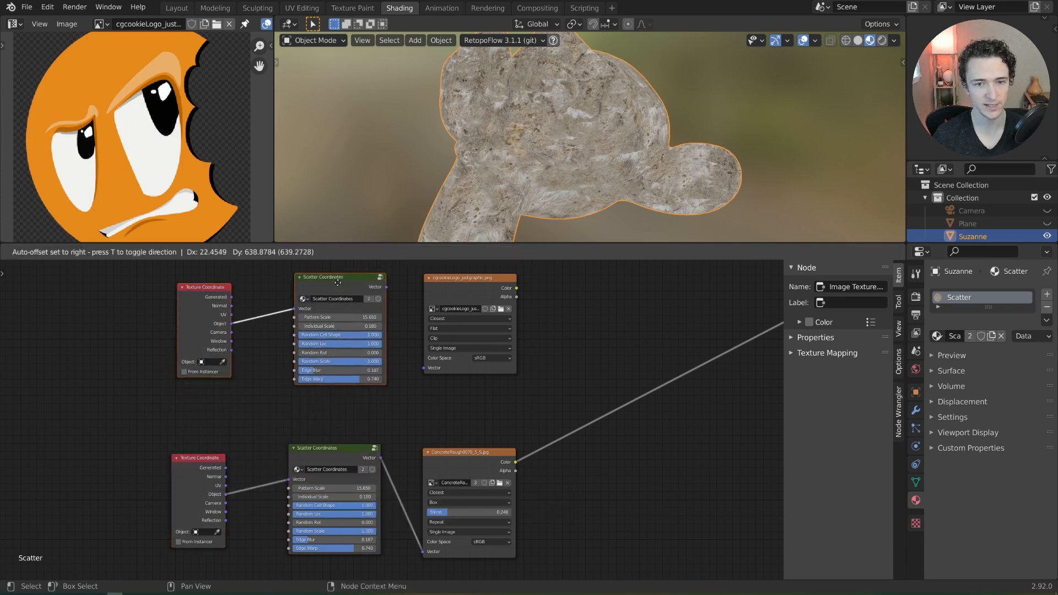
pyautogui.click(336, 287)
pyautogui.scroll(-1, 341, 425)
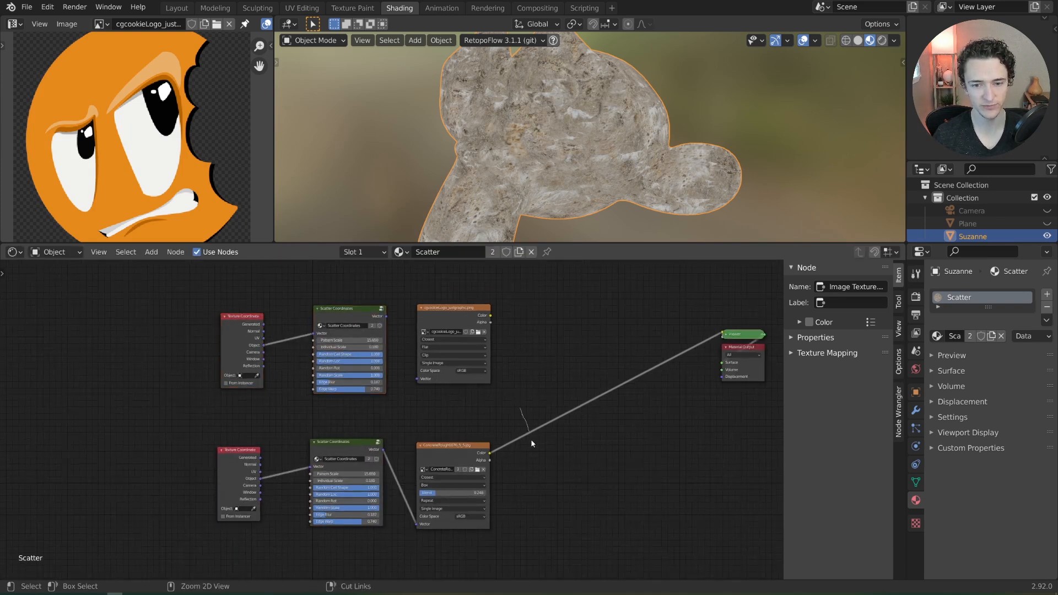
# Step: Cut the concrete texture's link to the Viewer and move the whole concrete node setup far away from the logo nodes
pyautogui.keyDown('ctrl'); pyautogui.moveTo(530, 438); pyautogui.dragTo(485, 438, button='right'); pyautogui.keyUp('ctrl')
pyautogui.moveTo(147, 418); pyautogui.dragTo(516, 562)
pyautogui.press('g')
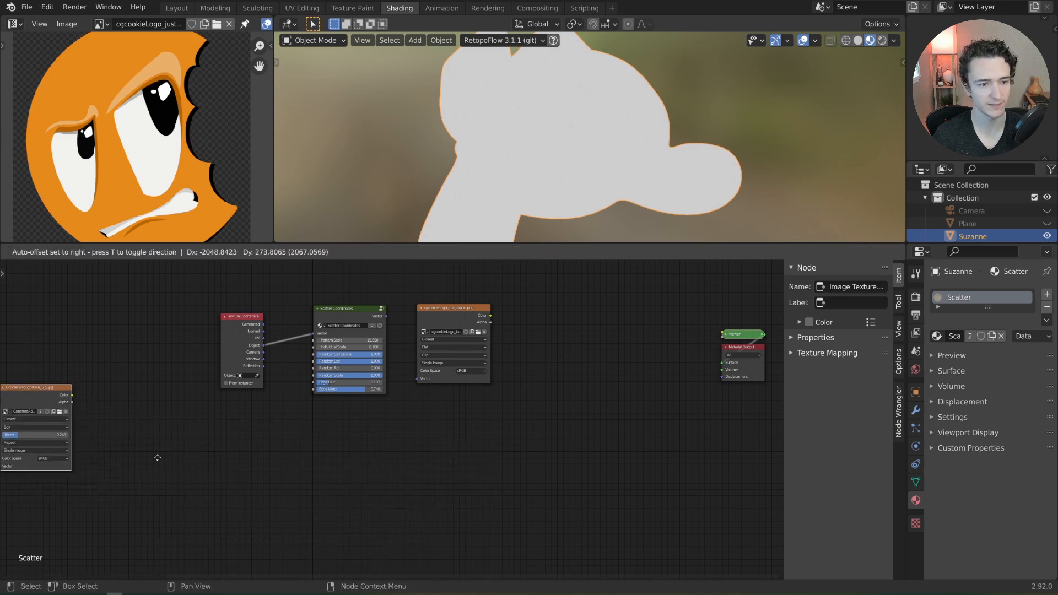
pyautogui.click(158, 458)
pyautogui.moveTo(159, 457); pyautogui.dragTo(472, 494, button='middle')
pyautogui.press('g')
pyautogui.click(370, 480)
# Step: Feed UV coordinates into the duplicated Scatter Coordinates, connect its Vector output to the logo image texture and preview the texture
pyautogui.moveTo(561, 461); pyautogui.dragTo(190, 446, button='middle')
pyautogui.scroll(2, 331, 438)
pyautogui.moveTo(368, 435); pyautogui.dragTo(405, 482, button='middle')
pyautogui.scroll(3, 404, 482)
pyautogui.moveTo(152, 386); pyautogui.dragTo(244, 384)
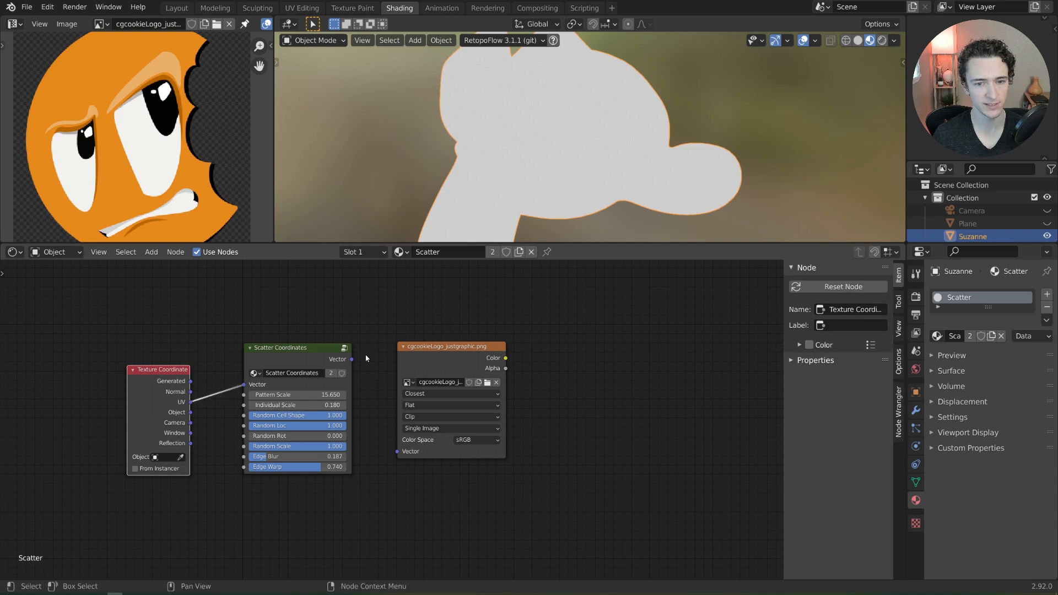
pyautogui.moveTo(350, 359); pyautogui.dragTo(397, 451)
pyautogui.keyDown('ctrl'); pyautogui.keyDown('shift'); pyautogui.click(444, 373); pyautogui.keyUp('shift'); pyautogui.keyUp('ctrl')
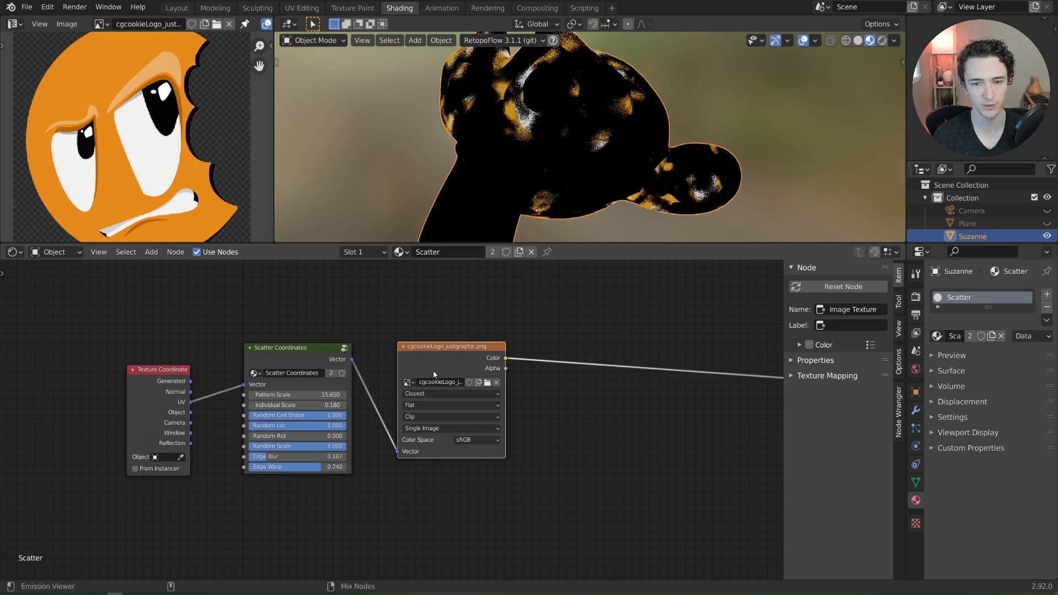
pyautogui.moveTo(395, 425); pyautogui.dragTo(491, 444, button='middle')
pyautogui.scroll(1, 491, 444)
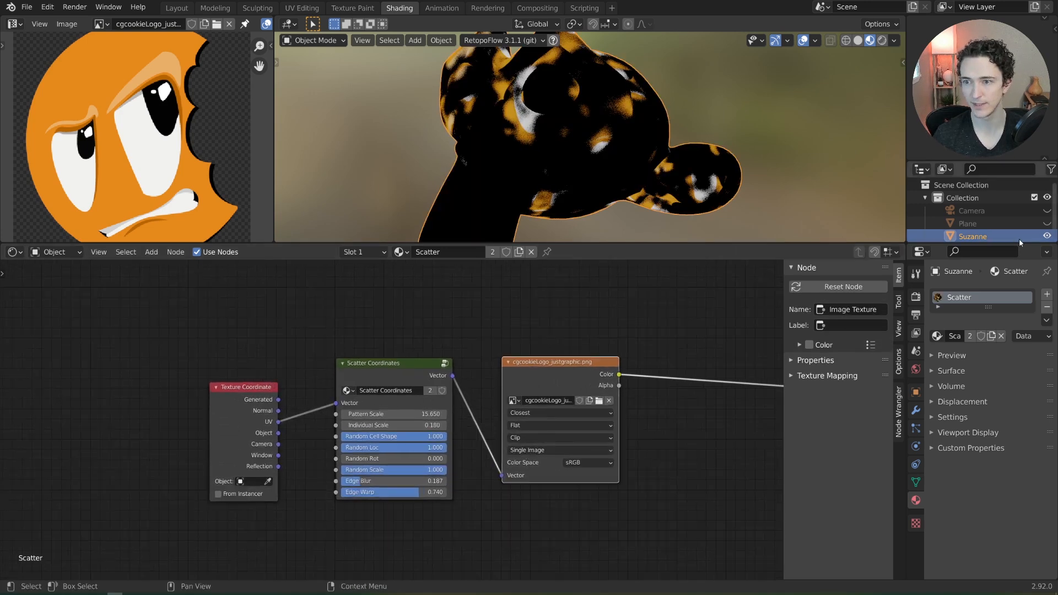
# Step: Hide Suzanne, show and select the Plane, and view it from directly above
pyautogui.click(1046, 236)
pyautogui.click(1046, 223)
pyautogui.click(975, 222)
pyautogui.scroll(-4, 660, 165)
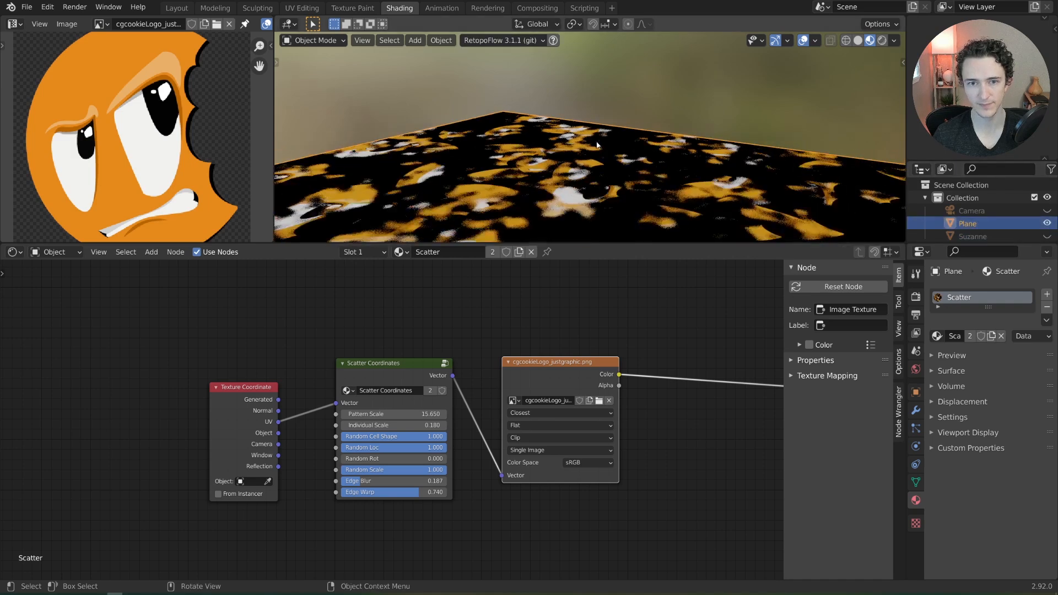
pyautogui.moveTo(661, 99); pyautogui.dragTo(617, 176, button='middle')
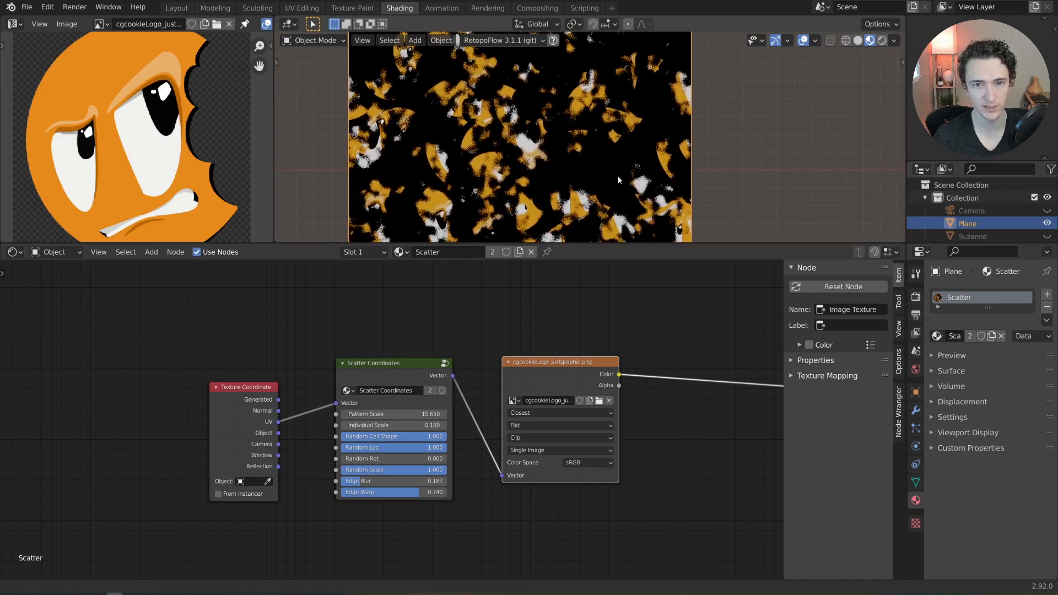
# Step: Set Random Cell Shape, Random Loc, Random Scale, Edge Blur and Edge Warp to 0 on the logo's Scatter Coordinates node
pyautogui.press('BackSpace')
pyautogui.press('BackSpace')
pyautogui.press('BackSpace')
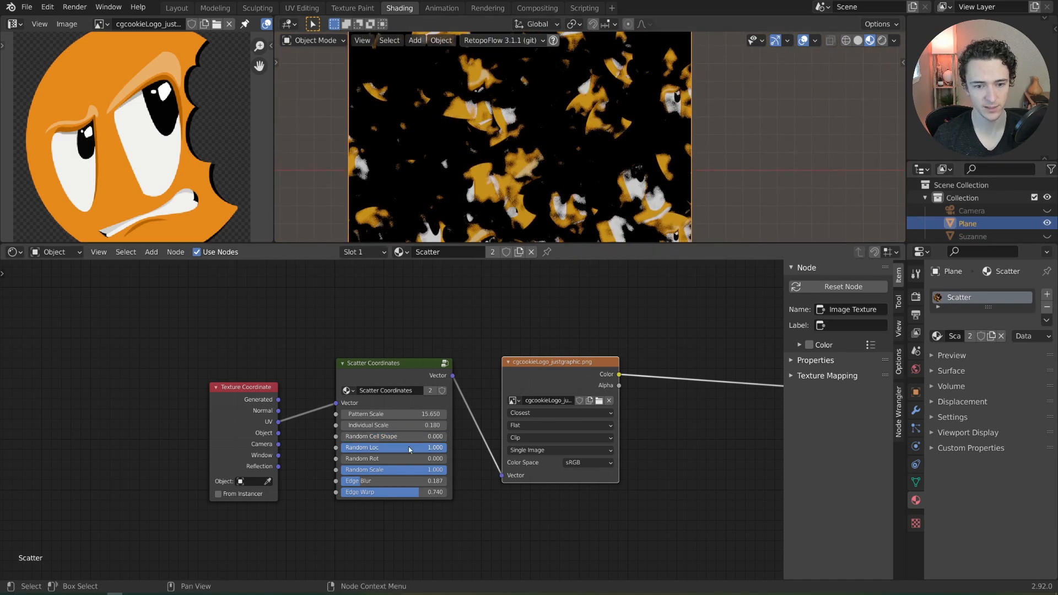
pyautogui.press('BackSpace')
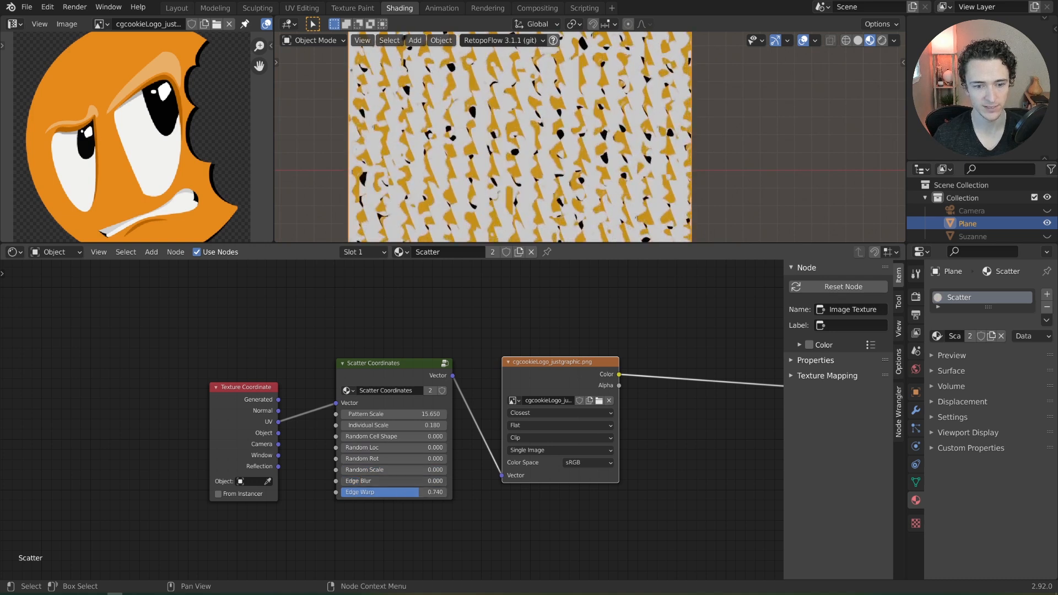
pyautogui.press('BackSpace')
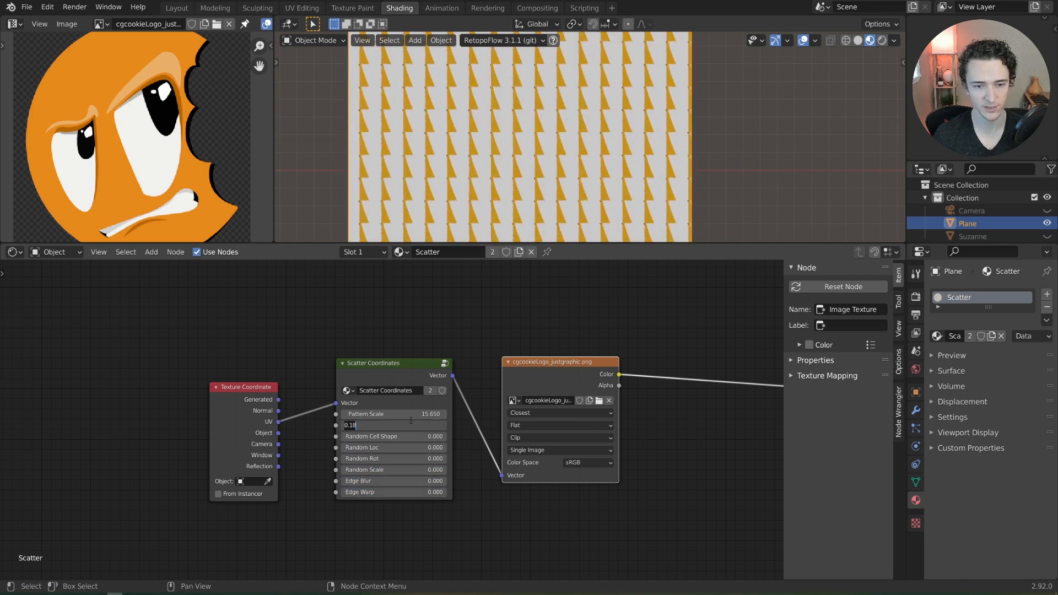
# Step: Set Individual Scale to 1.290 on the Scatter Coordinates node and rearrange it and the logo texture node
pyautogui.press('BackSpace')
pyautogui.keyDown('shift'); pyautogui.moveTo(410, 423); pyautogui.dragTo(447, 423); pyautogui.keyUp('shift')
pyautogui.moveTo(425, 369); pyautogui.dragTo(418, 378)
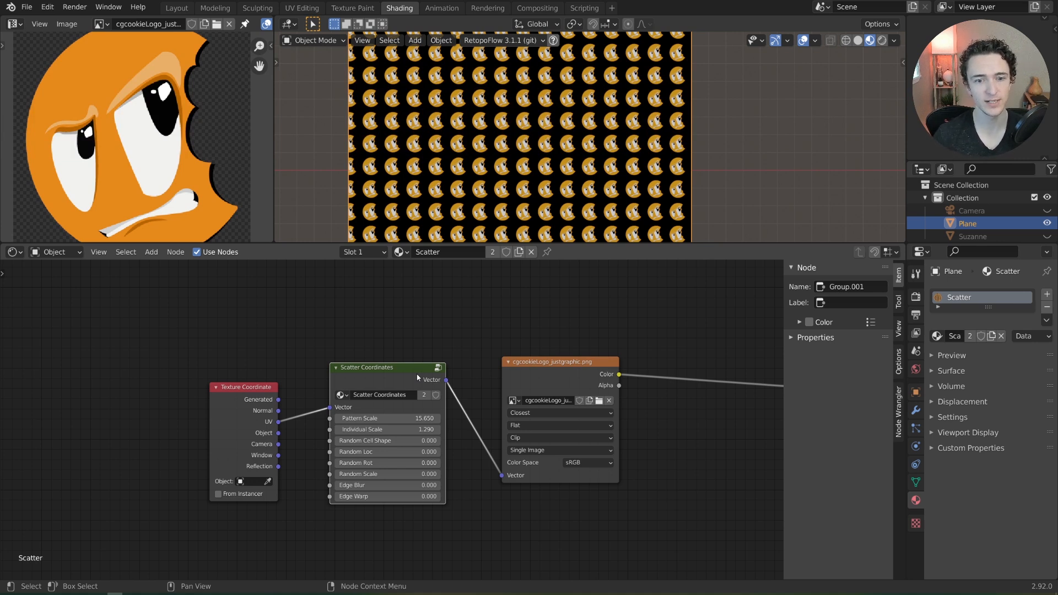
pyautogui.moveTo(548, 386); pyautogui.dragTo(550, 330)
# Step: Inside the Scatter Coordinates group, connect the Voronoi Texture's Color to a new socket on the Group Output
pyautogui.click(402, 379)
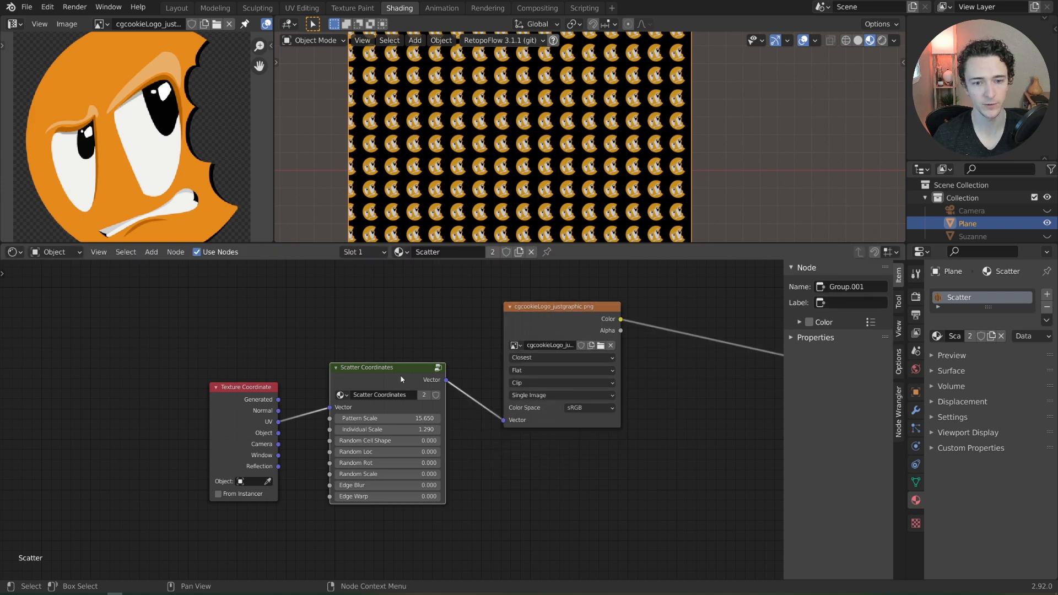
pyautogui.press('Tab')
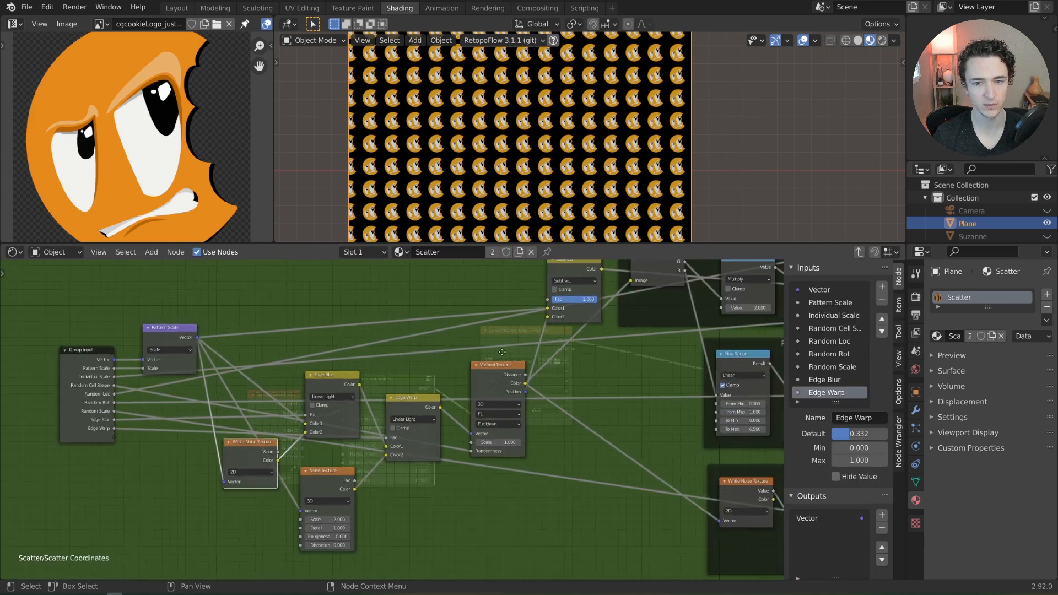
pyautogui.moveTo(394, 369); pyautogui.dragTo(307, 378, button='middle')
pyautogui.moveTo(235, 392); pyautogui.dragTo(154, 388, button='middle')
pyautogui.scroll(-3, 178, 385)
pyautogui.moveTo(145, 385); pyautogui.dragTo(706, 356)
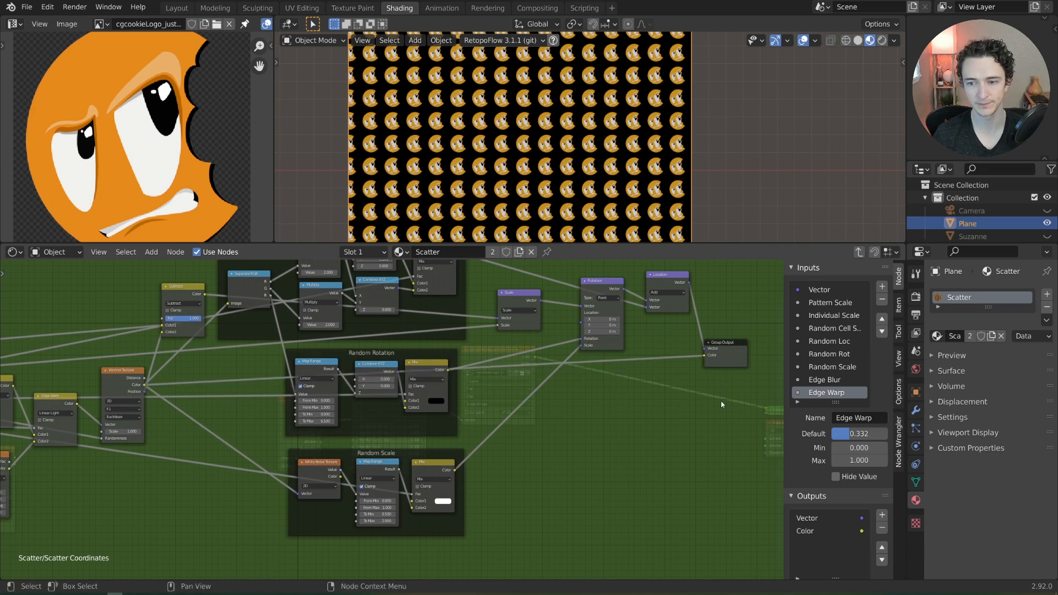
# Step: Rename the group's new Color output to Random Color and leave the group
pyautogui.click(816, 530)
pyautogui.doubleClick(816, 531)
pyautogui.write('Ra')
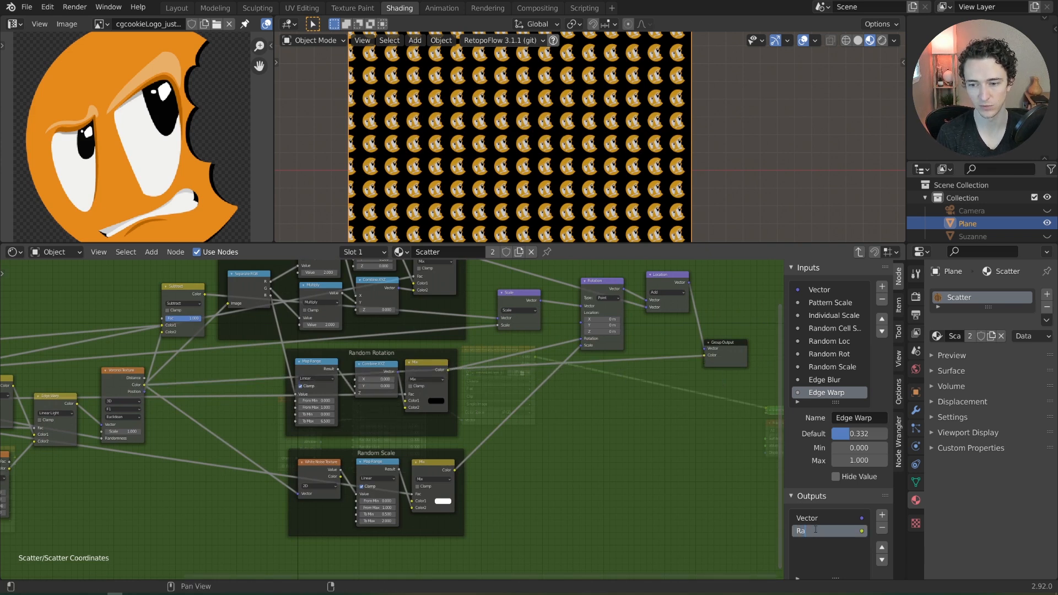
pyautogui.write('ndom Color')
pyautogui.press('Return')
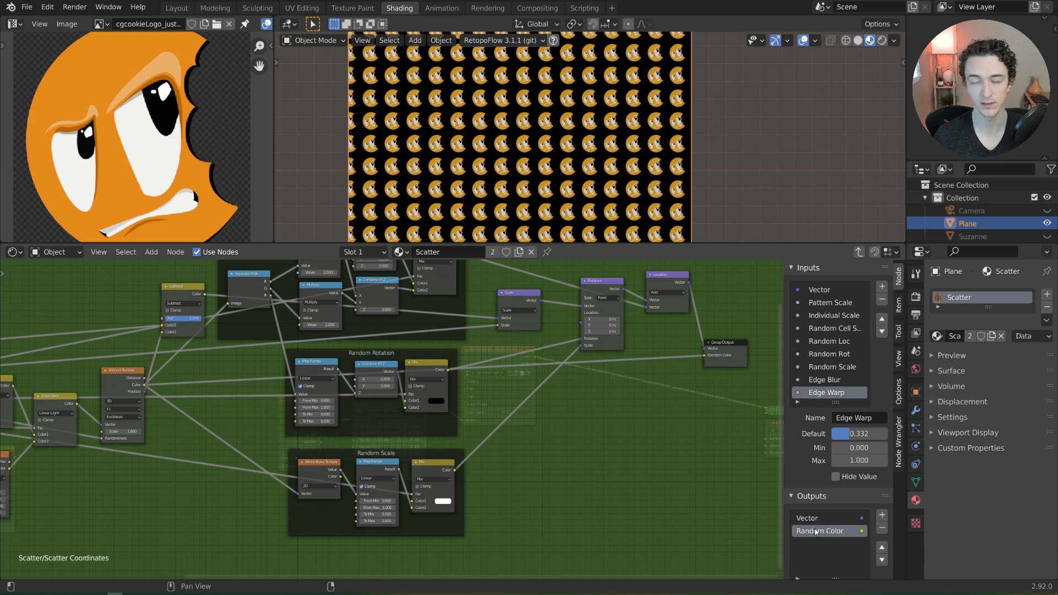
pyautogui.press('Tab')
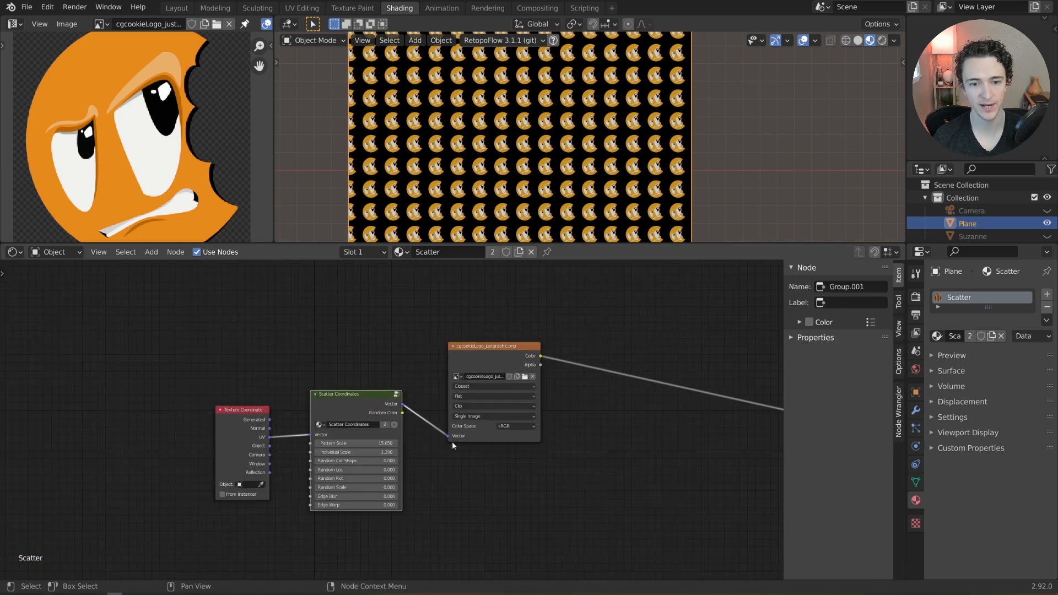
# Step: Preview the Random Color output of Scatter Coordinates on the Plane, and switch the preview back to the logo texture
pyautogui.keyDown('ctrl'); pyautogui.keyDown('shift'); pyautogui.click(368, 408); pyautogui.keyUp('shift'); pyautogui.keyUp('ctrl')
pyautogui.keyDown('ctrl'); pyautogui.keyDown('shift'); pyautogui.click(368, 408); pyautogui.keyUp('shift'); pyautogui.keyUp('ctrl')
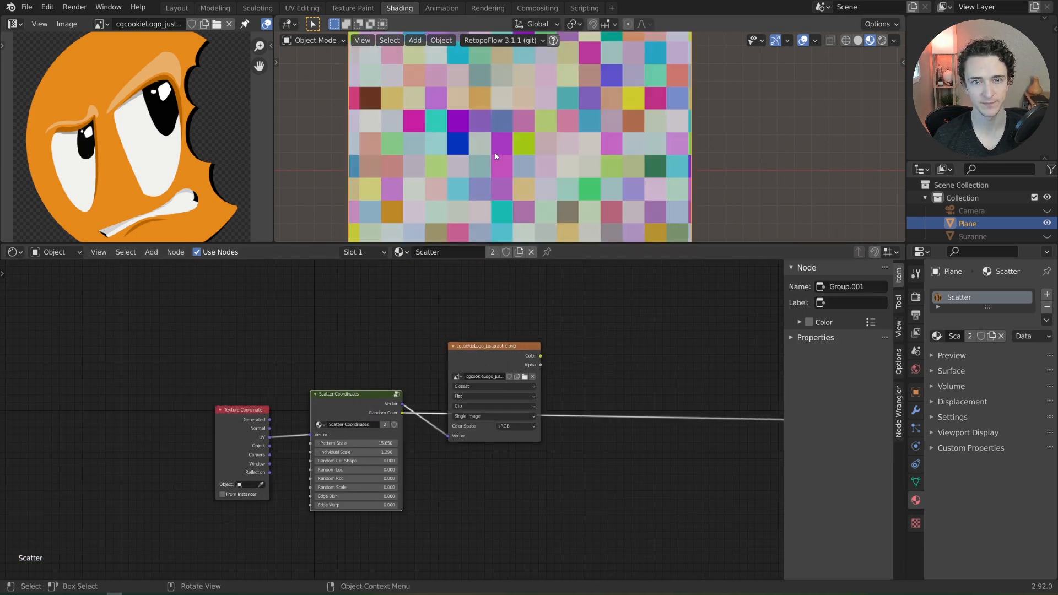
pyautogui.moveTo(499, 362); pyautogui.dragTo(510, 329)
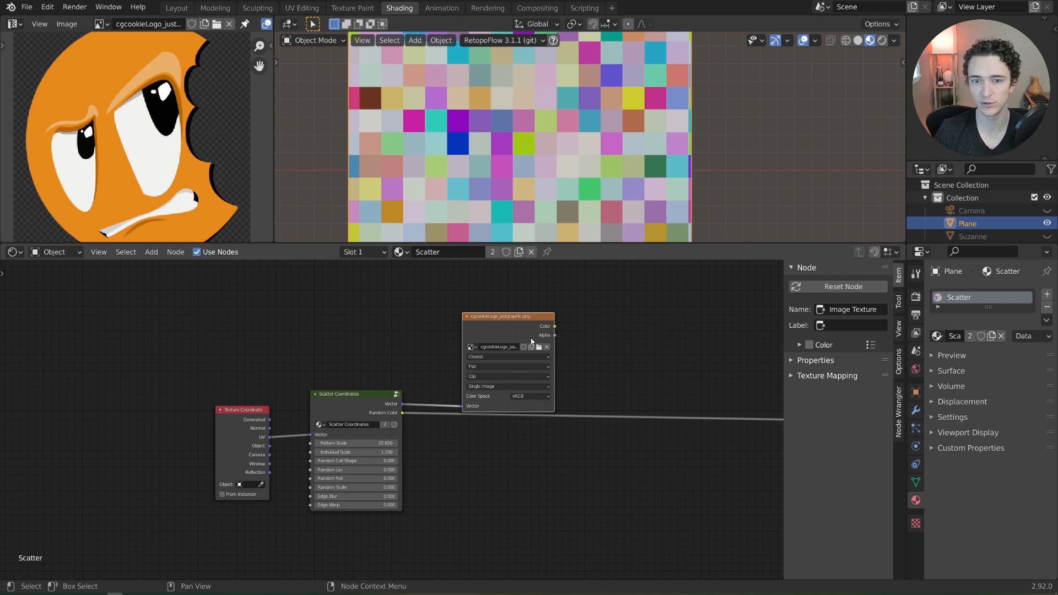
pyautogui.keyDown('ctrl'); pyautogui.keyDown('shift'); pyautogui.click(532, 342); pyautogui.keyUp('shift'); pyautogui.keyUp('ctrl')
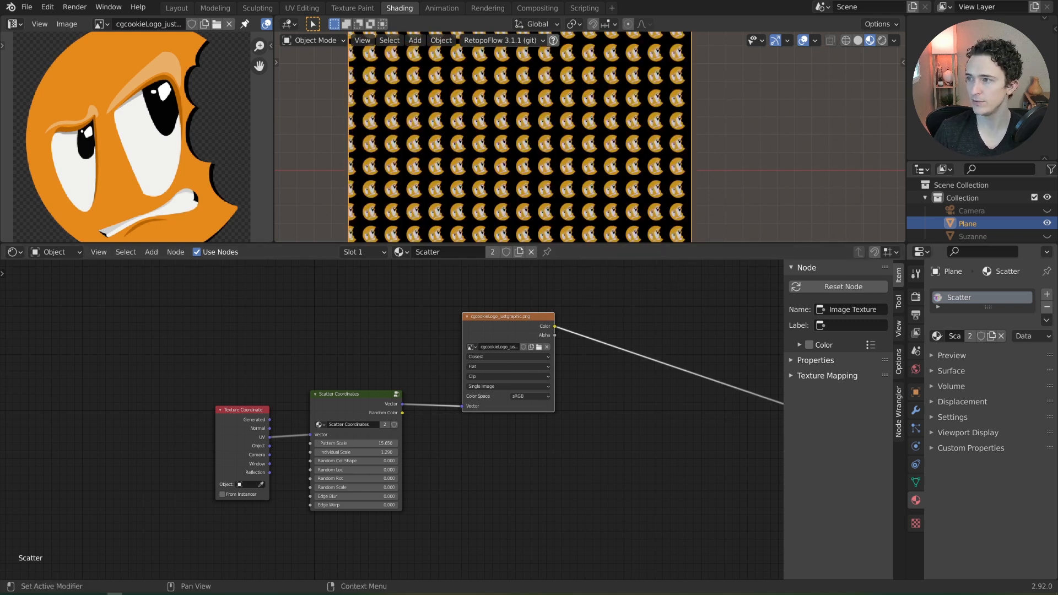
# Step: Add the Blender community badge image as a texture node, preview it, and feed it the Scatter Coordinates Vector output
pyautogui.moveTo(484, 441); pyautogui.dragTo(469, 431)
pyautogui.keyDown('ctrl'); pyautogui.keyDown('shift'); pyautogui.click(538, 439); pyautogui.keyUp('shift'); pyautogui.keyUp('ctrl')
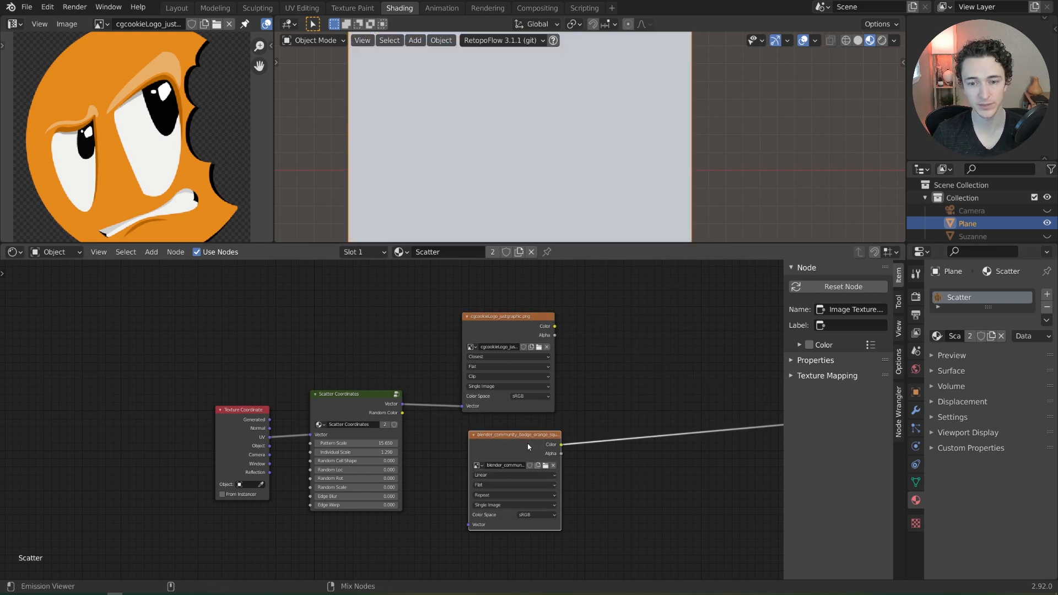
pyautogui.scroll(-3, 559, 158)
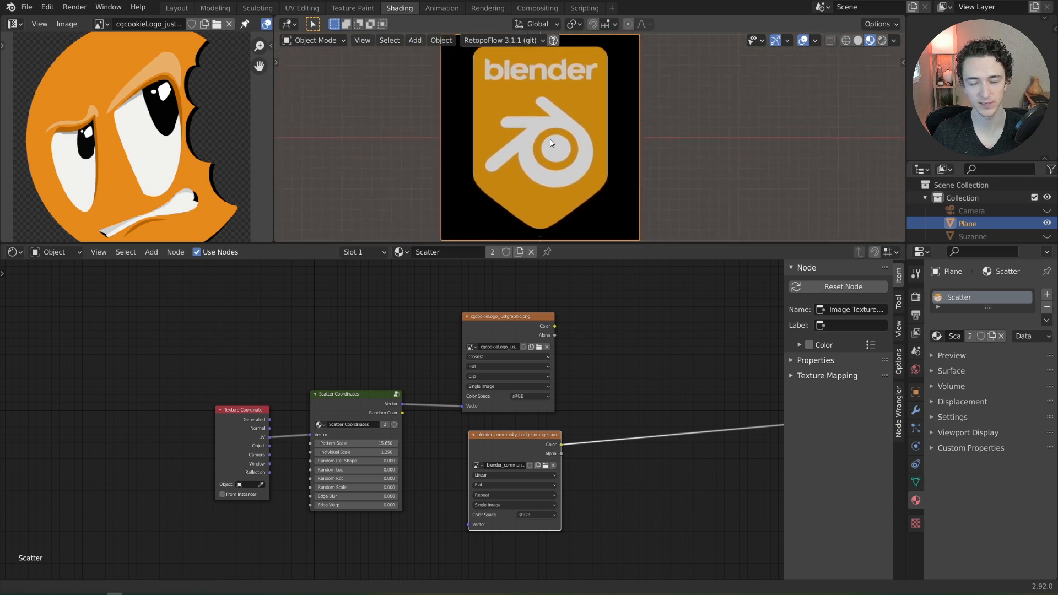
pyautogui.moveTo(402, 404); pyautogui.dragTo(468, 525)
pyautogui.moveTo(522, 447); pyautogui.dragTo(517, 438)
pyautogui.scroll(5, 535, 203)
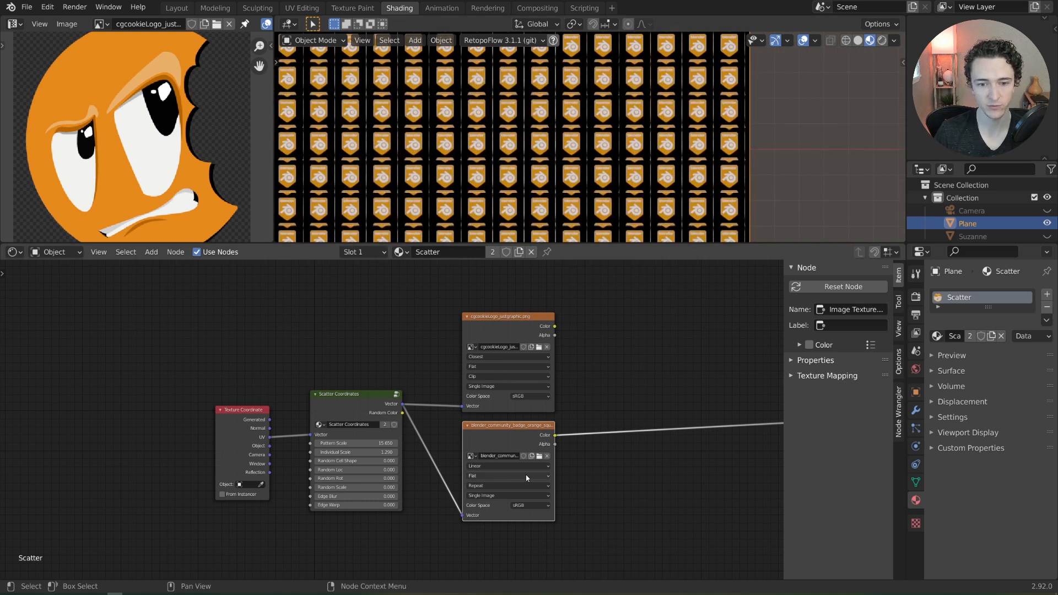
# Step: Set the badge texture to Clip extension and Closest interpolation, and shift both logo texture nodes upward
pyautogui.click(503, 486)
pyautogui.click(492, 512)
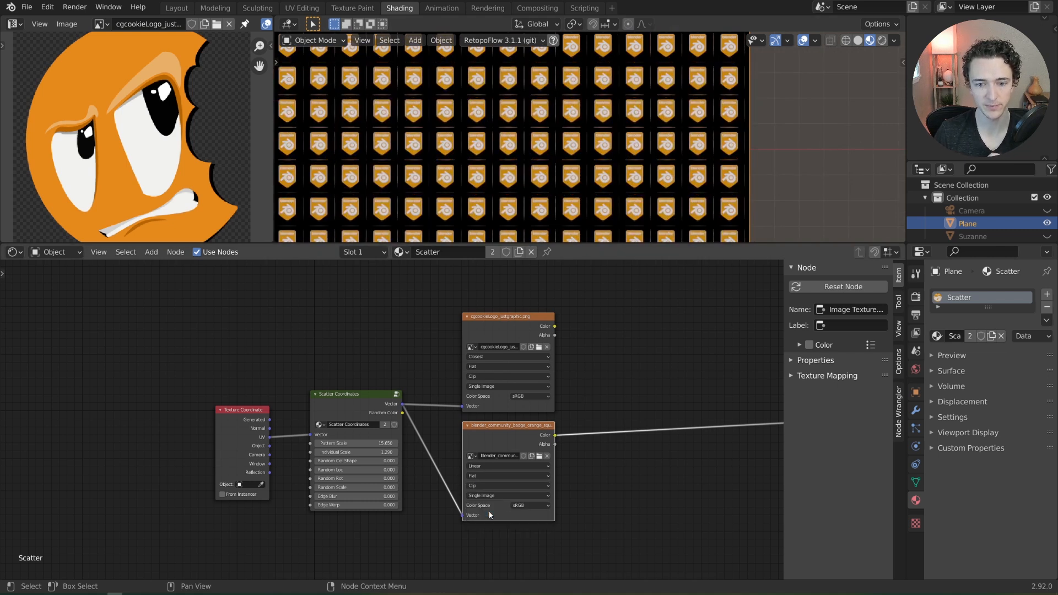
pyautogui.click(502, 467)
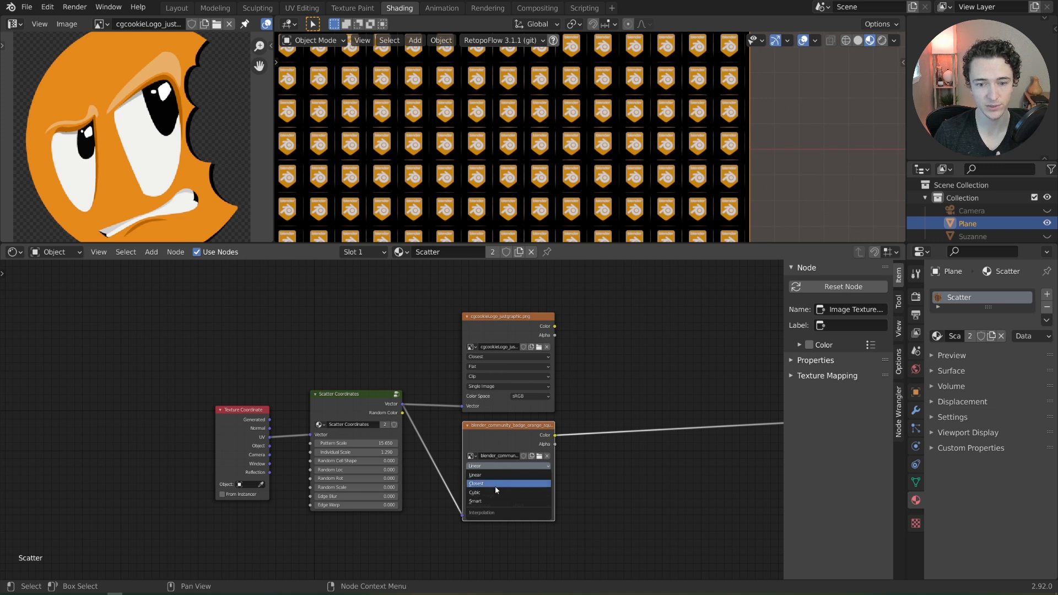
pyautogui.click(494, 485)
pyautogui.moveTo(534, 362); pyautogui.dragTo(533, 340)
pyautogui.moveTo(516, 440); pyautogui.dragTo(516, 422)
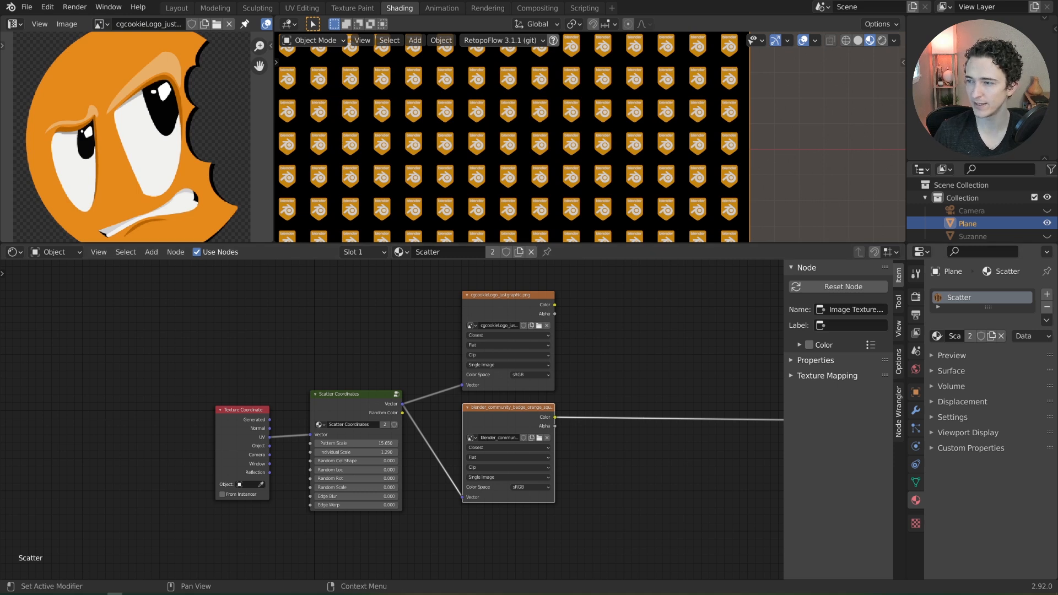
# Step: Add the Blender Market logo image as a texture node, feed it the Scatter Coordinates Vector output, and preview it
pyautogui.moveTo(817, 416); pyautogui.dragTo(495, 467)
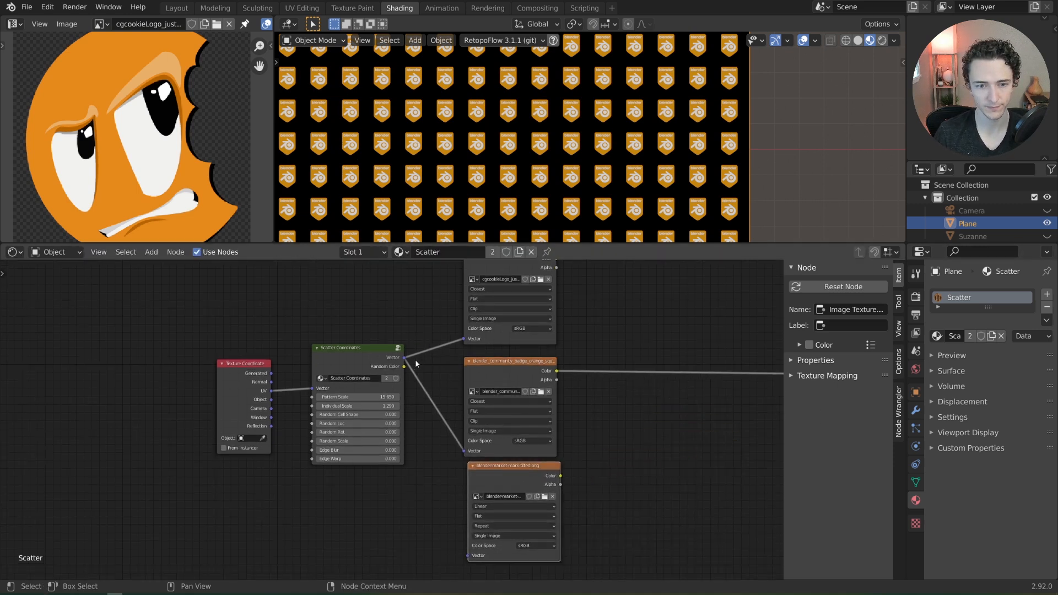
pyautogui.moveTo(404, 357); pyautogui.dragTo(470, 556)
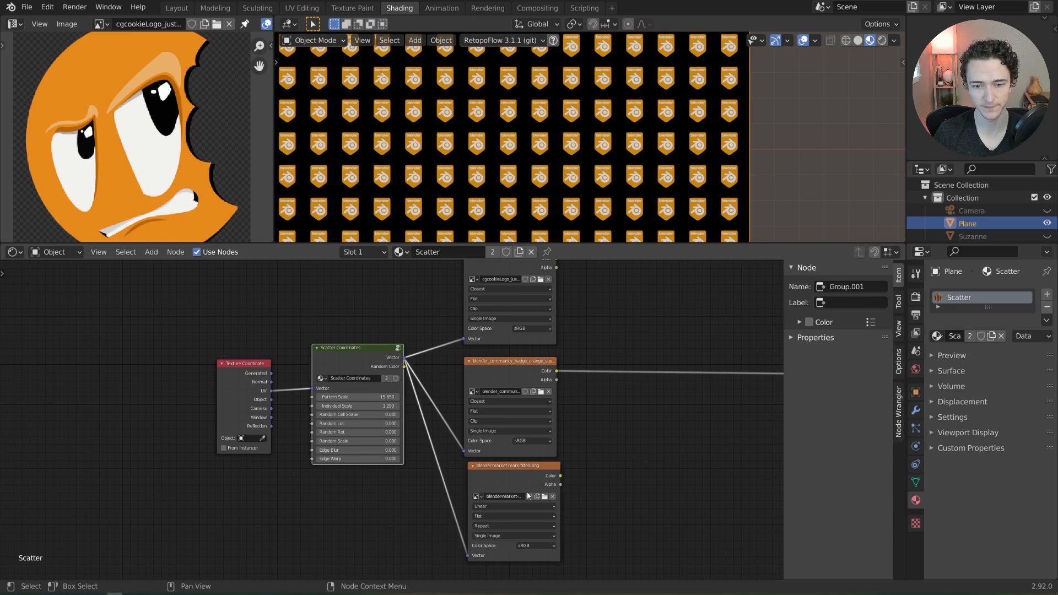
pyautogui.keyDown('ctrl'); pyautogui.keyDown('shift'); pyautogui.click(547, 470); pyautogui.keyUp('shift'); pyautogui.keyUp('ctrl')
pyautogui.moveTo(547, 470); pyautogui.dragTo(543, 476)
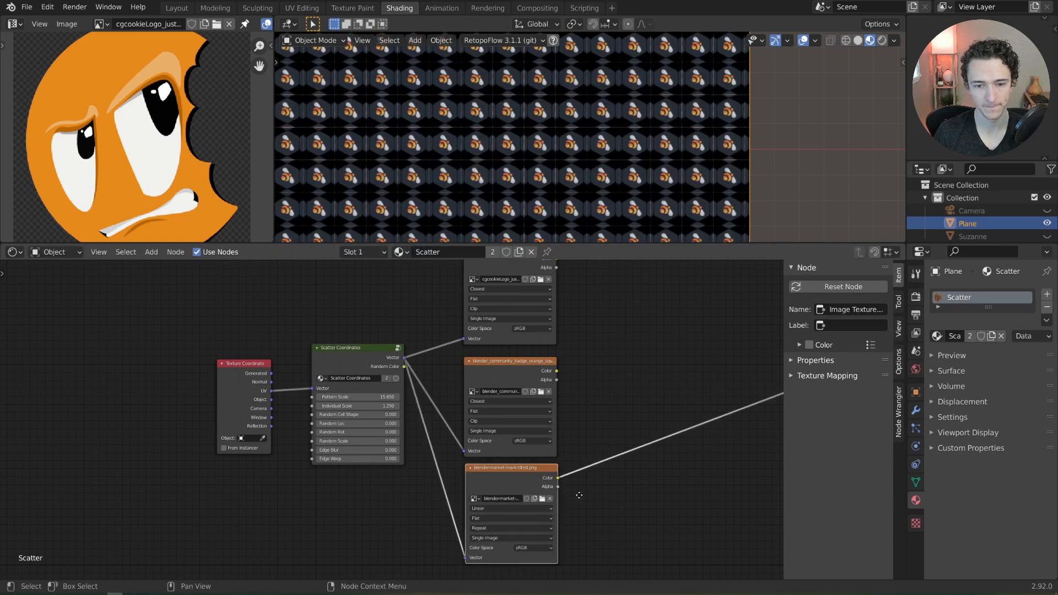
# Step: Set the Blender Market logo texture to Clip extension and Closest interpolation
pyautogui.scroll(1, 521, 473)
pyautogui.click(521, 470)
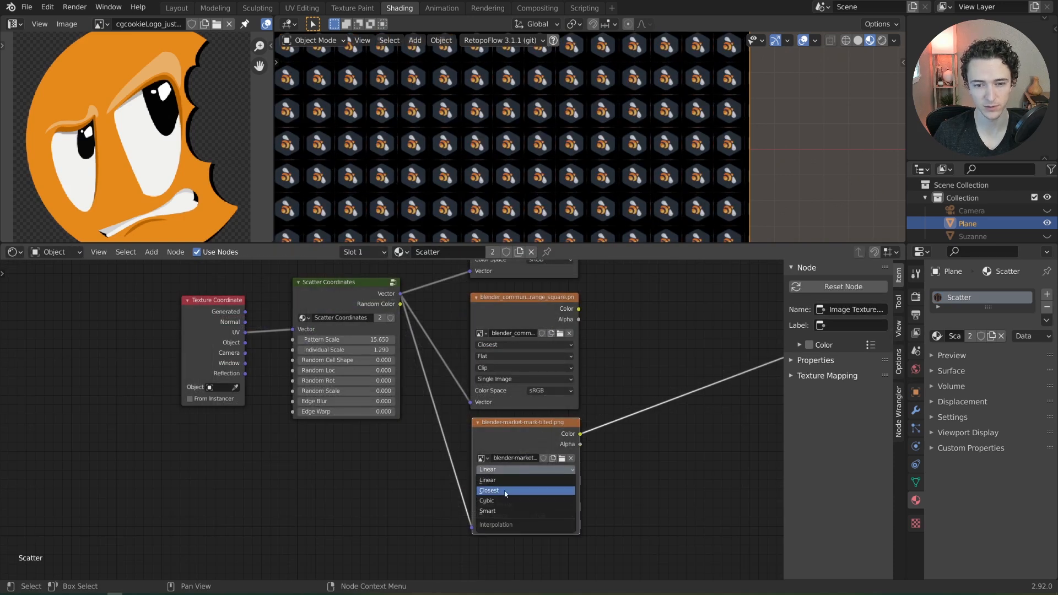
pyautogui.click(506, 490)
pyautogui.scroll(-1, 623, 394)
pyautogui.moveTo(623, 394); pyautogui.dragTo(601, 424, button='middle')
pyautogui.scroll(1, 601, 424)
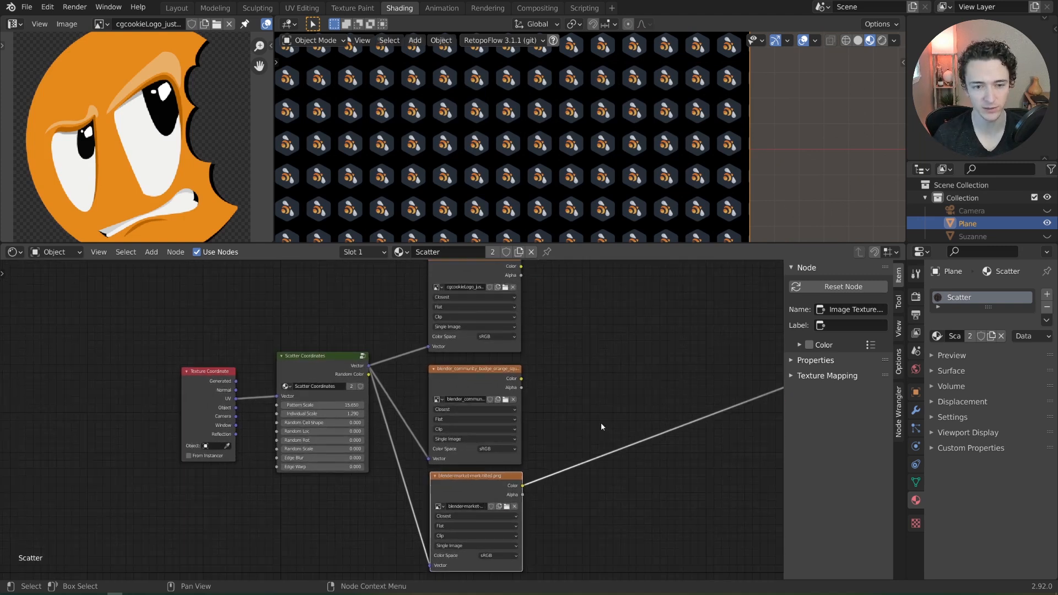
pyautogui.keyDown('shift'); pyautogui.scroll(3, 595, 419); pyautogui.keyUp('shift')
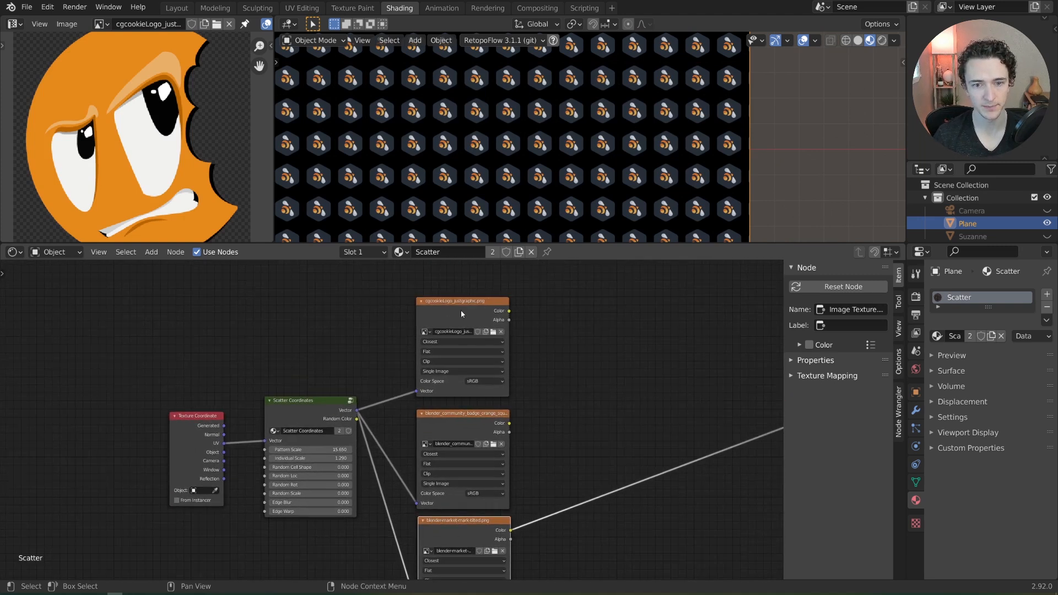
# Step: Preview each of the three logo textures on the Plane in turn
pyautogui.keyDown('ctrl'); pyautogui.keyDown('shift'); pyautogui.click(449, 320); pyautogui.keyUp('shift'); pyautogui.keyUp('ctrl')
pyautogui.keyDown('ctrl'); pyautogui.keyDown('shift'); pyautogui.click(471, 422); pyautogui.keyUp('shift'); pyautogui.keyUp('ctrl')
pyautogui.keyDown('ctrl'); pyautogui.keyDown('shift'); pyautogui.click(477, 526); pyautogui.keyUp('shift'); pyautogui.keyUp('ctrl')
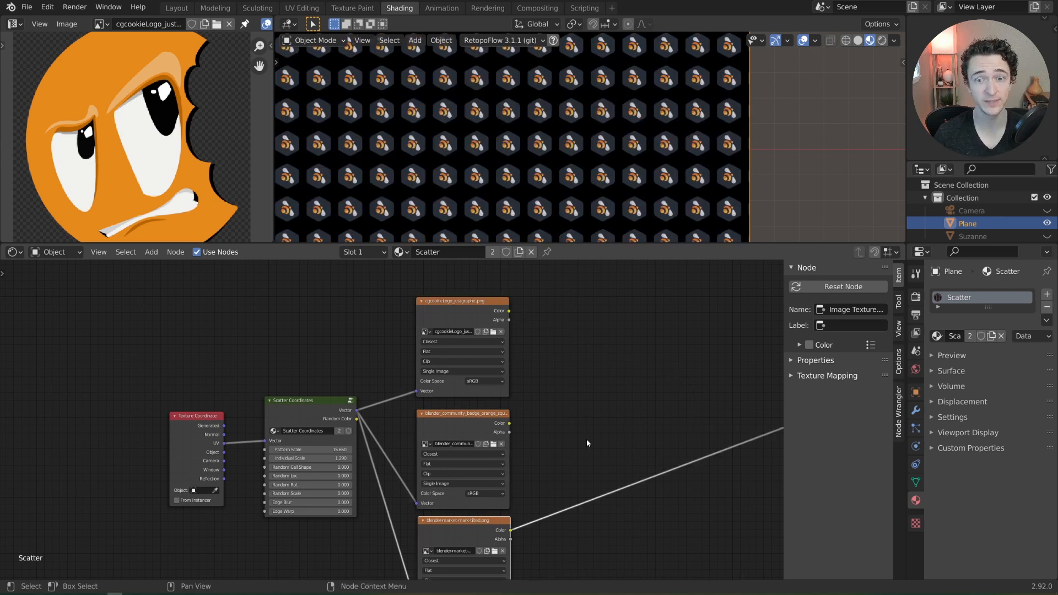
# Step: Move the three logo texture nodes together farther away from the Scatter Coordinates node
pyautogui.moveTo(379, 285); pyautogui.dragTo(502, 578)
pyautogui.press('g')
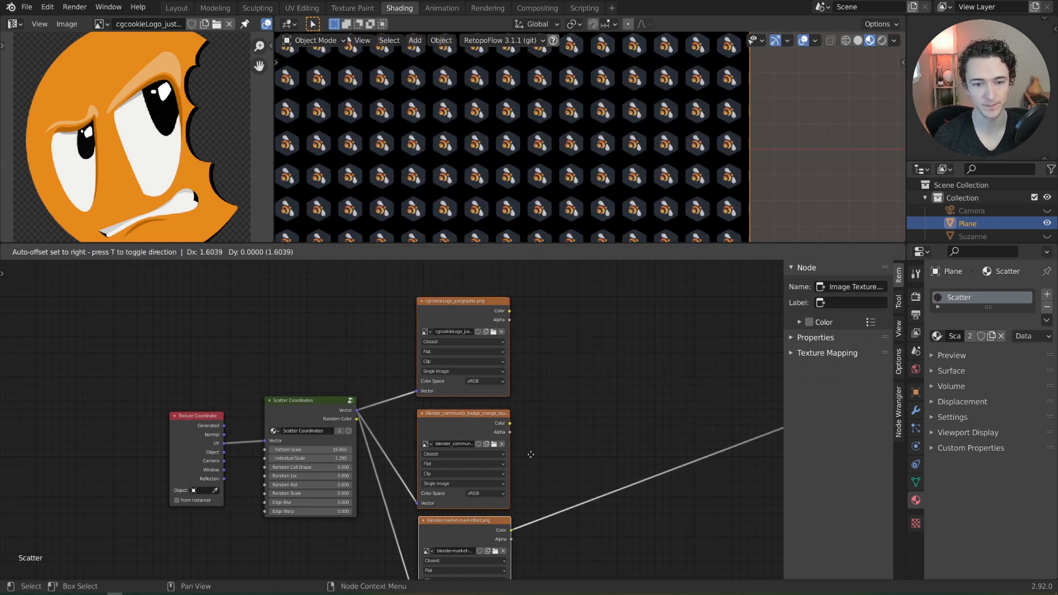
pyautogui.click(562, 456)
pyautogui.click(609, 426)
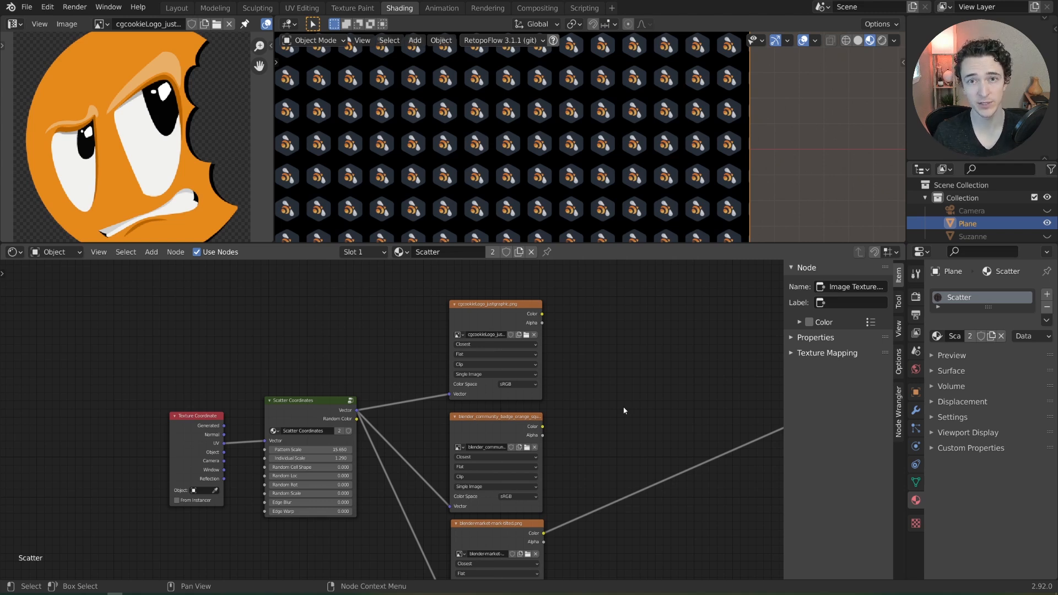
# Step: Add a Map Range node above the logo textures, connect Random Color to its Value, and preview the result
pyautogui.moveTo(594, 367); pyautogui.dragTo(590, 398, button='middle')
pyautogui.hotkey('shift', 'a')
pyautogui.moveTo(593, 374)
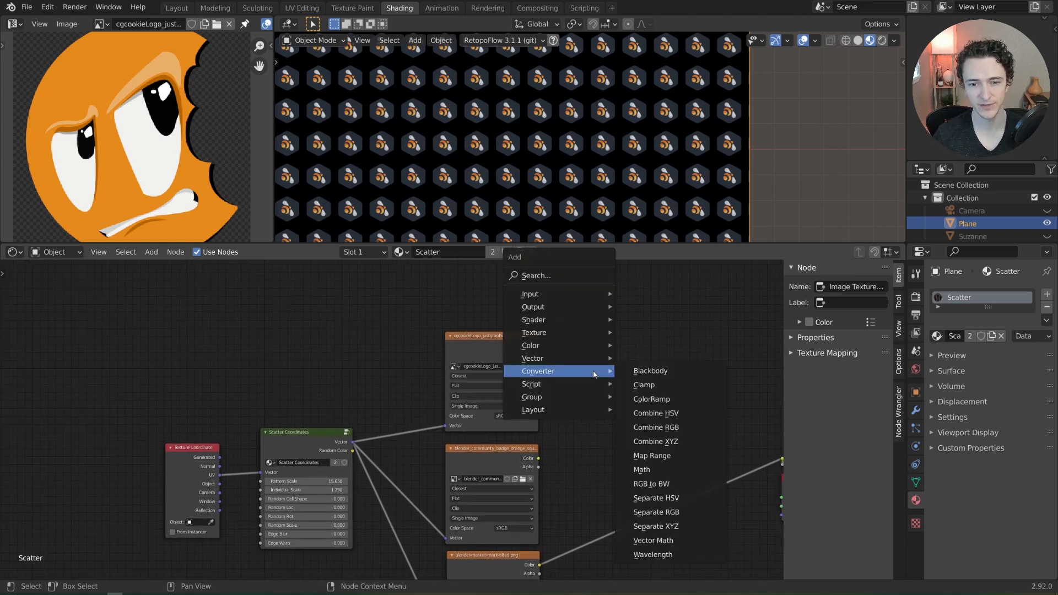
pyautogui.click(651, 455)
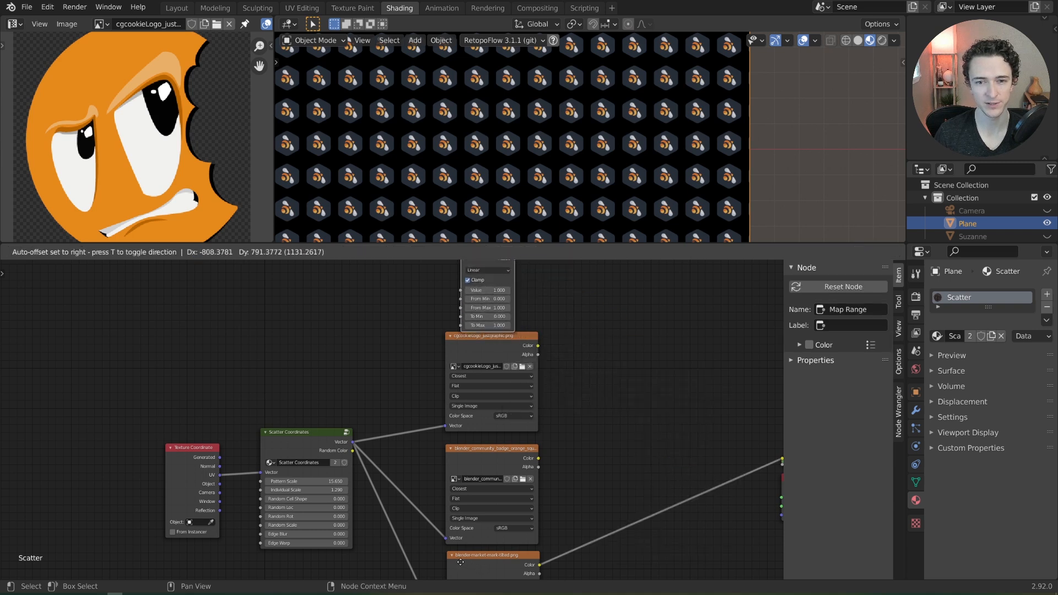
pyautogui.click(524, 353)
pyautogui.moveTo(428, 461); pyautogui.dragTo(397, 481, button='middle')
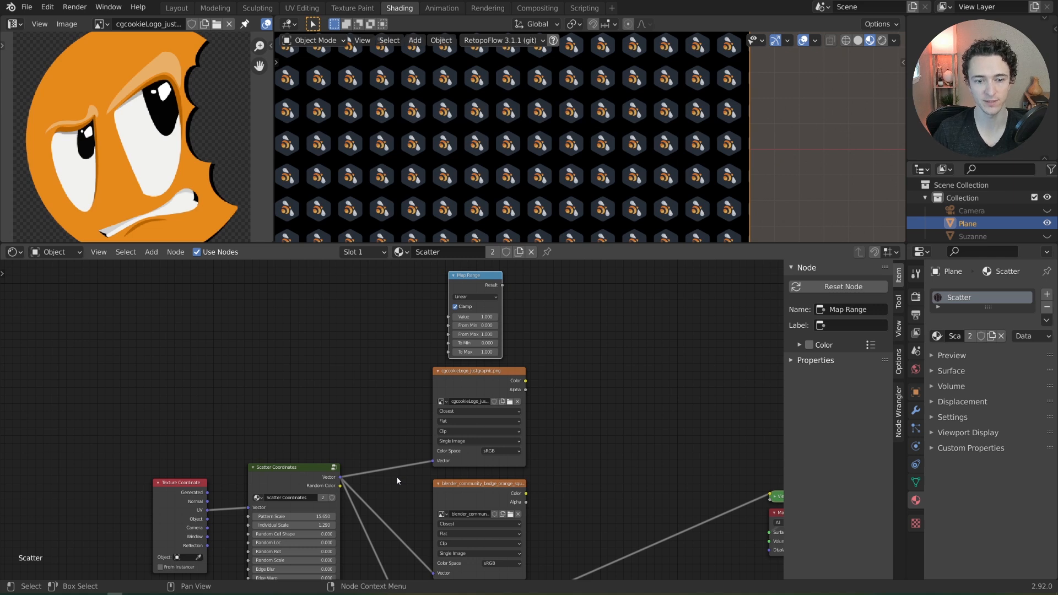
pyautogui.moveTo(341, 477); pyautogui.dragTo(481, 285)
pyautogui.keyDown('ctrl'); pyautogui.keyDown('shift'); pyautogui.click(476, 298); pyautogui.keyUp('shift'); pyautogui.keyUp('ctrl')
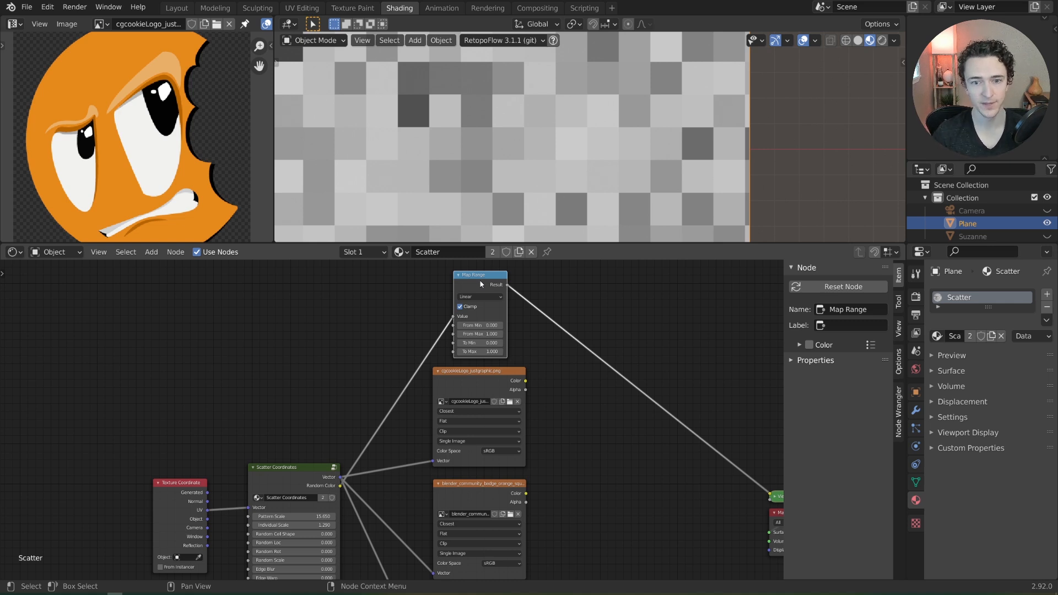
# Step: Set the Map Range node's To Max to 3
pyautogui.doubleClick(479, 352)
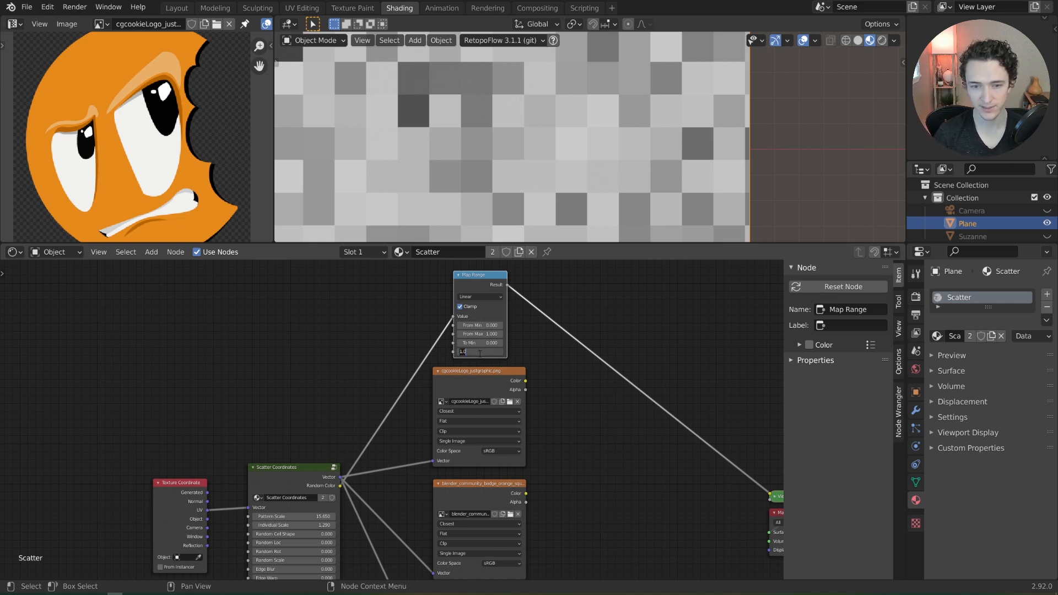
pyautogui.write('3')
pyautogui.press('Return')
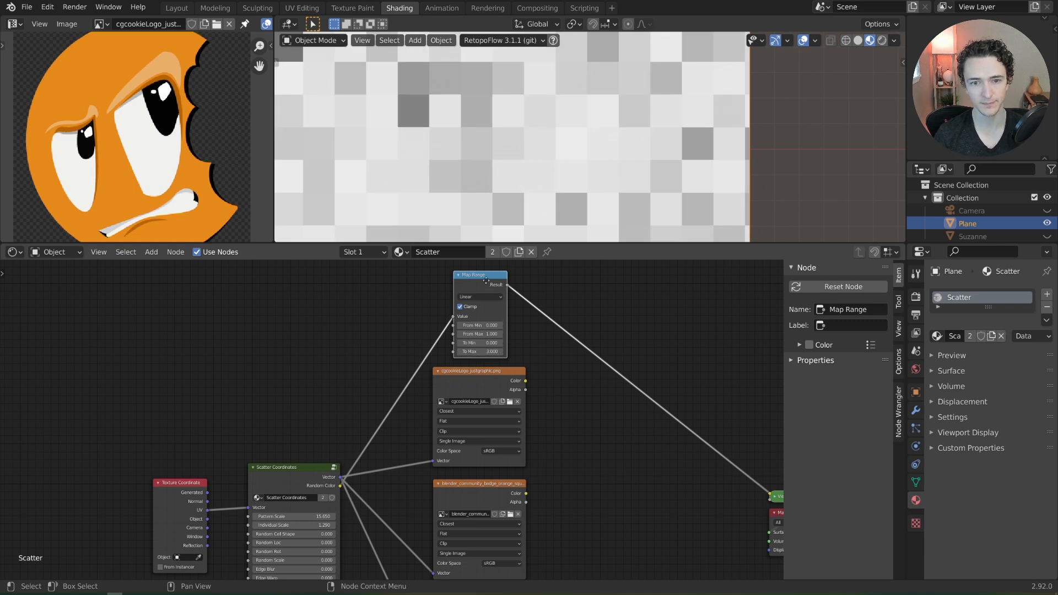
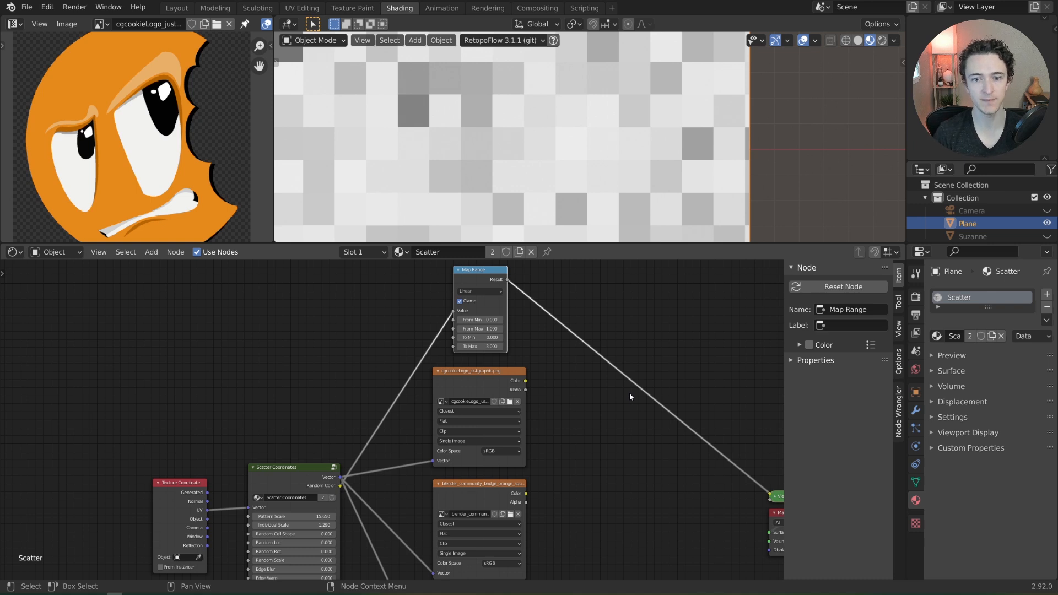
# Step: Add a Math node beside the Map Range node and set its operation to Greater Than
pyautogui.moveTo(629, 393); pyautogui.dragTo(550, 379, button='middle')
pyautogui.hotkey('shift', 'a')
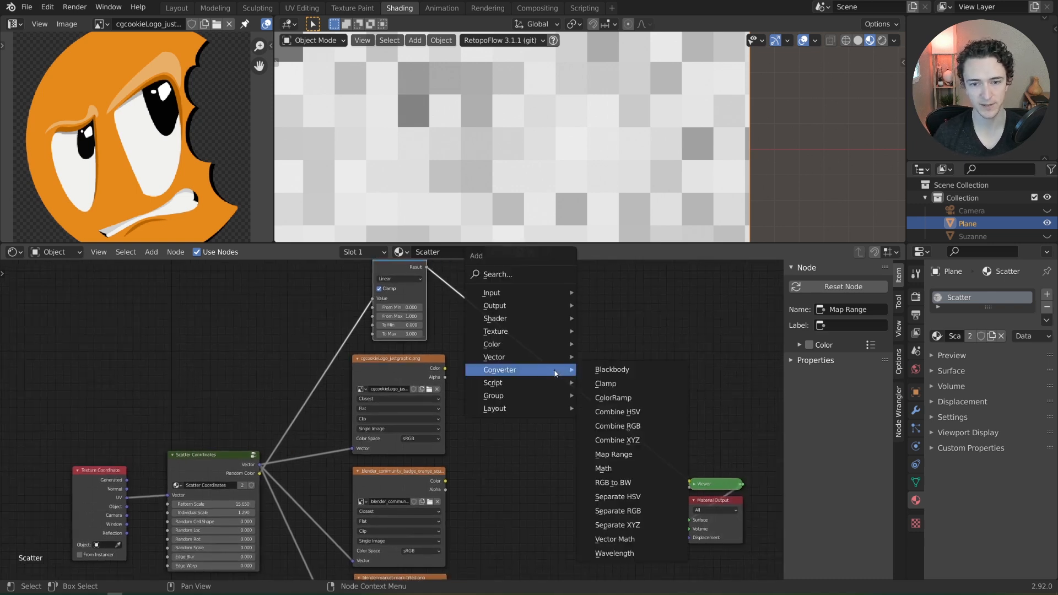
pyautogui.moveTo(542, 368)
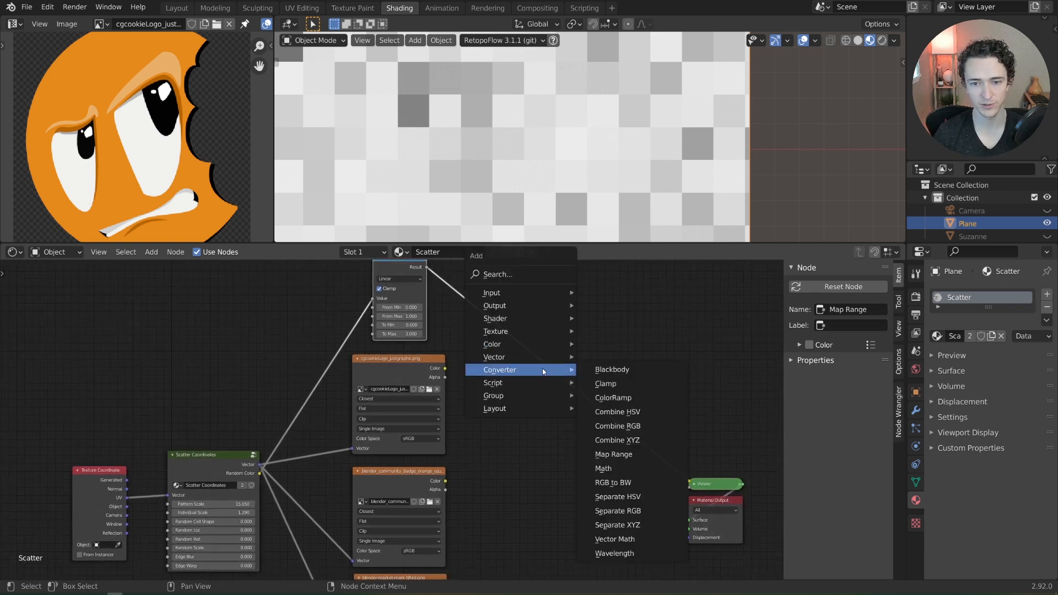
pyautogui.click(606, 468)
pyautogui.scroll(1, 574, 296)
pyautogui.click(566, 304)
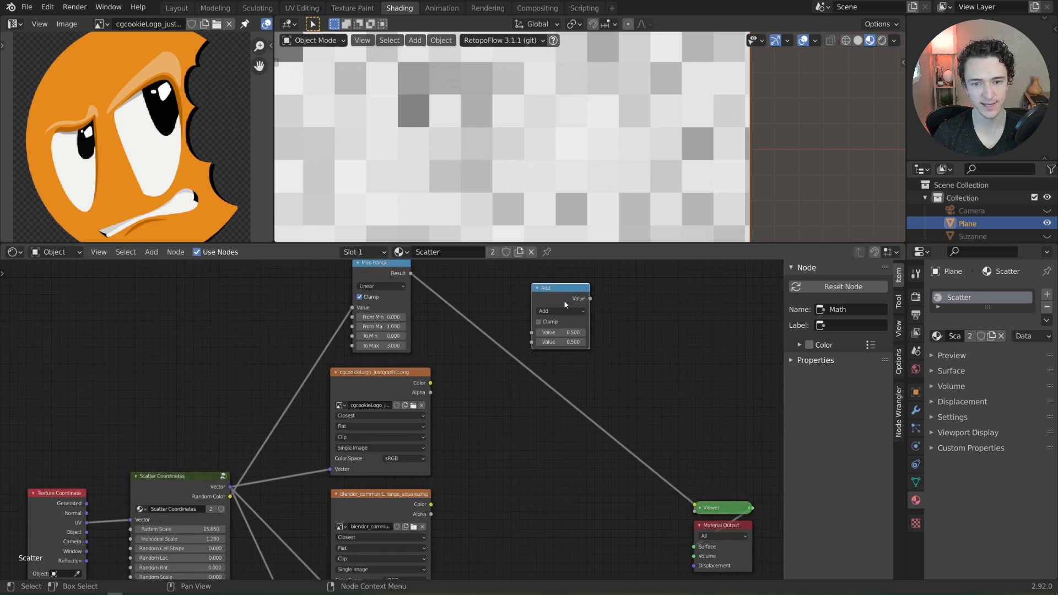
pyautogui.click(562, 311)
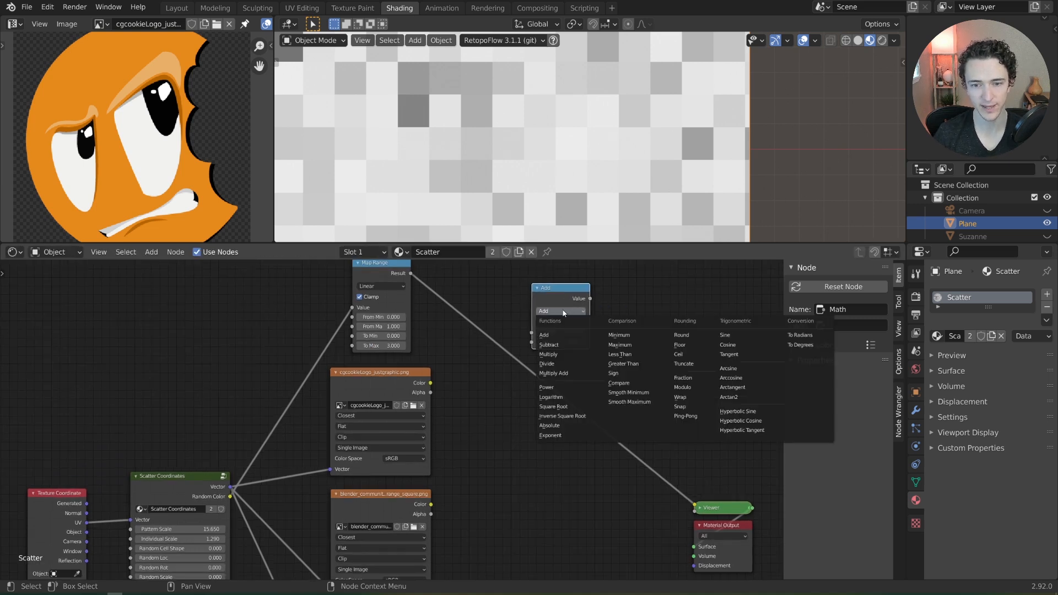
pyautogui.click(623, 364)
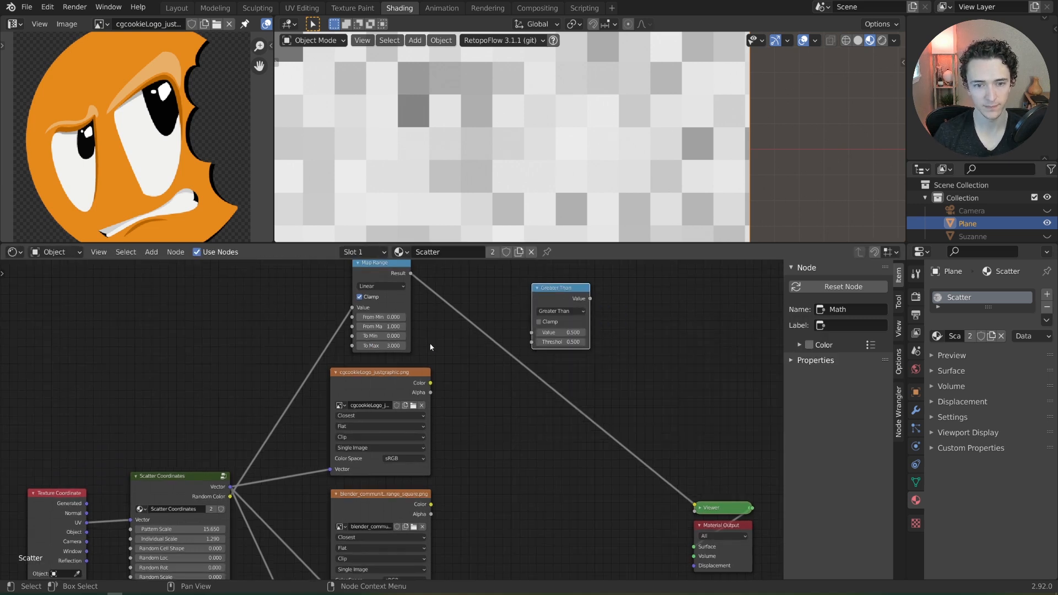
# Step: Connect the Map Range Result to the Greater Than node's Value, set its Threshold to 1, and preview it
pyautogui.moveTo(411, 274); pyautogui.dragTo(531, 332)
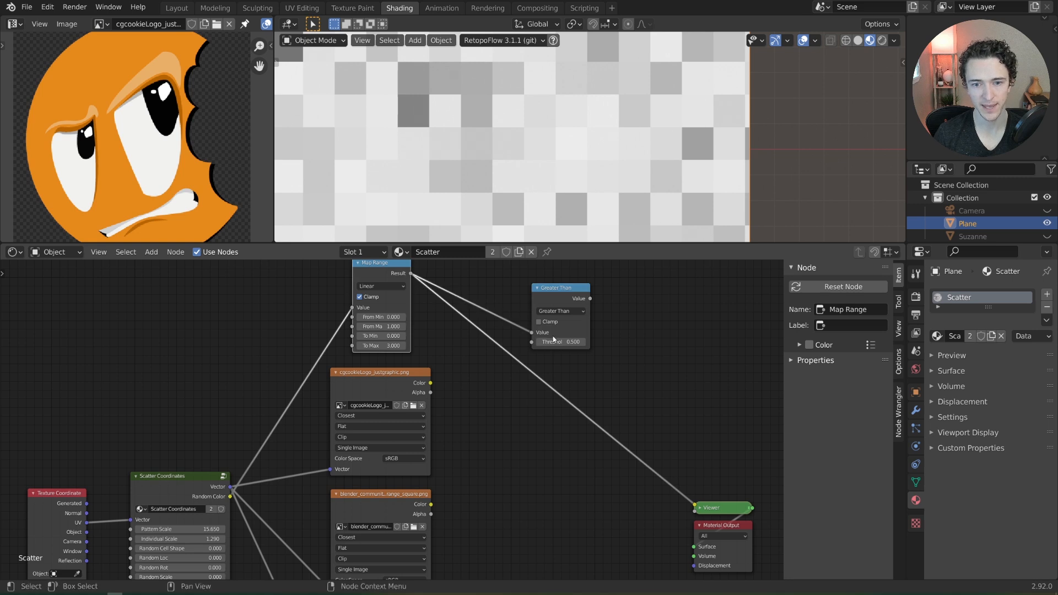
pyautogui.doubleClick(561, 342)
pyautogui.write('1')
pyautogui.press('Return')
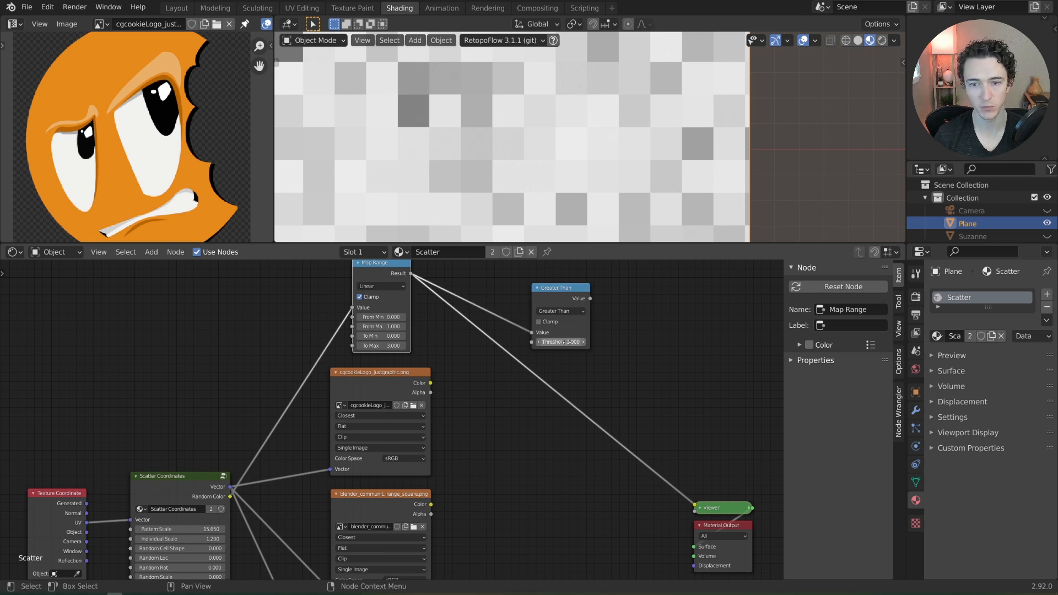
pyautogui.keyDown('ctrl'); pyautogui.keyDown('shift'); pyautogui.click(562, 299); pyautogui.keyUp('shift'); pyautogui.keyUp('ctrl')
pyautogui.moveTo(569, 307); pyautogui.dragTo(550, 327)
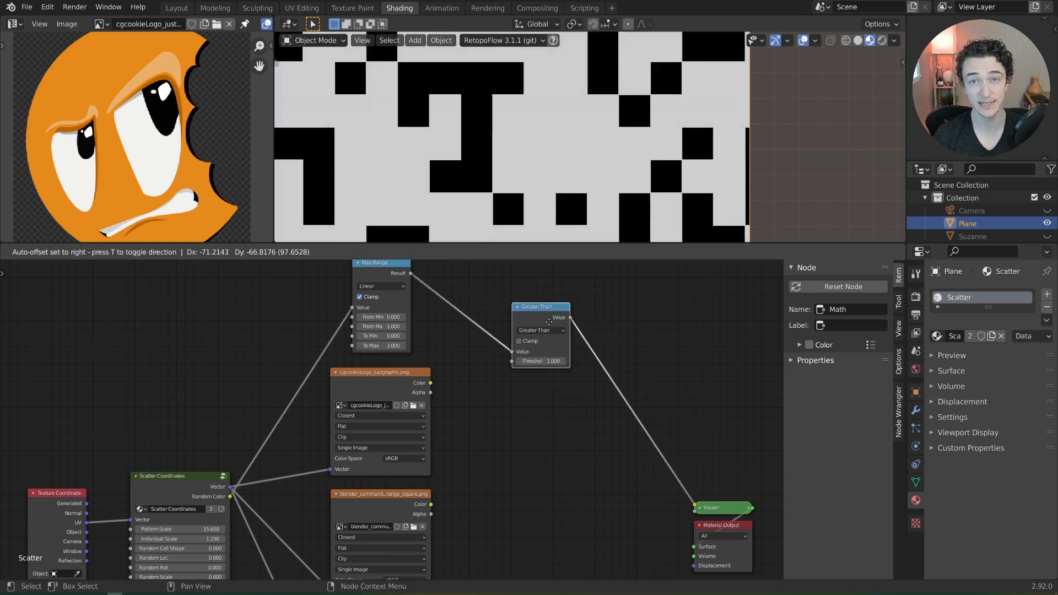
# Step: Move the Viewer and Material Output nodes farther right and reposition the Greater Than node closer to Map Range
pyautogui.scroll(-3, 577, 356)
pyautogui.moveTo(576, 356); pyautogui.dragTo(490, 323, button='middle')
pyautogui.moveTo(514, 408); pyautogui.dragTo(652, 567)
pyautogui.press('g')
pyautogui.click(719, 462)
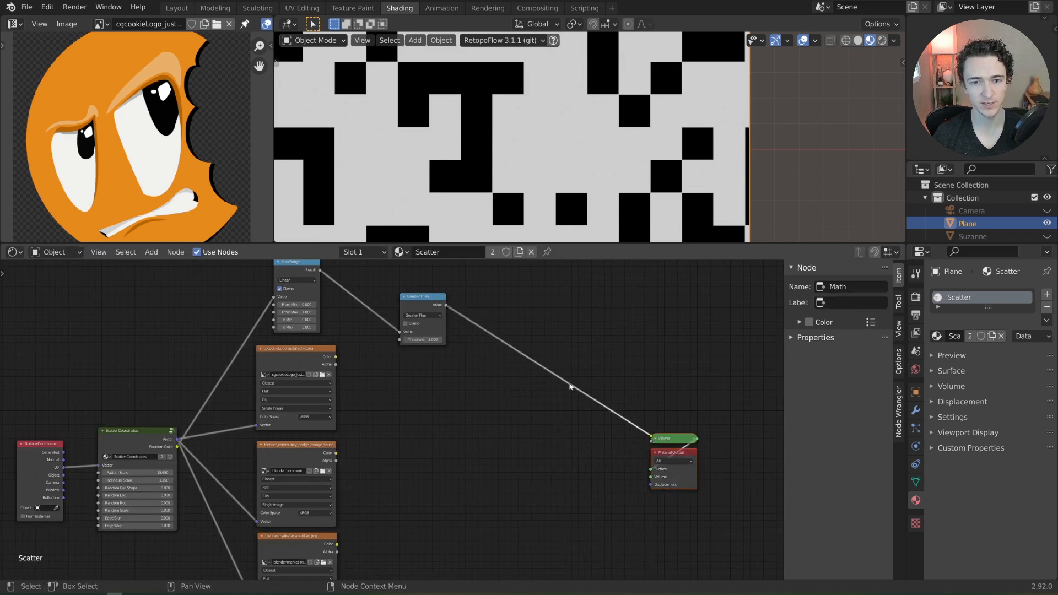
pyautogui.moveTo(433, 316); pyautogui.dragTo(486, 352, button='middle')
pyautogui.scroll(1, 487, 352)
pyautogui.moveTo(486, 316); pyautogui.dragTo(452, 307)
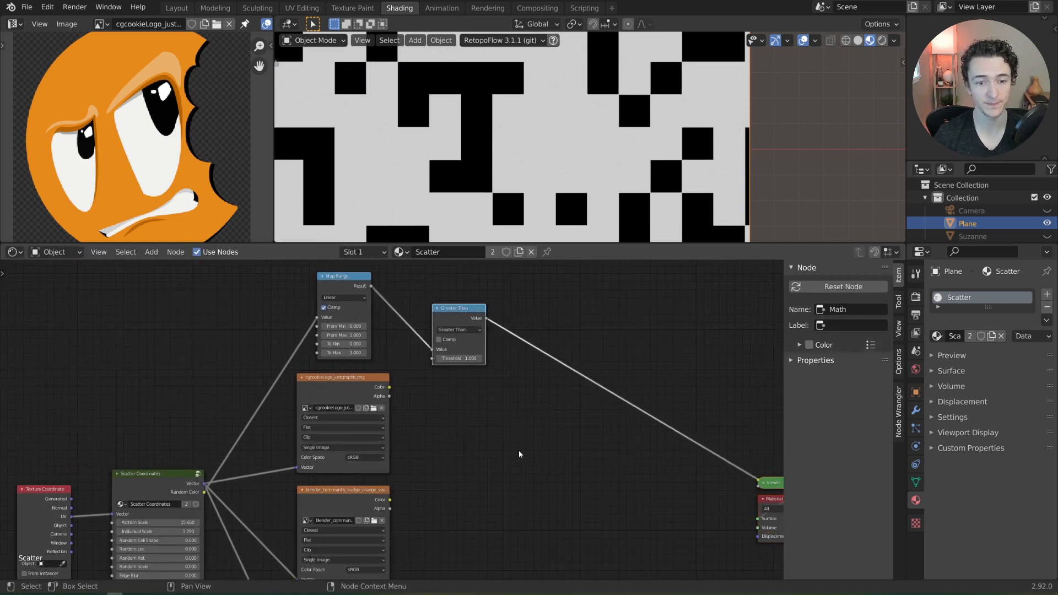
# Step: Add a MixRGB node and connect the cgcookieLogo image's Color to Color1 and the blender_community badge image's Color to Color2
pyautogui.hotkey('shift', 'a')
pyautogui.moveTo(496, 425)
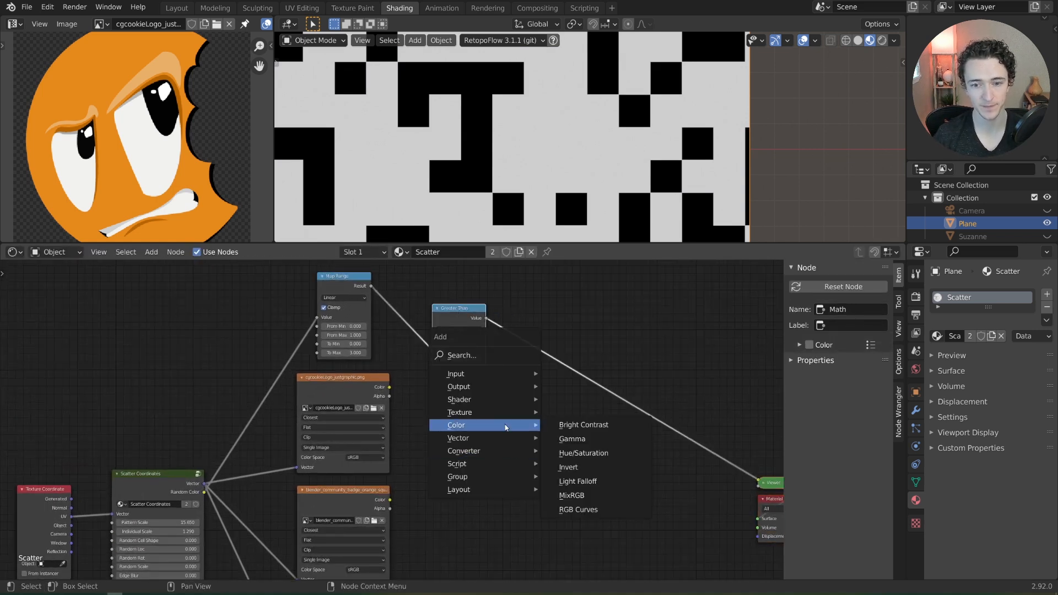
pyautogui.click(580, 494)
pyautogui.click(537, 466)
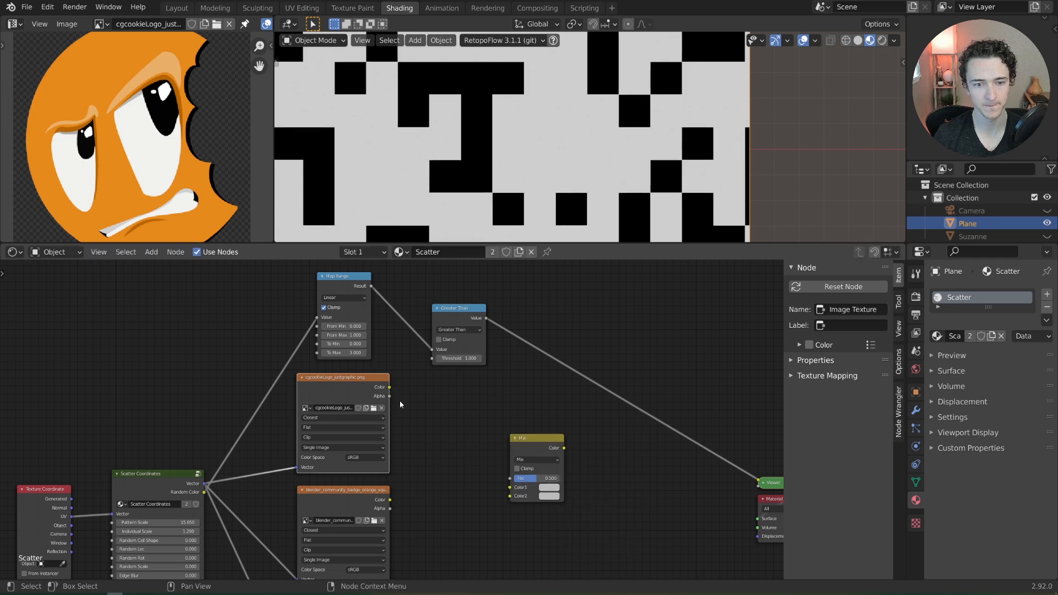
pyautogui.moveTo(389, 386); pyautogui.dragTo(511, 488)
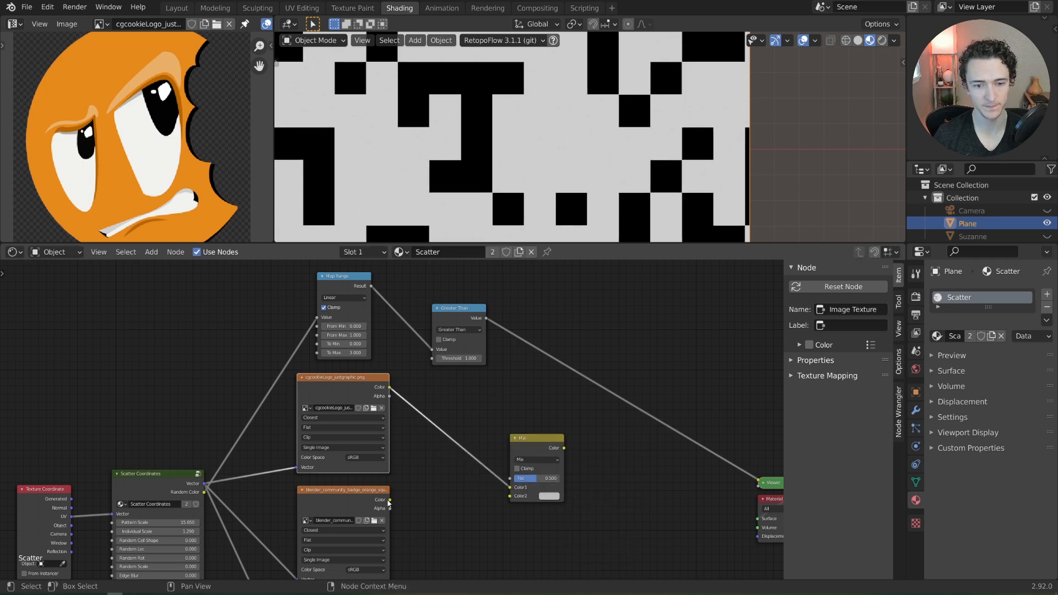
pyautogui.moveTo(390, 500); pyautogui.dragTo(510, 496)
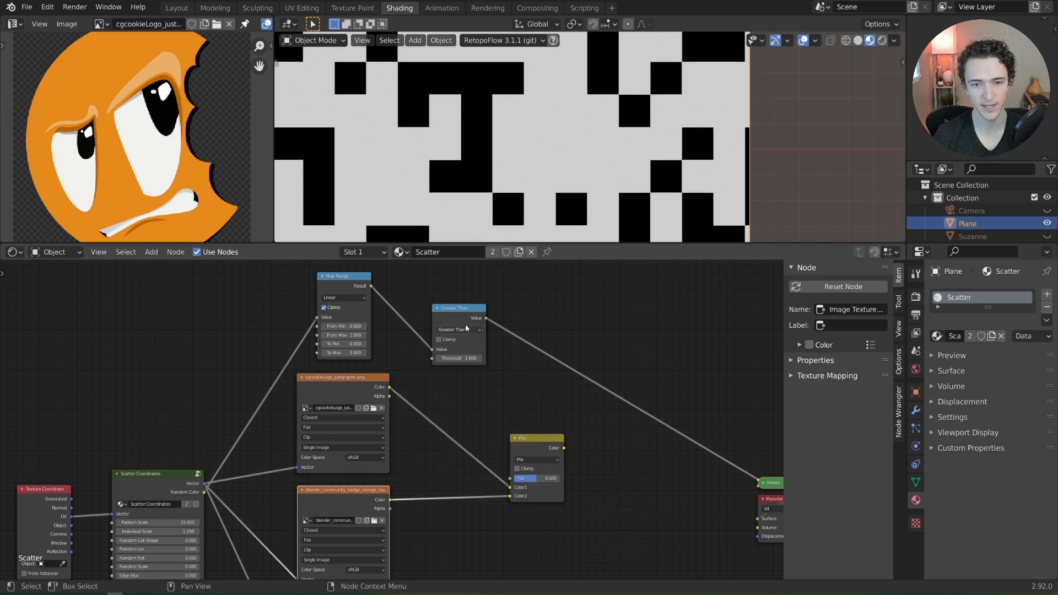
# Step: Connect the Greater Than node's Value to the Mix node's Fac, move the Mix node up slightly, and preview its output
pyautogui.moveTo(466, 328); pyautogui.dragTo(510, 478)
pyautogui.moveTo(535, 439); pyautogui.dragTo(541, 412)
pyautogui.keyDown('ctrl'); pyautogui.keyDown('shift'); pyautogui.click(541, 412); pyautogui.keyUp('shift'); pyautogui.keyUp('ctrl')
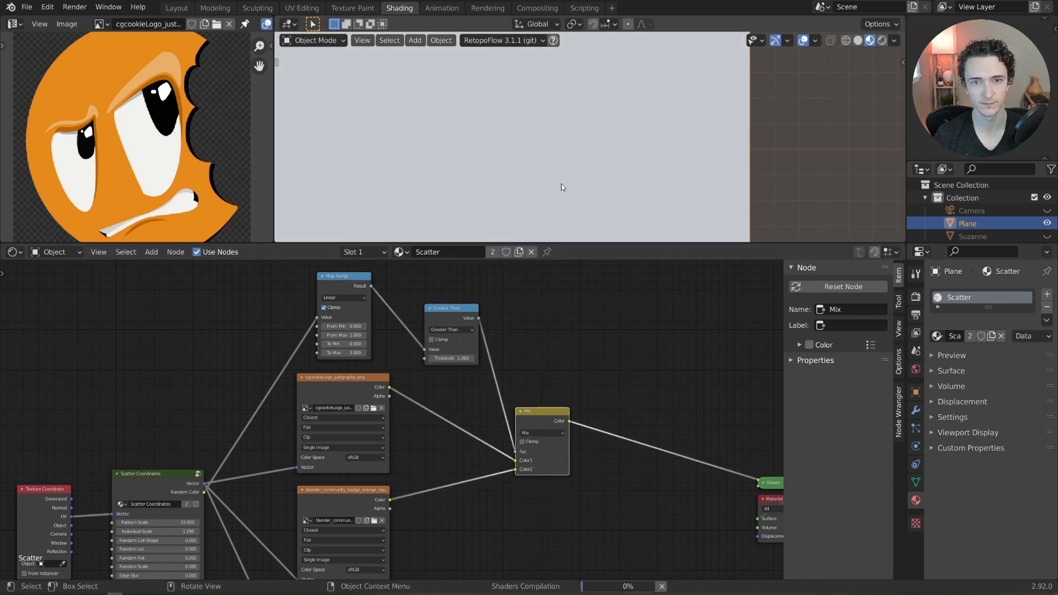
pyautogui.moveTo(519, 403); pyautogui.dragTo(460, 368, button='middle')
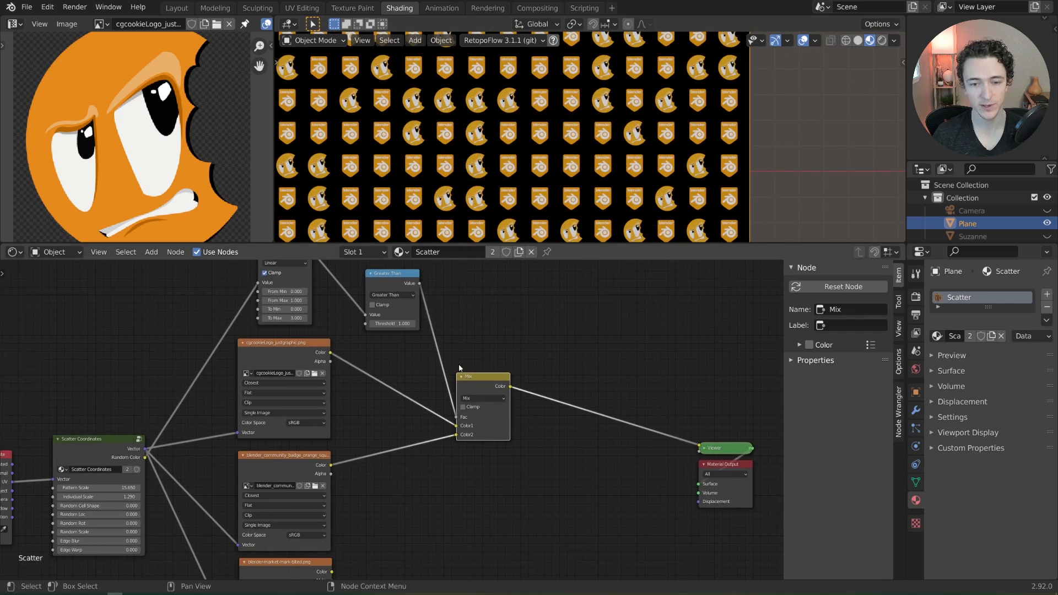
# Step: Duplicate the Mix node, then connect the first Mix's Color to its Color1 and the blender-market image's Color to its Color2
pyautogui.hotkey('shift', 'd')
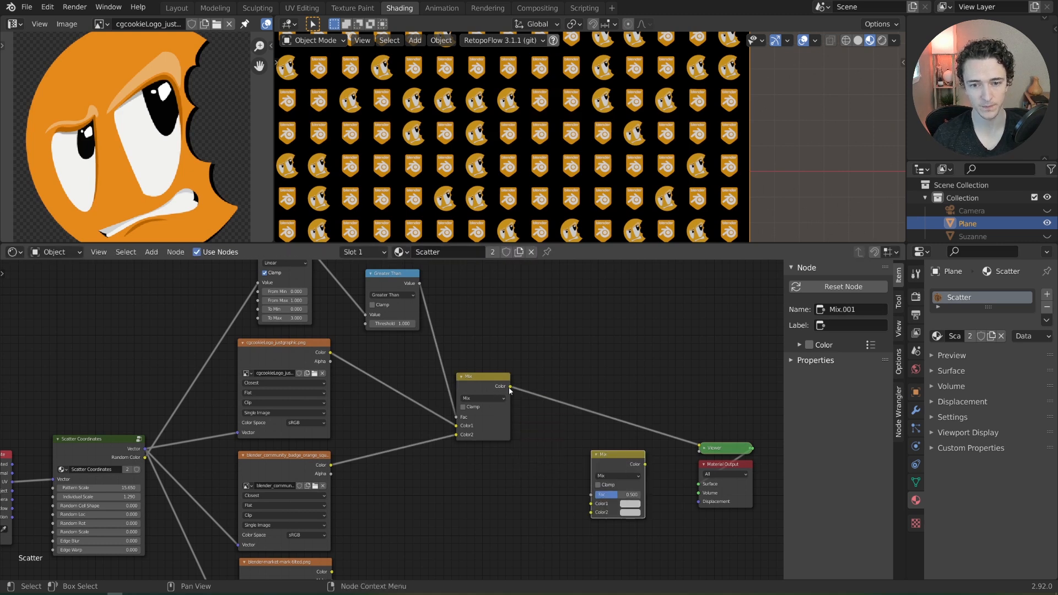
pyautogui.moveTo(510, 386); pyautogui.dragTo(591, 503)
pyautogui.moveTo(338, 578); pyautogui.dragTo(317, 531, button='middle')
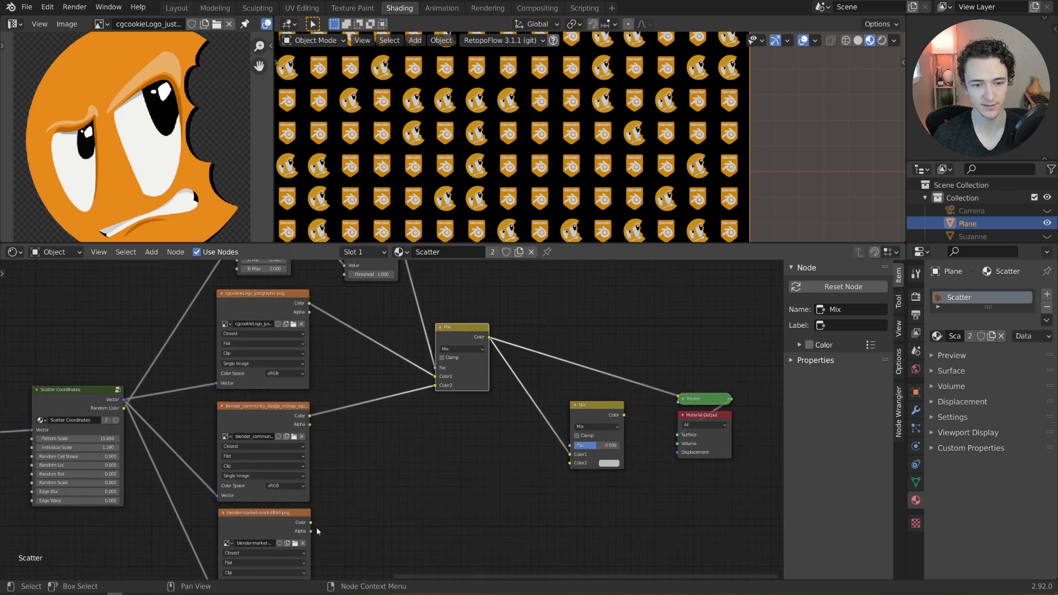
pyautogui.moveTo(311, 523); pyautogui.dragTo(578, 467)
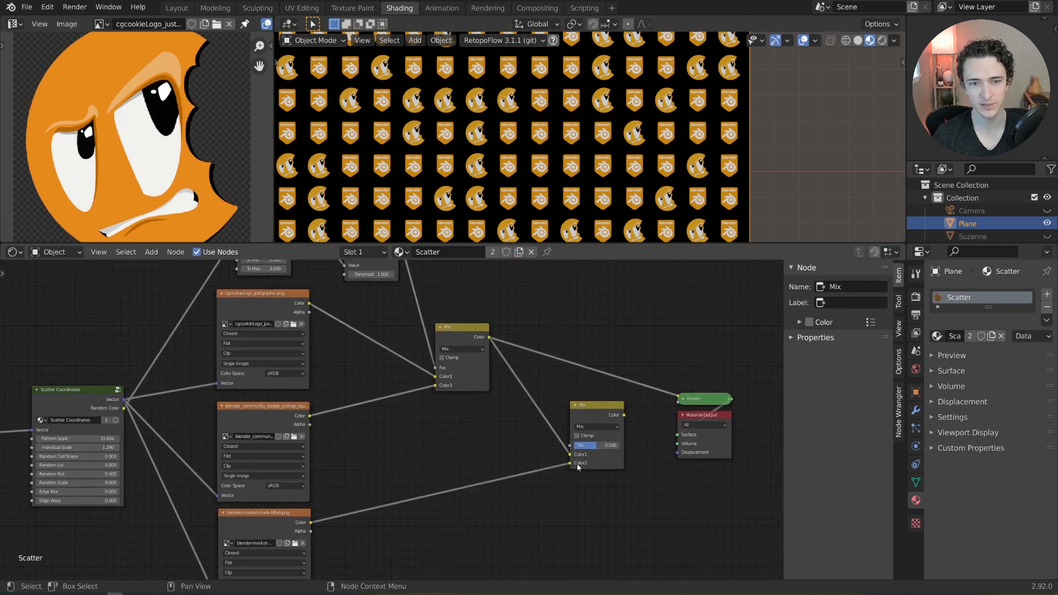
pyautogui.moveTo(577, 467); pyautogui.dragTo(591, 549, button='middle')
# Step: Duplicate the Greater Than node with its Map Range input link kept, and arrange both Greater Than nodes and the second Mix node more compactly
pyautogui.click(394, 334)
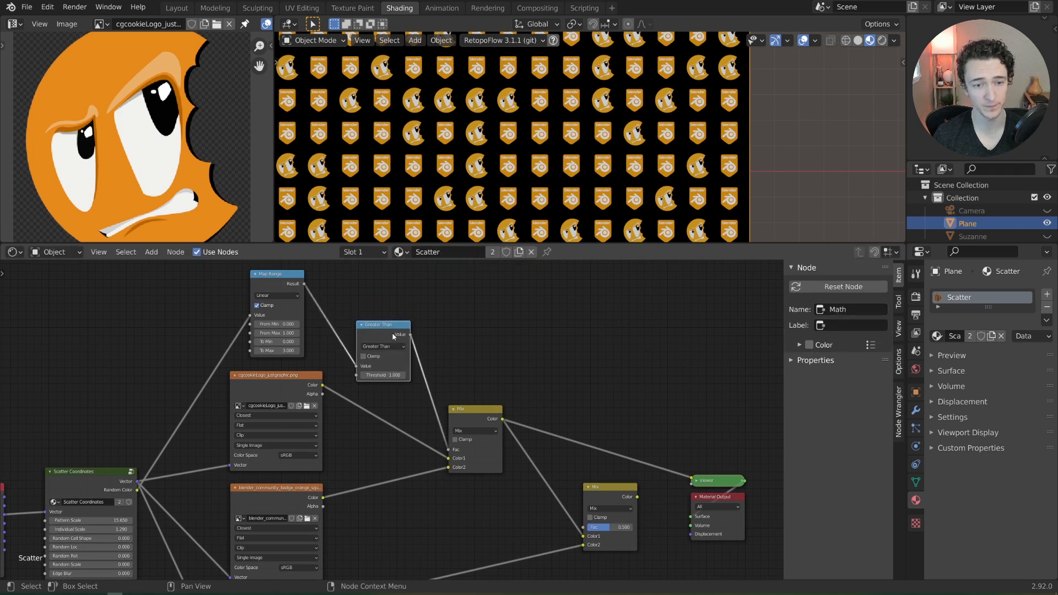
pyautogui.hotkey('shift', 'd')
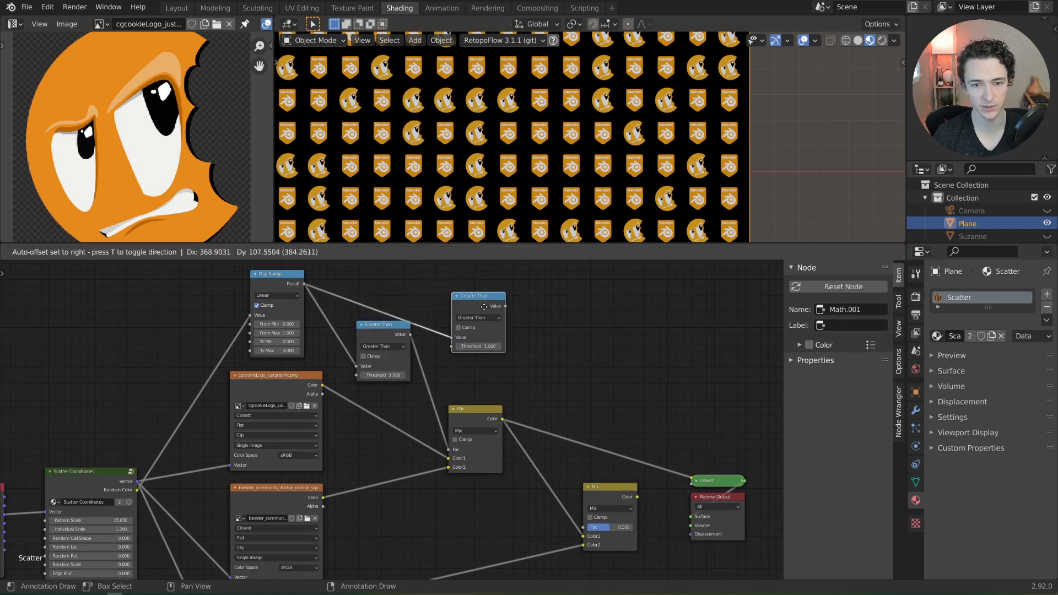
pyautogui.click(483, 338)
pyautogui.moveTo(601, 486); pyautogui.dragTo(561, 456)
pyautogui.moveTo(404, 329); pyautogui.dragTo(402, 340)
pyautogui.click(483, 332)
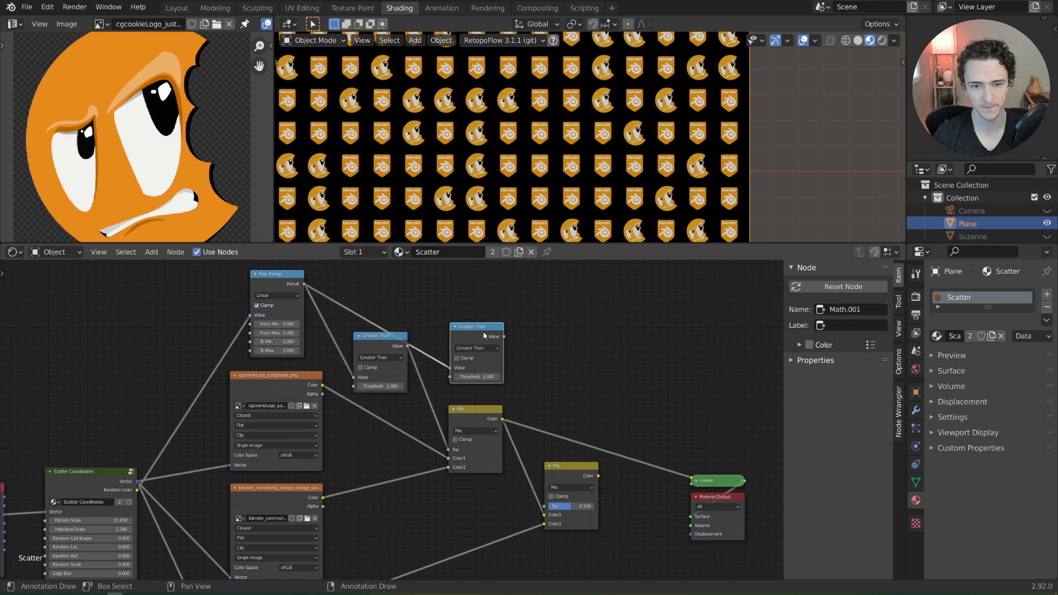
pyautogui.moveTo(483, 335); pyautogui.dragTo(487, 327)
# Step: Set the duplicated Greater Than node's Threshold to 2, connect its Value to the second Mix node's Fac, and preview that Mix
pyautogui.click(485, 369)
pyautogui.write('2')
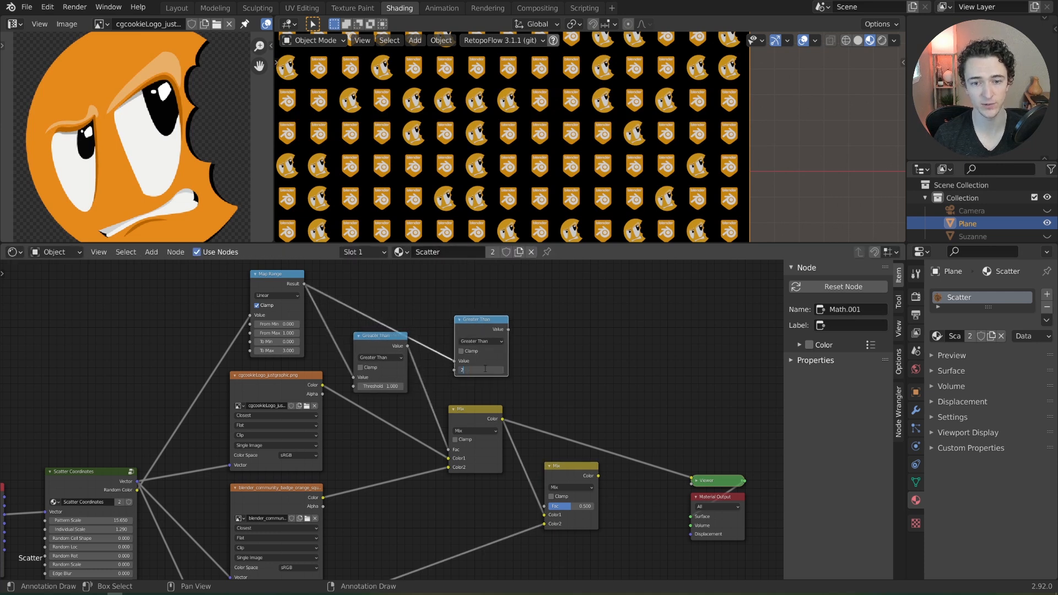
pyautogui.press('Return')
pyautogui.moveTo(509, 331); pyautogui.dragTo(544, 506)
pyautogui.keyDown('ctrl'); pyautogui.keyDown('shift'); pyautogui.click(569, 475); pyautogui.keyUp('shift'); pyautogui.keyUp('ctrl')
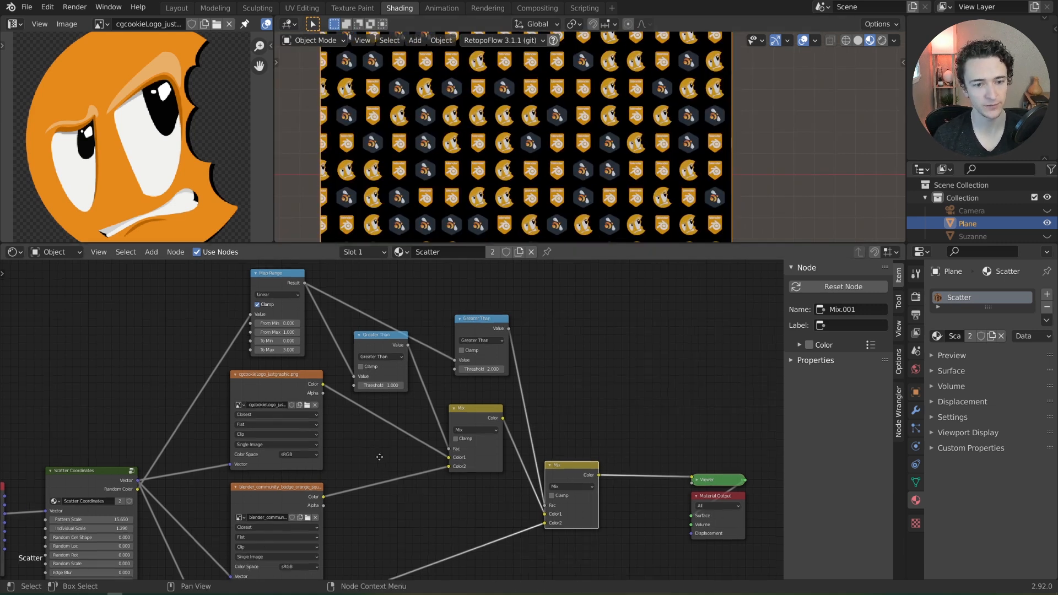
pyautogui.moveTo(368, 435); pyautogui.dragTo(437, 425, button='middle')
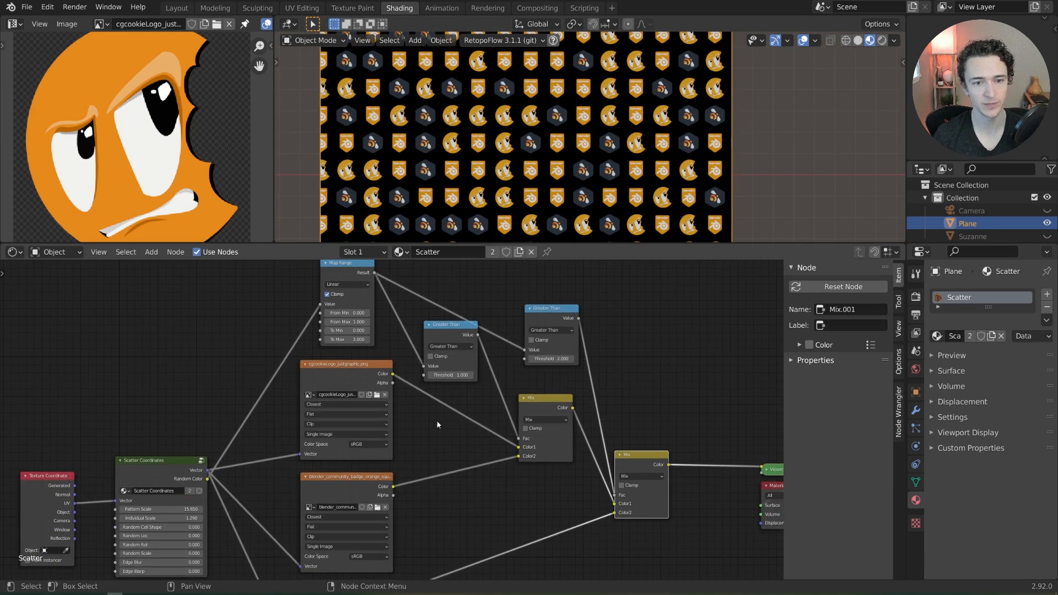
# Step: Try a lower To Max on the Map Range node and set it back to 3
pyautogui.moveTo(347, 341)
pyautogui.mouseDown()
pyautogui.moveTo(329, 341)
pyautogui.moveTo(356, 339)
pyautogui.moveTo(331, 339)
pyautogui.mouseUp()
pyautogui.click(350, 339)
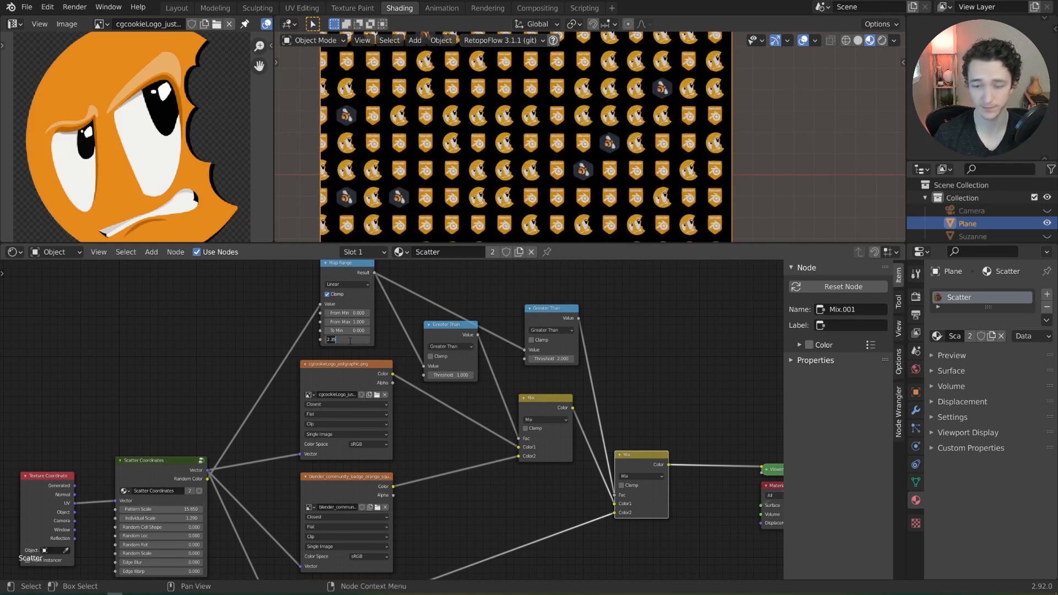
pyautogui.write('3')
pyautogui.press('Return')
# Step: Nudge the first Greater Than node and the second Mix node slightly upward to tidy the node layout
pyautogui.scroll(-2, 487, 441)
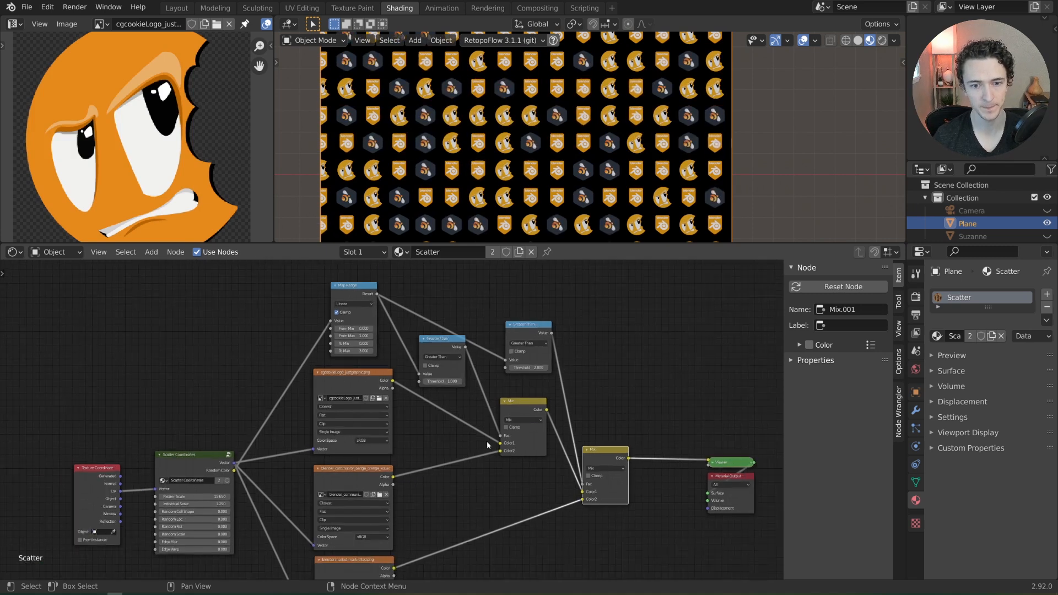
pyautogui.moveTo(447, 308); pyautogui.dragTo(447, 305)
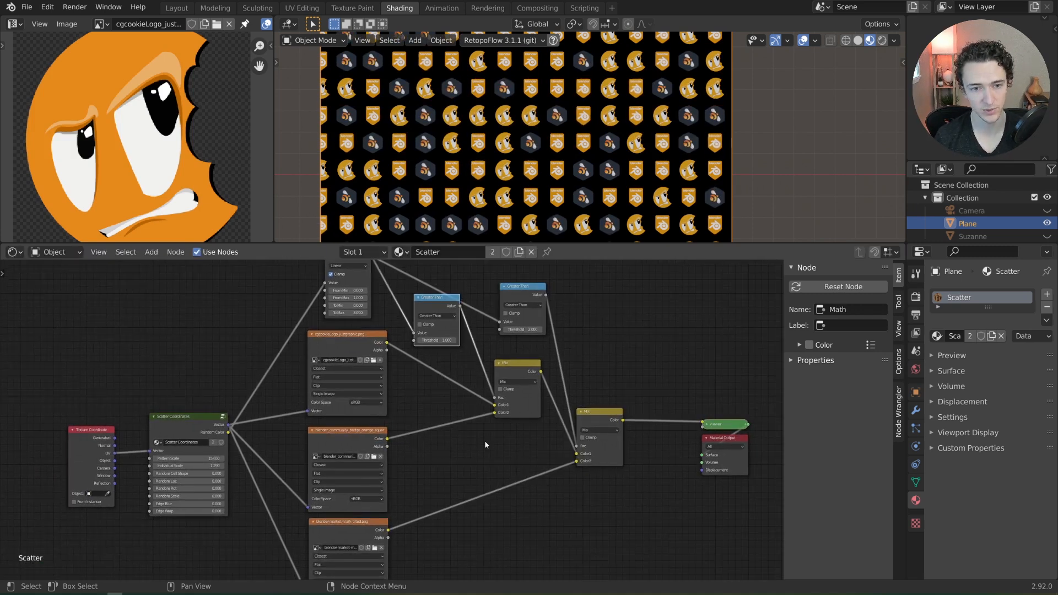
pyautogui.moveTo(601, 435); pyautogui.dragTo(599, 427)
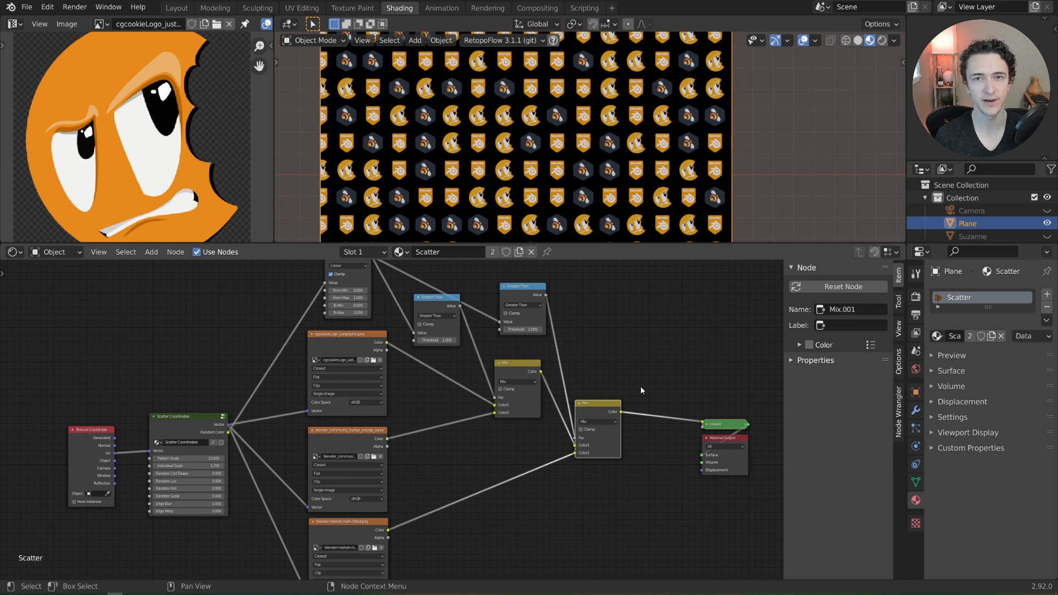
pyautogui.moveTo(495, 408); pyautogui.dragTo(495, 384, button='middle')
pyautogui.scroll(1, 494, 384)
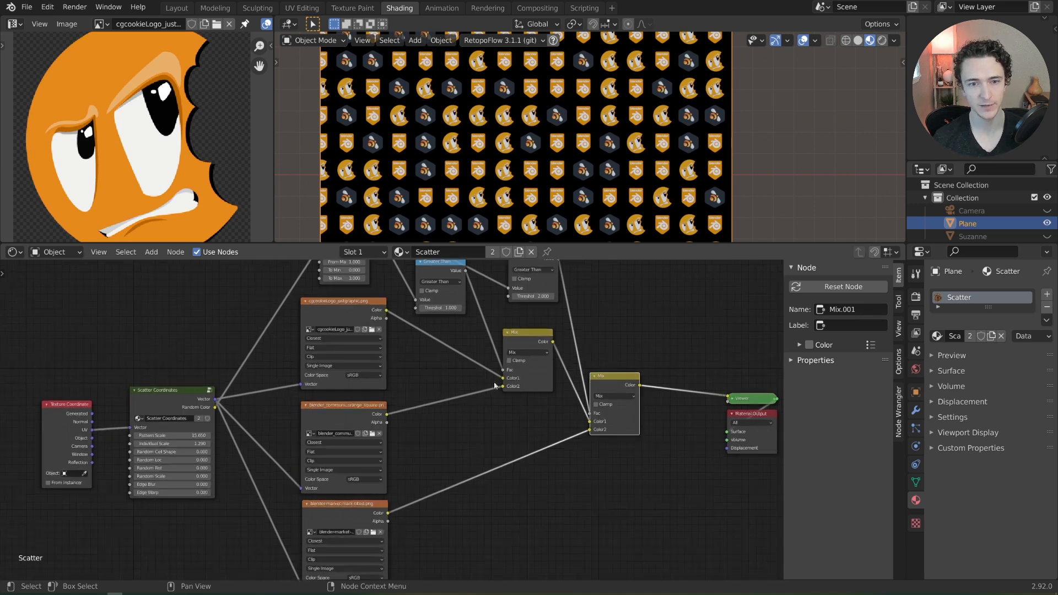
pyautogui.scroll(3, 585, 200)
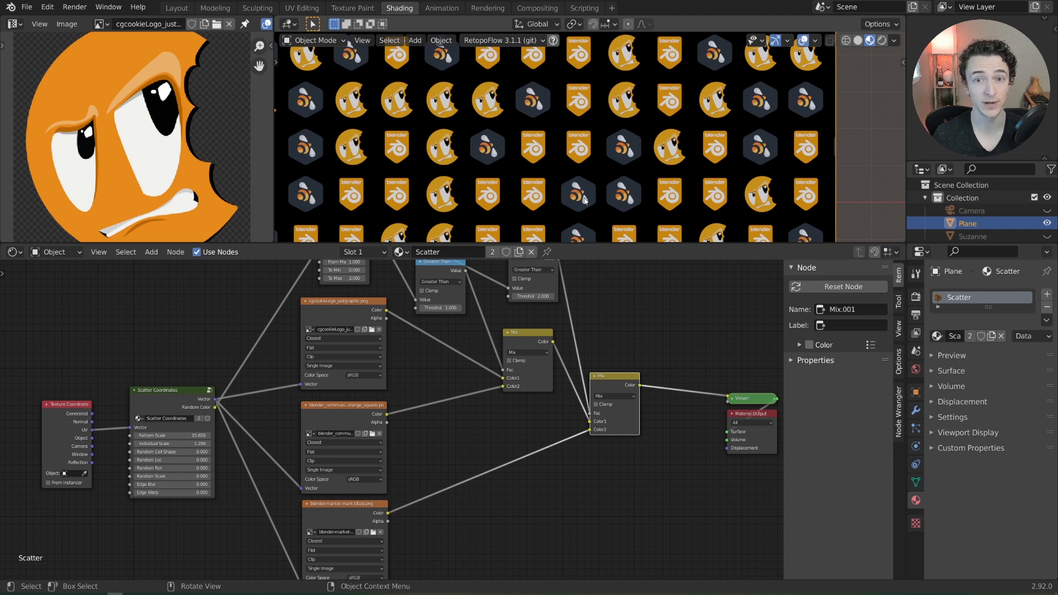
# Step: Duplicate both Mix nodes together with their input links kept, placing the copies directly below the originals
pyautogui.moveTo(622, 381); pyautogui.dragTo(583, 361, button='middle')
pyautogui.click(477, 319)
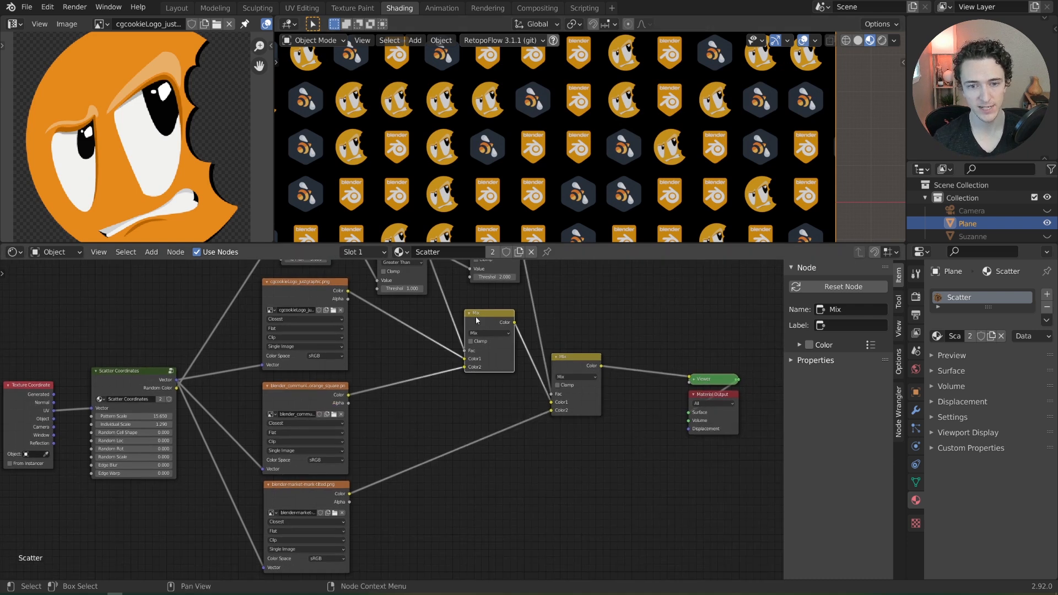
pyautogui.keyDown('shift'); pyautogui.click(590, 372); pyautogui.keyUp('shift')
pyautogui.hotkey('shift', 'd')
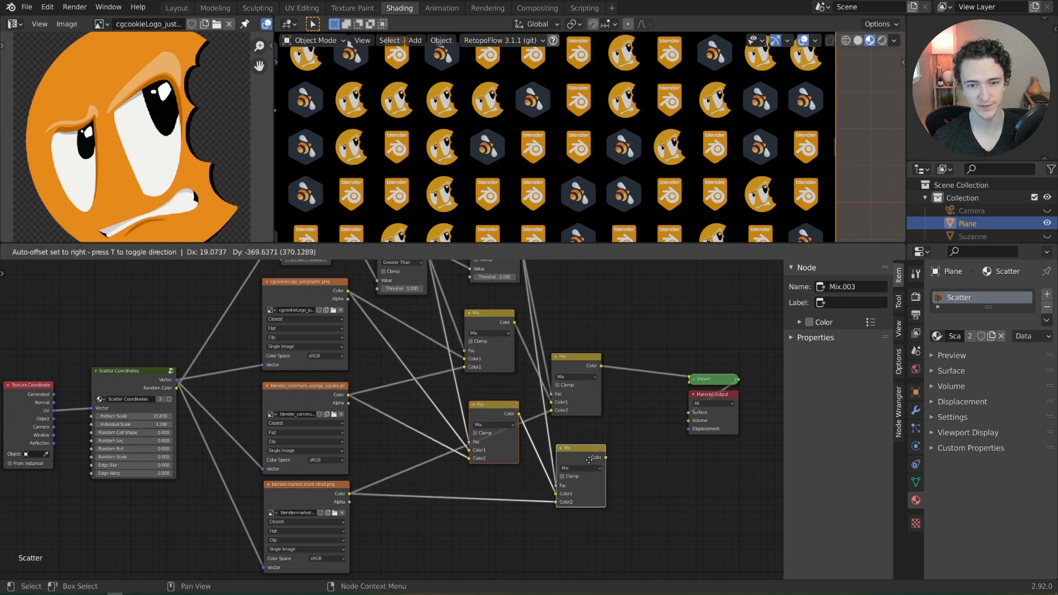
pyautogui.click(584, 438)
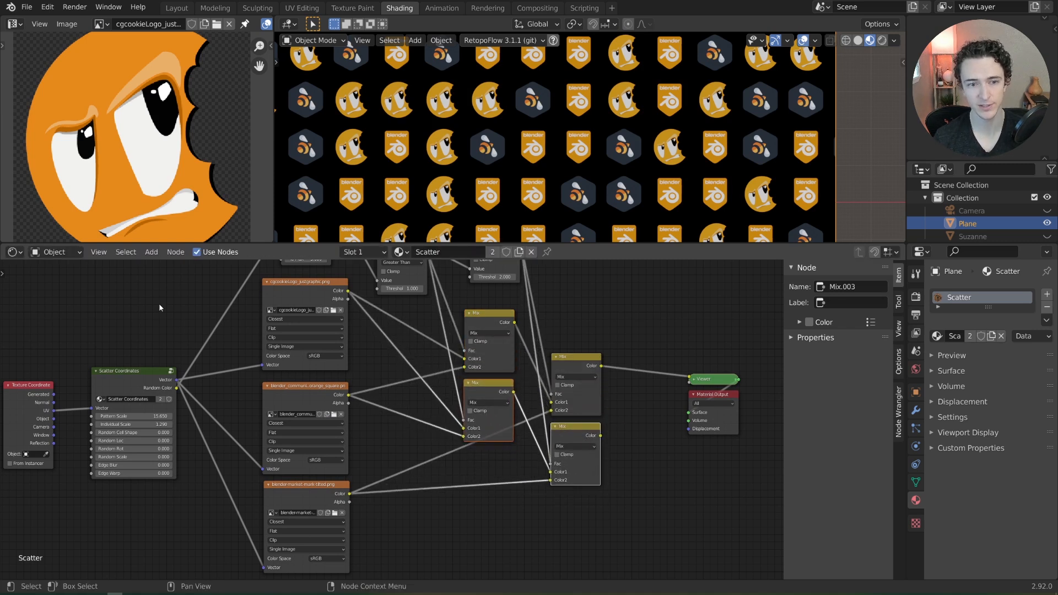
# Step: Replace the Color inputs of the duplicated Mix nodes with the matching Alpha outputs of the three image textures
pyautogui.moveTo(348, 298); pyautogui.dragTo(471, 429)
pyautogui.moveTo(350, 403); pyautogui.dragTo(466, 439)
pyautogui.moveTo(348, 502); pyautogui.dragTo(551, 480)
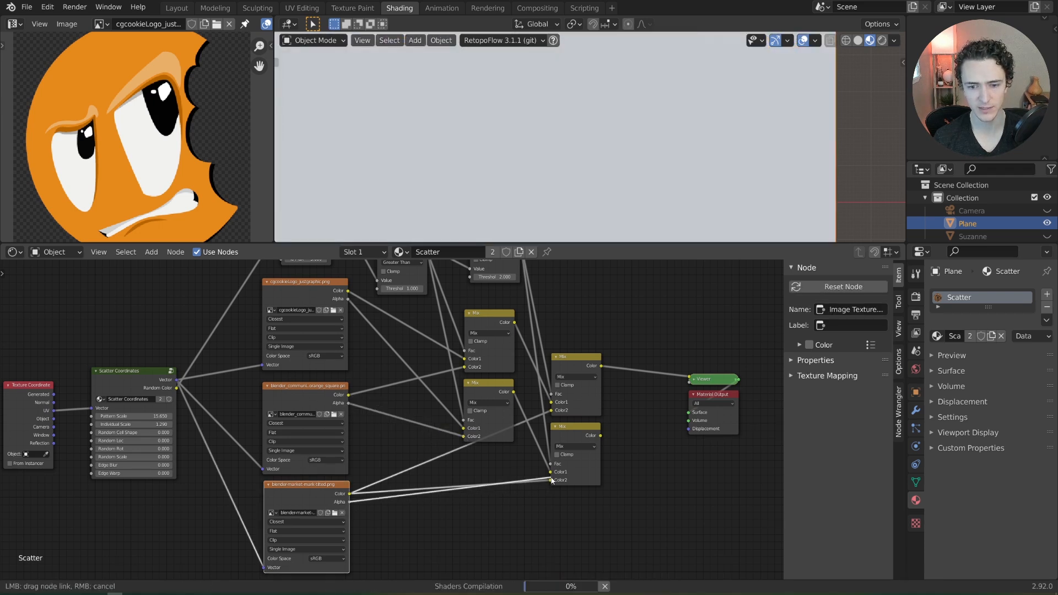
pyautogui.moveTo(349, 502); pyautogui.dragTo(550, 480)
pyautogui.moveTo(423, 397); pyautogui.dragTo(426, 410, button='middle')
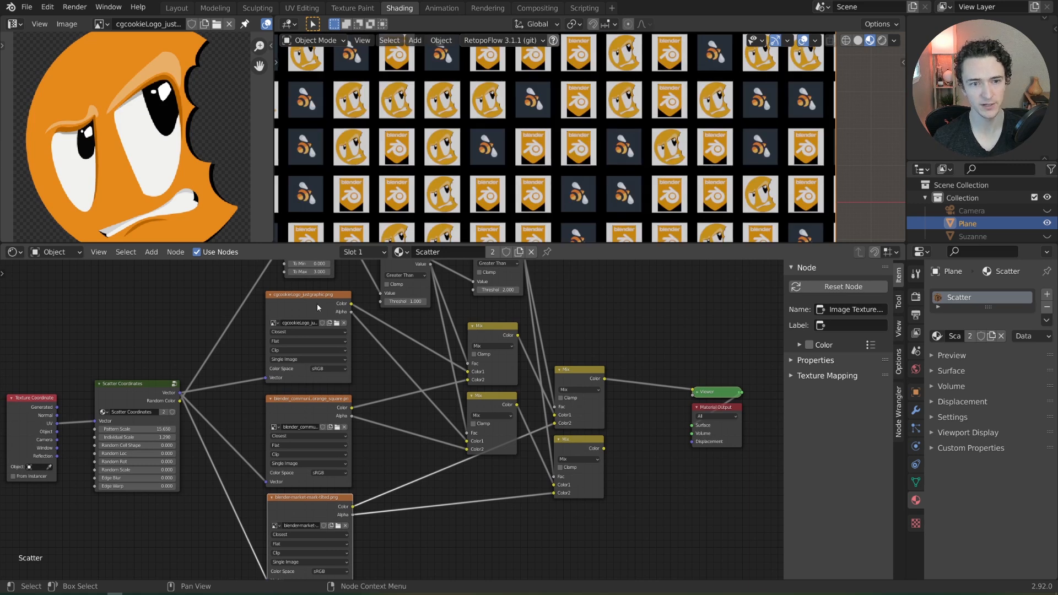
# Step: Preview the final color Mix node and move the Viewer and Material Output nodes farther right to make room
pyautogui.scroll(3, 537, 129)
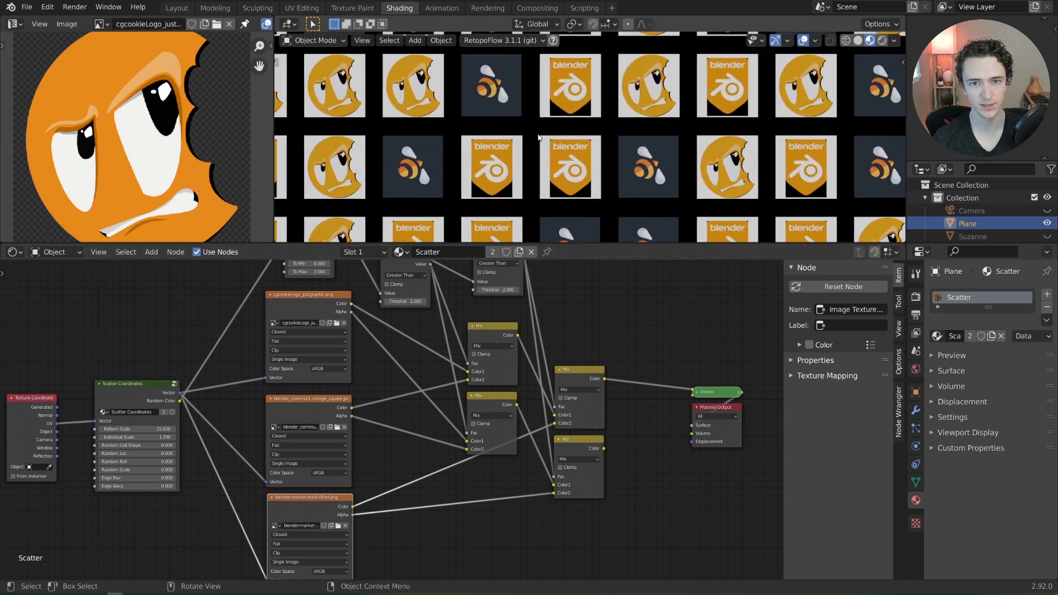
pyautogui.keyDown('shift'); pyautogui.moveTo(622, 167); pyautogui.dragTo(513, 150, button='middle'); pyautogui.keyUp('shift')
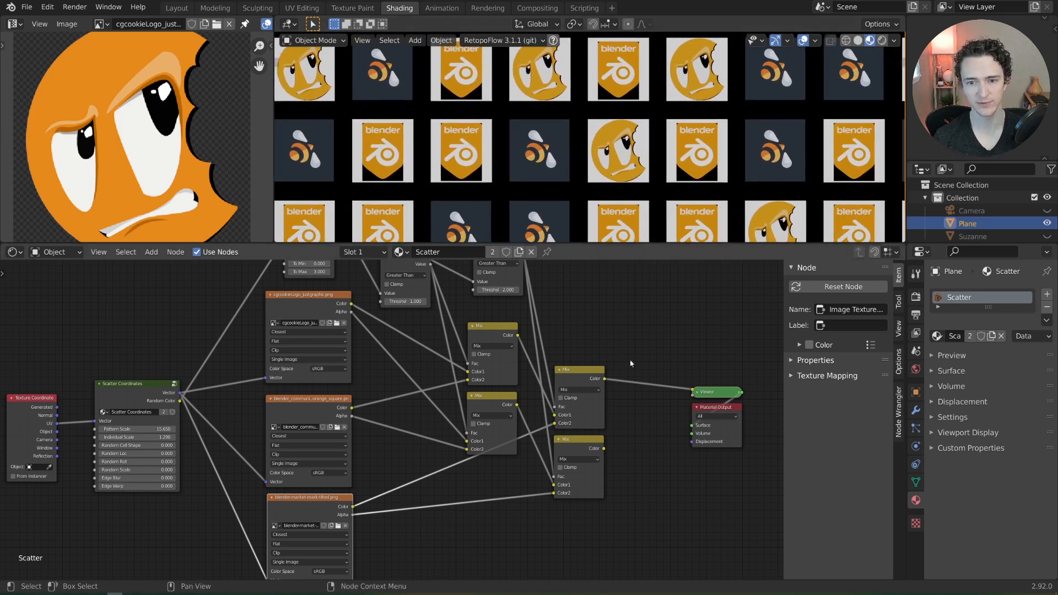
pyautogui.keyDown('ctrl'); pyautogui.keyDown('shift'); pyautogui.click(584, 375); pyautogui.keyUp('shift'); pyautogui.keyUp('ctrl')
pyautogui.moveTo(647, 424); pyautogui.dragTo(535, 408, button='middle')
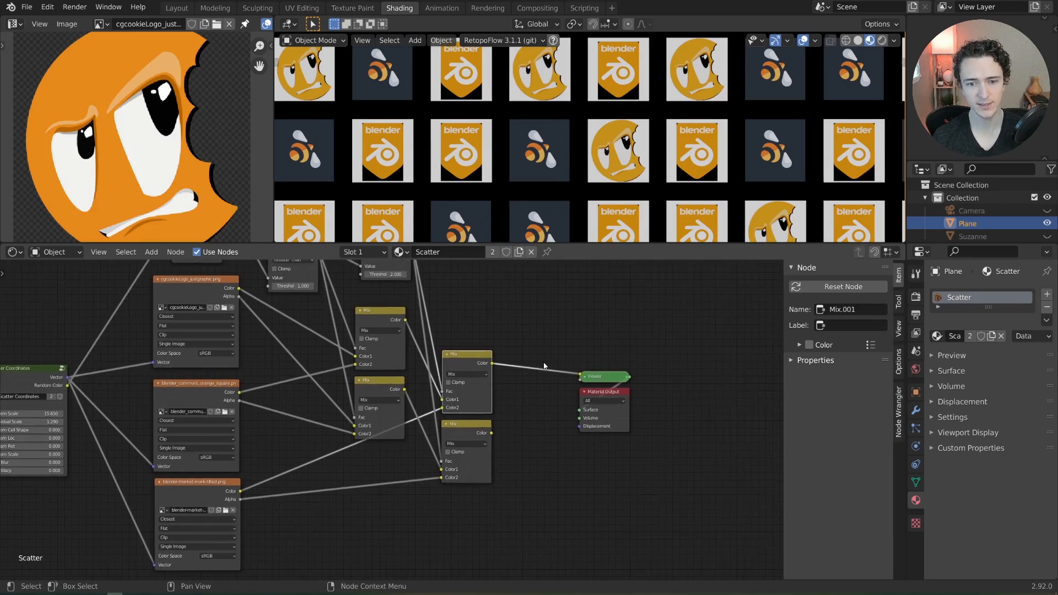
pyautogui.moveTo(547, 335); pyautogui.dragTo(649, 449)
pyautogui.press('g')
pyautogui.click(681, 402)
pyautogui.click(531, 411)
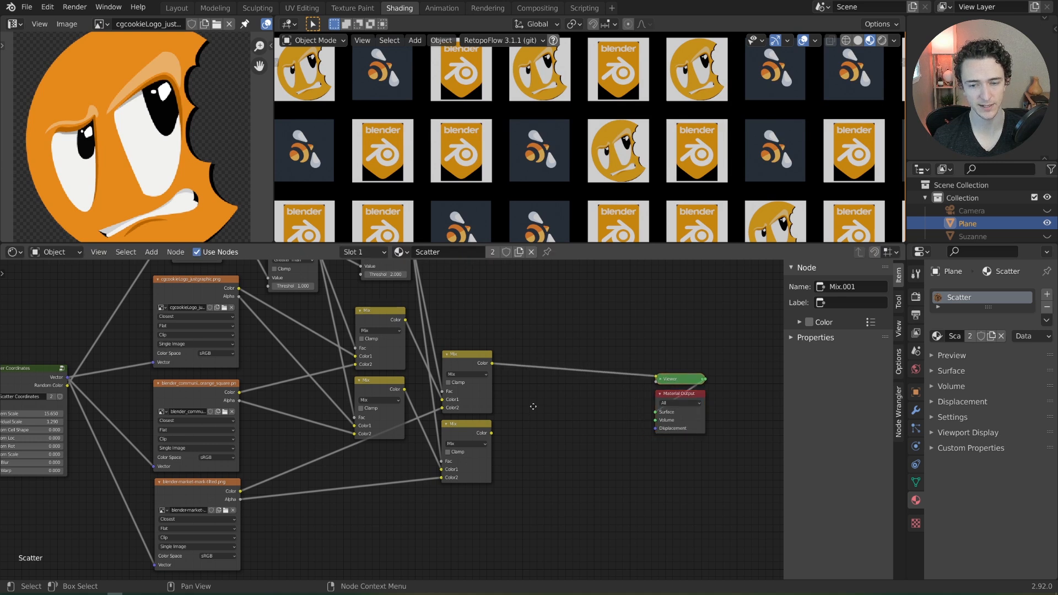
# Step: Add a MixRGB node on the link between the final color Mix node and the Viewer
pyautogui.moveTo(533, 407); pyautogui.dragTo(518, 410, button='middle')
pyautogui.hotkey('shift', 'a')
pyautogui.moveTo(520, 409)
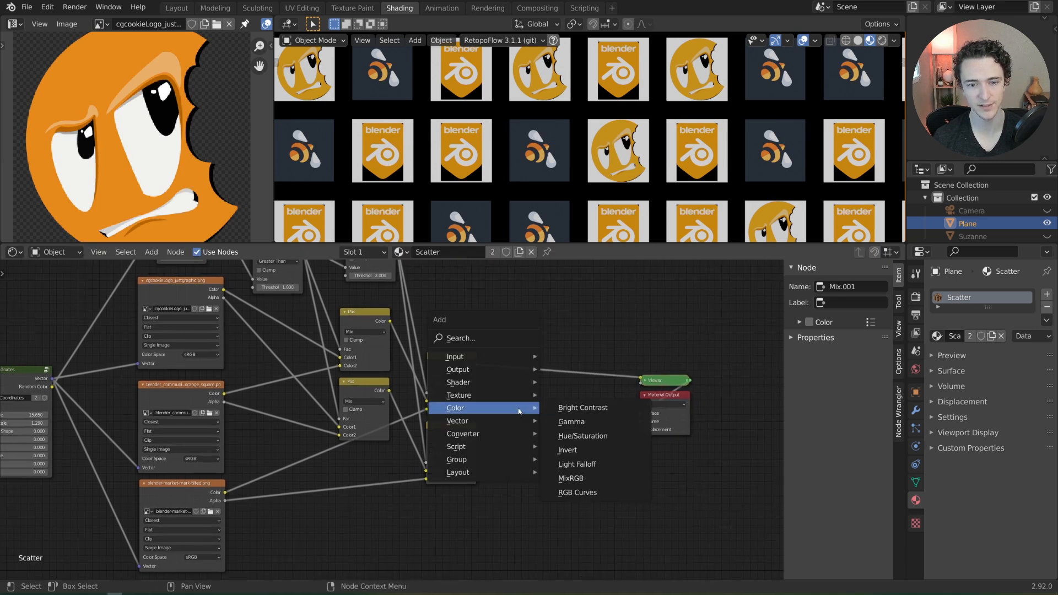
pyautogui.click(578, 477)
pyautogui.click(551, 346)
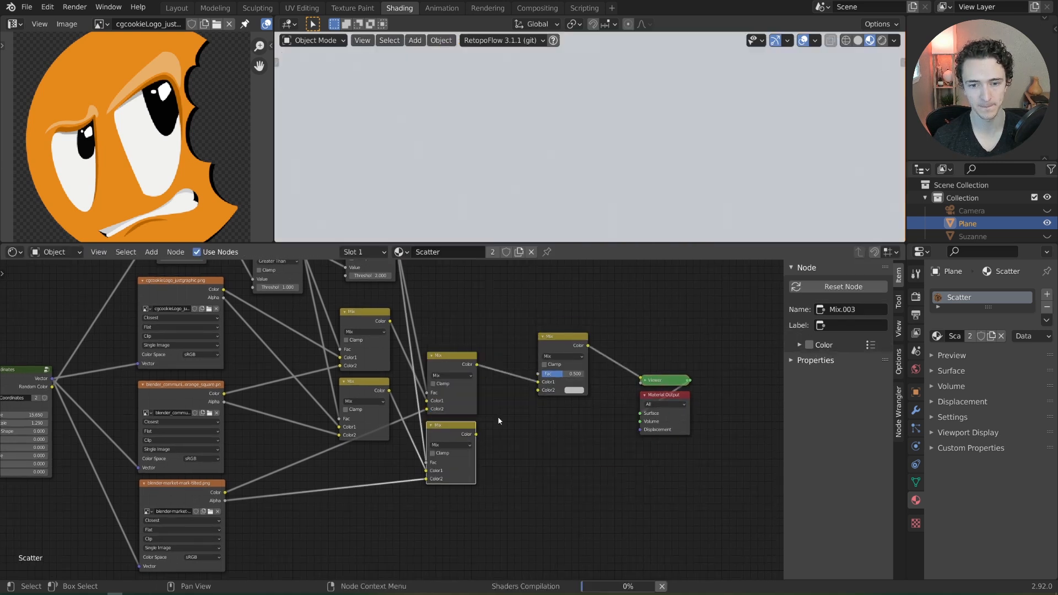
# Step: Connect the final alpha Mix to the new node's Color2, set it to Multiply with Fac 1, and move it closer to the Mix nodes
pyautogui.moveTo(476, 434); pyautogui.dragTo(537, 390)
pyautogui.click(563, 355)
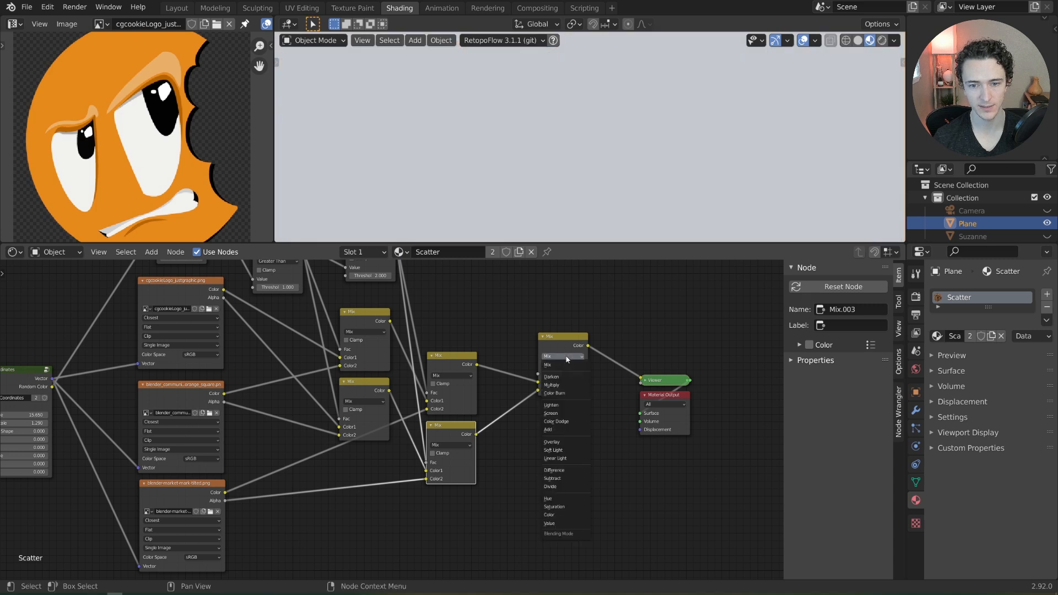
pyautogui.click(559, 386)
pyautogui.moveTo(563, 346); pyautogui.dragTo(531, 348)
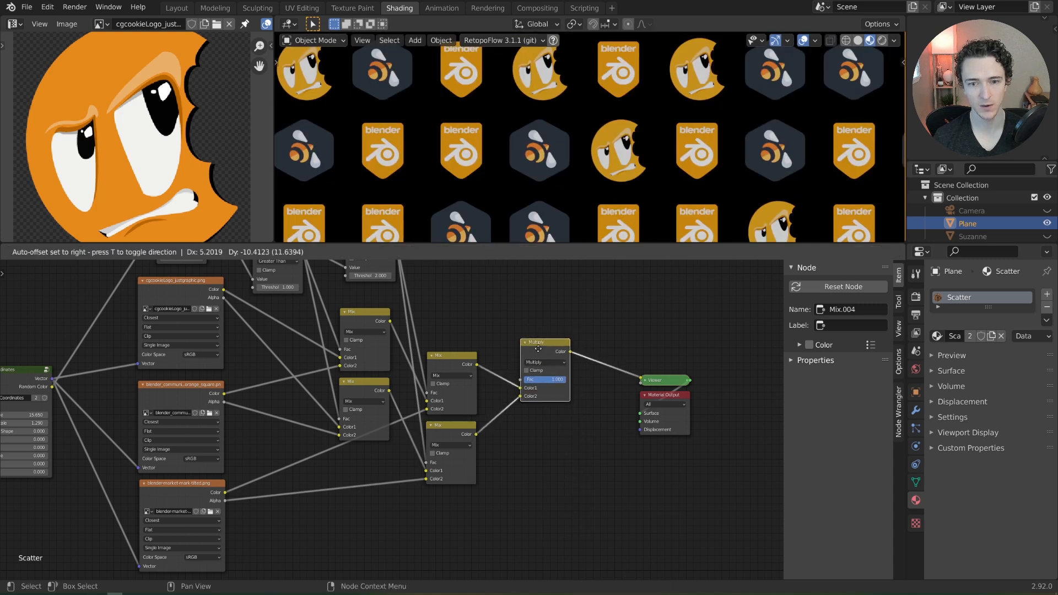
pyautogui.click(178, 292)
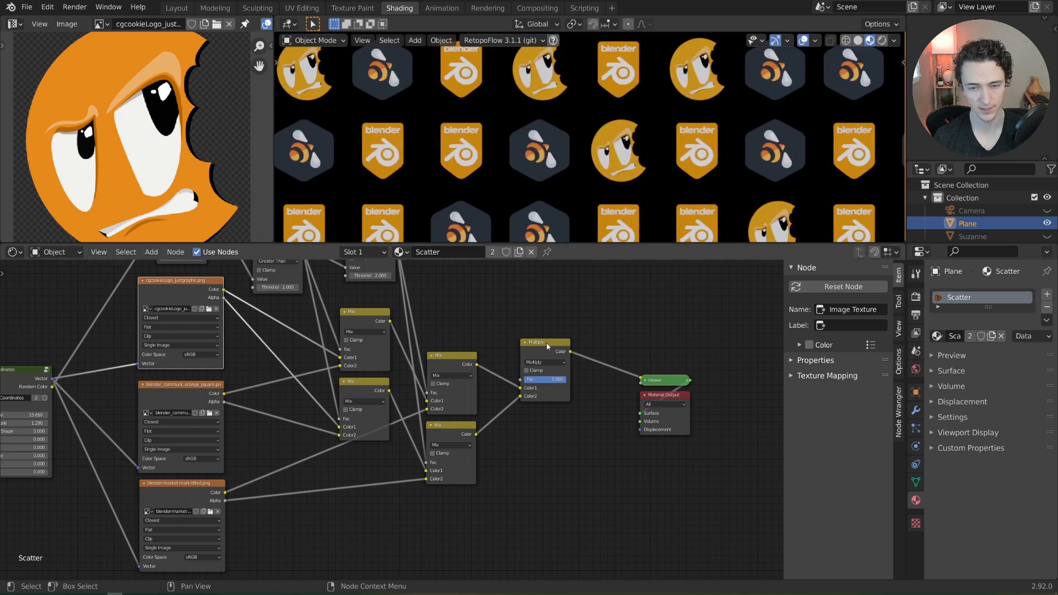
# Step: Lower the Multiply node beside the final Mix nodes and preview the final color Mix node on its own
pyautogui.moveTo(546, 342); pyautogui.dragTo(549, 356)
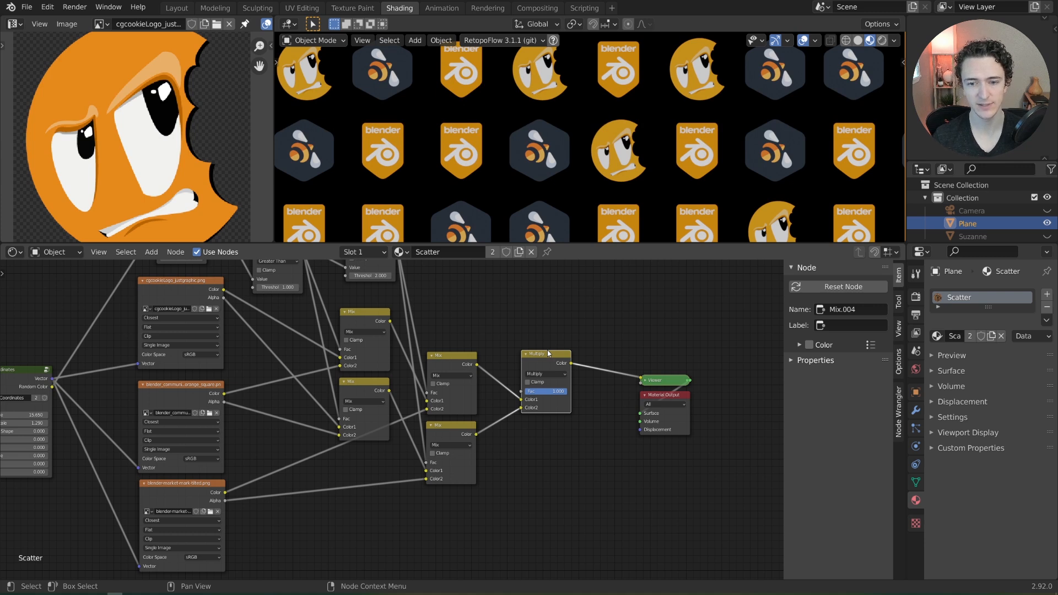
pyautogui.keyDown('ctrl'); pyautogui.keyDown('shift'); pyautogui.click(454, 366); pyautogui.keyUp('shift'); pyautogui.keyUp('ctrl')
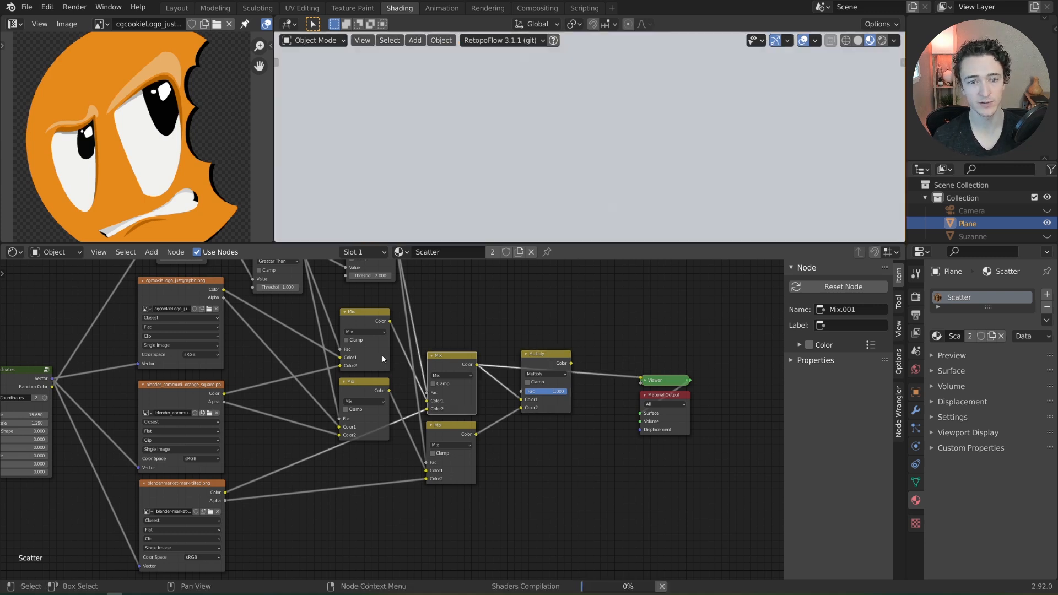
pyautogui.moveTo(383, 359); pyautogui.dragTo(555, 431, button='middle')
pyautogui.press('Home')
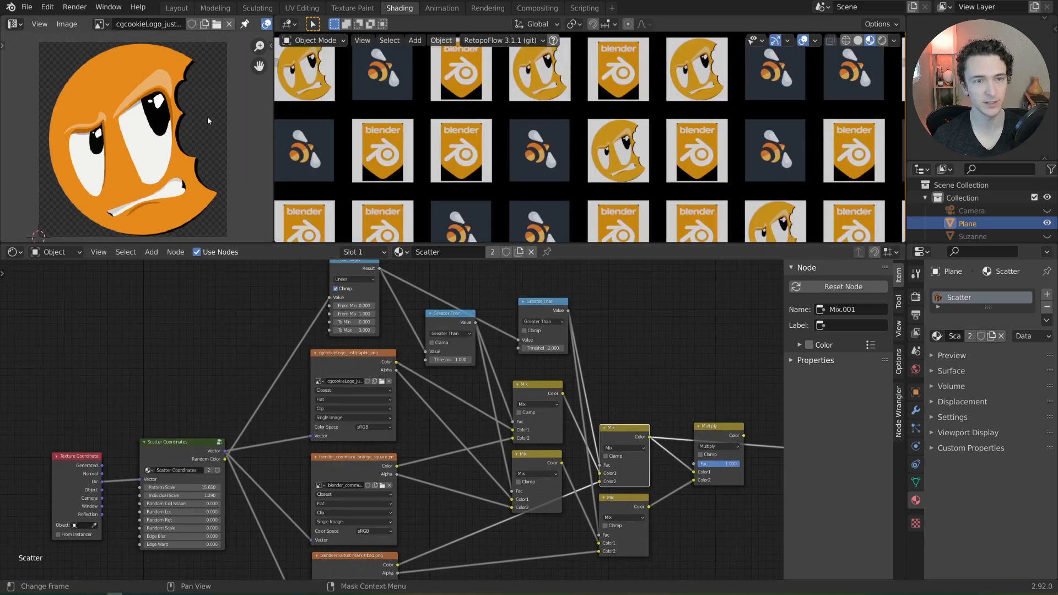
# Step: Try the Premultiplied alpha mode on the cgcookieLogo image and set the mode back to Straight
pyautogui.press('n')
pyautogui.click(267, 75)
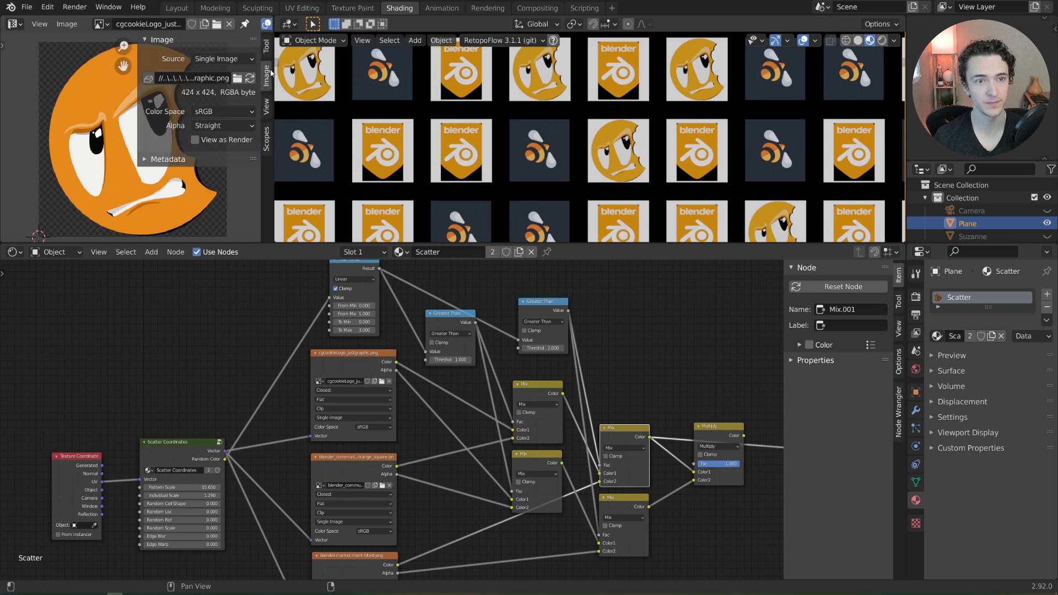
pyautogui.click(228, 126)
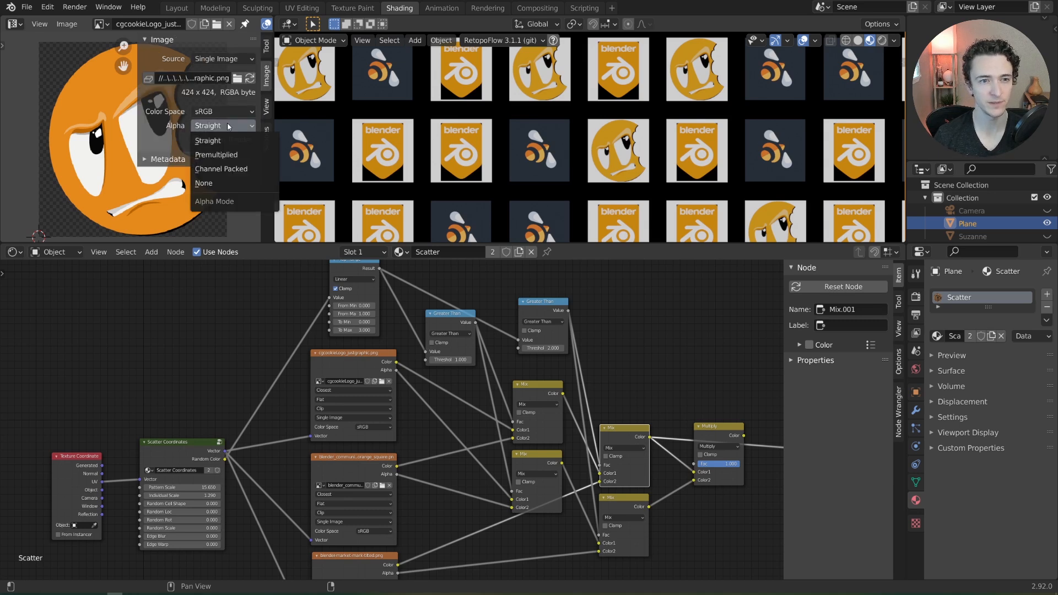
pyautogui.click(227, 154)
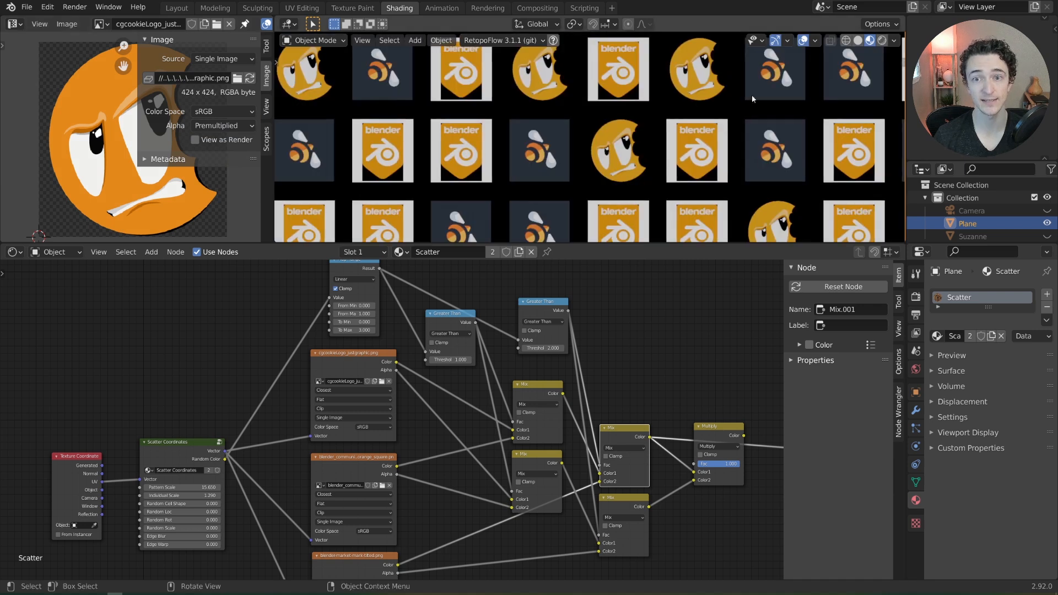
pyautogui.keyDown('shift'); pyautogui.moveTo(669, 123); pyautogui.dragTo(574, 141, button='middle'); pyautogui.keyUp('shift')
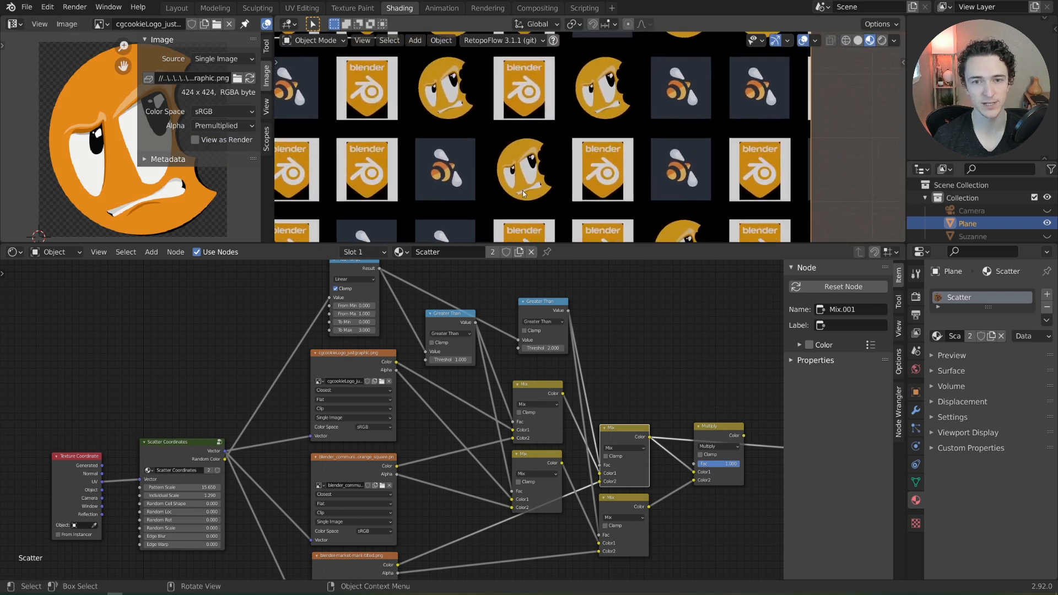
pyautogui.click(247, 126)
pyautogui.click(236, 140)
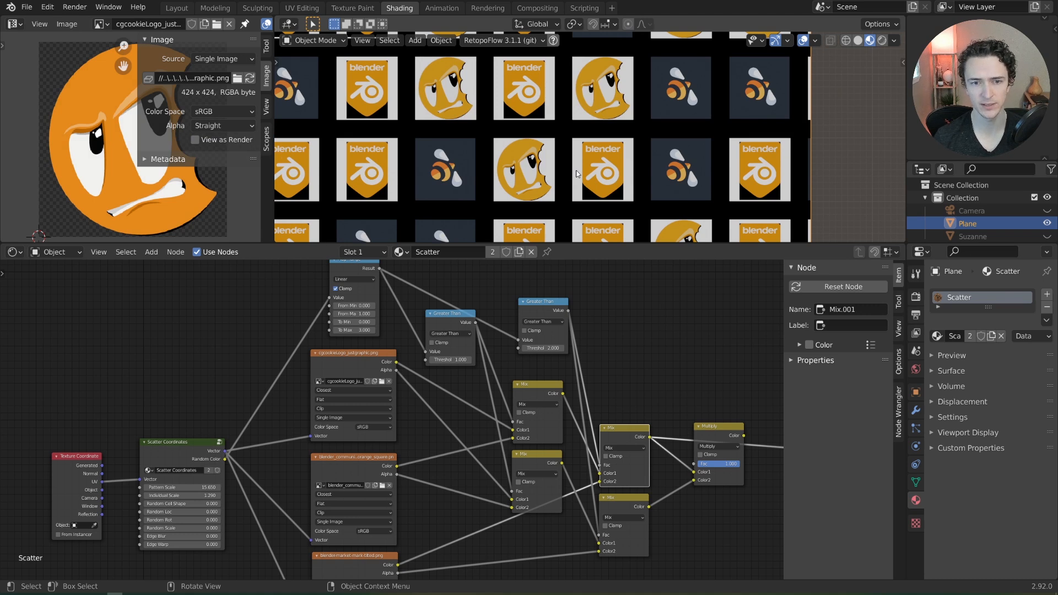
# Step: Preview the Multiply node, hide the image settings, and nudge the Multiply node closer to the final Mix nodes
pyautogui.click(708, 428)
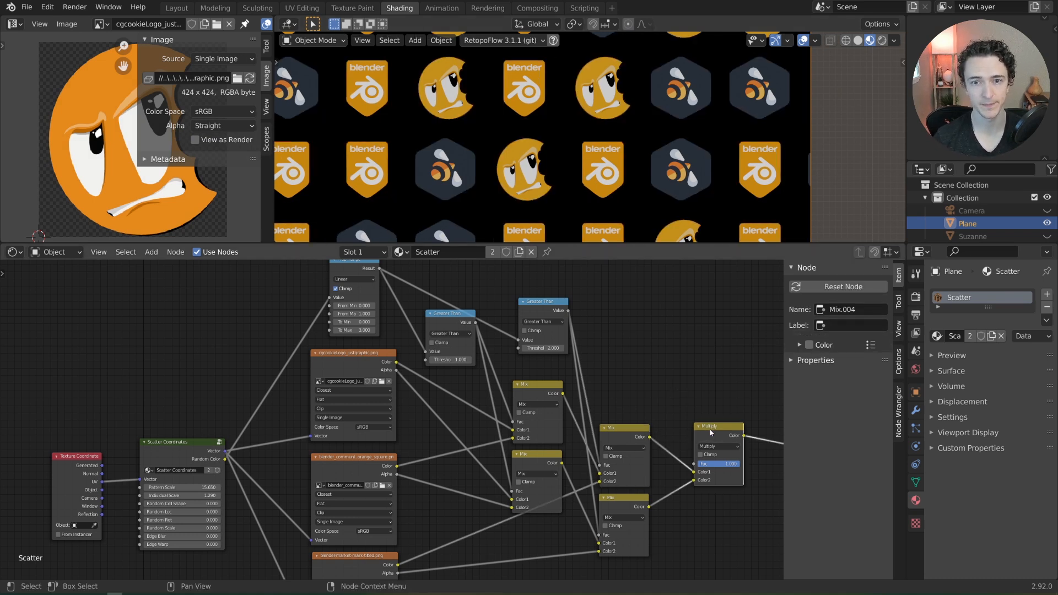
pyautogui.press('n')
pyautogui.scroll(-2, 650, 410)
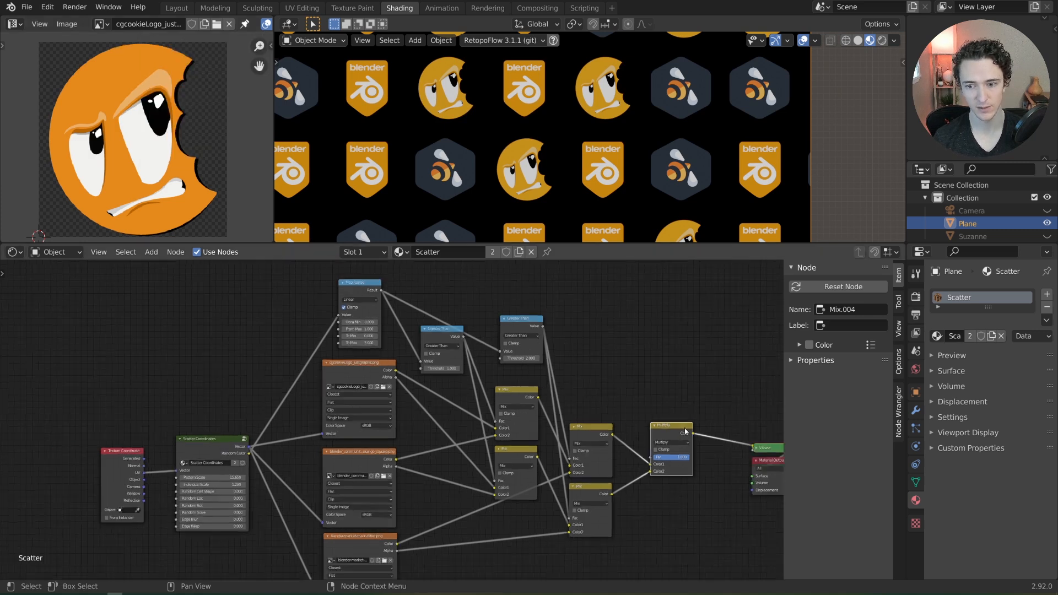
pyautogui.moveTo(686, 432); pyautogui.dragTo(502, 342, button='middle')
pyautogui.scroll(2, 496, 339)
pyautogui.moveTo(490, 329); pyautogui.dragTo(478, 321)
# Step: Preview the final alpha Mix node, followed by the Vector and Random Color outputs of the Scatter Coordinates node
pyautogui.keyDown('ctrl'); pyautogui.keyDown('shift'); pyautogui.click(409, 402); pyautogui.keyUp('shift'); pyautogui.keyUp('ctrl')
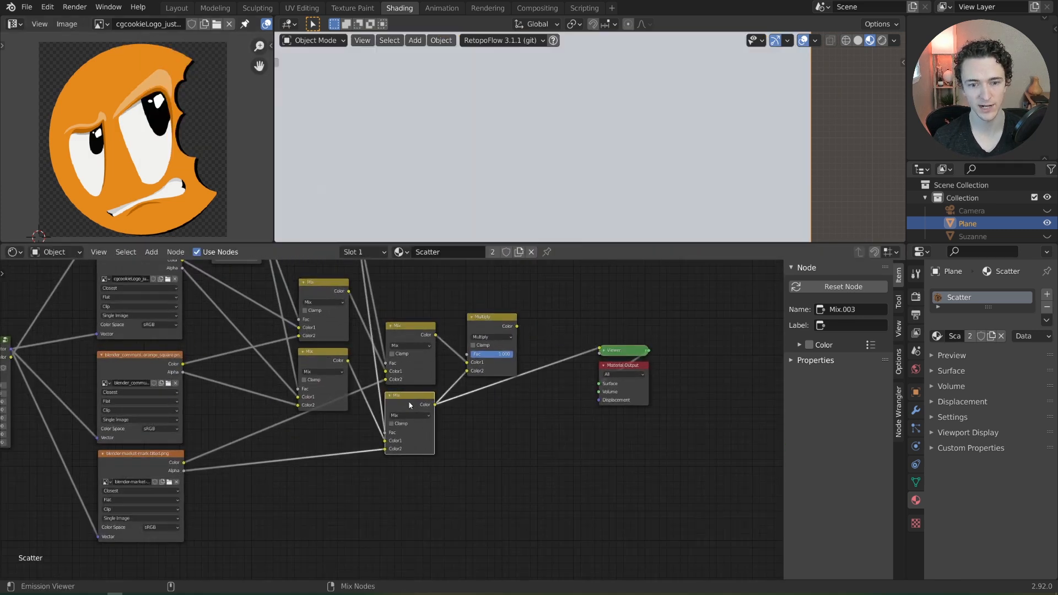
pyautogui.scroll(-1, 475, 392)
pyautogui.moveTo(475, 392); pyautogui.dragTo(611, 435, button='middle')
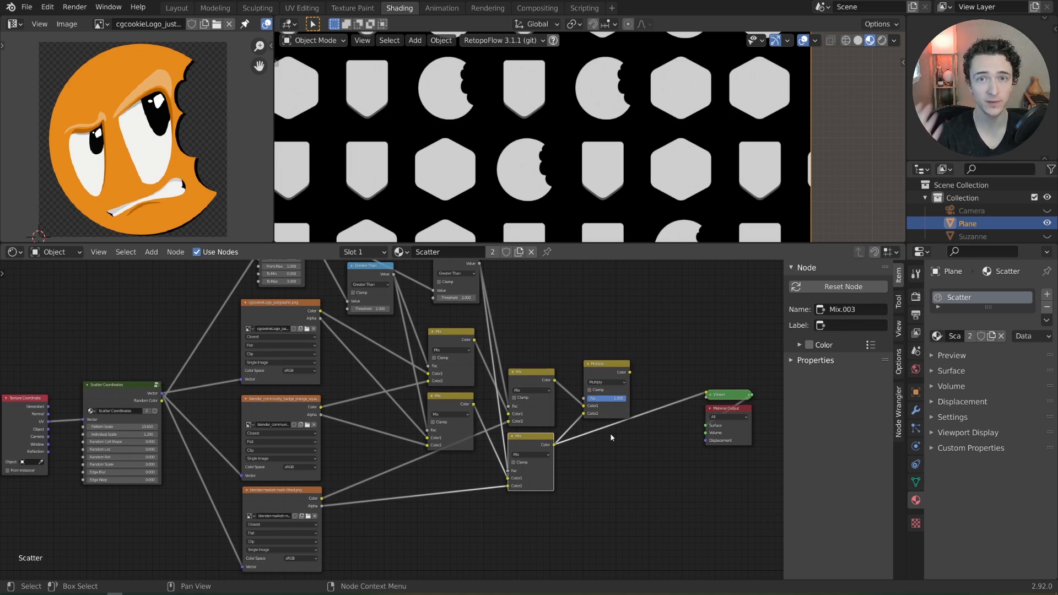
pyautogui.moveTo(610, 433); pyautogui.dragTo(615, 441, button='middle')
pyautogui.keyDown('ctrl'); pyautogui.keyDown('shift'); pyautogui.click(124, 401); pyautogui.keyUp('shift'); pyautogui.keyUp('ctrl')
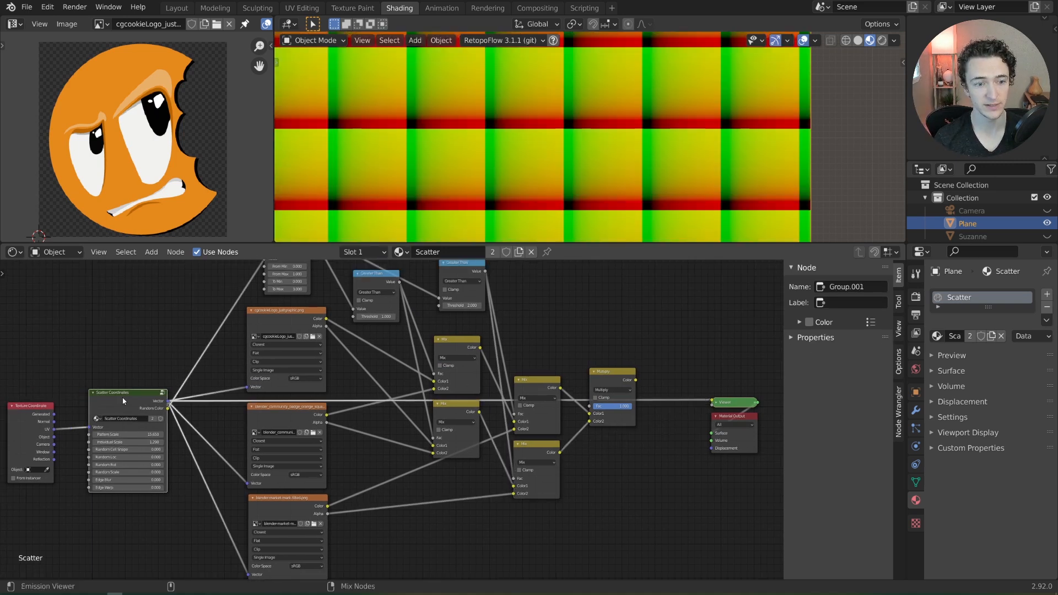
pyautogui.keyDown('ctrl'); pyautogui.keyDown('shift'); pyautogui.click(124, 401); pyautogui.keyUp('shift'); pyautogui.keyUp('ctrl')
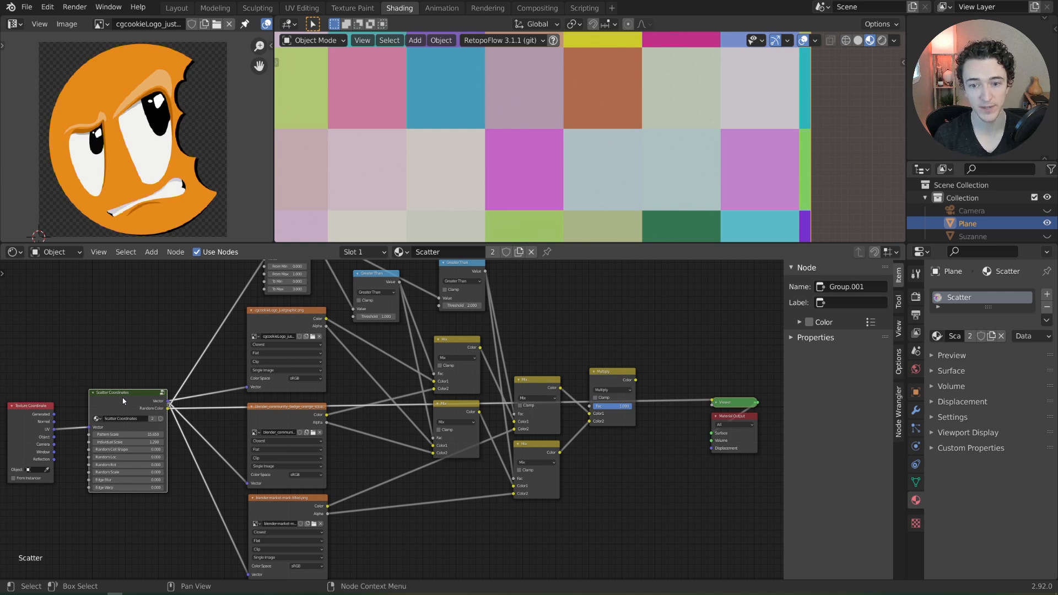
pyautogui.moveTo(652, 468); pyautogui.dragTo(586, 446, button='middle')
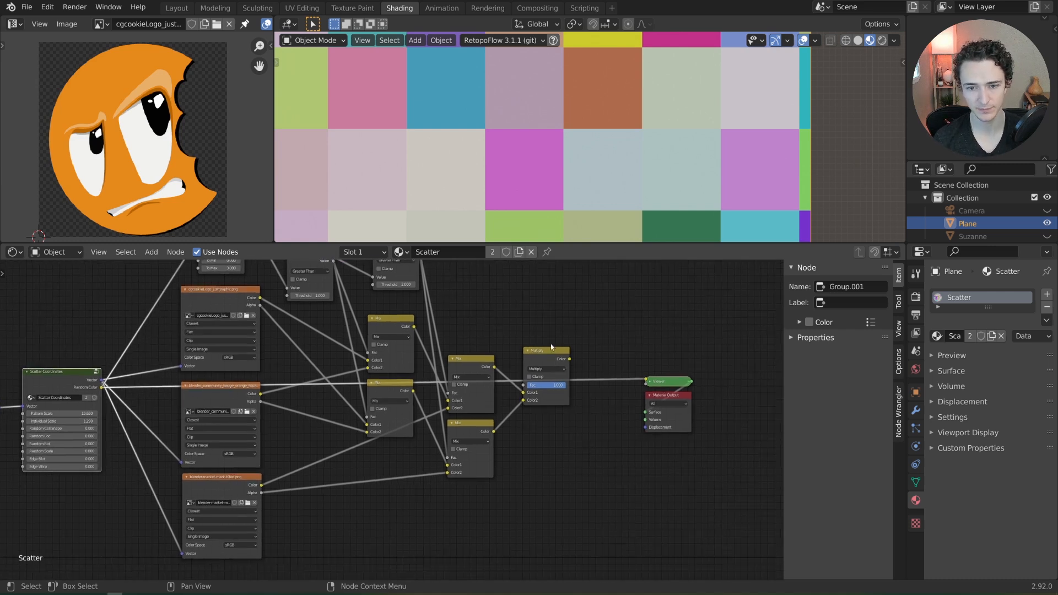
# Step: Return the preview to the Multiply node and nudge the Scatter Coordinates node slightly away from the image textures
pyautogui.keyDown('ctrl'); pyautogui.keyDown('shift'); pyautogui.click(551, 363); pyautogui.keyUp('shift'); pyautogui.keyUp('ctrl')
pyautogui.press('Home')
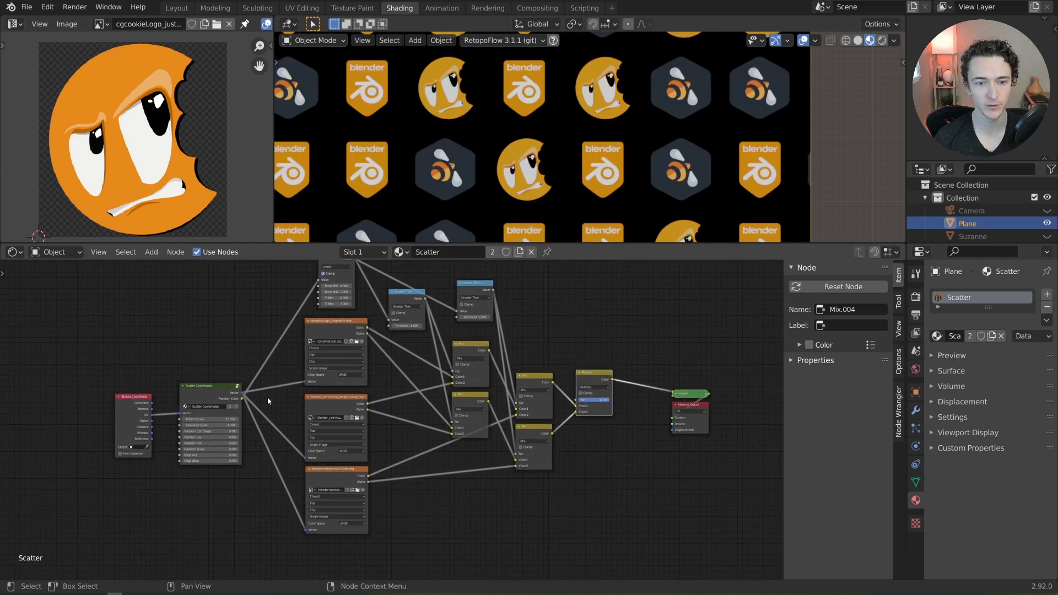
pyautogui.moveTo(221, 389); pyautogui.dragTo(215, 388)
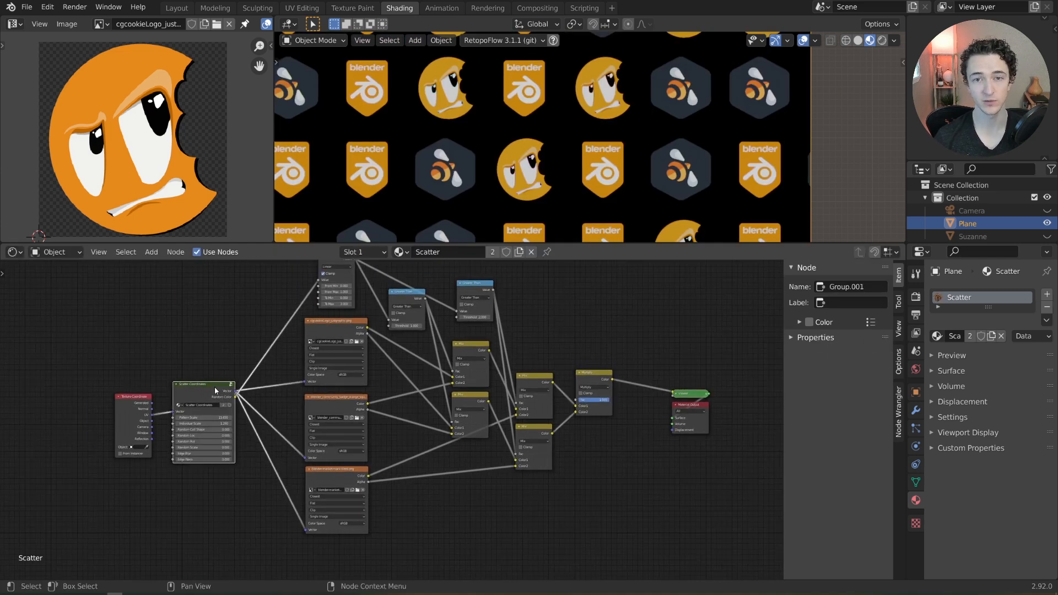
# Step: Try a higher Random Loc value on the Scatter Coordinates node and undo it
pyautogui.scroll(2, 214, 387)
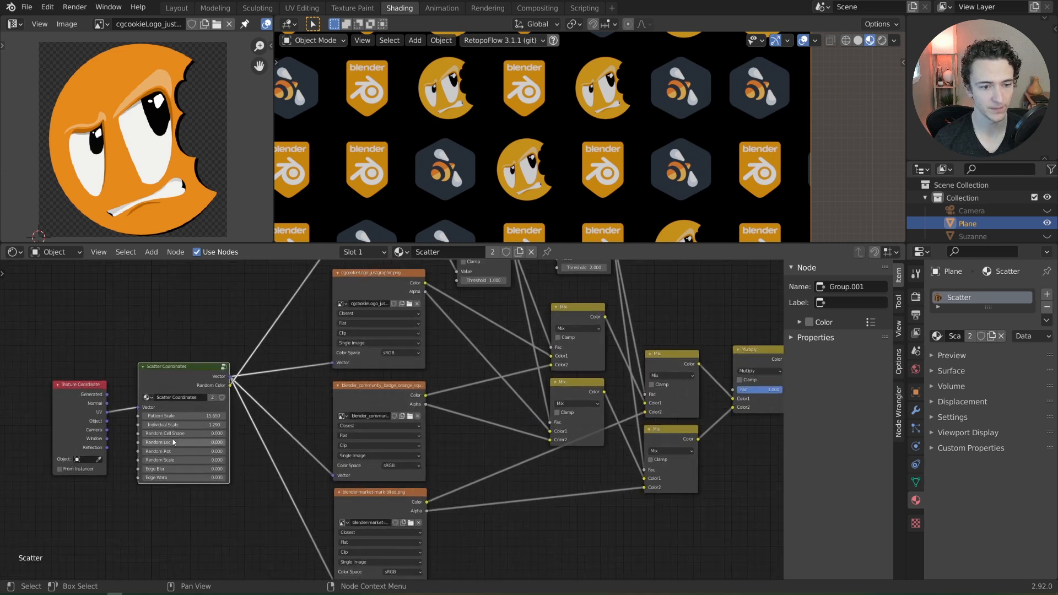
pyautogui.moveTo(213, 442); pyautogui.dragTo(216, 445)
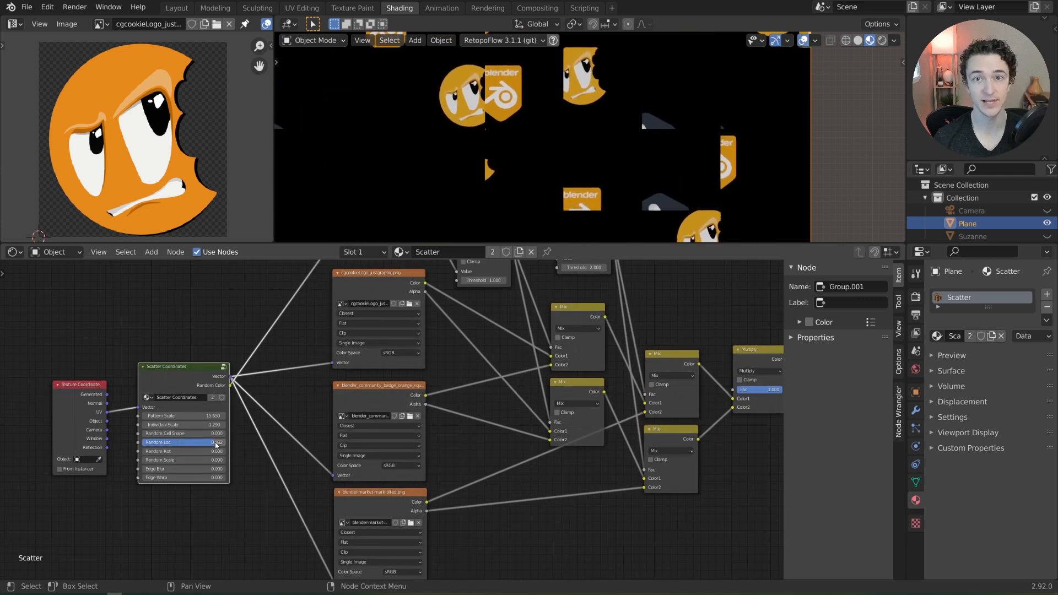
pyautogui.hotkey('ctrl', 'z')
# Step: Examine the node network from the Scatter Coordinates node through the textures and masks to the Multiply node
pyautogui.scroll(-4, 314, 435)
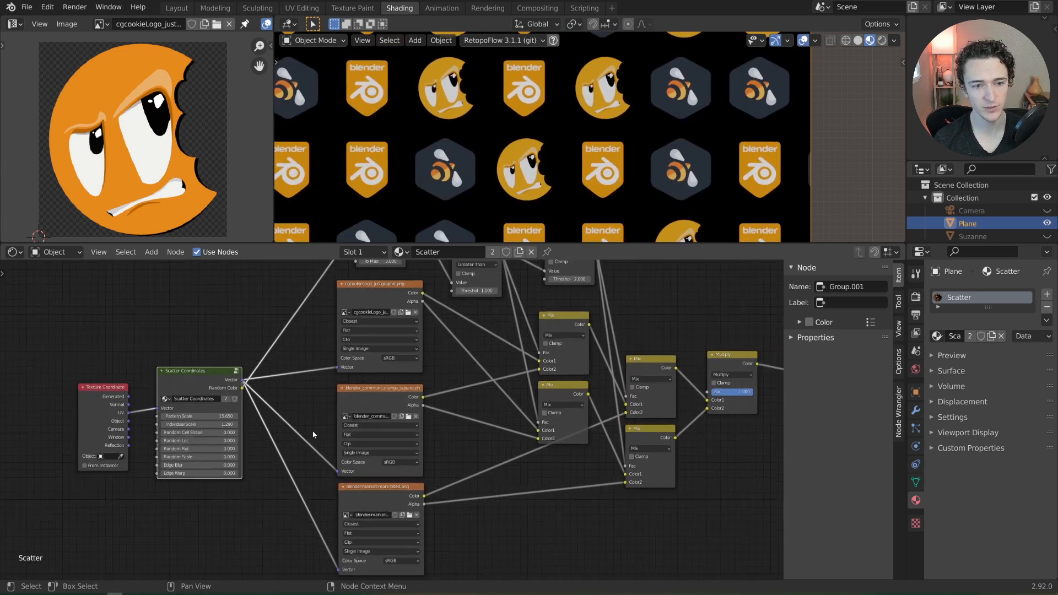
pyautogui.moveTo(312, 439); pyautogui.dragTo(236, 444, button='middle')
pyautogui.scroll(-1, 236, 444)
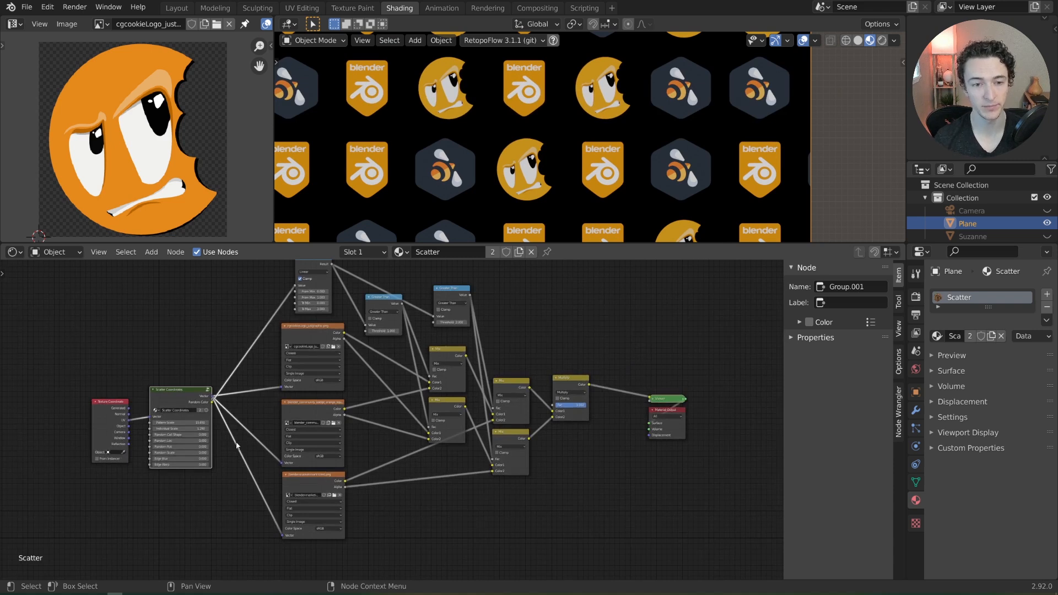
pyautogui.scroll(-2, 305, 440)
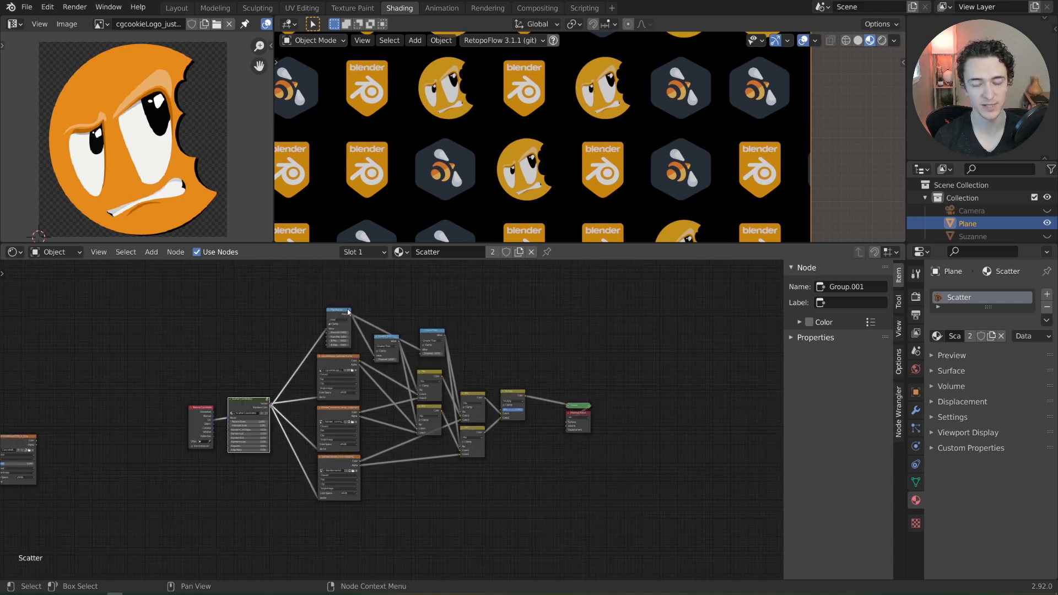
pyautogui.moveTo(354, 325); pyautogui.dragTo(409, 322, button='middle')
pyautogui.scroll(3, 392, 385)
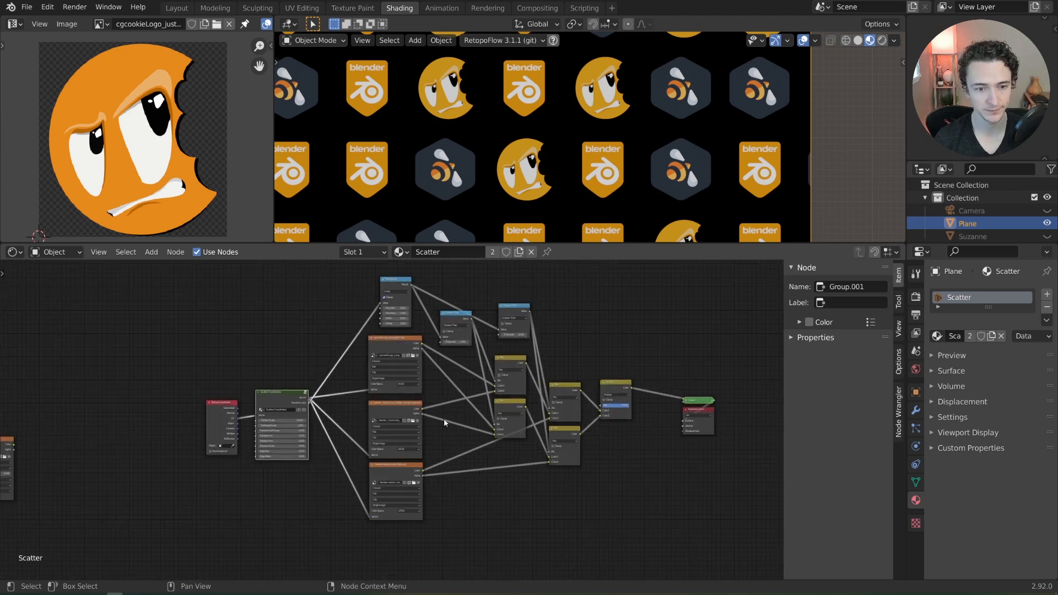
pyautogui.scroll(2, 444, 418)
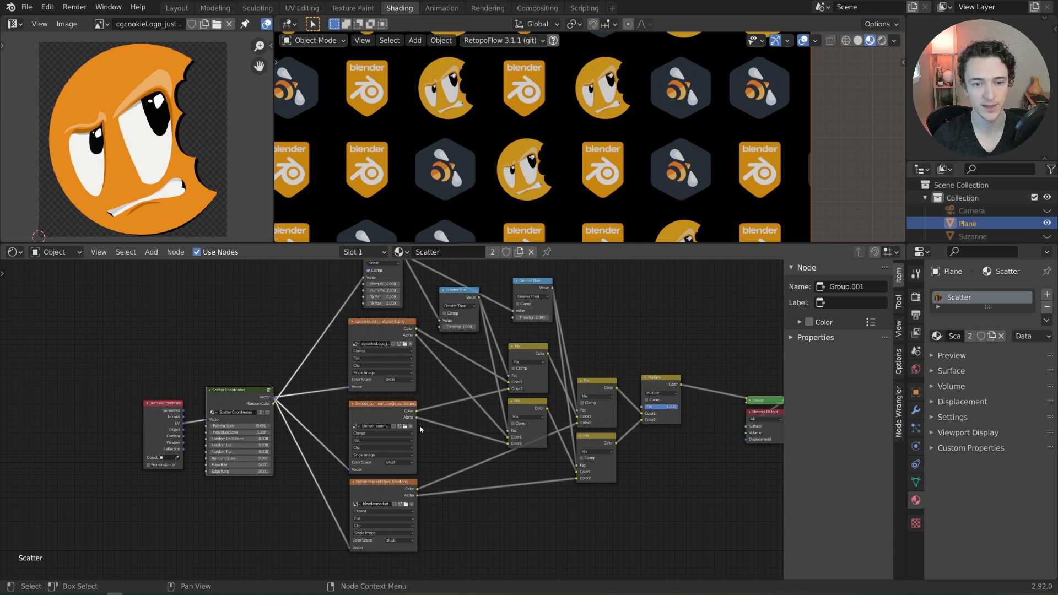
# Step: Add one shared reroute on the Vector links to the three image textures and move it slightly up
pyautogui.moveTo(315, 432); pyautogui.dragTo(339, 445, button='middle')
pyautogui.scroll(1, 339, 445)
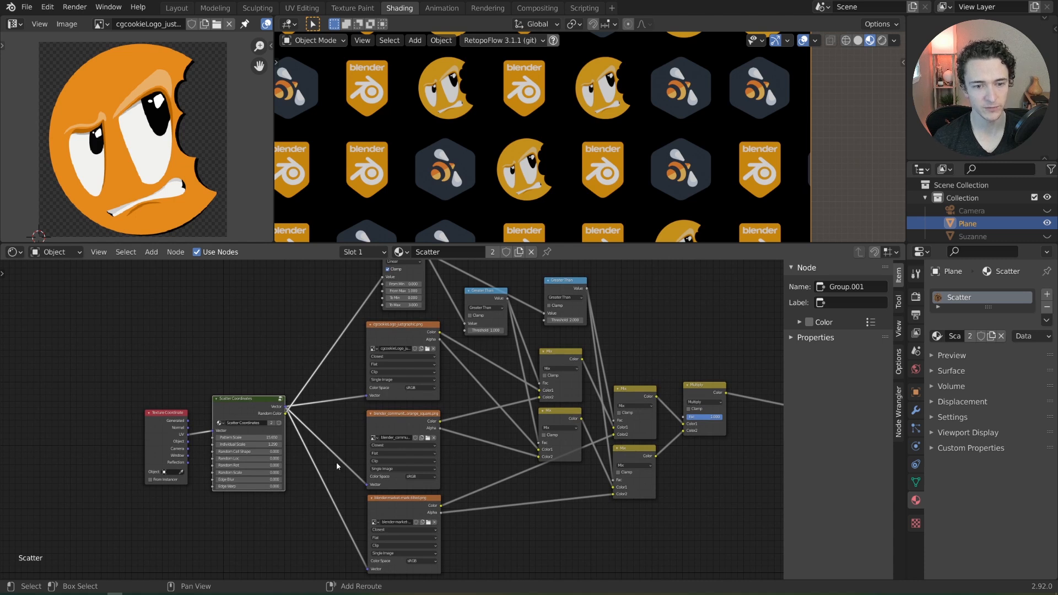
pyautogui.keyDown('shift'); pyautogui.moveTo(337, 385); pyautogui.dragTo(315, 513, button='right'); pyautogui.keyUp('shift')
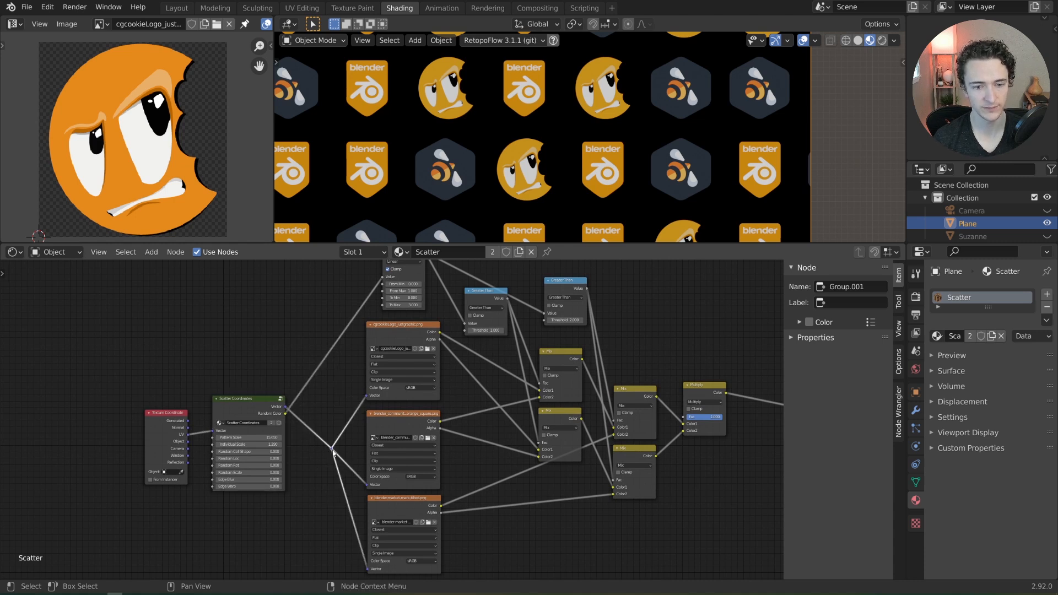
pyautogui.moveTo(331, 448); pyautogui.dragTo(332, 420)
# Step: Group the reroute, Map Range, Greater Than, image texture, Mix and Multiply nodes into one node group and exit it
pyautogui.press('Home')
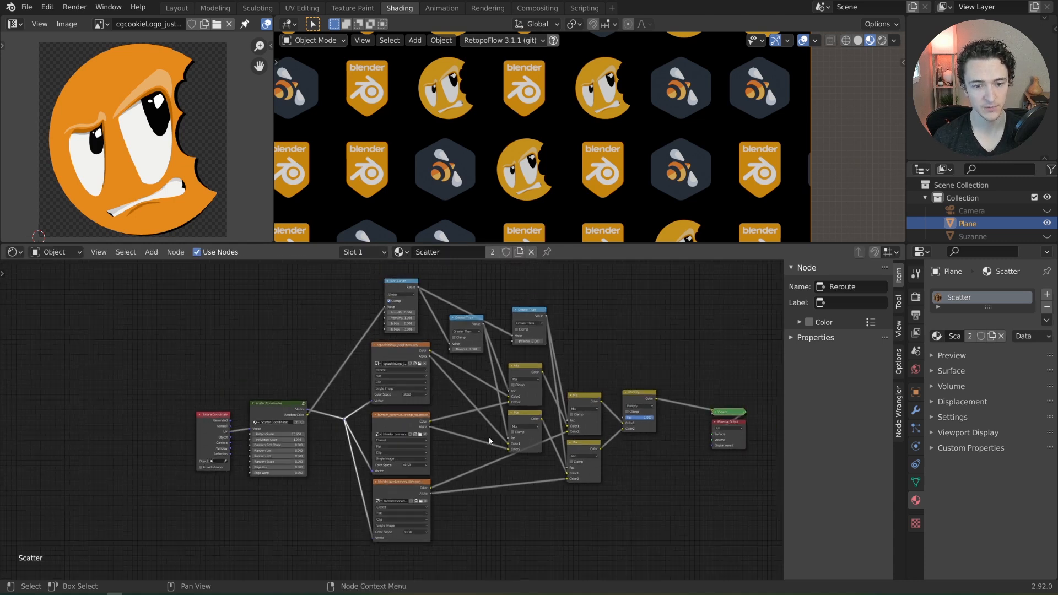
pyautogui.press('b')
pyautogui.moveTo(287, 261); pyautogui.dragTo(623, 554)
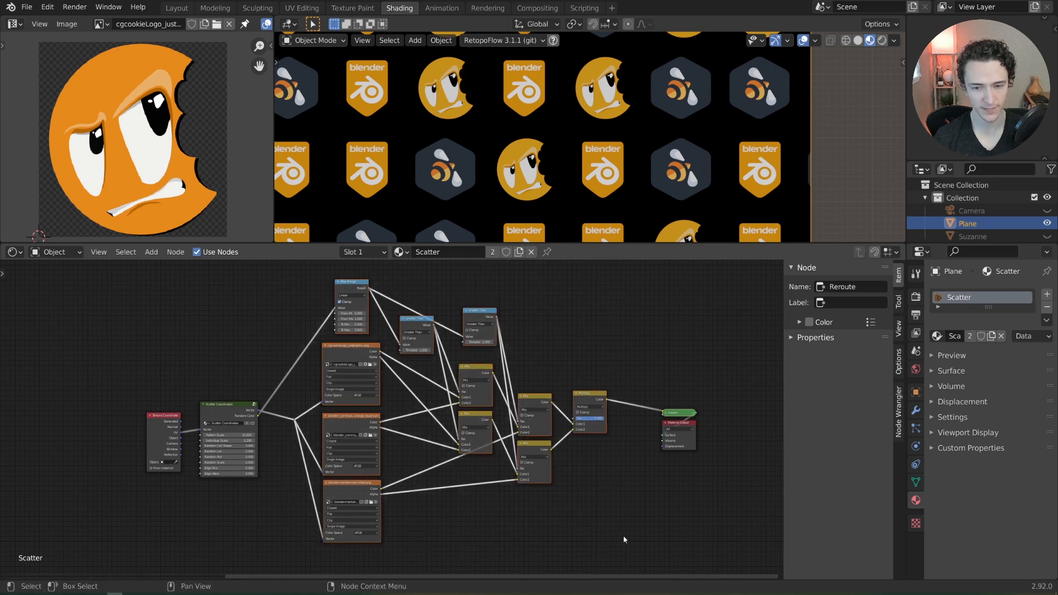
pyautogui.hotkey('ctrl', 'g')
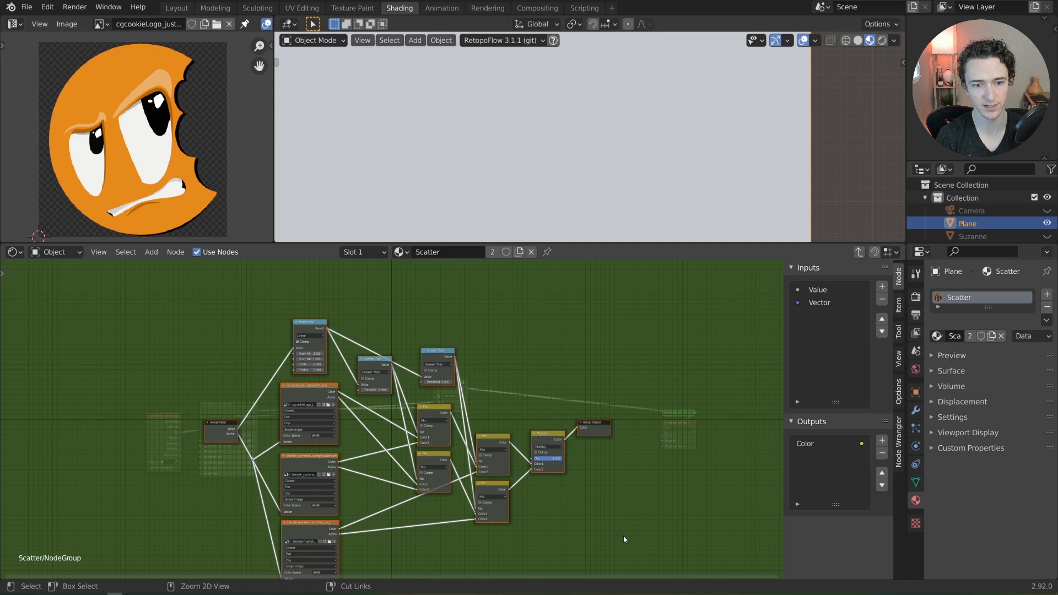
pyautogui.press('Tab')
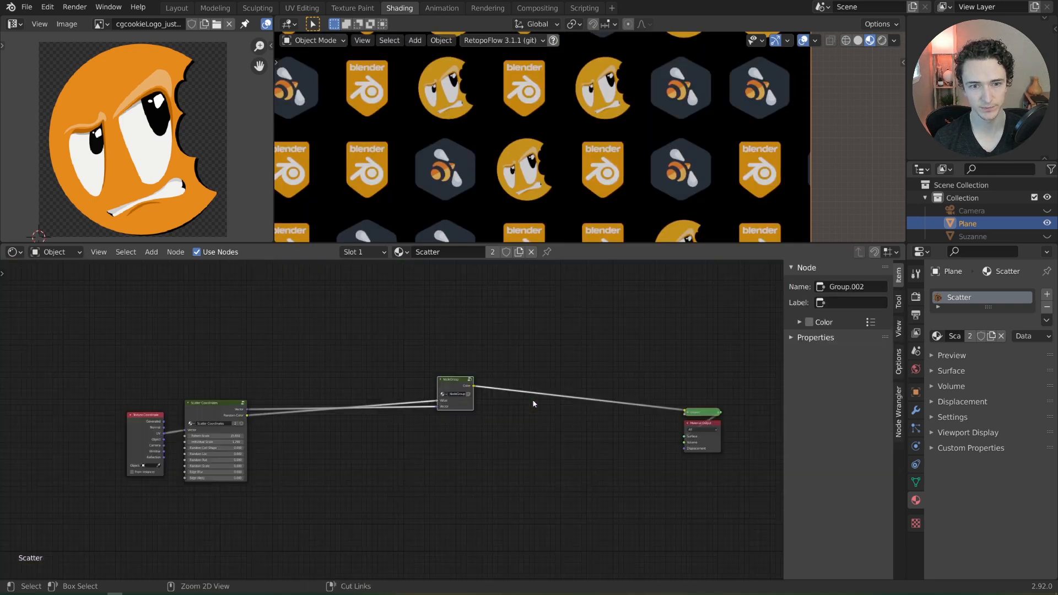
# Step: Move the new node group nearer to the Scatter Coordinates node and widen it
pyautogui.scroll(3, 500, 429)
pyautogui.press('g')
pyautogui.click(322, 380)
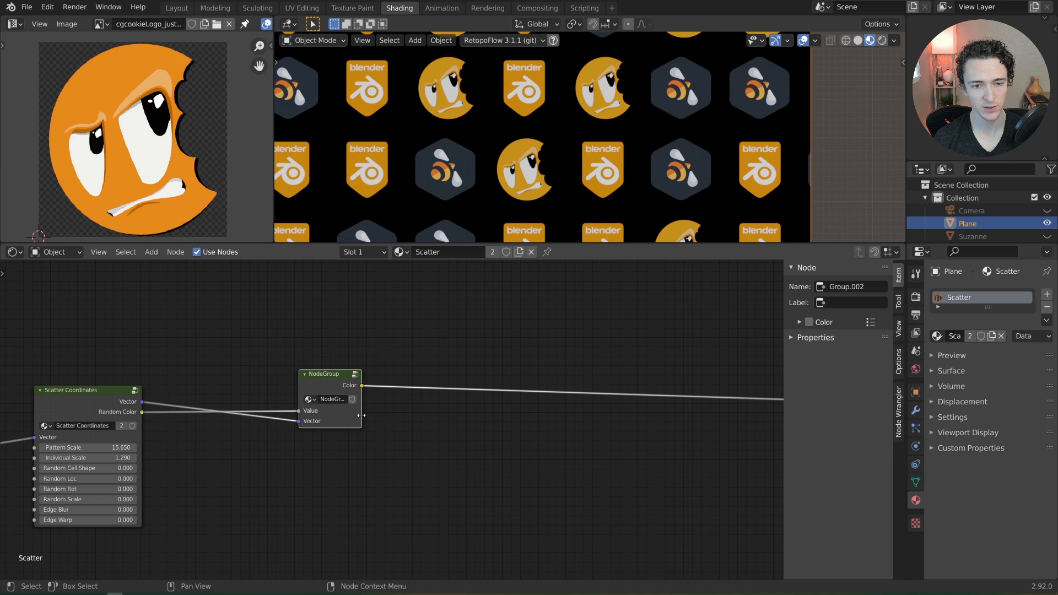
pyautogui.moveTo(362, 414); pyautogui.dragTo(393, 412)
# Step: Rename the node group to "Scattering Source" and place it closer to the Scatter Coordinates node
pyautogui.doubleClick(367, 398)
pyautogui.write('Sca')
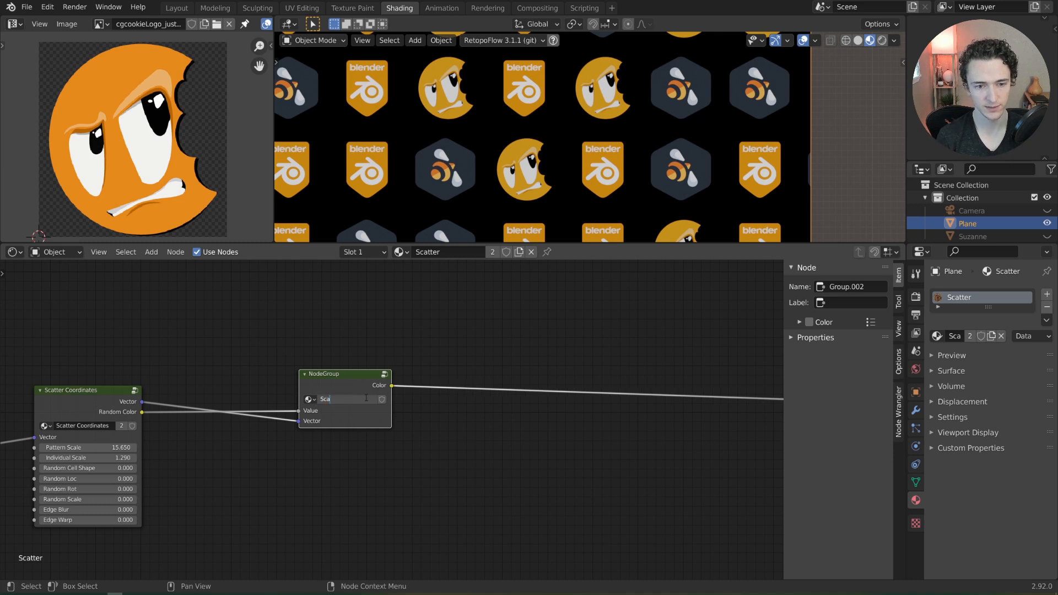
pyautogui.write('ttering Source')
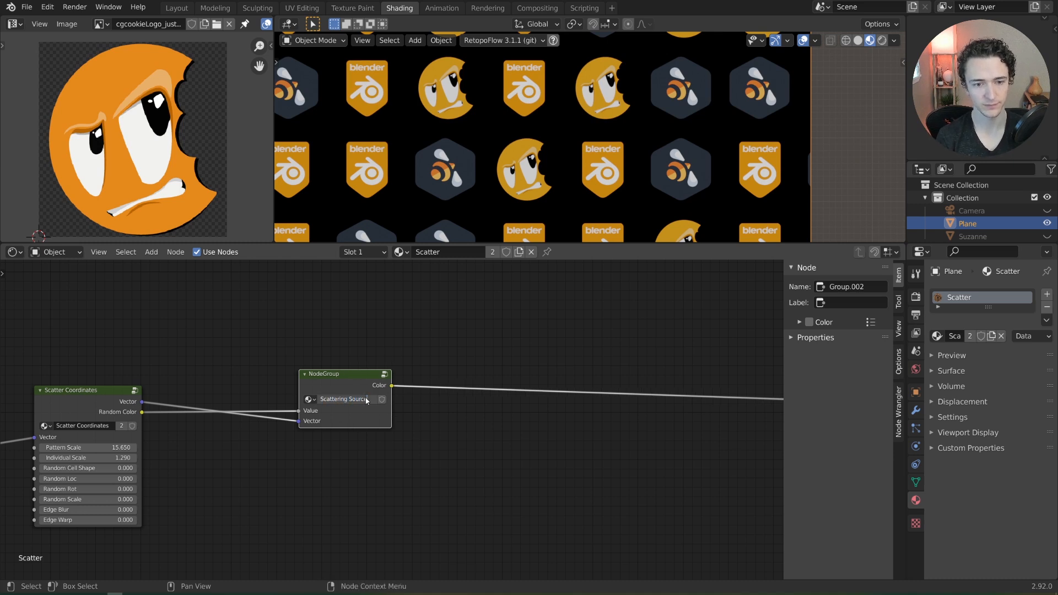
pyautogui.press('Return')
pyautogui.moveTo(345, 378); pyautogui.dragTo(269, 387)
# Step: Inside the Scattering Source group, move the Vector input above Value and shift the Group Input node slightly away from the image textures
pyautogui.press('Tab')
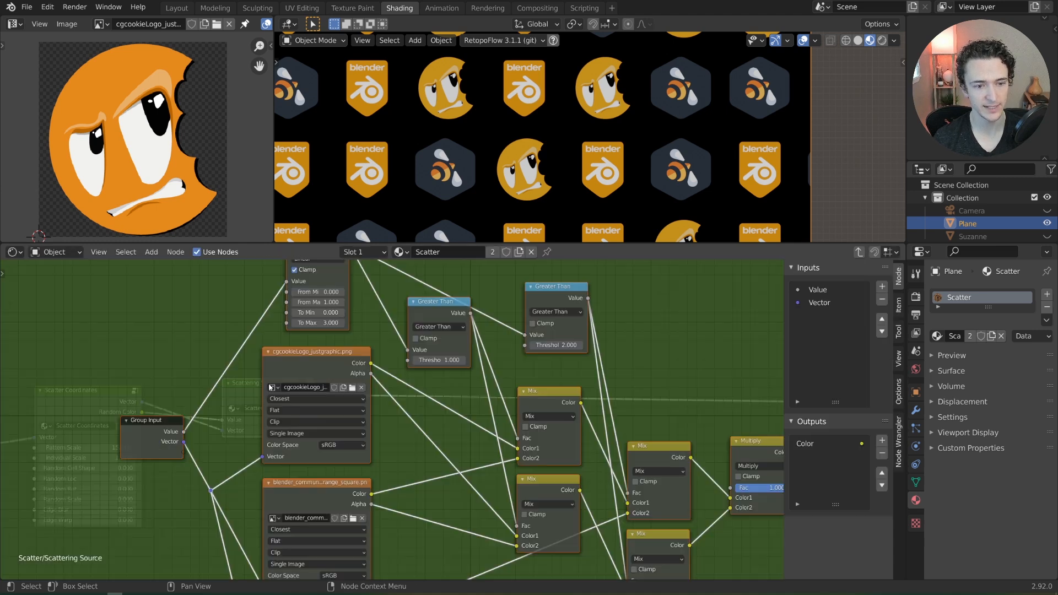
pyautogui.click(310, 416)
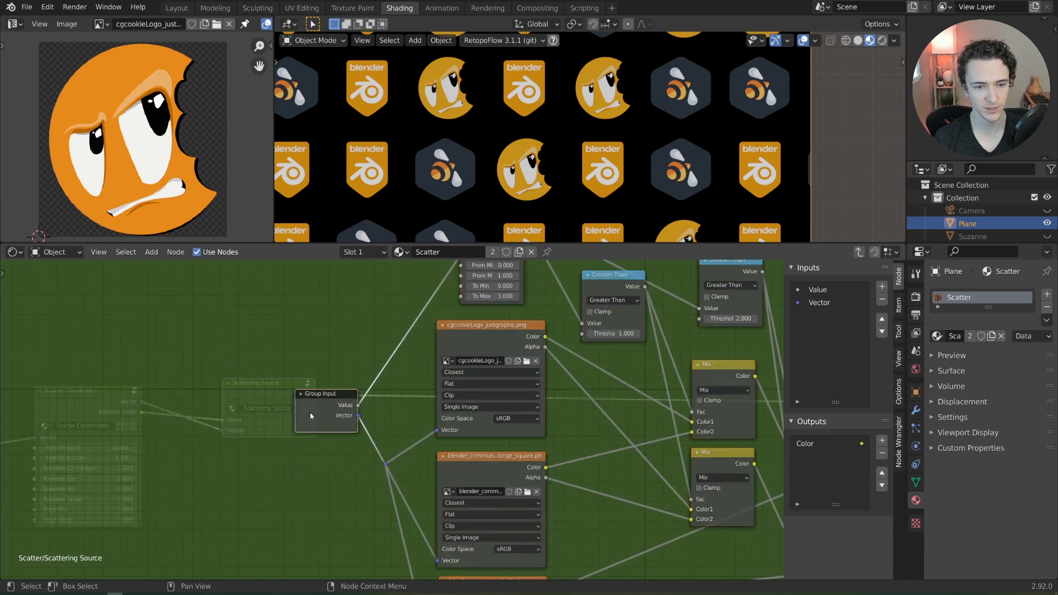
pyautogui.click(819, 303)
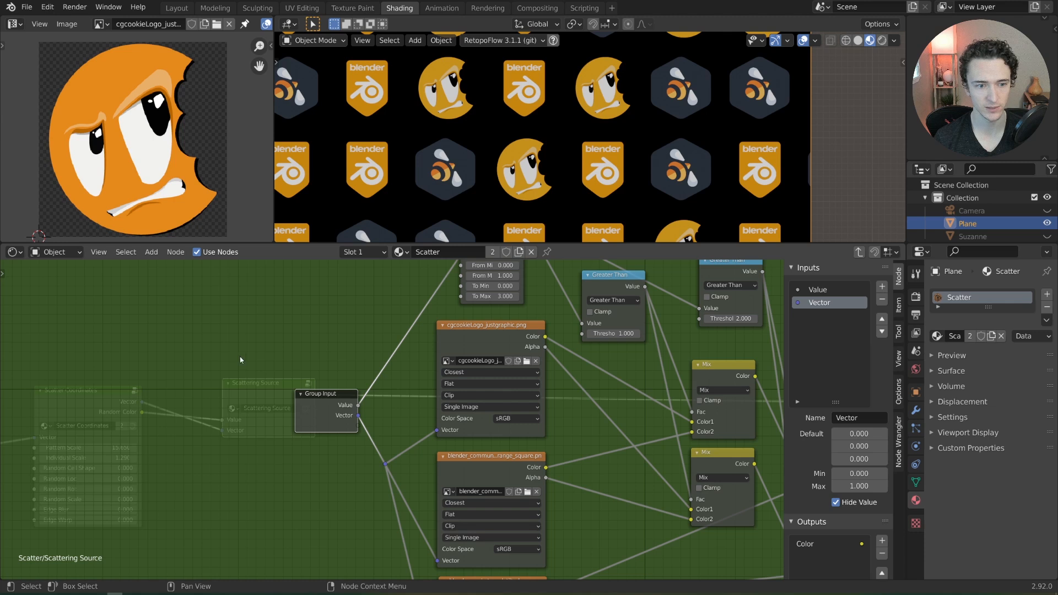
pyautogui.click(882, 319)
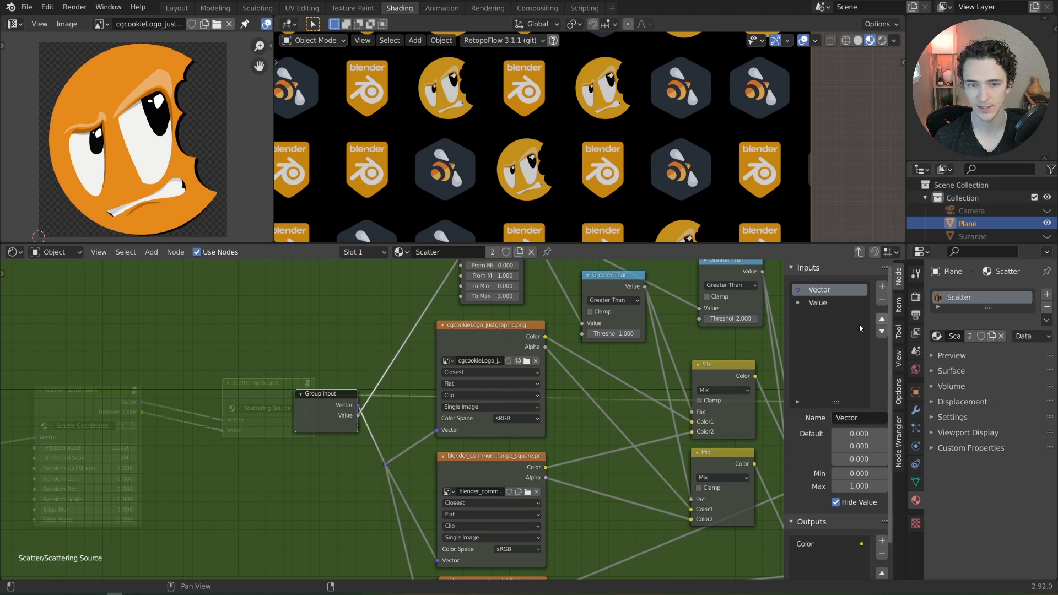
pyautogui.moveTo(337, 414); pyautogui.dragTo(312, 415)
pyautogui.moveTo(312, 415); pyautogui.dragTo(296, 488, button='middle')
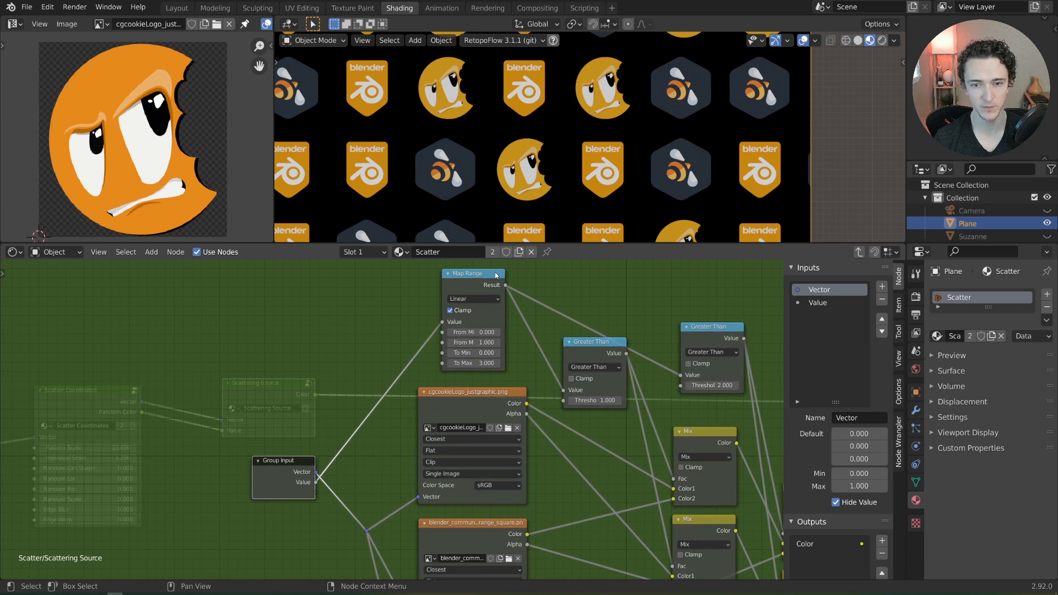
# Step: Rename the group's Value input to "Random", exit the group and place it slightly closer to the Scatter Coordinates node
pyautogui.click(824, 303)
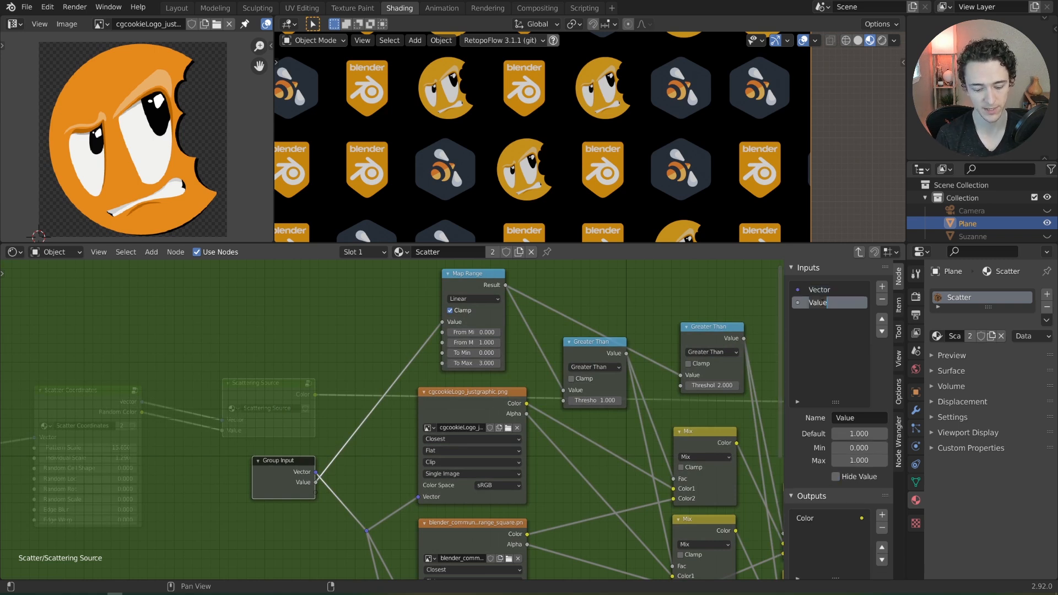
pyautogui.write('Random')
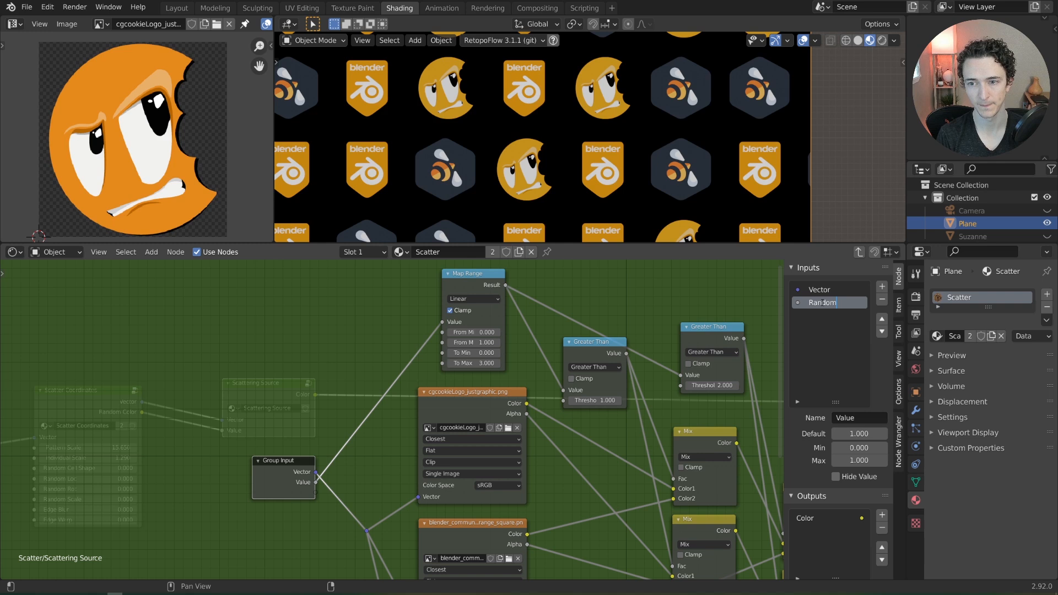
pyautogui.press('Return')
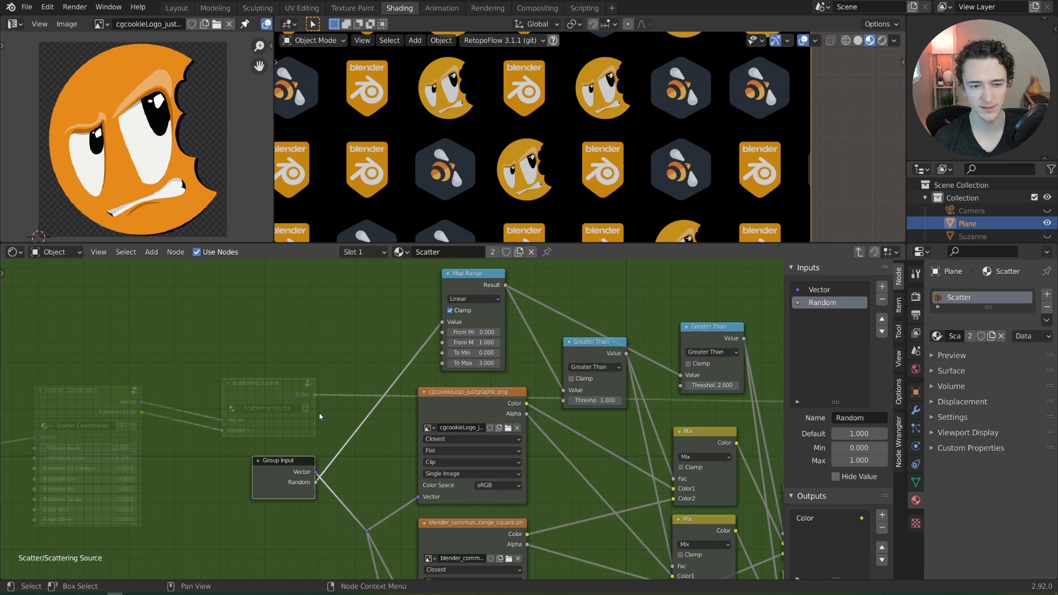
pyautogui.moveTo(491, 280); pyautogui.dragTo(487, 283)
pyautogui.press('Tab')
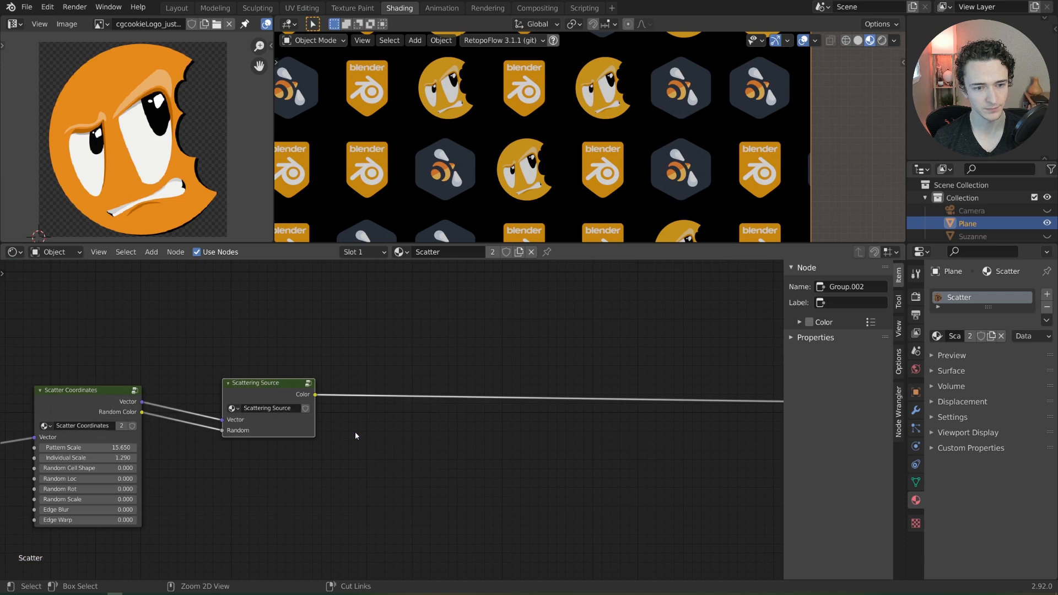
pyautogui.moveTo(259, 388); pyautogui.dragTo(246, 390)
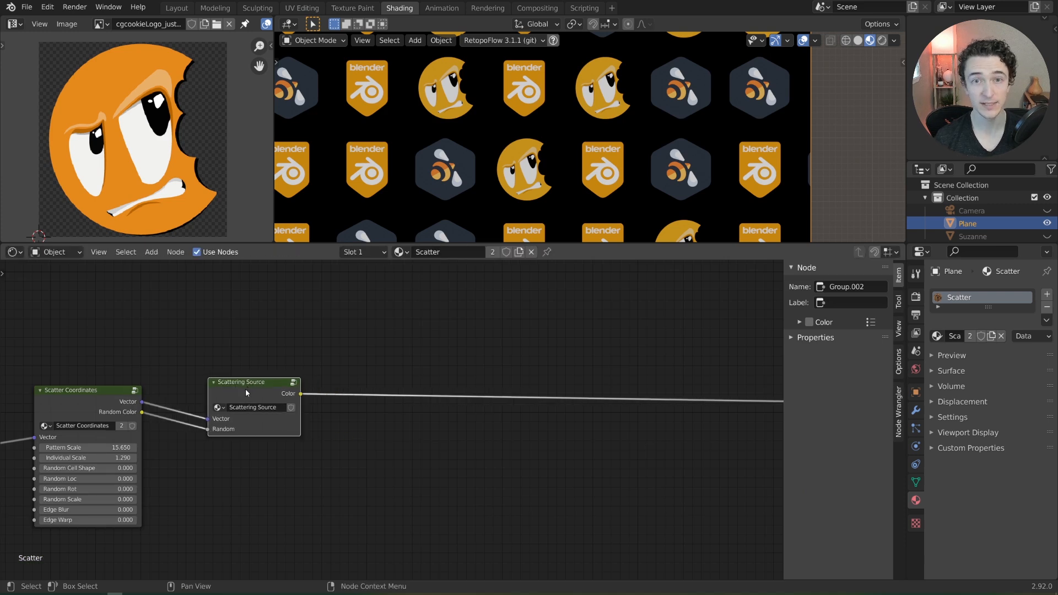
# Step: Inside the Scattering Source group, move the Group Output away from the Multiply node and link the alpha Mix node's Color to a new output
pyautogui.press('Tab')
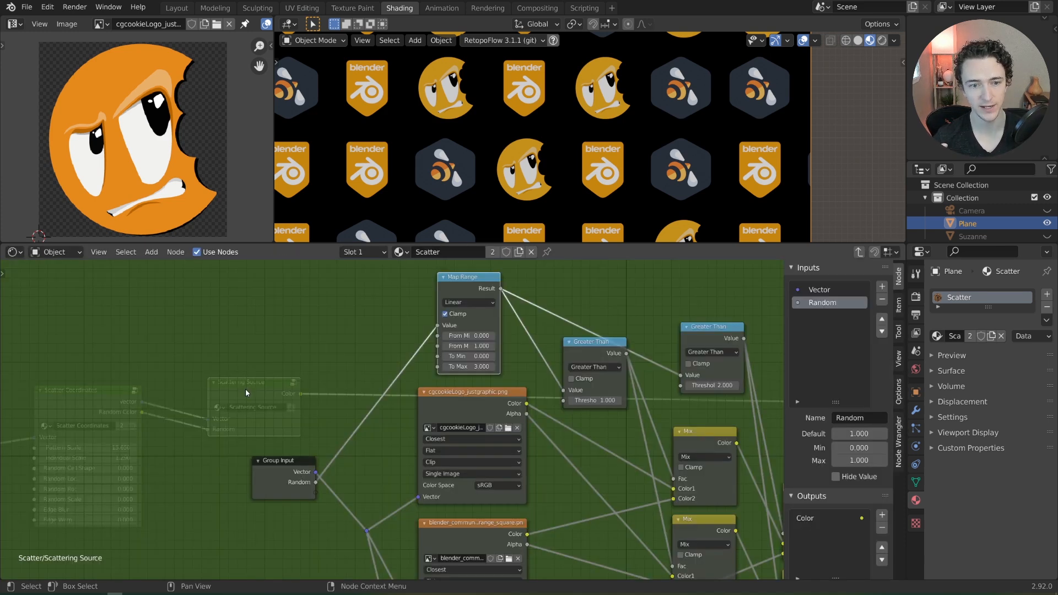
pyautogui.scroll(-5, 588, 439)
pyautogui.moveTo(588, 439); pyautogui.dragTo(333, 401, button='middle')
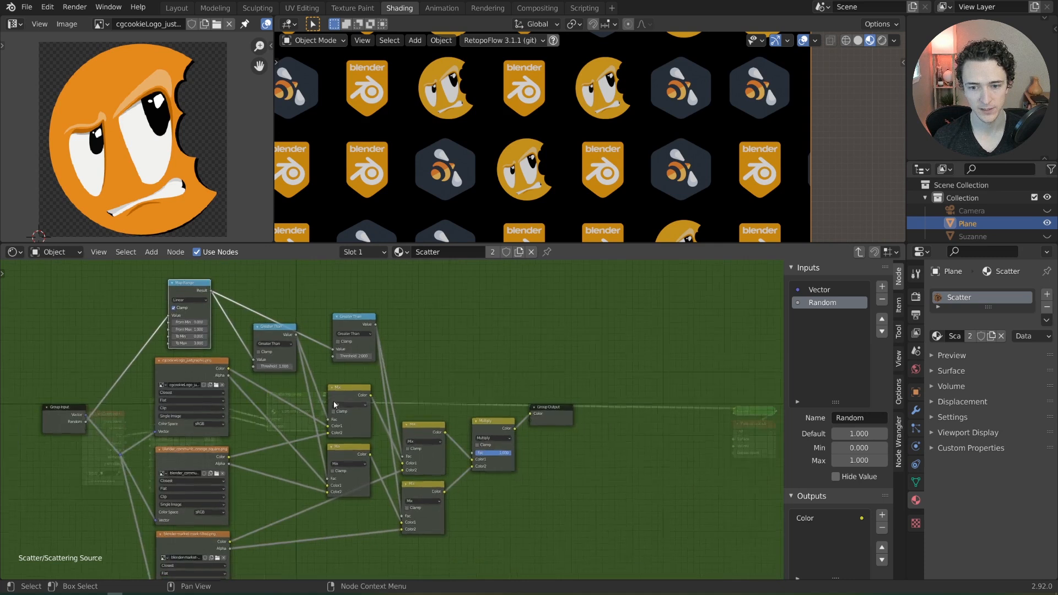
pyautogui.scroll(3, 333, 401)
pyautogui.scroll(-1, 801, 329)
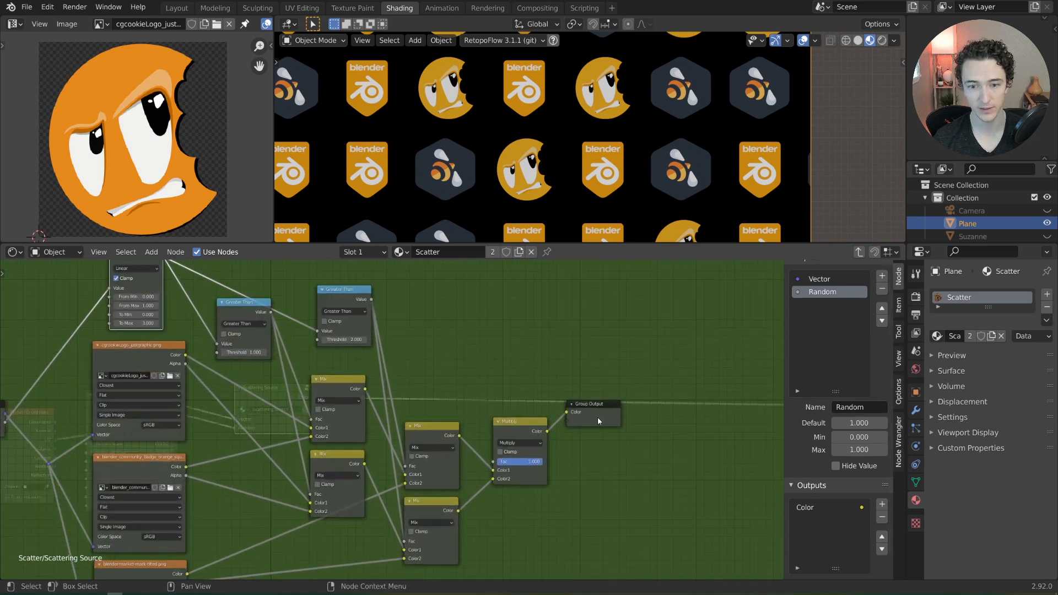
pyautogui.moveTo(597, 416); pyautogui.dragTo(641, 432)
pyautogui.moveTo(514, 505); pyautogui.dragTo(488, 450, button='middle')
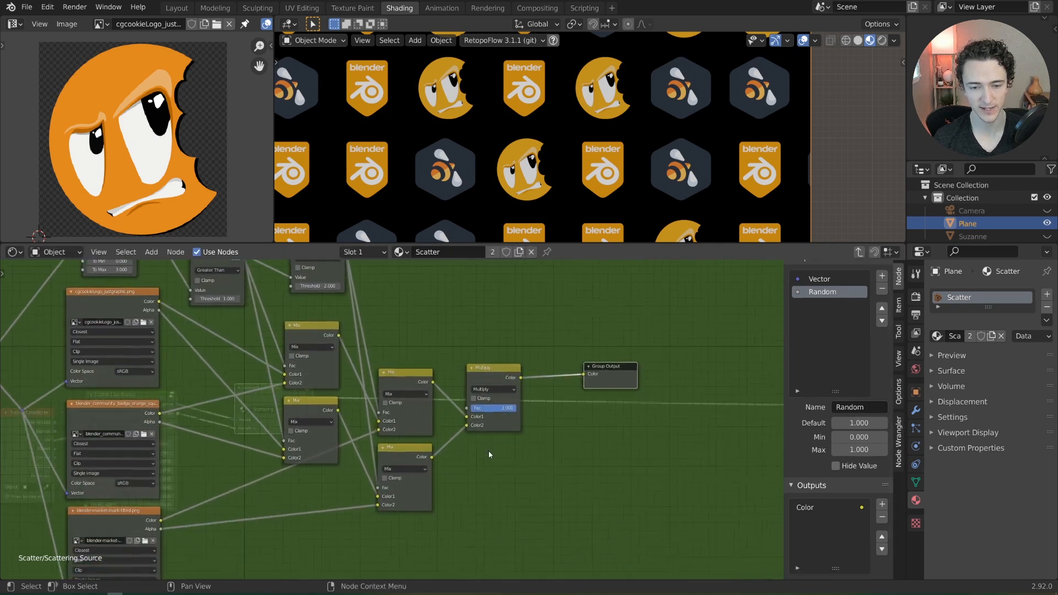
pyautogui.scroll(1, 488, 451)
pyautogui.moveTo(435, 460); pyautogui.dragTo(606, 380)
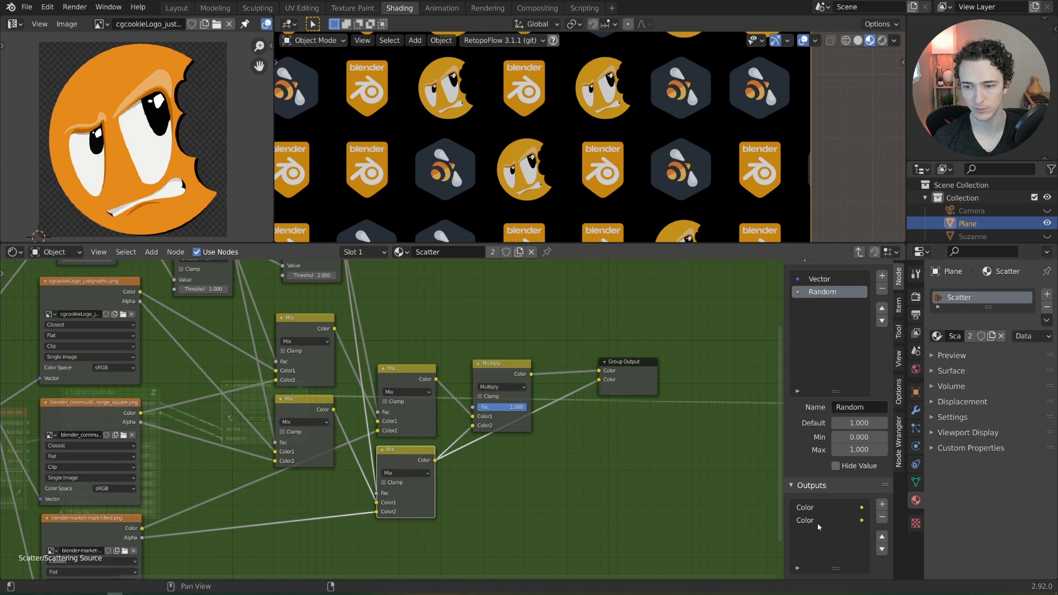
# Step: Rename the second group output to "Alpha" and move the Group Output node farther from the Multiply node
pyautogui.doubleClick(815, 521)
pyautogui.write('Alpha')
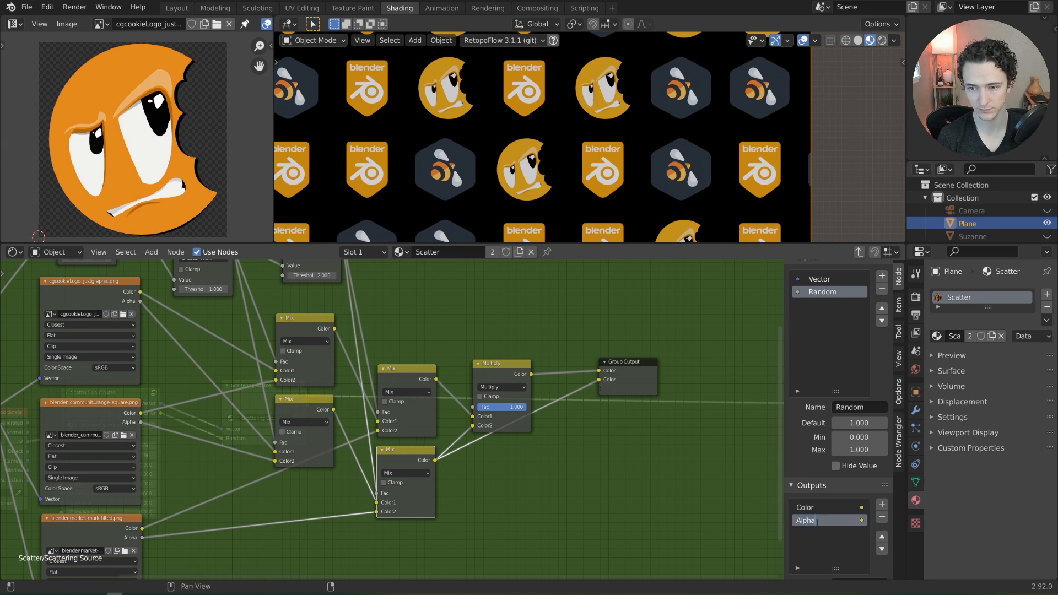
pyautogui.press('Return')
pyautogui.moveTo(620, 383); pyautogui.dragTo(667, 389)
# Step: Preview the Group Input's Random output on the Plane
pyautogui.scroll(-4, 560, 434)
pyautogui.moveTo(560, 434); pyautogui.dragTo(663, 426, button='middle')
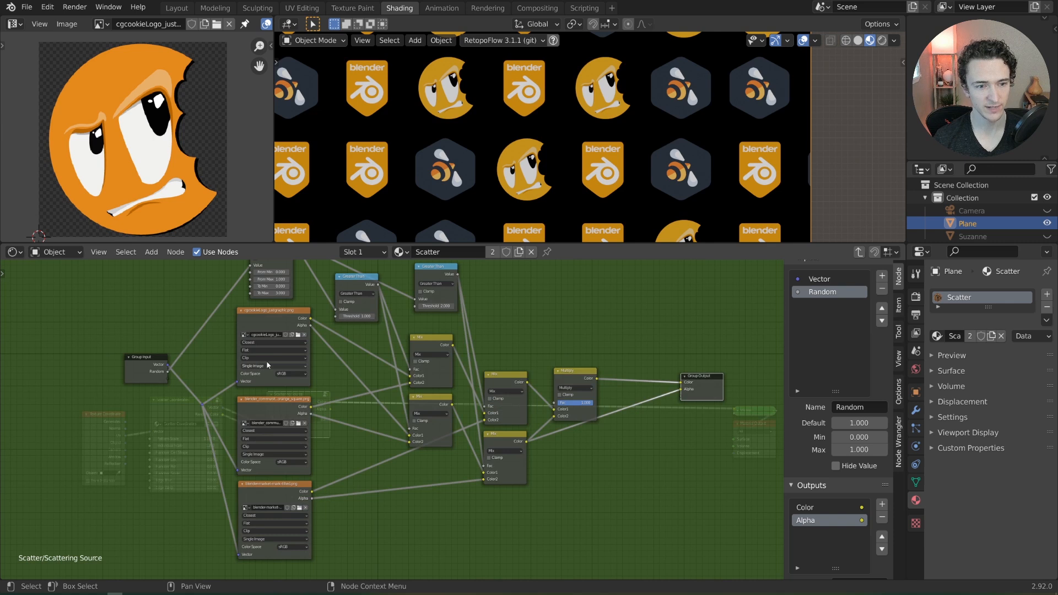
pyautogui.keyDown('ctrl'); pyautogui.keyDown('shift'); pyautogui.click(153, 374); pyautogui.keyUp('shift'); pyautogui.keyUp('ctrl')
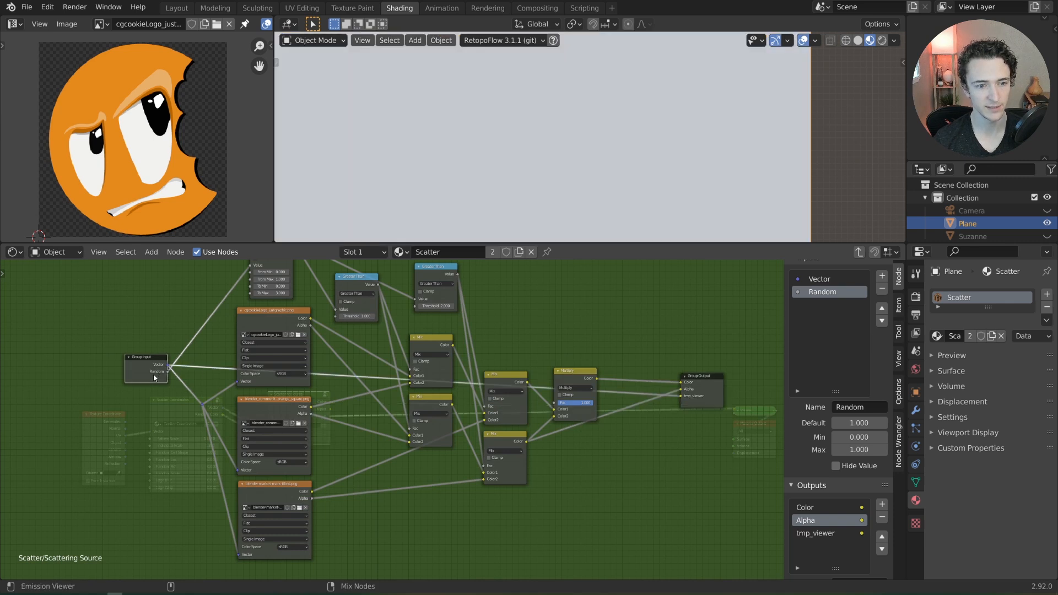
pyautogui.moveTo(154, 377); pyautogui.dragTo(248, 385, button='middle')
pyautogui.scroll(3, 348, 343)
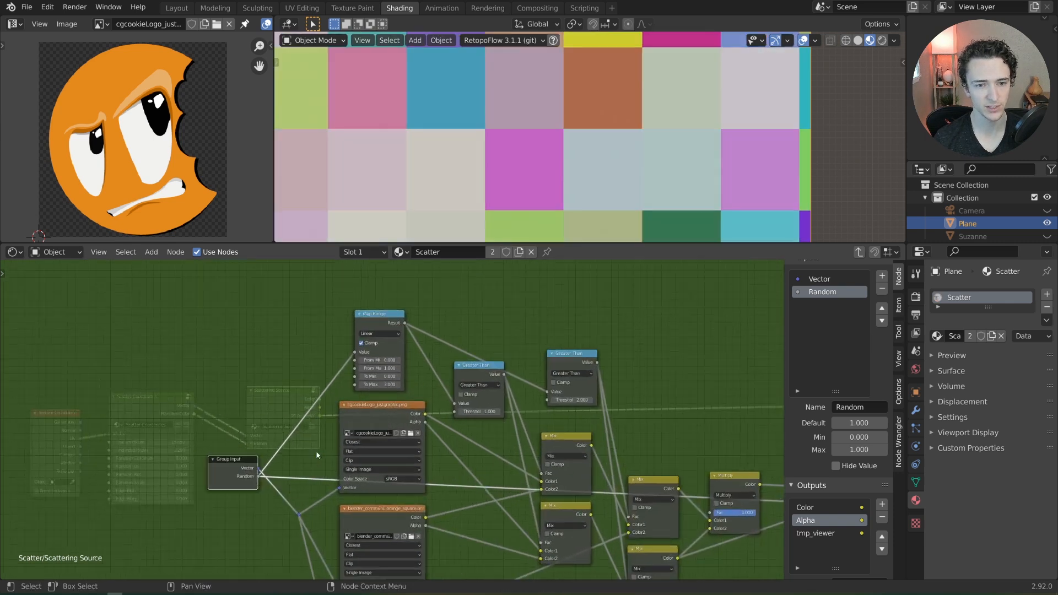
pyautogui.moveTo(266, 468); pyautogui.dragTo(277, 424, button='middle')
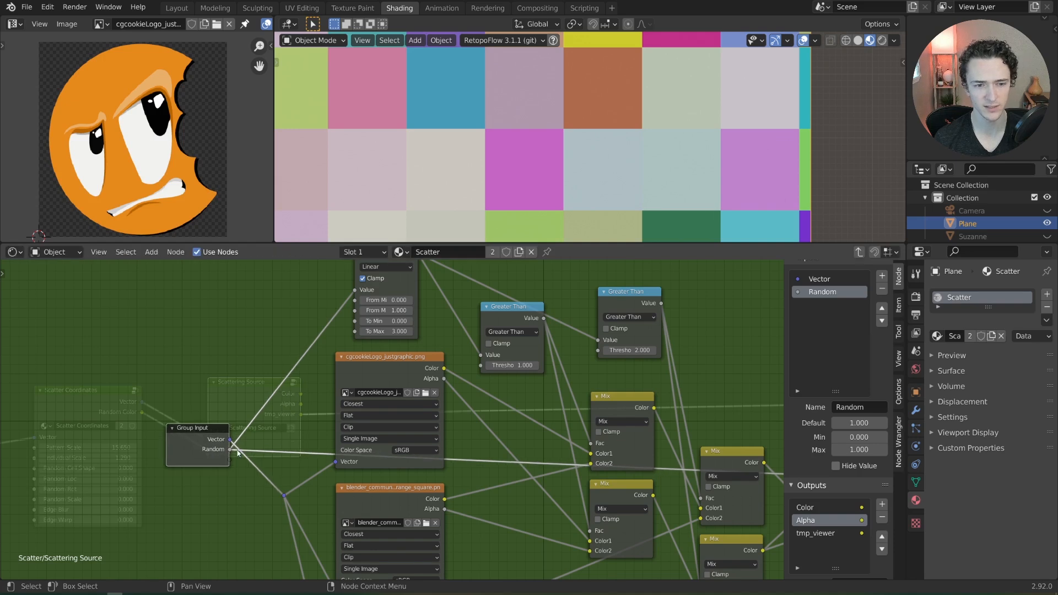
# Step: Shift the Multiply node toward the Group Output, duplicate it with its input links and align the copy directly below
pyautogui.scroll(-2, 432, 413)
pyautogui.moveTo(432, 413); pyautogui.dragTo(192, 366, button='middle')
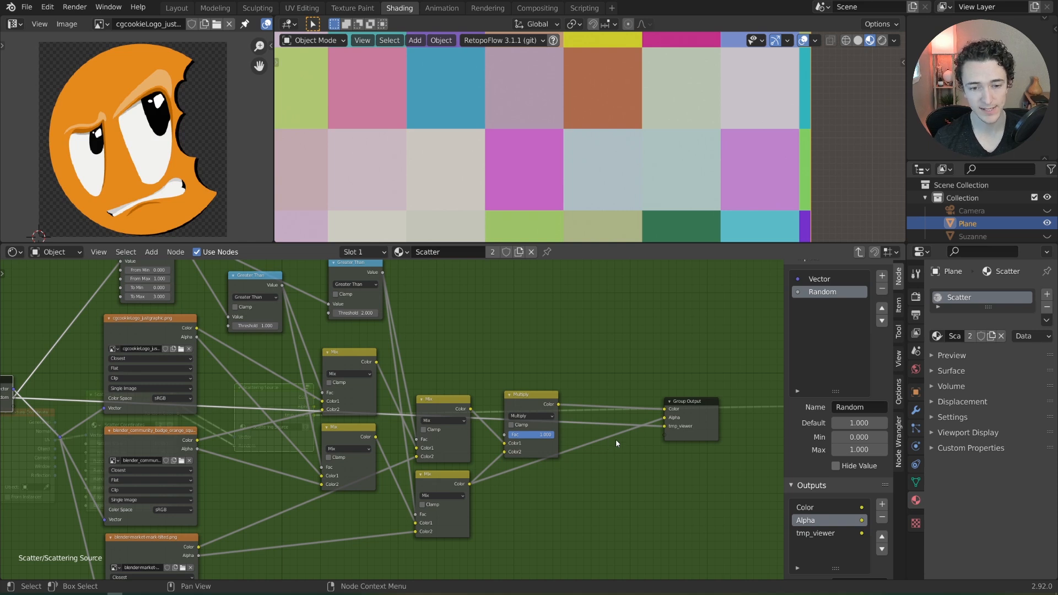
pyautogui.moveTo(616, 456); pyautogui.dragTo(615, 437, button='middle')
pyautogui.moveTo(541, 384); pyautogui.dragTo(569, 377)
pyautogui.hotkey('ctrl', 'shift', 'd')
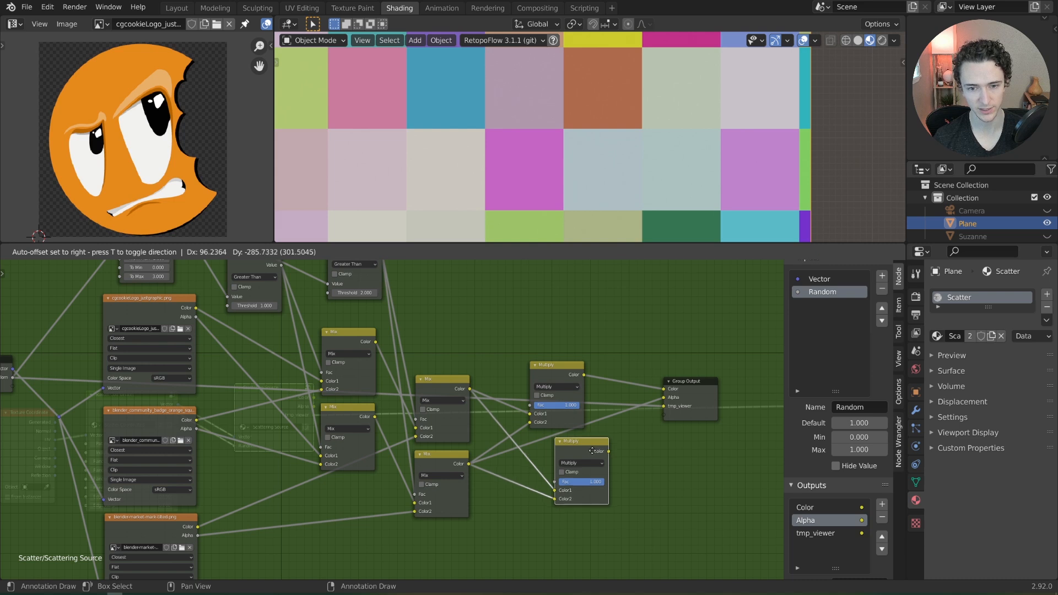
pyautogui.click(565, 447)
pyautogui.moveTo(448, 450); pyautogui.dragTo(469, 447, button='middle')
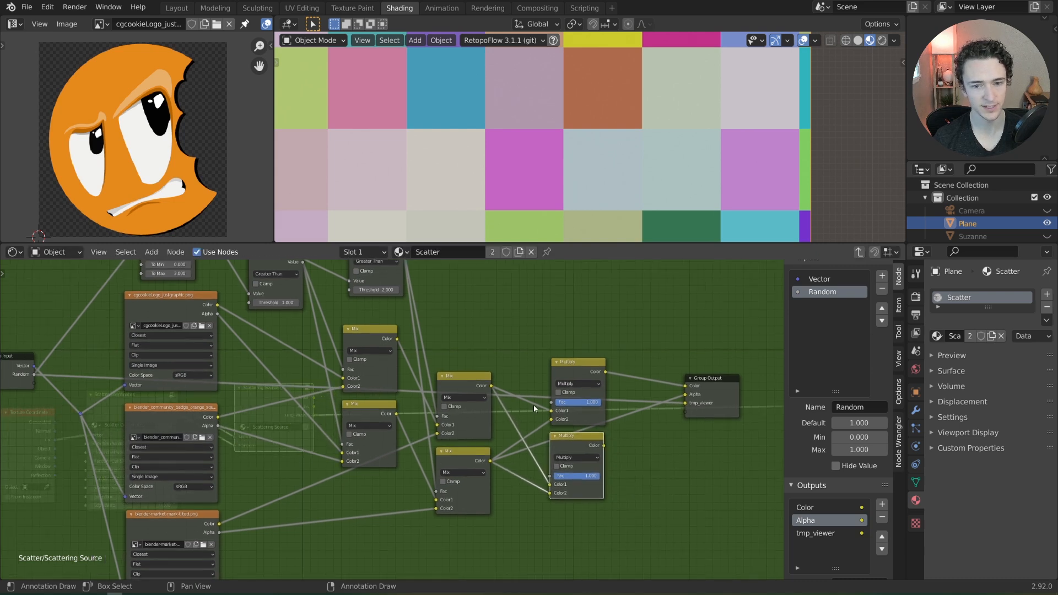
pyautogui.moveTo(571, 445); pyautogui.dragTo(572, 446)
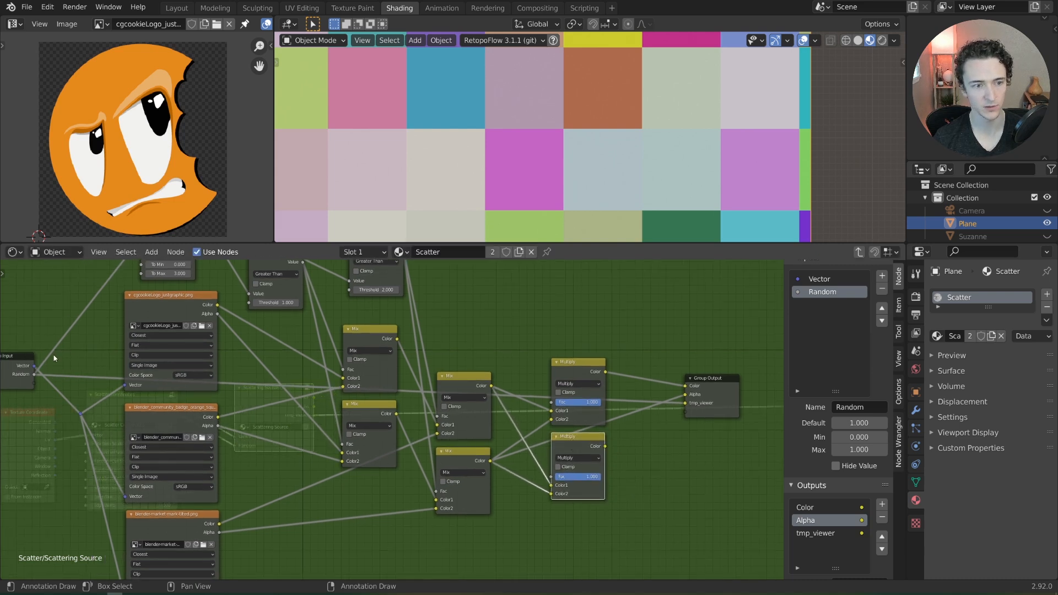
# Step: Link the Group Input's Random to Color1 of the duplicated Multiply node and preview that node's result on the Plane
pyautogui.moveTo(32, 375); pyautogui.dragTo(550, 485)
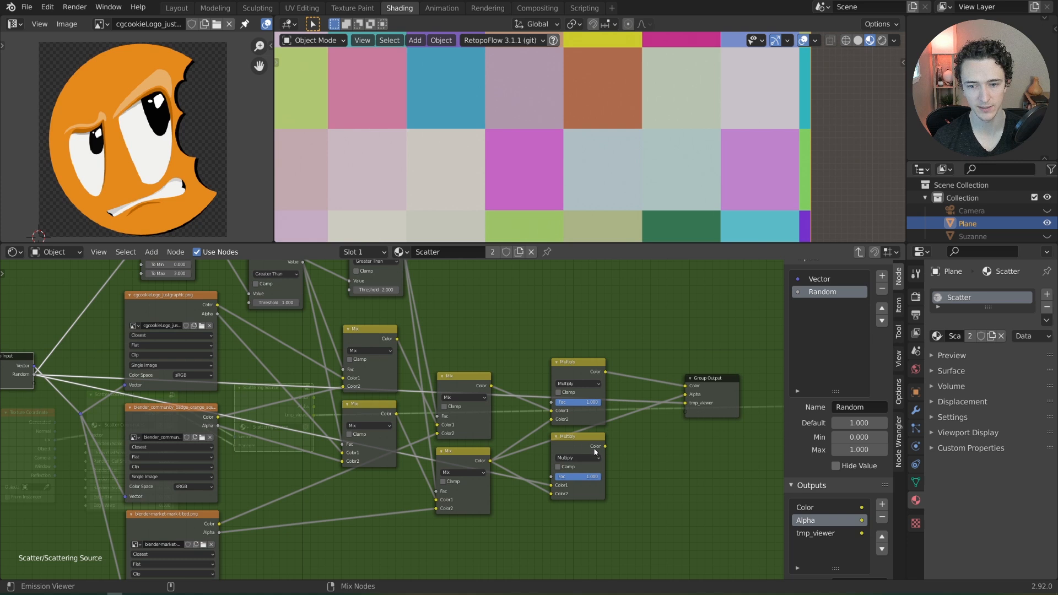
pyautogui.keyDown('ctrl'); pyautogui.keyDown('shift'); pyautogui.click(585, 443); pyautogui.keyUp('shift'); pyautogui.keyUp('ctrl')
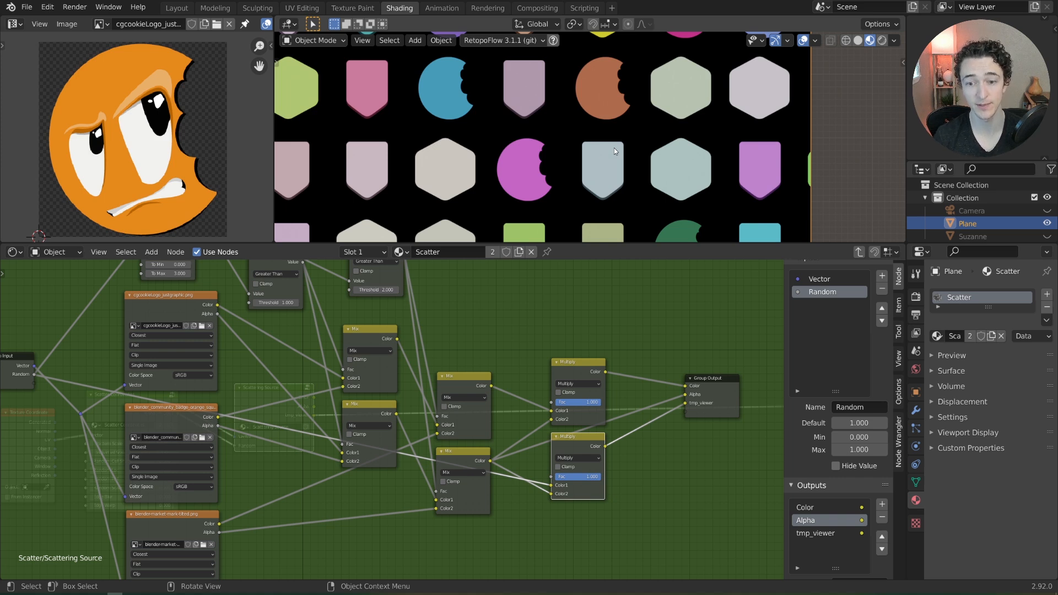
pyautogui.scroll(3, 543, 441)
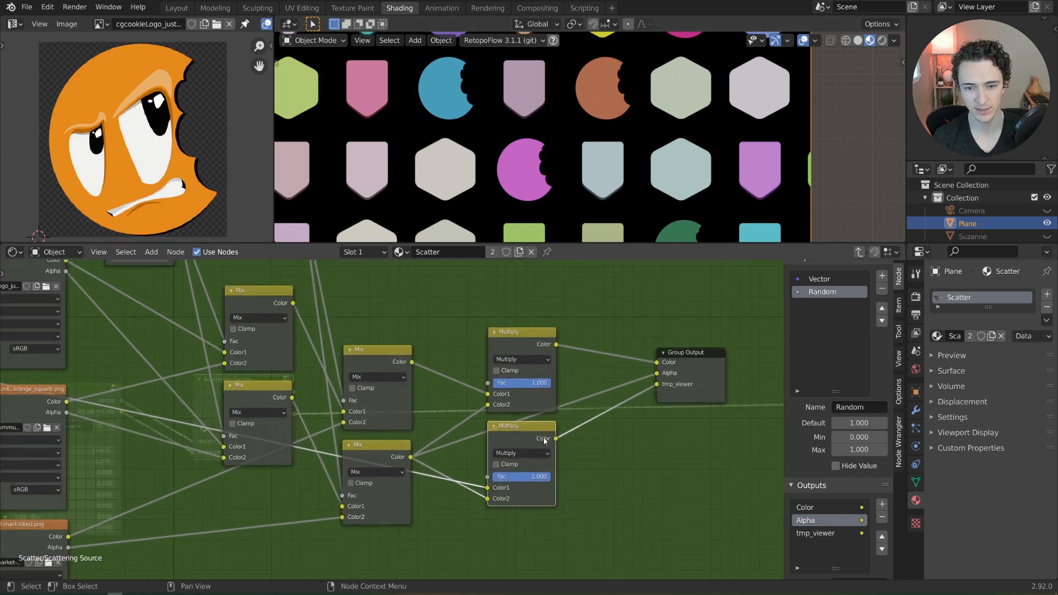
pyautogui.moveTo(543, 440); pyautogui.dragTo(681, 398)
pyautogui.click(513, 443)
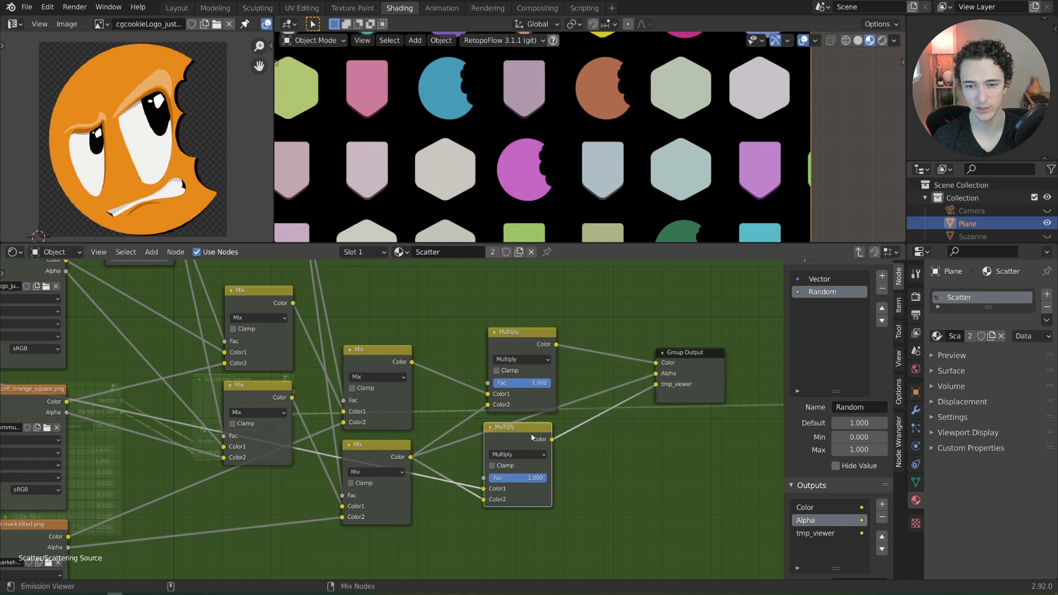
# Step: Rename the tmp_viewer group output to "Random Color" and exit the node group
pyautogui.doubleClick(816, 533)
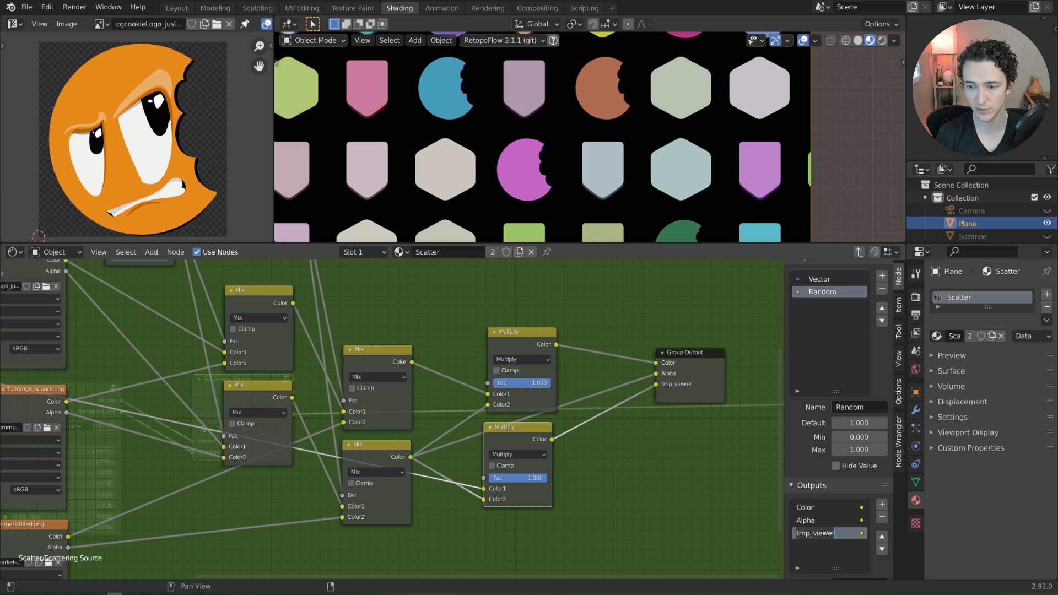
pyautogui.write('Random')
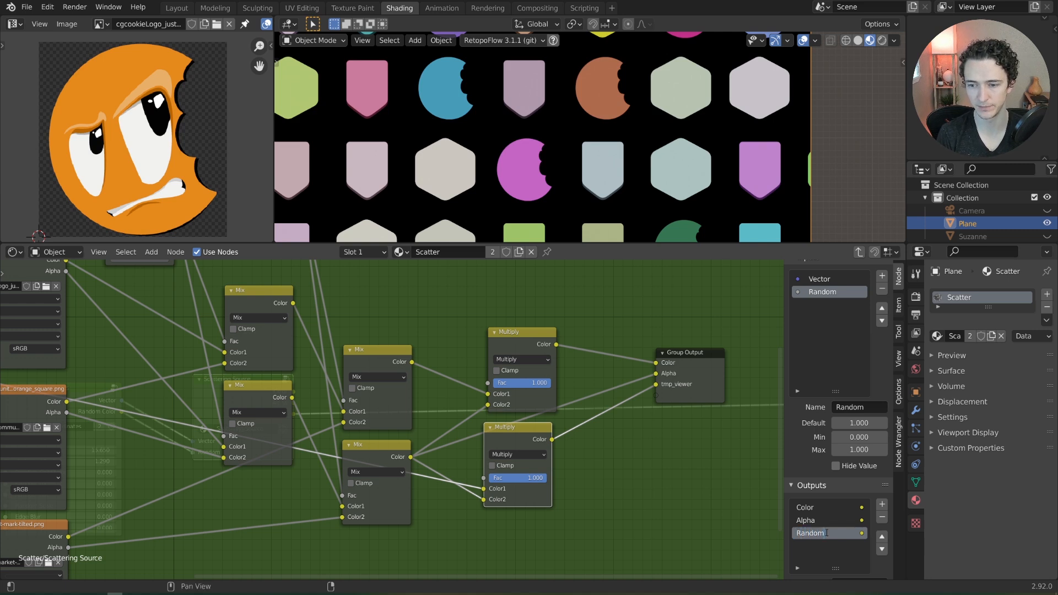
pyautogui.write(' Color')
pyautogui.press('Return')
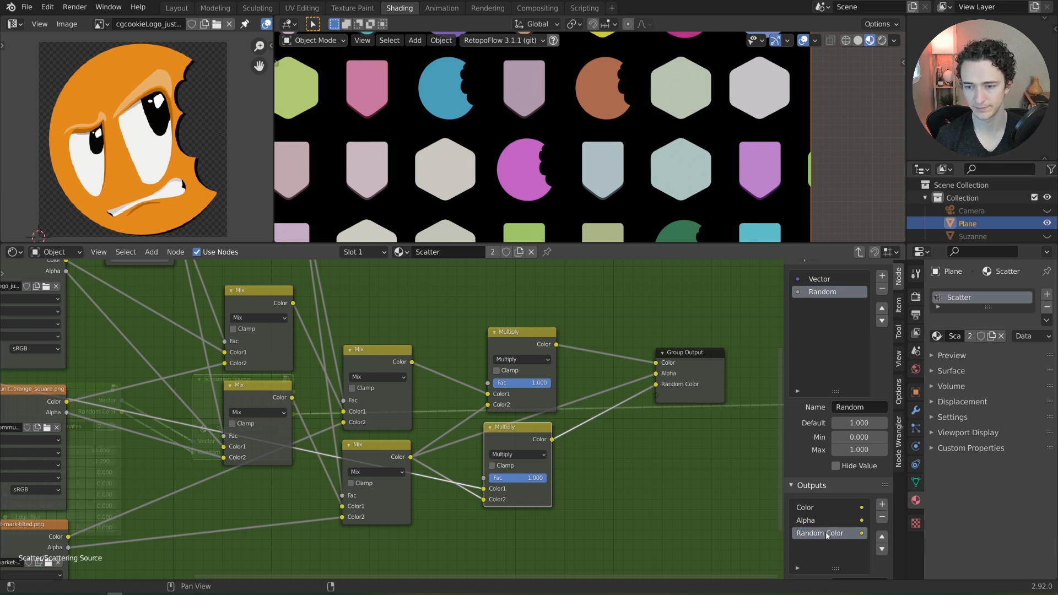
pyautogui.click(697, 375)
pyautogui.press('Tab')
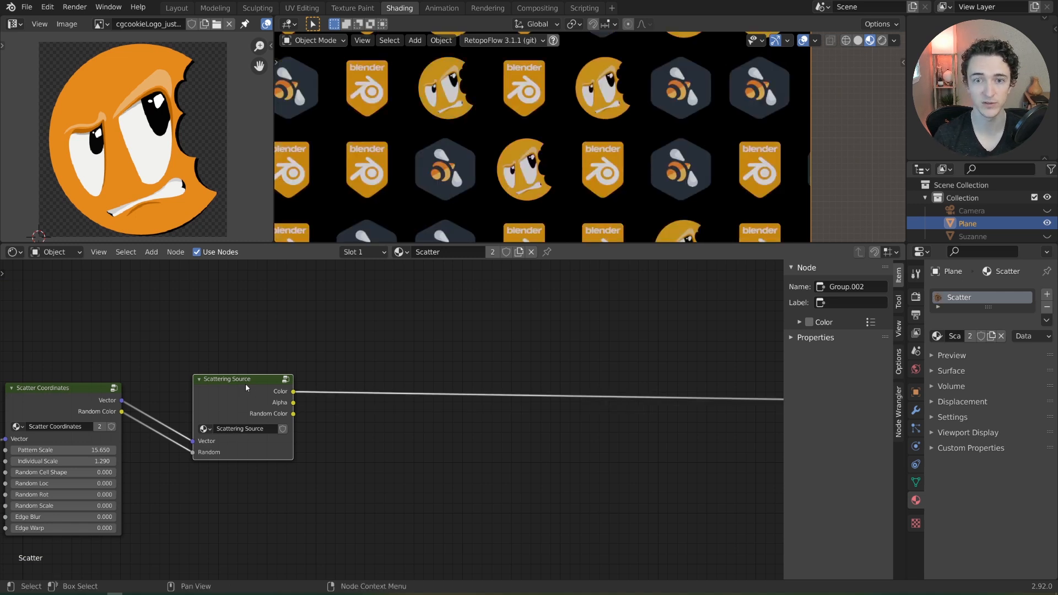
# Step: Preview the Scattering Source group's Alpha, Random Color and Color outputs in turn on the Plane
pyautogui.keyDown('ctrl'); pyautogui.keyDown('shift'); pyautogui.click(267, 401); pyautogui.keyUp('shift'); pyautogui.keyUp('ctrl')
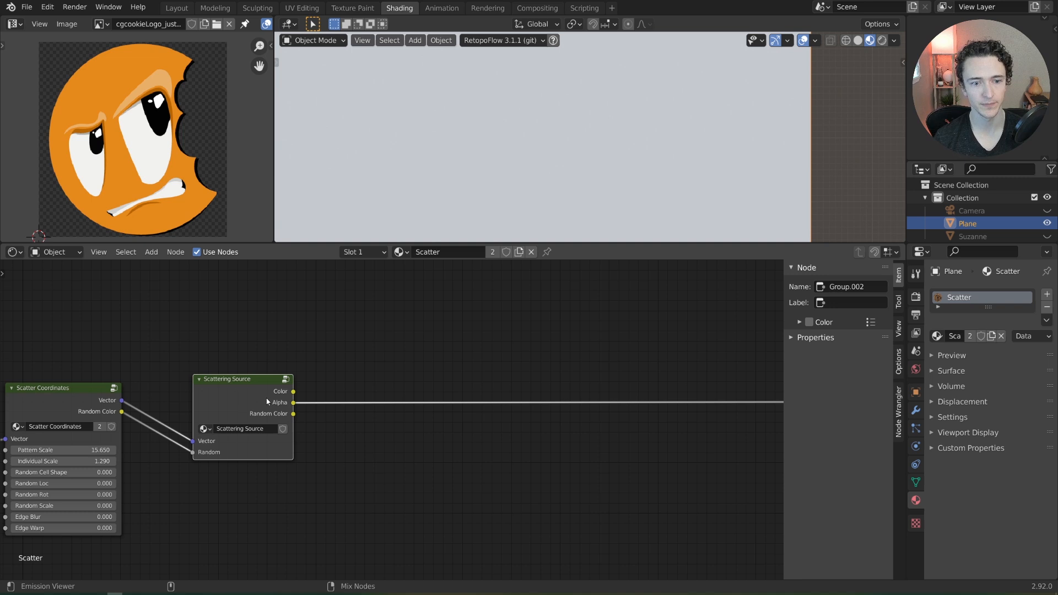
pyautogui.keyDown('ctrl'); pyautogui.keyDown('shift'); pyautogui.click(267, 401); pyautogui.keyUp('shift'); pyautogui.keyUp('ctrl')
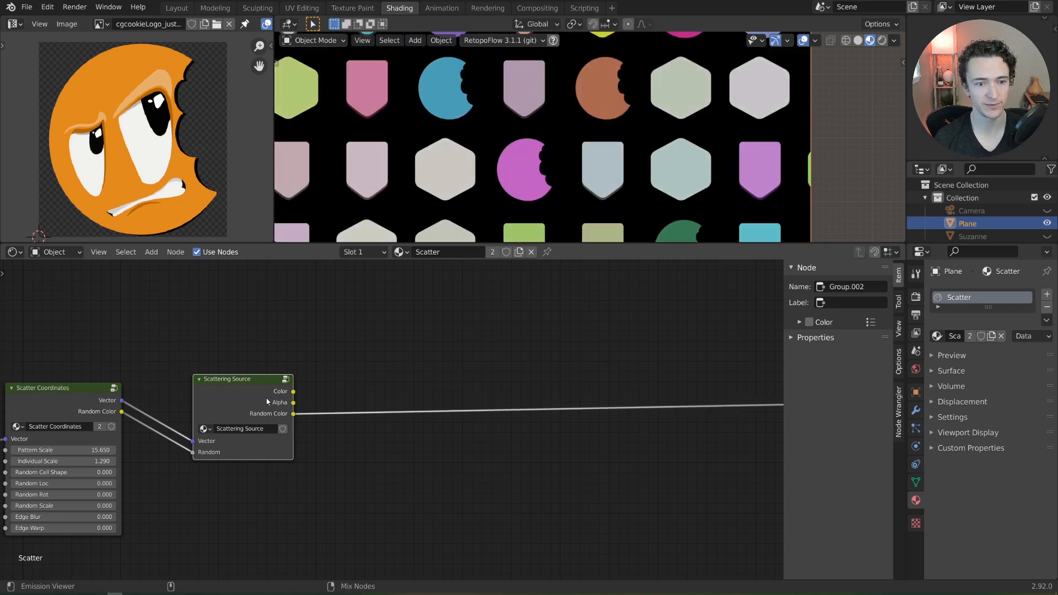
pyautogui.keyDown('ctrl'); pyautogui.keyDown('shift'); pyautogui.click(267, 402); pyautogui.keyUp('shift'); pyautogui.keyUp('ctrl')
pyautogui.moveTo(267, 401); pyautogui.dragTo(391, 397, button='middle')
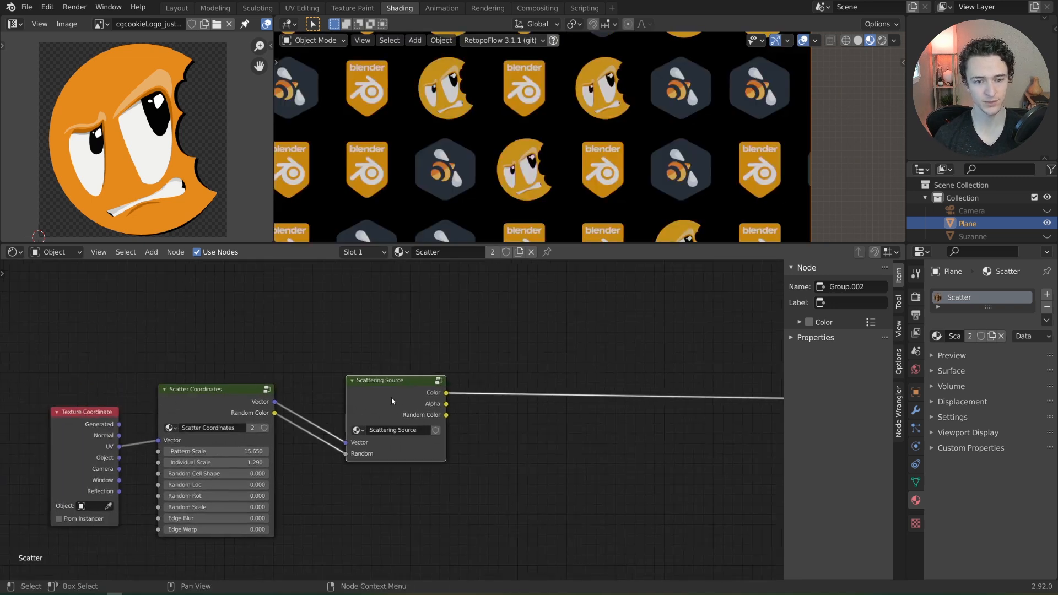
# Step: Move the Scattering Source node close beside Scatter Coordinates, with both headers level
pyautogui.moveTo(391, 396)
pyautogui.mouseDown()
pyautogui.moveTo(373, 380)
pyautogui.moveTo(374, 392)
pyautogui.mouseUp()
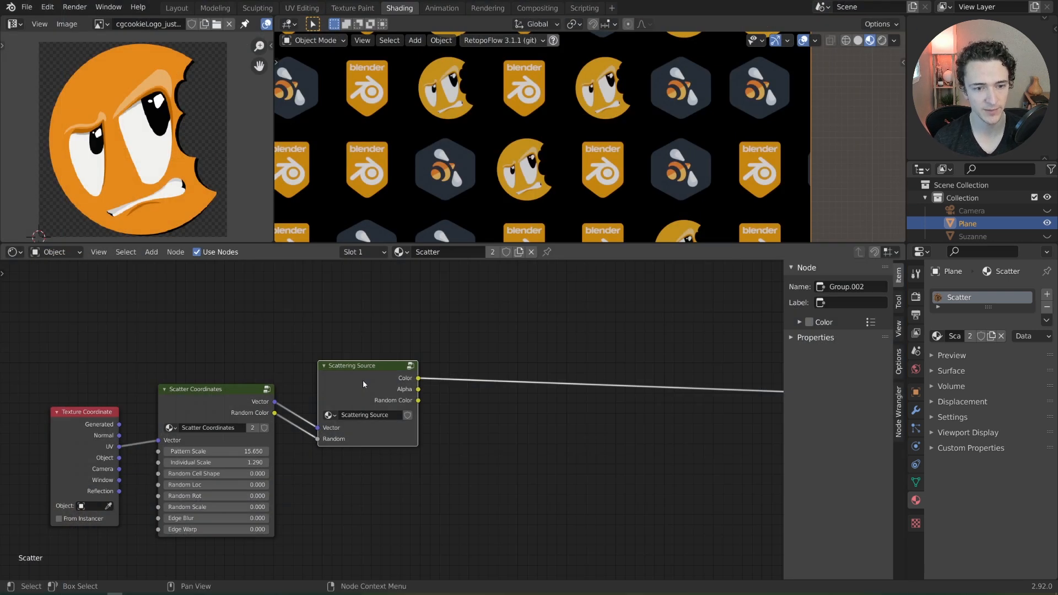
pyautogui.moveTo(363, 384); pyautogui.dragTo(357, 403)
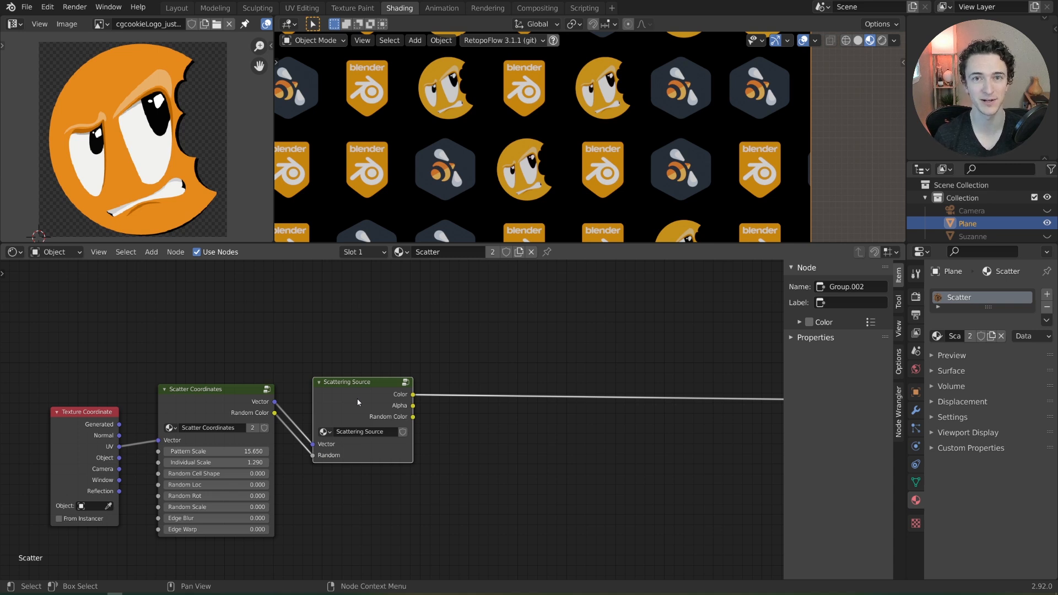
pyautogui.moveTo(357, 402); pyautogui.dragTo(351, 410)
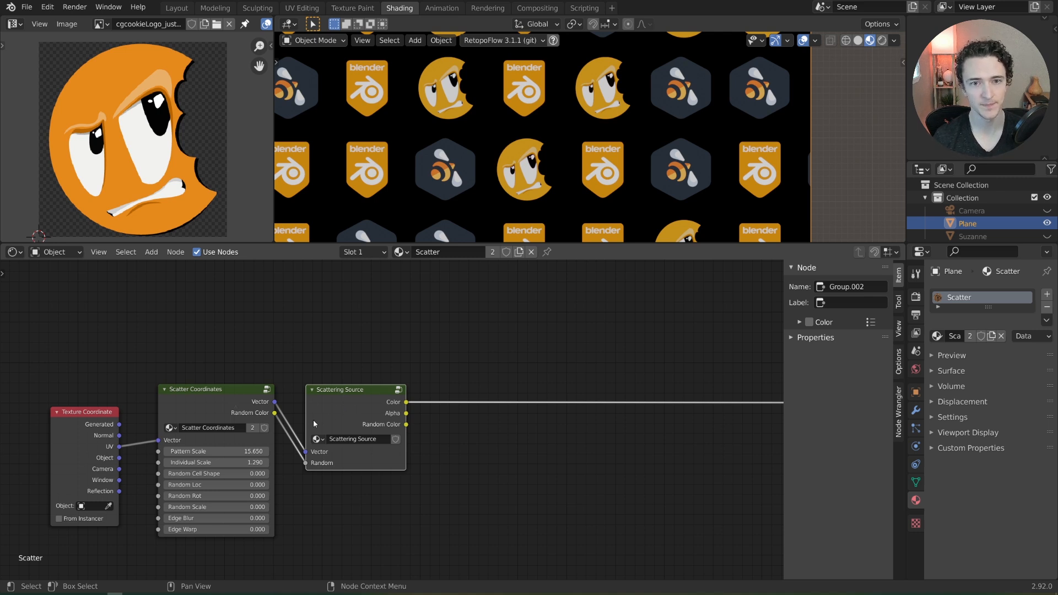
# Step: Set Random Loc on the Scatter Coordinates node to 1.000 and examine the logo edges up close on the Plane
pyautogui.moveTo(197, 484); pyautogui.dragTo(267, 484)
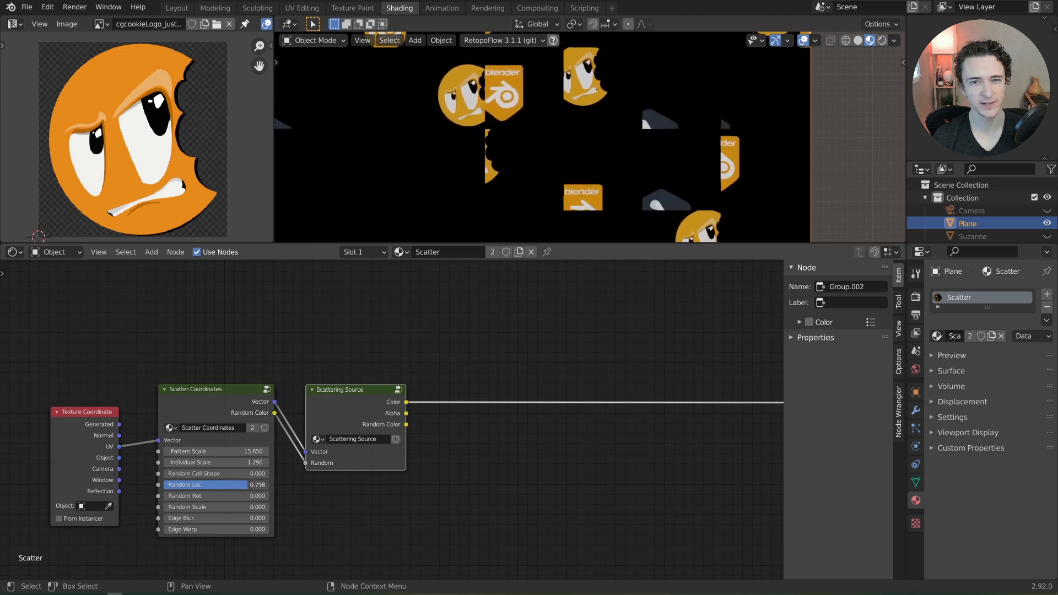
pyautogui.scroll(5, 557, 165)
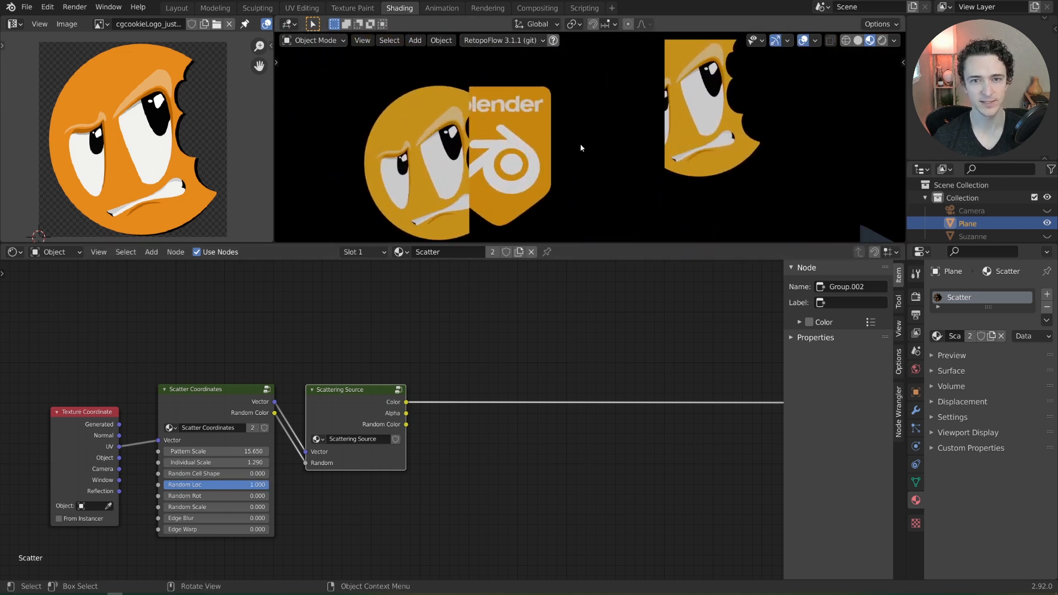
pyautogui.keyDown('shift'); pyautogui.moveTo(562, 160); pyautogui.dragTo(576, 141, button='middle'); pyautogui.keyUp('shift')
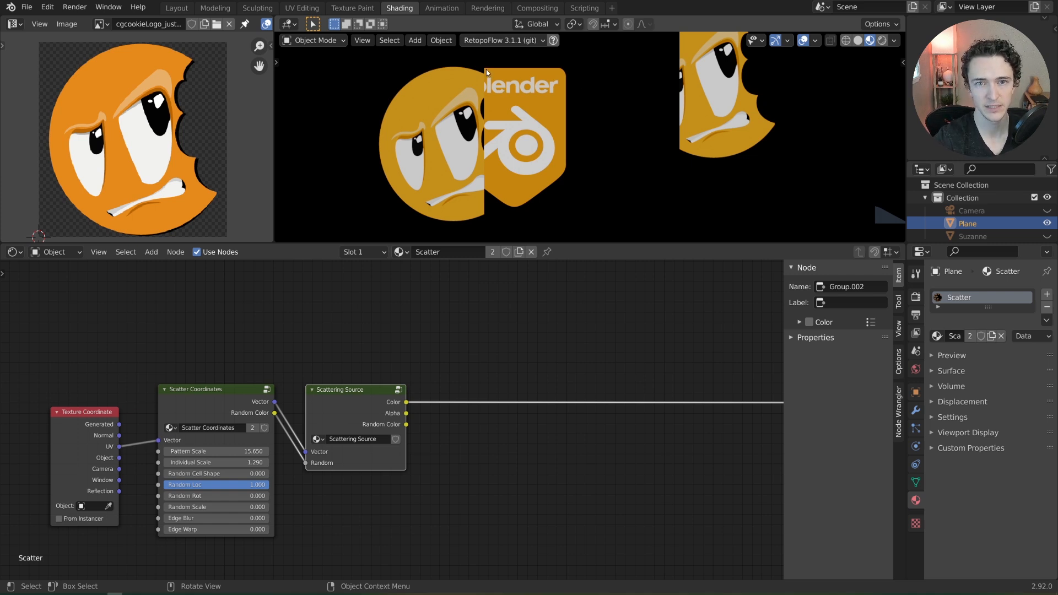
pyautogui.moveTo(485, 69)
pyautogui.mouseDown()
pyautogui.moveTo(461, 69)
pyautogui.moveTo(461, 94)
pyautogui.moveTo(465, 168)
pyautogui.moveTo(490, 195)
pyautogui.mouseUp()
pyautogui.moveTo(488, 73)
pyautogui.mouseDown()
pyautogui.moveTo(496, 85)
pyautogui.moveTo(483, 135)
pyautogui.moveTo(510, 158)
pyautogui.mouseUp()
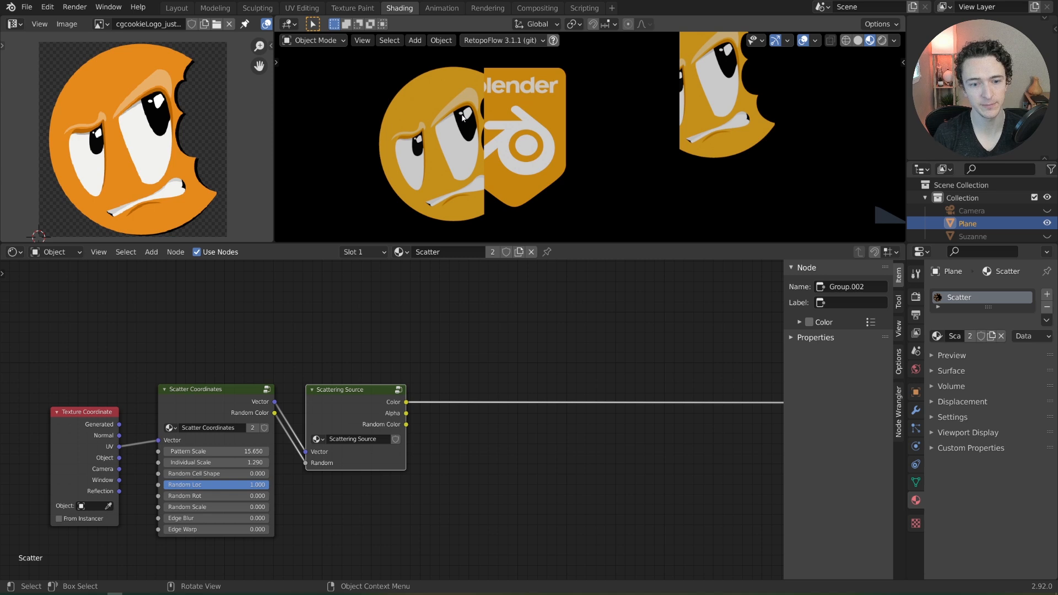
# Step: Enter the Scatter Coordinates group and gather the Pattern Scale node's outgoing links into one reroute beside it
pyautogui.click(223, 394)
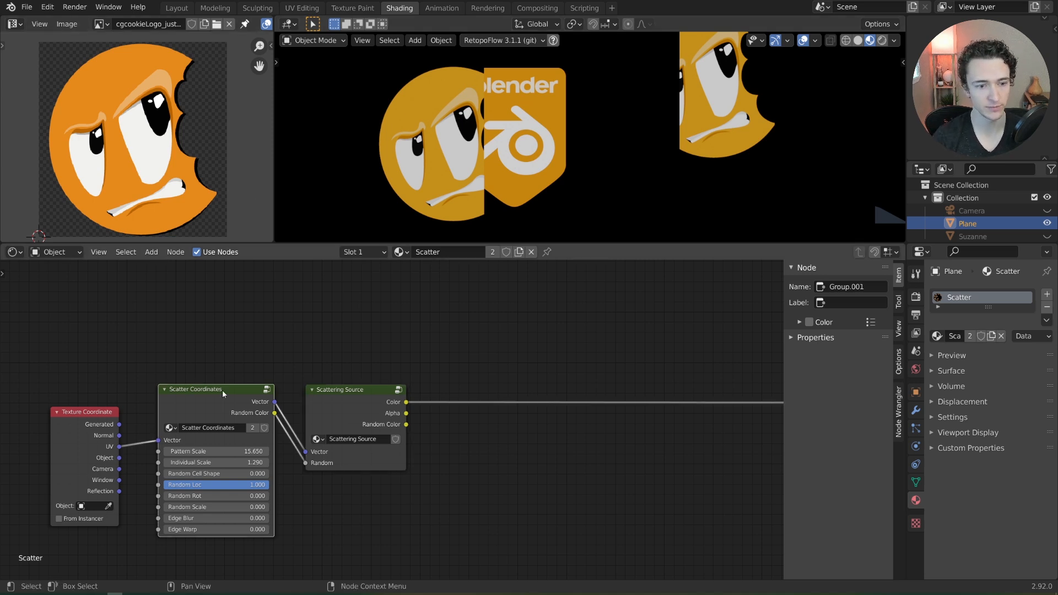
pyautogui.press('Tab')
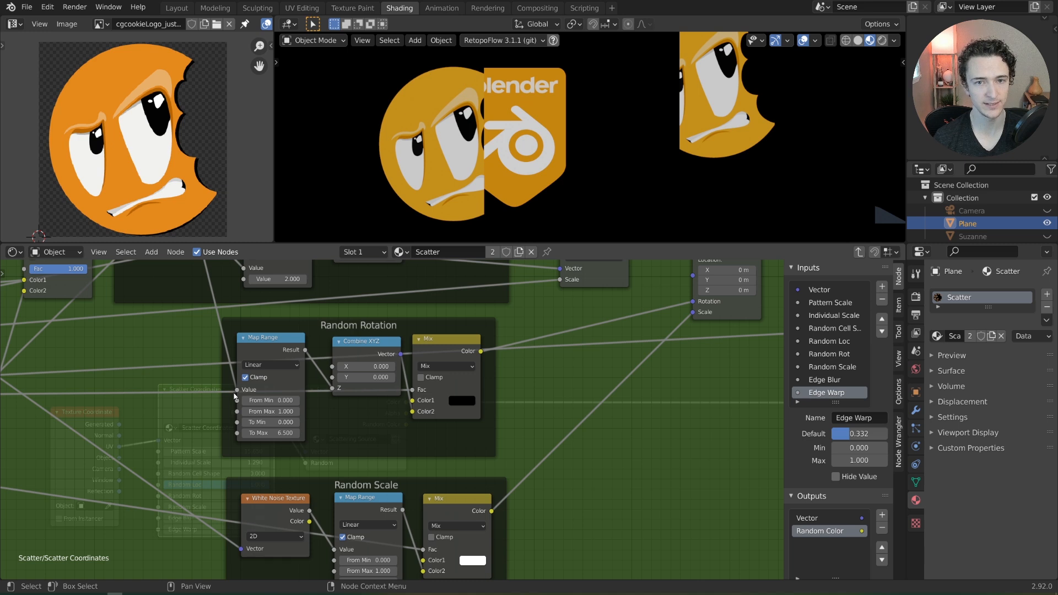
pyautogui.press('Home')
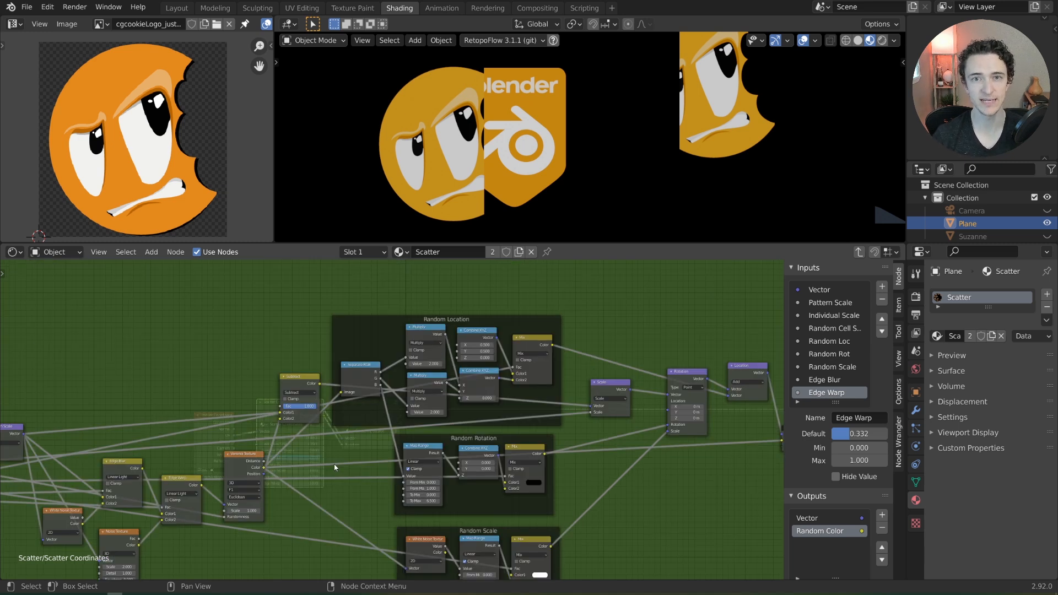
pyautogui.moveTo(190, 421); pyautogui.dragTo(432, 390, button='middle')
pyautogui.scroll(2, 433, 390)
pyautogui.click(212, 399)
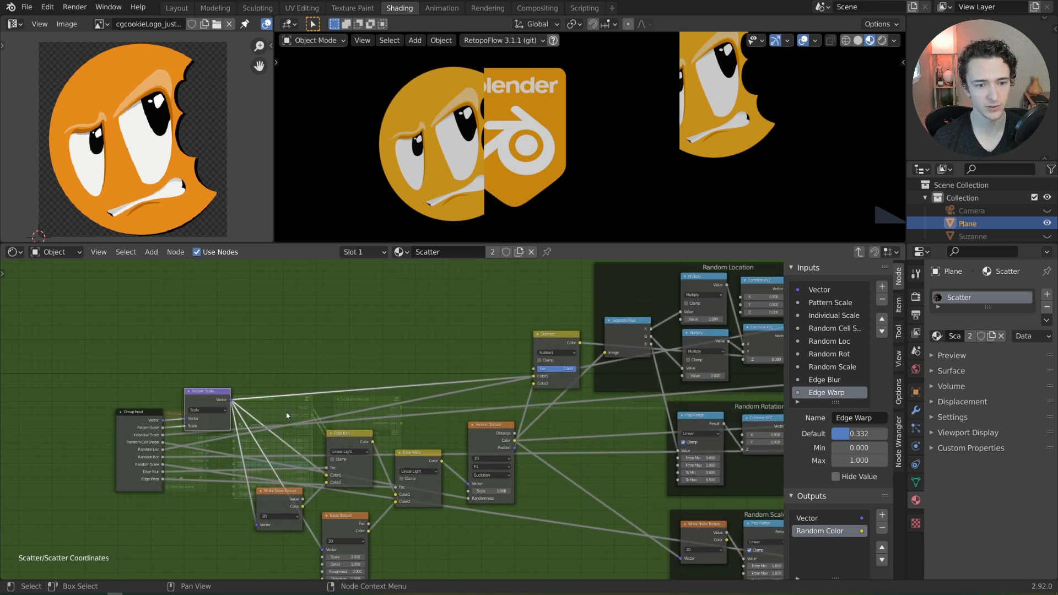
pyautogui.moveTo(252, 434); pyautogui.dragTo(282, 406, button='middle')
pyautogui.scroll(1, 282, 406)
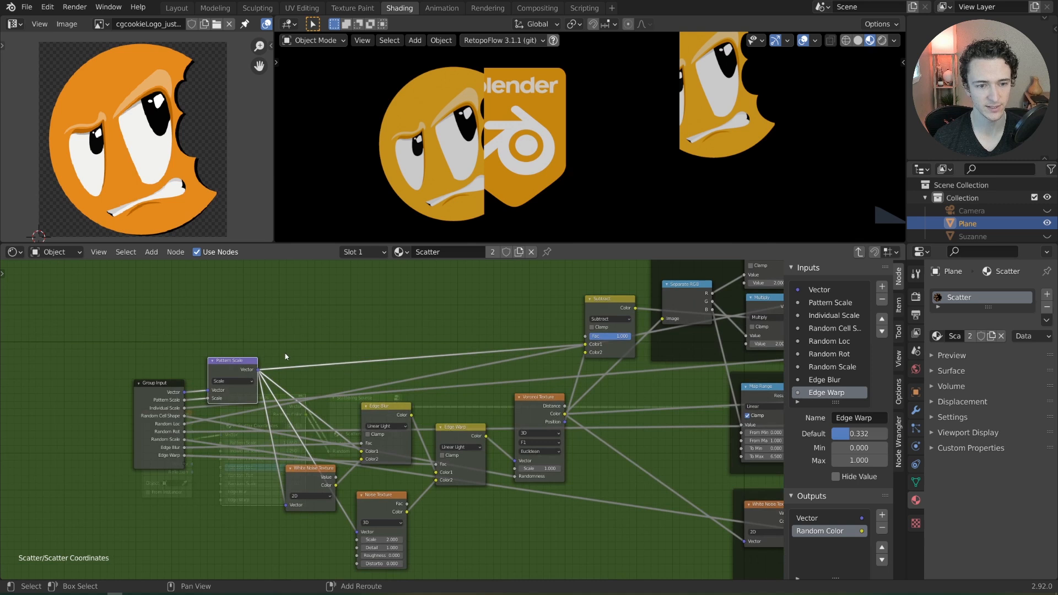
pyautogui.keyDown('shift'); pyautogui.moveTo(286, 350); pyautogui.dragTo(261, 400, button='right'); pyautogui.keyUp('shift')
pyautogui.press('g')
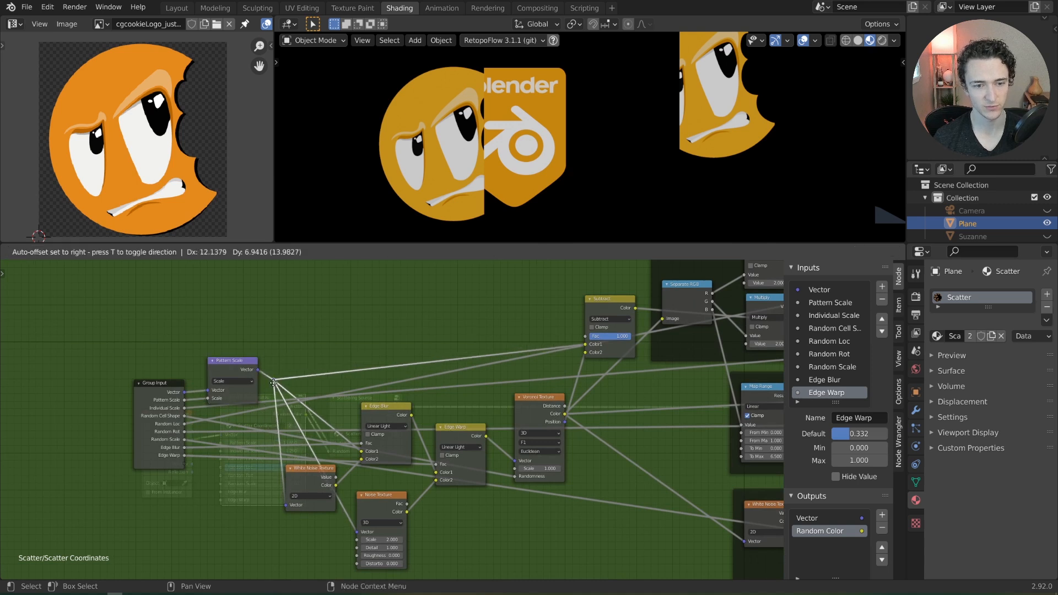
pyautogui.click(276, 373)
# Step: Move the Group Input and Pattern Scale nodes horizontally away from the reroute to make room between them
pyautogui.moveTo(88, 317); pyautogui.dragTo(265, 516)
pyautogui.press('g')
pyautogui.press('x')
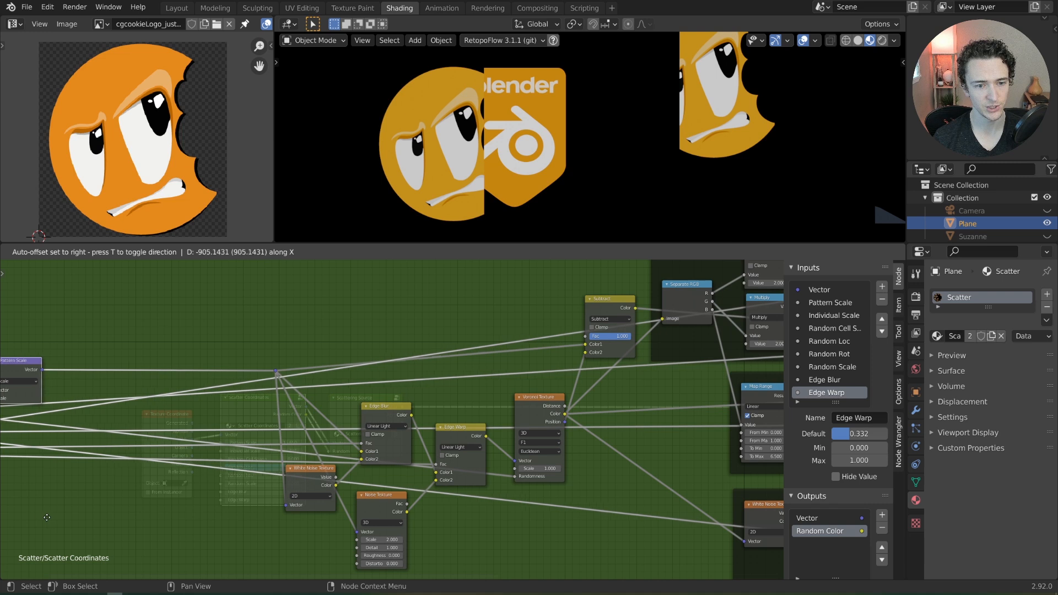
pyautogui.click(34, 519)
# Step: Insert a Vector Math node set to Add on the link between Pattern Scale and the reroute
pyautogui.scroll(-1, 194, 444)
pyautogui.moveTo(194, 444); pyautogui.dragTo(313, 441, button='middle')
pyautogui.scroll(1, 315, 331)
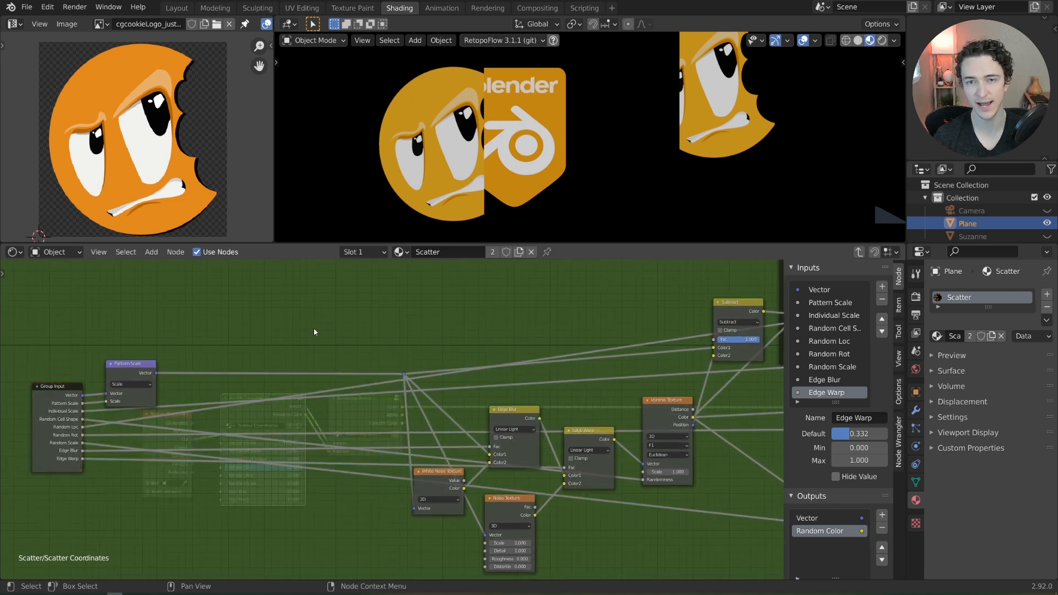
pyautogui.hotkey('shift', 'a')
pyautogui.moveTo(315, 332)
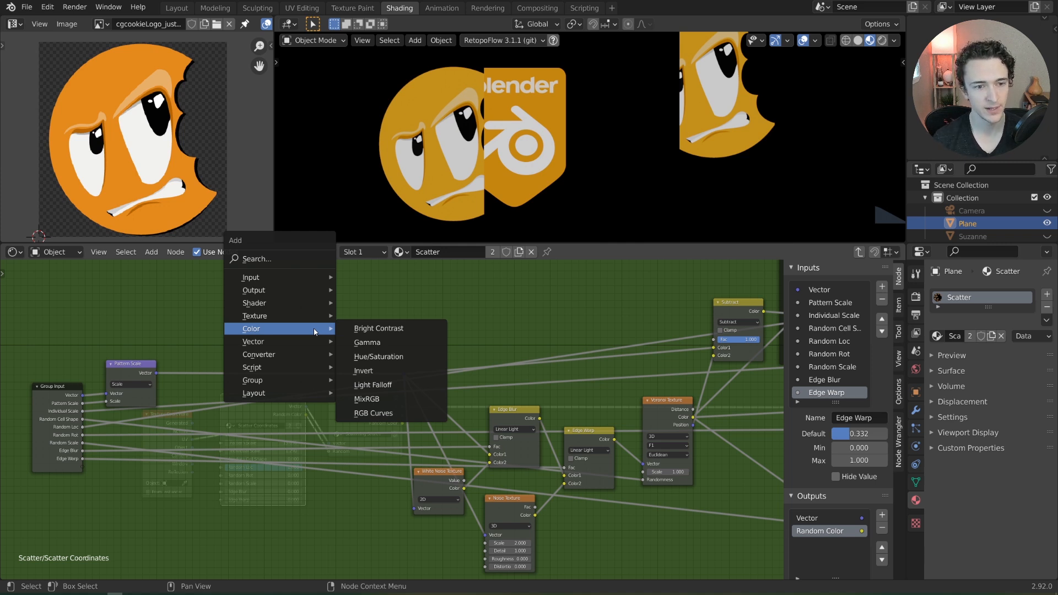
pyautogui.moveTo(295, 354)
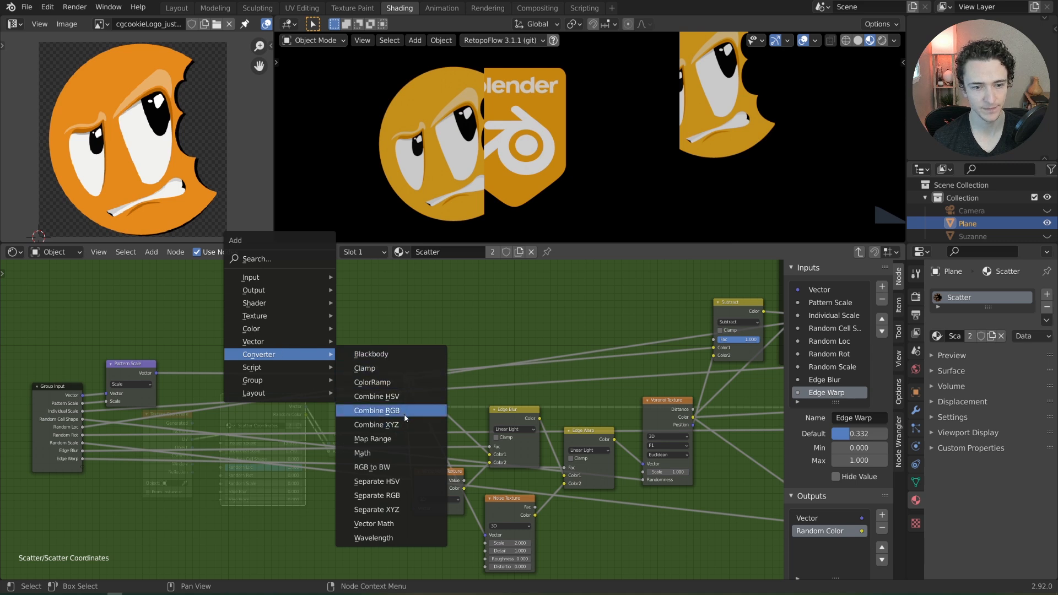
pyautogui.click(374, 523)
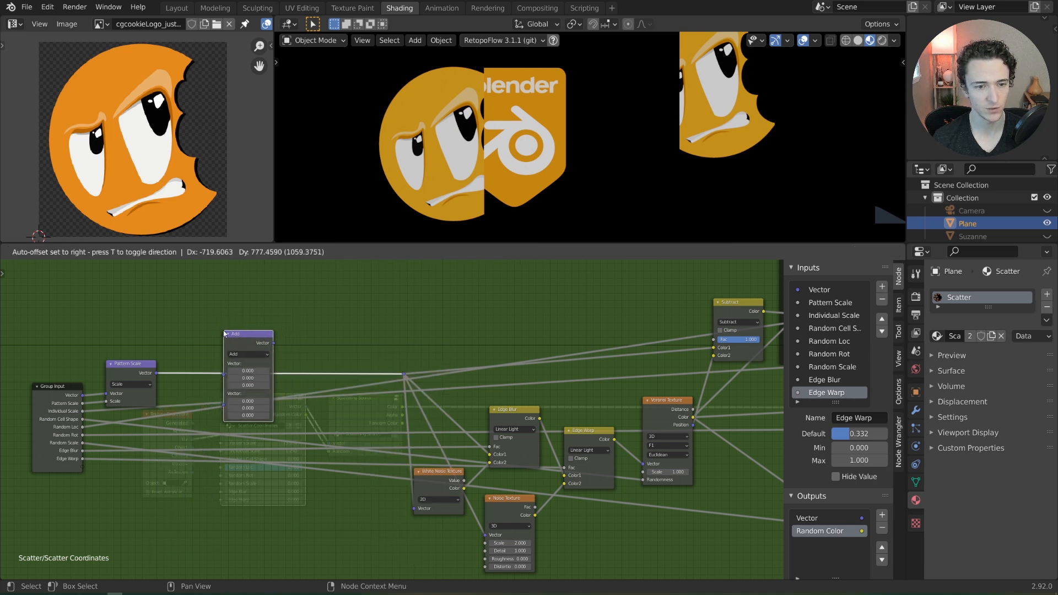
pyautogui.click(372, 336)
pyautogui.scroll(1, 308, 370)
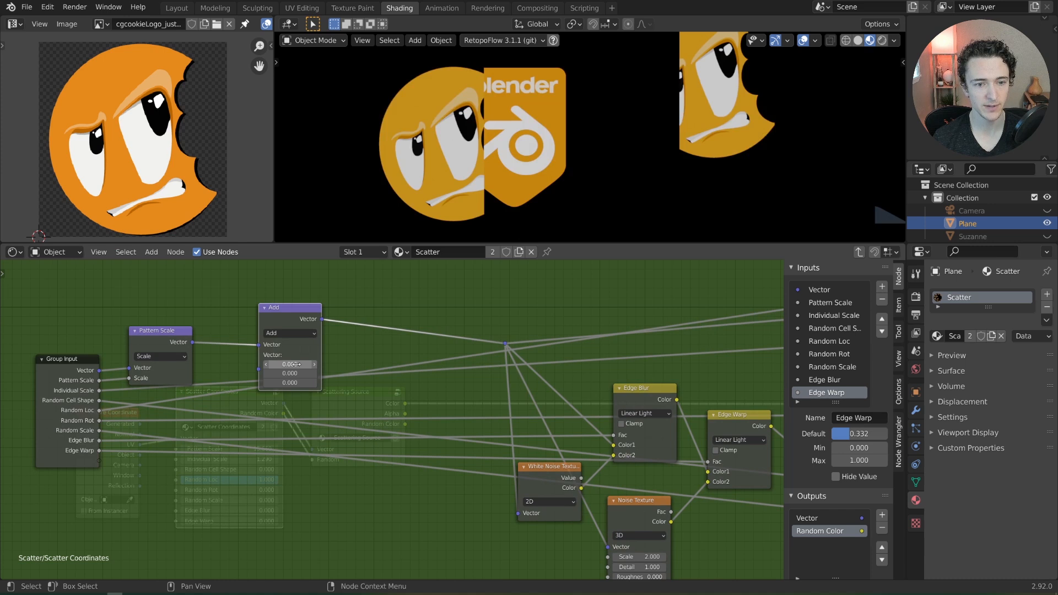
# Step: Try shifting the pattern with the Add node's X value, then reset it to 0
pyautogui.moveTo(289, 364)
pyautogui.mouseDown()
pyautogui.moveTo(311, 364)
pyautogui.moveTo(285, 364)
pyautogui.mouseUp()
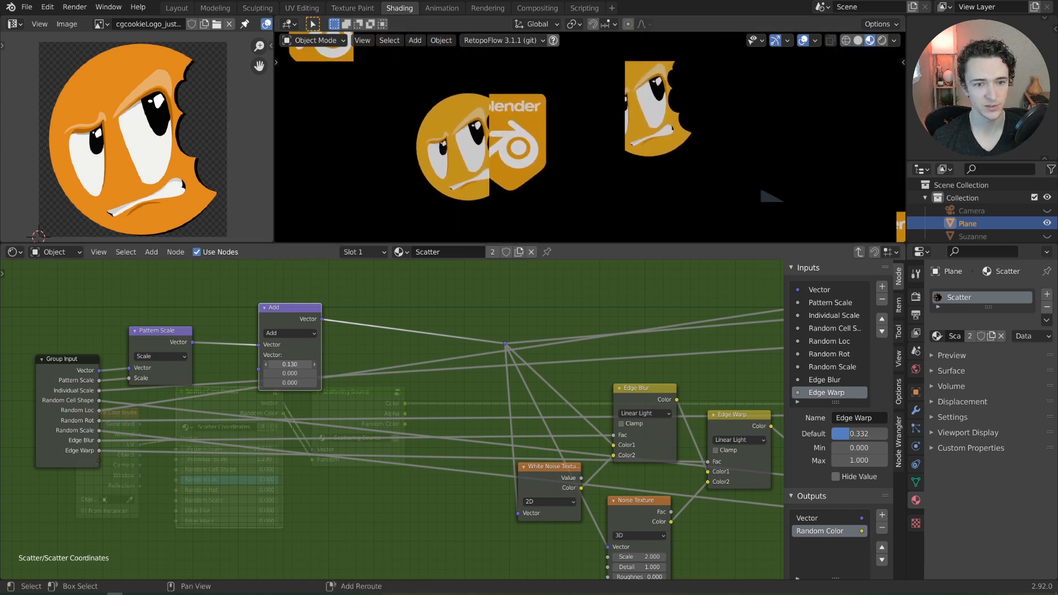
pyautogui.click(295, 364)
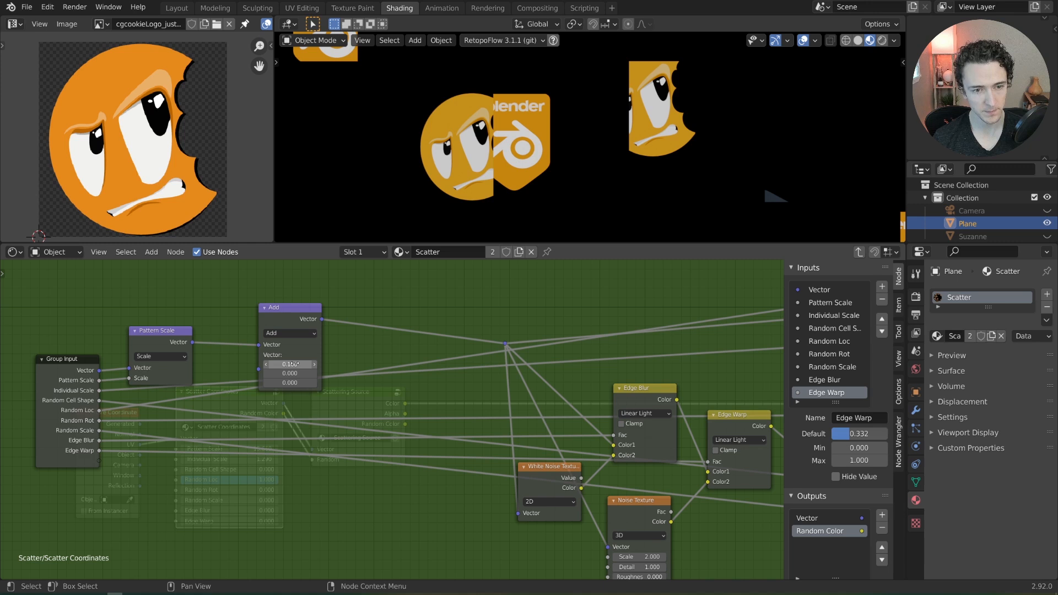
pyautogui.write('0')
pyautogui.press('Return')
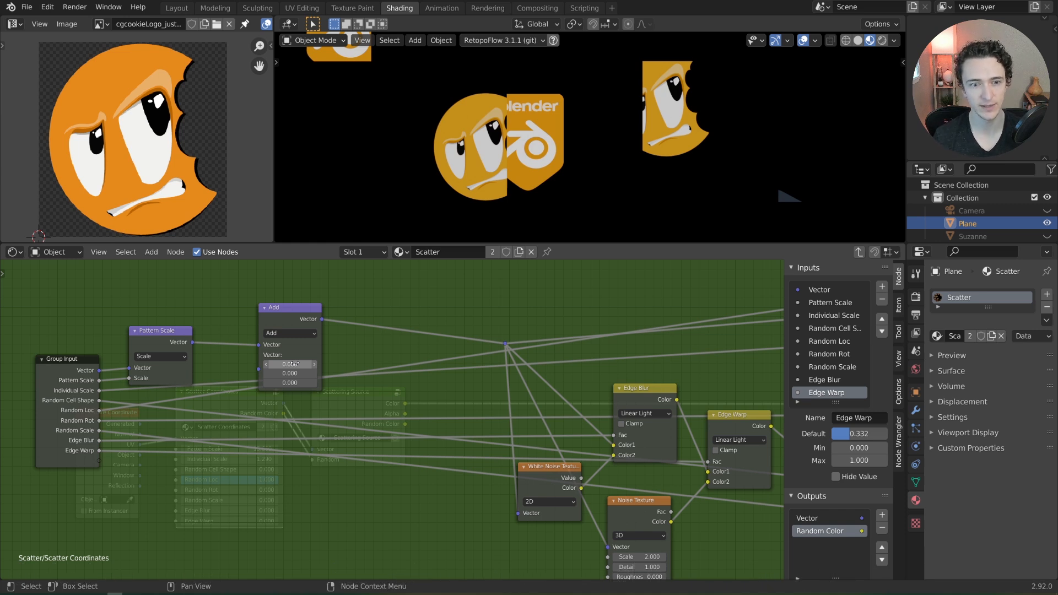
# Step: Dissolve the reroute while keeping its links to the Add node, and nudge the Add node into place
pyautogui.scroll(-5, 314, 418)
pyautogui.moveTo(442, 332); pyautogui.dragTo(508, 385)
pyautogui.press('g')
pyautogui.click(452, 389)
pyautogui.hotkey('ctrl', 'x')
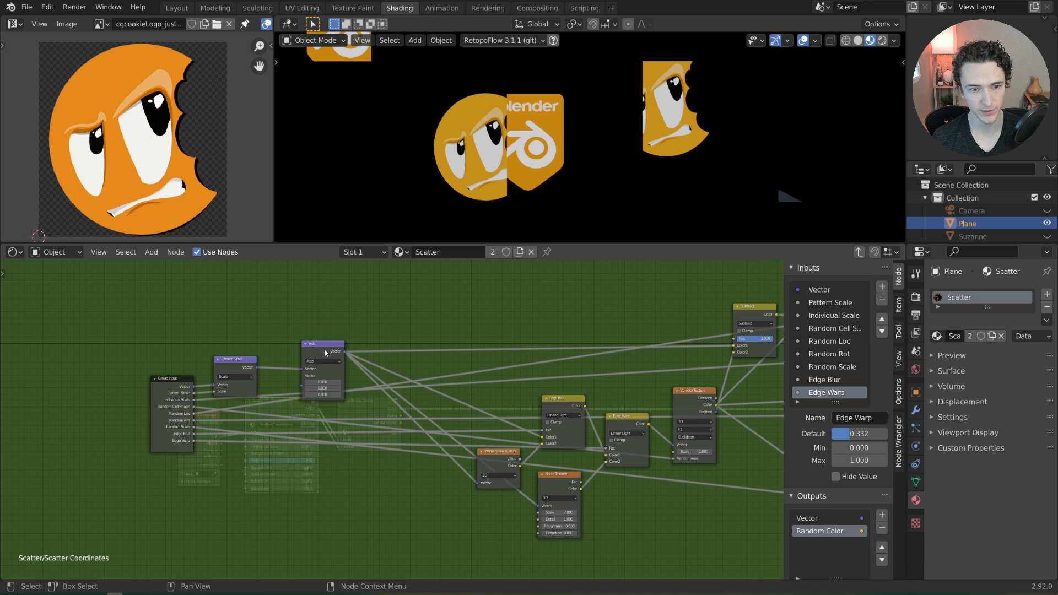
pyautogui.moveTo(324, 348); pyautogui.dragTo(339, 351)
# Step: Move the Scale, Rotation, Location and Group Output nodes together farther from the Random Location frame to make room
pyautogui.scroll(-4, 385, 410)
pyautogui.moveTo(678, 397); pyautogui.dragTo(385, 399, button='middle')
pyautogui.scroll(4, 385, 400)
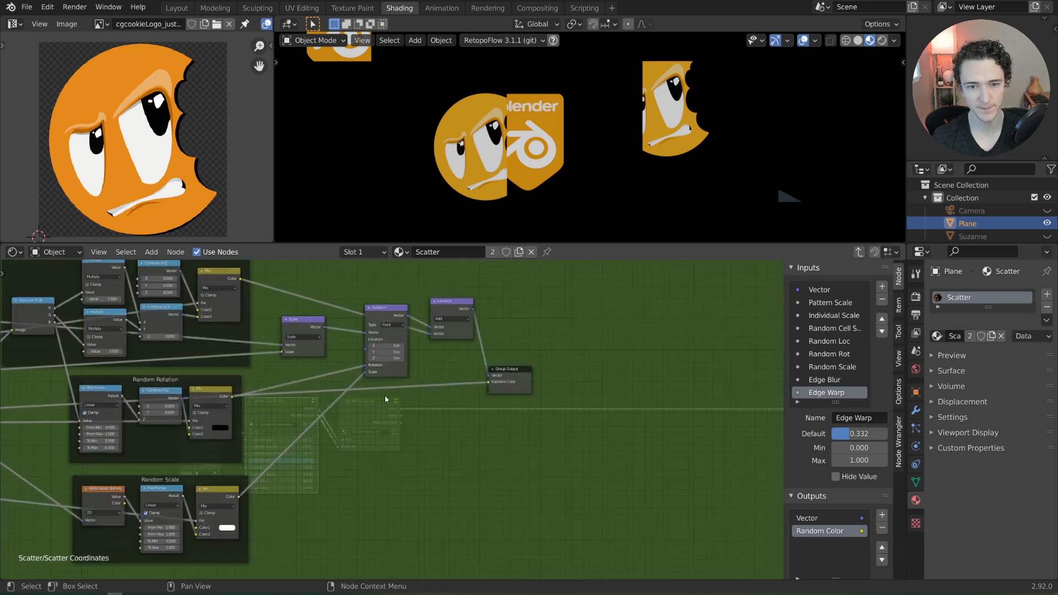
pyautogui.moveTo(281, 285); pyautogui.dragTo(588, 464)
pyautogui.press('g')
pyautogui.click(548, 394)
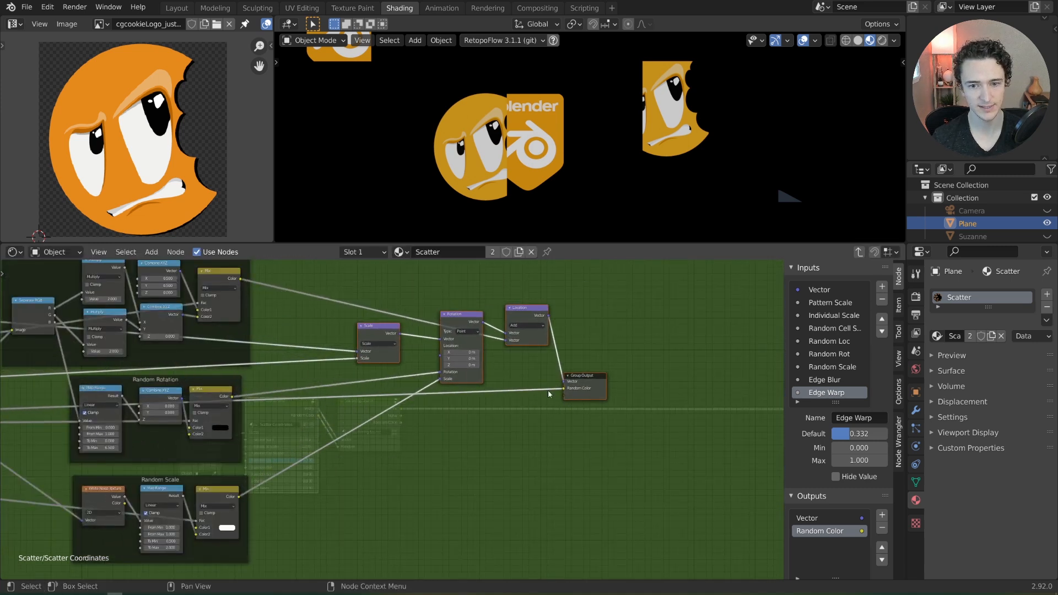
# Step: Duplicate the Vector Math Add node and place the unlinked copy below the Rotation, Location and Group Output nodes
pyautogui.scroll(1, 543, 394)
pyautogui.moveTo(540, 395); pyautogui.dragTo(532, 424, button='middle')
pyautogui.press('Home')
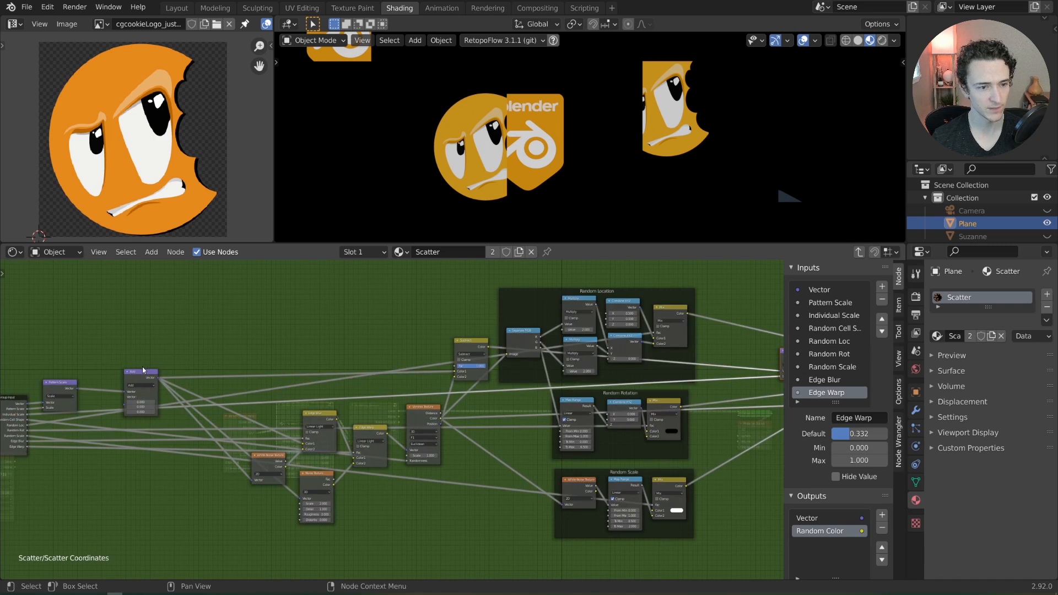
pyautogui.click(132, 376)
pyautogui.hotkey('shift', 'd')
pyautogui.click(539, 519)
pyautogui.moveTo(538, 518); pyautogui.dragTo(230, 487, button='middle')
pyautogui.press('g')
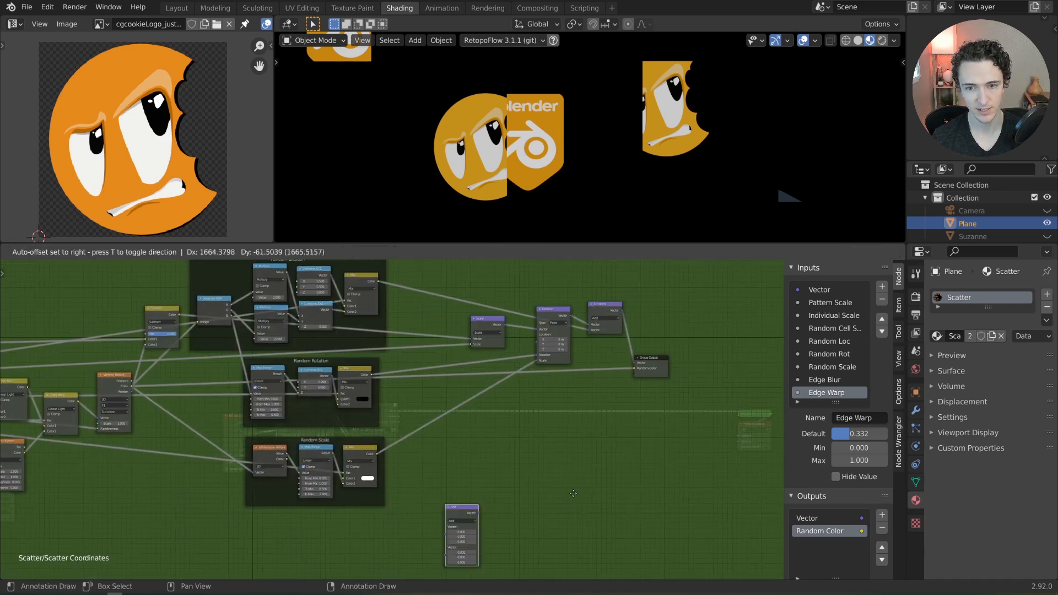
pyautogui.click(650, 430)
pyautogui.moveTo(659, 430); pyautogui.dragTo(546, 484, button='middle')
pyautogui.scroll(3, 546, 484)
pyautogui.scroll(2, 451, 388)
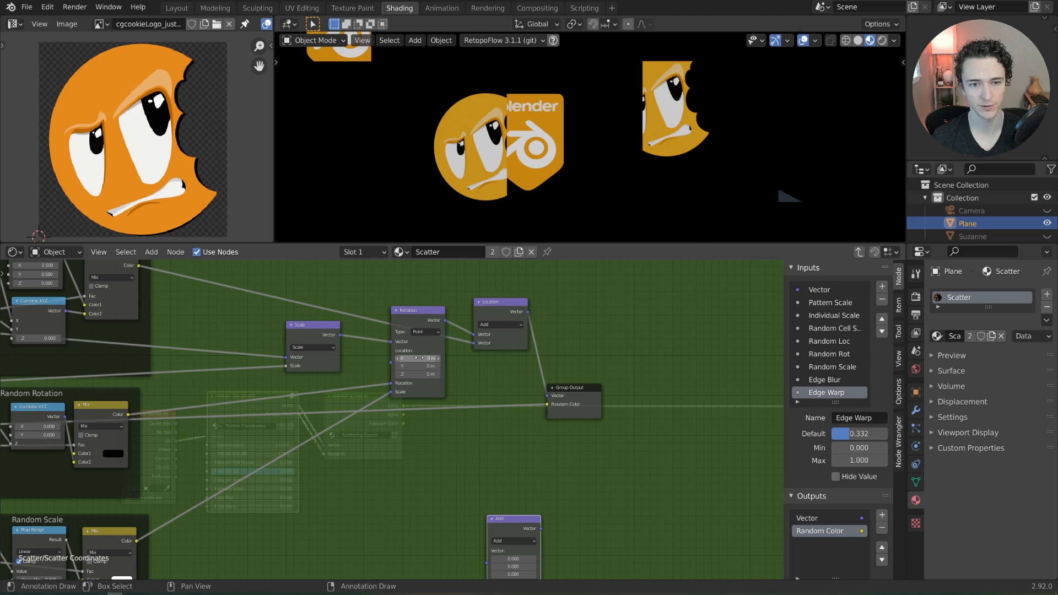
# Step: Try the Rotation node's Location X at 0.11 m and view the scattered logos on the Plane
pyautogui.moveTo(419, 357)
pyautogui.mouseDown()
pyautogui.moveTo(441, 357)
pyautogui.moveTo(425, 358)
pyautogui.mouseUp()
pyautogui.scroll(-5, 534, 133)
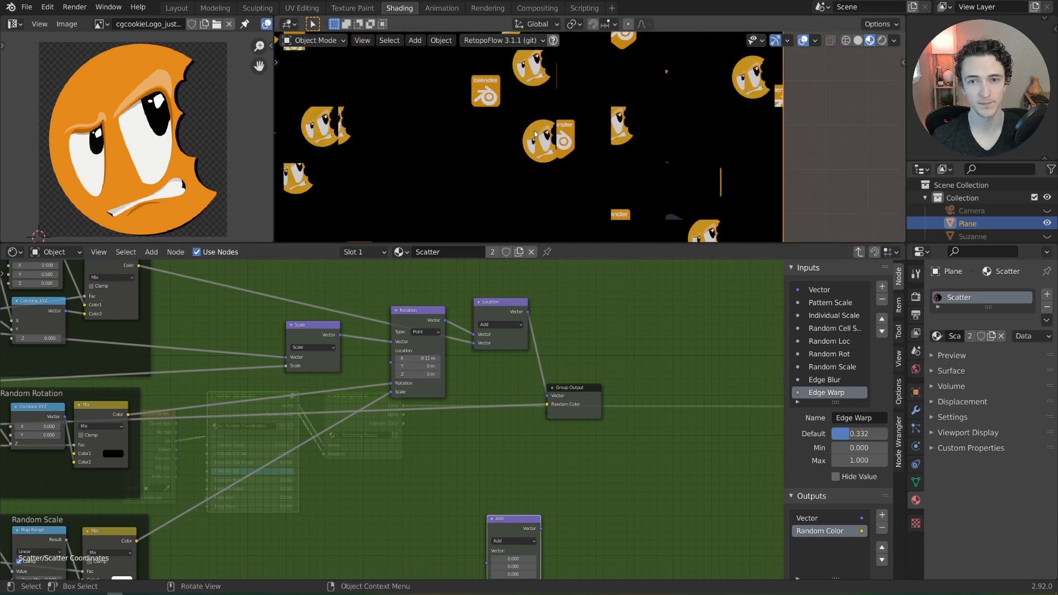
pyautogui.scroll(-3, 534, 131)
# Step: Exit the node group and set Random Rot on the Scatter Coordinates node to 1
pyautogui.press('Tab')
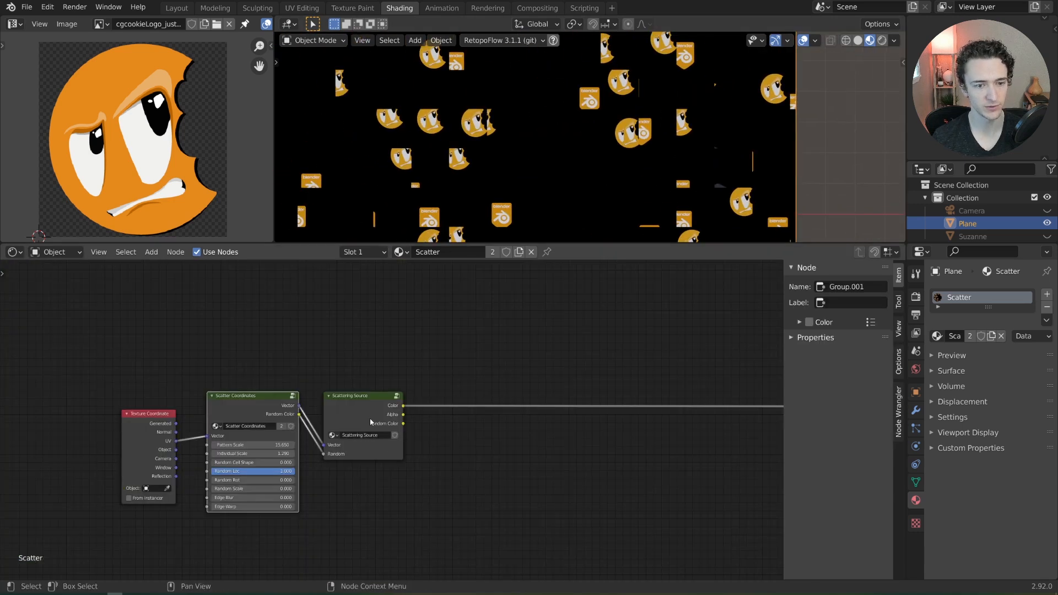
pyautogui.scroll(2, 371, 422)
pyautogui.click(254, 479)
pyautogui.write('1')
pyautogui.press('Return')
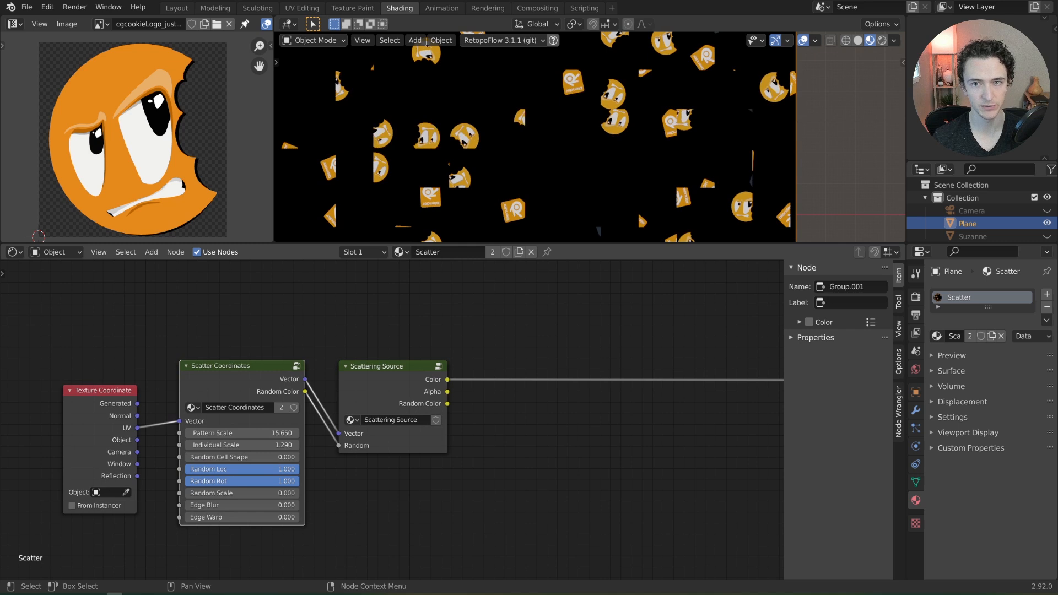
# Step: Re-enter the Scatter Coordinates group, vary the Rotation node's Location X and return it to 0 m
pyautogui.press('Tab')
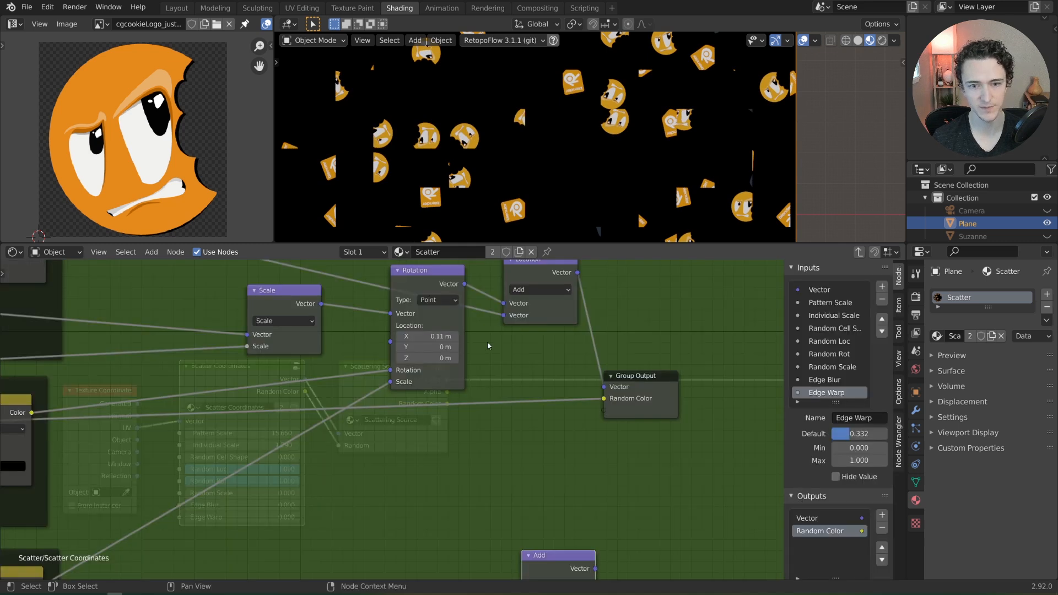
pyautogui.moveTo(450, 357); pyautogui.dragTo(468, 357)
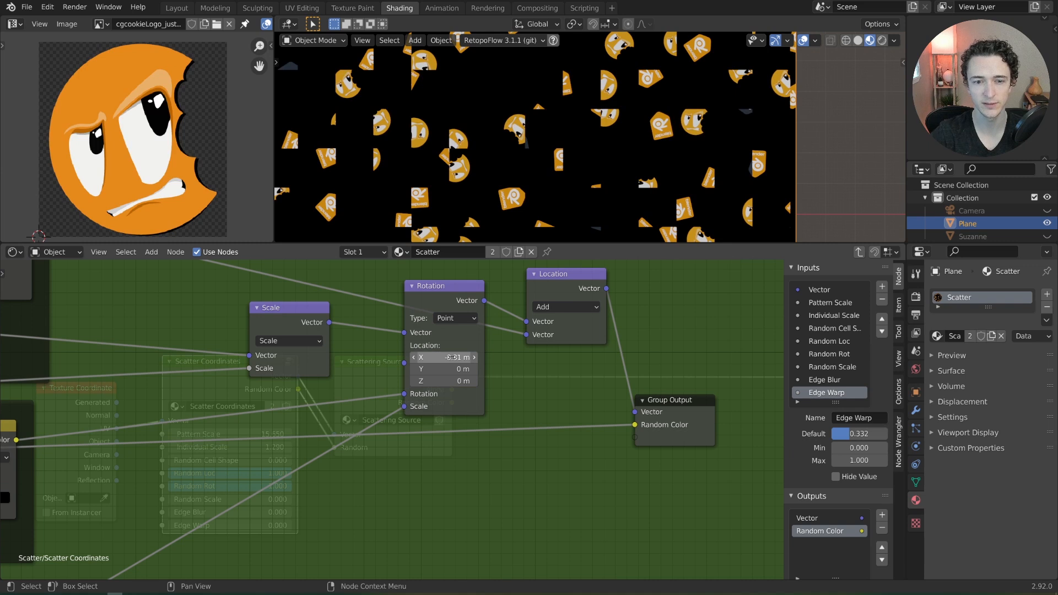
pyautogui.moveTo(450, 357)
pyautogui.mouseDown()
pyautogui.moveTo(439, 357)
pyautogui.moveTo(457, 357)
pyautogui.mouseUp()
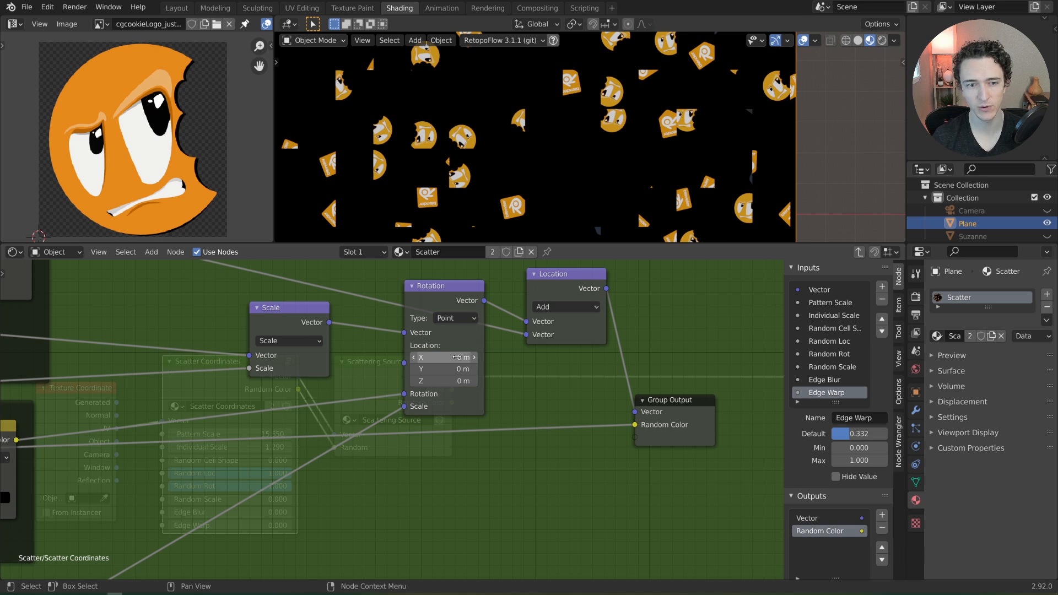
# Step: Insert the duplicated Add node on the vector link entering the Scale node
pyautogui.scroll(-2, 485, 502)
pyautogui.moveTo(488, 507); pyautogui.dragTo(494, 447, button='middle')
pyautogui.moveTo(588, 533); pyautogui.dragTo(233, 299)
pyautogui.scroll(1, 314, 353)
pyautogui.moveTo(300, 333); pyautogui.dragTo(498, 460, button='middle')
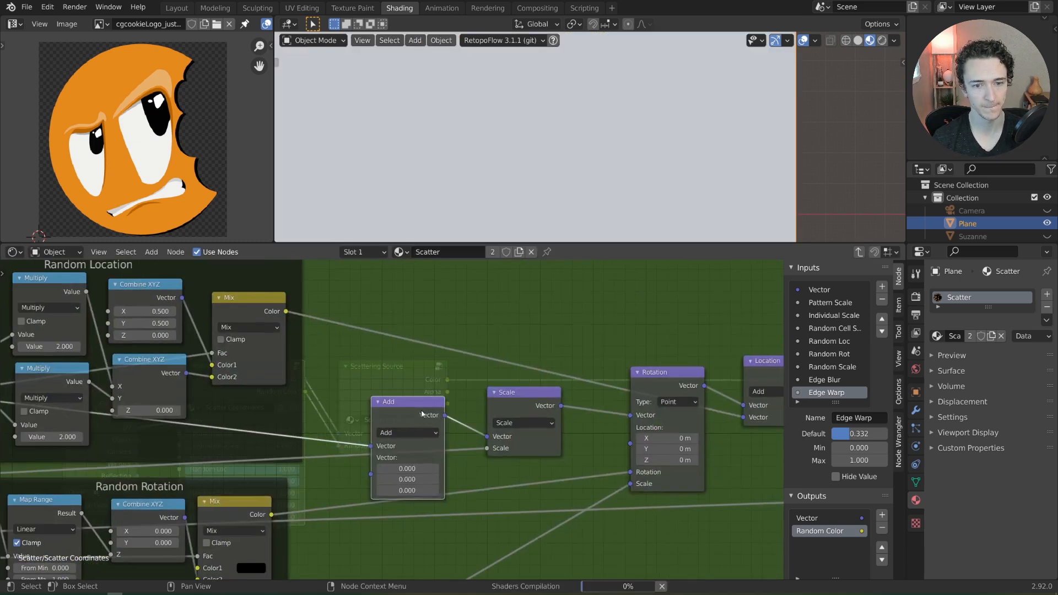
# Step: Position the Add node before the Scale node and label it Shift Back
pyautogui.moveTo(421, 413); pyautogui.dragTo(406, 405)
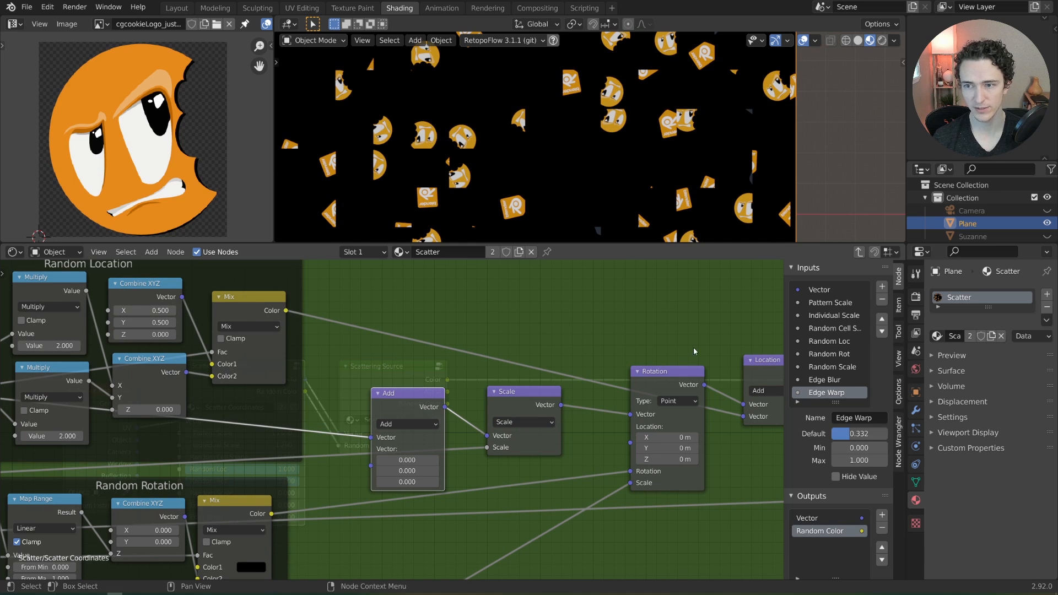
pyautogui.click(898, 305)
pyautogui.click(852, 326)
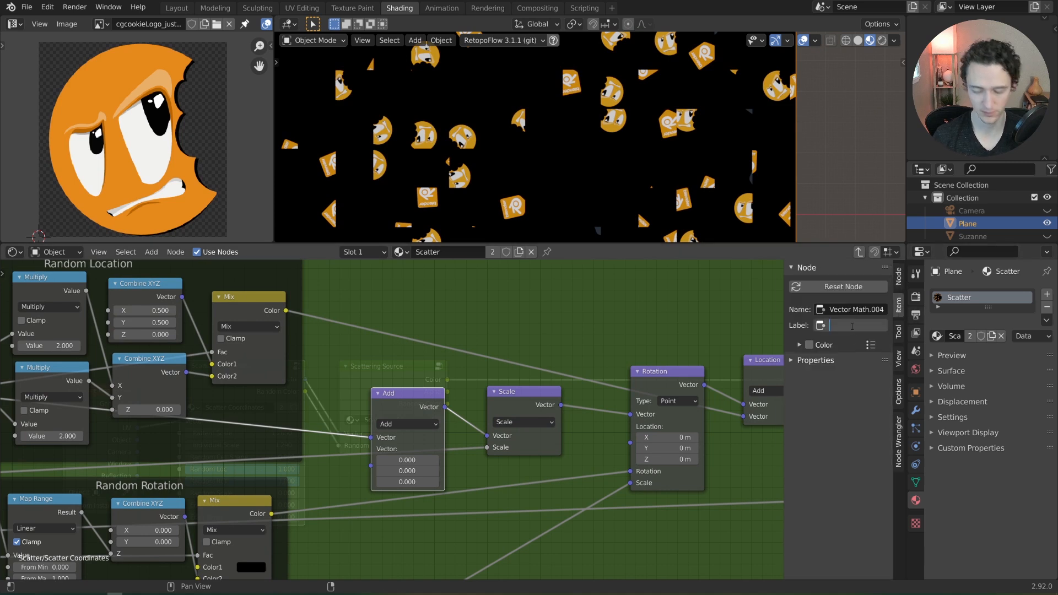
pyautogui.write('Shift')
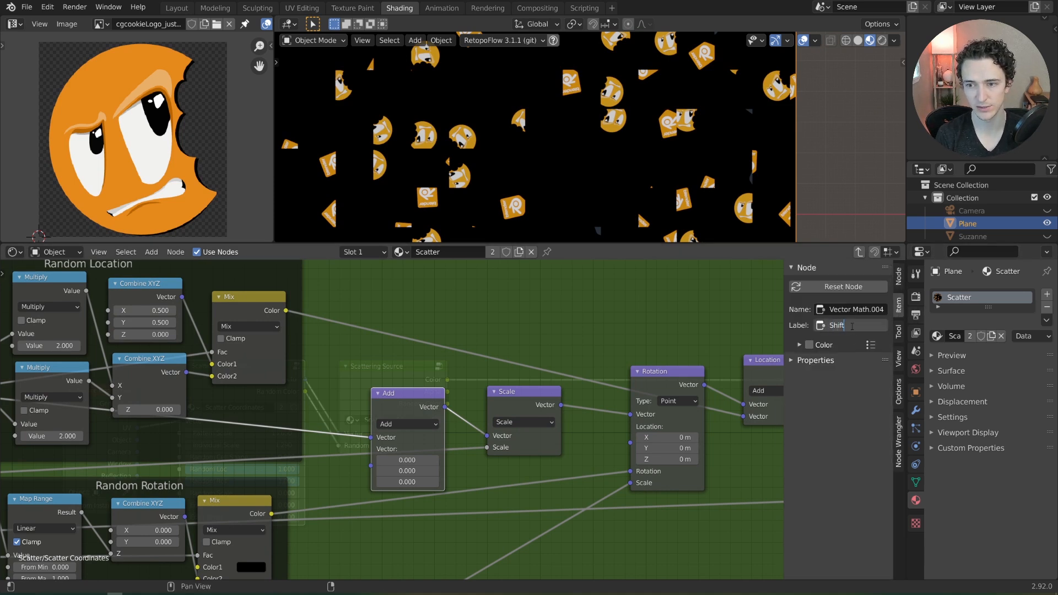
pyautogui.write(' Back')
pyautogui.press('Return')
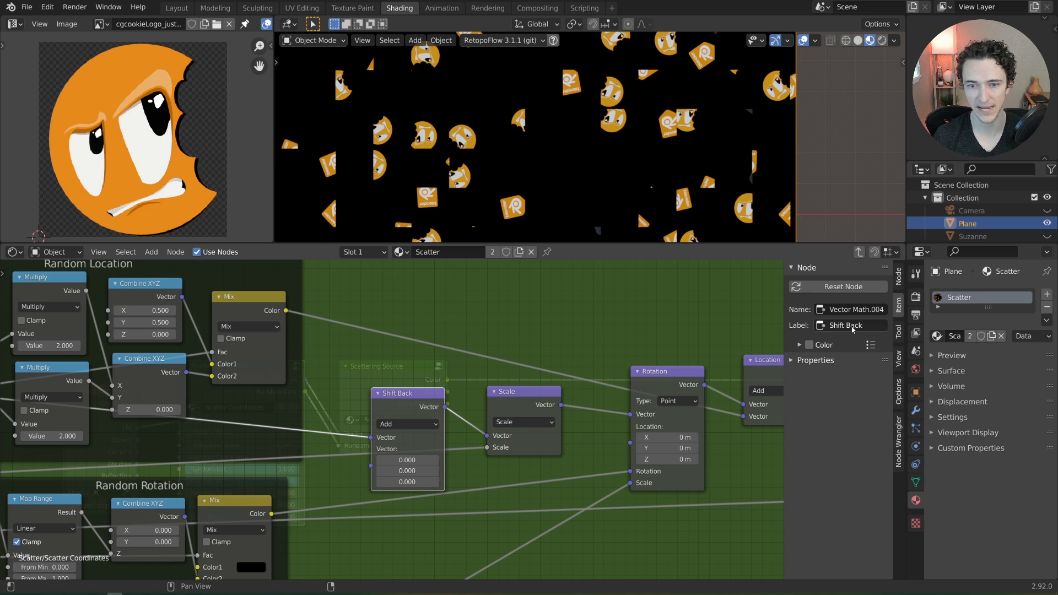
# Step: Label the Add node that follows the Pattern Scale node as Shift
pyautogui.scroll(-2, 438, 489)
pyautogui.scroll(-3, 438, 489)
pyautogui.moveTo(110, 454); pyautogui.dragTo(439, 433, button='middle')
pyautogui.moveTo(273, 432); pyautogui.dragTo(435, 416, button='middle')
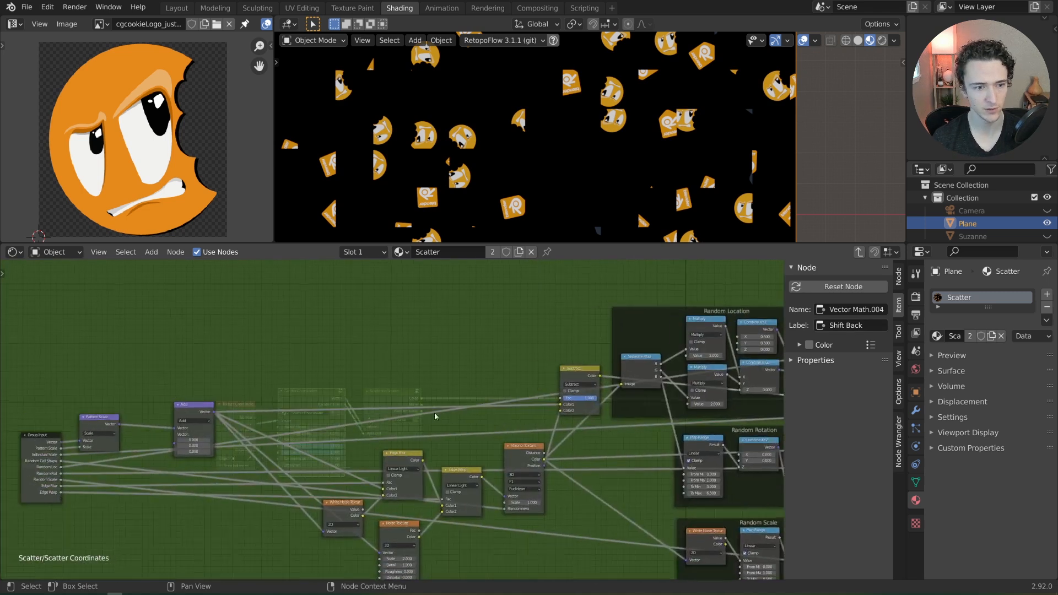
pyautogui.click(184, 414)
pyautogui.click(854, 325)
pyautogui.write('Shi')
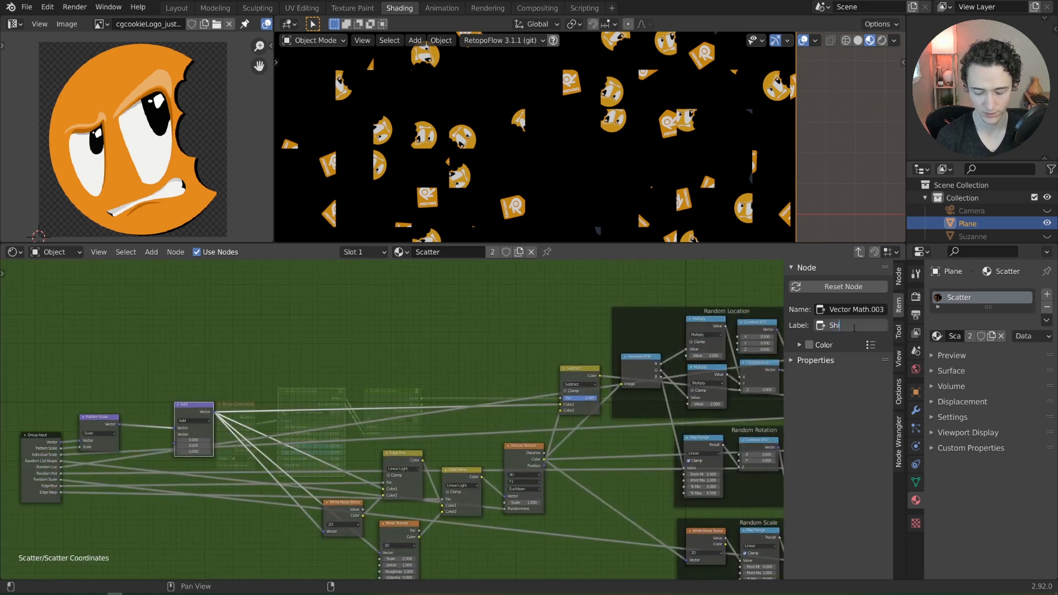
pyautogui.write('ft')
pyautogui.press('Return')
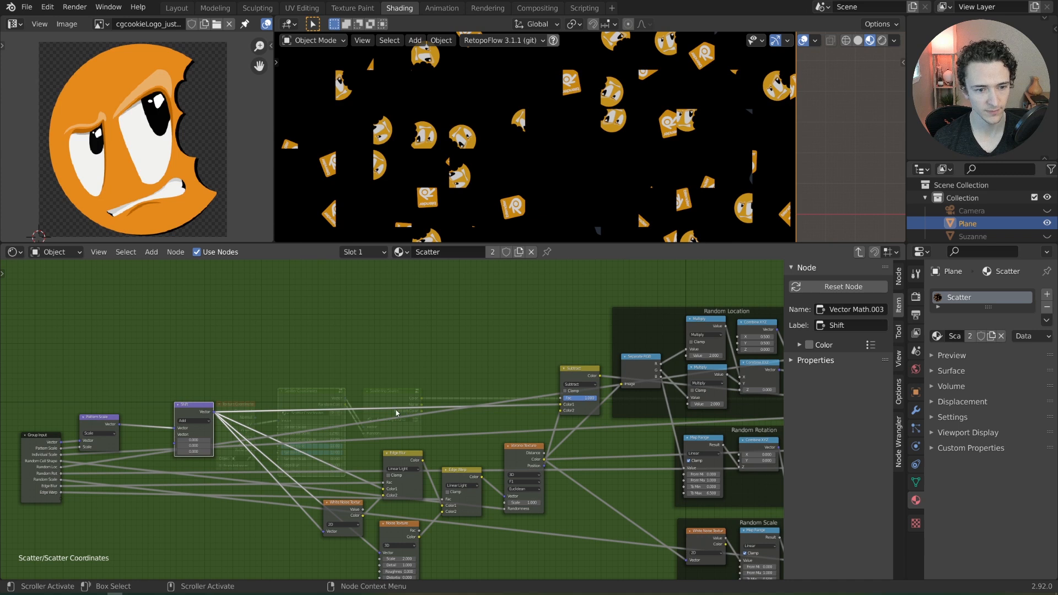
# Step: Set the X value of the Shift node's second vector to 0.5
pyautogui.moveTo(396, 413); pyautogui.dragTo(24, 376, button='middle')
pyautogui.moveTo(469, 380); pyautogui.dragTo(526, 378, button='middle')
pyautogui.moveTo(275, 435); pyautogui.dragTo(411, 434, button='middle')
pyautogui.scroll(-1, 451, 390)
pyautogui.moveTo(451, 389); pyautogui.dragTo(255, 392, button='middle')
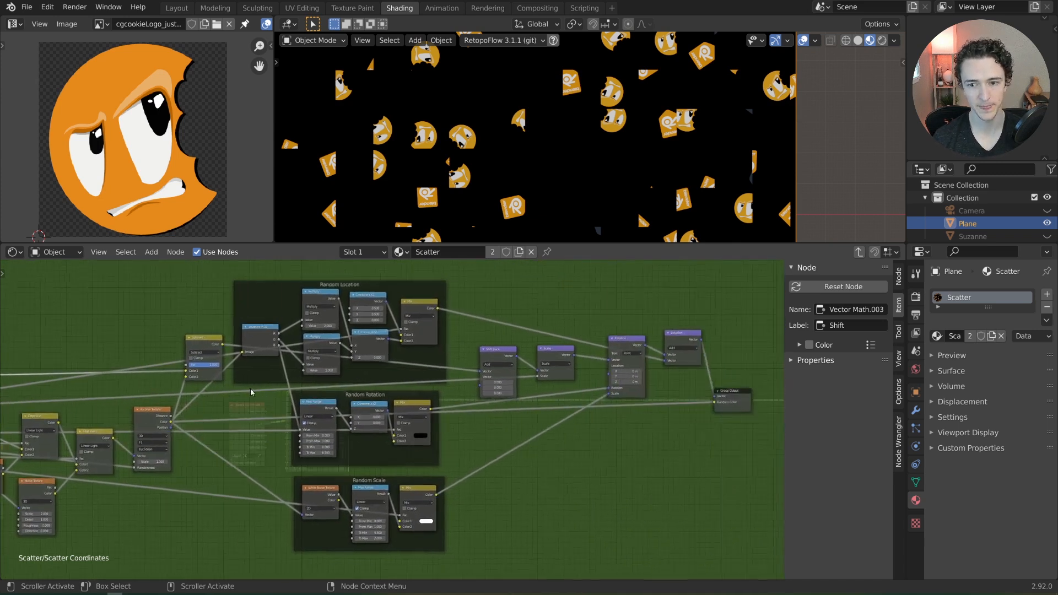
pyautogui.scroll(4, 577, 382)
pyautogui.moveTo(175, 400); pyautogui.dragTo(556, 391, button='middle')
pyautogui.moveTo(124, 406); pyautogui.dragTo(394, 390, button='middle')
pyautogui.scroll(3, 394, 390)
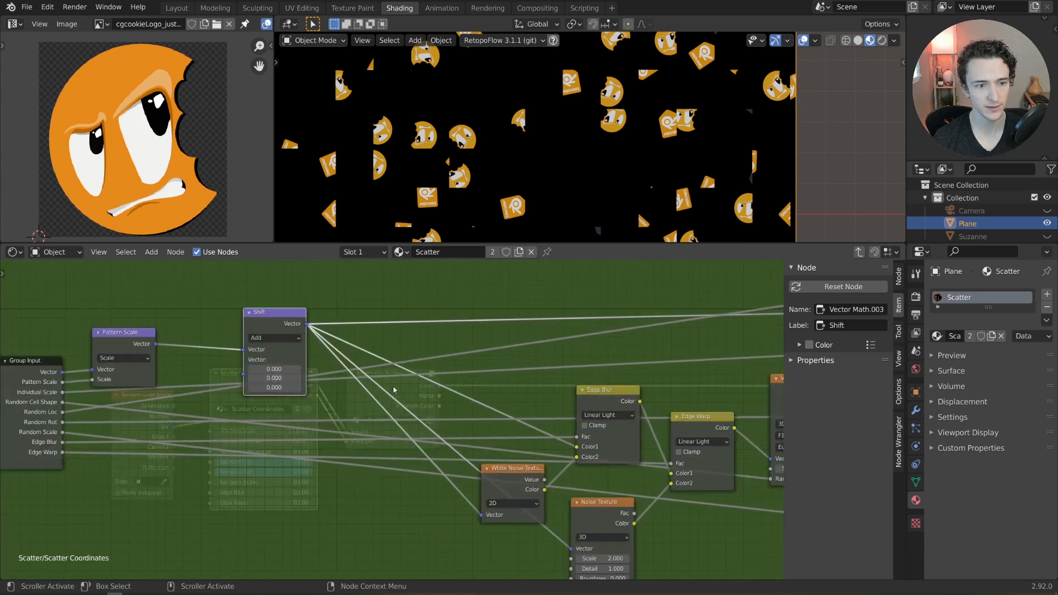
pyautogui.click(283, 369)
pyautogui.write('-5')
pyautogui.press('Return')
# Step: Change the Shift Back node's operation to Subtract and set its second vector's X value to 0.5
pyautogui.scroll(-2, 376, 424)
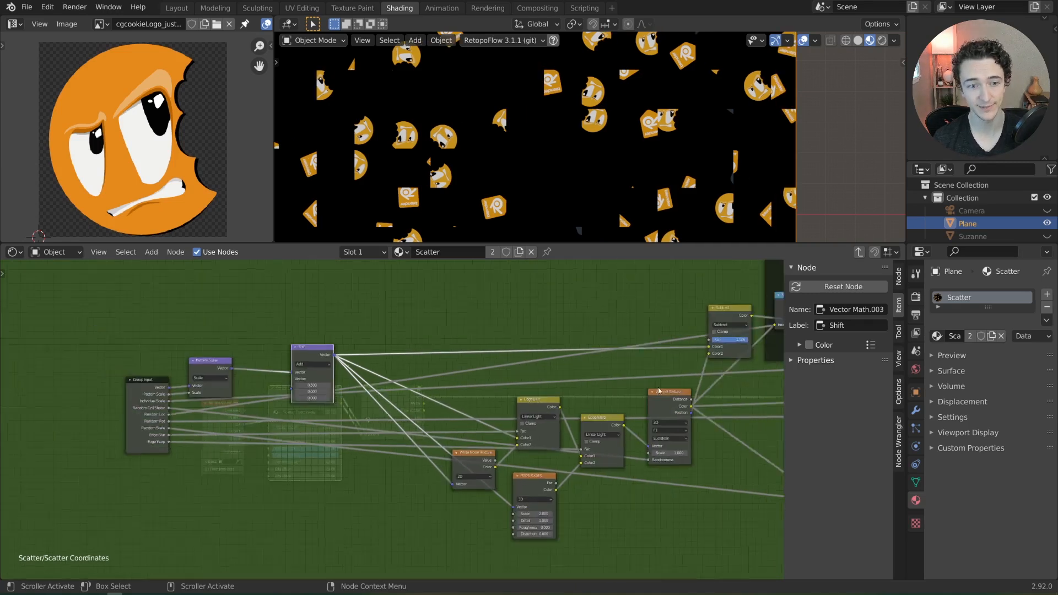
pyautogui.moveTo(659, 390); pyautogui.dragTo(259, 413, button='middle')
pyautogui.moveTo(609, 393); pyautogui.dragTo(398, 386, button='middle')
pyautogui.scroll(2, 398, 385)
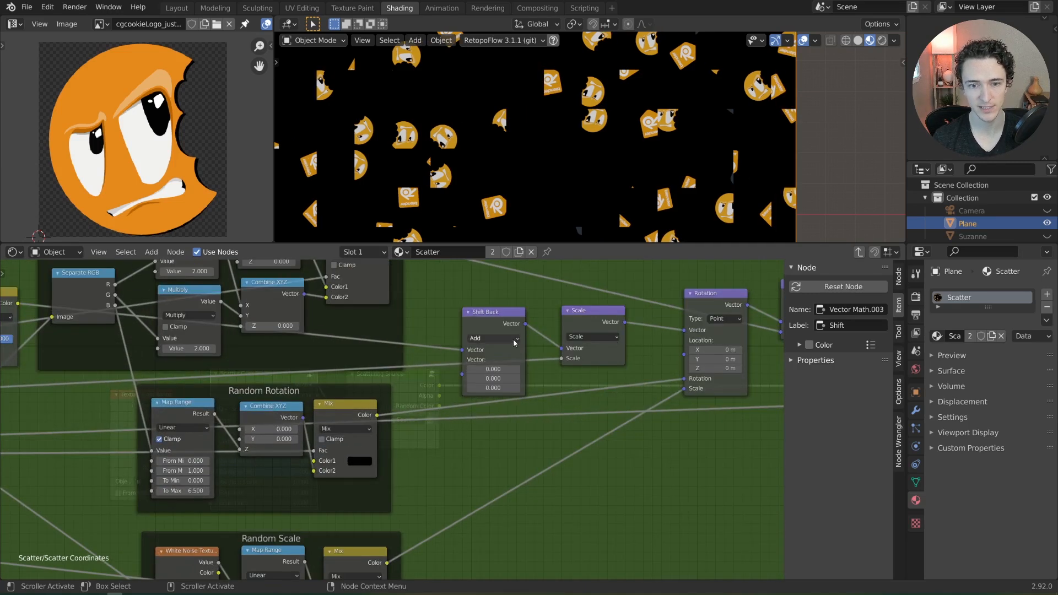
pyautogui.click(493, 337)
pyautogui.click(498, 359)
pyautogui.click(502, 368)
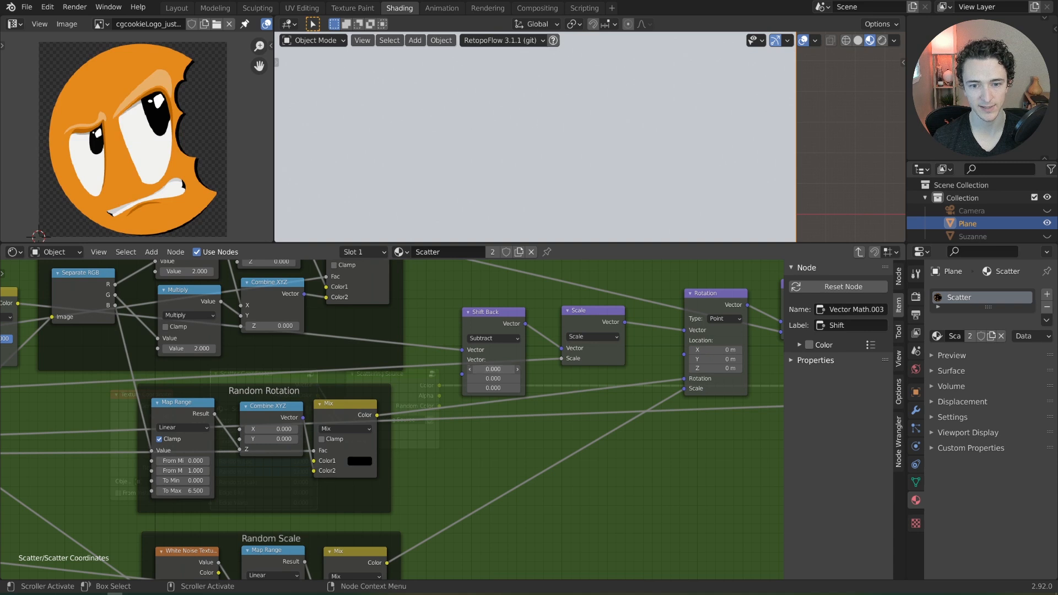
pyautogui.write('.5')
pyautogui.press('Return')
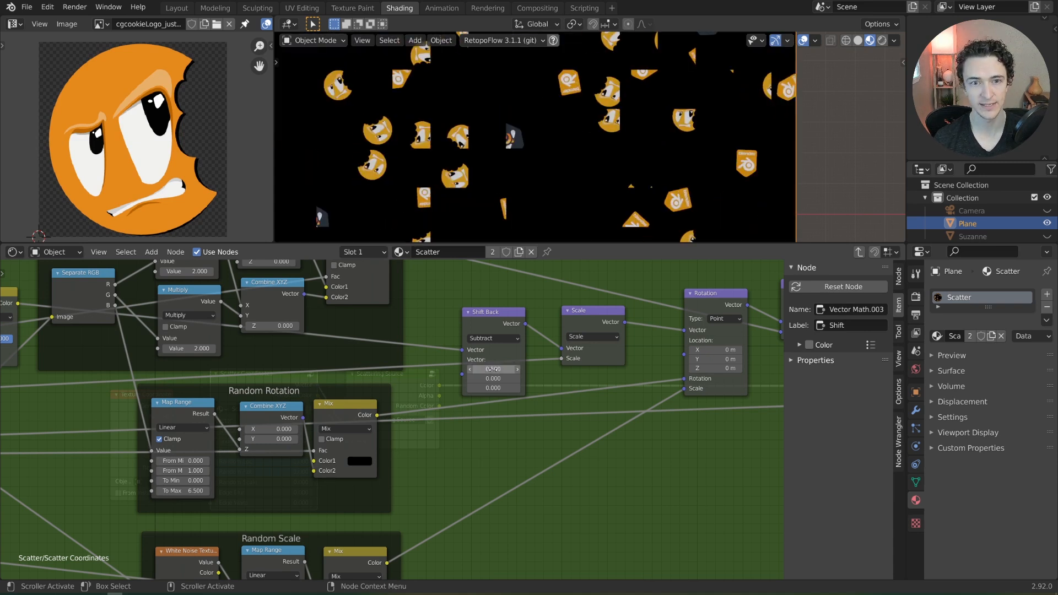
# Step: Expose the Shift node's second vector as a new input on the Group Input node
pyautogui.scroll(-9, 457, 376)
pyautogui.moveTo(380, 427); pyautogui.dragTo(567, 422, button='middle')
pyautogui.scroll(3, 567, 422)
pyautogui.moveTo(378, 453); pyautogui.dragTo(474, 435, button='middle')
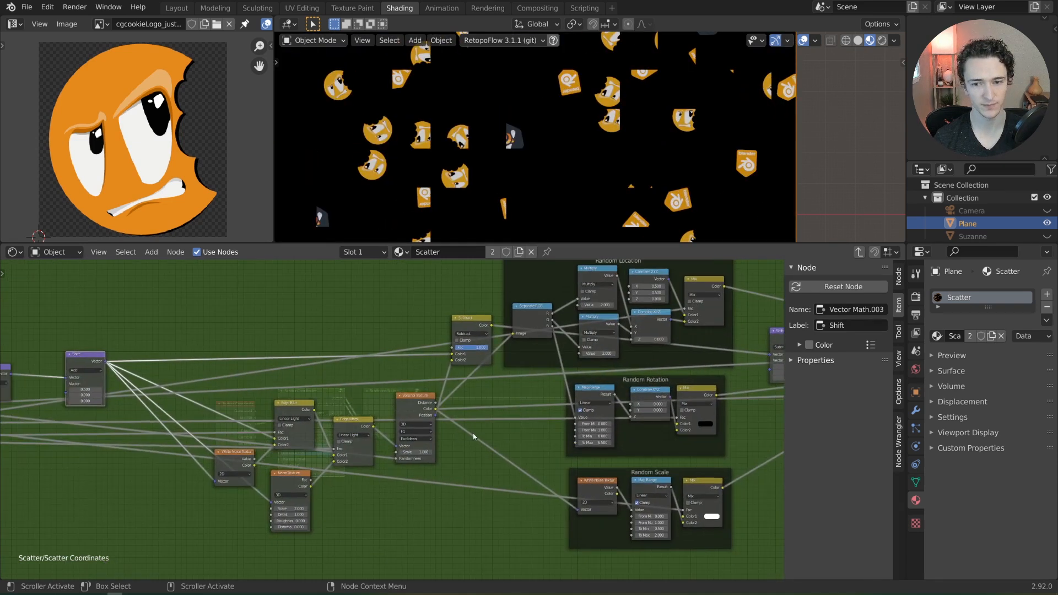
pyautogui.scroll(-1, 415, 427)
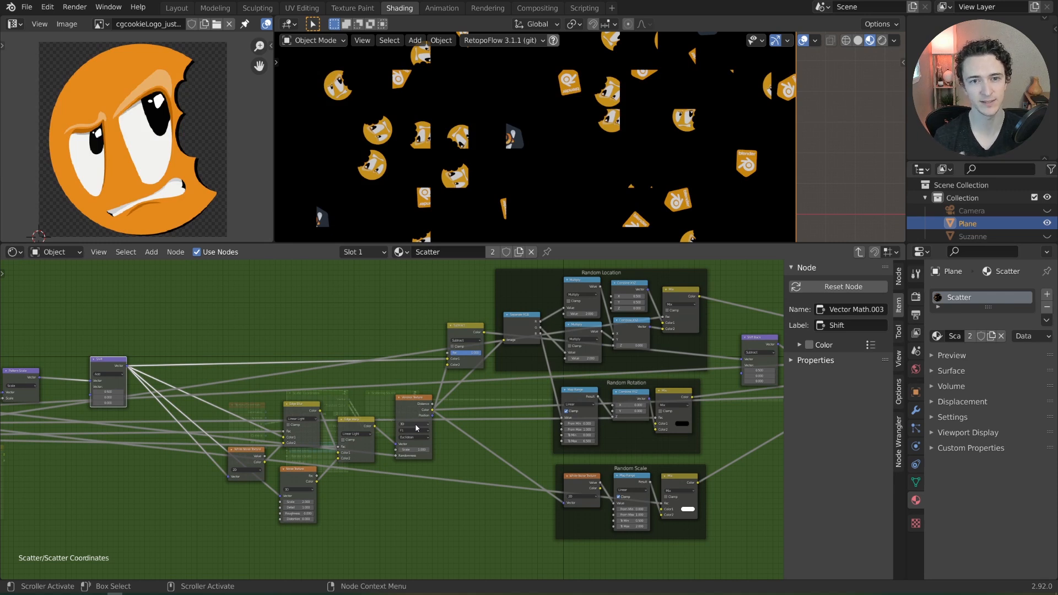
pyautogui.moveTo(38, 408); pyautogui.dragTo(275, 378, button='middle')
pyautogui.scroll(3, 275, 377)
pyautogui.moveTo(284, 362); pyautogui.dragTo(163, 424)
# Step: Connect the new vector output of the Group Input node to the Shift Back node's second vector
pyautogui.scroll(-1, 349, 439)
pyautogui.scroll(-4, 391, 430)
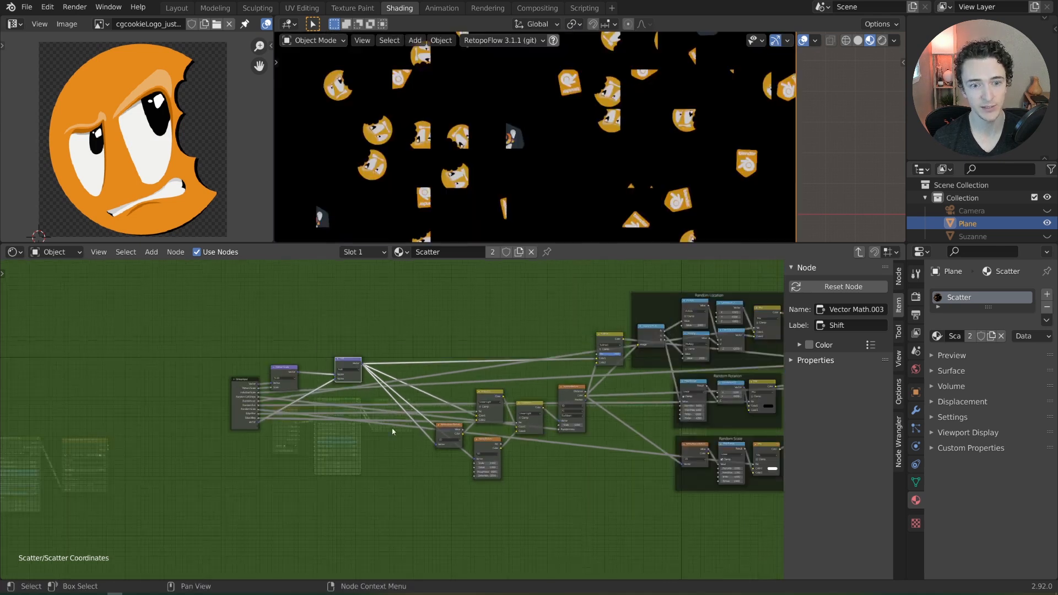
pyautogui.moveTo(414, 426); pyautogui.dragTo(193, 420, button='middle')
pyautogui.scroll(2, 220, 419)
pyautogui.moveTo(115, 437); pyautogui.dragTo(145, 441, button='middle')
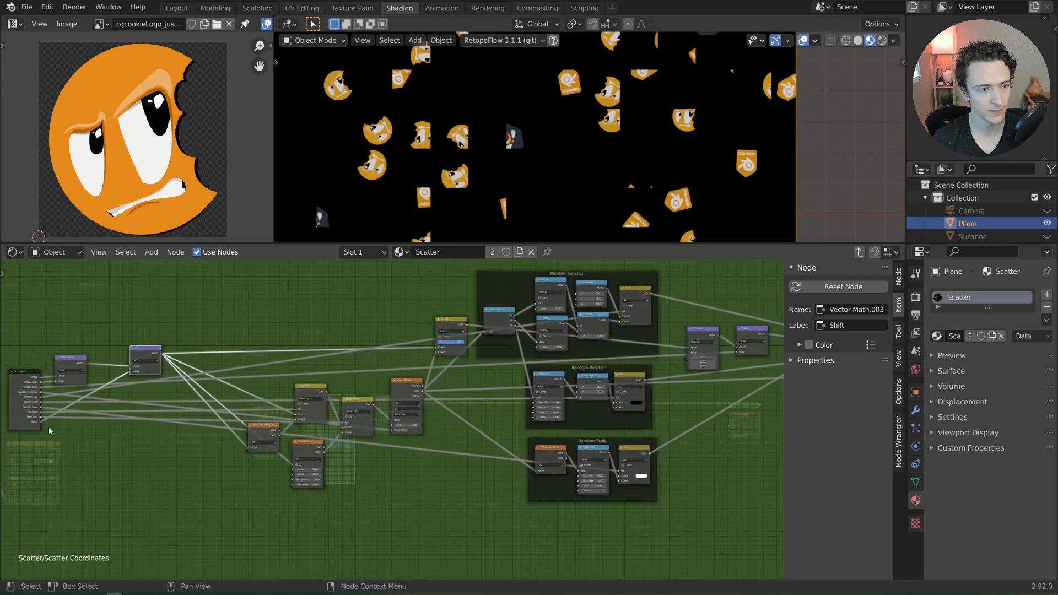
pyautogui.moveTo(41, 421); pyautogui.dragTo(687, 352)
# Step: Rename the group's new Vector input to Shift and set its default X value to 0
pyautogui.moveTo(437, 414); pyautogui.dragTo(504, 400, button='middle')
pyautogui.click(898, 275)
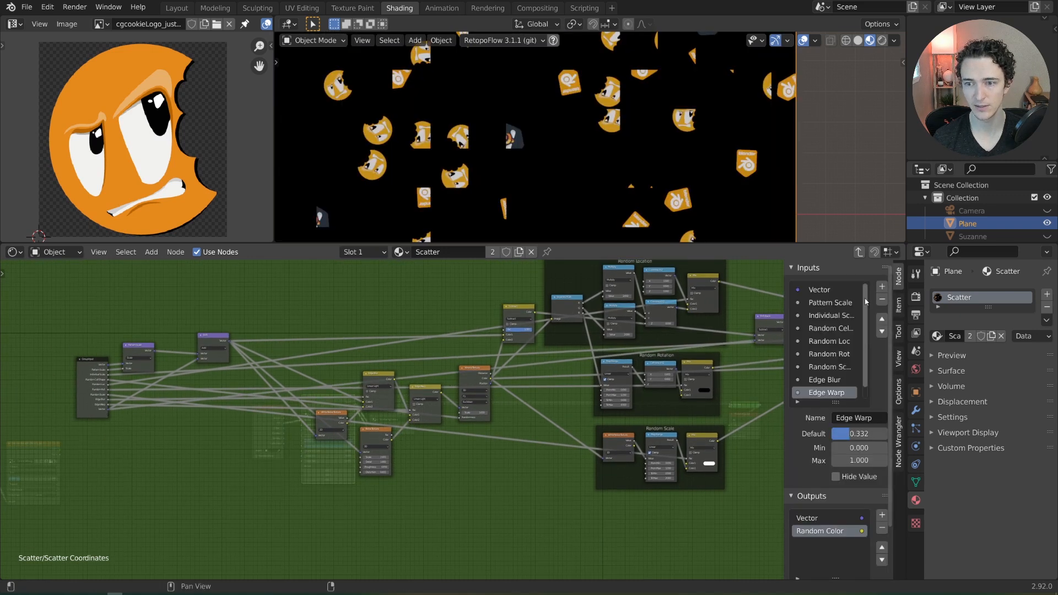
pyautogui.moveTo(837, 401); pyautogui.dragTo(837, 415)
pyautogui.doubleClick(824, 406)
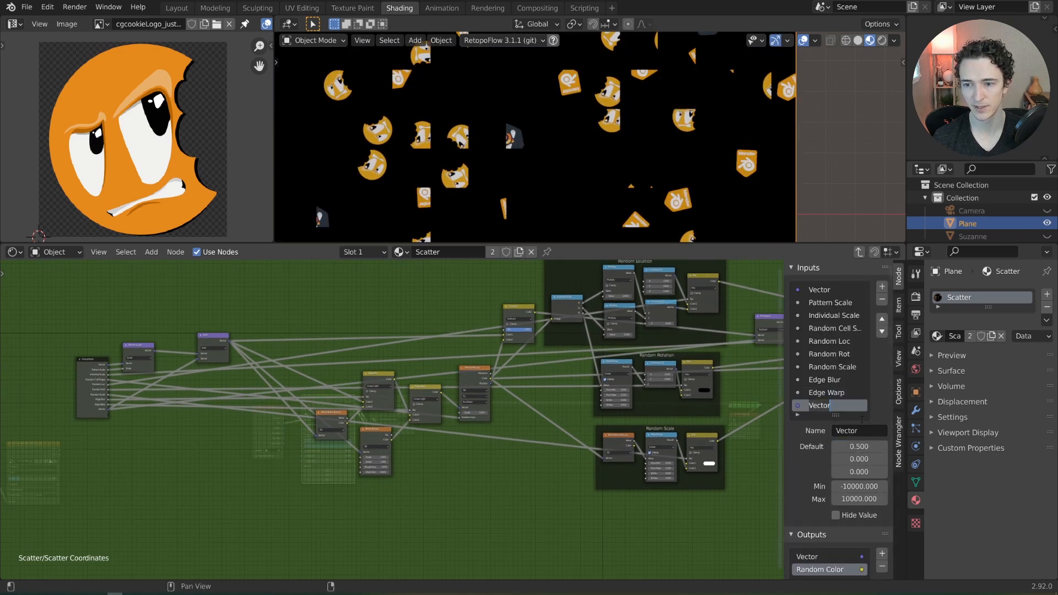
pyautogui.write('Shift')
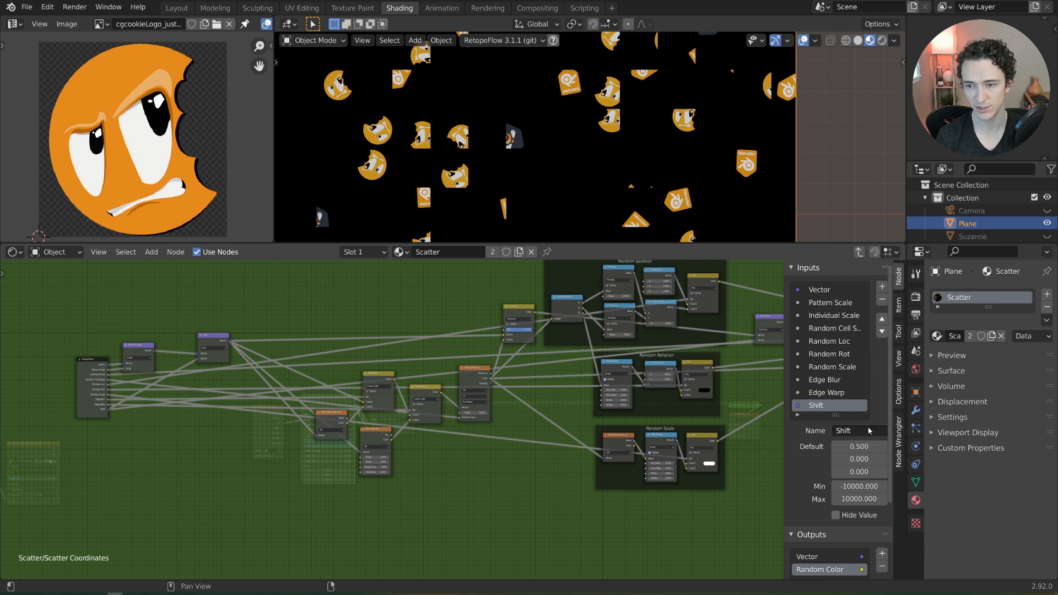
pyautogui.press('Return')
pyautogui.click(856, 445)
pyautogui.write('0')
pyautogui.press('Return')
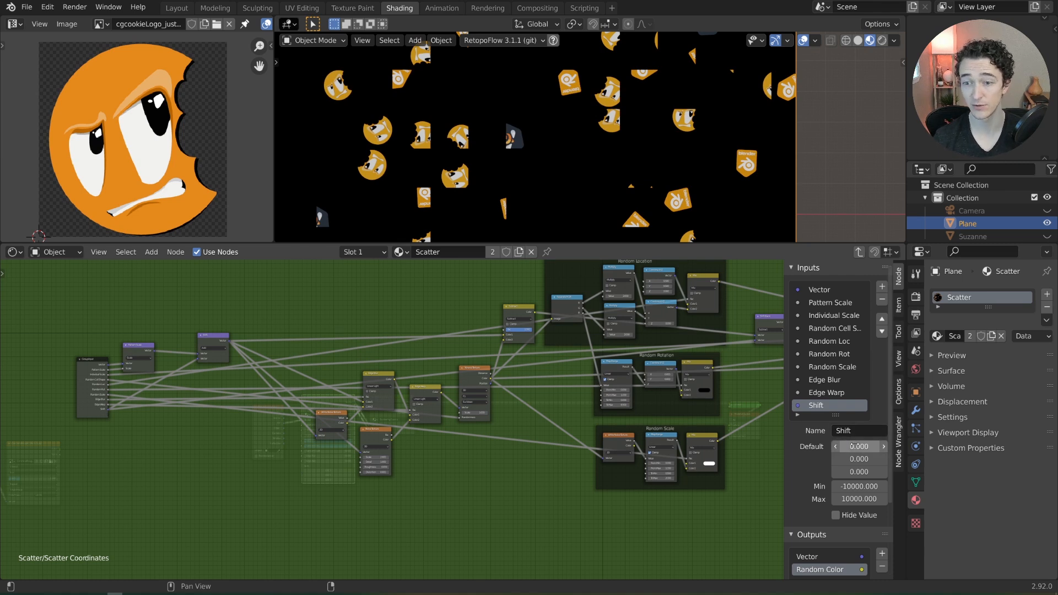
# Step: Exit the node group and set the Shift X value on the Scatter Coordinates node to 0
pyautogui.moveTo(541, 381); pyautogui.dragTo(449, 413, button='middle')
pyautogui.press('Tab')
pyautogui.scroll(6, 407, 522)
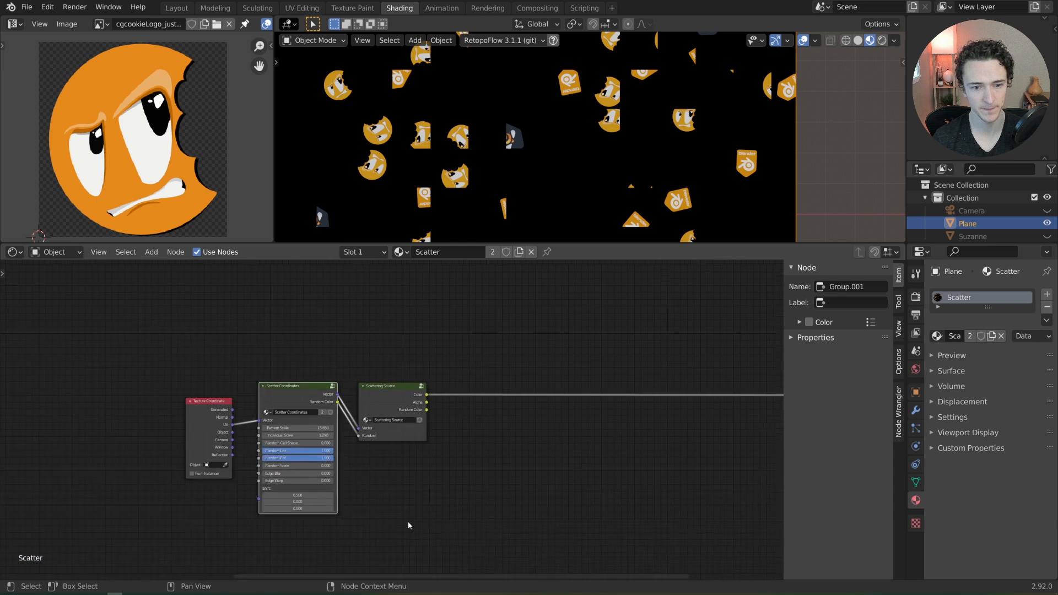
pyautogui.click(354, 423)
pyautogui.write('0')
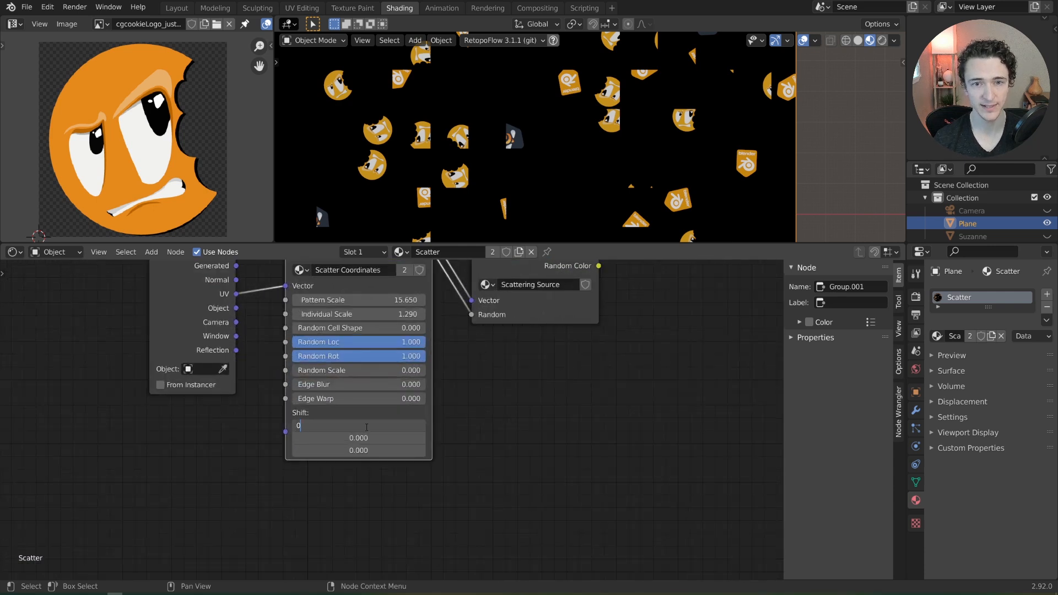
pyautogui.press('Return')
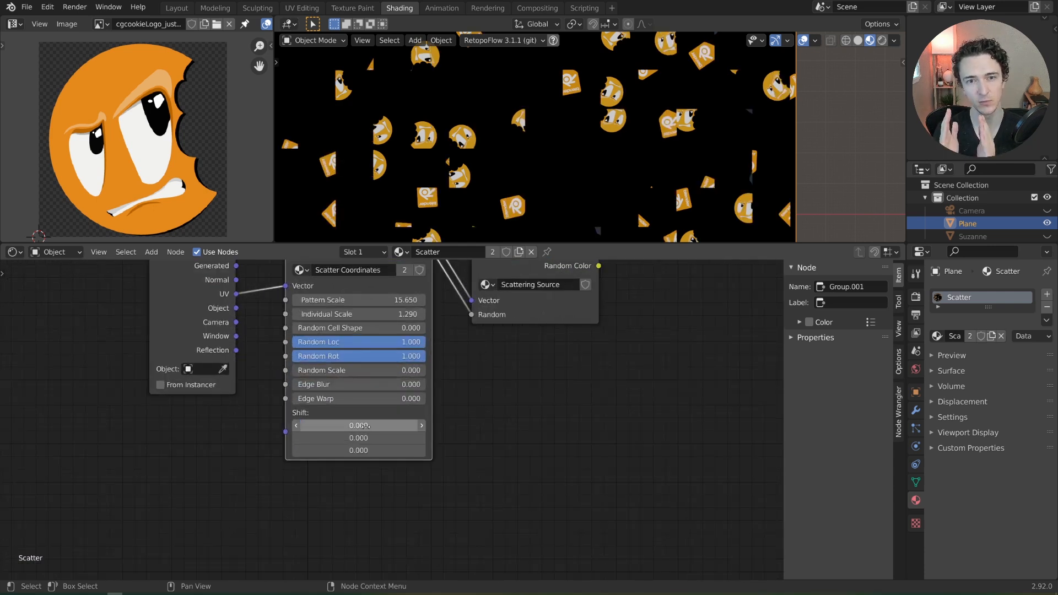
# Step: Try Shift X values of about 0.66 and 0.57 on the Scatter Coordinates node and return it to 0
pyautogui.moveTo(367, 426)
pyautogui.mouseDown()
pyautogui.moveTo(331, 426)
pyautogui.moveTo(435, 426)
pyautogui.moveTo(367, 426)
pyautogui.mouseUp()
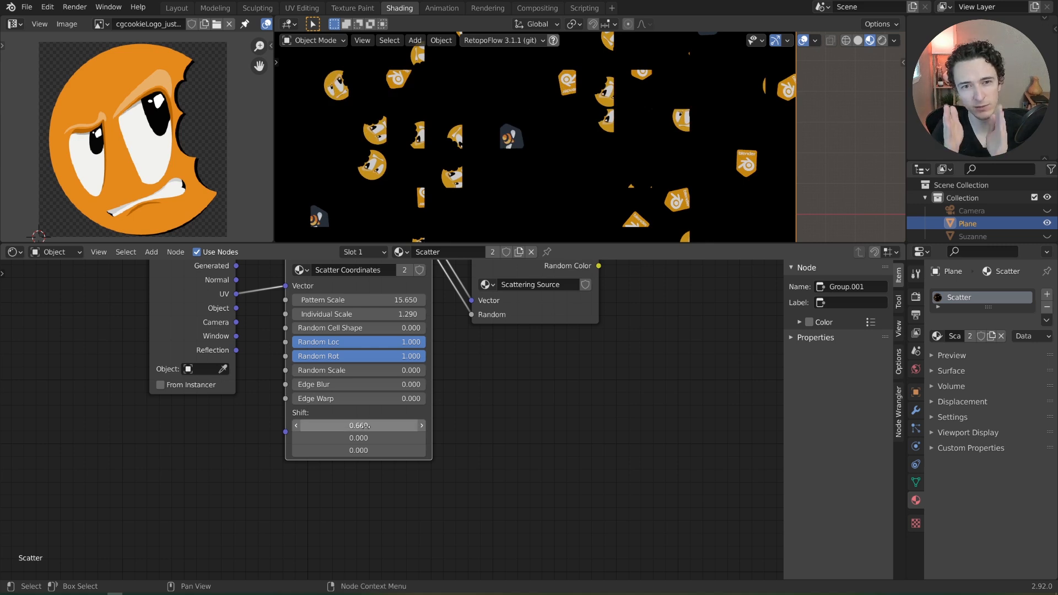
pyautogui.moveTo(365, 426)
pyautogui.keyDown('shift'); pyautogui.mouseDown()
pyautogui.moveTo(389, 425)
pyautogui.moveTo(355, 426)
pyautogui.moveTo(375, 426)
pyautogui.mouseUp(); pyautogui.keyUp('shift')
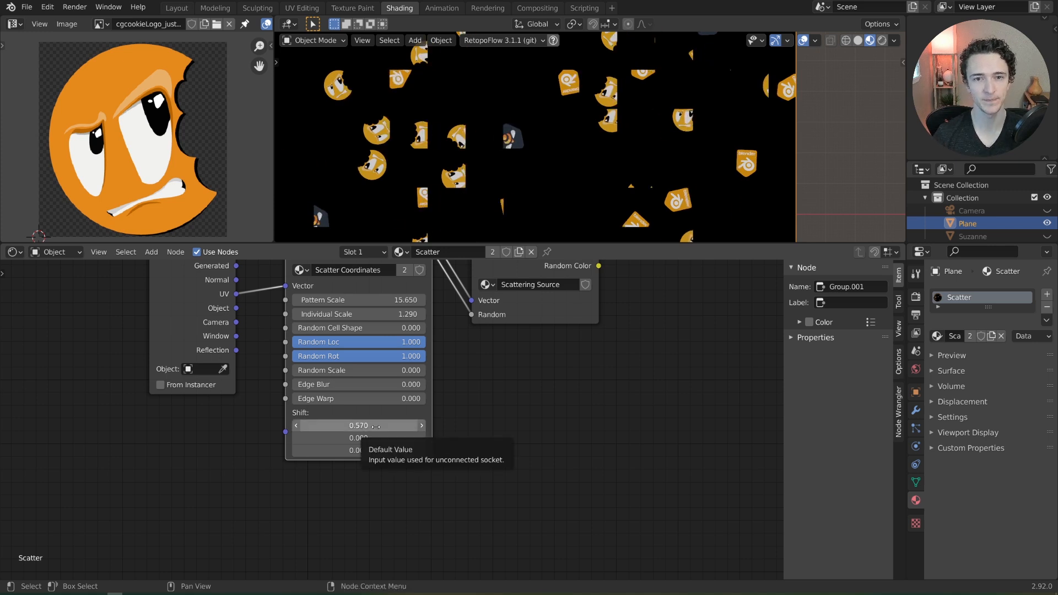
pyautogui.click(375, 426)
pyautogui.write('0')
pyautogui.press('Return')
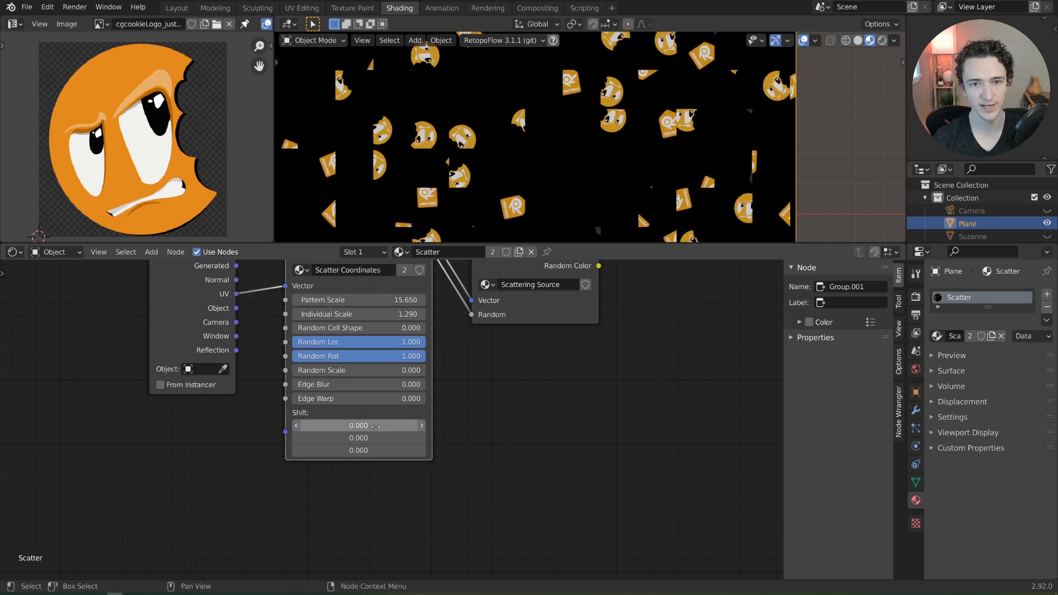
# Step: Preview the Random Color output of the Scatter Coordinates node on the Plane
pyautogui.moveTo(440, 301); pyautogui.dragTo(437, 396, button='middle')
pyautogui.keyDown('ctrl'); pyautogui.keyDown('shift'); pyautogui.click(384, 340); pyautogui.keyUp('shift'); pyautogui.keyUp('ctrl')
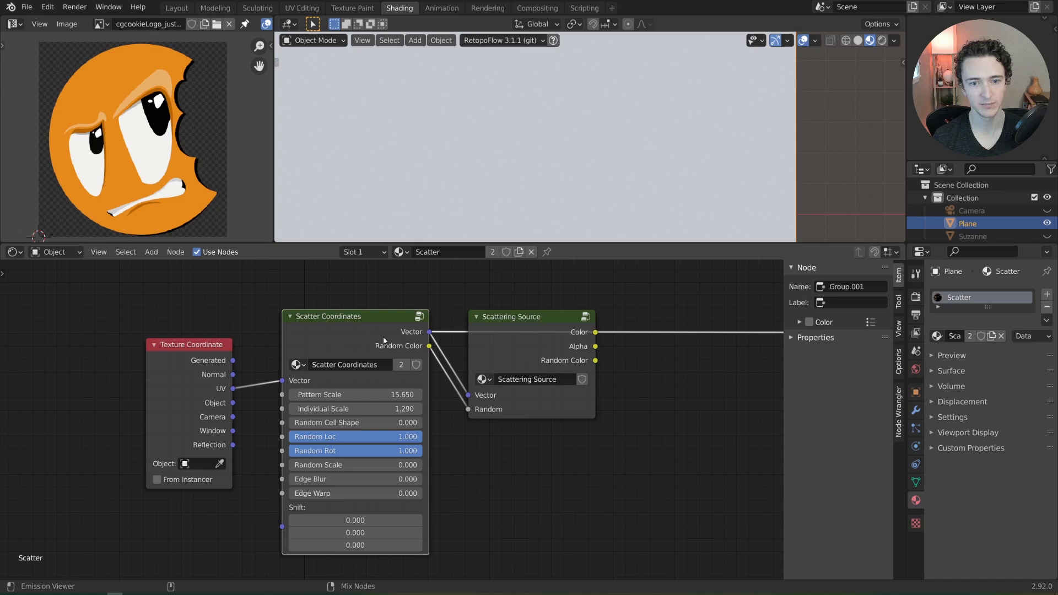
pyautogui.keyDown('ctrl'); pyautogui.keyDown('shift'); pyautogui.click(383, 340); pyautogui.keyUp('shift'); pyautogui.keyUp('ctrl')
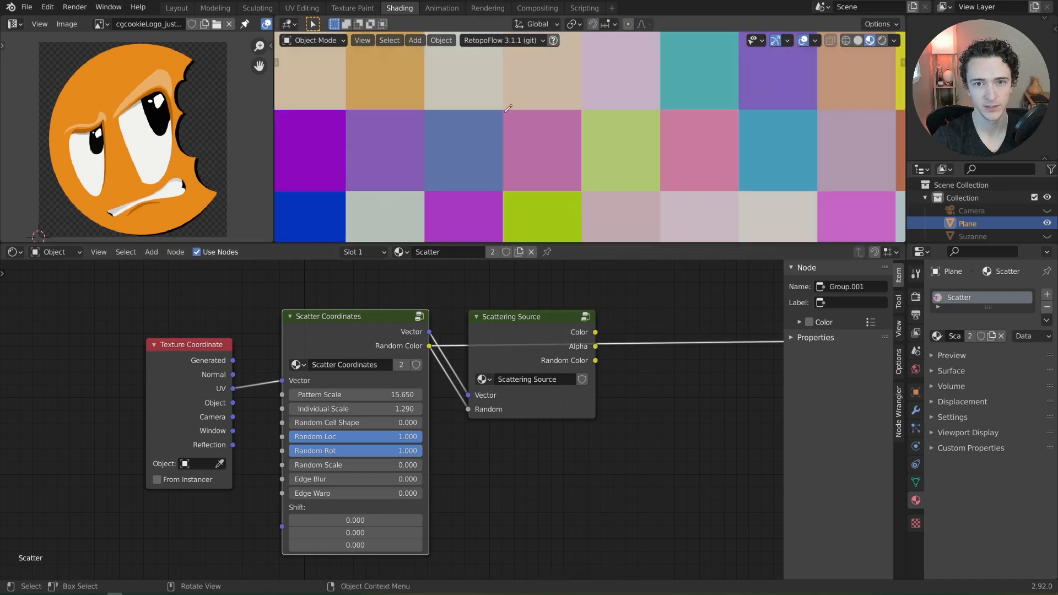
# Step: Annotate the colored grid by outlining two adjacent central cells and marking the surrounding cells, and clear the annotations
pyautogui.moveTo(508, 108); pyautogui.dragTo(502, 189)
pyautogui.moveTo(587, 154)
pyautogui.mouseDown()
pyautogui.moveTo(585, 106)
pyautogui.moveTo(455, 105)
pyautogui.moveTo(423, 172)
pyautogui.moveTo(502, 194)
pyautogui.mouseUp()
pyautogui.moveTo(487, 103)
pyautogui.mouseDown()
pyautogui.moveTo(440, 57)
pyautogui.moveTo(499, 69)
pyautogui.moveTo(505, 104)
pyautogui.mouseUp()
pyautogui.moveTo(510, 52); pyautogui.dragTo(528, 49)
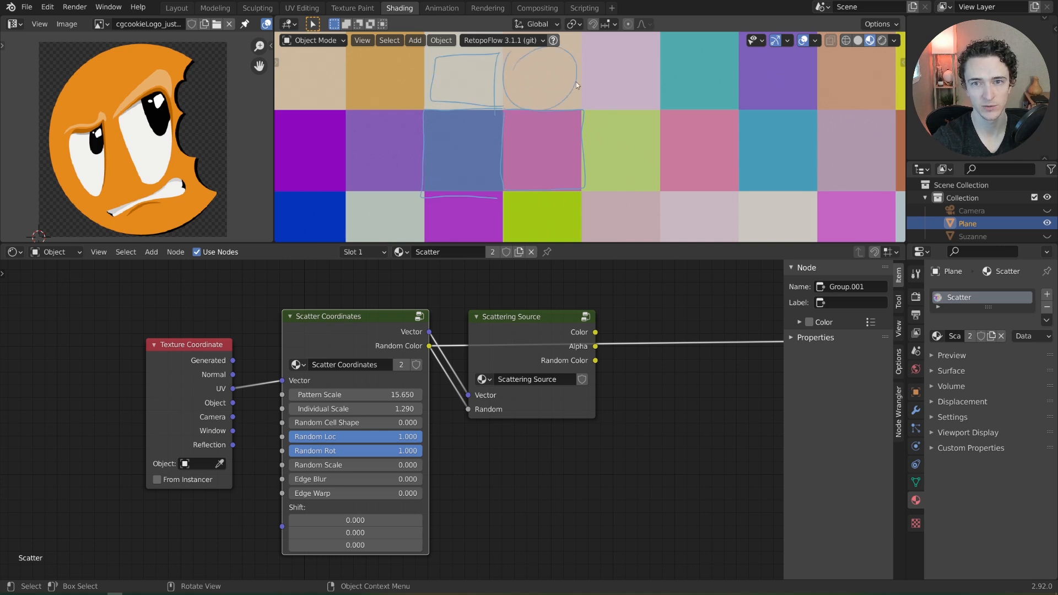
pyautogui.moveTo(619, 46); pyautogui.dragTo(605, 53)
pyautogui.moveTo(629, 132); pyautogui.dragTo(613, 140)
pyautogui.moveTo(620, 203); pyautogui.dragTo(632, 204)
pyautogui.moveTo(526, 194)
pyautogui.mouseDown()
pyautogui.moveTo(561, 199)
pyautogui.moveTo(545, 195)
pyautogui.mouseUp()
pyautogui.moveTo(449, 199)
pyautogui.mouseDown()
pyautogui.moveTo(473, 196)
pyautogui.moveTo(455, 206)
pyautogui.mouseUp()
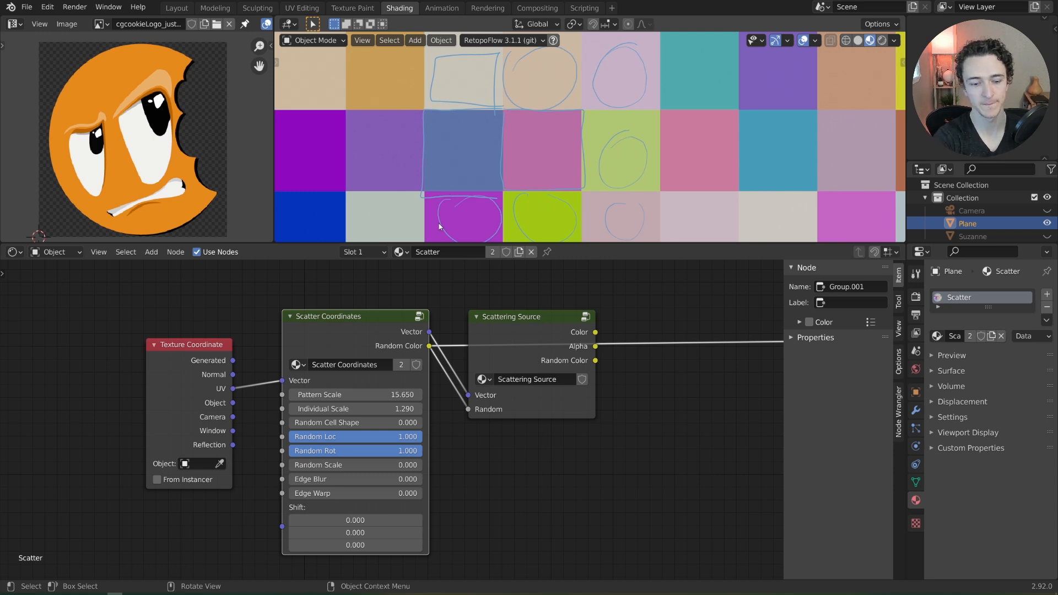
pyautogui.scroll(-2, 597, 154)
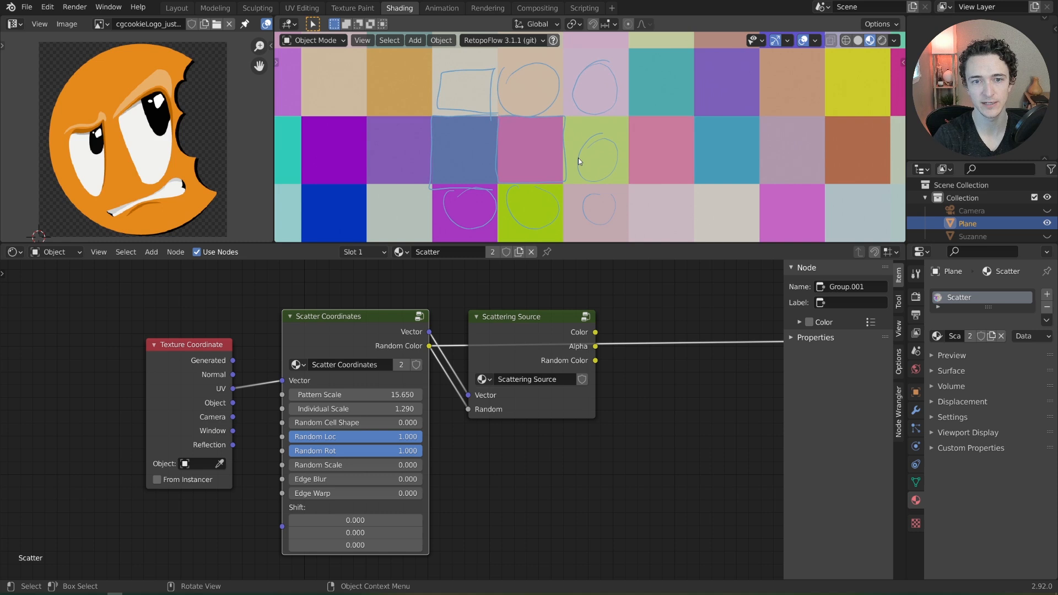
pyautogui.moveTo(415, 186)
pyautogui.mouseDown()
pyautogui.moveTo(507, 180)
pyautogui.moveTo(401, 182)
pyautogui.moveTo(425, 188)
pyautogui.mouseUp()
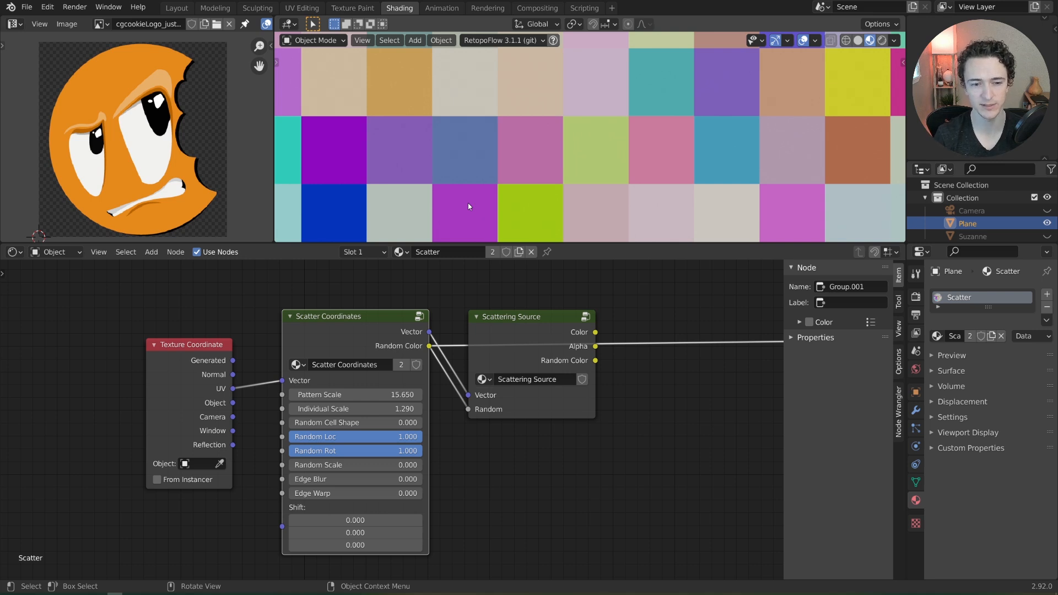
# Step: Preview the Color output of the Scattering Source node on the Plane
pyautogui.keyDown('ctrl'); pyautogui.keyDown('shift'); pyautogui.click(528, 327); pyautogui.keyUp('shift'); pyautogui.keyUp('ctrl')
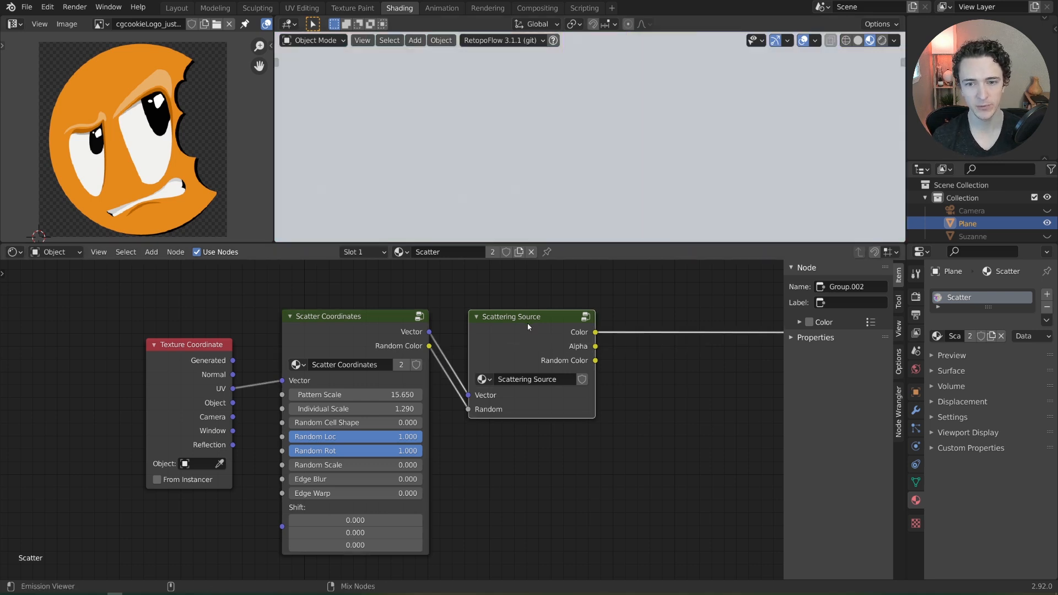
pyautogui.scroll(-1, 521, 334)
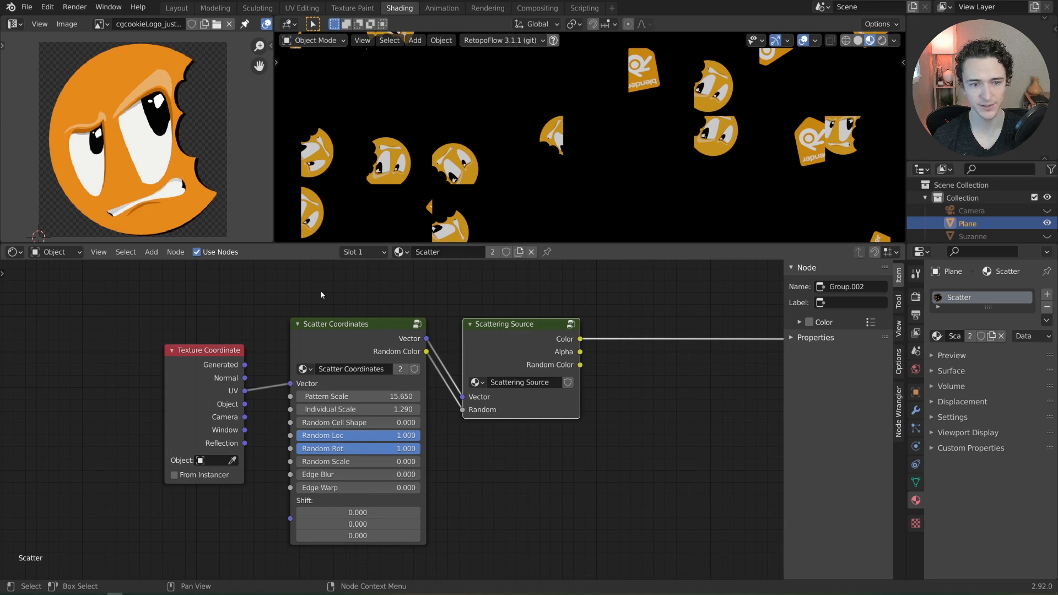
# Step: Duplicate the Scatter Coordinates and Scattering Source nodes with their links, place the copies below the originals, and preview the copied source's Color
pyautogui.moveTo(316, 294); pyautogui.dragTo(546, 463)
pyautogui.scroll(-2, 521, 408)
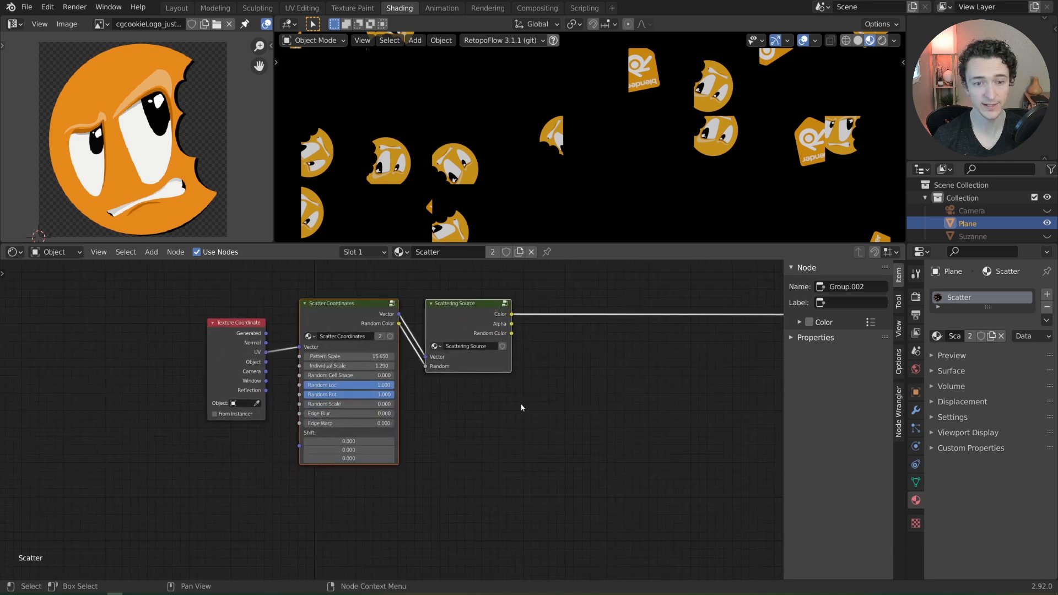
pyautogui.hotkey('shift', 'd')
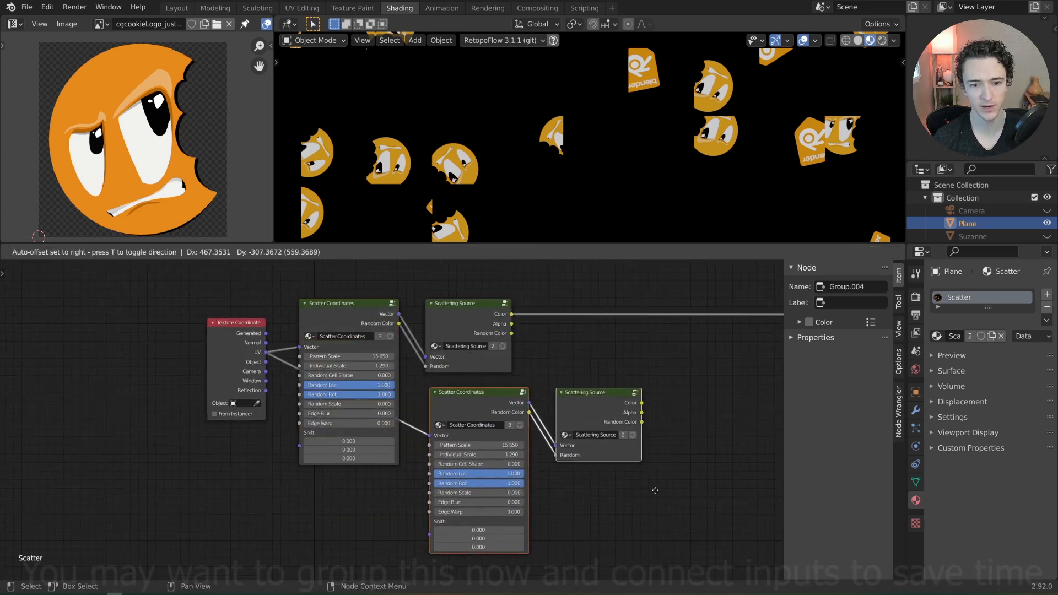
pyautogui.click(656, 487)
pyautogui.moveTo(655, 486); pyautogui.dragTo(590, 468, button='middle')
pyautogui.scroll(-1, 619, 498)
pyautogui.scroll(3, 568, 474)
pyautogui.keyDown('ctrl'); pyautogui.keyDown('shift'); pyautogui.click(591, 356); pyautogui.keyUp('shift'); pyautogui.keyUp('ctrl')
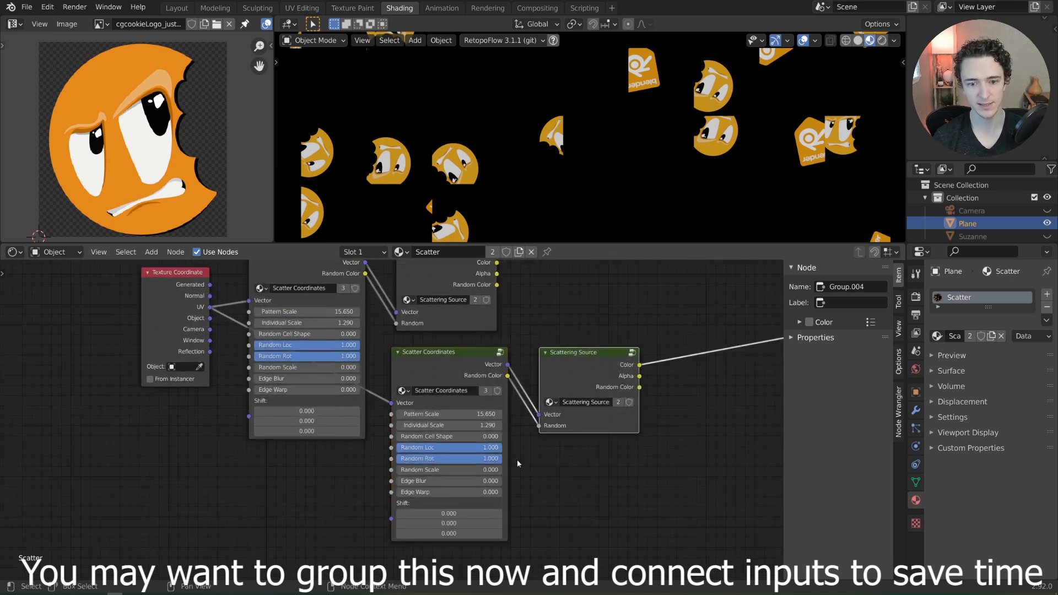
# Step: Set the Shift X value of the duplicated Scatter Coordinates node to 1
pyautogui.click(454, 513)
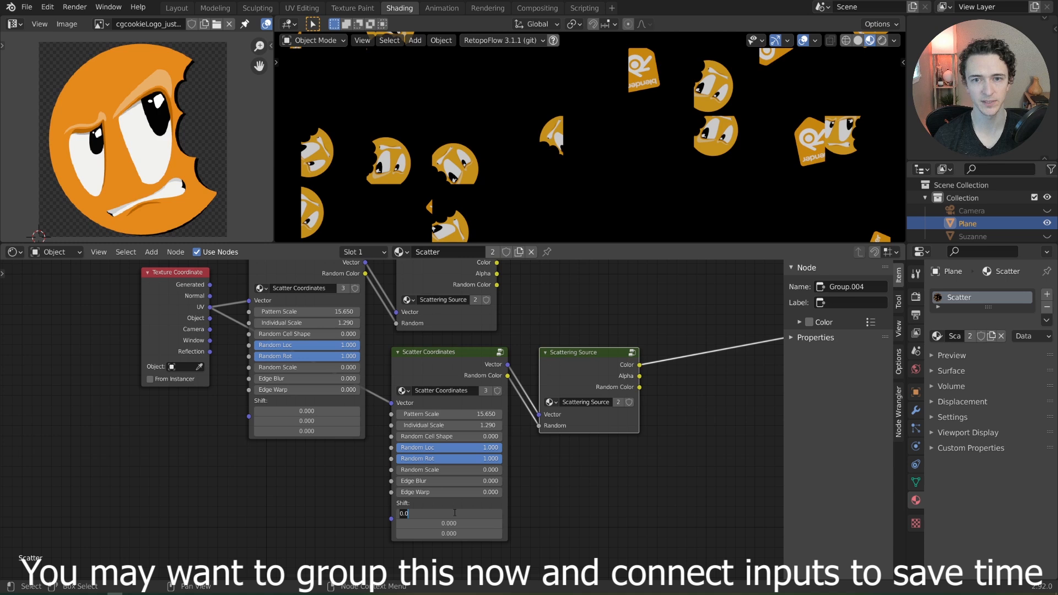
pyautogui.click(561, 496)
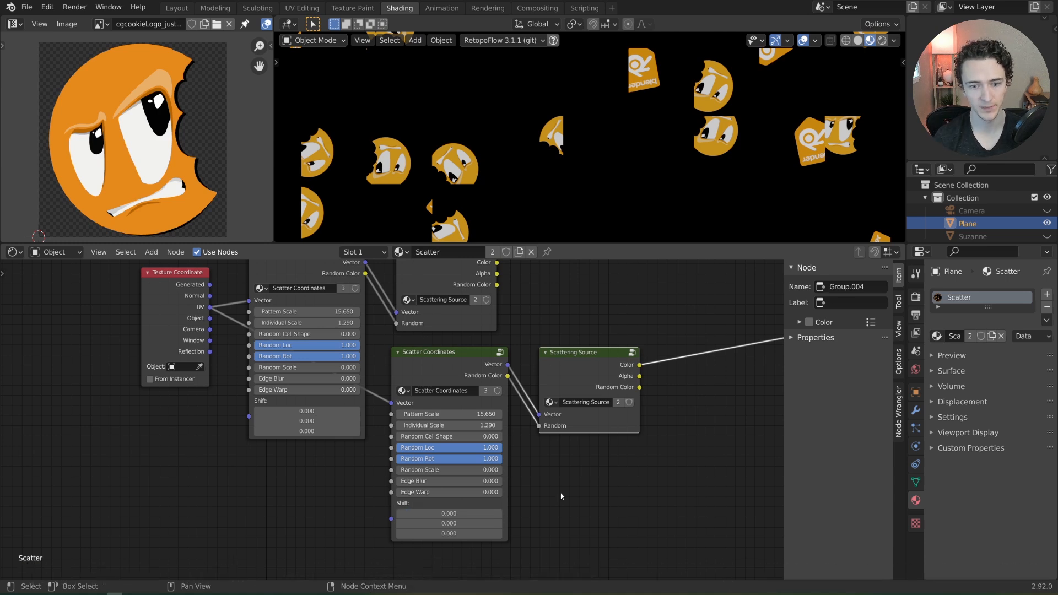
pyautogui.moveTo(454, 513); pyautogui.dragTo(490, 513)
pyautogui.click(455, 513)
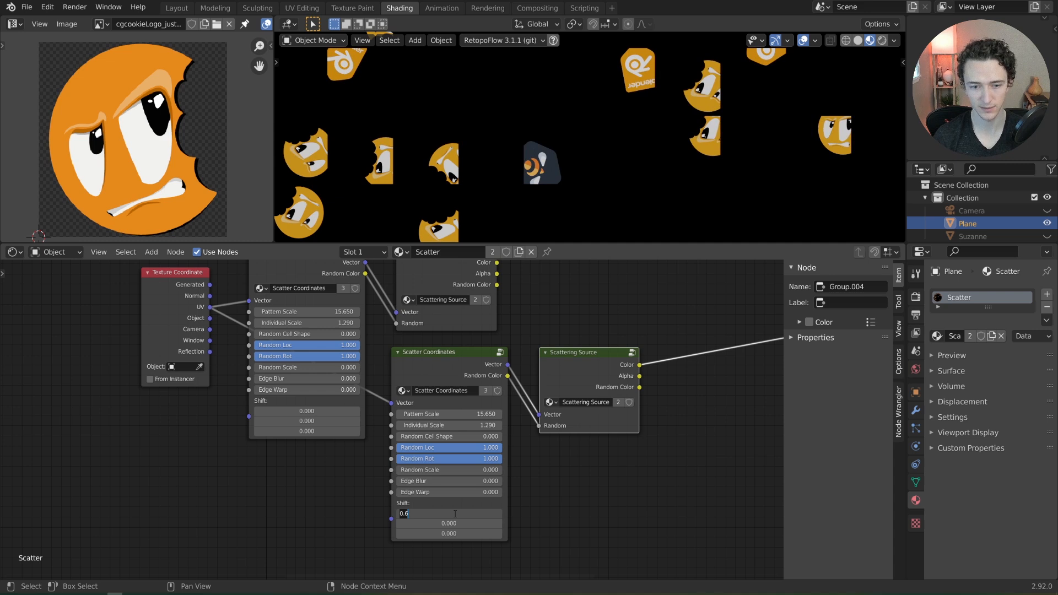
pyautogui.write('1')
pyautogui.press('Return')
# Step: Compare the original Scattering Source's Color with the shifted copy's Color on the Plane
pyautogui.moveTo(692, 432); pyautogui.dragTo(675, 464, button='middle')
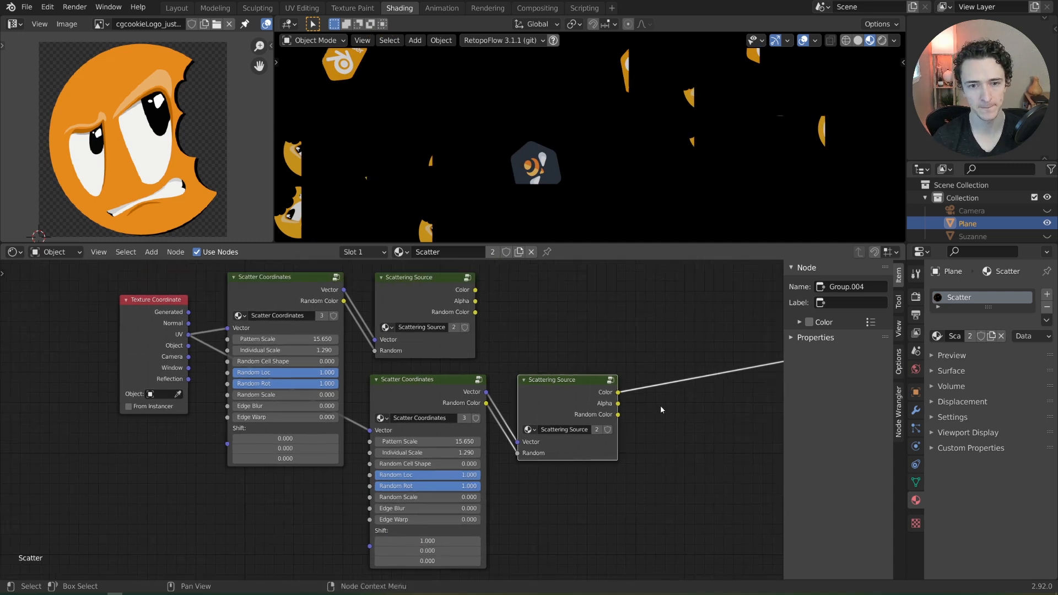
pyautogui.moveTo(657, 412); pyautogui.dragTo(646, 450, button='middle')
pyautogui.keyDown('ctrl'); pyautogui.keyDown('shift'); pyautogui.click(410, 326); pyautogui.keyUp('shift'); pyautogui.keyUp('ctrl')
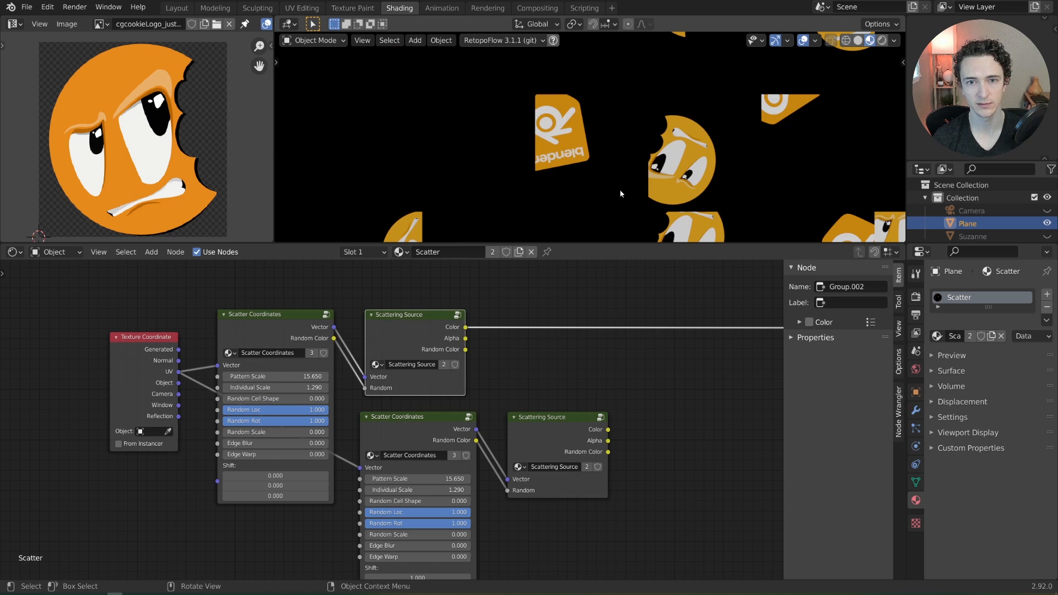
pyautogui.scroll(5, 630, 171)
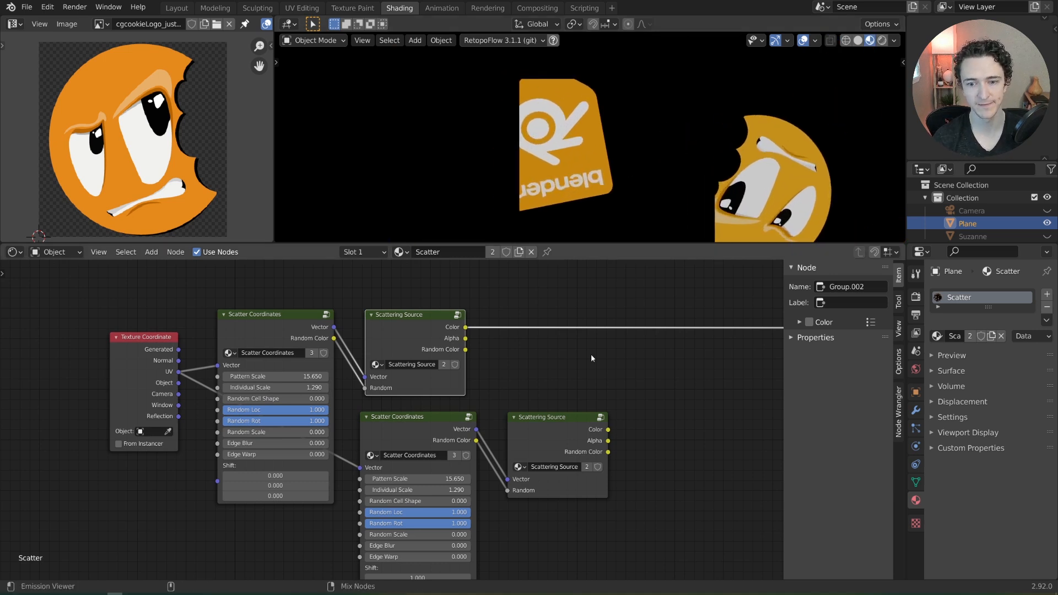
pyautogui.keyDown('ctrl'); pyautogui.keyDown('shift'); pyautogui.click(557, 432); pyautogui.keyUp('shift'); pyautogui.keyUp('ctrl')
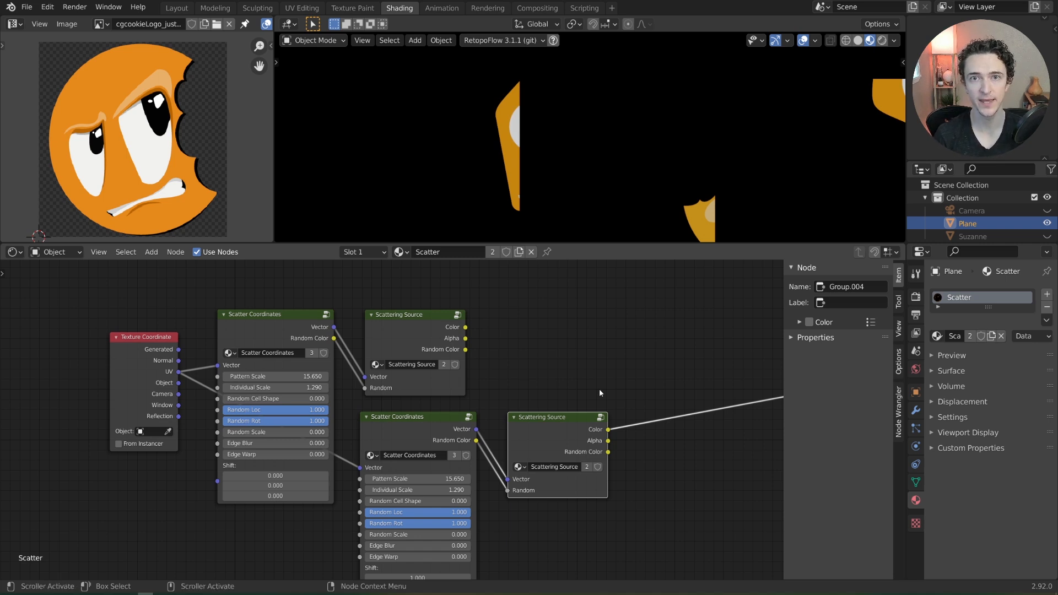
# Step: Add a MixRGB node and link the Color outputs of the original and duplicated Scattering Source nodes to its two color inputs
pyautogui.moveTo(679, 329); pyautogui.dragTo(599, 325, button='middle')
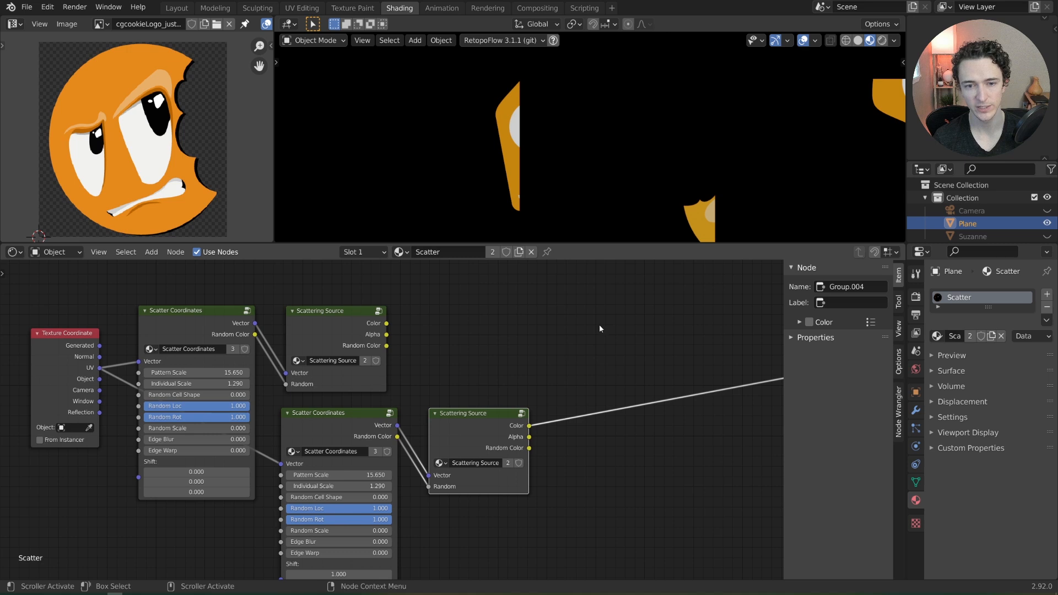
pyautogui.hotkey('shift', 'a')
pyautogui.moveTo(592, 298)
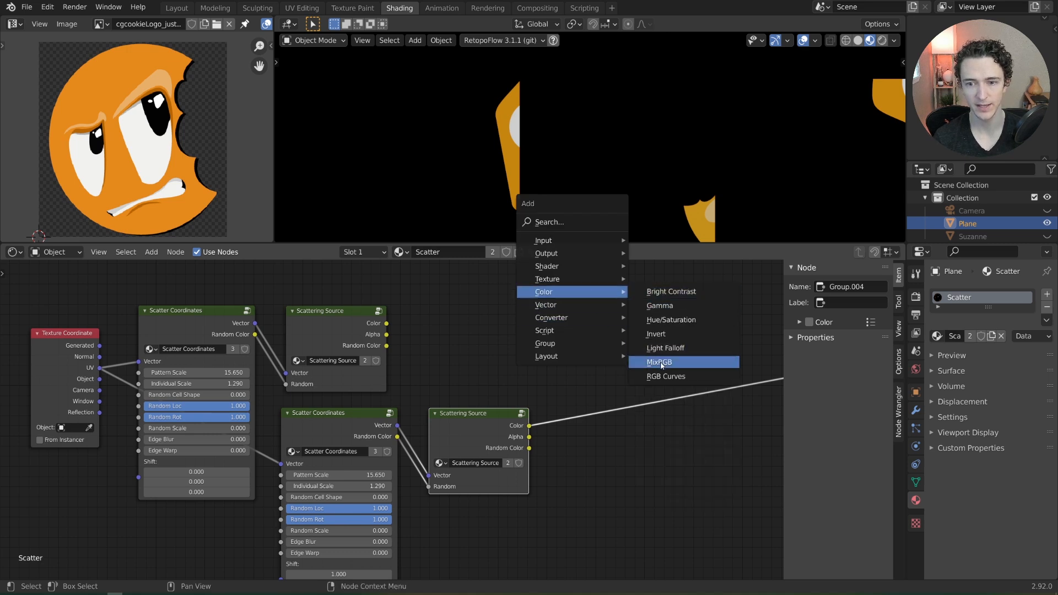
pyautogui.click(696, 361)
pyautogui.click(689, 349)
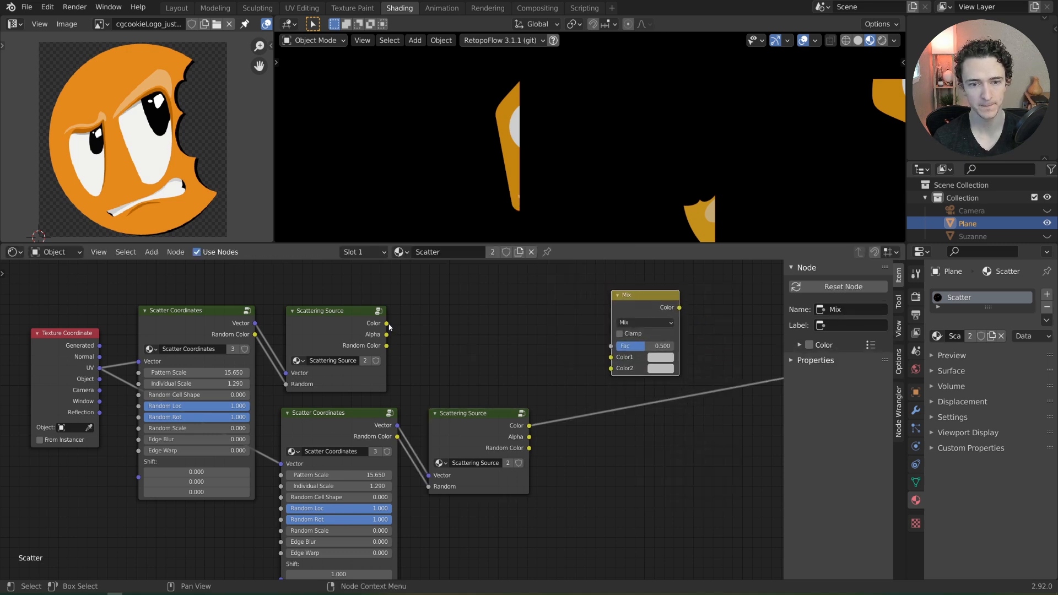
pyautogui.moveTo(389, 326); pyautogui.dragTo(612, 360)
pyautogui.moveTo(527, 429); pyautogui.dragTo(611, 368)
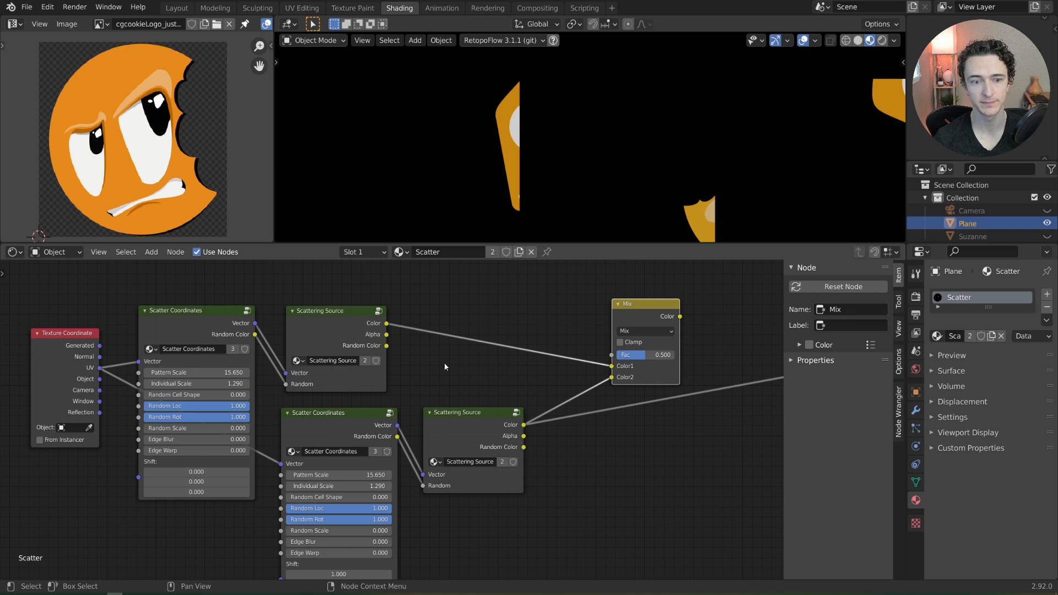
# Step: Link the original source's Alpha to the Mix factor, preview the mix, and swap its color inputs so the original feeds Color2
pyautogui.moveTo(386, 335); pyautogui.dragTo(613, 355)
pyautogui.keyDown('ctrl'); pyautogui.keyDown('shift'); pyautogui.click(646, 312); pyautogui.keyUp('shift'); pyautogui.keyUp('ctrl')
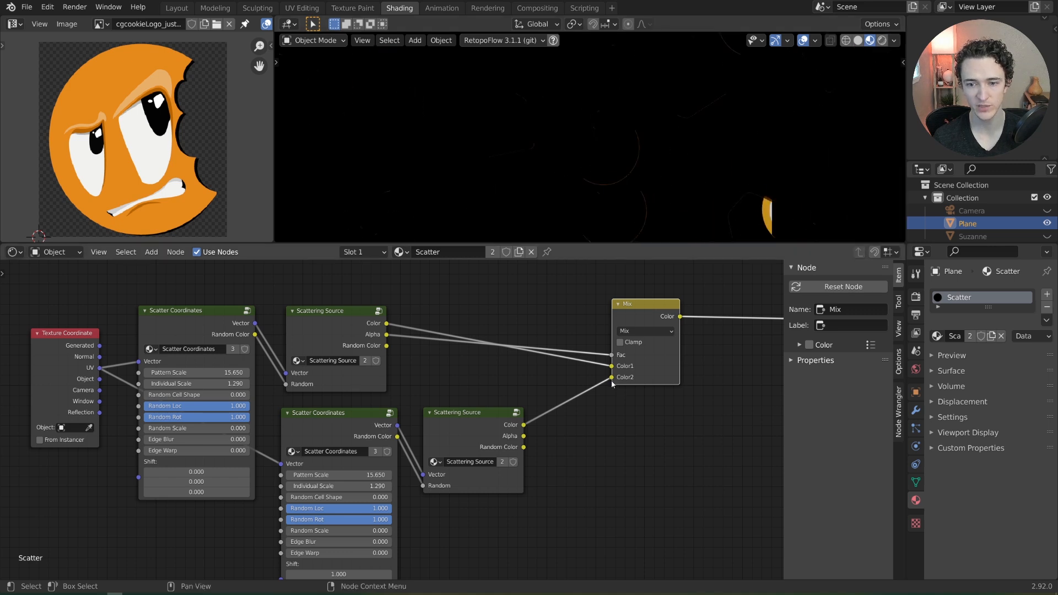
pyautogui.moveTo(612, 377); pyautogui.dragTo(612, 365)
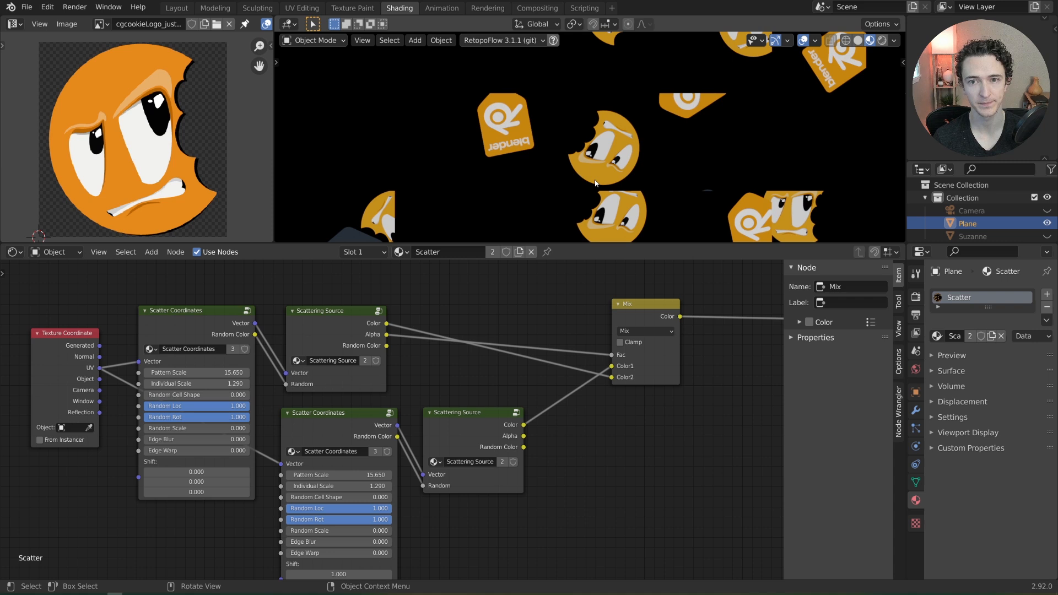
# Step: Compare the original Scattering Source's Color with the Mix result on the Plane, examining the logos' cut edges
pyautogui.keyDown('ctrl'); pyautogui.keyDown('shift'); pyautogui.click(353, 322); pyautogui.keyUp('shift'); pyautogui.keyUp('ctrl')
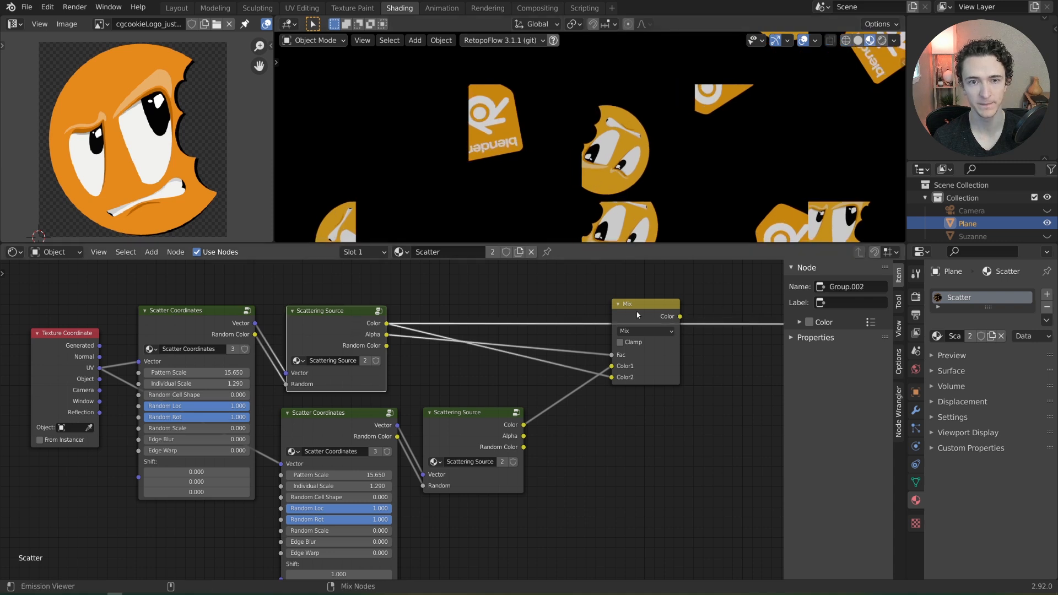
pyautogui.keyDown('ctrl'); pyautogui.keyDown('shift'); pyautogui.click(637, 315); pyautogui.keyUp('shift'); pyautogui.keyUp('ctrl')
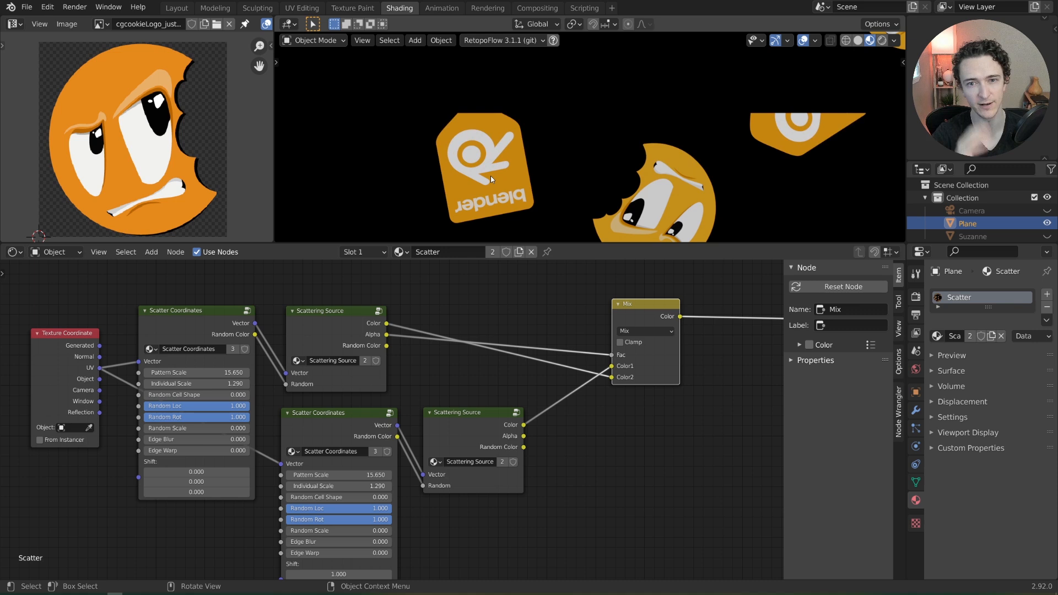
pyautogui.scroll(-5, 560, 152)
pyautogui.keyDown('shift'); pyautogui.moveTo(573, 181); pyautogui.dragTo(481, 113, button='middle'); pyautogui.keyUp('shift')
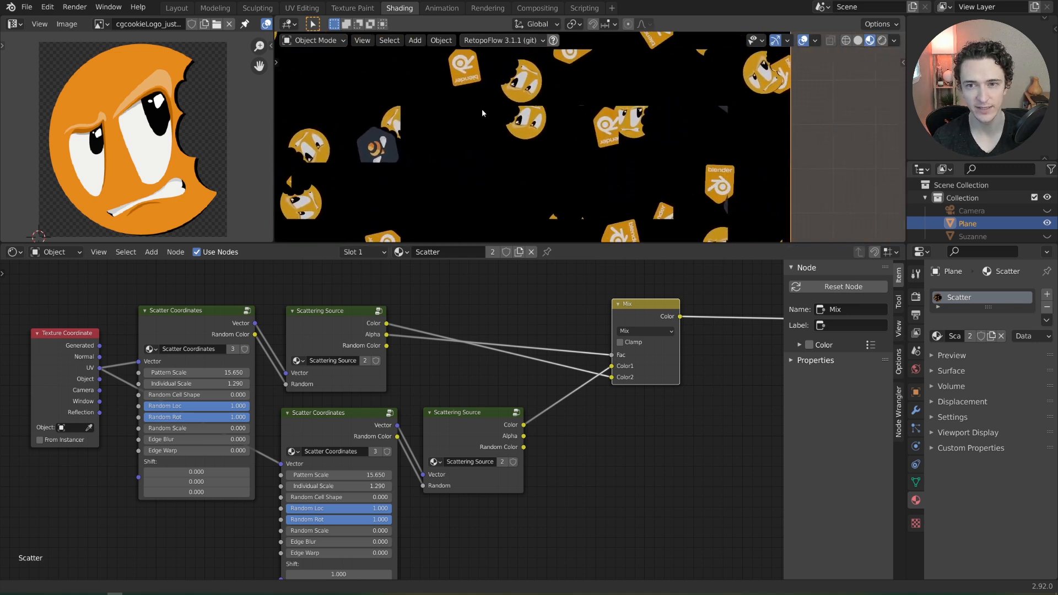
pyautogui.scroll(3, 643, 142)
pyautogui.scroll(4, 644, 140)
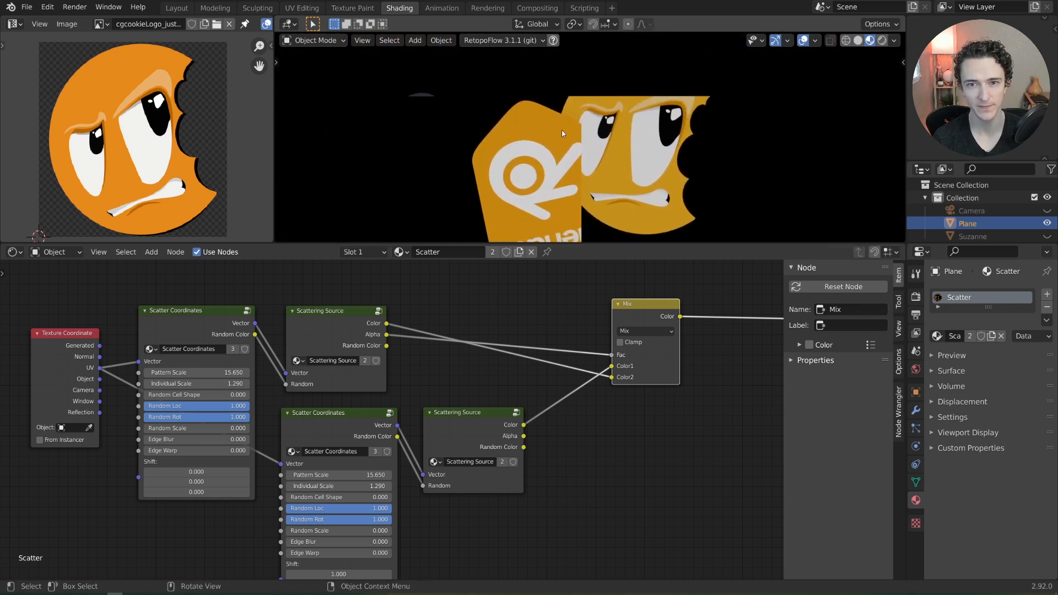
pyautogui.keyDown('ctrl'); pyautogui.keyDown('shift'); pyautogui.click(341, 327); pyautogui.keyUp('shift'); pyautogui.keyUp('ctrl')
pyautogui.keyDown('ctrl'); pyautogui.keyDown('shift'); pyautogui.click(639, 324); pyautogui.keyUp('shift'); pyautogui.keyUp('ctrl')
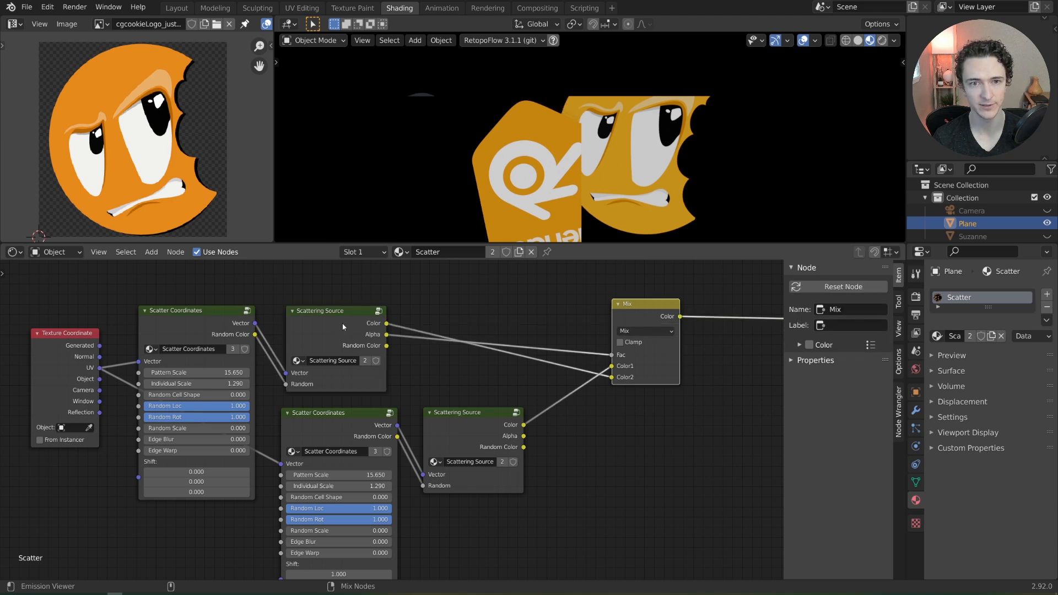
pyautogui.keyDown('ctrl'); pyautogui.keyDown('shift'); pyautogui.click(343, 323); pyautogui.keyUp('shift'); pyautogui.keyUp('ctrl')
pyautogui.keyDown('ctrl'); pyautogui.keyDown('shift'); pyautogui.click(648, 313); pyautogui.keyUp('shift'); pyautogui.keyUp('ctrl')
pyautogui.keyDown('ctrl'); pyautogui.keyDown('shift'); pyautogui.click(342, 323); pyautogui.keyUp('shift'); pyautogui.keyUp('ctrl')
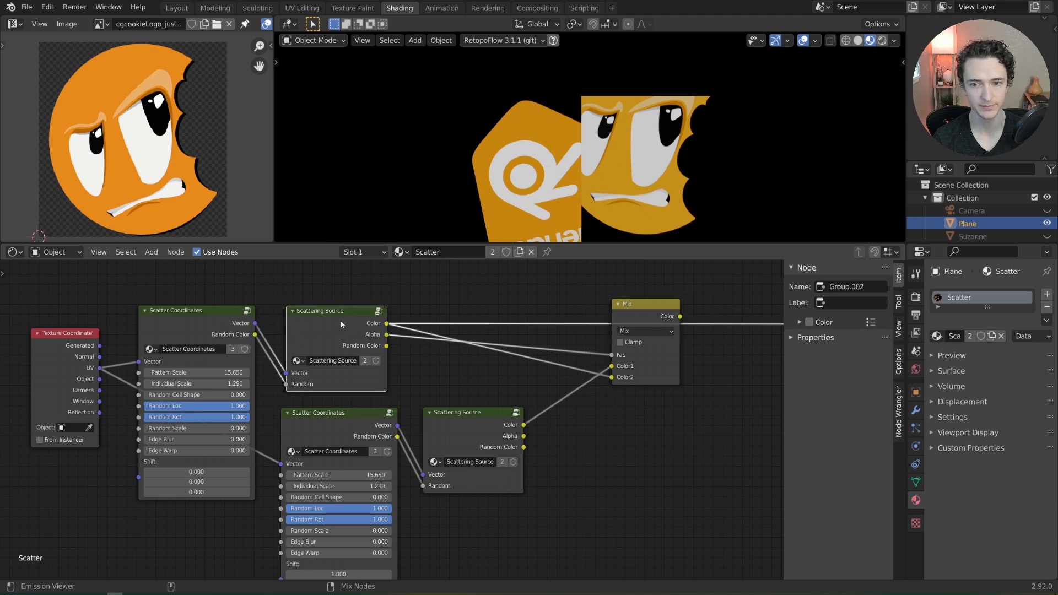
pyautogui.keyDown('ctrl'); pyautogui.keyDown('shift'); pyautogui.click(655, 313); pyautogui.keyUp('shift'); pyautogui.keyUp('ctrl')
# Step: Move the Mix node higher and place a duplicate of it directly below
pyautogui.moveTo(646, 316); pyautogui.dragTo(632, 314)
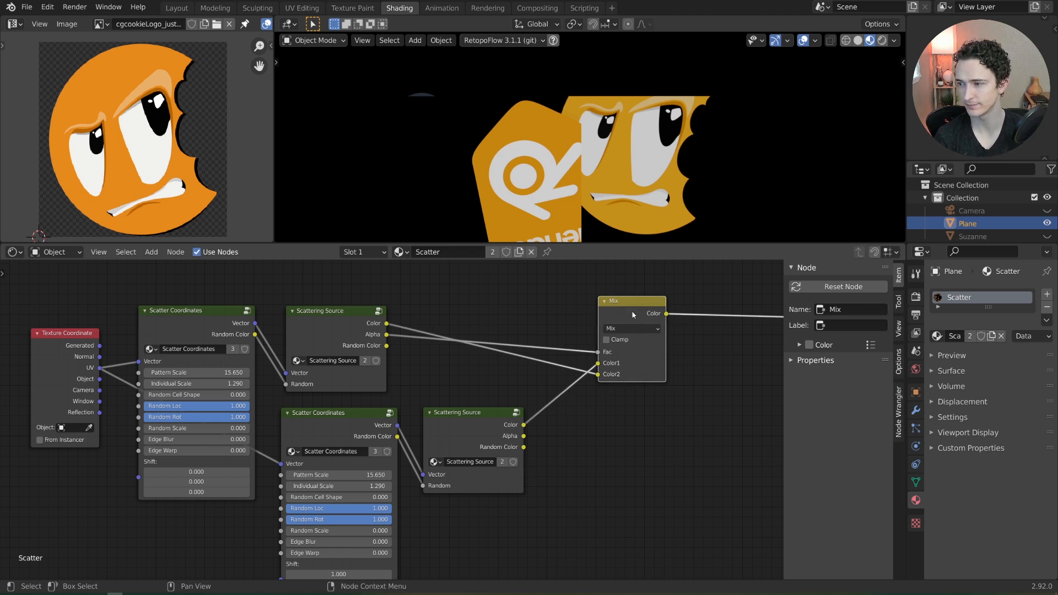
pyautogui.moveTo(628, 315); pyautogui.dragTo(636, 274)
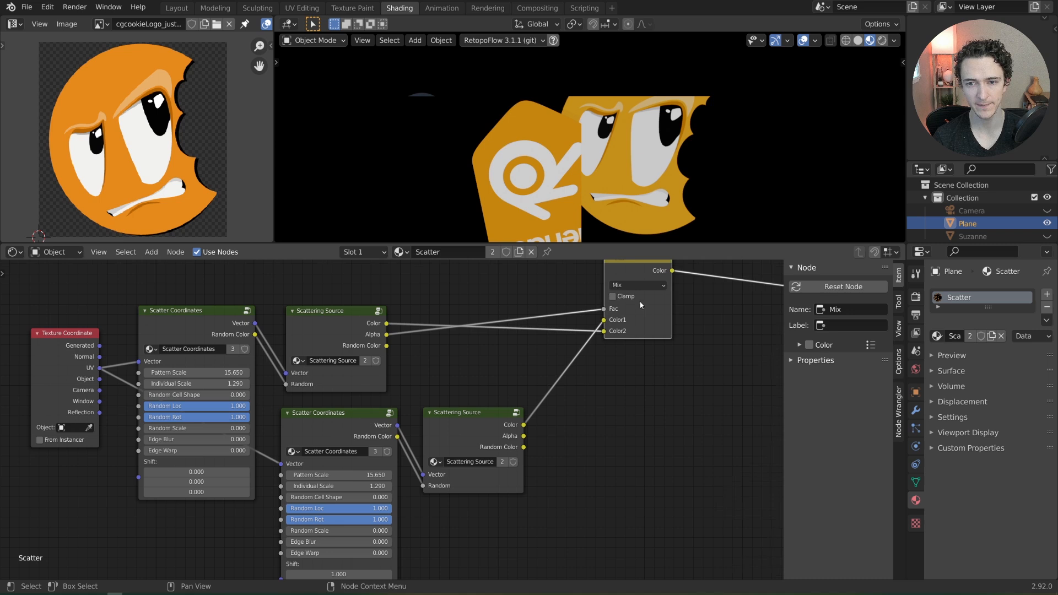
pyautogui.scroll(-1, 636, 275)
pyautogui.hotkey('shift', 'd')
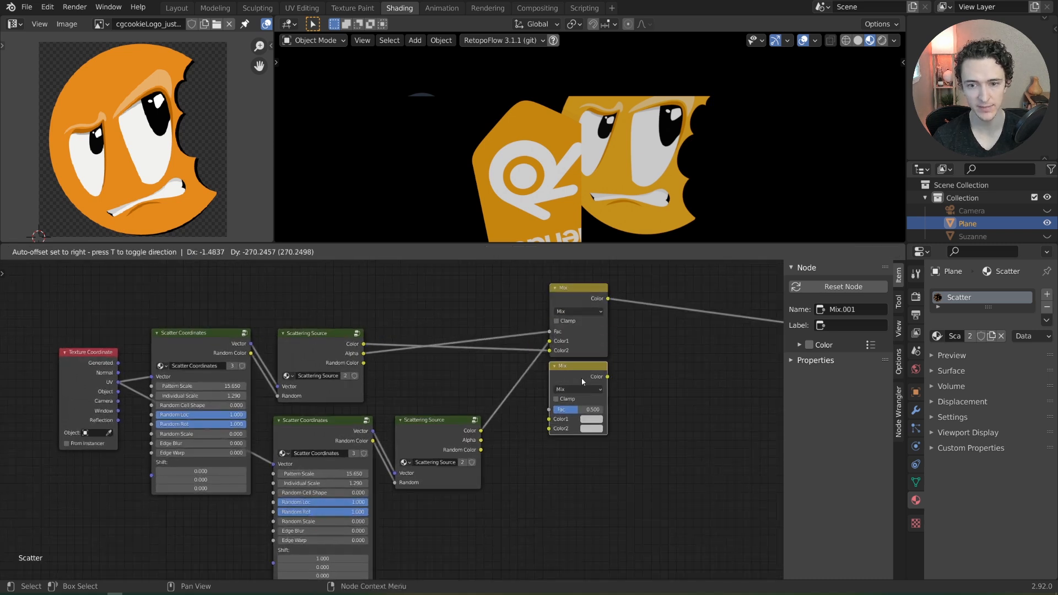
pyautogui.click(581, 378)
pyautogui.moveTo(573, 372); pyautogui.dragTo(574, 365)
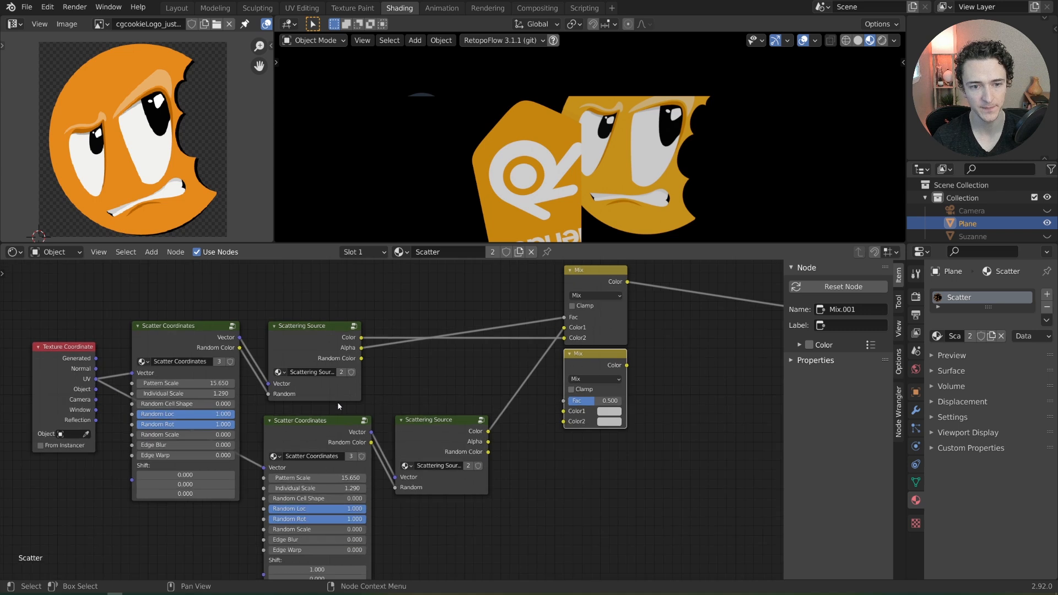
pyautogui.scroll(1, 353, 368)
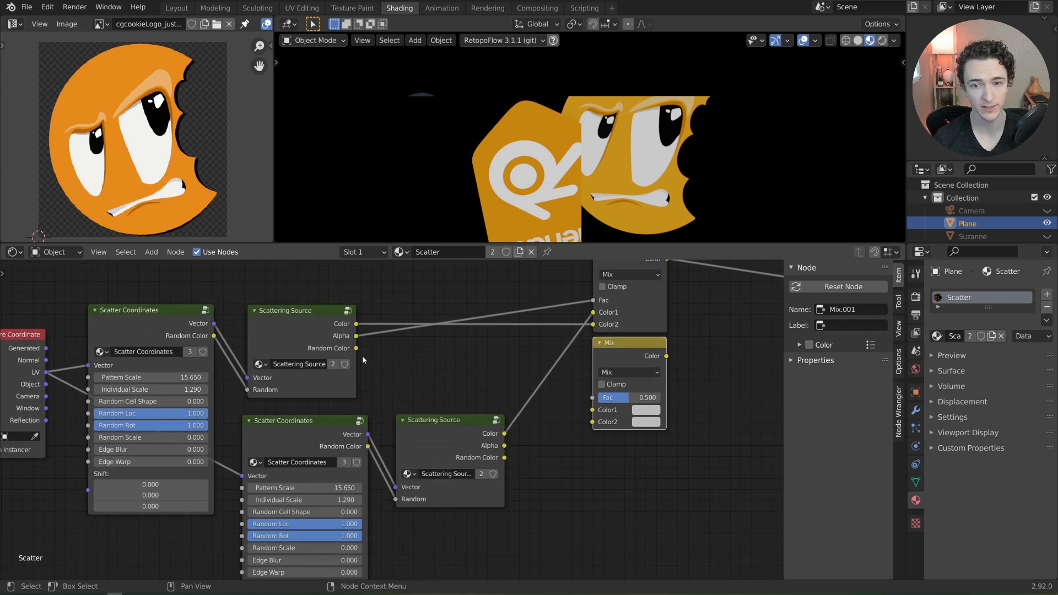
# Step: Link the original Random Color to the lower Mix node's Color2, the copy's Random Color to Color1, and the original Alpha to Fac
pyautogui.moveTo(356, 348); pyautogui.dragTo(593, 423)
pyautogui.moveTo(504, 458); pyautogui.dragTo(593, 411)
pyautogui.moveTo(356, 335); pyautogui.dragTo(595, 399)
pyautogui.scroll(-2, 649, 442)
pyautogui.moveTo(638, 424); pyautogui.dragTo(586, 435, button='middle')
pyautogui.scroll(1, 603, 428)
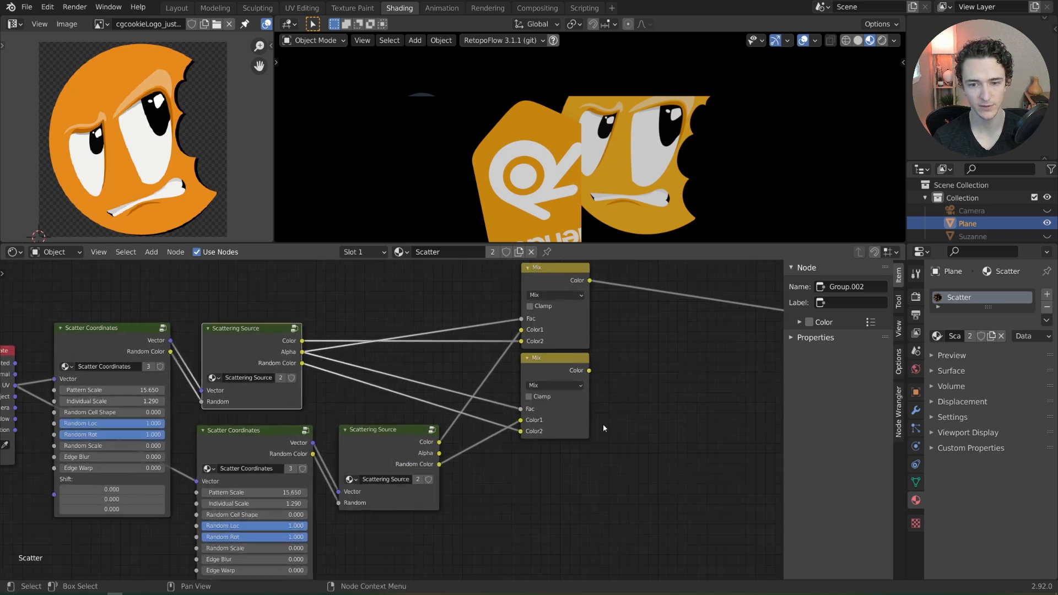
# Step: Preview the color Mix and the Random Color Mix alternately on the Plane, ending on the Random Color Mix
pyautogui.keyDown('ctrl'); pyautogui.keyDown('shift'); pyautogui.click(560, 363); pyautogui.keyUp('shift'); pyautogui.keyUp('ctrl')
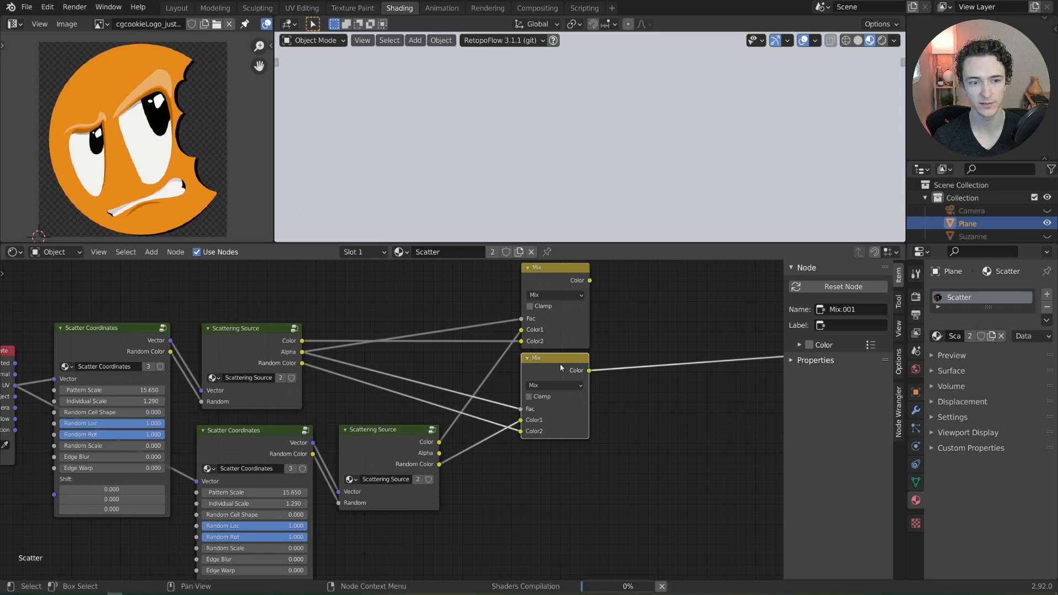
pyautogui.keyDown('ctrl'); pyautogui.keyDown('shift'); pyautogui.click(568, 281); pyautogui.keyUp('shift'); pyautogui.keyUp('ctrl')
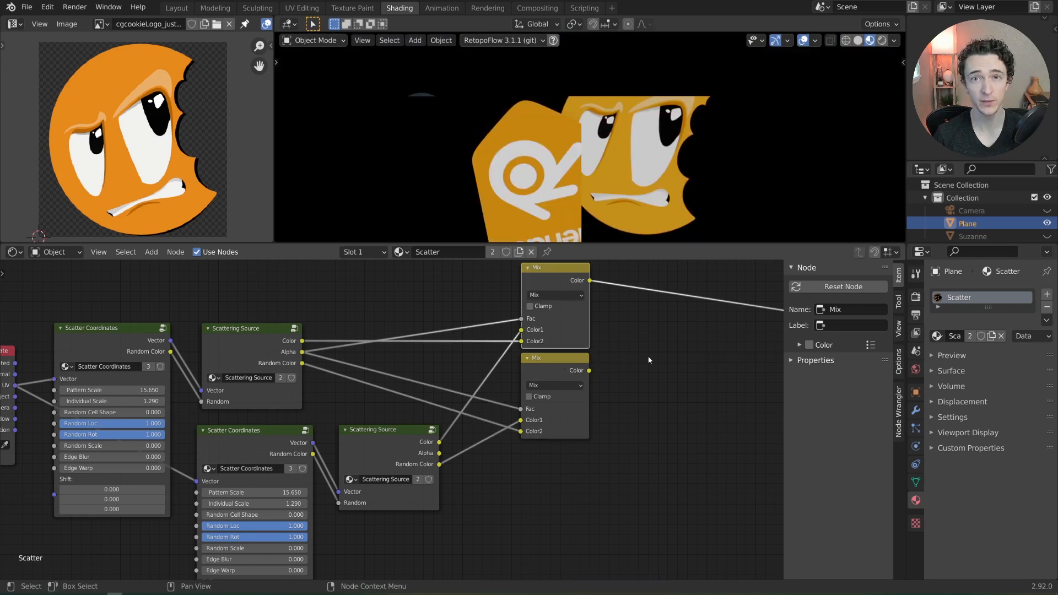
pyautogui.scroll(-1, 648, 360)
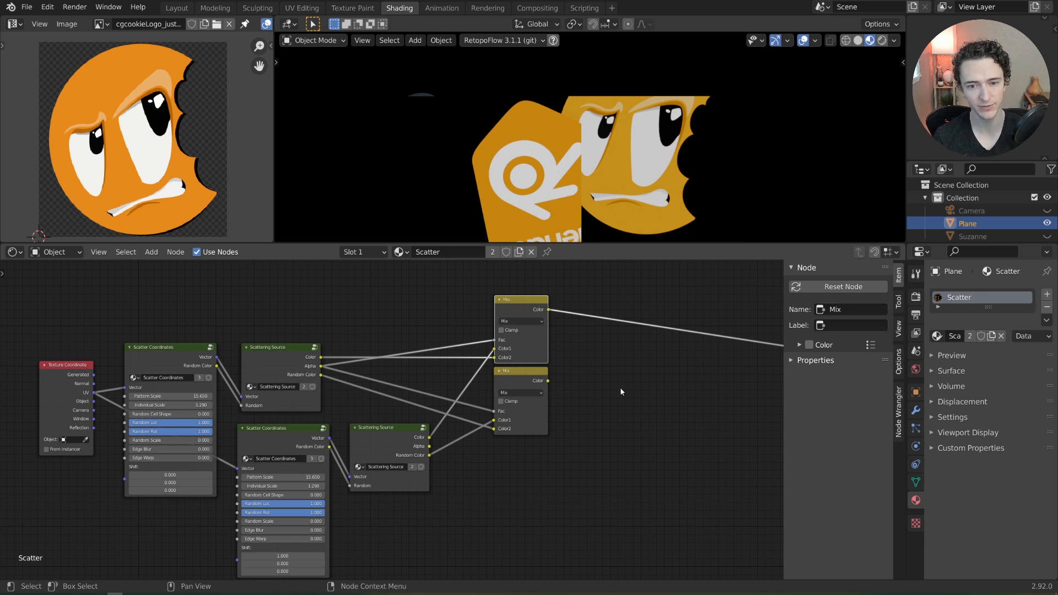
pyautogui.scroll(1, 620, 387)
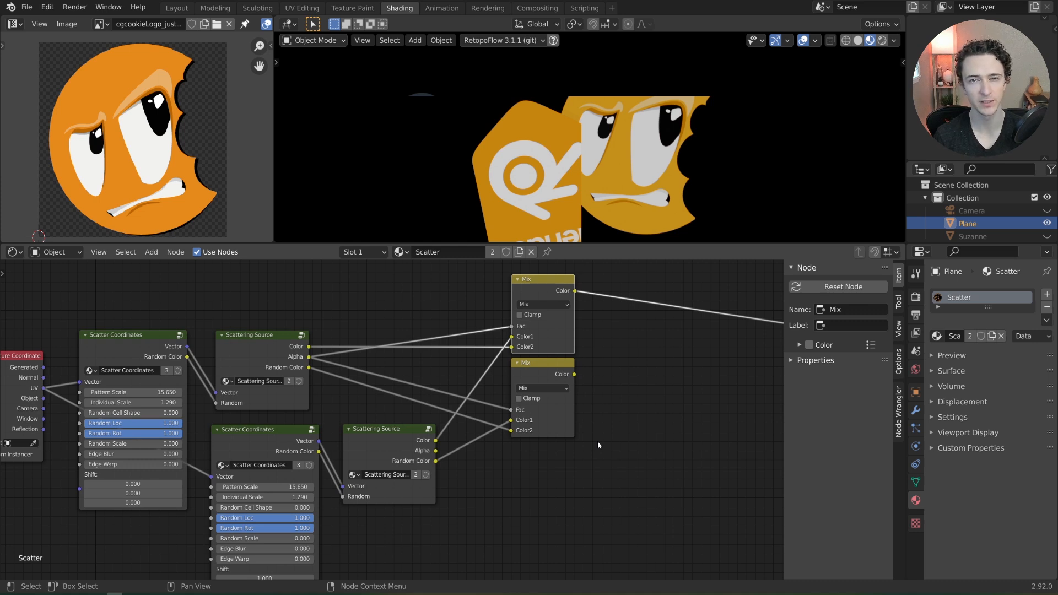
pyautogui.scroll(1, 598, 445)
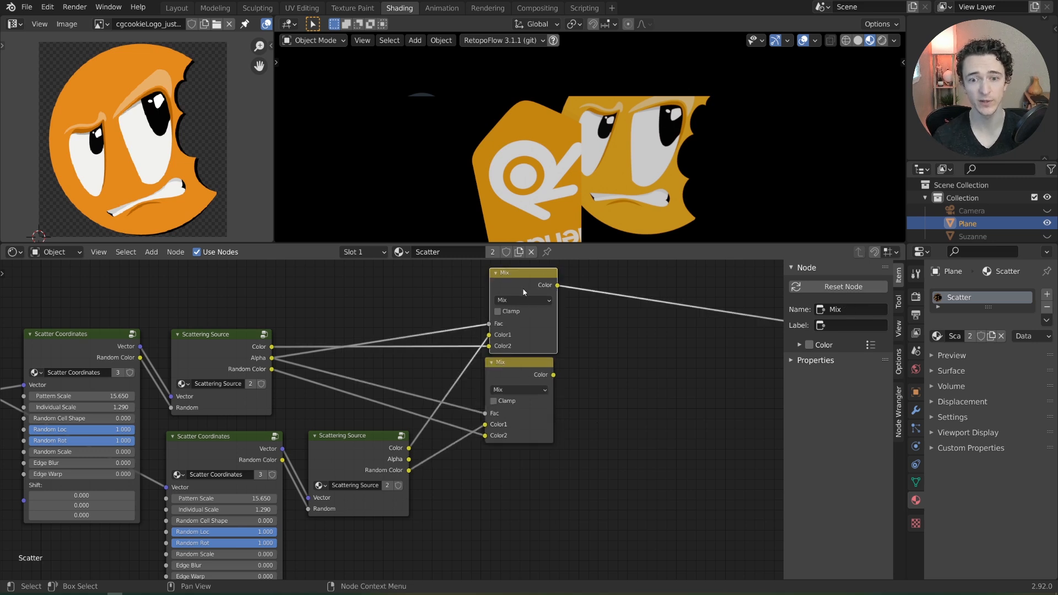
pyautogui.moveTo(525, 322); pyautogui.dragTo(521, 320)
pyautogui.keyDown('ctrl'); pyautogui.keyDown('shift'); pyautogui.click(516, 372); pyautogui.keyUp('shift'); pyautogui.keyUp('ctrl')
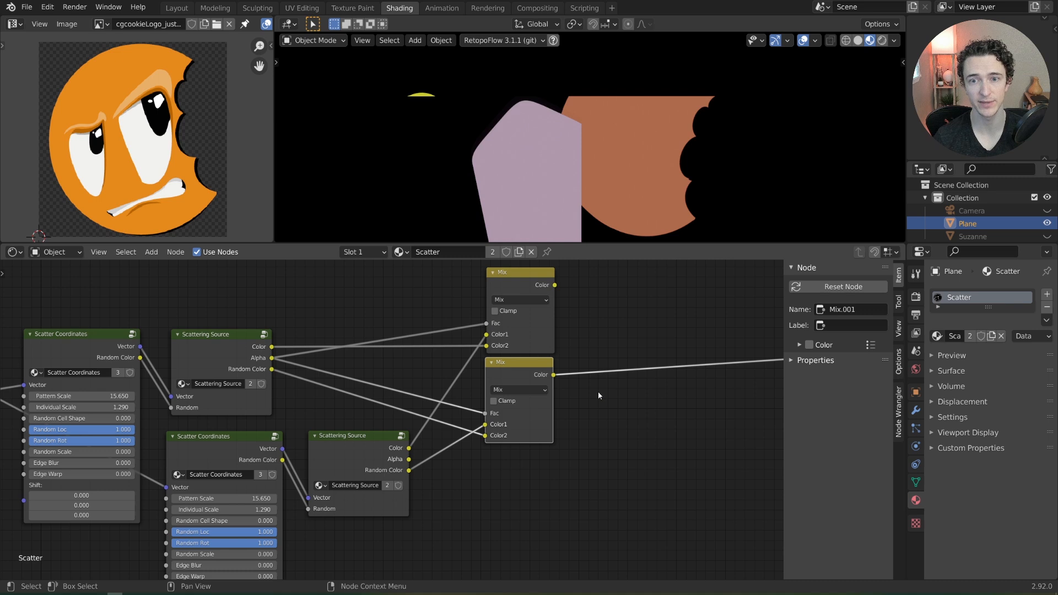
# Step: Insert a Greater Than Math node with a threshold of 0 on the lower Mix node's output and place it close beside that Mix
pyautogui.hotkey('shift', 'a')
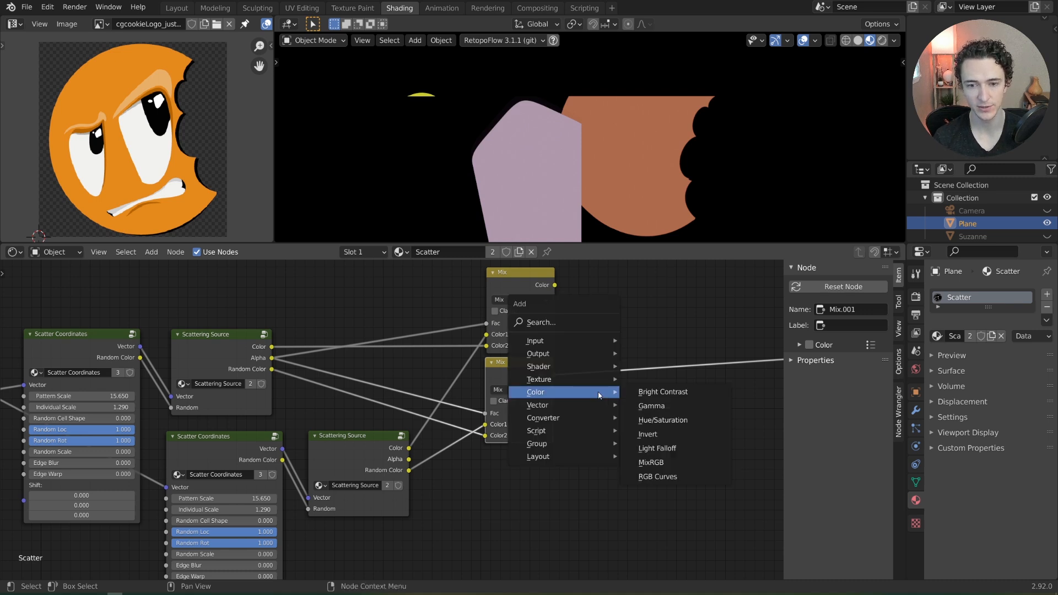
pyautogui.moveTo(550, 418)
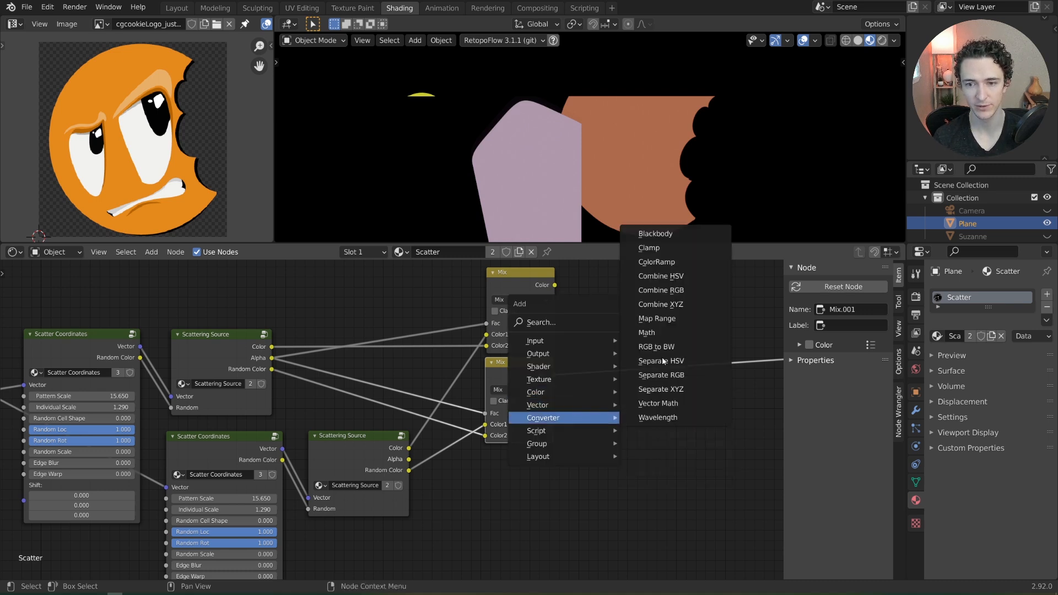
pyautogui.click(647, 332)
pyautogui.click(621, 398)
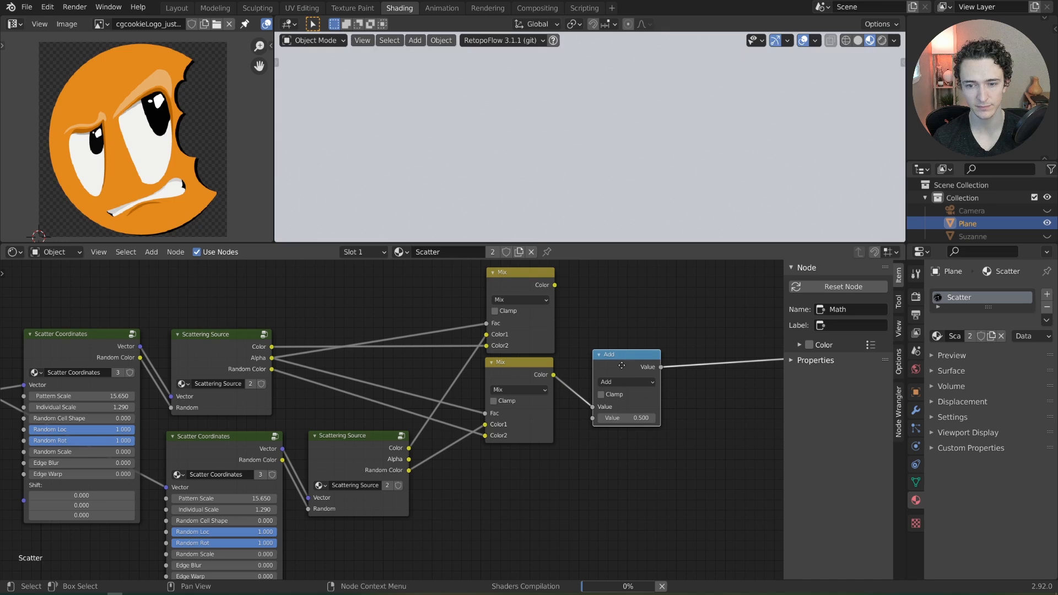
pyautogui.click(620, 413)
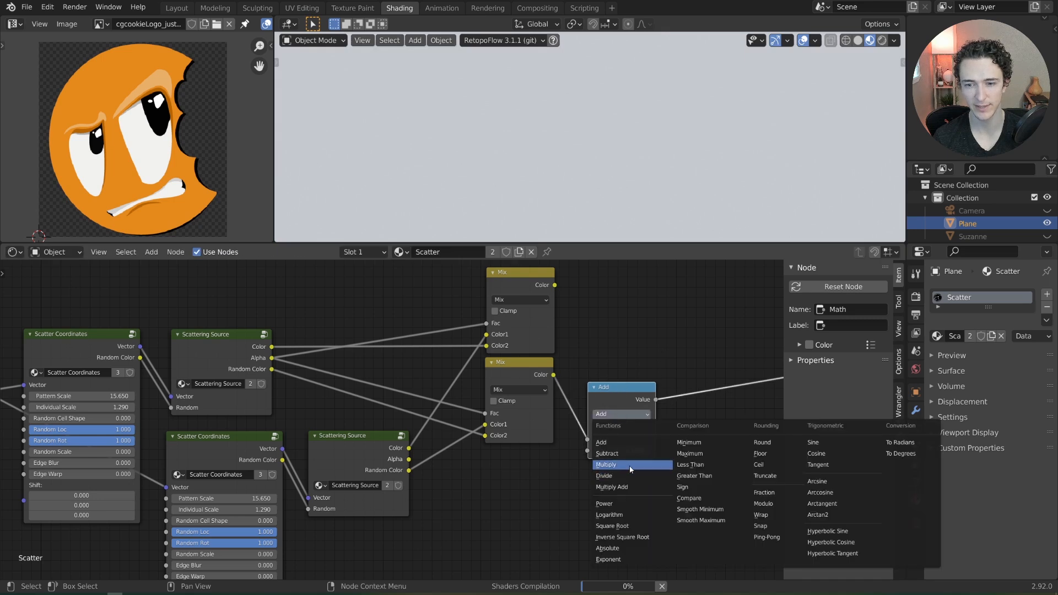
pyautogui.click(685, 477)
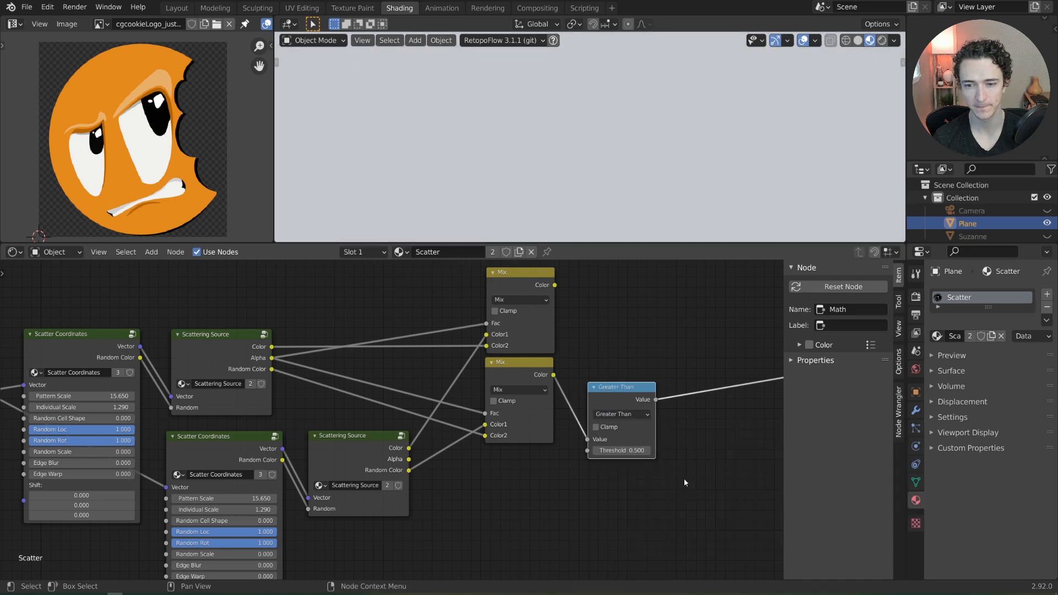
pyautogui.click(620, 452)
pyautogui.write('0')
pyautogui.press('Return')
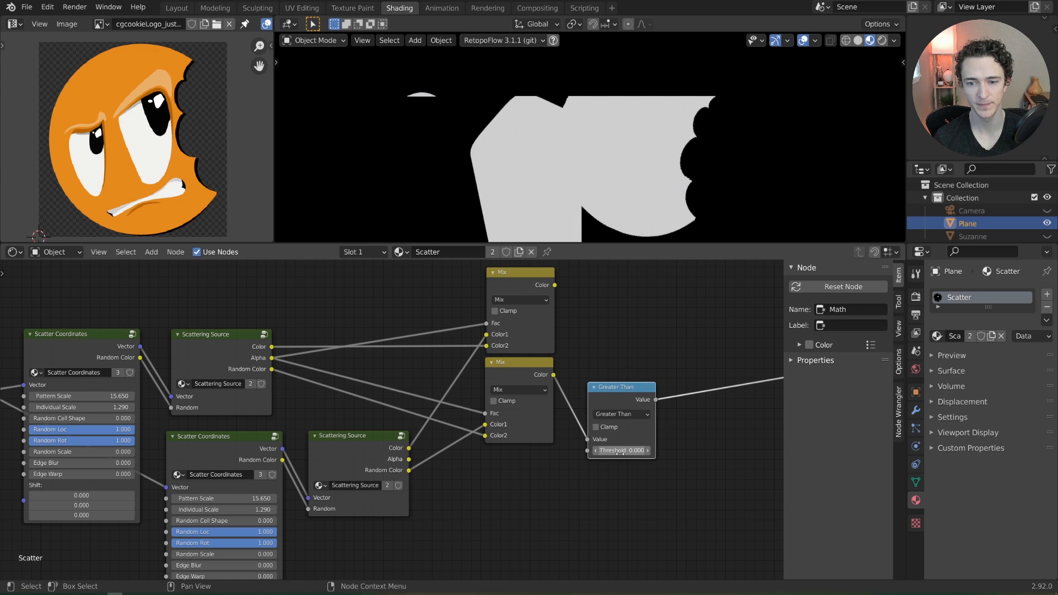
pyautogui.moveTo(609, 393); pyautogui.dragTo(572, 408)
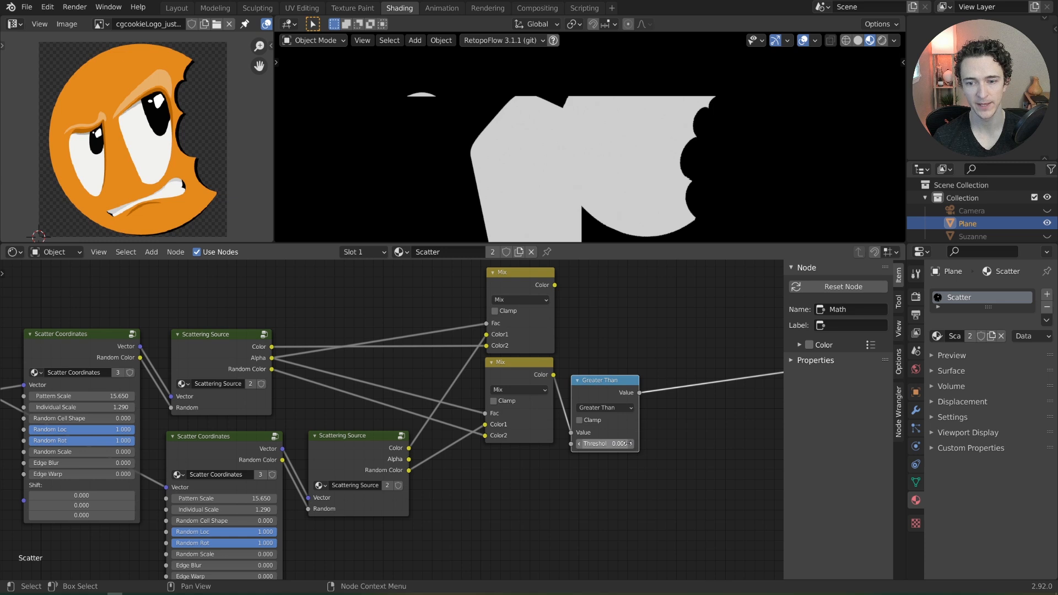
# Step: Try a threshold of 0.180 on the Greater Than node and undo the change
pyautogui.moveTo(605, 444); pyautogui.dragTo(615, 443)
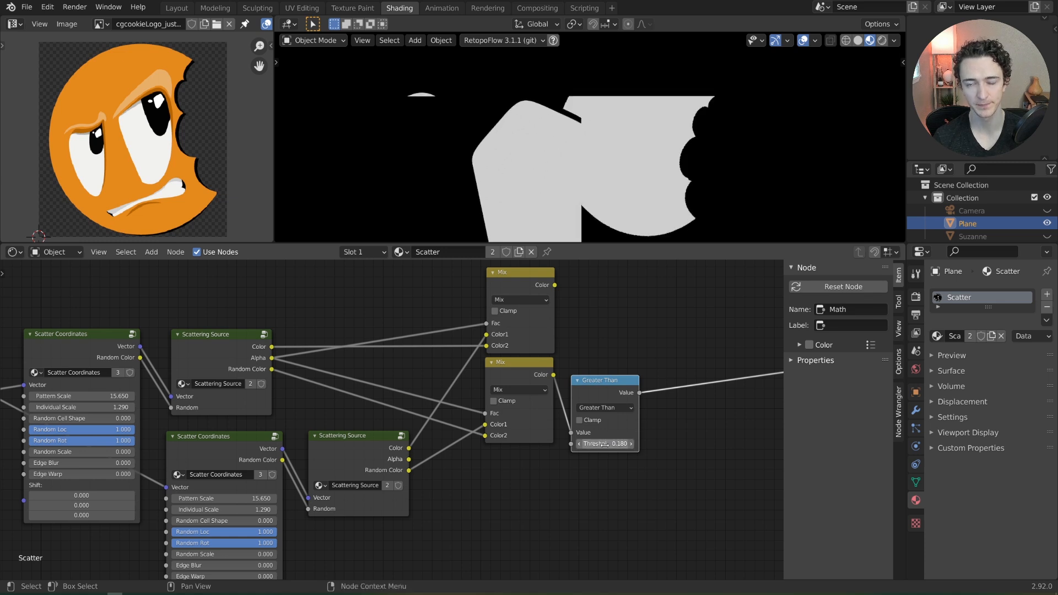
pyautogui.hotkey('ctrl', 'z')
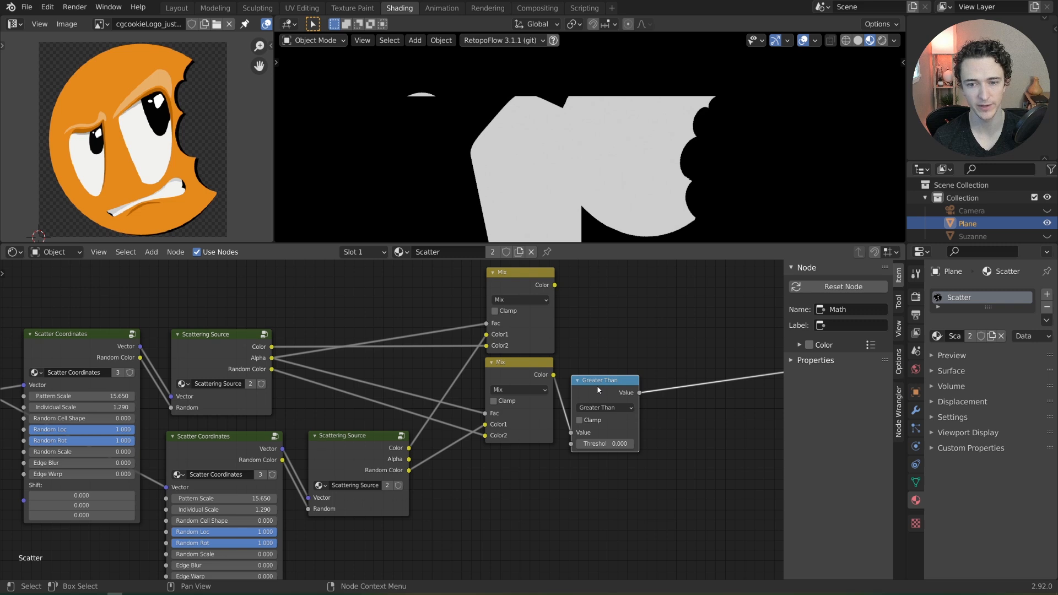
# Step: Group both Mix nodes and the Greater Than node into one node group, and return to the main node tree
pyautogui.scroll(-1, 445, 359)
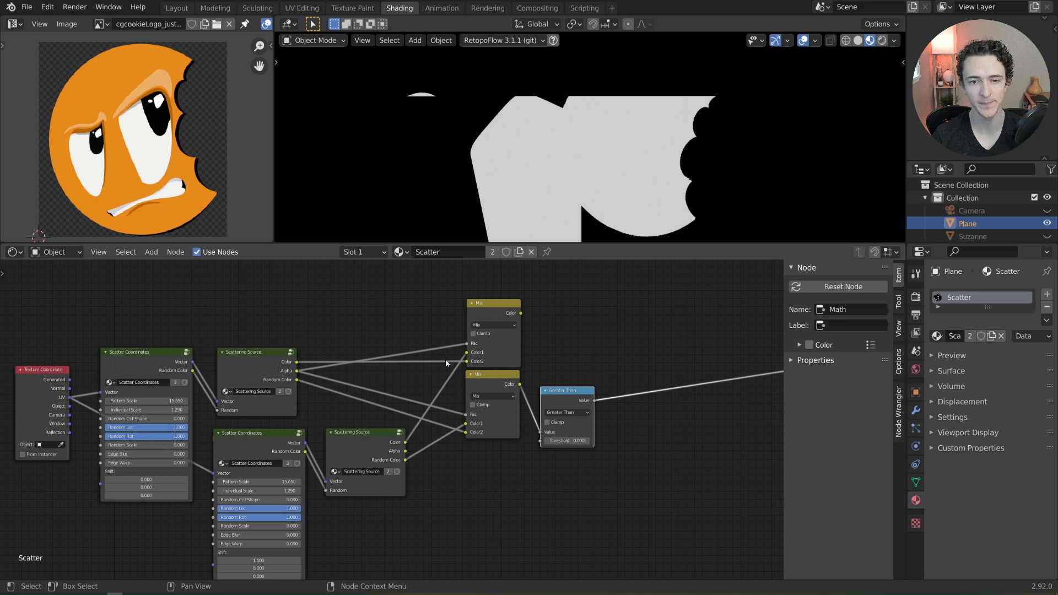
pyautogui.moveTo(436, 269); pyautogui.dragTo(623, 465)
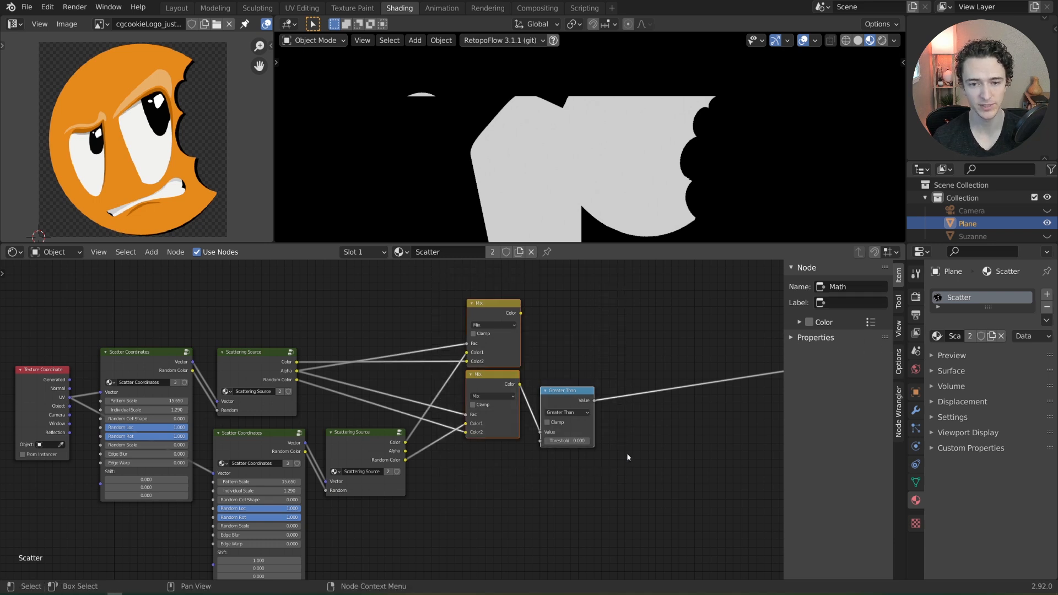
pyautogui.scroll(1, 627, 457)
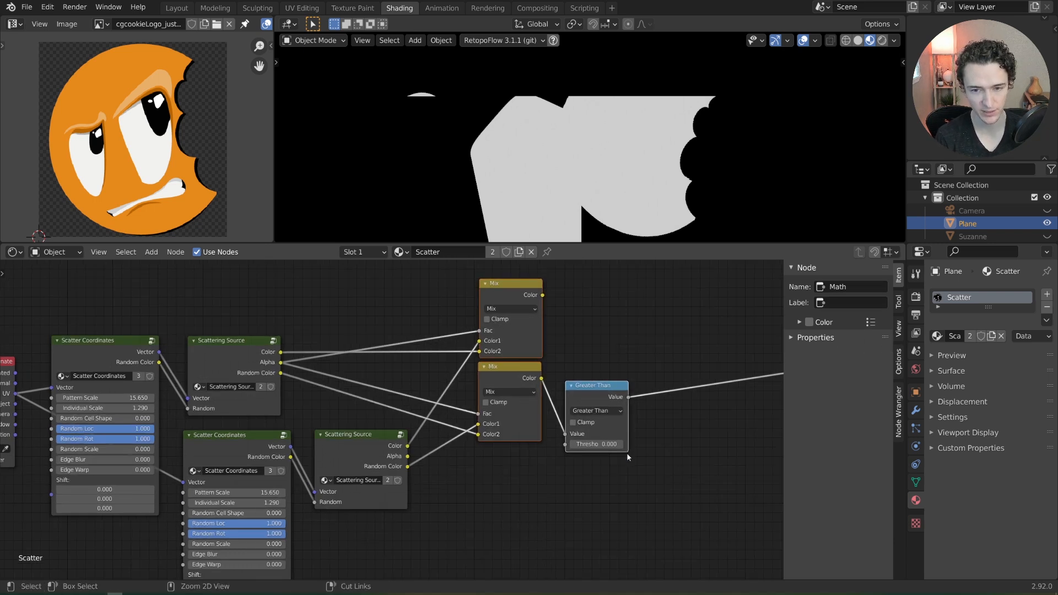
pyautogui.hotkey('ctrl', 'g')
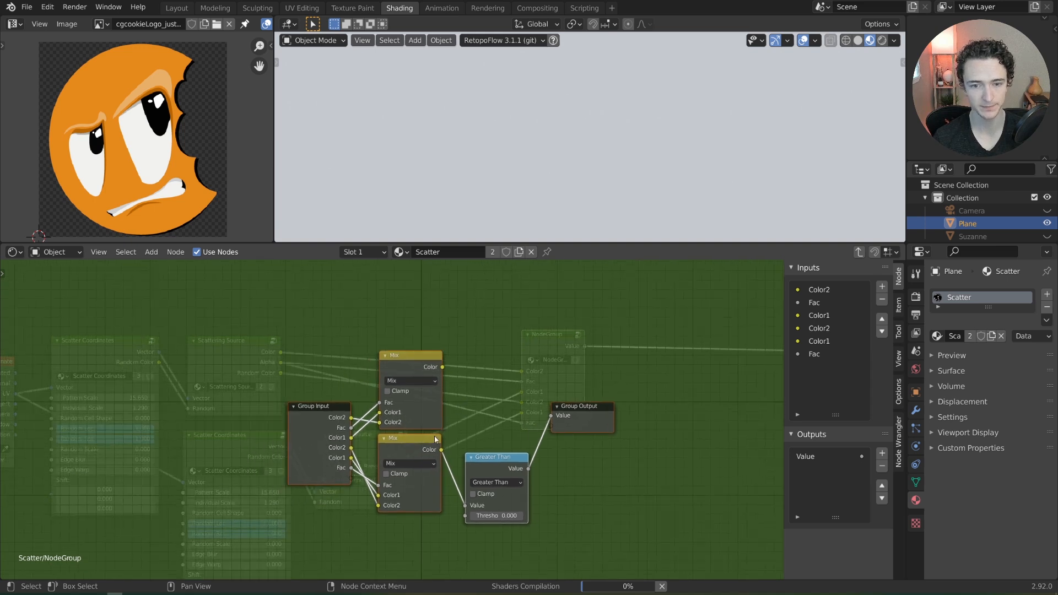
pyautogui.press('Tab')
# Step: Rename the new node group as Scattering Layer, widen it, and move it closer to the Scattering Source nodes
pyautogui.moveTo(583, 400); pyautogui.dragTo(601, 400)
pyautogui.doubleClick(567, 359)
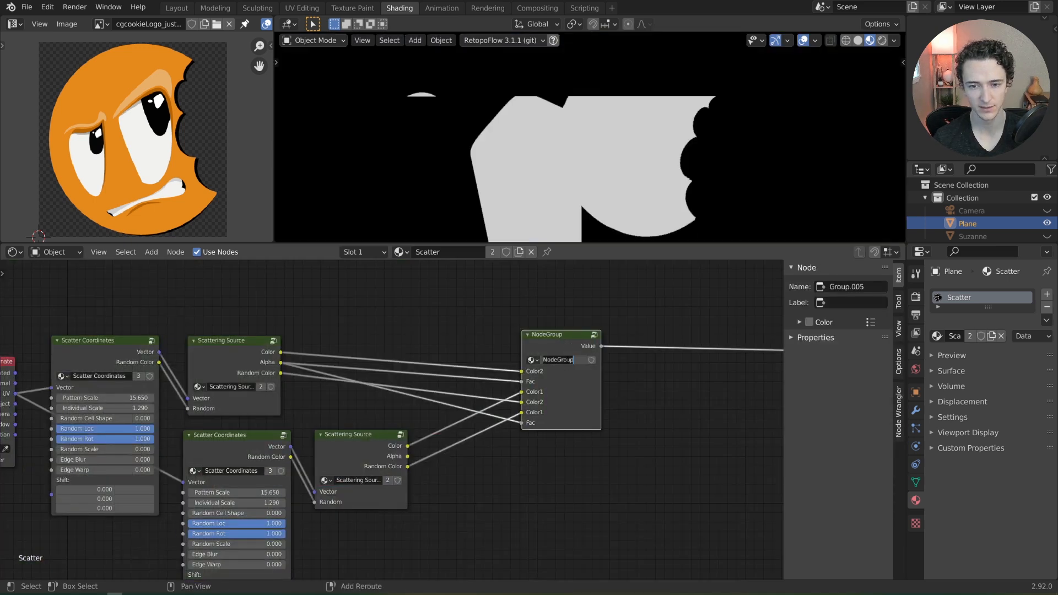
pyautogui.write('Sfca')
pyautogui.press('BackSpace')
pyautogui.press('BackSpace')
pyautogui.write('ca')
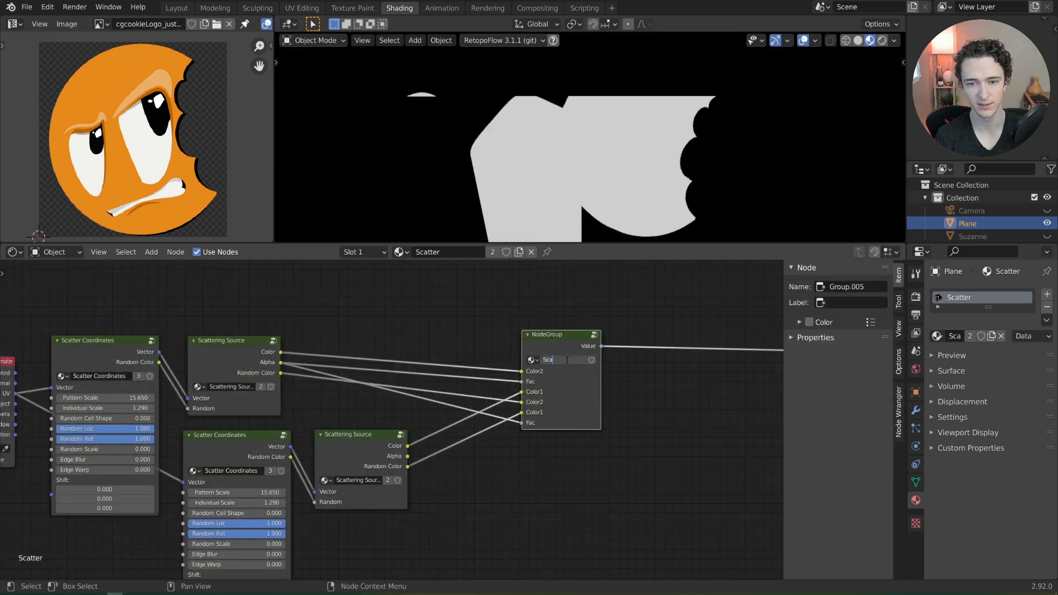
pyautogui.write('ttering Layer')
pyautogui.press('Return')
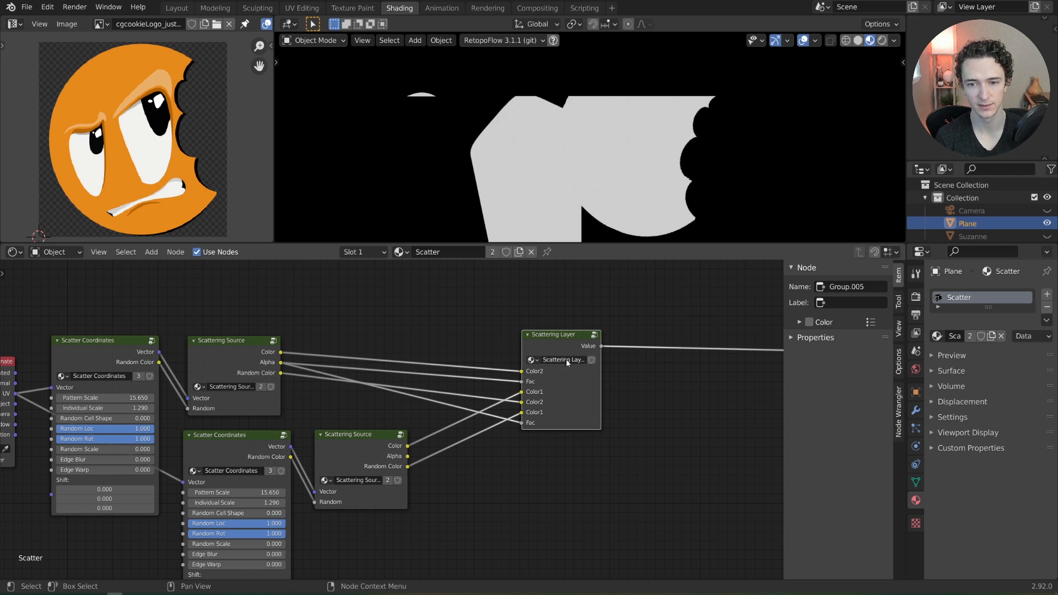
pyautogui.moveTo(601, 399); pyautogui.dragTo(620, 399)
pyautogui.moveTo(581, 341); pyautogui.dragTo(525, 343)
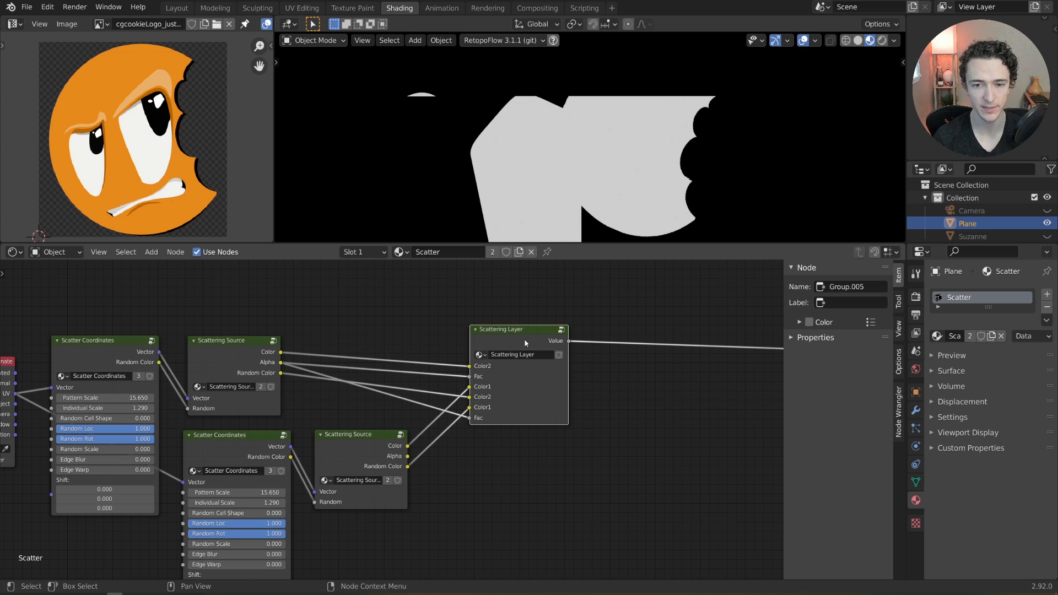
# Step: Open the Scattering Layer group, reposition its nodes, and move the Group Input slightly farther from the Mix nodes
pyautogui.press('Tab')
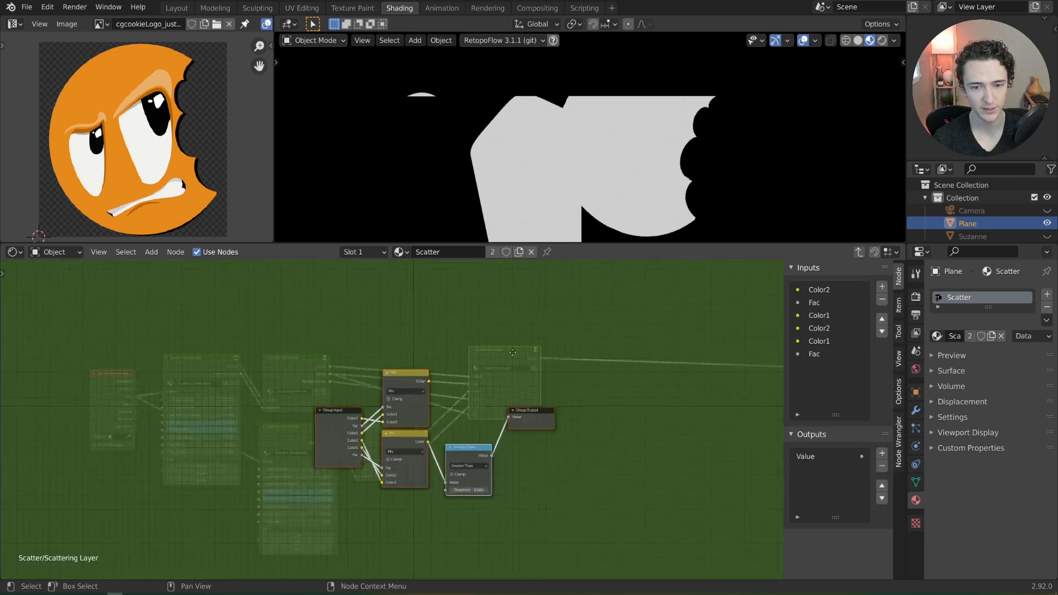
pyautogui.press('g')
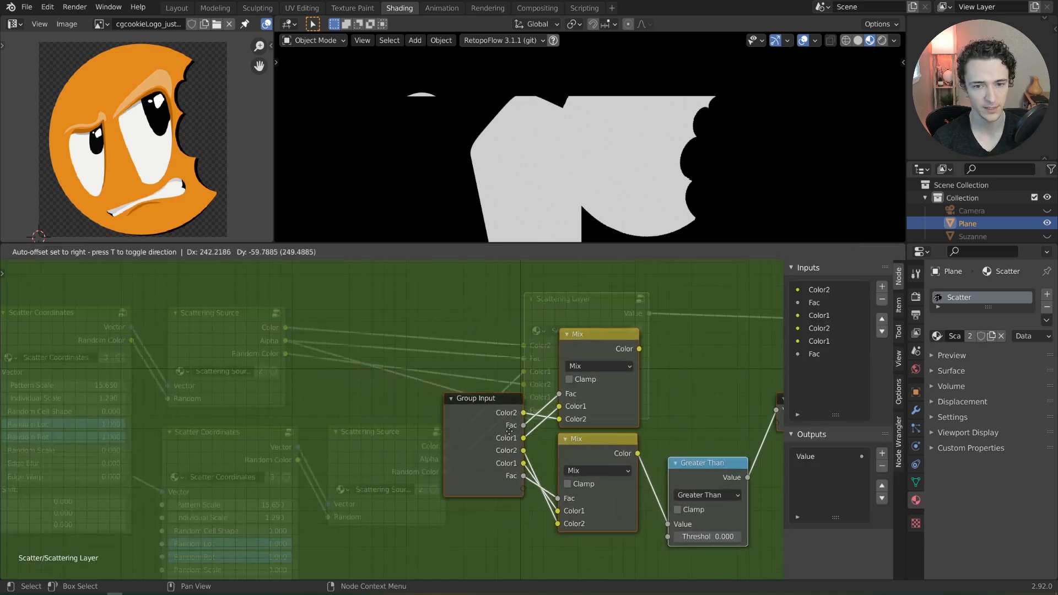
pyautogui.click(537, 434)
pyautogui.scroll(-3, 470, 411)
pyautogui.press('g')
pyautogui.click(514, 403)
pyautogui.scroll(1, 446, 372)
pyautogui.press('Home')
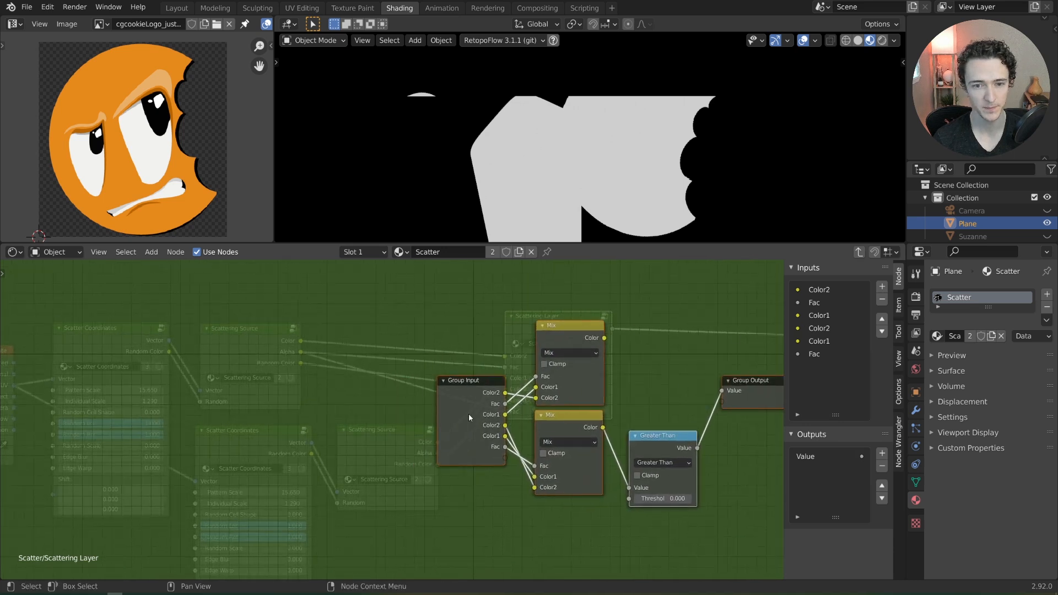
pyautogui.moveTo(468, 413); pyautogui.dragTo(452, 417)
# Step: Rename the group's first input, Color2, as Color 1
pyautogui.click(826, 289)
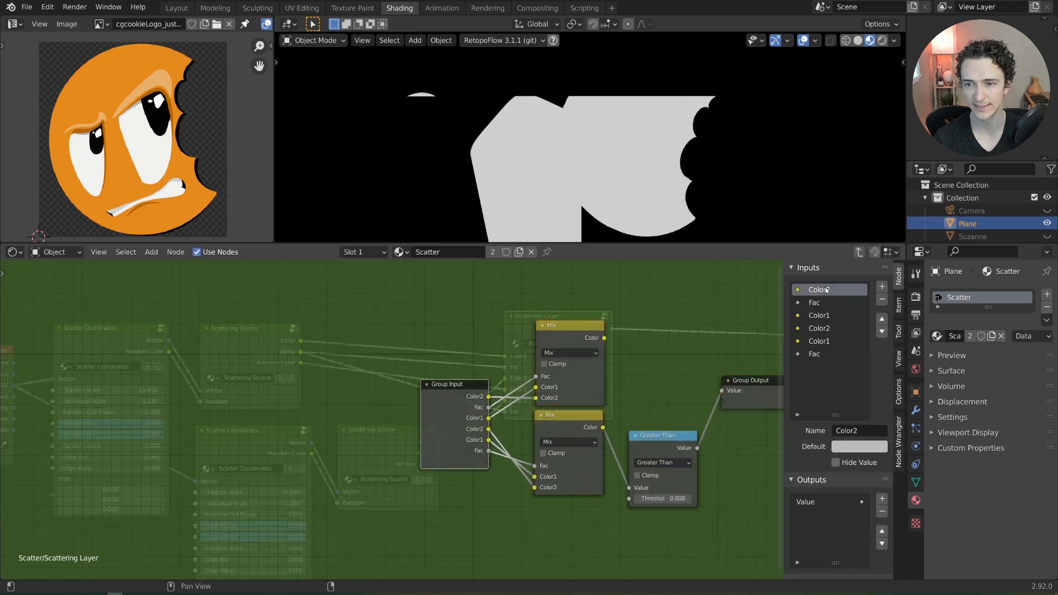
pyautogui.doubleClick(826, 290)
pyautogui.write('C')
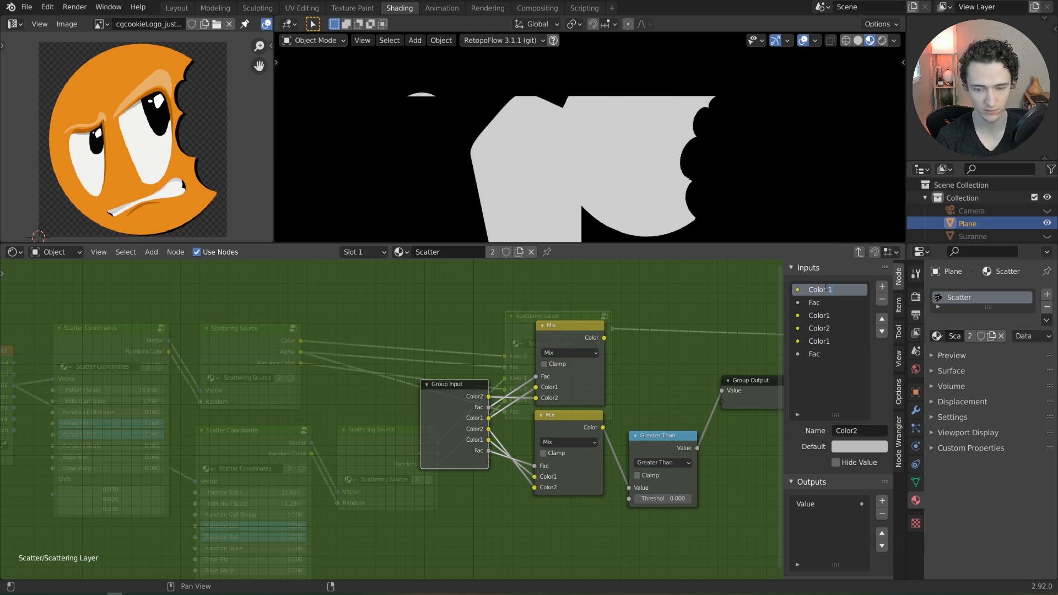
# Step: Remove the duplicate Fac input at the end of the group inputs and link the remaining Fac to the lower Mix's Fac
pyautogui.moveTo(359, 345); pyautogui.dragTo(392, 388, button='middle')
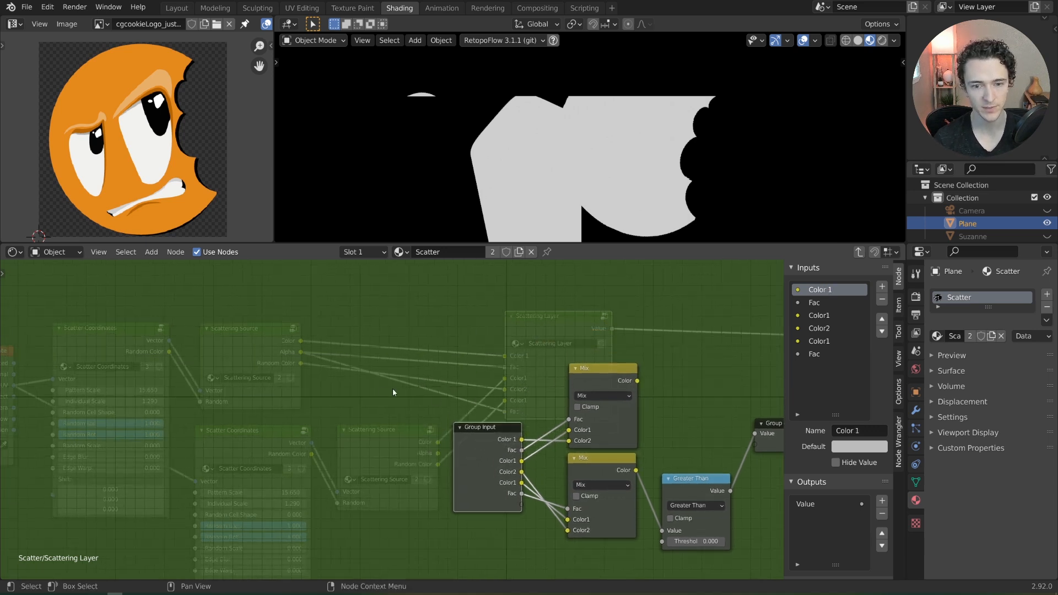
pyautogui.moveTo(512, 491); pyautogui.dragTo(532, 473, button='middle')
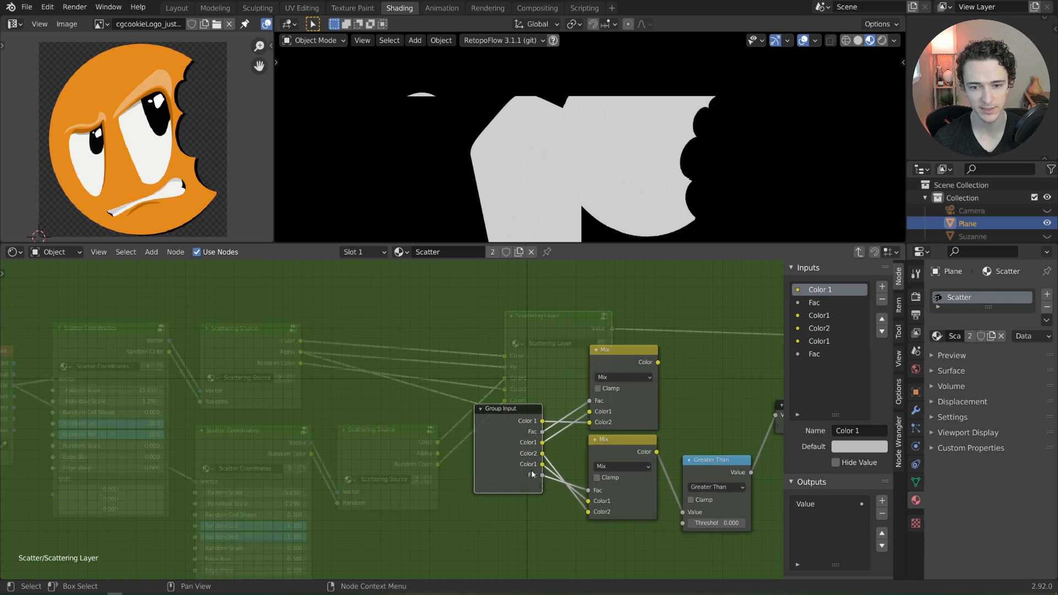
pyautogui.click(851, 353)
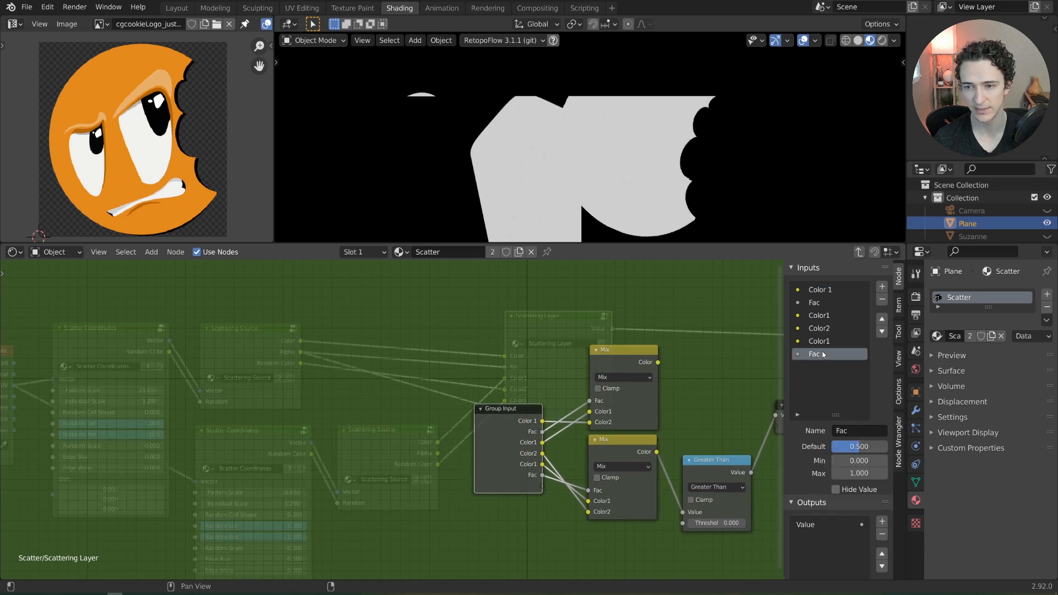
pyautogui.click(881, 301)
pyautogui.scroll(1, 481, 436)
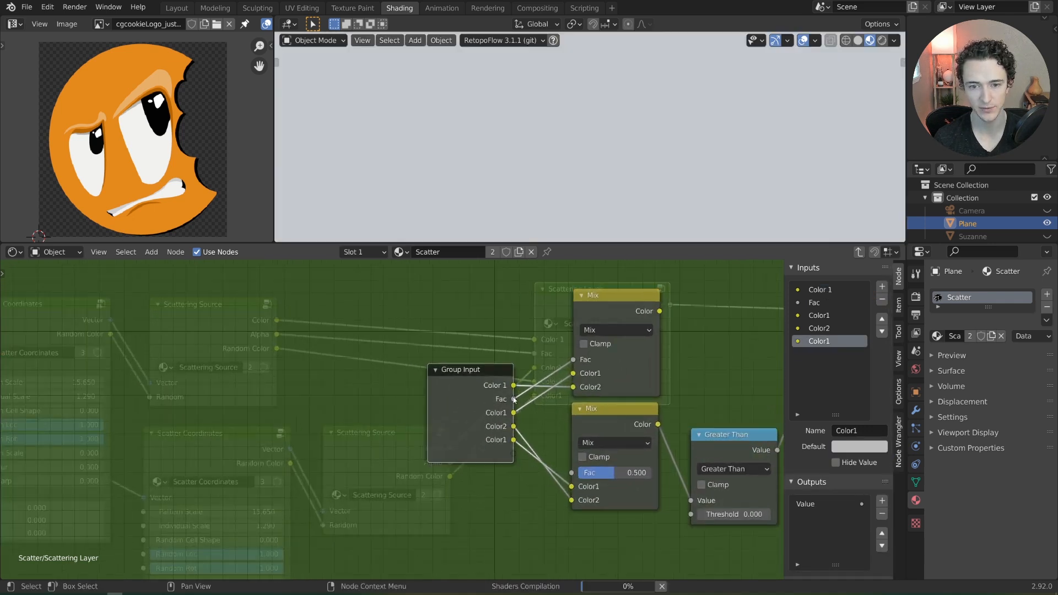
pyautogui.moveTo(514, 401); pyautogui.dragTo(562, 465)
pyautogui.moveTo(494, 399); pyautogui.dragTo(494, 399)
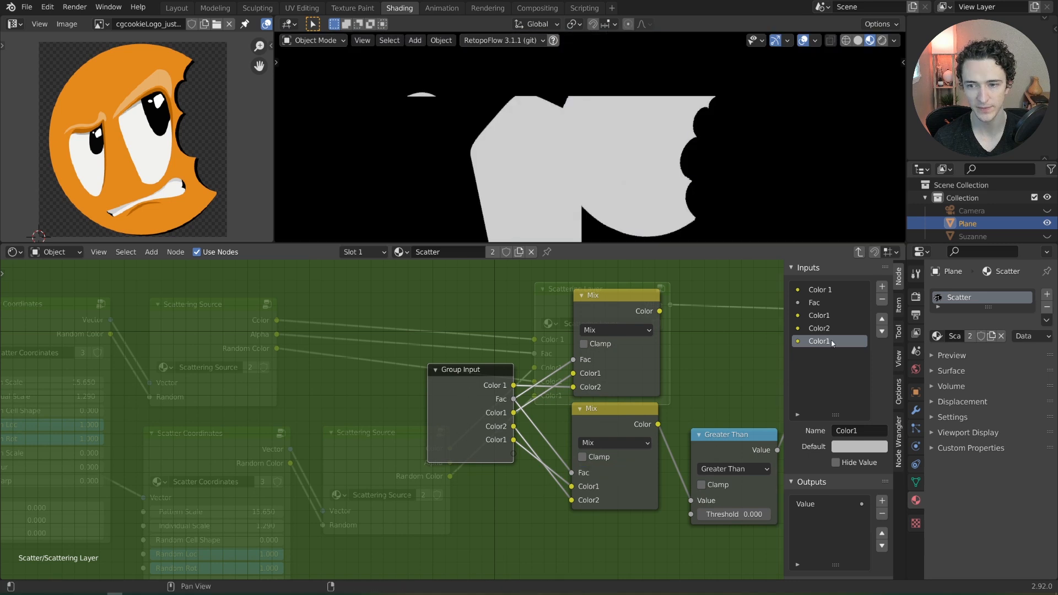
# Step: Rename the group's Fac input as Alpha 1
pyautogui.doubleClick(816, 303)
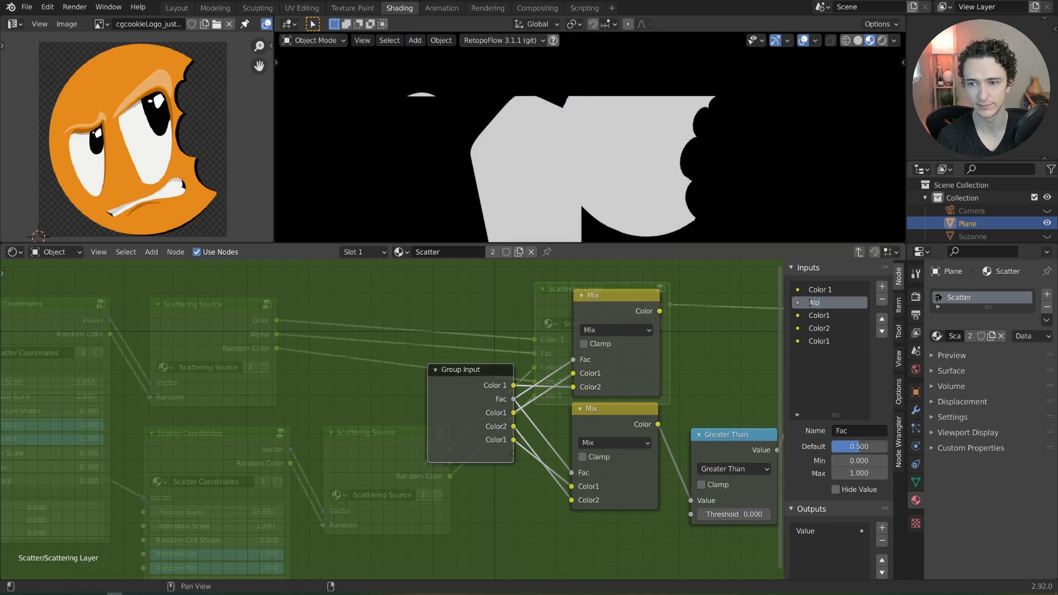
pyautogui.press('Return')
pyautogui.moveTo(347, 368); pyautogui.dragTo(417, 454, button='middle')
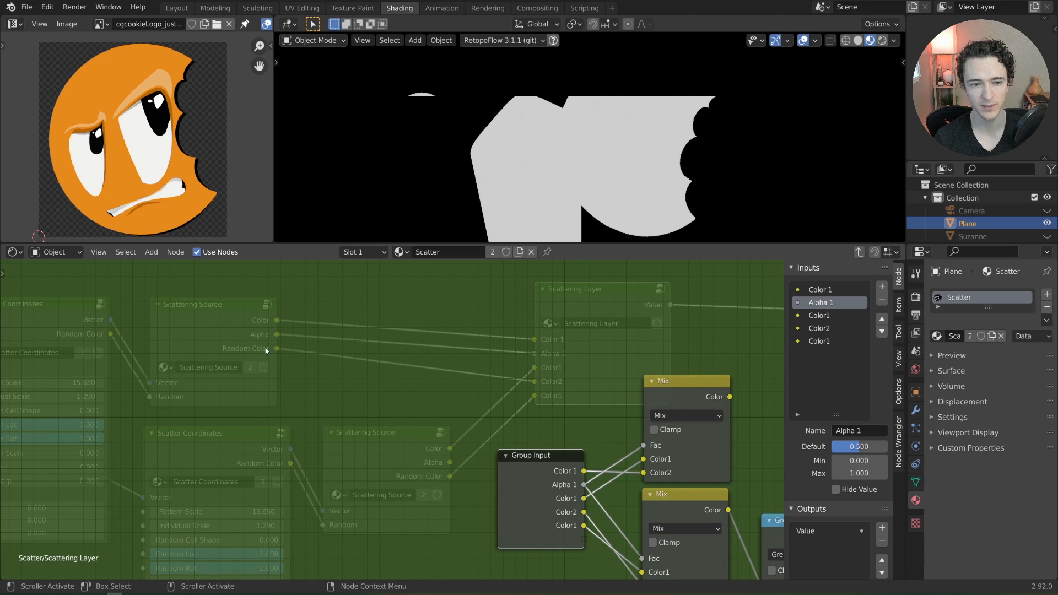
# Step: Move the Color2 group input up to directly below Alpha 1 and rename it as Random 1
pyautogui.moveTo(566, 446); pyautogui.dragTo(560, 438, button='middle')
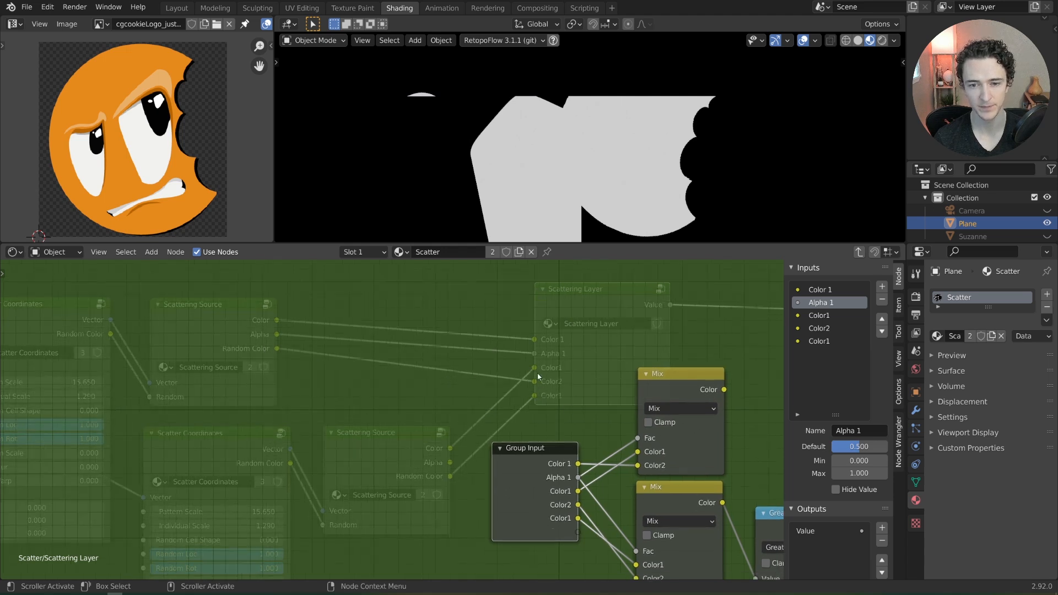
pyautogui.click(843, 328)
pyautogui.click(881, 318)
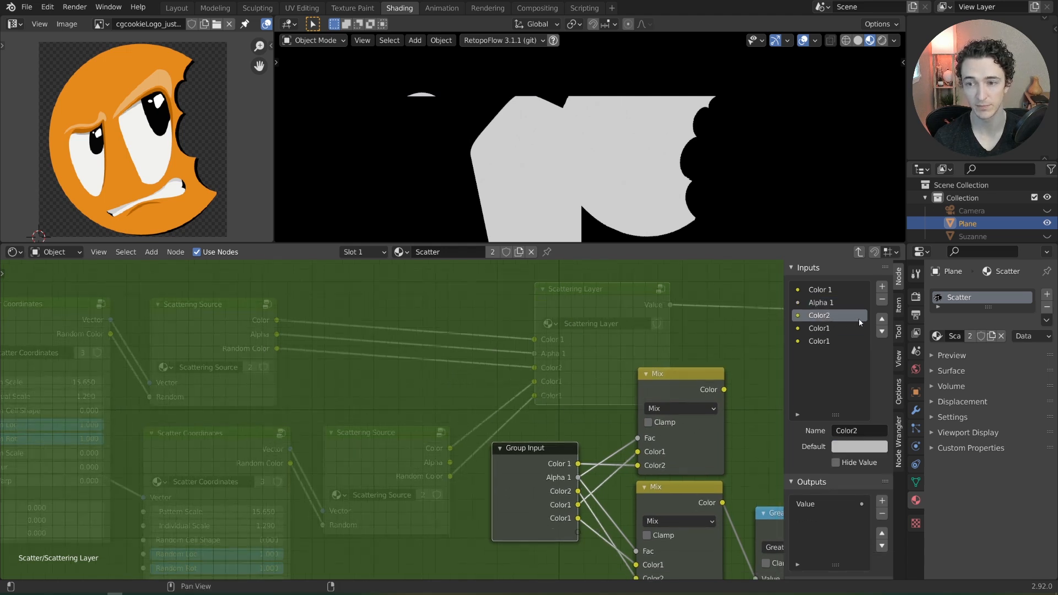
pyautogui.doubleClick(831, 316)
pyautogui.write('Rand')
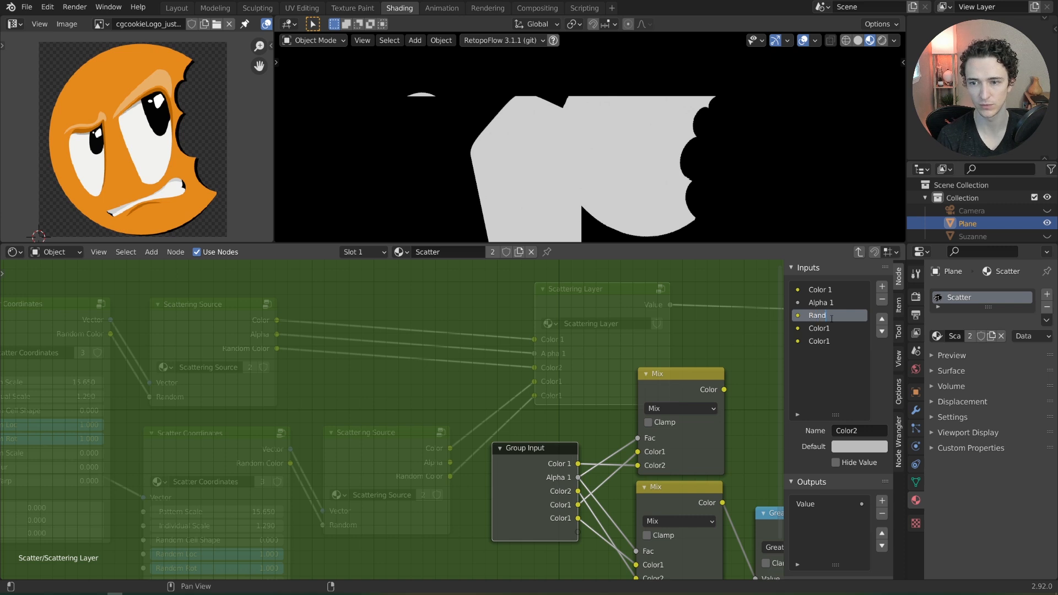
pyautogui.write('om 1')
pyautogui.press('Return')
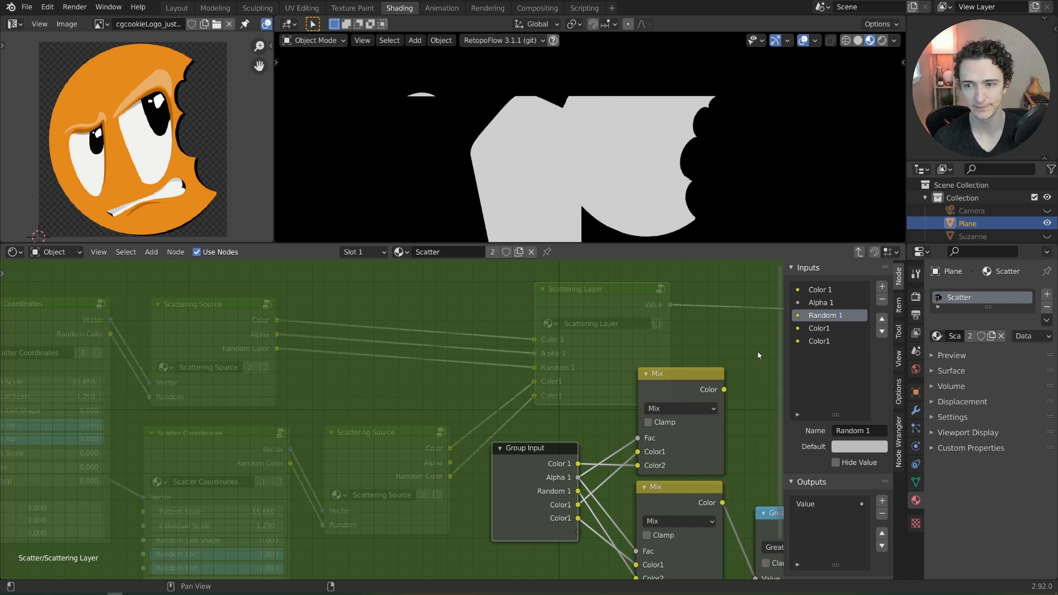
# Step: Rename the group input directly below Random 1 as Color 2
pyautogui.moveTo(562, 523); pyautogui.dragTo(621, 387, button='middle')
pyautogui.doubleClick(840, 327)
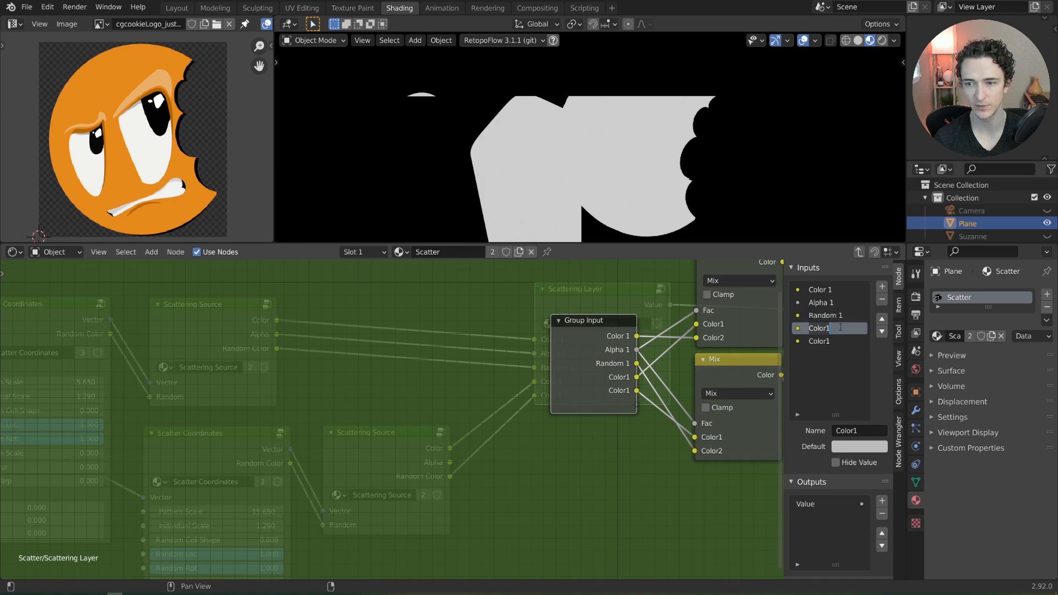
pyautogui.press('BackSpace')
pyautogui.press('BackSpace')
pyautogui.press('BackSpace')
pyautogui.press('BackSpace')
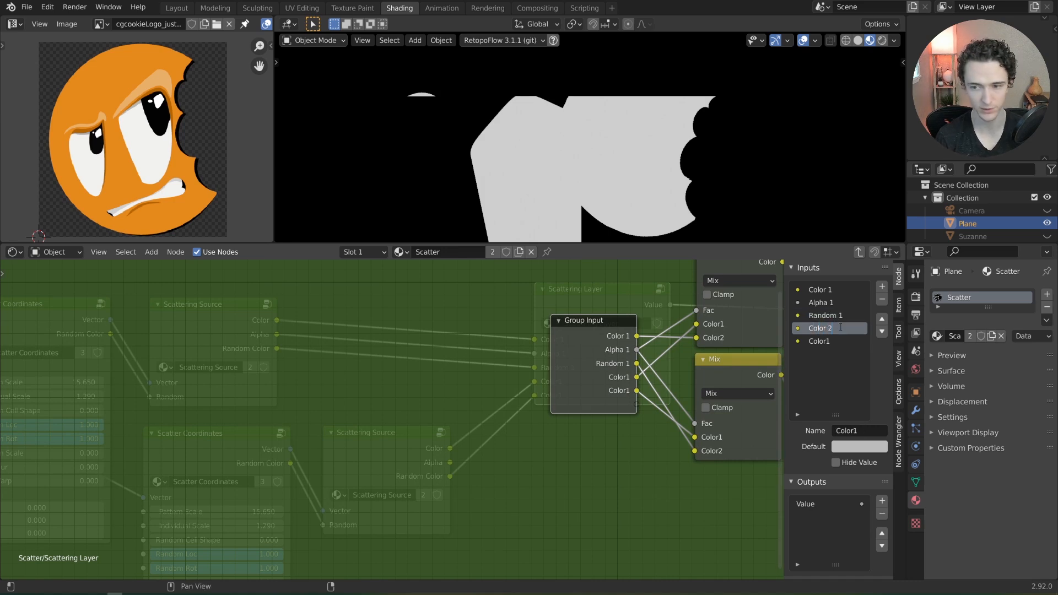
# Step: Rename the last two inputs of the Scattering Layer group to Color 2 and Random 2
pyautogui.press('Return')
pyautogui.moveTo(543, 472); pyautogui.dragTo(487, 454, button='middle')
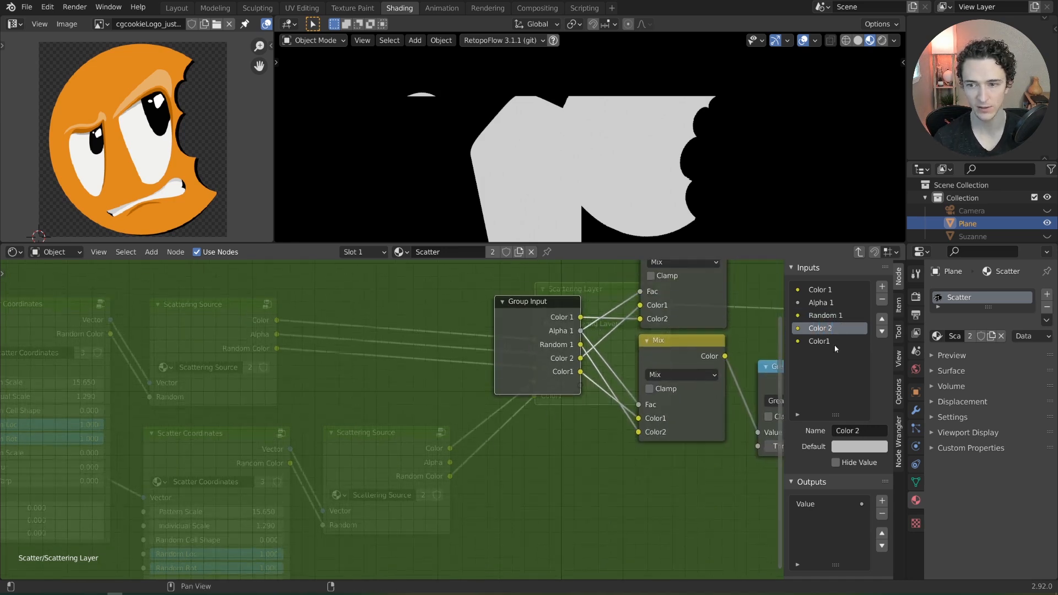
pyautogui.doubleClick(823, 342)
pyautogui.write('Random 2')
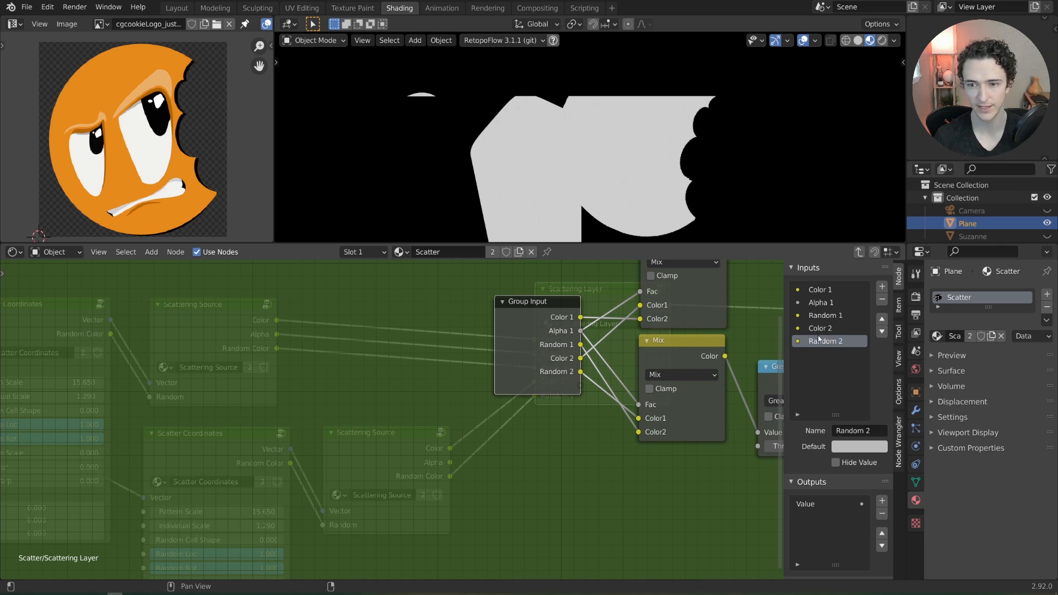
# Step: Expose the upper Mix node's Color as a new group output and place it above the Value output
pyautogui.scroll(-2, 716, 347)
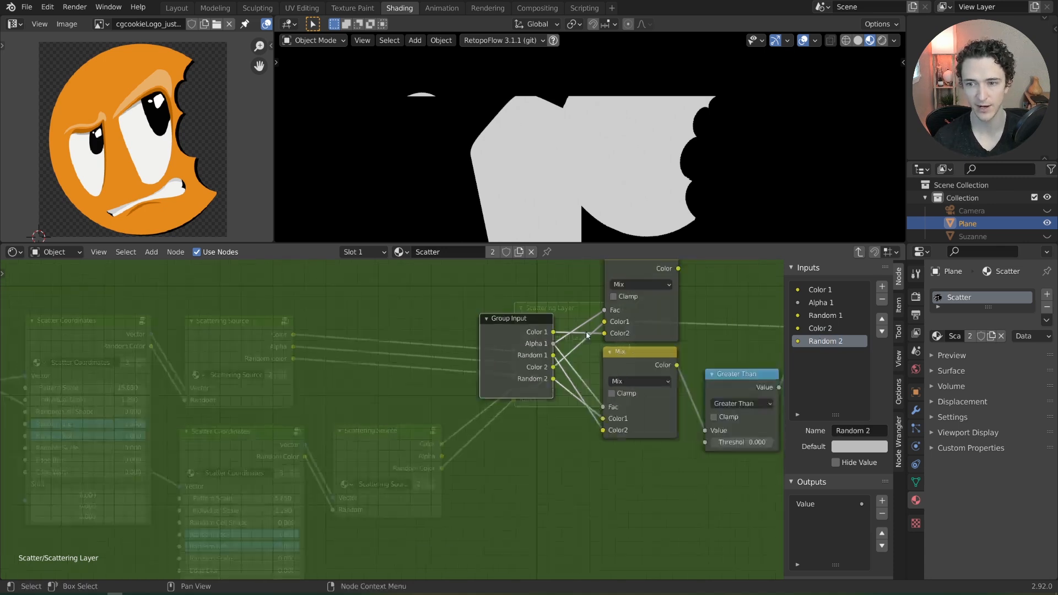
pyautogui.moveTo(716, 347); pyautogui.dragTo(421, 407, button='middle')
pyautogui.moveTo(564, 384); pyautogui.dragTo(598, 383)
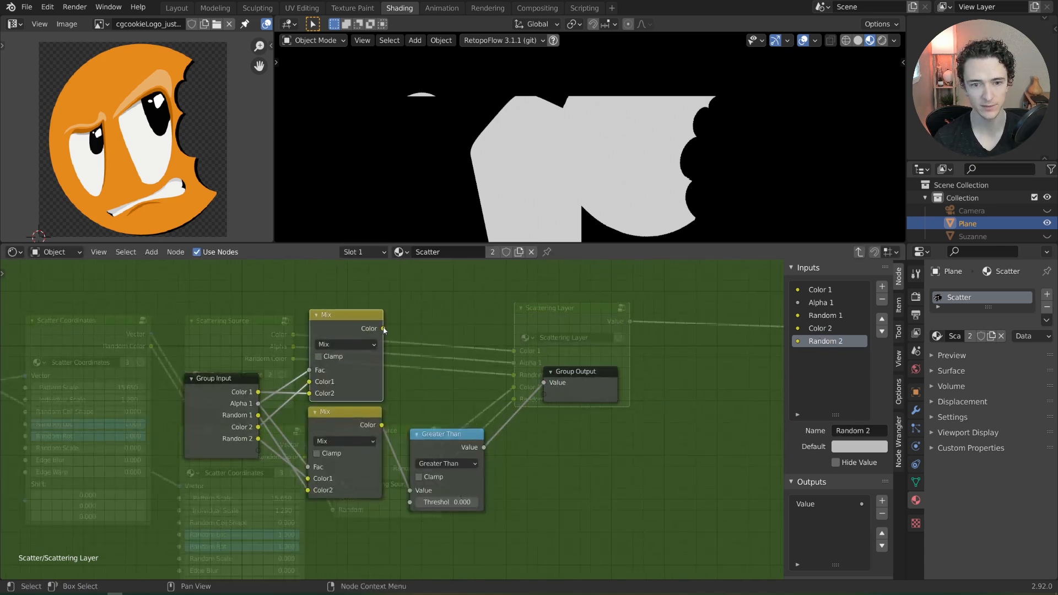
pyautogui.moveTo(382, 329); pyautogui.dragTo(544, 394)
pyautogui.click(805, 517)
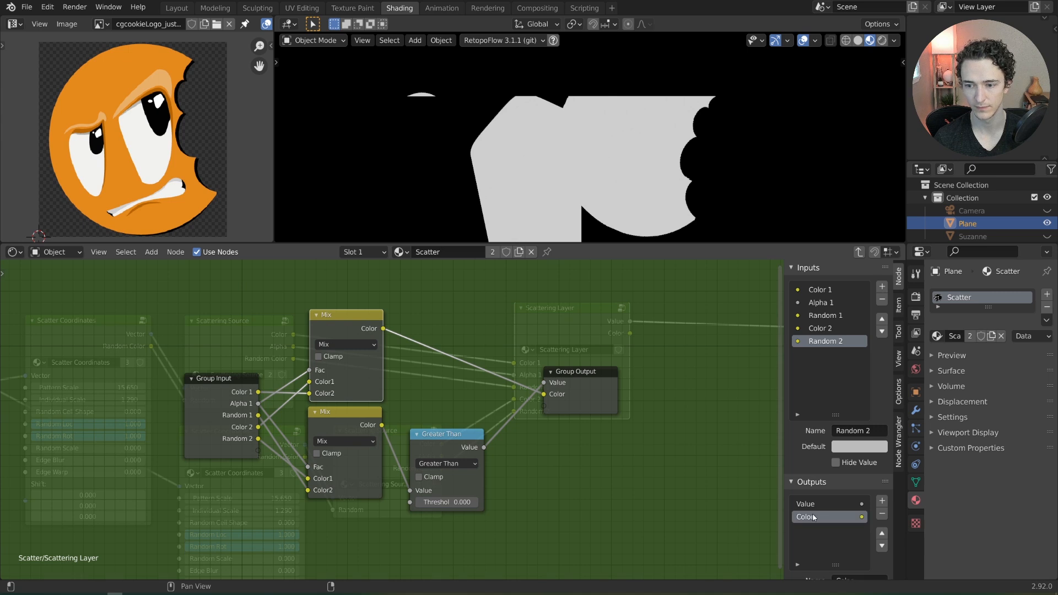
pyautogui.scroll(-1, 826, 517)
pyautogui.click(882, 518)
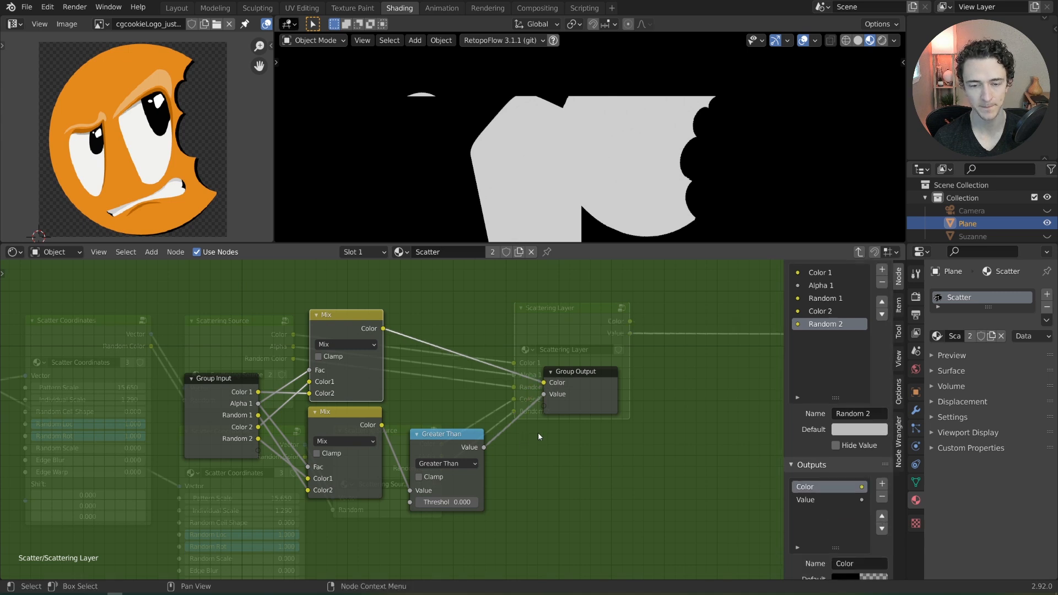
# Step: Shift the Greater Than node lower and rename the group's Value output to Alpha
pyautogui.moveTo(443, 435); pyautogui.dragTo(434, 476)
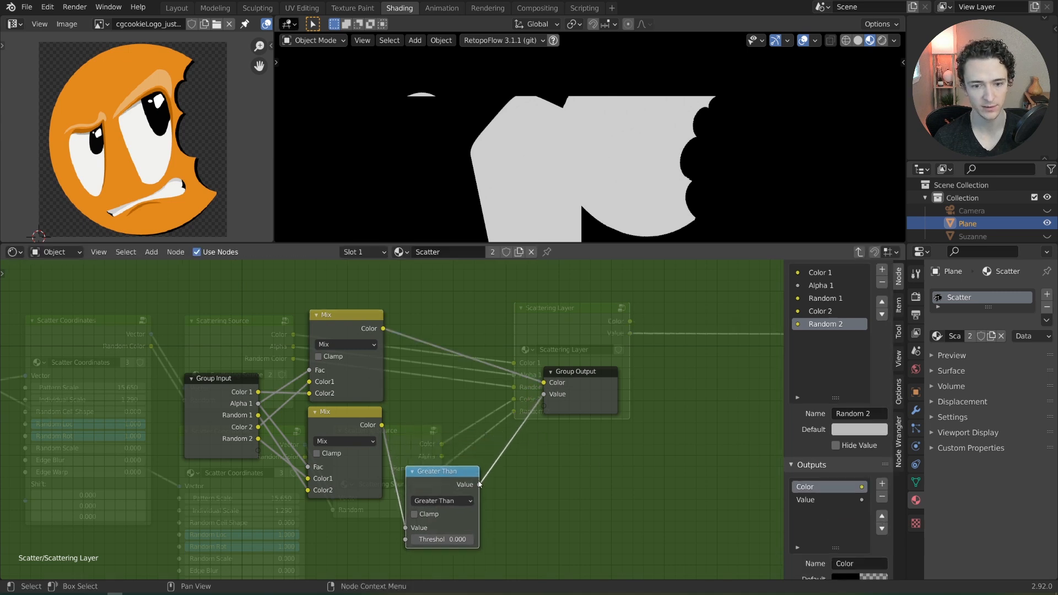
pyautogui.doubleClick(810, 500)
pyautogui.write('R')
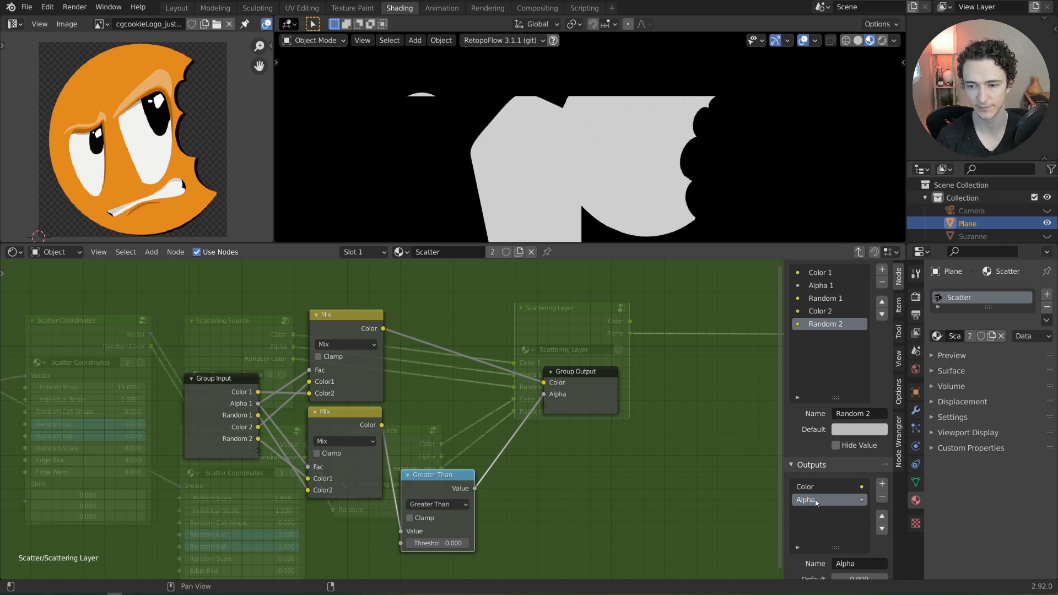
# Step: Expose the lower Mix node's Color as a group output named Random Color and move it above Alpha
pyautogui.moveTo(373, 425); pyautogui.dragTo(543, 406)
pyautogui.doubleClick(811, 513)
pyautogui.write('Ra')
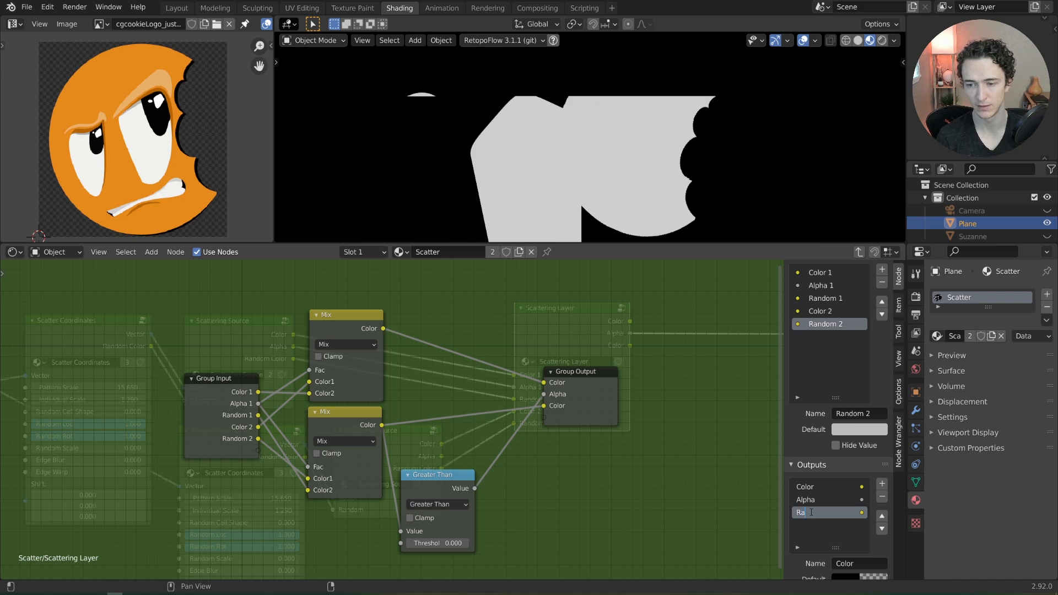
pyautogui.write('ndom Color')
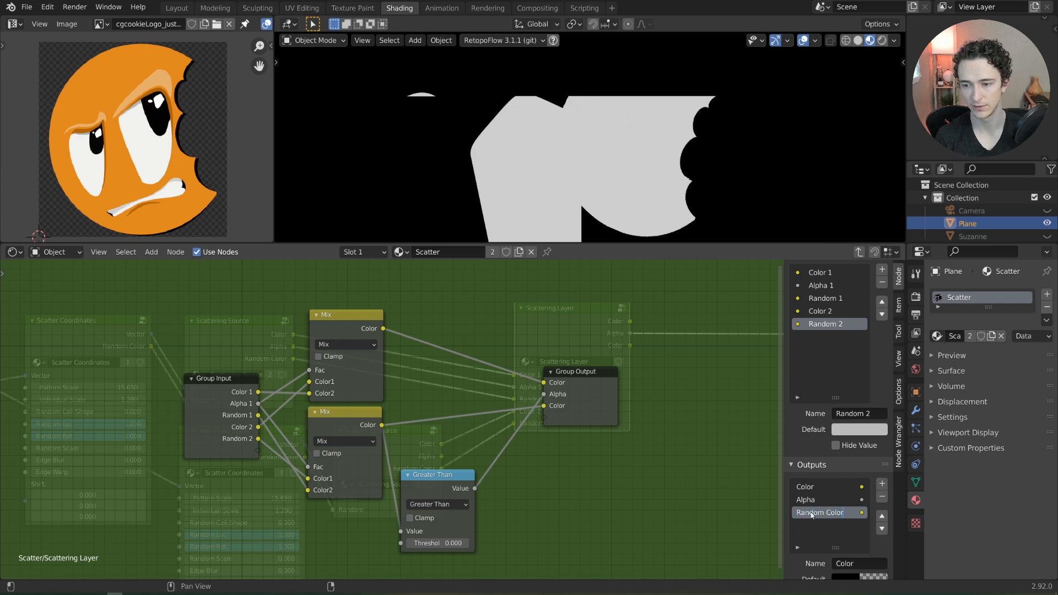
pyautogui.press('Return')
pyautogui.click(881, 516)
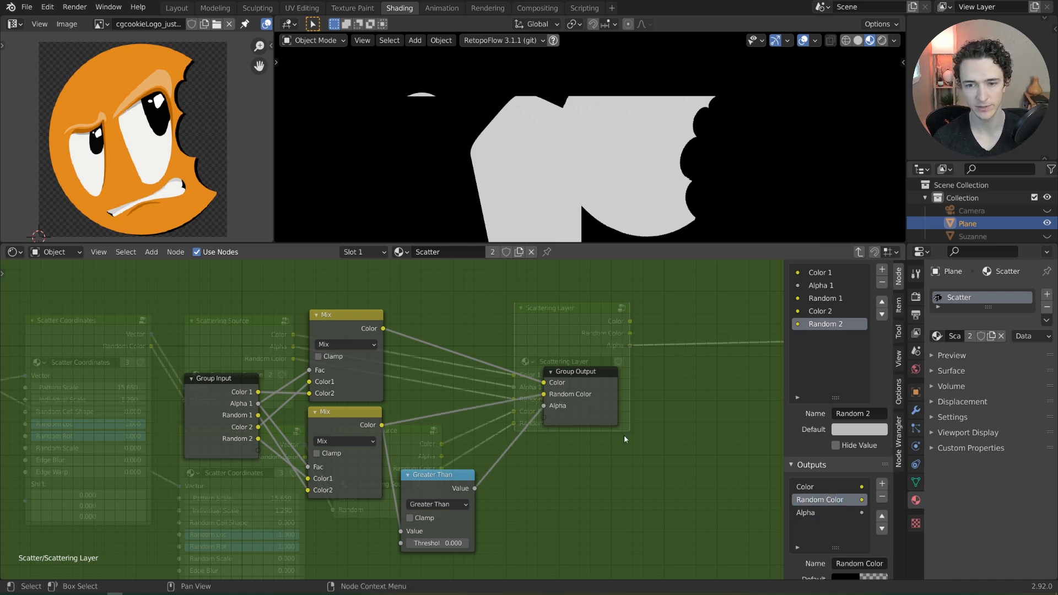
# Step: Leave the group and duplicate the second Scatter Coordinates, second Scattering Source and Scattering Layer nodes with their incoming links, placing the copies lower right
pyautogui.hotkey('ctrl', 'Tab')
pyautogui.moveTo(559, 330); pyautogui.dragTo(530, 323)
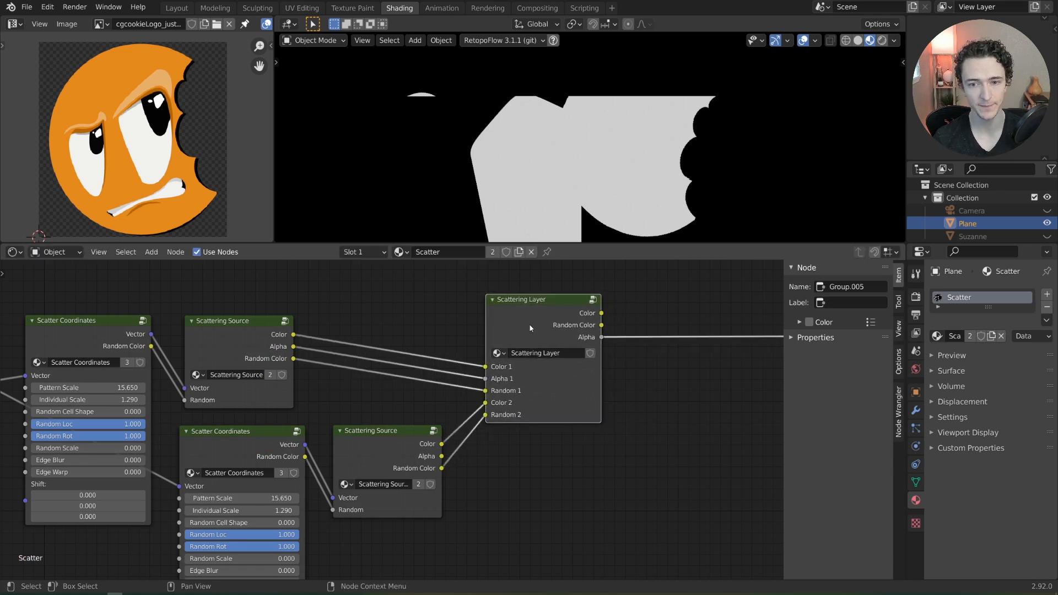
pyautogui.scroll(-3, 504, 389)
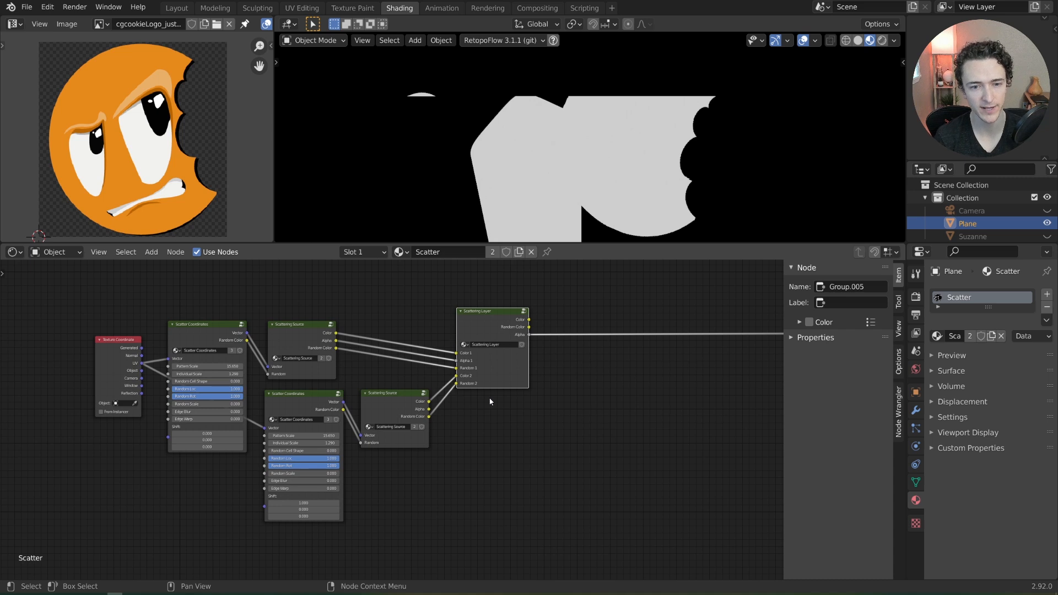
pyautogui.click(315, 406)
pyautogui.keyDown('shift'); pyautogui.click(398, 414); pyautogui.keyUp('shift')
pyautogui.keyDown('shift'); pyautogui.click(487, 320); pyautogui.keyUp('shift')
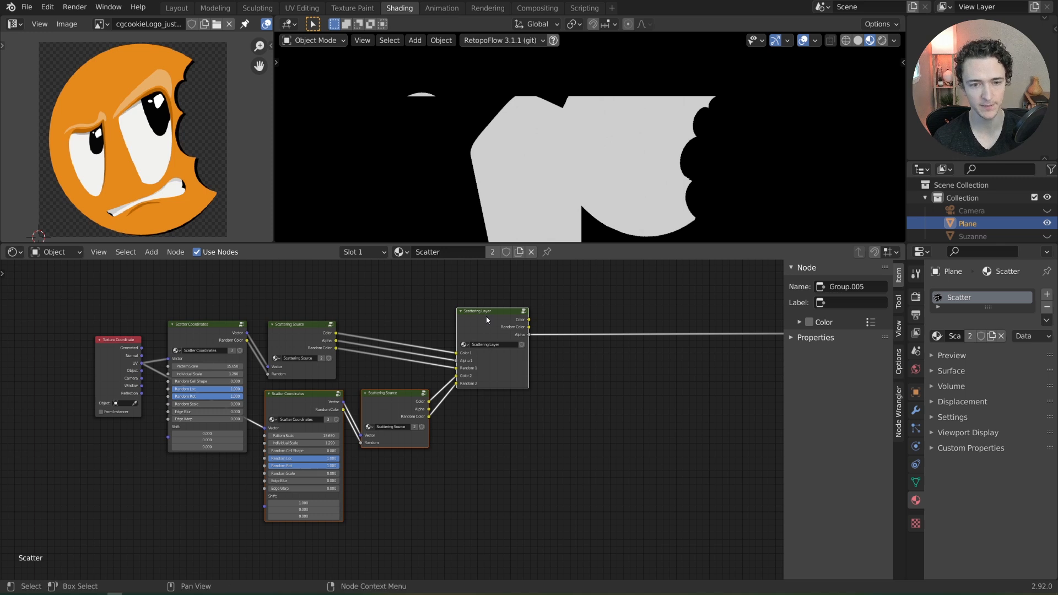
pyautogui.hotkey('shift', 'd')
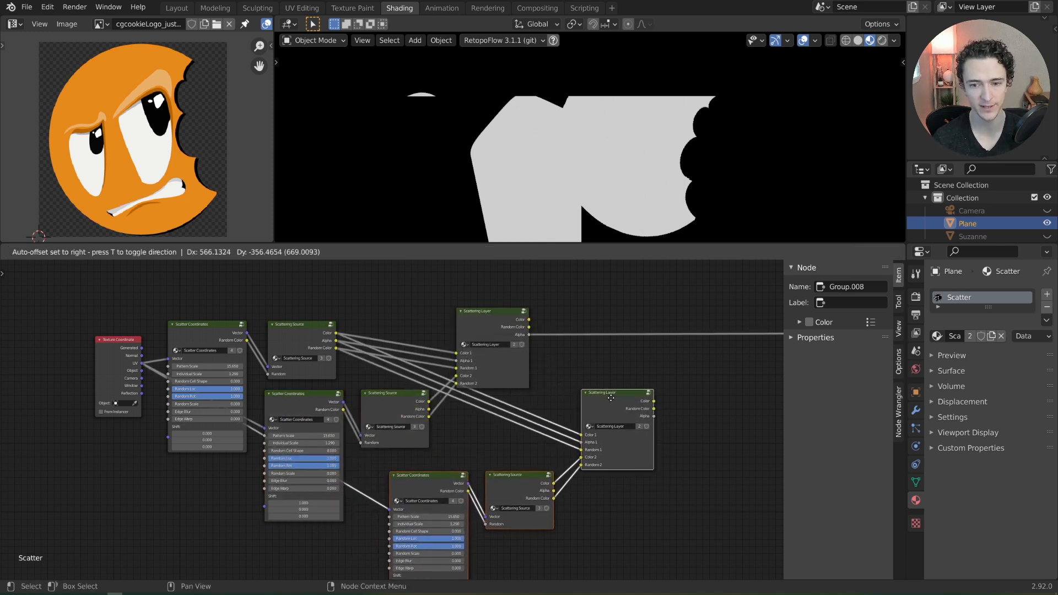
pyautogui.click(597, 385)
# Step: Connect the first Scattering Layer's Color, Alpha and Random Color to the second layer's Color 1, Alpha 1 and Random 1, and arrange both nodes
pyautogui.moveTo(477, 335); pyautogui.dragTo(476, 351)
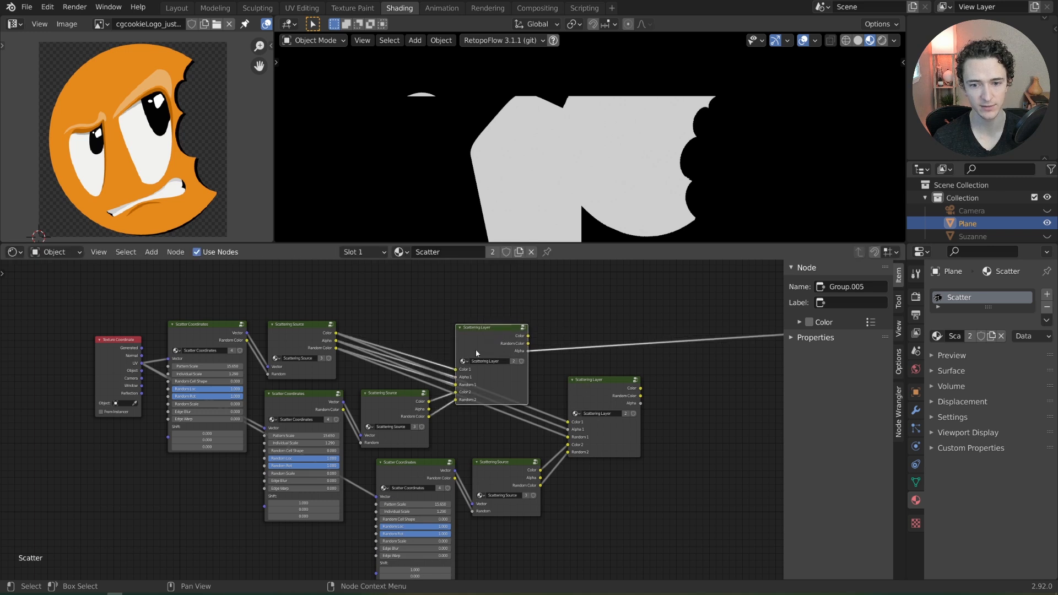
pyautogui.moveTo(608, 428); pyautogui.dragTo(553, 414, button='middle')
pyautogui.scroll(1, 559, 399)
pyautogui.moveTo(558, 383); pyautogui.dragTo(560, 380)
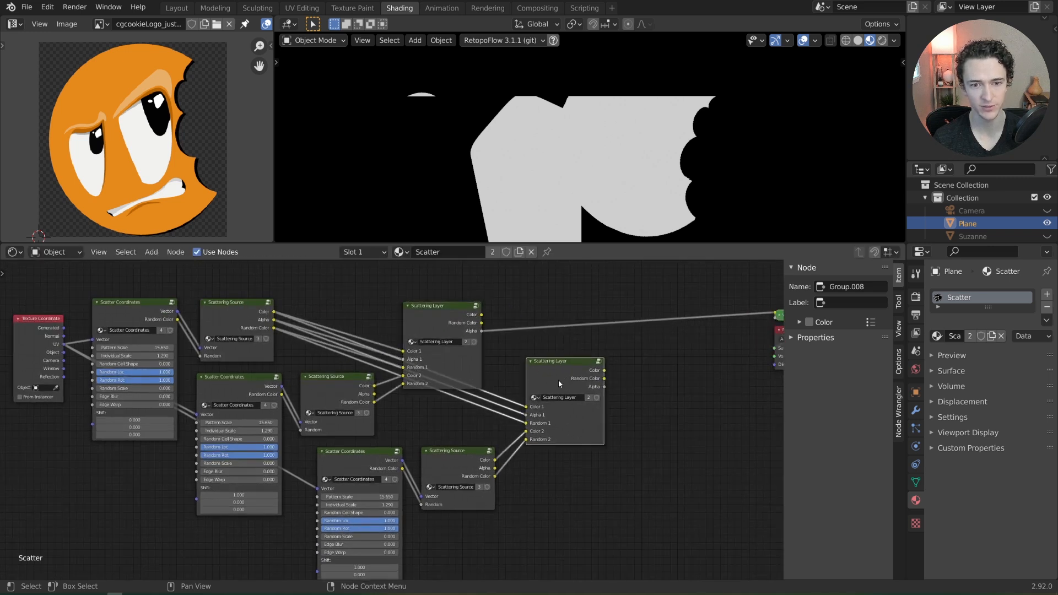
pyautogui.scroll(3, 533, 350)
pyautogui.moveTo(505, 287); pyautogui.dragTo(561, 424)
pyautogui.moveTo(505, 310); pyautogui.dragTo(561, 413)
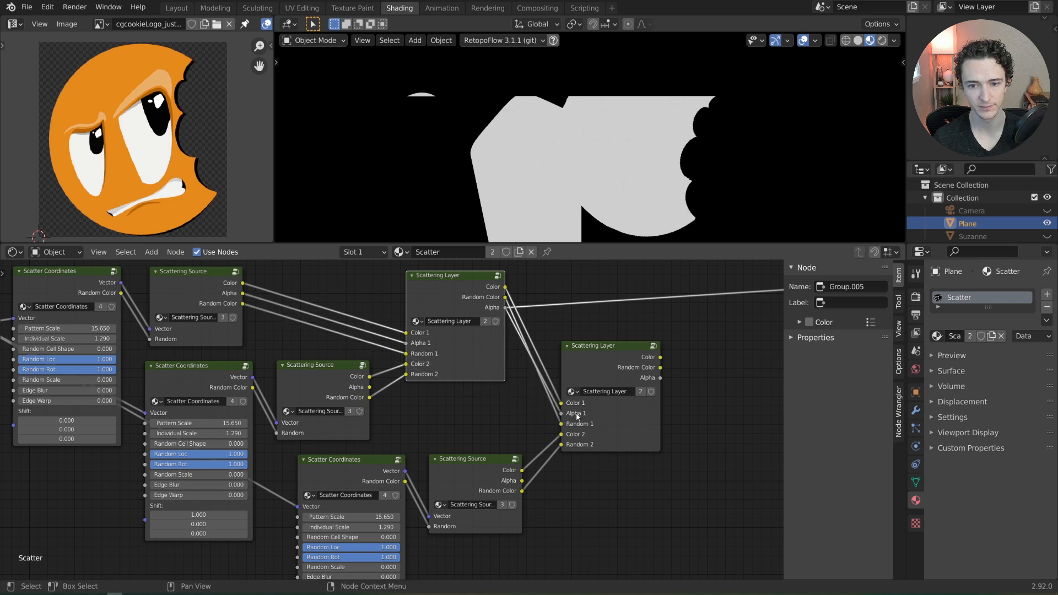
pyautogui.moveTo(598, 352); pyautogui.dragTo(609, 329)
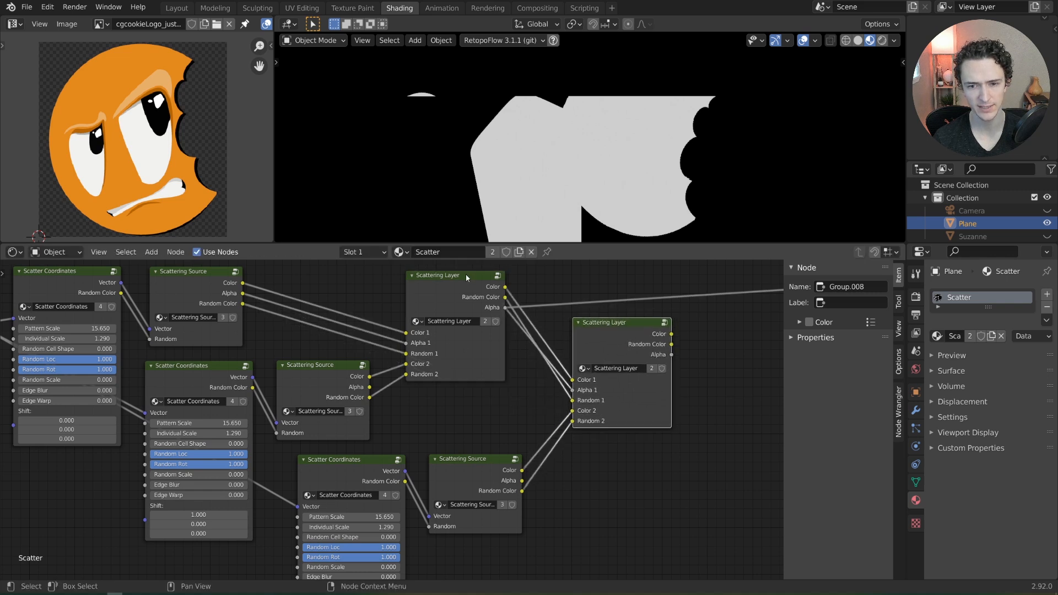
# Step: Edit the Scattering Layer group to move its Alpha output above Random Color, and return to the main node tree
pyautogui.moveTo(465, 274); pyautogui.dragTo(465, 301)
pyautogui.press('Tab')
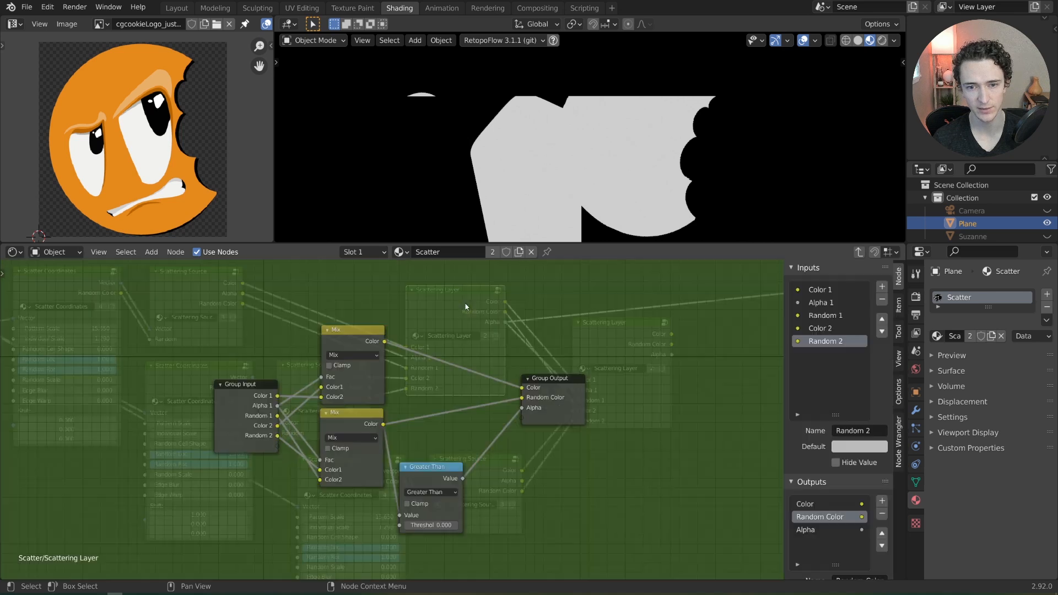
pyautogui.scroll(2, 573, 419)
pyautogui.click(805, 529)
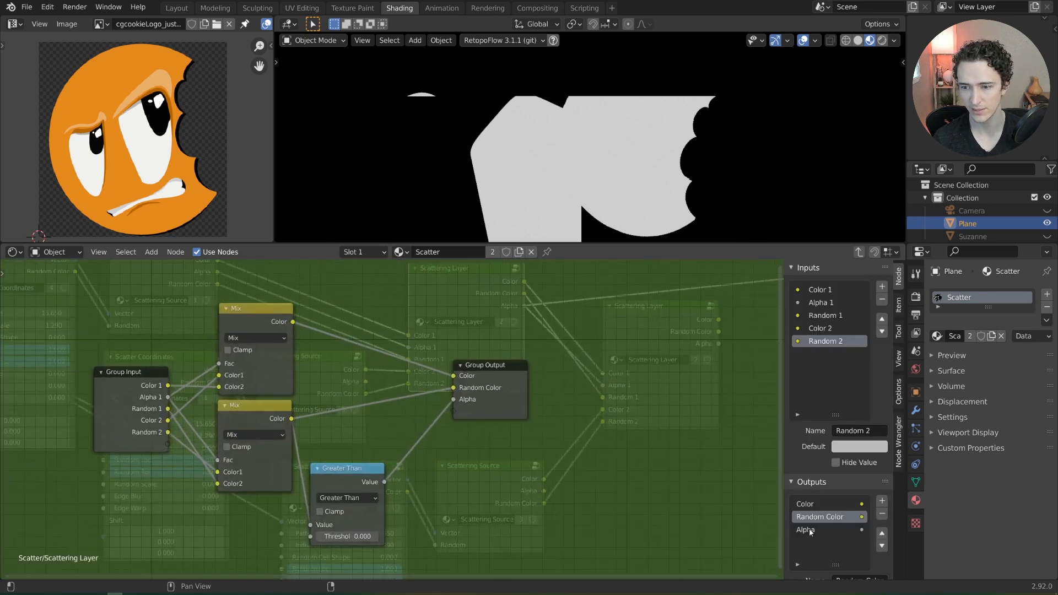
pyautogui.click(882, 533)
pyautogui.press('Tab')
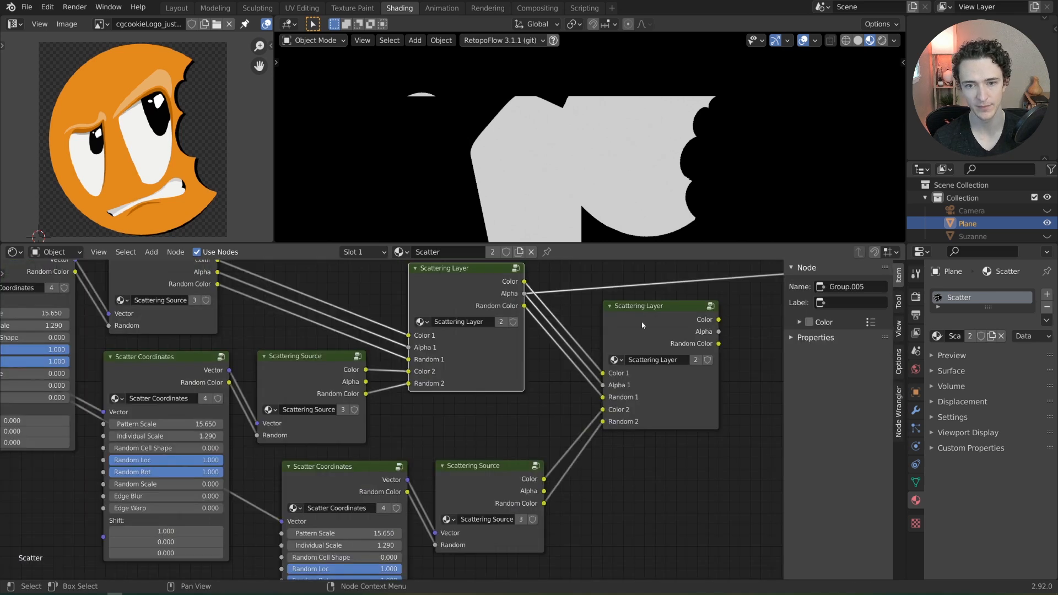
# Step: Preview the second Scattering Layer's Color output on the plane
pyautogui.moveTo(639, 339); pyautogui.dragTo(633, 327)
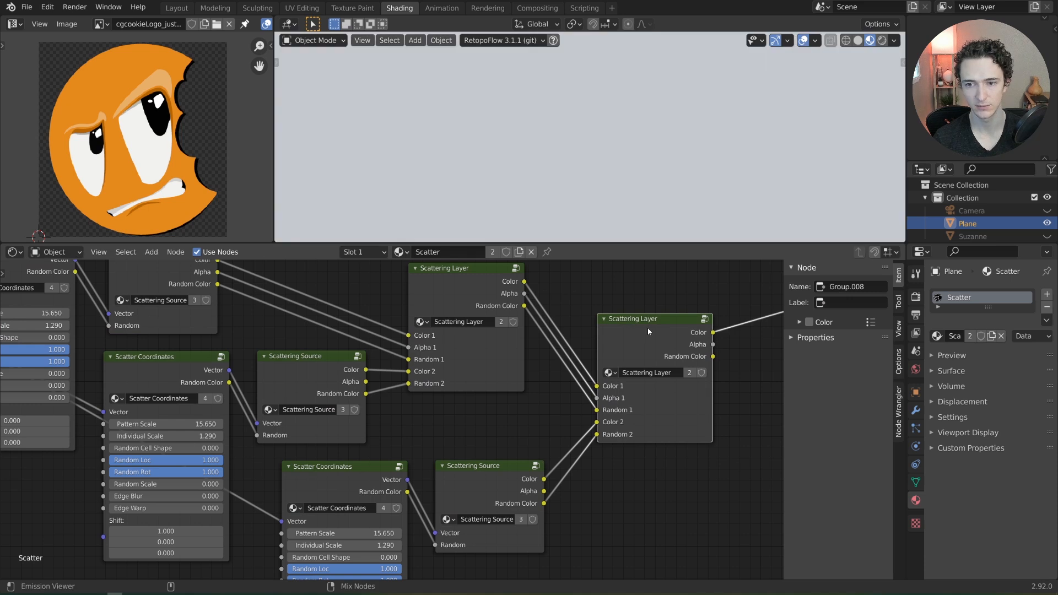
pyautogui.scroll(-1, 655, 344)
pyautogui.moveTo(662, 358); pyautogui.dragTo(703, 328, button='middle')
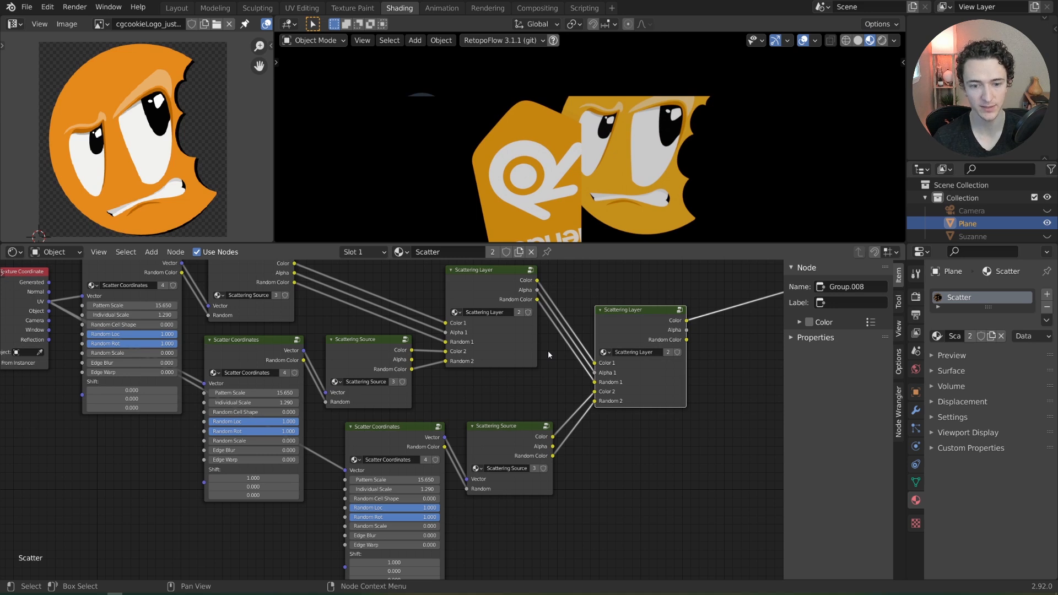
pyautogui.moveTo(550, 403); pyautogui.dragTo(580, 352, button='middle')
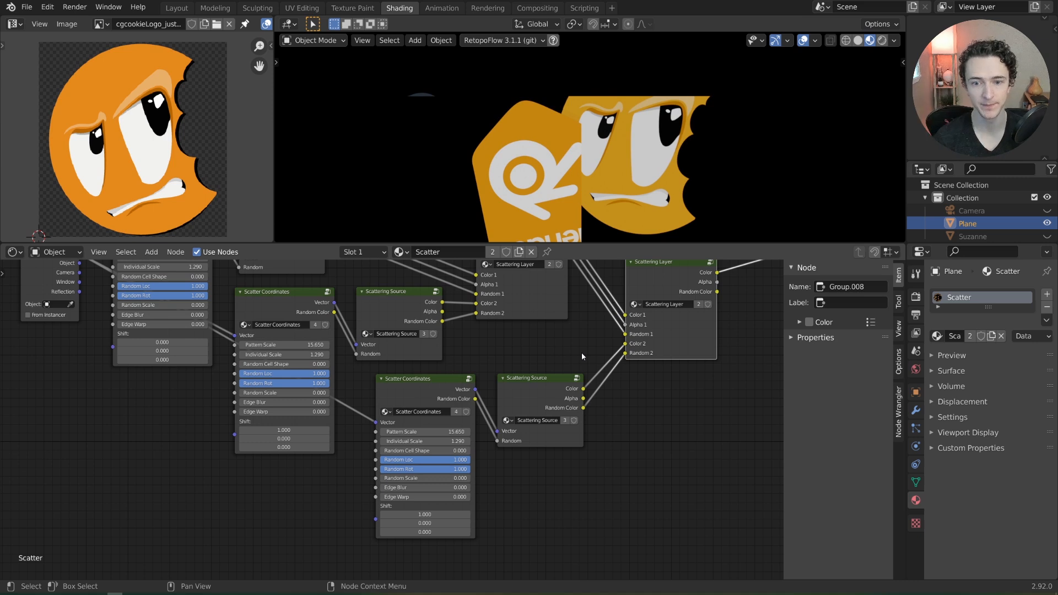
# Step: Preview the third Scattering Source on its own and set the Y shift of its Scatter Coordinates node to -1
pyautogui.keyDown('ctrl'); pyautogui.keyDown('shift'); pyautogui.click(548, 394); pyautogui.keyUp('shift'); pyautogui.keyUp('ctrl')
pyautogui.moveTo(550, 478); pyautogui.dragTo(586, 446, button='middle')
pyautogui.scroll(3, 572, 467)
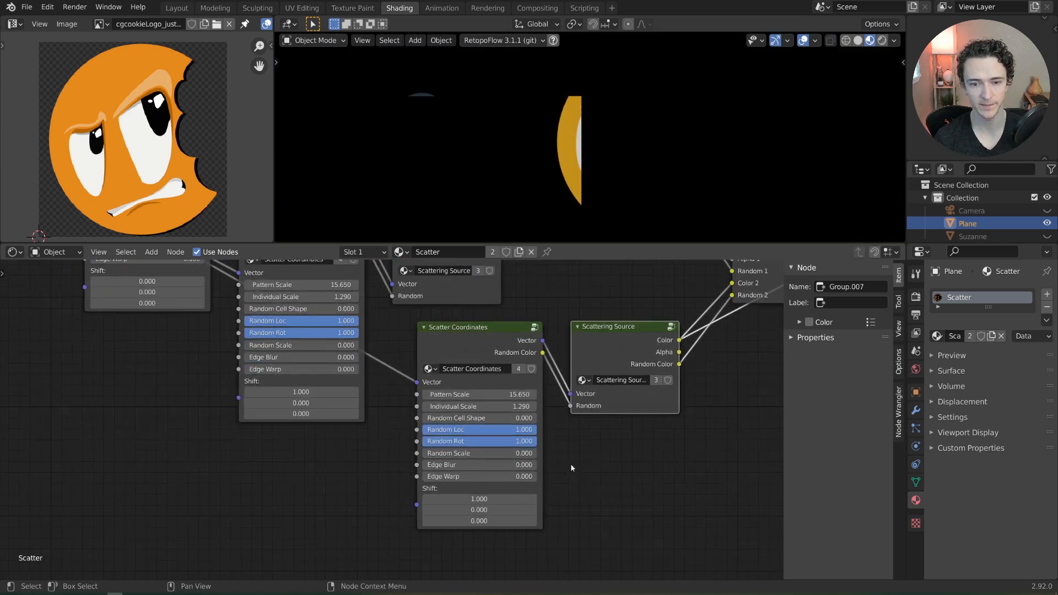
pyautogui.moveTo(479, 509); pyautogui.dragTo(425, 510)
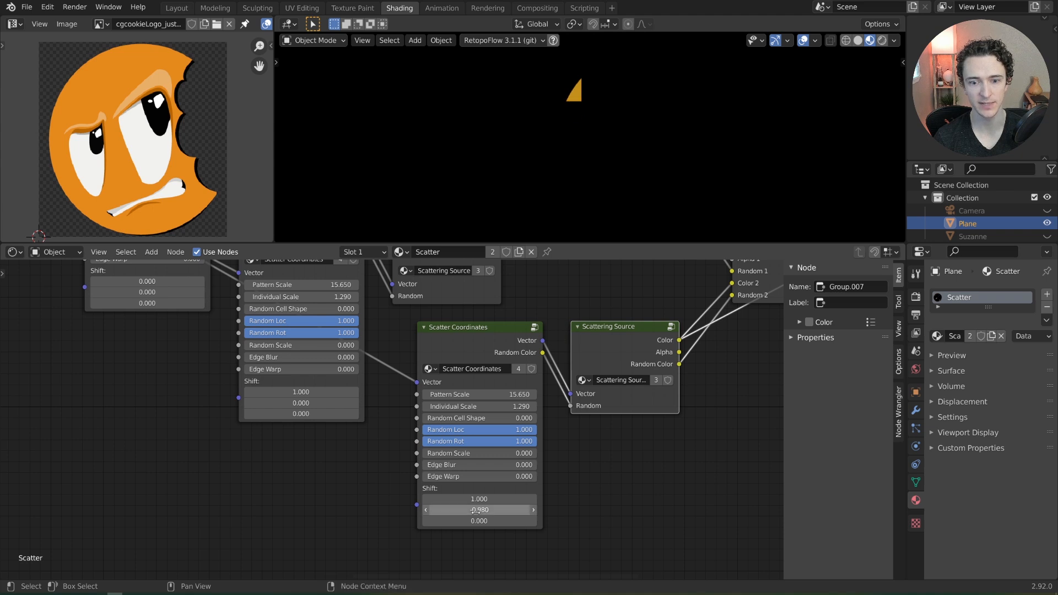
pyautogui.click(476, 513)
pyautogui.write('-1')
pyautogui.press('Return')
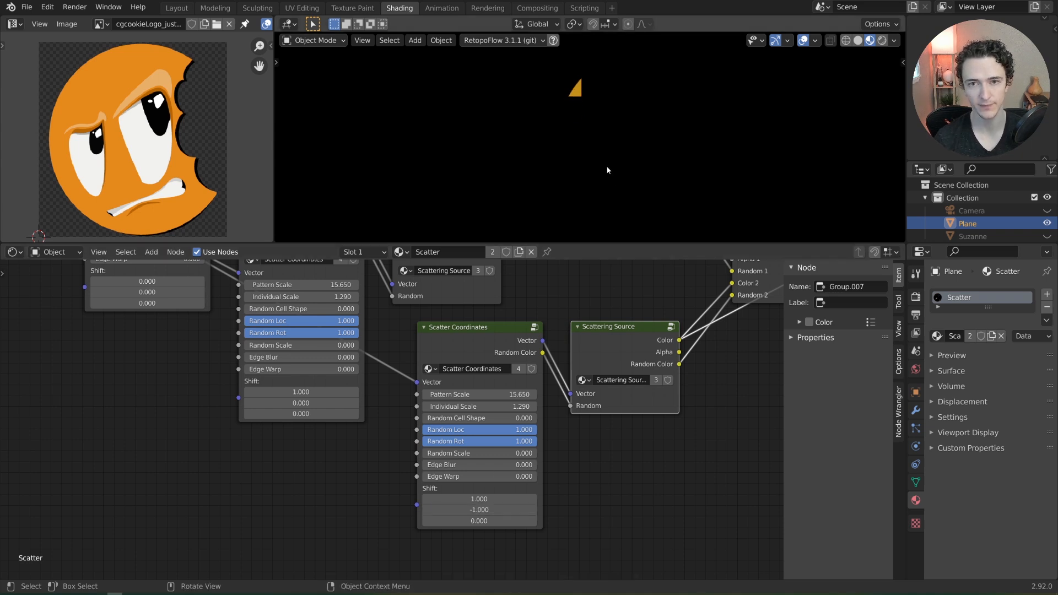
# Step: Examine the third source's scattered pattern on the plane and preview the second Scattering Layer's combined result
pyautogui.scroll(-3, 576, 154)
pyautogui.scroll(4, 558, 150)
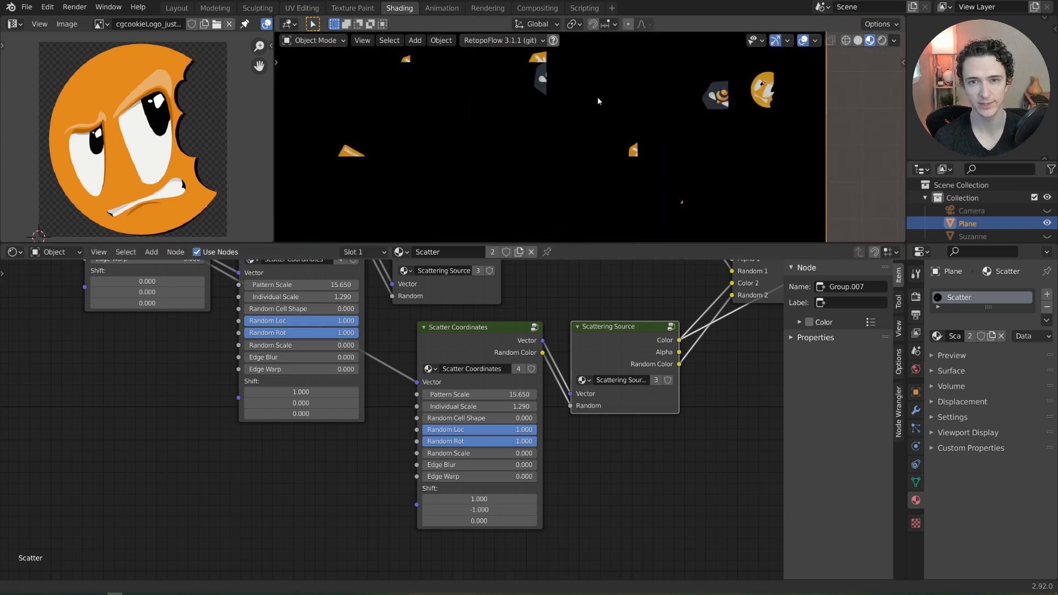
pyautogui.scroll(3, 597, 140)
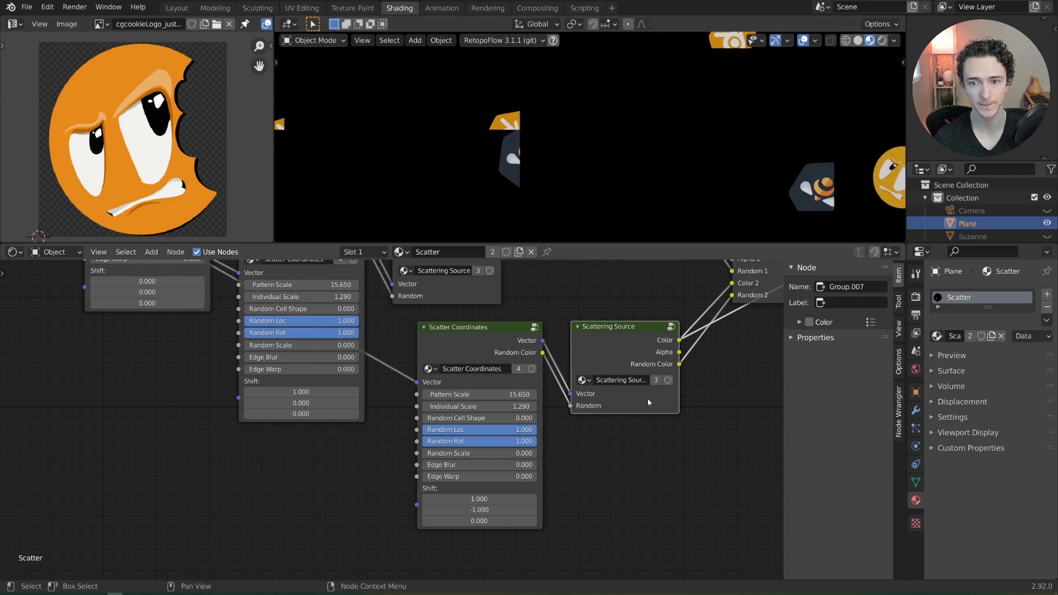
pyautogui.scroll(-3, 596, 348)
pyautogui.keyDown('ctrl'); pyautogui.keyDown('shift'); pyautogui.click(597, 348); pyautogui.keyUp('shift'); pyautogui.keyUp('ctrl')
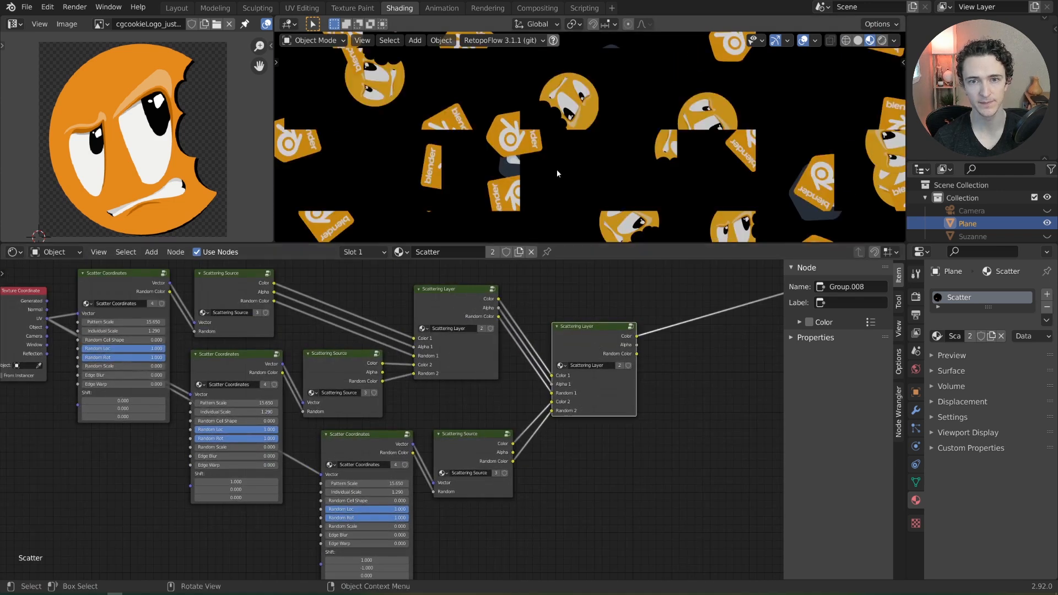
pyautogui.moveTo(543, 339); pyautogui.dragTo(644, 388, button='middle')
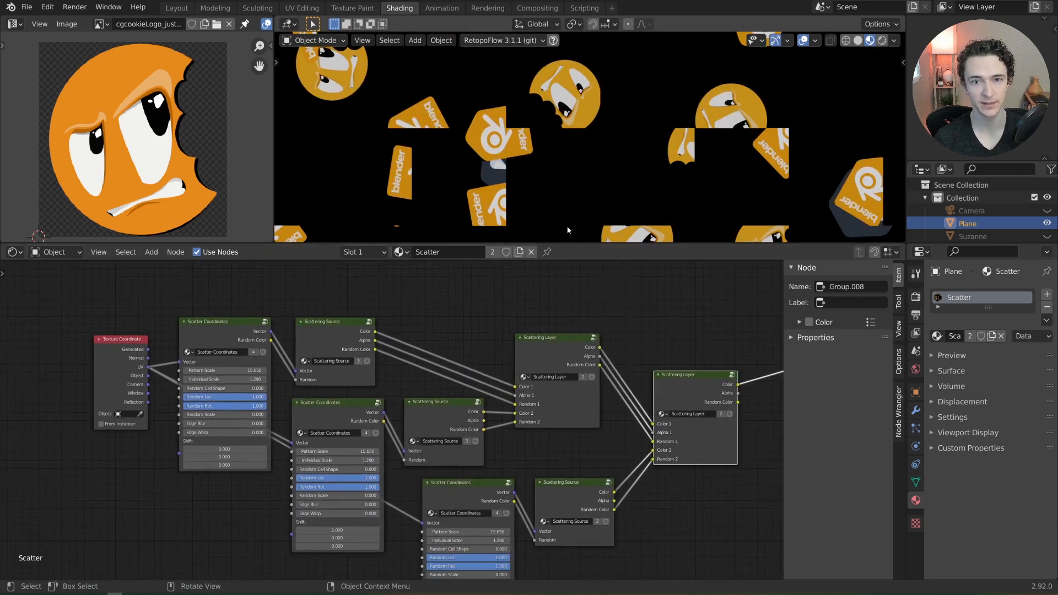
pyautogui.scroll(3, 506, 213)
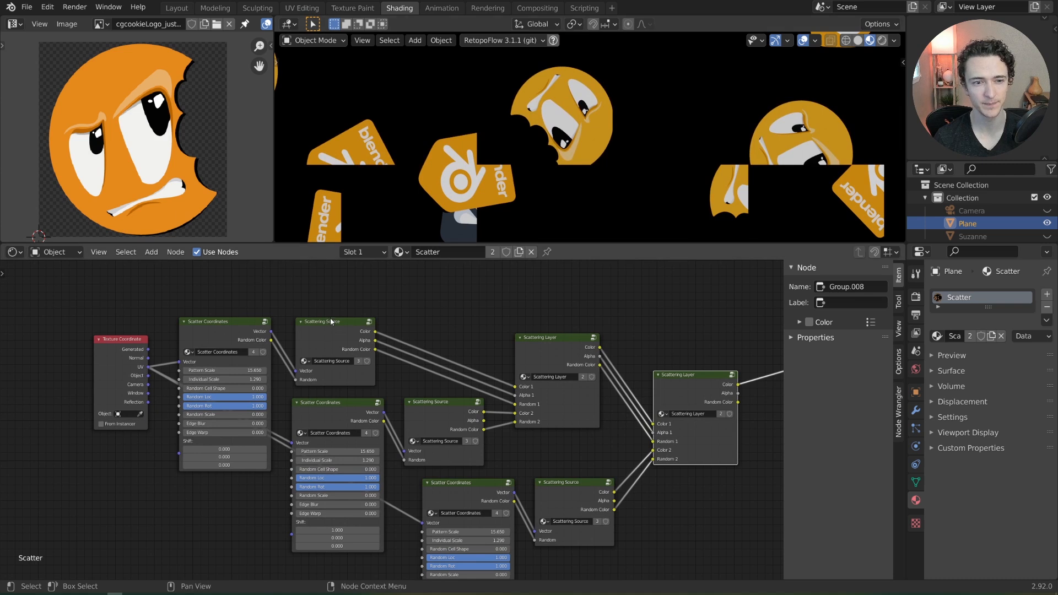
# Step: Compare the previews of the first Scattering Source, the first Scattering Layer and the second Scattering Layer in turn
pyautogui.keyDown('ctrl'); pyautogui.keyDown('shift'); pyautogui.click(342, 333); pyautogui.keyUp('shift'); pyautogui.keyUp('ctrl')
pyautogui.keyDown('ctrl'); pyautogui.keyDown('shift'); pyautogui.click(583, 350); pyautogui.keyUp('shift'); pyautogui.keyUp('ctrl')
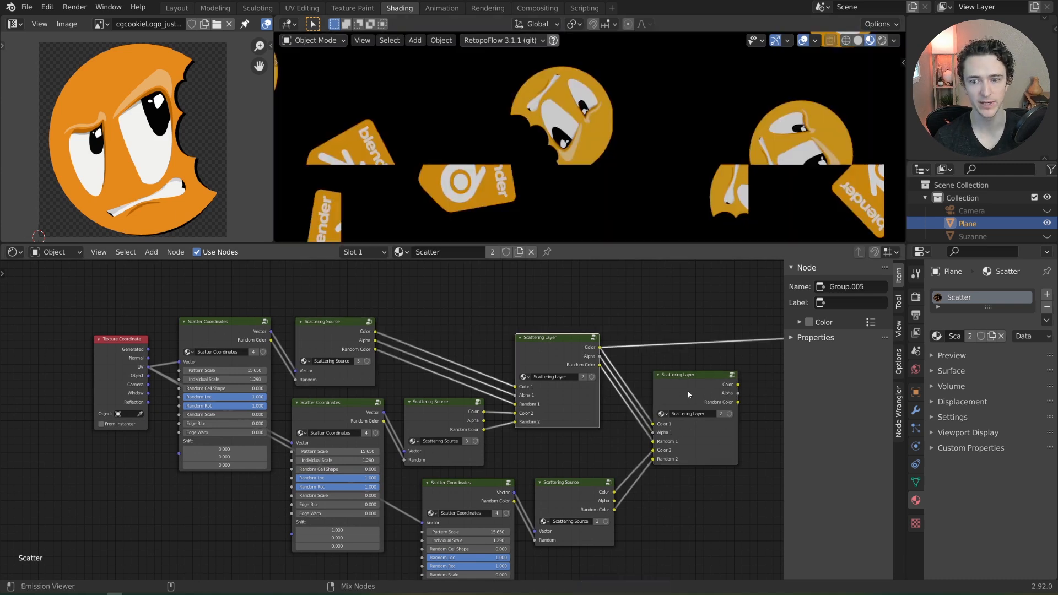
pyautogui.keyDown('ctrl'); pyautogui.keyDown('shift'); pyautogui.click(705, 395); pyautogui.keyUp('shift'); pyautogui.keyUp('ctrl')
pyautogui.scroll(-1, 624, 388)
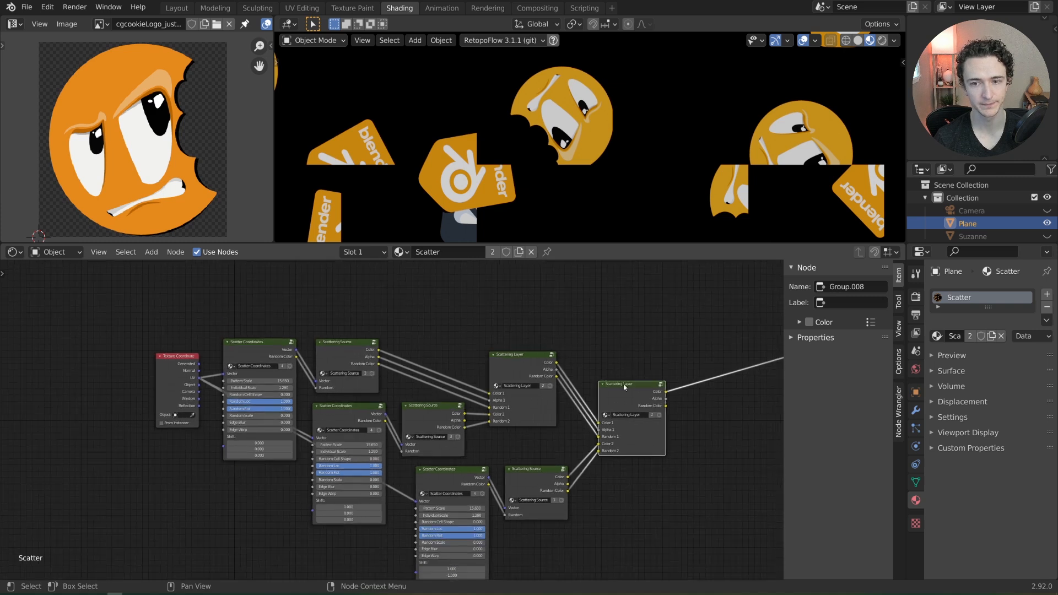
# Step: Tidy the node layout by repositioning the Scattering Layers, the third source with its Scatter Coordinates, and the Texture Coordinate node
pyautogui.moveTo(624, 387); pyautogui.dragTo(599, 342, button='middle')
pyautogui.moveTo(599, 348); pyautogui.dragTo(597, 348)
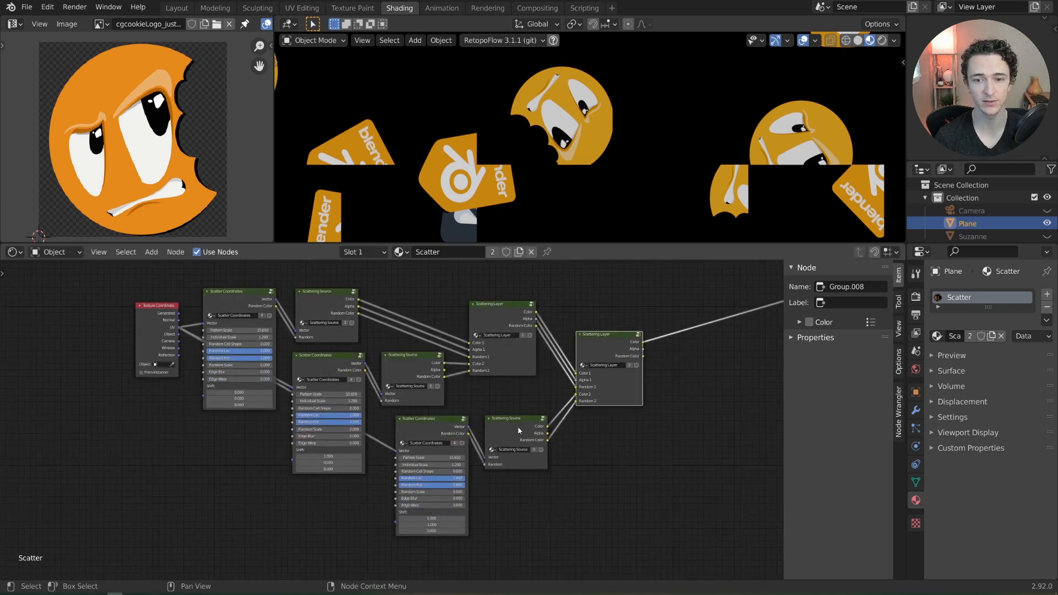
pyautogui.moveTo(519, 431); pyautogui.dragTo(515, 424)
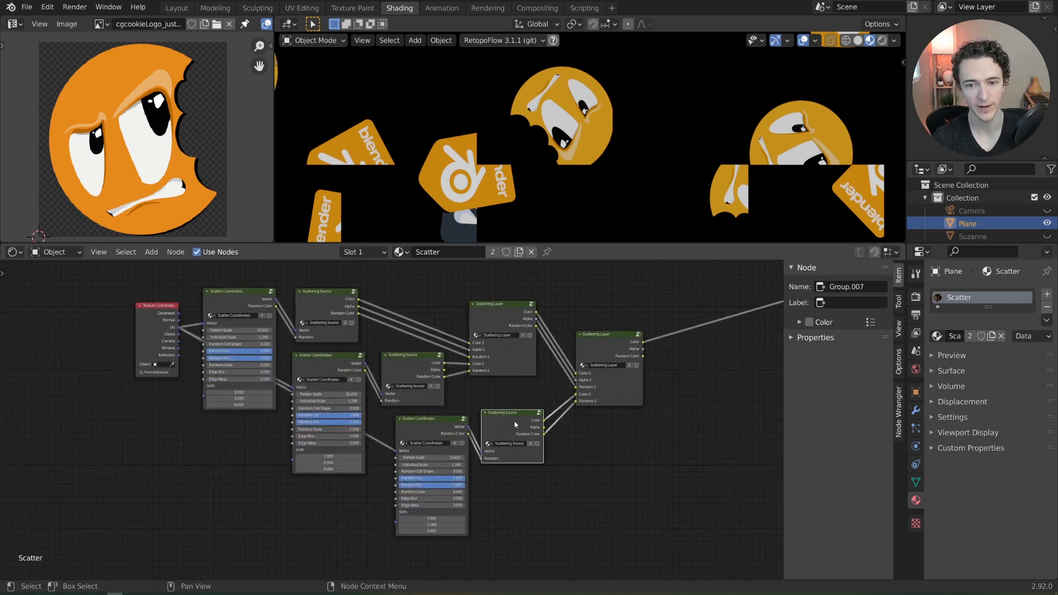
pyautogui.moveTo(418, 435); pyautogui.dragTo(405, 439)
pyautogui.moveTo(504, 420); pyautogui.dragTo(496, 411)
pyautogui.moveTo(612, 342); pyautogui.dragTo(603, 342)
pyautogui.moveTo(499, 316); pyautogui.dragTo(490, 307)
pyautogui.moveTo(521, 416); pyautogui.dragTo(521, 414)
pyautogui.moveTo(593, 353); pyautogui.dragTo(588, 352)
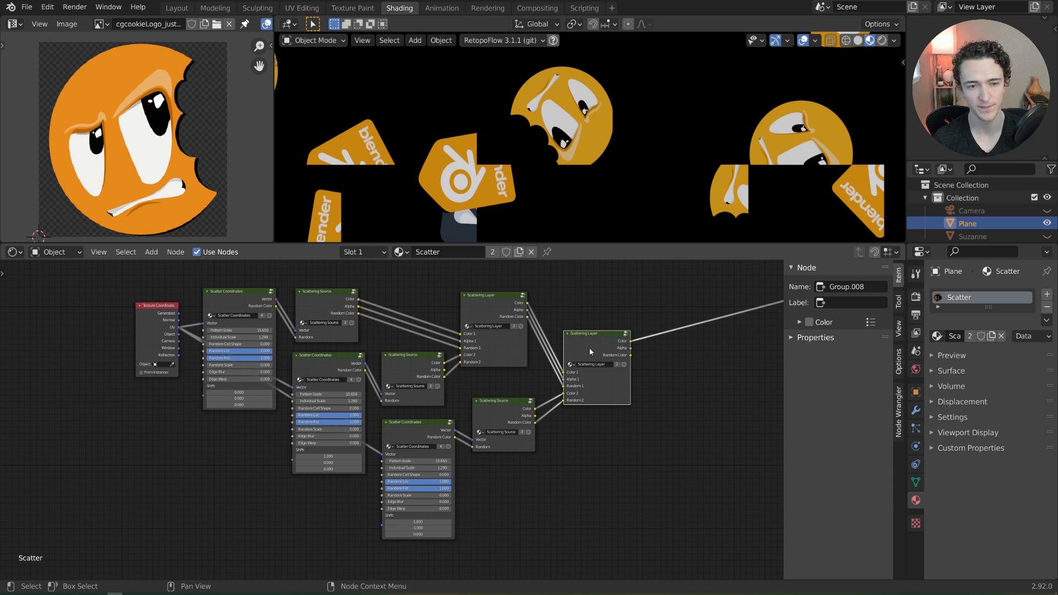
pyautogui.moveTo(166, 340); pyautogui.dragTo(163, 351)
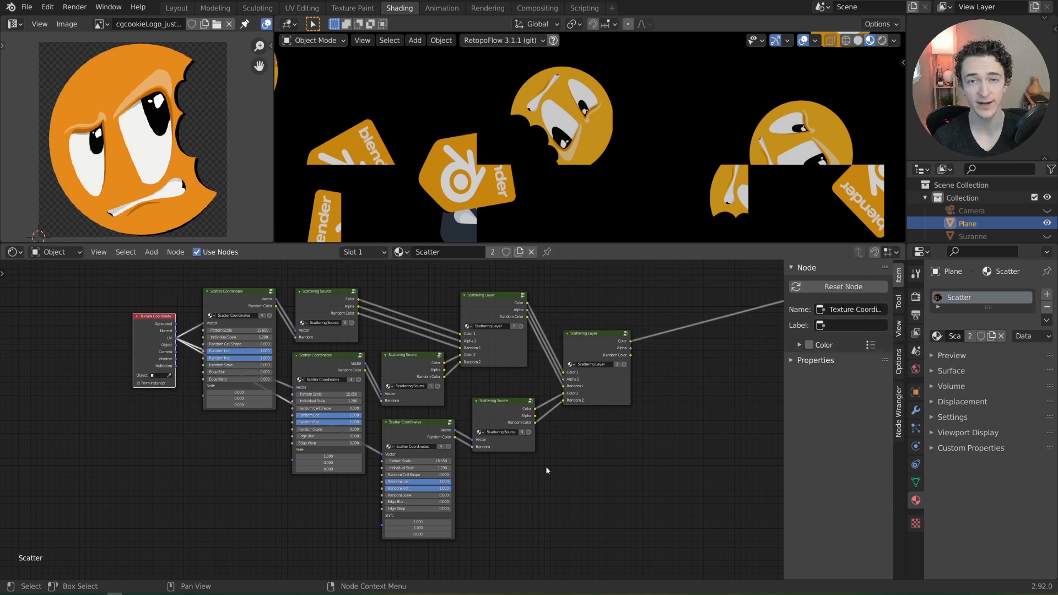
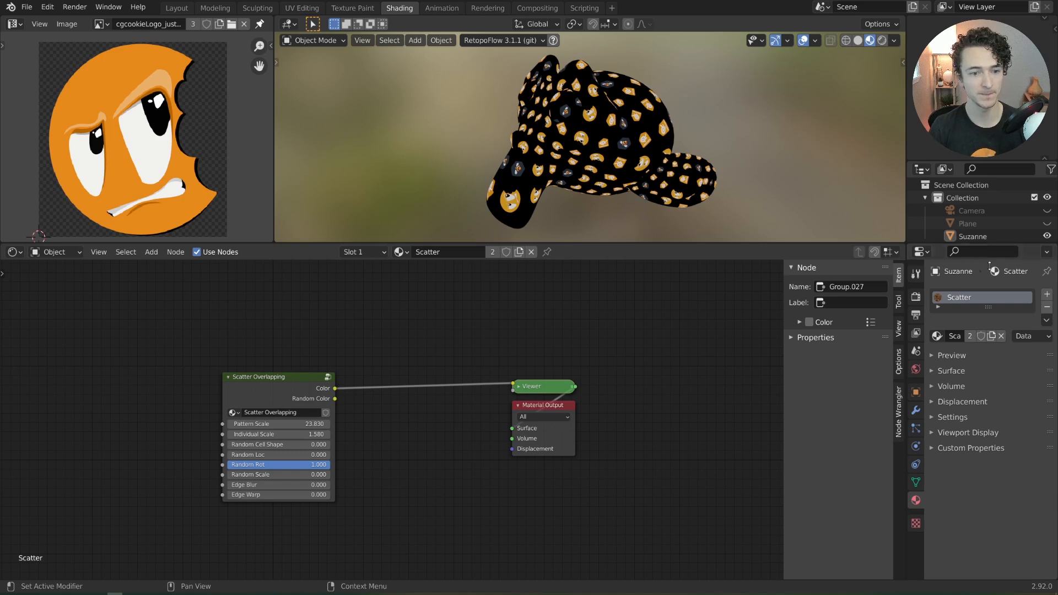
# Step: Examine the contents of the Scatter Overlapping group from its Group Input through the chained Scattering Layers to the Group Output
pyautogui.click(306, 394)
pyautogui.press('Tab')
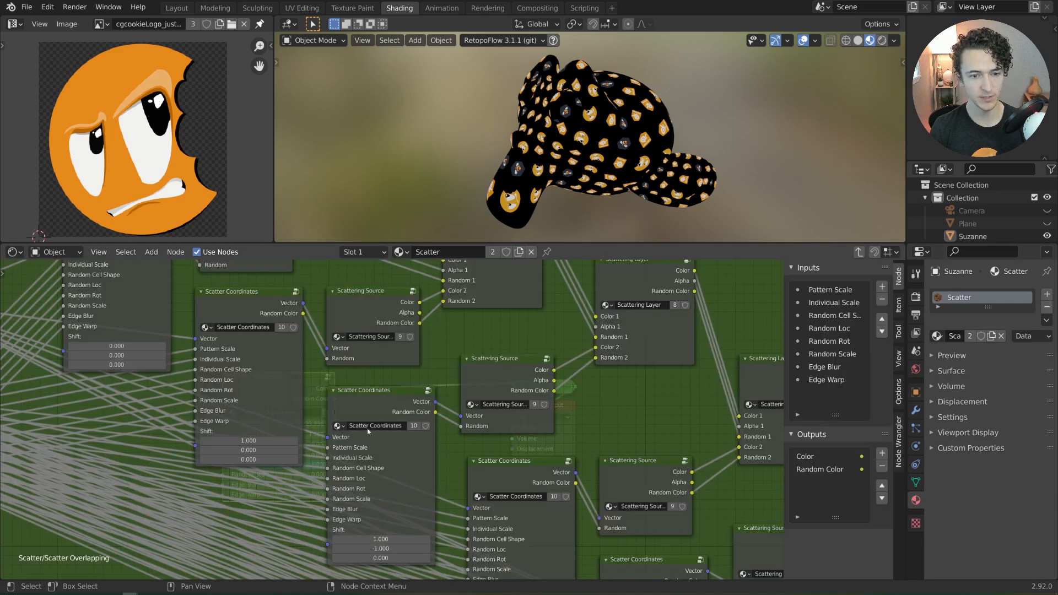
pyautogui.scroll(-4, 472, 411)
pyautogui.moveTo(671, 502); pyautogui.dragTo(512, 403, button='middle')
pyautogui.moveTo(218, 313); pyautogui.dragTo(487, 444, button='middle')
pyautogui.scroll(4, 359, 444)
pyautogui.scroll(2, 300, 457)
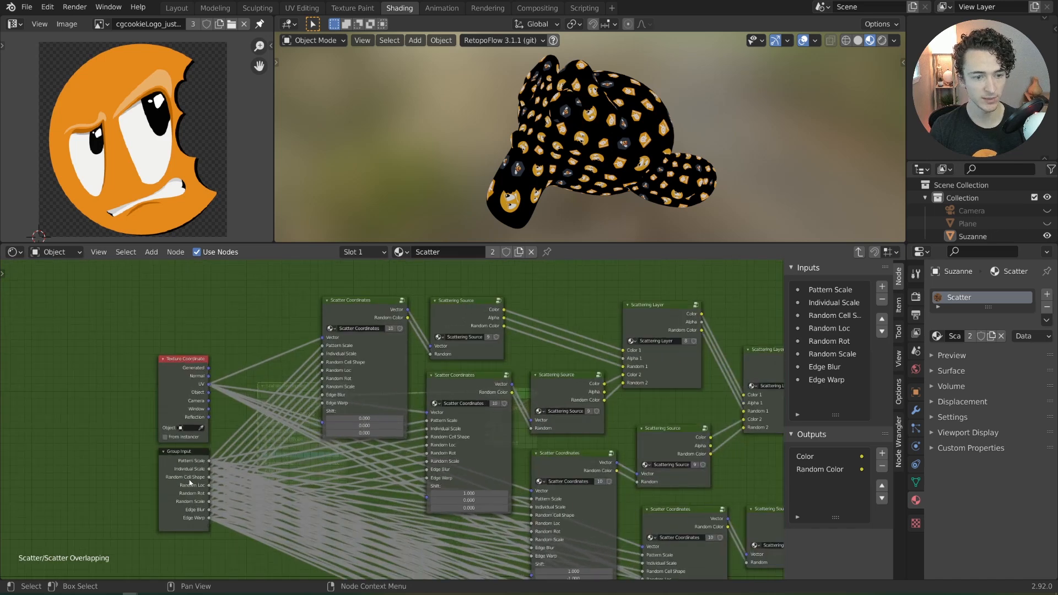
pyautogui.moveTo(300, 456); pyautogui.dragTo(254, 411, button='middle')
pyautogui.press('g')
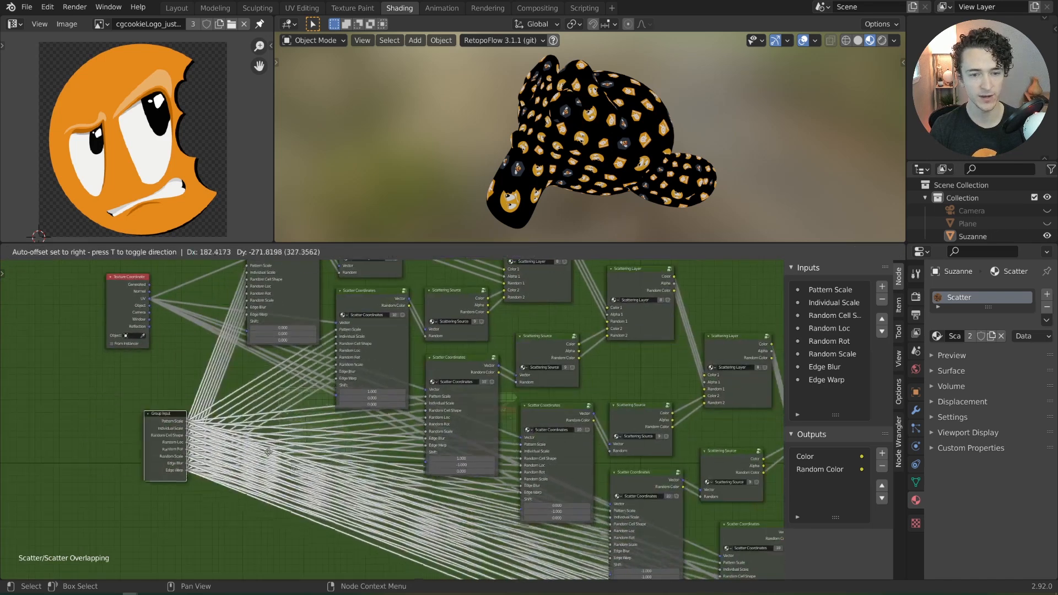
pyautogui.rightClick(533, 458)
pyautogui.moveTo(542, 454); pyautogui.dragTo(203, 347, button='middle')
pyautogui.moveTo(552, 406); pyautogui.dragTo(491, 440, button='middle')
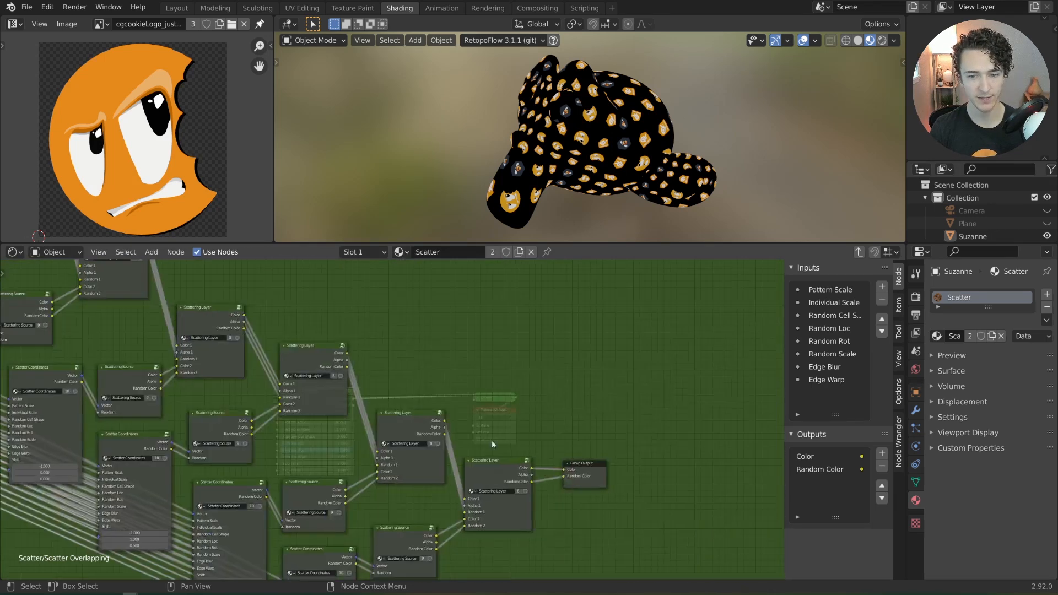
pyautogui.scroll(3, 491, 440)
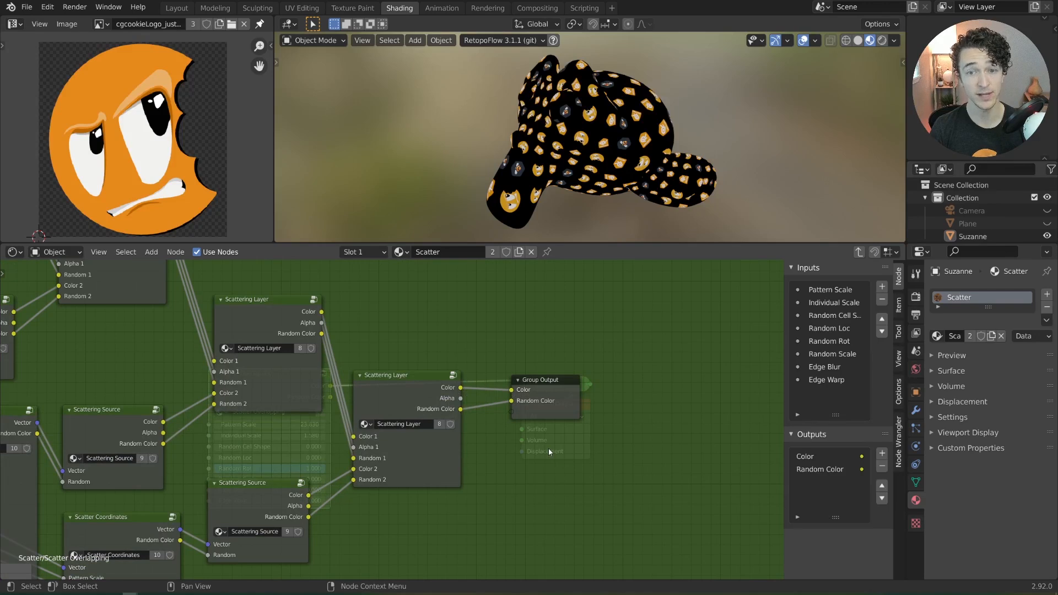
pyautogui.press('Tab')
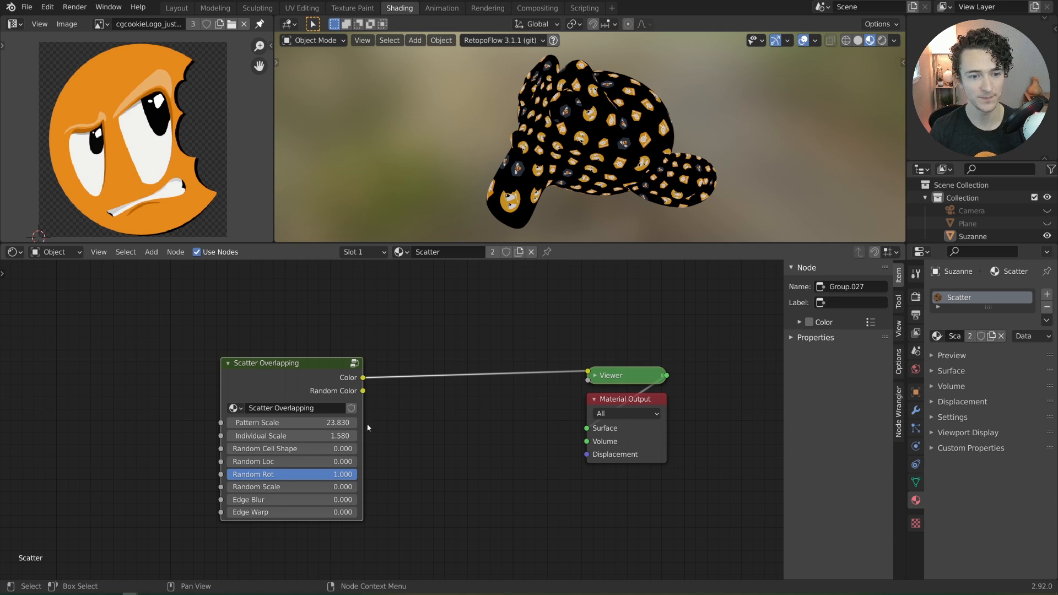
# Step: Set Scatter Overlapping's Pattern Scale to 23.320, Individual Scale to 1.120 and Random Loc to 1.000, and inspect the logos on Suzanne
pyautogui.keyDown('shift'); pyautogui.moveTo(319, 422); pyautogui.dragTo(348, 461); pyautogui.keyUp('shift')
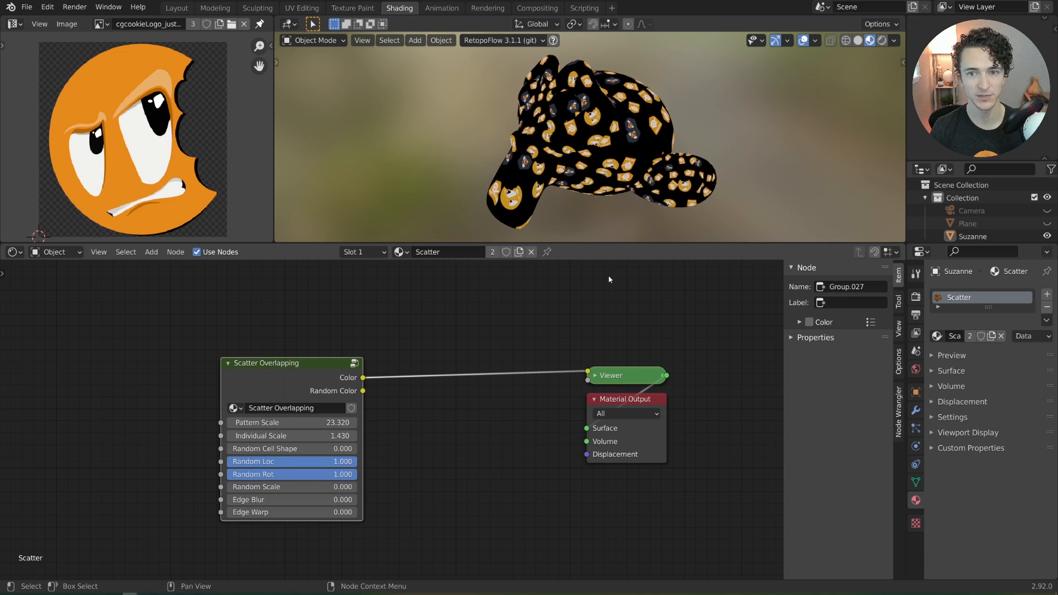
pyautogui.moveTo(633, 160); pyautogui.dragTo(586, 209, button='middle')
pyautogui.scroll(5, 611, 168)
pyautogui.moveTo(309, 436); pyautogui.dragTo(276, 436)
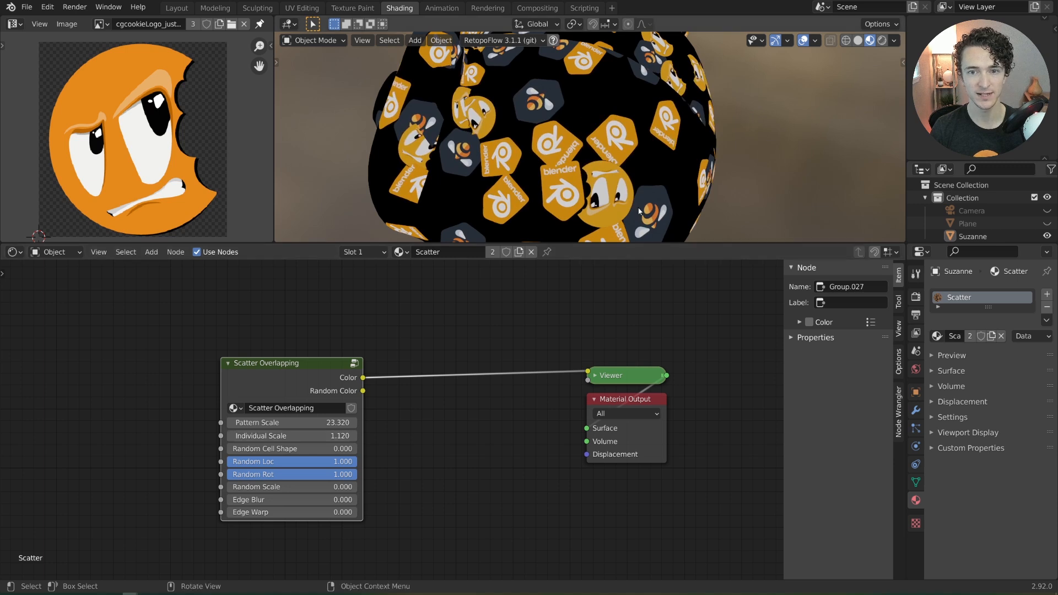
pyautogui.moveTo(562, 209); pyautogui.dragTo(560, 167, button='middle')
pyautogui.moveTo(600, 179); pyautogui.dragTo(564, 83, button='middle')
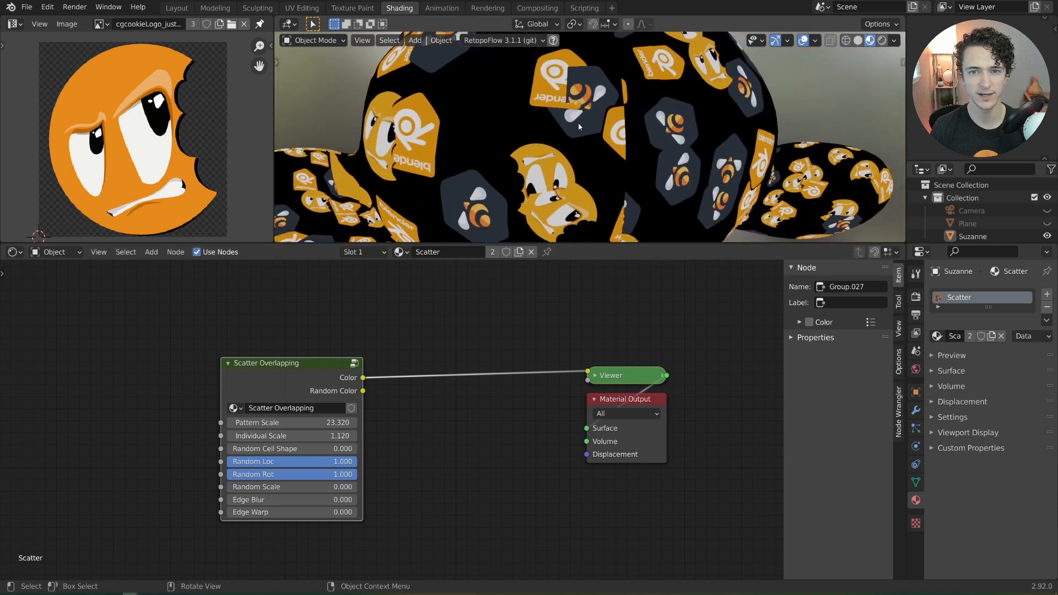
pyautogui.moveTo(578, 127); pyautogui.dragTo(662, 173, button='middle')
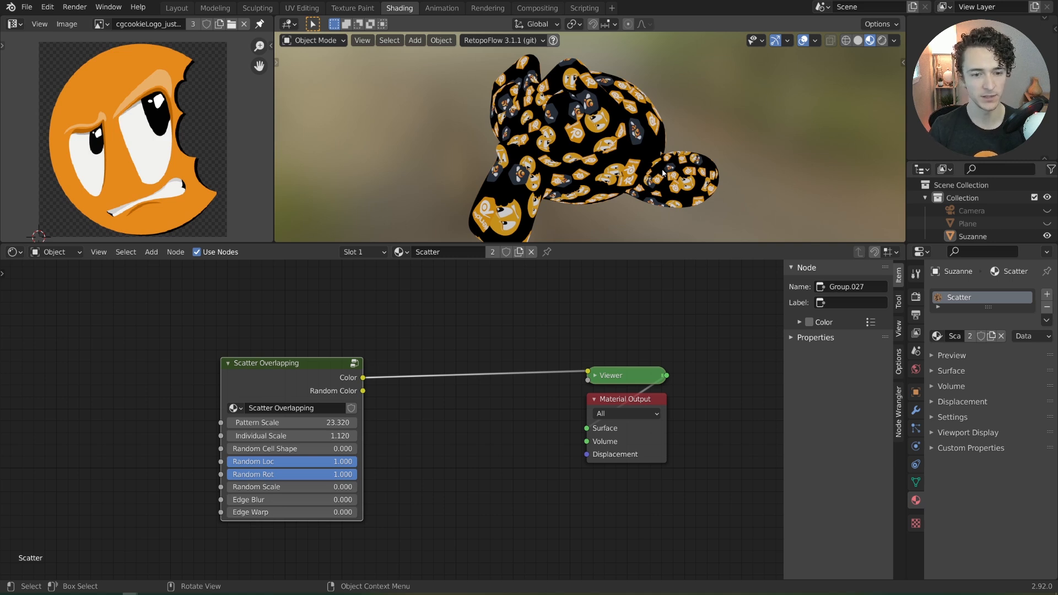
# Step: Open the Scatter Coordinates group nested inside Scatter Overlapping and examine its Shift vector node
pyautogui.press('Tab')
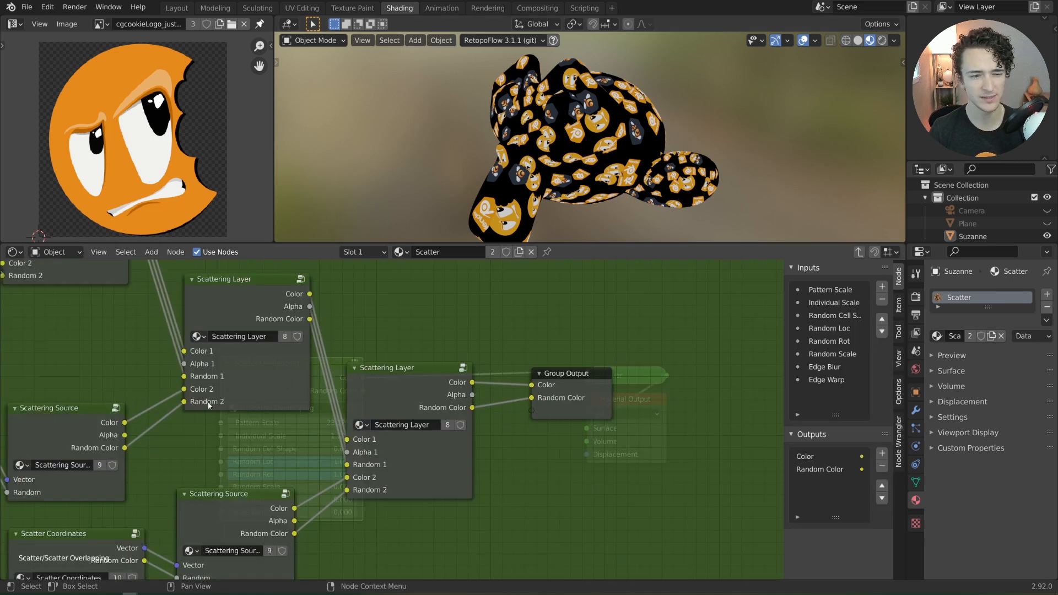
pyautogui.scroll(-3, 286, 379)
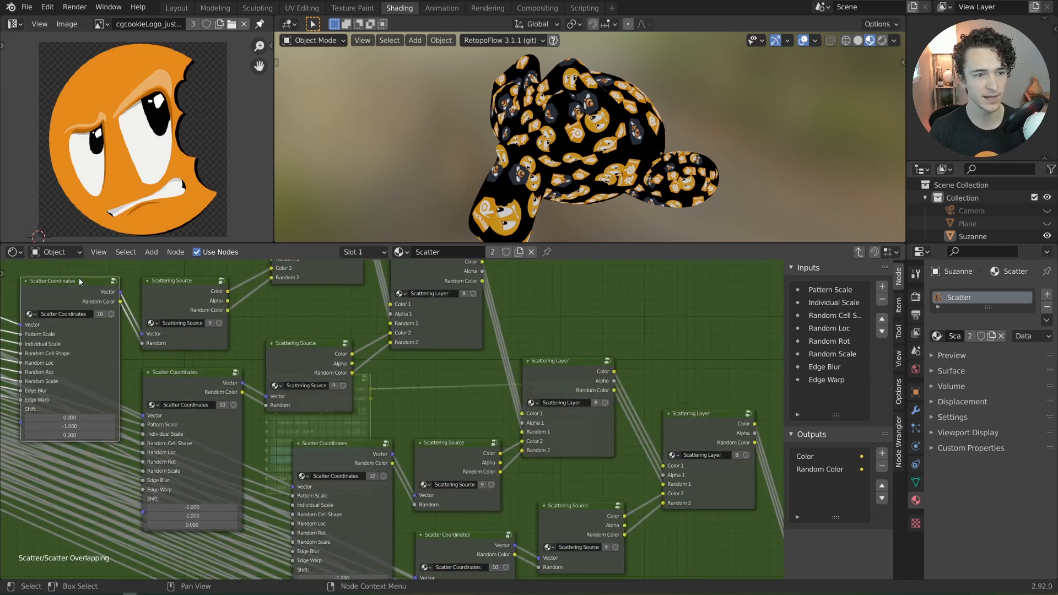
pyautogui.press('Tab')
pyautogui.scroll(-2, 388, 429)
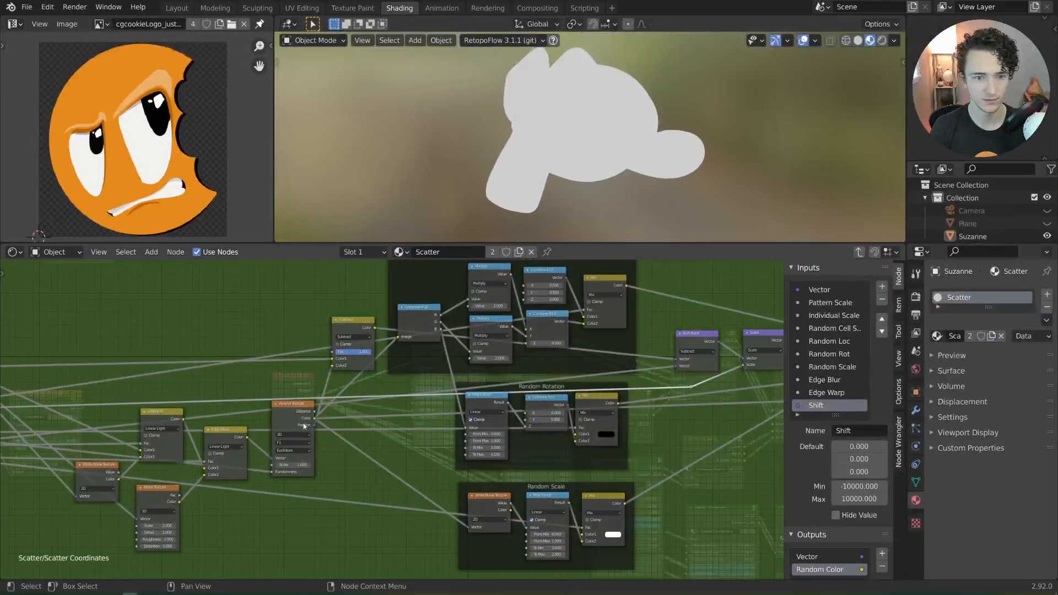
pyautogui.moveTo(310, 425); pyautogui.dragTo(508, 409, button='middle')
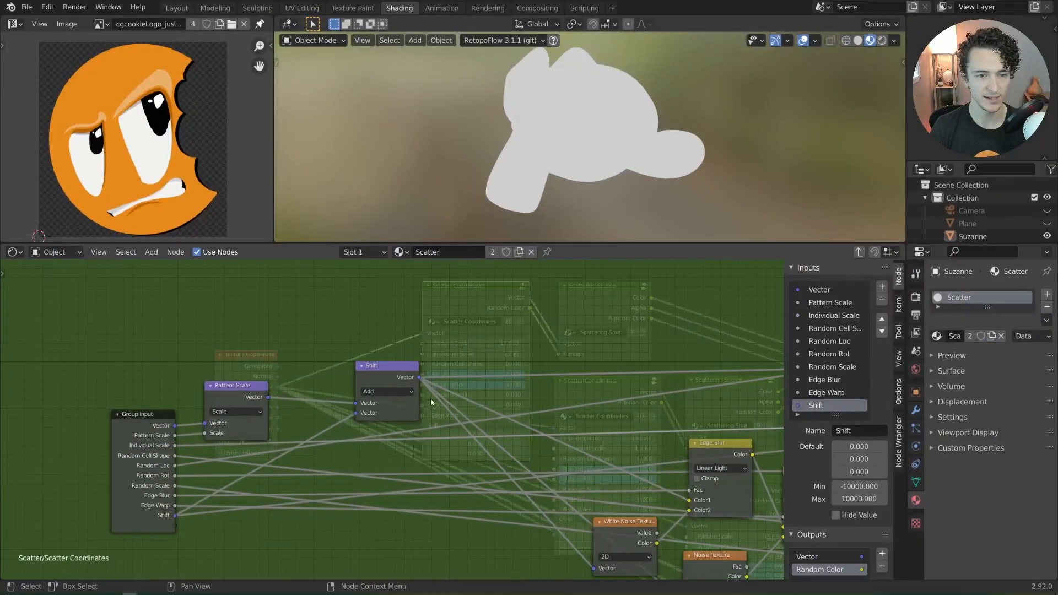
pyautogui.click(410, 378)
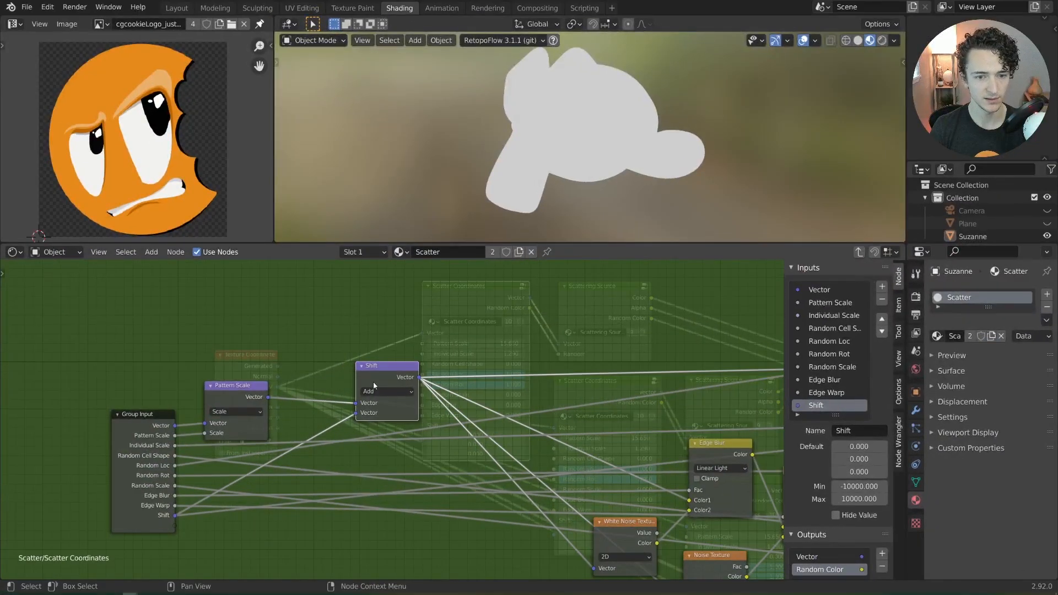
pyautogui.moveTo(414, 379); pyautogui.dragTo(402, 346, button='middle')
# Step: Trace the shifted coordinates between the Shift node and the Shift Back subtraction node inside Scatter Coordinates
pyautogui.scroll(-1, 332, 358)
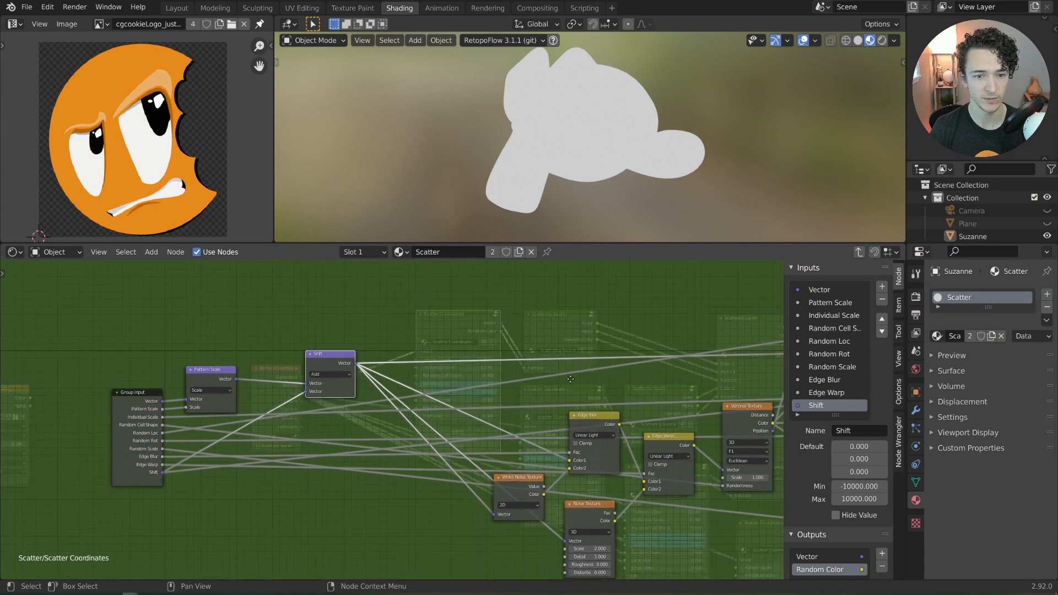
pyautogui.moveTo(570, 378); pyautogui.dragTo(248, 344, button='middle')
pyautogui.moveTo(649, 385); pyautogui.dragTo(239, 433, button='middle')
pyautogui.scroll(2, 491, 366)
pyautogui.moveTo(487, 348); pyautogui.dragTo(481, 349)
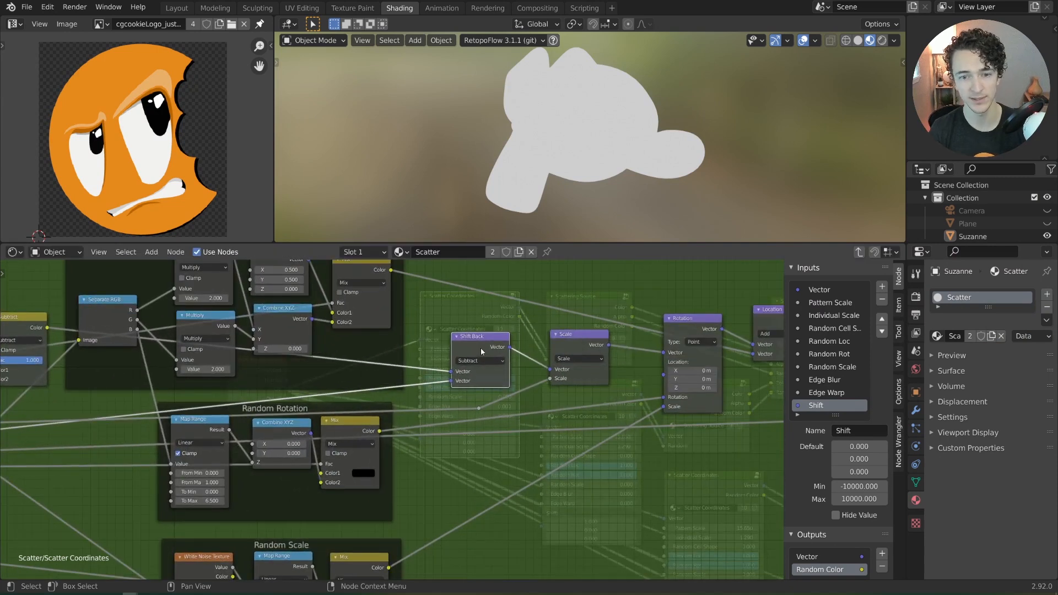
pyautogui.scroll(-3, 389, 347)
pyautogui.moveTo(389, 347); pyautogui.dragTo(734, 357, button='middle')
pyautogui.moveTo(216, 401); pyautogui.dragTo(521, 358, button='middle')
pyautogui.scroll(2, 425, 381)
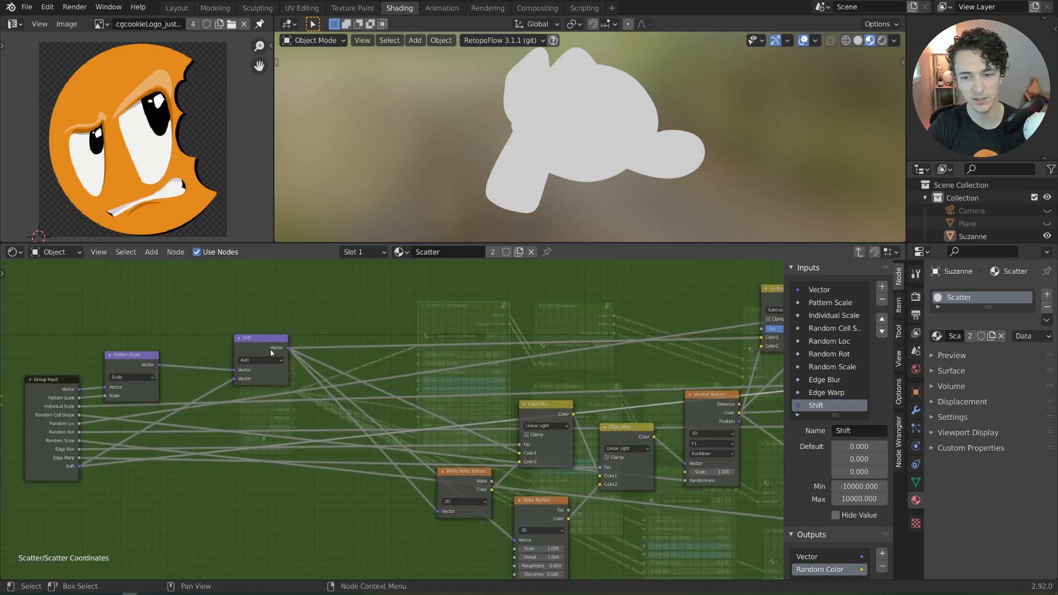
pyautogui.scroll(-1, 312, 378)
pyautogui.moveTo(429, 370); pyautogui.dragTo(141, 410, button='middle')
pyautogui.moveTo(691, 321)
pyautogui.mouseDown(button='middle')
pyautogui.moveTo(611, 341)
pyautogui.moveTo(583, 333)
pyautogui.moveTo(699, 325)
pyautogui.mouseUp(button='middle')
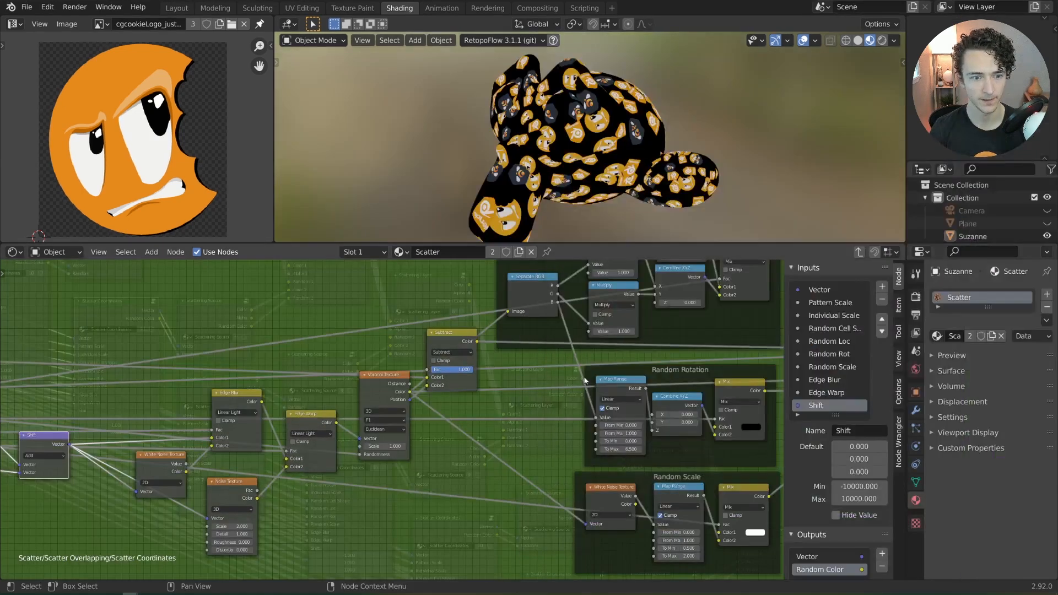
# Step: Disconnect the group's Shift input from the Shift node in Scatter Coordinates and set the node's X offset to 0.220
pyautogui.moveTo(151, 386); pyautogui.dragTo(382, 398, button='middle')
pyautogui.moveTo(609, 409); pyautogui.dragTo(226, 434, button='middle')
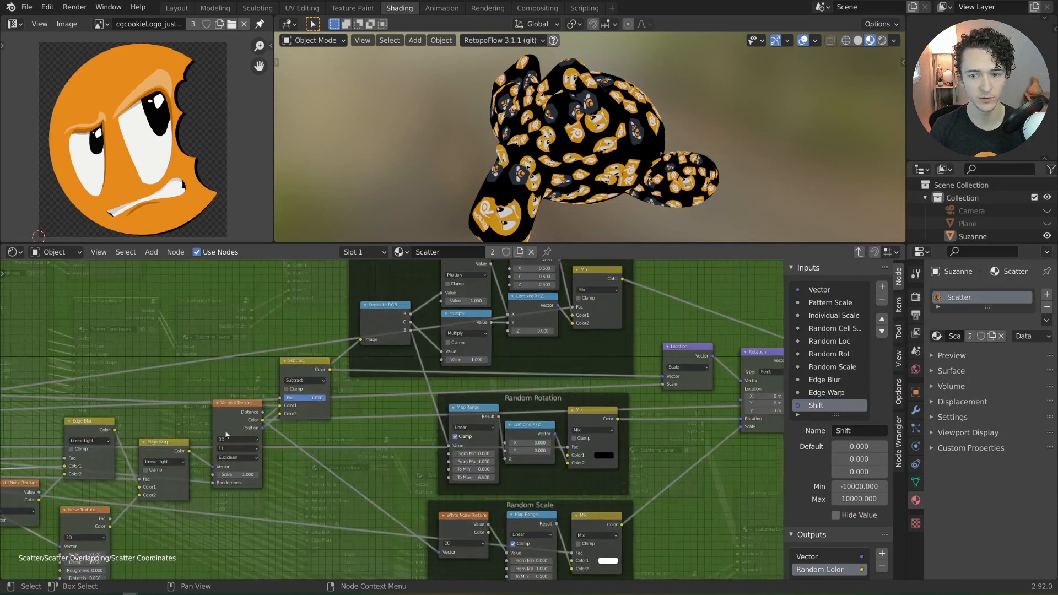
pyautogui.moveTo(577, 424); pyautogui.dragTo(399, 425, button='middle')
pyautogui.scroll(-1, 400, 425)
pyautogui.moveTo(513, 403); pyautogui.dragTo(938, 369, button='middle')
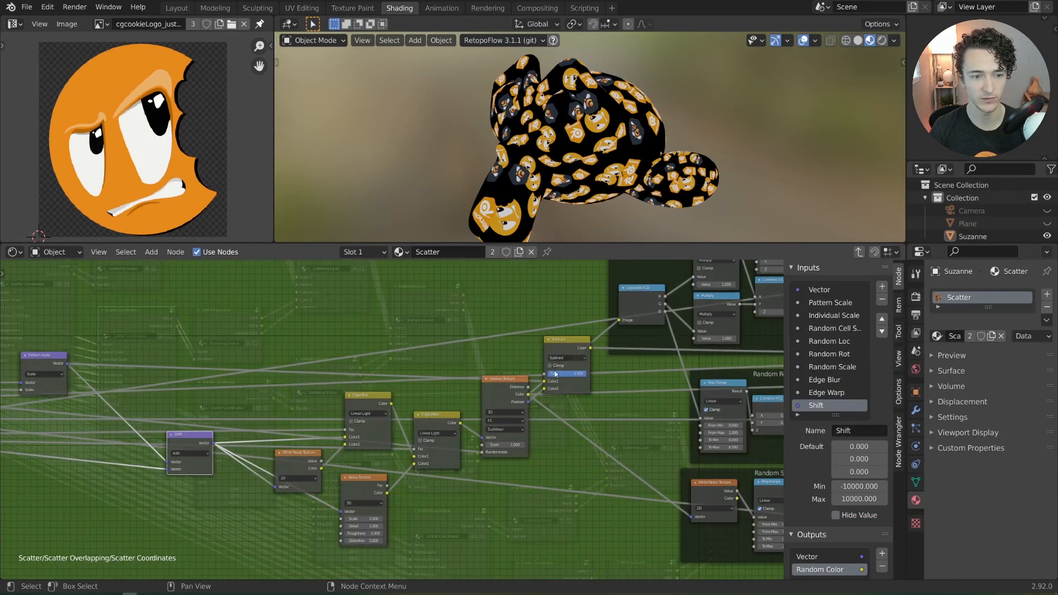
pyautogui.moveTo(154, 369); pyautogui.dragTo(345, 332, button='middle')
pyautogui.scroll(3, 386, 420)
pyautogui.moveTo(385, 385); pyautogui.dragTo(399, 369)
pyautogui.moveTo(364, 412); pyautogui.dragTo(305, 415)
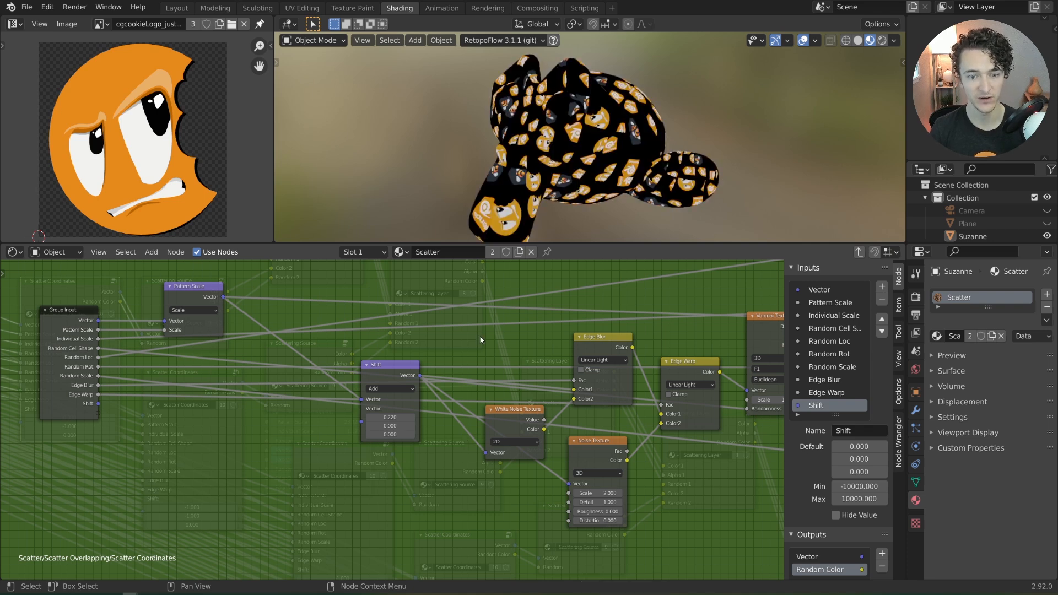
# Step: Reposition the Shift and Subtract nodes and examine the unshifted Pattern Scale link that feeds the Subtract node
pyautogui.scroll(5, 527, 147)
pyautogui.moveTo(389, 372); pyautogui.dragTo(374, 377)
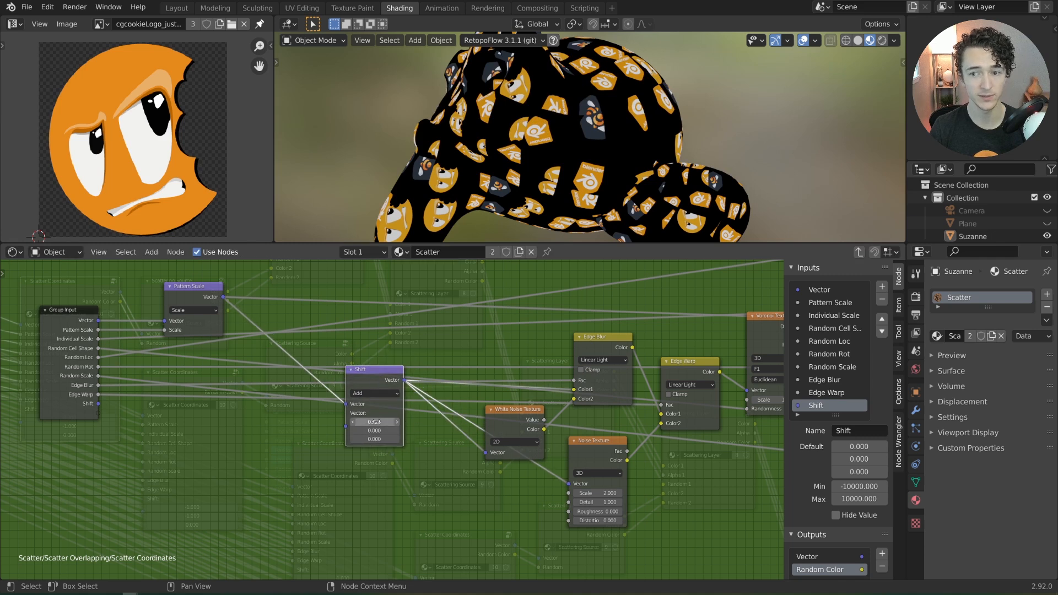
pyautogui.moveTo(375, 426); pyautogui.dragTo(228, 508, button='middle')
pyautogui.scroll(-2, 228, 508)
pyautogui.click(96, 377)
pyautogui.click(662, 360)
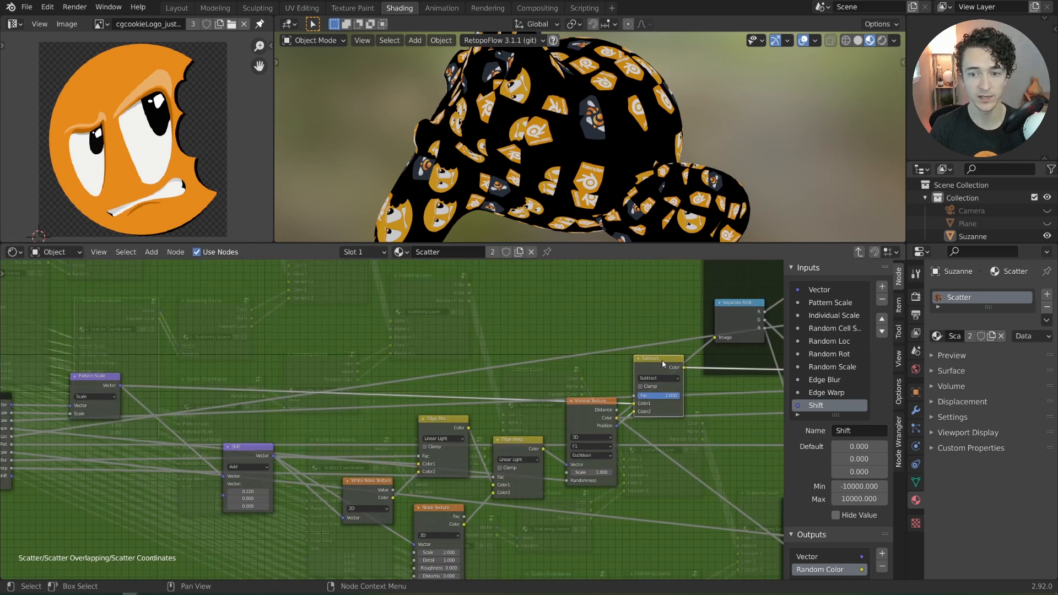
pyautogui.moveTo(662, 359); pyautogui.dragTo(667, 352)
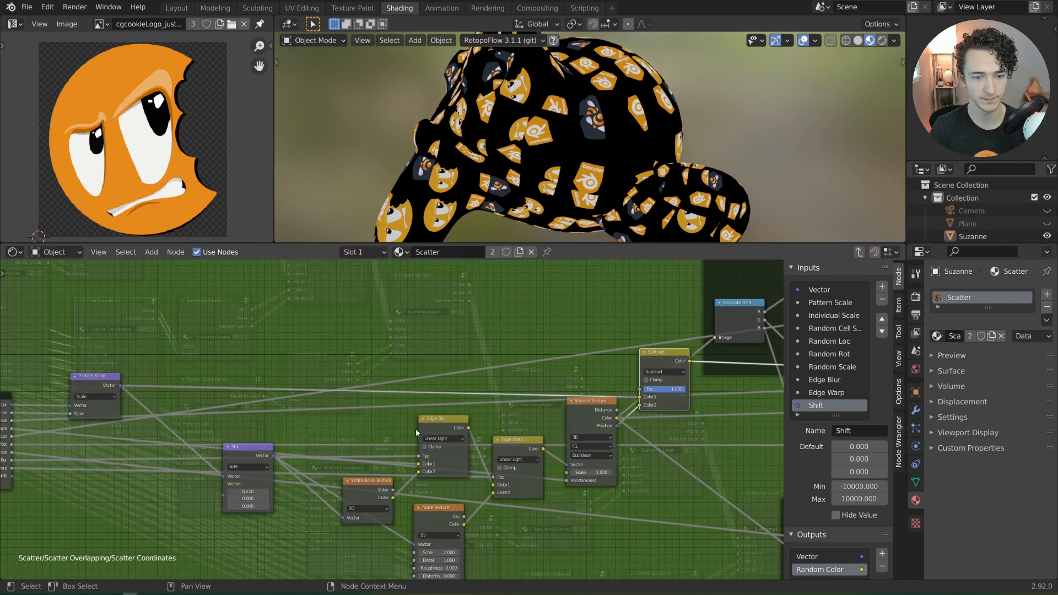
# Step: Set the disconnected Shift node's X offset to 0.760 to test its effect on the scattered logos
pyautogui.scroll(3, 215, 467)
pyautogui.keyDown('shift'); pyautogui.moveTo(284, 480); pyautogui.dragTo(582, 480); pyautogui.keyUp('shift')
pyautogui.moveTo(267, 440); pyautogui.dragTo(335, 406, button='middle')
pyautogui.scroll(2, 335, 406)
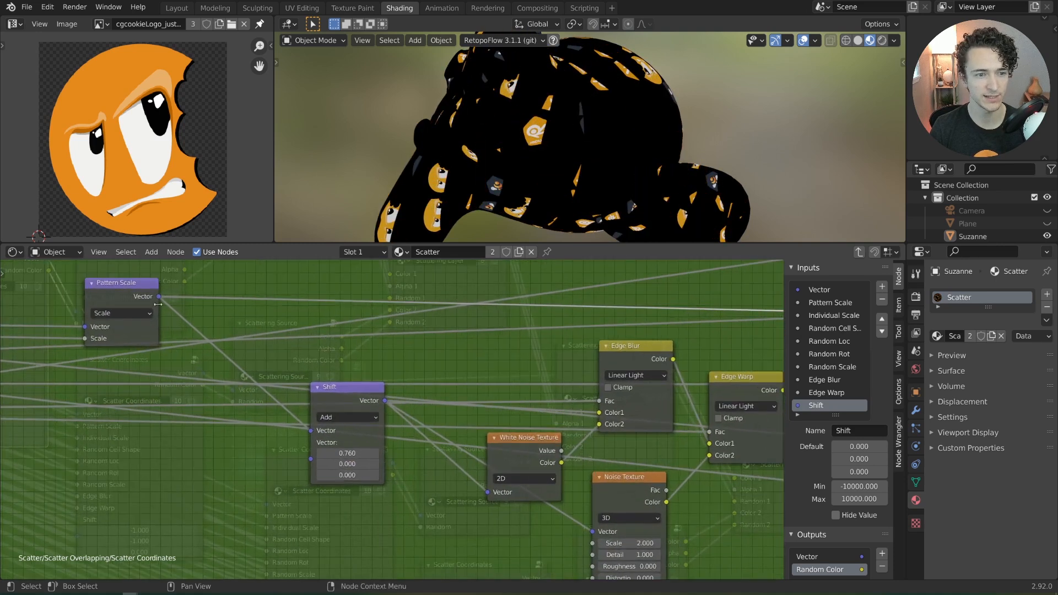
# Step: Reconnect the group's Shift input to the Shift node and return to the top-level Scatter material
pyautogui.moveTo(159, 304); pyautogui.dragTo(304, 298, button='middle')
pyautogui.moveTo(144, 424); pyautogui.dragTo(466, 454)
pyautogui.press('Tab')
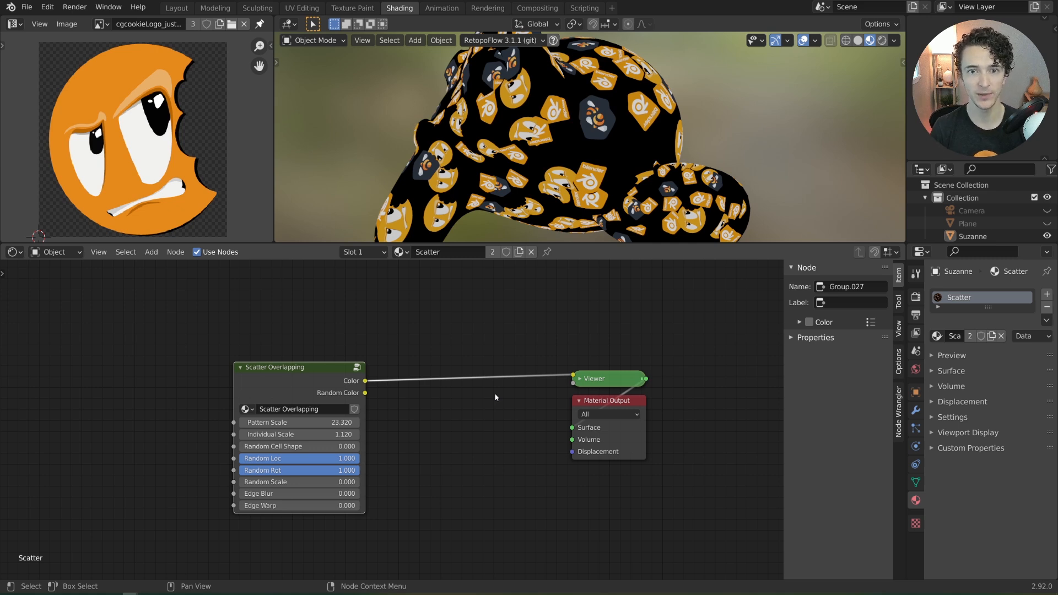
# Step: Preview the concrete image texture on Suzanne and set Random Rot of its Scatter Coordinates node to 0.000
pyautogui.scroll(-7, 485, 394)
pyautogui.moveTo(183, 387); pyautogui.dragTo(602, 376, button='middle')
pyautogui.moveTo(453, 399); pyautogui.dragTo(479, 403, button='middle')
pyautogui.scroll(1, 441, 369)
pyautogui.keyDown('ctrl'); pyautogui.keyDown('shift'); pyautogui.click(411, 343); pyautogui.keyUp('shift'); pyautogui.keyUp('ctrl')
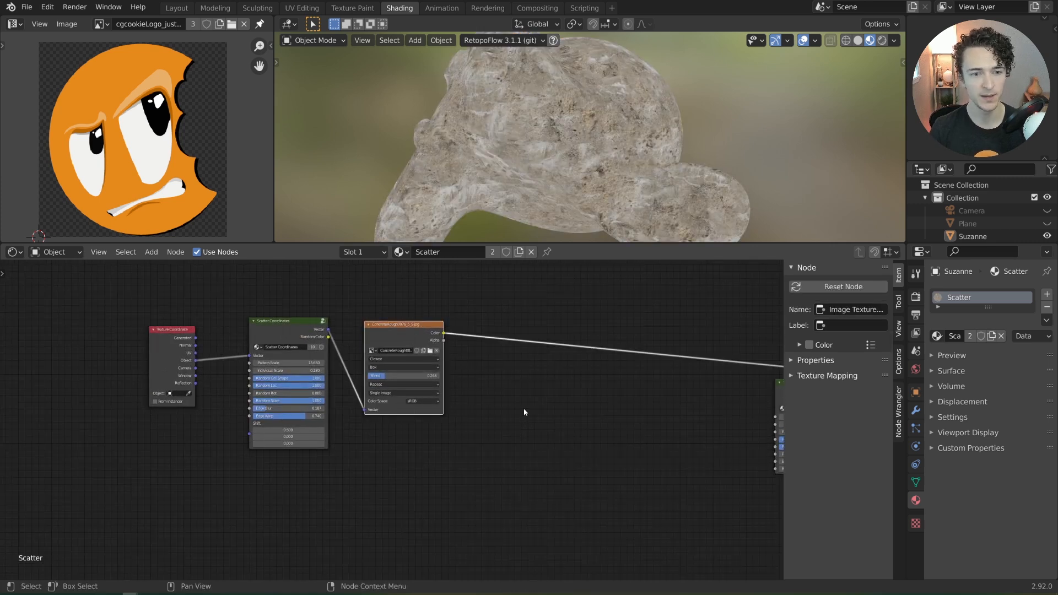
pyautogui.scroll(2, 460, 454)
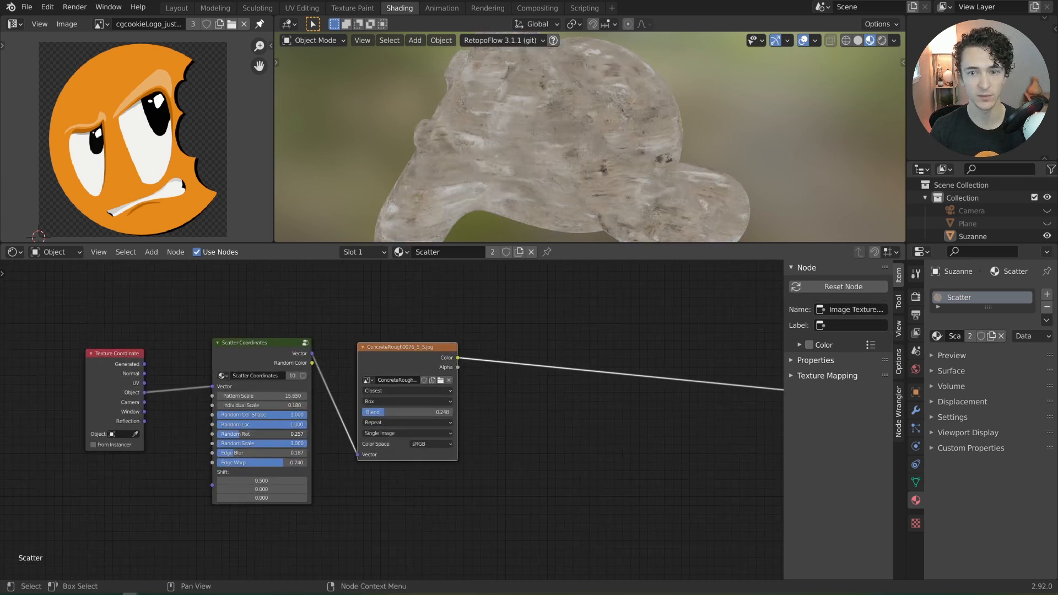
pyautogui.moveTo(240, 433); pyautogui.dragTo(220, 434)
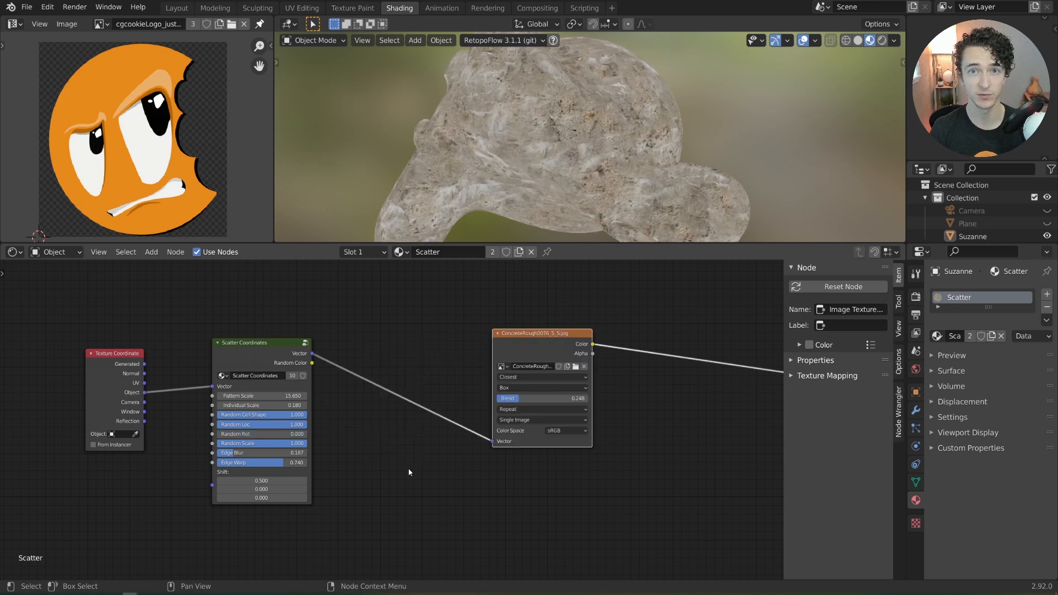
# Step: Duplicate the concrete image texture below, add Mapping and Texture Coordinate nodes to the copy, and preview it on Suzanne
pyautogui.hotkey('shift', 'a')
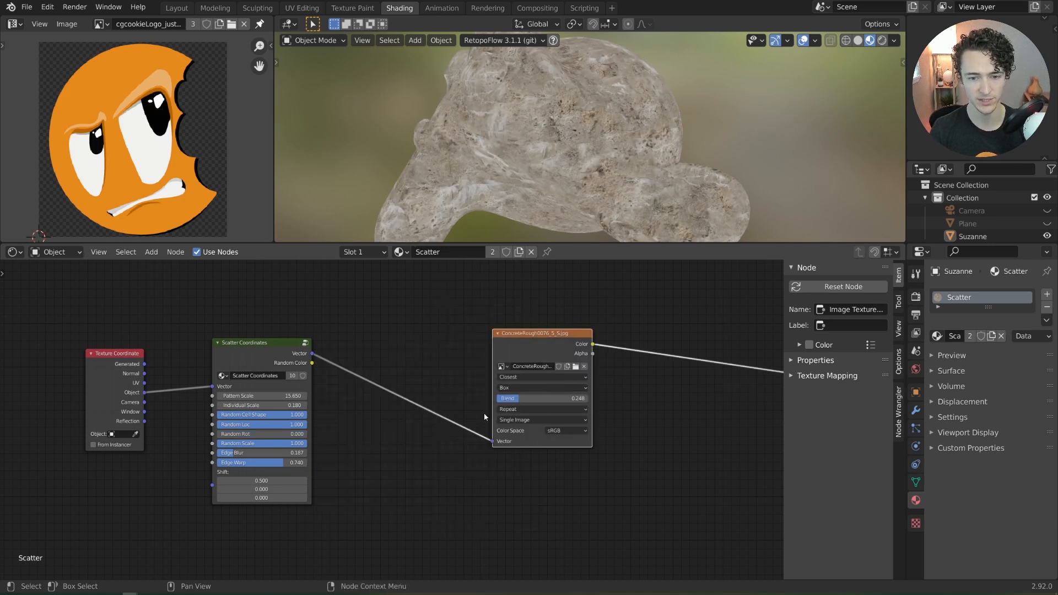
pyautogui.scroll(-2, 514, 351)
pyautogui.hotkey('shift', 'd')
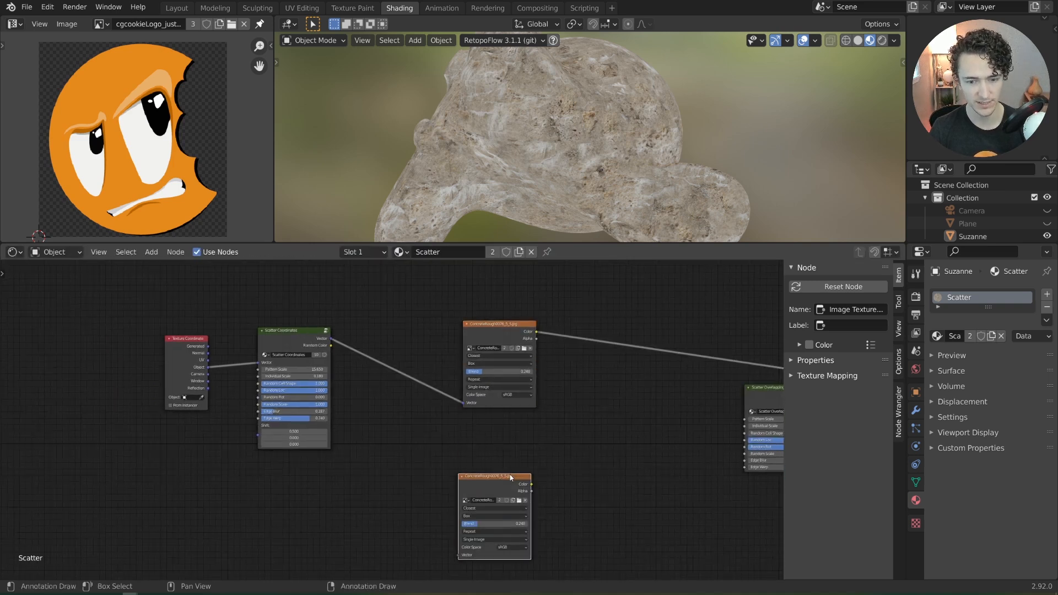
pyautogui.click(511, 478)
pyautogui.hotkey('ctrl', 't')
pyautogui.moveTo(510, 477); pyautogui.dragTo(514, 398, button='middle')
pyautogui.scroll(3, 518, 399)
pyautogui.keyDown('ctrl'); pyautogui.keyDown('shift'); pyautogui.click(531, 401); pyautogui.keyUp('shift'); pyautogui.keyUp('ctrl')
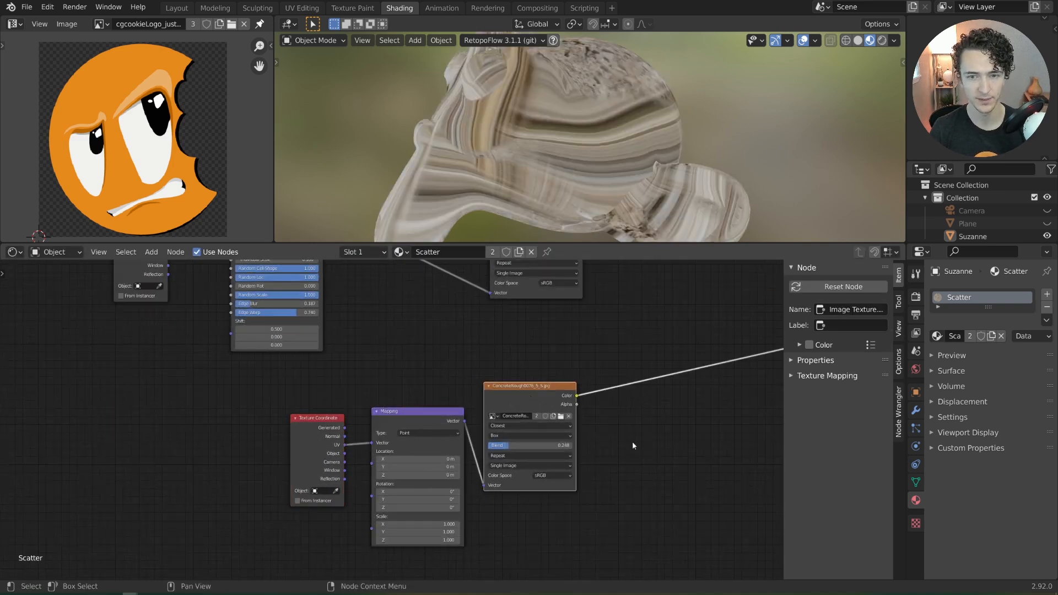
# Step: Feed the Mapping node from the Object coordinates and set its rotation to X 77° and Y 27.9°
pyautogui.moveTo(633, 441); pyautogui.dragTo(588, 429, button='middle')
pyautogui.scroll(1, 484, 435)
pyautogui.moveTo(286, 436); pyautogui.dragTo(323, 422)
pyautogui.scroll(1, 522, 194)
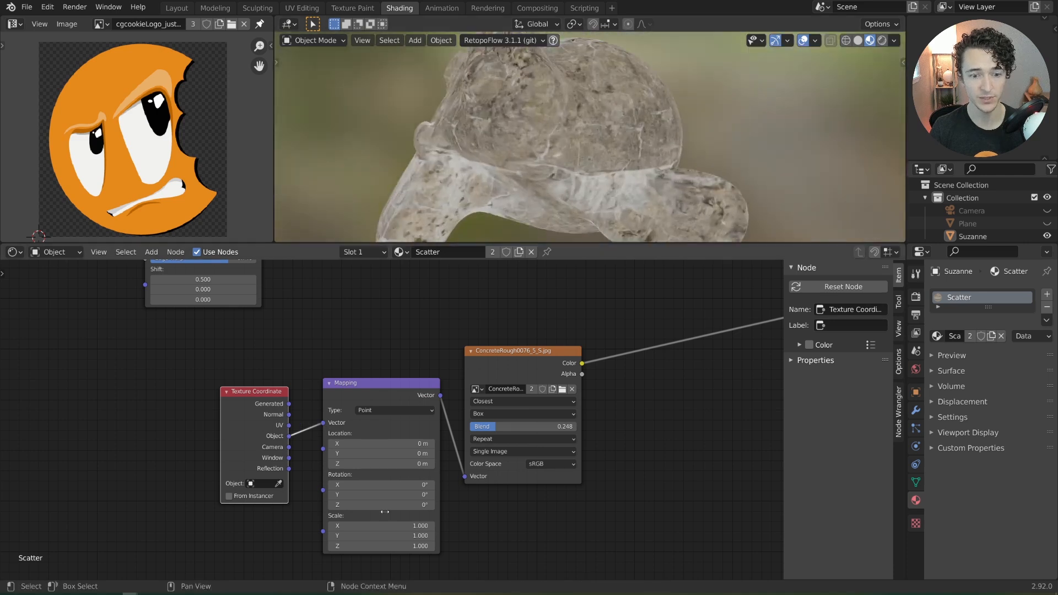
pyautogui.moveTo(385, 485)
pyautogui.mouseDown()
pyautogui.moveTo(428, 484)
pyautogui.moveTo(383, 494)
pyautogui.moveTo(397, 494)
pyautogui.mouseUp()
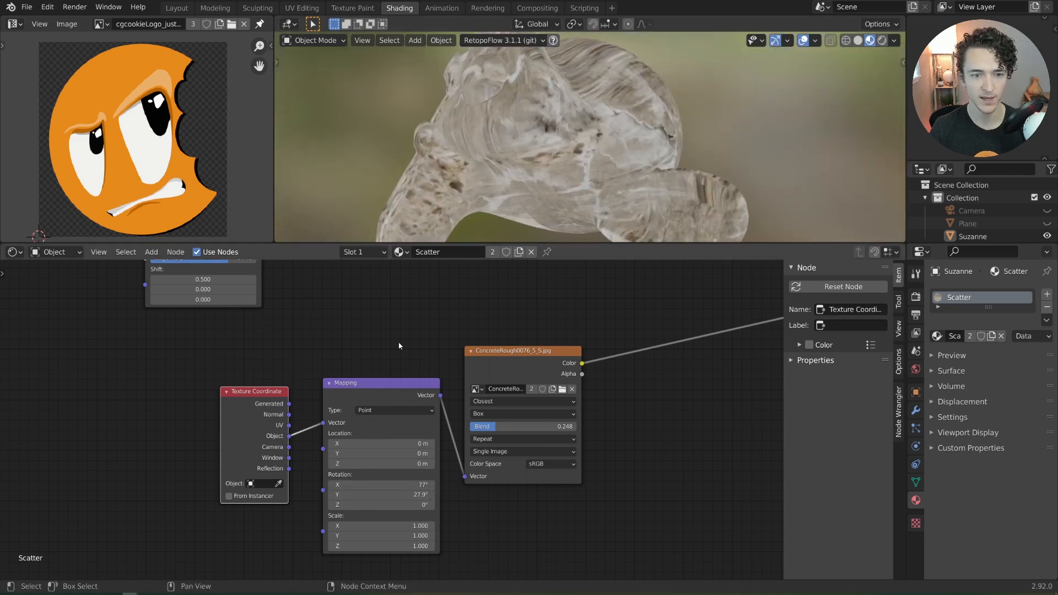
# Step: Delete the temporary Texture Coordinate, Mapping and duplicate concrete image nodes
pyautogui.scroll(-3, 256, 396)
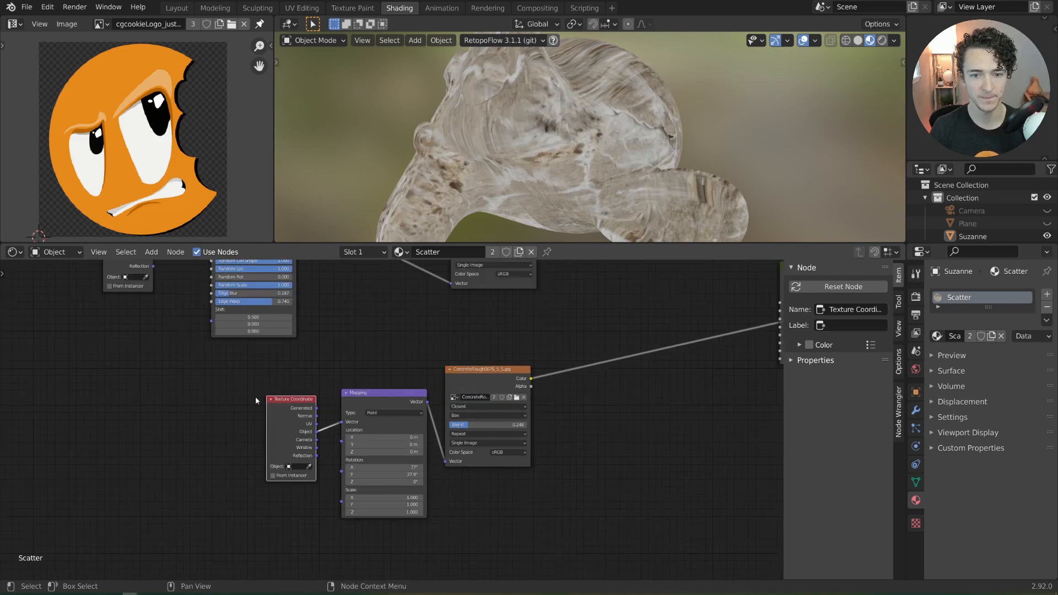
pyautogui.moveTo(246, 381); pyautogui.dragTo(544, 441)
pyautogui.press('x')
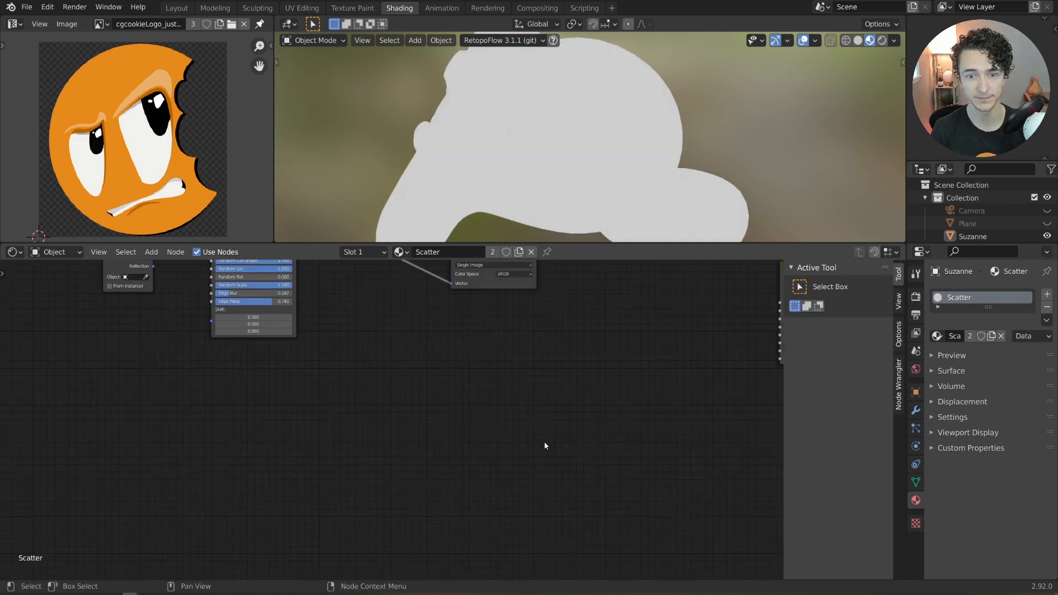
# Step: Move the remaining concrete image node next to the Scatter Coordinates node
pyautogui.moveTo(546, 364); pyautogui.dragTo(526, 472, button='middle')
pyautogui.moveTo(481, 315); pyautogui.dragTo(365, 333)
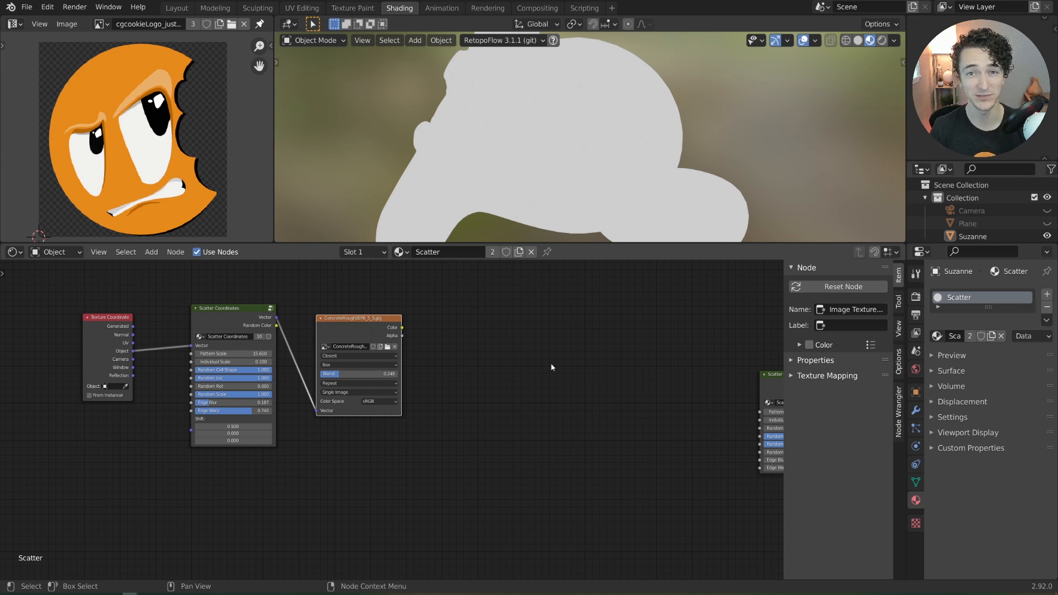
pyautogui.moveTo(604, 397); pyautogui.dragTo(490, 392, button='middle')
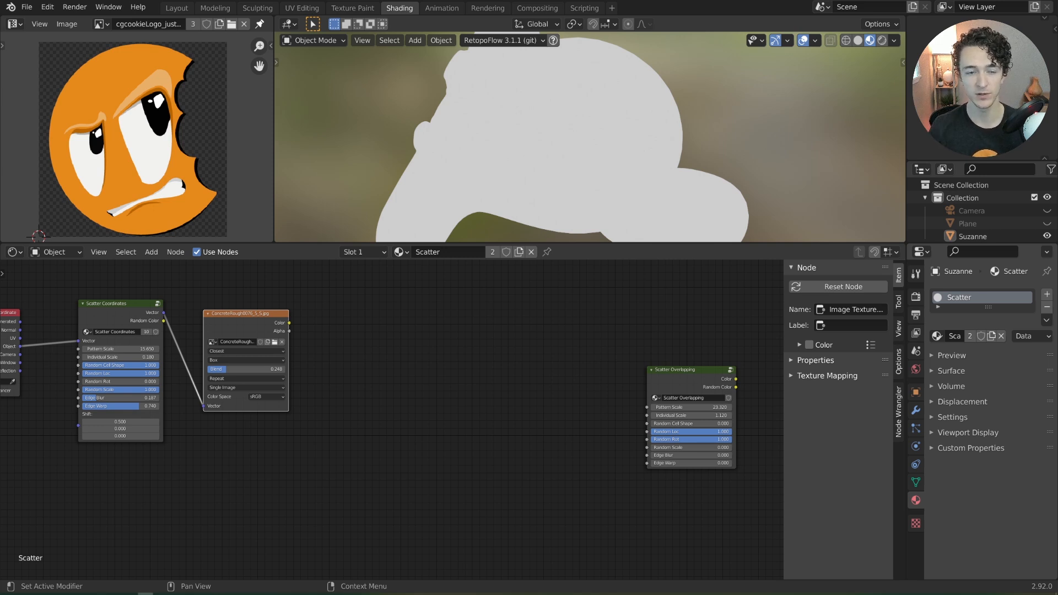
pyautogui.moveTo(365, 341); pyautogui.dragTo(390, 335, button='middle')
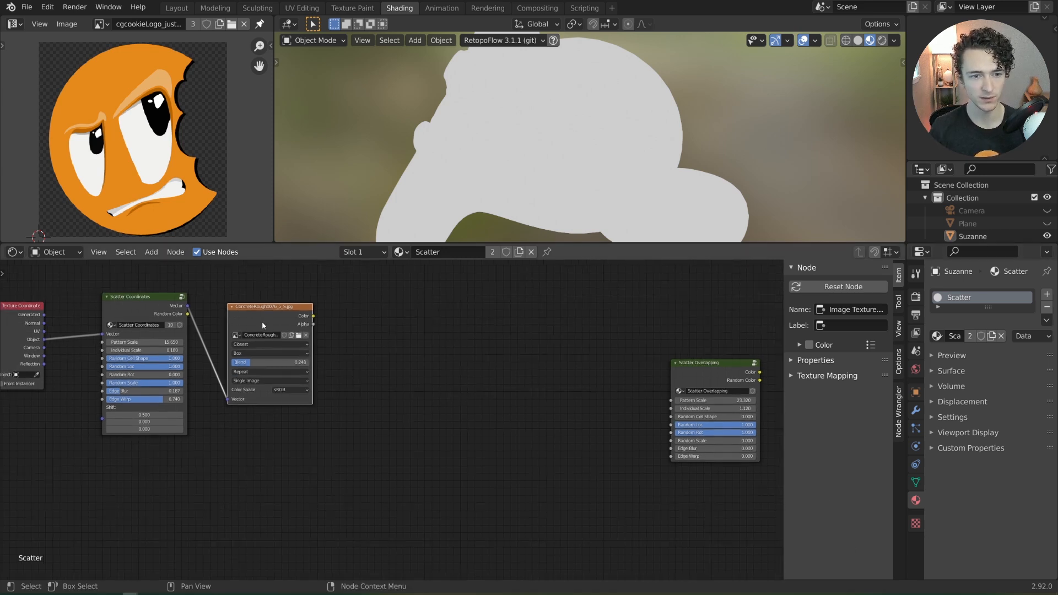
# Step: Duplicate the concrete image texture node below, set the copy's projection to Flat, and preview it on Suzanne
pyautogui.hotkey('shift', 'd')
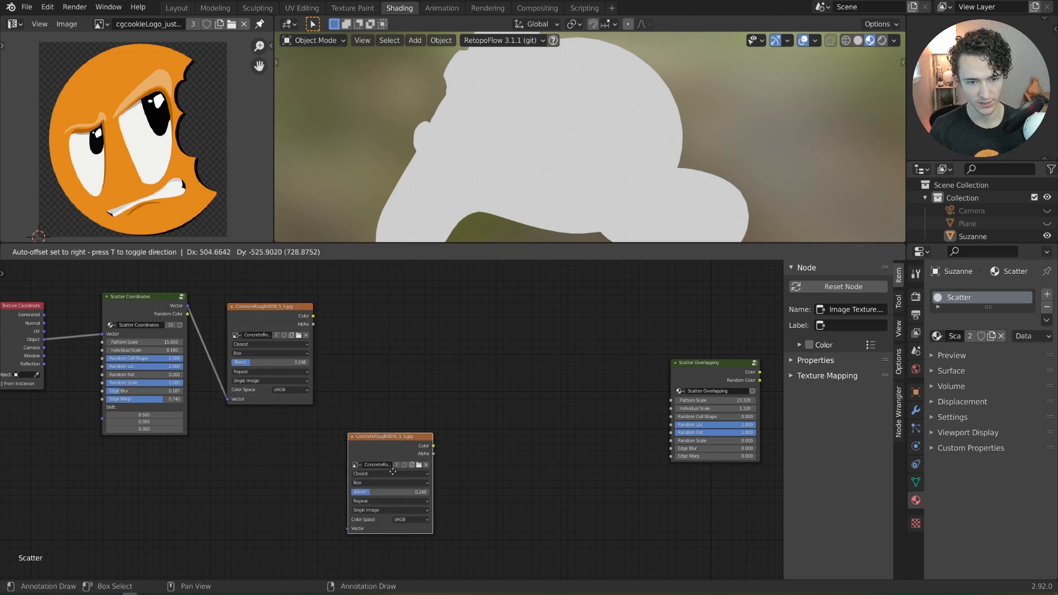
pyautogui.click(392, 472)
pyautogui.press('KP_Decimal')
pyautogui.click(386, 422)
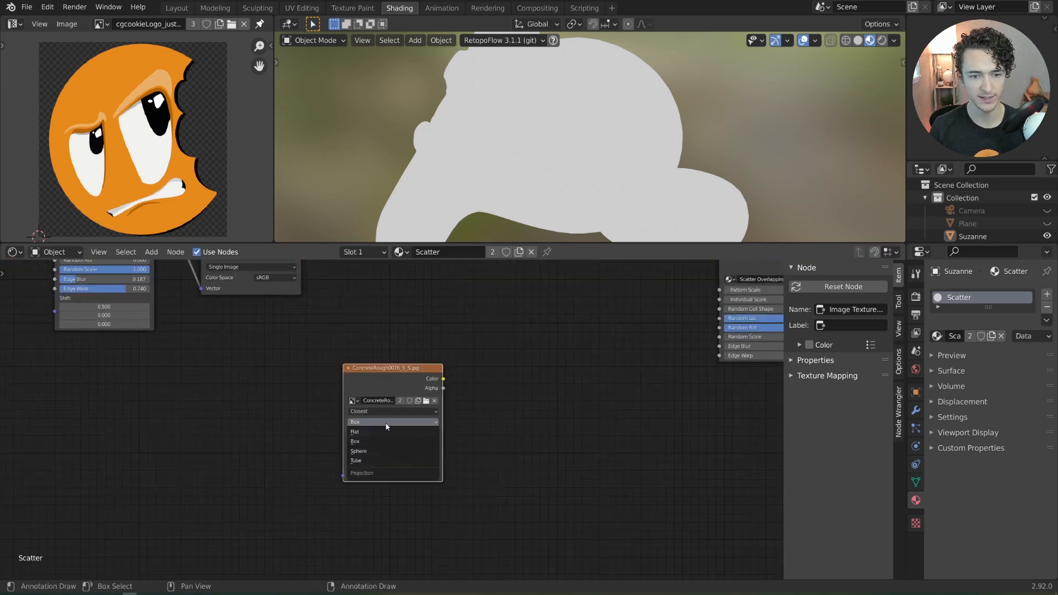
pyautogui.click(378, 433)
pyautogui.moveTo(442, 378); pyautogui.dragTo(719, 318)
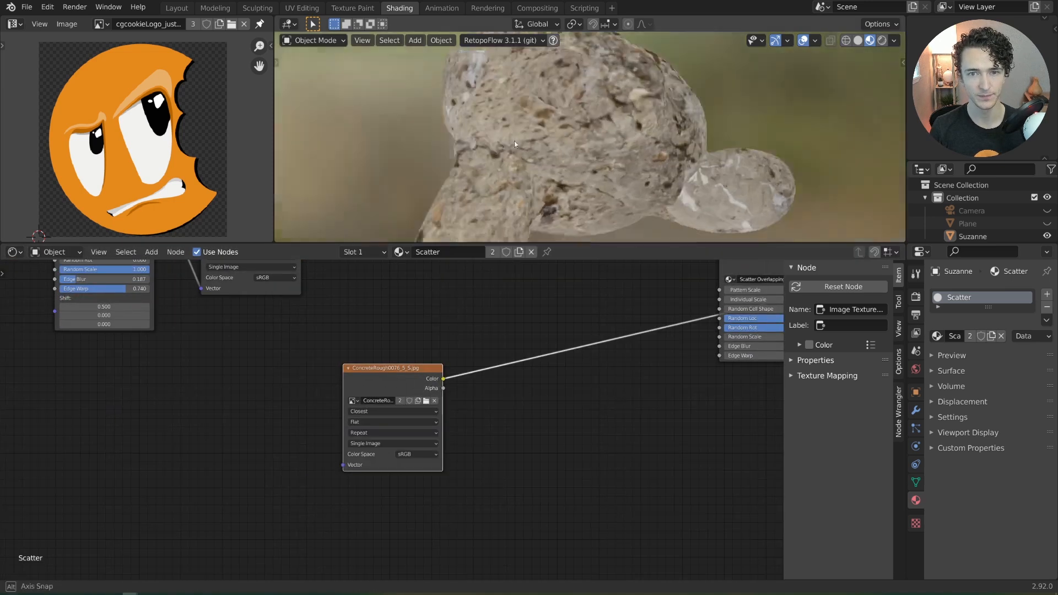
pyautogui.moveTo(514, 141); pyautogui.dragTo(530, 141, button='middle')
# Step: Duplicate the Texture Coordinate node and connect its Object output to the Vector input of the Flat concrete texture
pyautogui.moveTo(382, 387); pyautogui.dragTo(588, 463, button='middle')
pyautogui.scroll(-1, 275, 380)
pyautogui.click(209, 322)
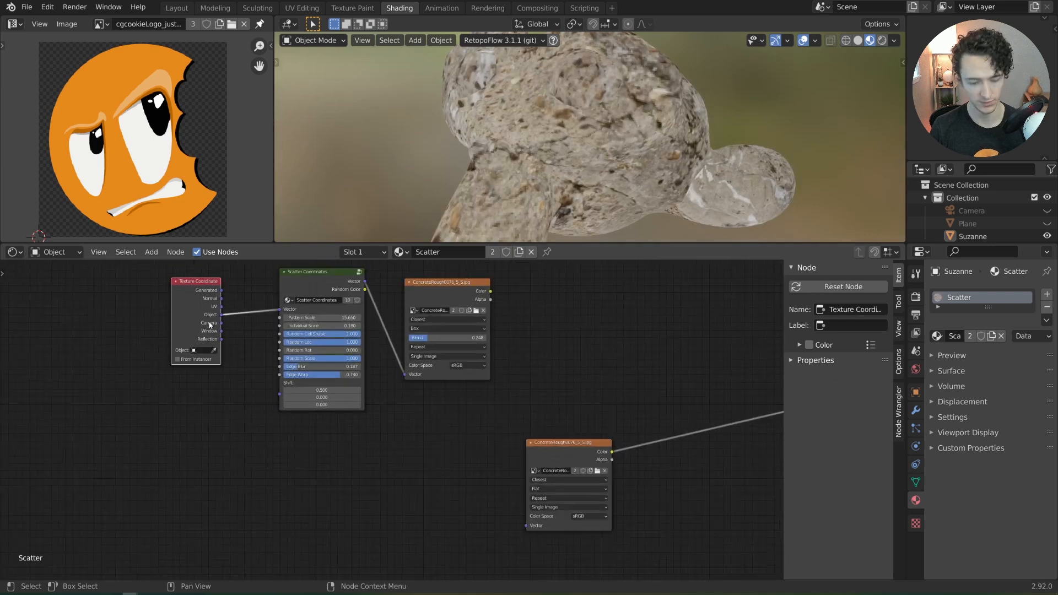
pyautogui.hotkey('shift', 'd')
pyautogui.click(321, 510)
pyautogui.moveTo(333, 499); pyautogui.dragTo(527, 526)
pyautogui.moveTo(616, 207); pyautogui.dragTo(538, 167, button='middle')
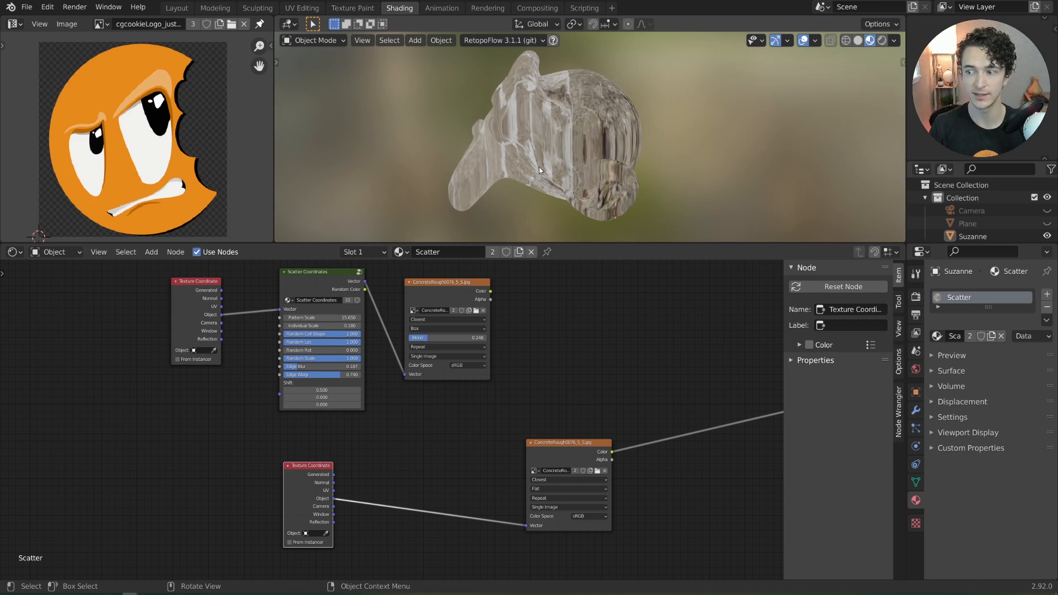
pyautogui.moveTo(560, 462); pyautogui.dragTo(571, 456)
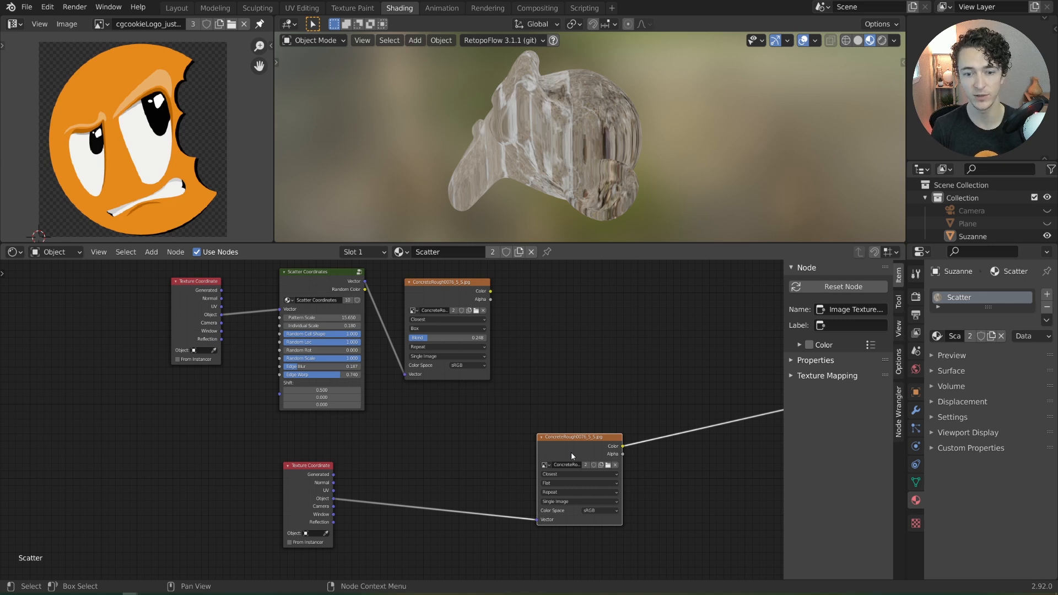
pyautogui.scroll(1, 471, 477)
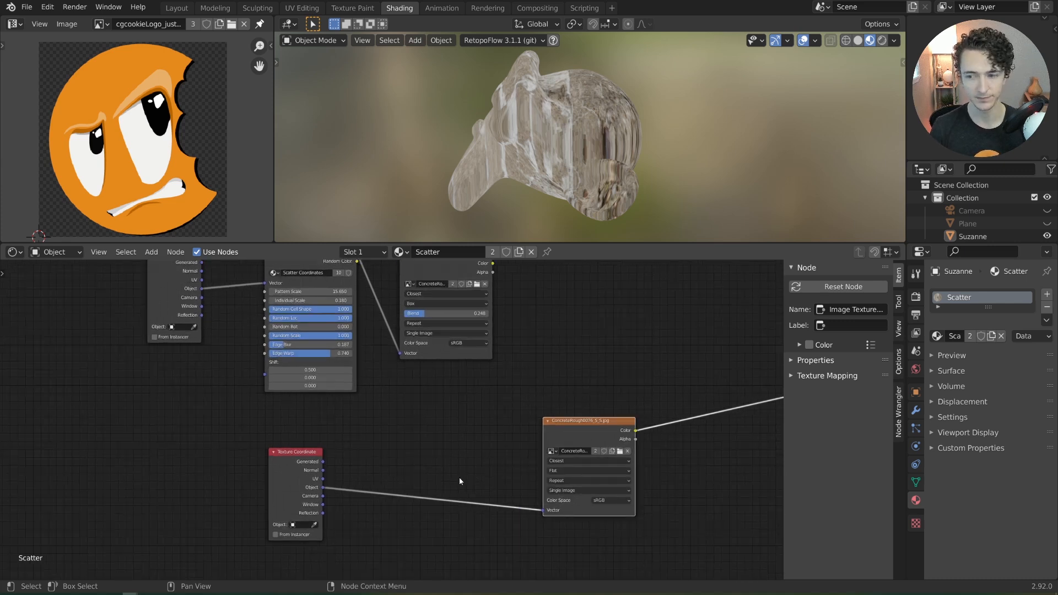
# Step: Preview the duplicate Texture Coordinate node's Normal output on Suzanne and insert a Separate XYZ node into that preview link
pyautogui.keyDown('ctrl'); pyautogui.keyDown('shift'); pyautogui.click(291, 480); pyautogui.keyUp('shift'); pyautogui.keyUp('ctrl')
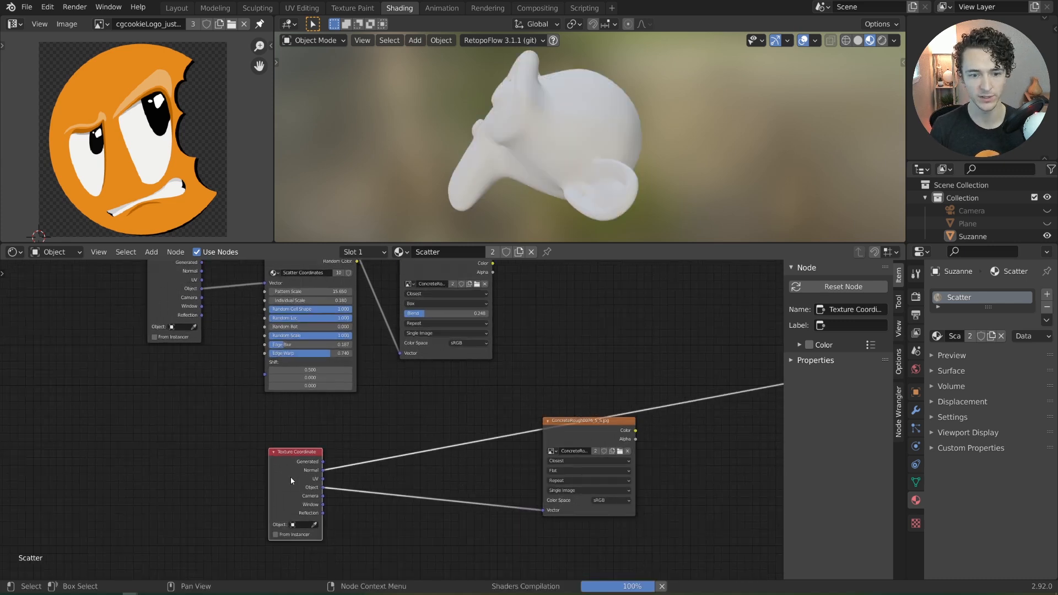
pyautogui.moveTo(532, 130); pyautogui.dragTo(546, 128, button='middle')
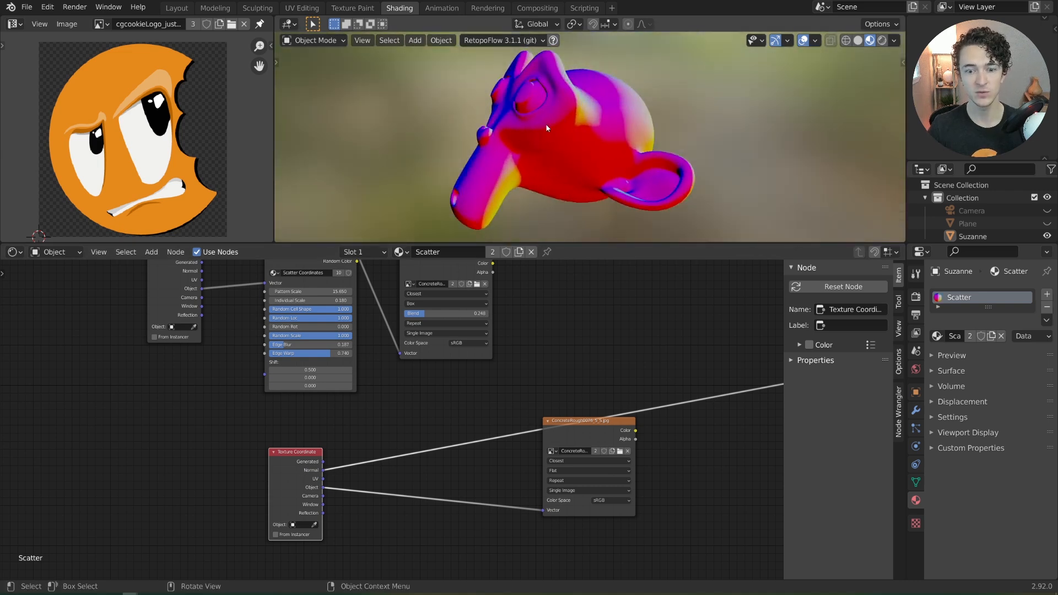
pyautogui.hotkey('shift', 'a')
pyautogui.moveTo(470, 433)
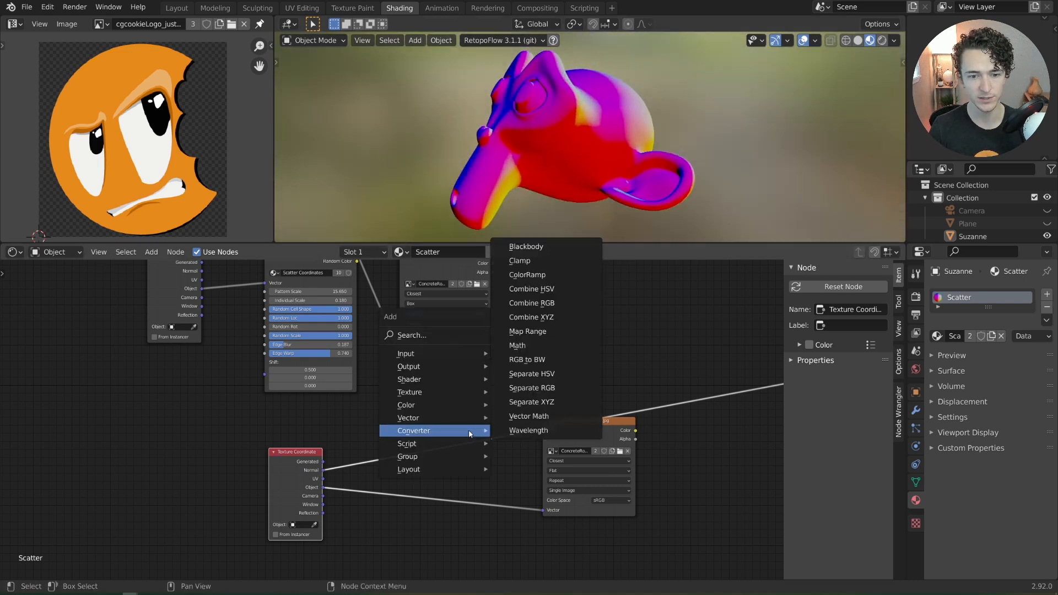
pyautogui.click(531, 402)
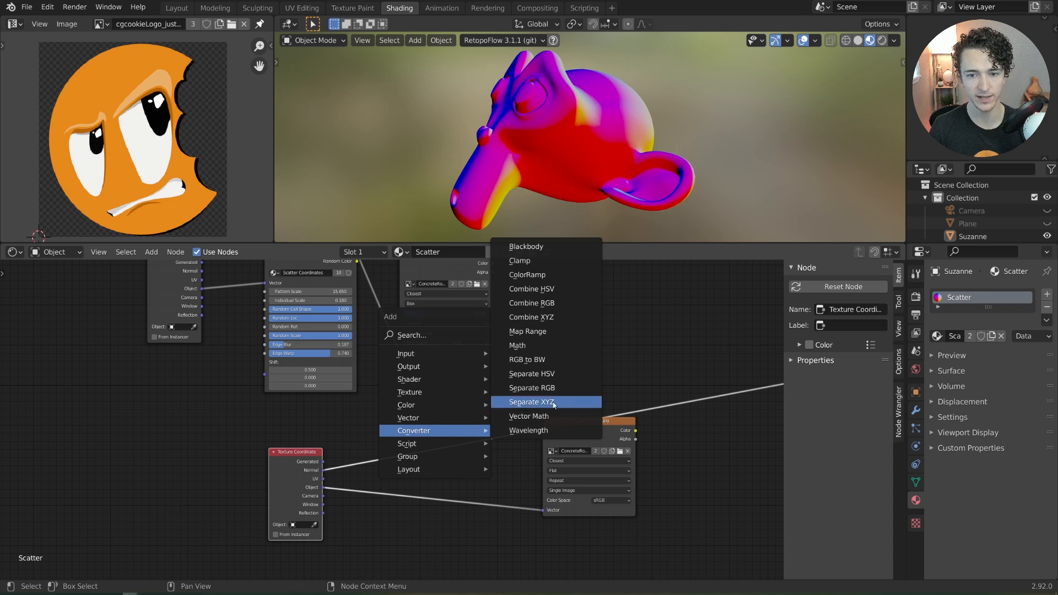
pyautogui.click(450, 483)
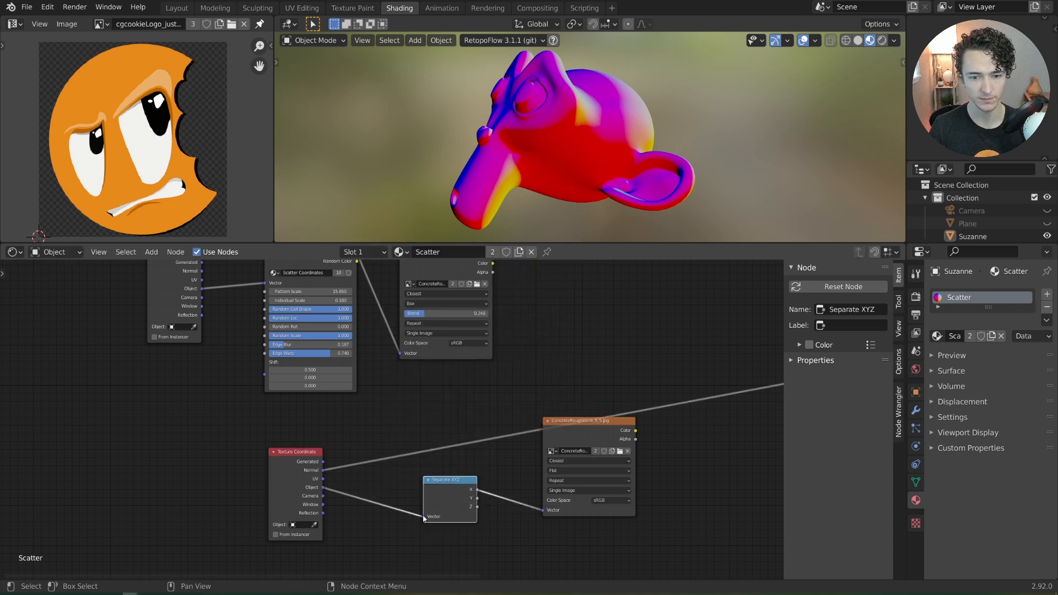
pyautogui.keyDown('alt'); pyautogui.moveTo(466, 494); pyautogui.dragTo(448, 433); pyautogui.keyUp('alt')
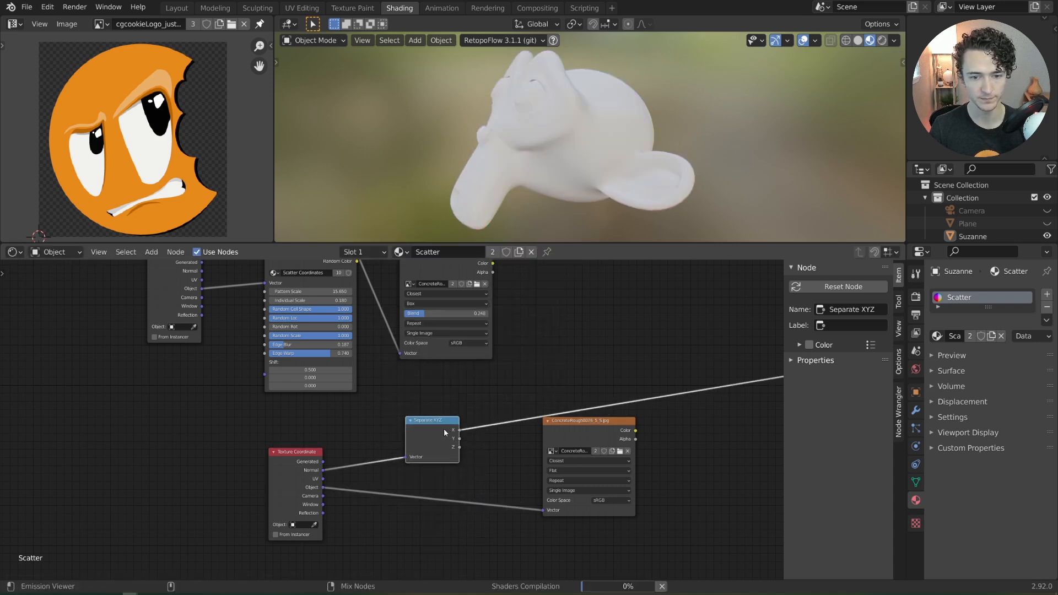
# Step: Cycle the Separate XYZ preview from X to Z and examine the shading on Suzanne from the front and side
pyautogui.moveTo(553, 163); pyautogui.dragTo(651, 165, button='middle')
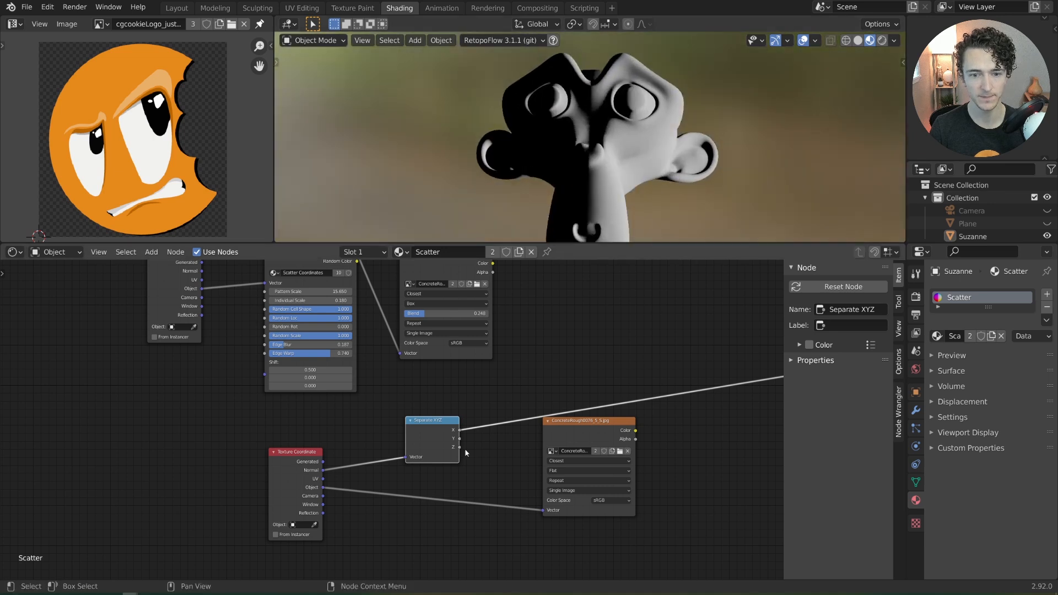
pyautogui.keyDown('ctrl'); pyautogui.keyDown('shift'); pyautogui.click(434, 438); pyautogui.keyUp('shift'); pyautogui.keyUp('ctrl')
pyautogui.keyDown('ctrl'); pyautogui.keyDown('shift'); pyautogui.click(434, 438); pyautogui.keyUp('shift'); pyautogui.keyUp('ctrl')
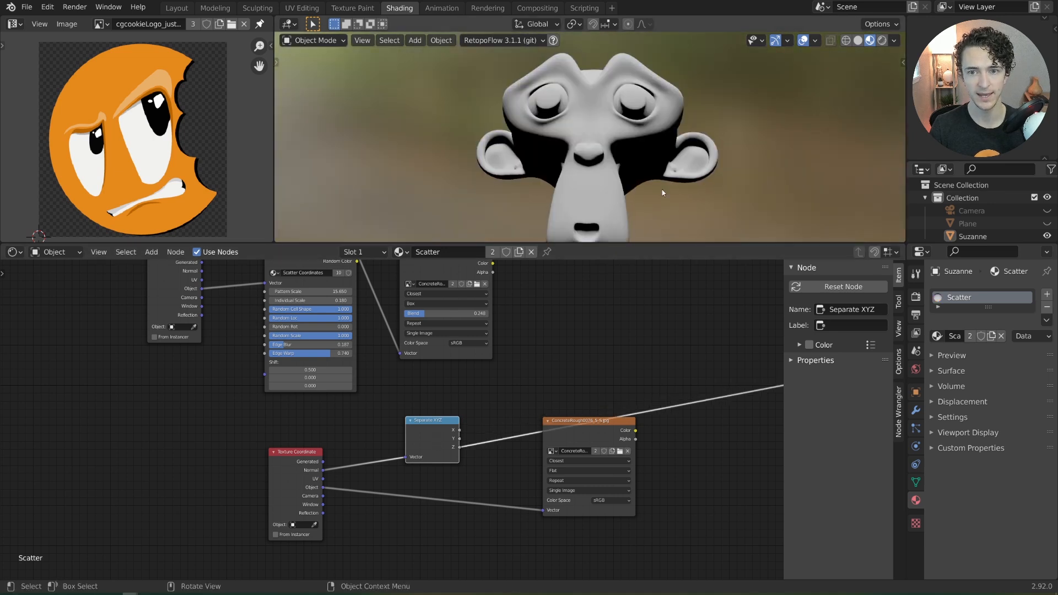
pyautogui.moveTo(662, 190); pyautogui.dragTo(553, 174, button='middle')
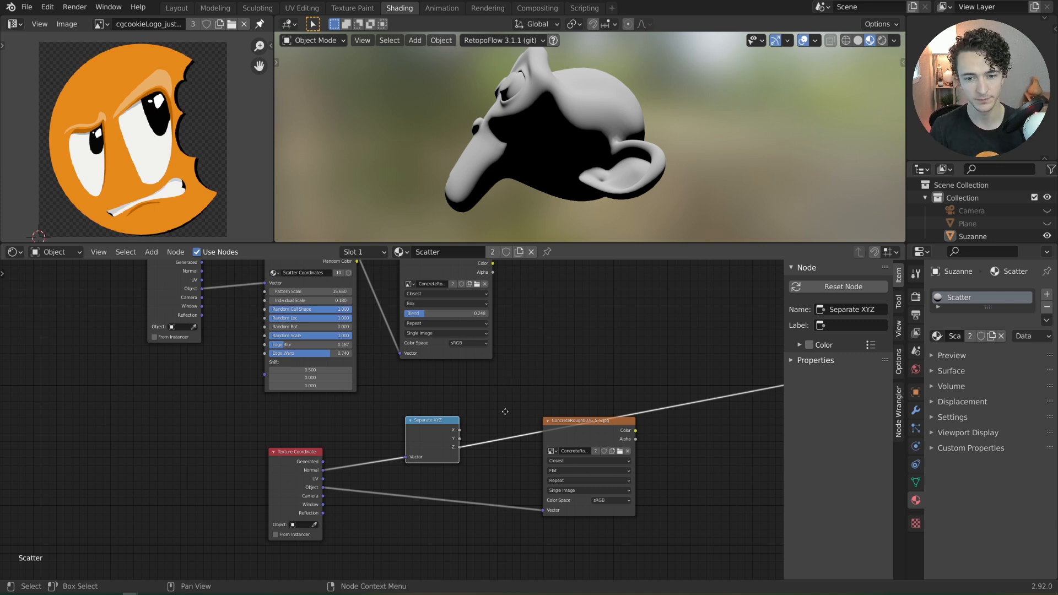
# Step: Insert a Math node after the Separate XYZ node's Z output, set it to Absolute, and inspect the result on Suzanne
pyautogui.moveTo(504, 412); pyautogui.dragTo(471, 401, button='middle')
pyautogui.scroll(1, 471, 401)
pyautogui.moveTo(576, 420); pyautogui.dragTo(646, 442)
pyautogui.hotkey('shift', 'a')
pyautogui.moveTo(509, 376)
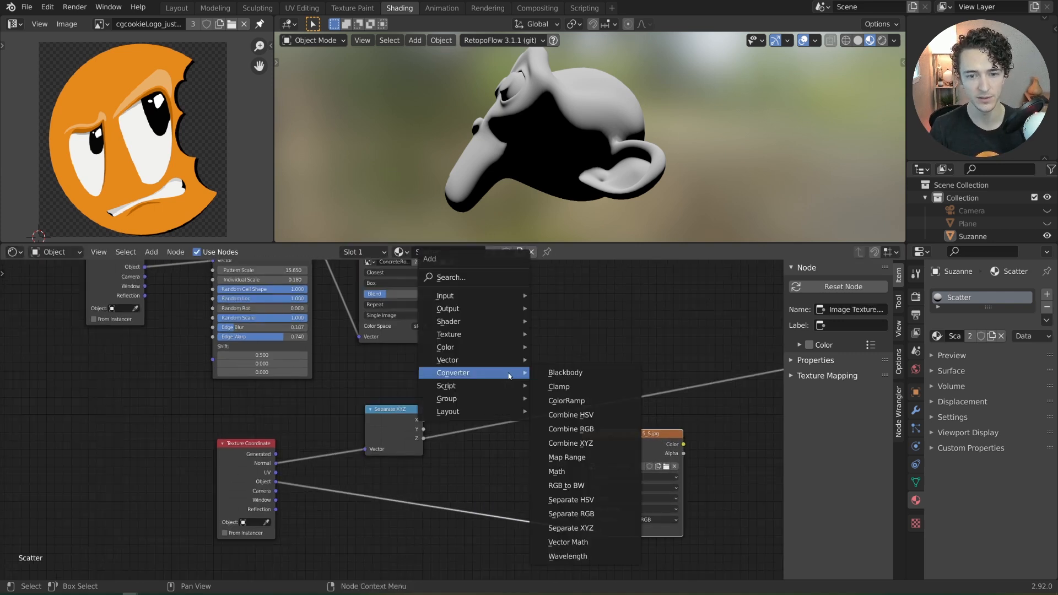
pyautogui.click(557, 471)
pyautogui.click(493, 432)
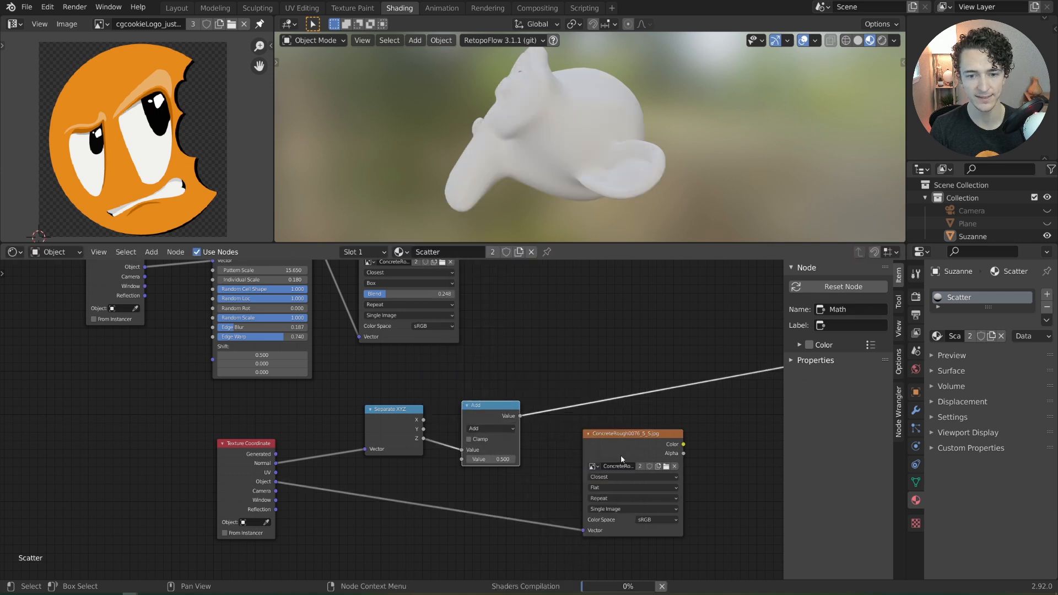
pyautogui.click(503, 429)
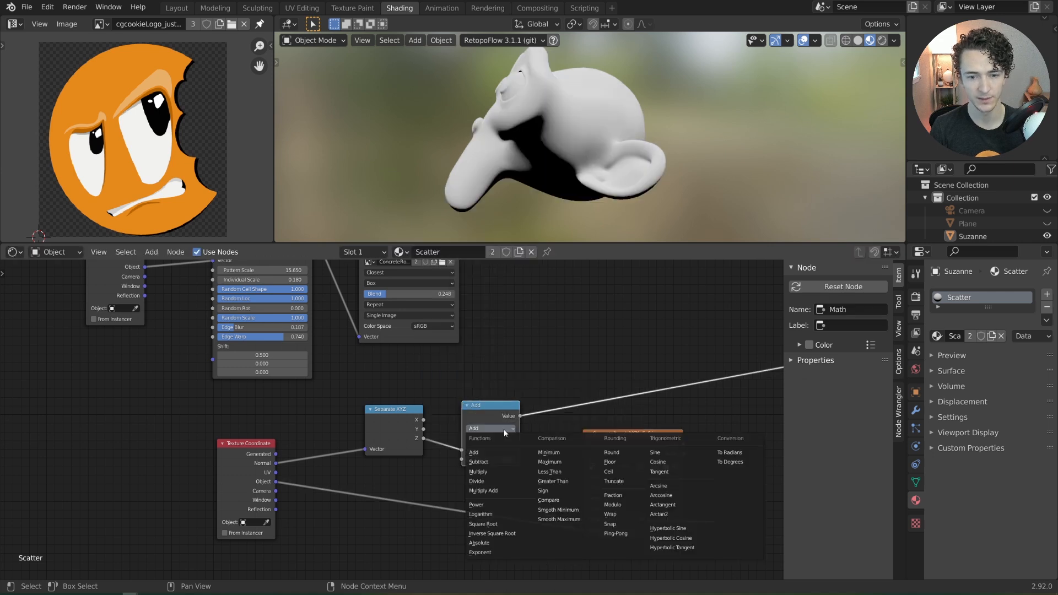
pyautogui.click(485, 543)
pyautogui.moveTo(491, 412); pyautogui.dragTo(484, 413)
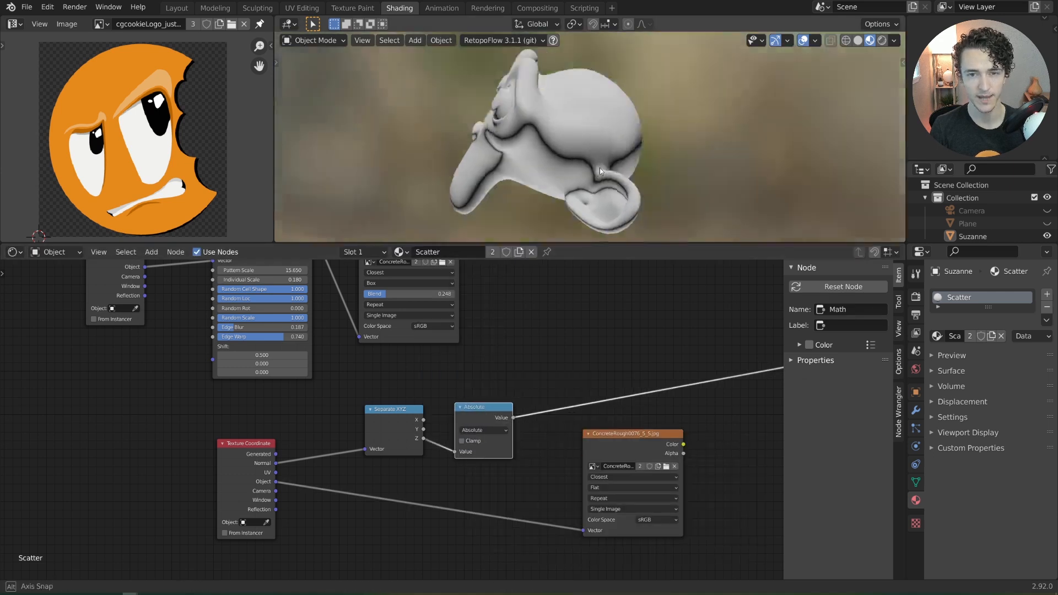
pyautogui.moveTo(600, 168); pyautogui.dragTo(667, 161, button='middle')
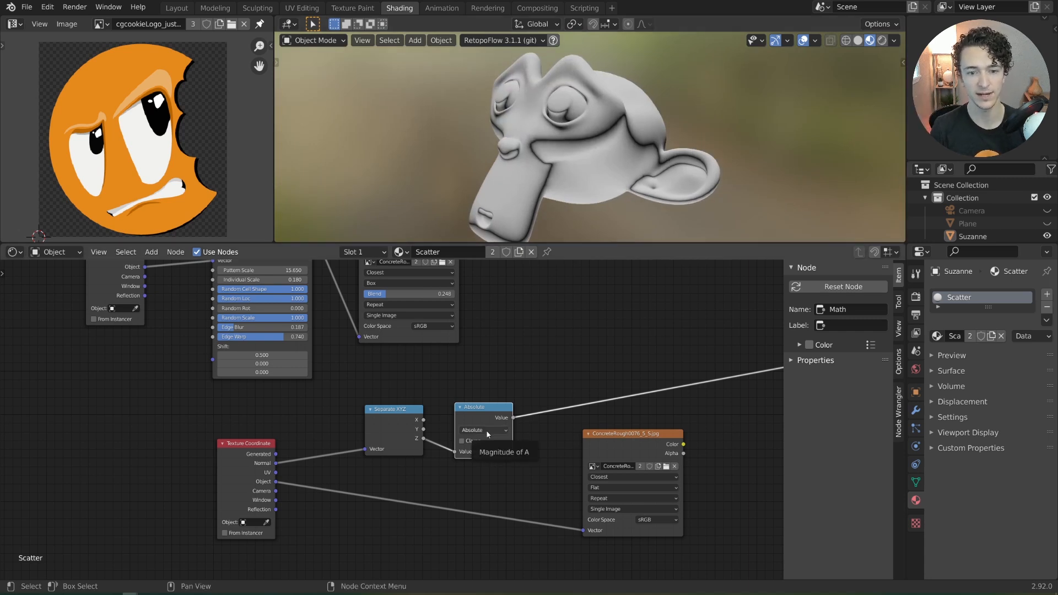
# Step: Remove the Absolute node while keeping the Z output linked to the preview
pyautogui.click(413, 426)
pyautogui.moveTo(481, 412); pyautogui.dragTo(492, 418)
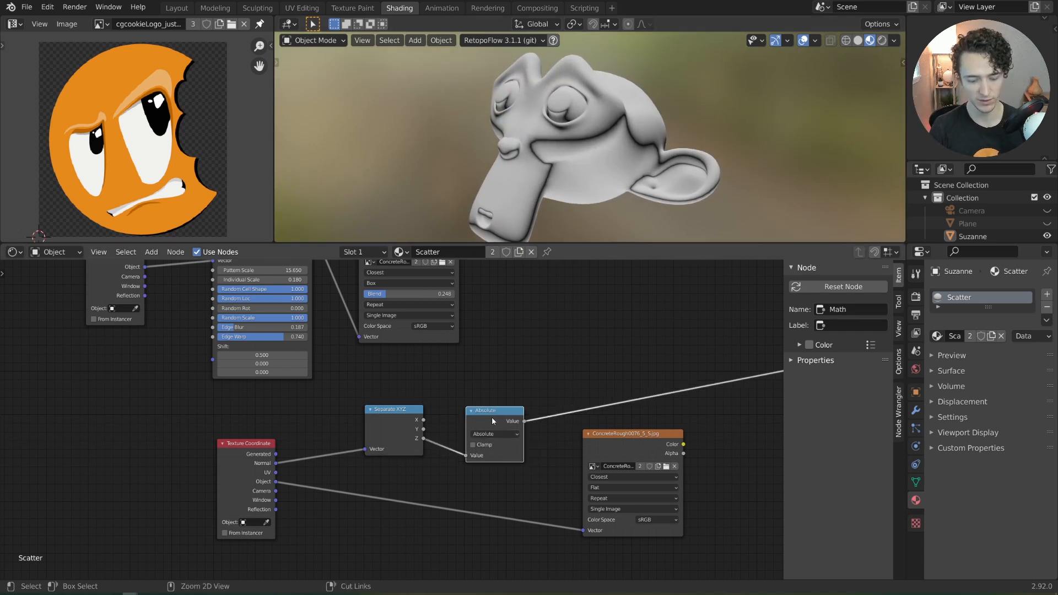
pyautogui.hotkey('ctrl', 'x')
# Step: Insert a Vector Math node set to Absolute between the lower Texture Coordinate's Normal output and Separate XYZ, and tidy the spacing
pyautogui.moveTo(413, 421); pyautogui.dragTo(481, 424)
pyautogui.hotkey('shift', 'a')
pyautogui.moveTo(334, 392)
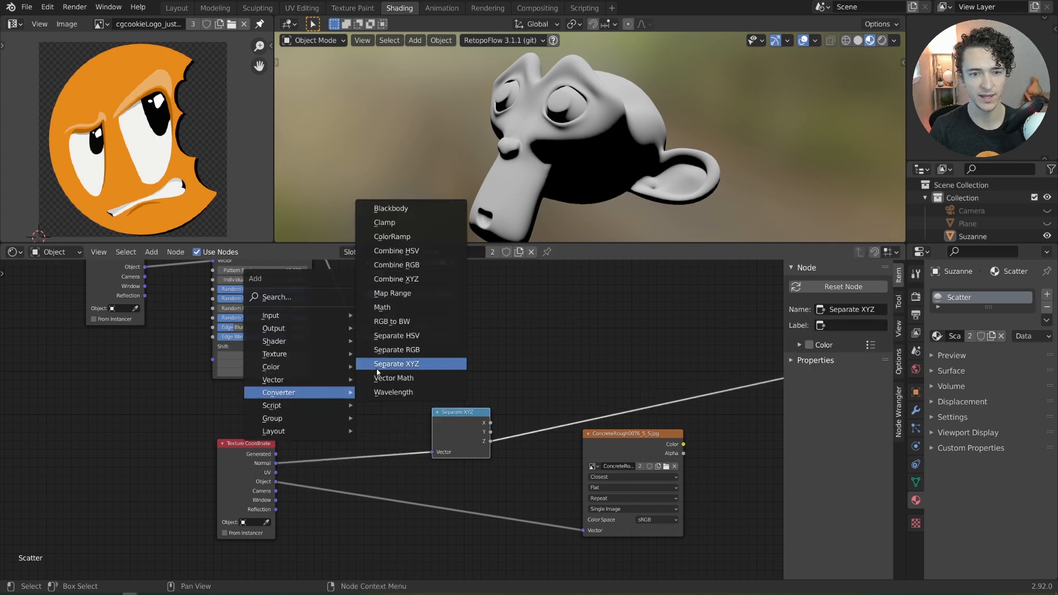
pyautogui.click(394, 378)
pyautogui.click(365, 402)
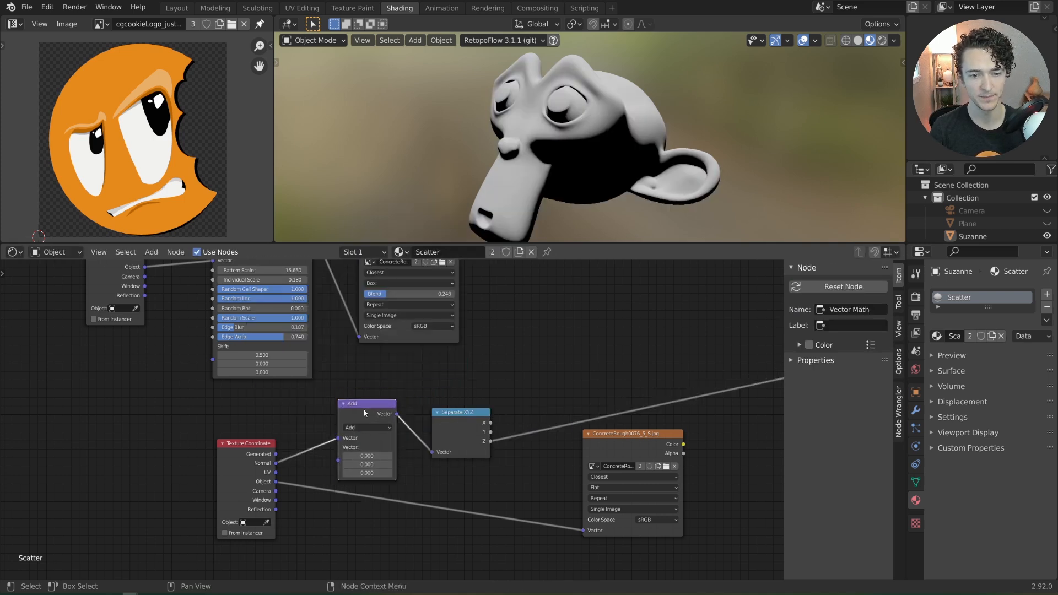
pyautogui.click(369, 428)
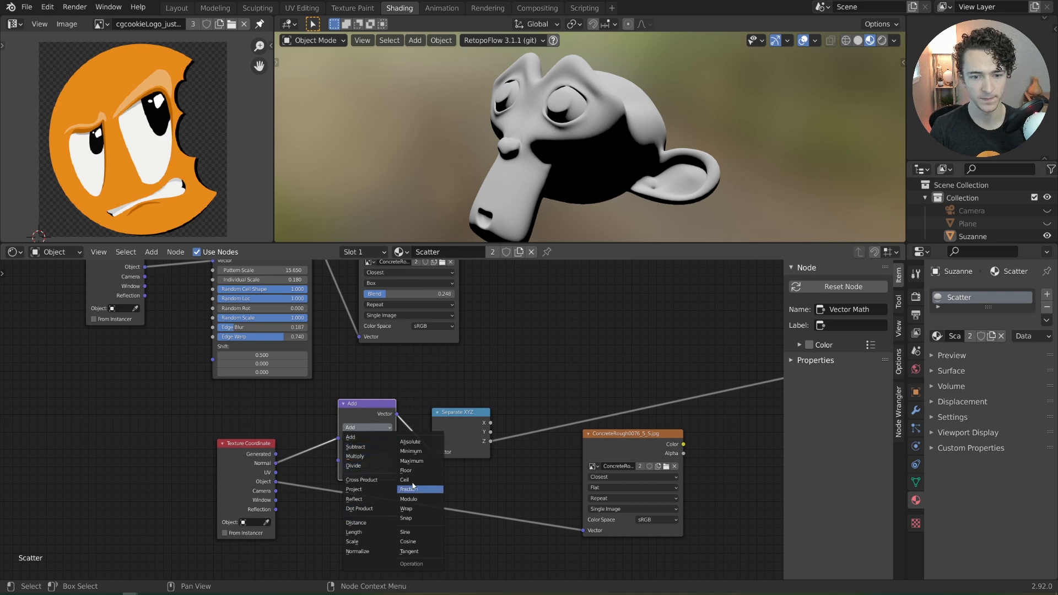
pyautogui.click(419, 444)
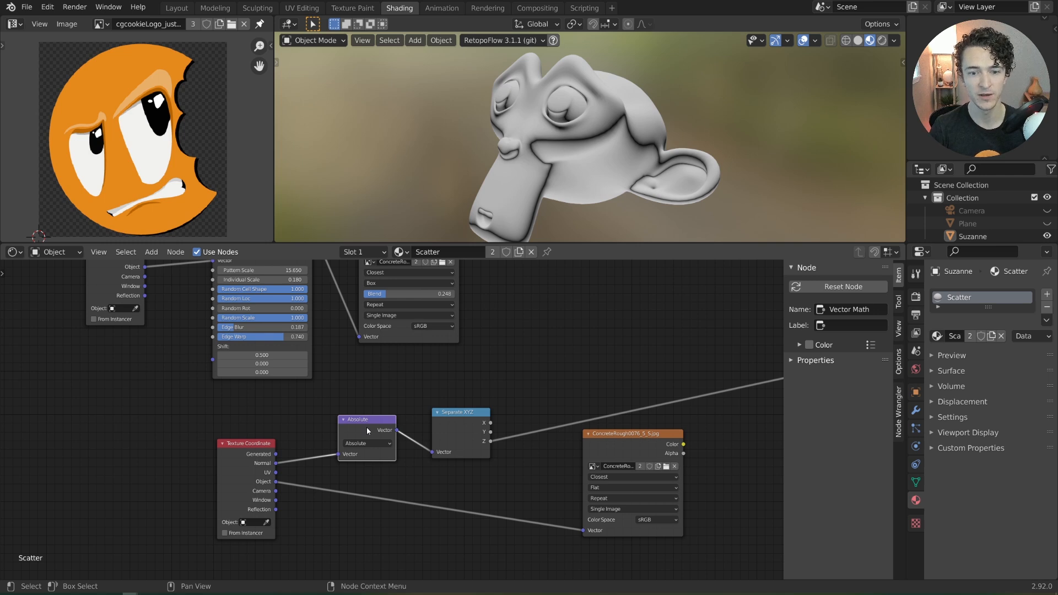
pyautogui.moveTo(481, 437); pyautogui.dragTo(460, 440)
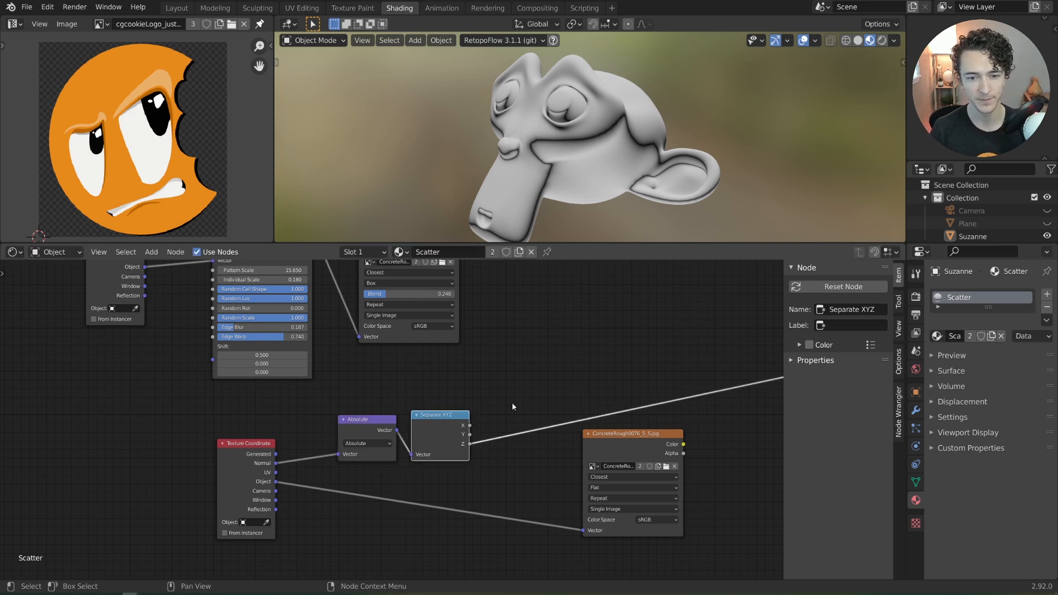
# Step: Cycle the preview through the Separate XYZ outputs and examine the absolute normal shading on Suzanne from several angles
pyautogui.moveTo(518, 406); pyautogui.dragTo(471, 398, button='middle')
pyautogui.scroll(1, 471, 398)
pyautogui.keyDown('ctrl'); pyautogui.keyDown('shift'); pyautogui.click(399, 428); pyautogui.keyUp('shift'); pyautogui.keyUp('ctrl')
pyautogui.moveTo(623, 187); pyautogui.dragTo(408, 182, button='middle')
pyautogui.keyDown('ctrl'); pyautogui.keyDown('shift'); pyautogui.click(405, 432); pyautogui.keyUp('shift'); pyautogui.keyUp('ctrl')
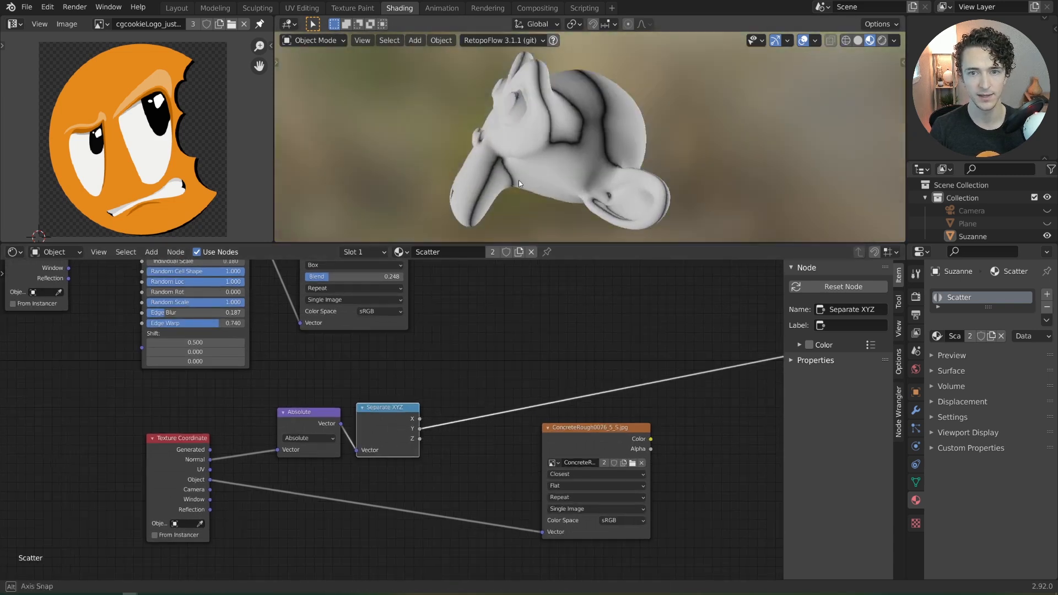
pyautogui.moveTo(519, 184); pyautogui.dragTo(626, 188, button='middle')
pyautogui.keyDown('ctrl'); pyautogui.keyDown('shift'); pyautogui.click(396, 430); pyautogui.keyUp('shift'); pyautogui.keyUp('ctrl')
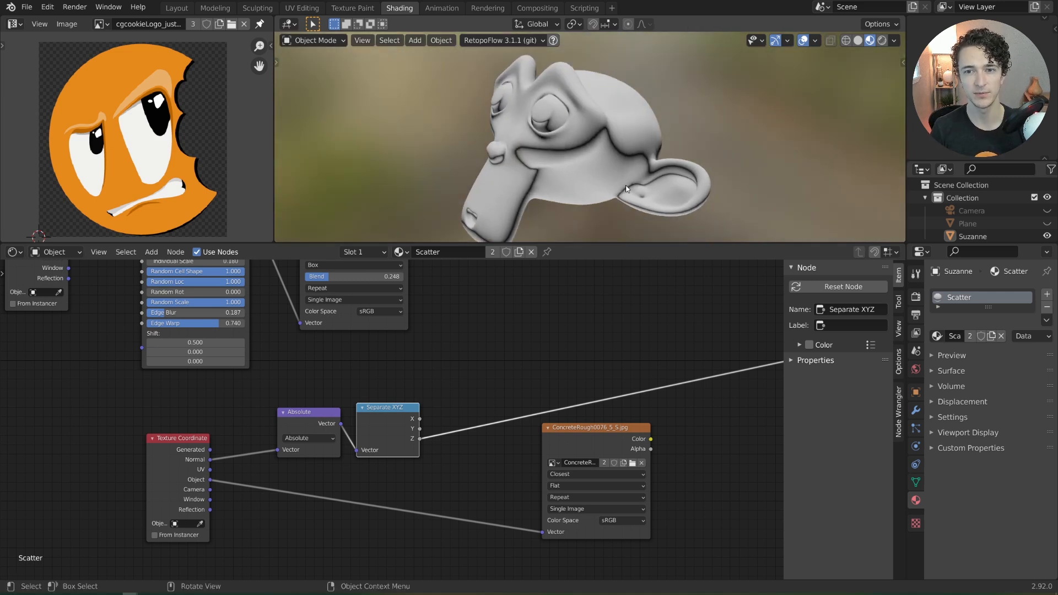
pyautogui.scroll(5, 646, 163)
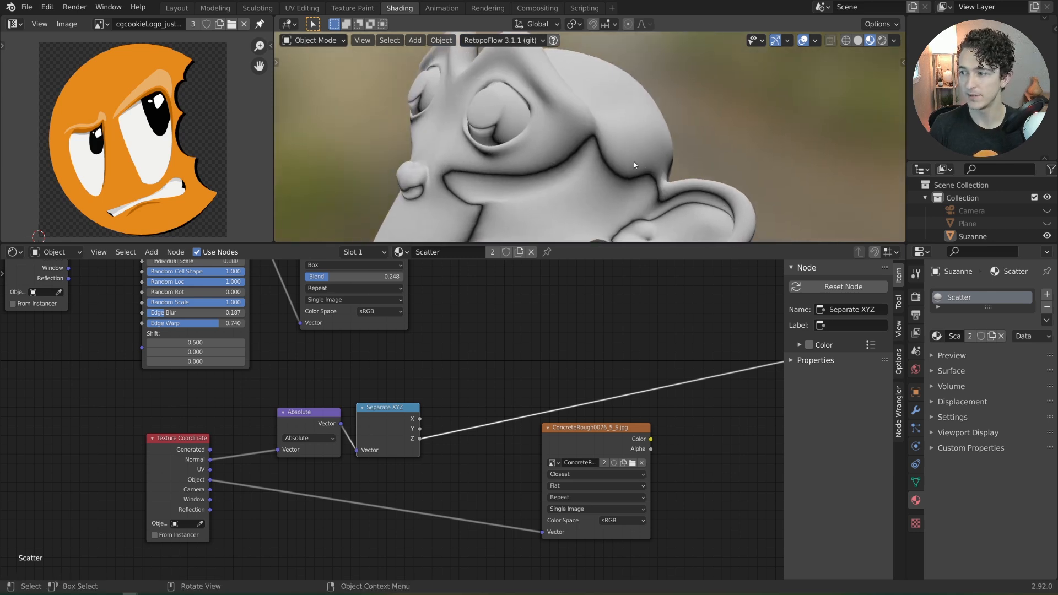
# Step: Add a Math node set to Less Than, link X to Value and Y to Threshold, and preview its mask on Suzanne
pyautogui.moveTo(504, 371); pyautogui.dragTo(478, 378, button='middle')
pyautogui.hotkey('shift', 'a')
pyautogui.moveTo(483, 376)
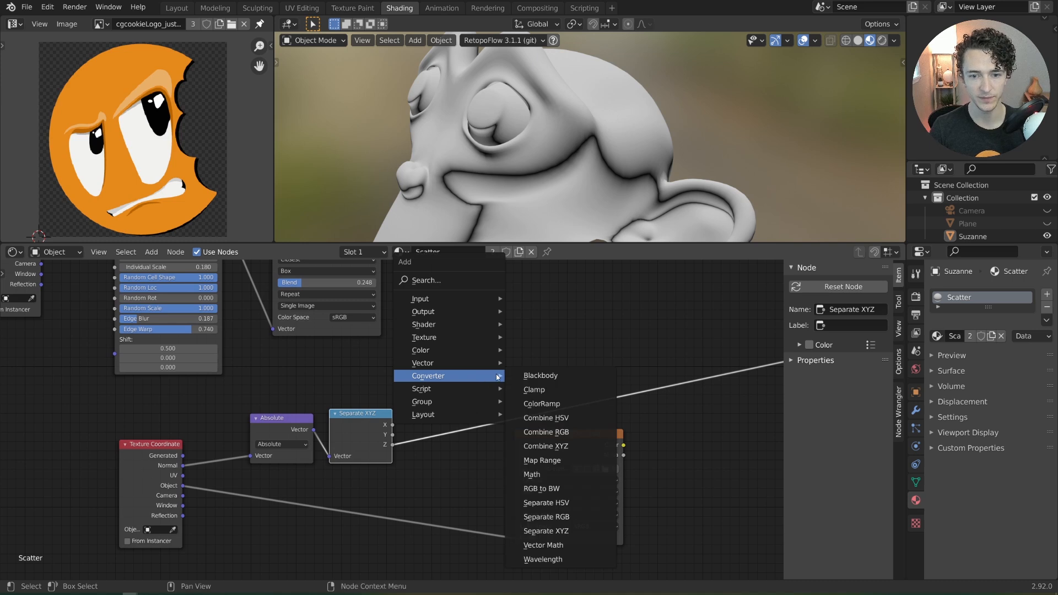
pyautogui.click(531, 474)
pyautogui.click(432, 371)
pyautogui.click(454, 356)
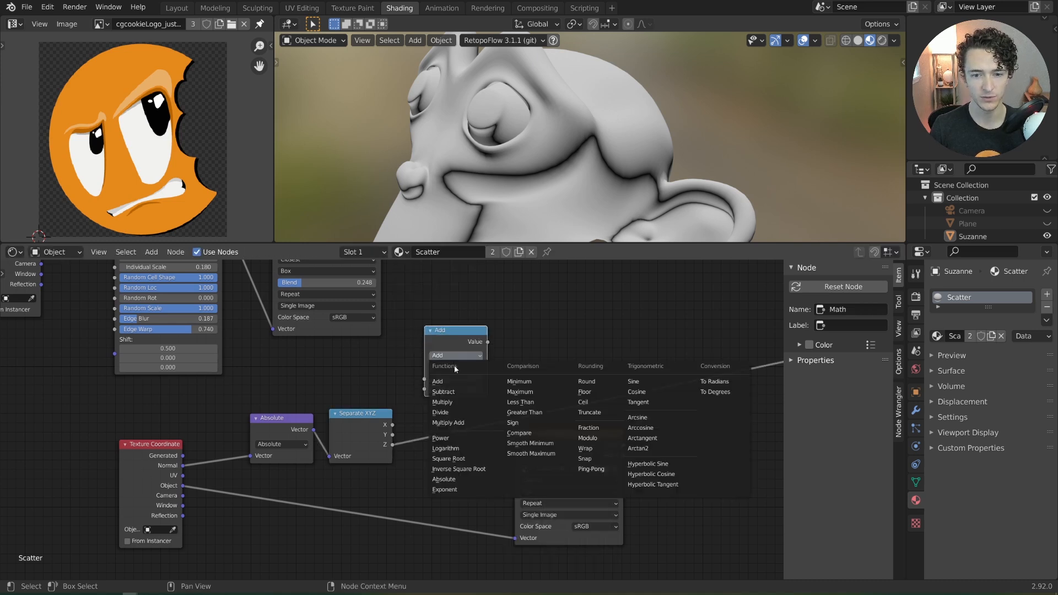
pyautogui.click(537, 403)
pyautogui.moveTo(393, 425); pyautogui.dragTo(430, 380)
pyautogui.moveTo(393, 435); pyautogui.dragTo(425, 389)
pyautogui.keyDown('ctrl'); pyautogui.keyDown('shift'); pyautogui.click(452, 333); pyautogui.keyUp('shift'); pyautogui.keyUp('ctrl')
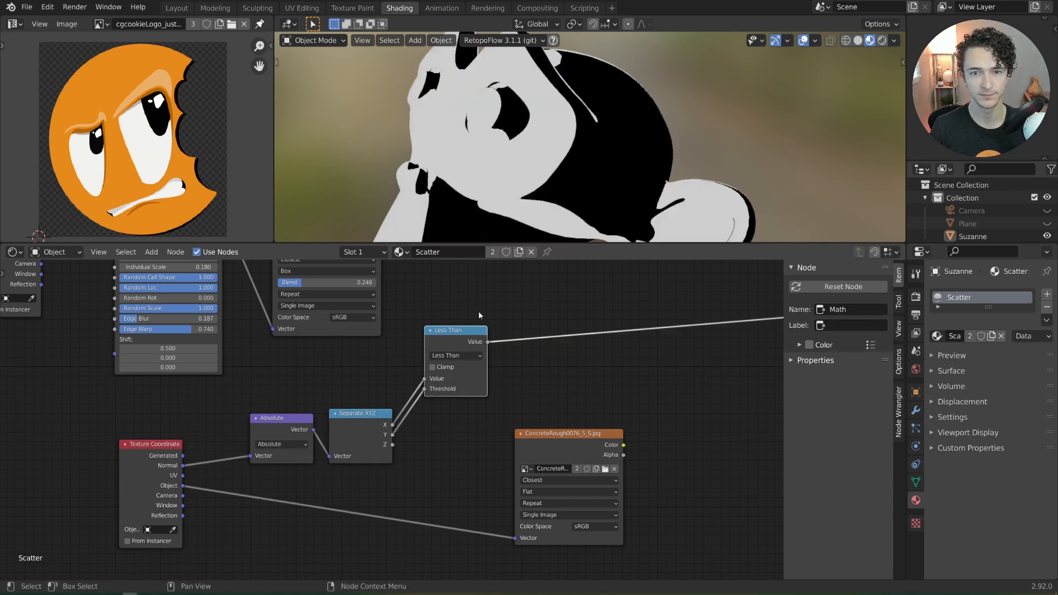
pyautogui.scroll(-3, 490, 166)
pyautogui.moveTo(495, 144); pyautogui.dragTo(529, 182, button='middle')
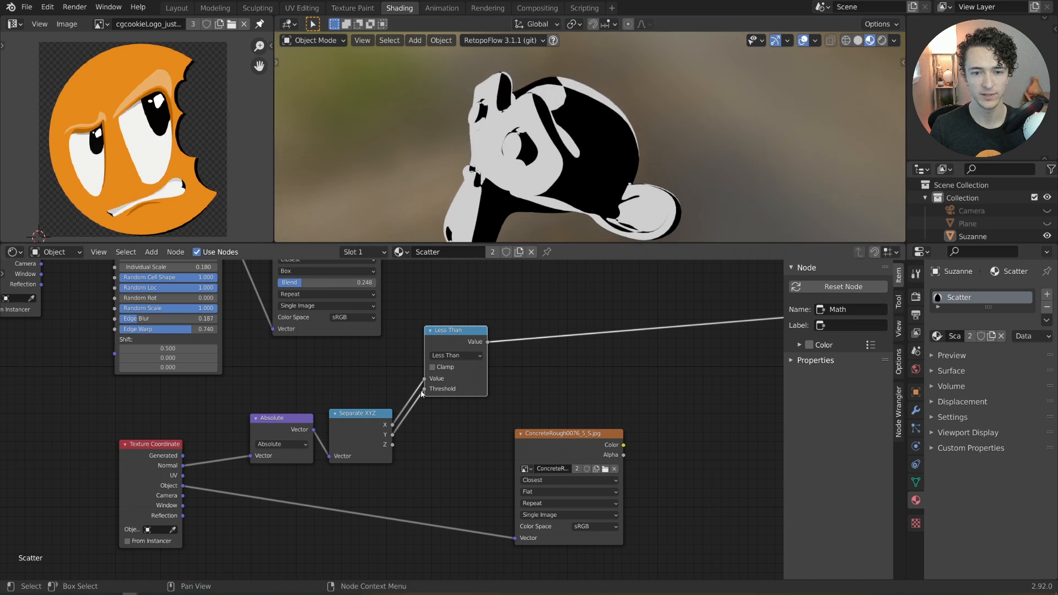
# Step: Unlink the Less Than node's Threshold, try a fixed threshold of 0.270, and relink the Y output to it
pyautogui.moveTo(423, 389); pyautogui.dragTo(413, 408)
pyautogui.moveTo(460, 331); pyautogui.dragTo(469, 339)
pyautogui.scroll(2, 499, 352)
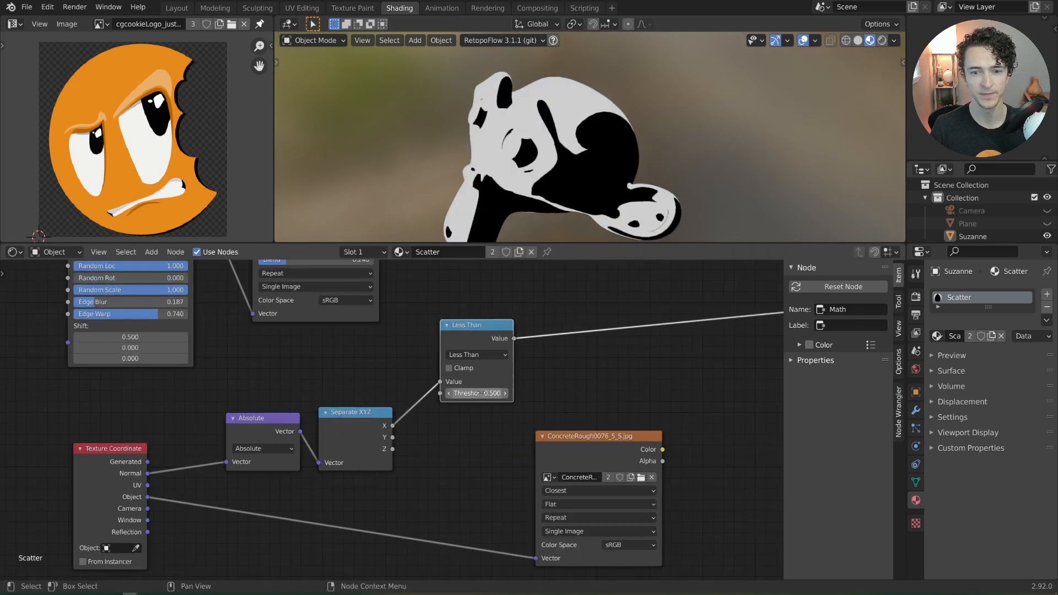
pyautogui.moveTo(482, 393)
pyautogui.mouseDown()
pyautogui.moveTo(513, 393)
pyautogui.moveTo(466, 393)
pyautogui.mouseUp()
pyautogui.moveTo(454, 331); pyautogui.dragTo(454, 338)
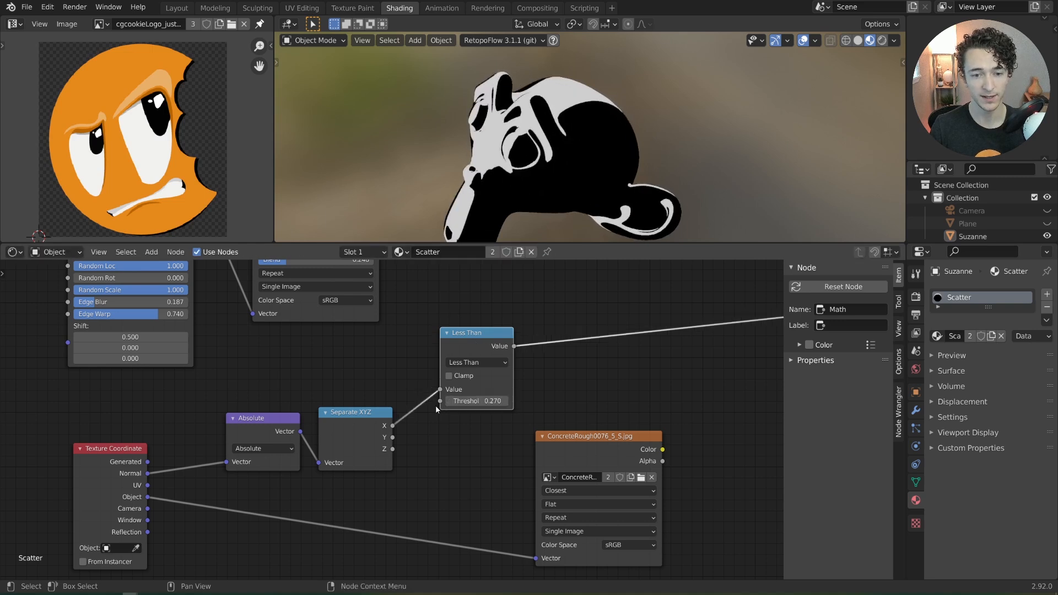
pyautogui.moveTo(392, 438); pyautogui.dragTo(439, 402)
pyautogui.moveTo(505, 144); pyautogui.dragTo(536, 172, button='middle')
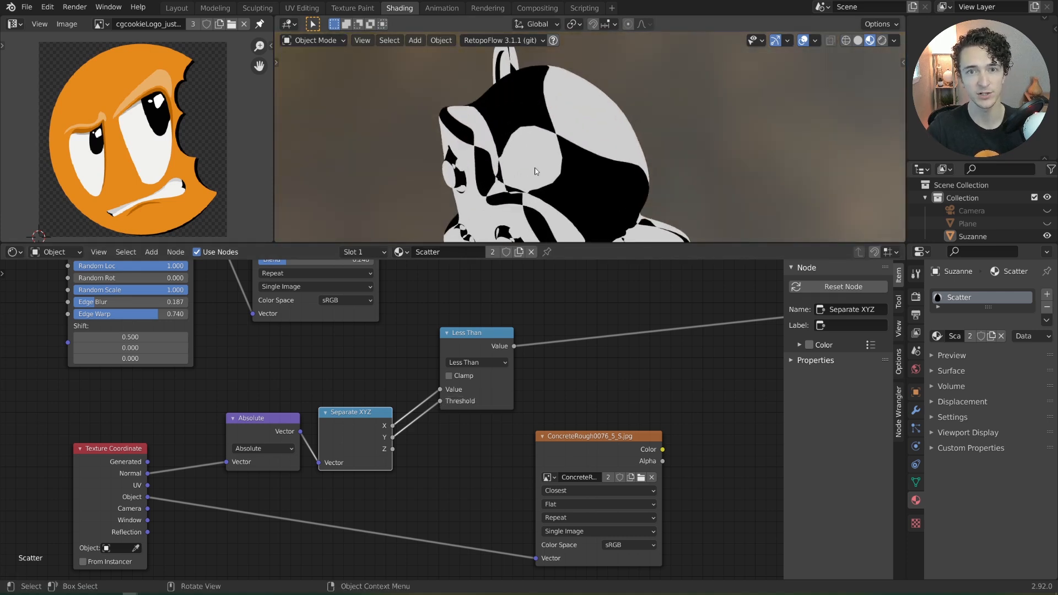
# Step: Preview the Separate XYZ node's X, Y and Z outputs in turn on the top of Suzanne's head
pyautogui.keyDown('ctrl'); pyautogui.keyDown('shift'); pyautogui.click(348, 444); pyautogui.keyUp('shift'); pyautogui.keyUp('ctrl')
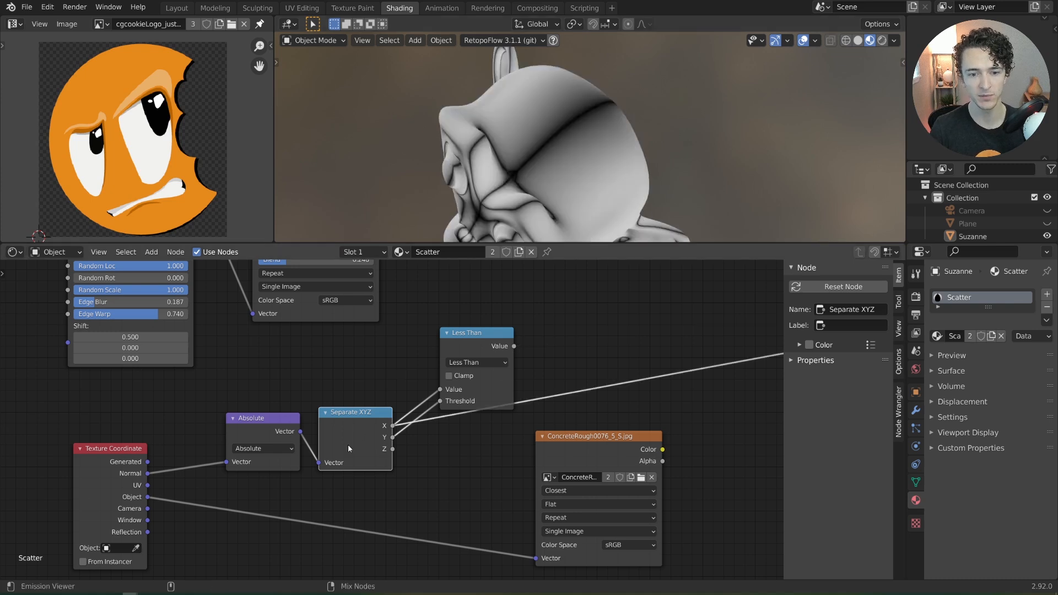
pyautogui.keyDown('ctrl'); pyautogui.keyDown('shift'); pyautogui.click(349, 444); pyautogui.keyUp('shift'); pyautogui.keyUp('ctrl')
pyautogui.keyDown('ctrl'); pyautogui.keyDown('shift'); pyautogui.click(348, 444); pyautogui.keyUp('shift'); pyautogui.keyUp('ctrl')
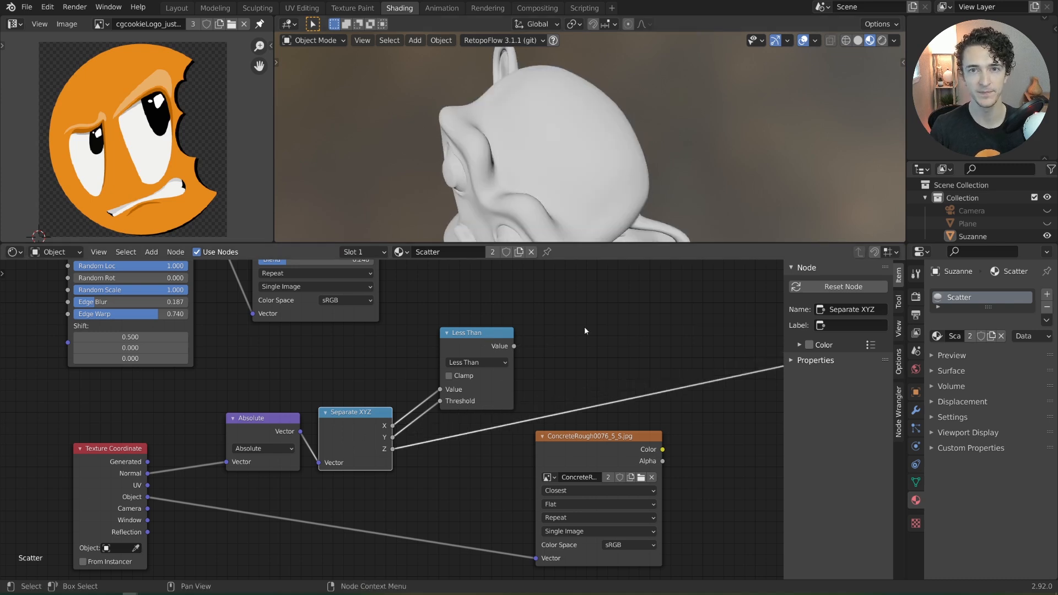
# Step: Move the Less Than node up and the flat concrete Image Texture node down and away to make room for more nodes
pyautogui.moveTo(469, 329); pyautogui.dragTo(475, 315)
pyautogui.moveTo(601, 439); pyautogui.dragTo(643, 487)
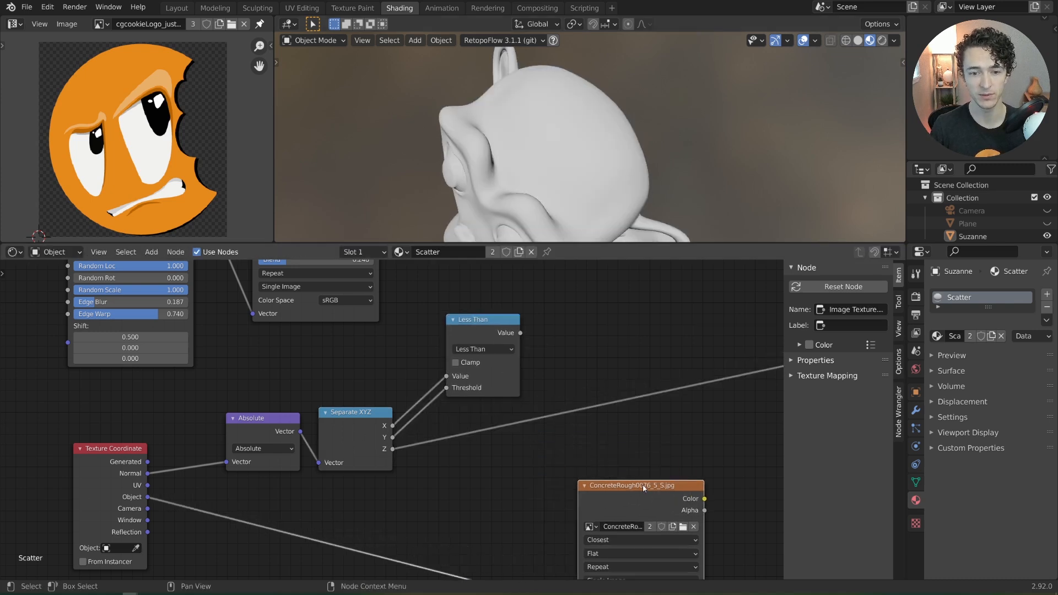
pyautogui.scroll(-3, 643, 486)
pyautogui.moveTo(643, 486); pyautogui.dragTo(534, 374, button='middle')
pyautogui.moveTo(530, 373); pyautogui.dragTo(578, 422)
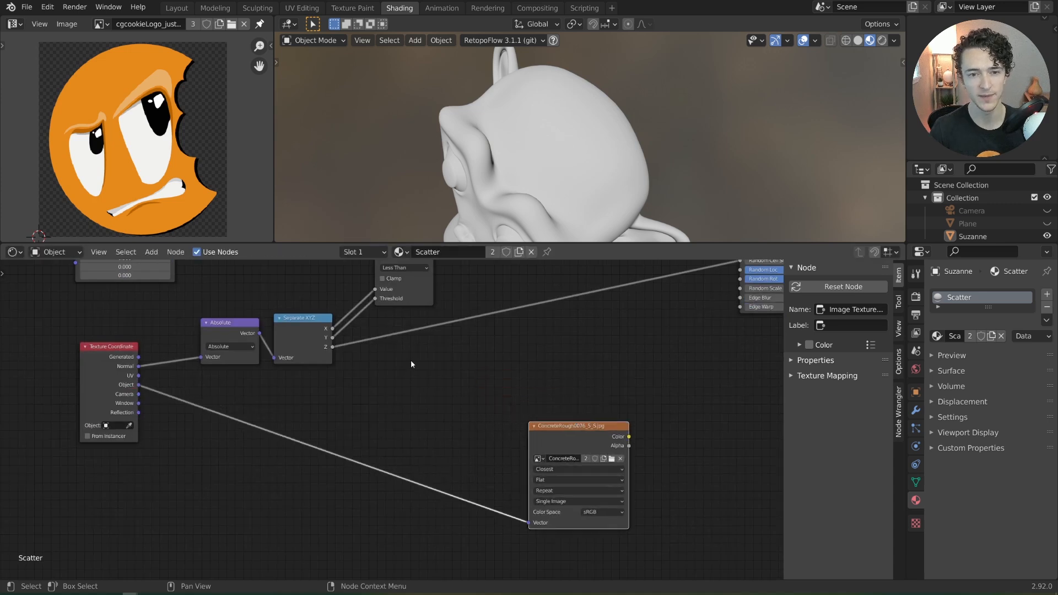
pyautogui.moveTo(411, 364); pyautogui.dragTo(430, 436, button='middle')
# Step: Preview the Less Than node's output on Suzanne again and examine the mask from the side
pyautogui.keyDown('ctrl'); pyautogui.keyDown('shift'); pyautogui.click(425, 324); pyautogui.keyUp('shift'); pyautogui.keyUp('ctrl')
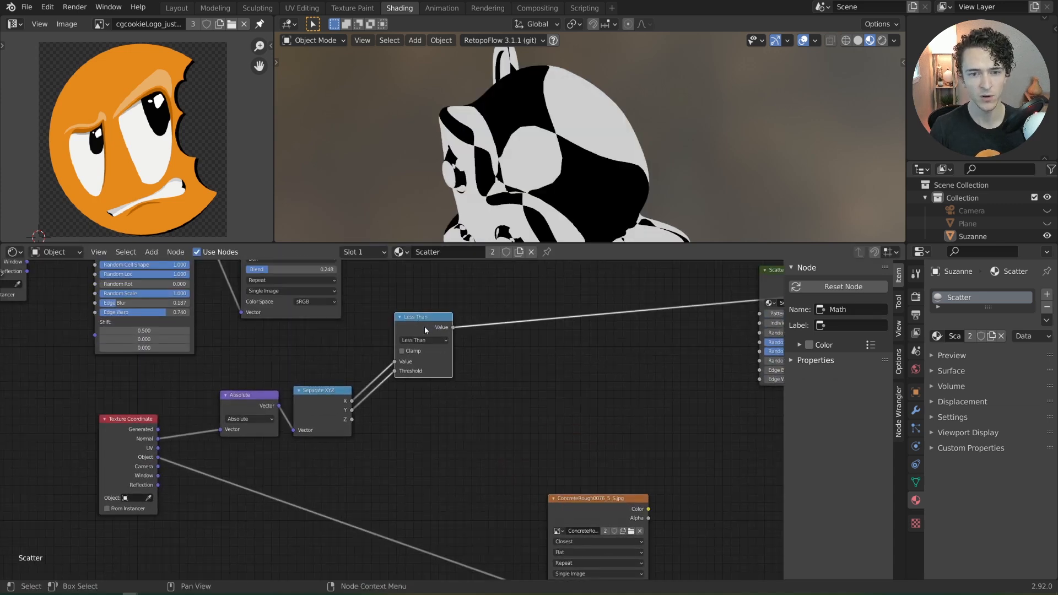
pyautogui.moveTo(442, 318); pyautogui.dragTo(443, 319)
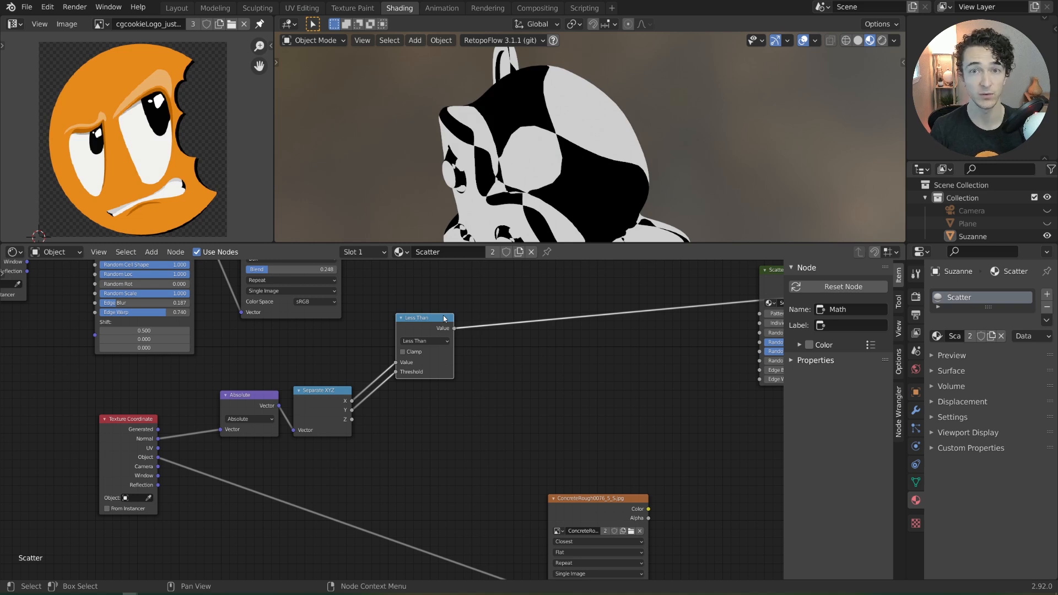
pyautogui.moveTo(444, 319); pyautogui.dragTo(445, 320)
pyautogui.moveTo(540, 166); pyautogui.dragTo(561, 178, button='middle')
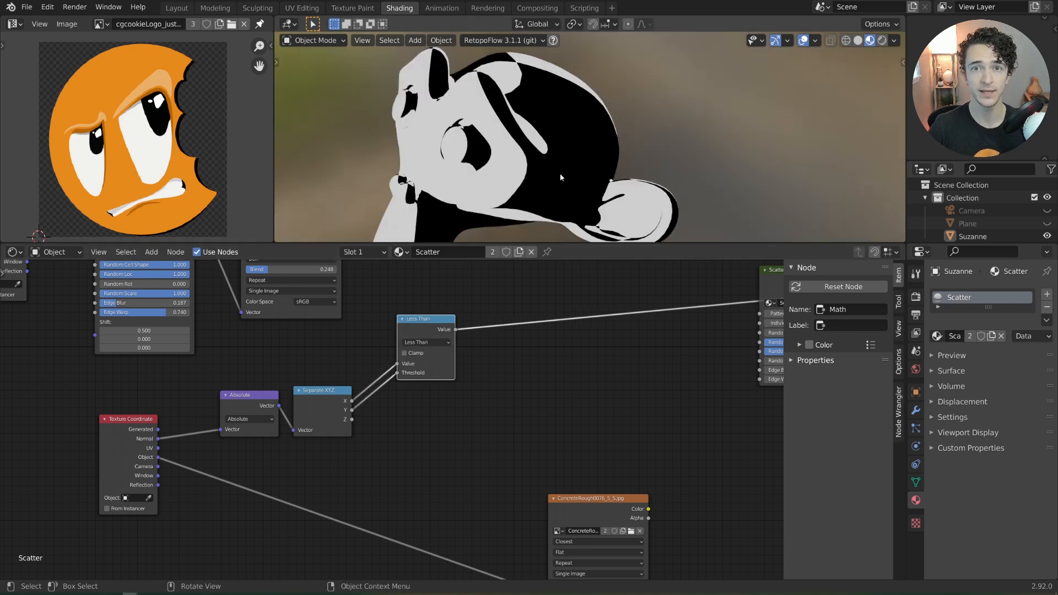
# Step: Duplicate the Less Than node below with its links kept, link Z to the copy's Threshold, and preview it on Suzanne
pyautogui.moveTo(431, 335); pyautogui.dragTo(431, 326)
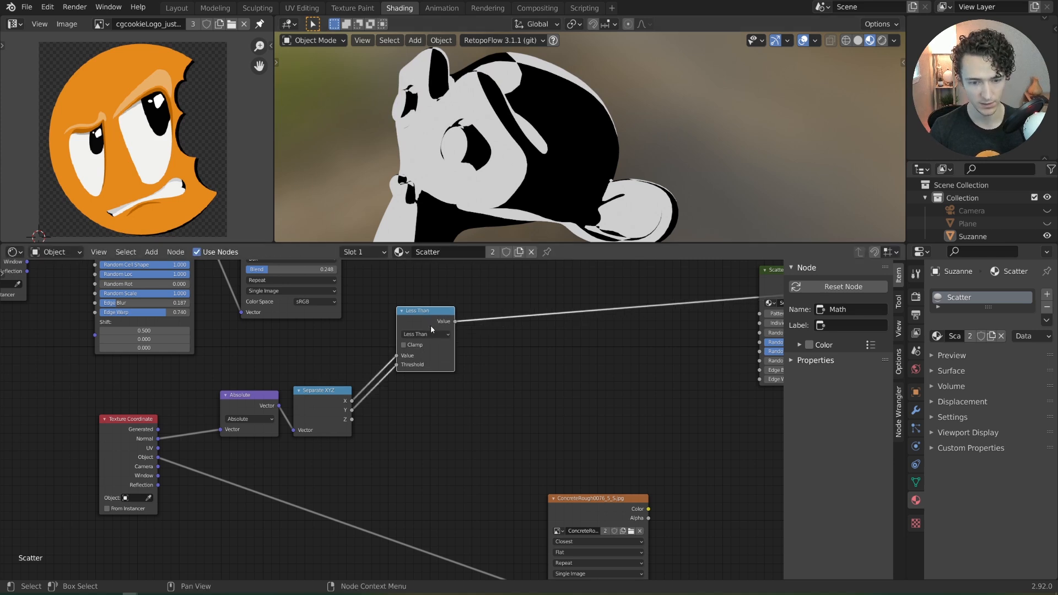
pyautogui.hotkey('shift', 'd')
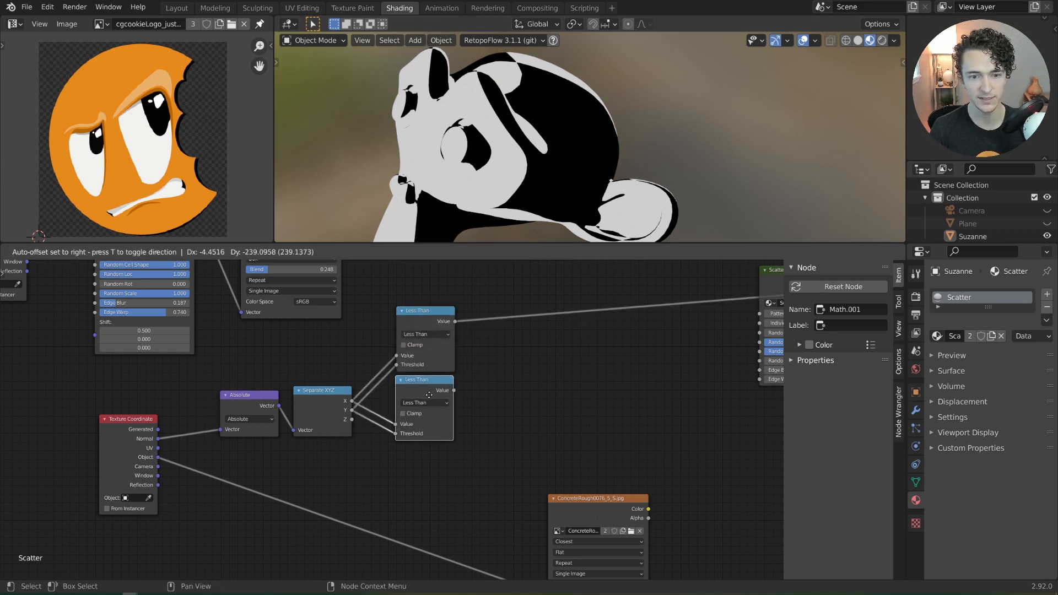
pyautogui.click(430, 399)
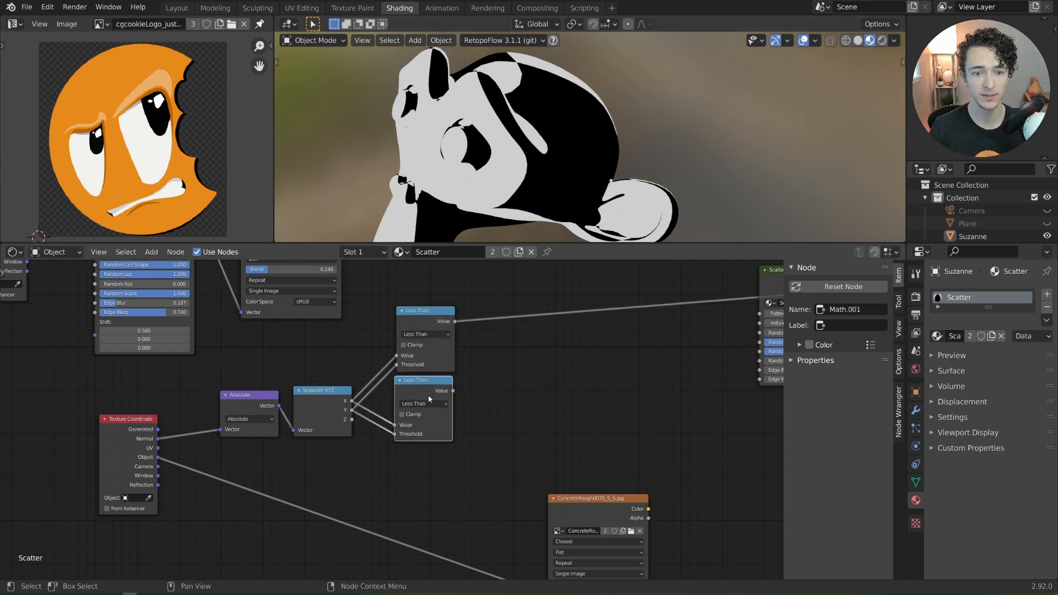
pyautogui.moveTo(351, 419); pyautogui.dragTo(395, 434)
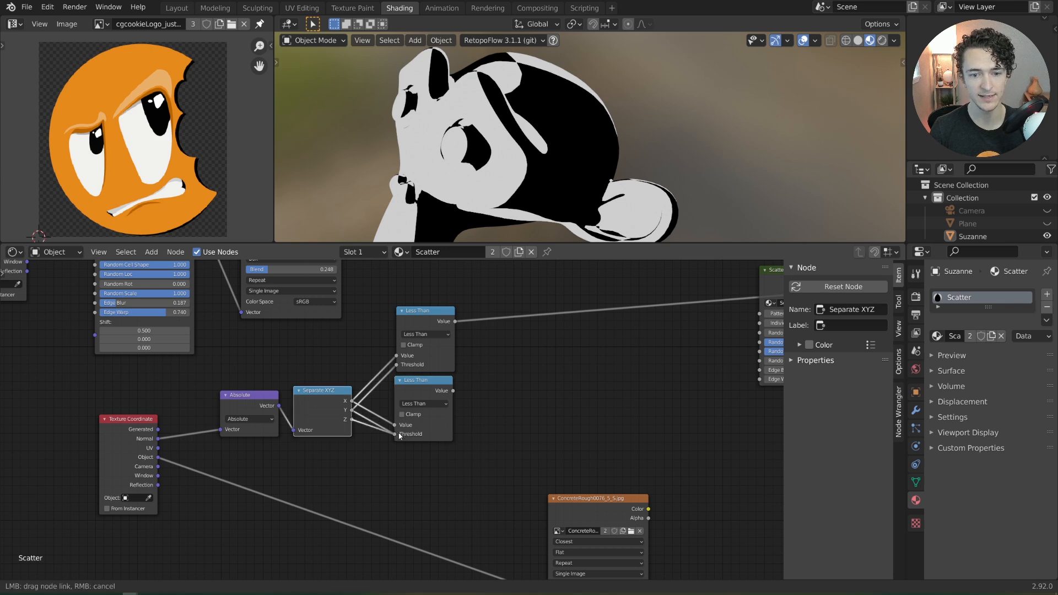
pyautogui.keyDown('ctrl'); pyautogui.keyDown('shift'); pyautogui.click(425, 383); pyautogui.keyUp('shift'); pyautogui.keyUp('ctrl')
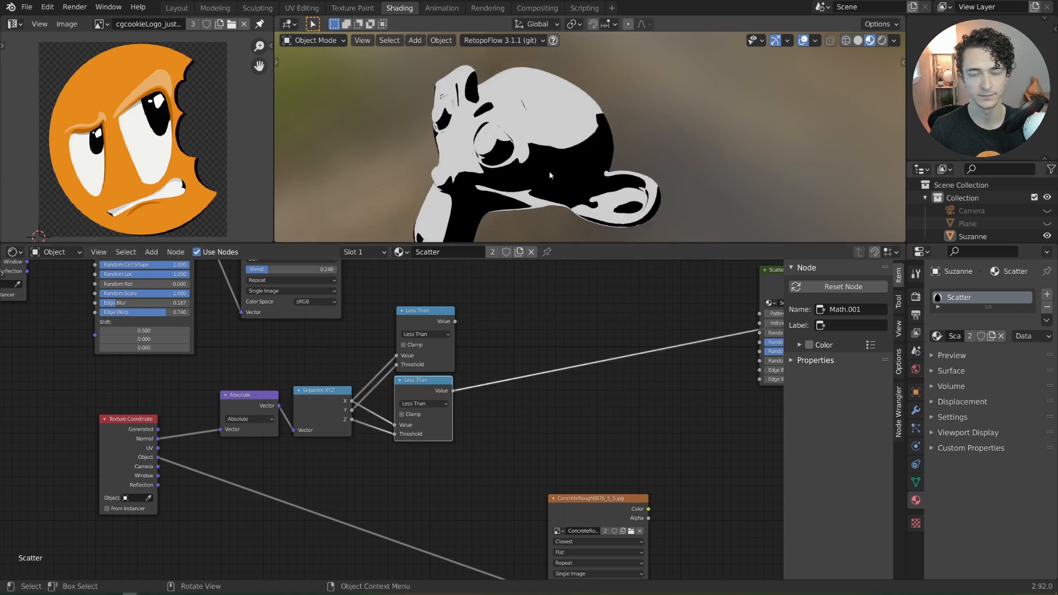
pyautogui.moveTo(548, 171); pyautogui.dragTo(418, 182, button='middle')
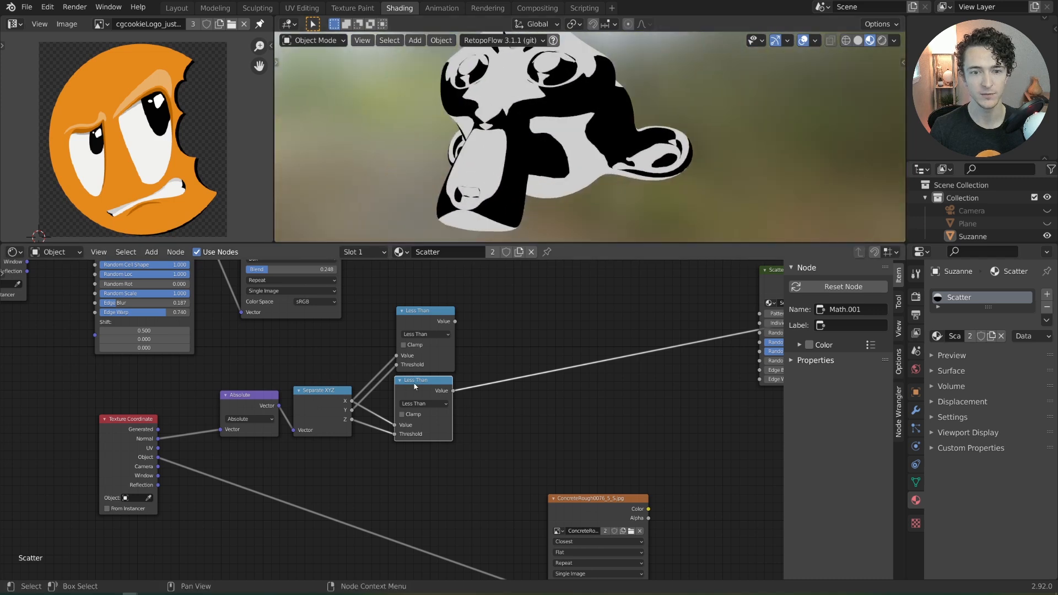
# Step: Duplicate the second Less Than node with its links, rewire the copy to compare Y with Z, and preview the masks on Suzanne
pyautogui.hotkey('shift', 'd')
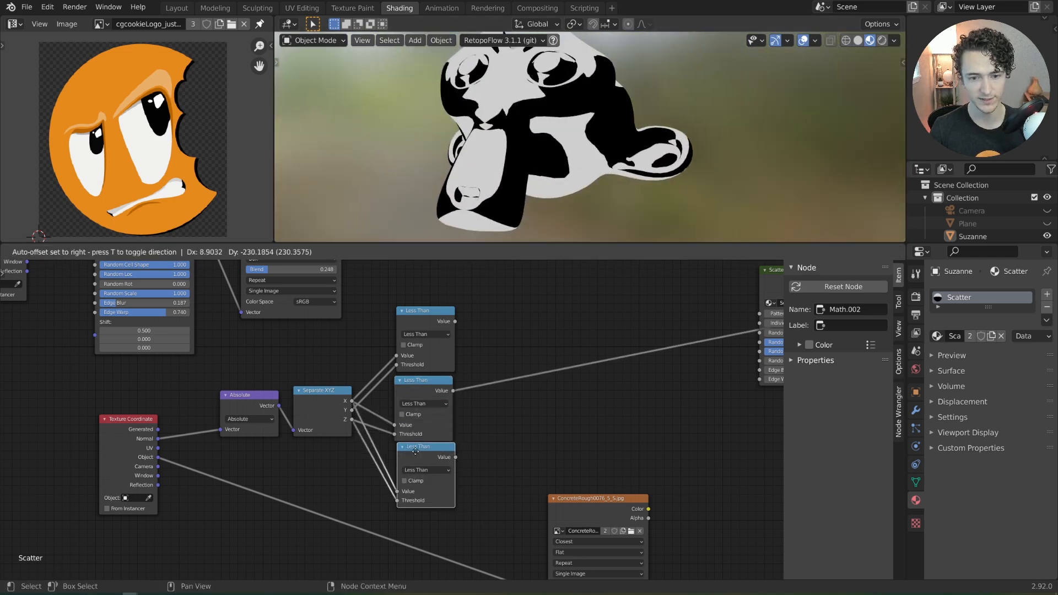
pyautogui.click(413, 455)
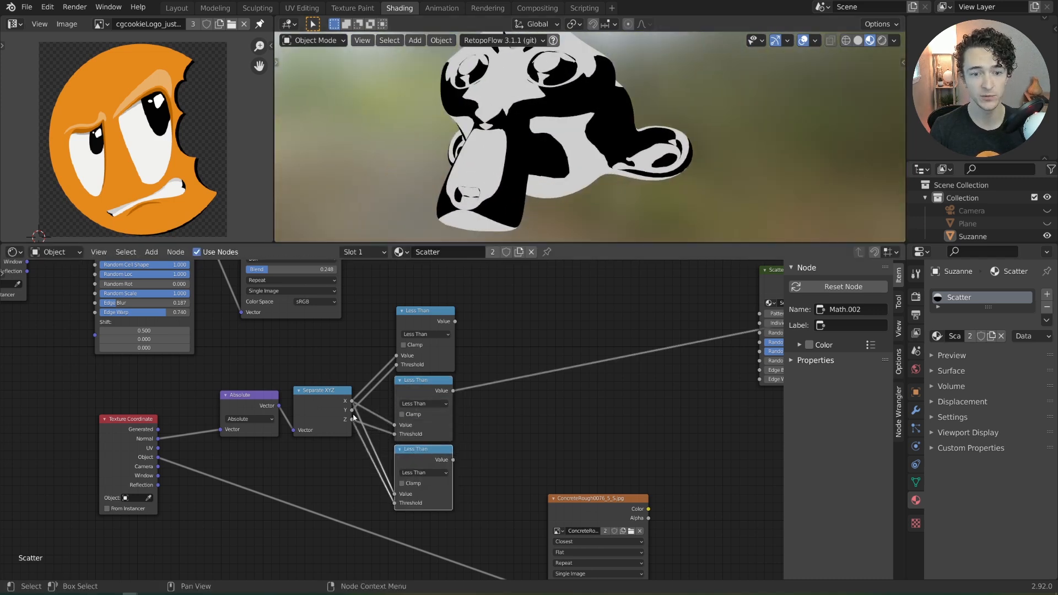
pyautogui.keyDown('ctrl'); pyautogui.keyDown('shift'); pyautogui.click(415, 451); pyautogui.keyUp('shift'); pyautogui.keyUp('ctrl')
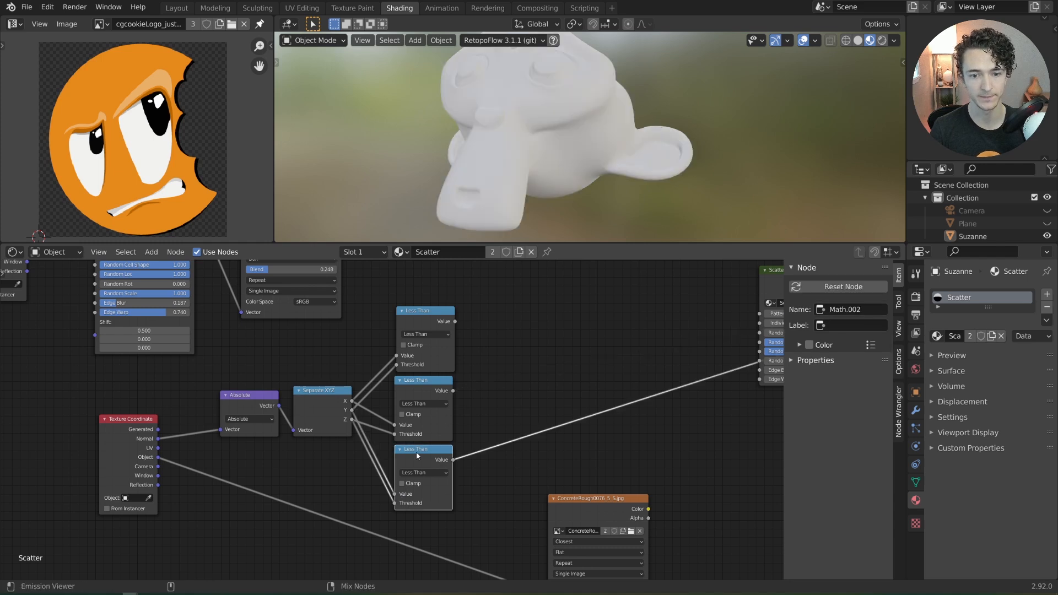
pyautogui.moveTo(584, 130); pyautogui.dragTo(452, 165, button='middle')
pyautogui.keyDown('ctrl'); pyautogui.keyDown('shift'); pyautogui.click(424, 312); pyautogui.keyUp('shift'); pyautogui.keyUp('ctrl')
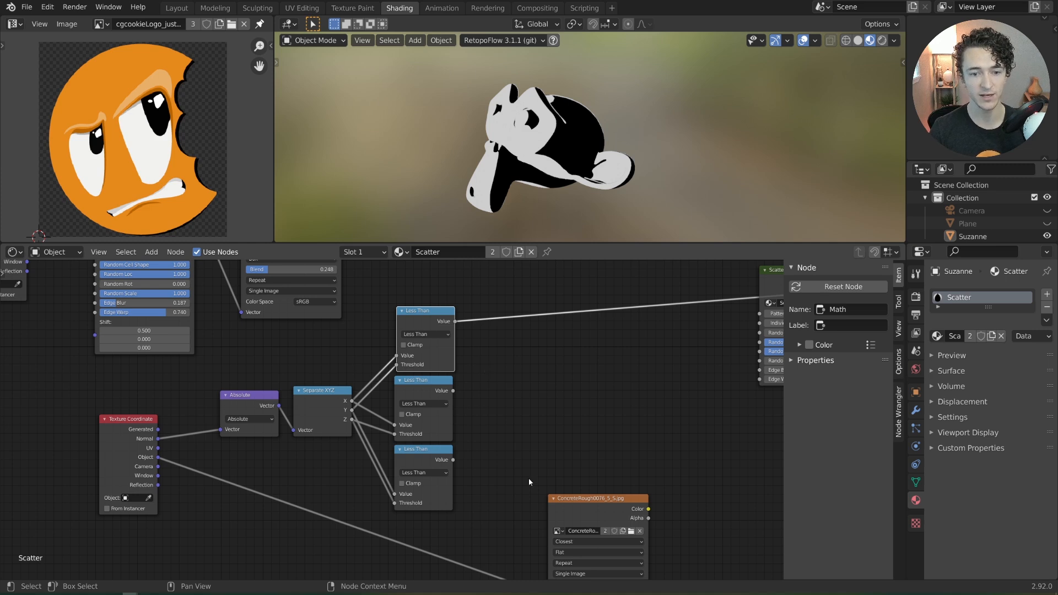
# Step: Add a MixRGB node in the free space between the Less Than nodes and the Scatter Overlapping group
pyautogui.moveTo(563, 430); pyautogui.dragTo(522, 455, button='middle')
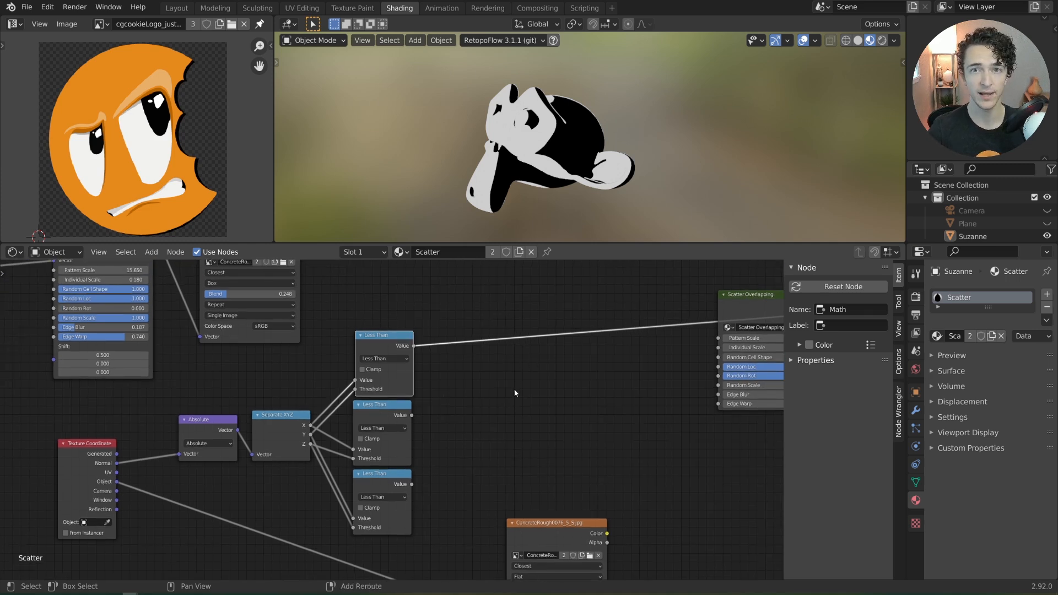
pyautogui.hotkey('shift', 'a')
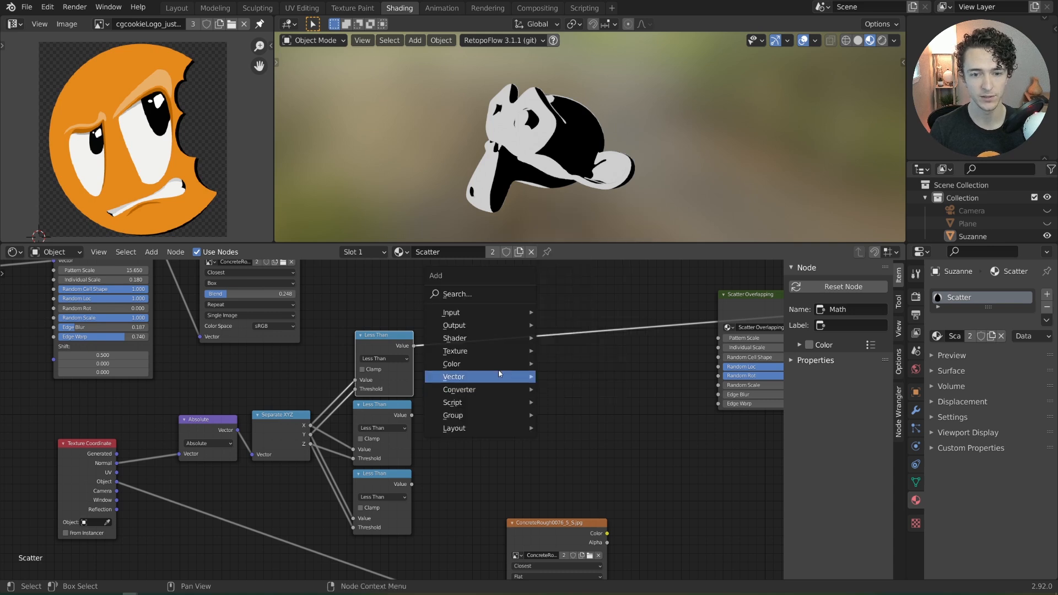
pyautogui.moveTo(512, 364)
pyautogui.click(576, 435)
pyautogui.click(555, 394)
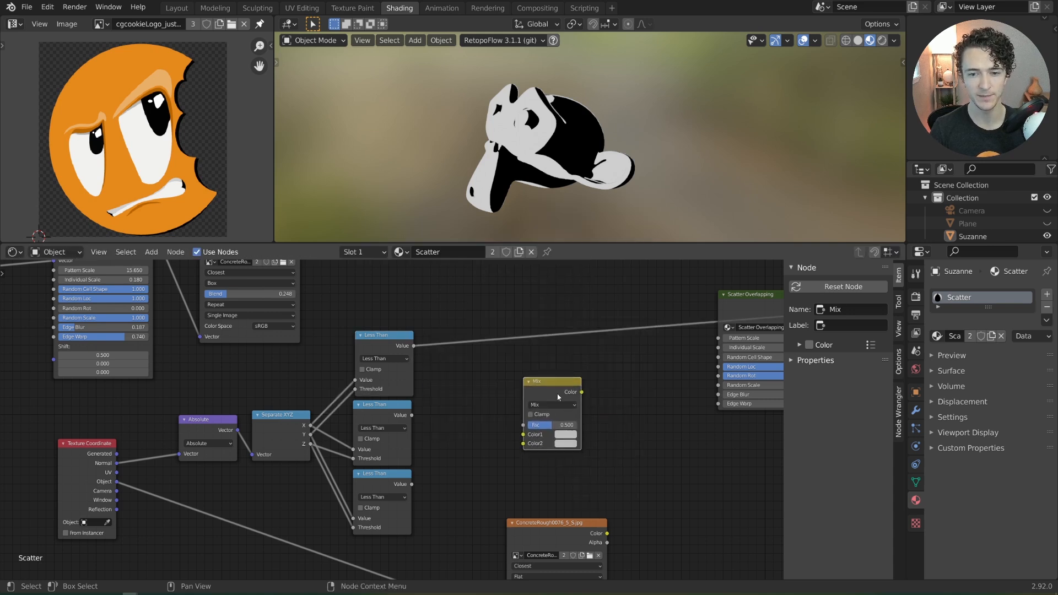
# Step: Preview the Mix node on Suzanne and link the first Less Than node's Value to its Fac input
pyautogui.moveTo(555, 395); pyautogui.dragTo(527, 320)
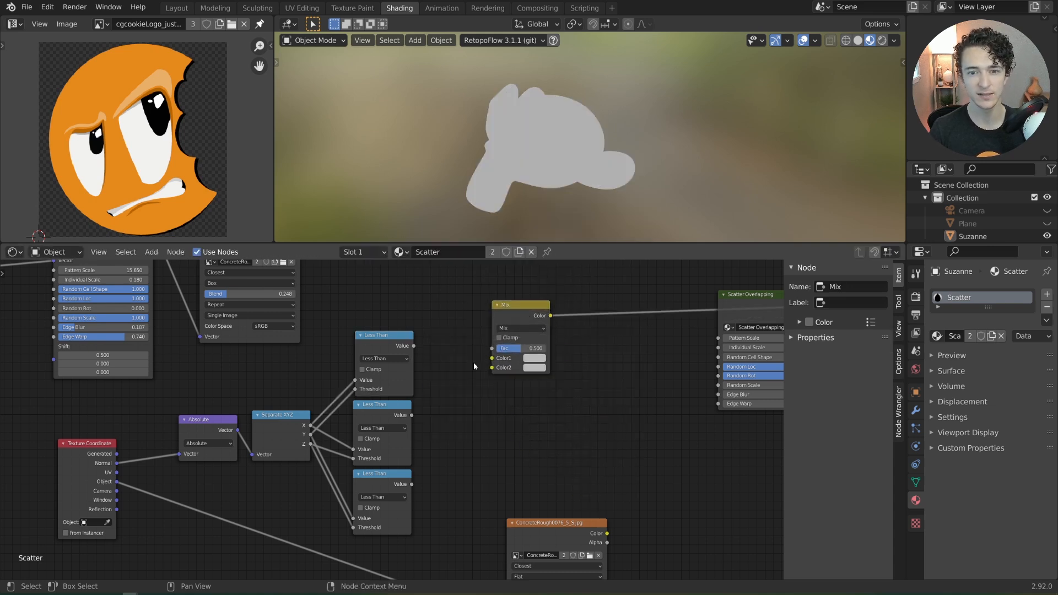
pyautogui.moveTo(413, 346); pyautogui.dragTo(492, 348)
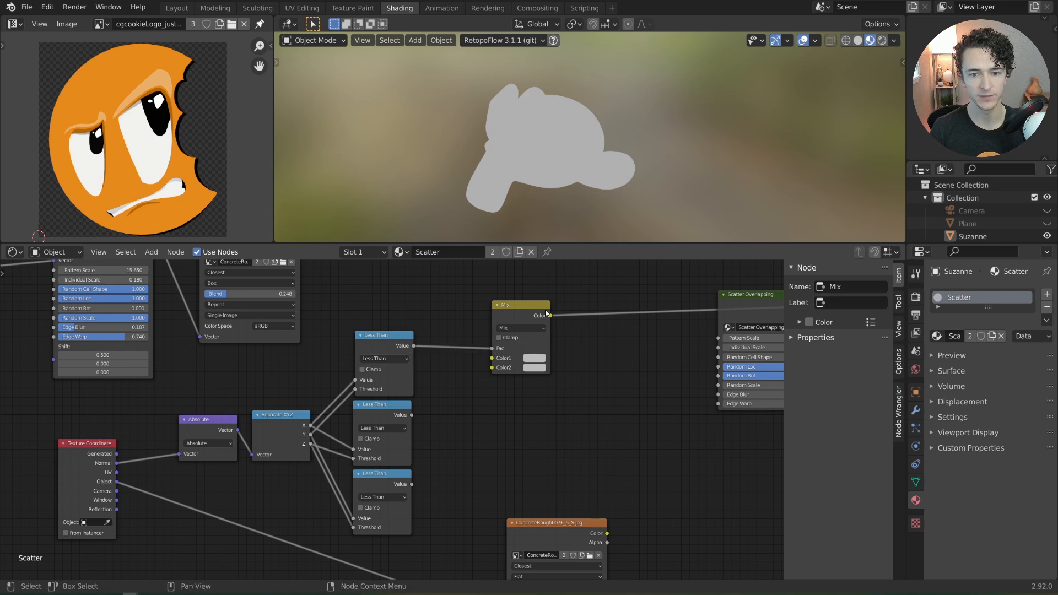
pyautogui.moveTo(529, 315); pyautogui.dragTo(522, 316)
# Step: Set the Mix node's Color1 to pure red and Color2 to pure green, and inspect the colours on Suzanne
pyautogui.click(527, 358)
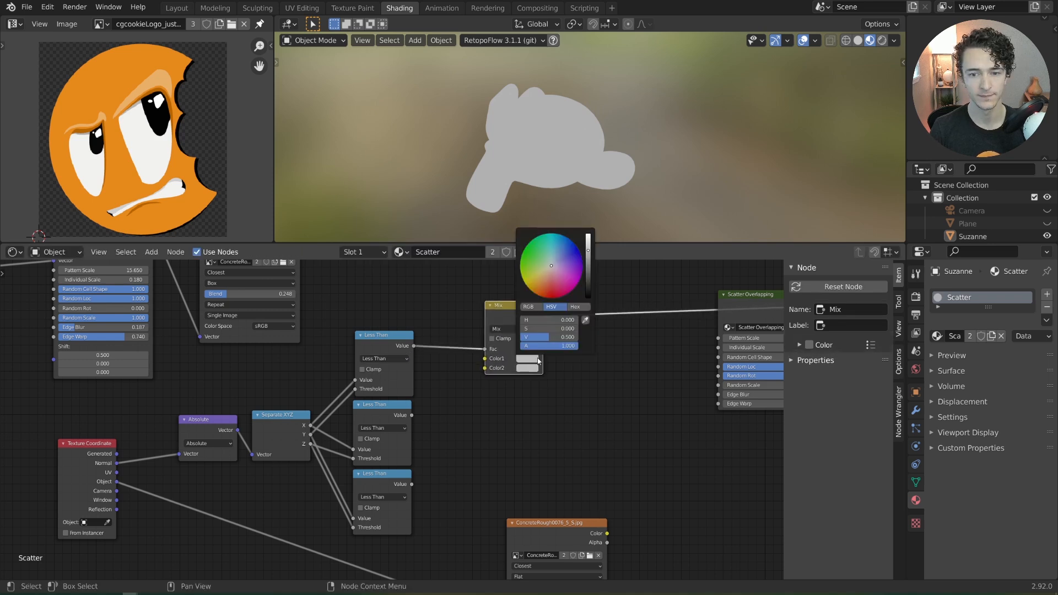
pyautogui.click(532, 306)
pyautogui.moveTo(544, 319); pyautogui.dragTo(520, 329)
pyautogui.click(527, 368)
pyautogui.moveTo(547, 140); pyautogui.dragTo(524, 210, button='middle')
pyautogui.scroll(2, 547, 139)
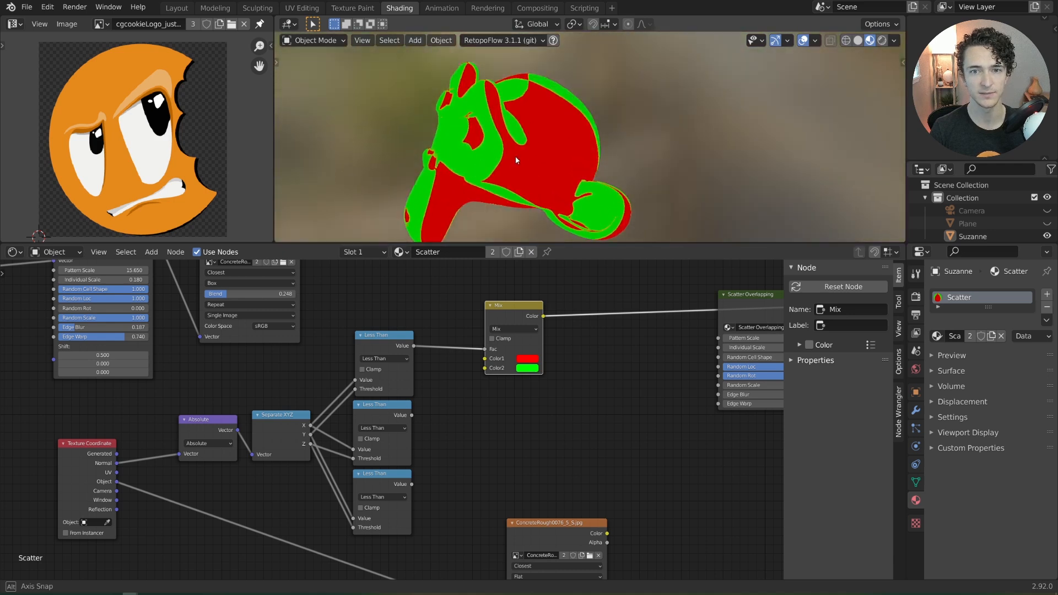
# Step: Preview the second and third Less Than masks in turn and compare them on Suzanne from above
pyautogui.keyDown('ctrl'); pyautogui.keyDown('shift'); pyautogui.click(380, 414); pyautogui.keyUp('shift'); pyautogui.keyUp('ctrl')
pyautogui.keyDown('ctrl'); pyautogui.keyDown('shift'); pyautogui.click(393, 478); pyautogui.keyUp('shift'); pyautogui.keyUp('ctrl')
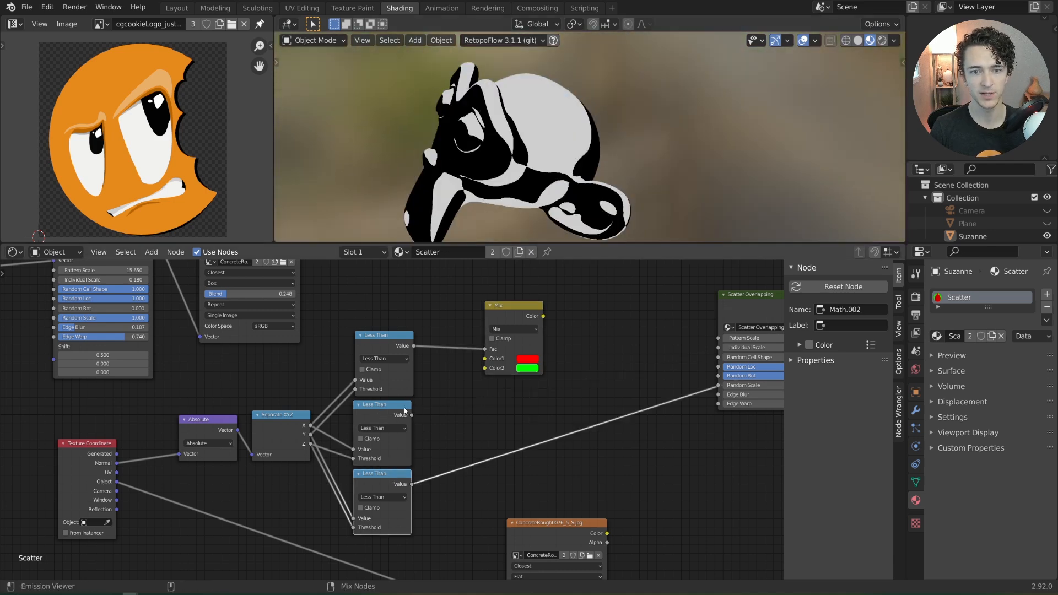
pyautogui.keyDown('ctrl'); pyautogui.keyDown('shift'); pyautogui.click(391, 448); pyautogui.keyUp('shift'); pyautogui.keyUp('ctrl')
pyautogui.keyDown('ctrl'); pyautogui.keyDown('shift'); pyautogui.click(396, 484); pyautogui.keyUp('shift'); pyautogui.keyUp('ctrl')
pyautogui.moveTo(509, 64); pyautogui.dragTo(518, 132, button='middle')
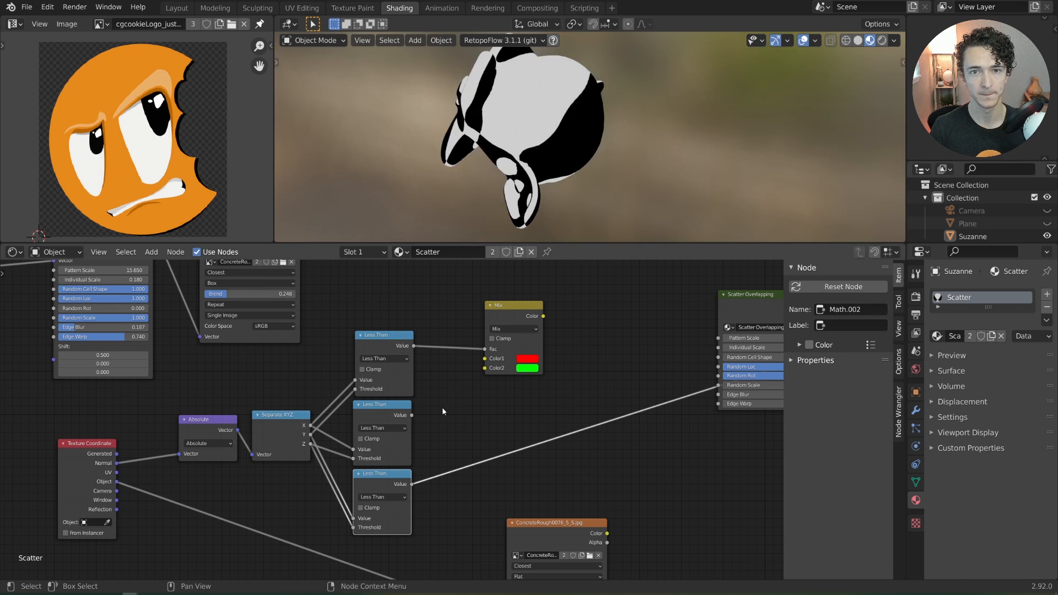
pyautogui.keyDown('ctrl'); pyautogui.keyDown('shift'); pyautogui.click(397, 415); pyautogui.keyUp('shift'); pyautogui.keyUp('ctrl')
pyautogui.keyDown('ctrl'); pyautogui.keyDown('shift'); pyautogui.click(380, 484); pyautogui.keyUp('shift'); pyautogui.keyUp('ctrl')
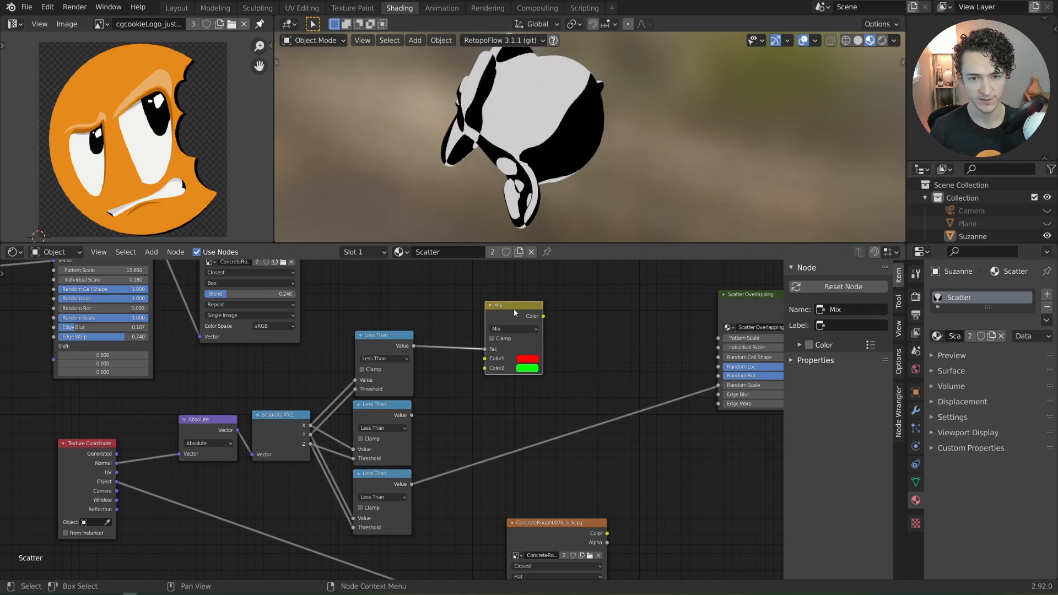
# Step: Duplicate the Mix node below, link the second and third Less Than values to its colour inputs, and set its blending mode to Multiply
pyautogui.hotkey('shift', 'd')
pyautogui.click(507, 407)
pyautogui.moveTo(413, 414); pyautogui.dragTo(478, 456)
pyautogui.click(501, 427)
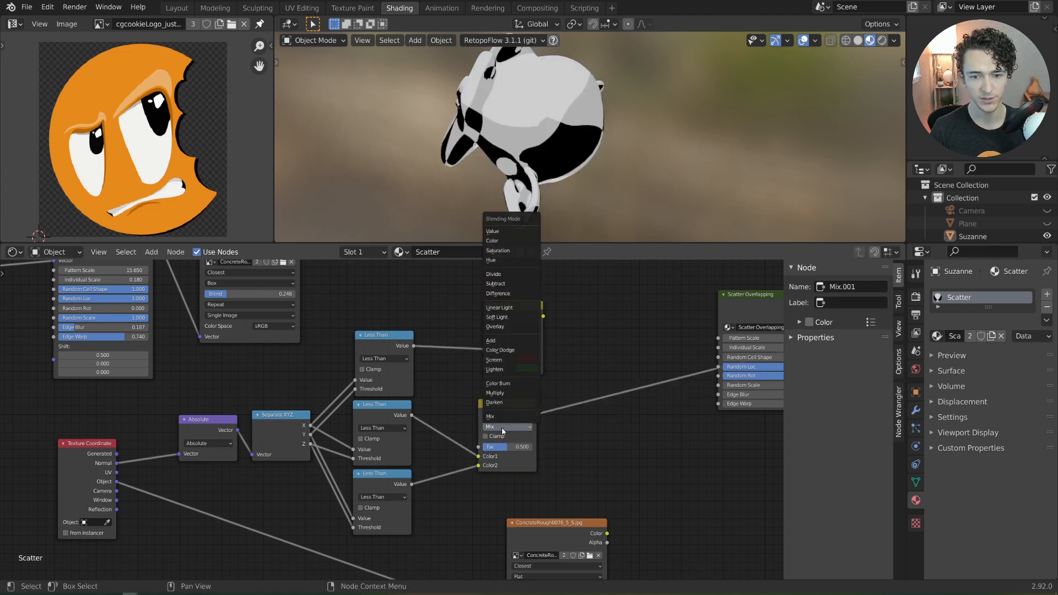
pyautogui.click(504, 392)
pyautogui.moveTo(505, 413); pyautogui.dragTo(546, 447)
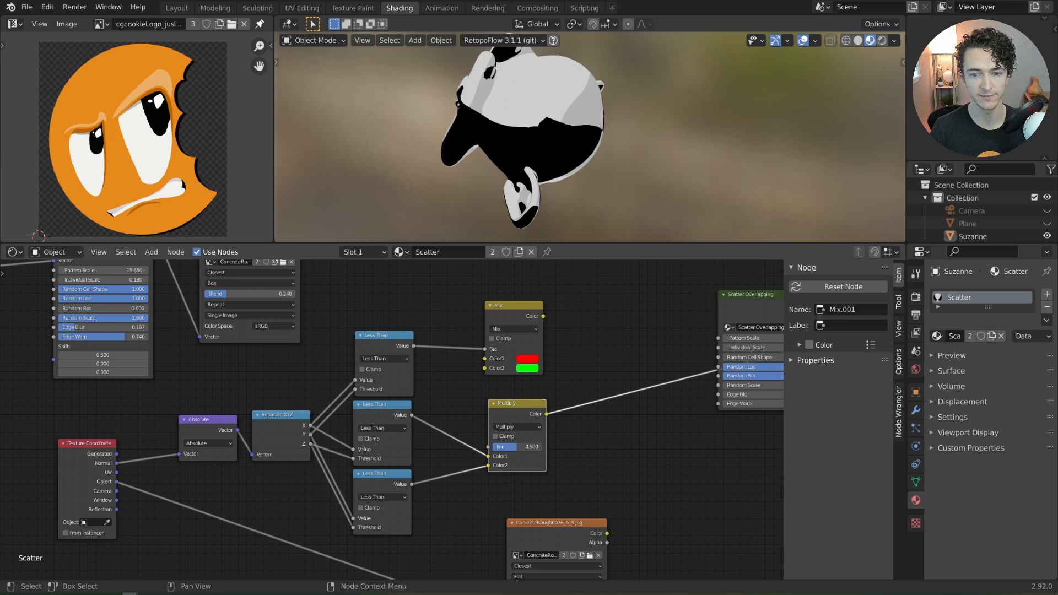
# Step: Set the Multiply node's Fac to 1.000 and preview the combined mask on Suzanne
pyautogui.keyDown('ctrl'); pyautogui.keyDown('shift'); pyautogui.click(492, 305); pyautogui.keyUp('shift'); pyautogui.keyUp('ctrl')
pyautogui.moveTo(523, 215); pyautogui.dragTo(609, 113, button='middle')
pyautogui.keyDown('ctrl'); pyautogui.keyDown('shift'); pyautogui.click(527, 408); pyautogui.keyUp('shift'); pyautogui.keyUp('ctrl')
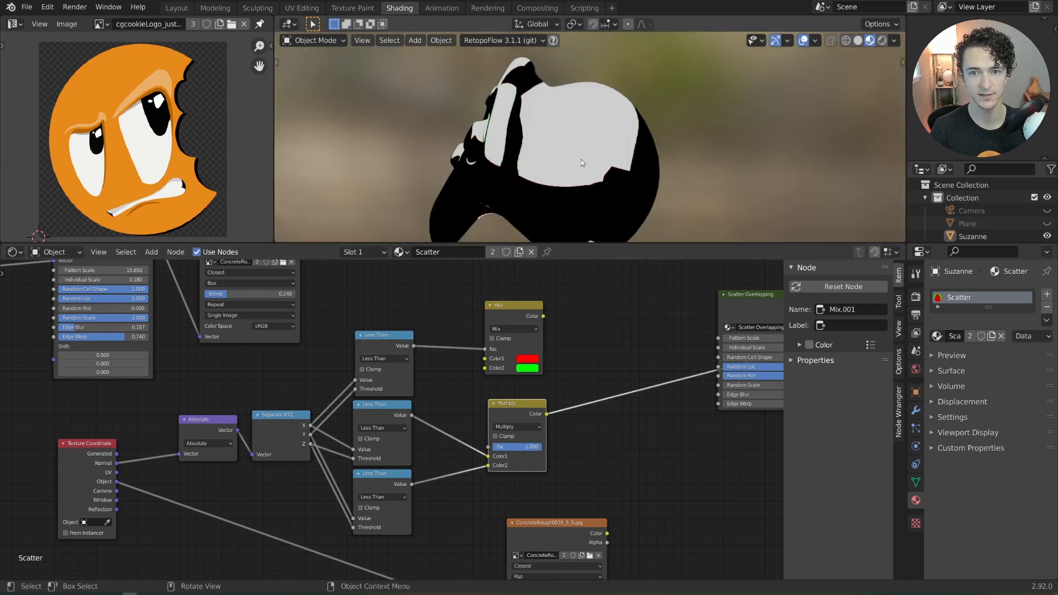
pyautogui.moveTo(580, 160); pyautogui.dragTo(568, 182, button='middle')
# Step: Duplicate the red-green Mix node, link the original's output to Color1 and Multiply to Fac, and set Color2 to pure blue
pyautogui.click(512, 318)
pyautogui.click(603, 300)
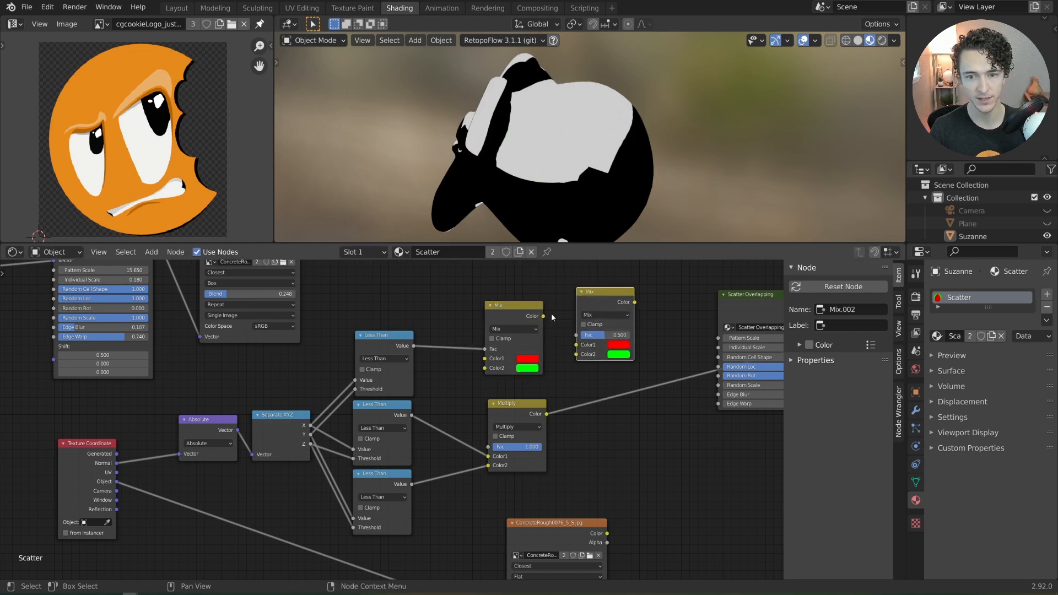
pyautogui.moveTo(543, 316); pyautogui.dragTo(576, 344)
pyautogui.click(623, 353)
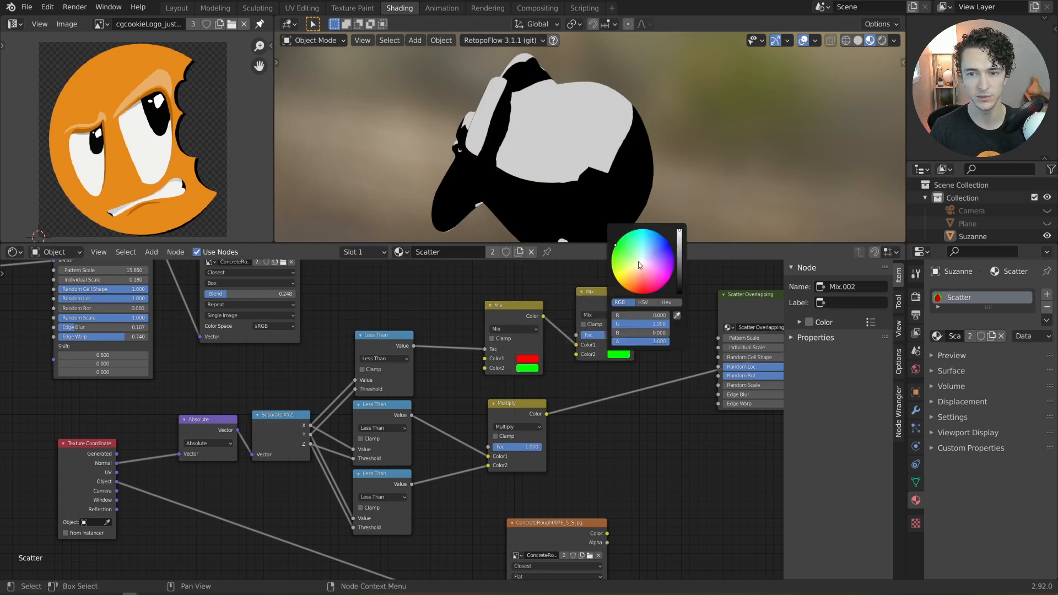
pyautogui.moveTo(640, 264); pyautogui.dragTo(670, 245)
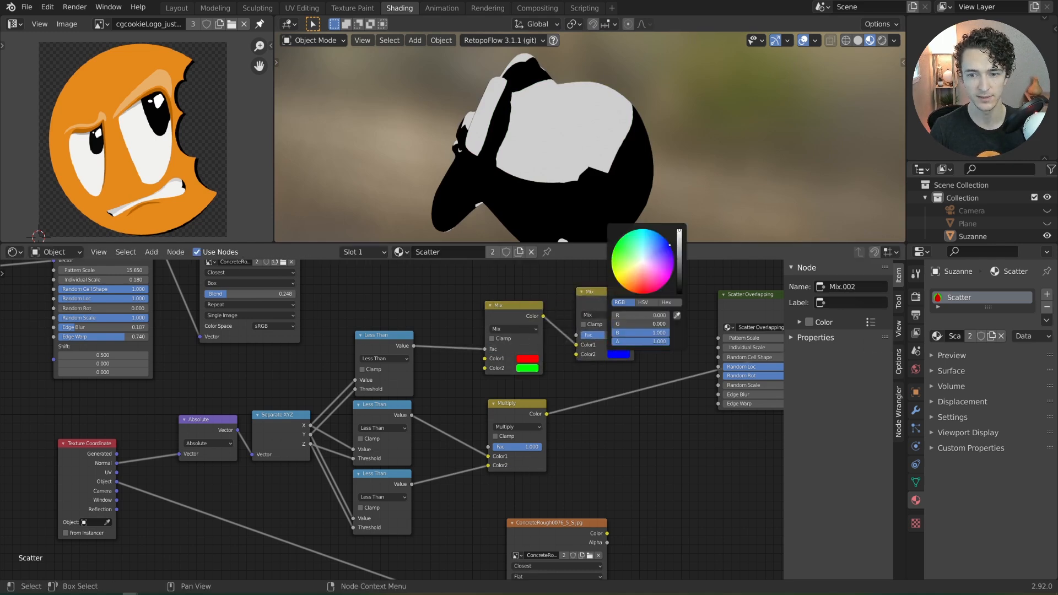
pyautogui.moveTo(545, 413); pyautogui.dragTo(577, 334)
pyautogui.moveTo(611, 291)
pyautogui.mouseDown()
pyautogui.moveTo(616, 349)
pyautogui.moveTo(627, 335)
pyautogui.mouseUp()
pyautogui.moveTo(571, 130); pyautogui.dragTo(610, 136, button='middle')
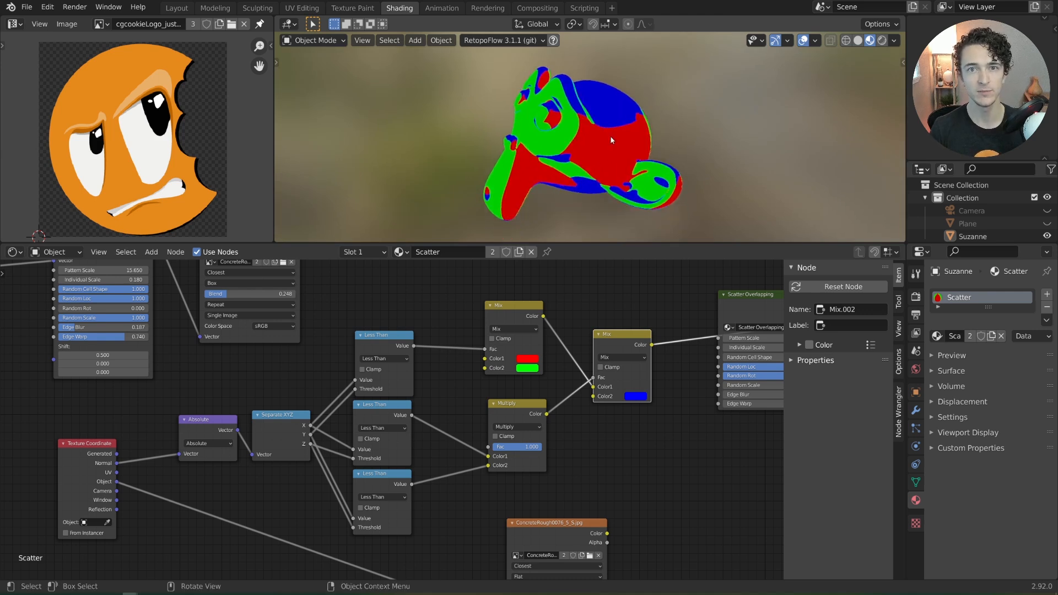
# Step: Move the lower Texture Coordinate node away from the Absolute node to make room between them
pyautogui.moveTo(125, 473); pyautogui.dragTo(238, 442, button='middle')
pyautogui.moveTo(235, 435); pyautogui.dragTo(151, 436)
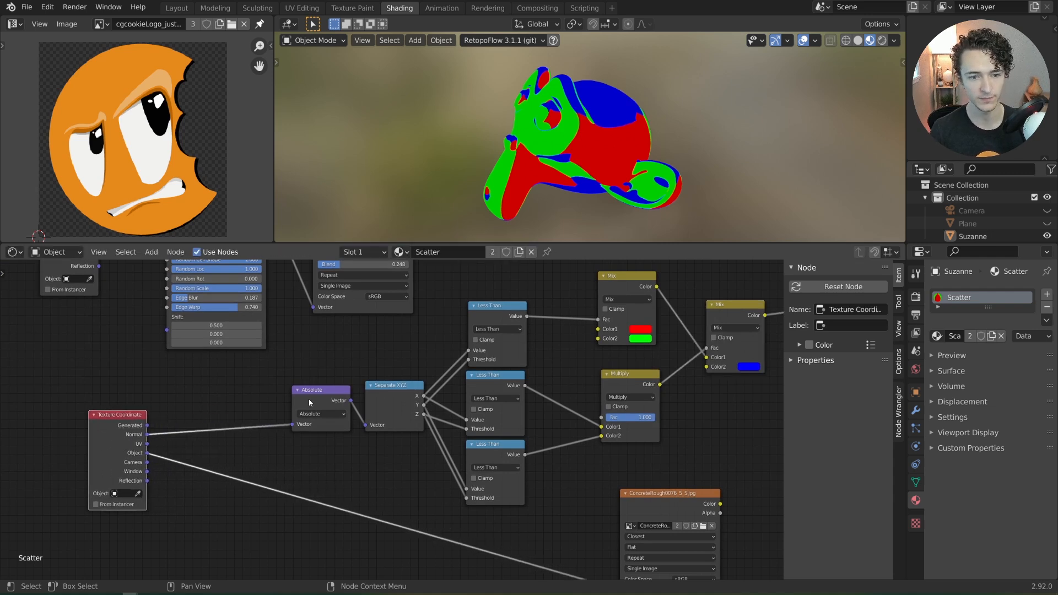
pyautogui.moveTo(308, 403)
pyautogui.mouseDown()
pyautogui.moveTo(264, 402)
pyautogui.moveTo(312, 407)
pyautogui.mouseUp()
pyautogui.moveTo(247, 425); pyautogui.dragTo(325, 414, button='middle')
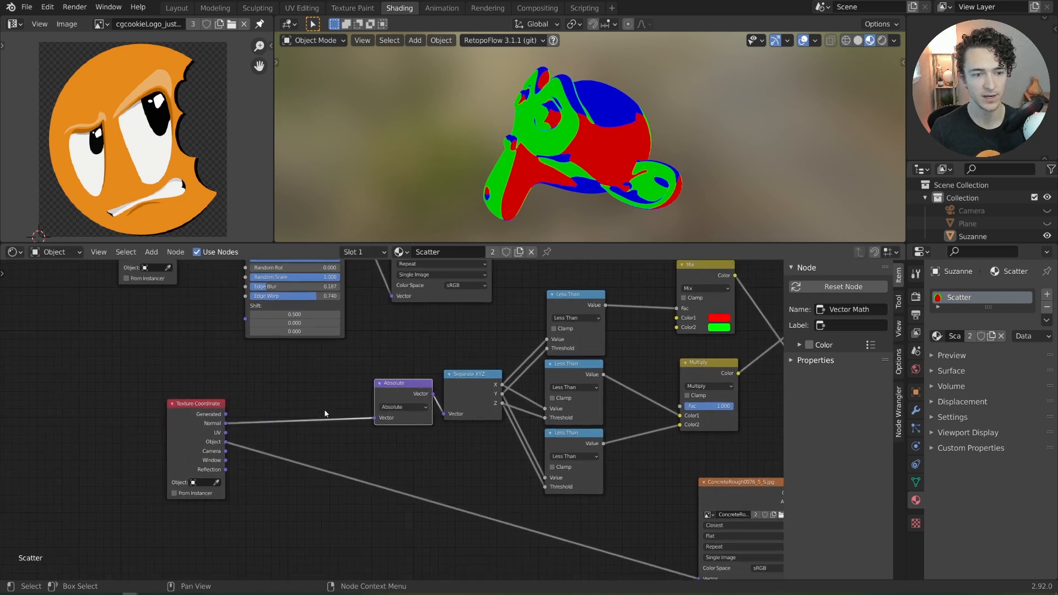
pyautogui.moveTo(204, 434); pyautogui.dragTo(195, 427)
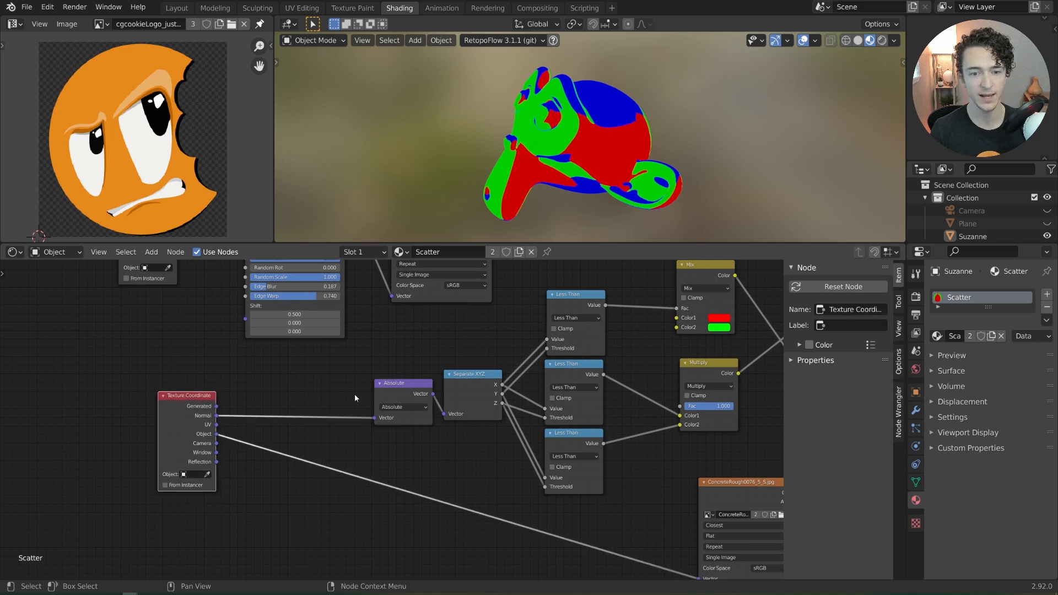
# Step: Insert a MixRGB node between the Texture Coordinate's Normal output and the Absolute node, and set its blending mode to Linear Light
pyautogui.hotkey('shift', 'a')
pyautogui.moveTo(345, 395)
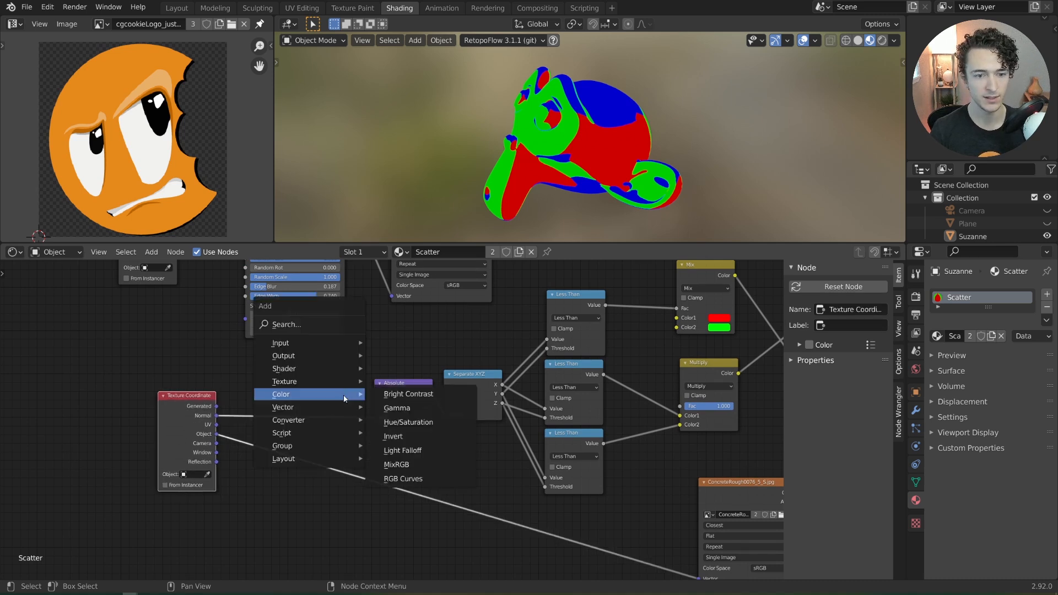
pyautogui.click(396, 465)
pyautogui.click(329, 392)
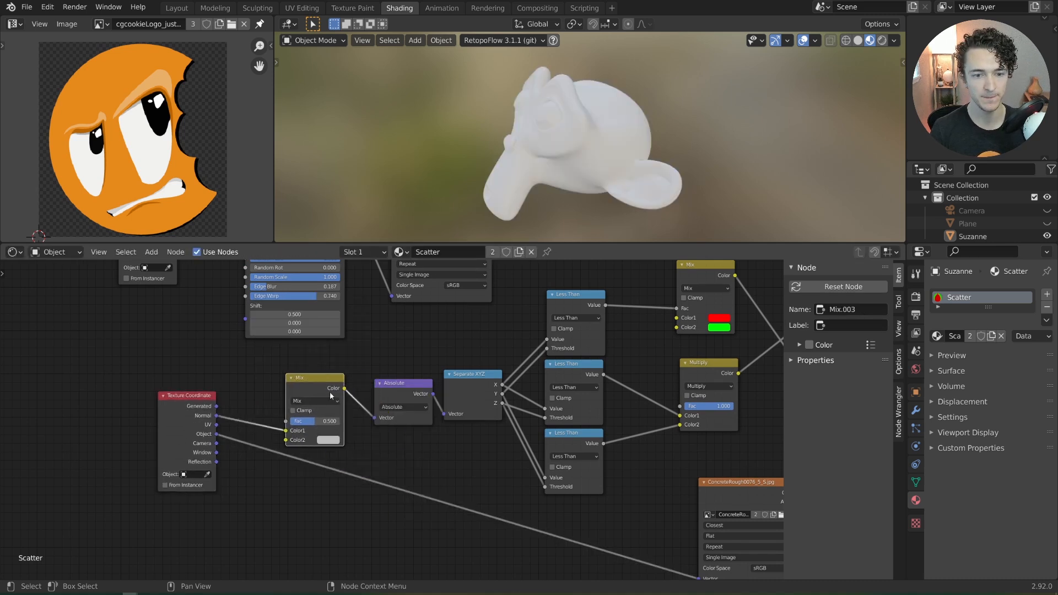
pyautogui.moveTo(376, 410); pyautogui.dragTo(445, 396, button='middle')
pyautogui.scroll(1, 253, 481)
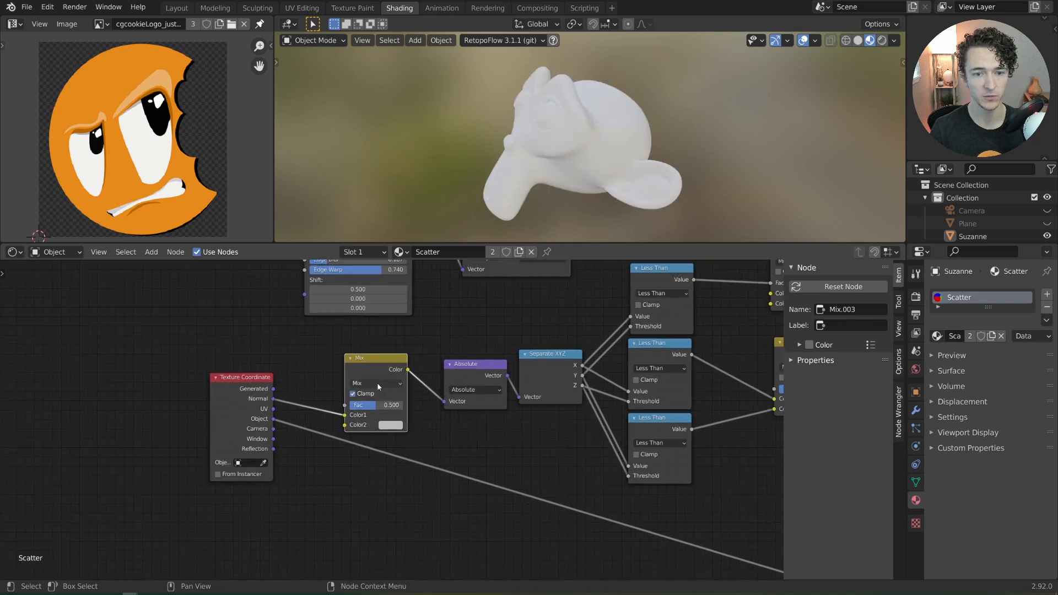
pyautogui.click(368, 383)
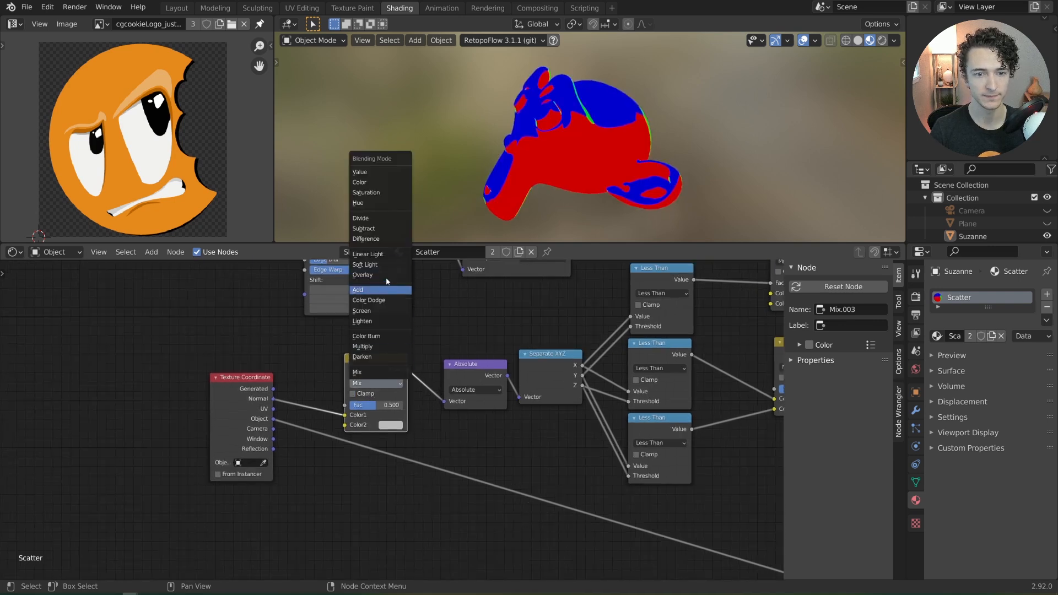
pyautogui.click(387, 256)
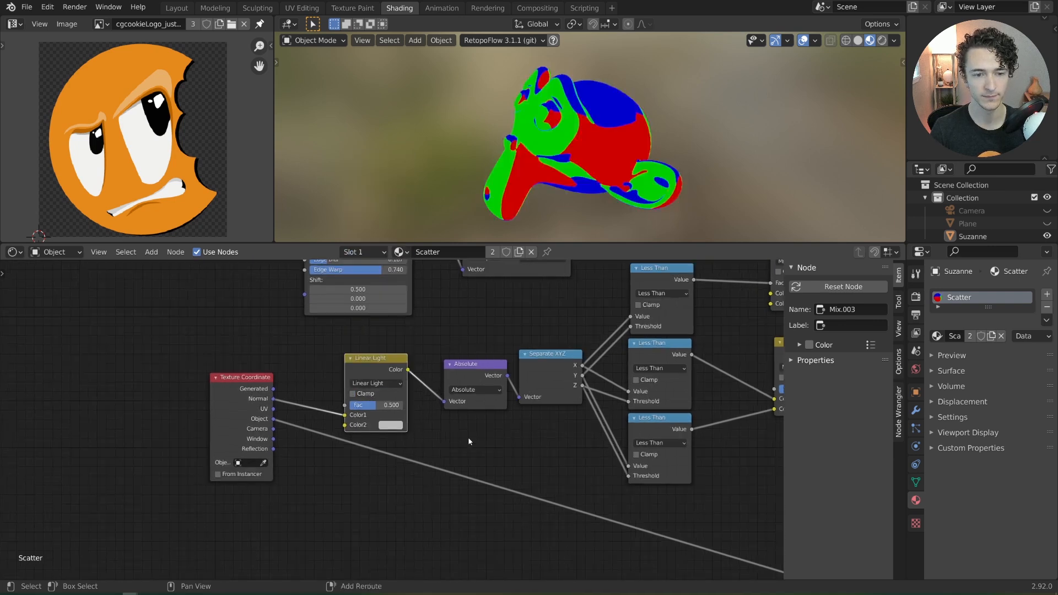
# Step: Add a White Noise Texture fed by Object coordinates, link its Color to the Linear Light node's Color2, and set Fac to 0.100
pyautogui.hotkey('shift', 'a')
pyautogui.moveTo(460, 425)
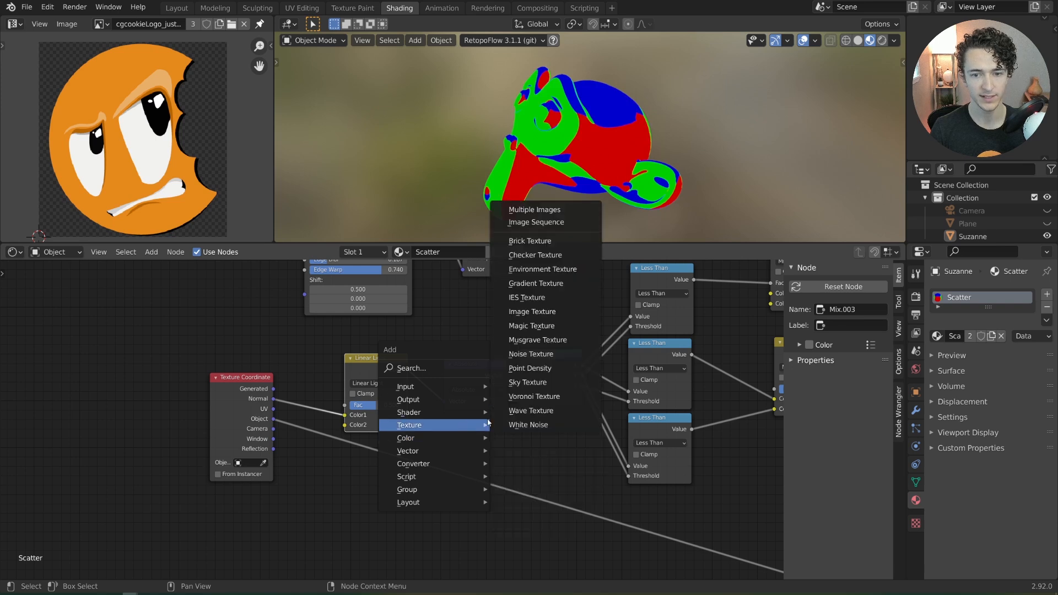
pyautogui.click(529, 425)
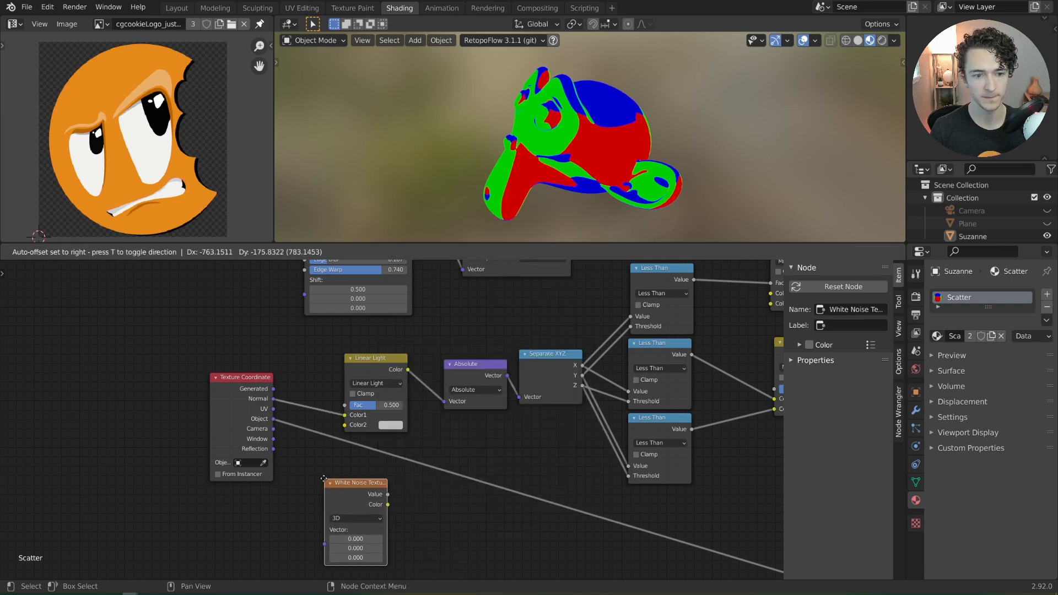
pyautogui.click(356, 488)
pyautogui.moveTo(245, 410); pyautogui.dragTo(323, 543)
pyautogui.moveTo(347, 489)
pyautogui.mouseDown()
pyautogui.moveTo(280, 425)
pyautogui.moveTo(343, 431)
pyautogui.moveTo(355, 405)
pyautogui.mouseUp()
pyautogui.scroll(3, 578, 165)
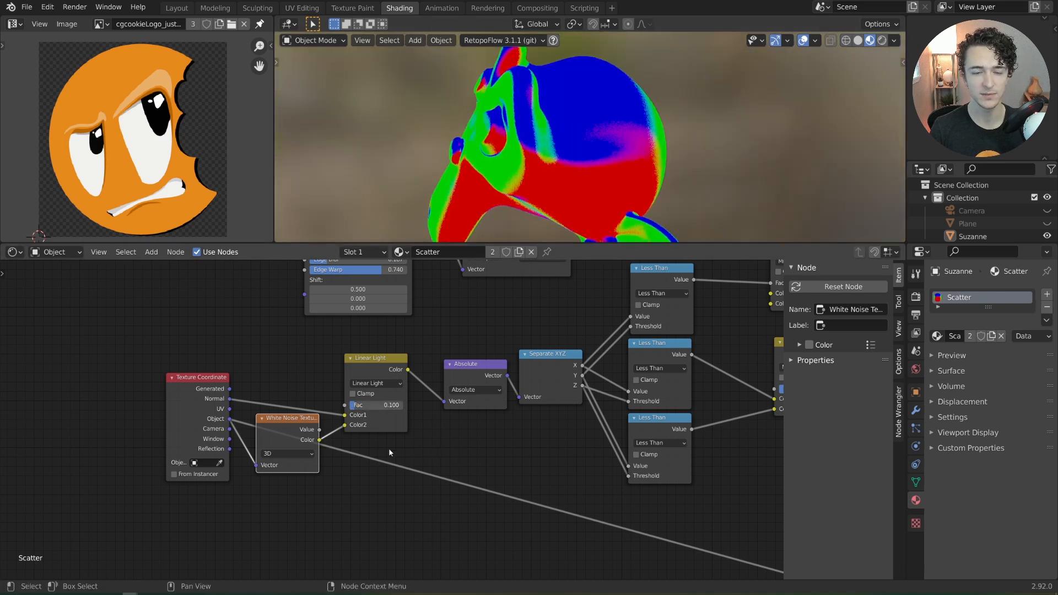
# Step: Switch the White Noise Texture to 2D and reduce the Linear Light node's Fac to 0.000
pyautogui.click(305, 454)
pyautogui.click(292, 473)
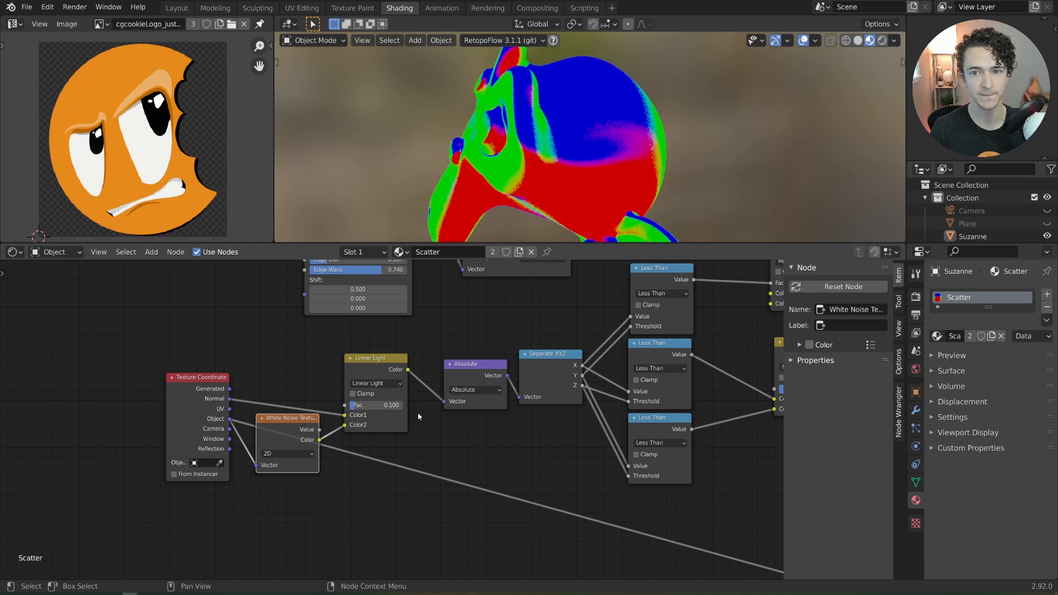
pyautogui.moveTo(379, 405); pyautogui.dragTo(427, 405)
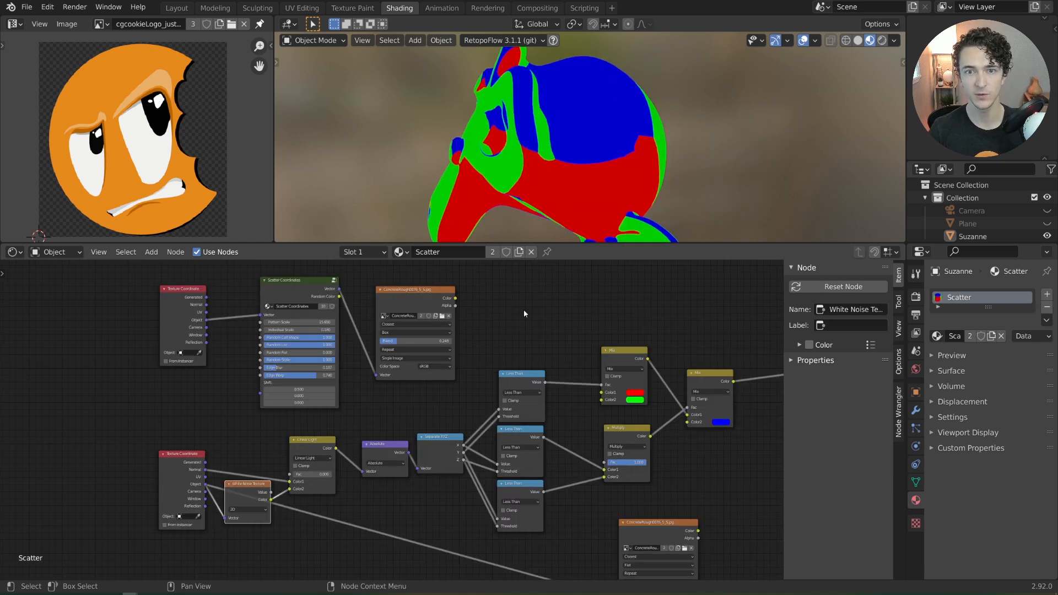
# Step: Preview the lower flat-projected concrete Image Texture on Suzanne and examine its mapping from the front and at an angle
pyautogui.moveTo(524, 314); pyautogui.dragTo(516, 382, button='middle')
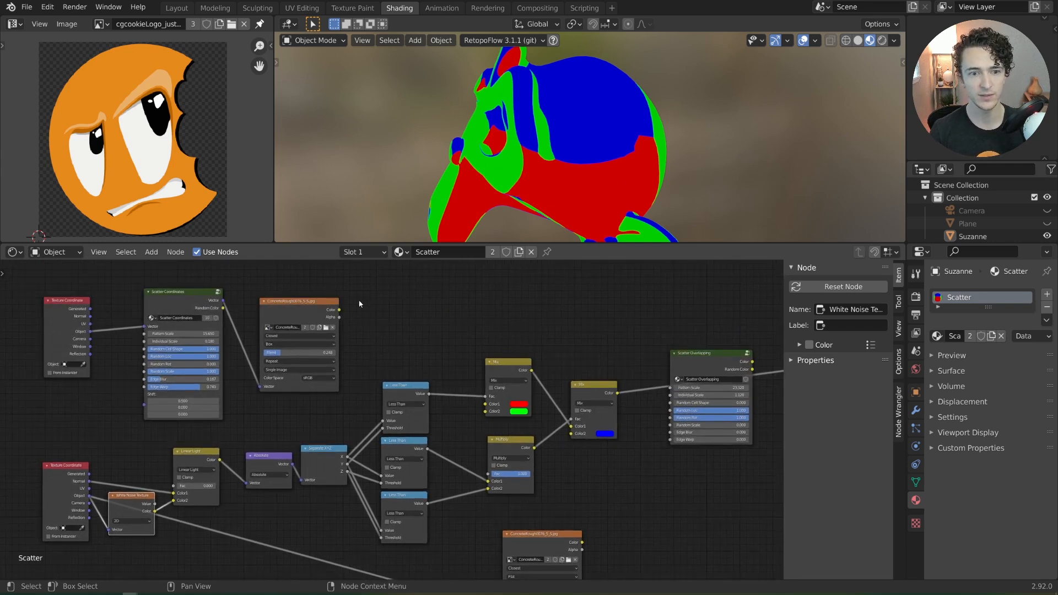
pyautogui.moveTo(308, 302); pyautogui.dragTo(317, 281)
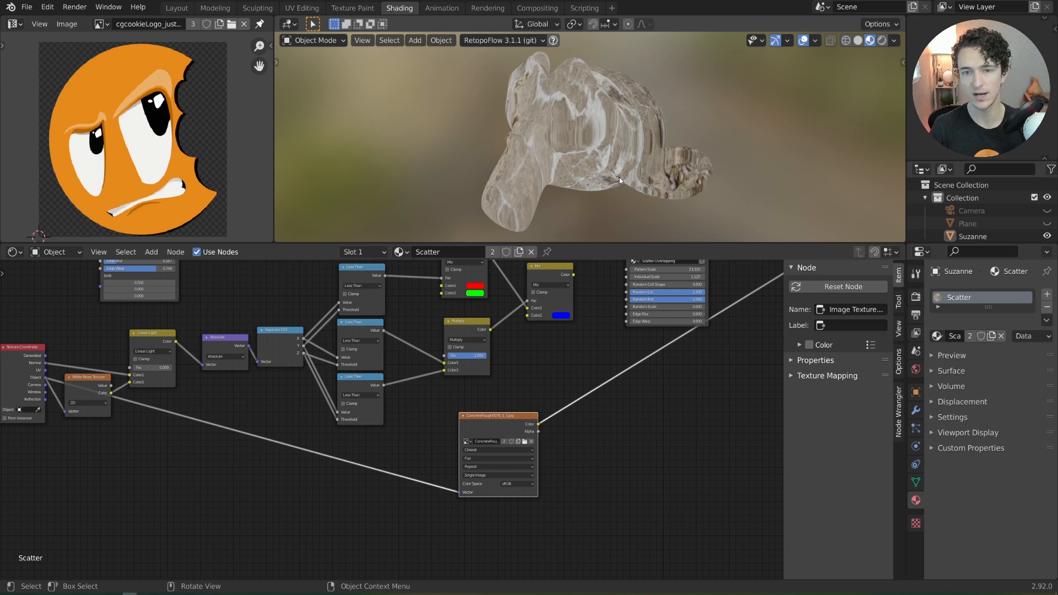
pyautogui.press('KP_1')
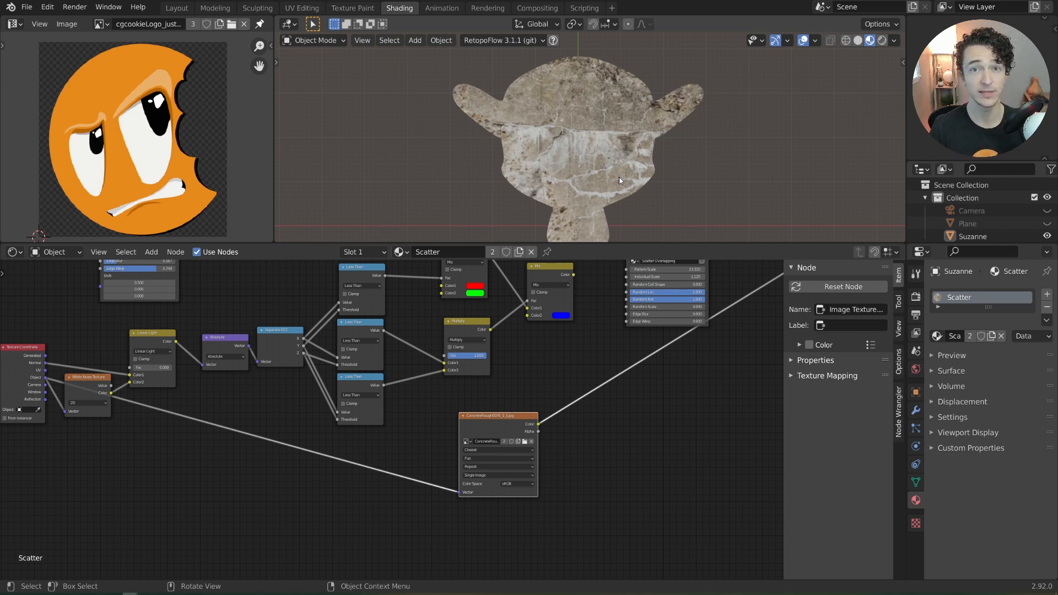
pyautogui.moveTo(619, 177); pyautogui.dragTo(579, 142, button='middle')
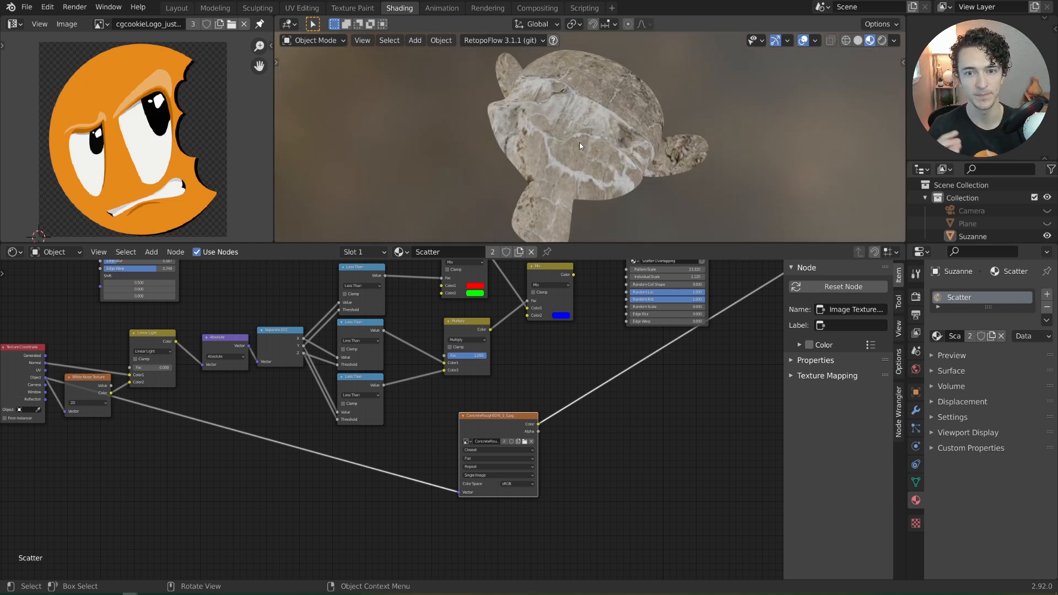
# Step: Duplicate the Separate XYZ node into the free space above the Less Than nodes, beside the upper concrete Image Texture
pyautogui.moveTo(595, 425); pyautogui.dragTo(597, 489, button='middle')
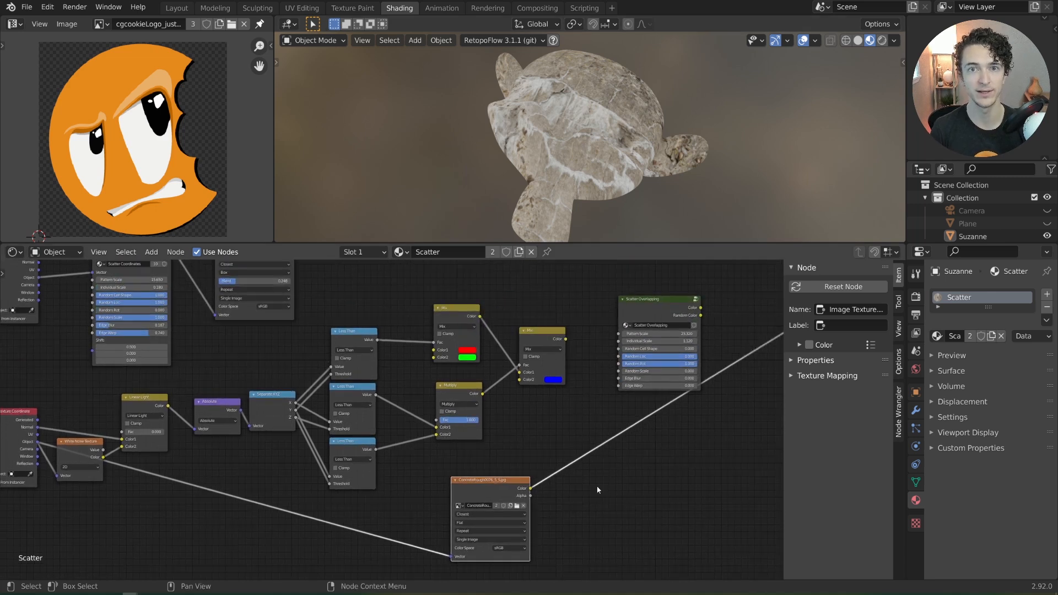
pyautogui.moveTo(416, 371); pyautogui.dragTo(445, 444, button='middle')
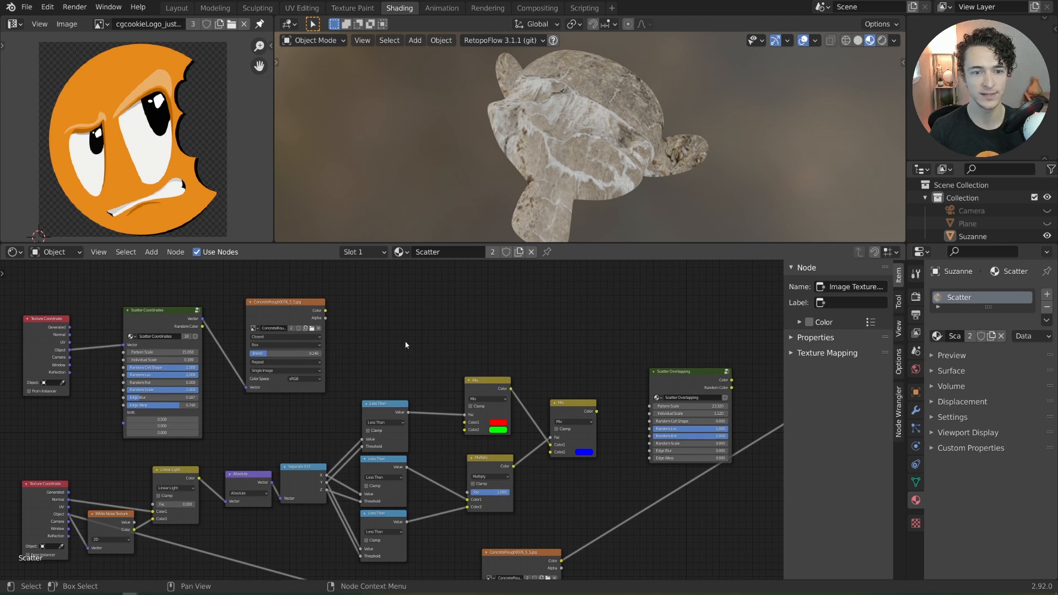
pyautogui.moveTo(387, 366); pyautogui.dragTo(413, 359, button='middle')
pyautogui.click(334, 476)
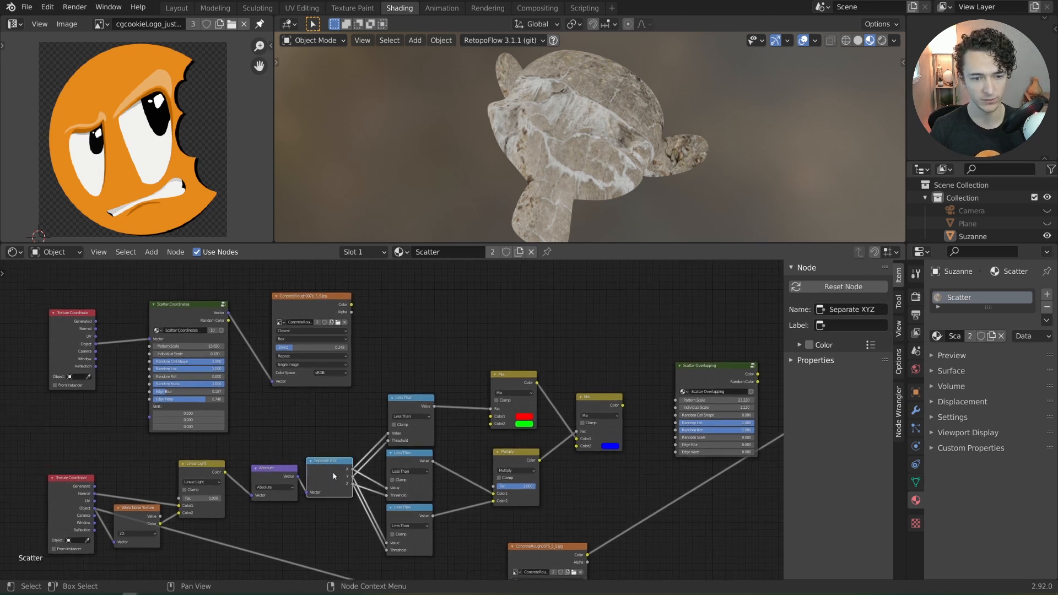
pyautogui.hotkey('shift', 'd')
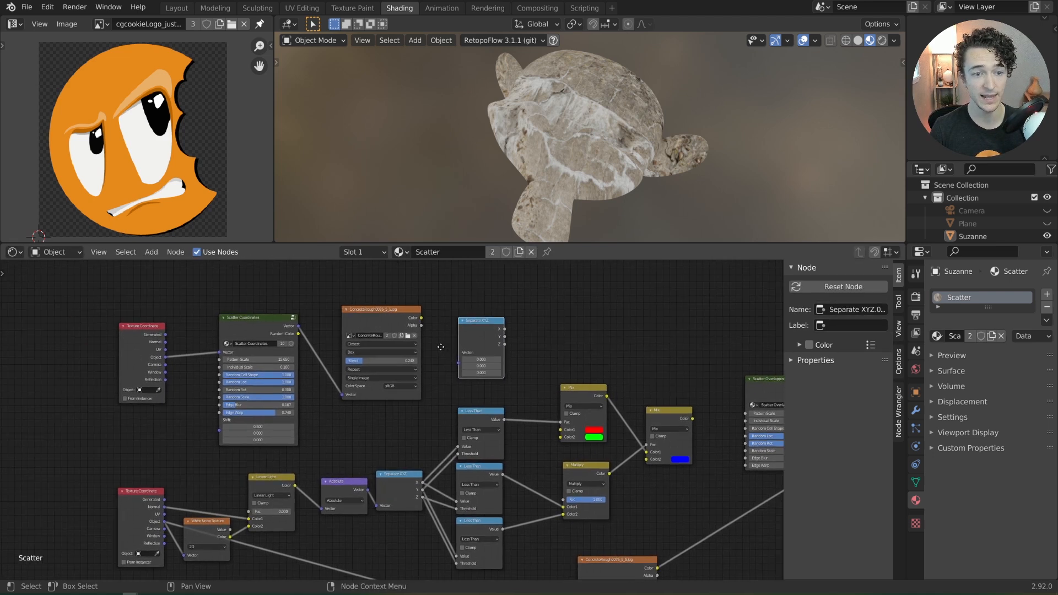
# Step: Move the upper Scatter Coordinates and concrete Image Texture nodes up, and link the lower Texture Coordinate's Object output to the upper Separate XYZ
pyautogui.moveTo(440, 346); pyautogui.dragTo(444, 346, button='middle')
pyautogui.moveTo(265, 325); pyautogui.dragTo(259, 287)
pyautogui.moveTo(415, 328); pyautogui.dragTo(394, 285)
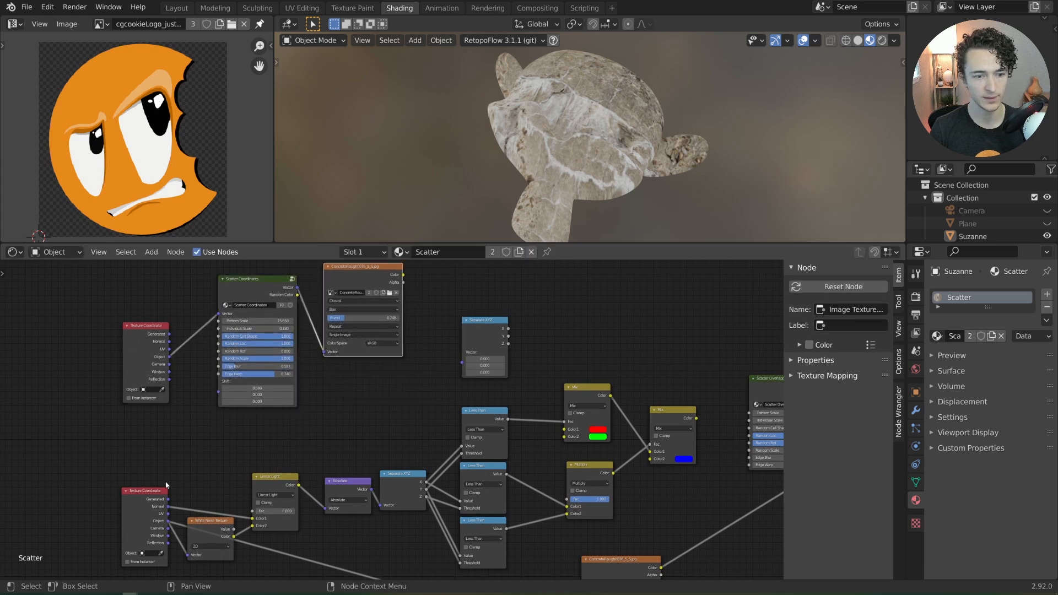
pyautogui.moveTo(169, 521); pyautogui.dragTo(483, 301)
# Step: Preview the upper Separate XYZ node's X, Y and Z outputs in turn and examine the gradients on Suzanne
pyautogui.keyDown('ctrl'); pyautogui.keyDown('shift'); pyautogui.click(484, 302); pyautogui.keyUp('shift'); pyautogui.keyUp('ctrl')
pyautogui.moveTo(530, 230); pyautogui.dragTo(508, 95, button='middle')
pyautogui.keyDown('ctrl'); pyautogui.keyDown('shift'); pyautogui.click(495, 303); pyautogui.keyUp('shift'); pyautogui.keyUp('ctrl')
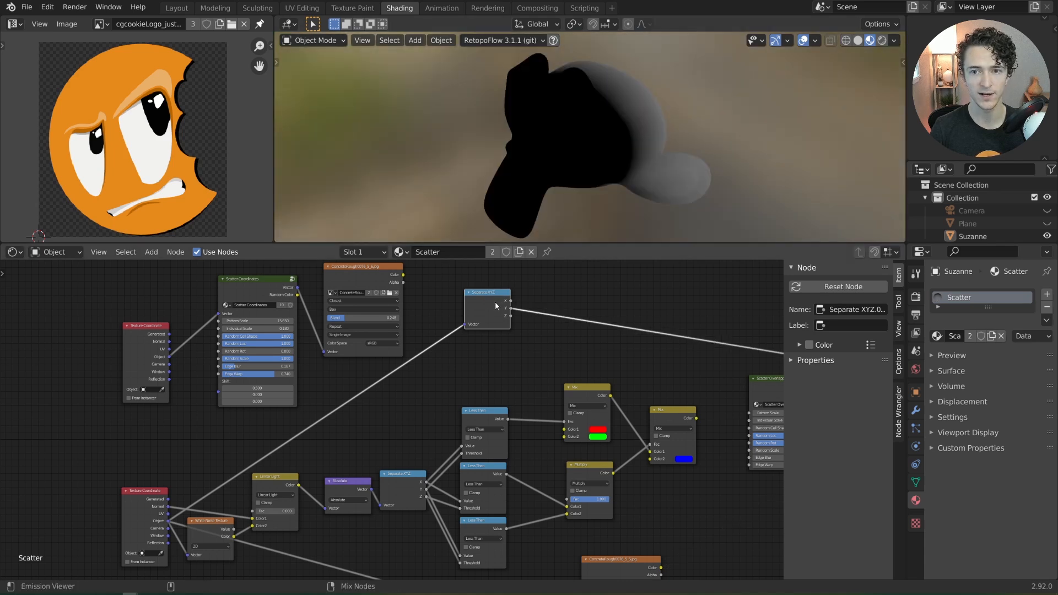
pyautogui.keyDown('ctrl'); pyautogui.keyDown('shift'); pyautogui.click(495, 306); pyautogui.keyUp('shift'); pyautogui.keyUp('ctrl')
pyautogui.moveTo(584, 166); pyautogui.dragTo(599, 187, button='middle')
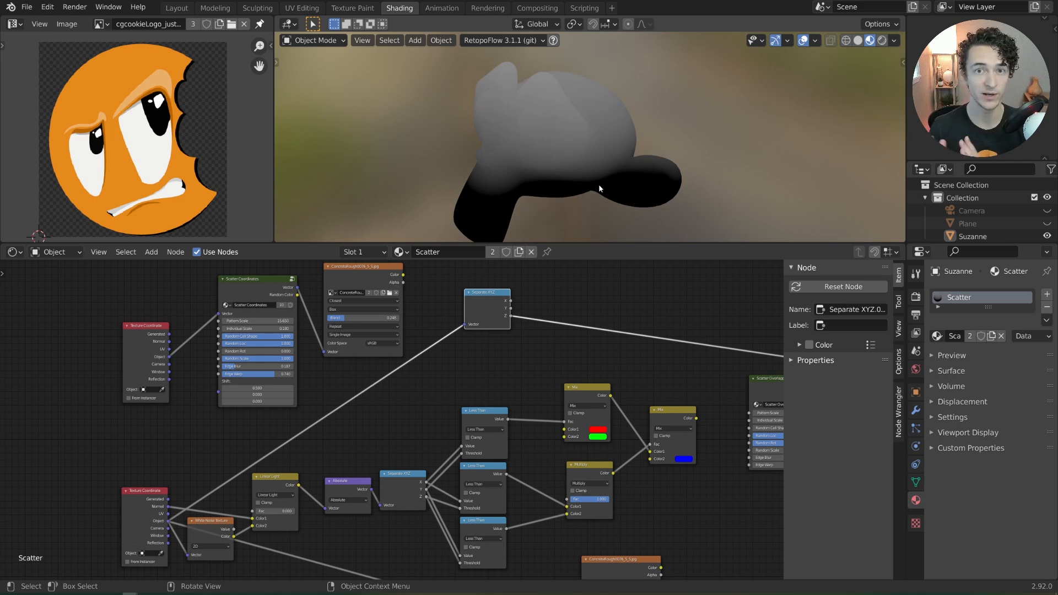
# Step: Add a Combine XYZ node beside the upper Separate XYZ, link Y to its X and Z to its Y, and preview it
pyautogui.moveTo(589, 286); pyautogui.dragTo(524, 333, button='middle')
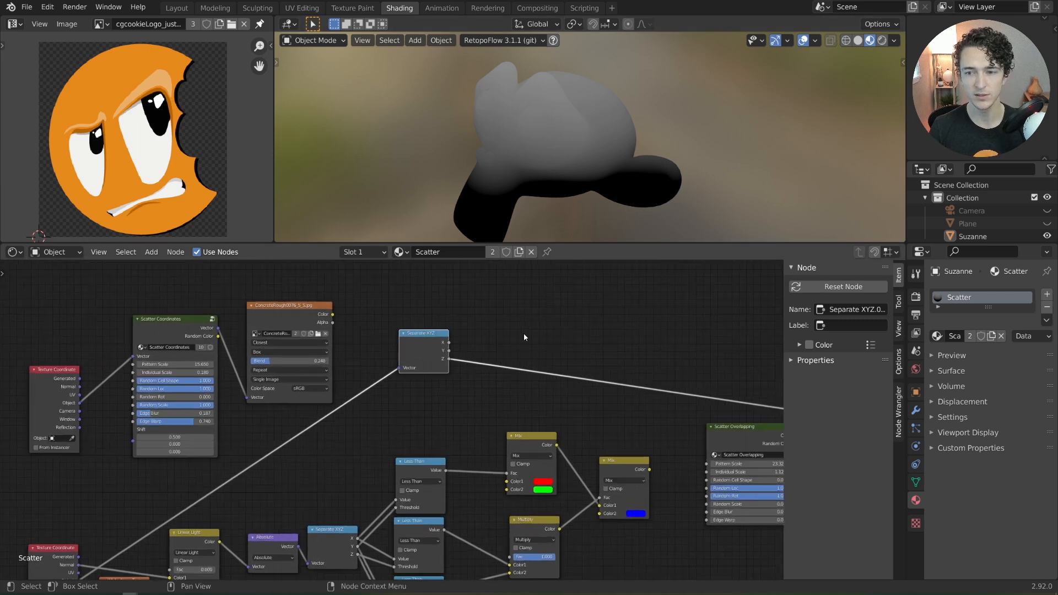
pyautogui.hotkey('shift', 'a')
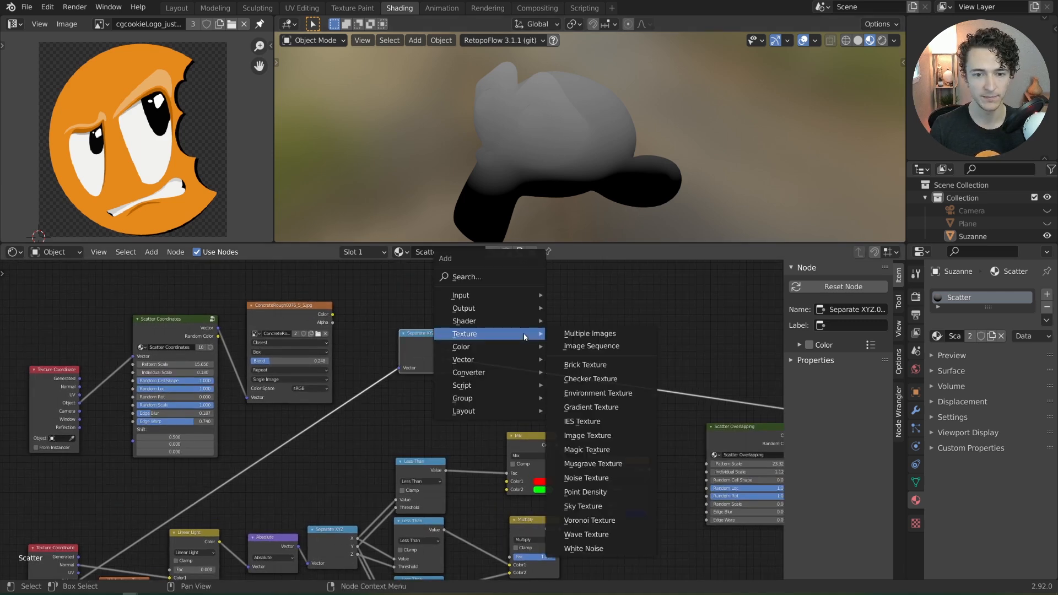
pyautogui.moveTo(500, 370)
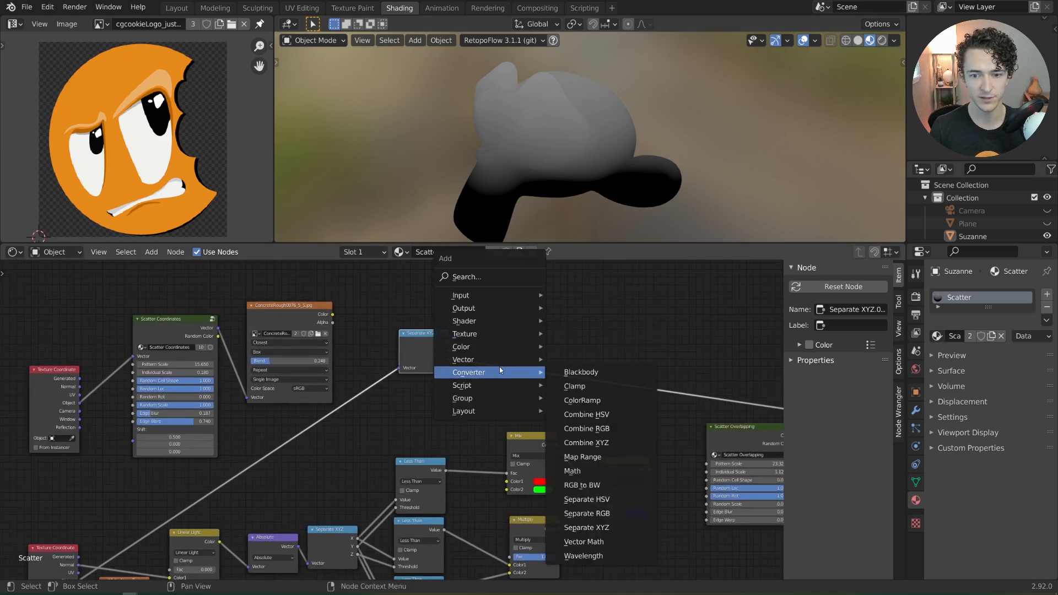
pyautogui.click(617, 442)
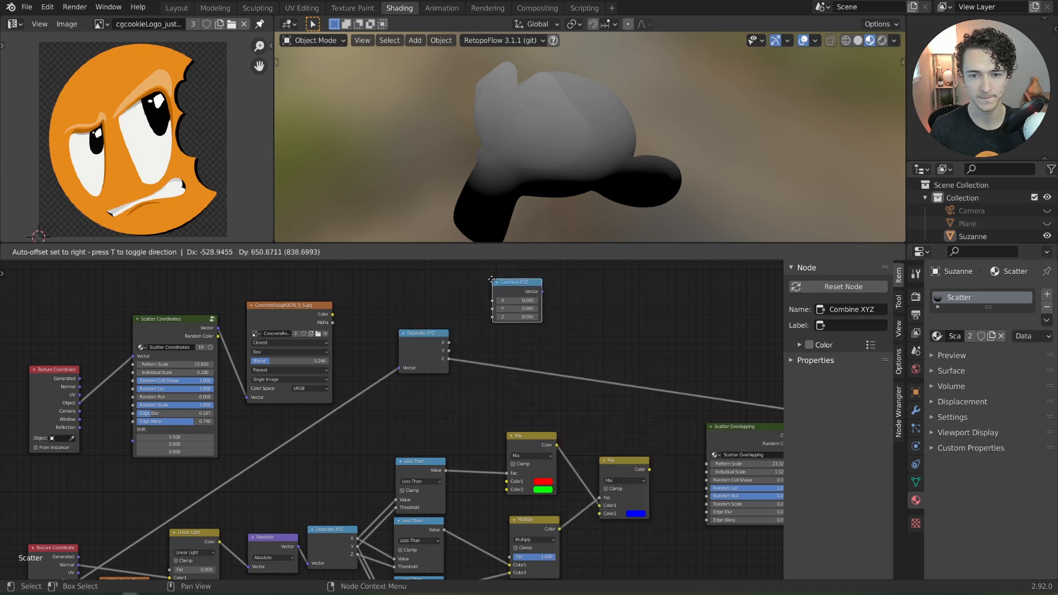
pyautogui.click(492, 279)
pyautogui.scroll(2, 538, 305)
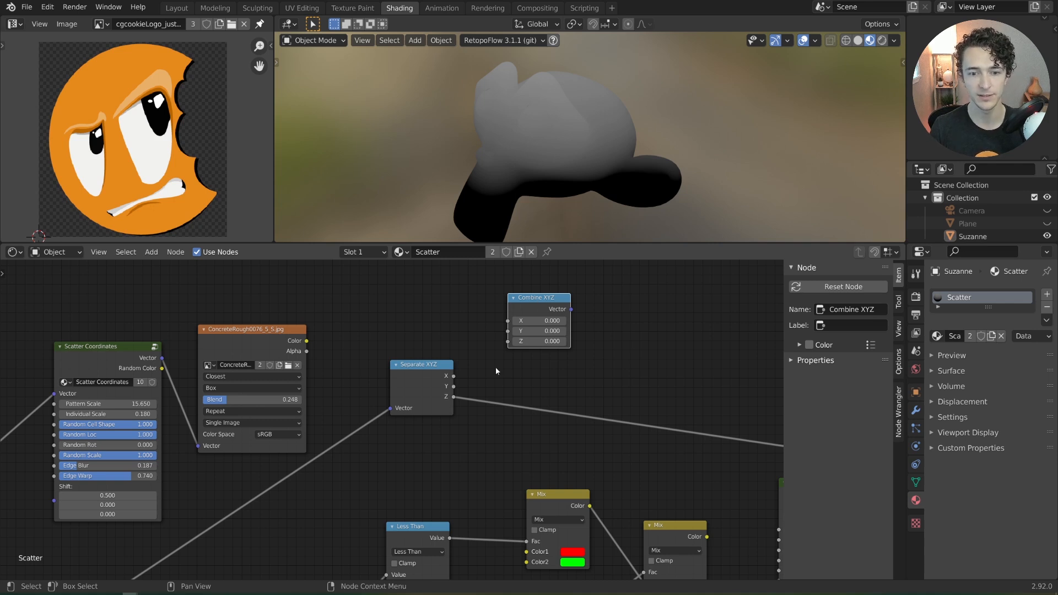
pyautogui.moveTo(453, 386); pyautogui.dragTo(508, 320)
pyautogui.moveTo(453, 396); pyautogui.dragTo(508, 331)
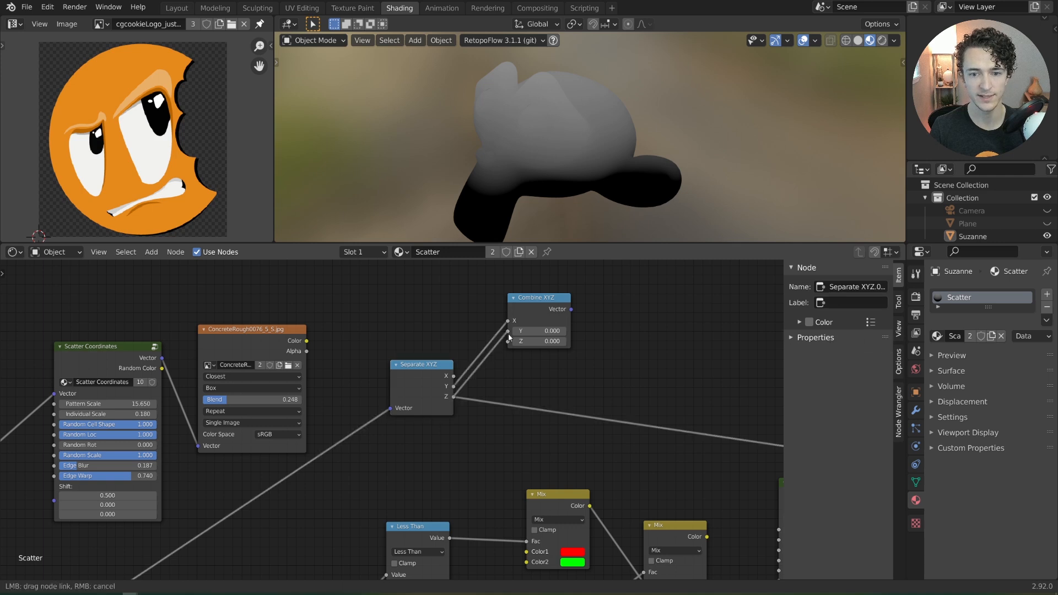
pyautogui.keyDown('ctrl'); pyautogui.keyDown('shift'); pyautogui.click(566, 292); pyautogui.keyUp('shift'); pyautogui.keyUp('ctrl')
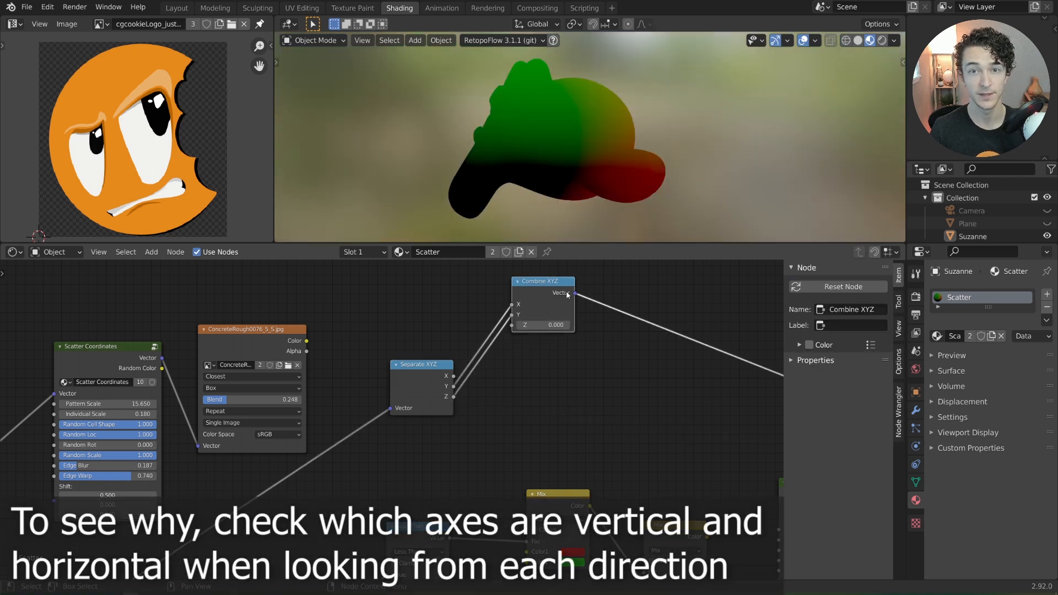
# Step: Duplicate the Combine XYZ node below the first and link the Separate XYZ's X to its X and Z to its Y
pyautogui.hotkey('shift', 'd')
pyautogui.click(567, 353)
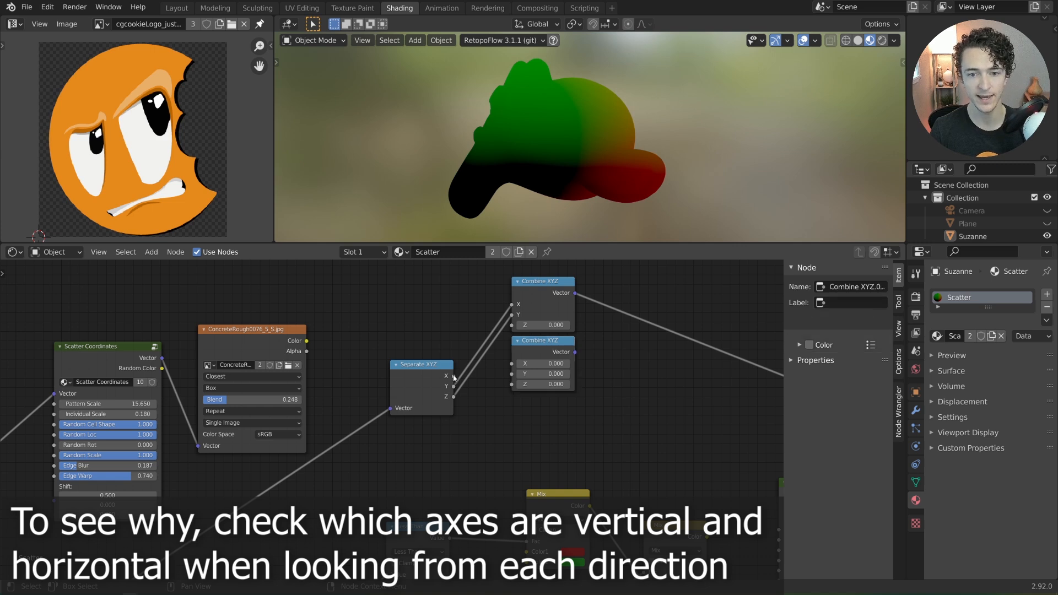
pyautogui.moveTo(453, 376); pyautogui.dragTo(512, 363)
pyautogui.moveTo(454, 396); pyautogui.dragTo(511, 373)
# Step: Duplicate a third Combine XYZ node below the second and link the Separate XYZ's X and Y outputs to its X and Y inputs
pyautogui.click(542, 364)
pyautogui.hotkey('shift', 'd')
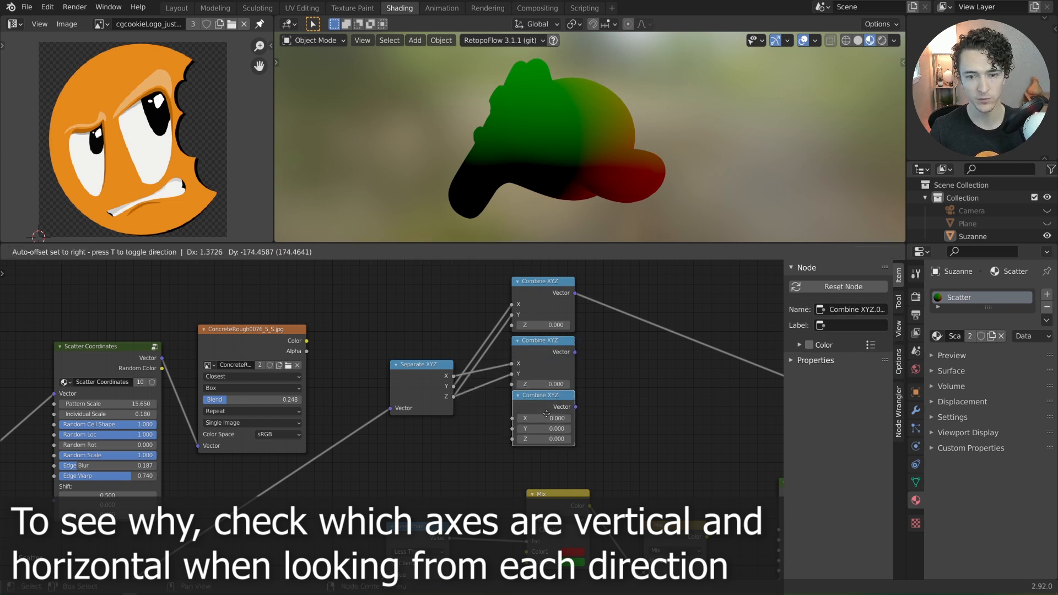
pyautogui.click(546, 420)
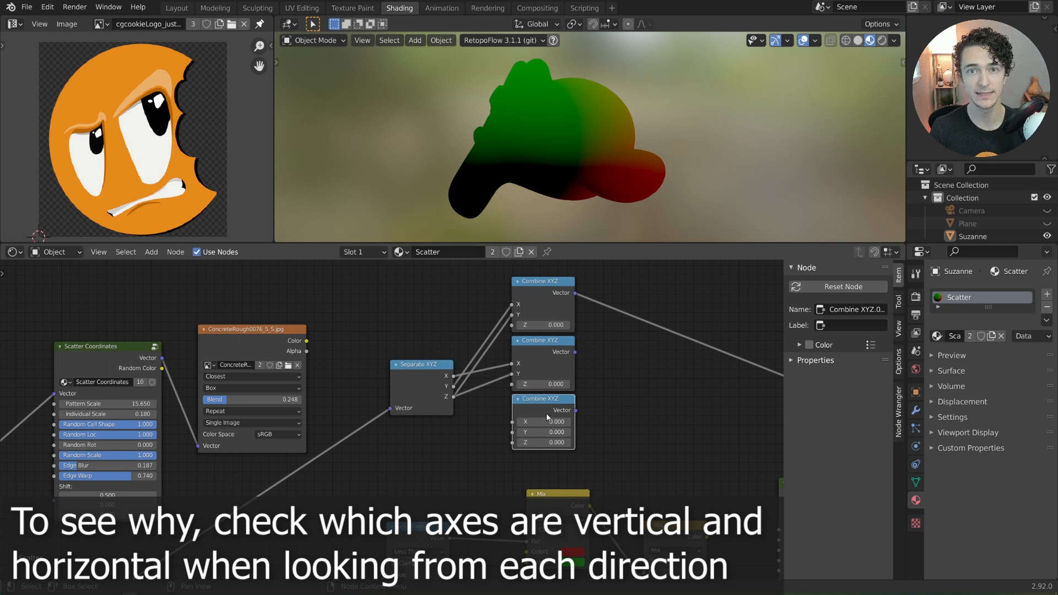
pyautogui.moveTo(453, 376); pyautogui.dragTo(512, 431)
# Step: Move the Scatter Overlapping node farther right of the final Mix node to free up space in the node tree
pyautogui.scroll(-2, 640, 385)
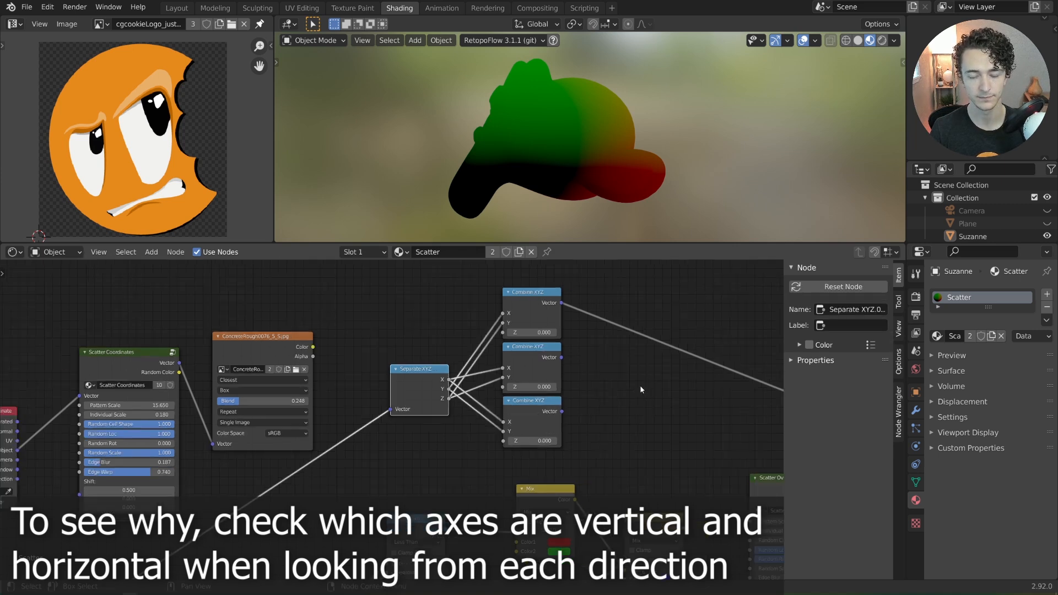
pyautogui.moveTo(636, 389); pyautogui.dragTo(577, 365, button='middle')
pyautogui.scroll(-3, 556, 408)
pyautogui.moveTo(551, 421); pyautogui.dragTo(551, 405, button='middle')
pyautogui.moveTo(642, 427); pyautogui.dragTo(727, 444)
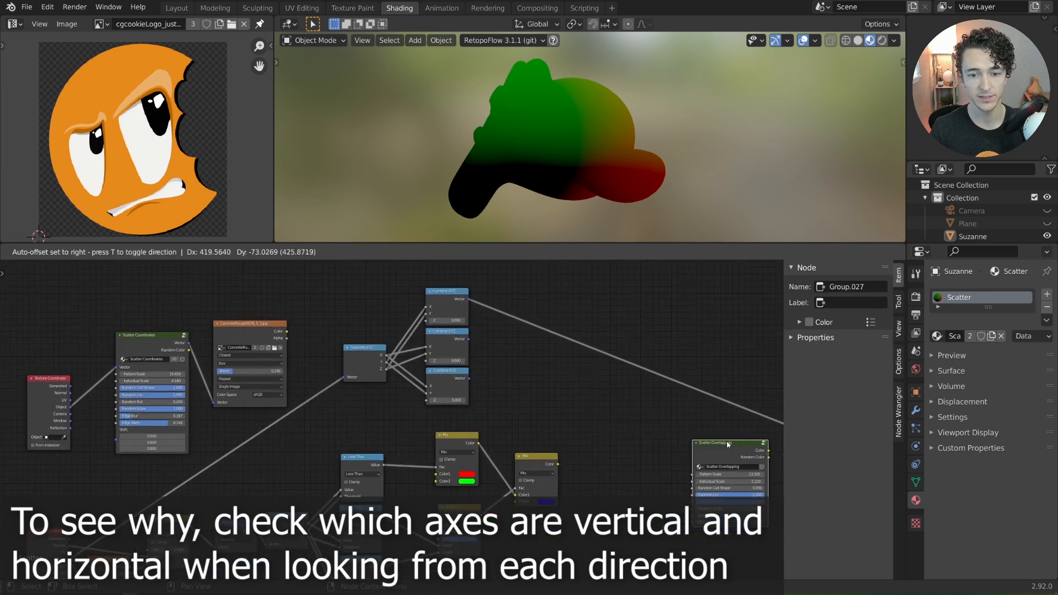
pyautogui.scroll(-3, 557, 402)
pyautogui.moveTo(534, 404); pyautogui.dragTo(588, 373, button='middle')
pyautogui.scroll(1, 588, 372)
# Step: Shift the upper scatter texture chain and the Separate XYZ with its three Combine XYZ nodes left, clear of the Mix nodes
pyautogui.moveTo(412, 271); pyautogui.dragTo(517, 365)
pyautogui.press('g')
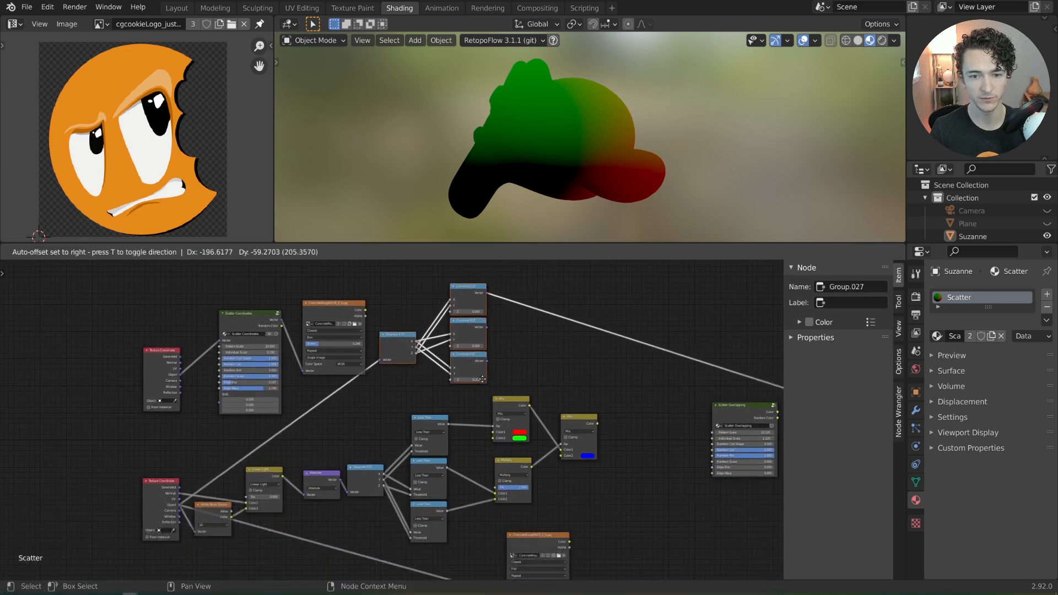
pyautogui.click(473, 388)
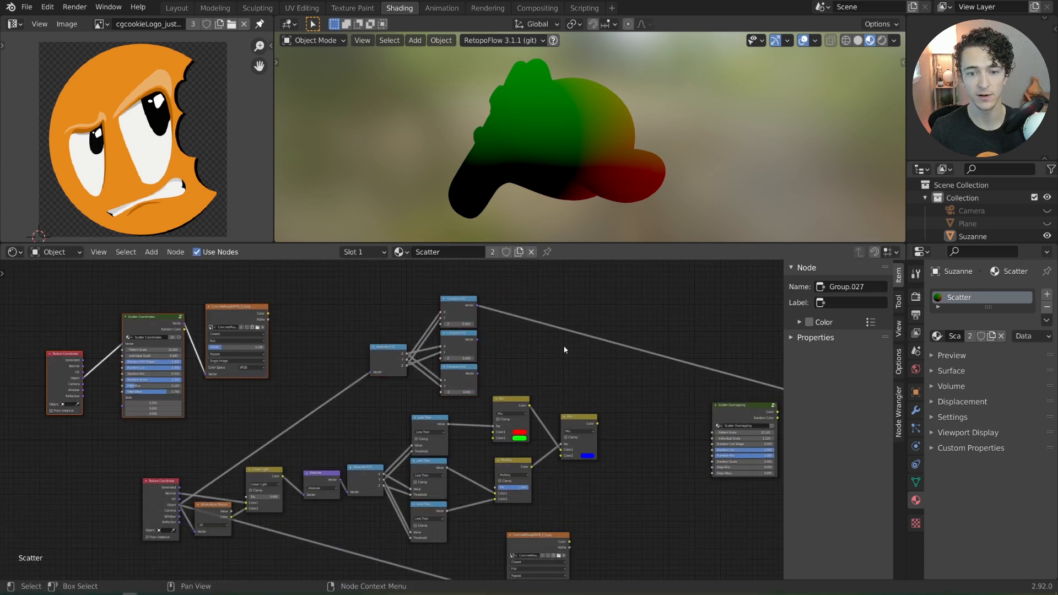
pyautogui.moveTo(348, 301); pyautogui.dragTo(492, 378)
pyautogui.press('g')
pyautogui.click(473, 378)
pyautogui.scroll(3, 498, 358)
pyautogui.moveTo(512, 349); pyautogui.dragTo(483, 366, button='middle')
pyautogui.scroll(2, 482, 365)
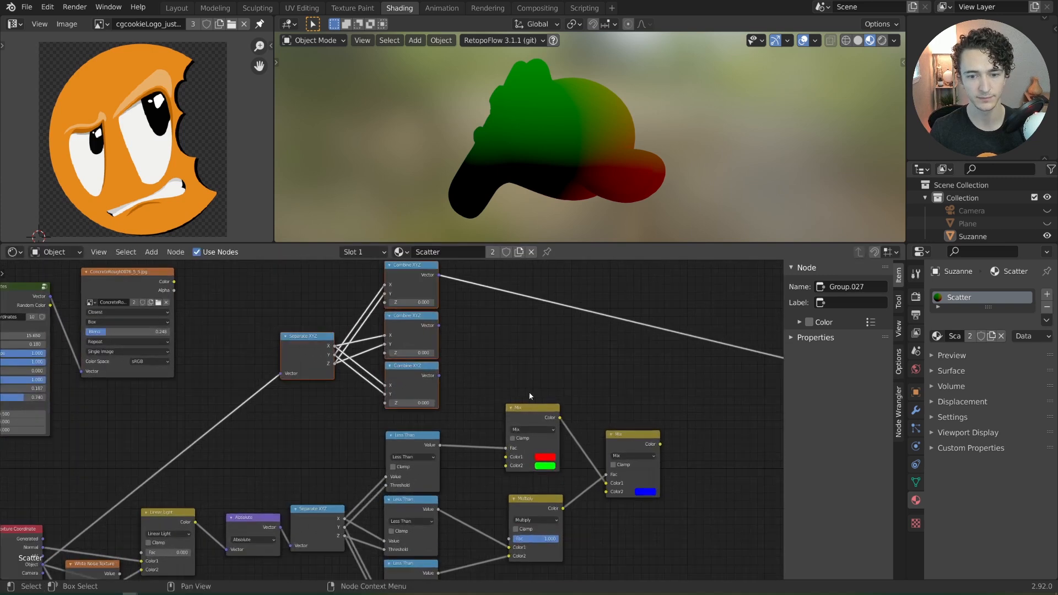
# Step: Link the first two Combine XYZ vectors to the first Mix's Color1 and Color2, the third to the final Mix's Color2, and preview the result
pyautogui.keyDown('ctrl'); pyautogui.keyDown('shift'); pyautogui.click(529, 410); pyautogui.keyUp('shift'); pyautogui.keyUp('ctrl')
pyautogui.moveTo(496, 330); pyautogui.dragTo(492, 349, button='middle')
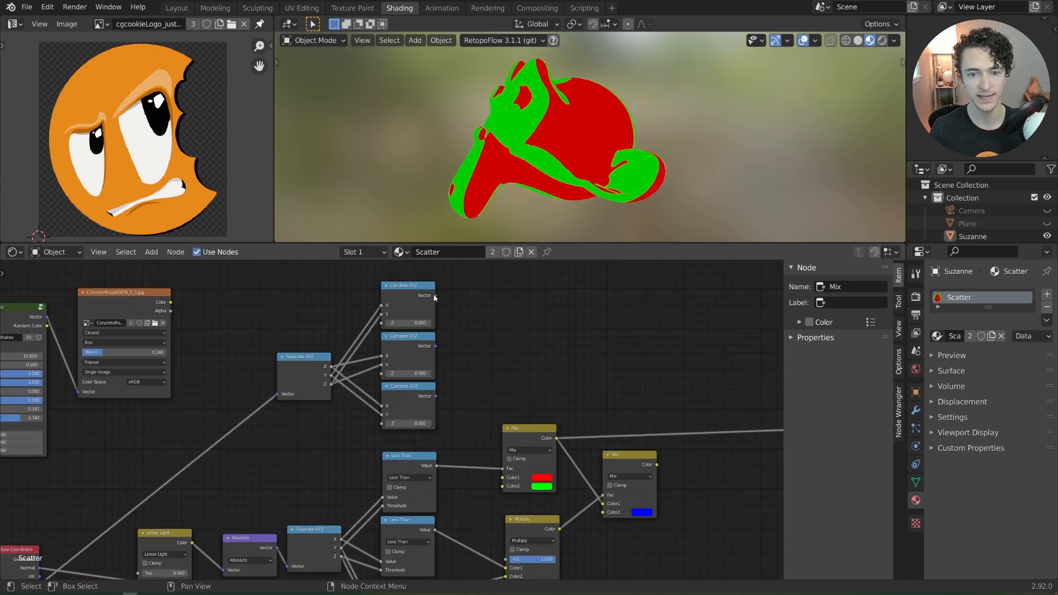
pyautogui.moveTo(435, 296)
pyautogui.mouseDown()
pyautogui.moveTo(498, 440)
pyautogui.moveTo(502, 477)
pyautogui.mouseUp()
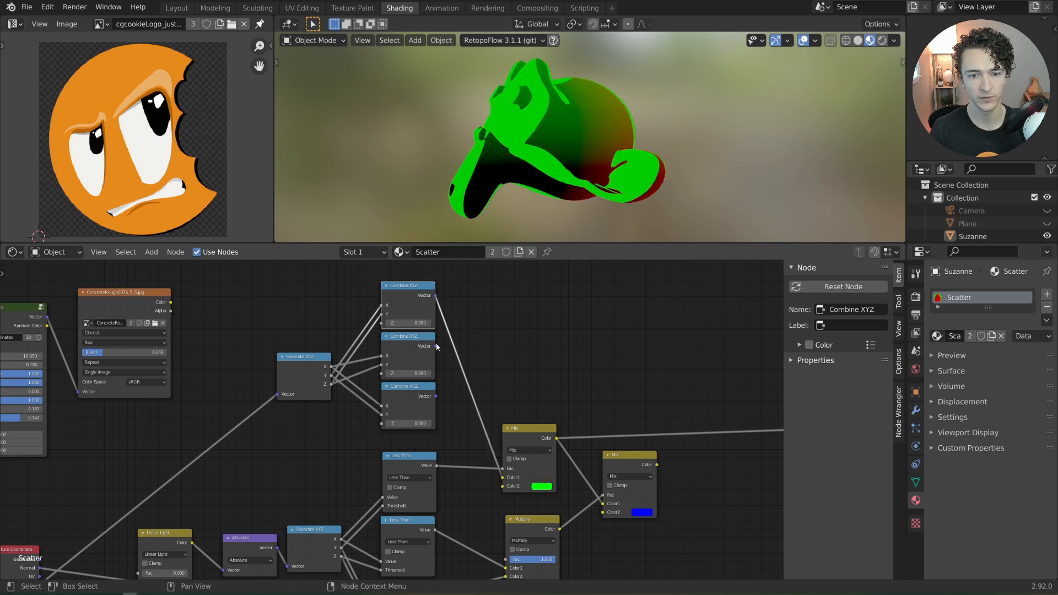
pyautogui.moveTo(435, 346); pyautogui.dragTo(503, 486)
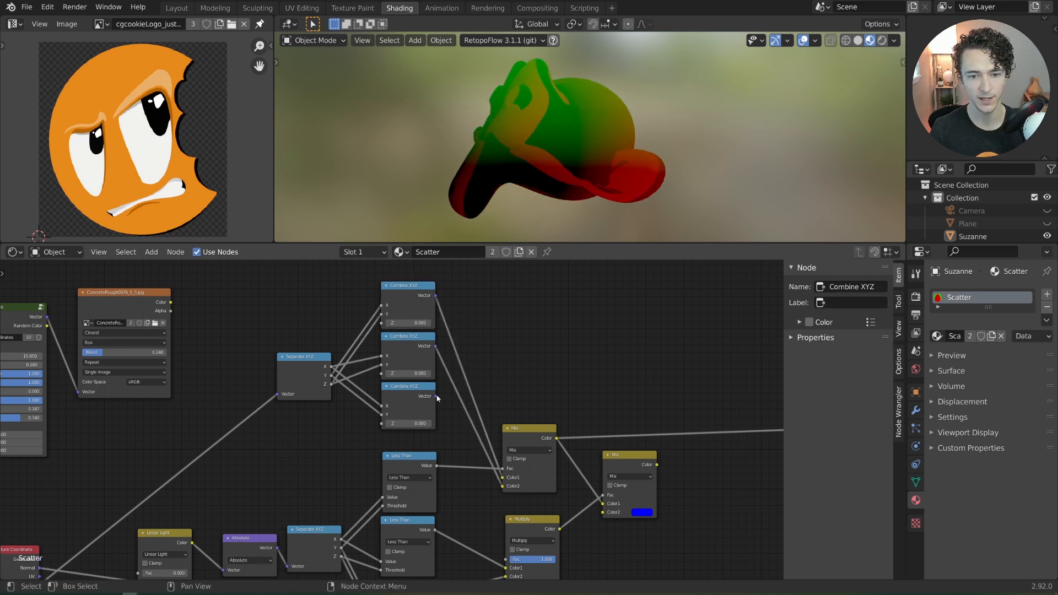
pyautogui.moveTo(437, 397); pyautogui.dragTo(609, 517)
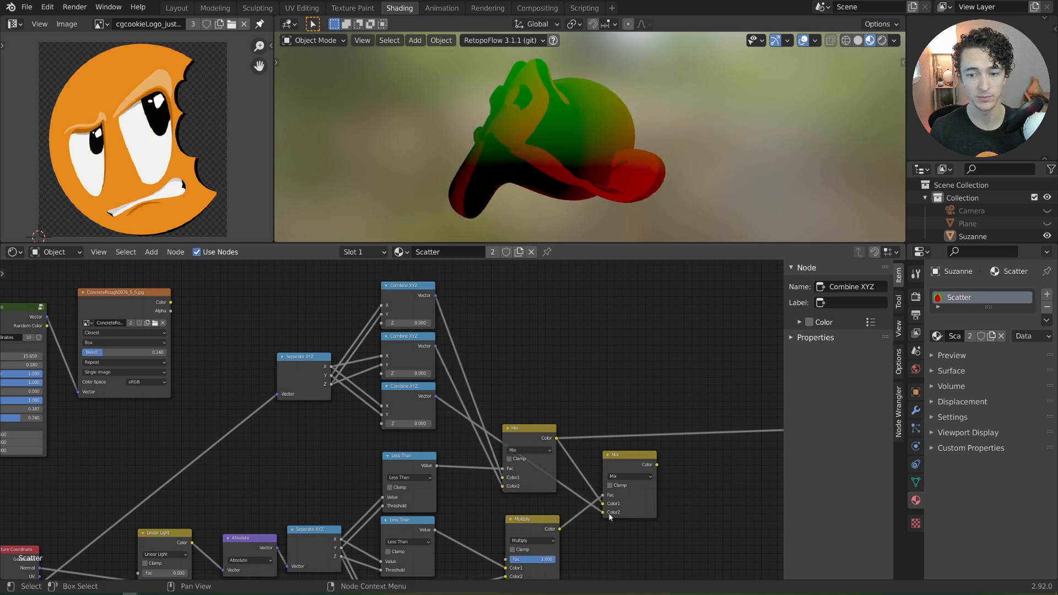
pyautogui.click(629, 458)
pyautogui.scroll(-1, 642, 384)
pyautogui.moveTo(490, 83); pyautogui.dragTo(586, 179, button='middle')
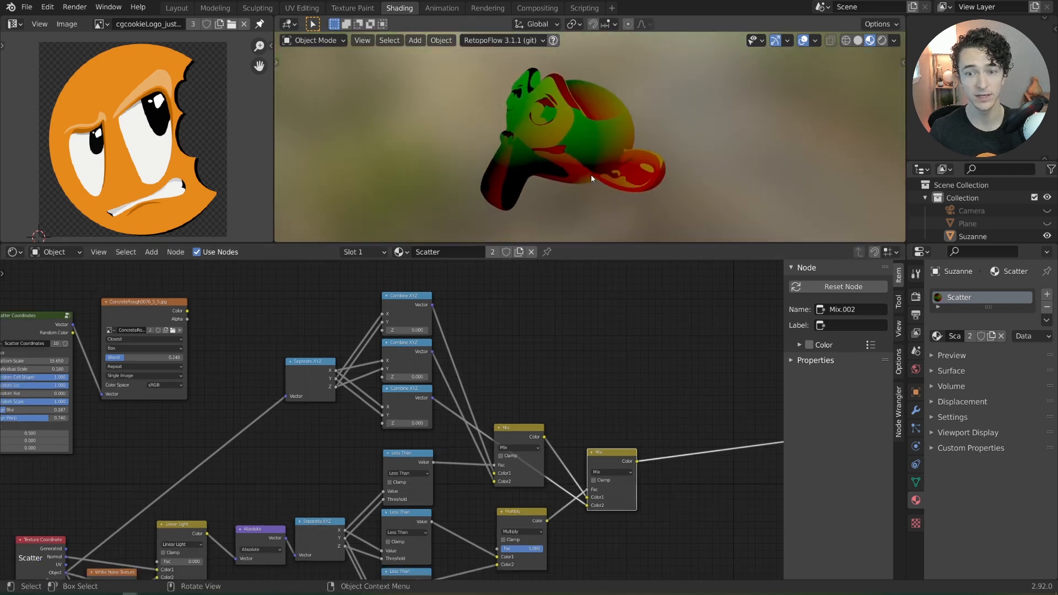
# Step: Move the lower flat-projected concrete Image Texture between the final Mix and Scatter Overlapping nodes and cut its incoming coordinate link
pyautogui.scroll(-4, 699, 494)
pyautogui.moveTo(663, 520); pyautogui.dragTo(604, 415, button='middle')
pyautogui.scroll(1, 605, 416)
pyautogui.moveTo(444, 467); pyautogui.dragTo(579, 380)
pyautogui.keyDown('ctrl'); pyautogui.moveTo(521, 418); pyautogui.dragTo(524, 481, button='right'); pyautogui.keyUp('ctrl')
pyautogui.moveTo(573, 379); pyautogui.dragTo(560, 368)
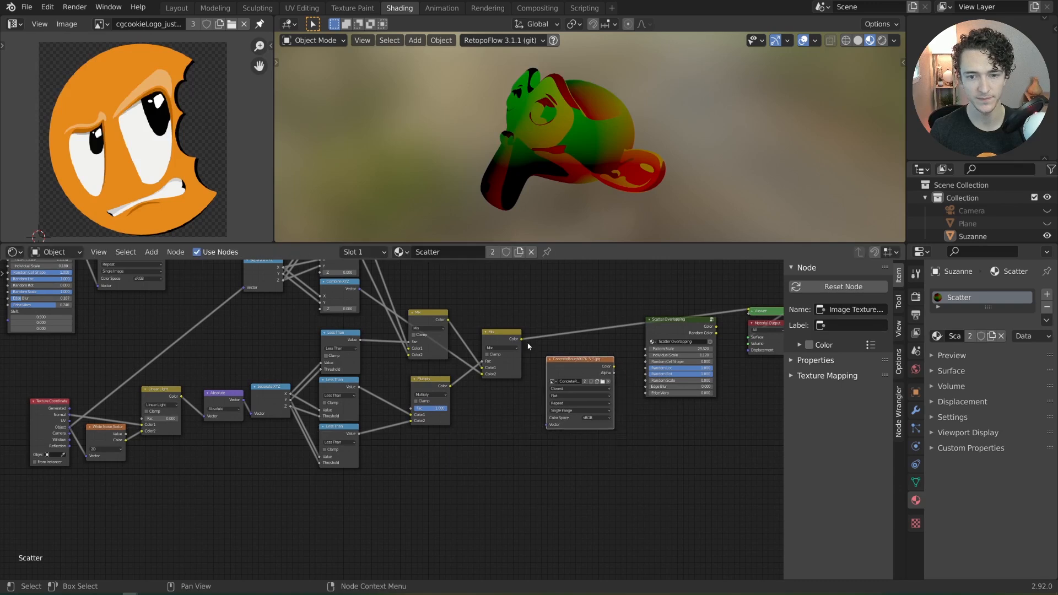
# Step: Link the final Mix node's Color to the concrete Image Texture's Vector input and preview the texture on Suzanne
pyautogui.moveTo(522, 339); pyautogui.dragTo(547, 424)
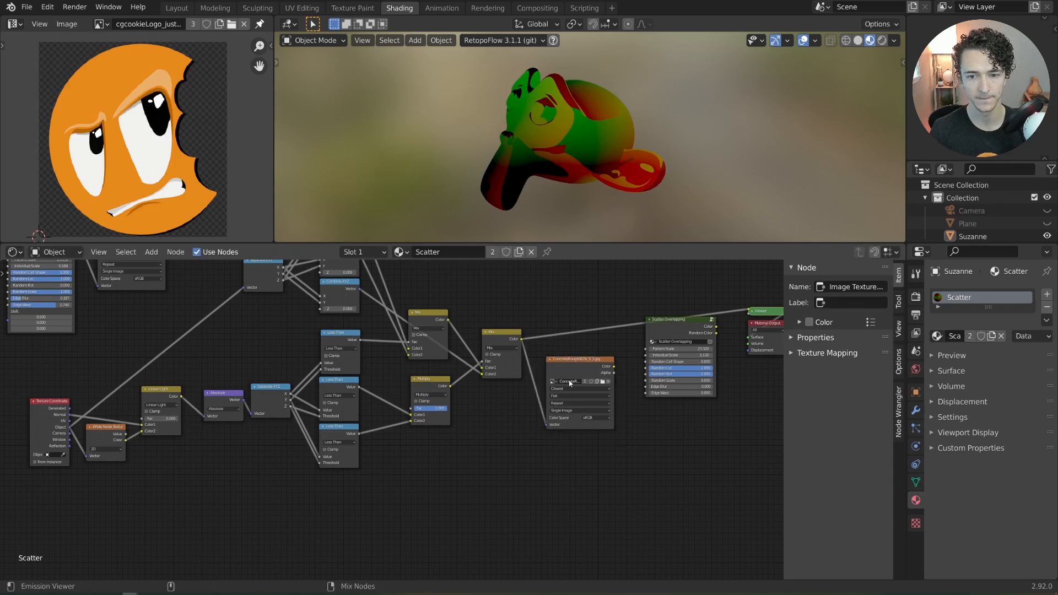
pyautogui.keyDown('ctrl'); pyautogui.keyDown('shift'); pyautogui.click(580, 362); pyautogui.keyUp('shift'); pyautogui.keyUp('ctrl')
pyautogui.moveTo(580, 363); pyautogui.dragTo(572, 327)
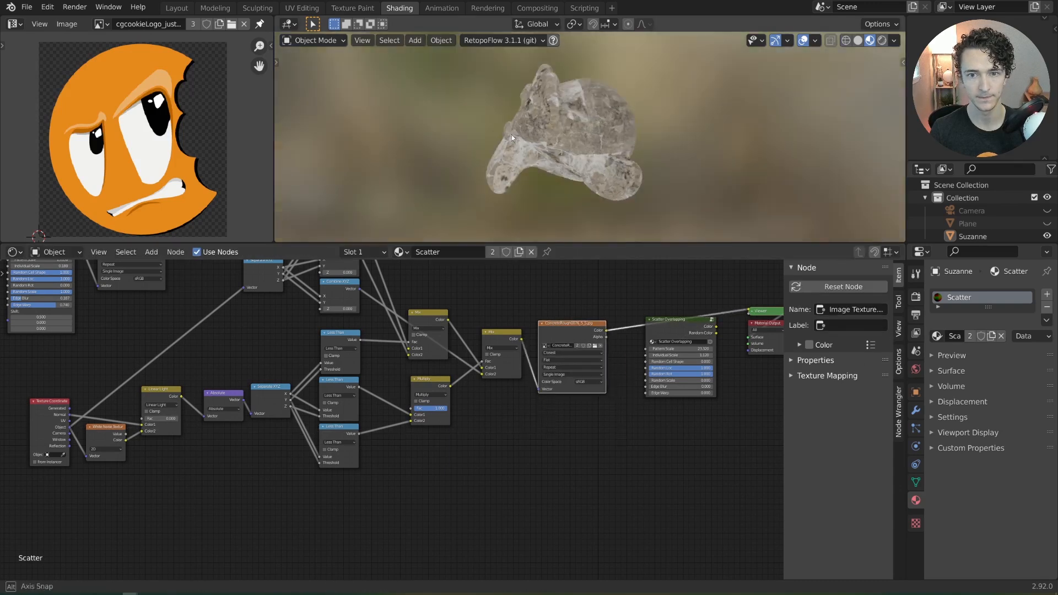
pyautogui.moveTo(511, 135); pyautogui.dragTo(587, 180, button='middle')
pyautogui.scroll(3, 617, 196)
# Step: Move the lower Texture Coordinate node farther left and add a reroute across the links leaving its Object output
pyautogui.moveTo(462, 406); pyautogui.dragTo(531, 425, button='middle')
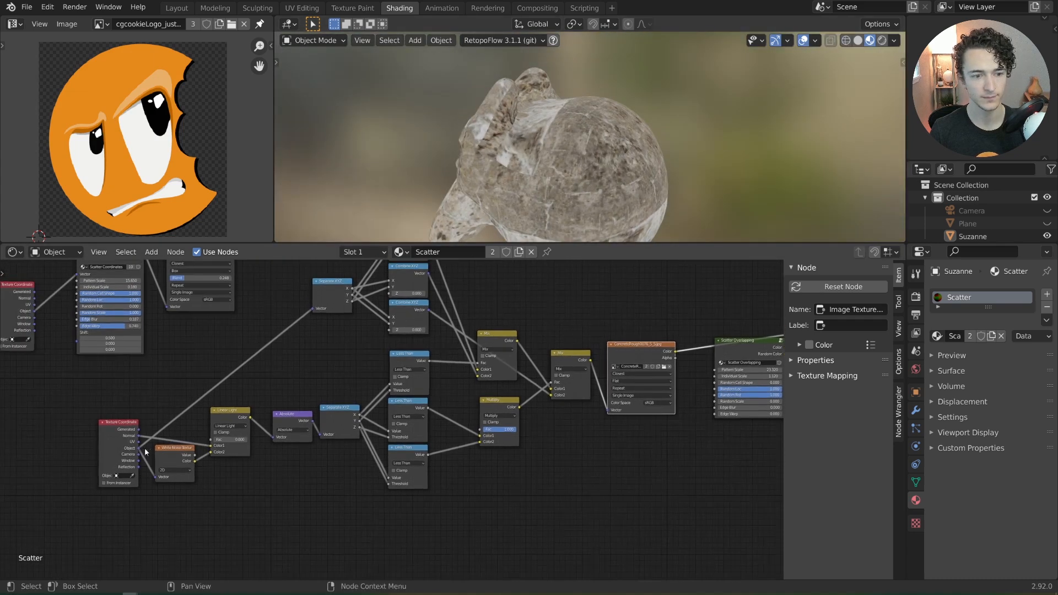
pyautogui.moveTo(126, 449); pyautogui.dragTo(31, 444)
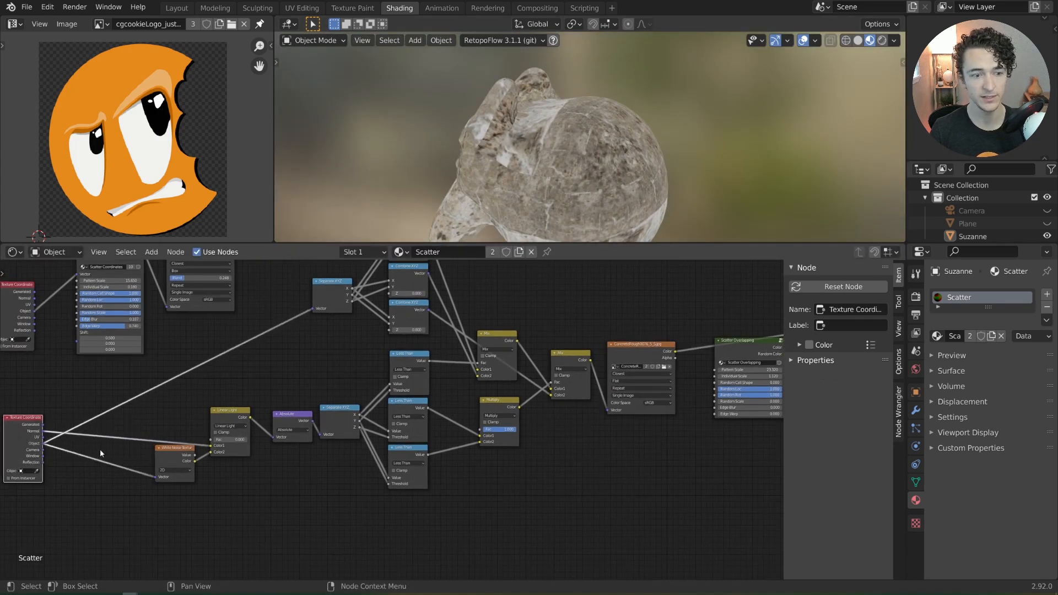
pyautogui.moveTo(100, 448); pyautogui.dragTo(176, 439, button='middle')
pyautogui.scroll(2, 144, 449)
pyautogui.keyDown('shift'); pyautogui.moveTo(124, 423); pyautogui.dragTo(126, 463, button='right'); pyautogui.keyUp('shift')
pyautogui.moveTo(190, 458); pyautogui.dragTo(347, 433, button='middle')
pyautogui.scroll(1, 347, 434)
pyautogui.moveTo(219, 403); pyautogui.dragTo(118, 397)
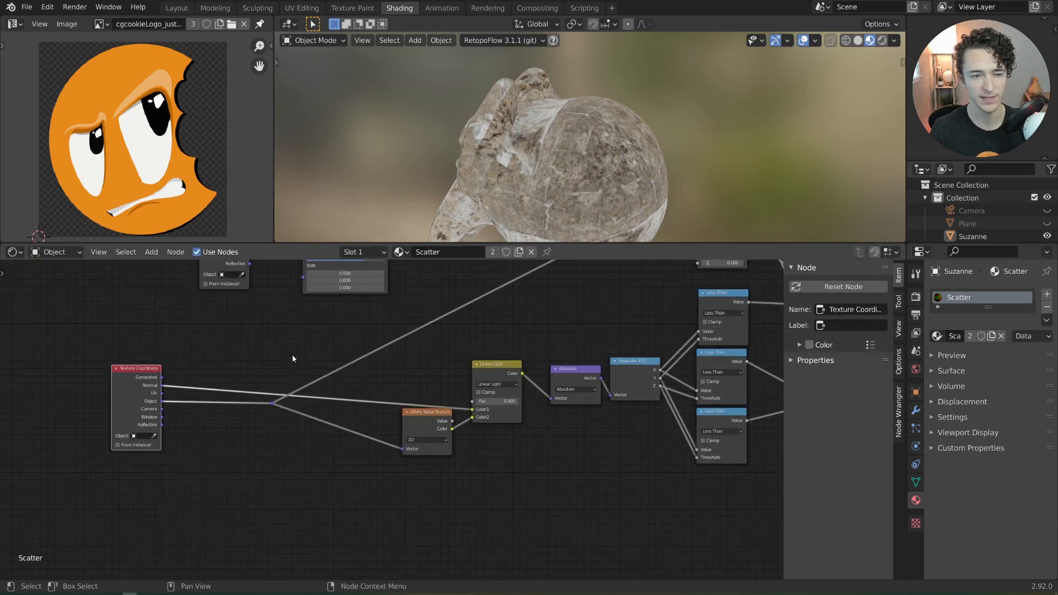
# Step: Insert a Vector Math node set to Scale between the Texture Coordinate's Object output and the reroute
pyautogui.hotkey('shift', 'a')
pyautogui.moveTo(394, 346)
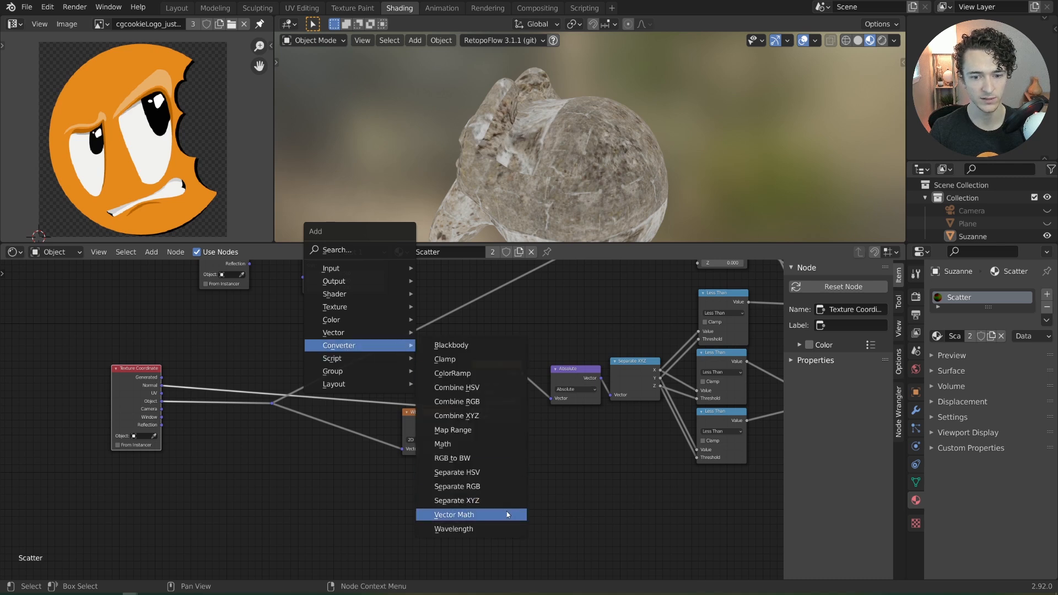
pyautogui.click(453, 514)
pyautogui.click(229, 426)
pyautogui.click(228, 423)
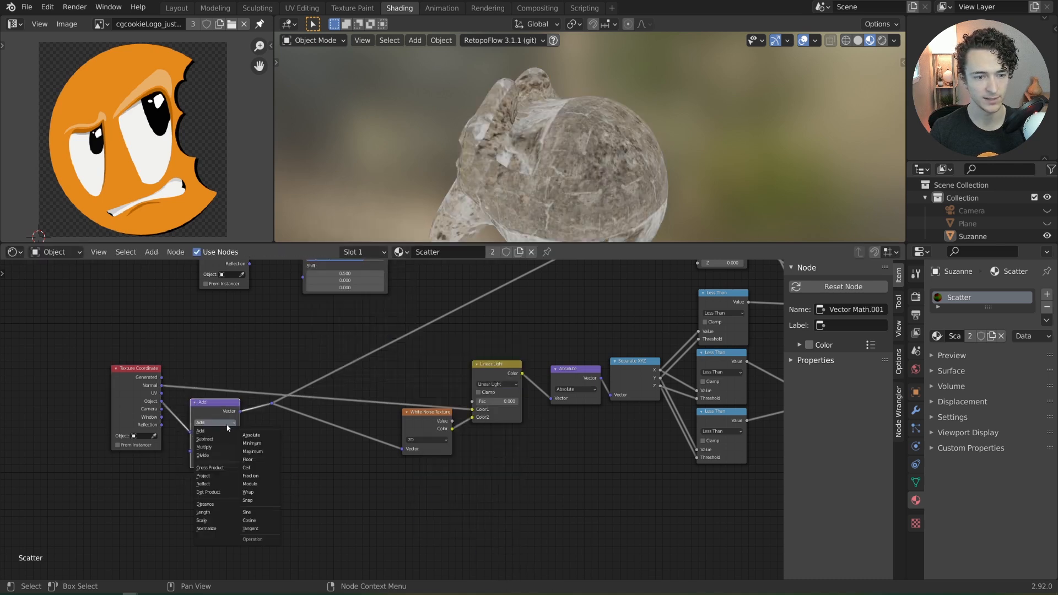
pyautogui.click(217, 521)
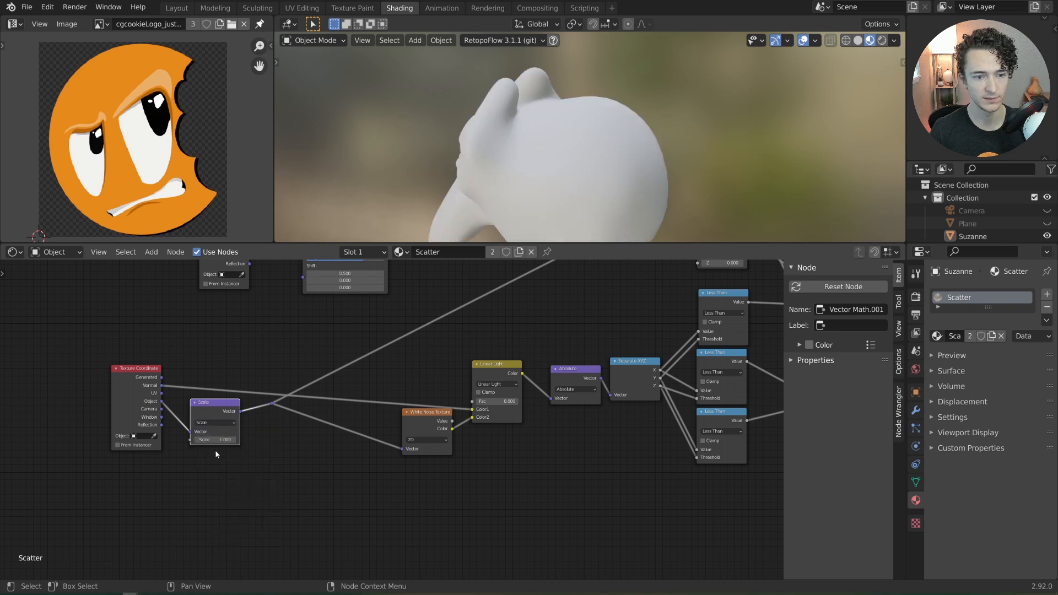
# Step: Adjust the Scale node's Scale value to enlarge the concrete pattern and inspect the projection seams on Suzanne up close
pyautogui.moveTo(215, 439); pyautogui.dragTo(193, 440)
pyautogui.scroll(1, 620, 199)
pyautogui.moveTo(586, 163); pyautogui.dragTo(616, 168, button='middle')
pyautogui.moveTo(616, 168); pyautogui.dragTo(621, 120, button='middle')
pyautogui.scroll(1, 593, 138)
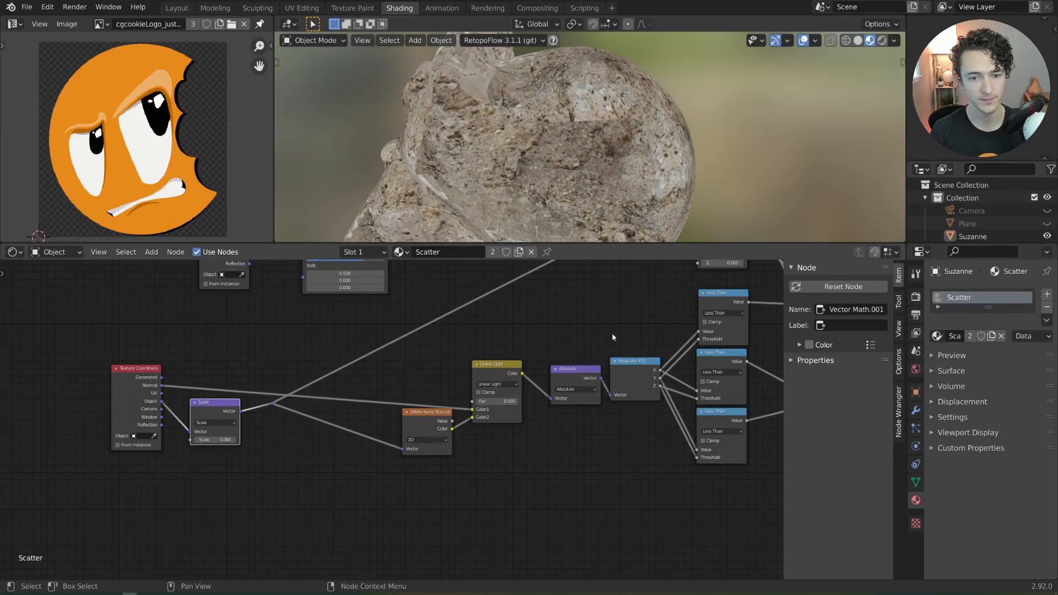
# Step: Raise the Linear Light node's Fac to about 0.24 to blend the projection seams, and nudge the Scale node upward
pyautogui.moveTo(613, 335); pyautogui.dragTo(641, 368, button='middle')
pyautogui.moveTo(528, 401); pyautogui.dragTo(518, 432)
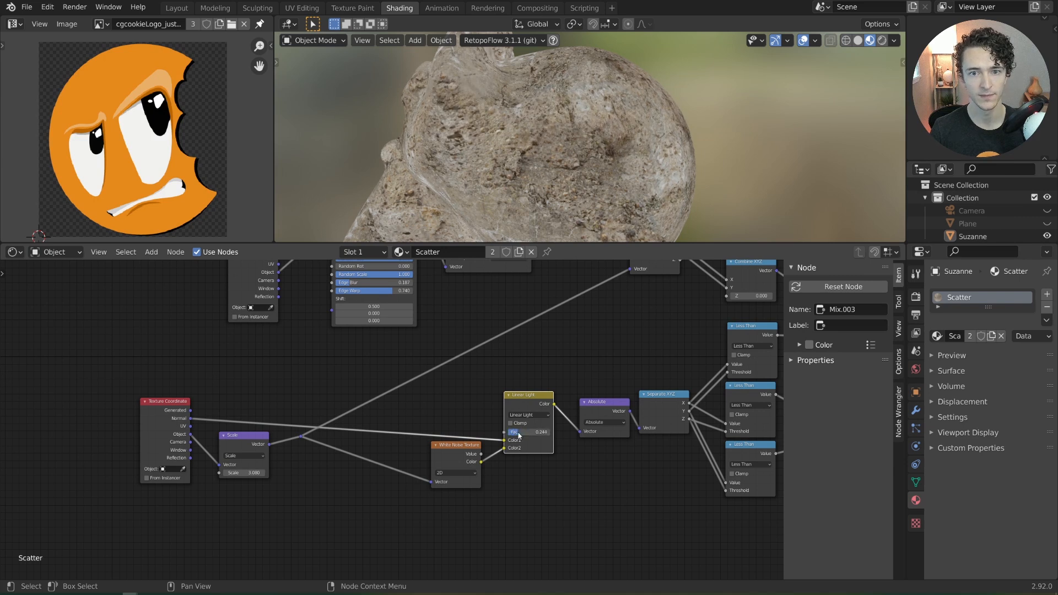
pyautogui.moveTo(243, 436); pyautogui.dragTo(247, 425)
pyautogui.scroll(-5, 570, 405)
pyautogui.moveTo(571, 404); pyautogui.dragTo(316, 421, button='middle')
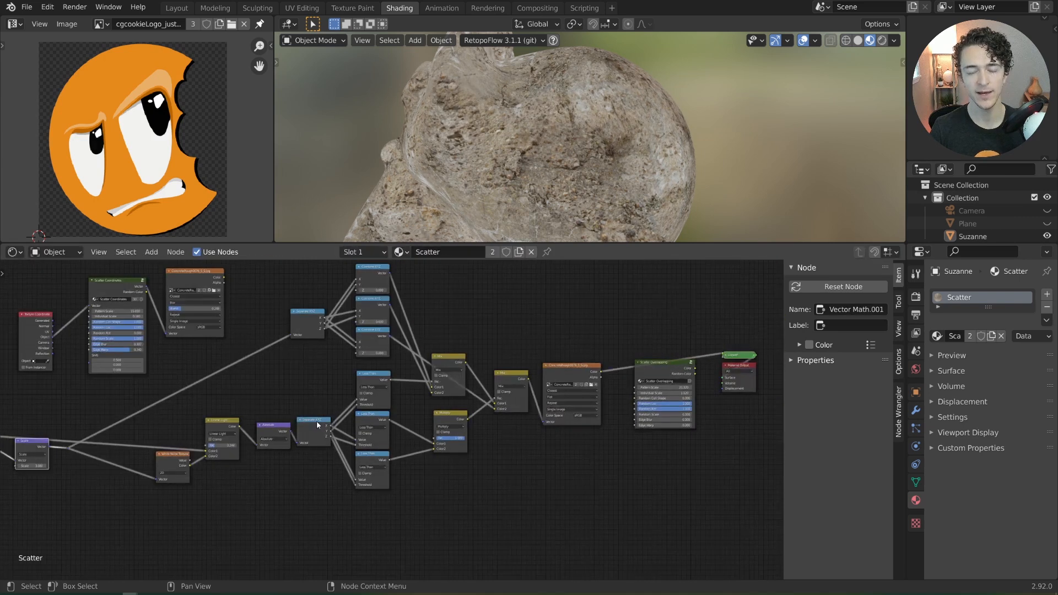
# Step: Look inside the Scatter Overlapping group to examine its chain of scattering layers, and return to the material's node tree
pyautogui.scroll(2, 316, 420)
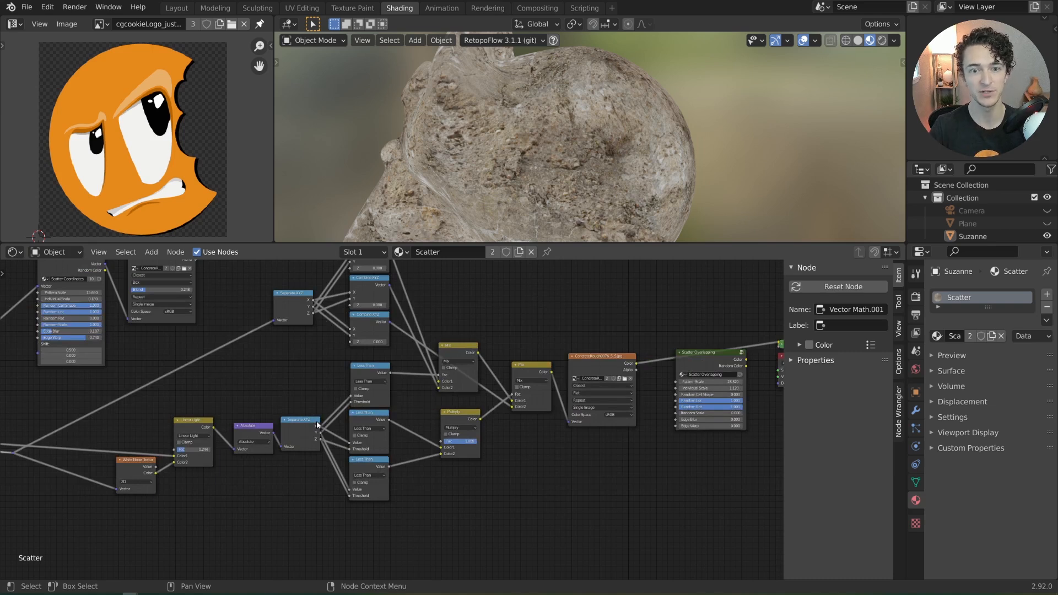
pyautogui.moveTo(591, 518); pyautogui.dragTo(411, 513, button='middle')
pyautogui.click(508, 360)
pyautogui.press('Tab')
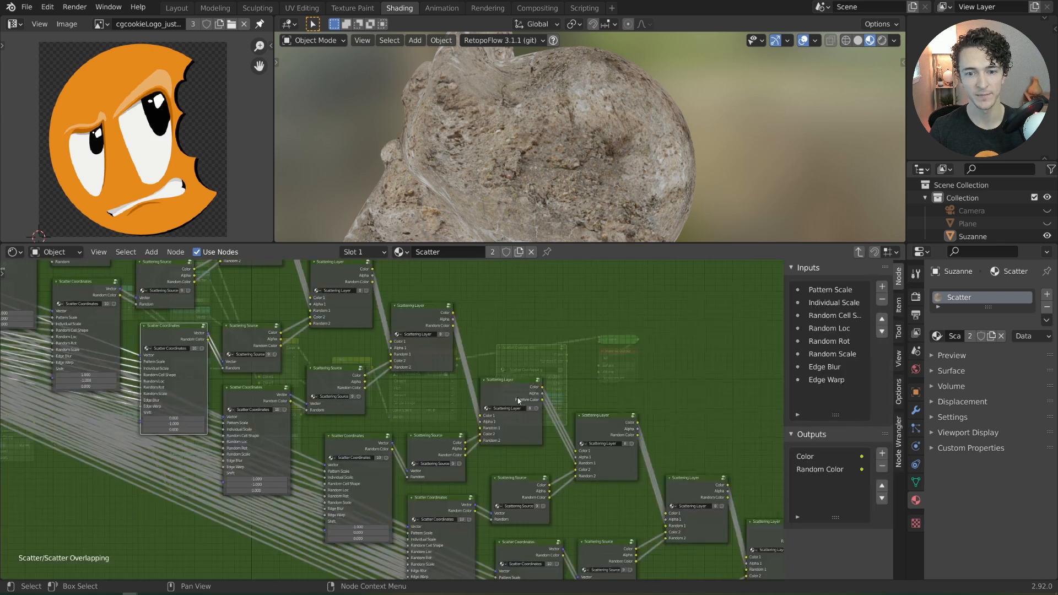
pyautogui.scroll(-4, 602, 461)
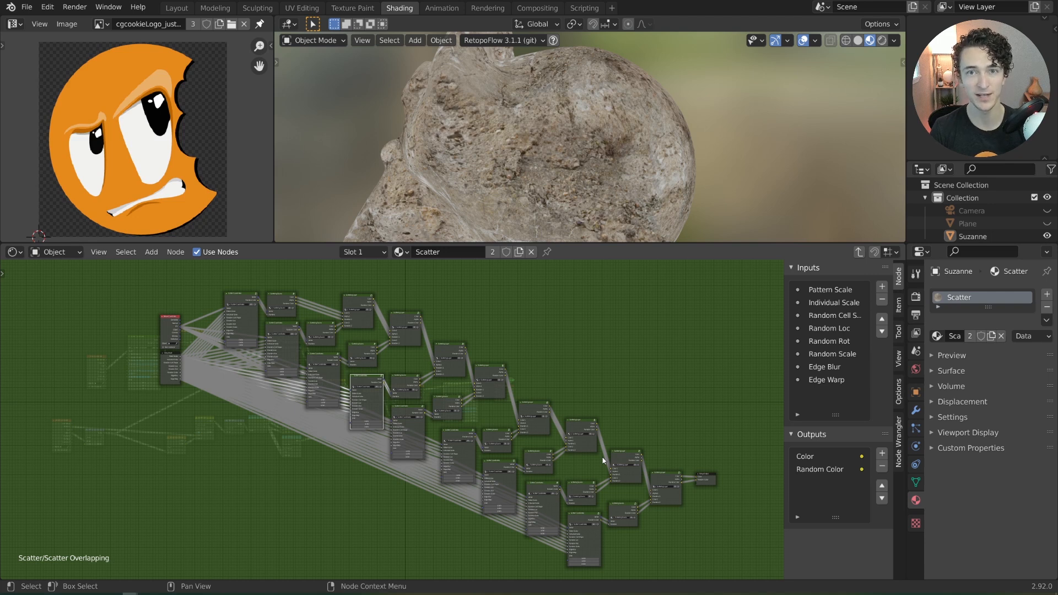
pyautogui.press('Tab')
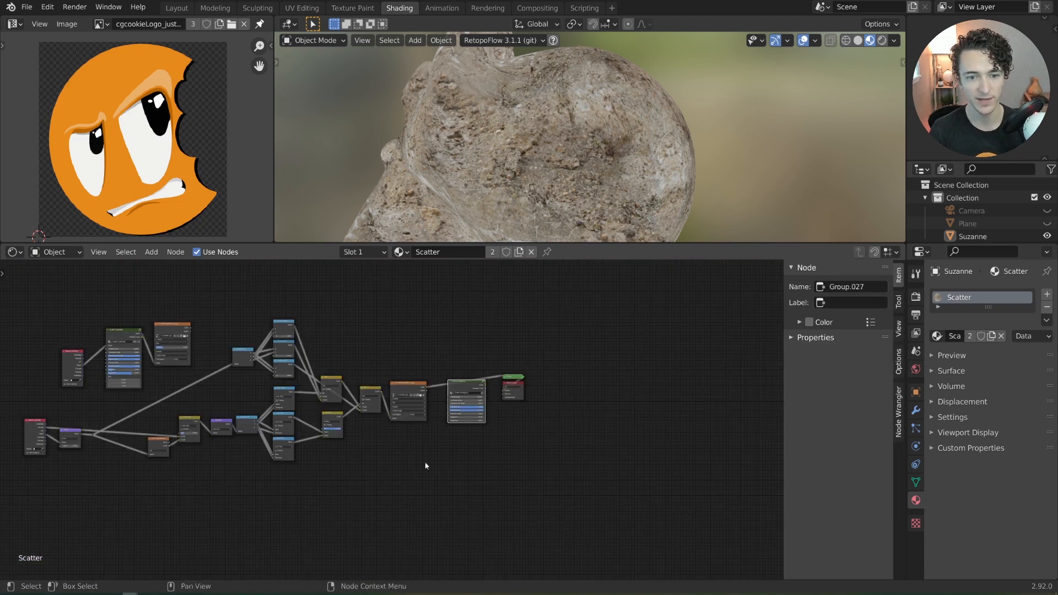
# Step: Move the upper Texture Coordinate, Scatter Coordinates and concrete image nodes farther left, clear of the box projection nodes
pyautogui.moveTo(407, 464); pyautogui.dragTo(565, 491, button='middle')
pyautogui.scroll(2, 557, 453)
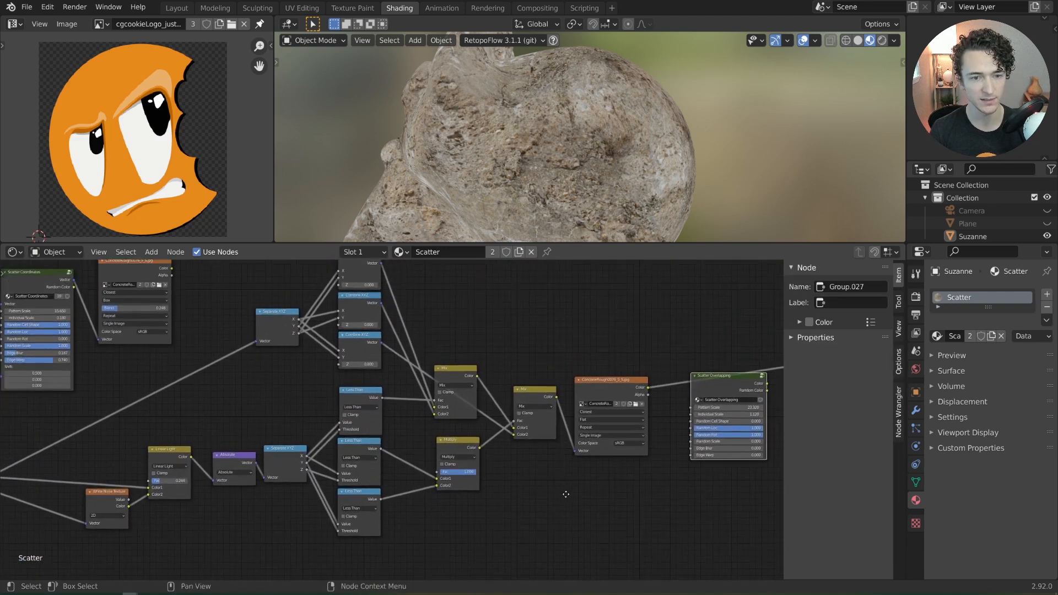
pyautogui.scroll(-1, 565, 490)
pyautogui.moveTo(294, 400); pyautogui.dragTo(338, 406, button='middle')
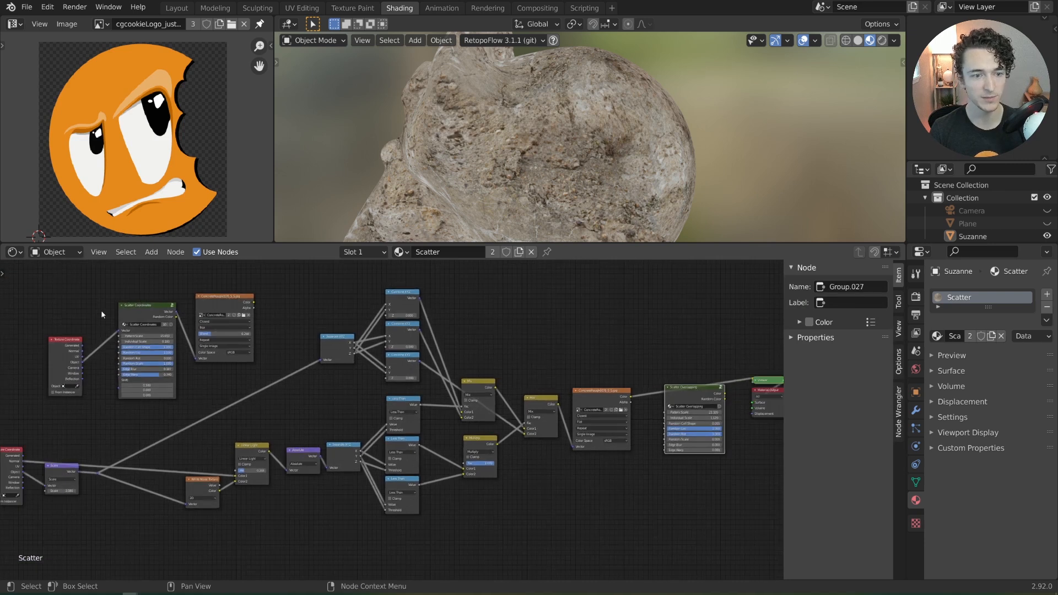
pyautogui.moveTo(101, 309); pyautogui.dragTo(235, 357)
pyautogui.press('g')
pyautogui.click(168, 349)
# Step: Group all box projection nodes from the lower Texture Coordinate through the final Mix node into one node group
pyautogui.moveTo(188, 379); pyautogui.dragTo(300, 356, button='middle')
pyautogui.scroll(3, 299, 355)
pyautogui.click(115, 453)
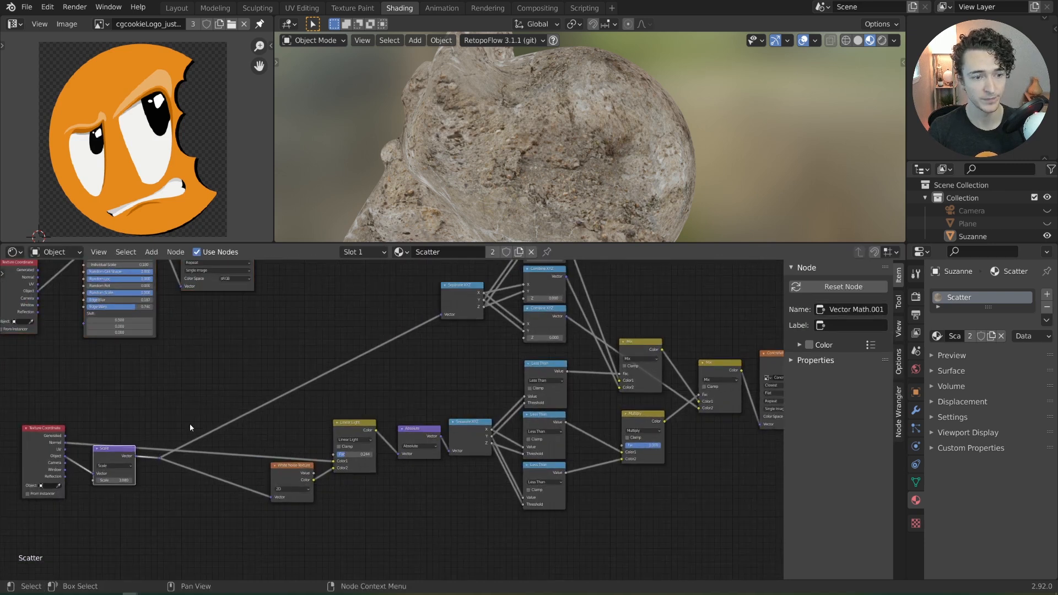
pyautogui.scroll(-5, 158, 451)
pyautogui.press('b')
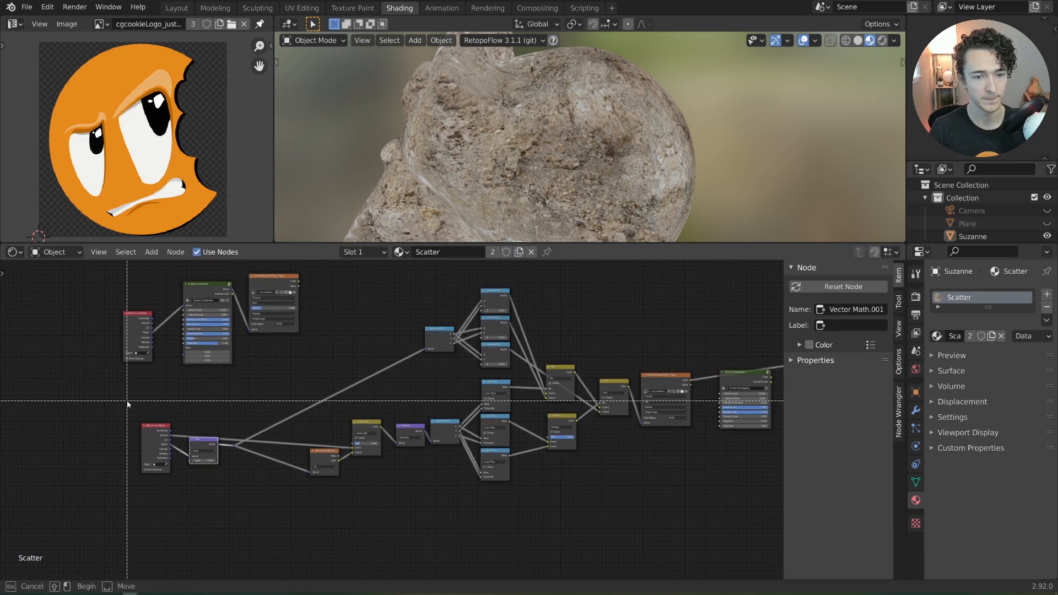
pyautogui.moveTo(127, 401); pyautogui.dragTo(619, 520)
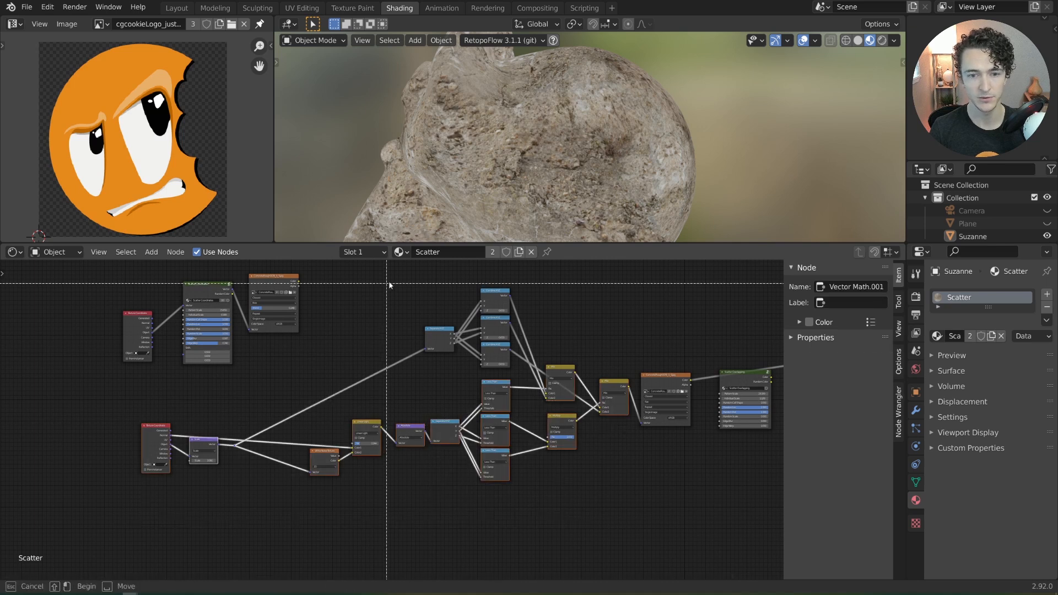
pyautogui.keyDown('shift'); pyautogui.moveTo(390, 269); pyautogui.dragTo(630, 488); pyautogui.keyUp('shift')
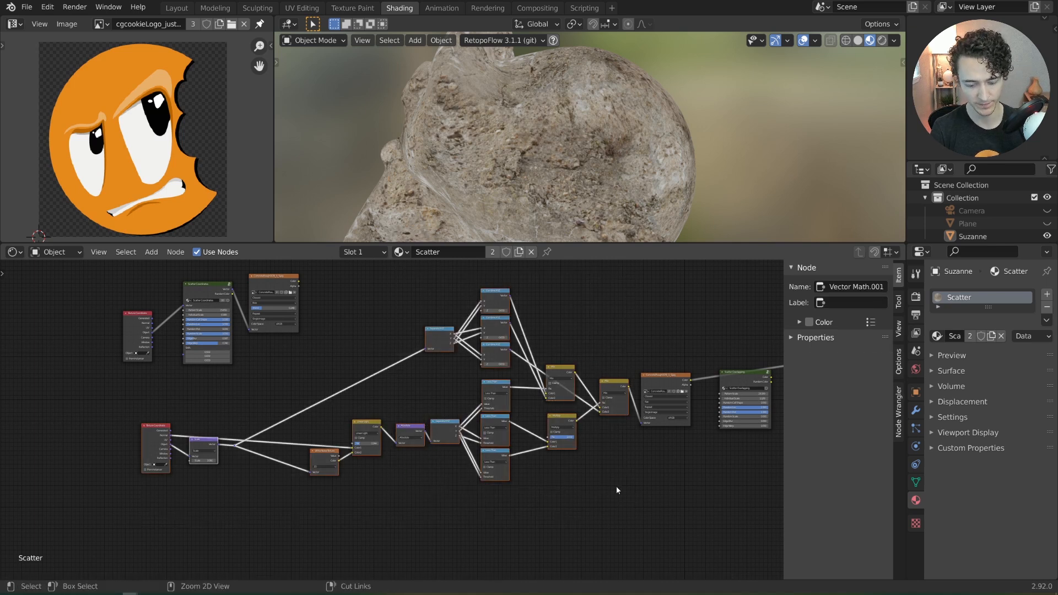
pyautogui.hotkey('ctrl', 'g')
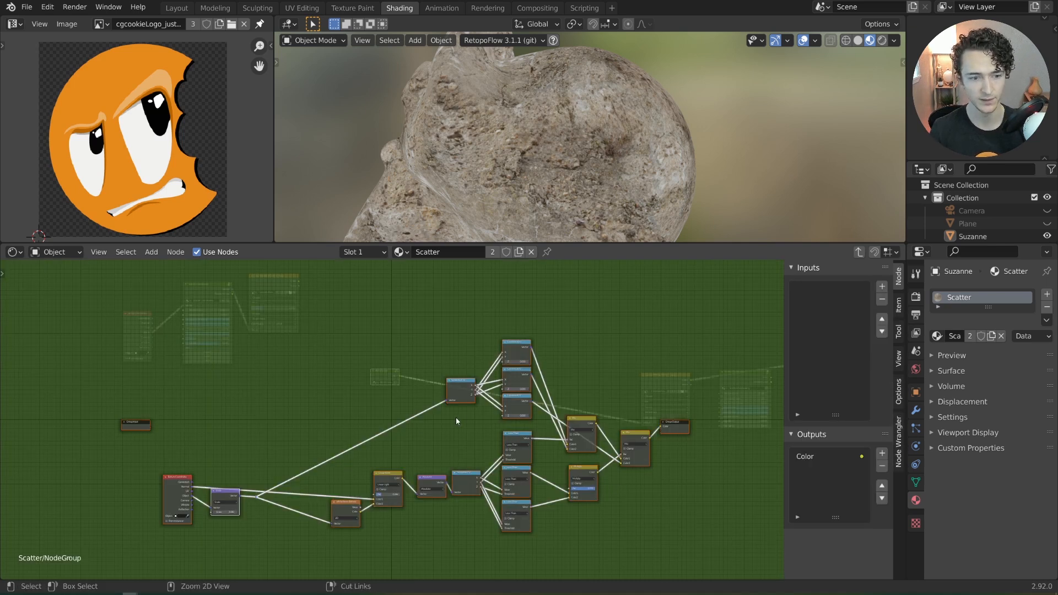
# Step: Name the new node group Tri-planar Blending and widen its node so the full name fits
pyautogui.press('Tab')
pyautogui.doubleClick(380, 349)
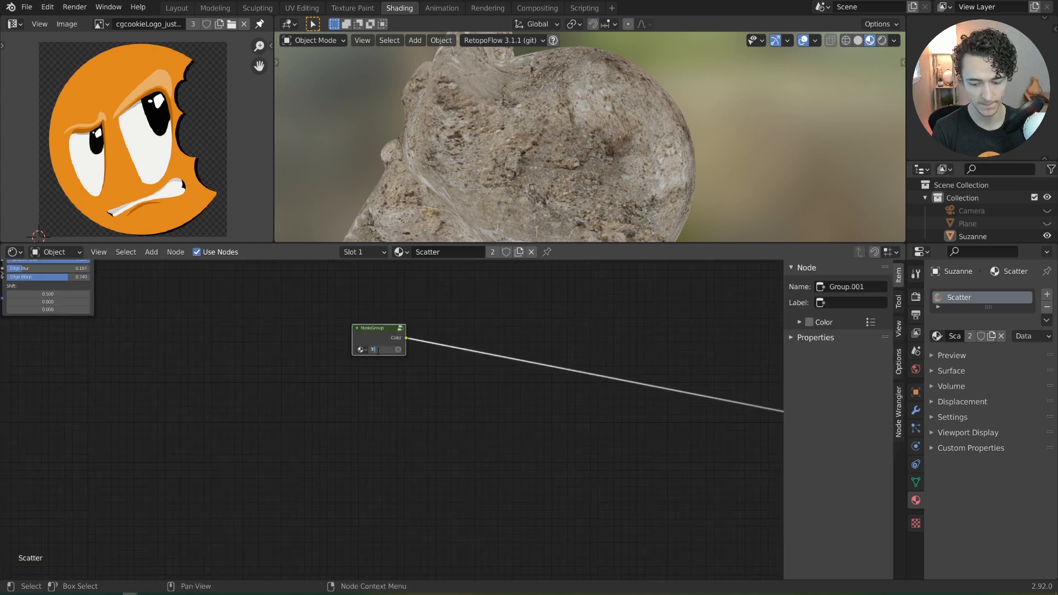
pyautogui.write('Tri-planar B')
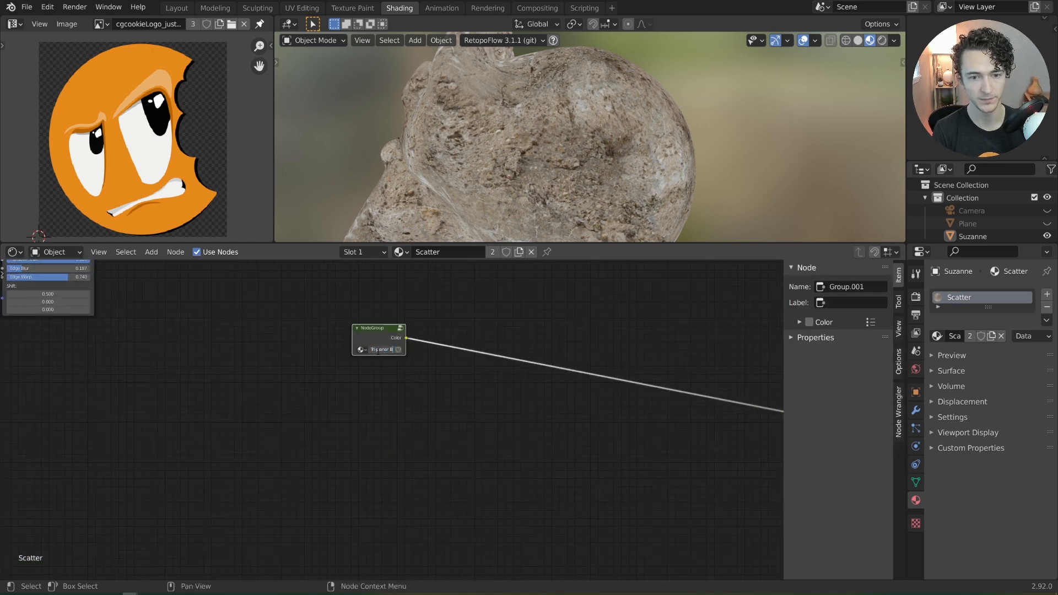
pyautogui.write('lending')
pyautogui.press('Return')
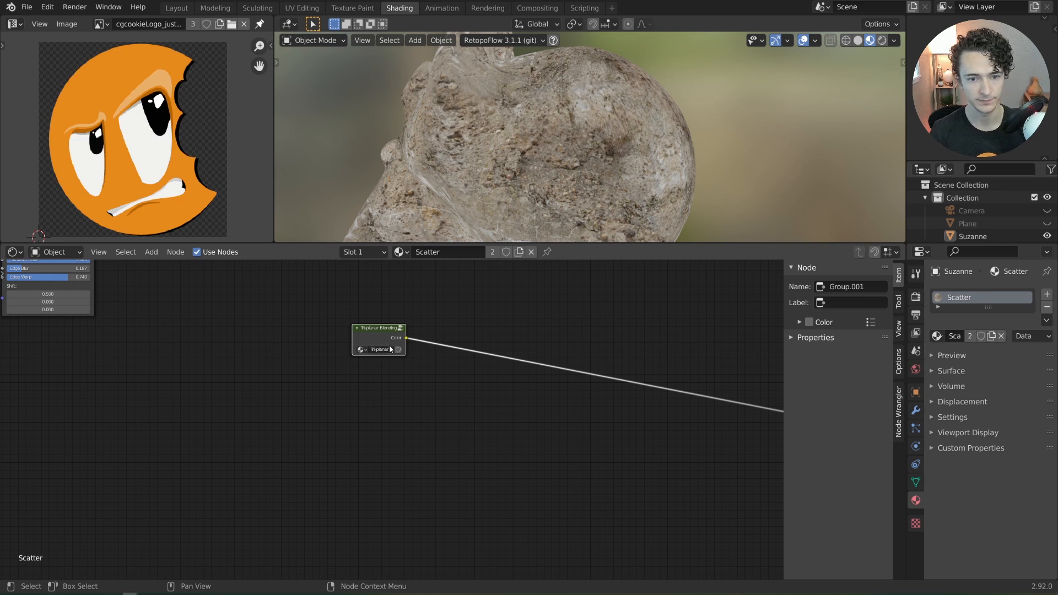
pyautogui.moveTo(404, 348); pyautogui.dragTo(438, 345)
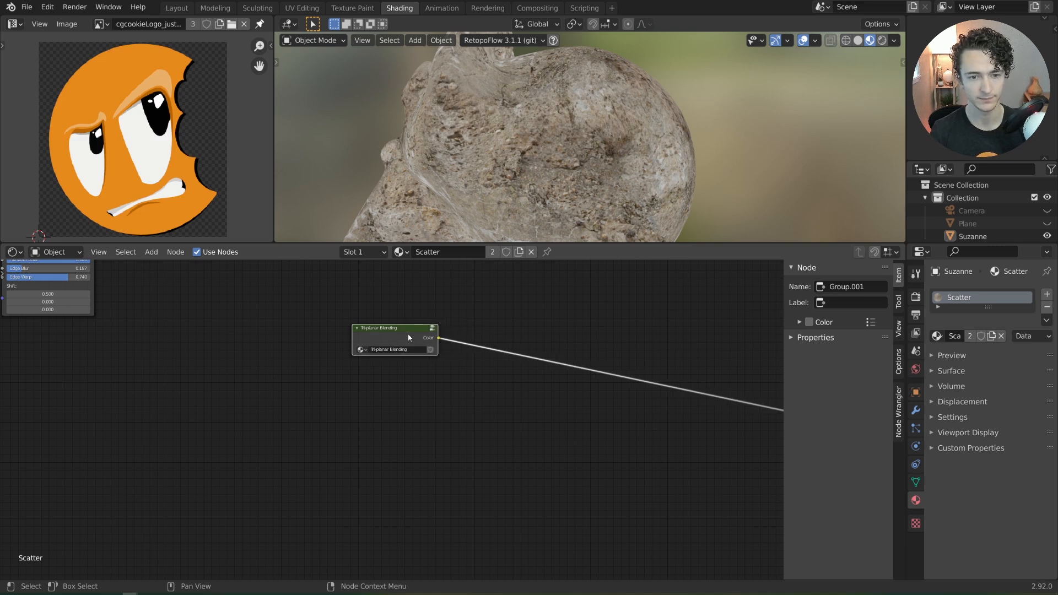
# Step: Inside the Tri-planar Blending group, place Group Input above the Texture Coordinate node and expose the Scale node's Scale value as a group input
pyautogui.scroll(-2, 408, 332)
pyautogui.press('Tab')
pyautogui.moveTo(301, 441); pyautogui.dragTo(455, 373, button='middle')
pyautogui.scroll(3, 455, 372)
pyautogui.moveTo(164, 329); pyautogui.dragTo(232, 384)
pyautogui.click(217, 341)
pyautogui.moveTo(311, 392); pyautogui.dragTo(316, 385, button='middle')
pyautogui.scroll(1, 317, 385)
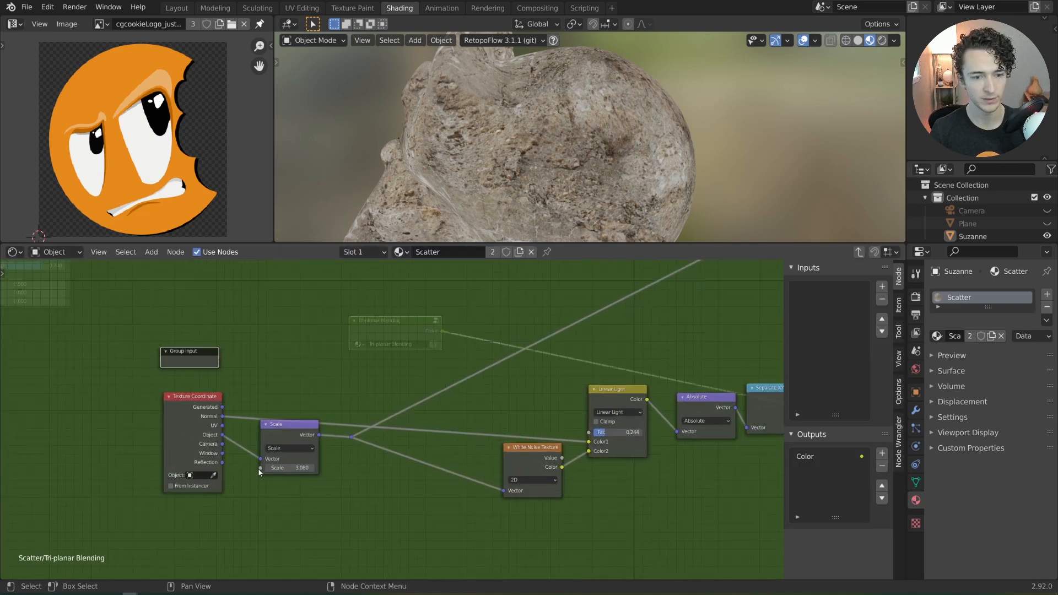
pyautogui.moveTo(260, 468); pyautogui.dragTo(219, 362)
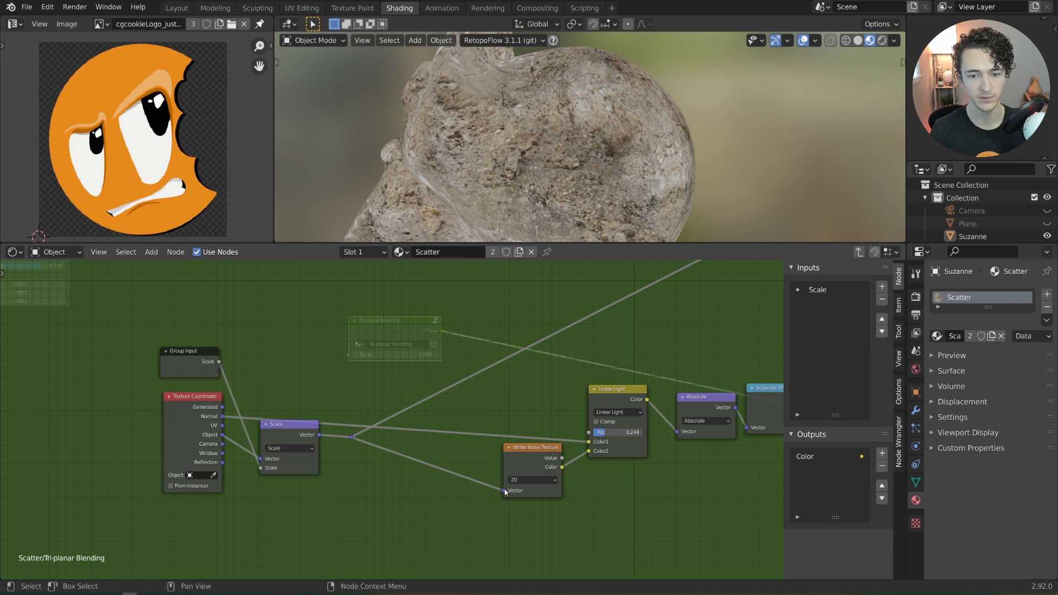
# Step: Expose the Linear Light node's Fac as a group input named Blending, with default 0, and order it above Scale
pyautogui.moveTo(588, 432); pyautogui.dragTo(220, 370)
pyautogui.click(814, 302)
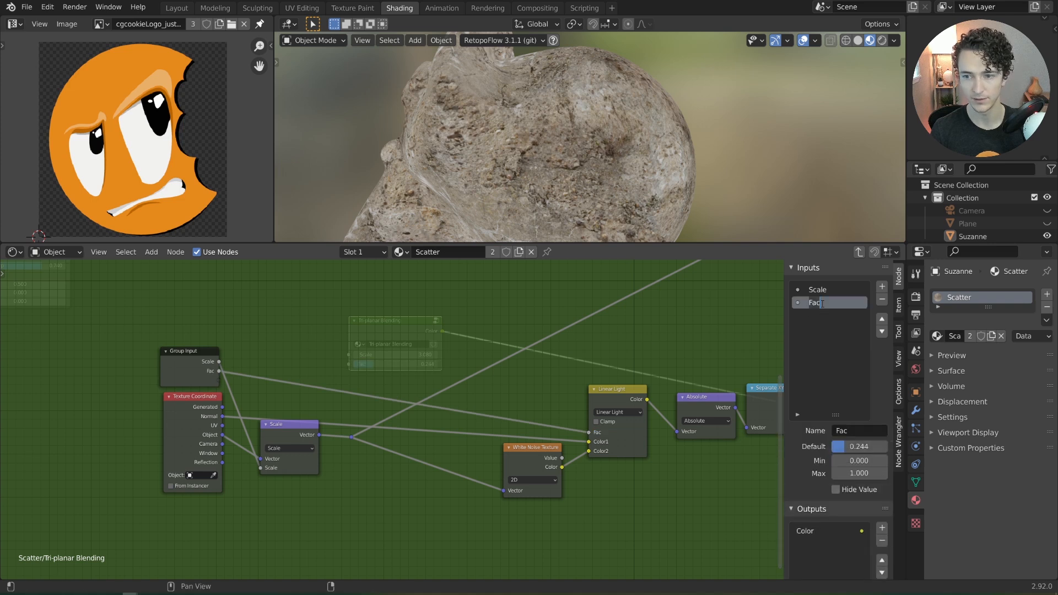
pyautogui.doubleClick(815, 303)
pyautogui.write('Blending')
pyautogui.press('Return')
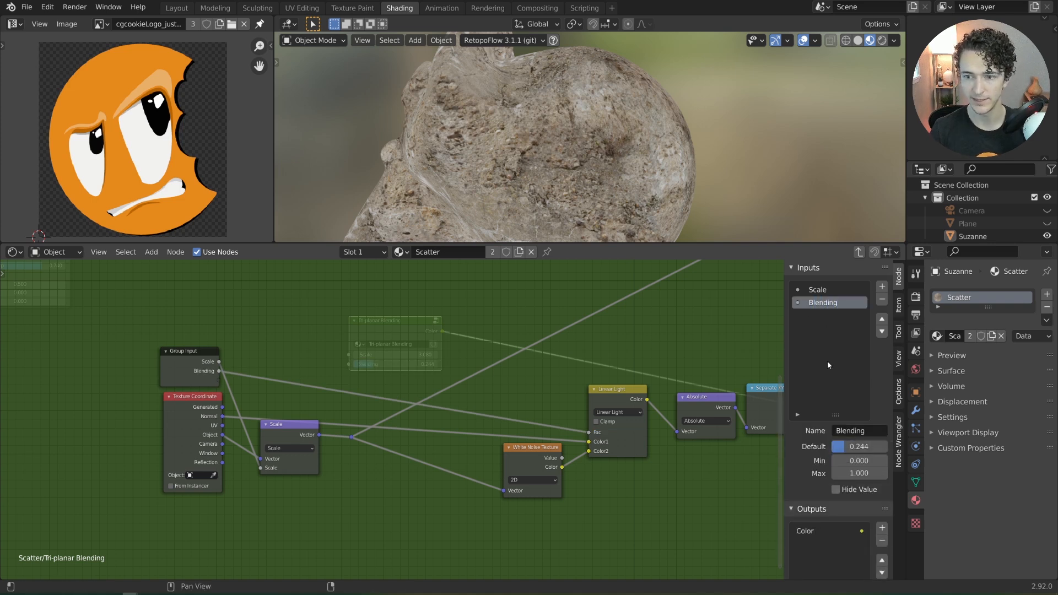
pyautogui.moveTo(861, 451); pyautogui.dragTo(831, 447)
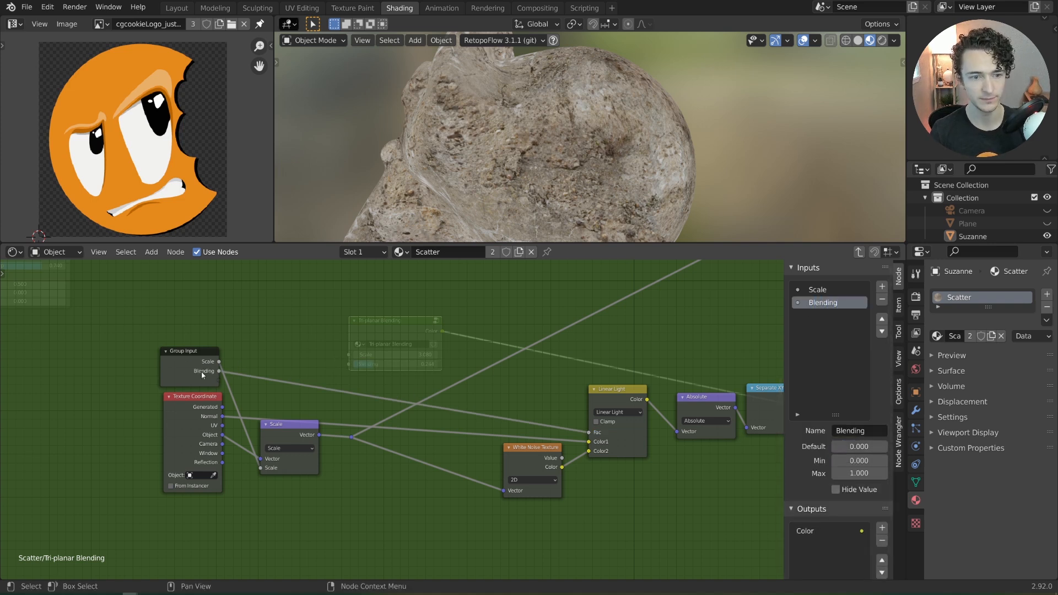
pyautogui.click(187, 364)
pyautogui.click(882, 319)
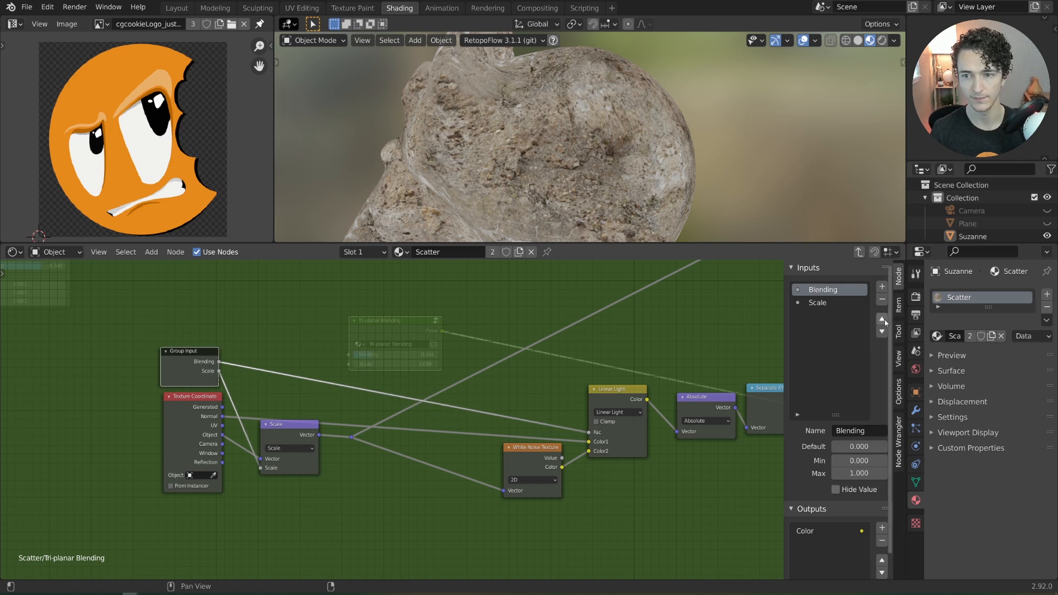
# Step: Cut the final Mix node's link to Group Output and remove the group's Color output
pyautogui.scroll(-2, 581, 377)
pyautogui.moveTo(610, 369); pyautogui.dragTo(456, 388, button='middle')
pyautogui.scroll(3, 456, 388)
pyautogui.moveTo(547, 364); pyautogui.dragTo(579, 373)
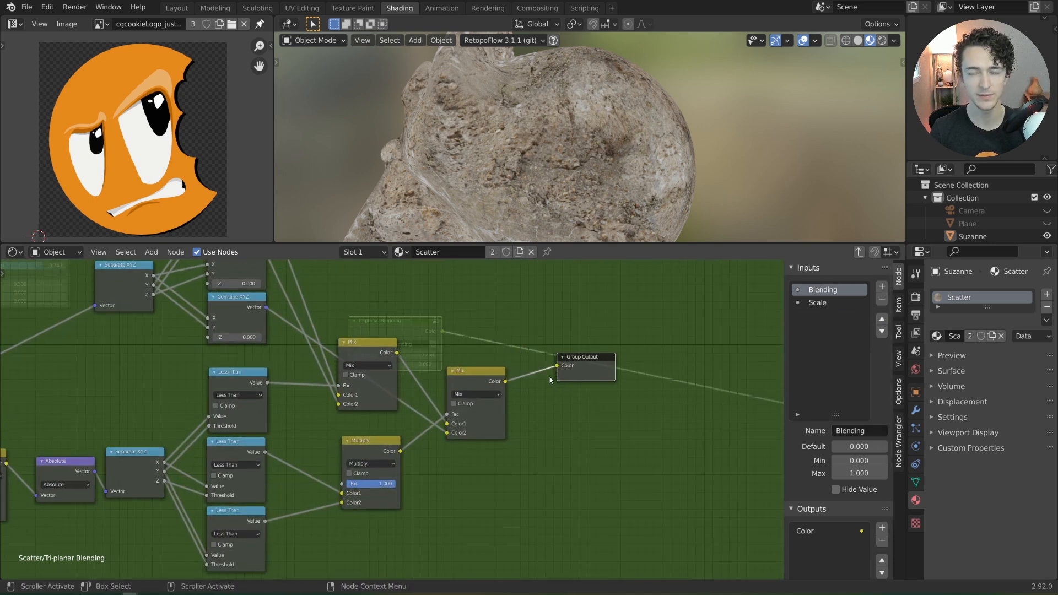
pyautogui.keyDown('ctrl'); pyautogui.moveTo(548, 358); pyautogui.dragTo(538, 421, button='right'); pyautogui.keyUp('ctrl')
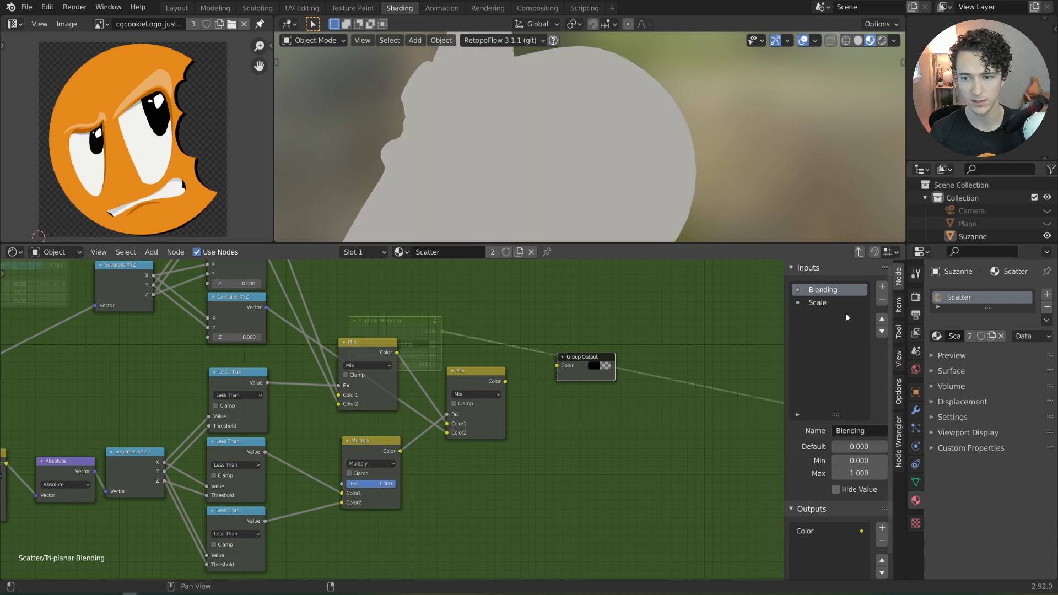
pyautogui.scroll(-1, 809, 528)
pyautogui.click(881, 524)
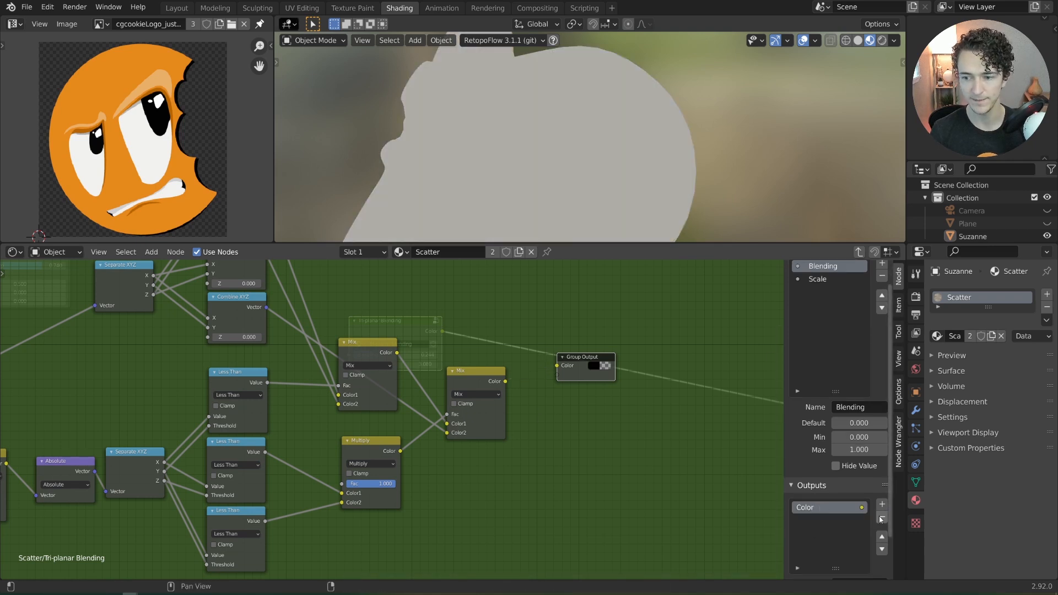
# Step: Create a Vector group output from the Absolute node's Vector socket and feed it with the final Mix node's Color instead
pyautogui.scroll(-4, 612, 458)
pyautogui.moveTo(556, 435); pyautogui.dragTo(677, 414, button='middle')
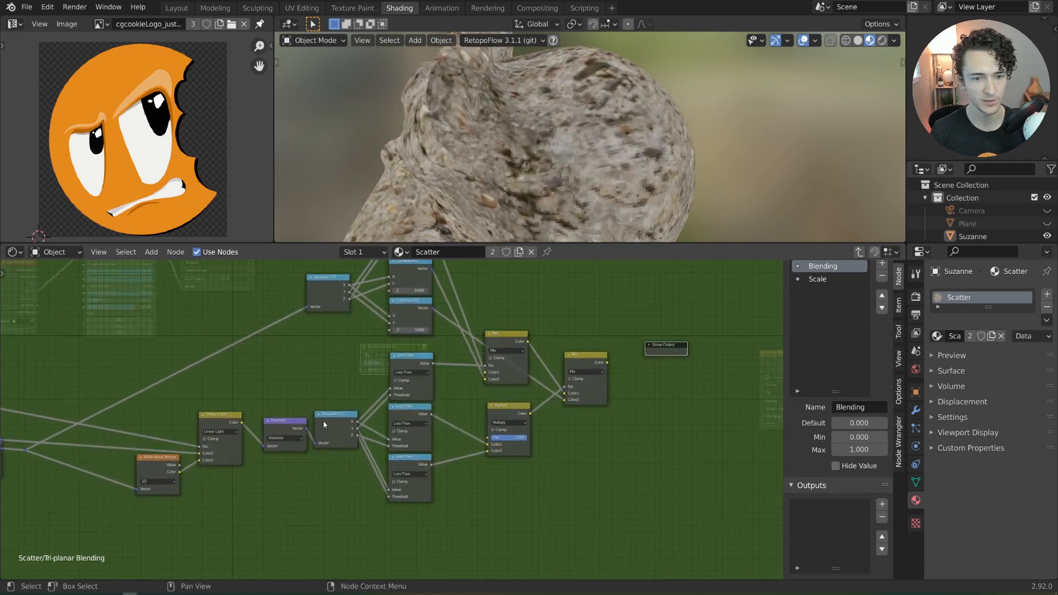
pyautogui.moveTo(305, 428); pyautogui.dragTo(646, 352)
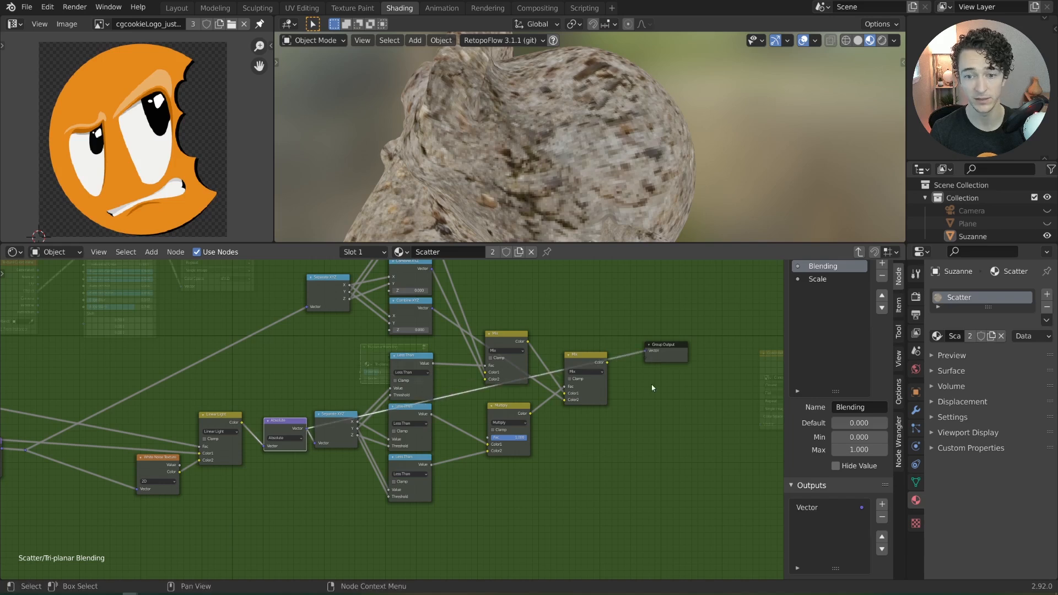
pyautogui.scroll(1, 577, 412)
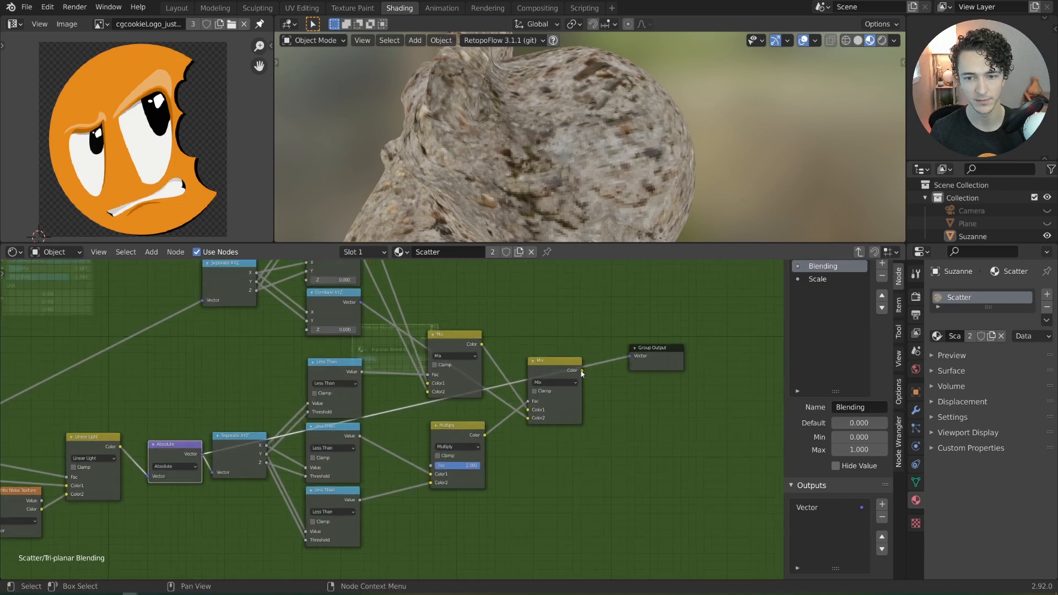
pyautogui.moveTo(582, 372); pyautogui.dragTo(630, 357)
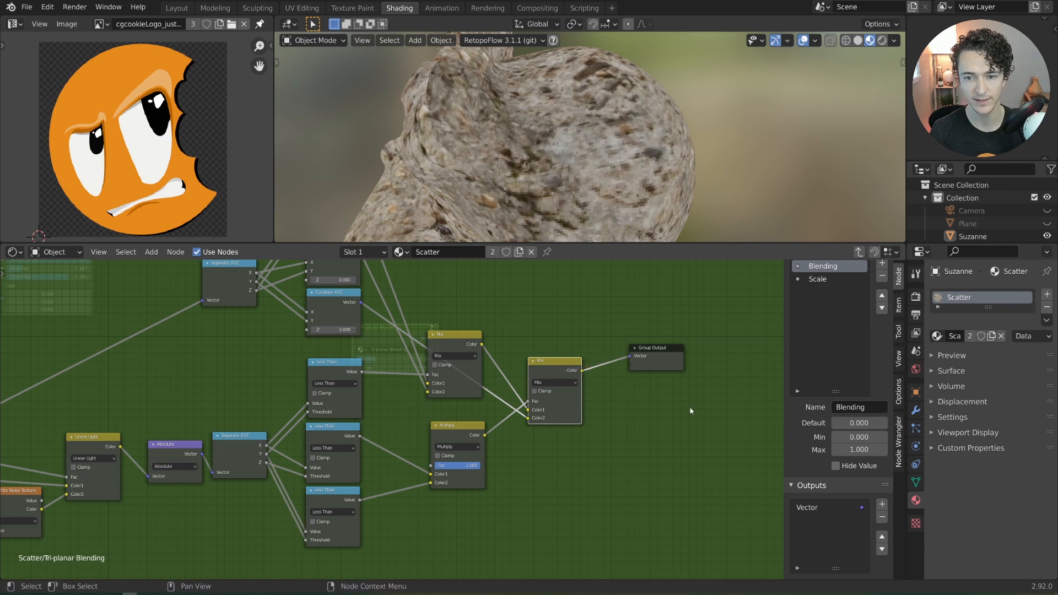
pyautogui.click(643, 415)
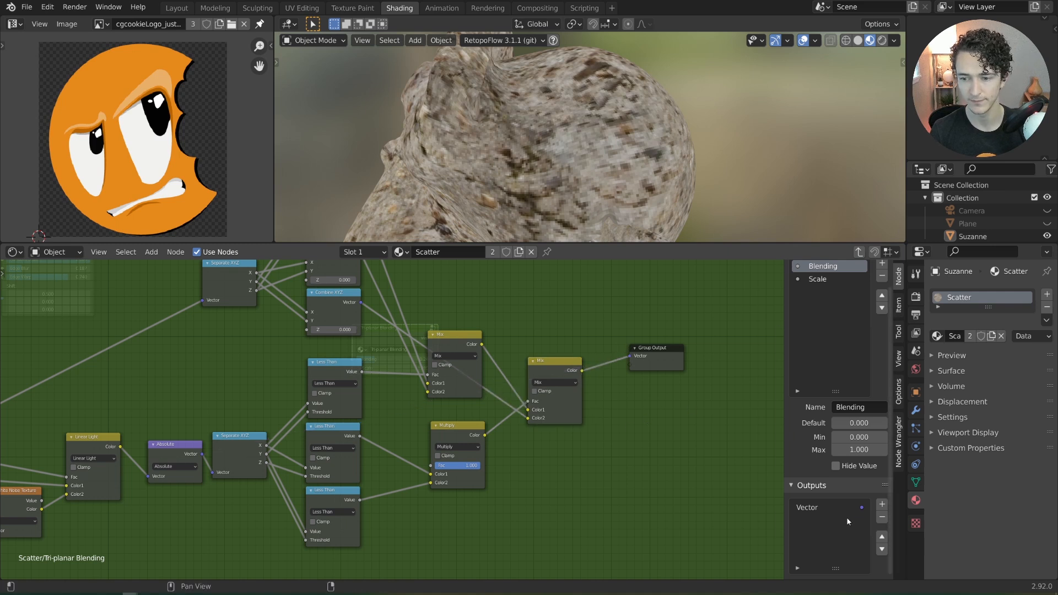
# Step: Leave the group, place the Tri-planar Blending node above Scatter Overlapping, and give its node group a fake user
pyautogui.press('Tab')
pyautogui.scroll(-3, 524, 373)
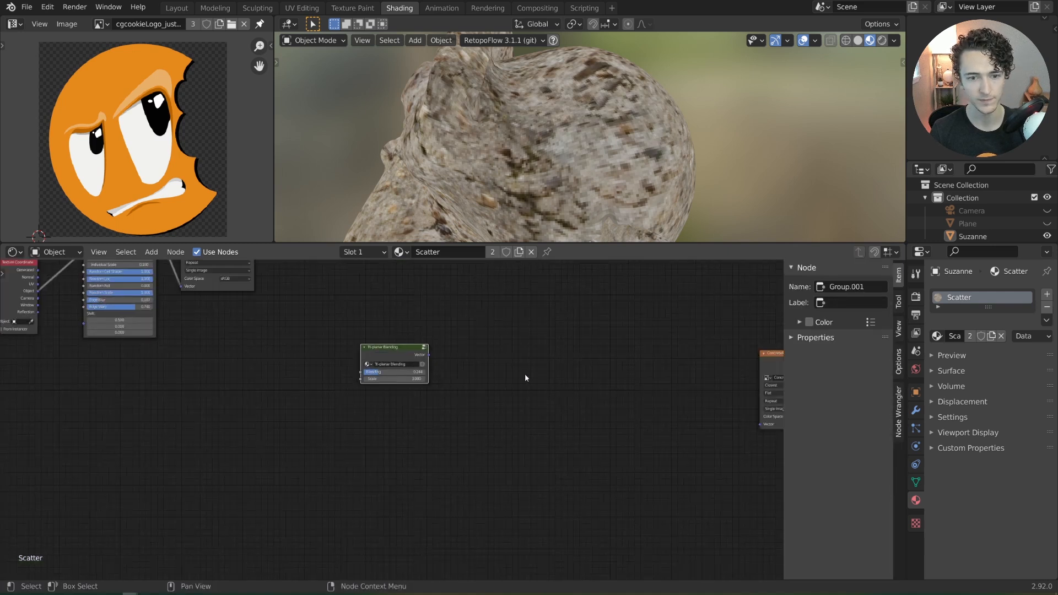
pyautogui.scroll(-2, 452, 411)
pyautogui.moveTo(453, 411); pyautogui.dragTo(319, 406, button='middle')
pyautogui.moveTo(138, 411); pyautogui.dragTo(514, 364)
pyautogui.scroll(7, 515, 365)
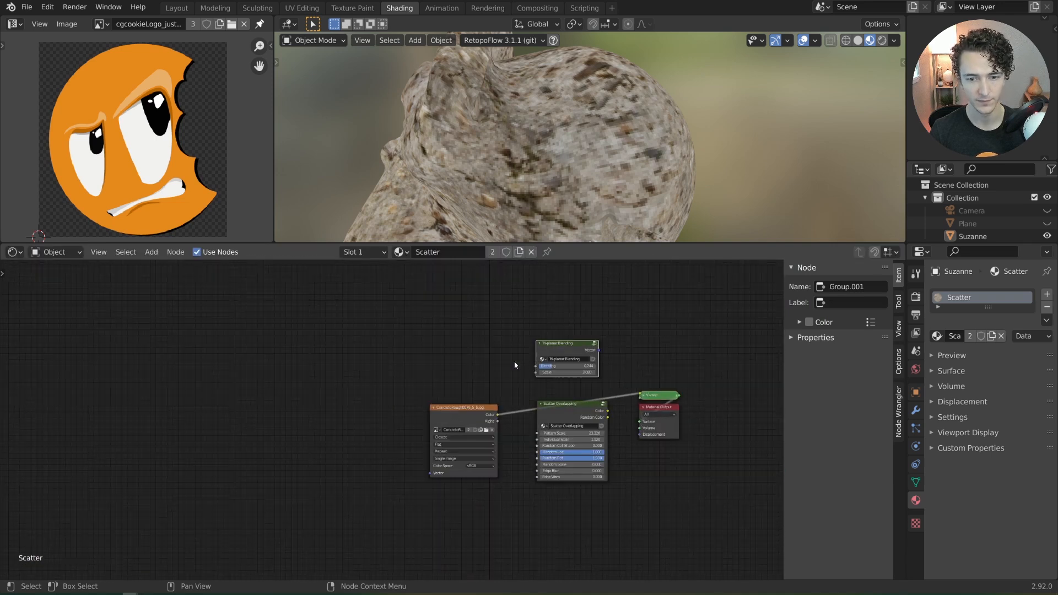
pyautogui.moveTo(683, 325); pyautogui.dragTo(629, 331, button='middle')
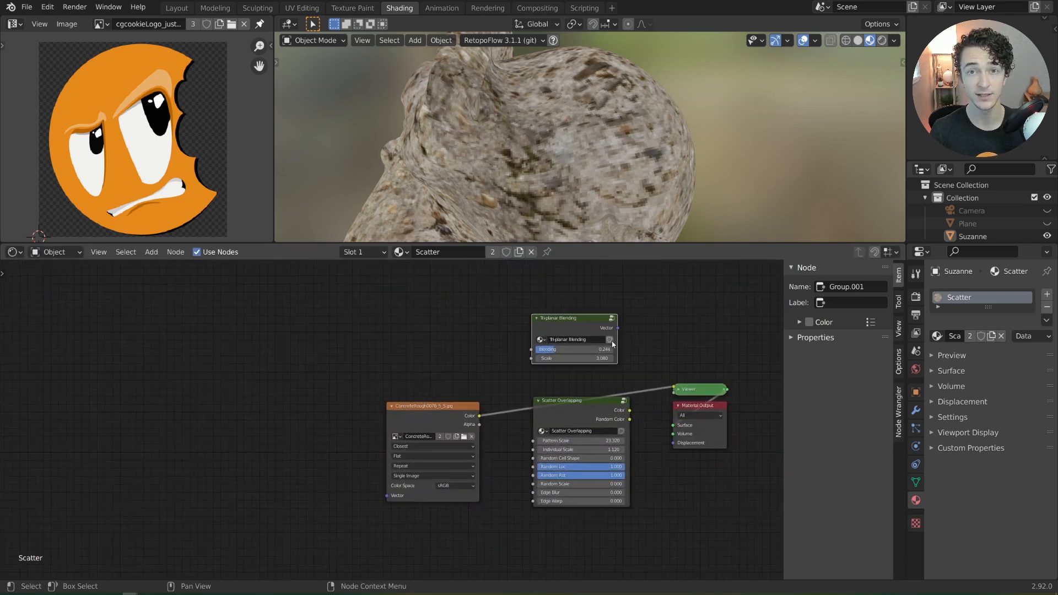
pyautogui.click(610, 340)
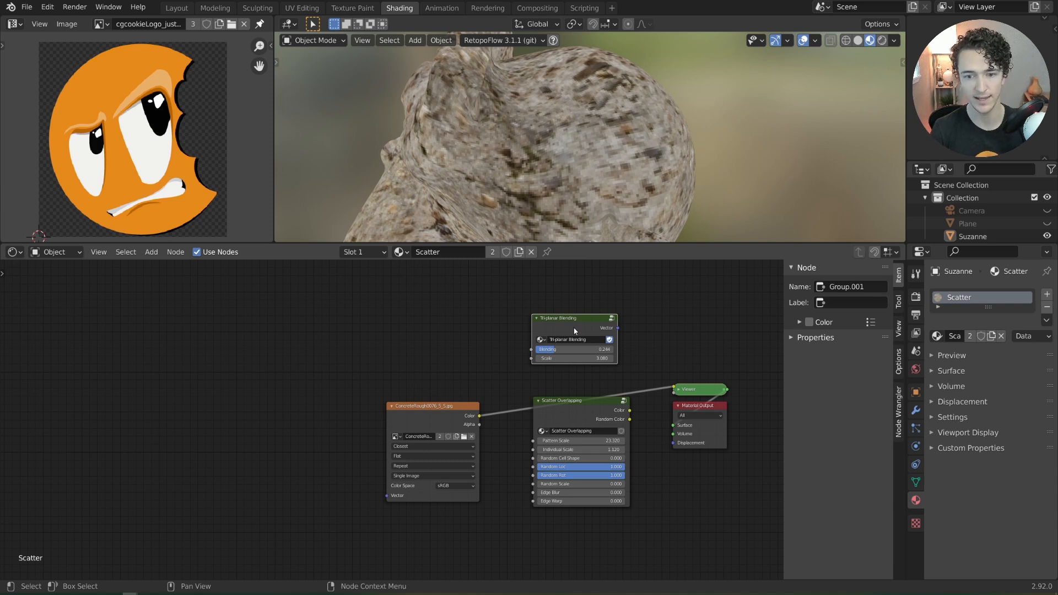
# Step: Delete the Tri-planar Blending node from the material and open the Scatter Overlapping group for editing
pyautogui.press('x')
pyautogui.click(574, 417)
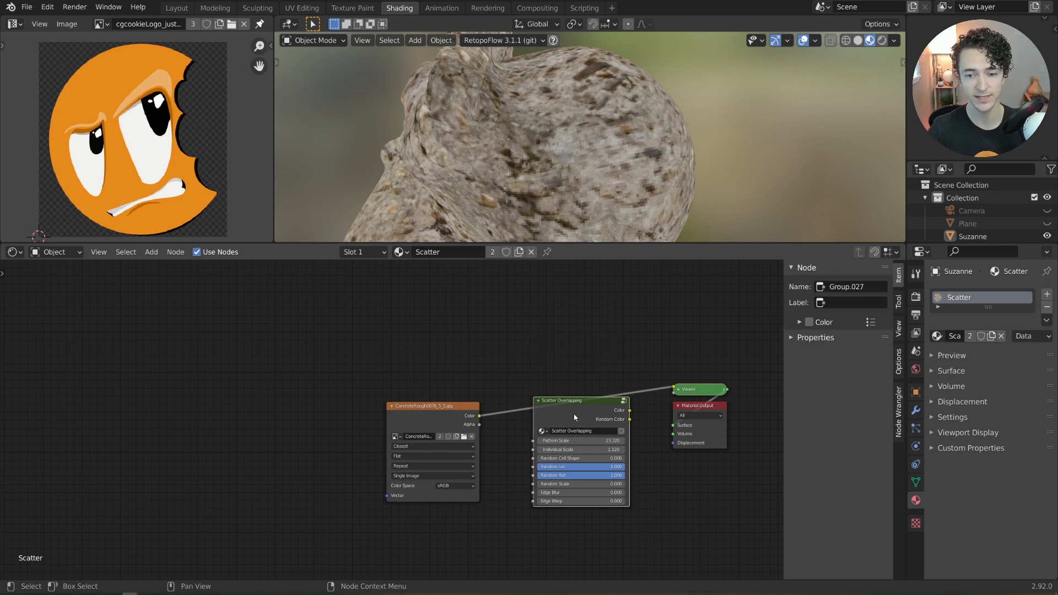
pyautogui.press('Tab')
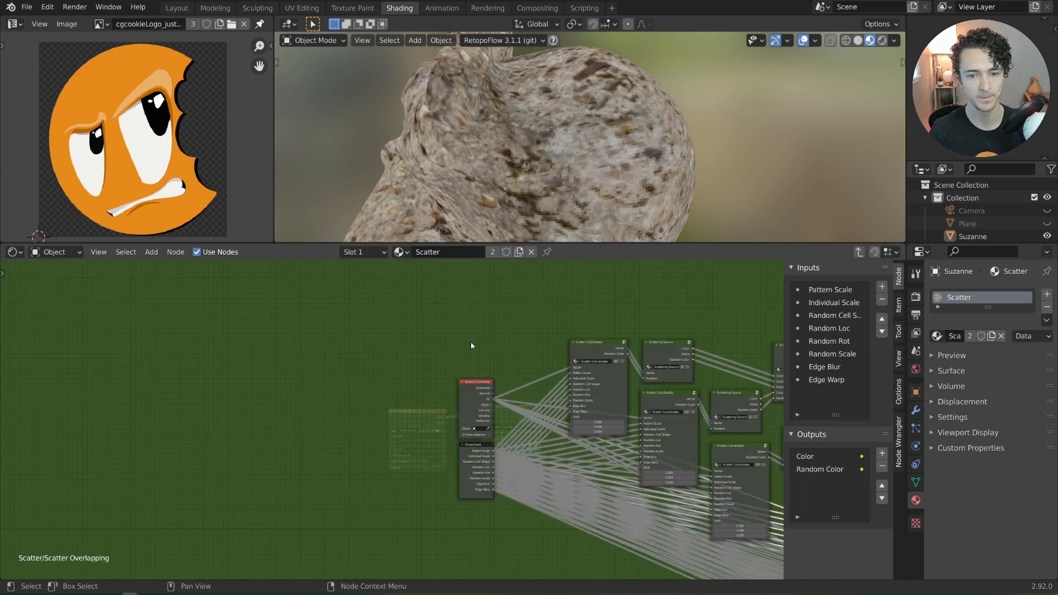
# Step: Add a Tri-planar Blending group node above the Texture Coordinate node inside the Scatter Overlapping group
pyautogui.hotkey('shift', 'a')
pyautogui.moveTo(422, 336)
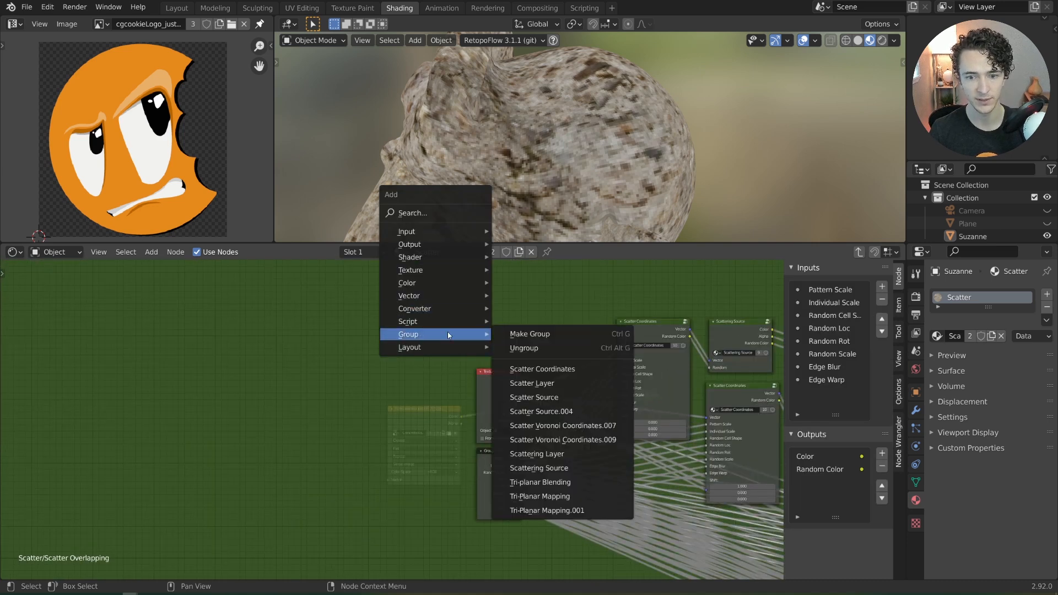
pyautogui.click(577, 482)
pyautogui.click(518, 300)
pyautogui.moveTo(509, 386); pyautogui.dragTo(440, 379, button='middle')
pyautogui.scroll(3, 440, 380)
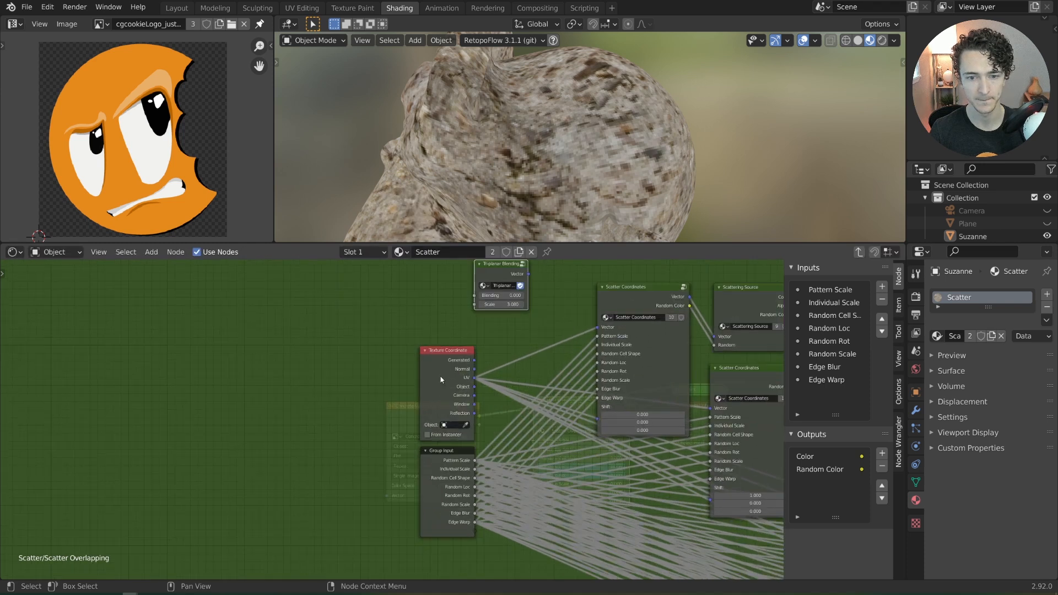
# Step: Merge the Texture Coordinate node's UV links into one reroute and cut the link between that node and the reroute
pyautogui.moveTo(441, 379); pyautogui.dragTo(384, 374)
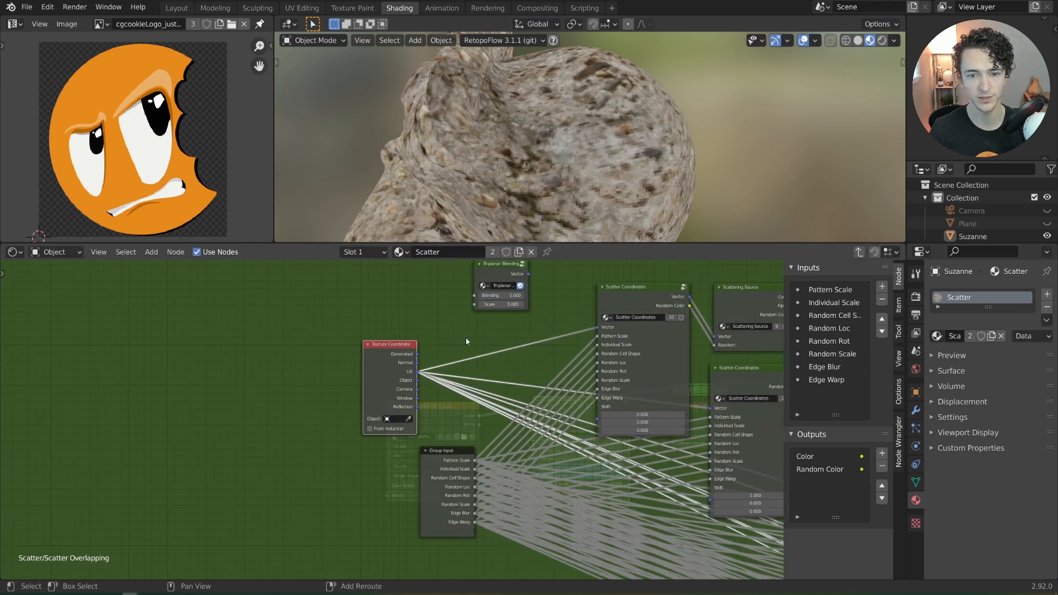
pyautogui.keyDown('shift'); pyautogui.moveTo(465, 338); pyautogui.dragTo(455, 418, button='right'); pyautogui.keyUp('shift')
pyautogui.moveTo(402, 350); pyautogui.dragTo(317, 365)
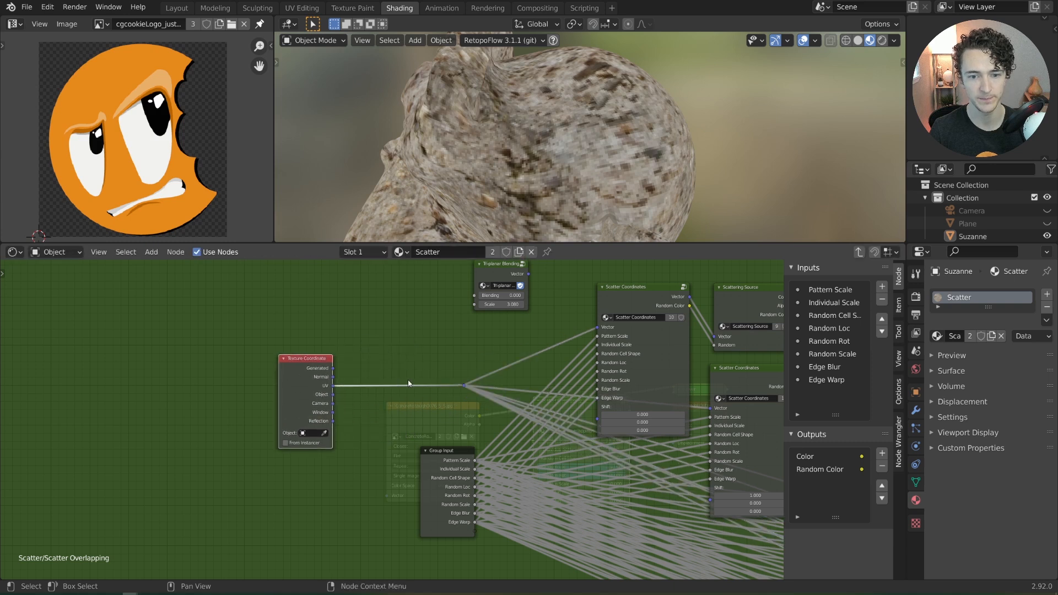
pyautogui.keyDown('ctrl'); pyautogui.moveTo(407, 378); pyautogui.dragTo(385, 425, button='right'); pyautogui.keyUp('ctrl')
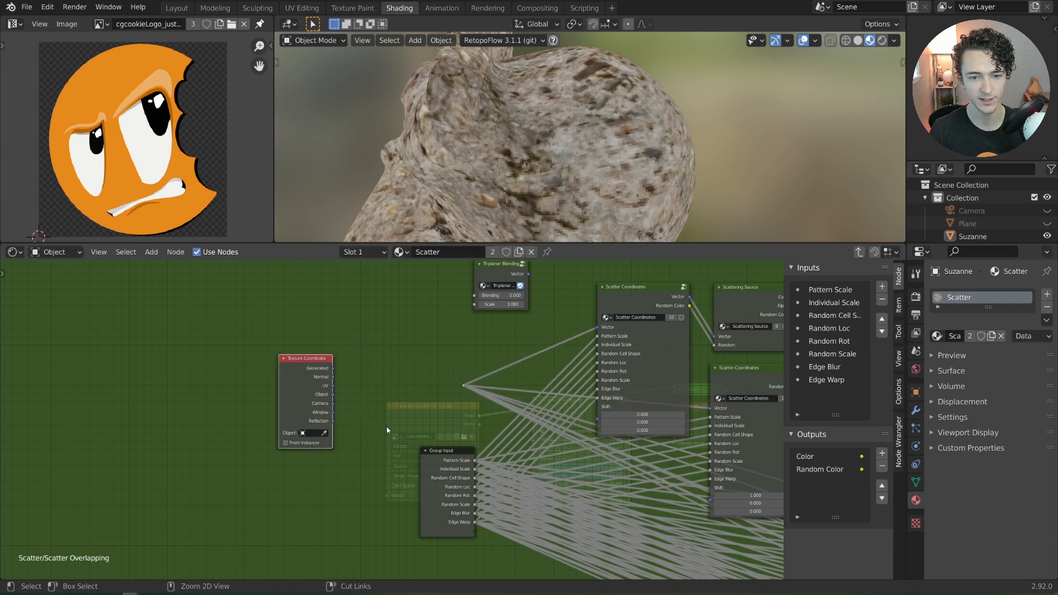
# Step: Feed the reroute from the Tri-planar Blending node's Vector output and set the node's Scale to 1
pyautogui.moveTo(498, 265); pyautogui.dragTo(482, 377)
pyautogui.scroll(1, 446, 362)
pyautogui.scroll(-1, 430, 396)
pyautogui.click(382, 407)
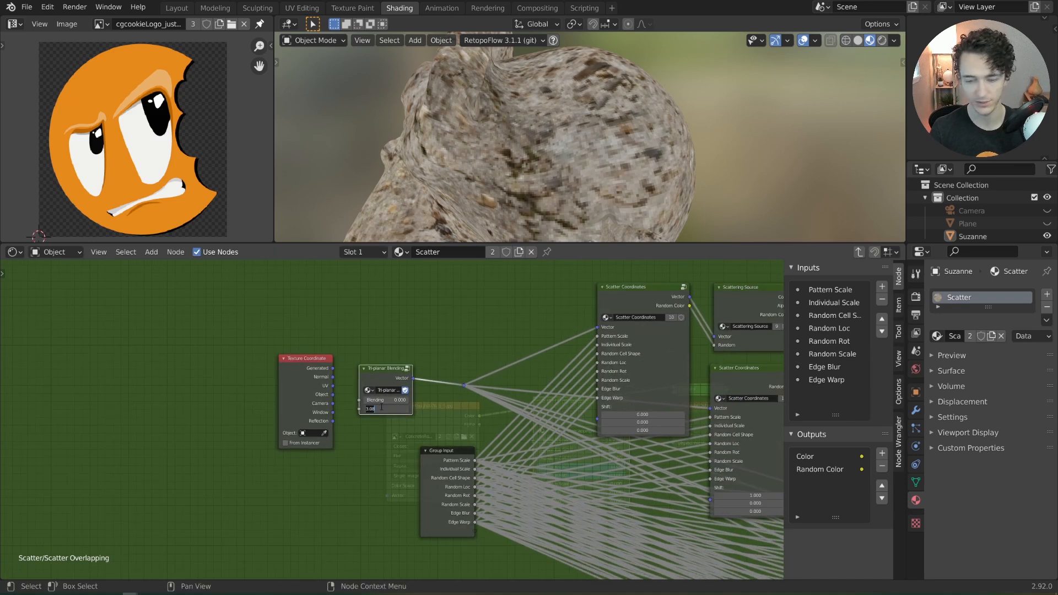
pyautogui.write('1')
pyautogui.press('Return')
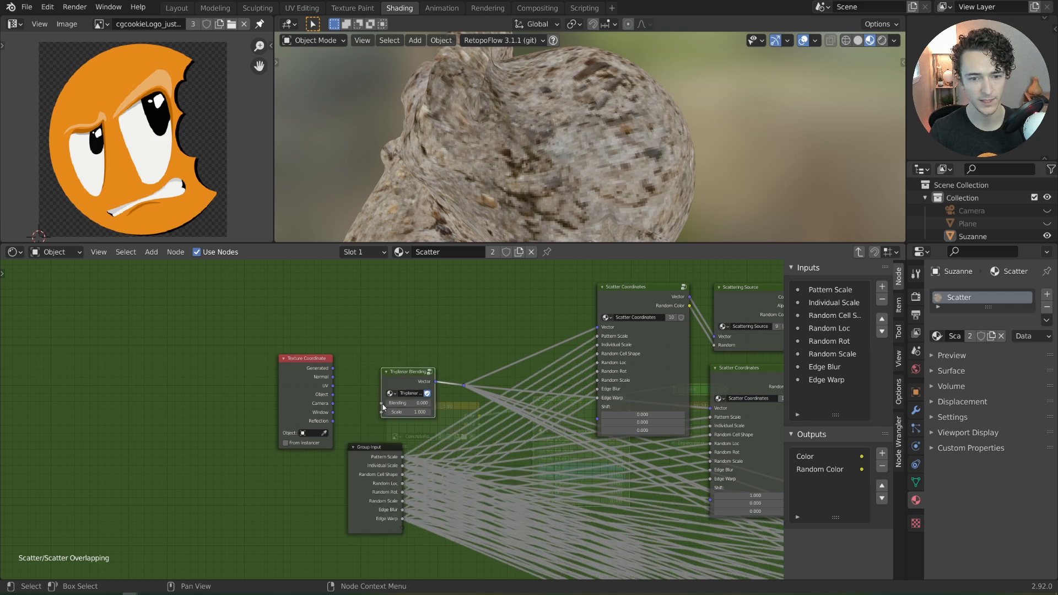
# Step: Expose the Tri-planar Blending node's Blending value as a group input and rename that input Tri-Planer Blending
pyautogui.moveTo(382, 404); pyautogui.dragTo(401, 530)
pyautogui.moveTo(382, 495); pyautogui.dragTo(313, 507)
pyautogui.click(817, 392)
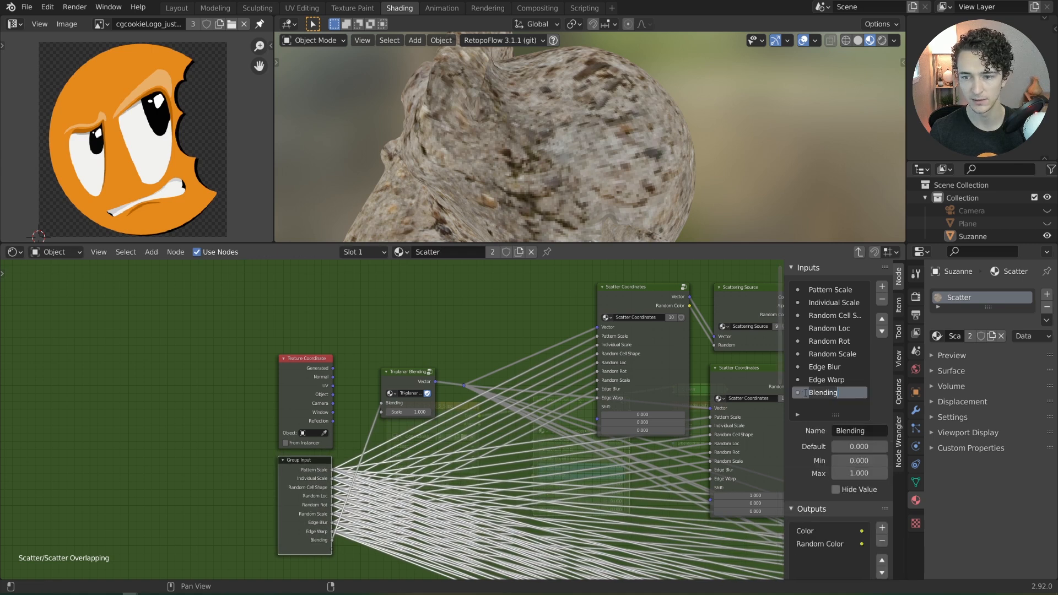
pyautogui.click(806, 394)
pyautogui.write('Tri-P')
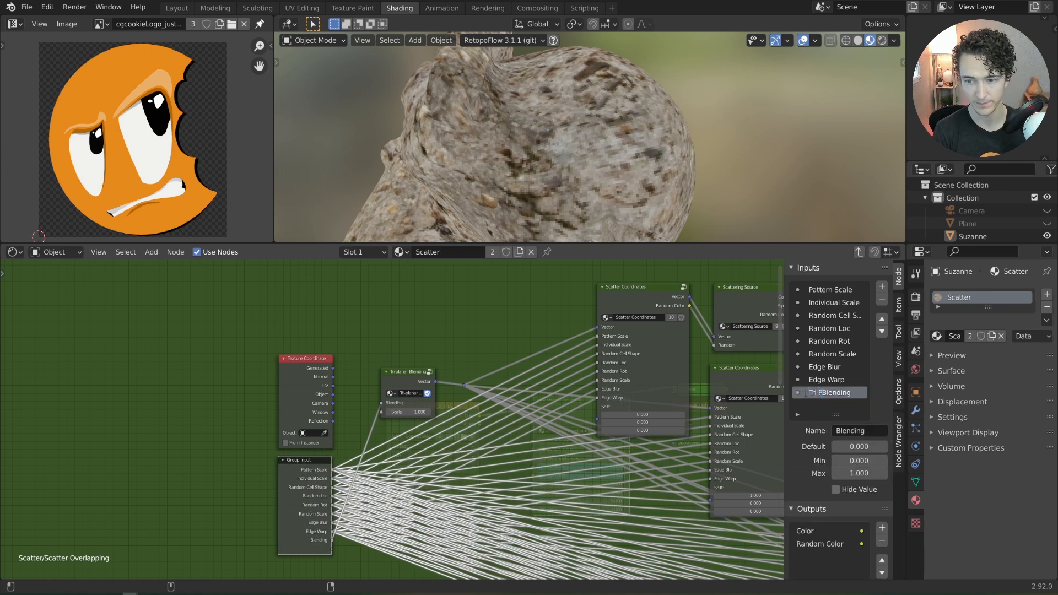
pyautogui.write('lanr')
pyautogui.press('Return')
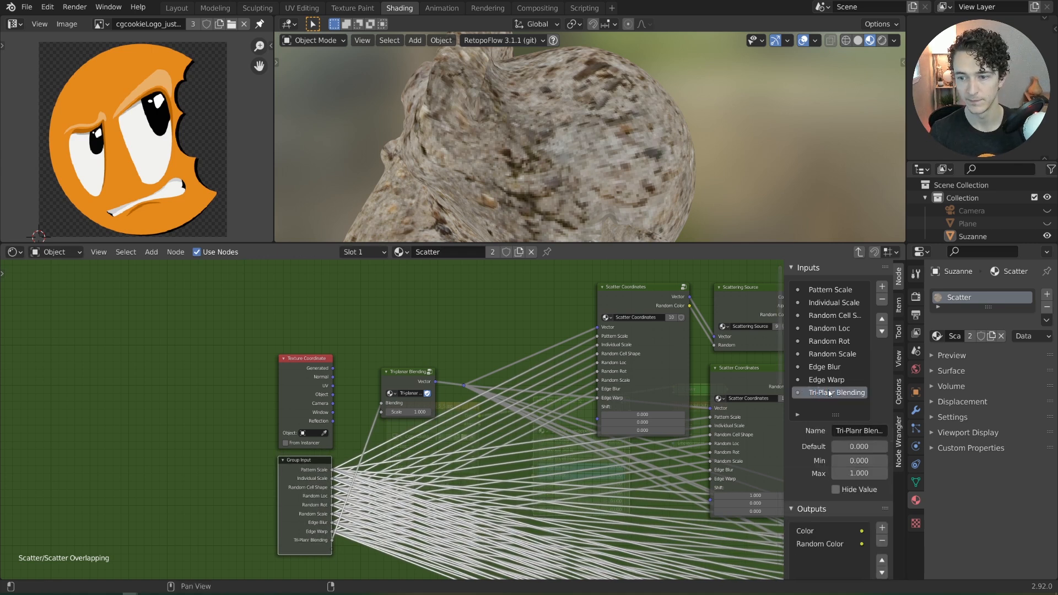
pyautogui.doubleClick(829, 394)
pyautogui.click(833, 393)
pyautogui.write('e')
pyautogui.press('Return')
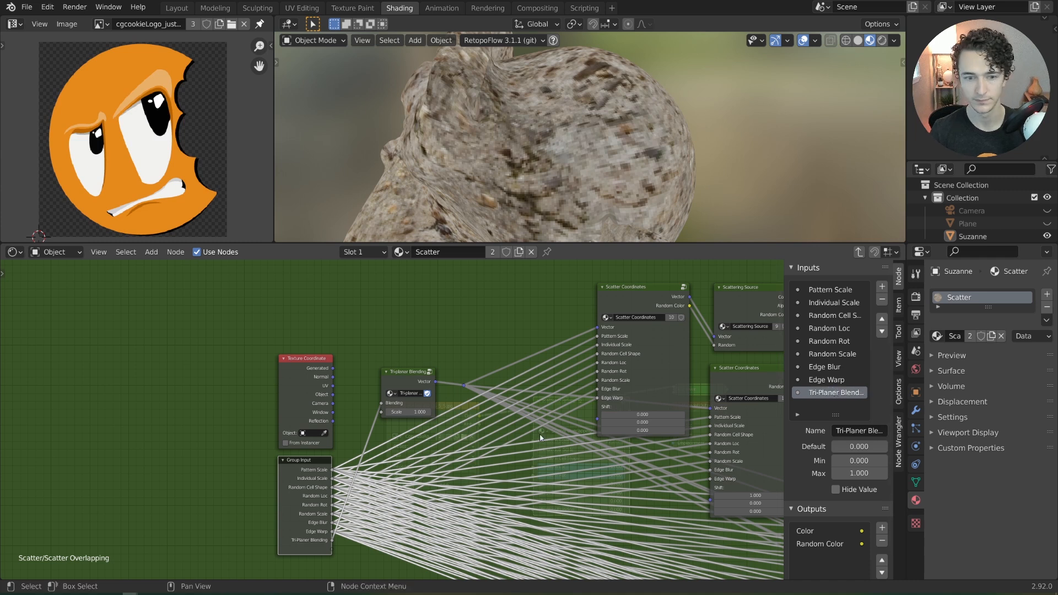
# Step: Leave the group and preview the Scatter Overlapping node's Color output on Suzanne through the Viewer
pyautogui.moveTo(414, 371); pyautogui.dragTo(416, 378)
pyautogui.scroll(-5, 492, 371)
pyautogui.moveTo(526, 406); pyautogui.dragTo(486, 405, button='middle')
pyautogui.press('Tab')
pyautogui.scroll(2, 491, 408)
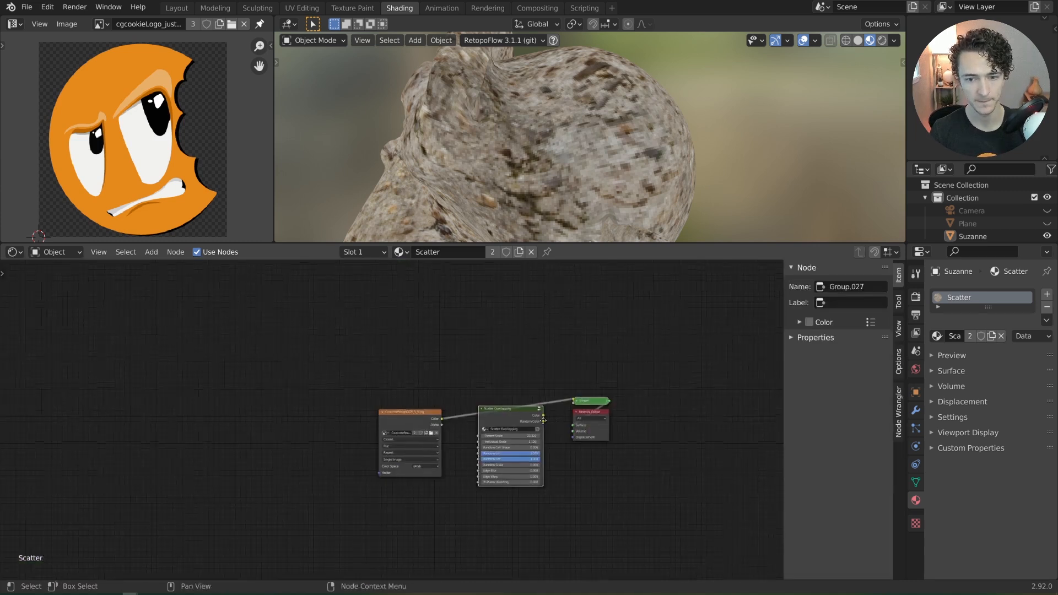
pyautogui.moveTo(492, 411); pyautogui.dragTo(479, 406)
pyautogui.moveTo(496, 188); pyautogui.dragTo(526, 177, button='middle')
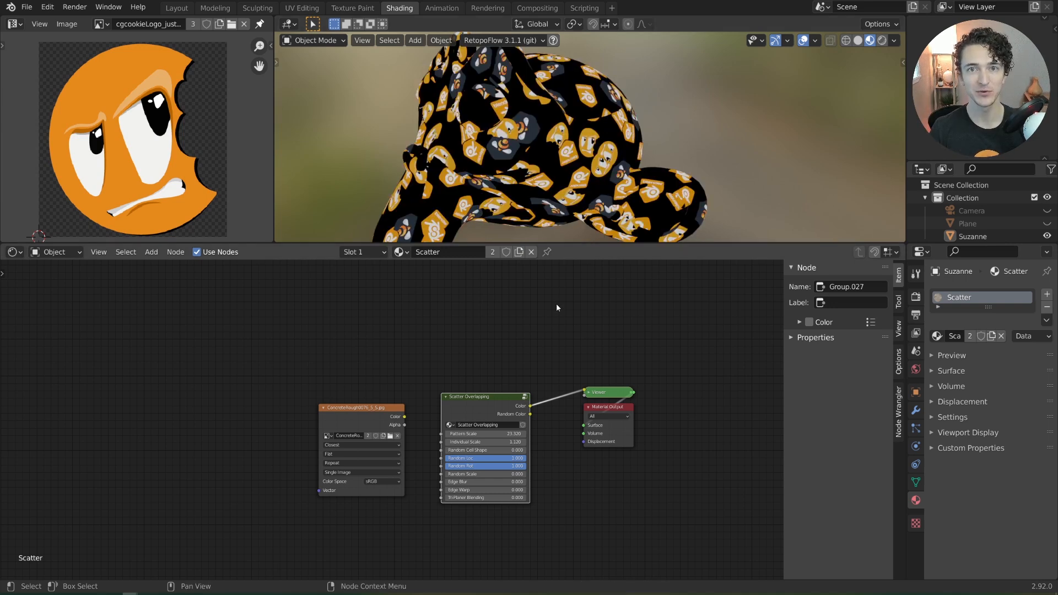
# Step: Set Scatter Overlapping's Tri-Planer Blending to 0.183 and its Random Loc and Random Rot to 0
pyautogui.scroll(2, 556, 303)
pyautogui.moveTo(534, 190)
pyautogui.mouseDown(button='middle')
pyautogui.moveTo(547, 183)
pyautogui.moveTo(523, 196)
pyautogui.mouseUp(button='middle')
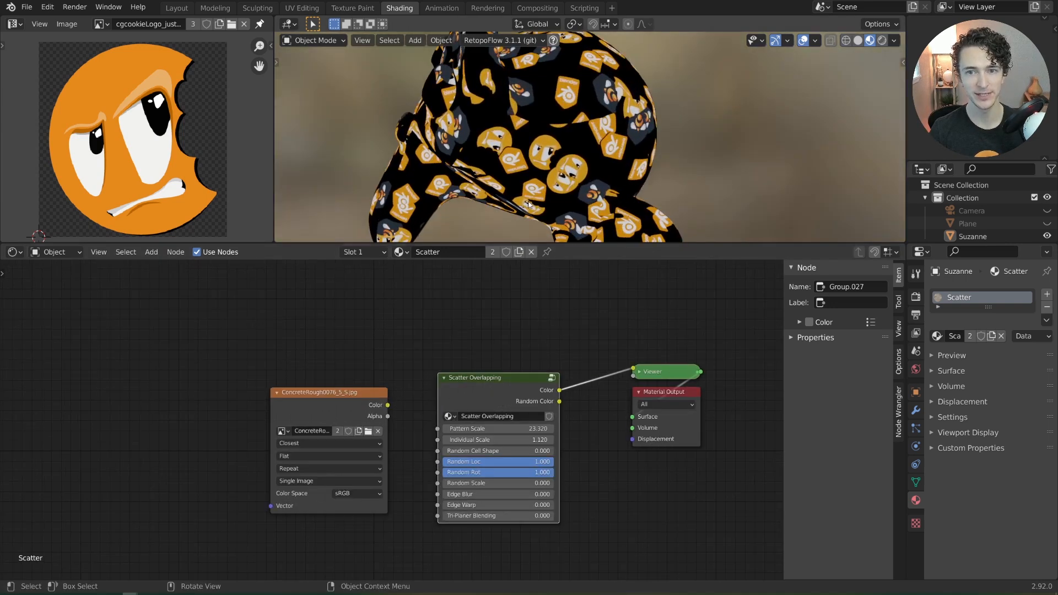
pyautogui.moveTo(483, 515)
pyautogui.mouseDown()
pyautogui.moveTo(519, 515)
pyautogui.moveTo(503, 515)
pyautogui.mouseUp()
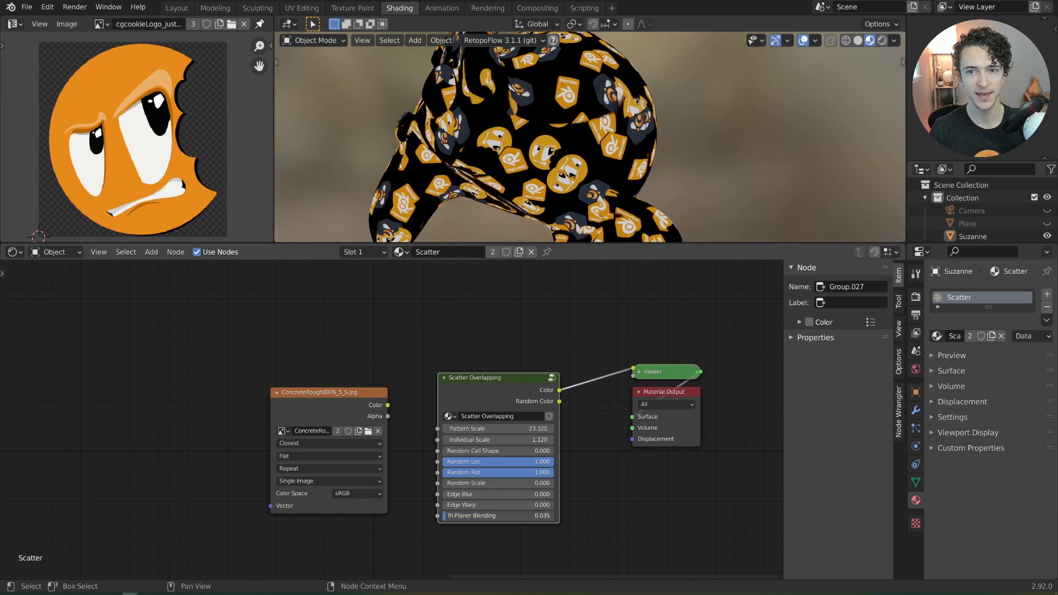
pyautogui.moveTo(531, 462); pyautogui.dragTo(444, 473)
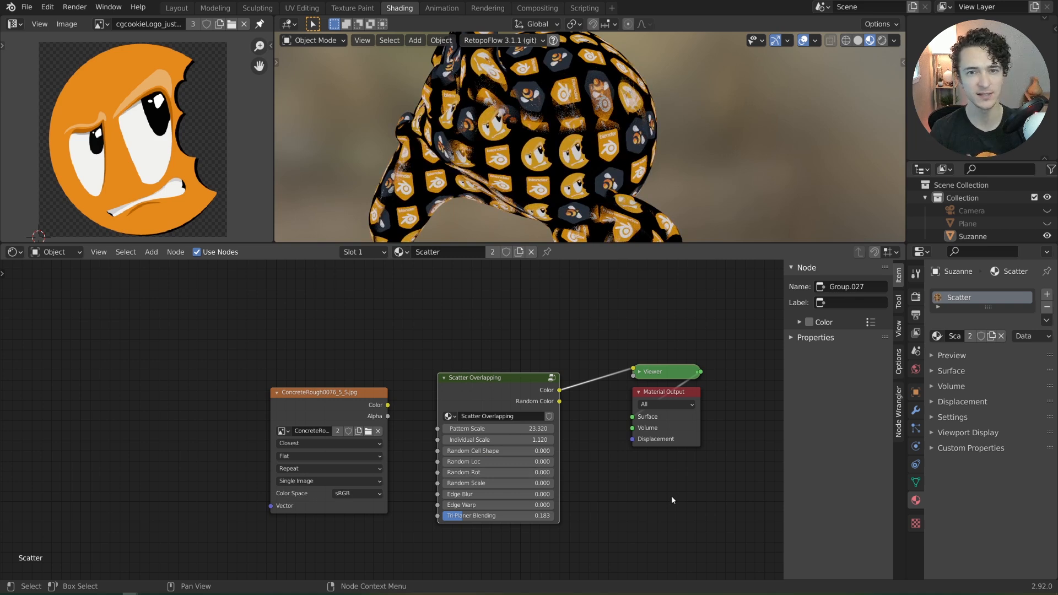
# Step: Open the Scatter Coordinates group inside Scatter Overlapping and set its Noise Texture to 2D
pyautogui.press('Tab')
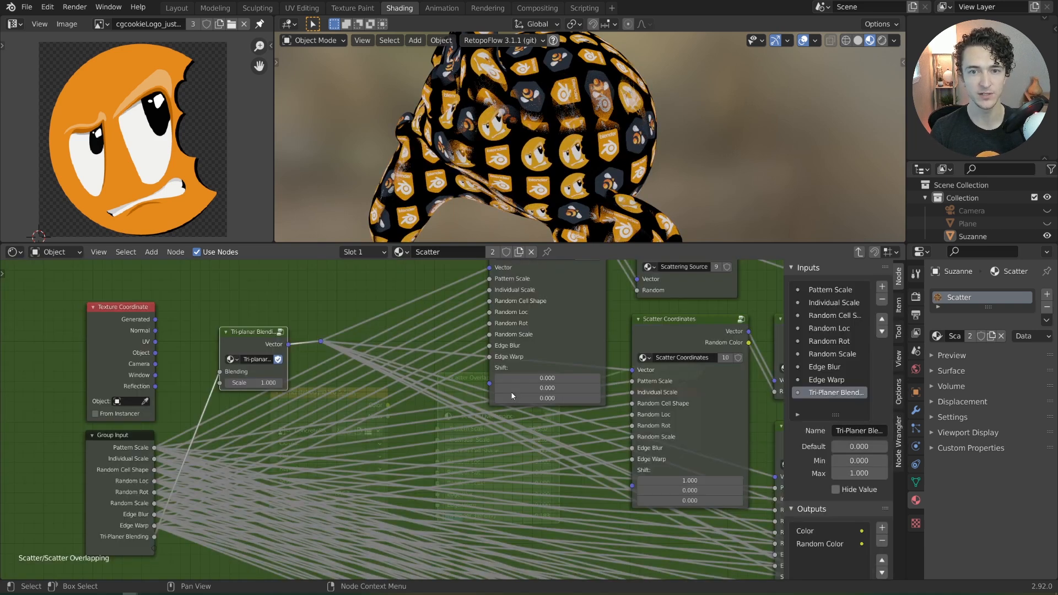
pyautogui.scroll(-3, 475, 379)
pyautogui.moveTo(476, 379); pyautogui.dragTo(437, 422, button='middle')
pyautogui.click(483, 303)
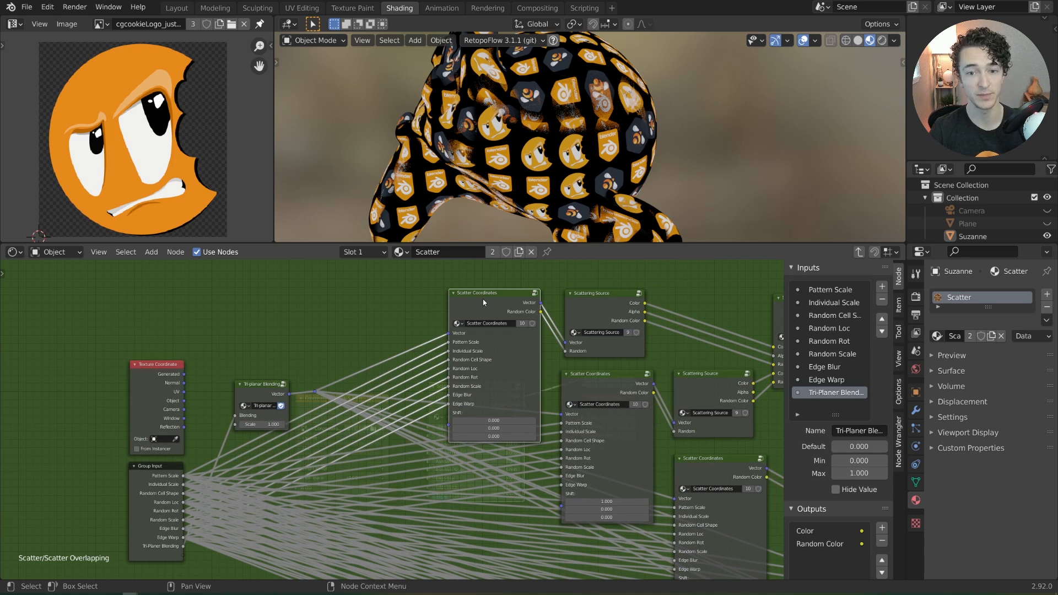
pyautogui.press('Tab')
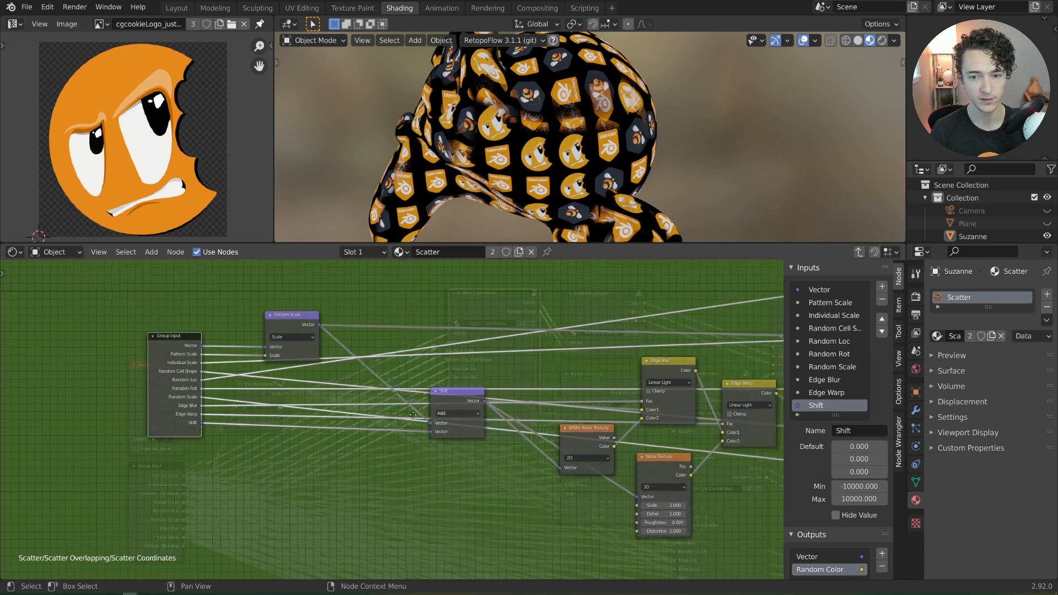
pyautogui.scroll(1, 499, 423)
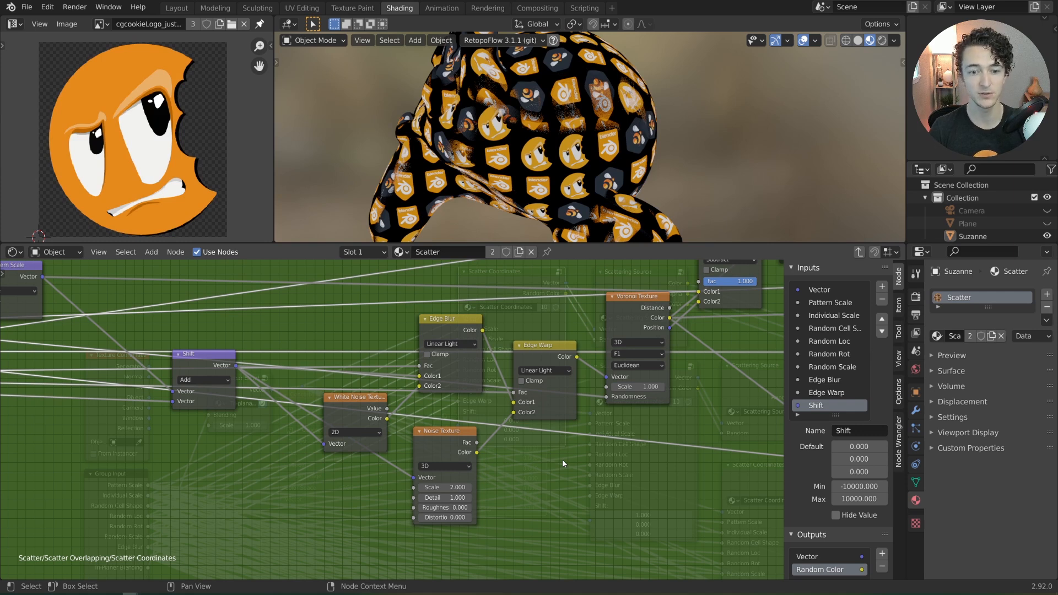
pyautogui.click(469, 471)
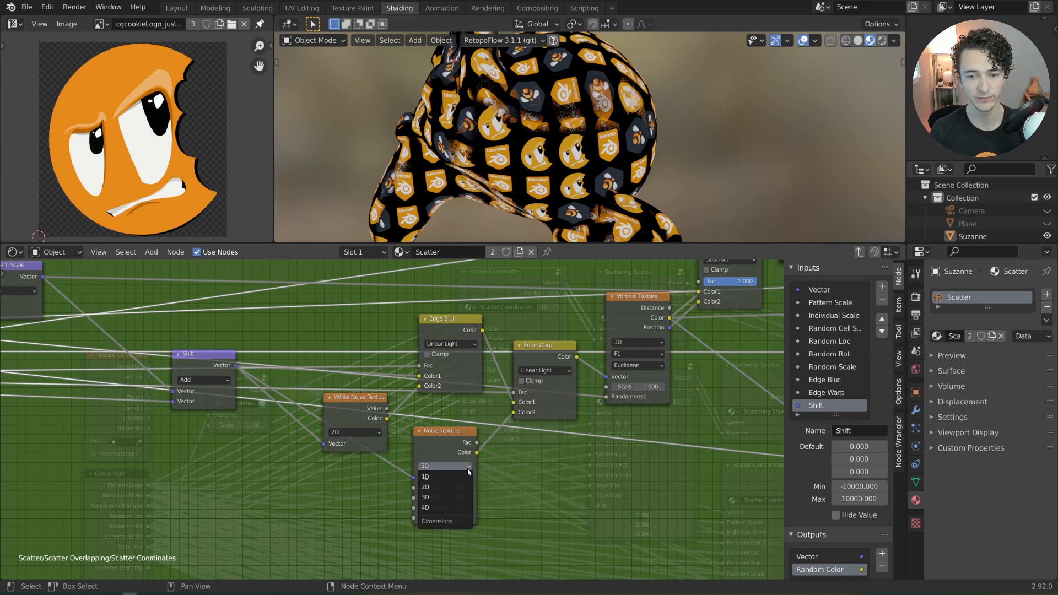
pyautogui.click(458, 487)
# Step: Set the Voronoi Texture in the Scatter Coordinates group to 2D
pyautogui.moveTo(545, 455); pyautogui.dragTo(498, 494, button='middle')
pyautogui.moveTo(587, 451); pyautogui.dragTo(525, 466, button='middle')
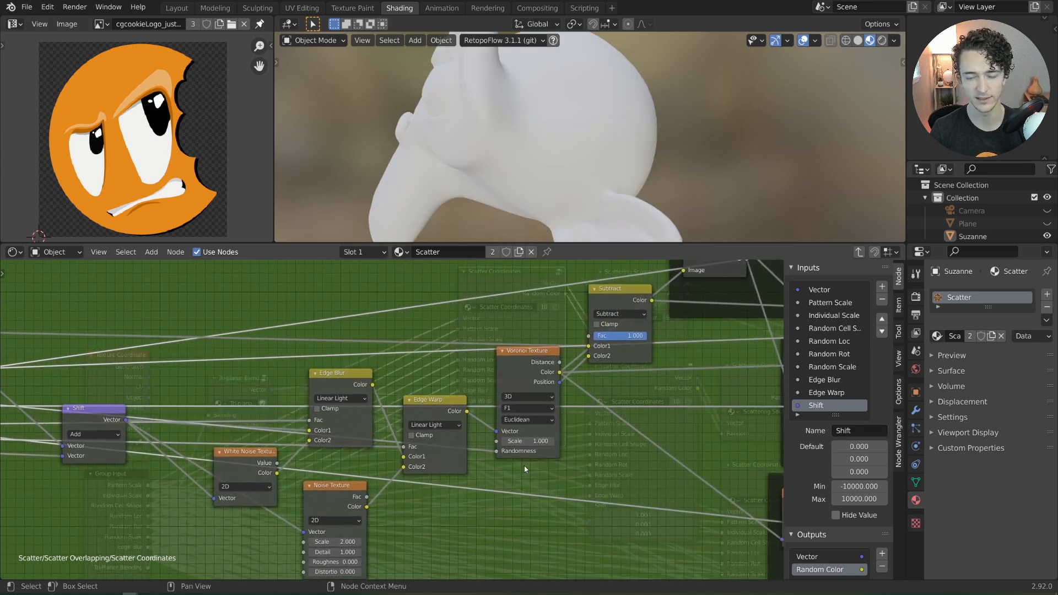
pyautogui.scroll(1, 524, 465)
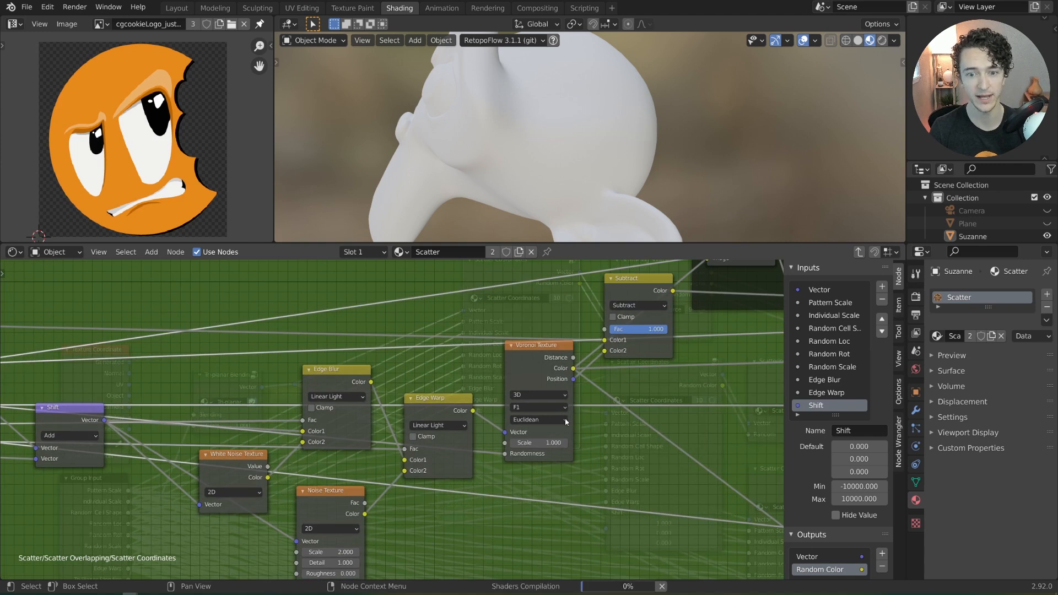
pyautogui.click(552, 396)
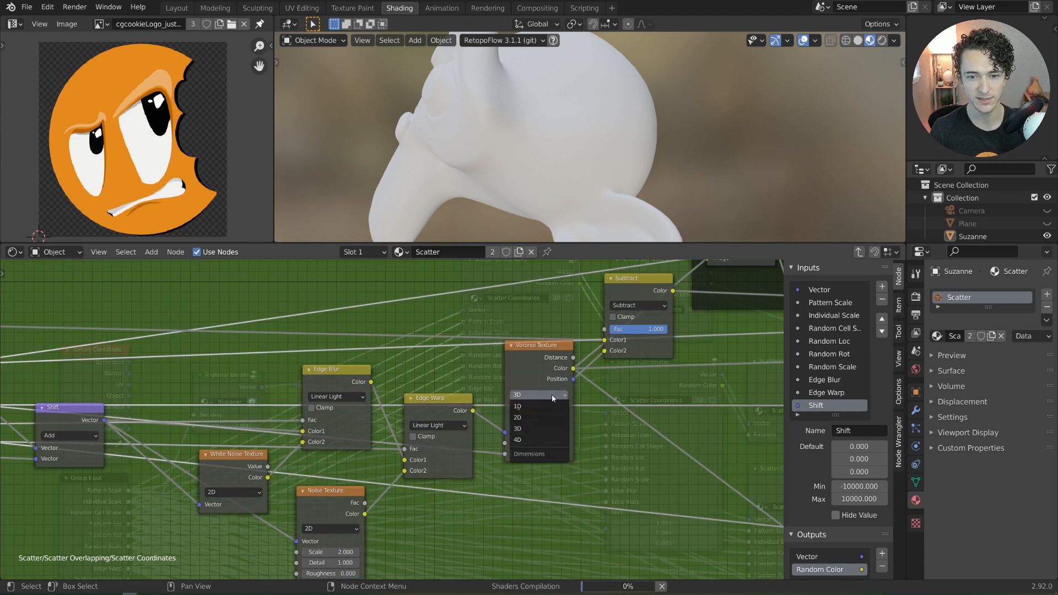
pyautogui.click(522, 418)
# Step: Leave both nested groups and delete the unconnected concrete image texture node beside Scatter Overlapping
pyautogui.scroll(-4, 646, 426)
pyautogui.moveTo(635, 439); pyautogui.dragTo(360, 433, button='middle')
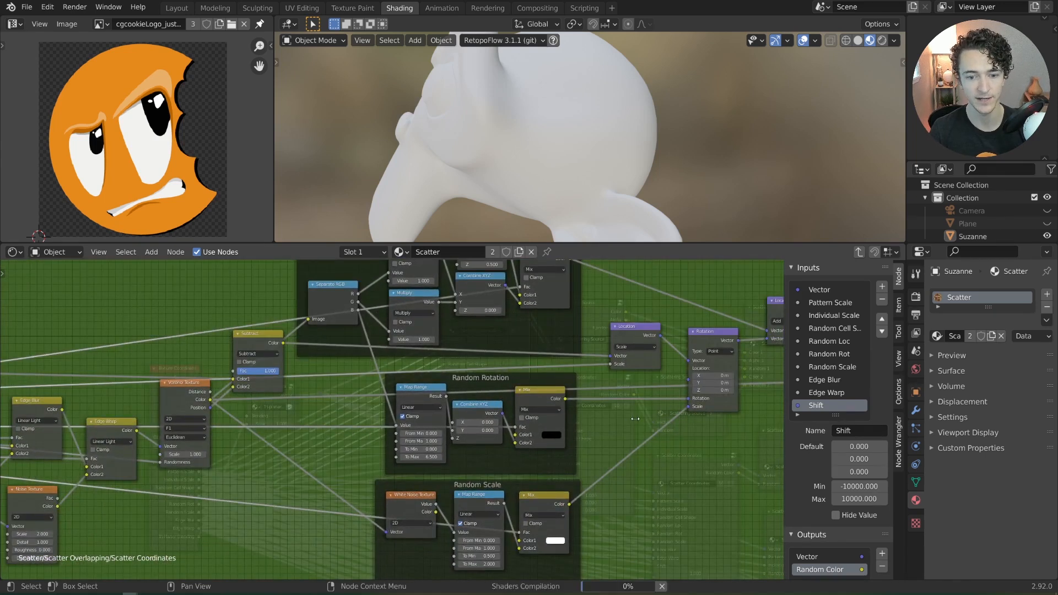
pyautogui.moveTo(634, 419); pyautogui.dragTo(452, 469, button='middle')
pyautogui.moveTo(571, 439); pyautogui.dragTo(693, 380, button='middle')
pyautogui.scroll(-2, 321, 414)
pyautogui.moveTo(320, 414); pyautogui.dragTo(503, 450, button='middle')
pyautogui.press('Tab')
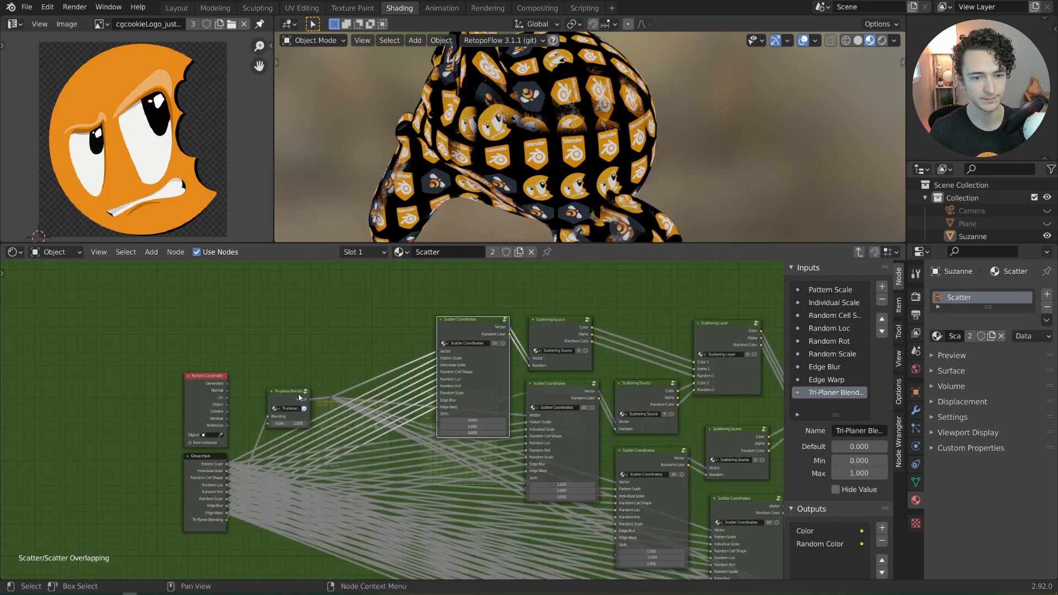
pyautogui.press('Tab')
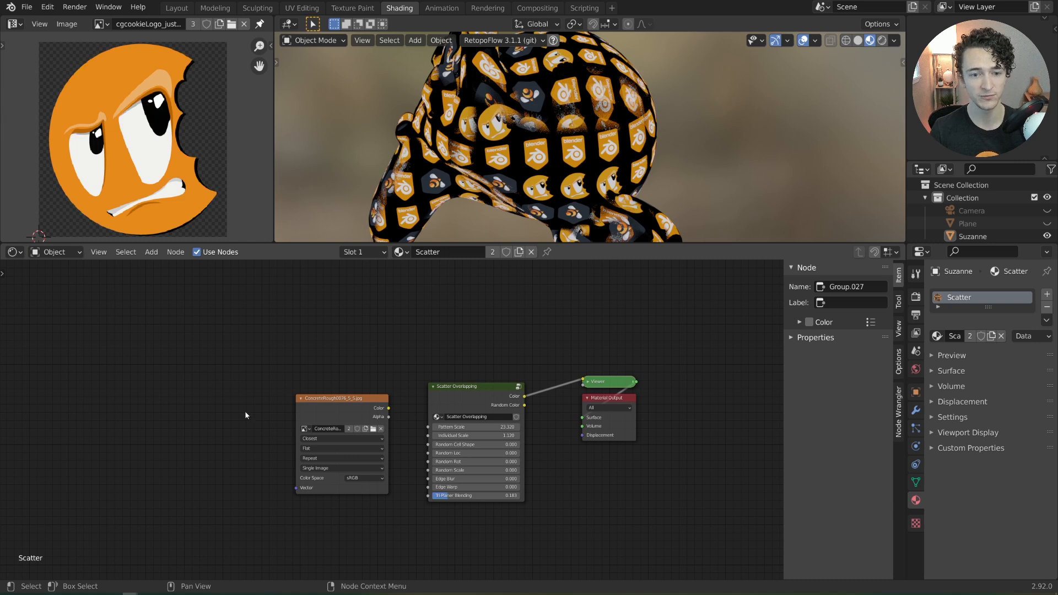
pyautogui.click(305, 410)
pyautogui.press('x')
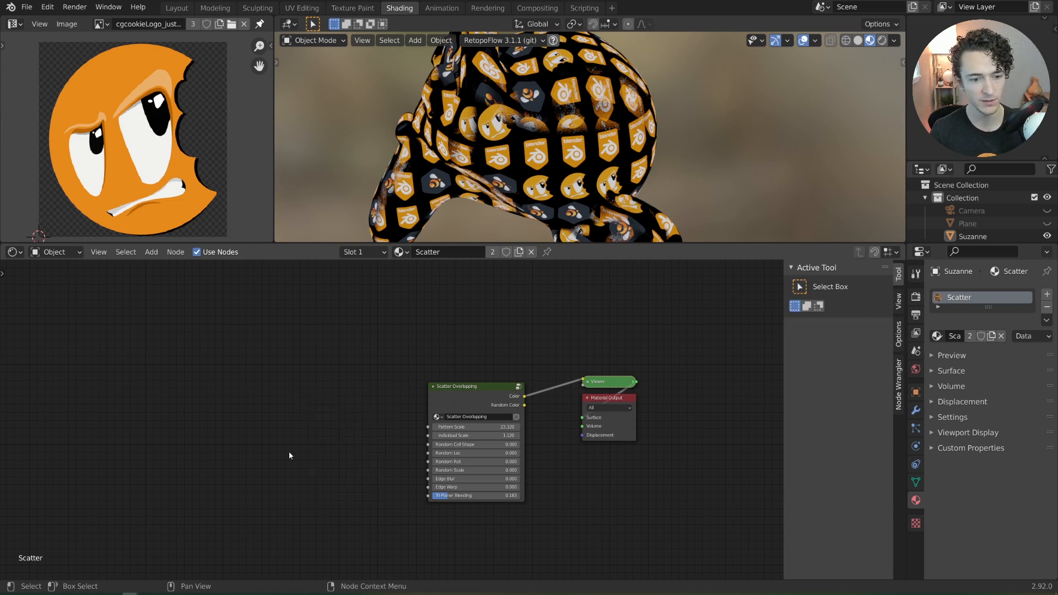
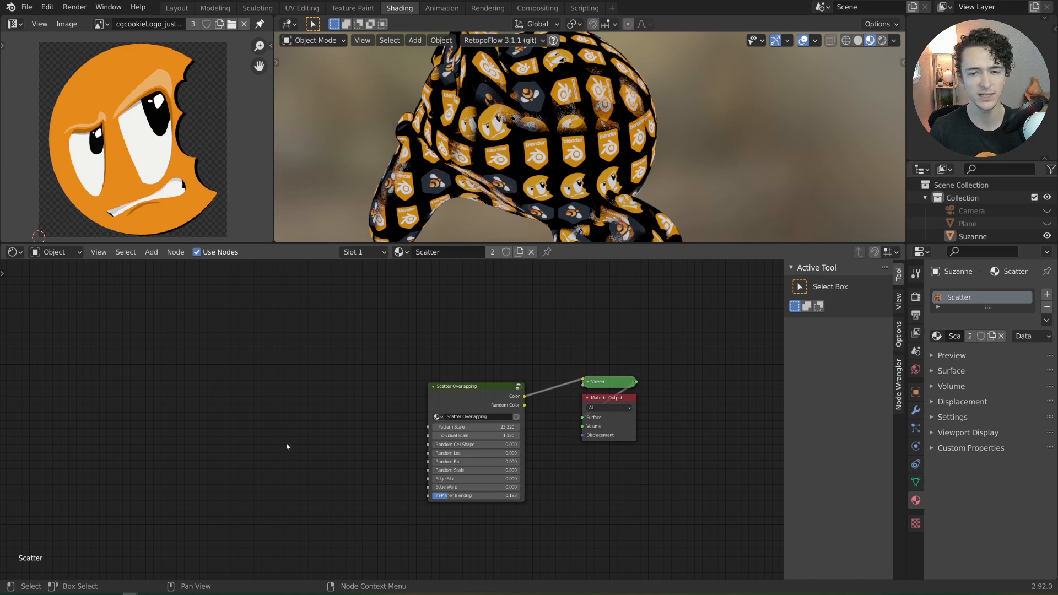
# Step: Select the concrete image texture node fed by Scatter Coordinates and add the Voronoi Scatter operation to Quick Favorites
pyautogui.click(464, 400)
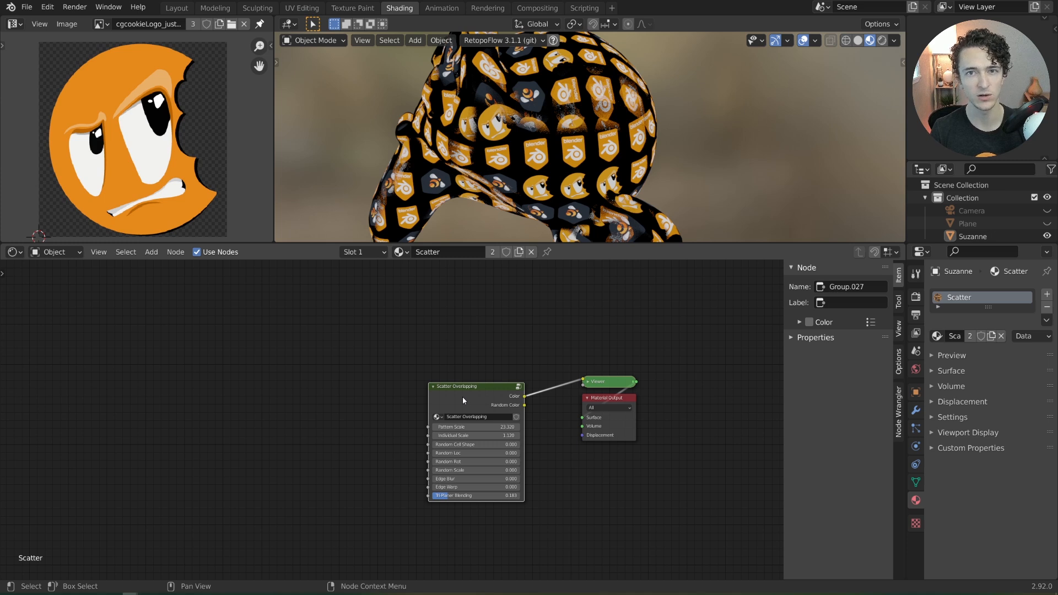
pyautogui.scroll(-2, 274, 416)
pyautogui.moveTo(274, 416); pyautogui.dragTo(479, 418, button='middle')
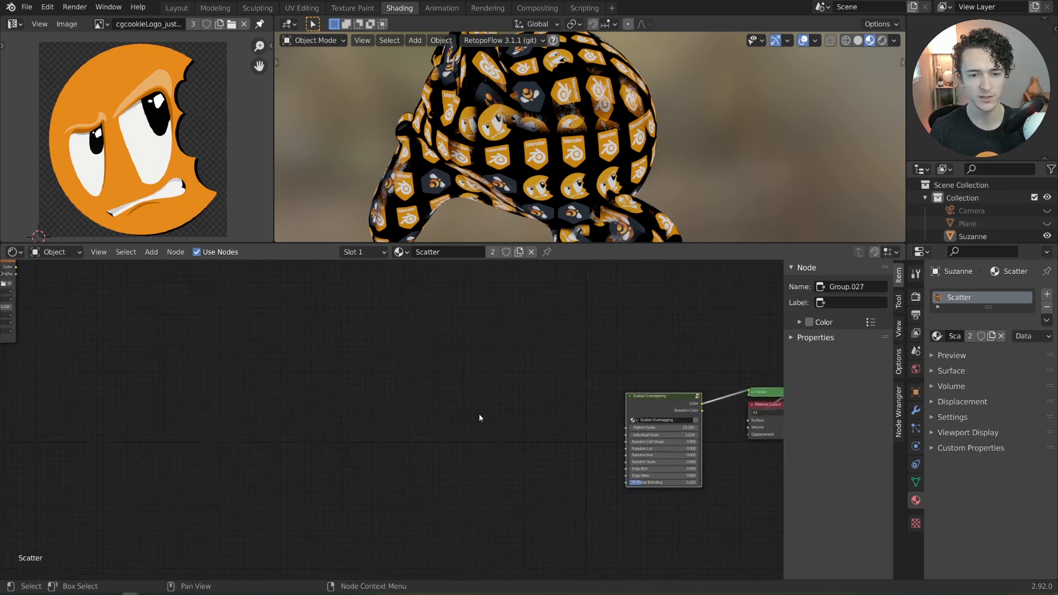
pyautogui.scroll(-3, 479, 440)
pyautogui.scroll(1, 494, 449)
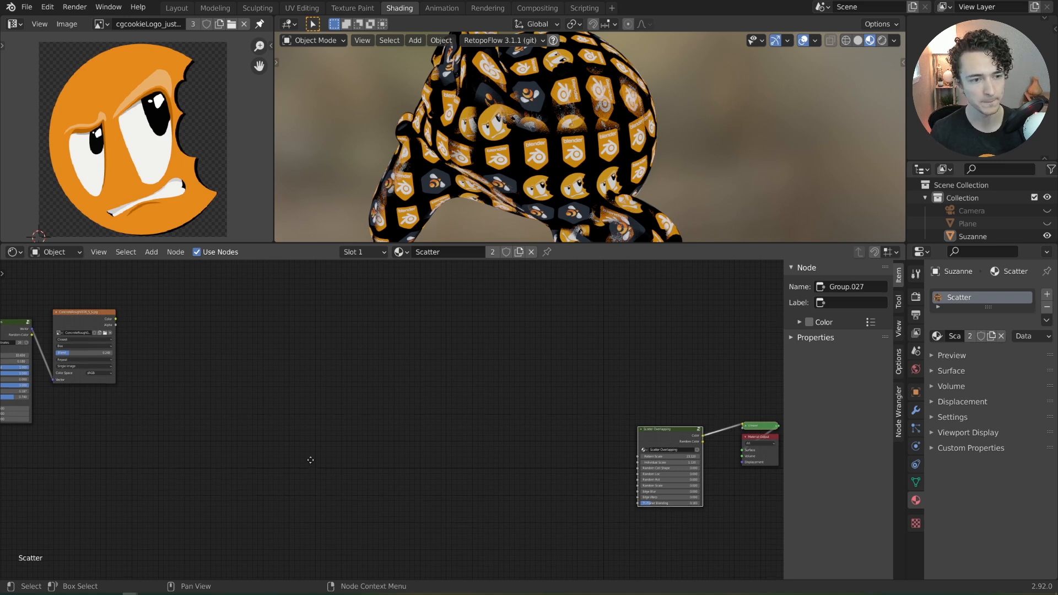
pyautogui.moveTo(309, 457); pyautogui.dragTo(496, 514, button='middle')
pyautogui.click(263, 372)
pyautogui.moveTo(332, 382); pyautogui.dragTo(417, 380, button='middle')
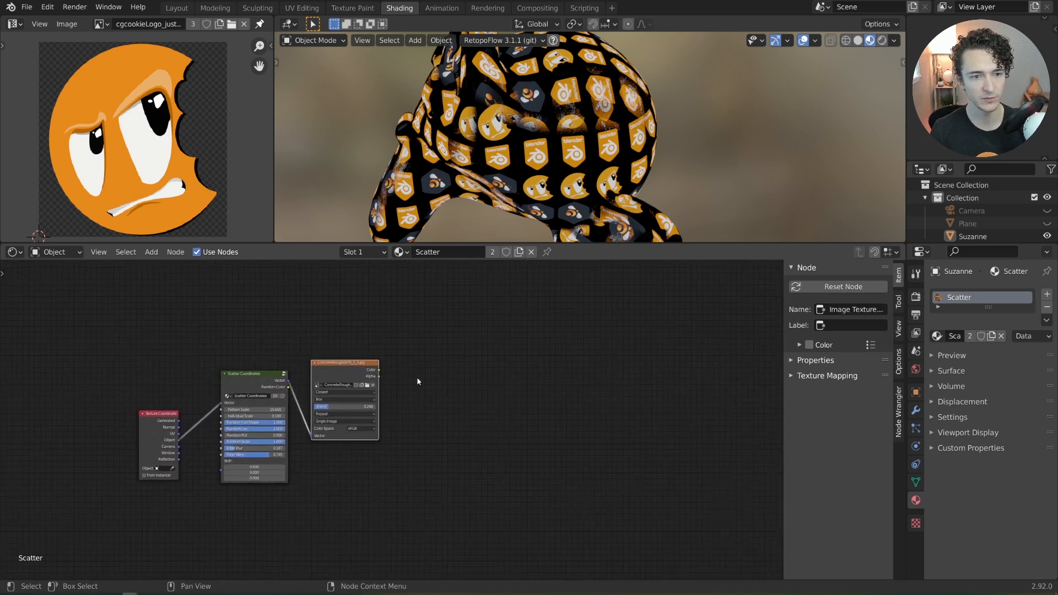
pyautogui.scroll(1, 414, 380)
pyautogui.click(174, 255)
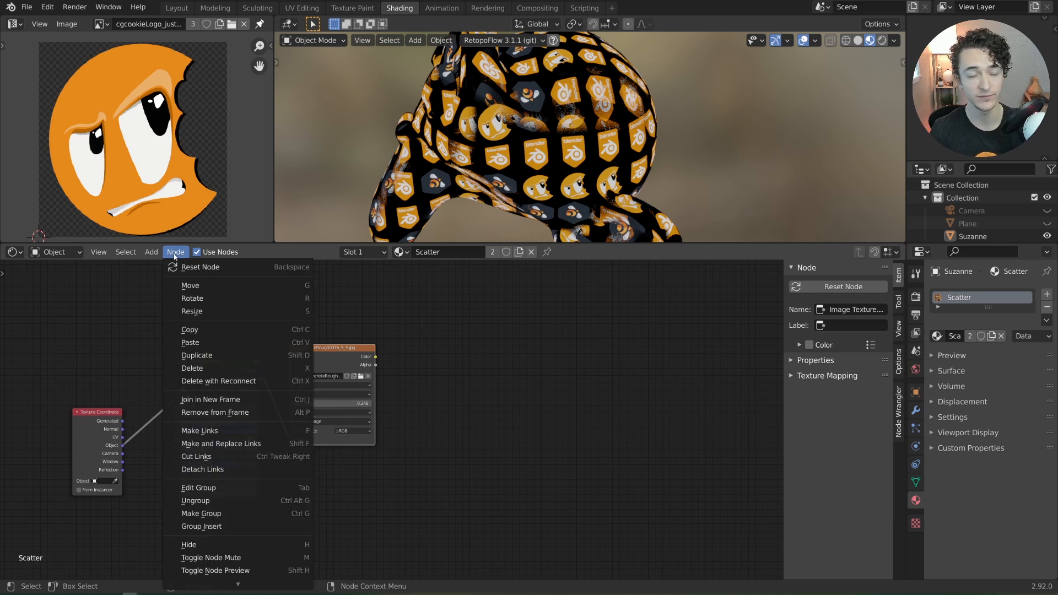
pyautogui.scroll(-6, 215, 487)
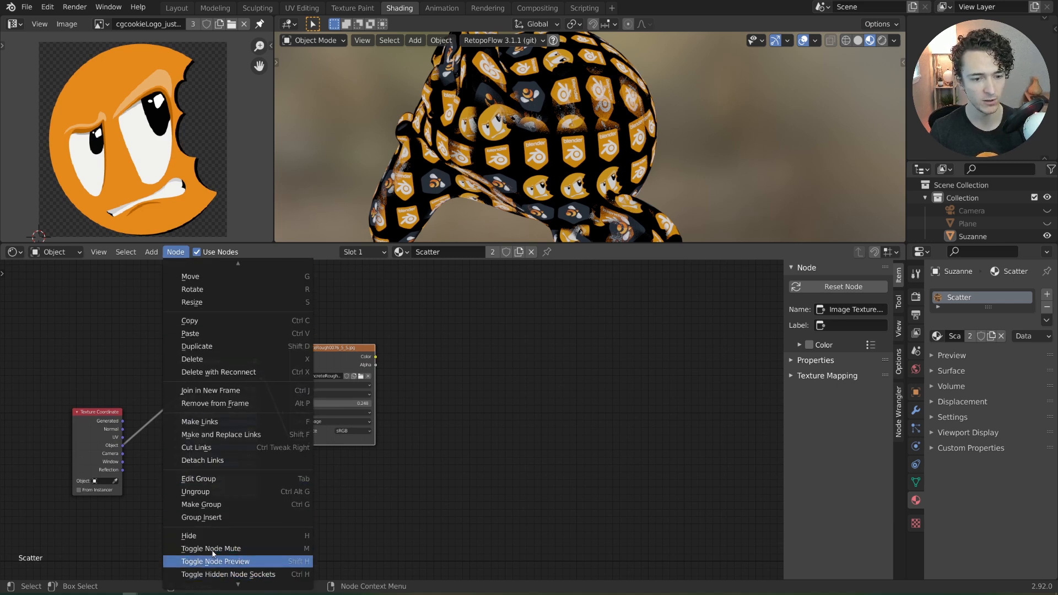
pyautogui.scroll(-5, 213, 554)
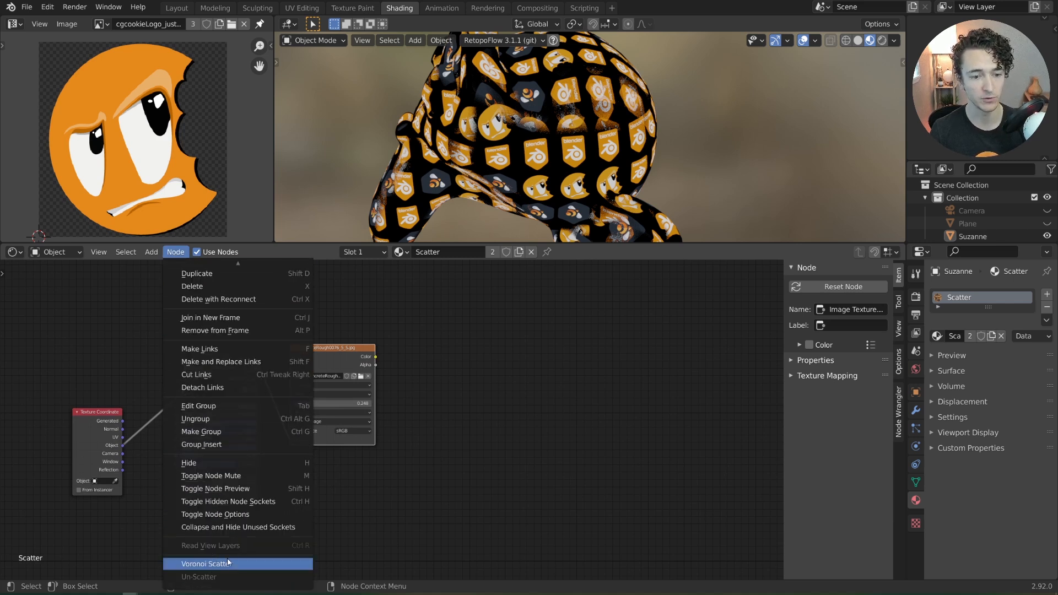
pyautogui.rightClick(228, 565)
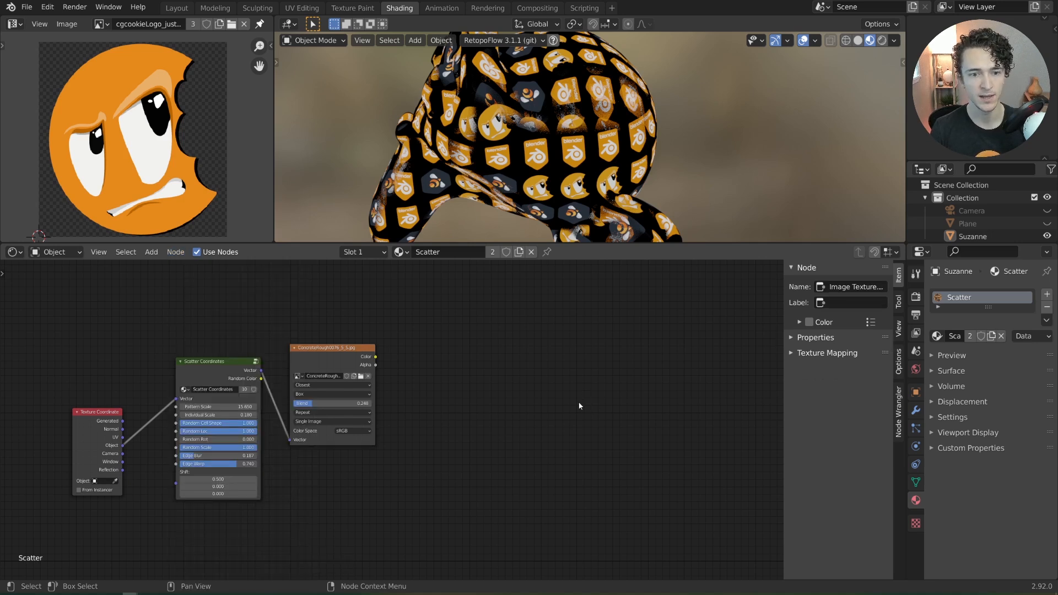
# Step: Preview the concrete image texture on Suzanne and disconnect it from the Scatter Coordinates group
pyautogui.keyDown('ctrl'); pyautogui.keyDown('shift'); pyautogui.click(331, 360); pyautogui.keyUp('shift'); pyautogui.keyUp('ctrl')
pyautogui.moveTo(301, 401); pyautogui.dragTo(368, 396)
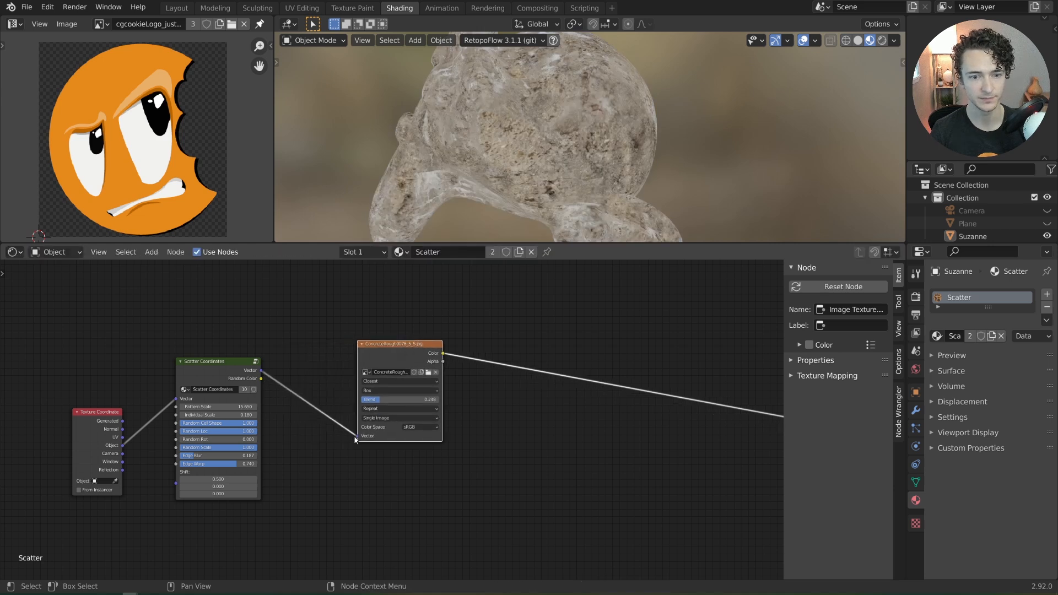
pyautogui.moveTo(358, 436)
pyautogui.mouseDown()
pyautogui.moveTo(315, 422)
pyautogui.moveTo(316, 390)
pyautogui.moveTo(425, 392)
pyautogui.mouseUp()
pyautogui.scroll(-2, 315, 422)
pyautogui.scroll(2, 429, 386)
# Step: Run Voronoi Scatter on the concrete texture with Tri-Planar mapping, Transparency None, Closest interpolation, and Edge Warp and Random Color enabled
pyautogui.press('q')
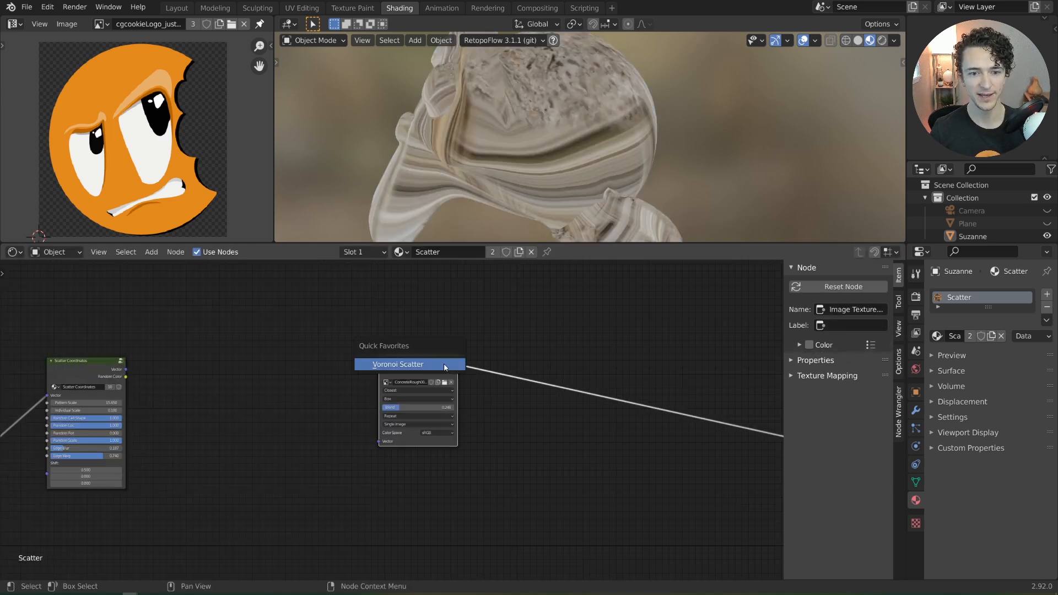
pyautogui.click(445, 365)
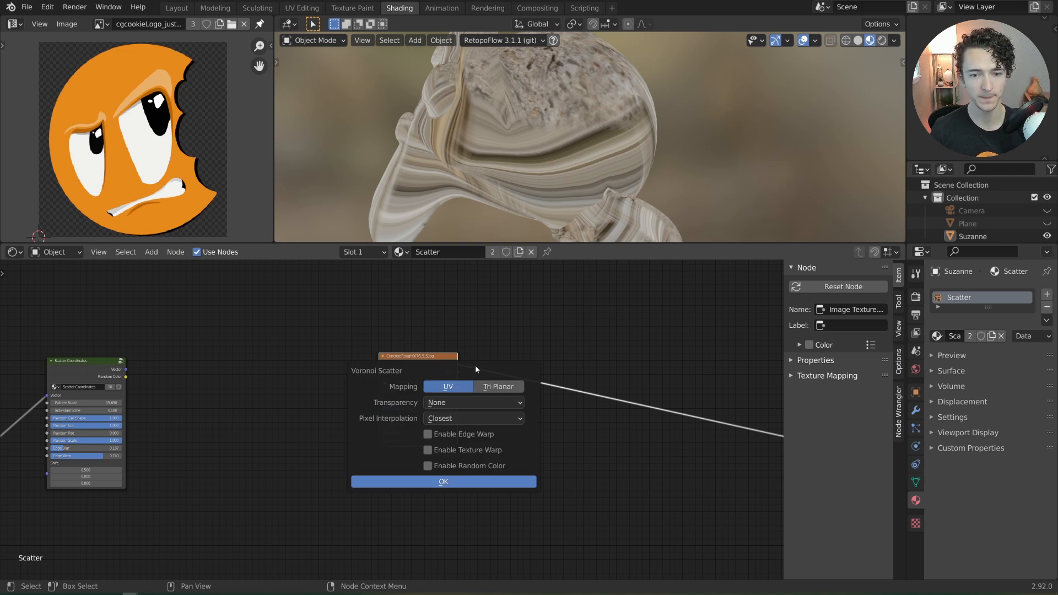
pyautogui.click(493, 387)
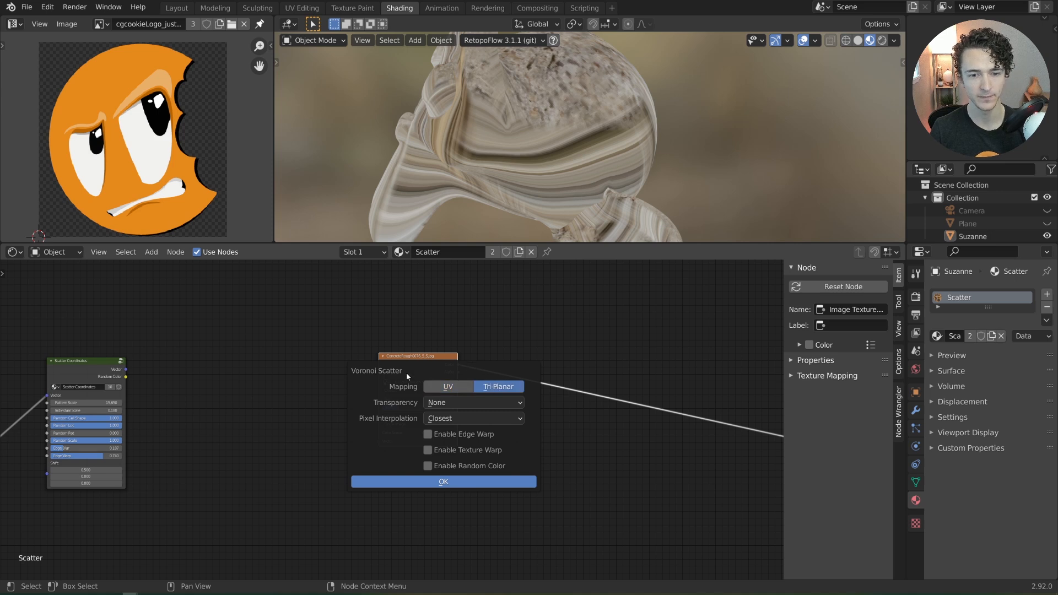
pyautogui.click(434, 403)
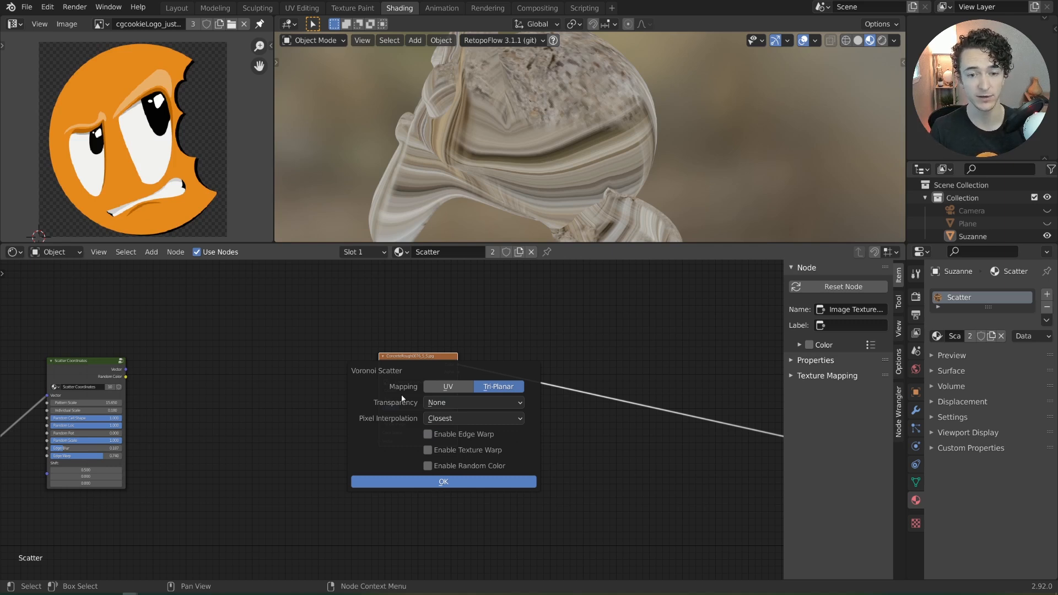
pyautogui.click(438, 402)
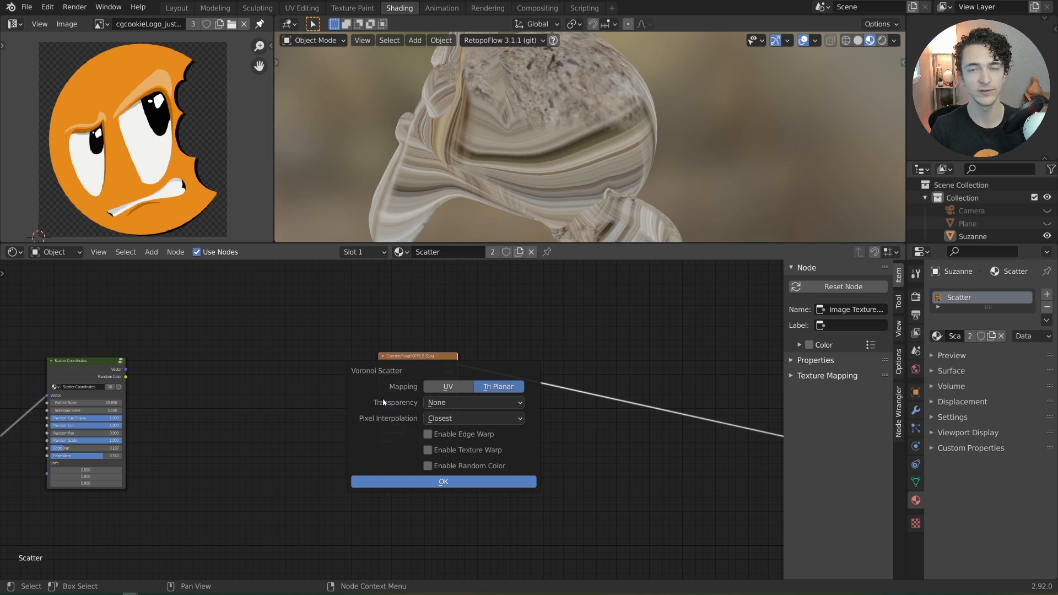
pyautogui.click(438, 403)
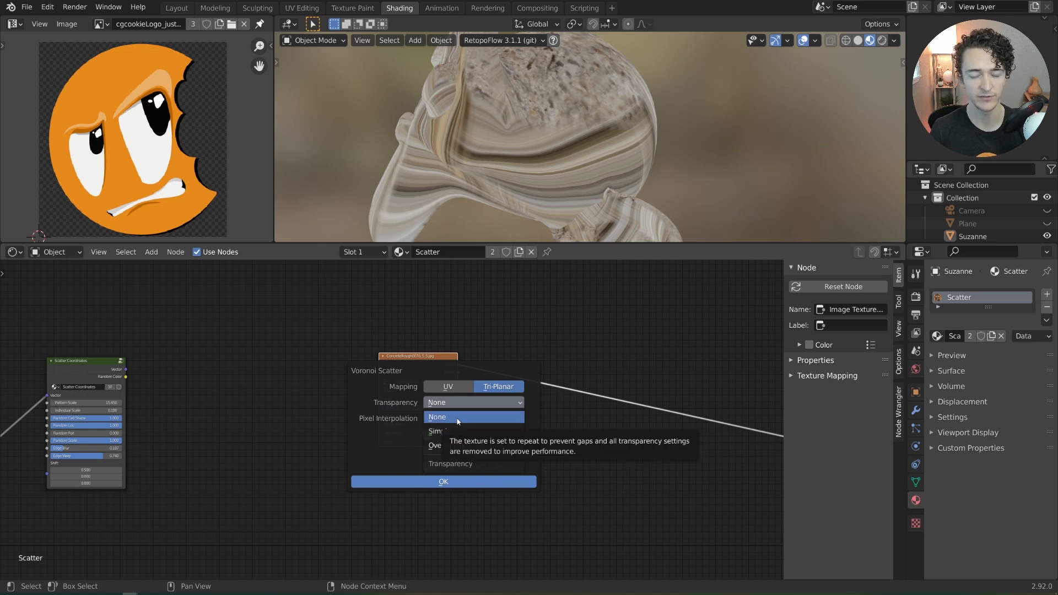
pyautogui.click(458, 422)
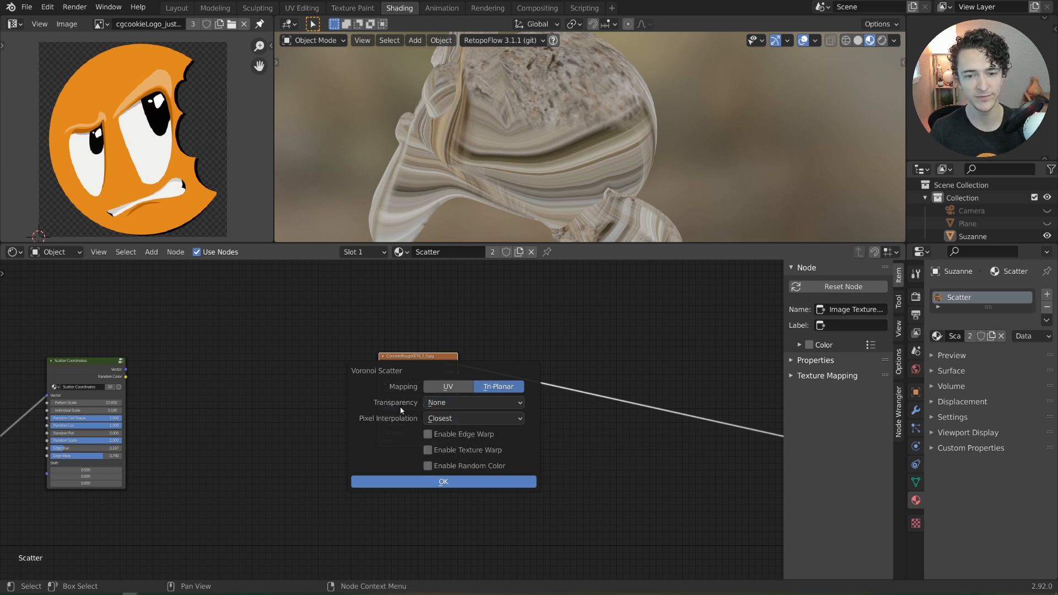
pyautogui.click(474, 403)
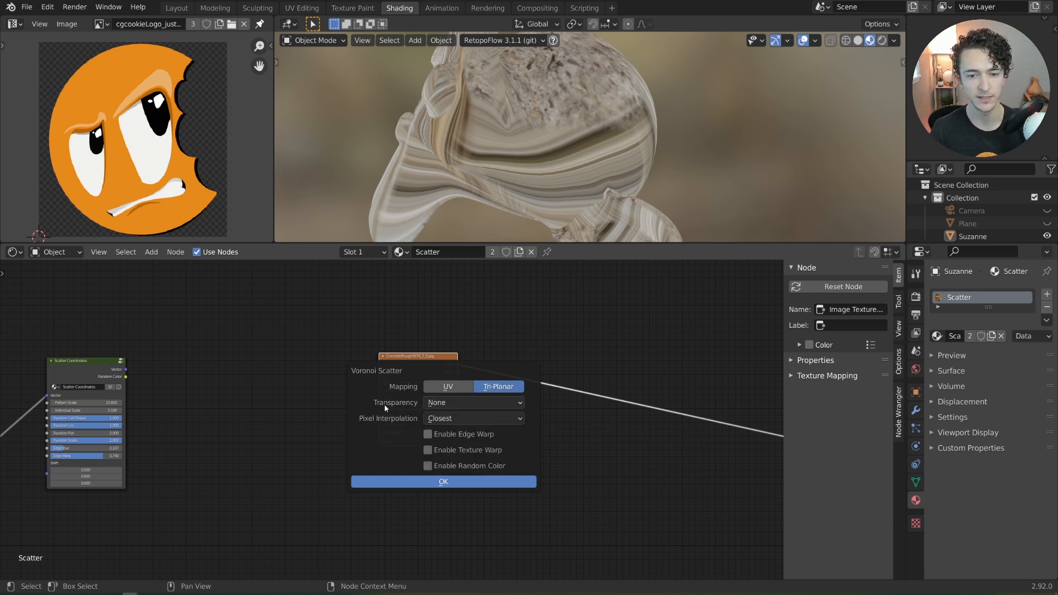
pyautogui.click(471, 420)
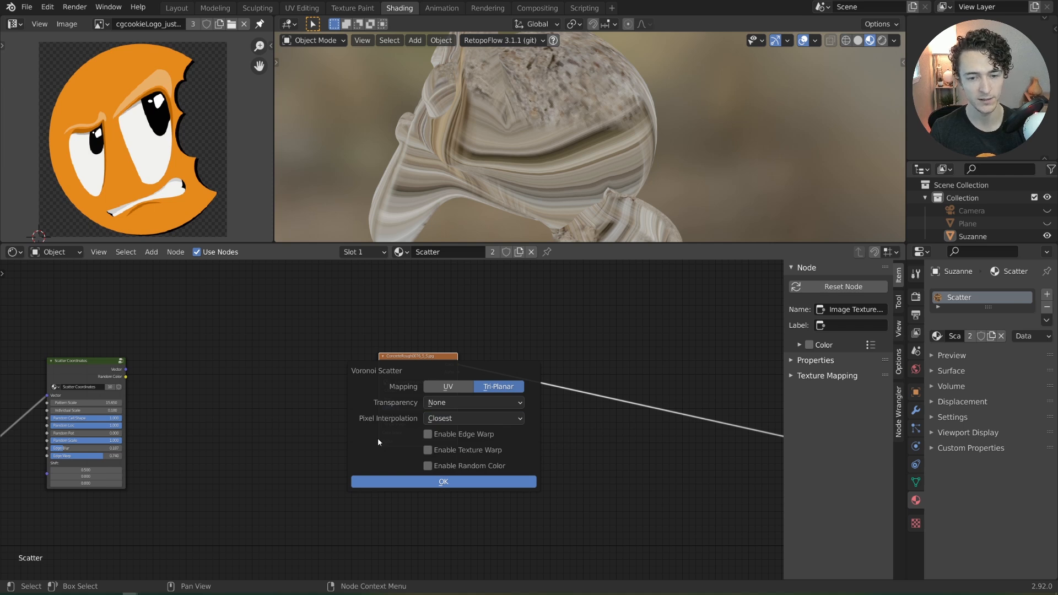
pyautogui.click(436, 434)
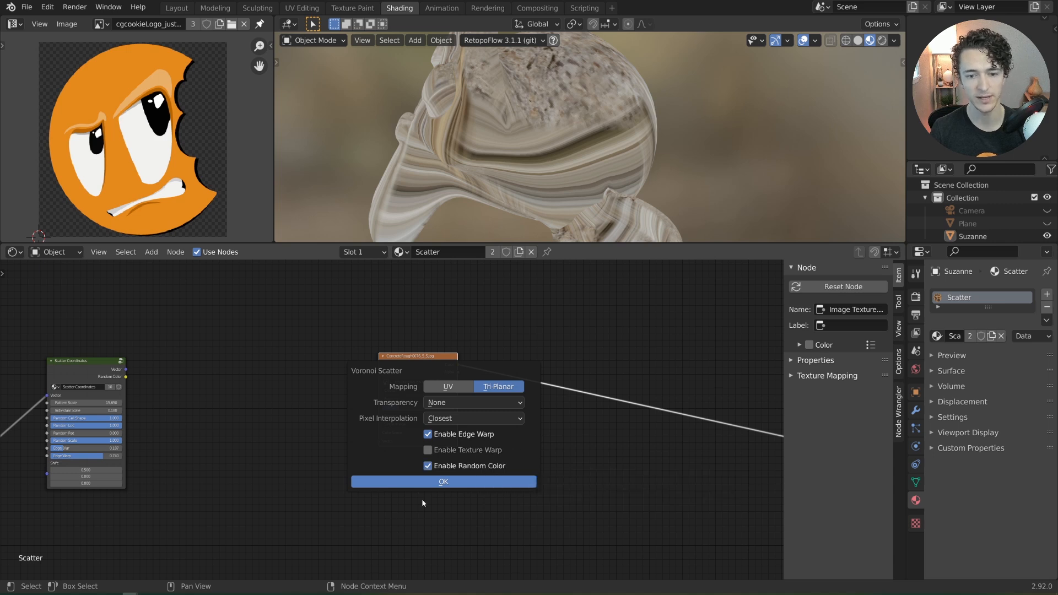
pyautogui.click(459, 480)
# Step: Reposition the Scatter Fast group node and preview its Image output on Suzanne
pyautogui.moveTo(440, 319); pyautogui.dragTo(487, 384)
pyautogui.keyDown('ctrl'); pyautogui.keyDown('shift'); pyautogui.click(488, 384); pyautogui.keyUp('shift'); pyautogui.keyUp('ctrl')
pyautogui.scroll(-1, 563, 403)
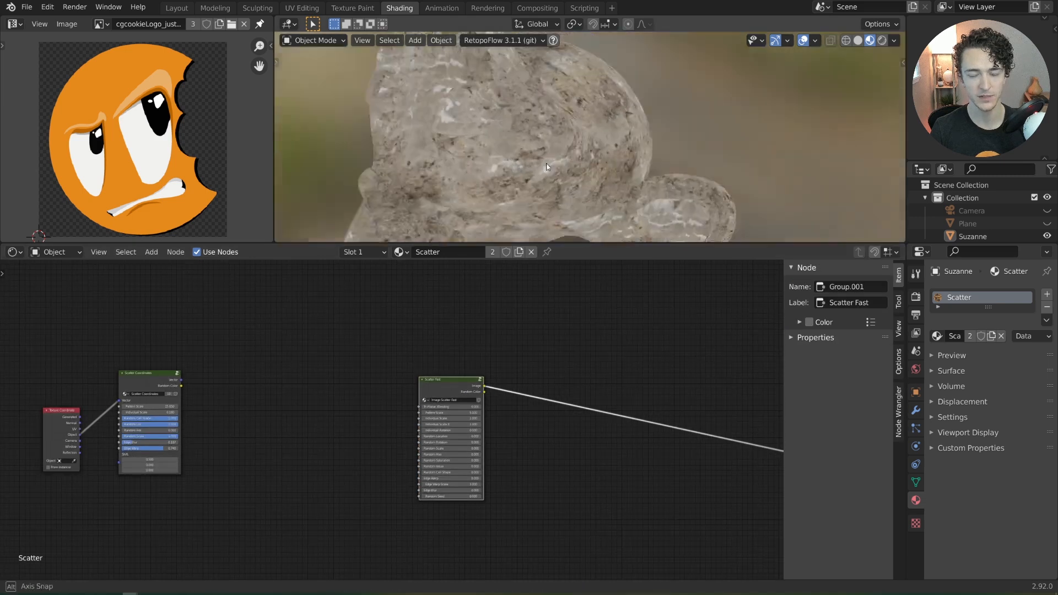
pyautogui.moveTo(420, 363); pyautogui.dragTo(465, 338, button='middle')
pyautogui.scroll(2, 471, 343)
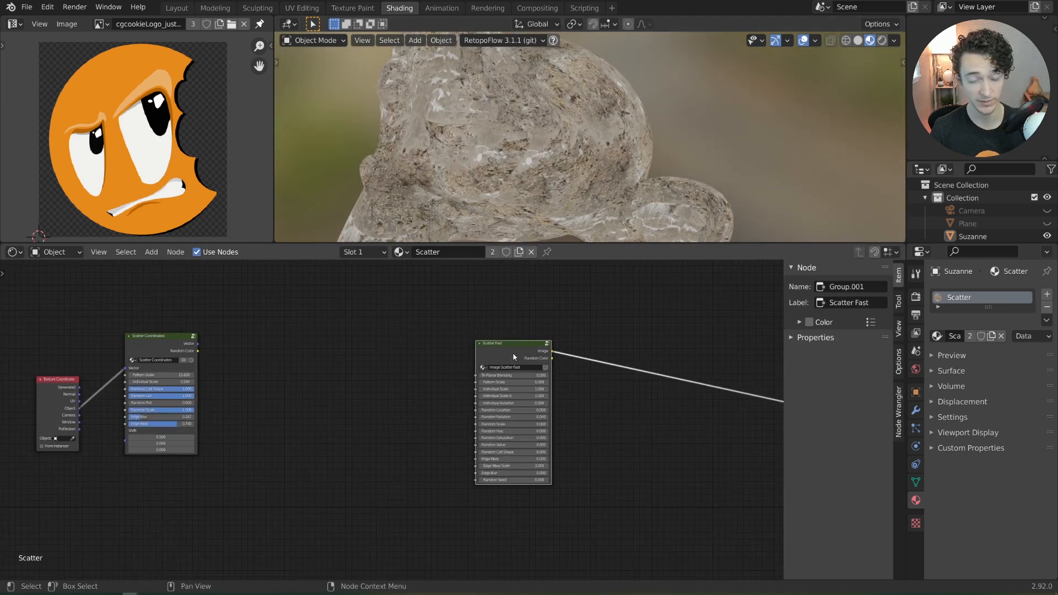
# Step: Duplicate the Scatter Fast node beside the original and un-scatter the copy back into an image texture
pyautogui.hotkey('shift', 'd')
pyautogui.click(334, 357)
pyautogui.rightClick(292, 355)
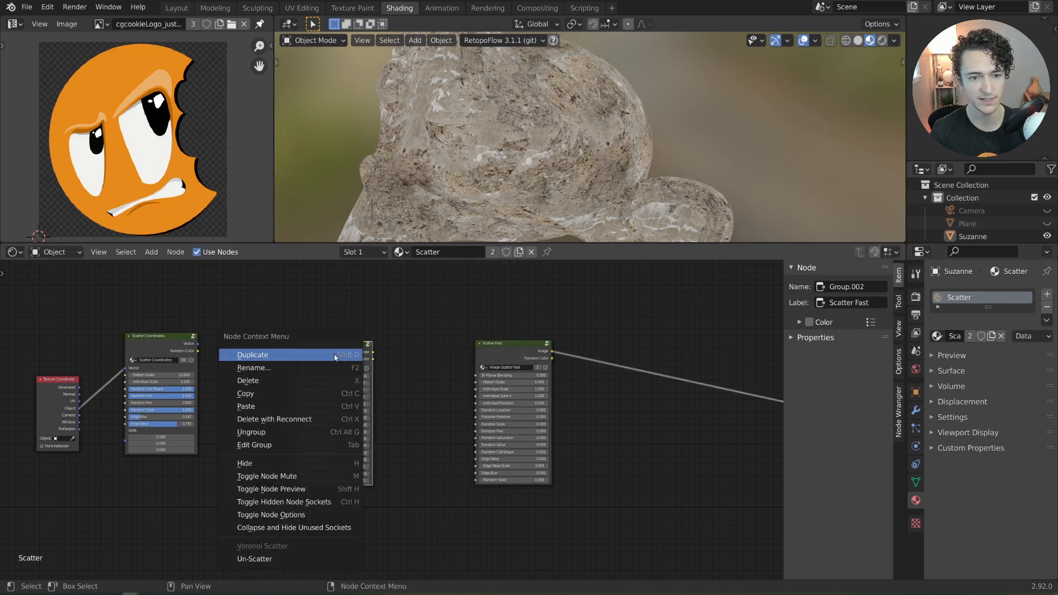
pyautogui.click(278, 559)
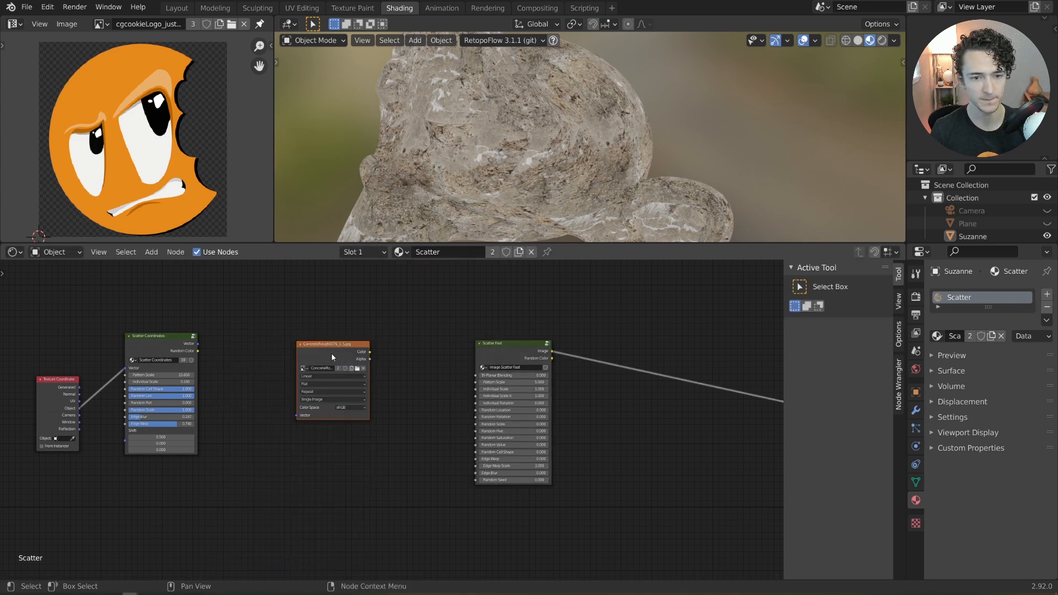
# Step: Add Texture Coordinate and Mapping nodes to the un-scattered concrete texture and arrange the chain below Scatter Coordinates
pyautogui.moveTo(324, 378); pyautogui.dragTo(372, 441)
pyautogui.hotkey('ctrl', 't')
pyautogui.moveTo(211, 392); pyautogui.dragTo(331, 490)
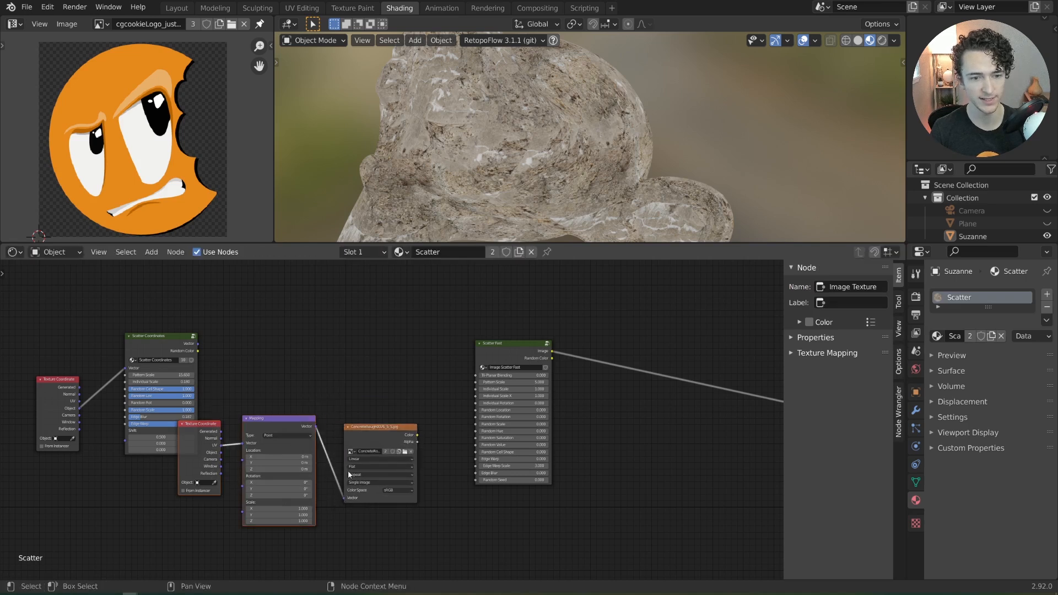
pyautogui.moveTo(340, 445); pyautogui.dragTo(347, 391, button='middle')
pyautogui.scroll(-1, 346, 391)
pyautogui.press('g')
pyautogui.click(356, 457)
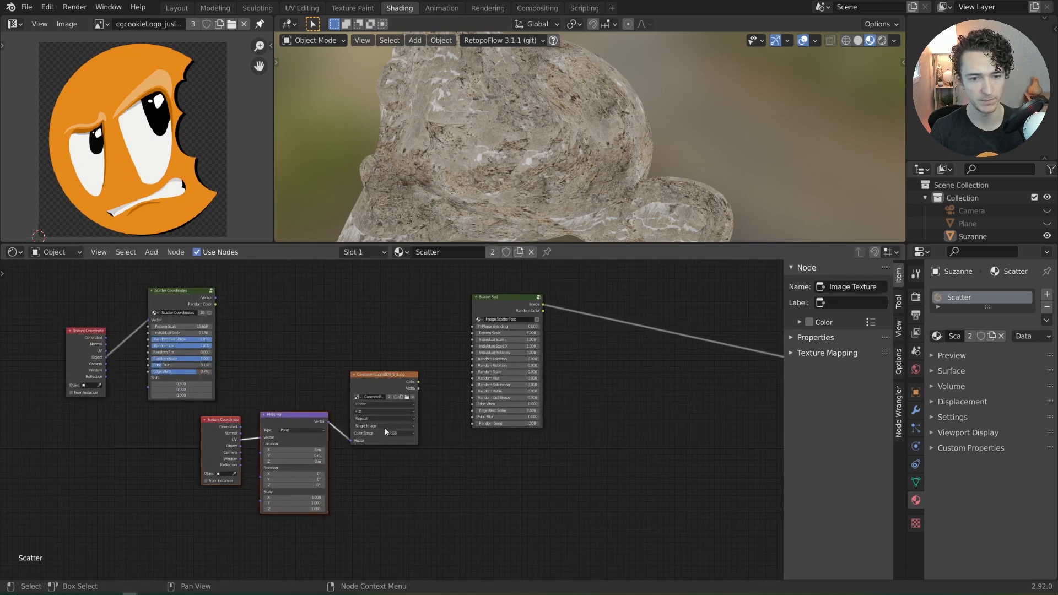
# Step: Change the un-scattered concrete texture's projection to Box with a Blend of 0.385
pyautogui.scroll(2, 377, 471)
pyautogui.click(420, 402)
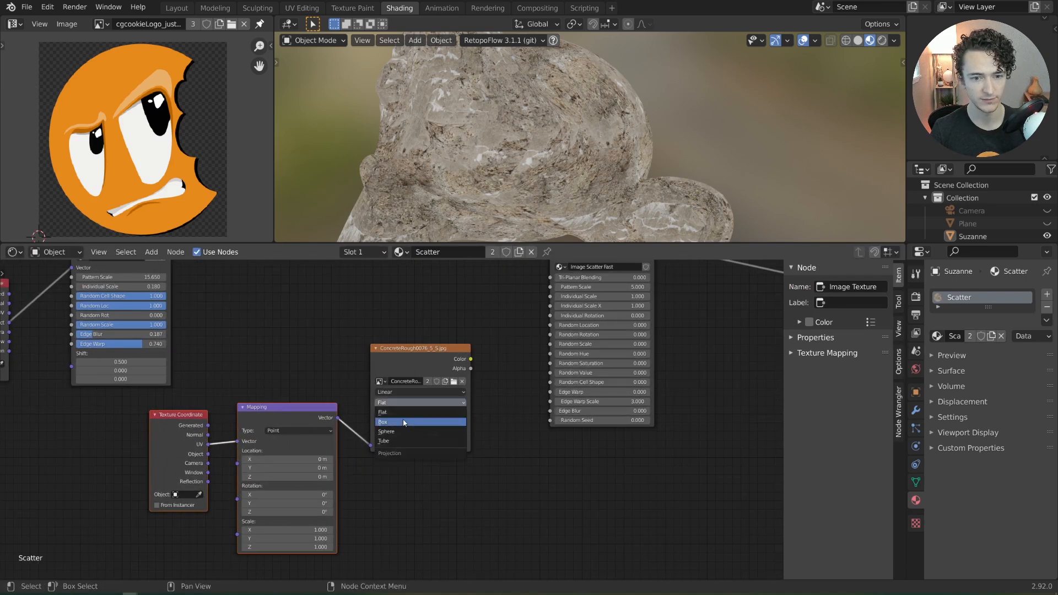
pyautogui.click(435, 423)
pyautogui.moveTo(417, 358); pyautogui.dragTo(415, 413)
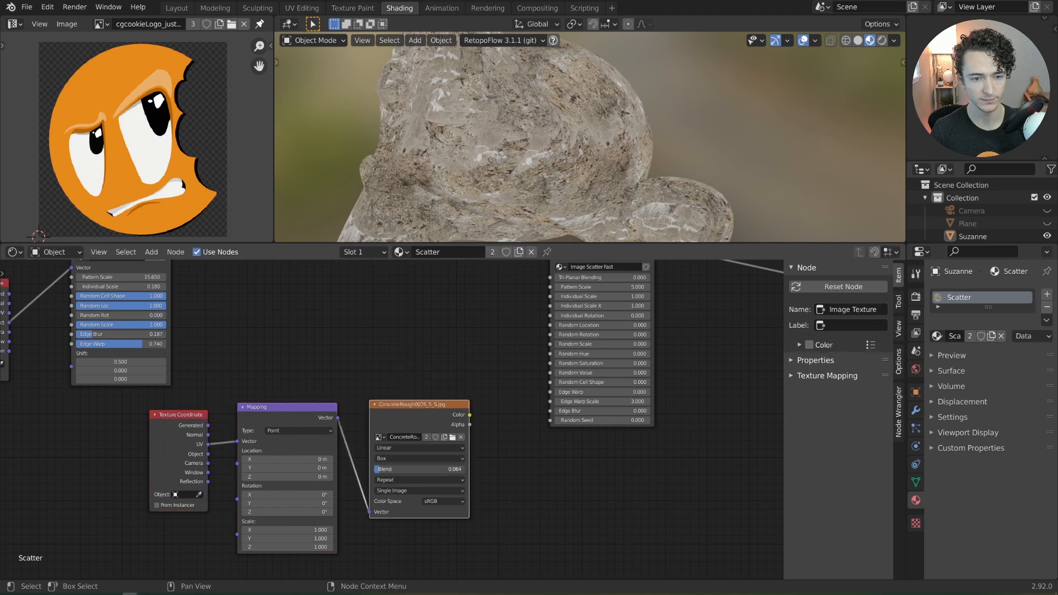
pyautogui.moveTo(395, 469); pyautogui.dragTo(429, 469)
# Step: Connect the Generated coordinates to the Mapping node and preview the un-scattered concrete texture on Suzanne
pyautogui.moveTo(210, 426); pyautogui.dragTo(237, 441)
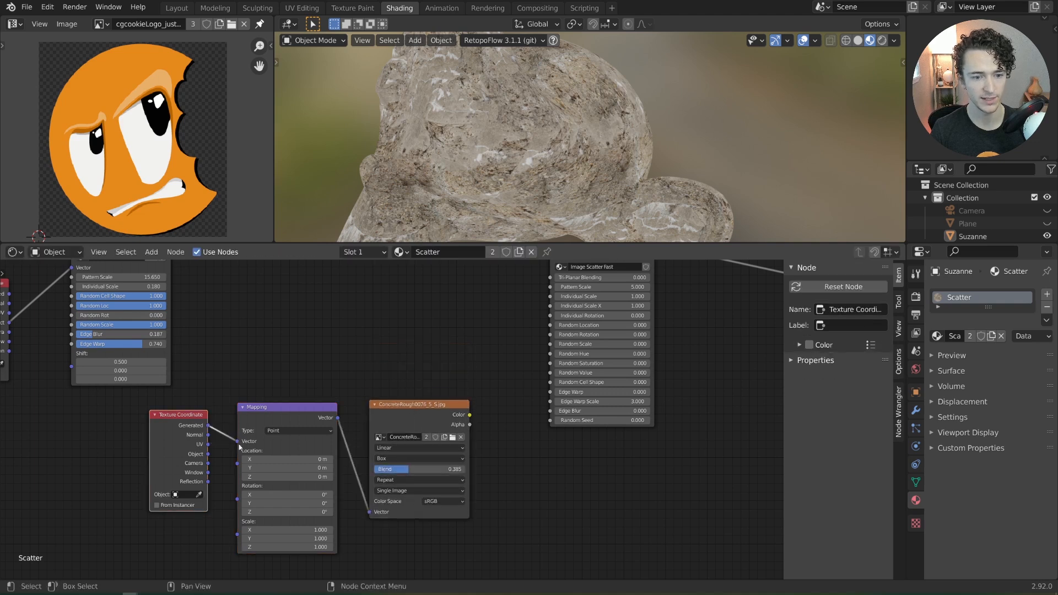
pyautogui.keyDown('ctrl'); pyautogui.keyDown('shift'); pyautogui.click(420, 416); pyautogui.keyUp('shift'); pyautogui.keyUp('ctrl')
pyautogui.scroll(-4, 501, 217)
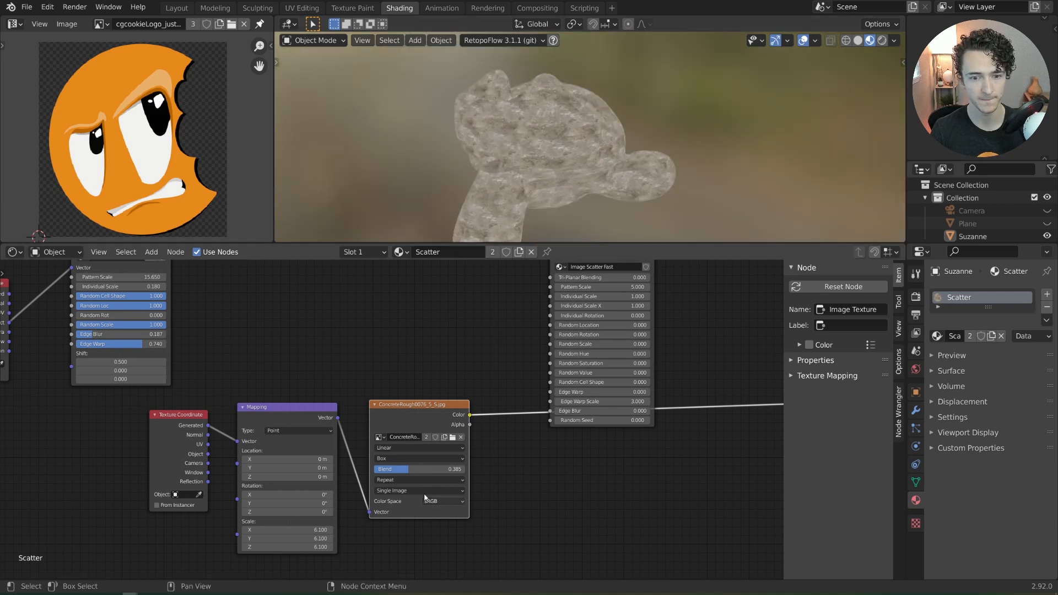
# Step: Set the concrete texture's Blend to 0.133 and its Mapping scale to 7.010 on all axes, and place Scatter Fast directly above it
pyautogui.moveTo(419, 469); pyautogui.dragTo(396, 469)
pyautogui.moveTo(474, 367); pyautogui.dragTo(456, 415, button='middle')
pyautogui.moveTo(571, 299); pyautogui.dragTo(384, 255)
pyautogui.scroll(-3, 545, 472)
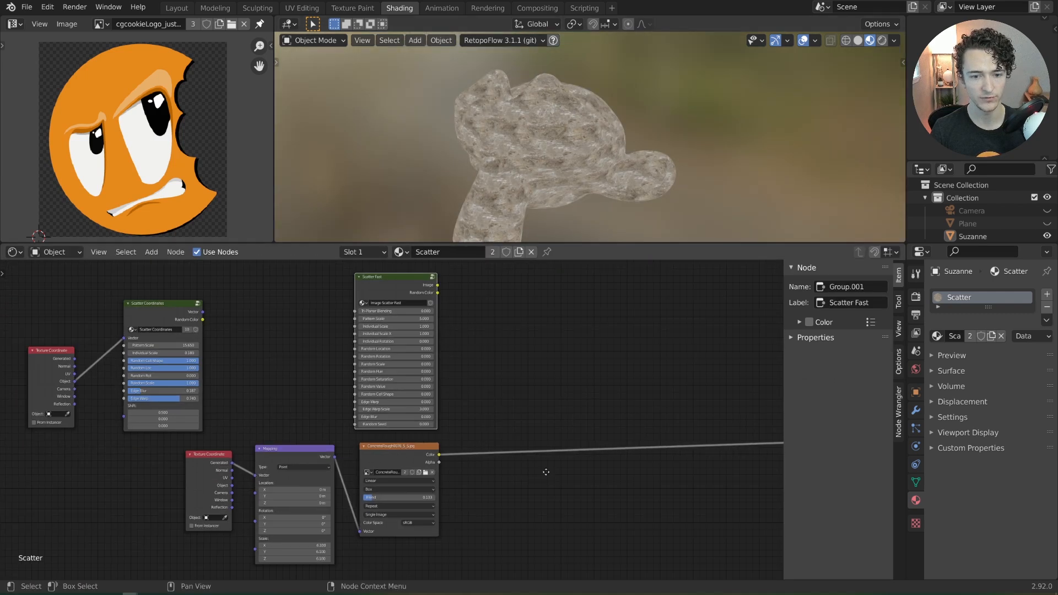
pyautogui.scroll(1, 546, 472)
pyautogui.moveTo(546, 472); pyautogui.dragTo(537, 486, button='middle')
pyautogui.moveTo(361, 540); pyautogui.dragTo(361, 500, button='middle')
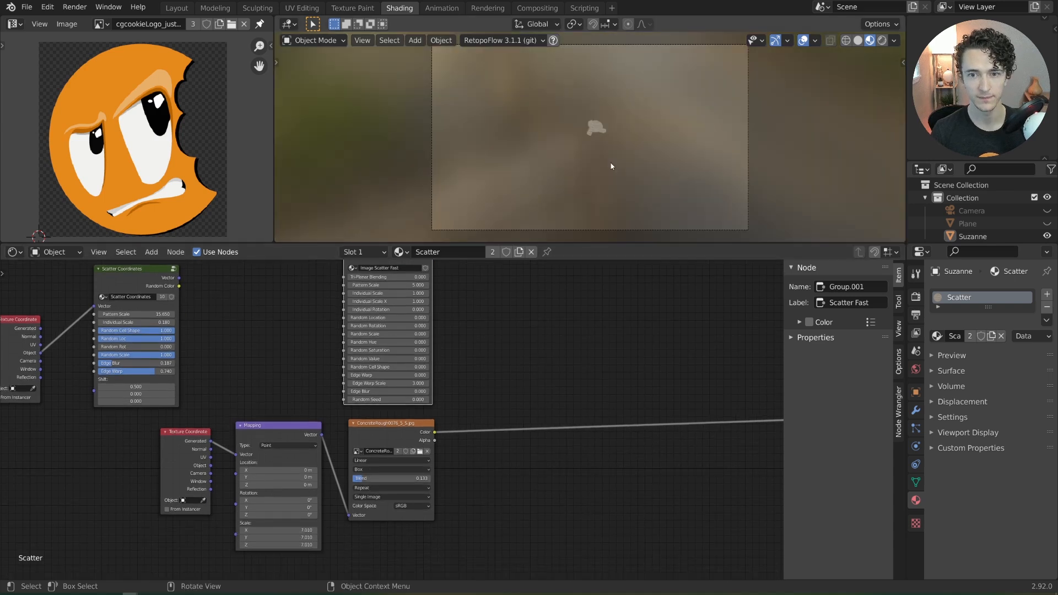
# Step: Look through the scene camera and unhide the Plane
pyautogui.moveTo(610, 164)
pyautogui.mouseDown(button='middle')
pyautogui.moveTo(610, 153)
pyautogui.moveTo(621, 174)
pyautogui.mouseUp(button='middle')
pyautogui.press('KP_0')
pyautogui.scroll(1, 621, 173)
pyautogui.click(1047, 223)
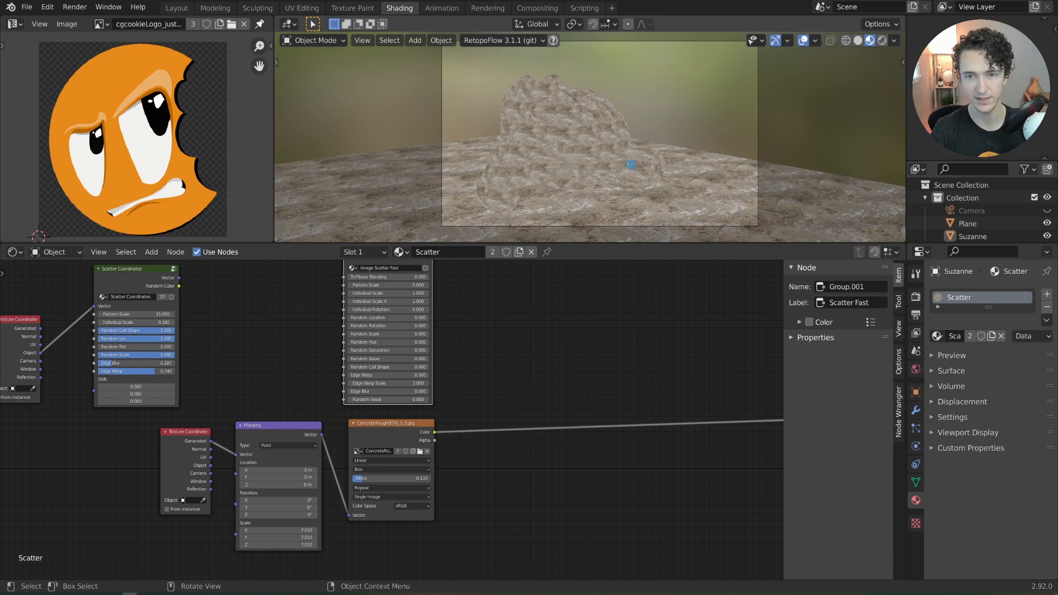
# Step: Start a test render, close it, and switch the render engine to Eevee
pyautogui.press('F12')
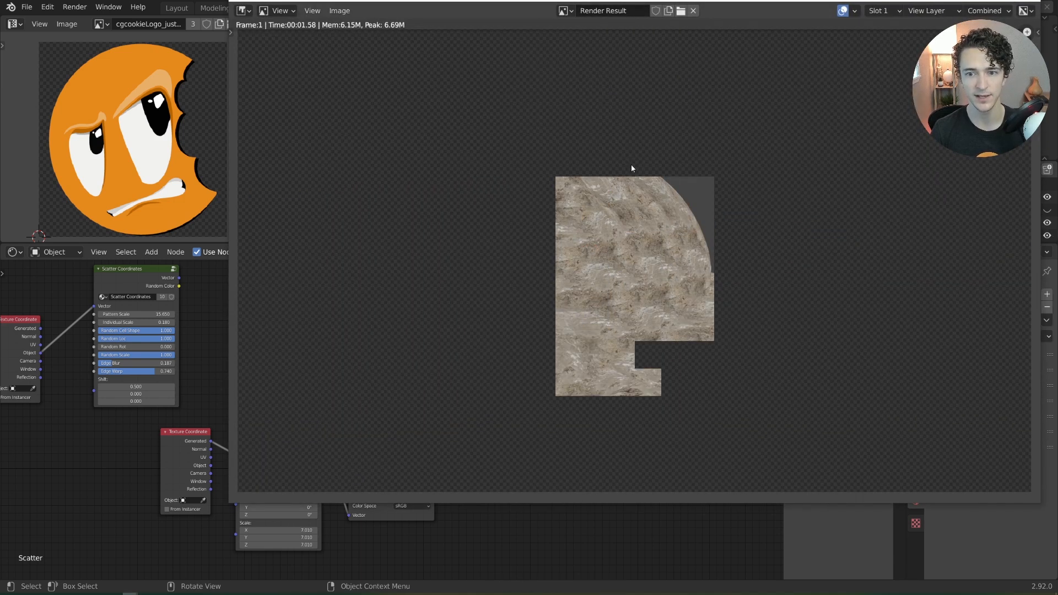
pyautogui.click(1034, 5)
pyautogui.click(915, 296)
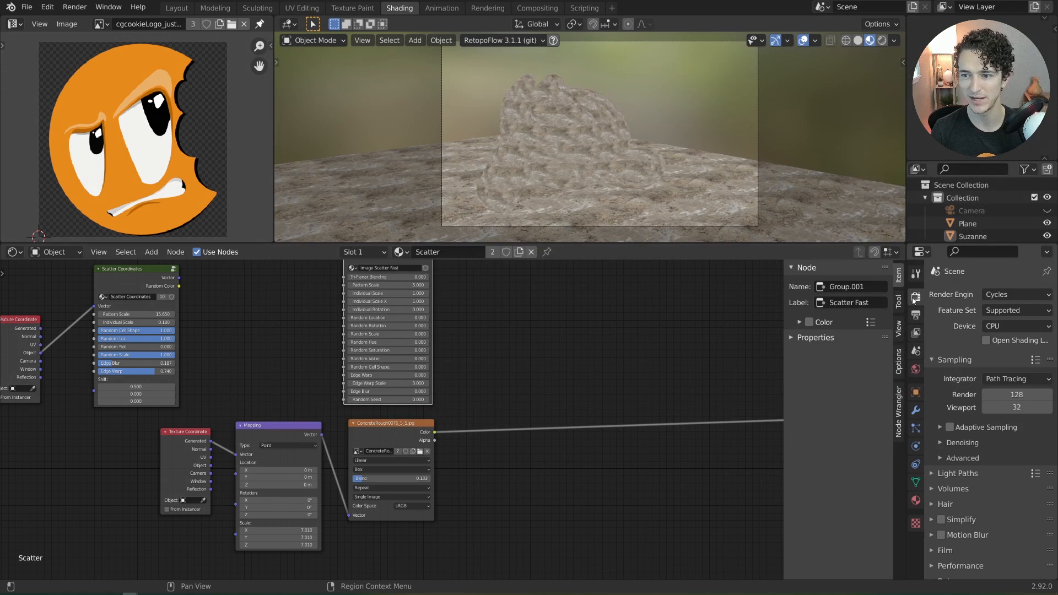
pyautogui.click(1016, 294)
pyautogui.click(994, 309)
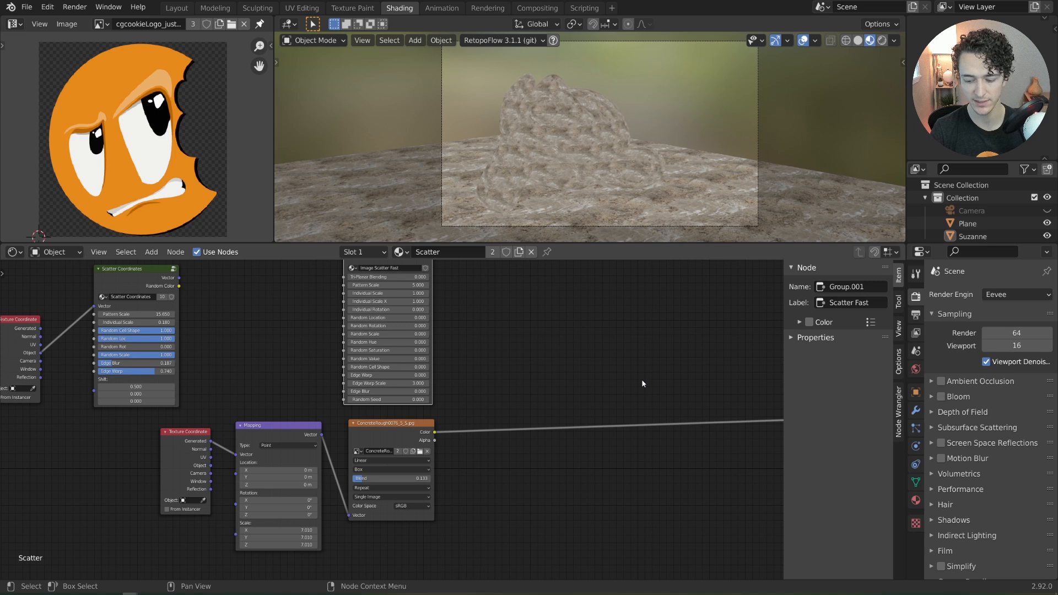
# Step: Render the box-mapped concrete through the scene camera with Eevee, inspect the result and close the render window
pyautogui.press('F12')
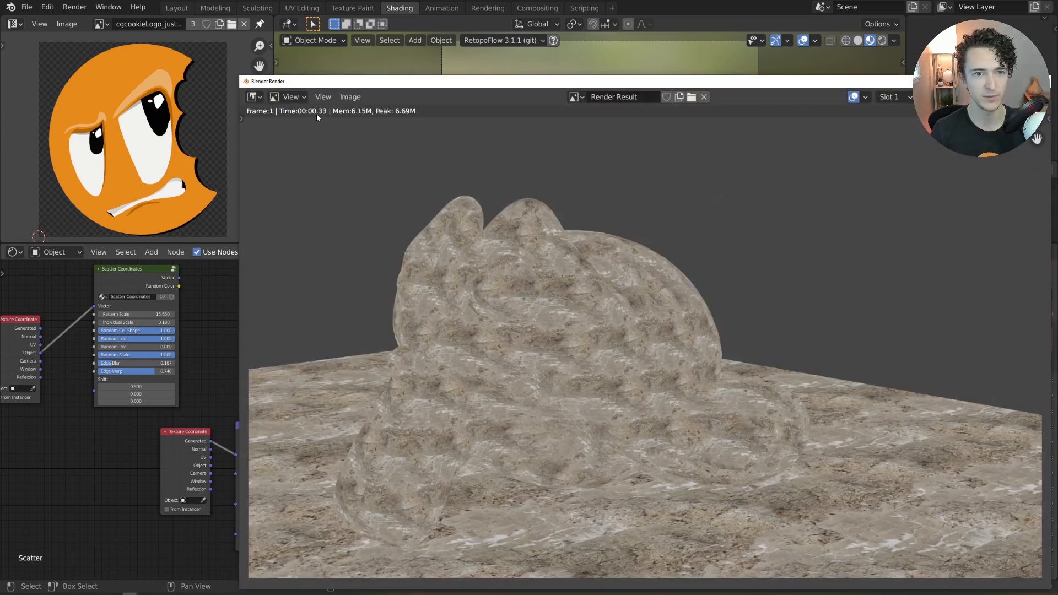
pyautogui.moveTo(411, 84); pyautogui.dragTo(262, 74)
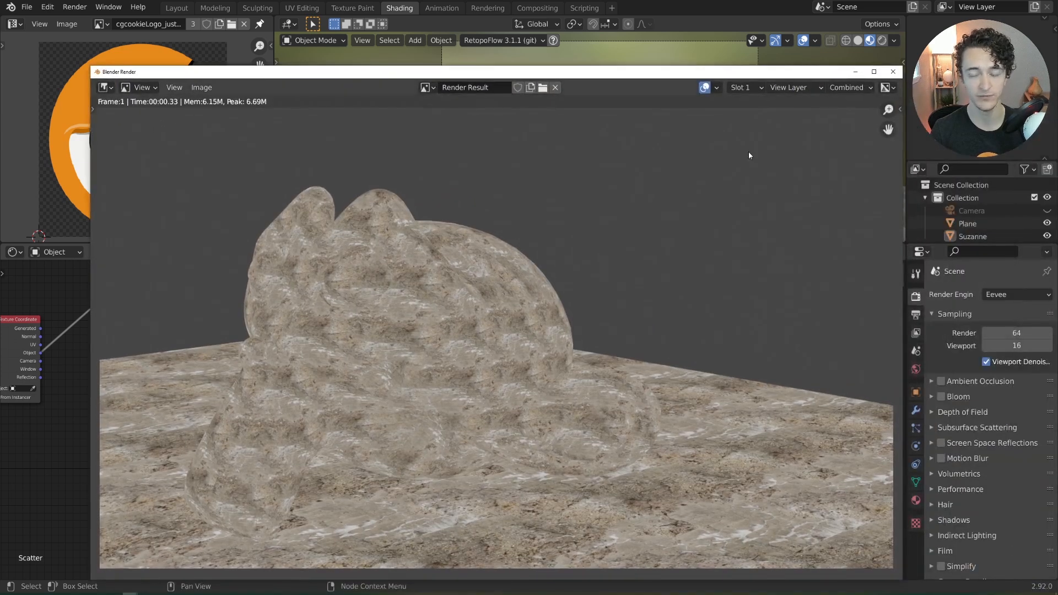
pyautogui.press('Escape')
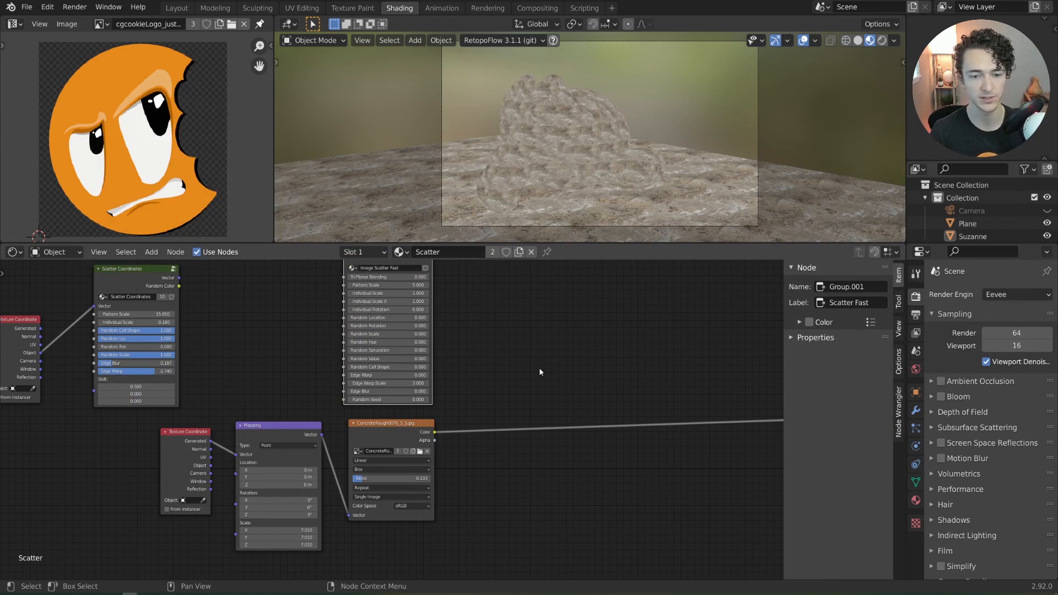
# Step: Preview the Scatter Fast node on the scene and set its Tri-Planar Blending to 0.217 and Random Location to 1.000
pyautogui.moveTo(540, 371); pyautogui.dragTo(537, 456, button='middle')
pyautogui.keyDown('ctrl'); pyautogui.keyDown('shift'); pyautogui.click(385, 335); pyautogui.keyUp('shift'); pyautogui.keyUp('ctrl')
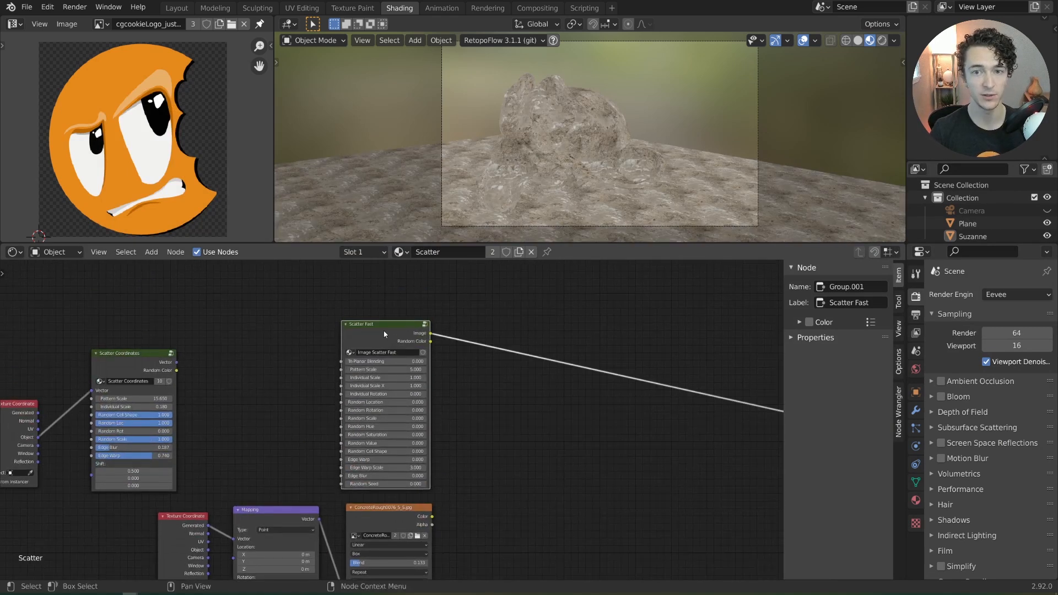
pyautogui.scroll(3, 434, 355)
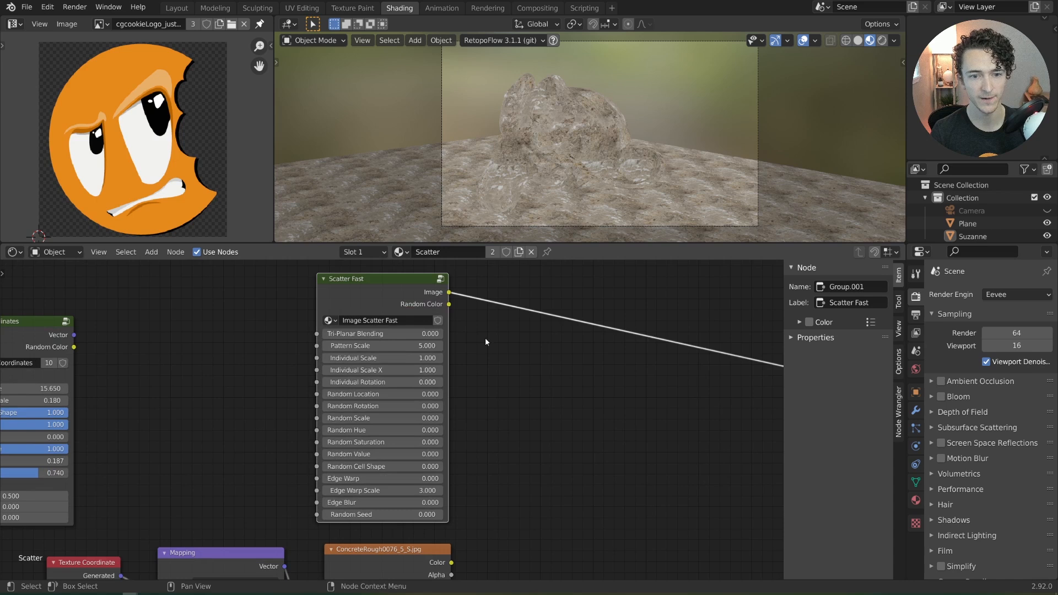
pyautogui.moveTo(331, 327)
pyautogui.mouseDown()
pyautogui.moveTo(365, 326)
pyautogui.moveTo(326, 327)
pyautogui.moveTo(344, 327)
pyautogui.mouseUp()
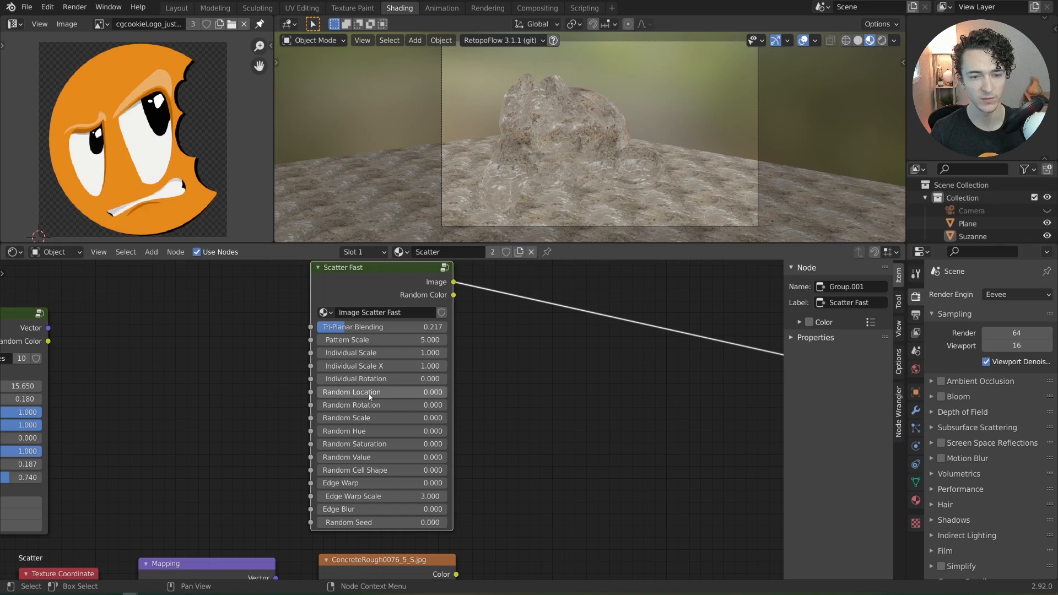
pyautogui.moveTo(369, 392); pyautogui.dragTo(447, 392)
# Step: Set Scatter Fast's Random Rotation to 0.397, Scale 0.177, Hue 0.287, Saturation and Value 0.261, Cell Shape 1.000, Edge Warp 0.232 and Edge Blur 0.365
pyautogui.moveTo(528, 221); pyautogui.dragTo(640, 174, button='middle')
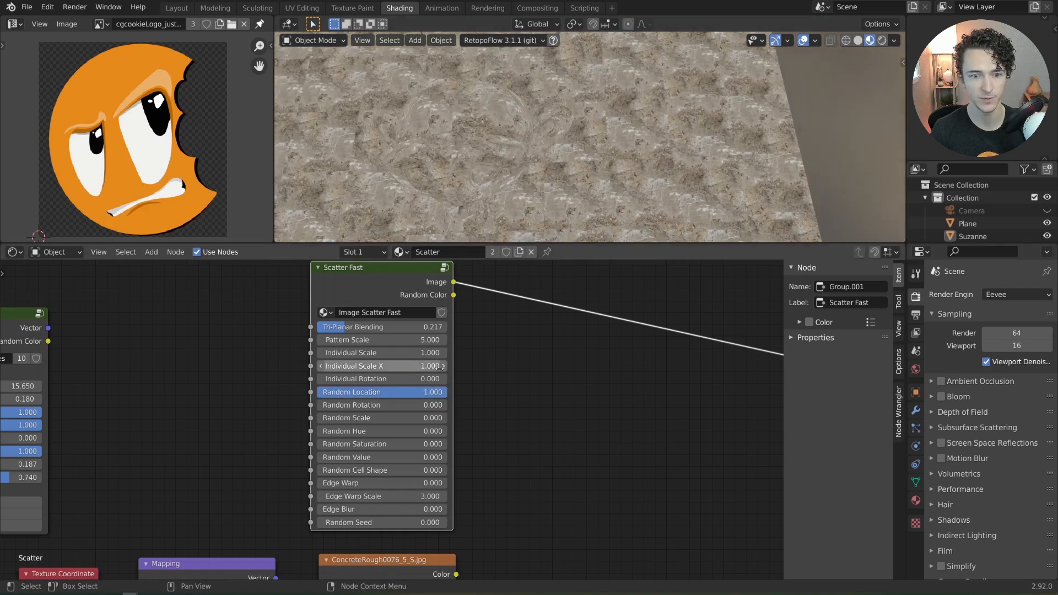
pyautogui.moveTo(365, 405)
pyautogui.mouseDown()
pyautogui.moveTo(378, 406)
pyautogui.moveTo(349, 405)
pyautogui.moveTo(369, 405)
pyautogui.mouseUp()
pyautogui.moveTo(369, 418); pyautogui.dragTo(448, 470)
pyautogui.moveTo(373, 483); pyautogui.dragTo(444, 469)
pyautogui.moveTo(473, 469); pyautogui.dragTo(472, 430, button='middle')
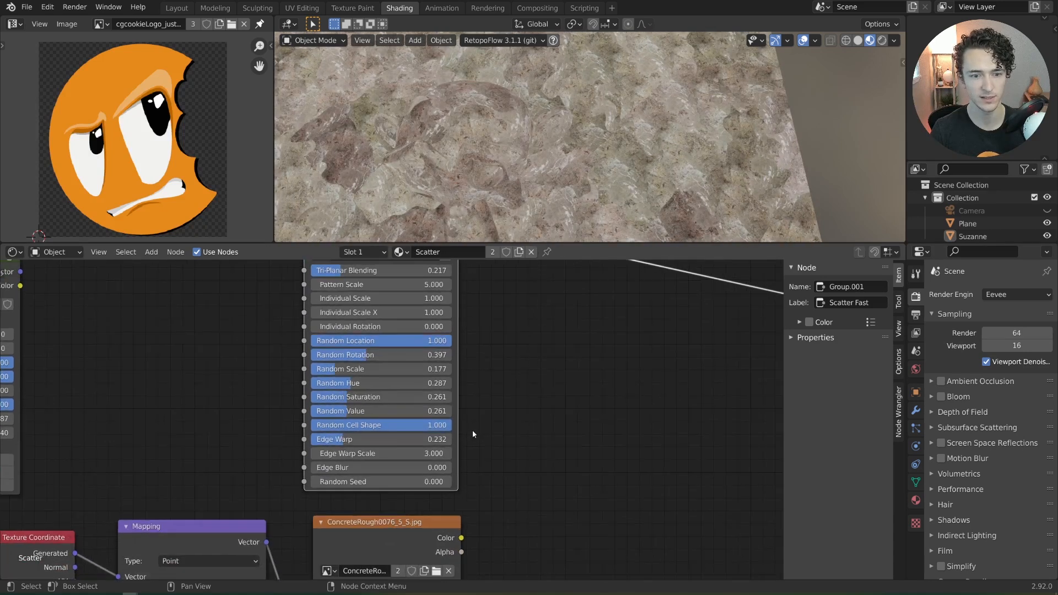
pyautogui.moveTo(355, 467); pyautogui.dragTo(375, 454)
# Step: Render the scattered concrete through the scene camera into Slot 2 and close the render window
pyautogui.moveTo(485, 143); pyautogui.dragTo(555, 147, button='middle')
pyautogui.press('KP_0')
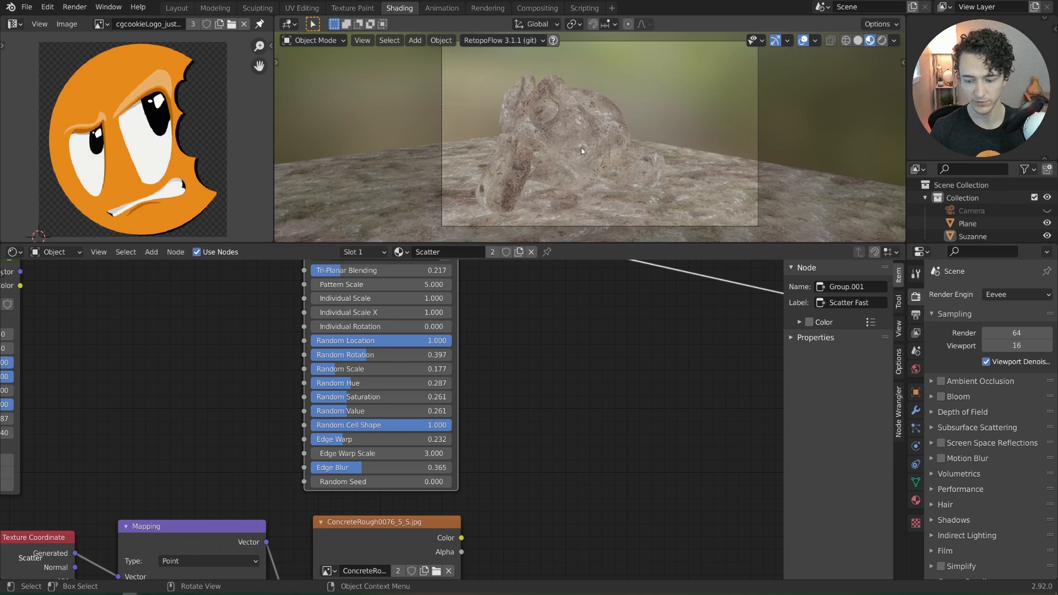
pyautogui.press('F12')
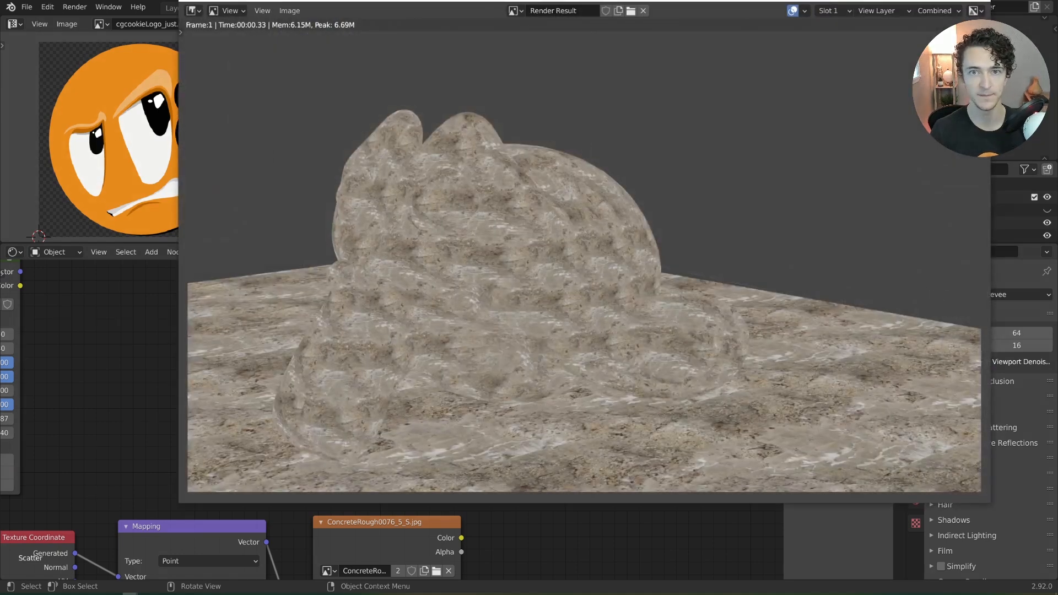
pyautogui.moveTo(584, 4); pyautogui.dragTo(544, 22)
pyautogui.click(784, 32)
pyautogui.click(787, 65)
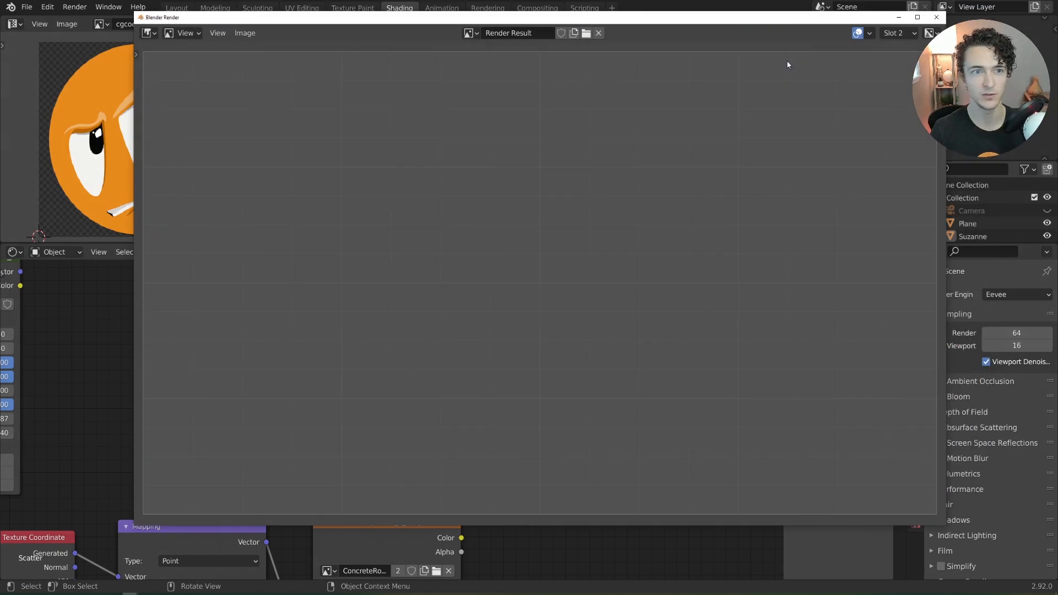
pyautogui.press('F12')
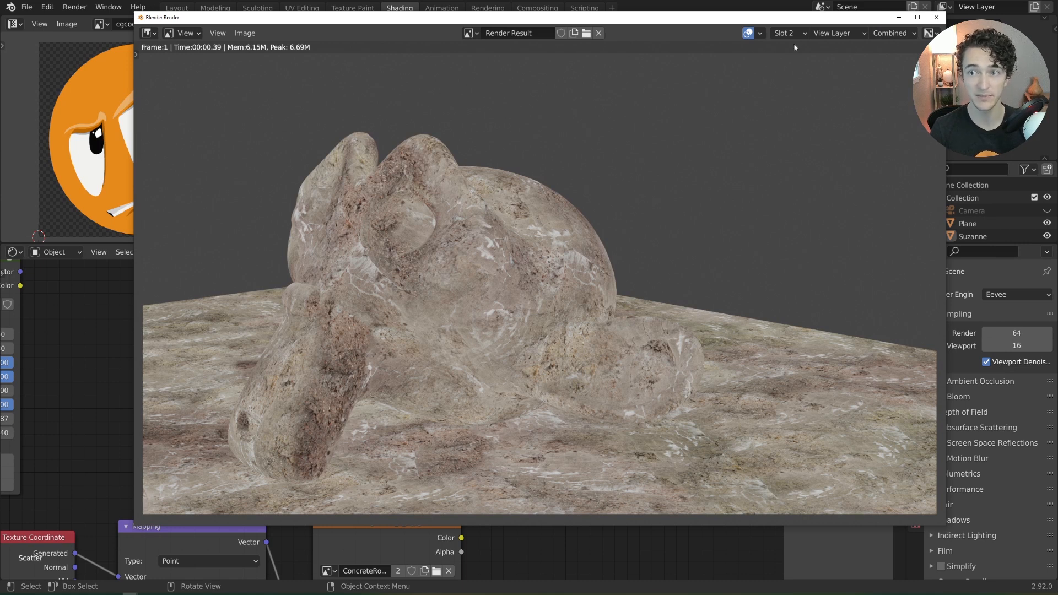
pyautogui.click(935, 18)
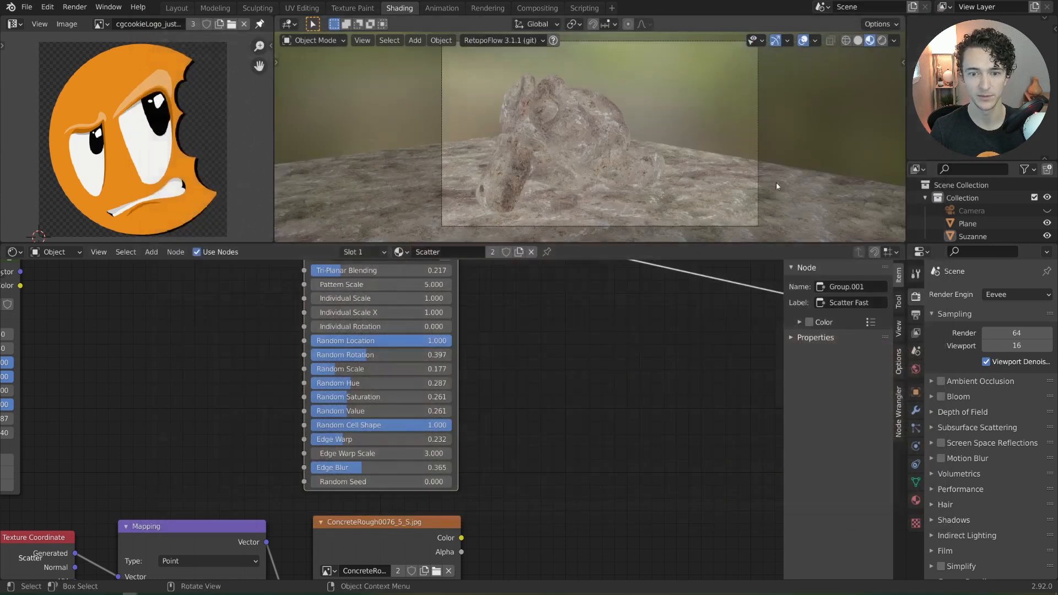
# Step: Examine the scattered concrete across the Plane from above for visible repetition, along with the Scatter Fast node's settings
pyautogui.scroll(-3, 537, 362)
pyautogui.moveTo(439, 304); pyautogui.dragTo(446, 307)
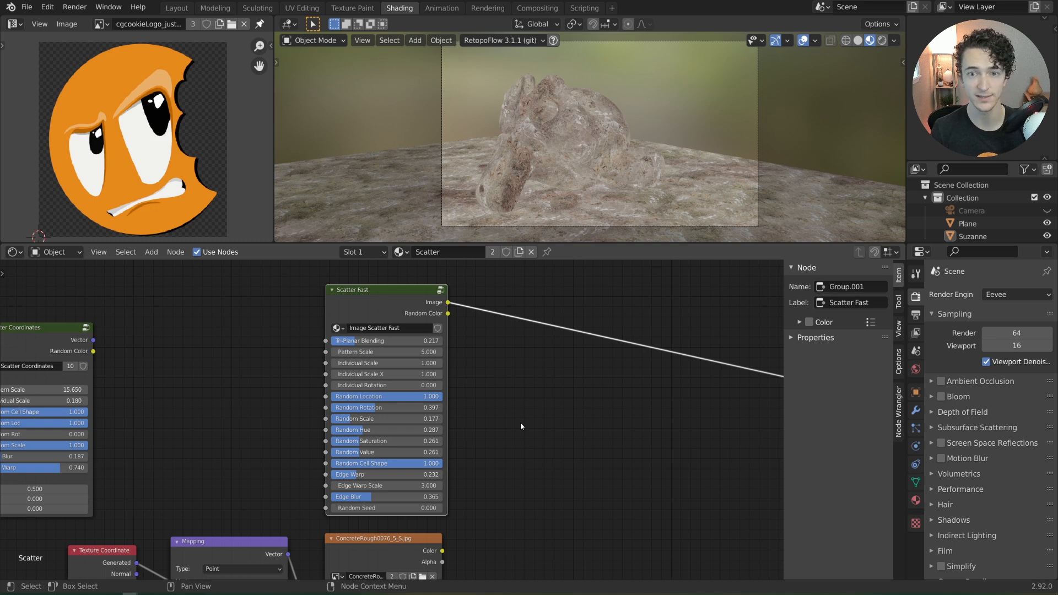
pyautogui.moveTo(518, 223); pyautogui.dragTo(579, 167, button='middle')
pyautogui.scroll(-1, 537, 198)
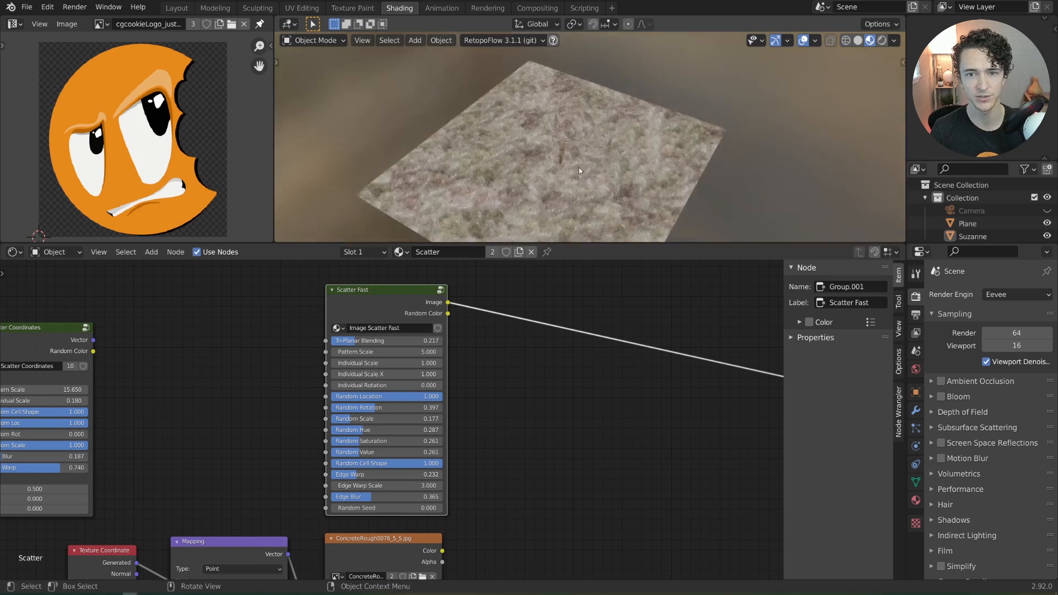
pyautogui.scroll(2, 579, 167)
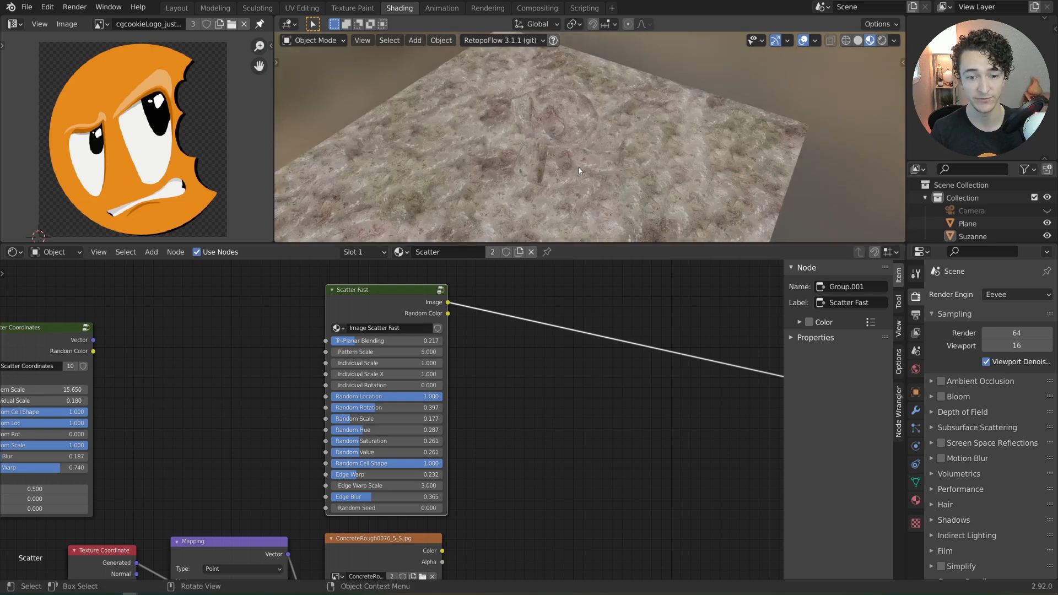
pyautogui.scroll(-3, 561, 421)
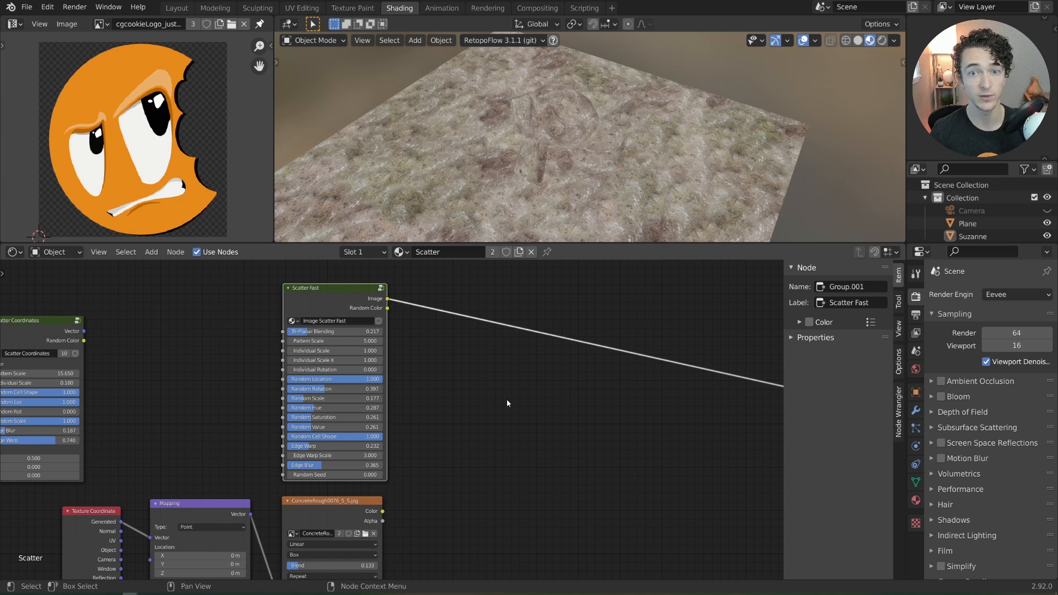
pyautogui.scroll(-1, 484, 393)
pyautogui.moveTo(485, 394); pyautogui.dragTo(444, 382, button='middle')
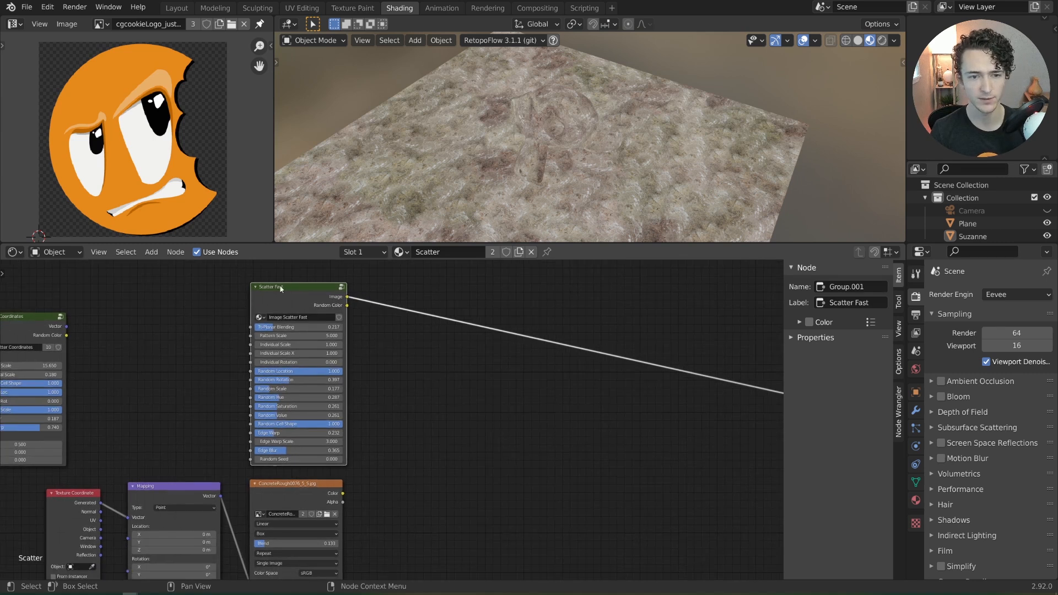
# Step: Delete the Scatter Fast node, the Scatter Coordinates node and the Texture Coordinate node that fed it
pyautogui.press('x')
pyautogui.scroll(-4, 286, 300)
pyautogui.moveTo(248, 400); pyautogui.dragTo(302, 385, button='middle')
pyautogui.click(186, 335)
pyautogui.press('x')
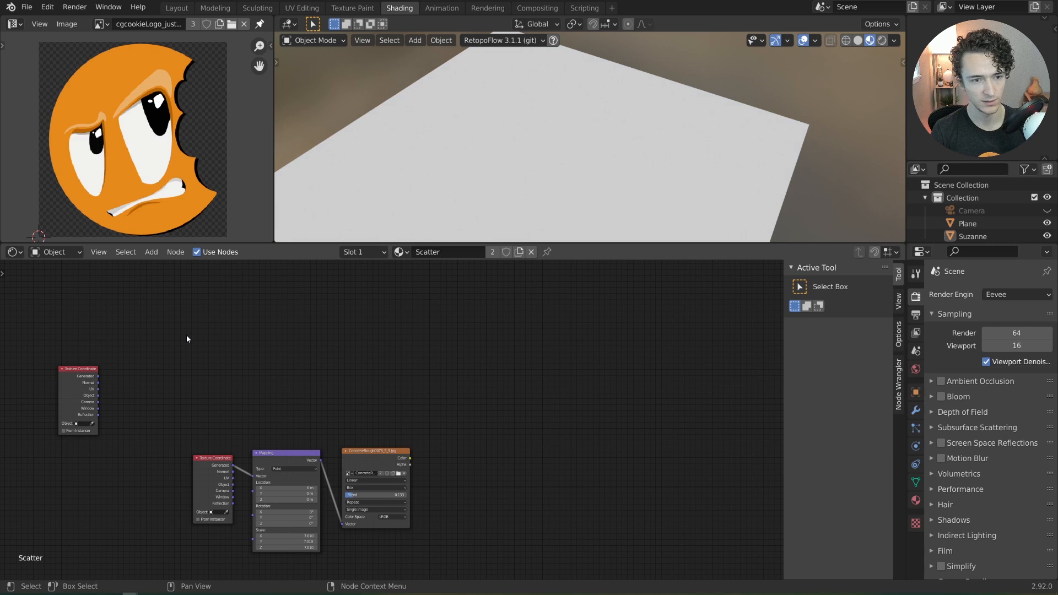
pyautogui.click(84, 398)
pyautogui.press('x')
# Step: Move the concrete texture together with its Mapping and Texture Coordinate nodes aside to clear space in the node tree
pyautogui.moveTo(94, 408); pyautogui.dragTo(436, 553)
pyautogui.press('g')
pyautogui.click(309, 426)
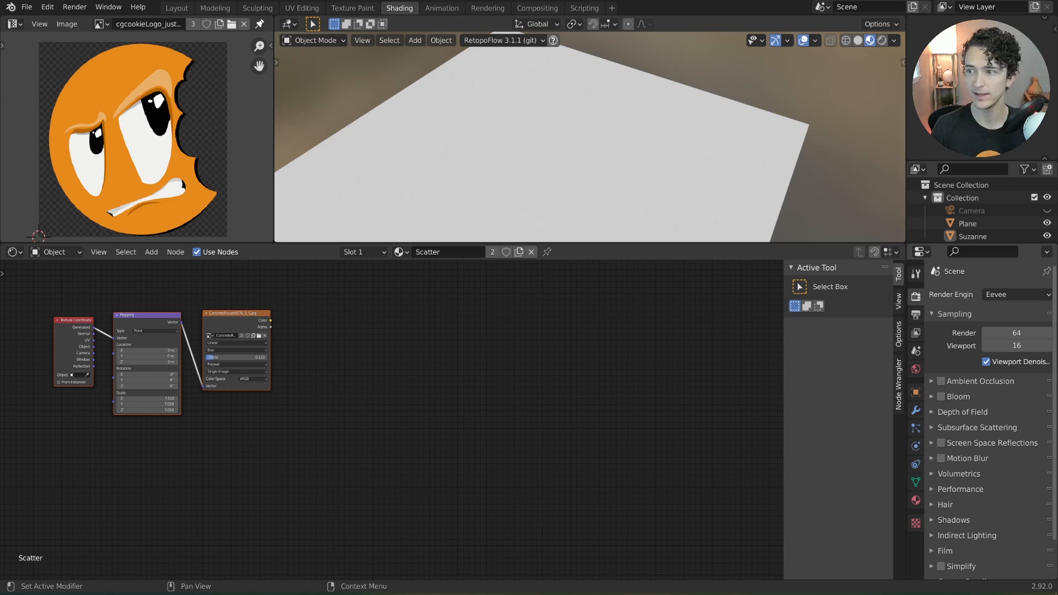
# Step: Add ivy leaf 2.png and the yellow maple leaf image as image textures and preview them on the Plane
pyautogui.moveTo(846, 325); pyautogui.dragTo(424, 342)
pyautogui.keyDown('ctrl'); pyautogui.keyDown('shift'); pyautogui.click(426, 340); pyautogui.keyUp('shift'); pyautogui.keyUp('ctrl')
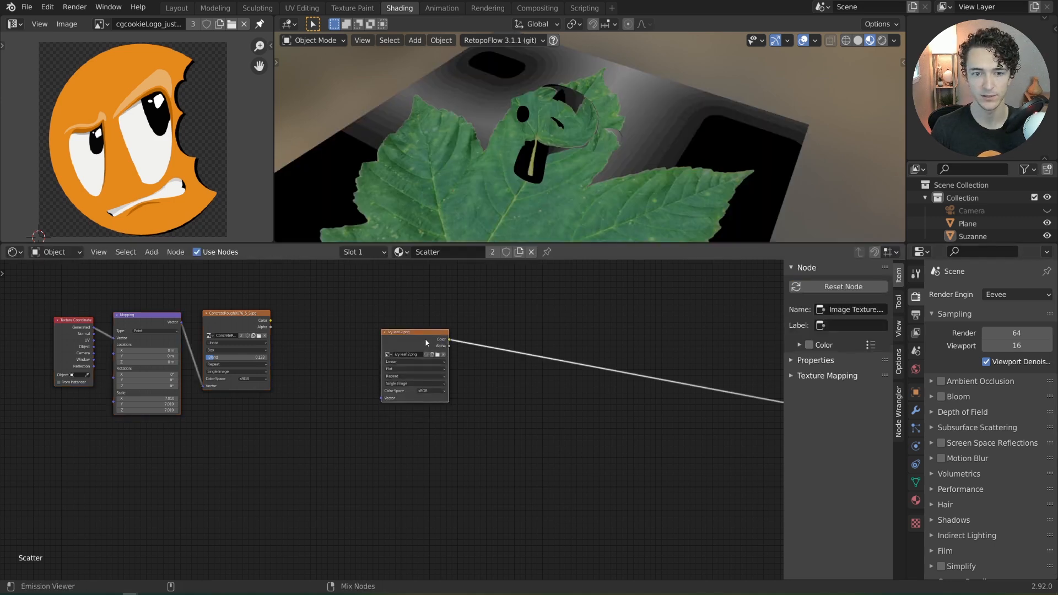
pyautogui.scroll(-4, 545, 75)
pyautogui.moveTo(544, 75); pyautogui.dragTo(563, 187, button='middle')
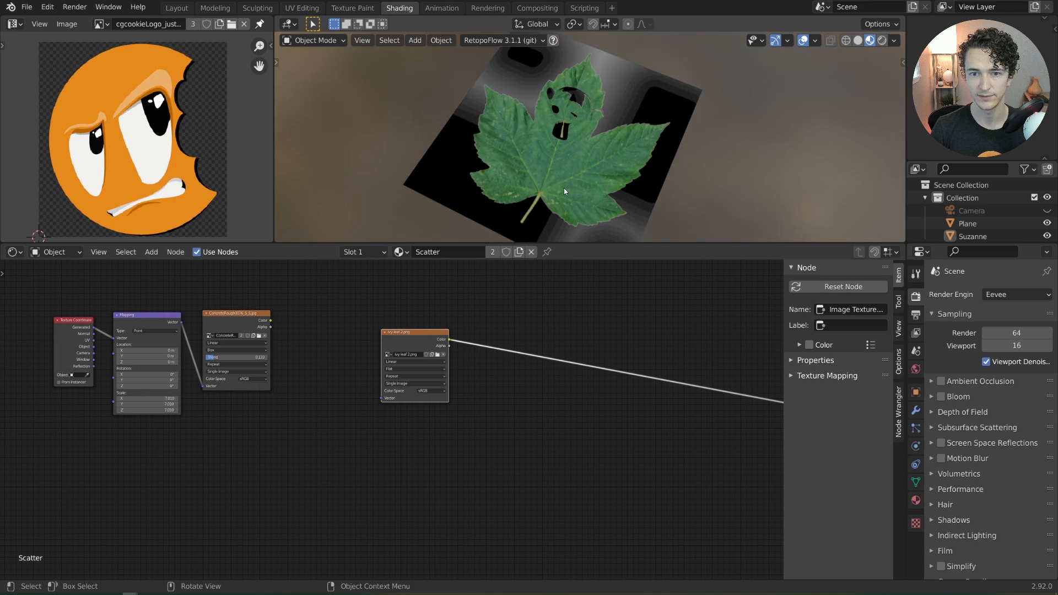
pyautogui.scroll(1, 563, 187)
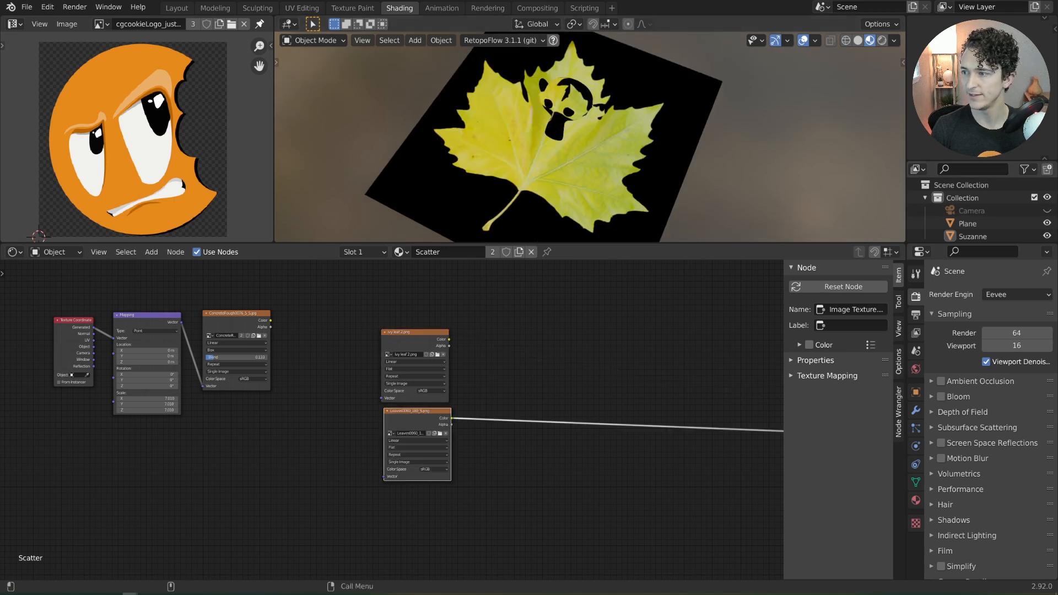
# Step: Add two more leaf image textures, preview each, and arrange the four leaf nodes in a two-by-two grid
pyautogui.moveTo(809, 344); pyautogui.dragTo(535, 373)
pyautogui.keyDown('ctrl'); pyautogui.keyDown('shift'); pyautogui.click(621, 343); pyautogui.keyUp('shift'); pyautogui.keyUp('ctrl')
pyautogui.moveTo(1057, 237); pyautogui.dragTo(595, 403)
pyautogui.keyDown('ctrl'); pyautogui.keyDown('shift'); pyautogui.click(609, 428); pyautogui.keyUp('shift'); pyautogui.keyUp('ctrl')
pyautogui.moveTo(508, 385); pyautogui.dragTo(487, 350)
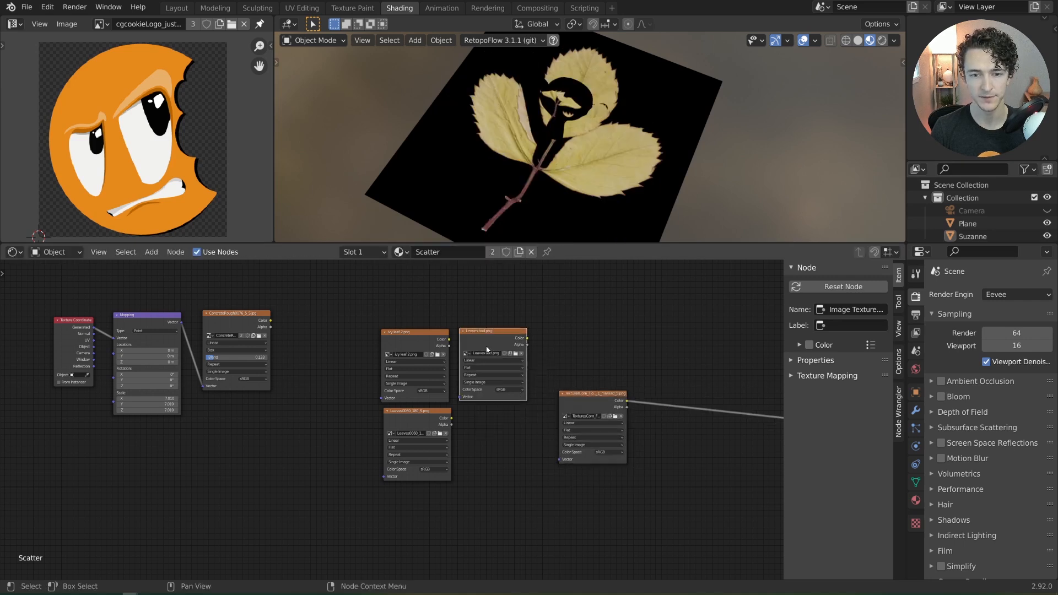
pyautogui.moveTo(592, 410); pyautogui.dragTo(491, 430)
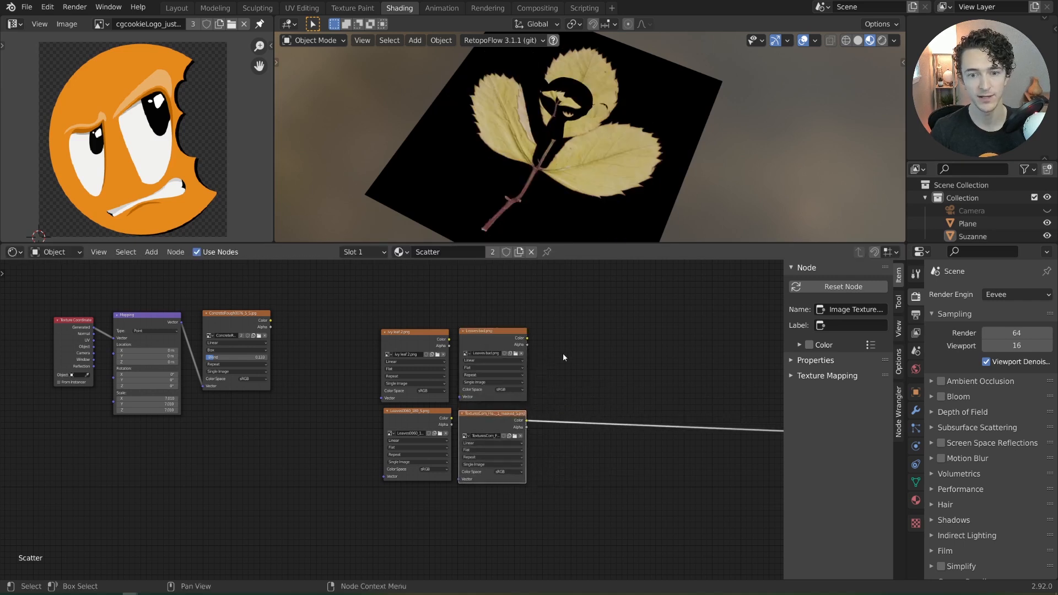
# Step: Apply Voronoi Scatter to the four leaf textures with Tri-Planar mapping, Simple transparency, edge warp disabled and texture warp enabled
pyautogui.moveTo(366, 308); pyautogui.dragTo(586, 518)
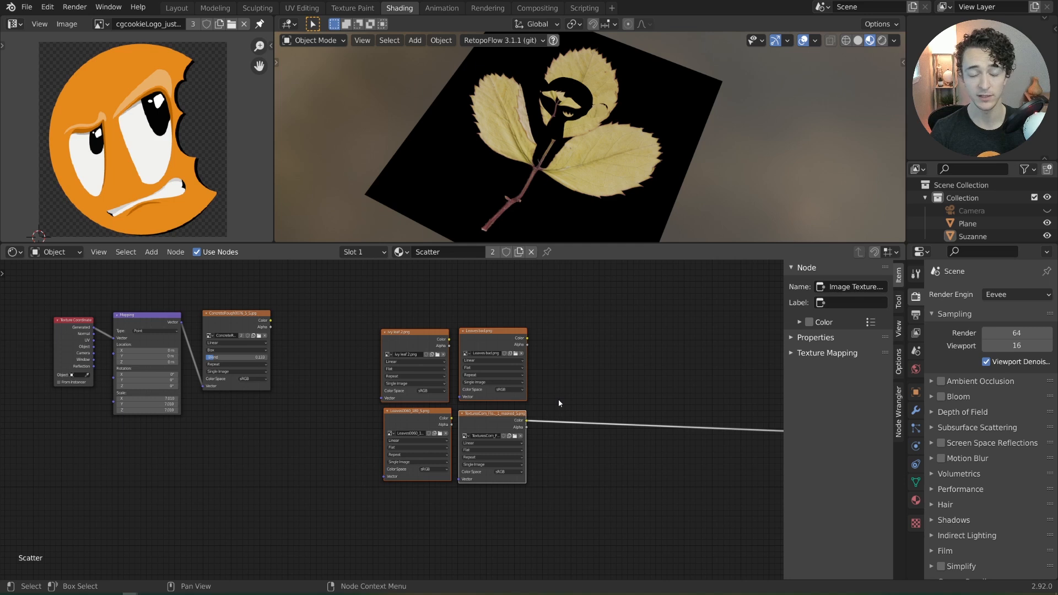
pyautogui.hotkey('ctrl', 'shift', 's')
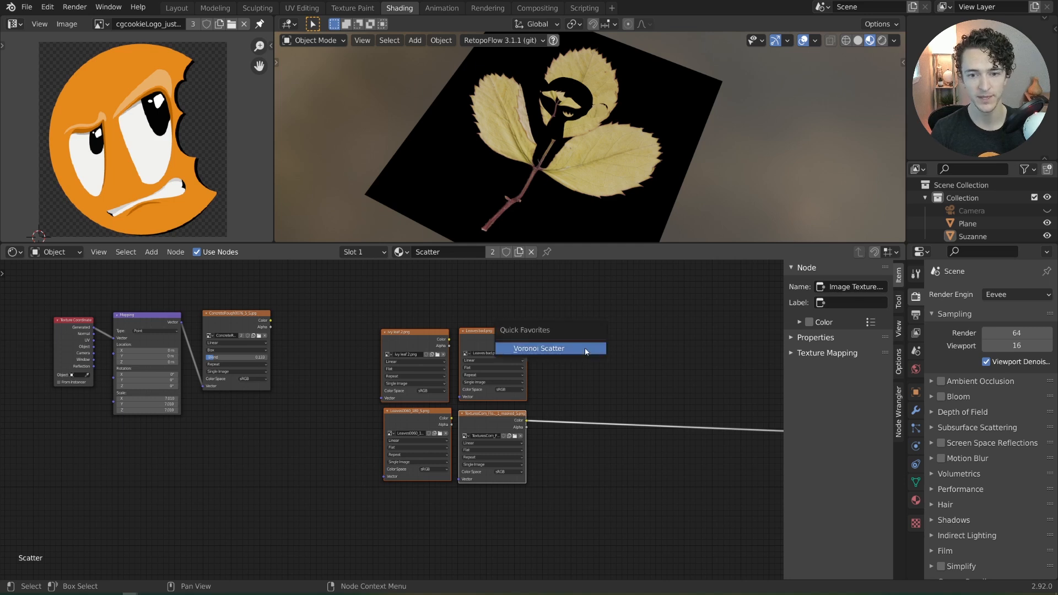
pyautogui.click(584, 349)
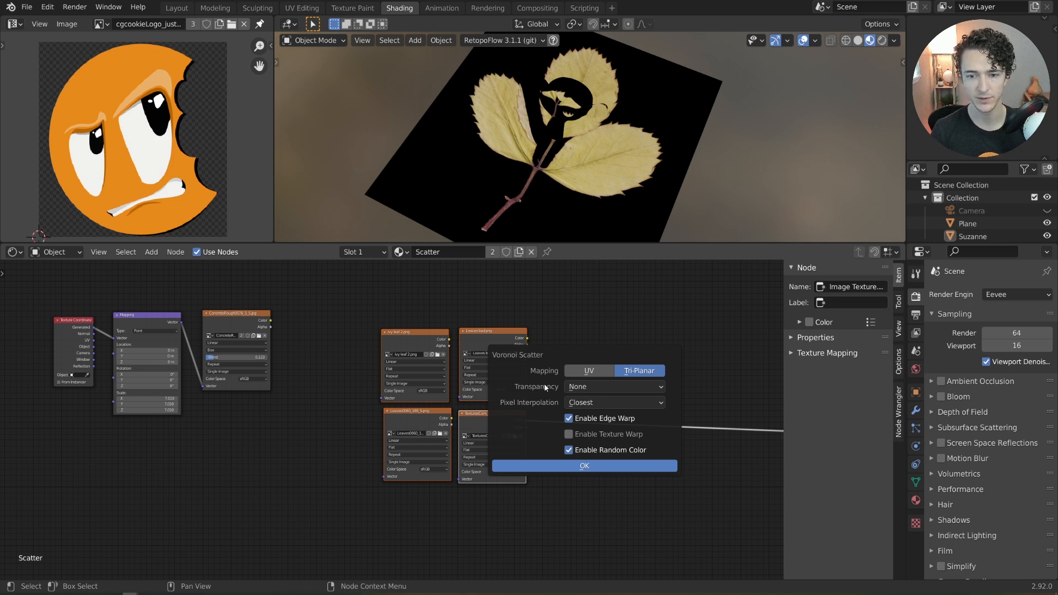
pyautogui.click(606, 386)
pyautogui.click(606, 415)
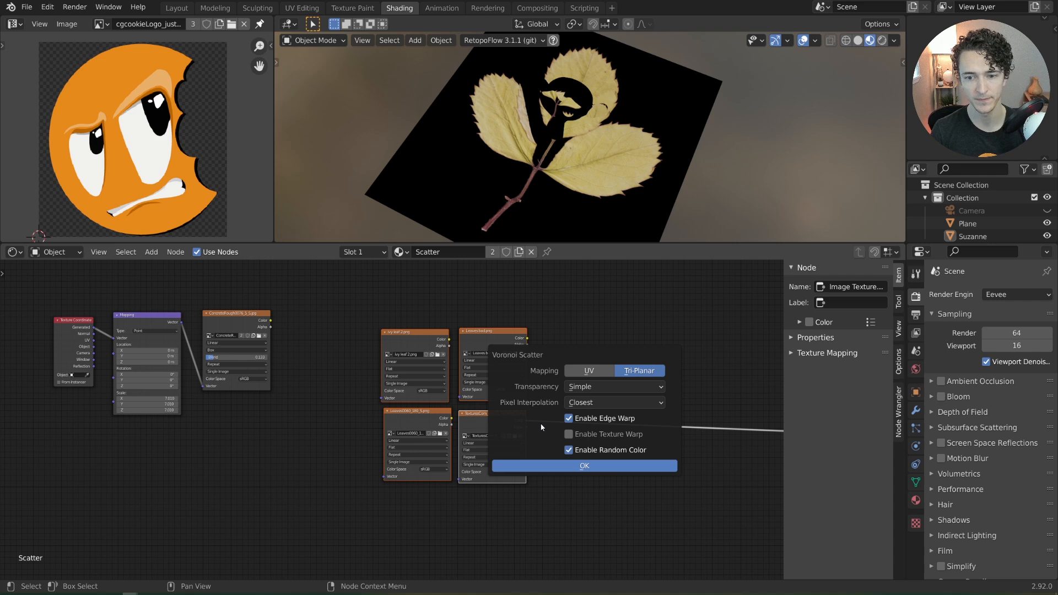
pyautogui.click(570, 419)
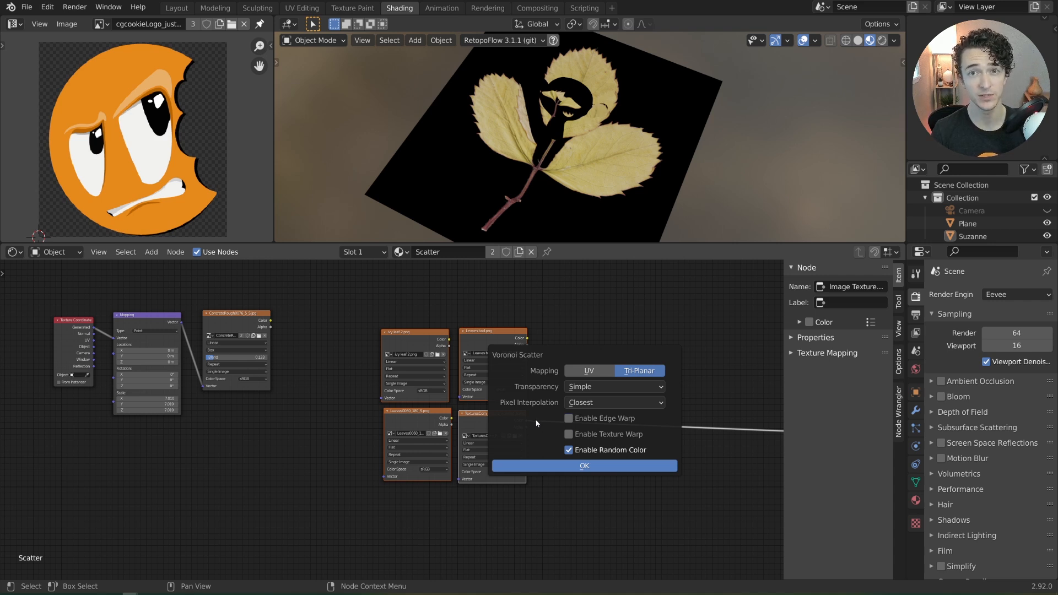
pyautogui.click(589, 433)
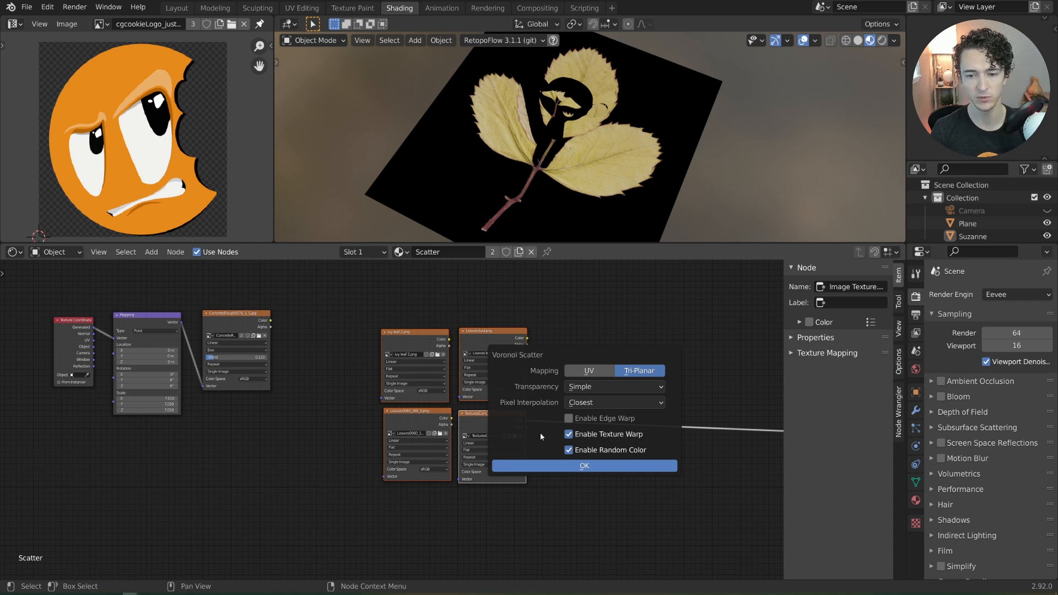
pyautogui.click(585, 466)
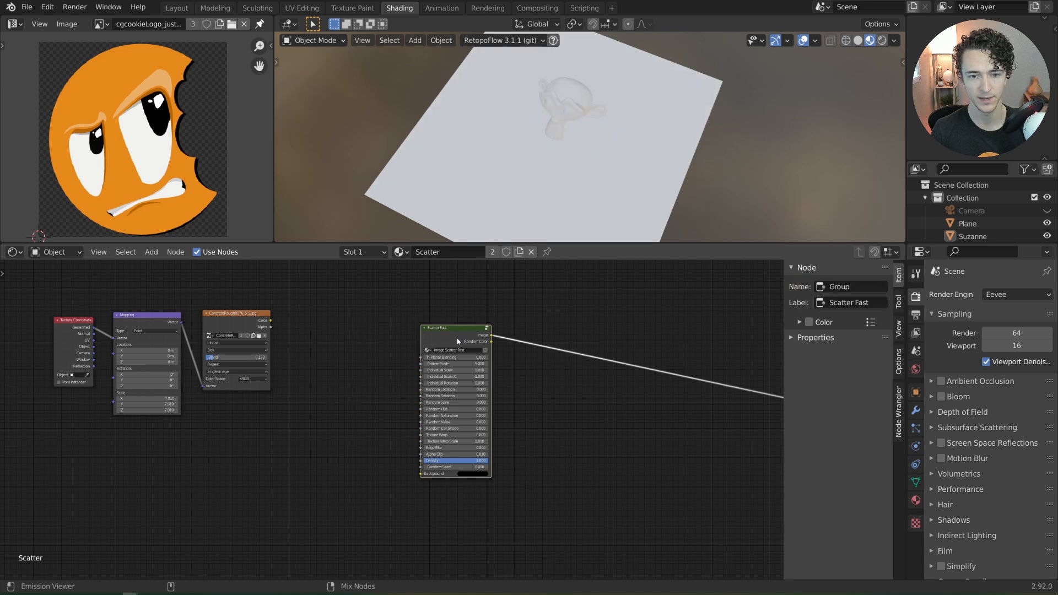
# Step: Examine the scattered leaves on the Plane from the top view and check the source image ivy leaf 2.png in Photos
pyautogui.moveTo(465, 336); pyautogui.dragTo(484, 362)
pyautogui.moveTo(562, 171); pyautogui.dragTo(491, 185, button='middle')
pyautogui.scroll(1, 616, 214)
pyautogui.press('KP_7')
pyautogui.scroll(4, 518, 190)
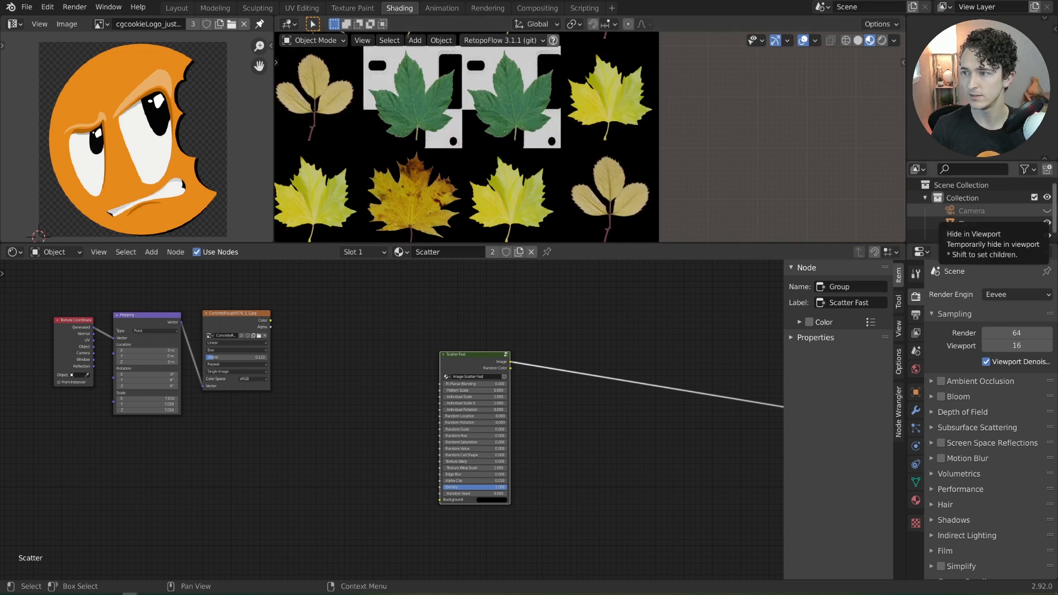
pyautogui.press('F12')
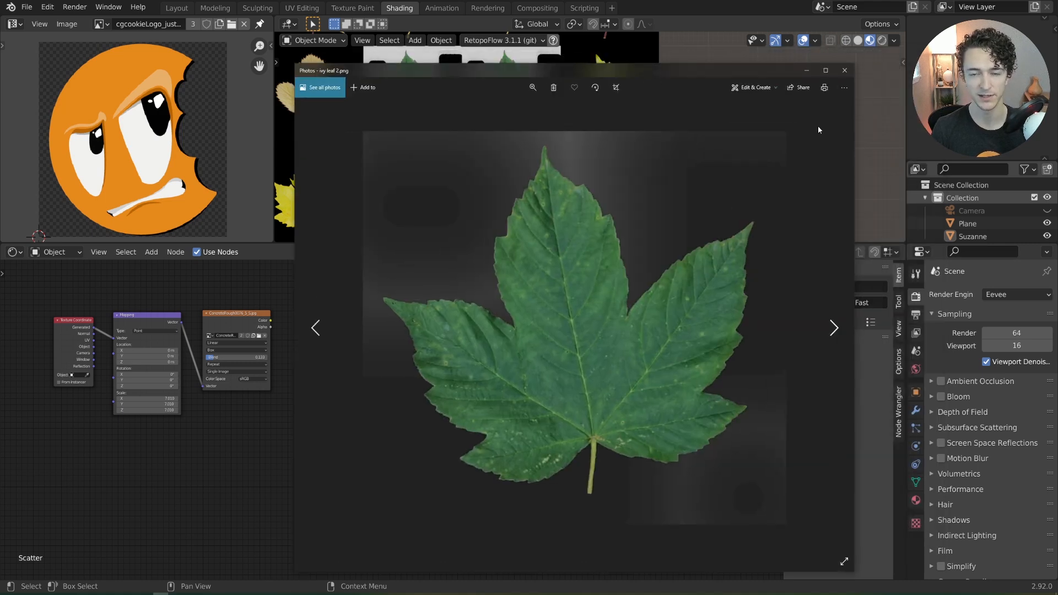
pyautogui.click(842, 72)
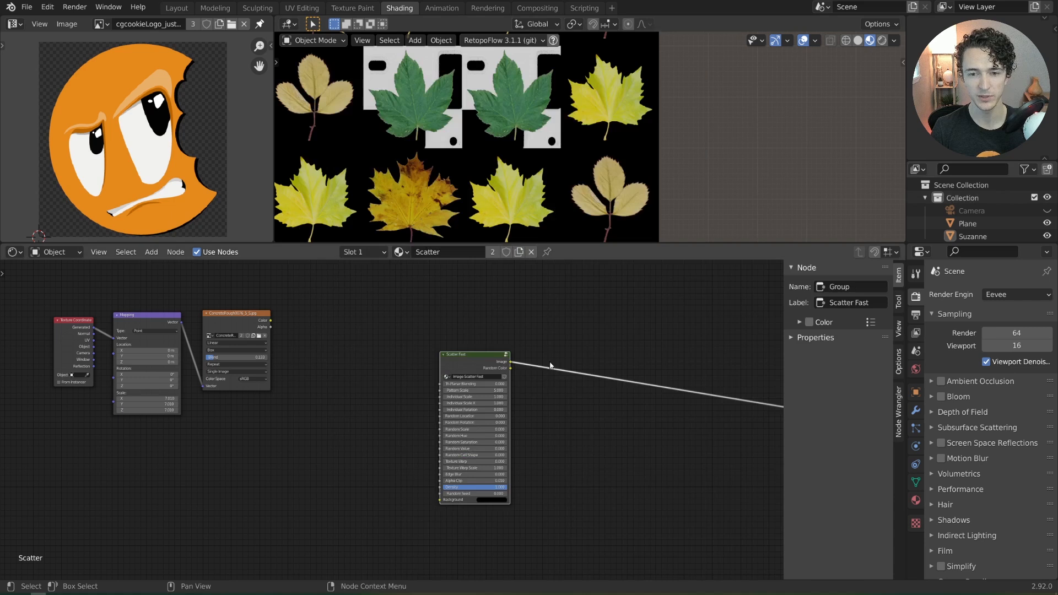
# Step: Raise the Scatter Fast node's Alpha Clip to 0.265 to remove the pale patches around the green leaves
pyautogui.scroll(5, 584, 484)
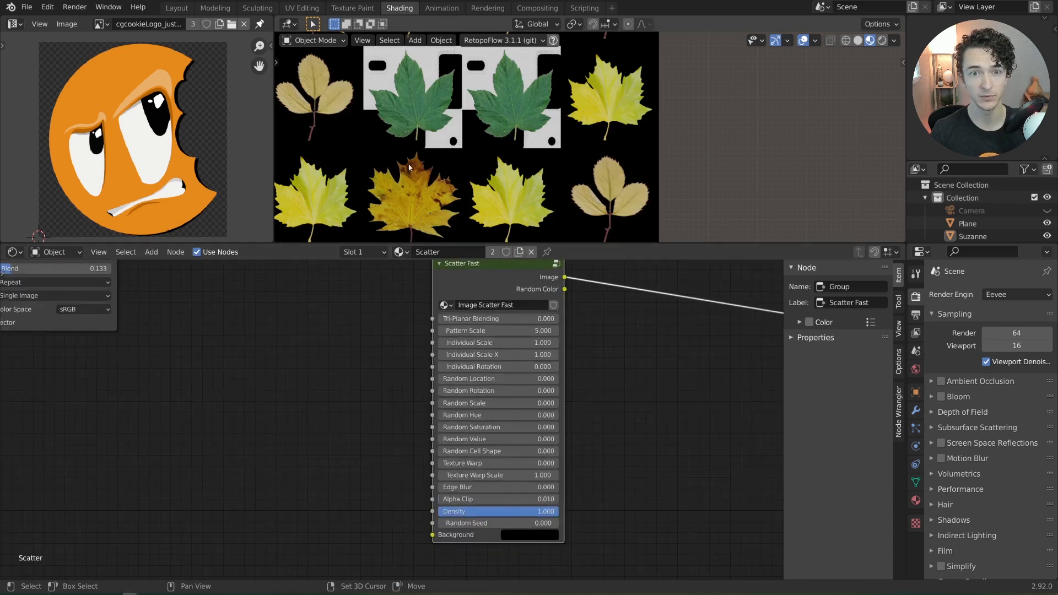
pyautogui.scroll(2, 469, 189)
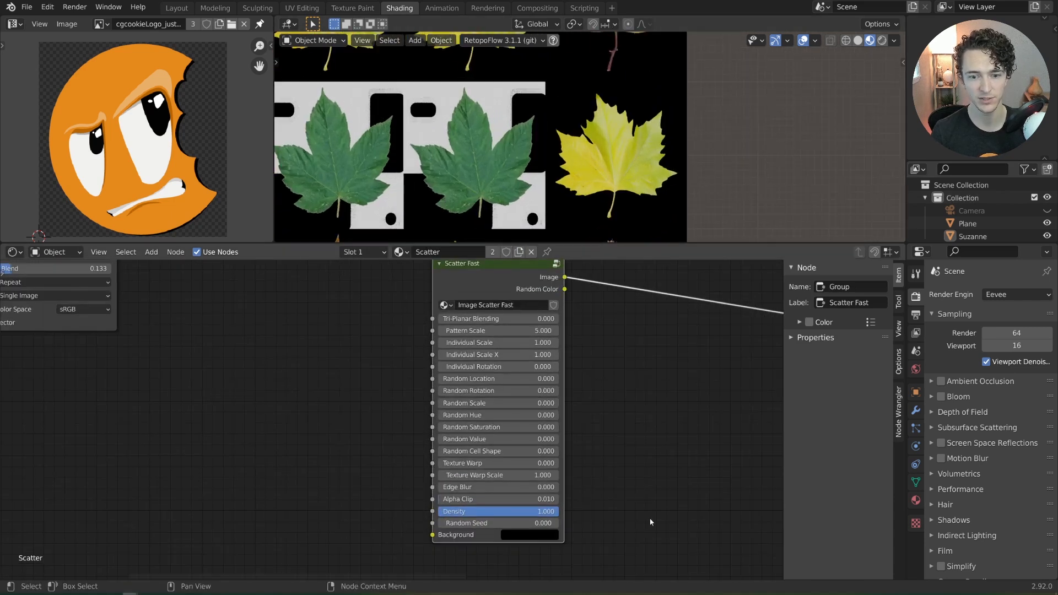
pyautogui.scroll(1, 494, 488)
pyautogui.moveTo(494, 487); pyautogui.dragTo(525, 488)
pyautogui.scroll(-2, 550, 477)
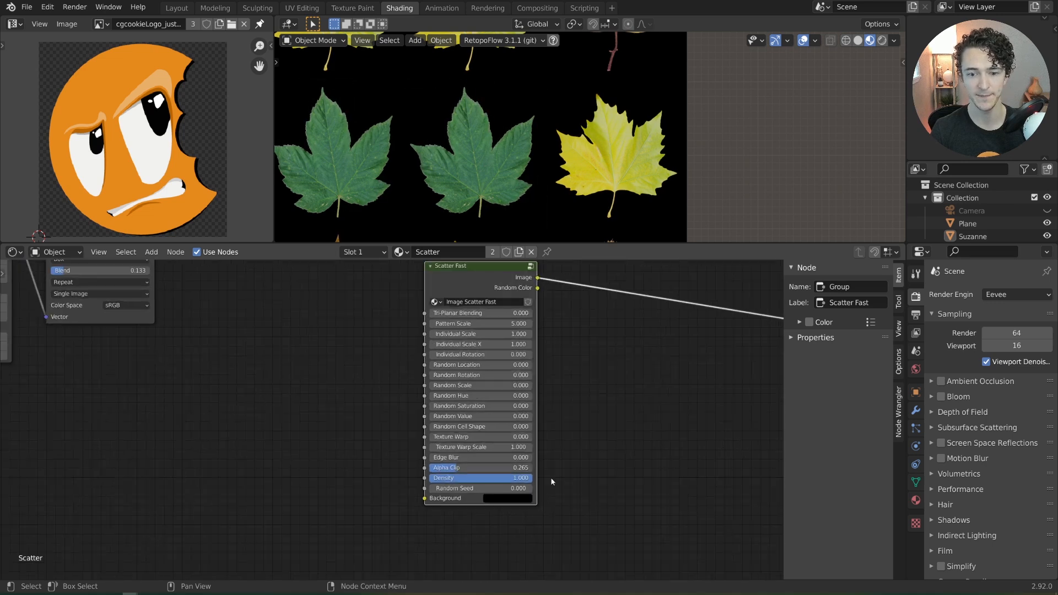
# Step: Change the Scatter Fast Background to gray and feed the concrete texture's Color into the Background input
pyautogui.click(525, 499)
pyautogui.moveTo(560, 426); pyautogui.dragTo(560, 402)
pyautogui.scroll(-3, 265, 408)
pyautogui.moveTo(239, 349); pyautogui.dragTo(294, 398, button='middle')
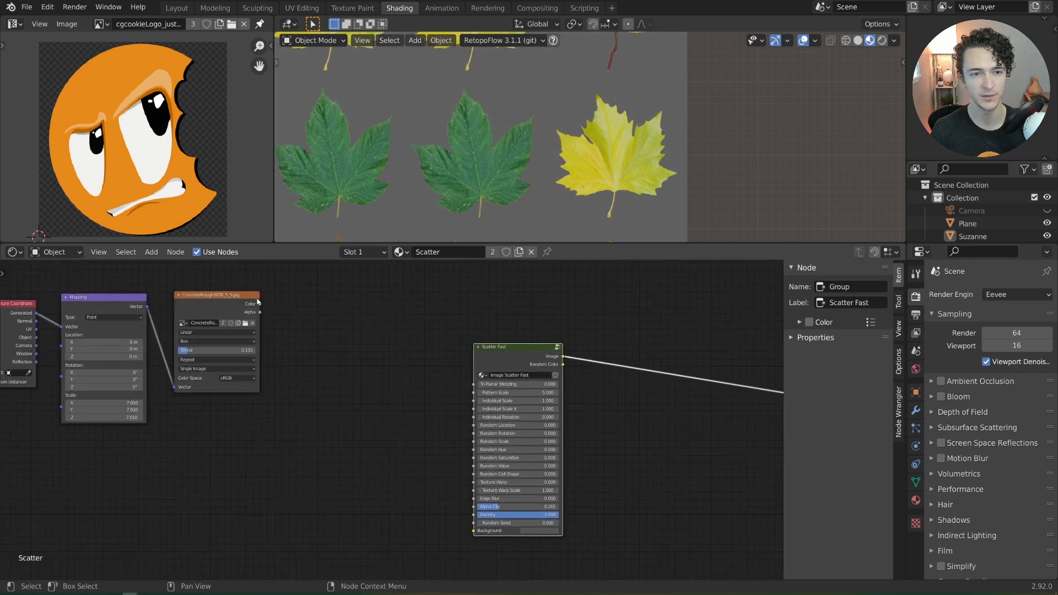
pyautogui.moveTo(258, 301); pyautogui.dragTo(475, 532)
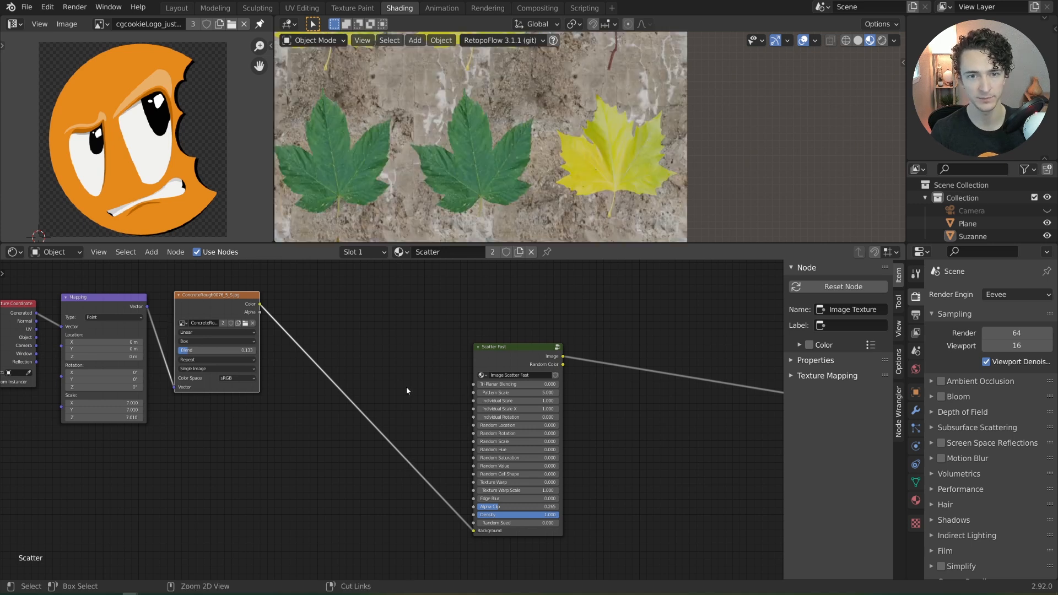
# Step: Cut the link between the concrete texture and Scatter Fast and set the Background colour to black
pyautogui.keyDown('ctrl'); pyautogui.moveTo(385, 430); pyautogui.dragTo(365, 496, button='right'); pyautogui.keyUp('ctrl')
pyautogui.click(551, 531)
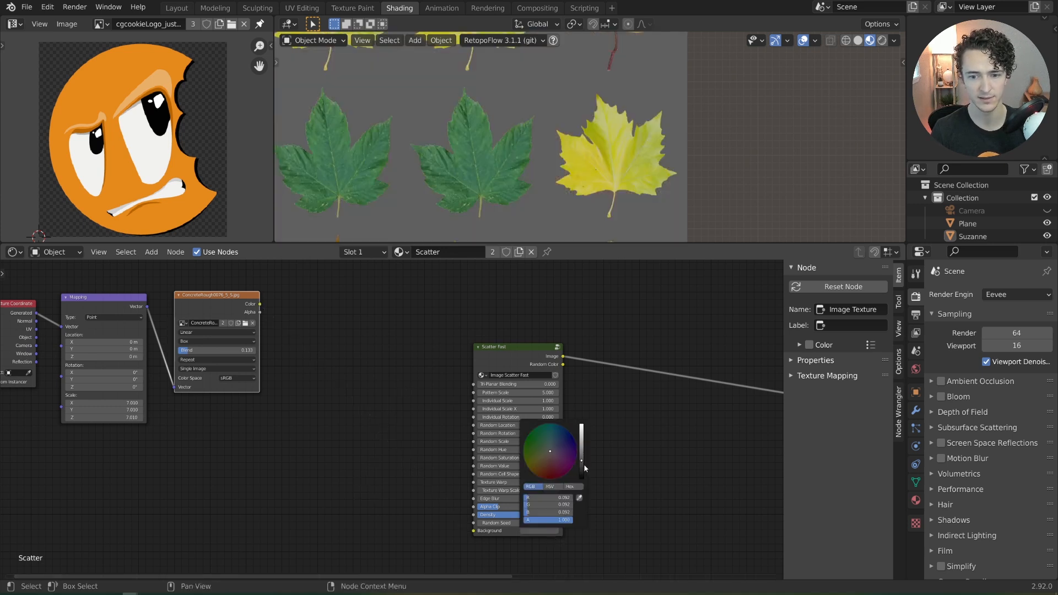
pyautogui.moveTo(581, 464); pyautogui.dragTo(581, 477)
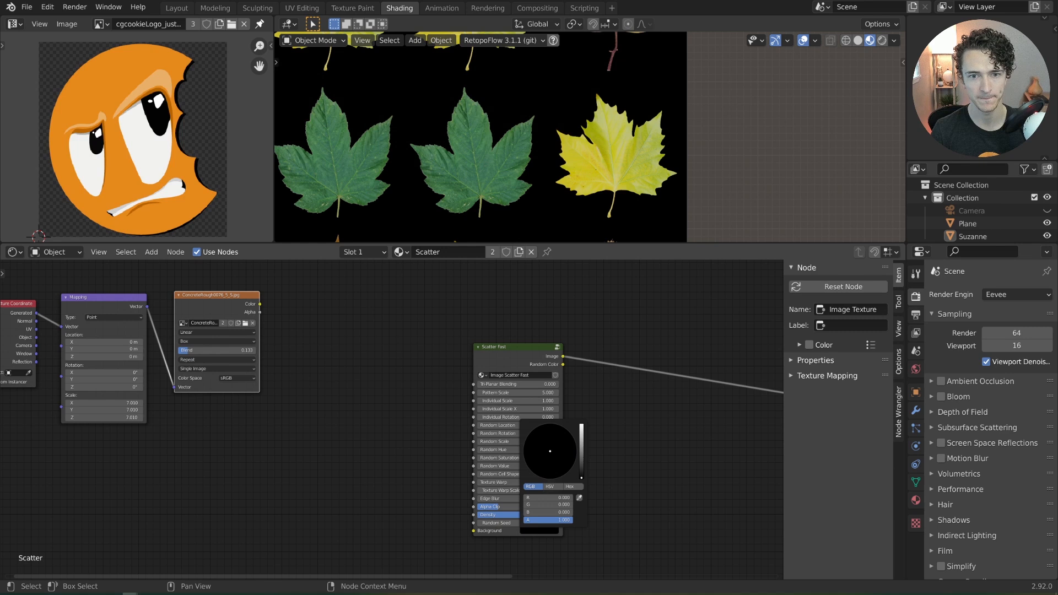
# Step: Set Scatter Fast's Pattern Scale to 9.5, Individual Scale to 1.81, Random Location to 0.191 and Random Cell Shape to 1
pyautogui.scroll(3, 545, 463)
pyautogui.moveTo(507, 373); pyautogui.dragTo(552, 384)
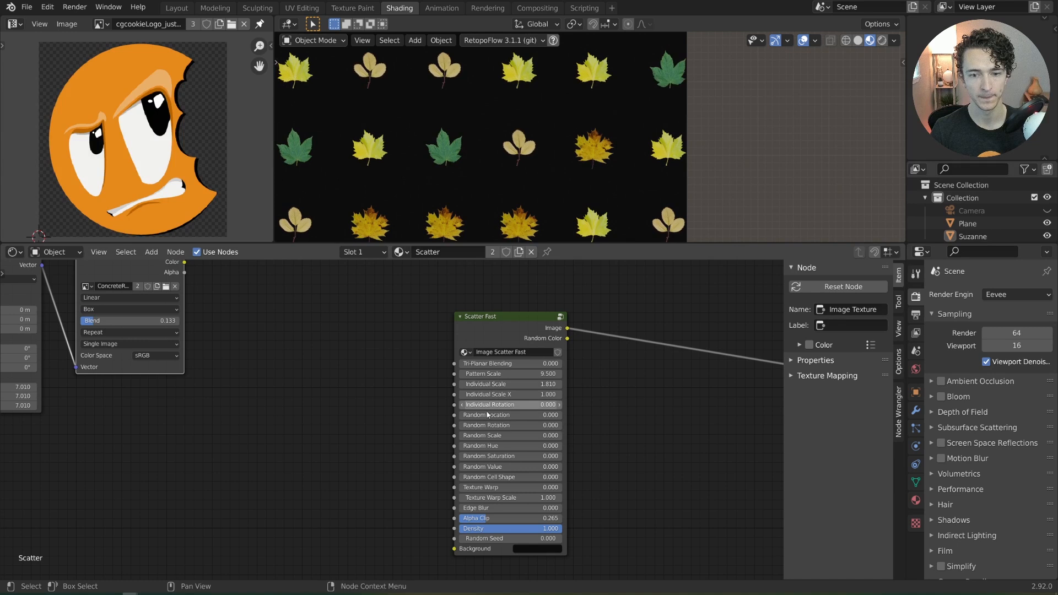
pyautogui.moveTo(486, 415); pyautogui.dragTo(506, 414)
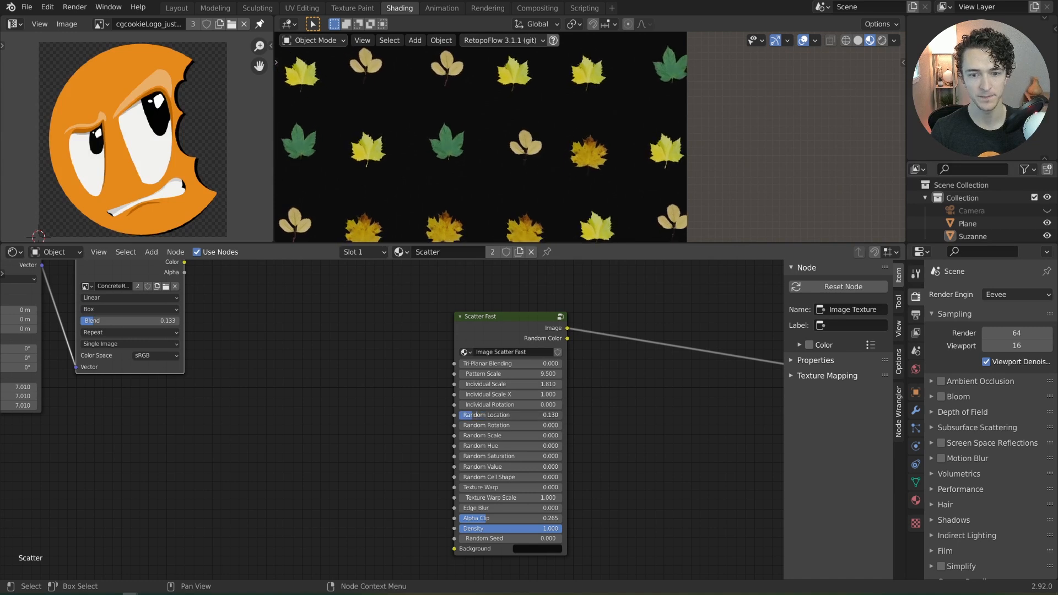
pyautogui.moveTo(498, 480); pyautogui.dragTo(561, 480)
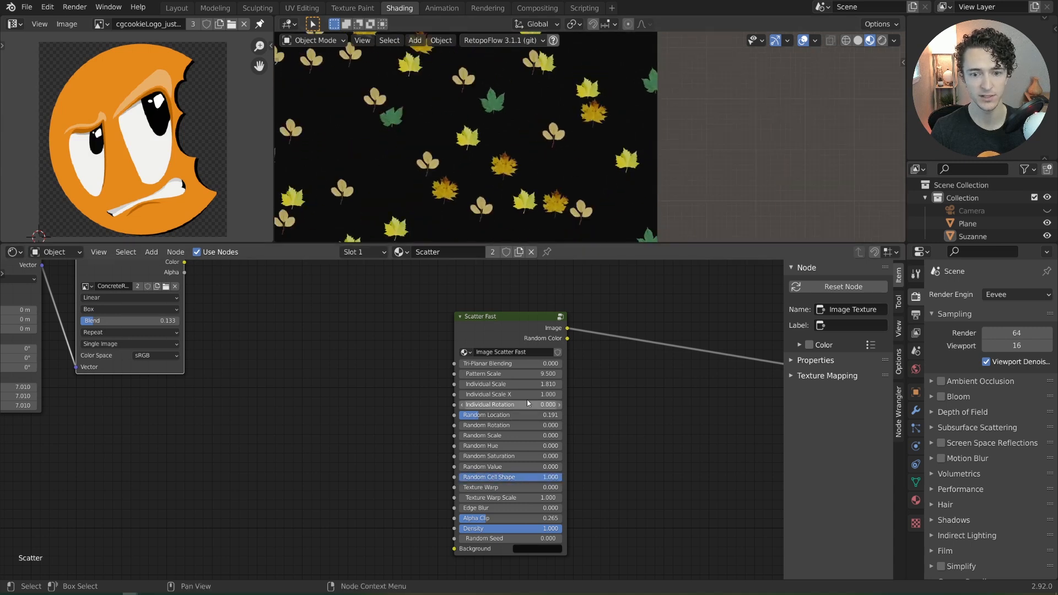
# Step: Set Individual Scale to 1.89, Random Location to 0, Random Rotation to 1, Random Hue to 0.07, Random Saturation to 0.107 and Random Value to 0.252
pyautogui.moveTo(525, 385); pyautogui.dragTo(562, 384)
pyautogui.keyDown('shift'); pyautogui.moveTo(507, 384); pyautogui.dragTo(491, 384); pyautogui.keyUp('shift')
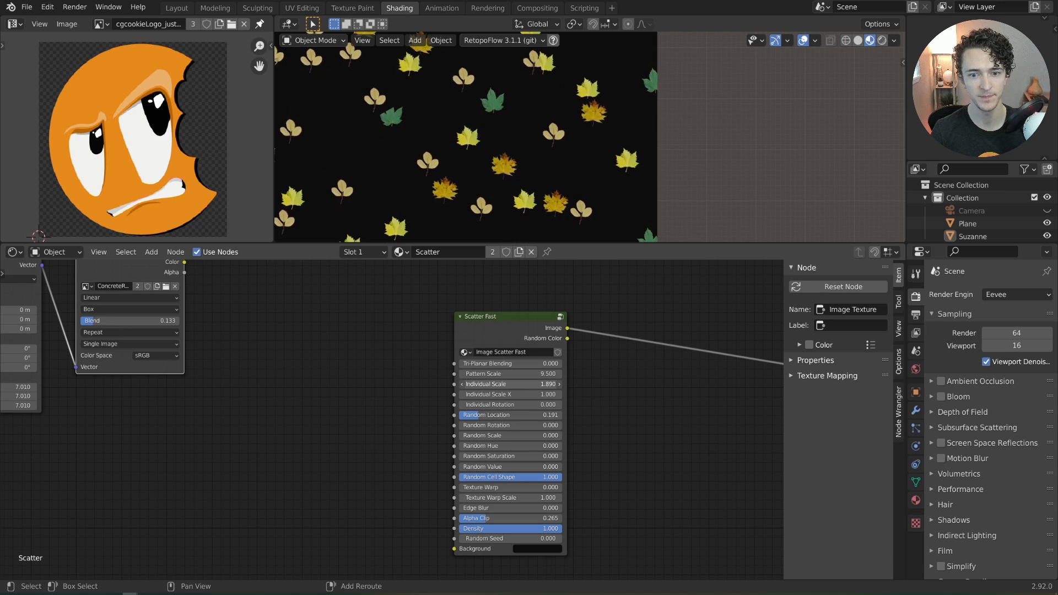
pyautogui.moveTo(508, 477)
pyautogui.mouseDown()
pyautogui.moveTo(466, 477)
pyautogui.moveTo(509, 477)
pyautogui.mouseUp()
pyautogui.moveTo(479, 415); pyautogui.dragTo(485, 467)
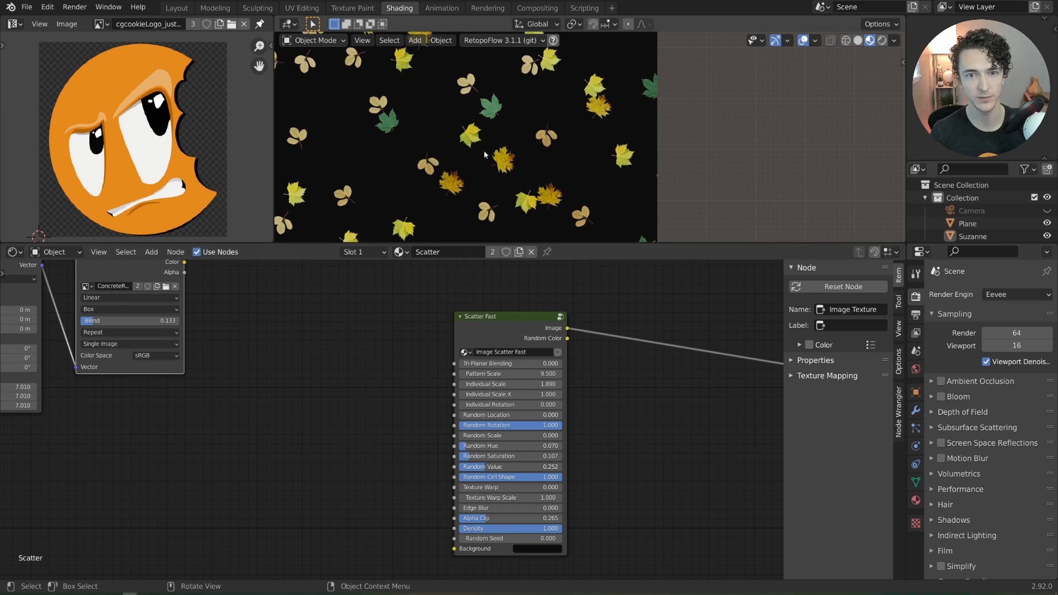
# Step: Set Texture Warp to 1 and Texture Warp Scale to 2 on the Scatter Fast node
pyautogui.moveTo(483, 150); pyautogui.dragTo(514, 234, button='middle')
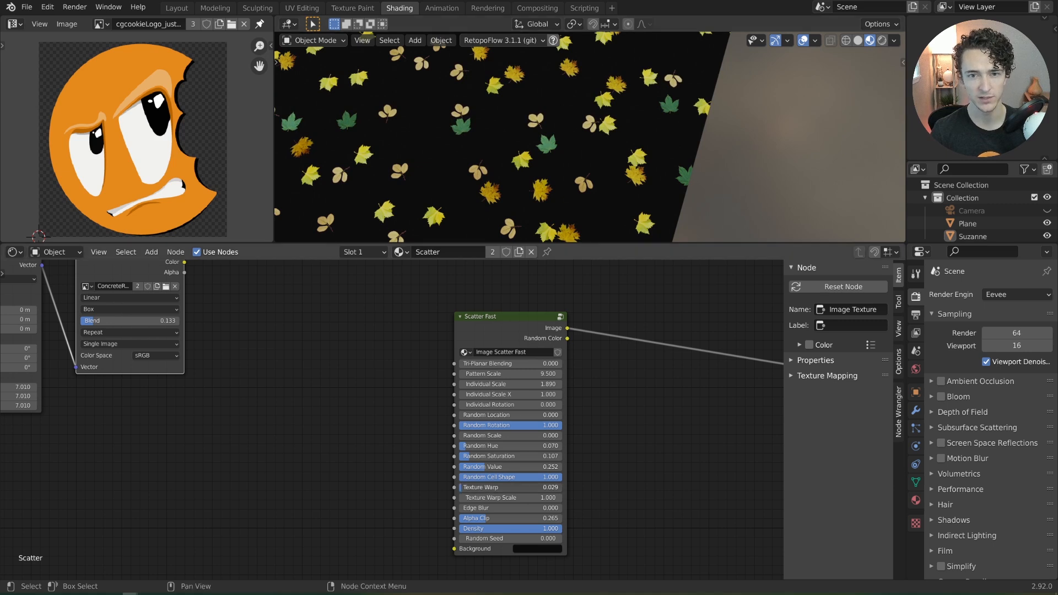
pyautogui.moveTo(462, 487); pyautogui.dragTo(561, 487)
pyautogui.moveTo(510, 205); pyautogui.dragTo(533, 208, button='middle')
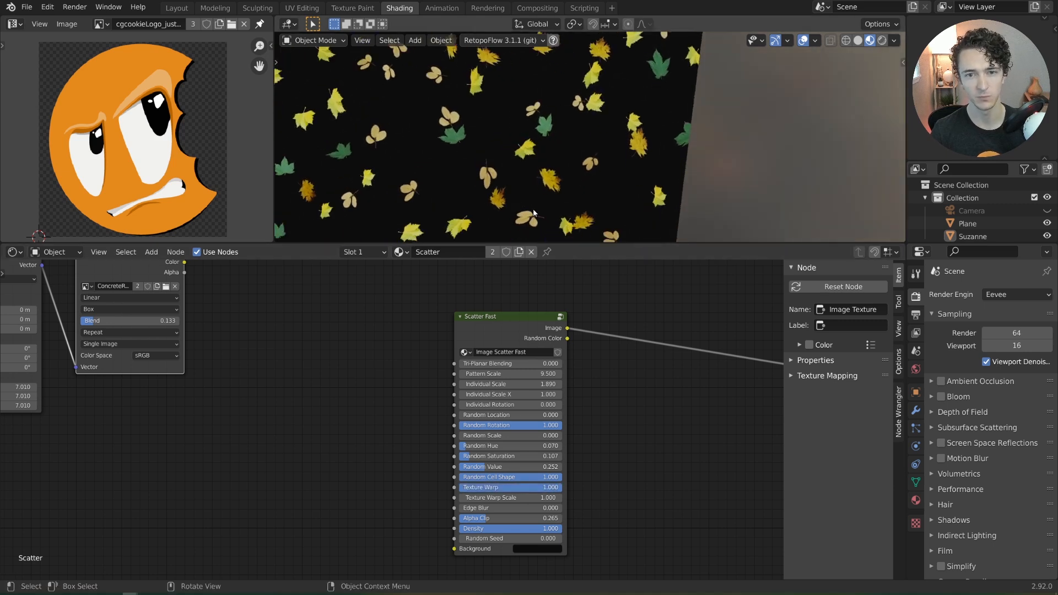
pyautogui.press('KP_7')
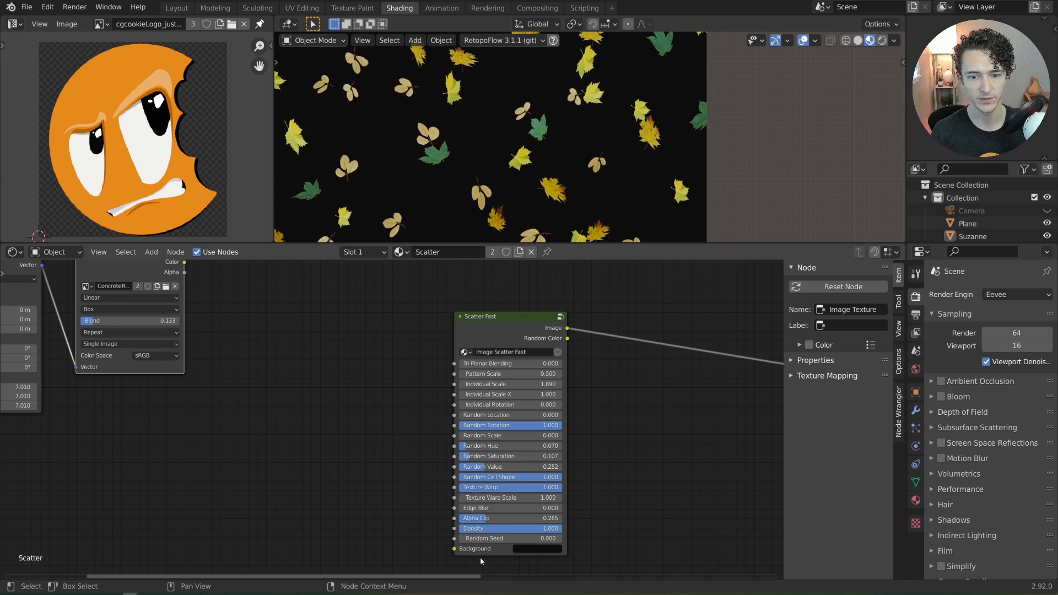
pyautogui.moveTo(485, 497); pyautogui.dragTo(511, 498)
pyautogui.click(489, 497)
pyautogui.write('2')
pyautogui.press('Return')
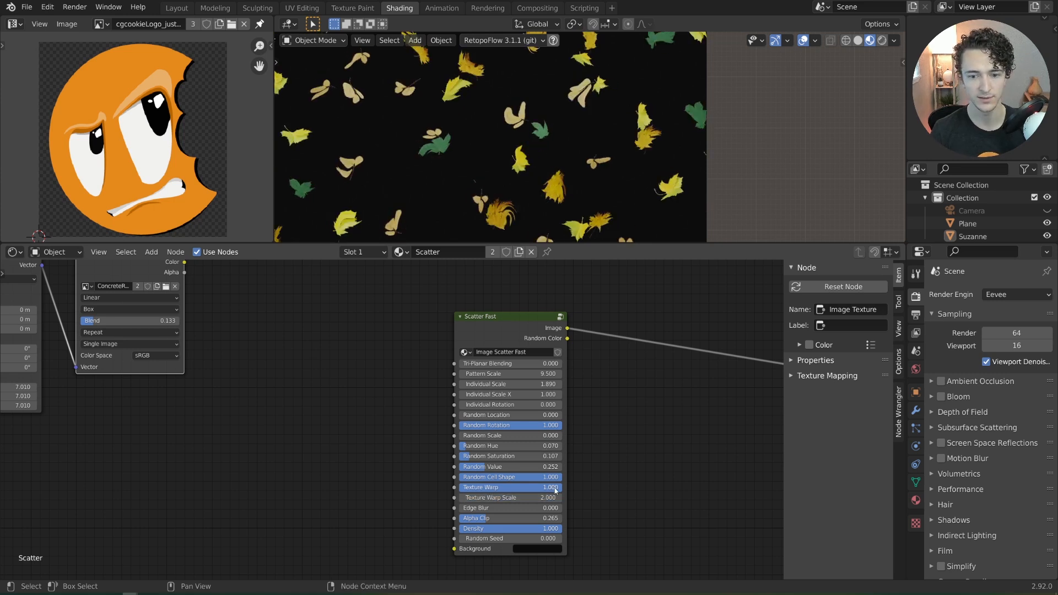
# Step: Reduce Texture Warp to 0.464, set Texture Warp Scale to 1, and inspect the scattered leaves across the Plane
pyautogui.moveTo(535, 487); pyautogui.dragTo(496, 487)
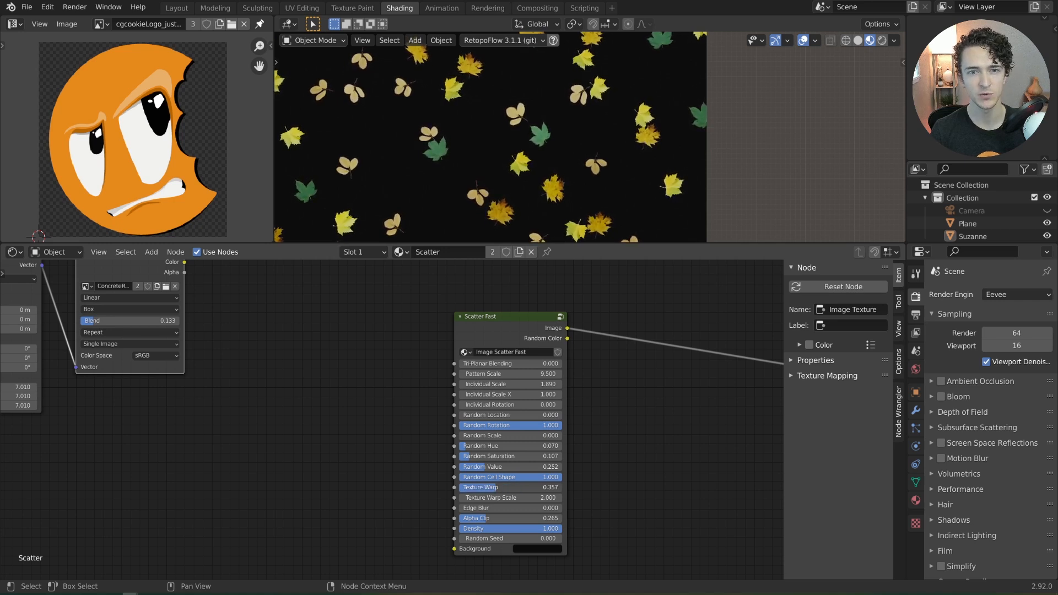
pyautogui.click(507, 498)
pyautogui.write('1')
pyautogui.press('Return')
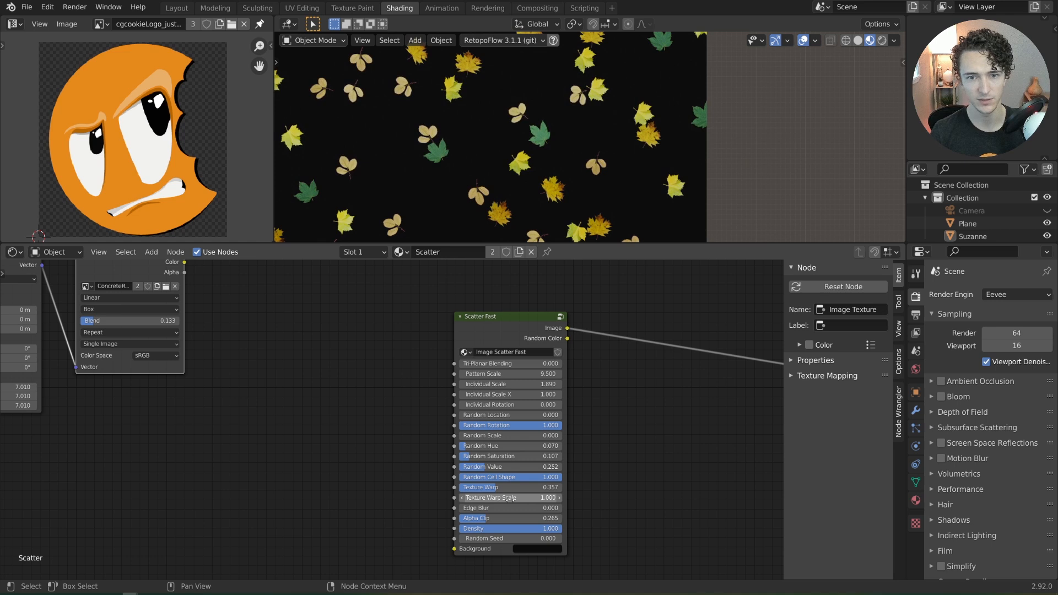
pyautogui.moveTo(510, 487)
pyautogui.mouseDown()
pyautogui.moveTo(468, 487)
pyautogui.moveTo(505, 487)
pyautogui.mouseUp()
pyautogui.moveTo(485, 229); pyautogui.dragTo(570, 209, button='middle')
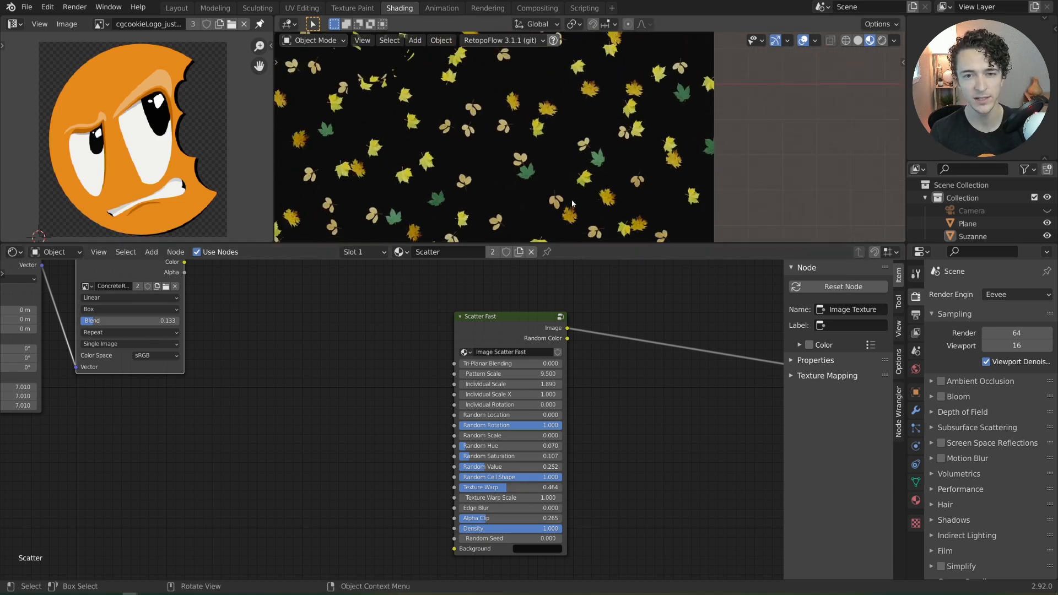
pyautogui.moveTo(572, 174); pyautogui.dragTo(560, 186, button='middle')
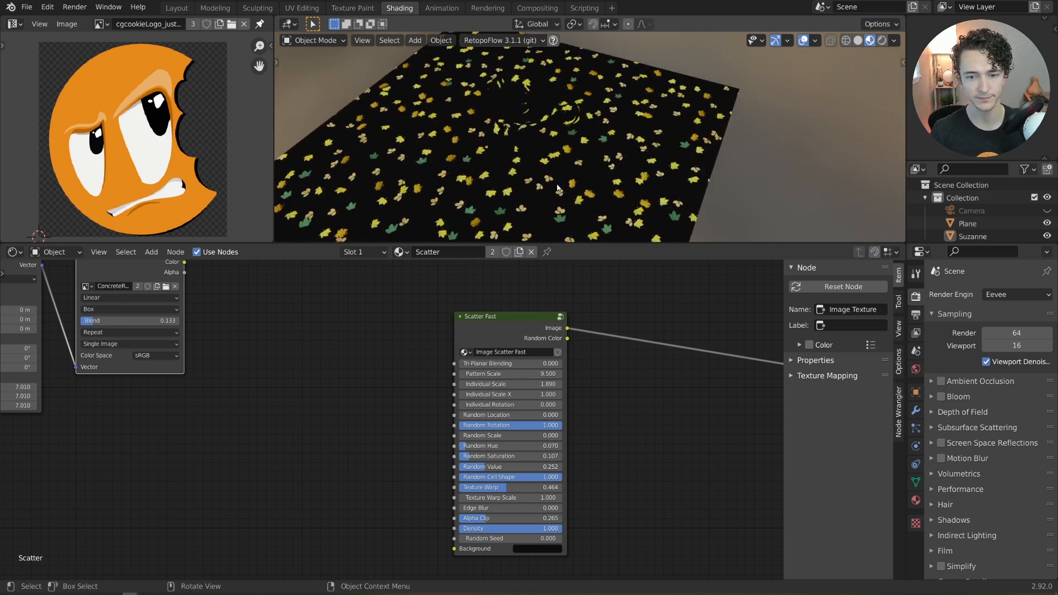
# Step: Un-Scatter the Scatter Fast group back into its separate leaf image textures
pyautogui.click(511, 330)
pyautogui.rightClick(511, 330)
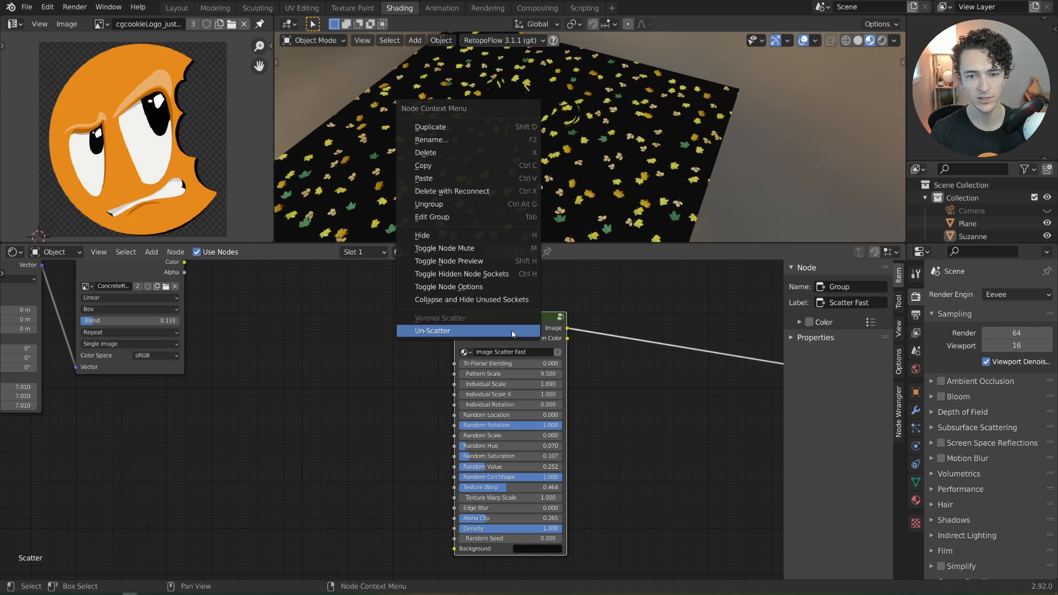
pyautogui.click(511, 332)
pyautogui.scroll(-3, 576, 460)
pyautogui.moveTo(580, 469); pyautogui.dragTo(564, 349, button='middle')
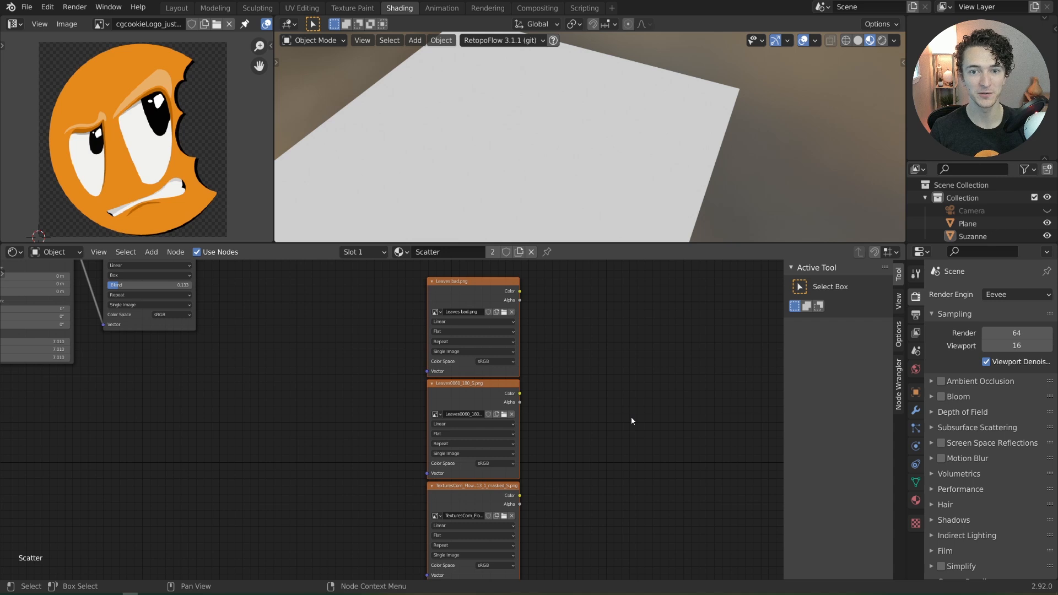
# Step: Apply Voronoi Scatter to the leaf textures with UV mapping, Overlapping transparency, and edge warp, texture warp and random color enabled
pyautogui.press('q')
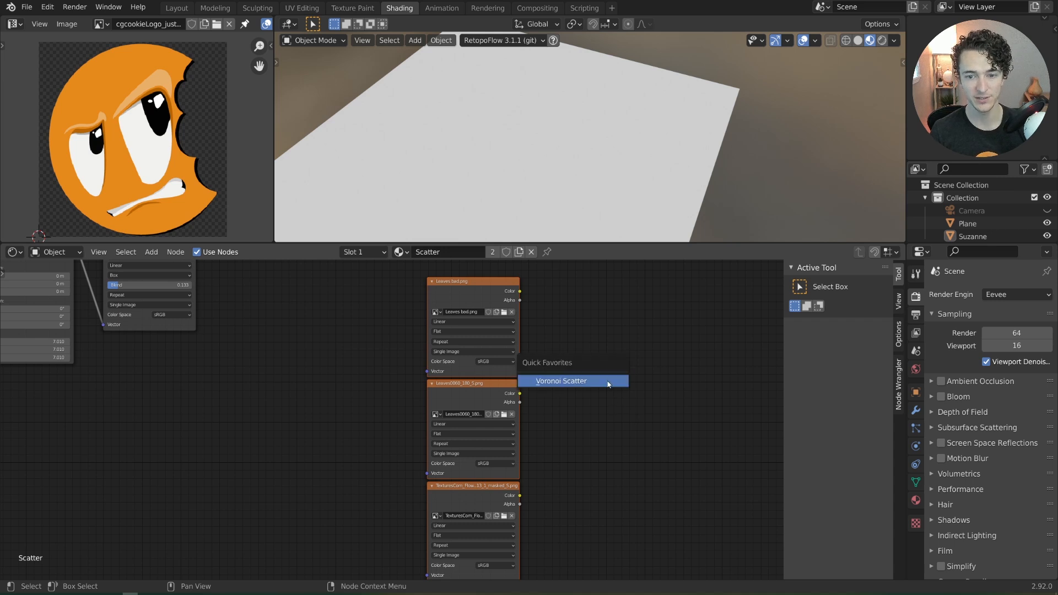
pyautogui.click(608, 382)
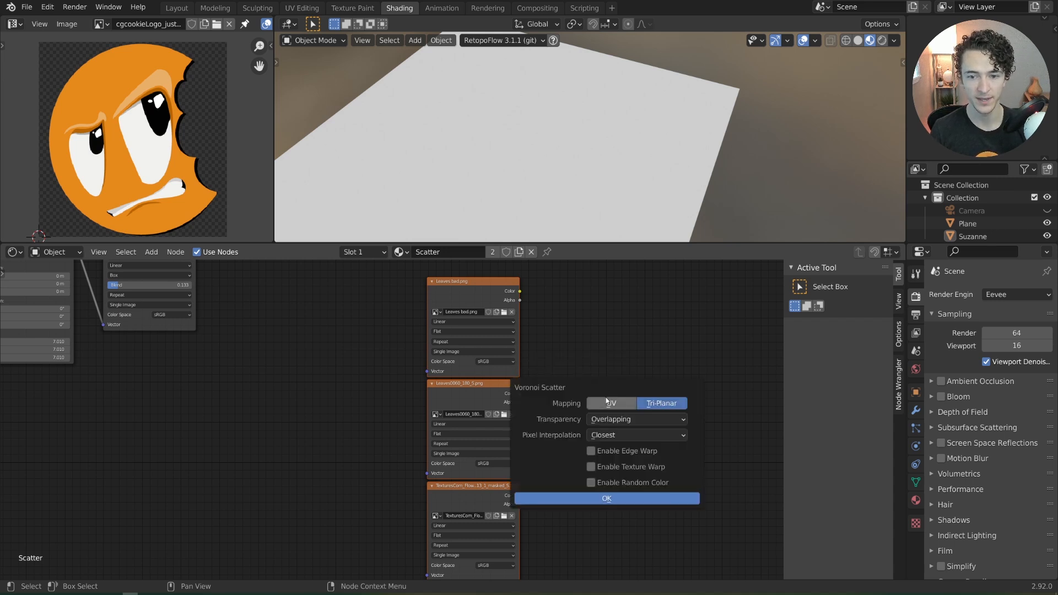
pyautogui.click(609, 402)
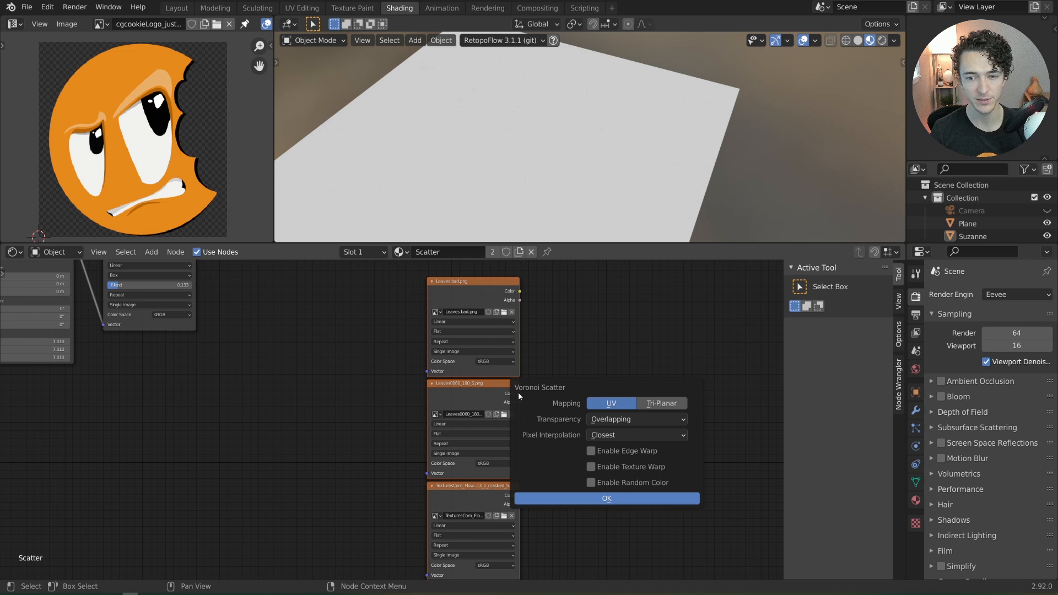
pyautogui.click(676, 420)
pyautogui.click(628, 463)
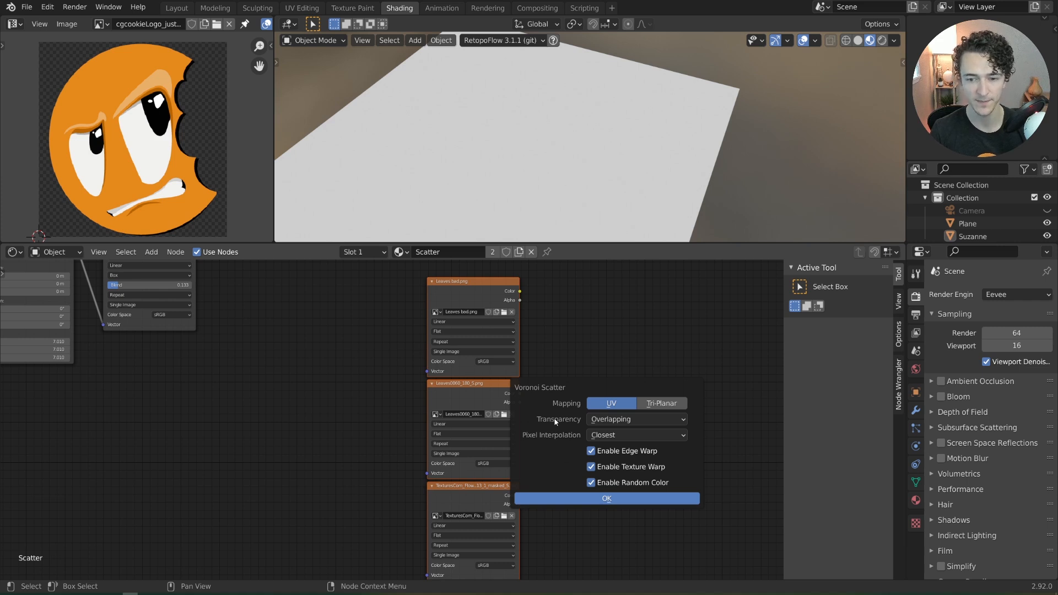
pyautogui.press('Return')
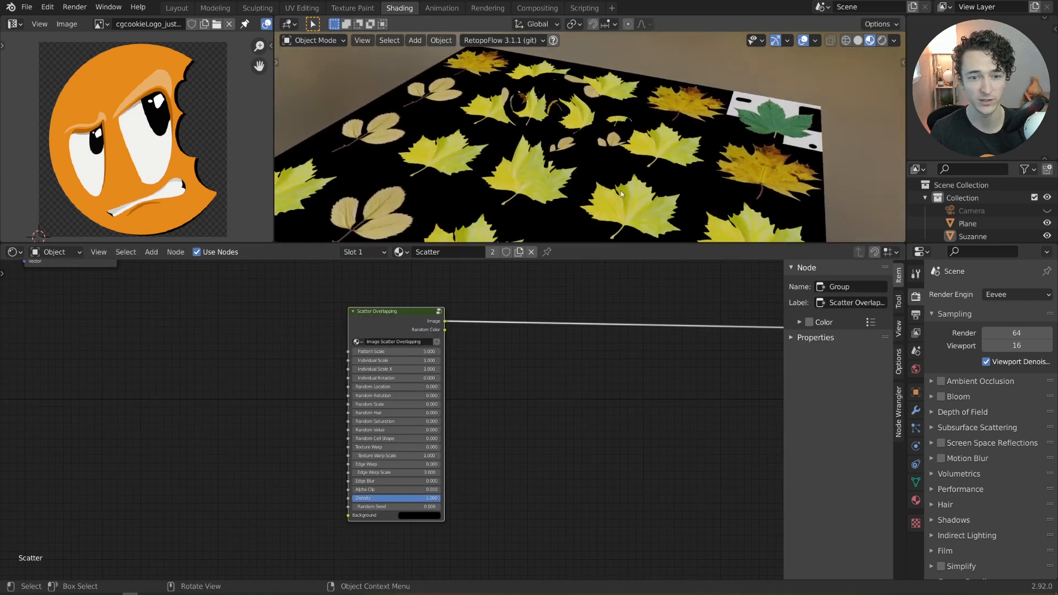
# Step: Set the Scatter Overlapping node's Alpha Clip to 0.474 and its Pattern Scale to 8
pyautogui.moveTo(620, 190); pyautogui.dragTo(600, 177, button='middle')
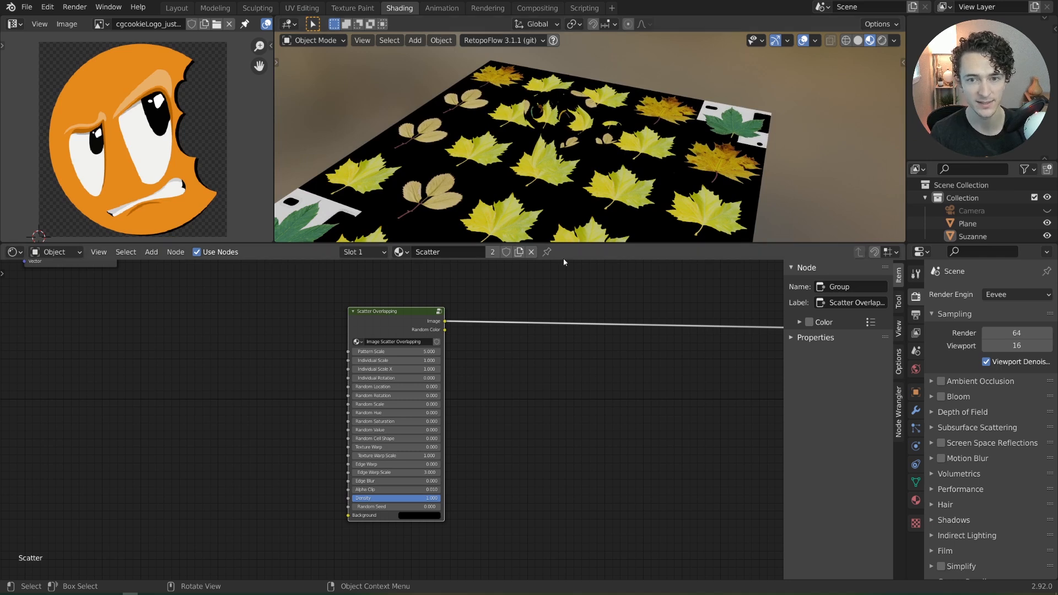
pyautogui.moveTo(559, 190); pyautogui.dragTo(570, 221, button='middle')
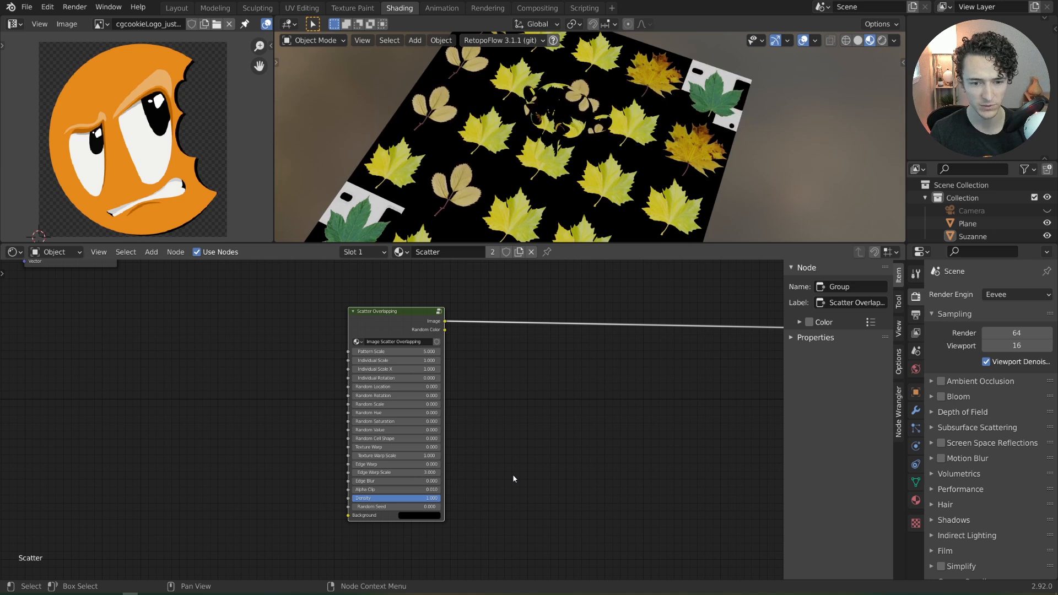
pyautogui.scroll(1, 506, 508)
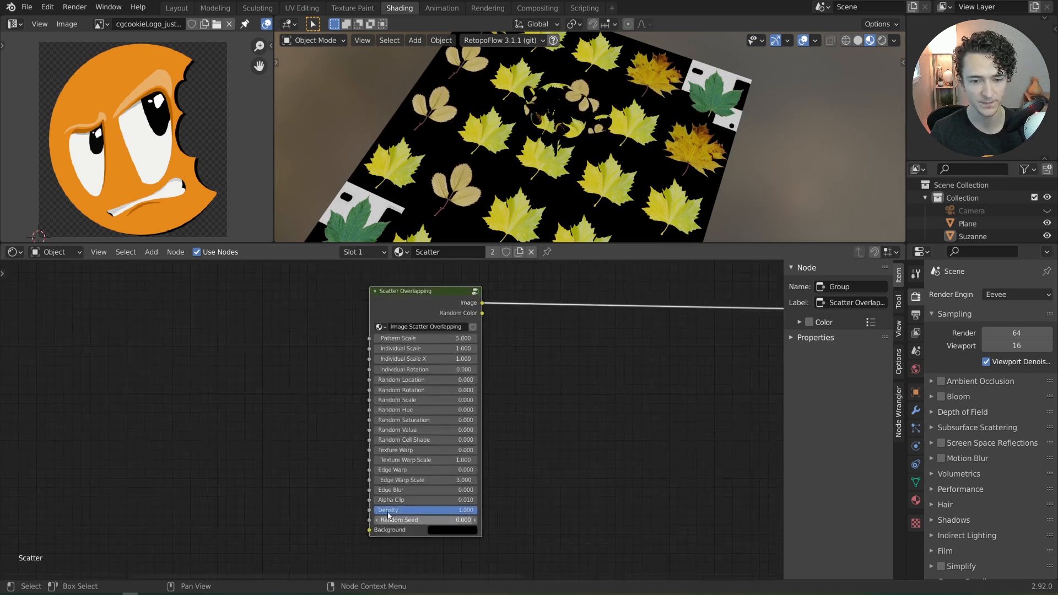
pyautogui.moveTo(424, 500); pyautogui.dragTo(435, 500)
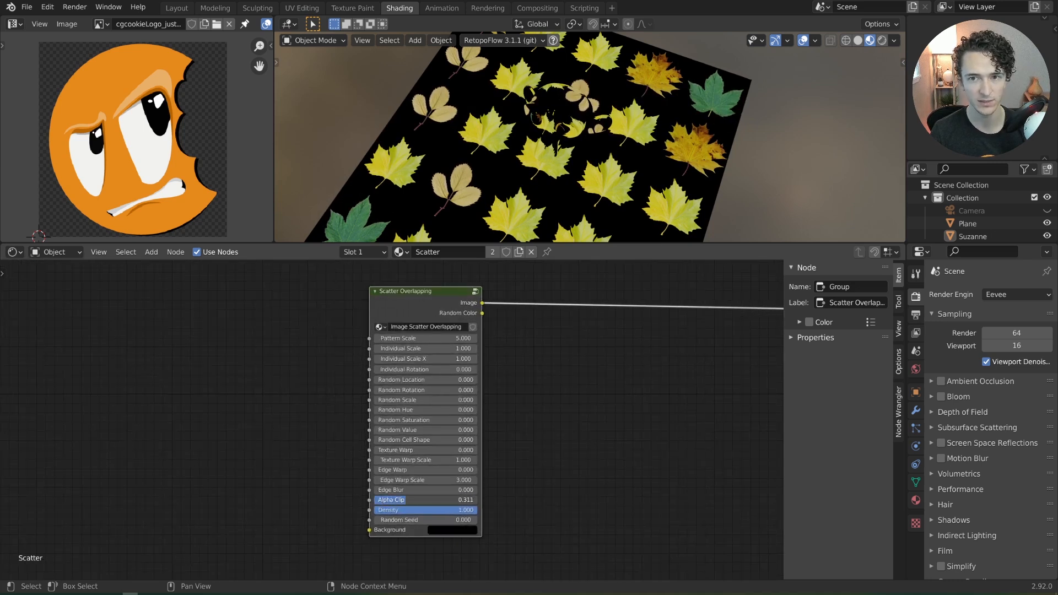
pyautogui.scroll(1, 405, 331)
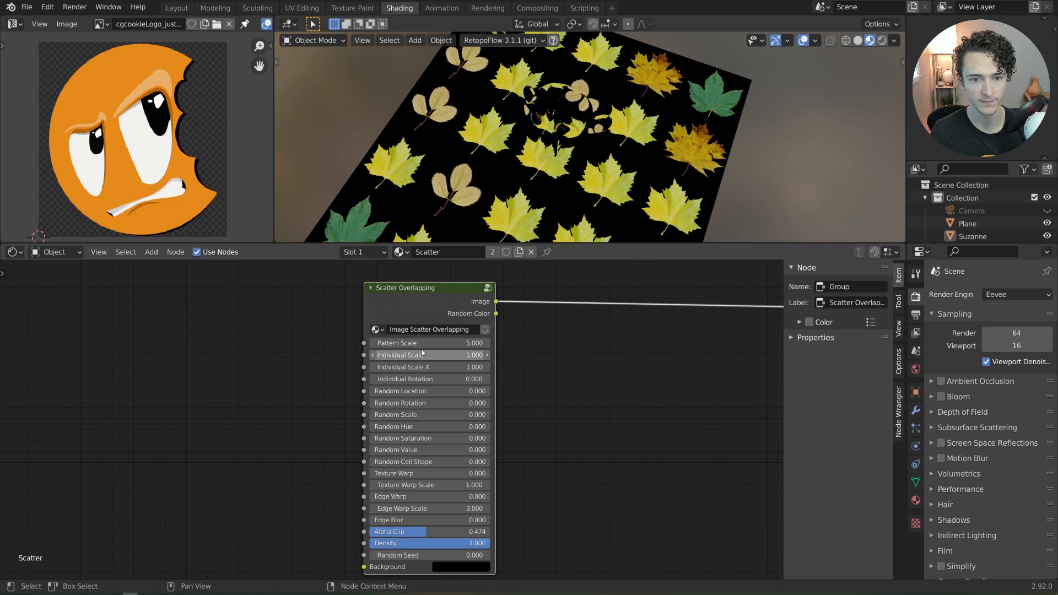
pyautogui.moveTo(424, 343)
pyautogui.mouseDown()
pyautogui.moveTo(473, 342)
pyautogui.moveTo(432, 342)
pyautogui.mouseUp()
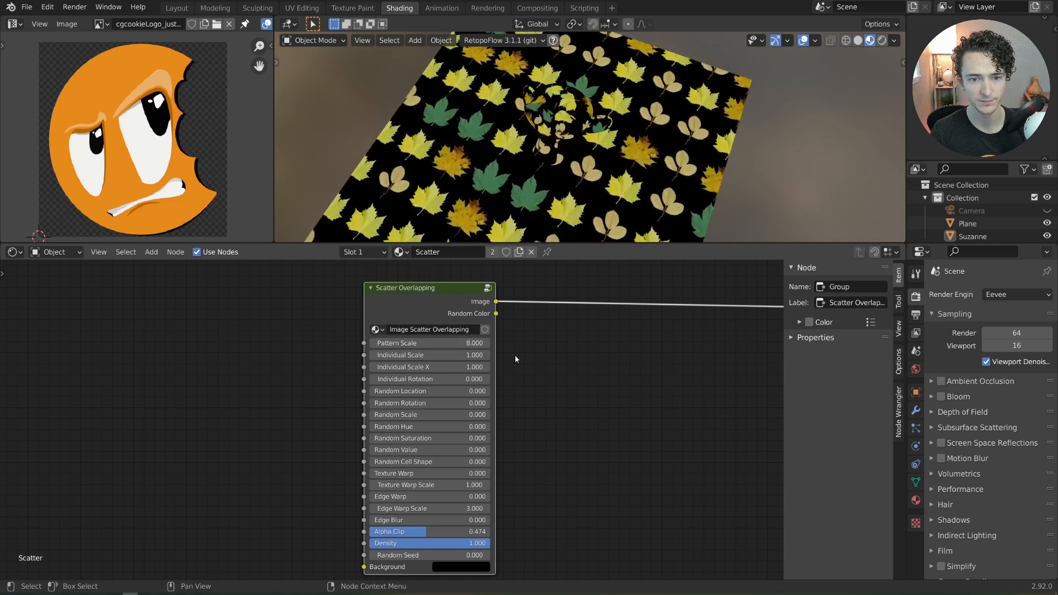
# Step: Set Scatter Overlapping's Random Location to 0.333, Rotation 1, Scale 0.354, Hue 0.307, Saturation 0.406, Value 0.336, and Texture Warp to 0.519
pyautogui.moveTo(544, 145); pyautogui.dragTo(546, 119, button='middle')
pyautogui.keyDown('shift'); pyautogui.moveTo(546, 127); pyautogui.dragTo(541, 152, button='middle'); pyautogui.keyUp('shift')
pyautogui.scroll(1, 540, 152)
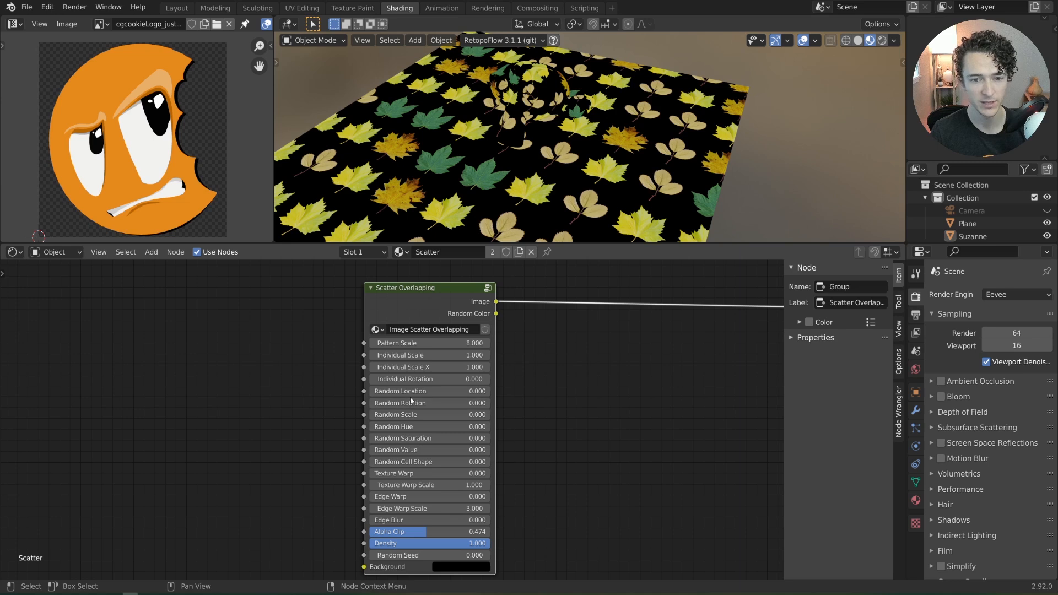
pyautogui.moveTo(407, 396); pyautogui.dragTo(431, 473)
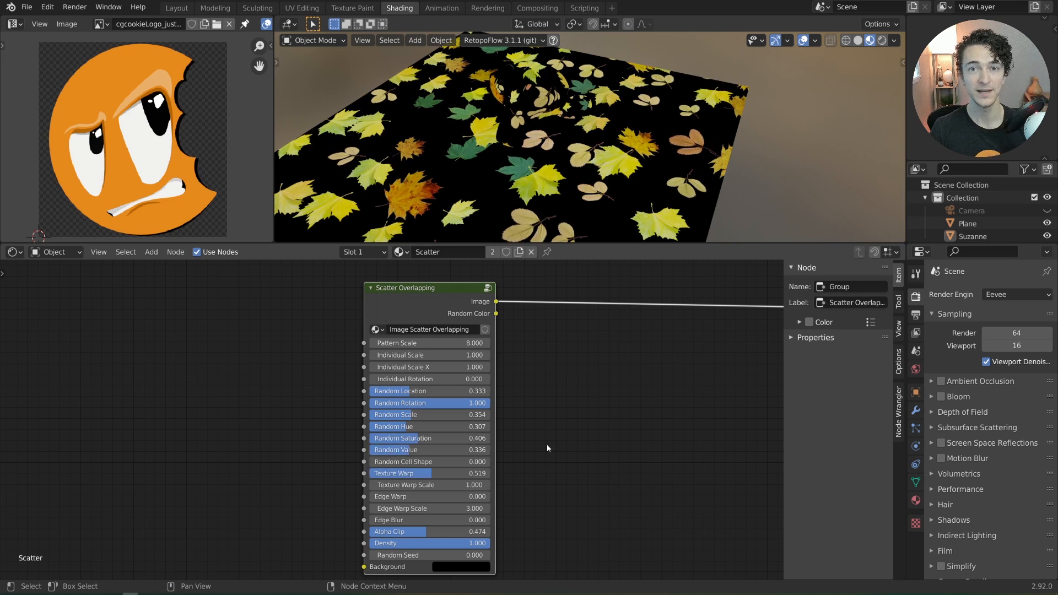
# Step: Un-Scatter the Scatter Overlapping group to restore the individual leaf image textures
pyautogui.scroll(-2, 546, 444)
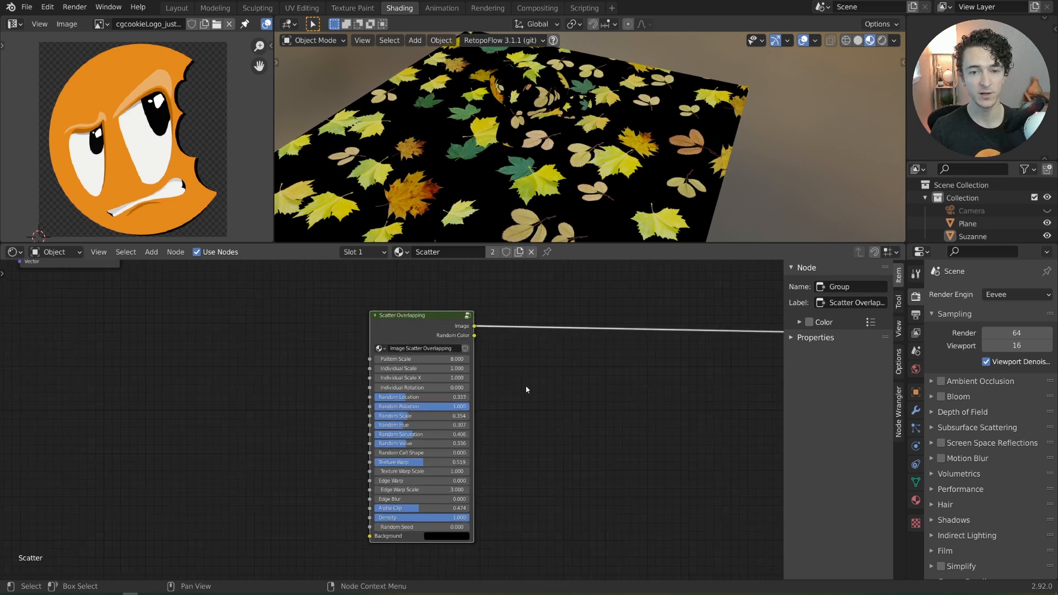
pyautogui.rightClick(425, 321)
pyautogui.click(417, 322)
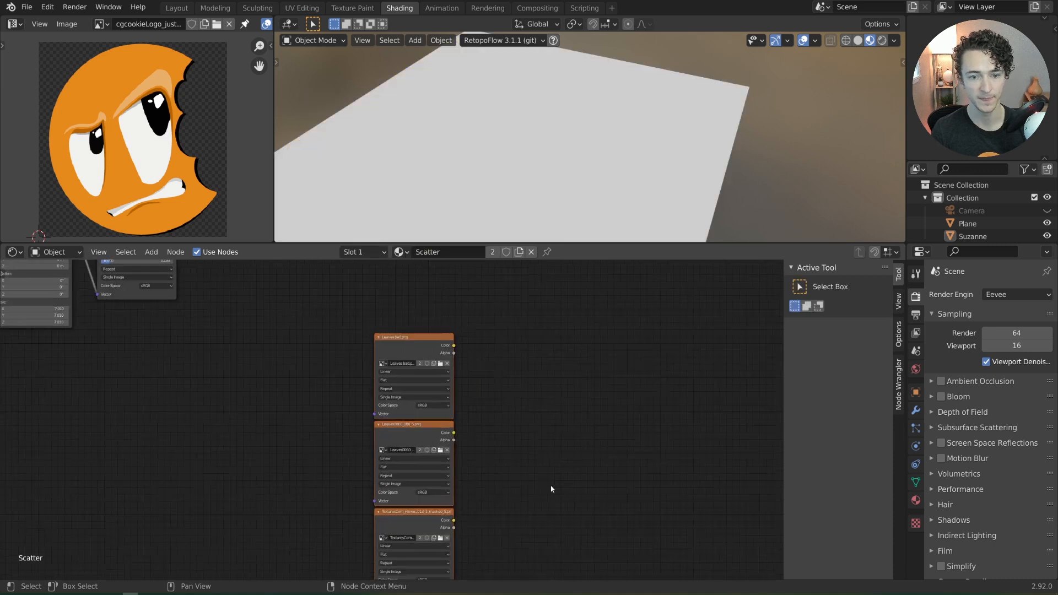